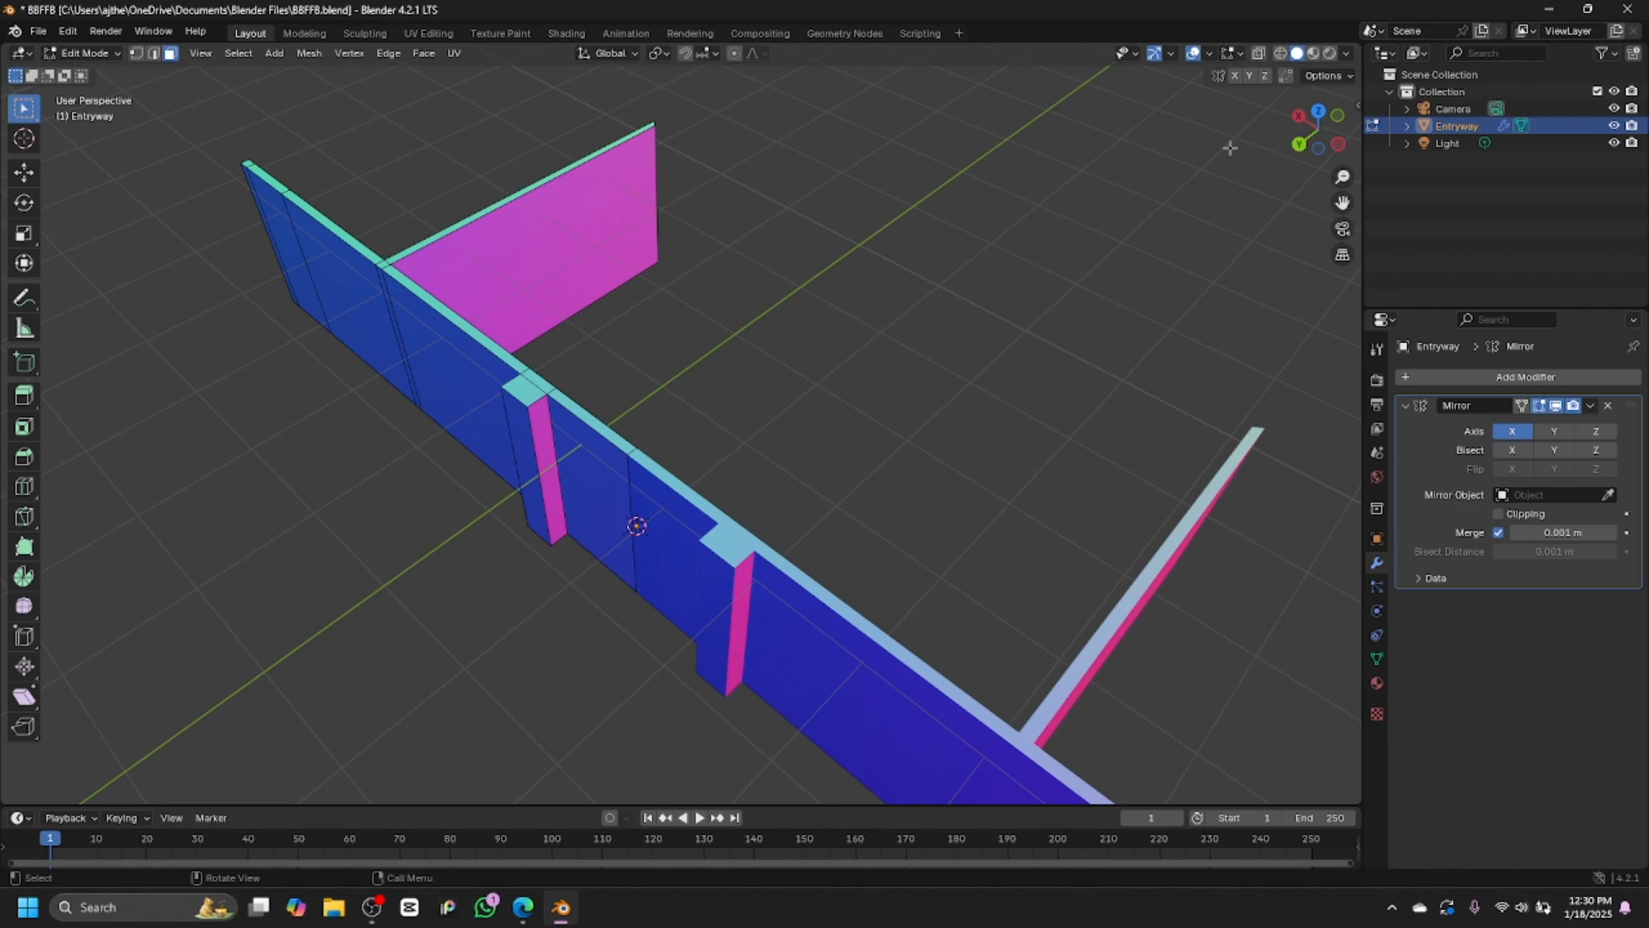
Inspect the Entryway walls from several angles, including the side walls and the front pillars
drag(1299, 140, 730, 172)
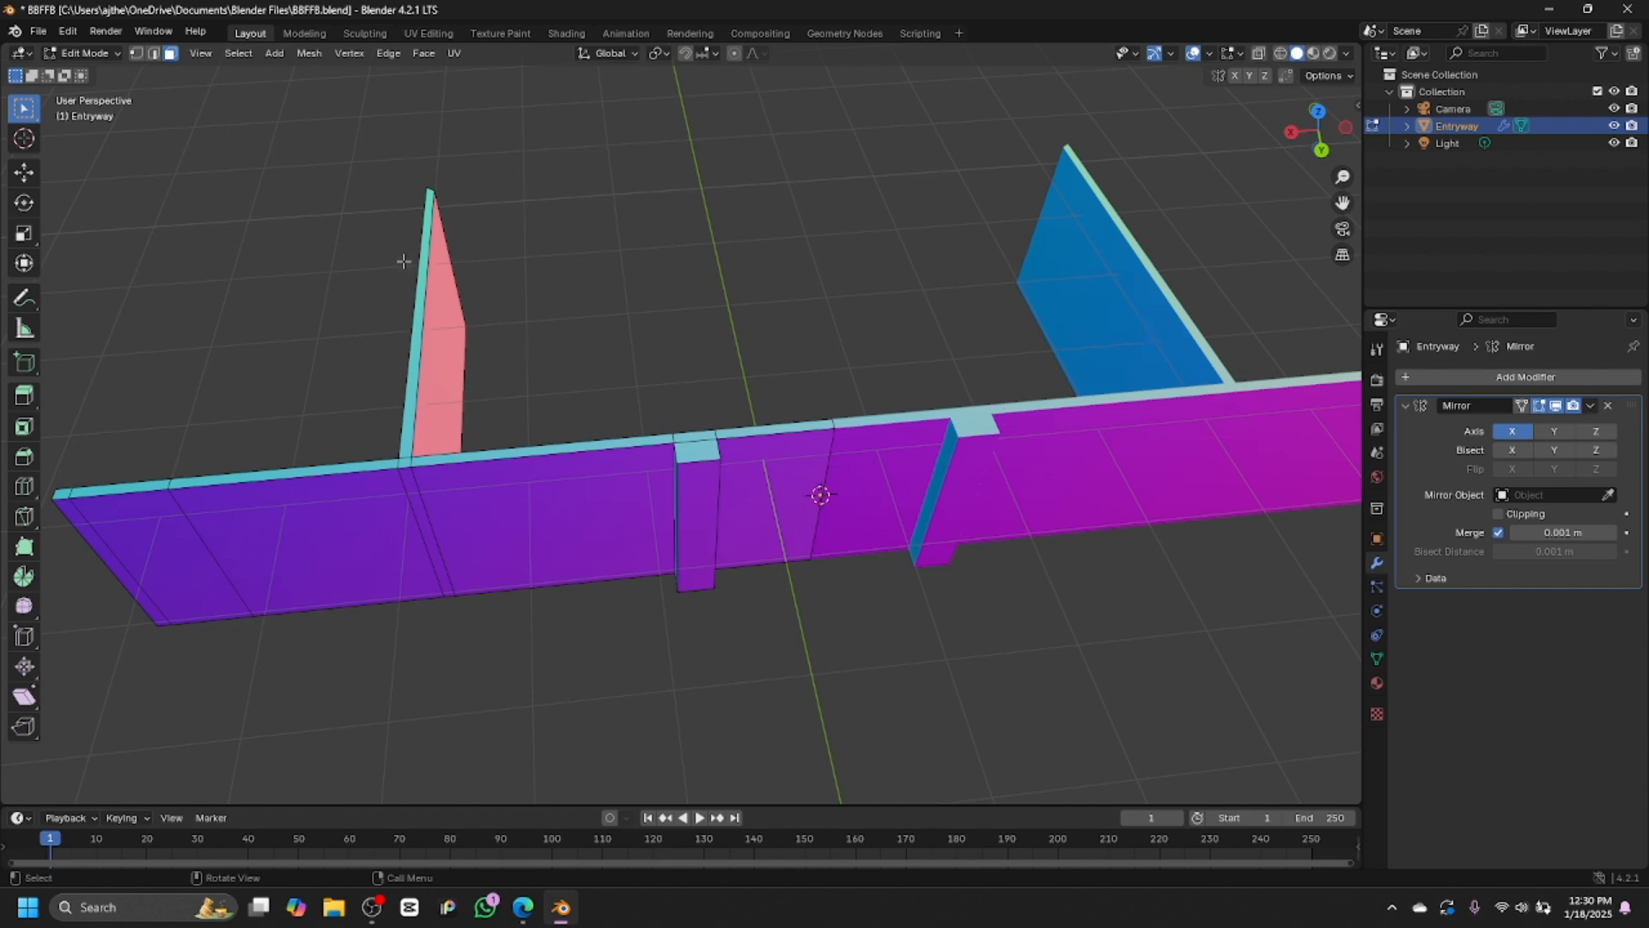
click(430, 282)
click(1106, 273)
click(1292, 133)
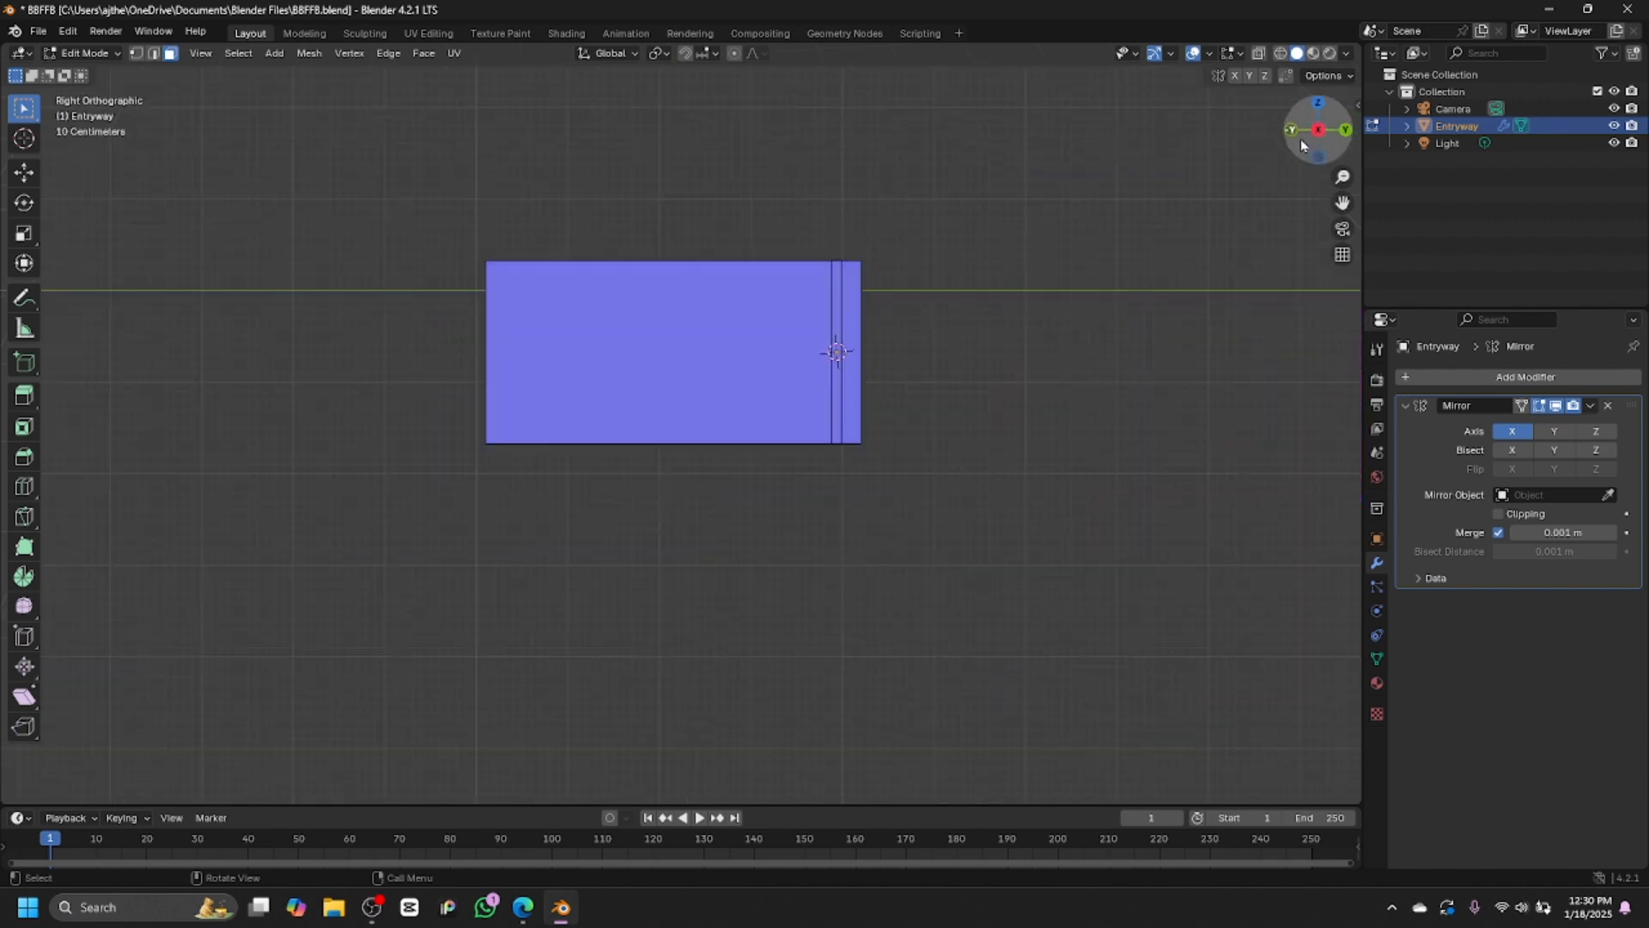
drag(1299, 135, 1235, 100)
drag(1342, 177, 1343, 236)
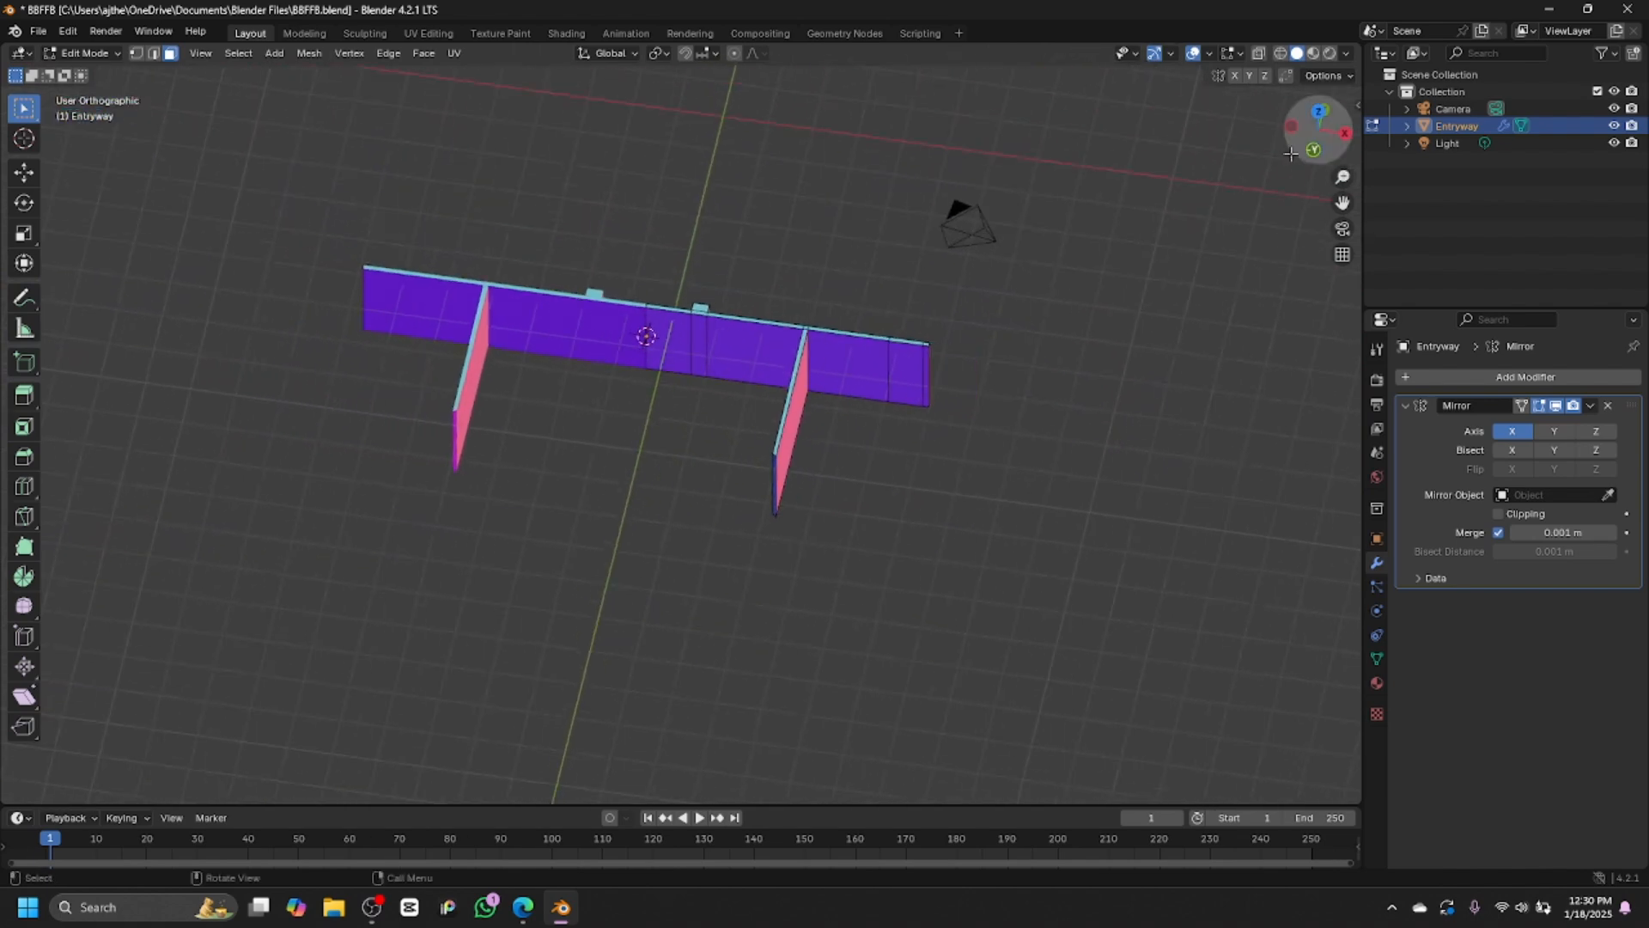
mouse_move(1330, 143)
mouse_down()
mouse_move(1345, 138)
mouse_move(1309, 122)
mouse_move(1320, 171)
mouse_move(1293, 138)
mouse_move(1309, 153)
mouse_up()
click(1393, 76)
click(1293, 129)
click(1327, 122)
click(1292, 131)
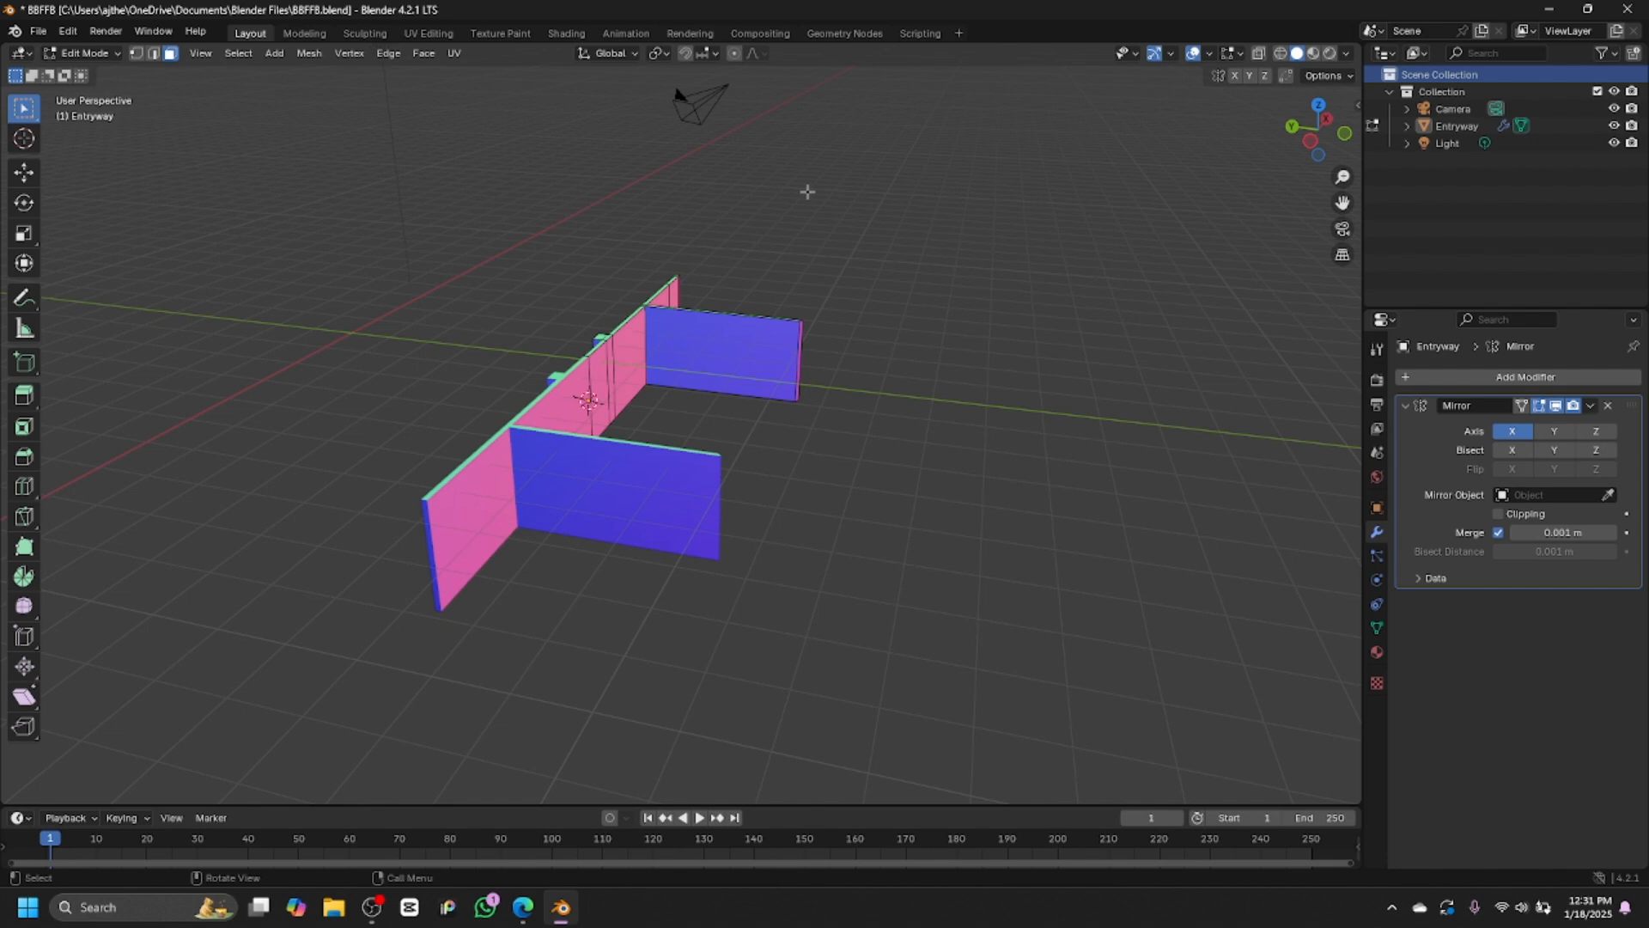
Switch to Object Mode and raise the Entryway object about 0.98 m along the global Z axis
click(110, 53)
click(116, 74)
click(496, 466)
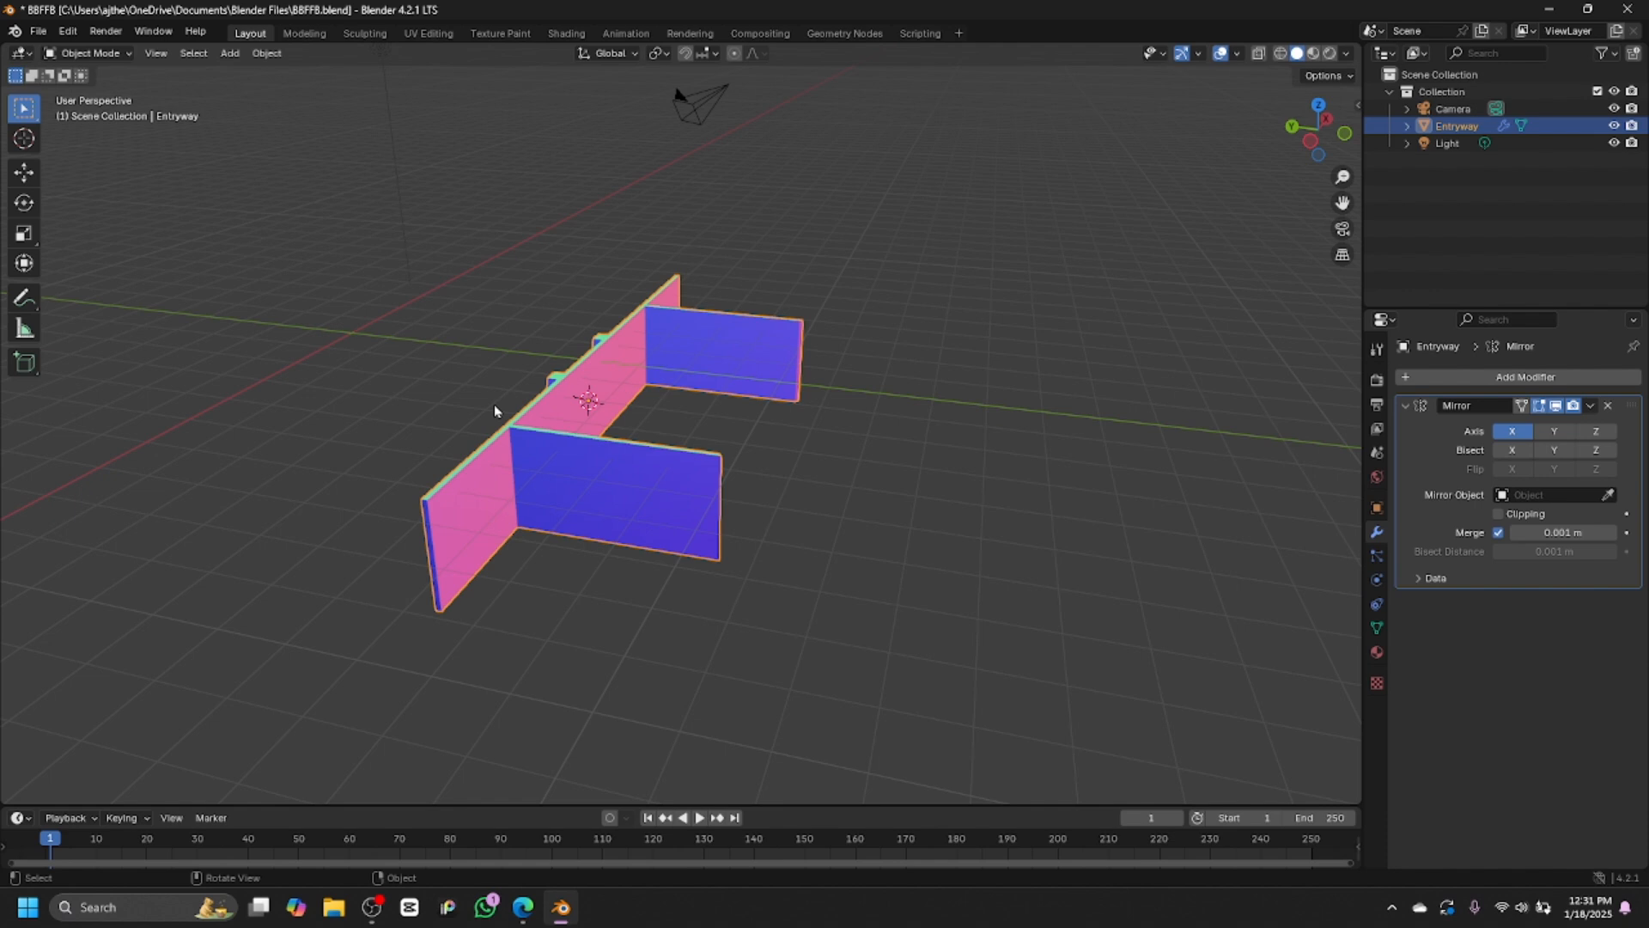
key(g)
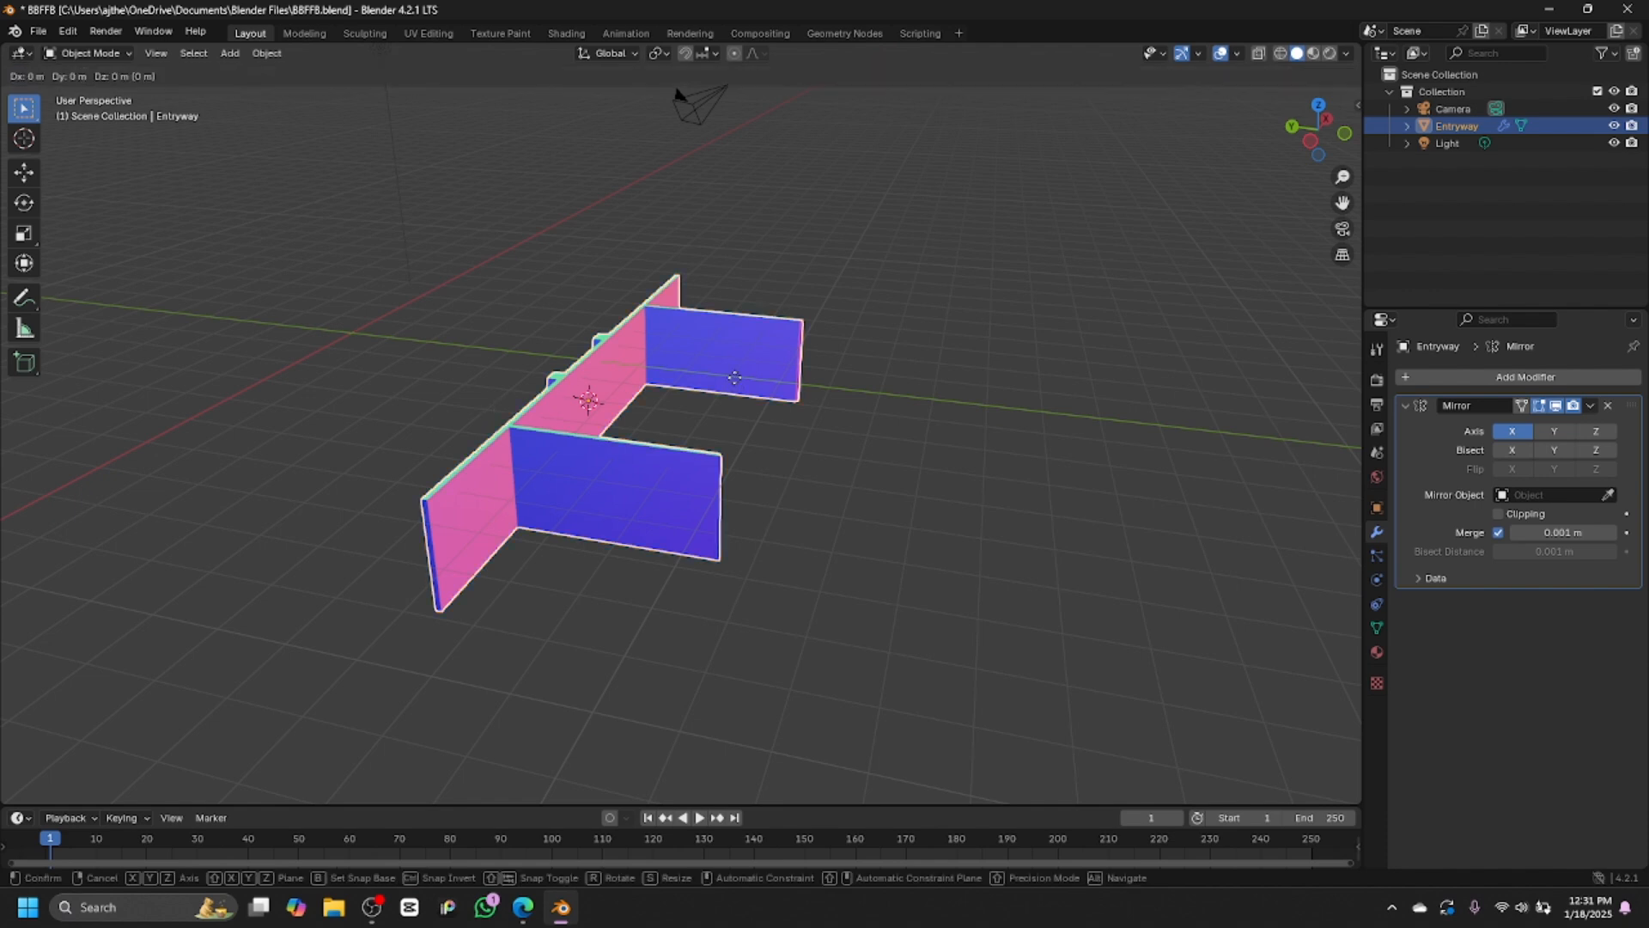
key(z)
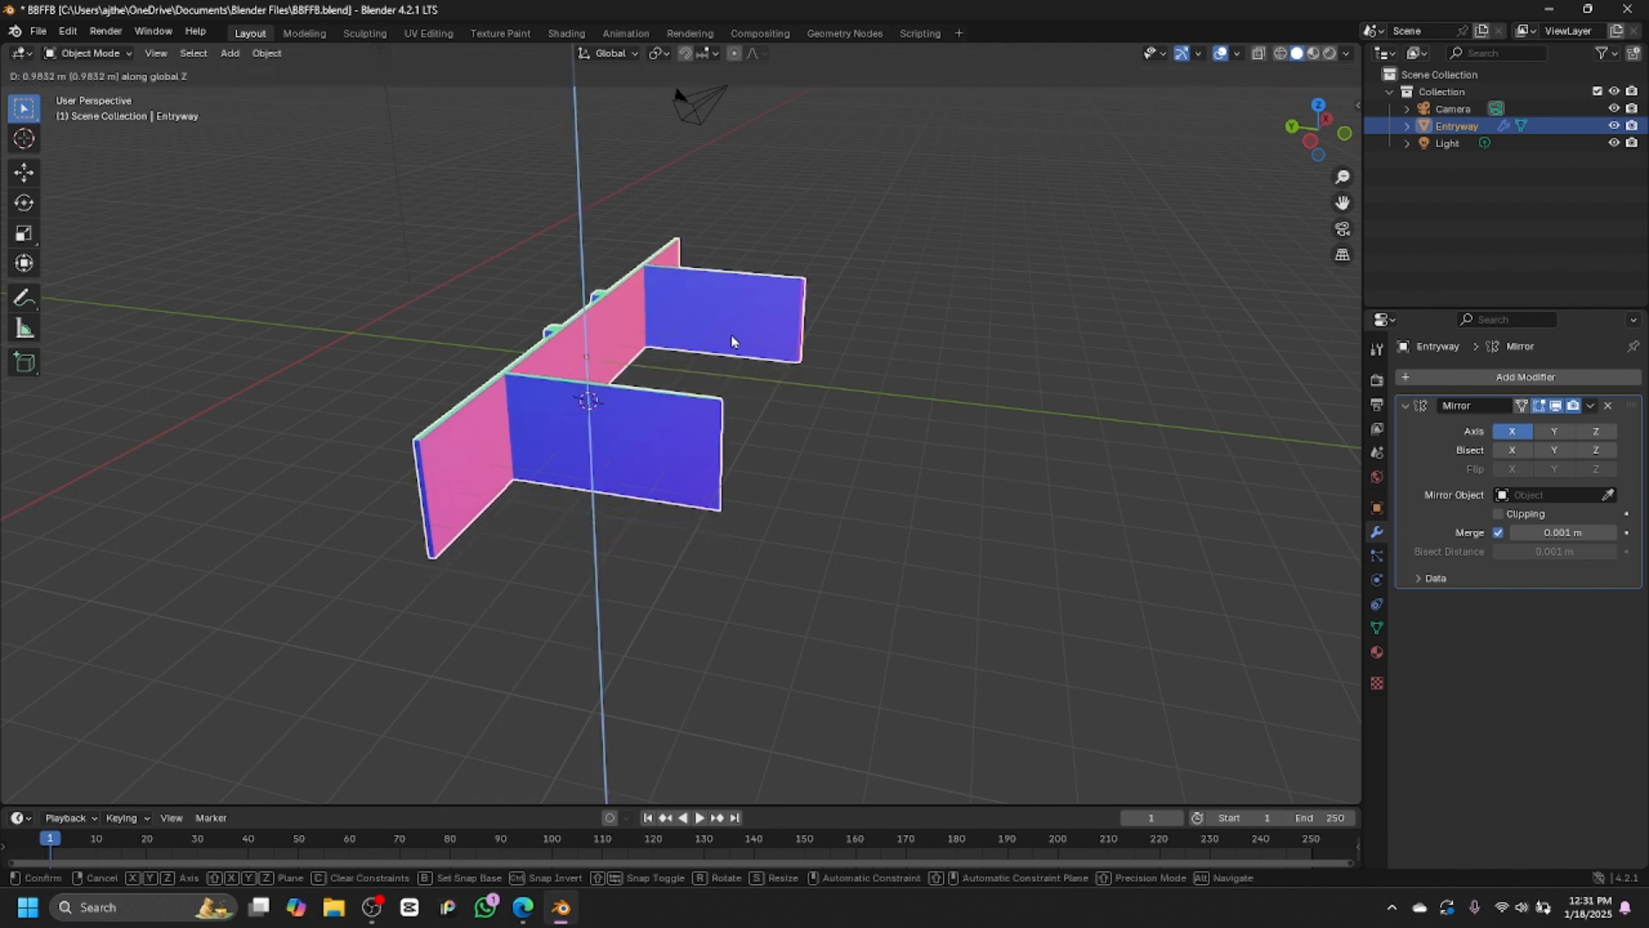
click(731, 337)
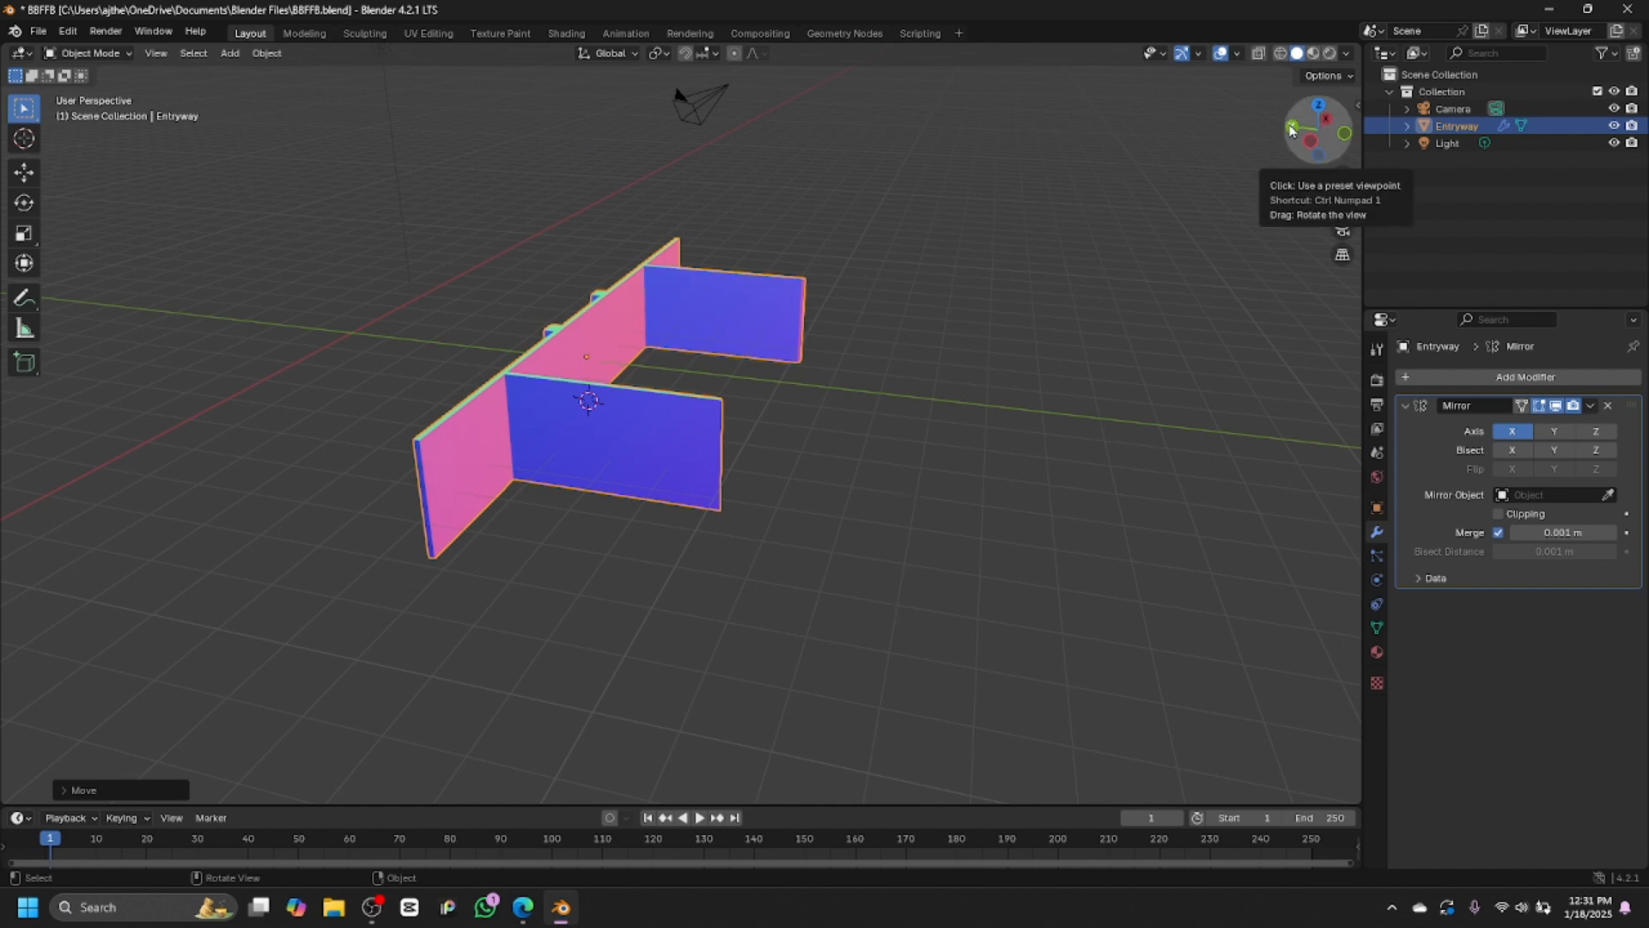
drag(1291, 131, 1314, 159)
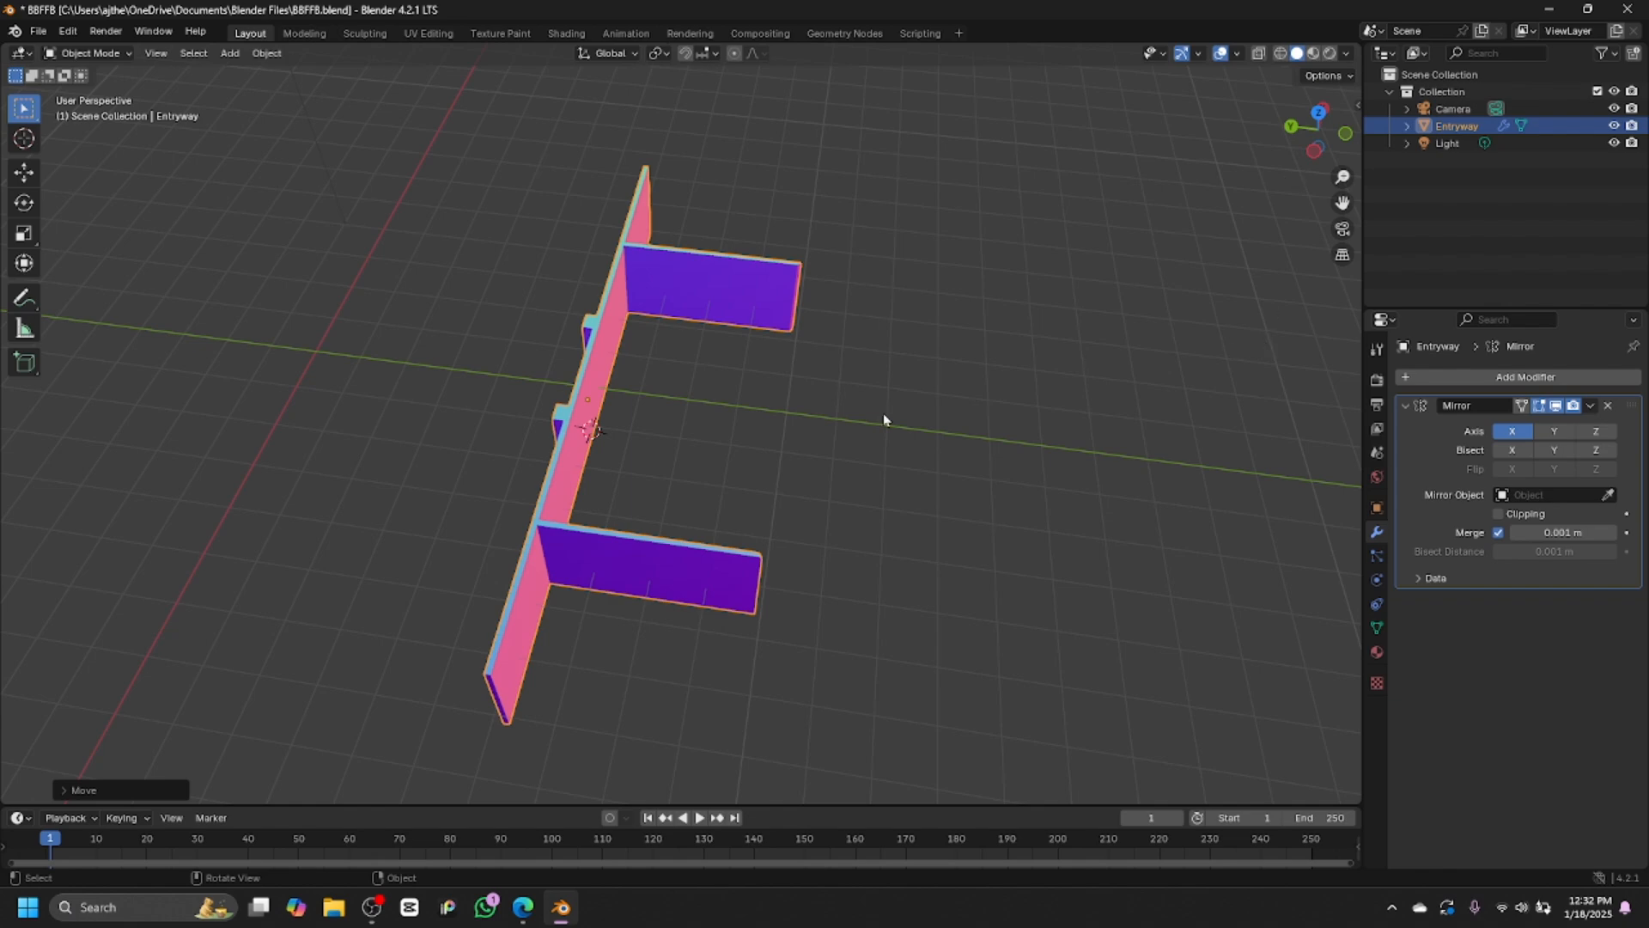
In OBS, move the Face cam source above Display Capture, and return to Blender
click(371, 908)
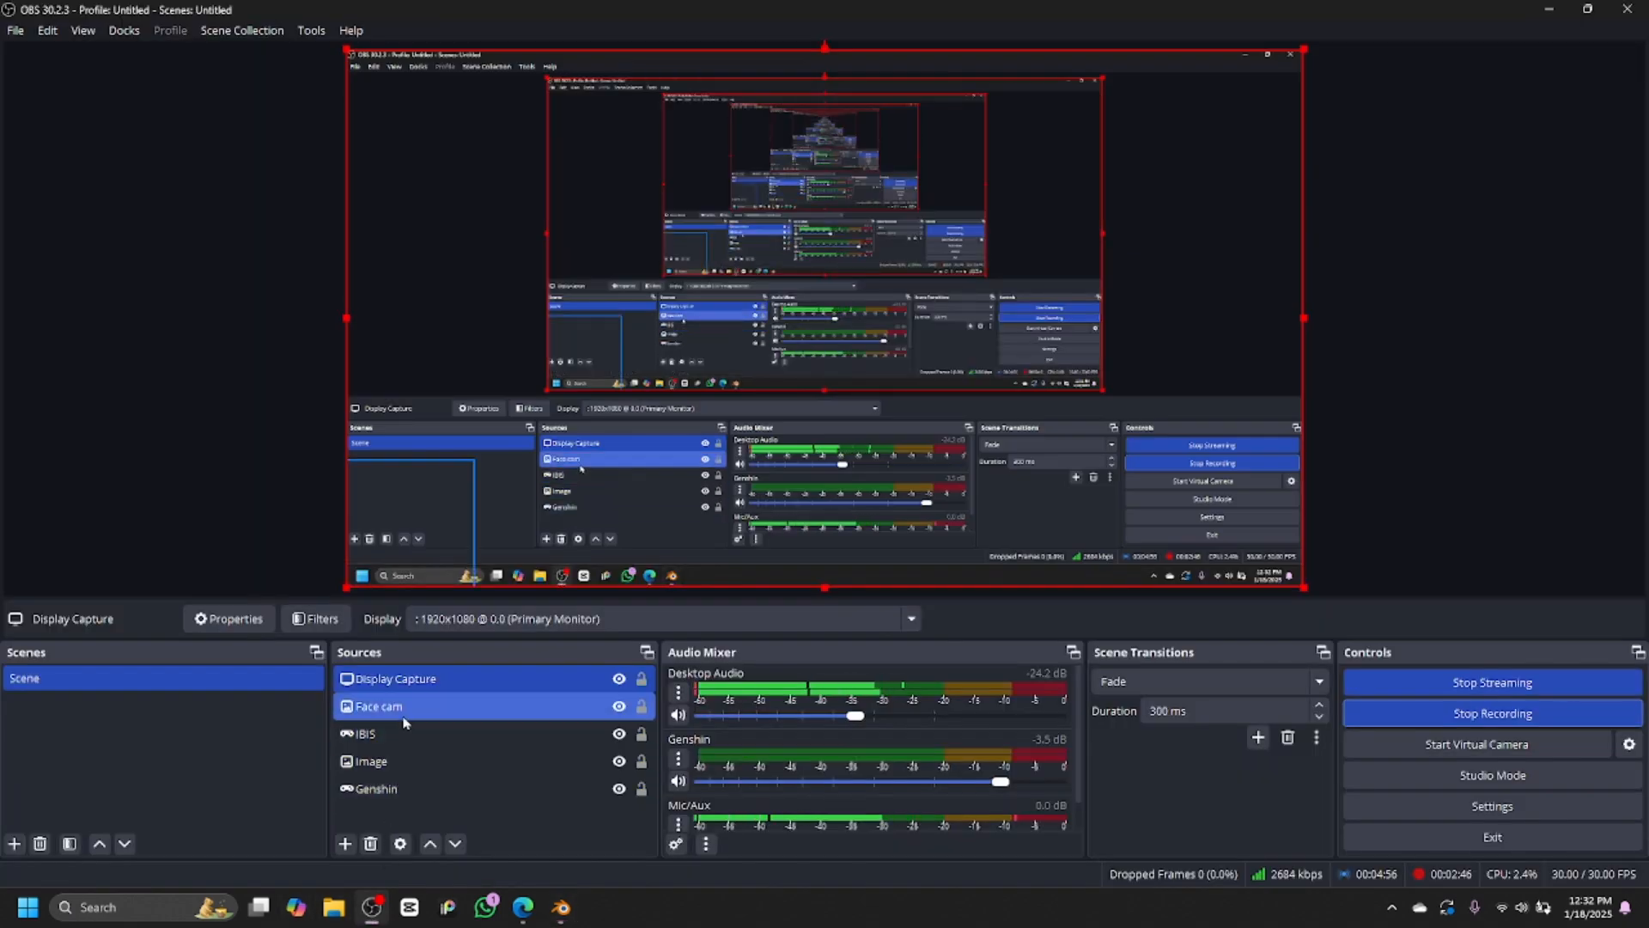
drag(404, 716, 410, 676)
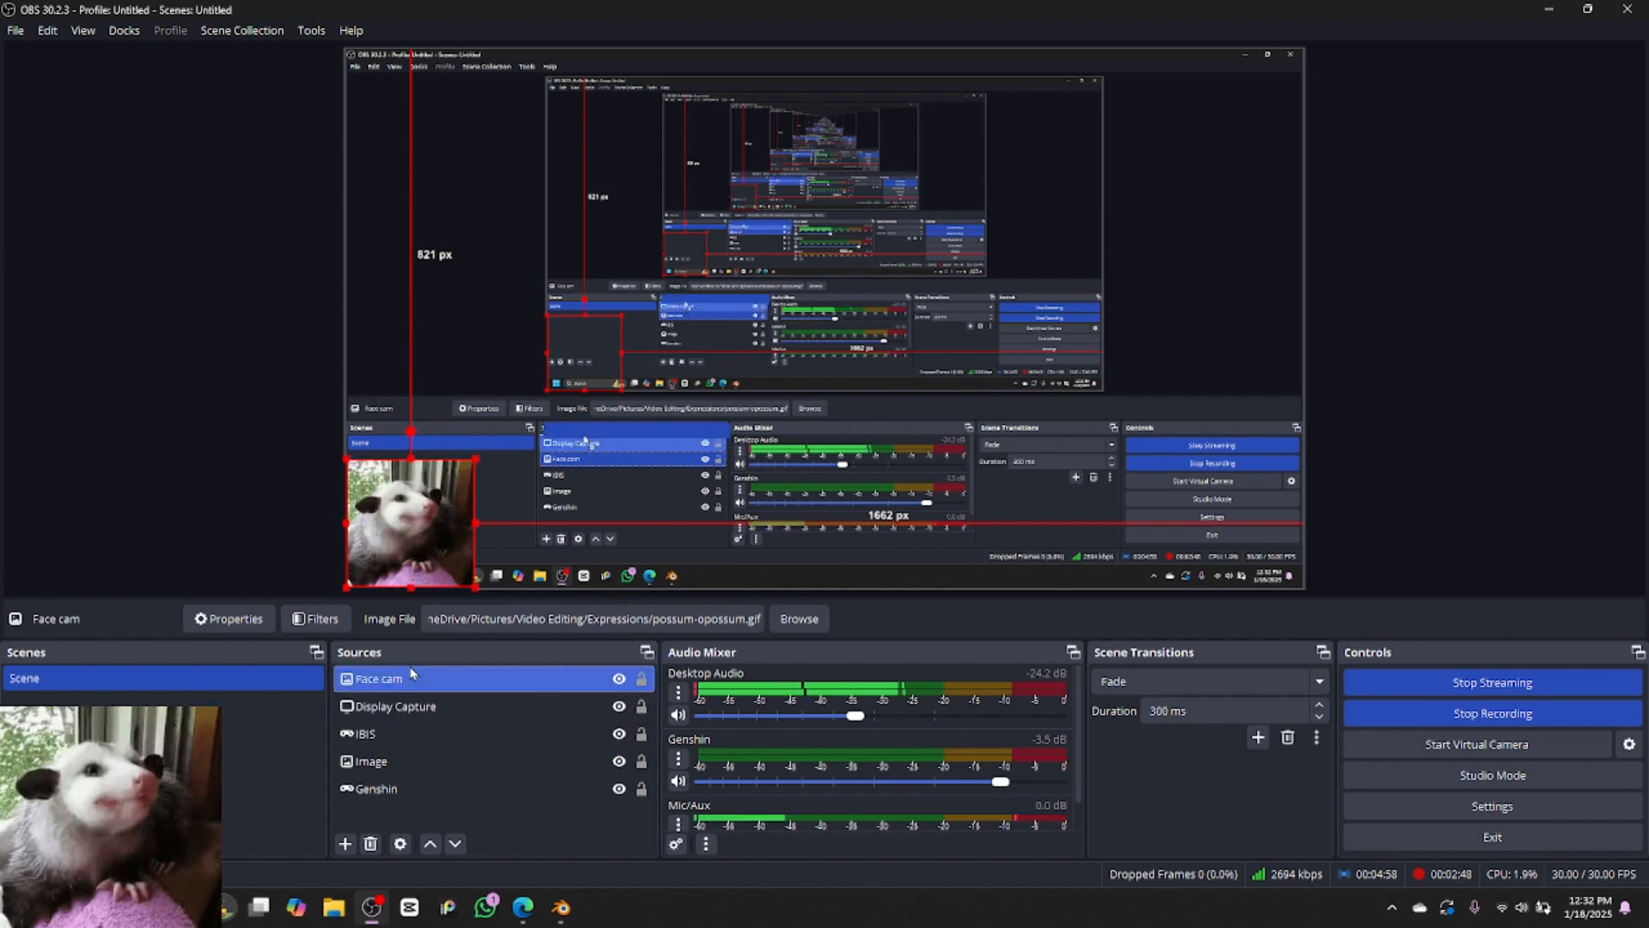
click(560, 907)
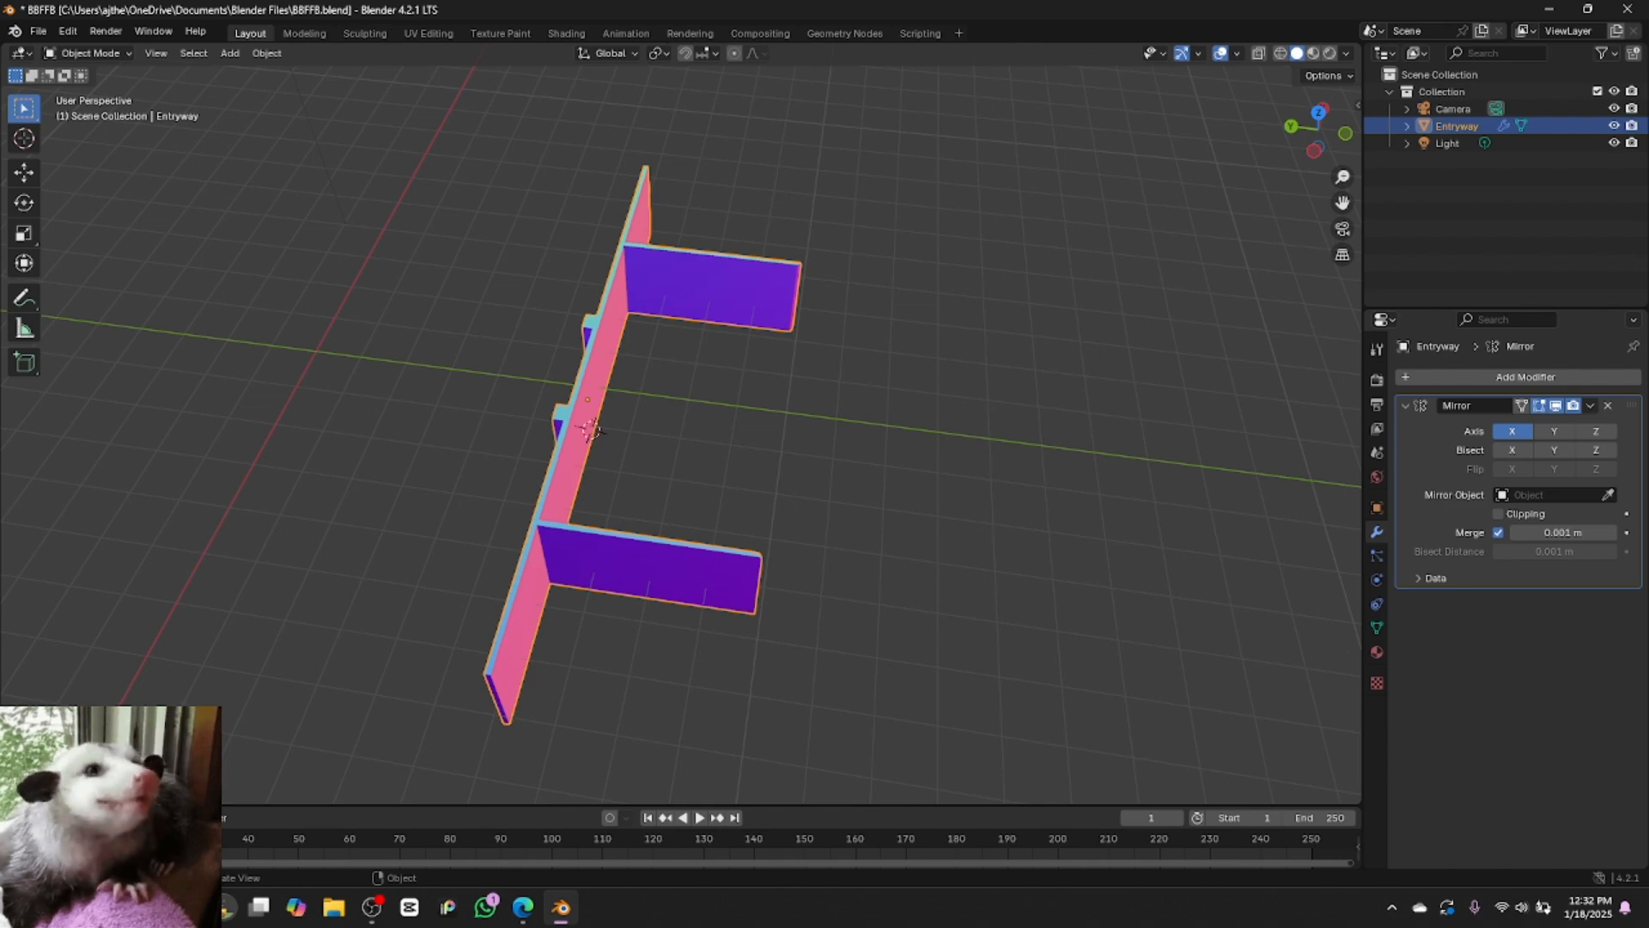
mouse_move(372, 907)
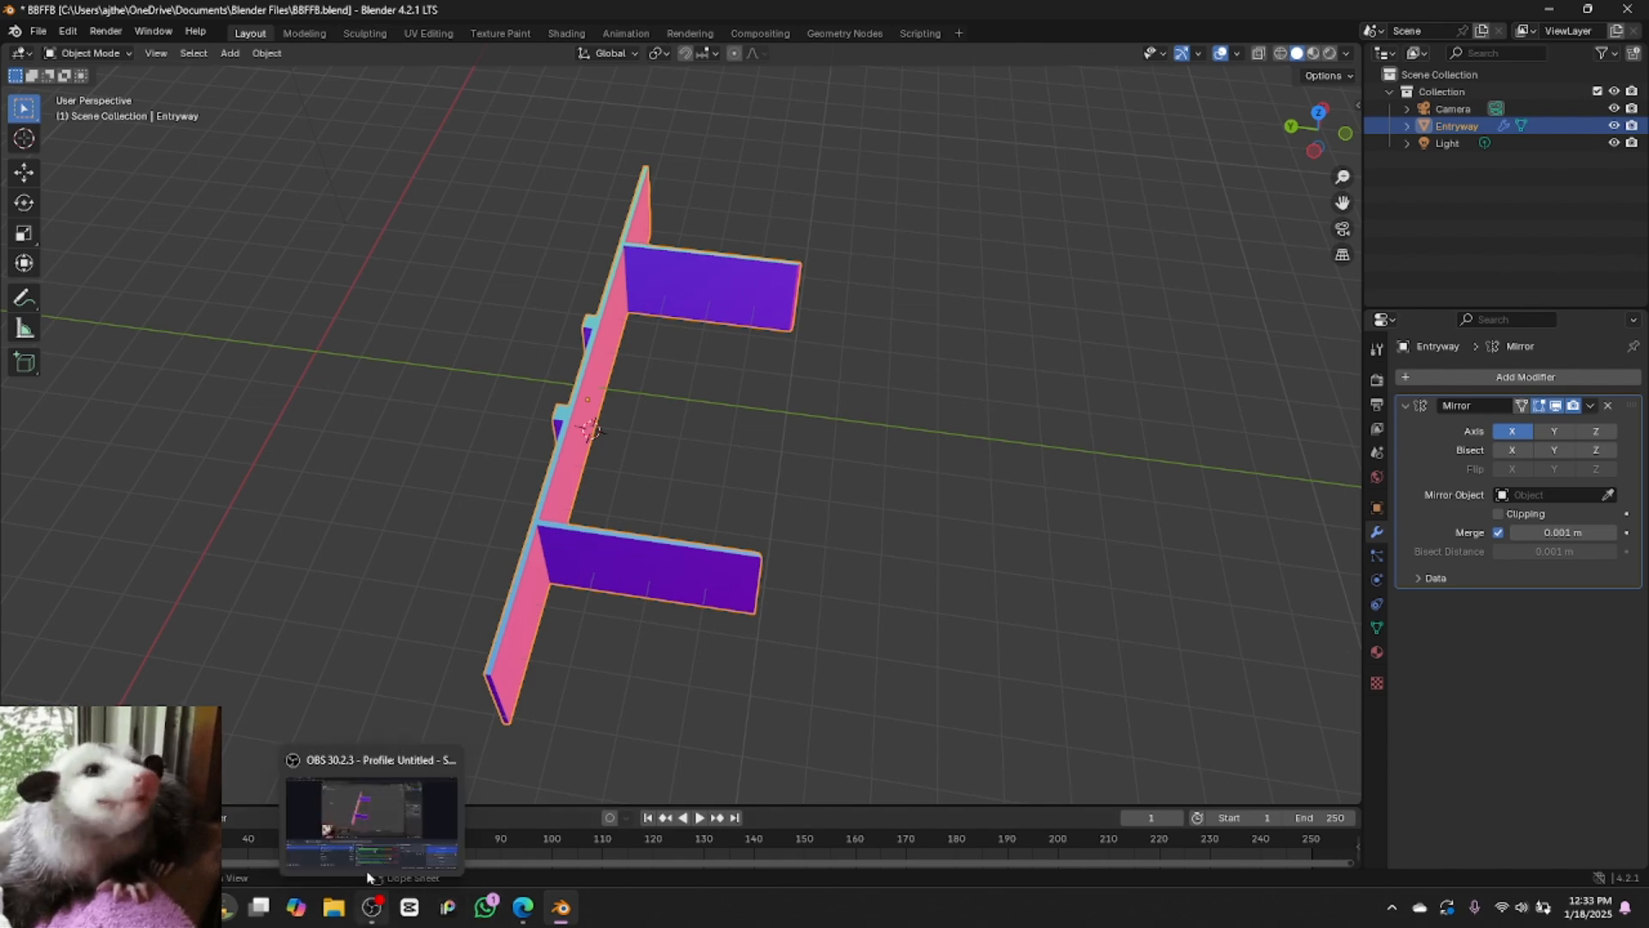
mouse_move(384, 835)
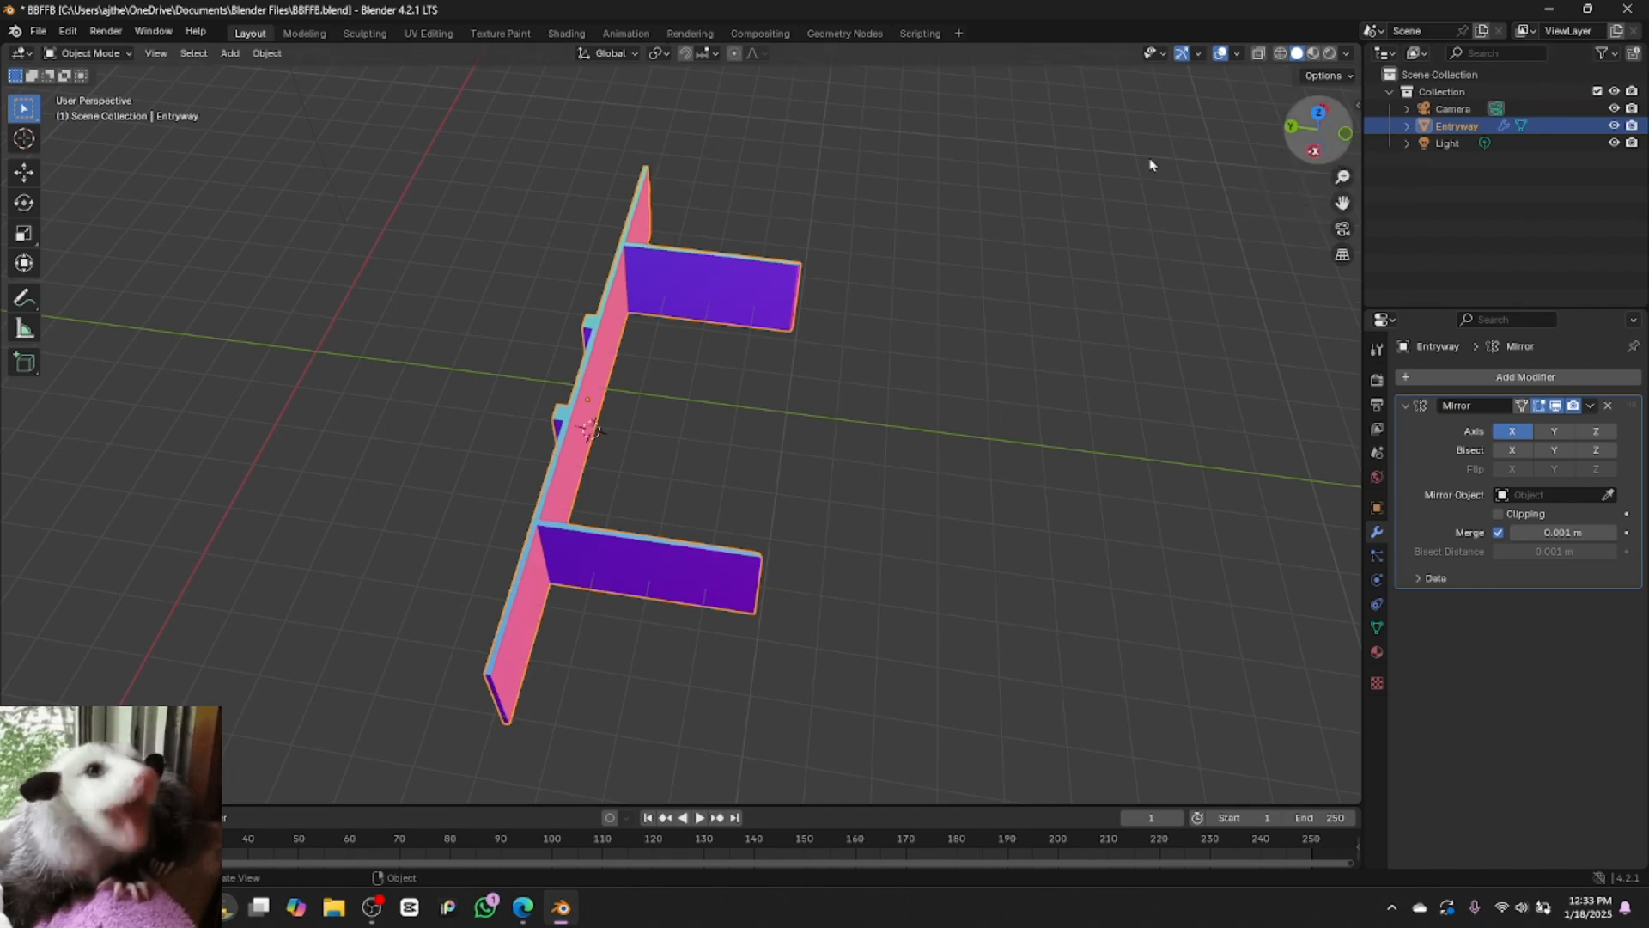
In Edit Mode, extrude the end face of the mirrored side wall about 4.2 m along its normal to form an angled wall
click(101, 53)
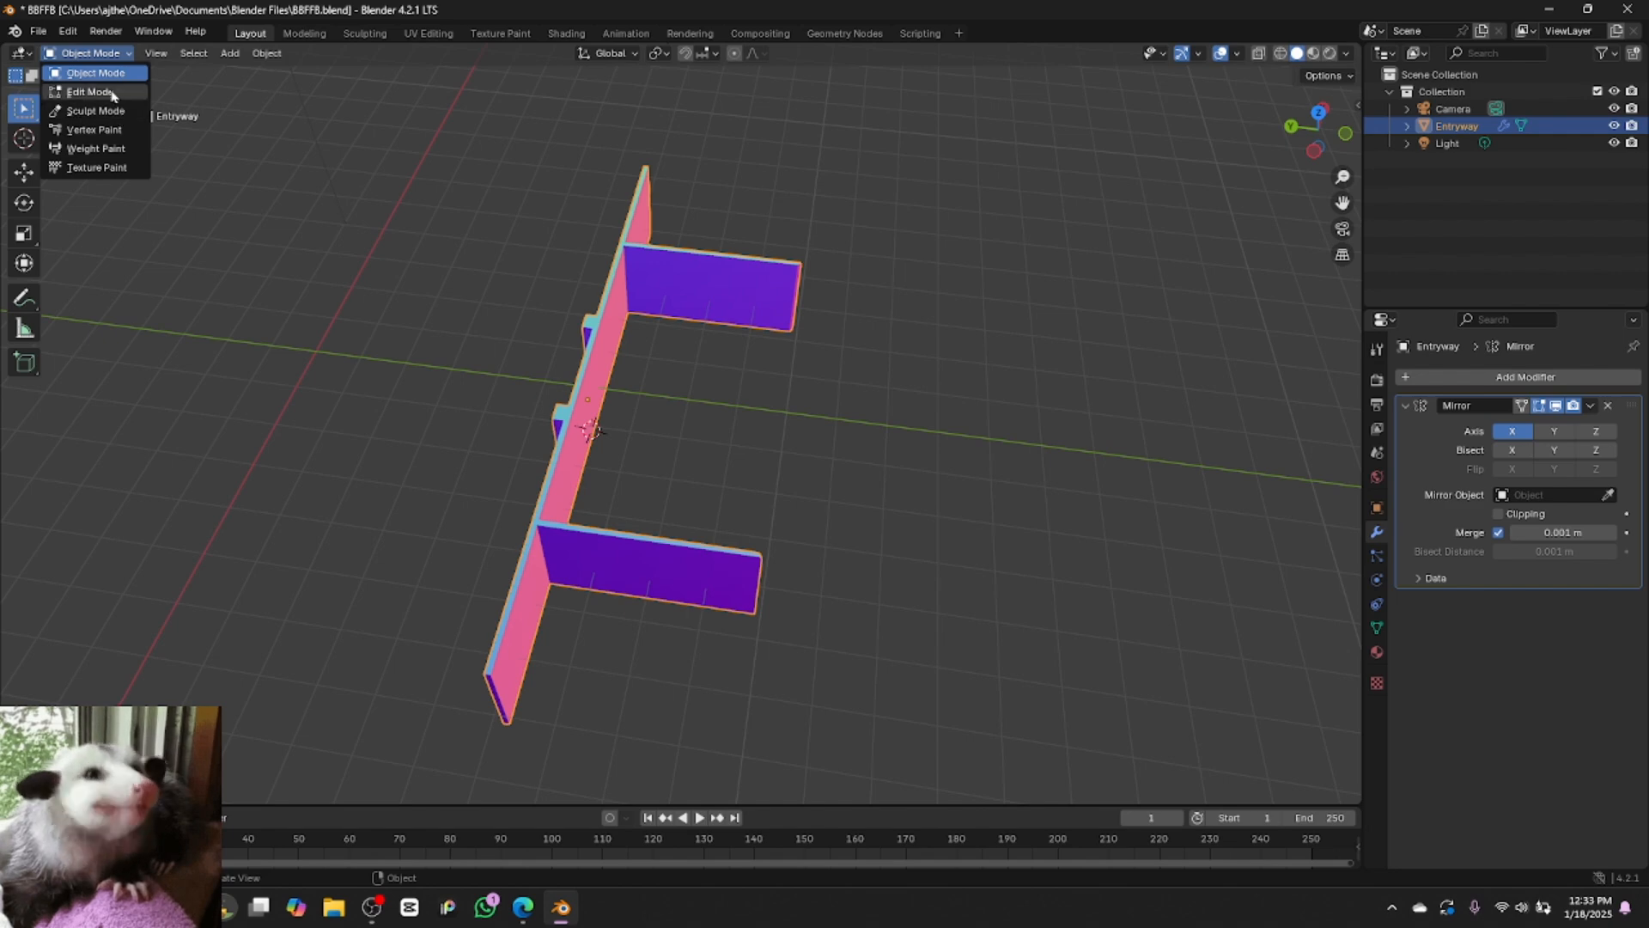
click(99, 87)
drag(1310, 152, 1241, 153)
scroll(1117, 211, up, 3)
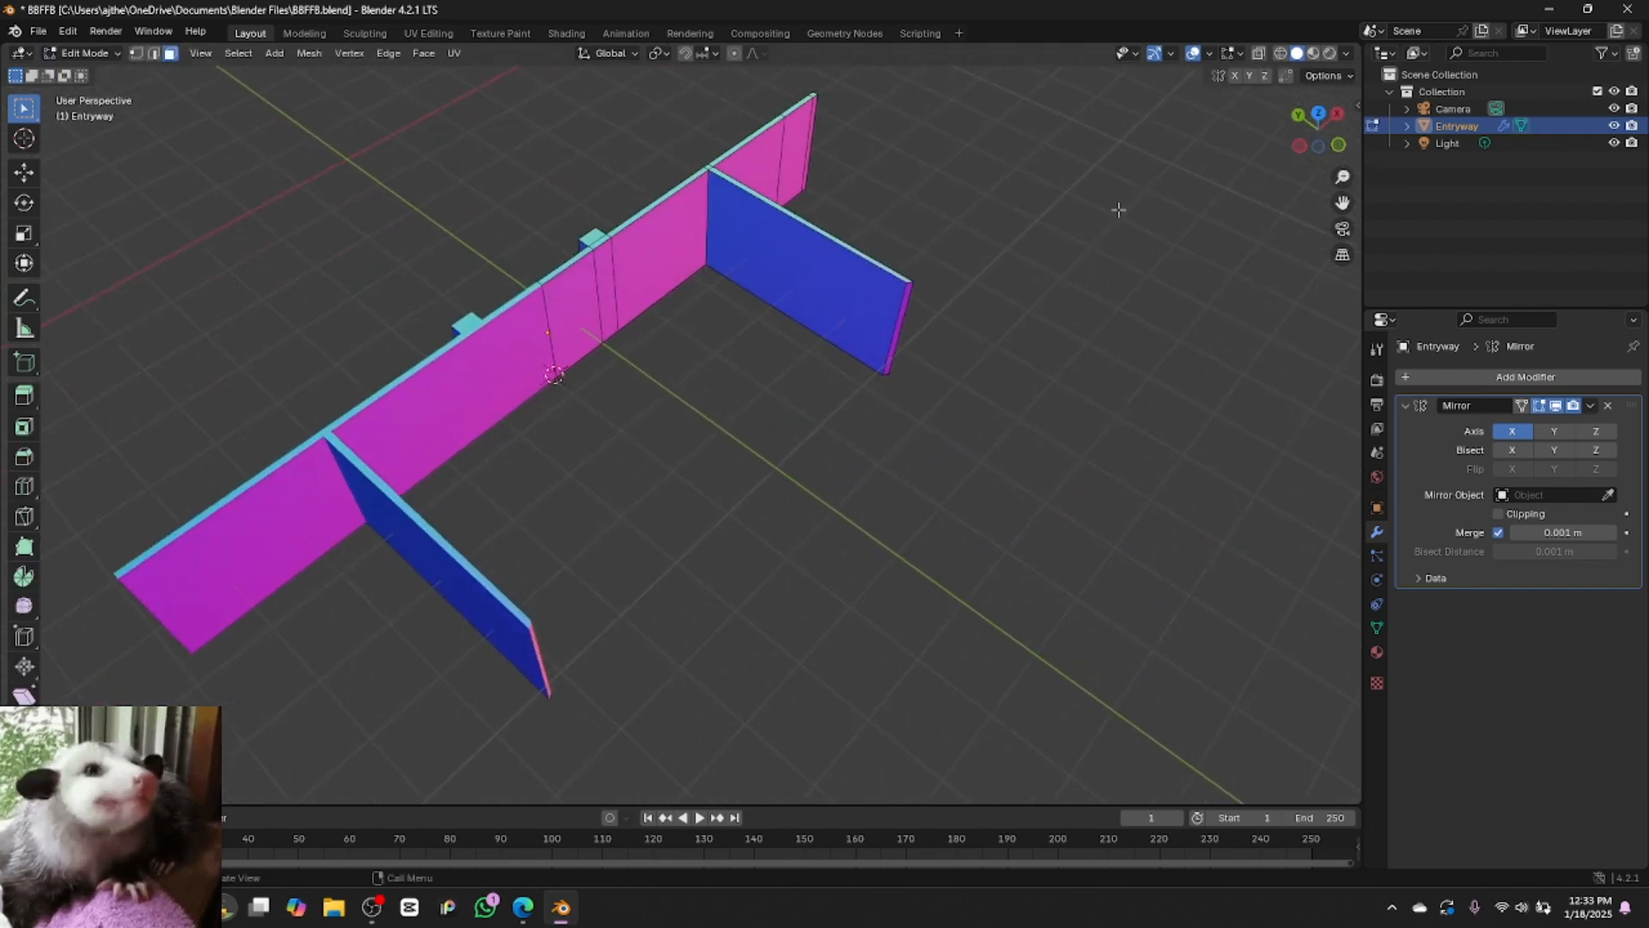
click(904, 307)
click(904, 307)
key(e)
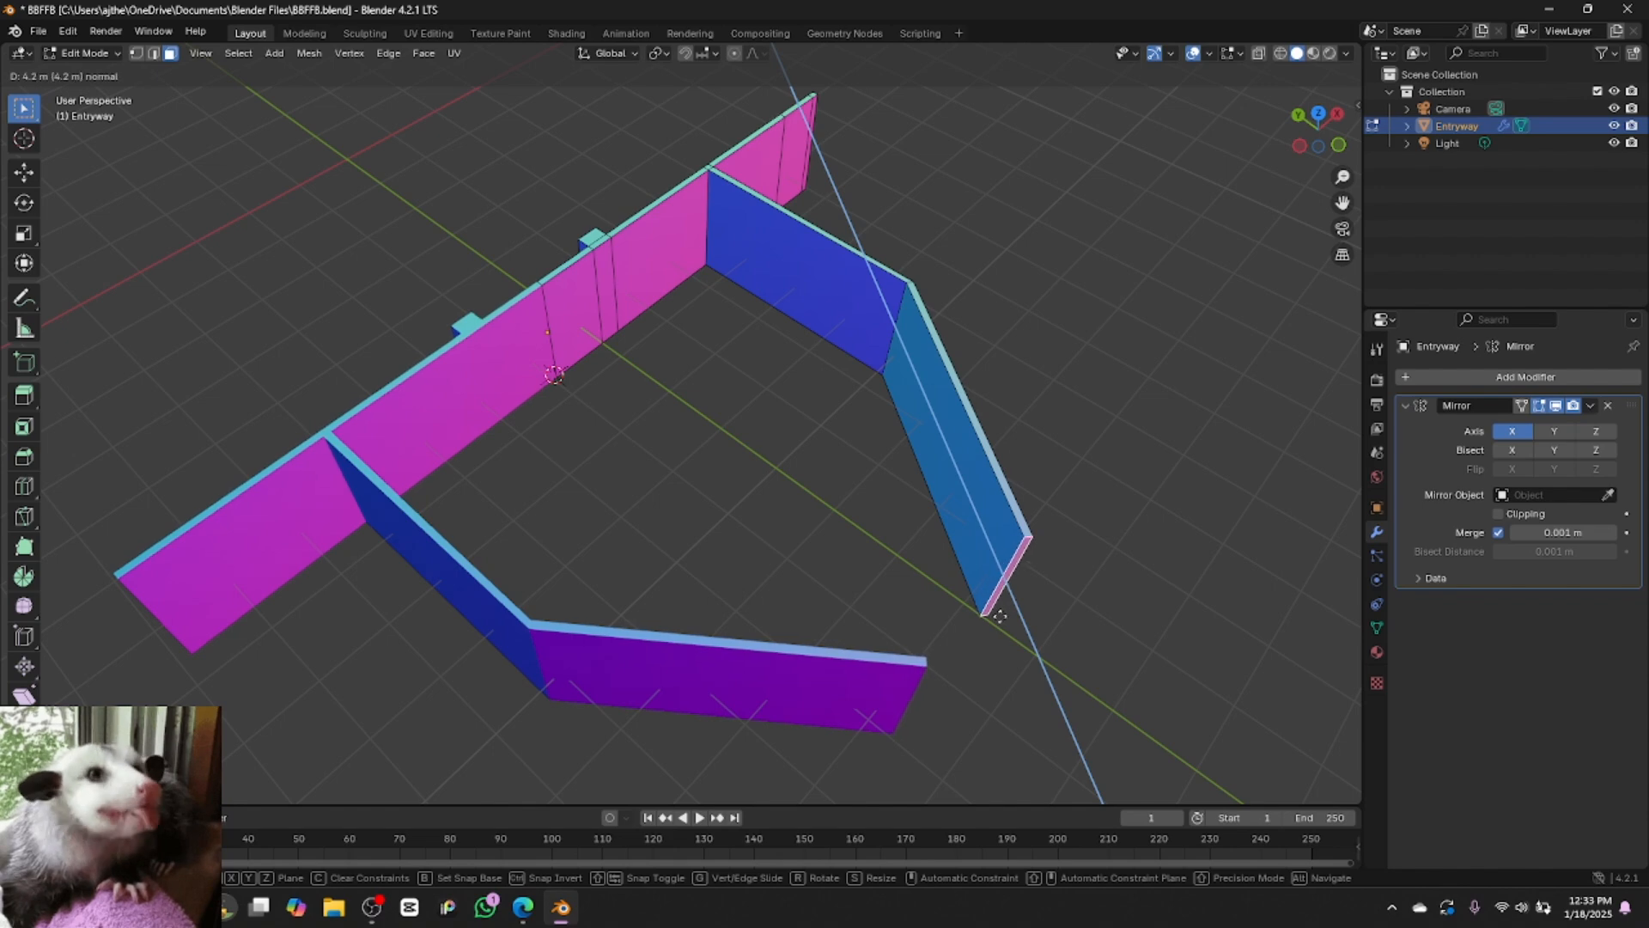
click(1003, 621)
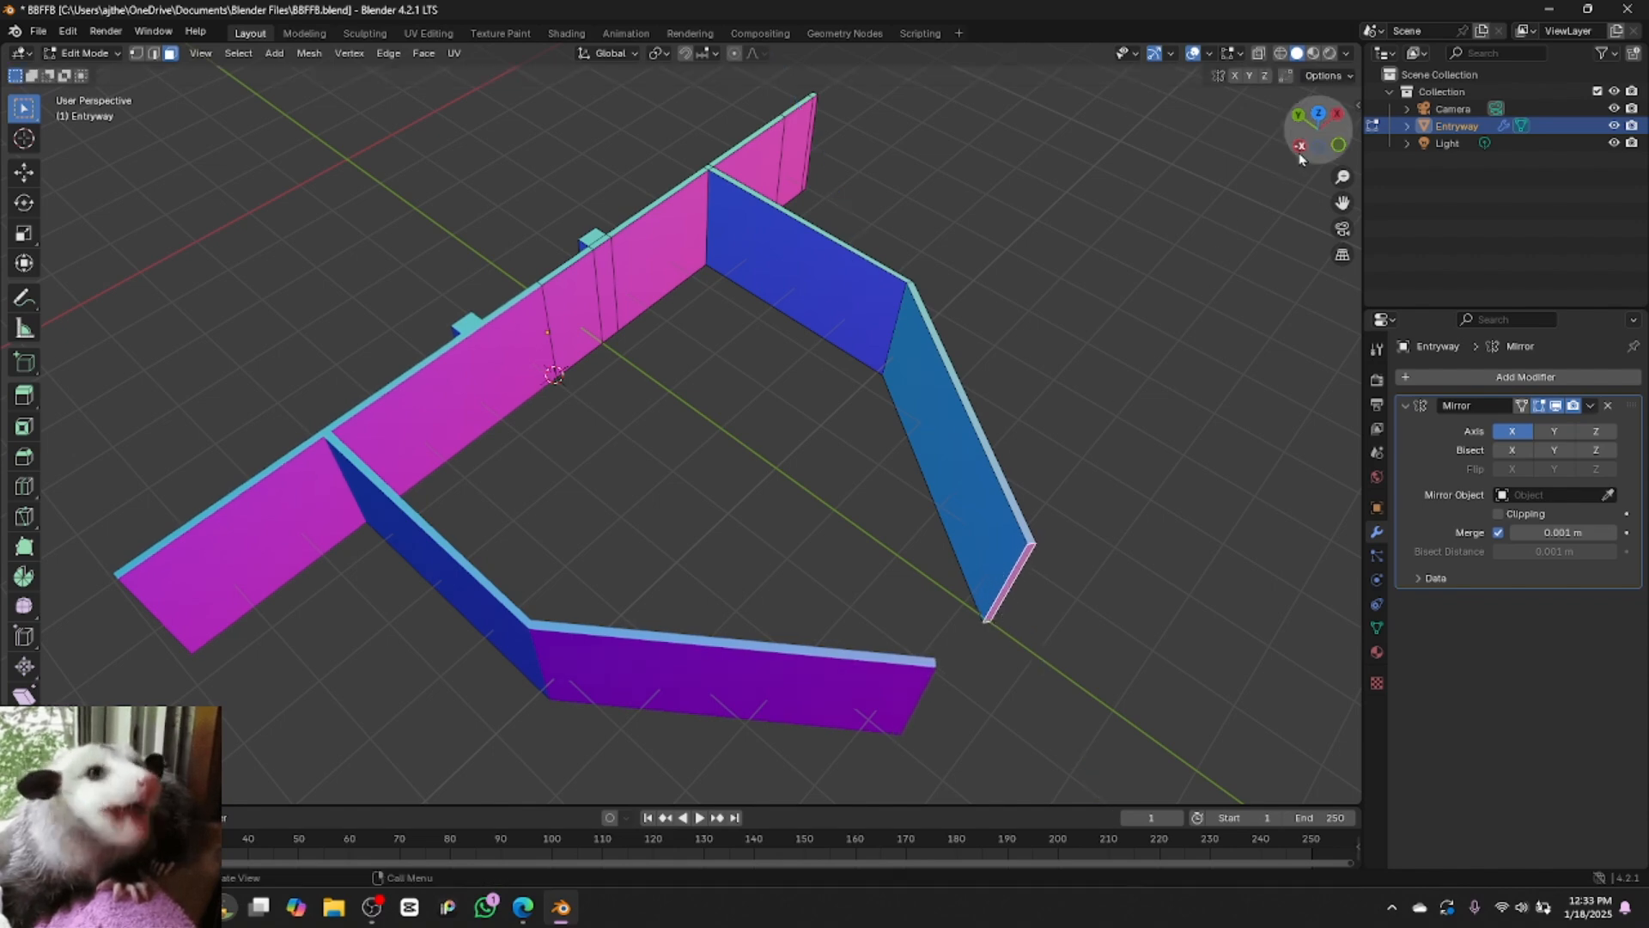
Add vertical loop cuts dividing the extruded angled wall into eight even sections and the adjoining side wall into four
drag(1301, 159, 1263, 233)
click(1321, 134)
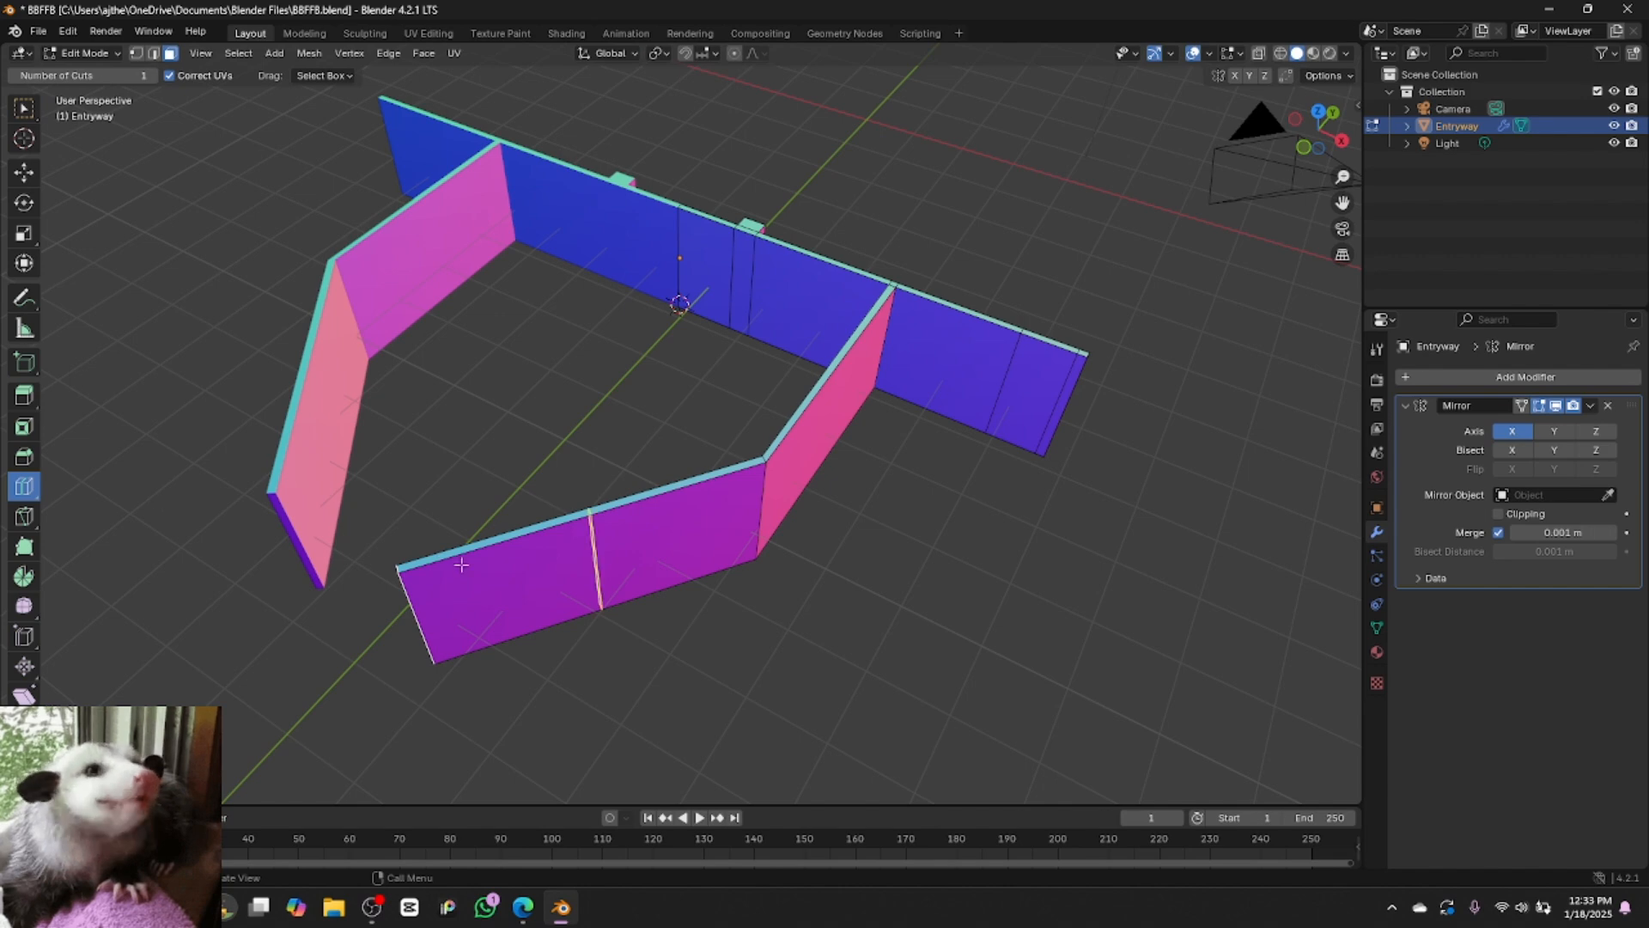
click(622, 520)
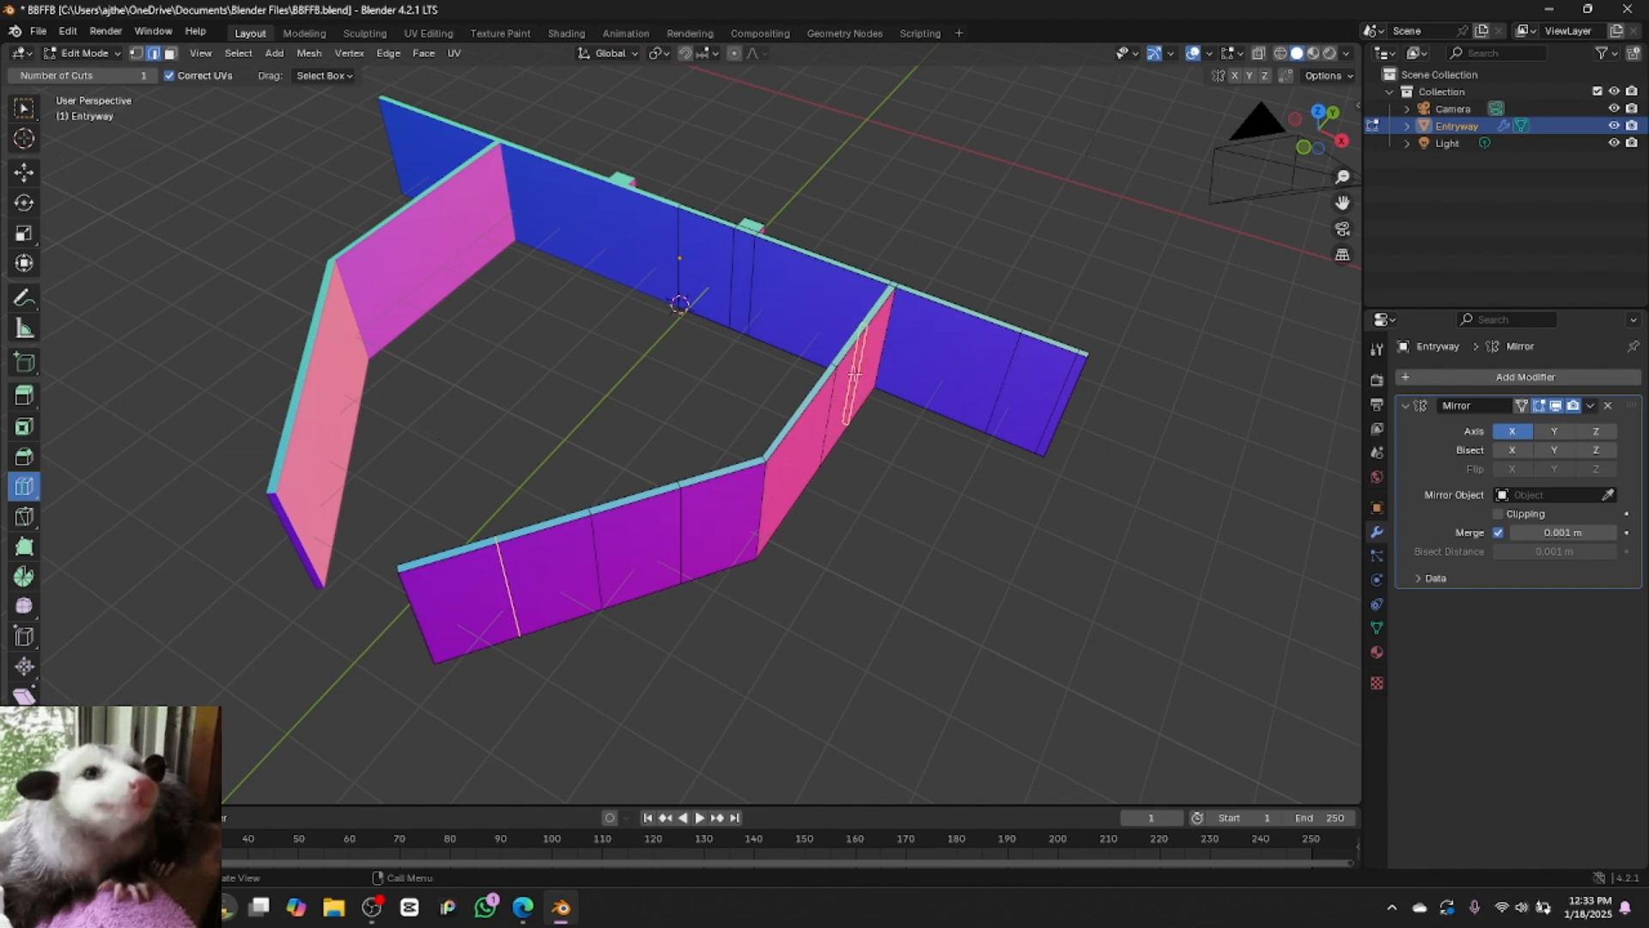
click(1303, 148)
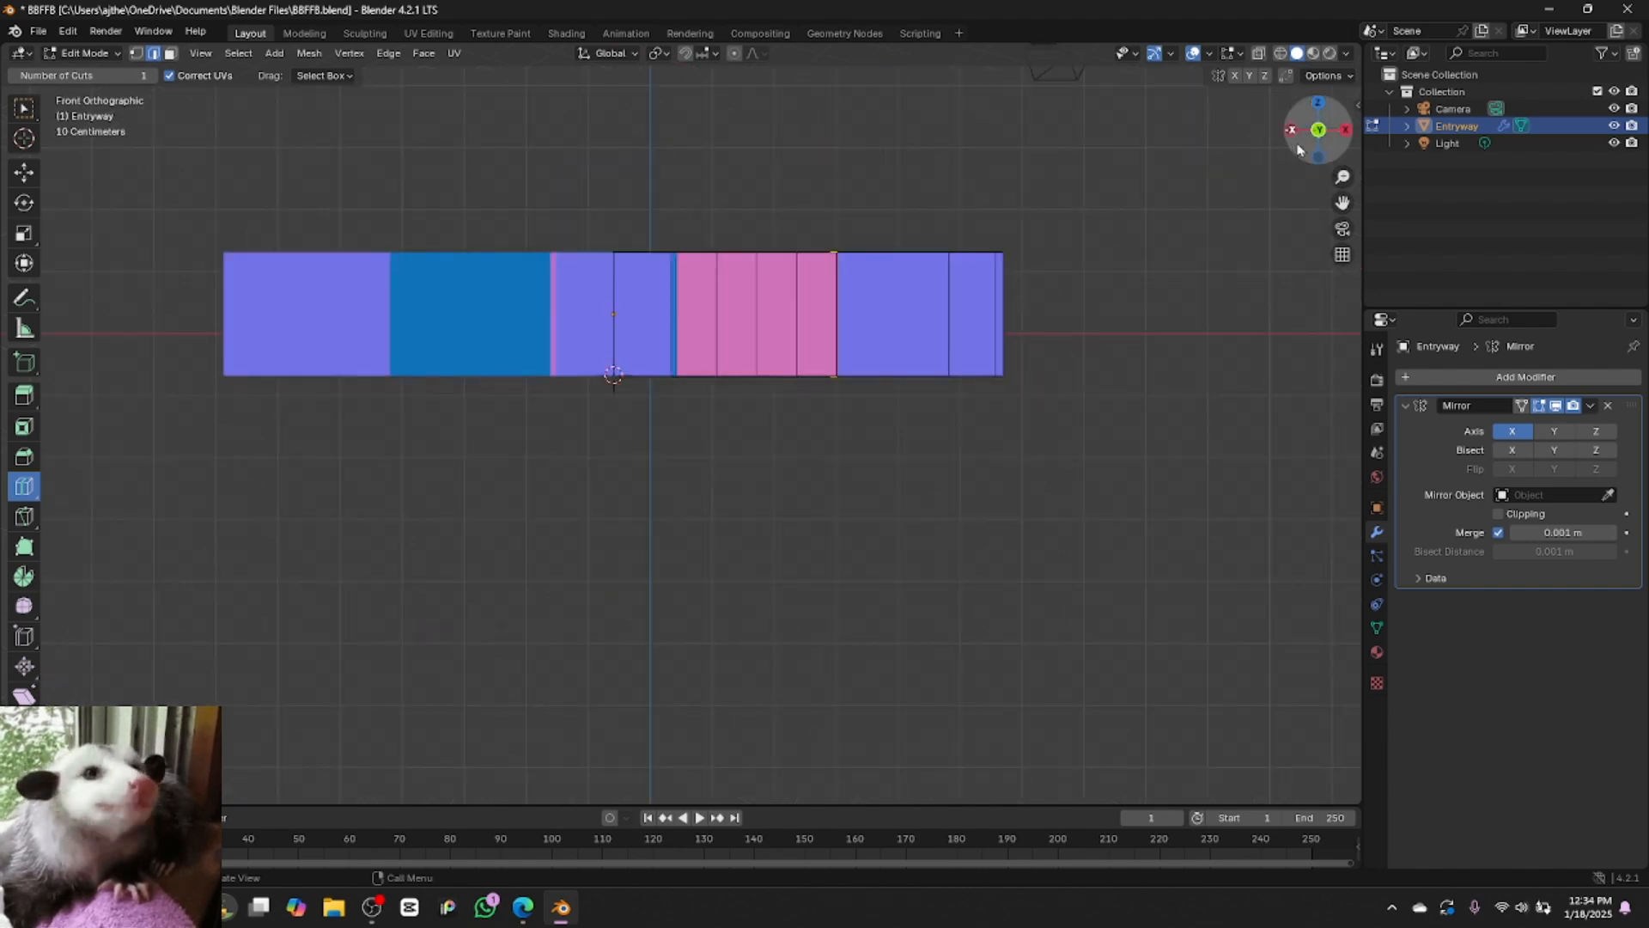
drag(1331, 142, 1460, 206)
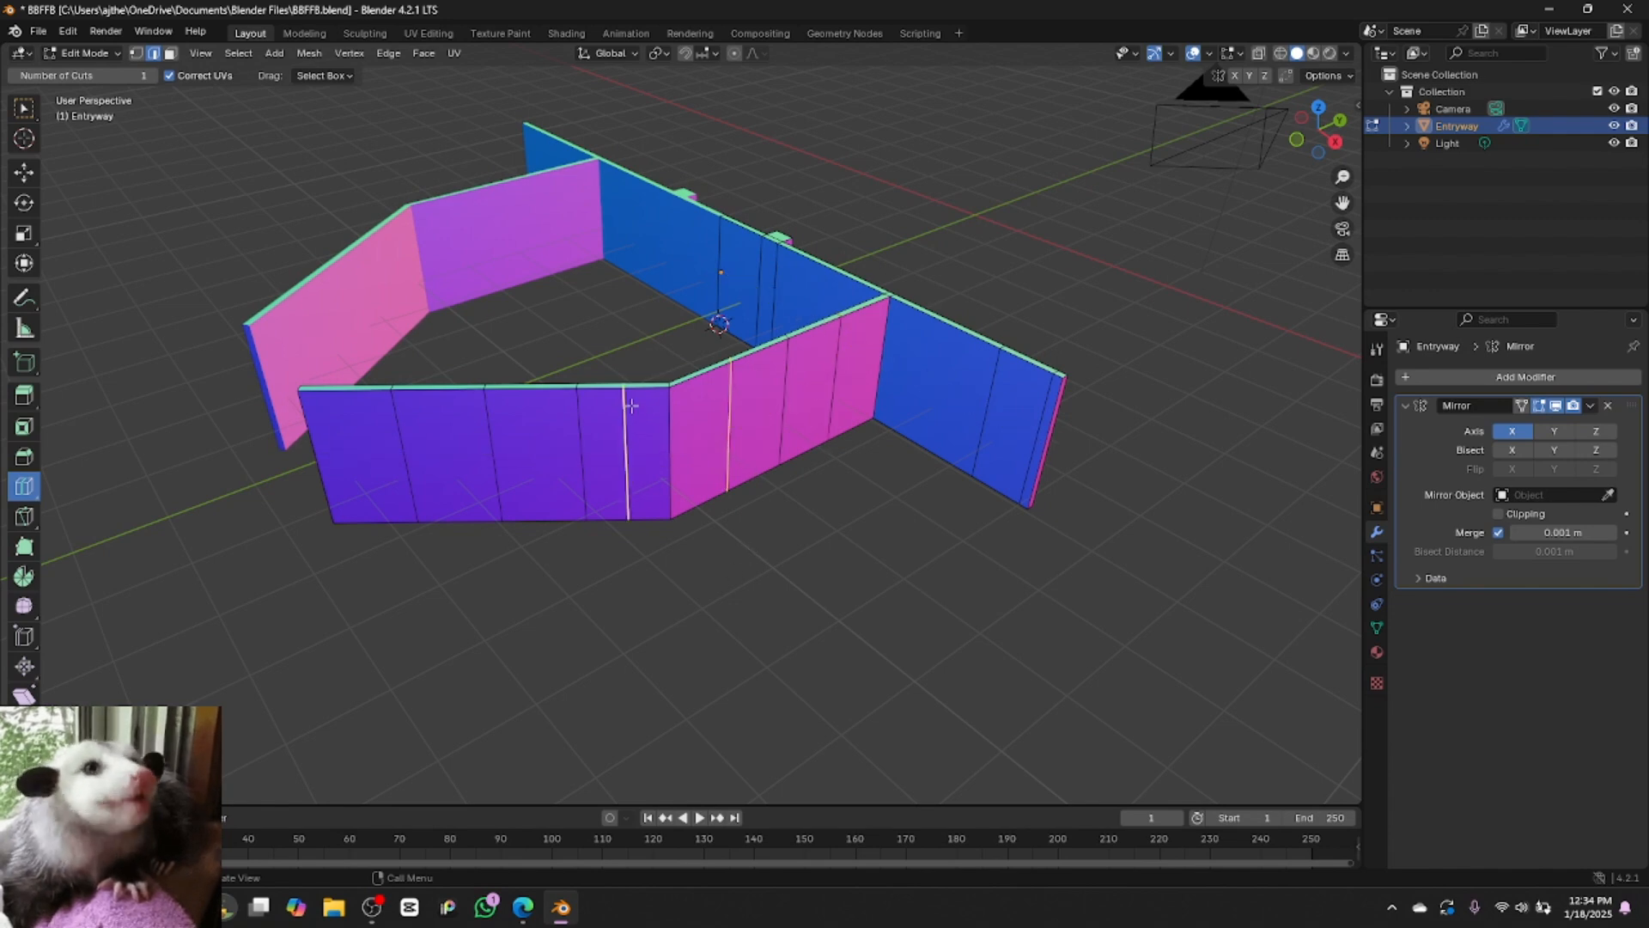
click(531, 395)
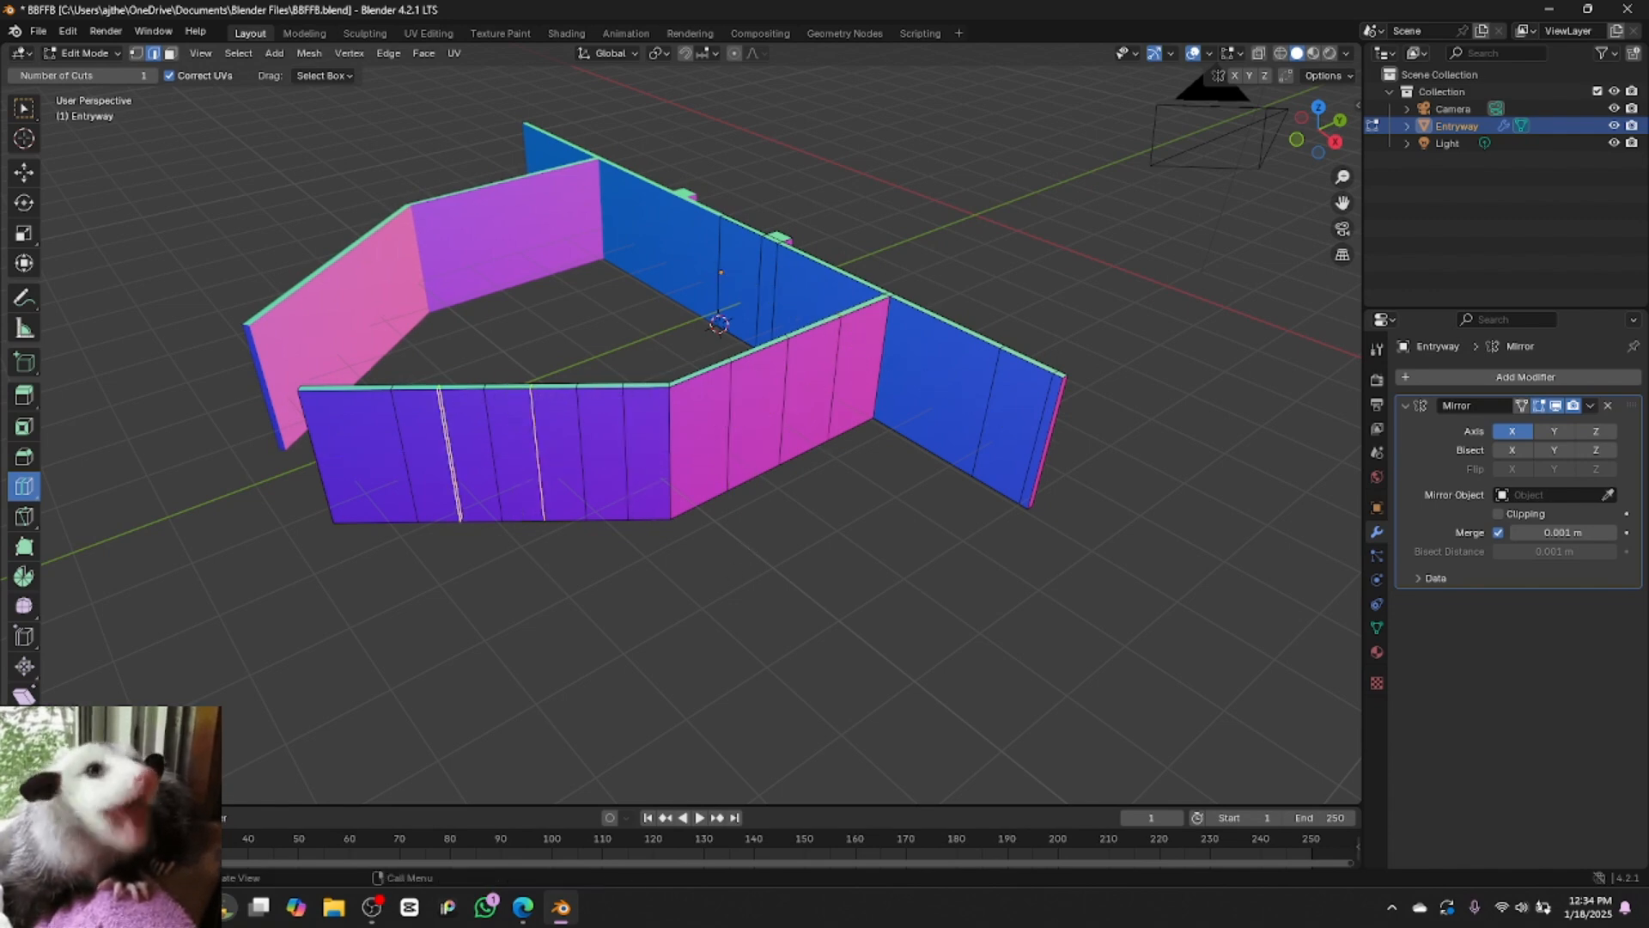
click(380, 396)
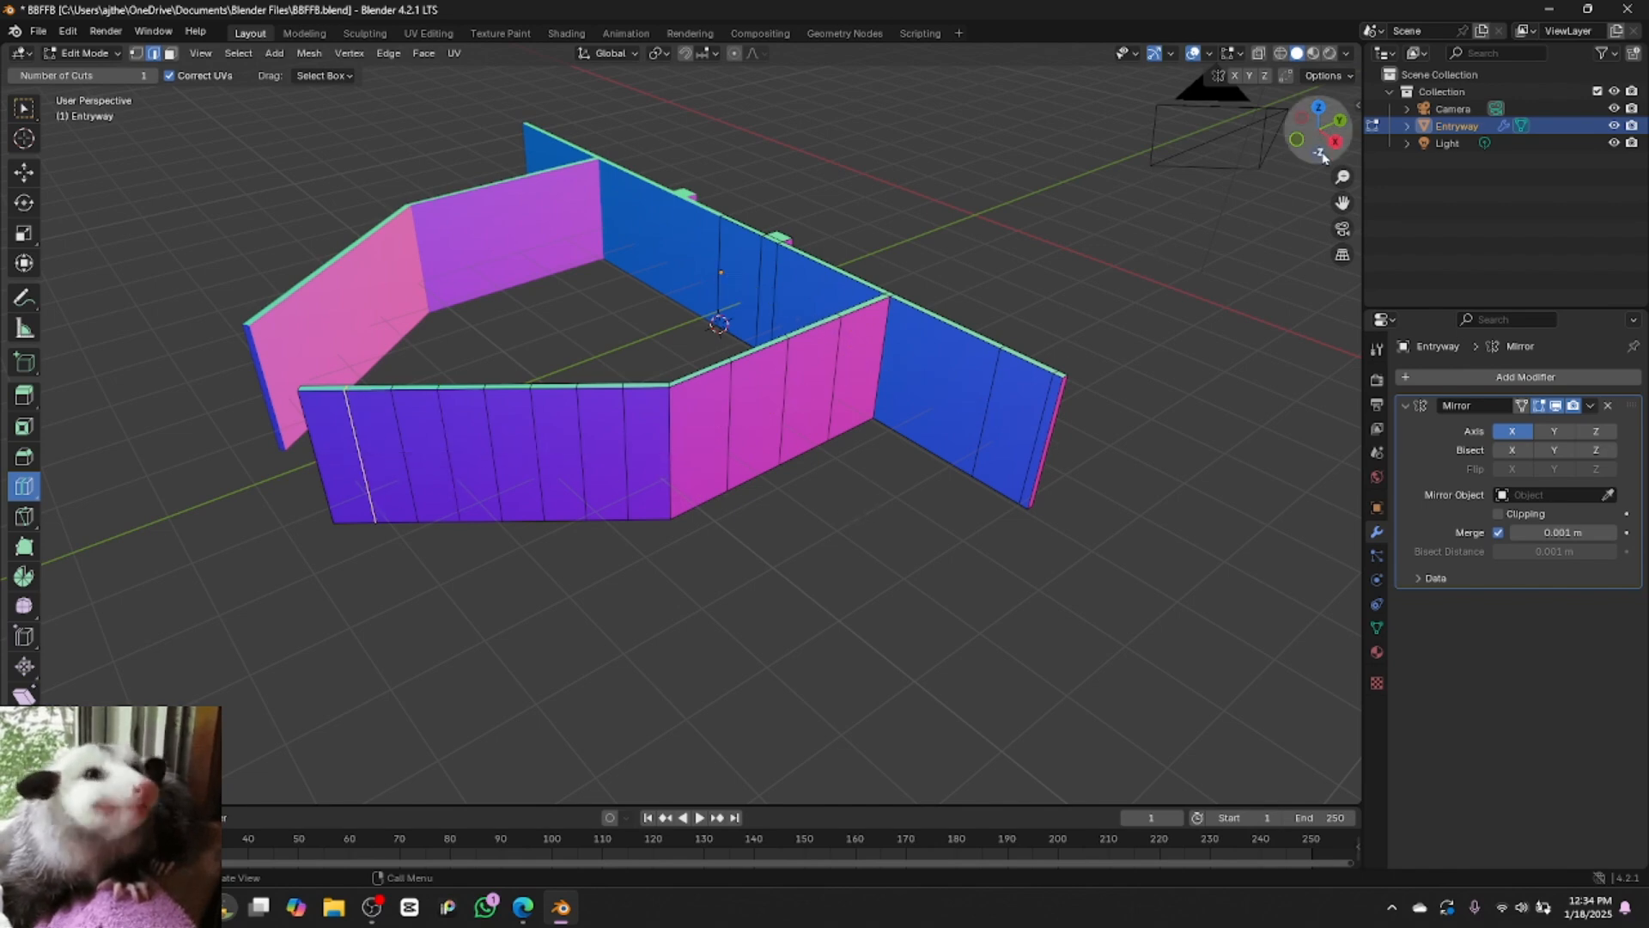
Add further vertical loop cuts between the existing ones, dividing the side wall and the angled wall into sixteen narrow sections each
drag(1328, 159, 1320, 129)
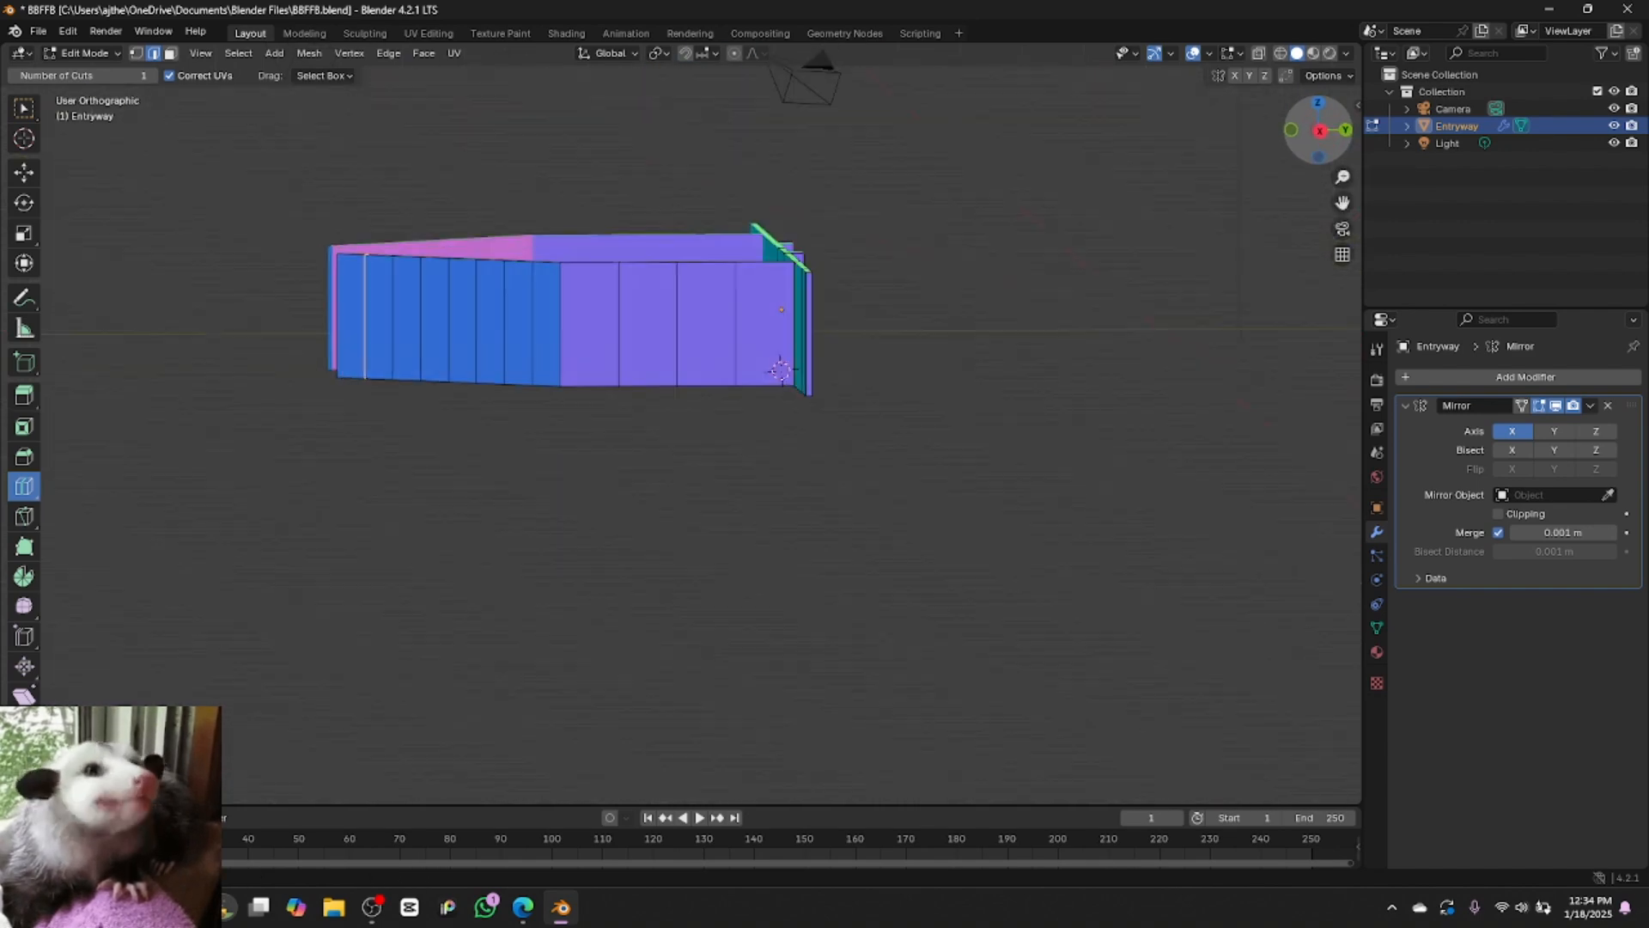
drag(589, 270, 648, 273)
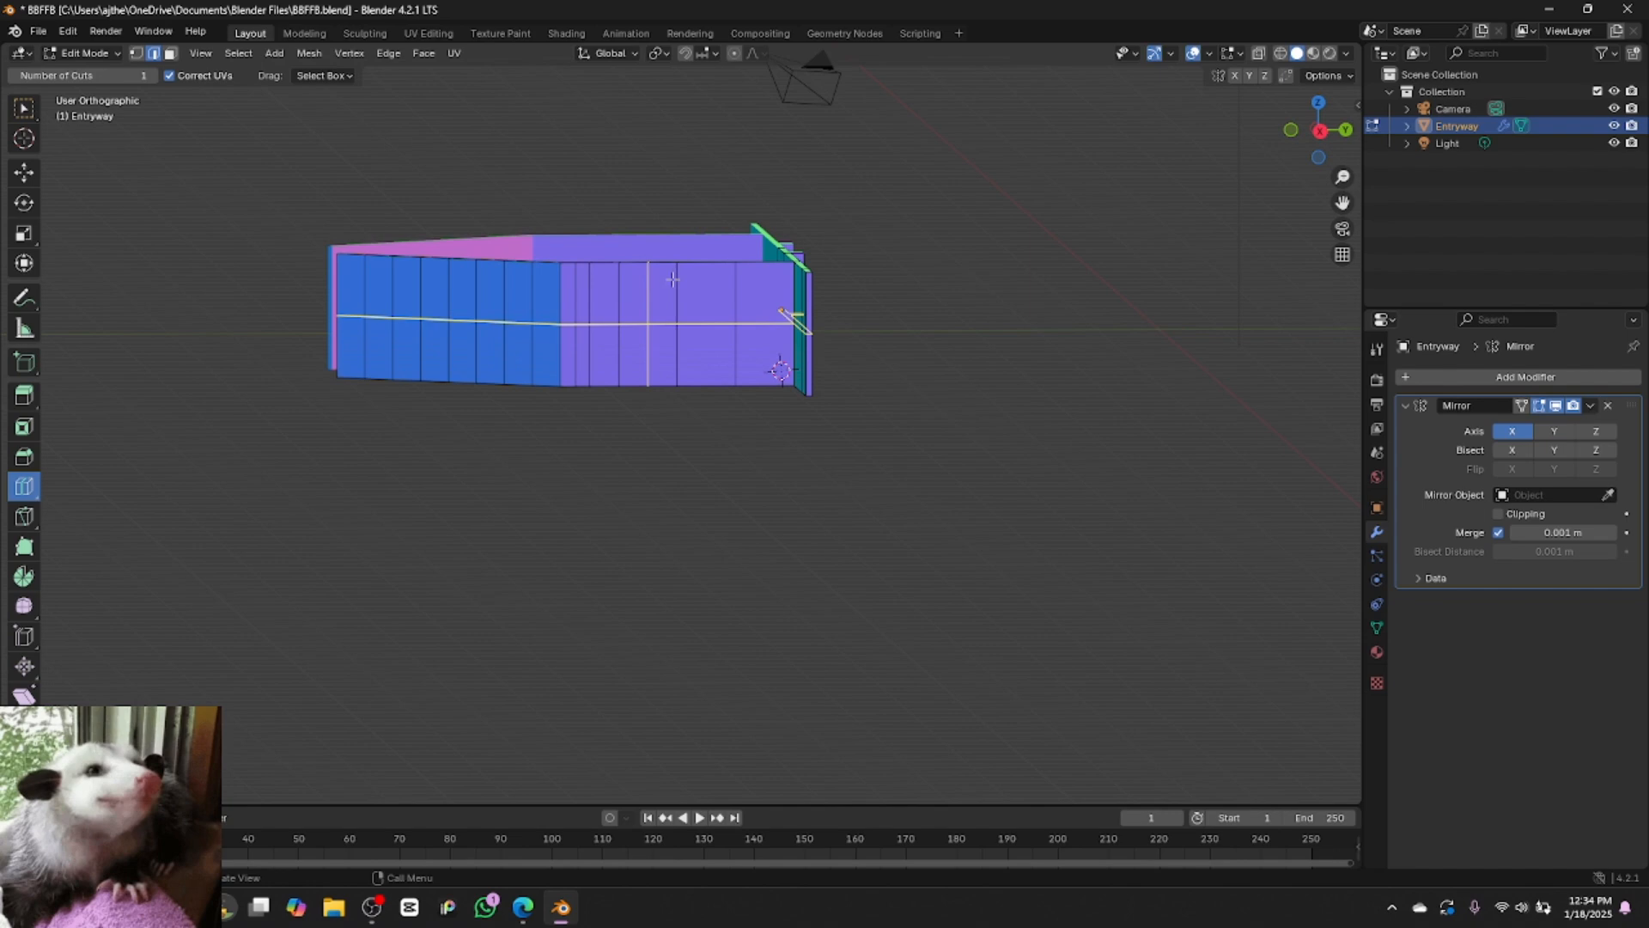
click(769, 275)
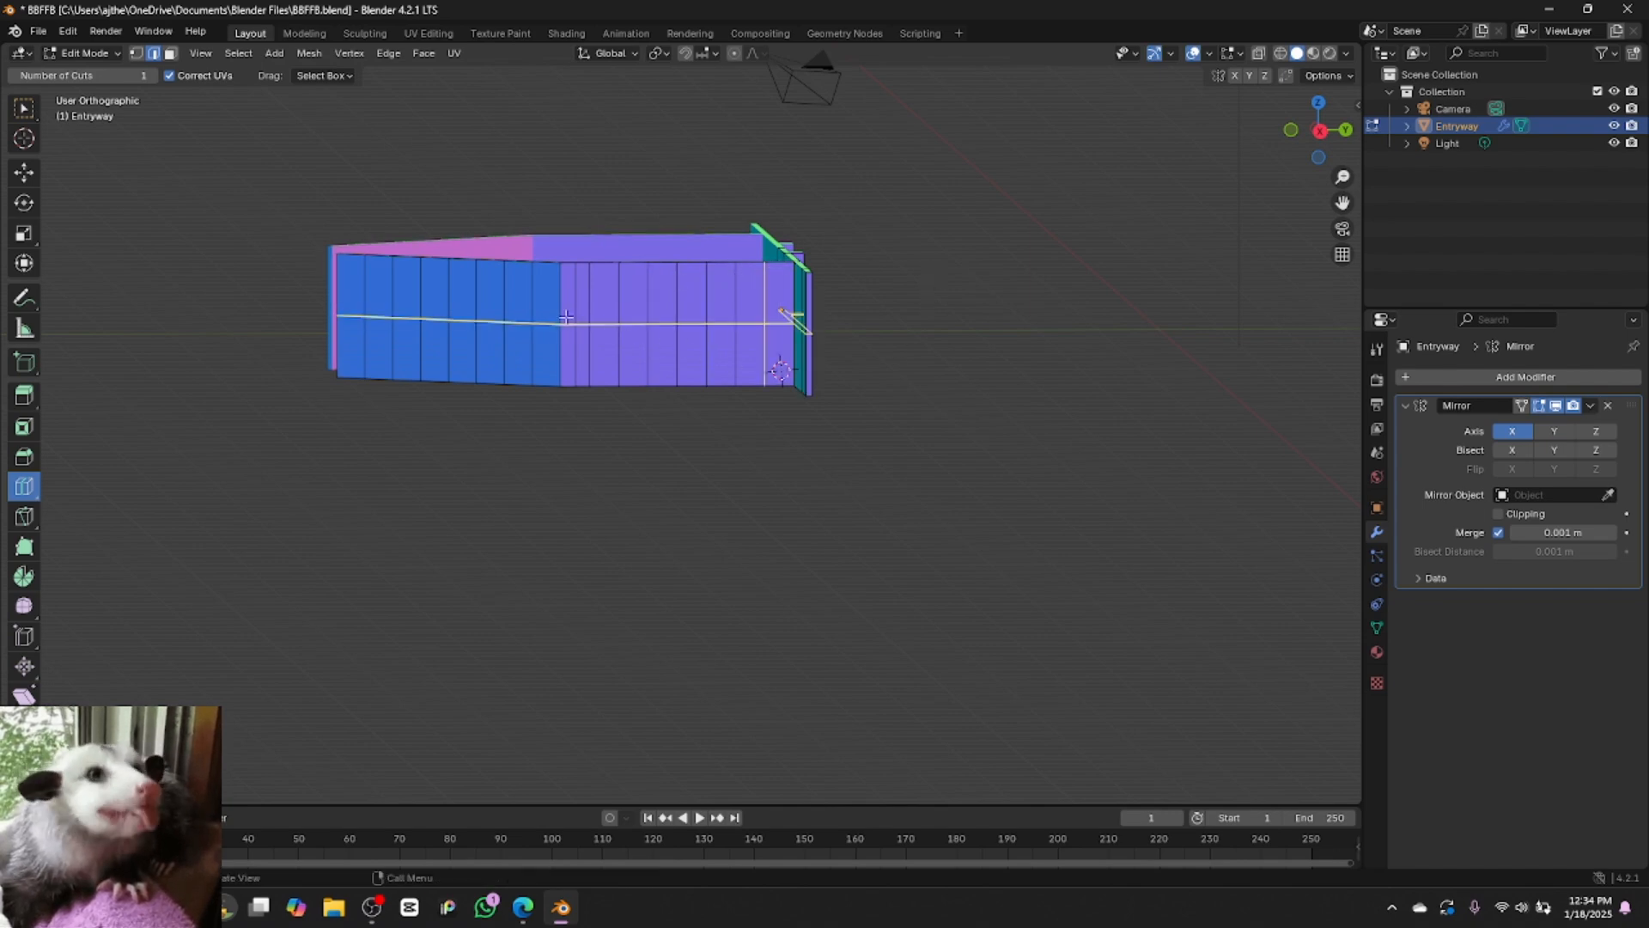
drag(778, 266, 644, 255)
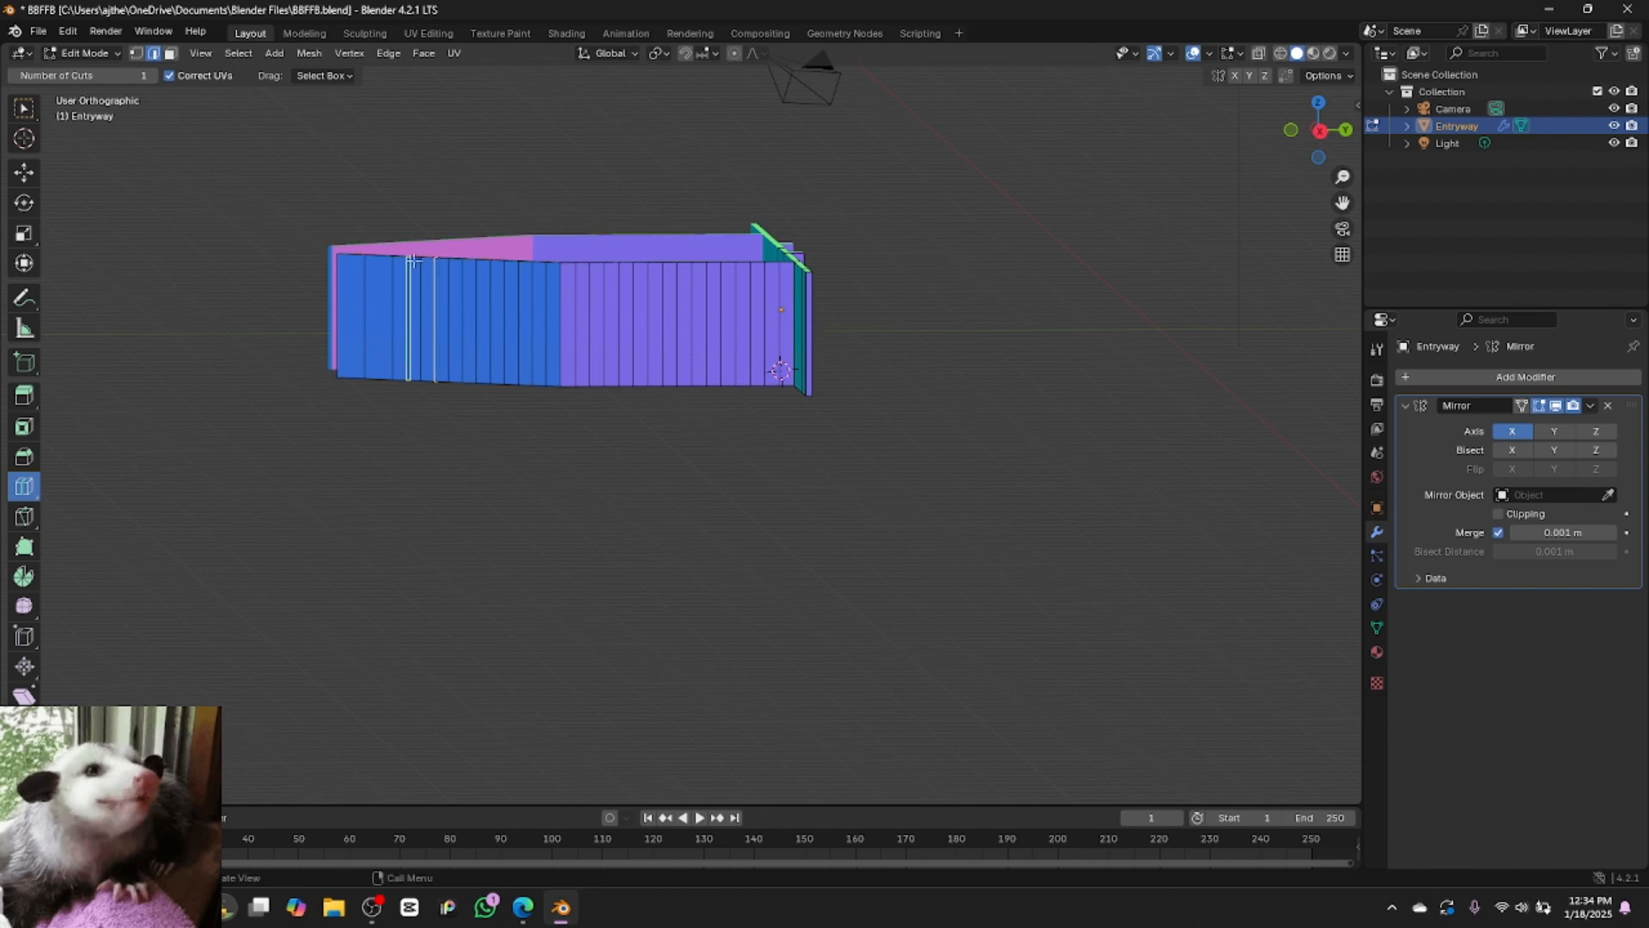
click(383, 257)
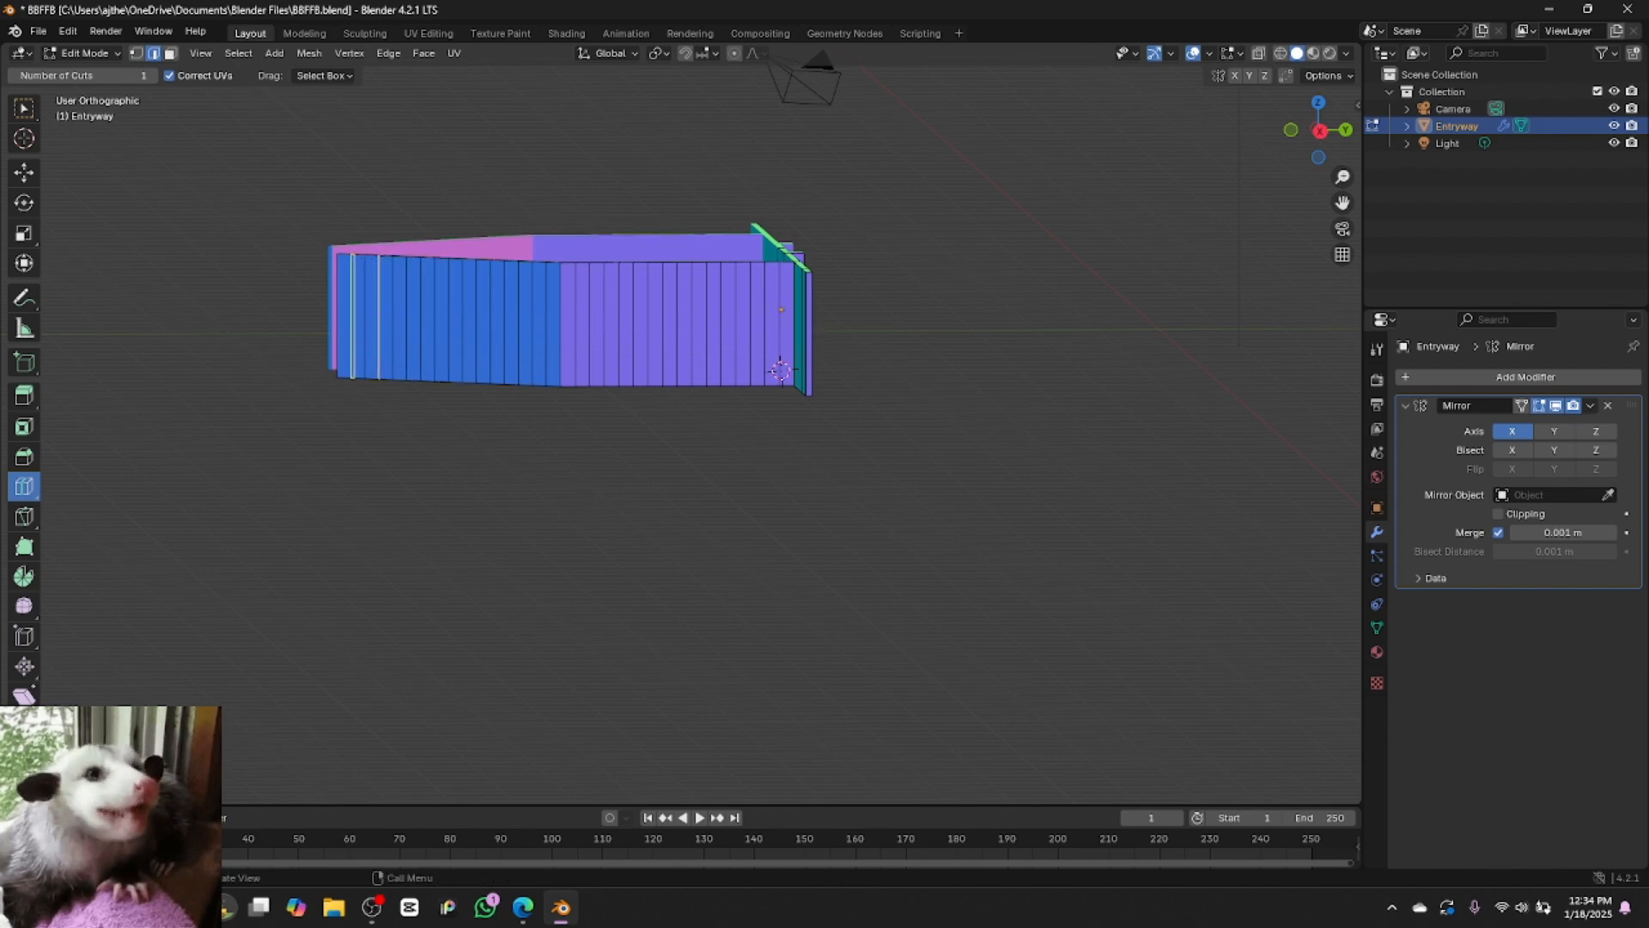
click(357, 255)
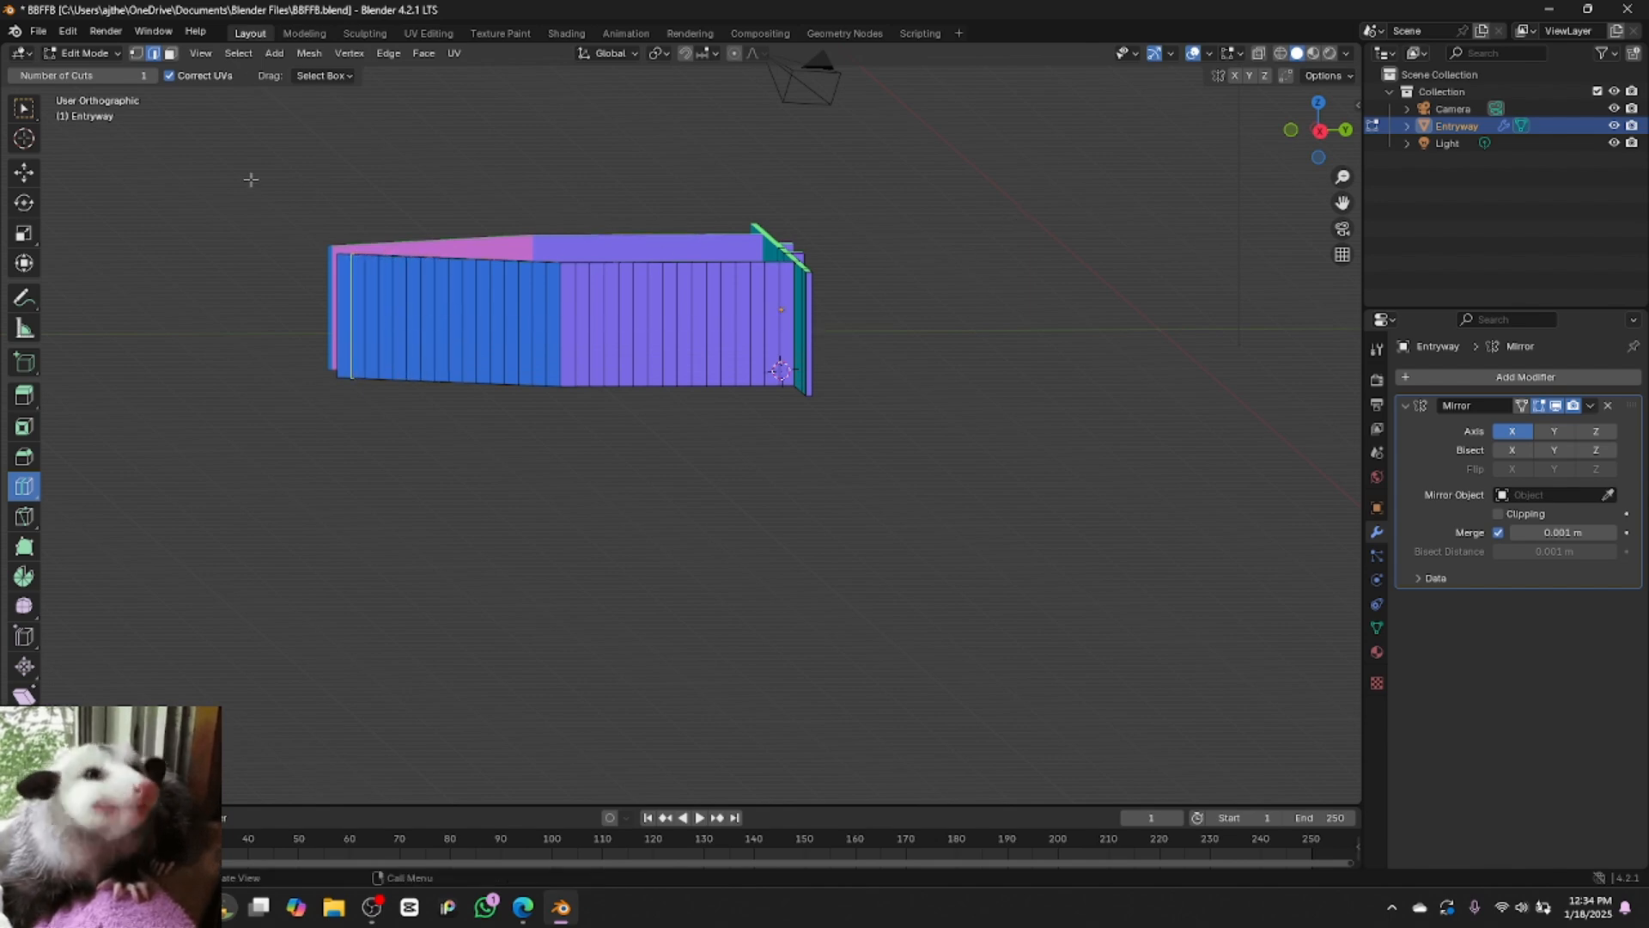
click(24, 108)
Delete the outer faces of every other narrow section, eight on the side wall and the first four on the angled wall
click(1319, 131)
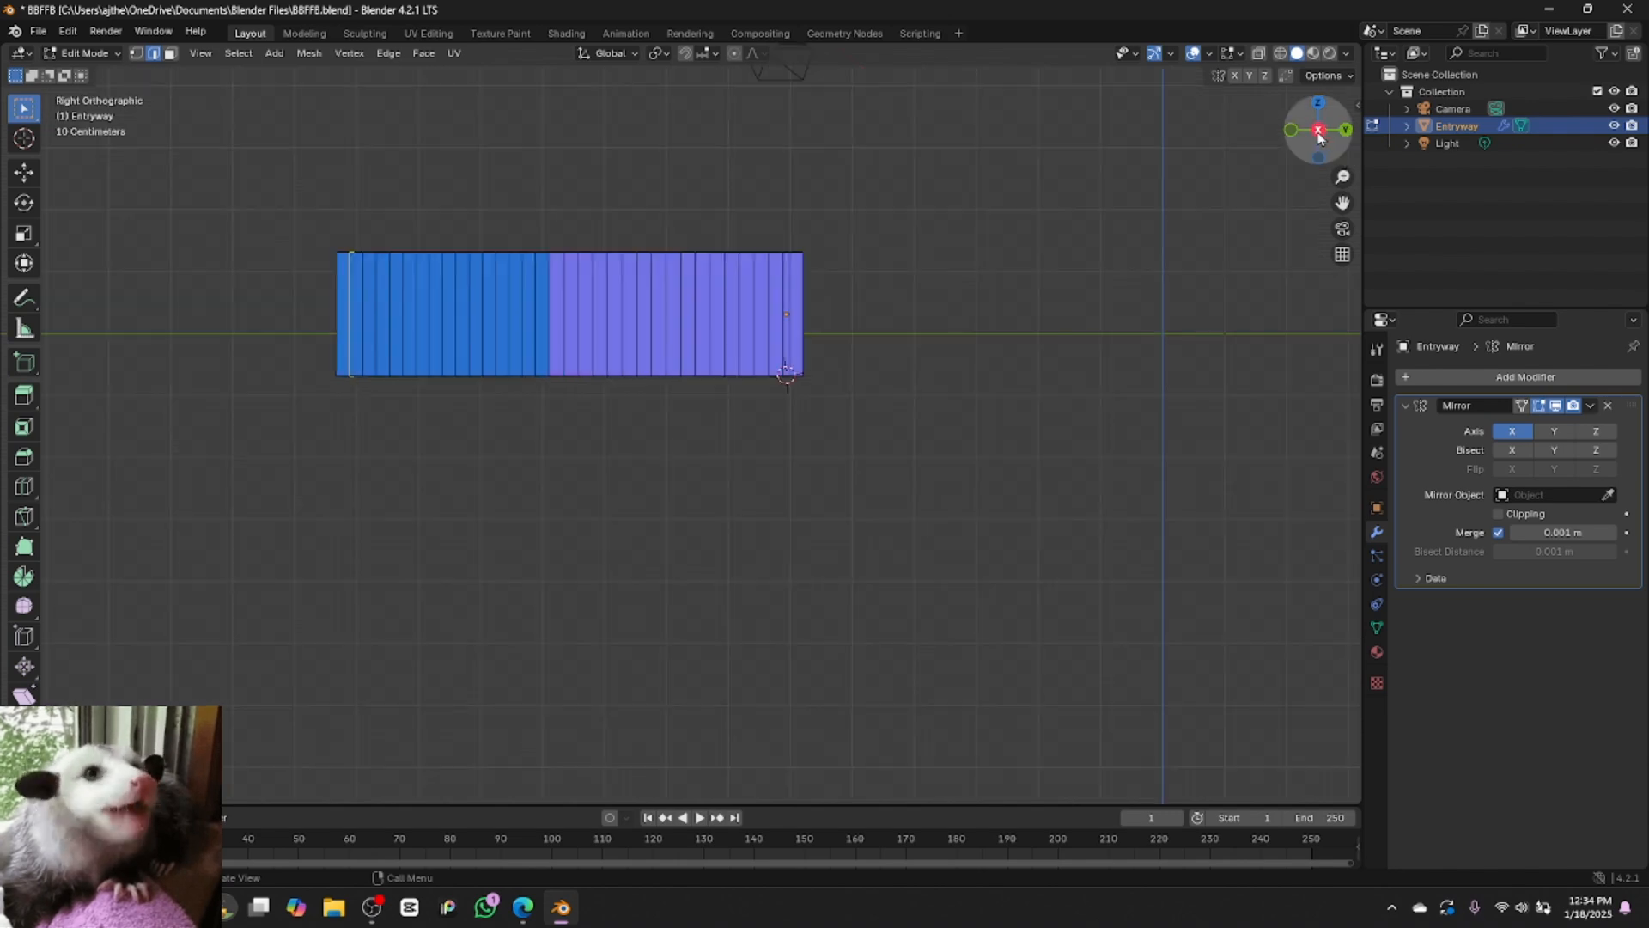
drag(1320, 156, 1237, 218)
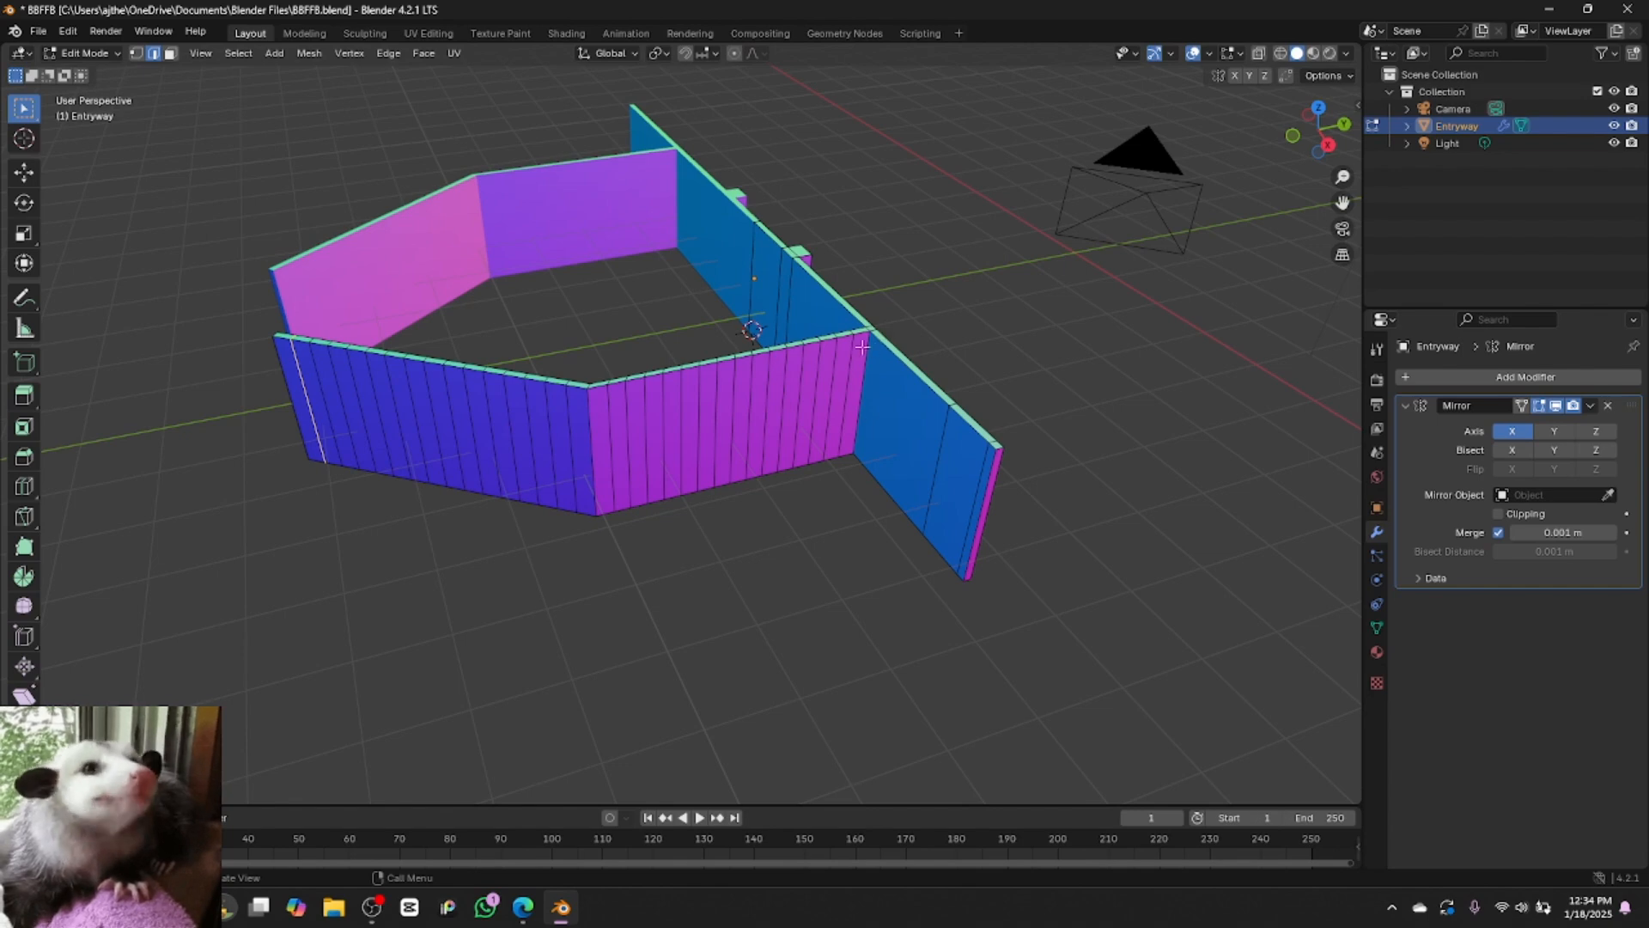
scroll(1343, 177, up, 1)
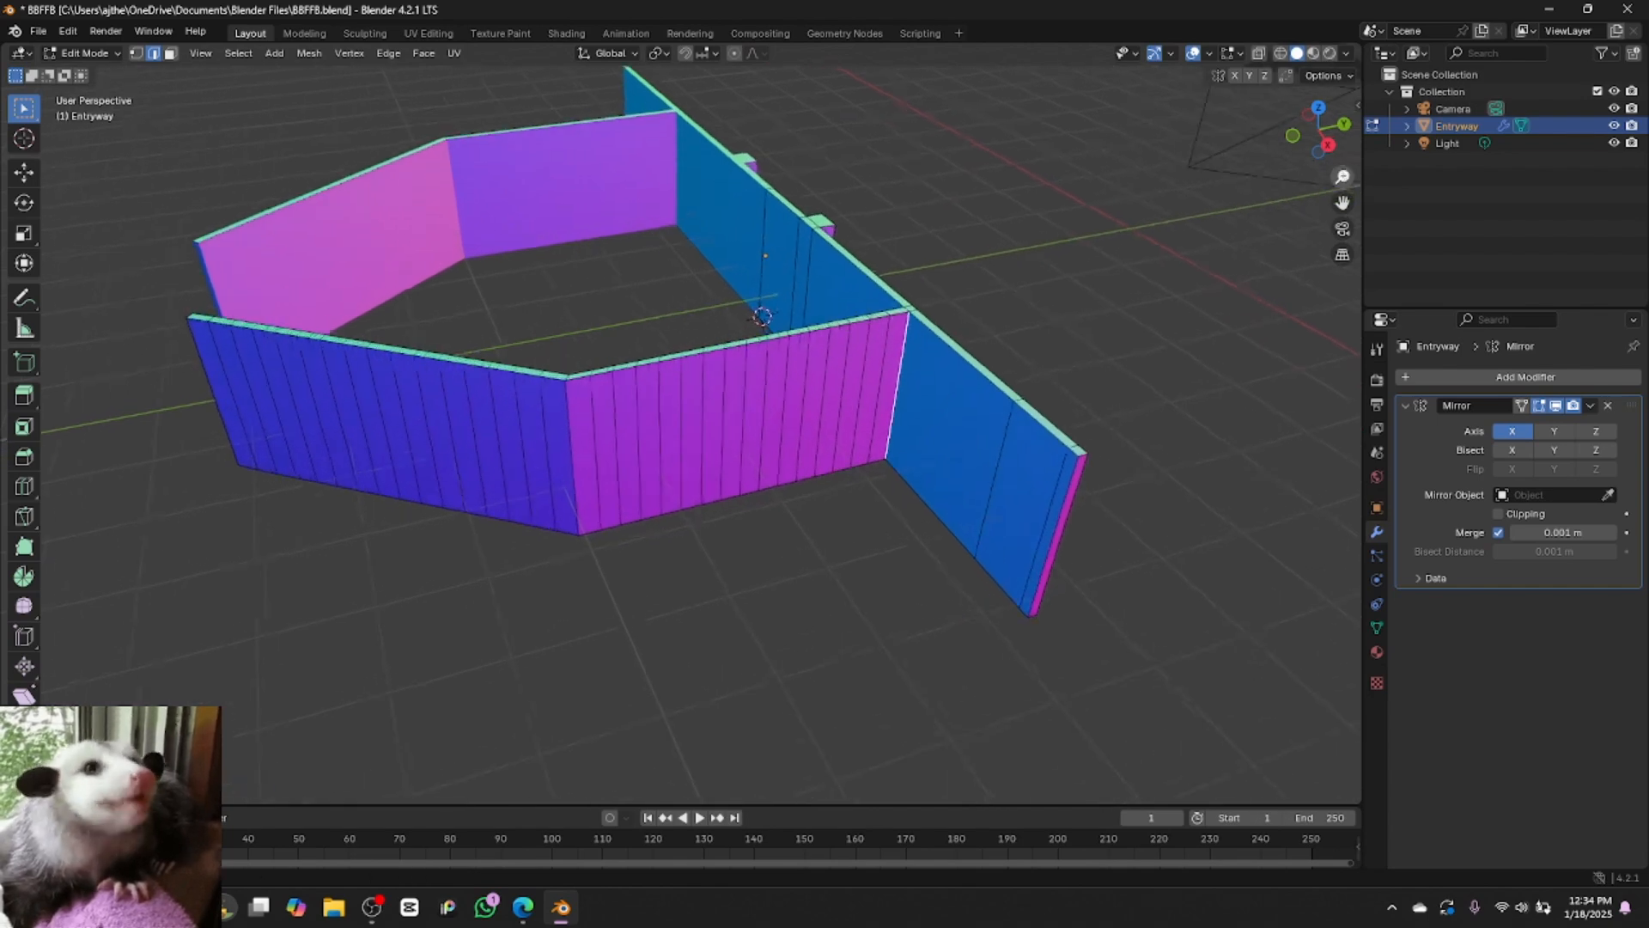
scroll(1343, 177, up, 3)
drag(1343, 203, 1038, 318)
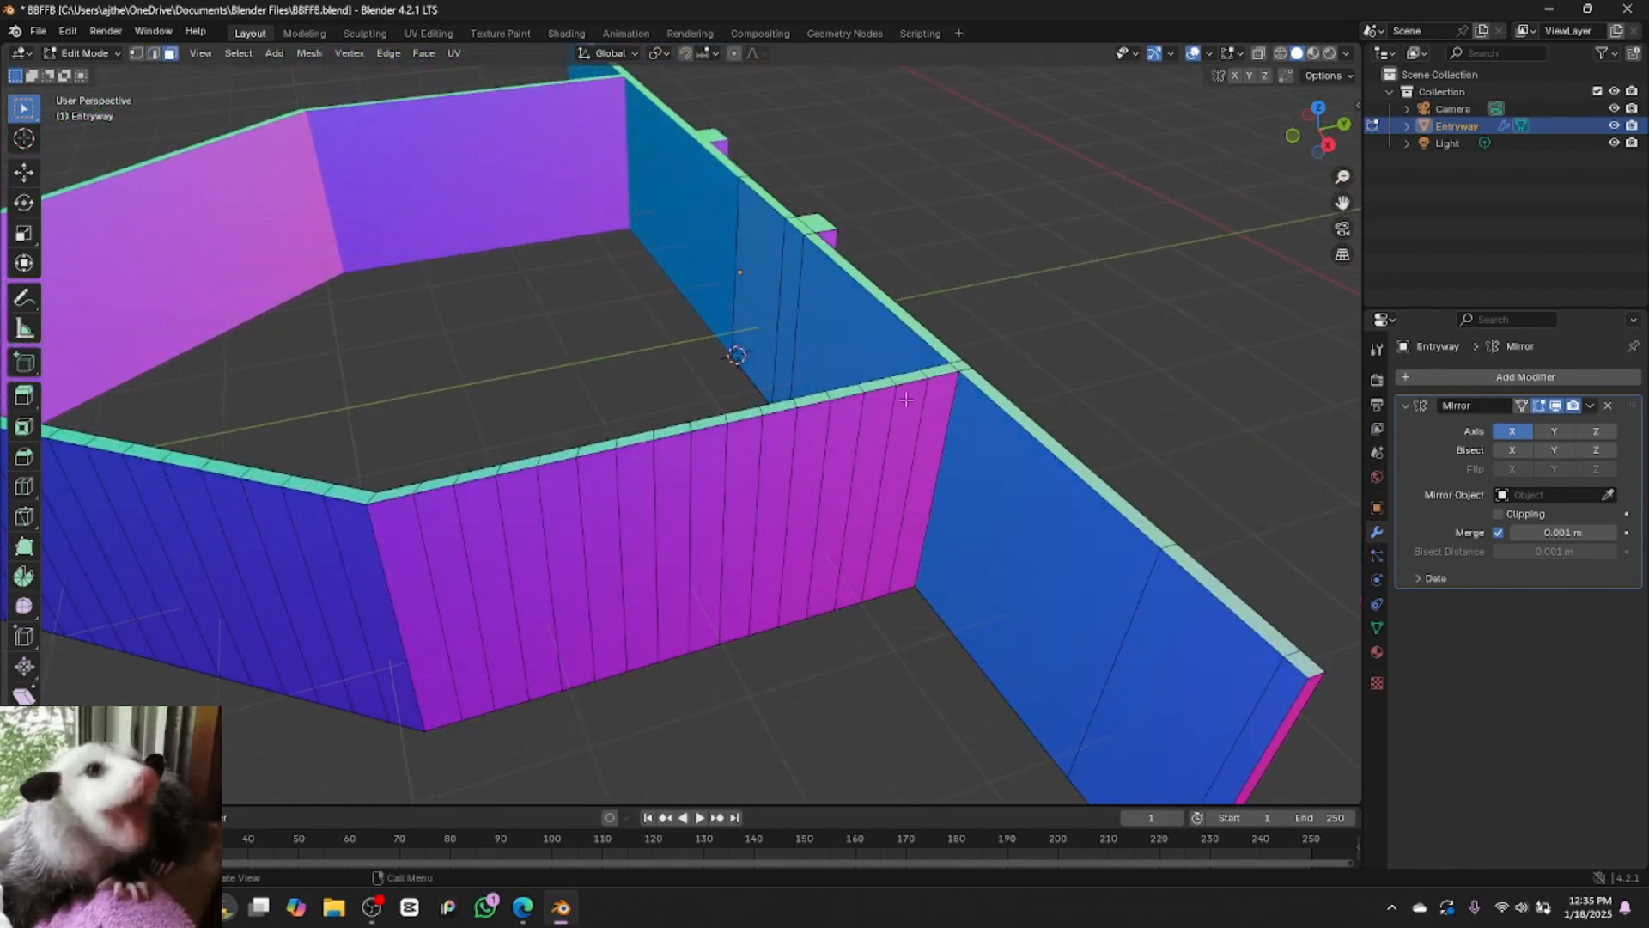
click(939, 406)
shift+click(876, 430)
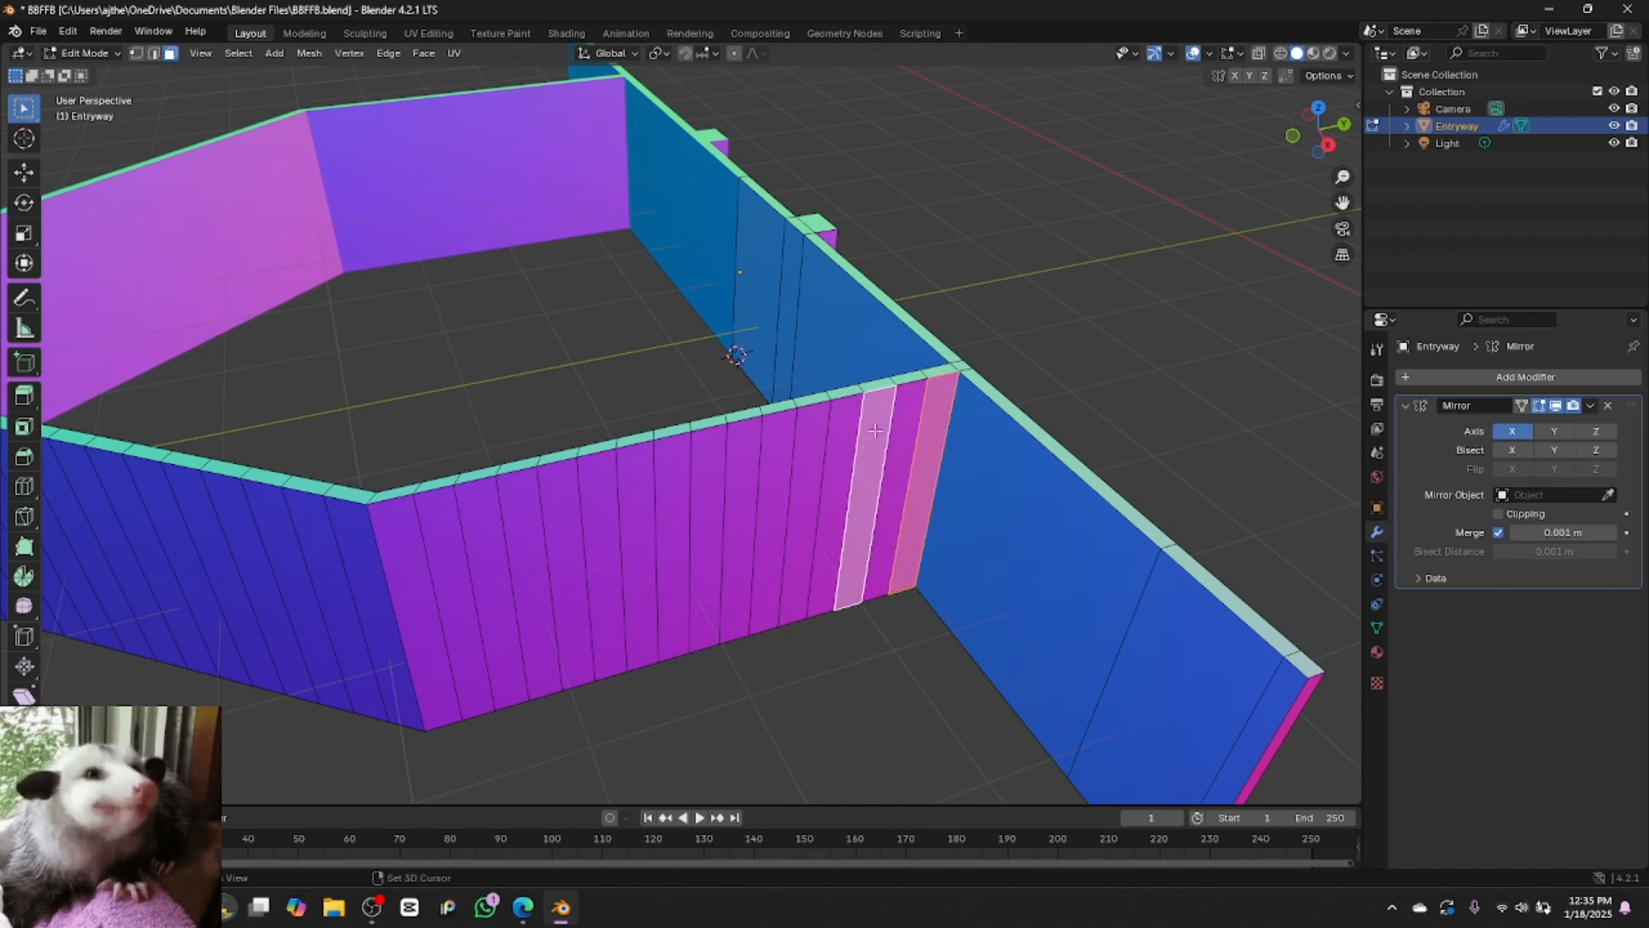
shift+click(803, 465)
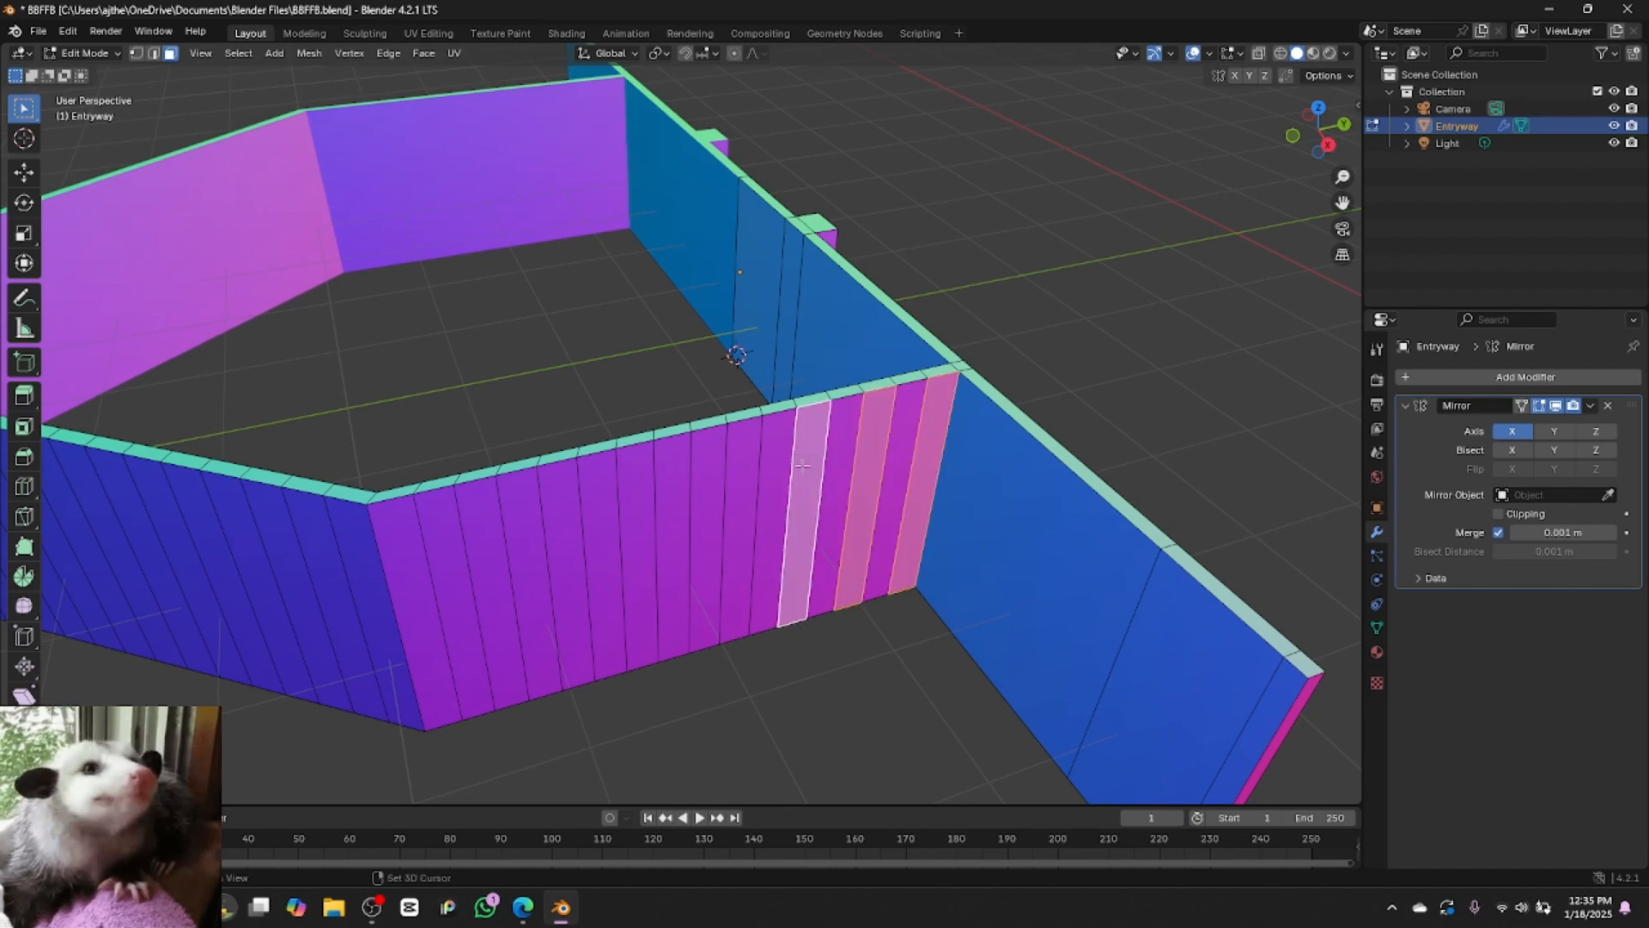
shift+click(739, 496)
shift+click(673, 507)
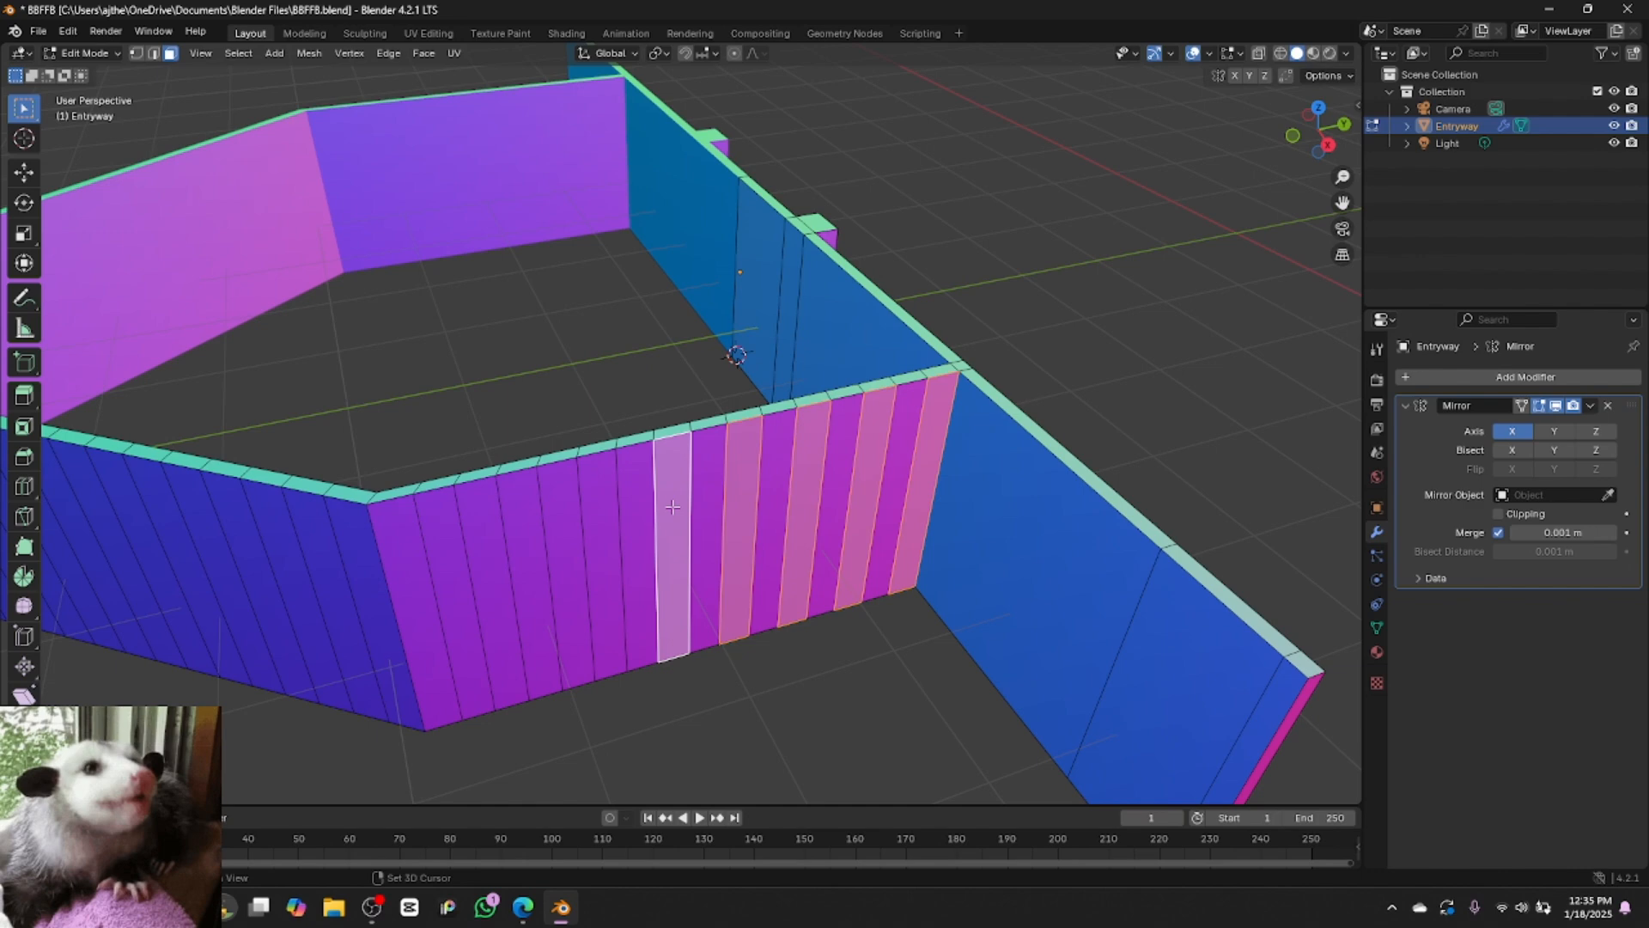
shift+click(594, 522)
shift+click(524, 537)
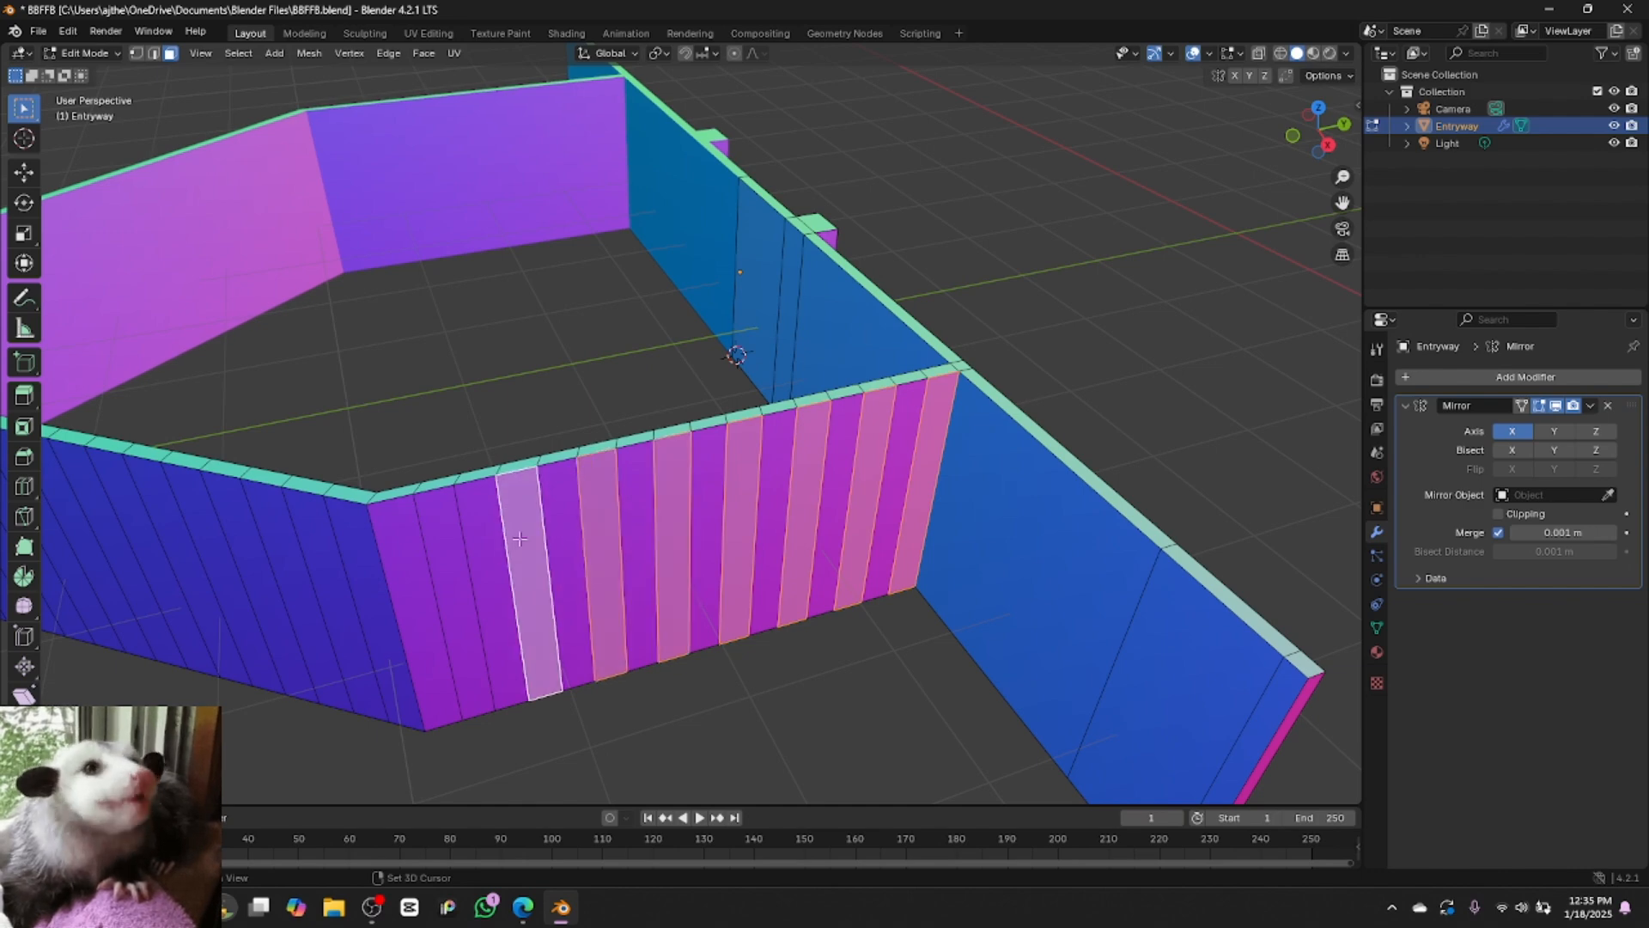
shift+click(447, 563)
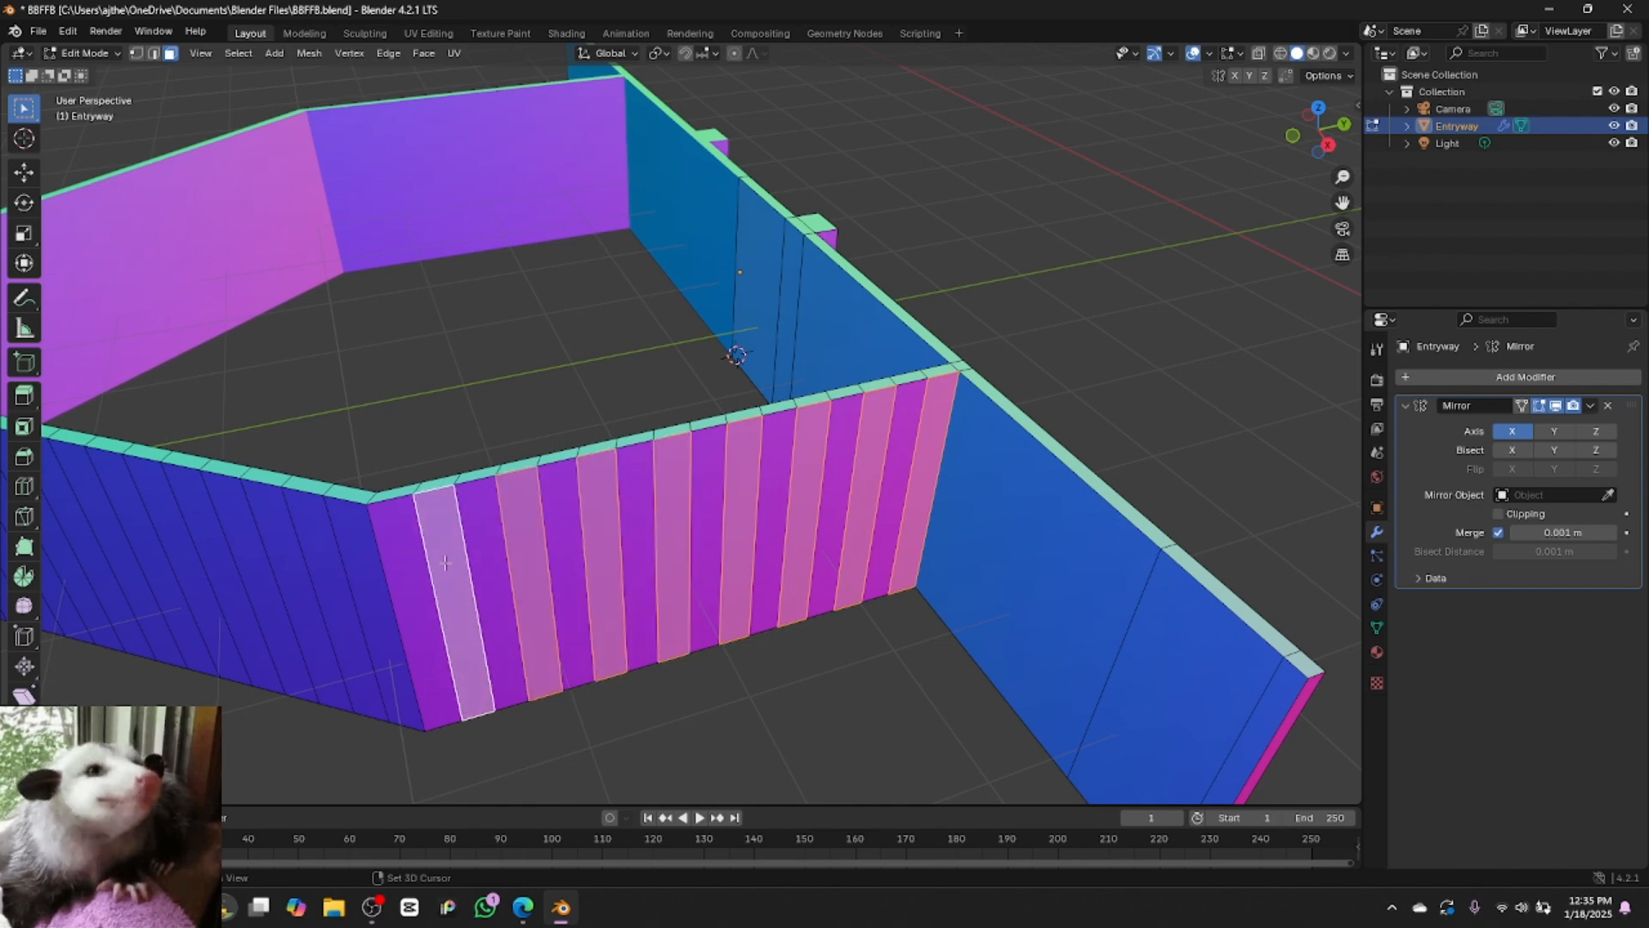
shift+click(356, 550)
shift+click(276, 541)
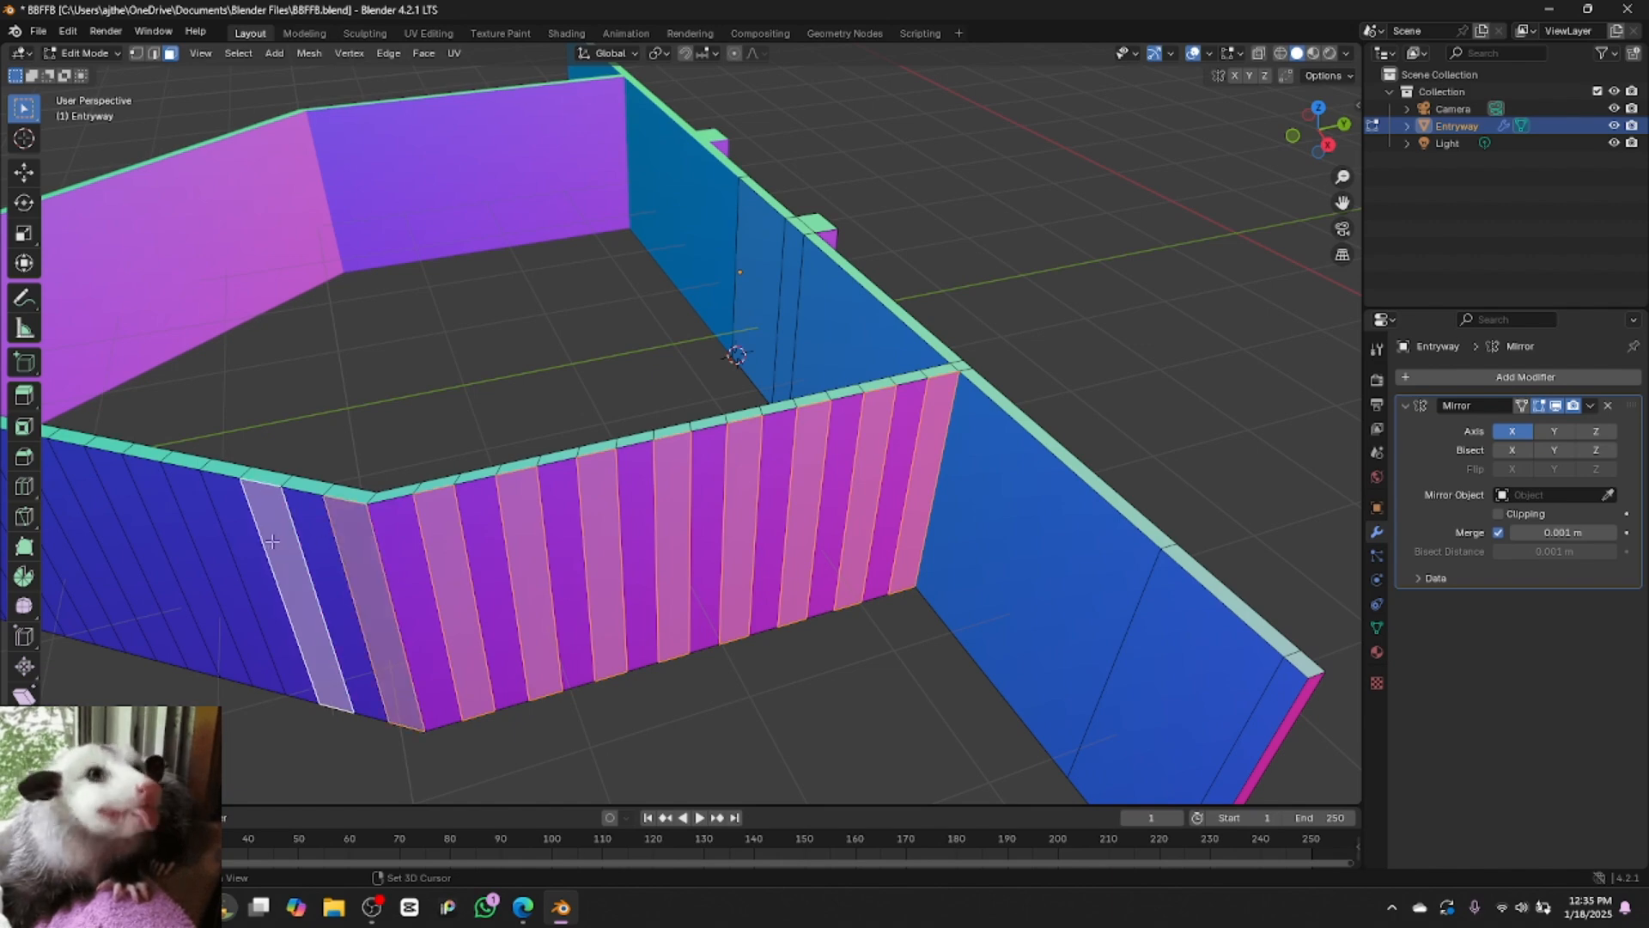
shift+click(202, 527)
shift+click(165, 529)
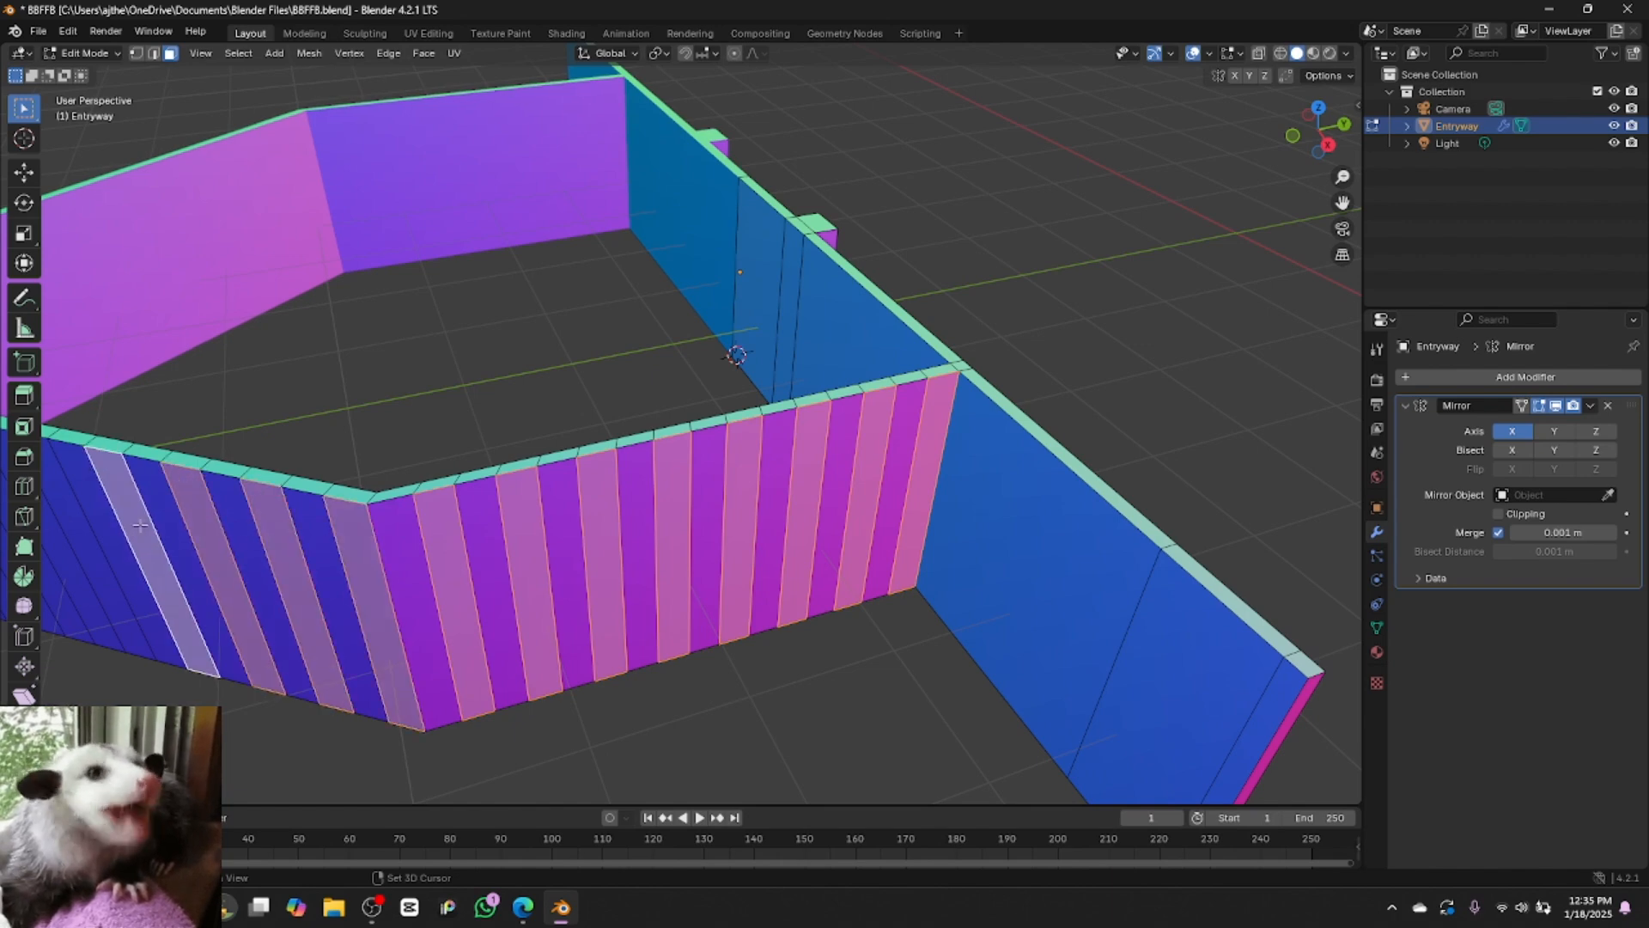
right_click(342, 542)
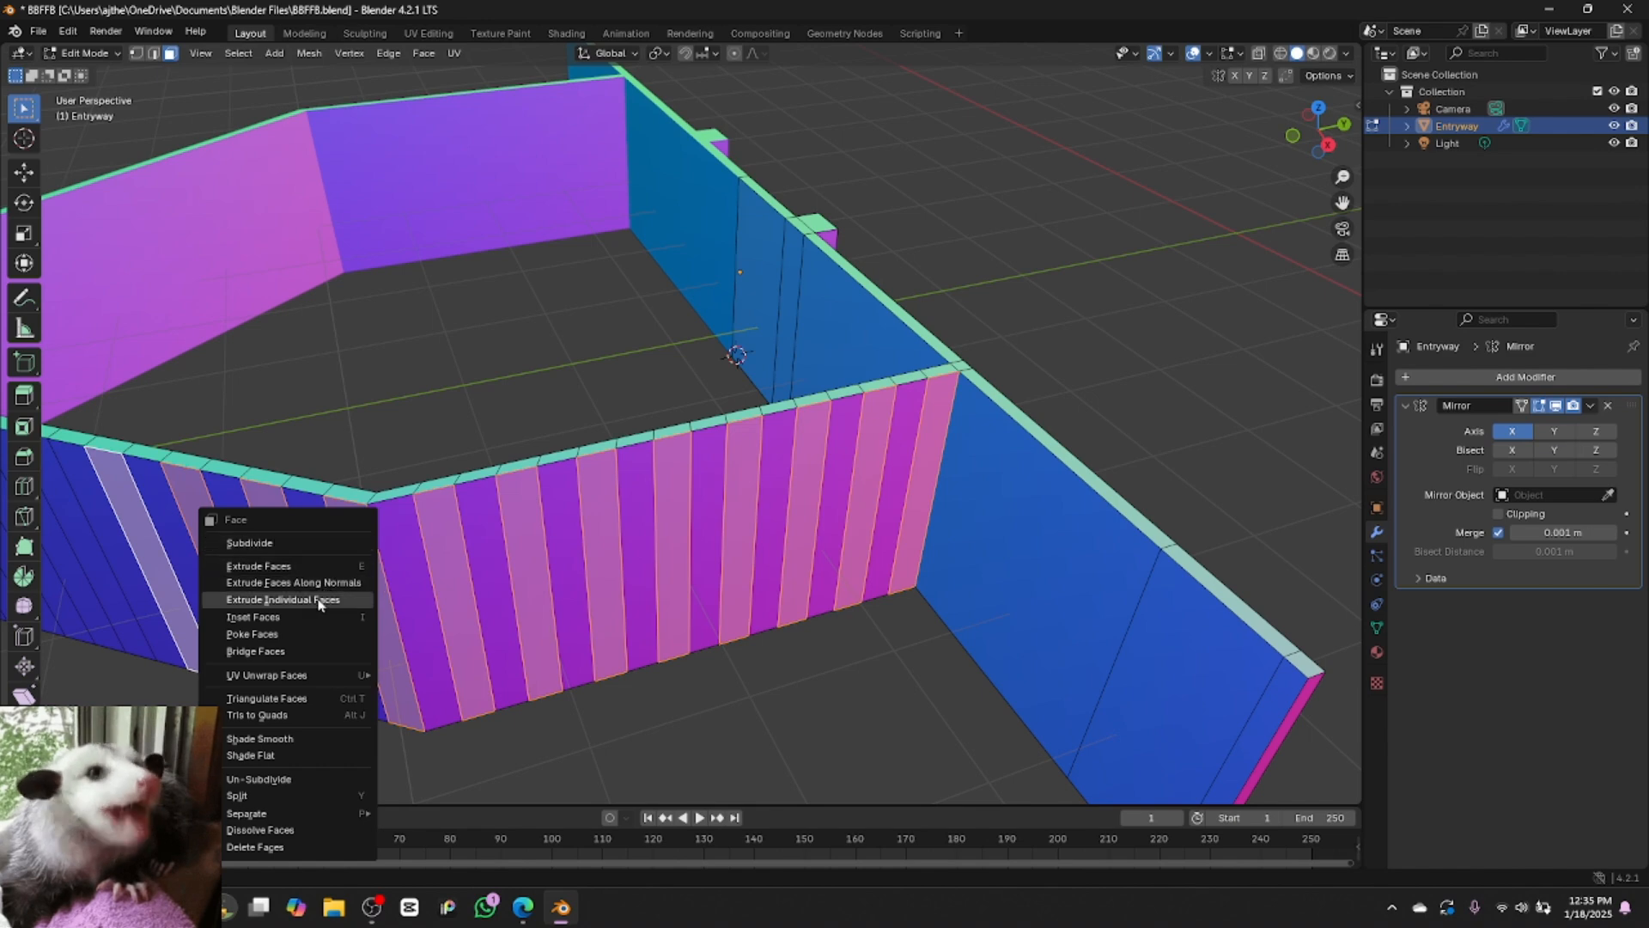
click(307, 849)
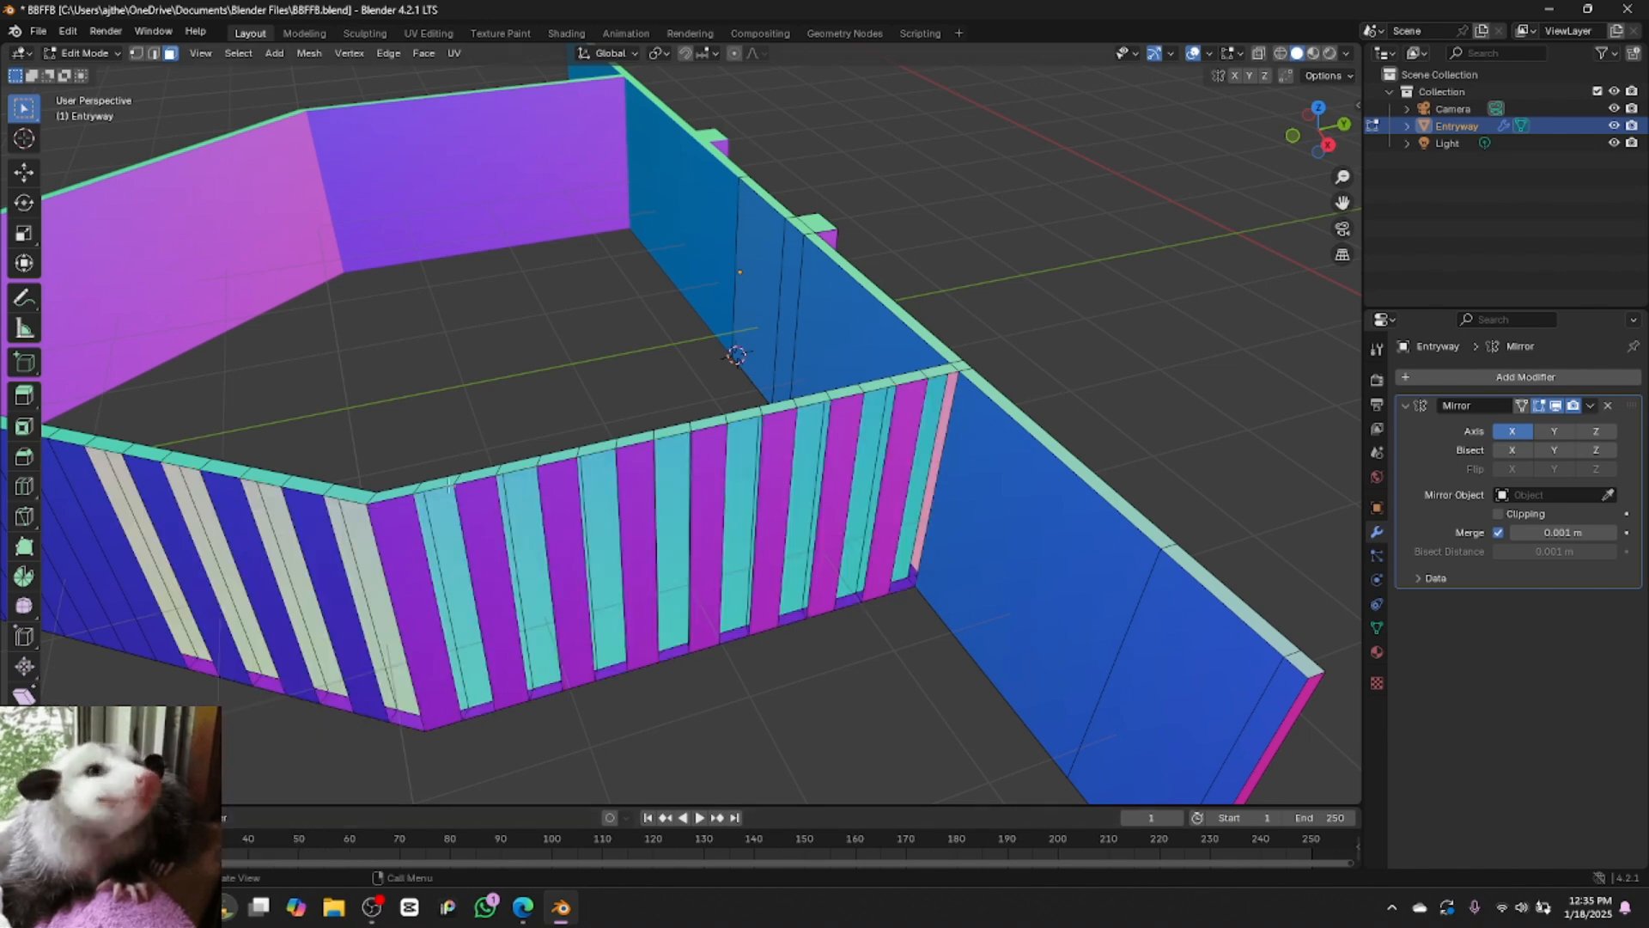
Delete the eight top-edge faces above the opened sections of the side wall
click(446, 483)
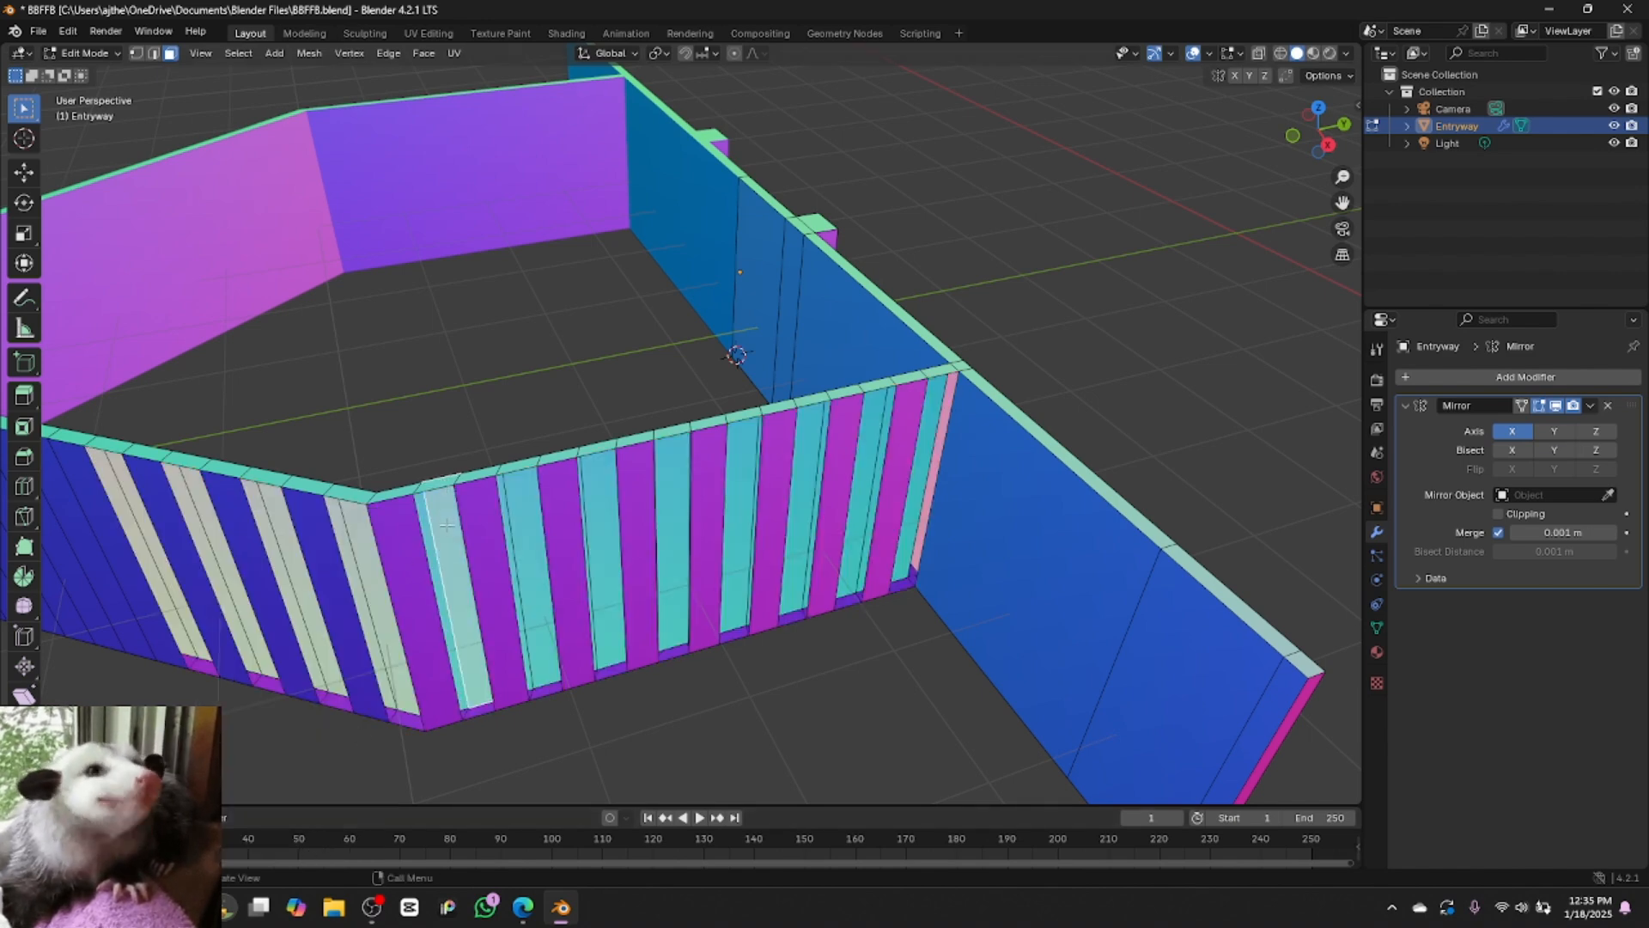
click(939, 370)
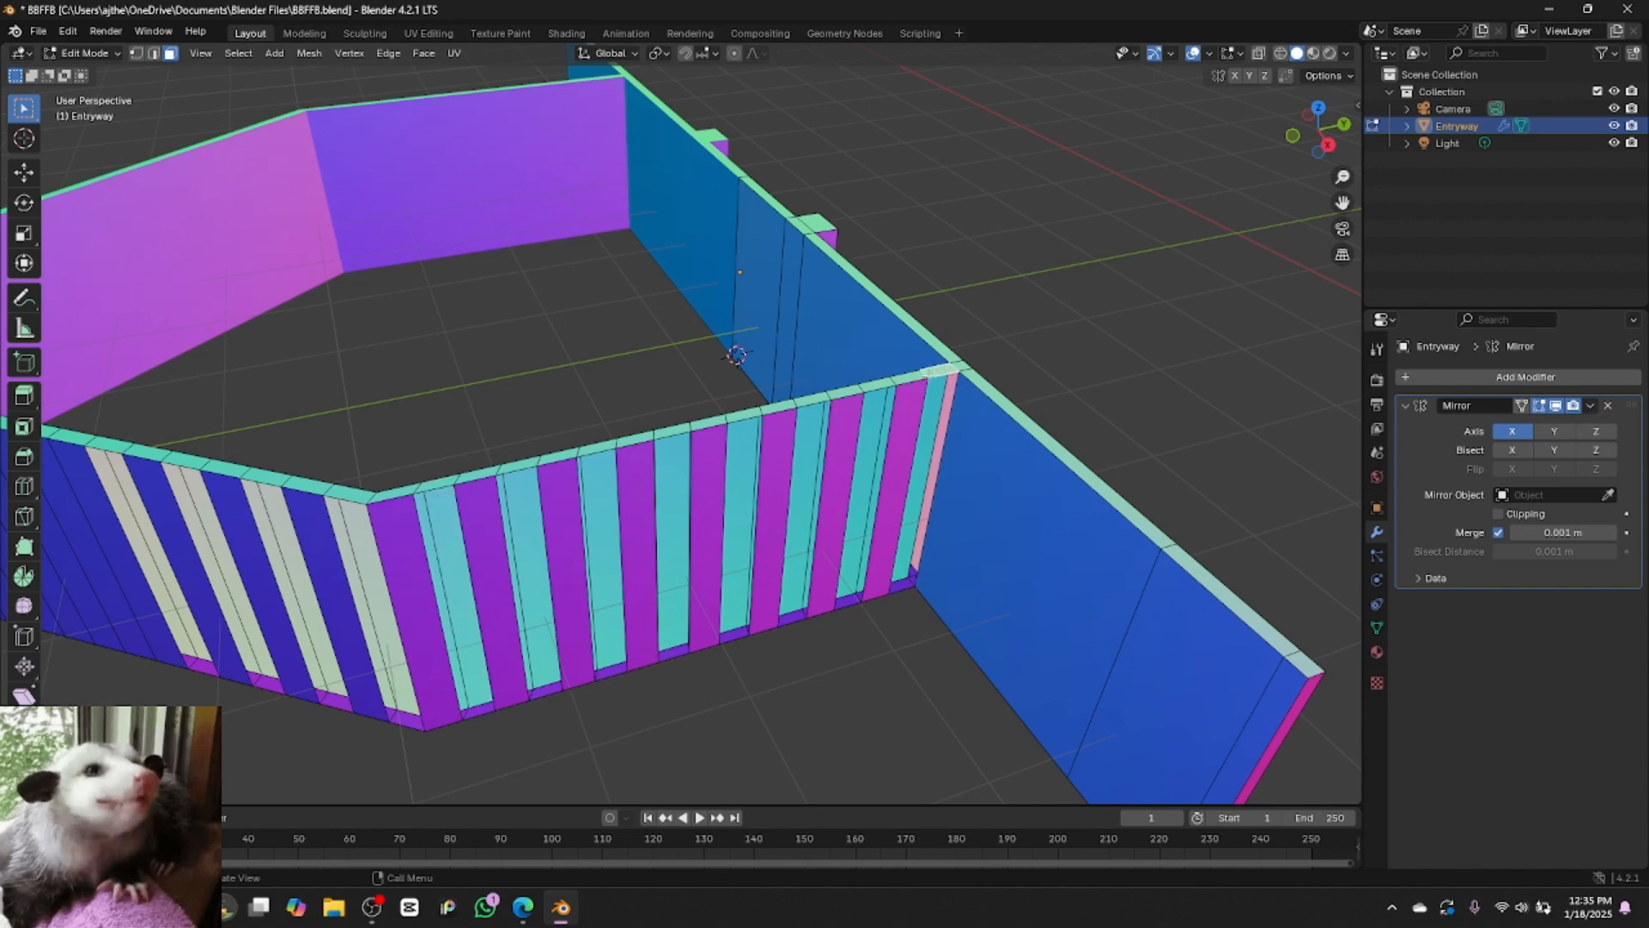
shift+click(877, 385)
shift+click(805, 400)
shift+click(813, 401)
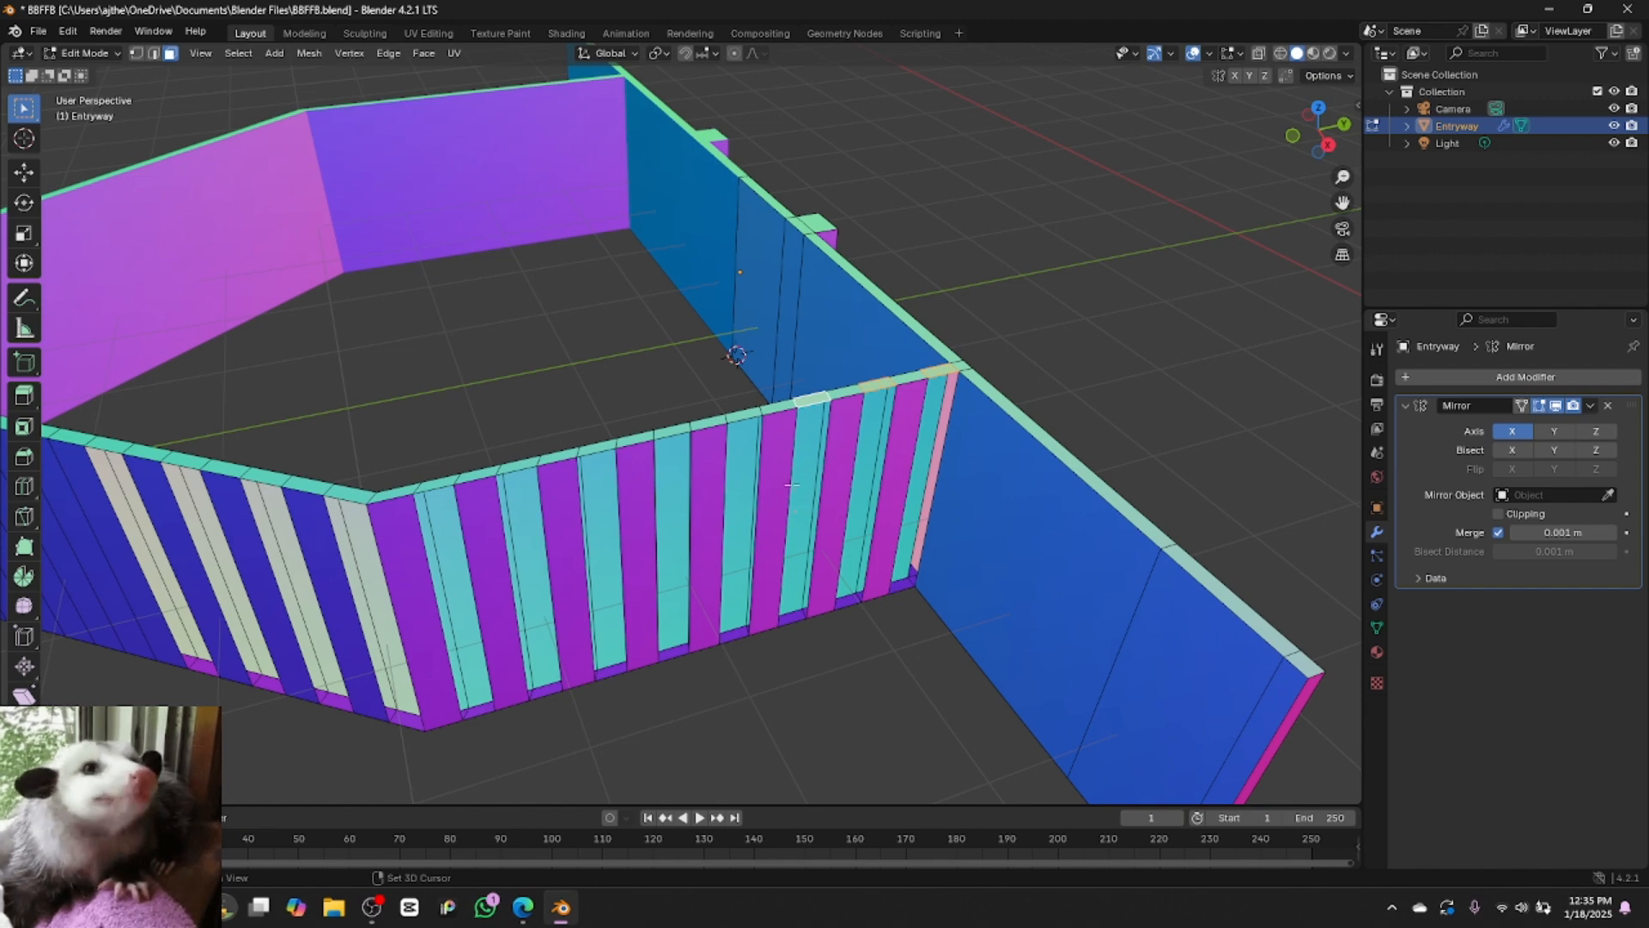
shift+click(744, 414)
shift+click(602, 445)
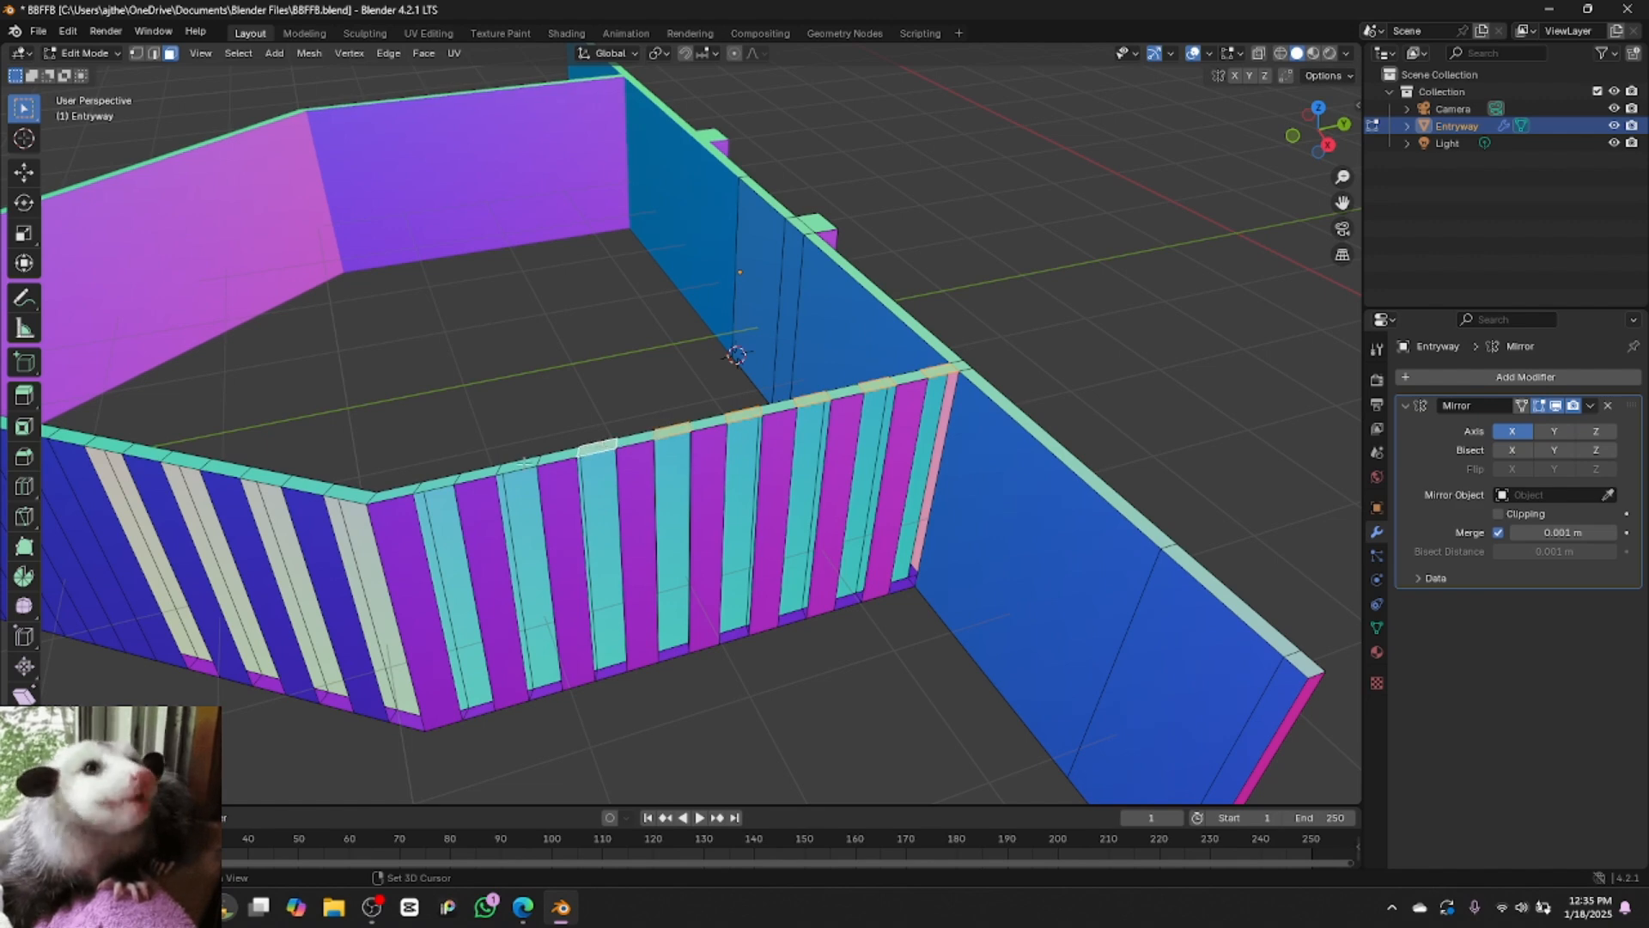
shift+click(518, 464)
shift+click(438, 482)
key(ctrl+f)
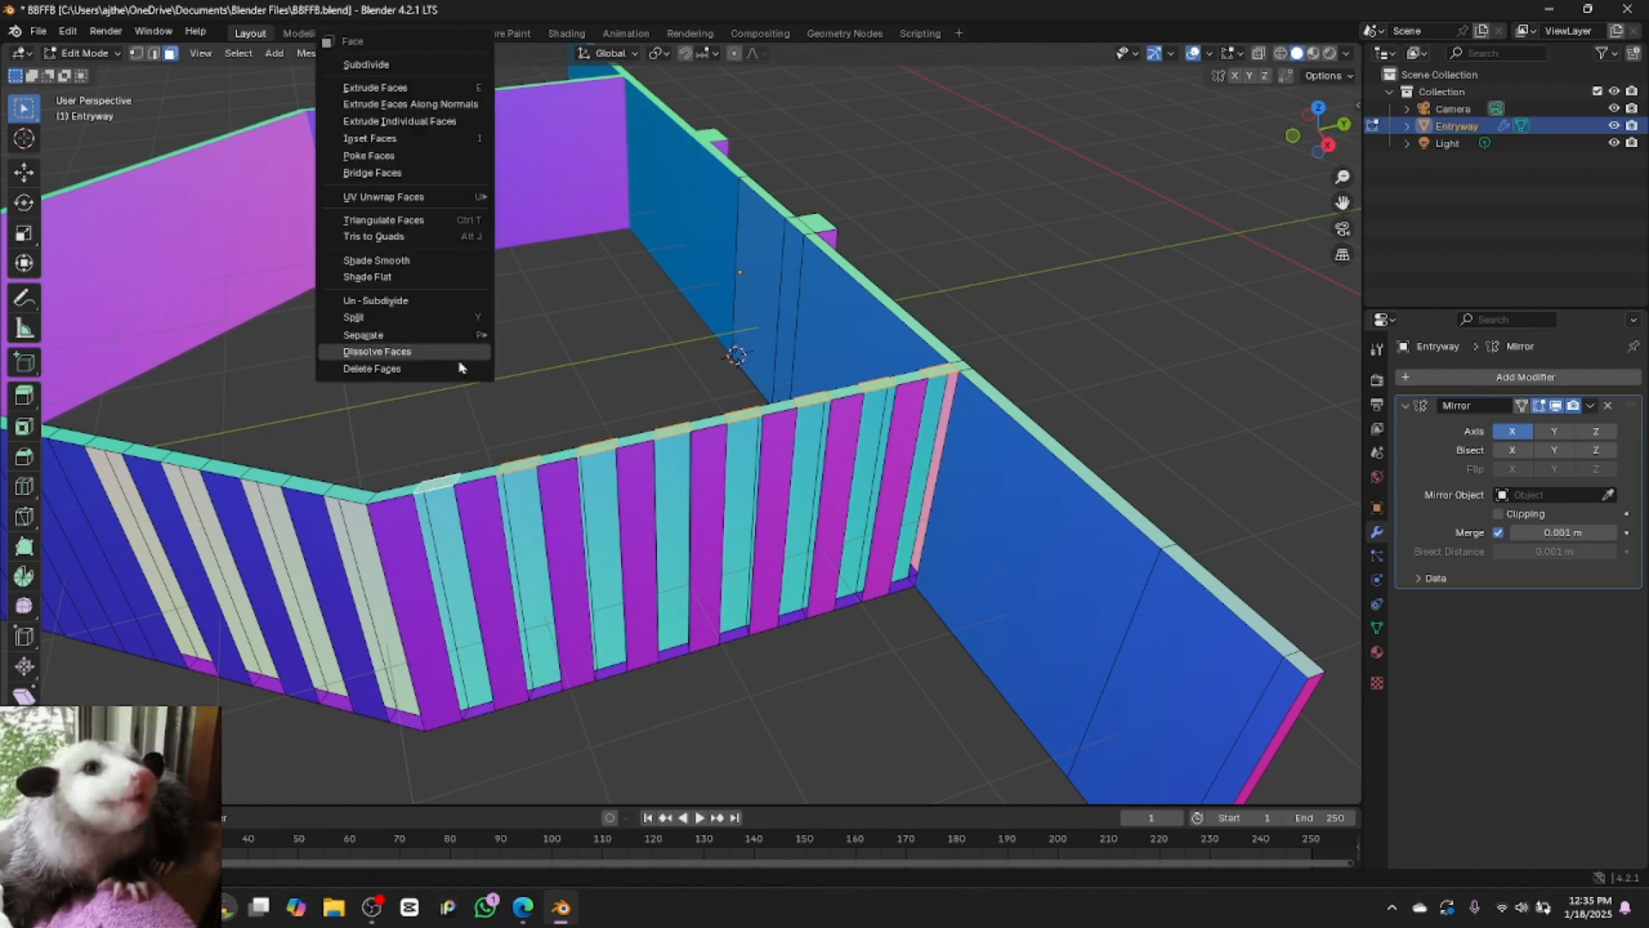
click(439, 368)
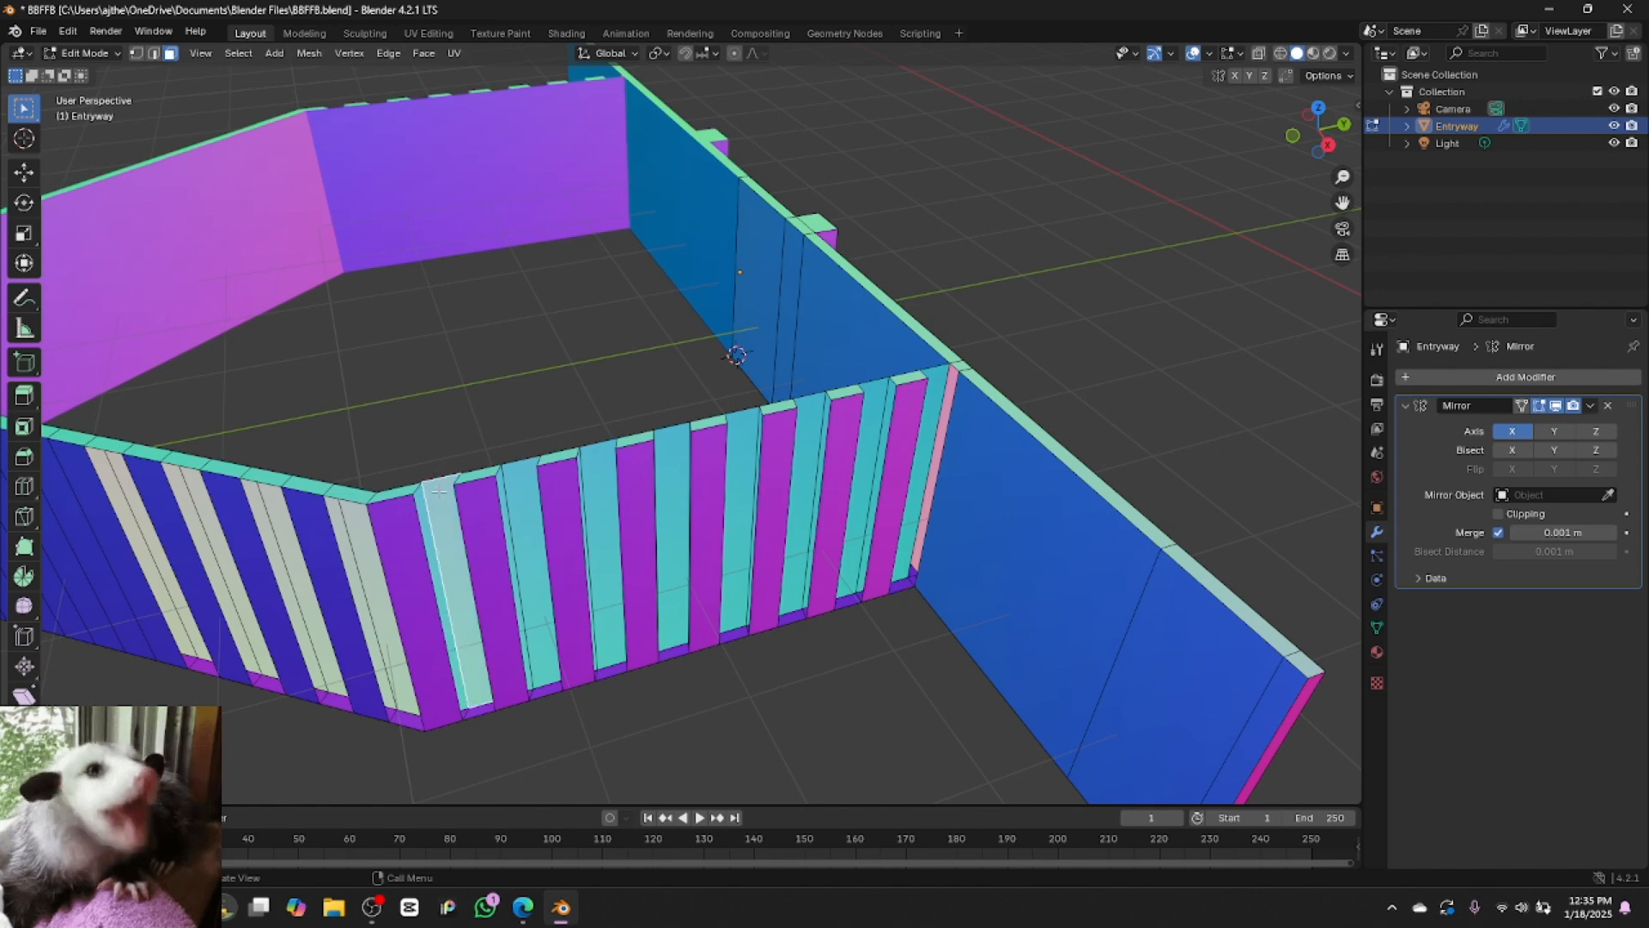
Delete the eight inner faces behind the opened sections of the side wall, leaving gaps between the slats
shift+click(513, 474)
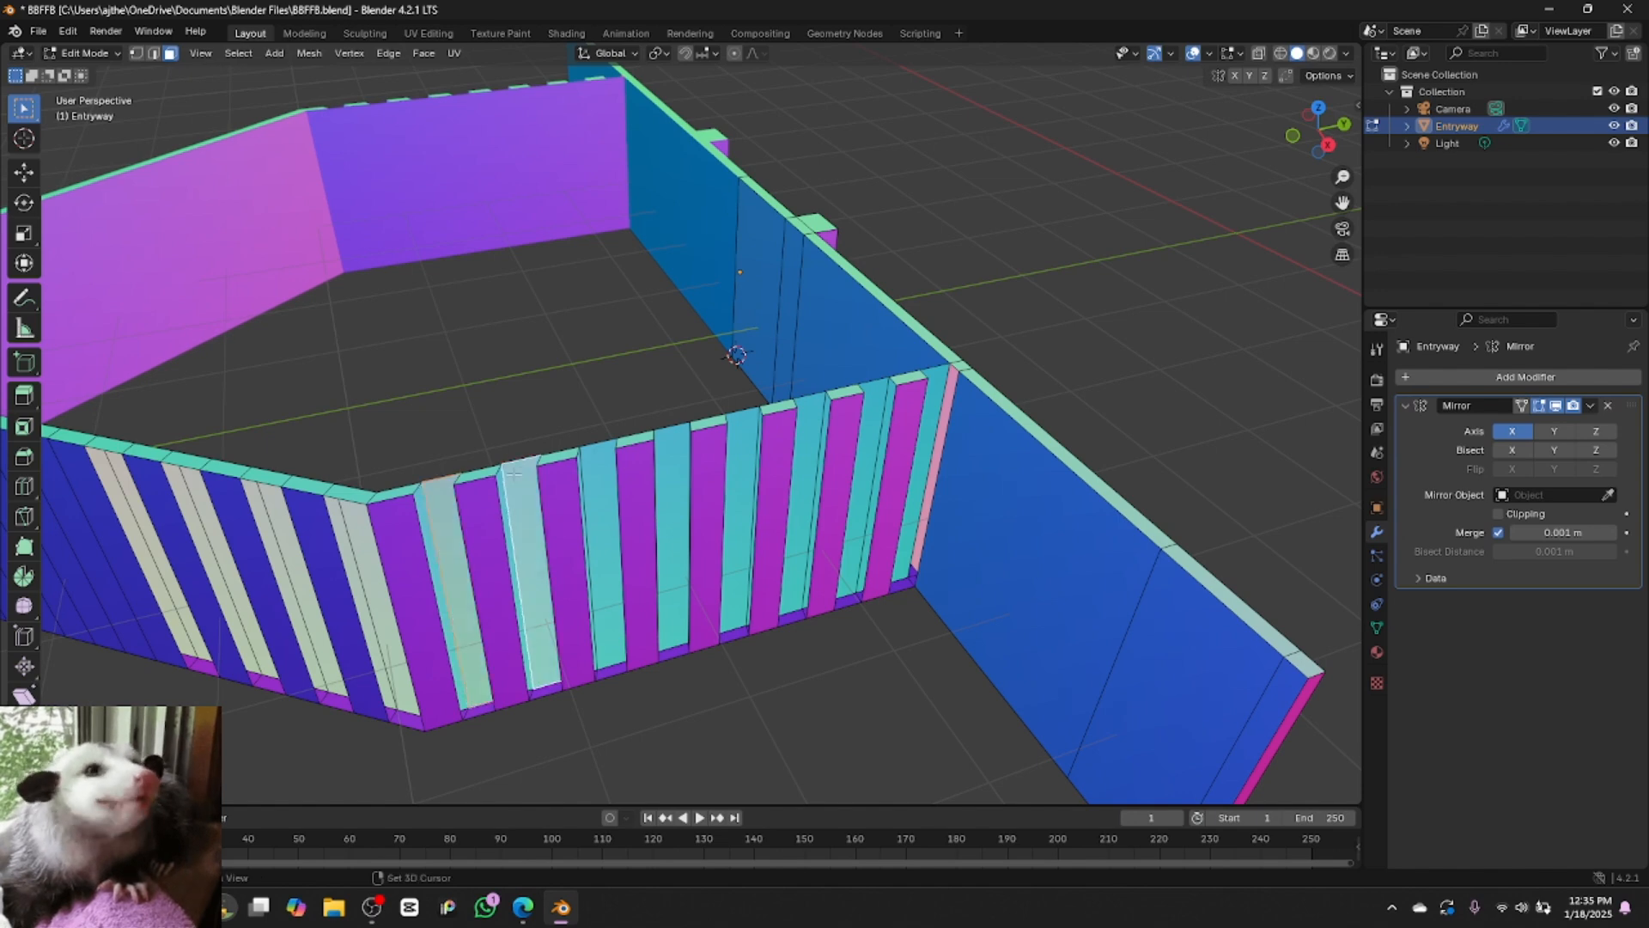
shift+click(610, 450)
shift+click(675, 434)
shift+click(676, 434)
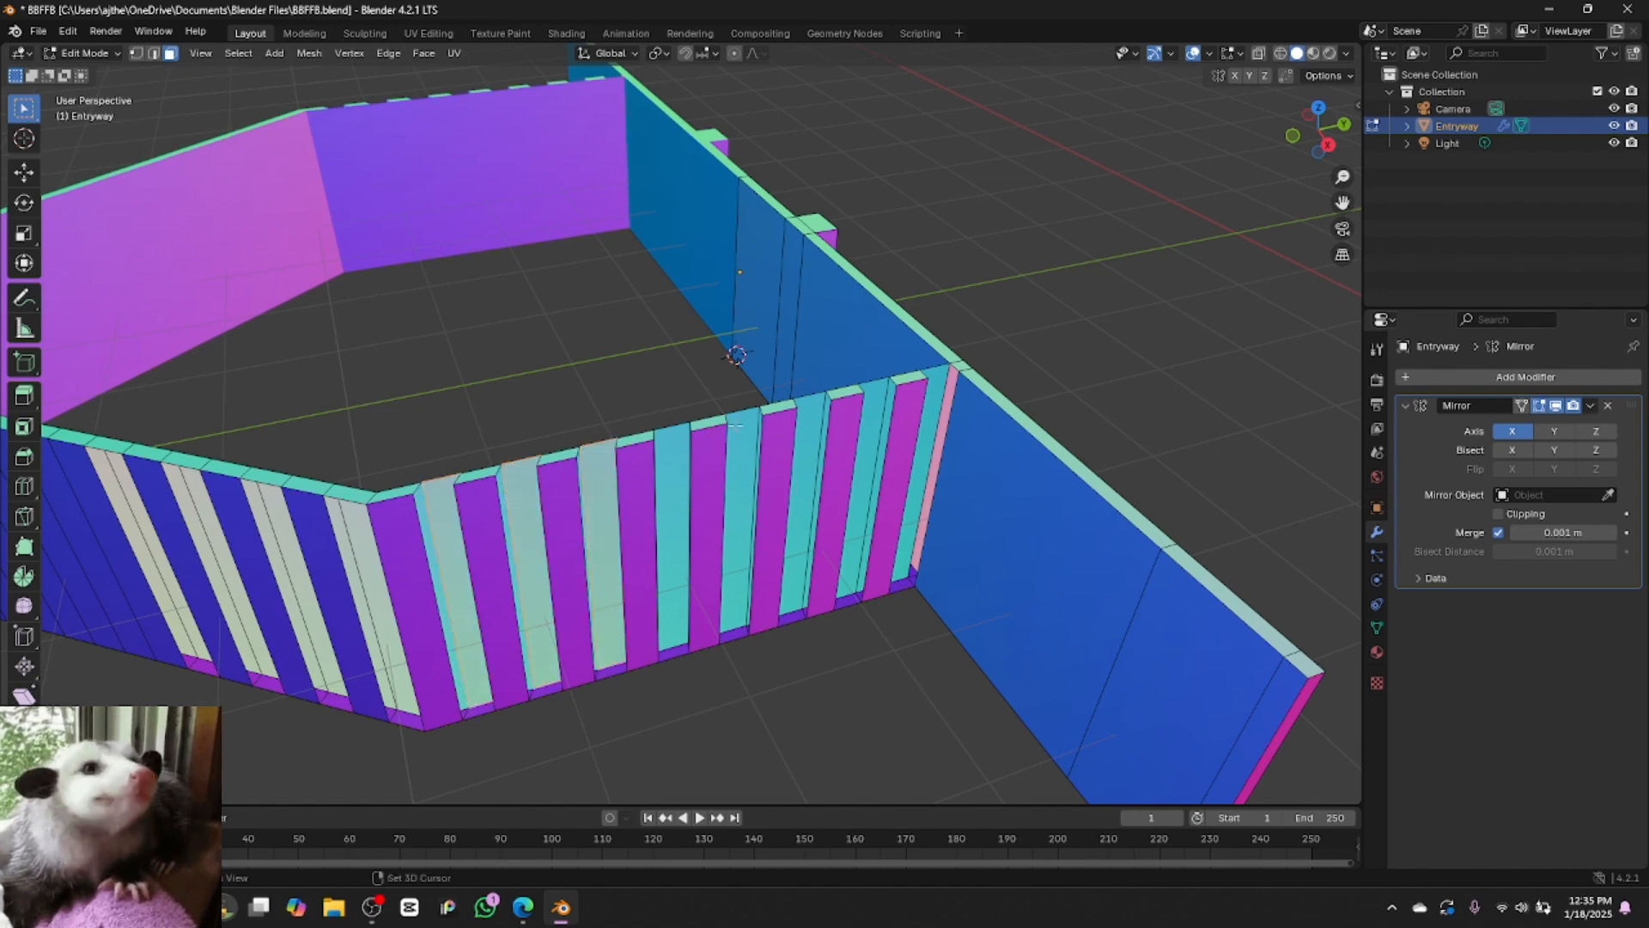
shift+click(673, 442)
shift+click(741, 443)
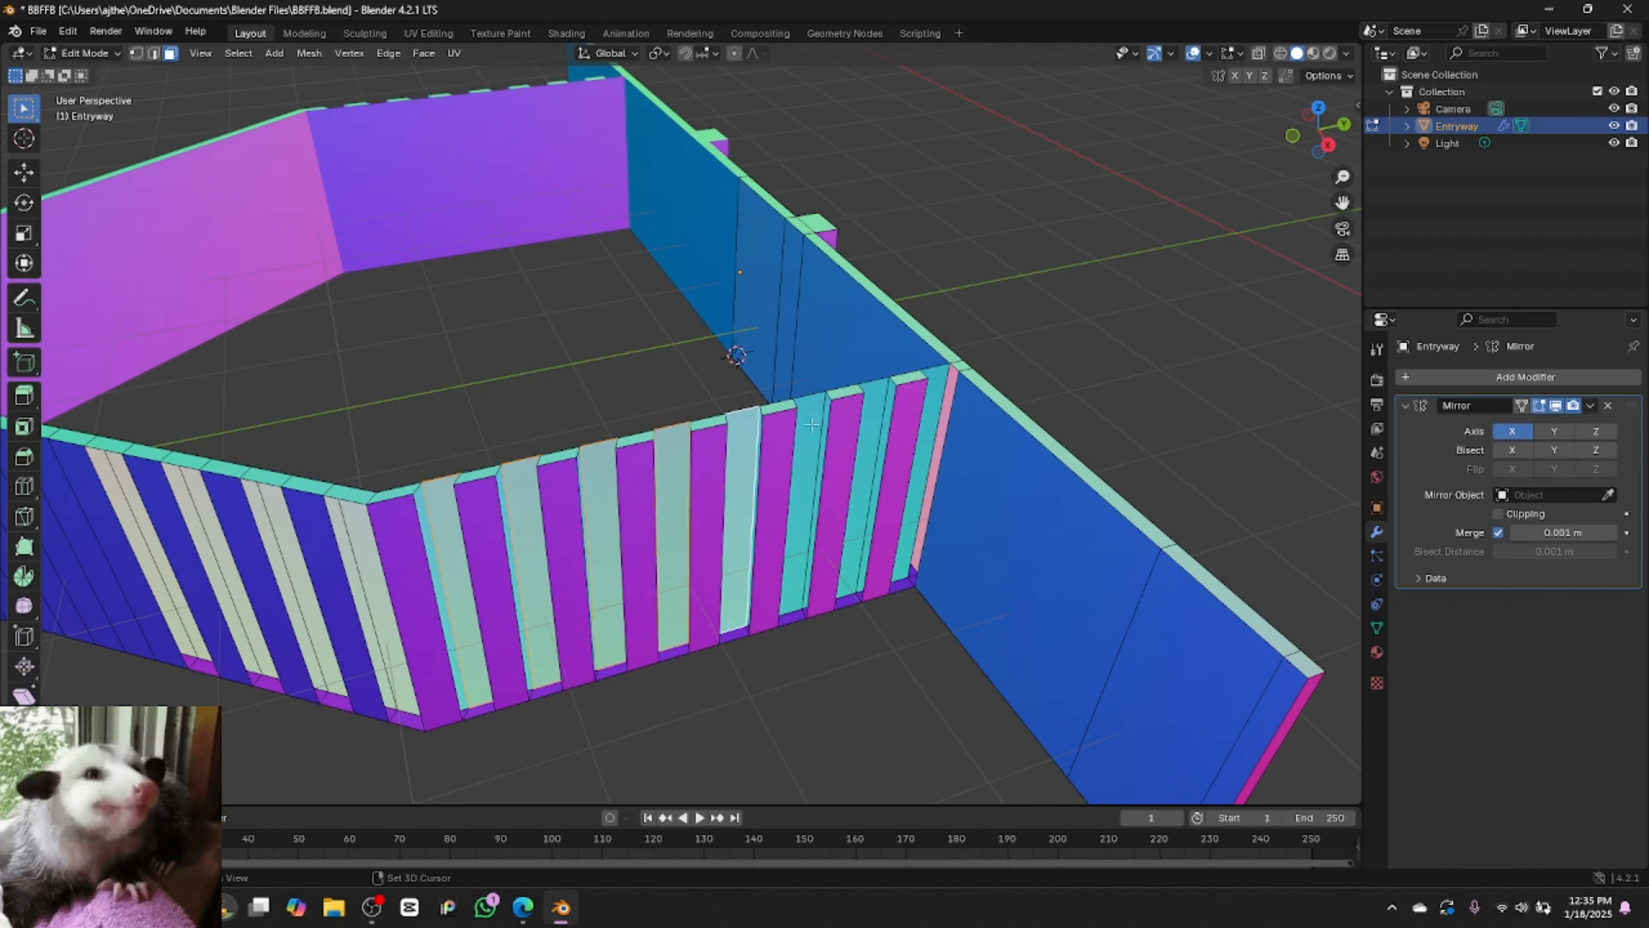
shift+click(812, 424)
shift+click(878, 407)
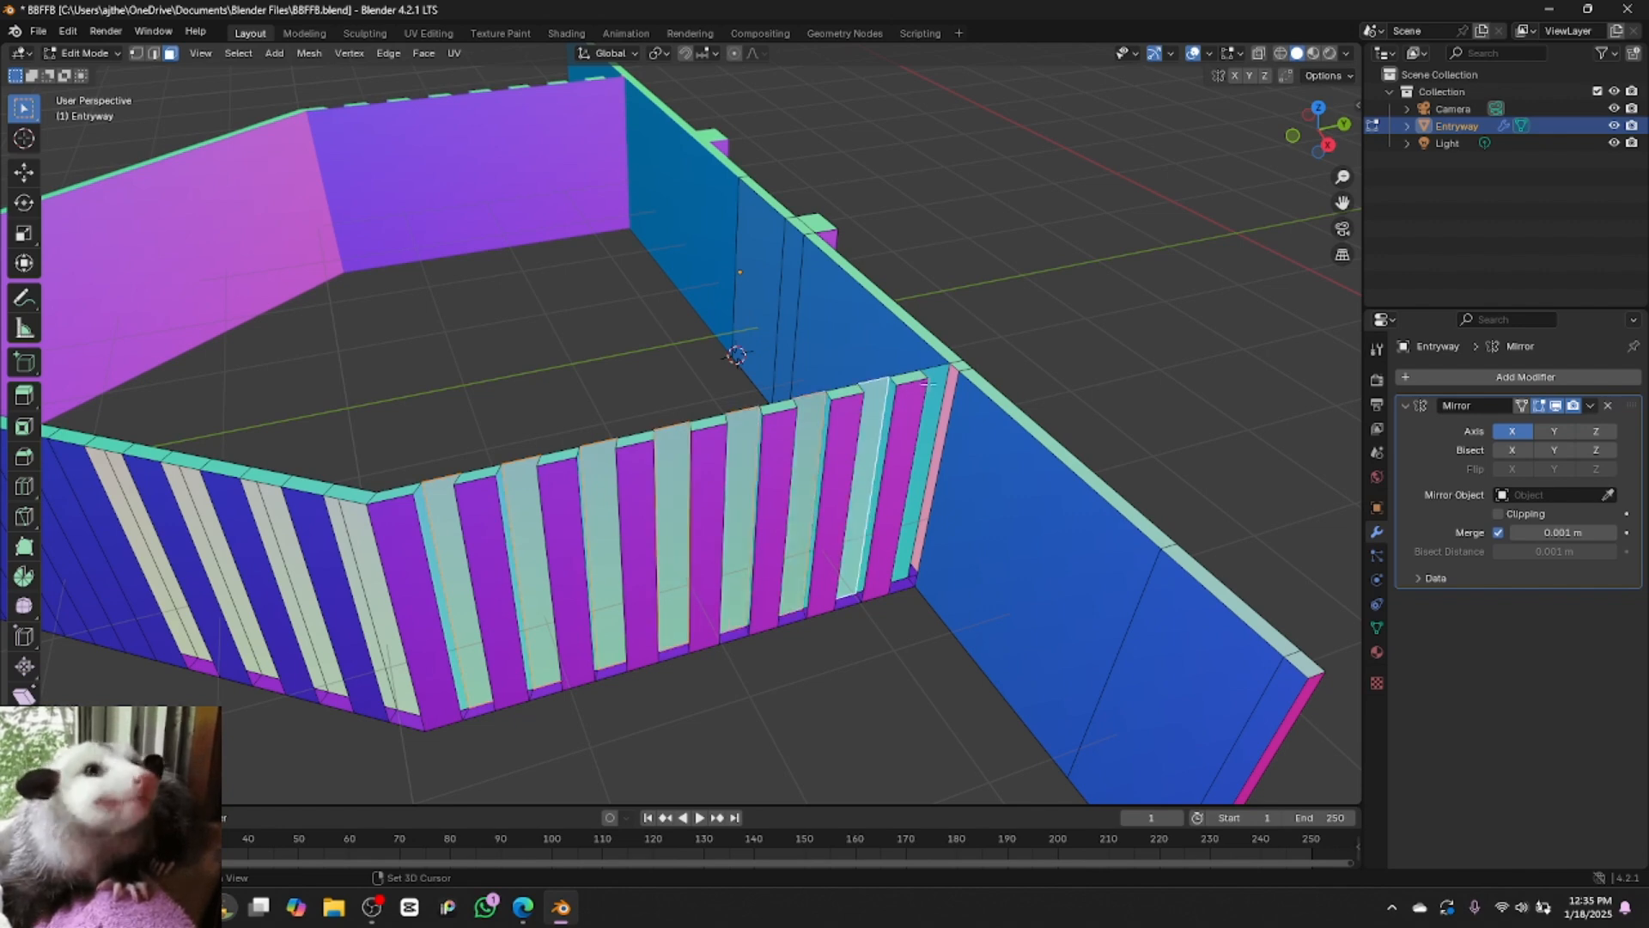
shift+click(939, 373)
shift+click(939, 372)
shift+click(939, 375)
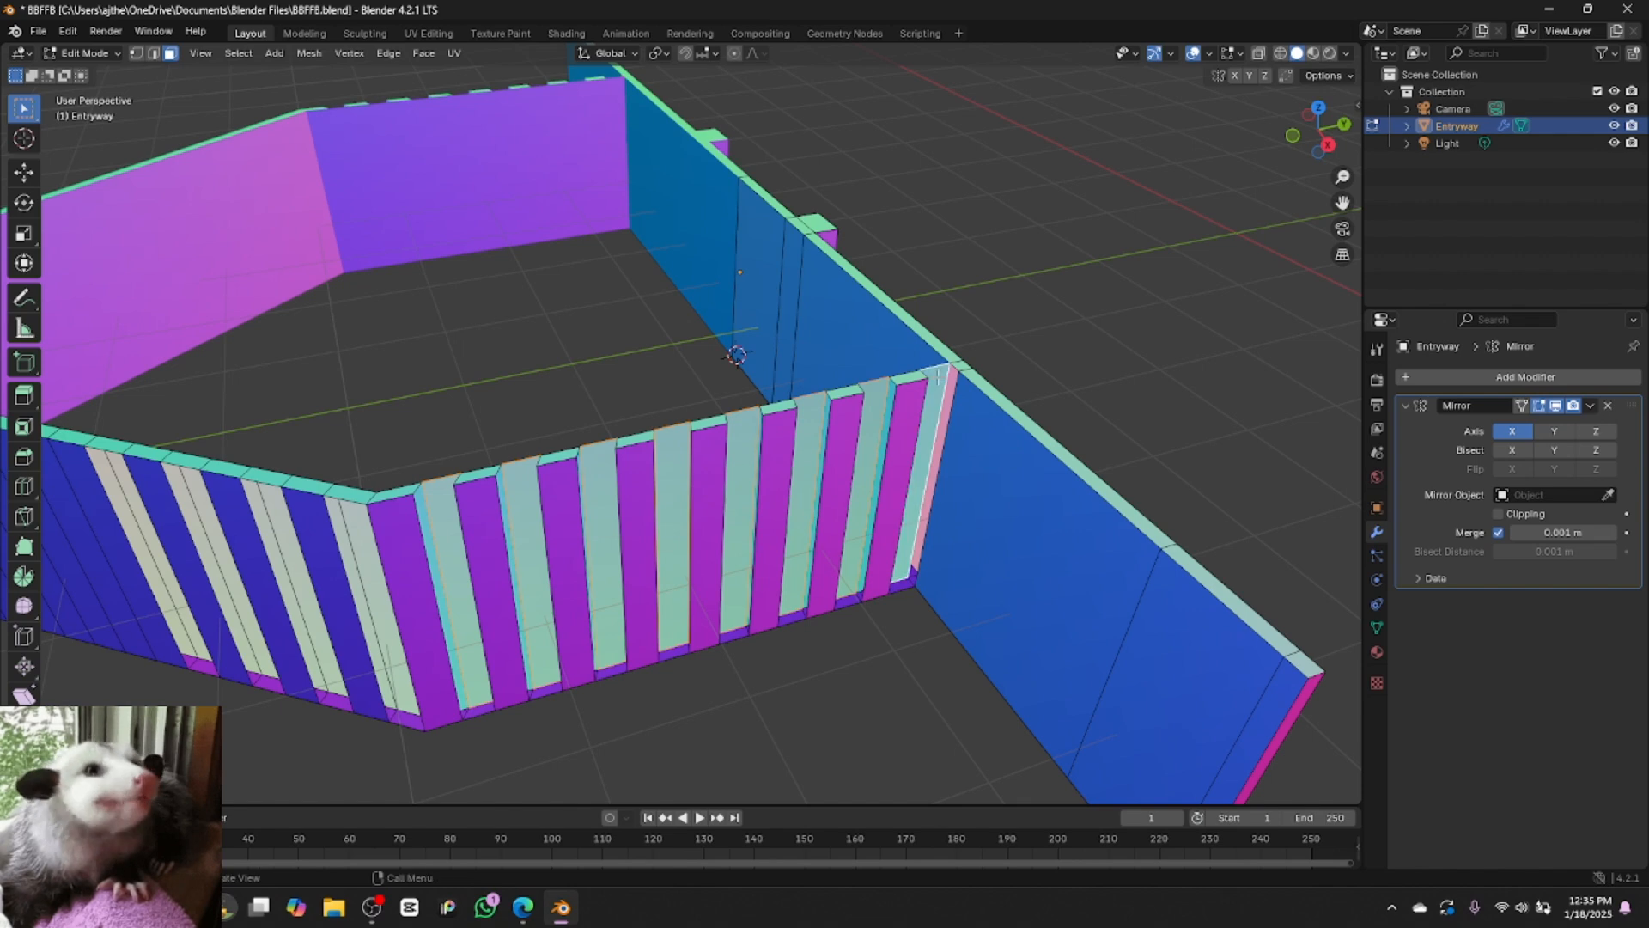
right_click(937, 376)
click(936, 378)
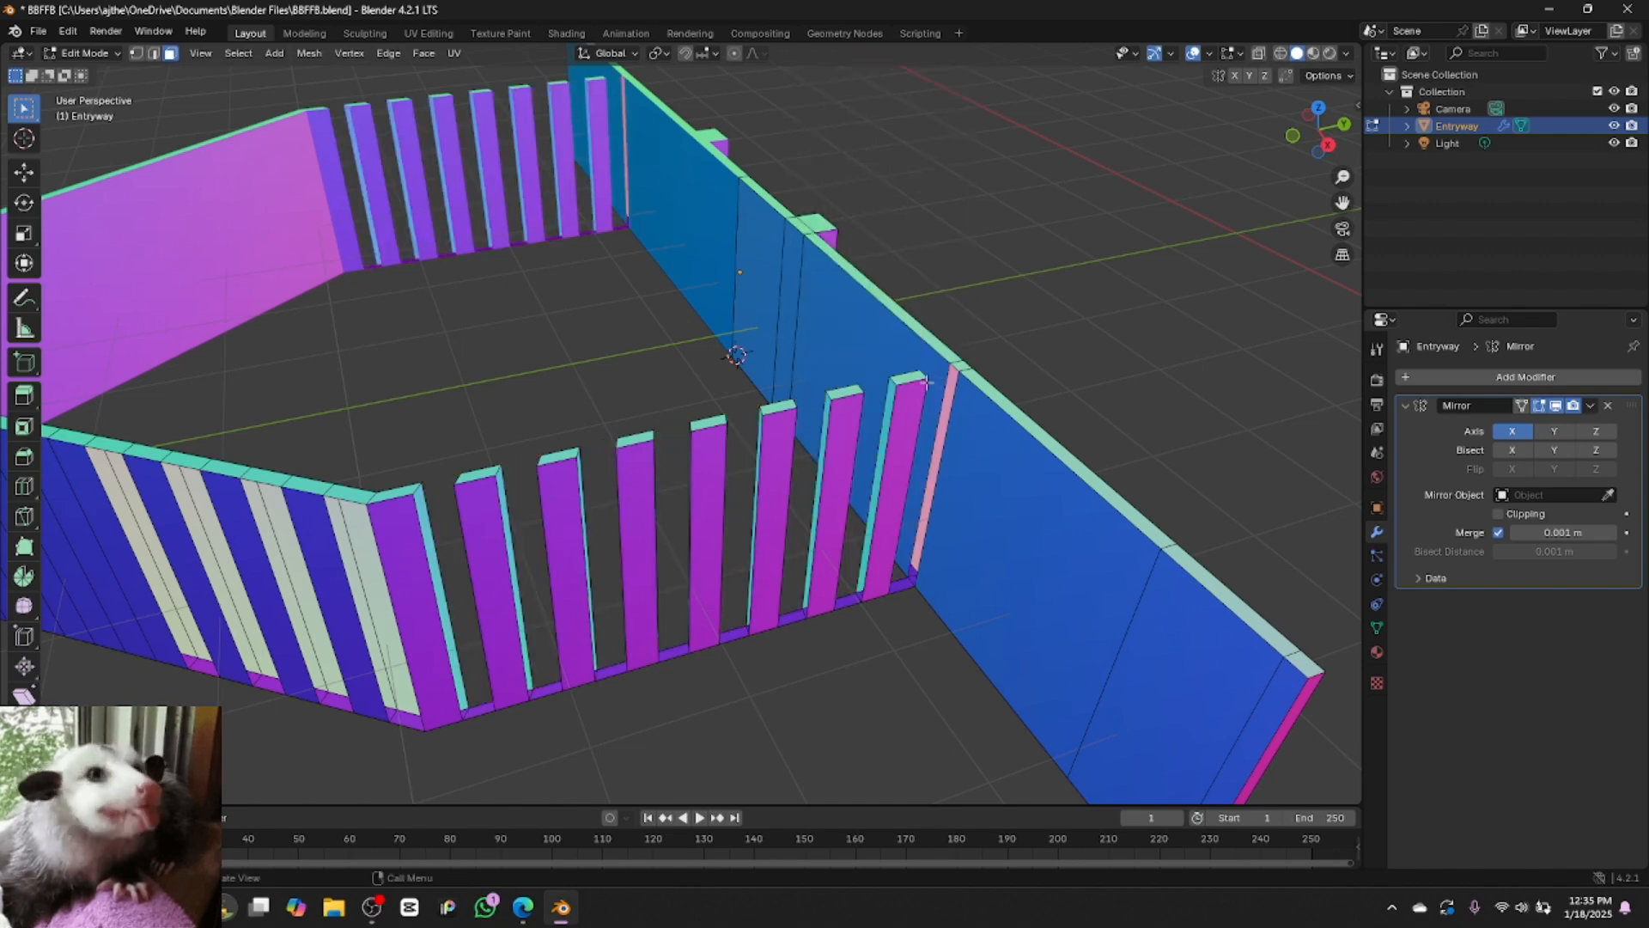
Delete the eight bottom faces still linking the slats of the side wall
shift+click(481, 709)
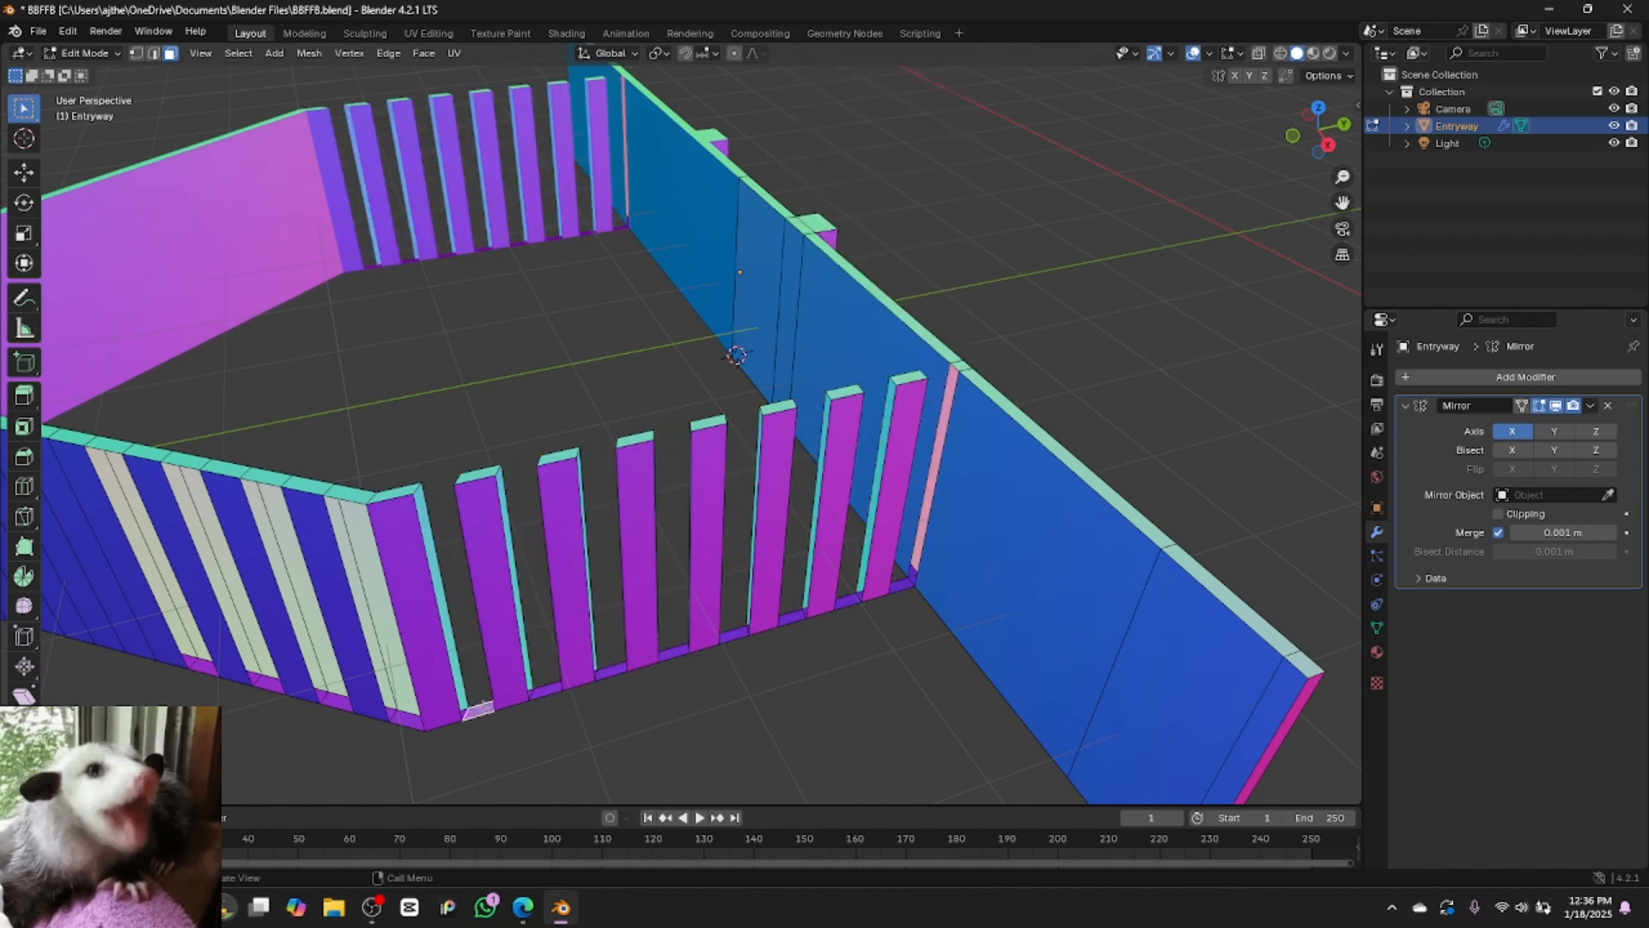
shift+click(543, 692)
shift+click(612, 670)
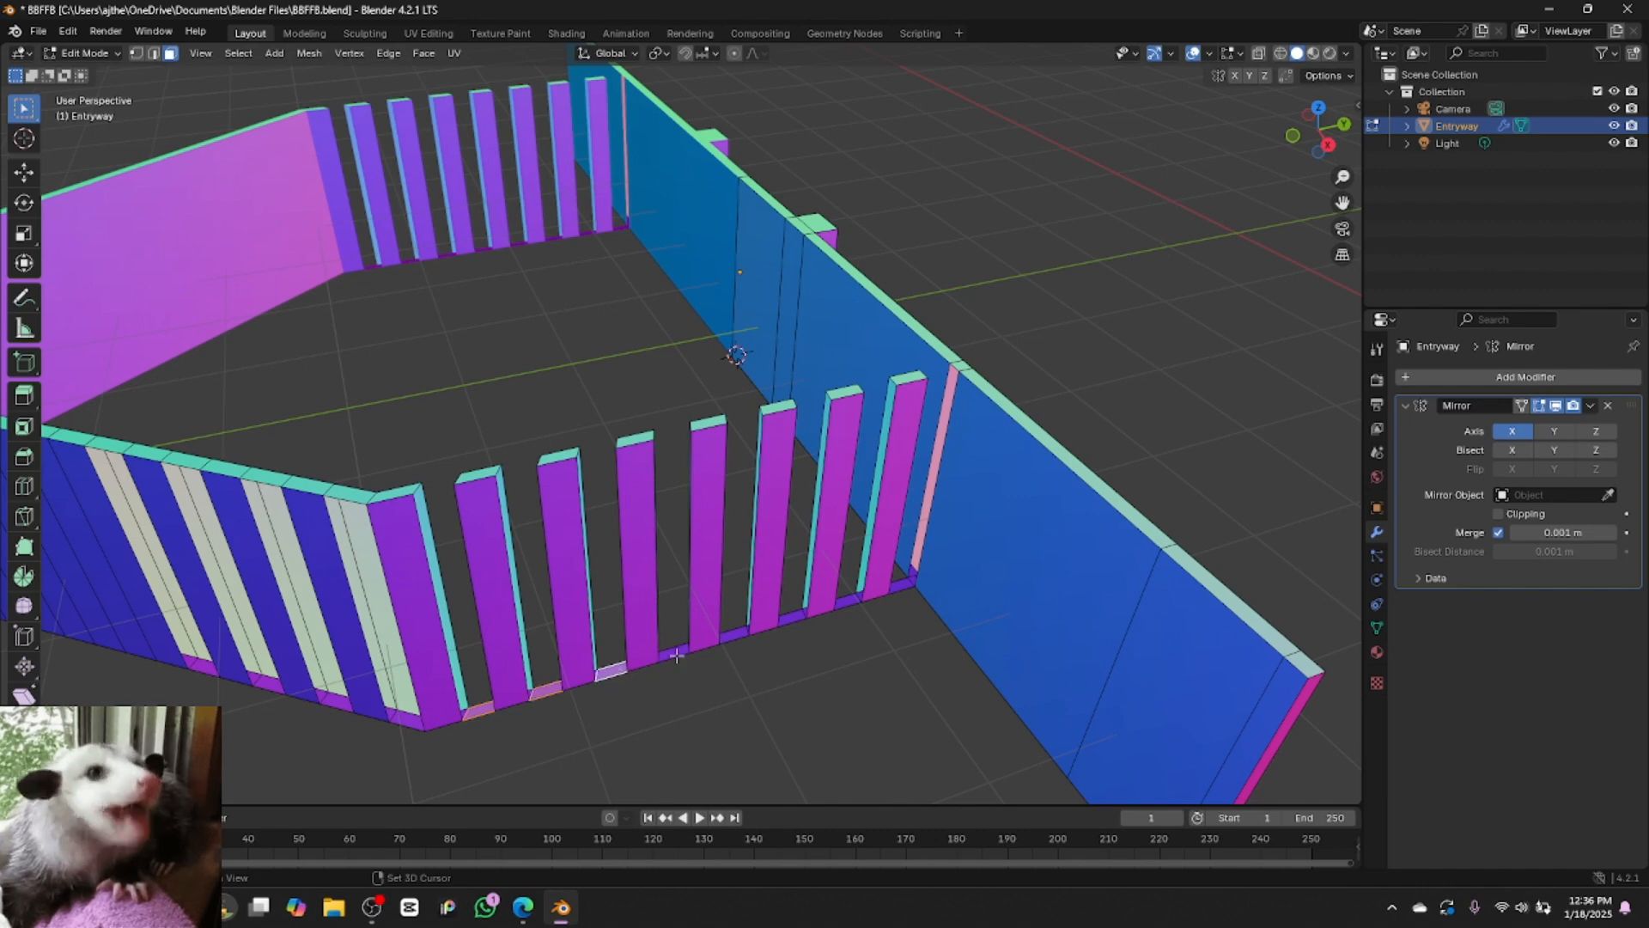
shift+click(676, 653)
shift+click(733, 634)
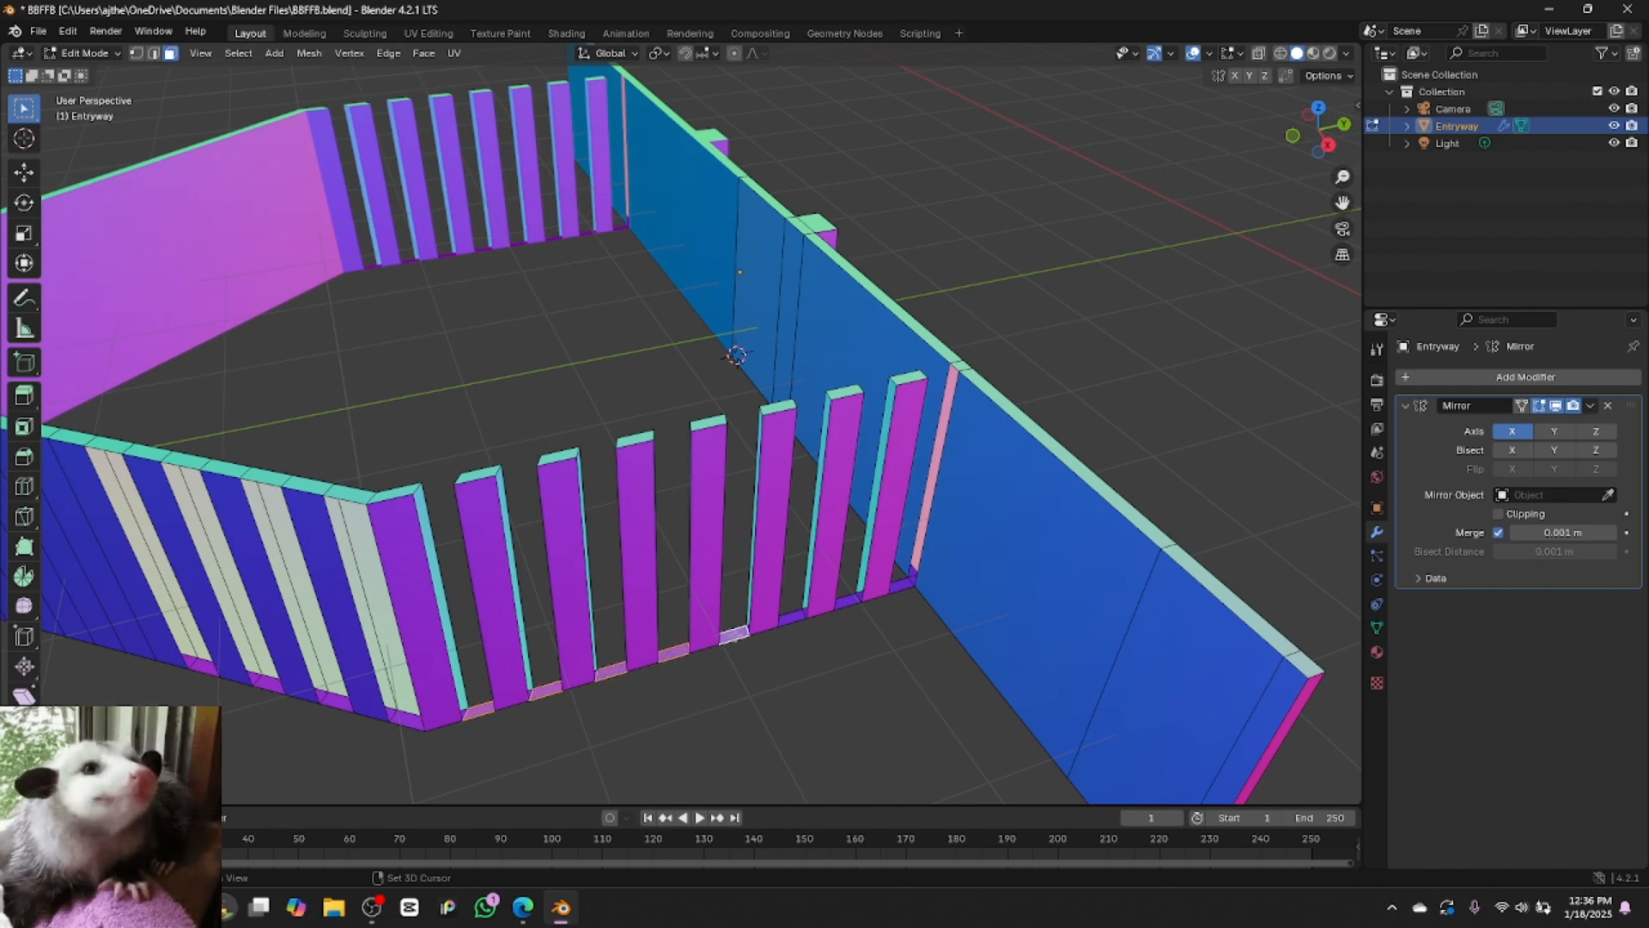
shift+click(793, 617)
shift+click(849, 601)
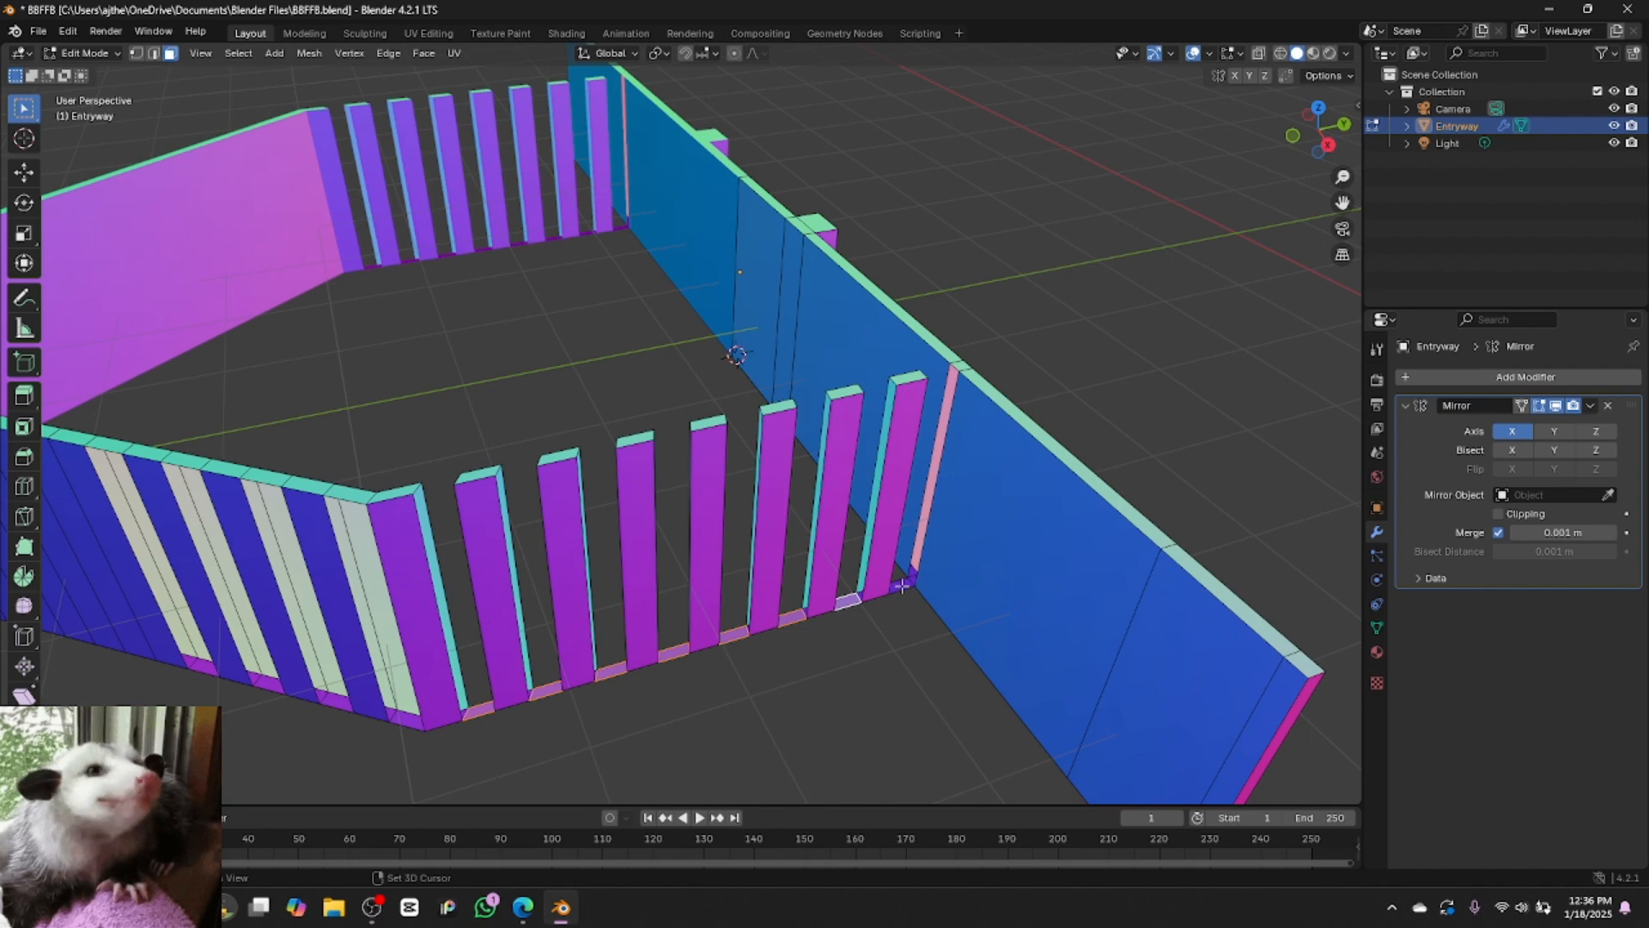
shift+click(903, 584)
key(ctrl+f)
click(899, 621)
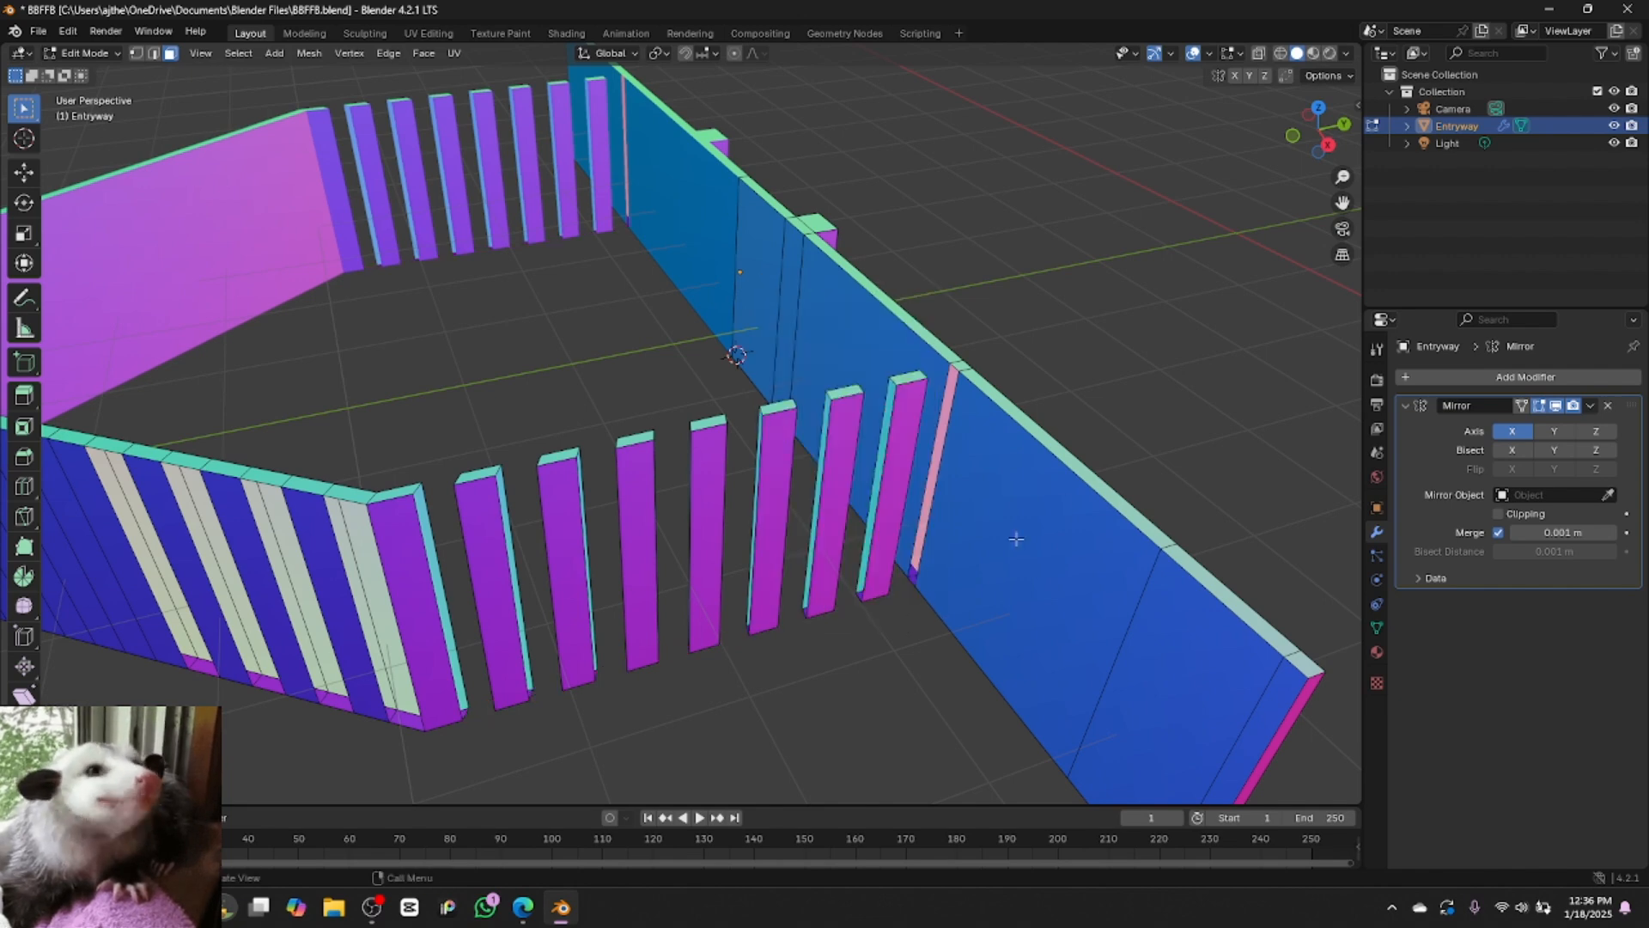
Delete the inner and top faces of the four opened sections on the angled wall
drag(1328, 146, 1319, 90)
middle_drag(755, 393, 686, 366)
drag(1343, 177, 1489, 210)
click(882, 447)
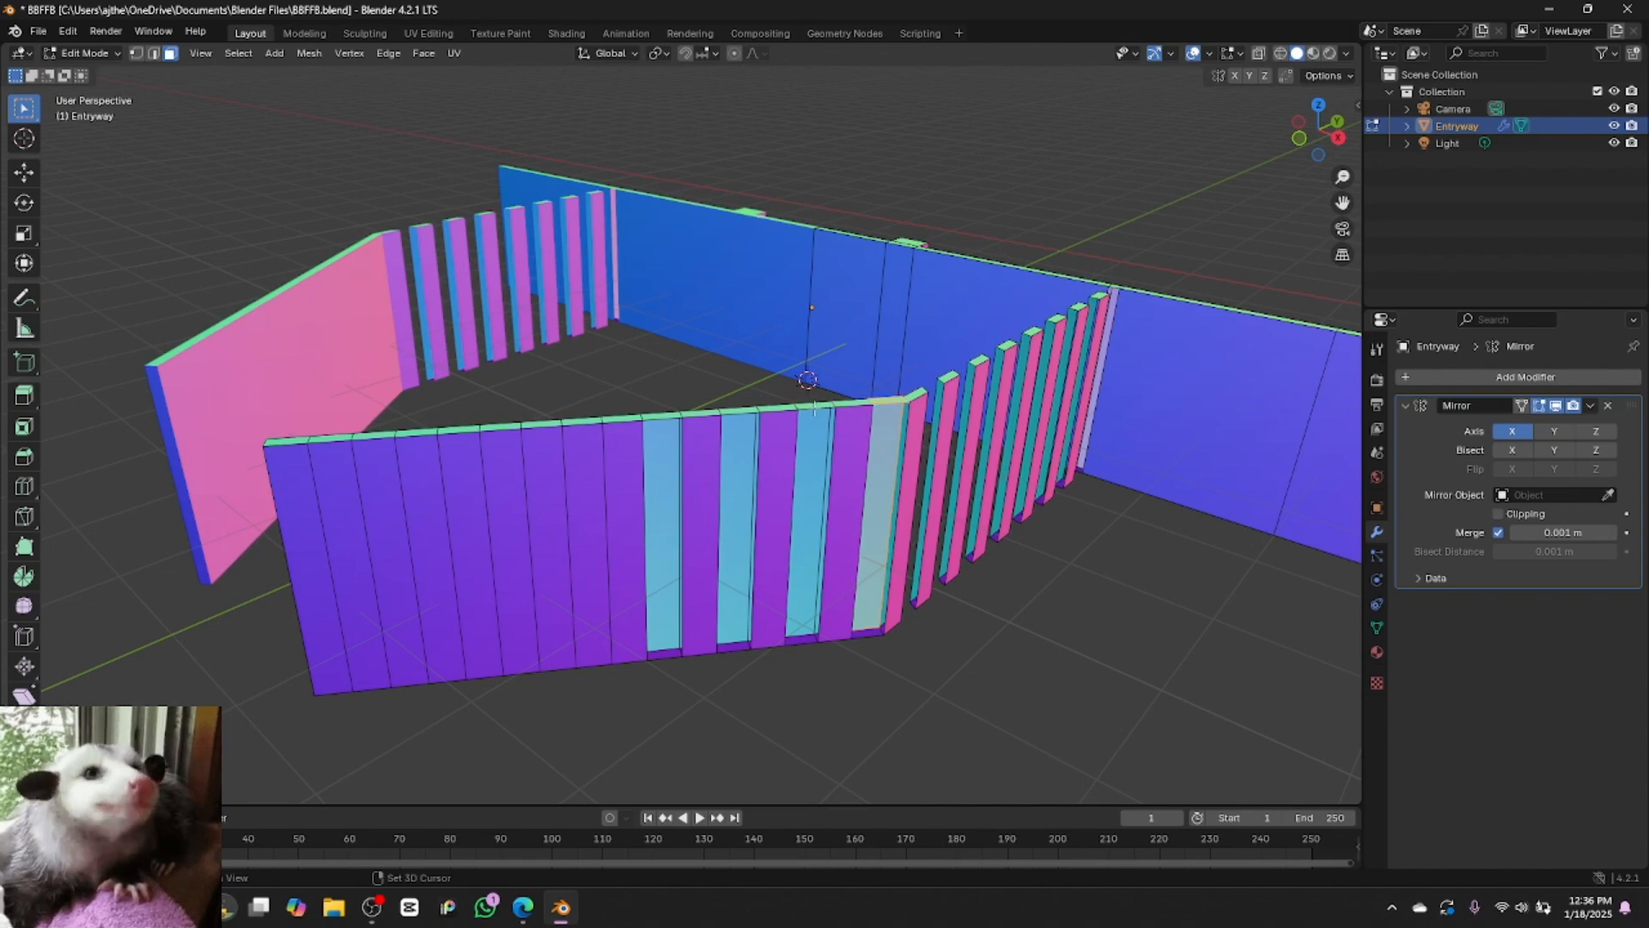
shift+click(816, 428)
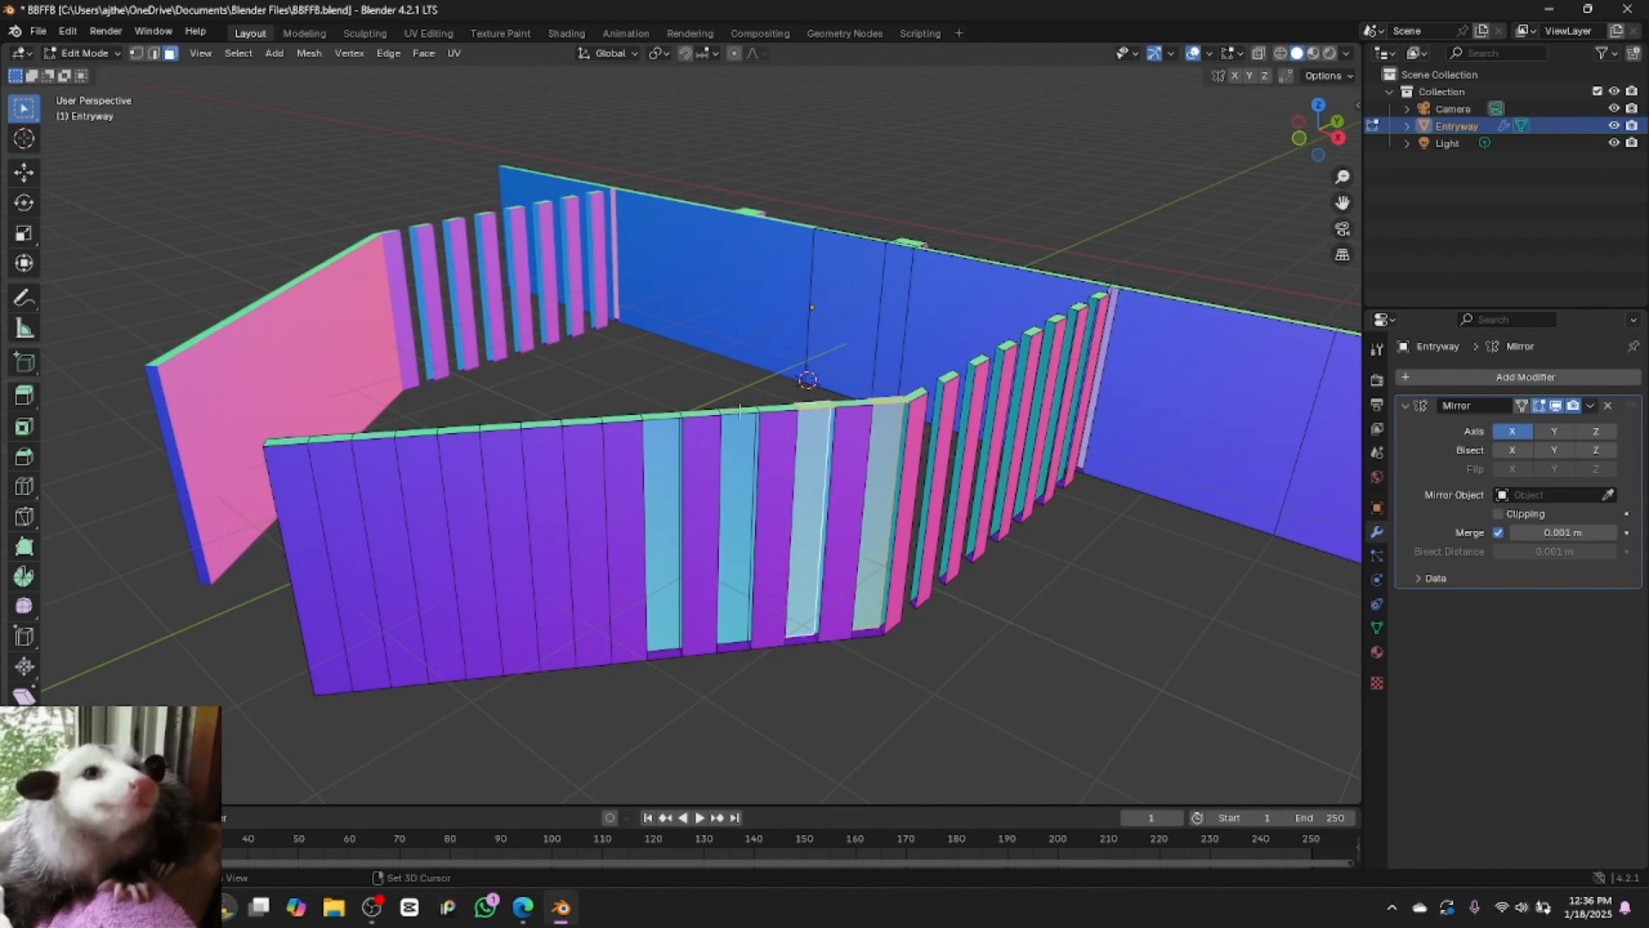
shift+click(735, 429)
shift+click(671, 447)
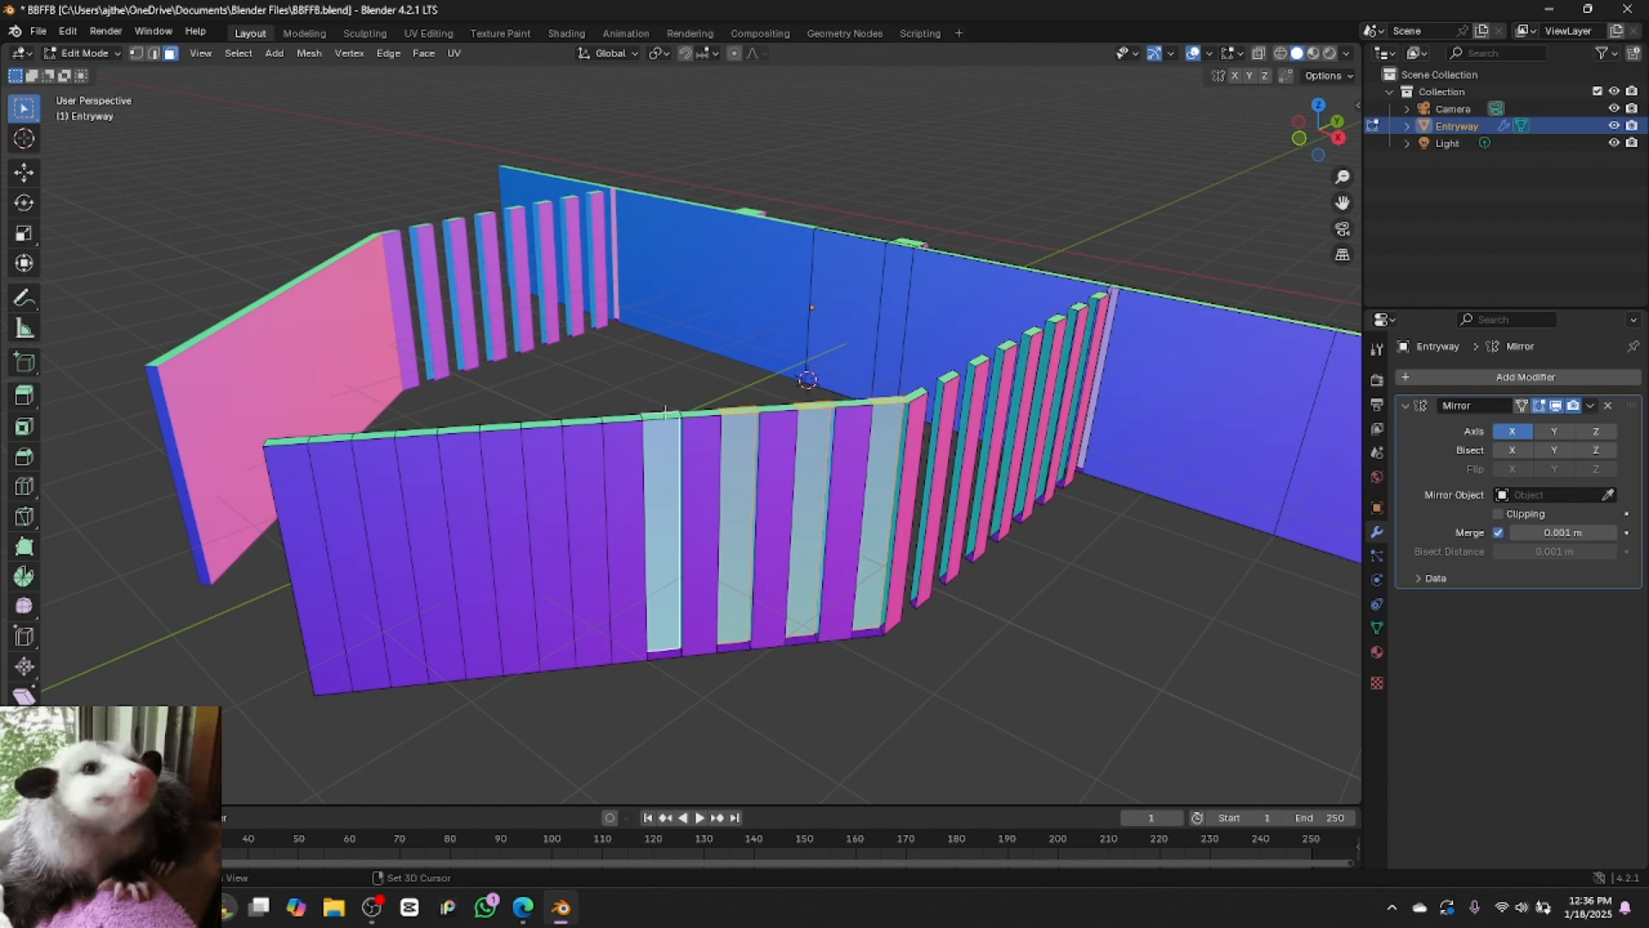
shift+click(665, 419)
shift+click(670, 440)
key(ctrl+f)
click(581, 437)
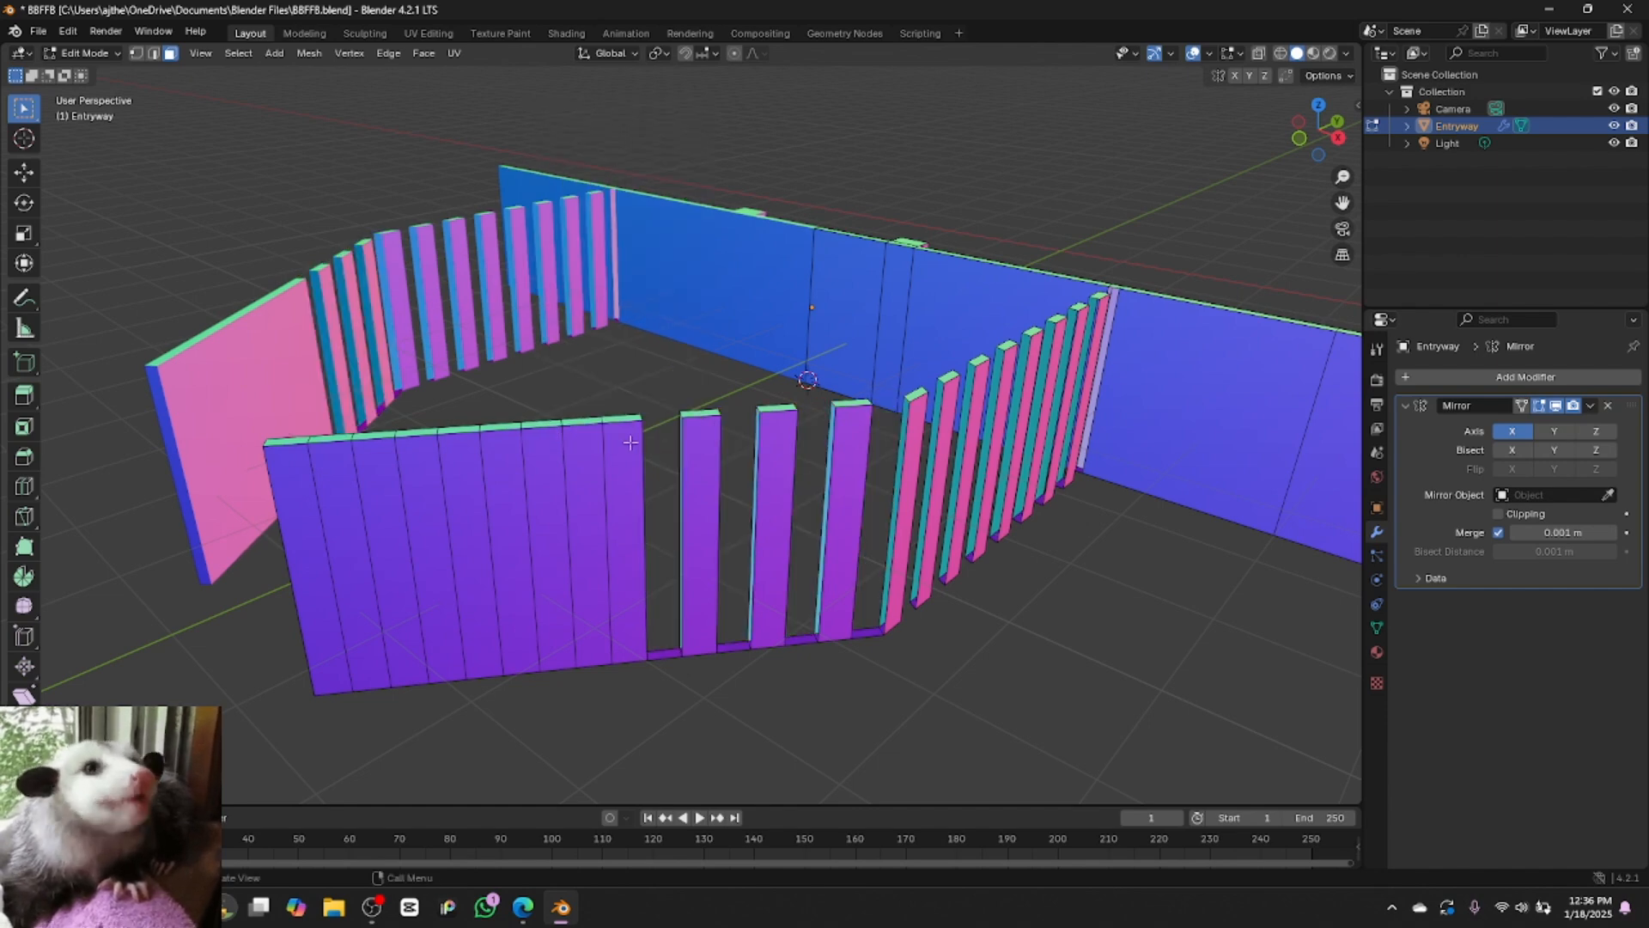
Delete the outer, top and inner faces of the next alternate section on the angled wall
click(590, 449)
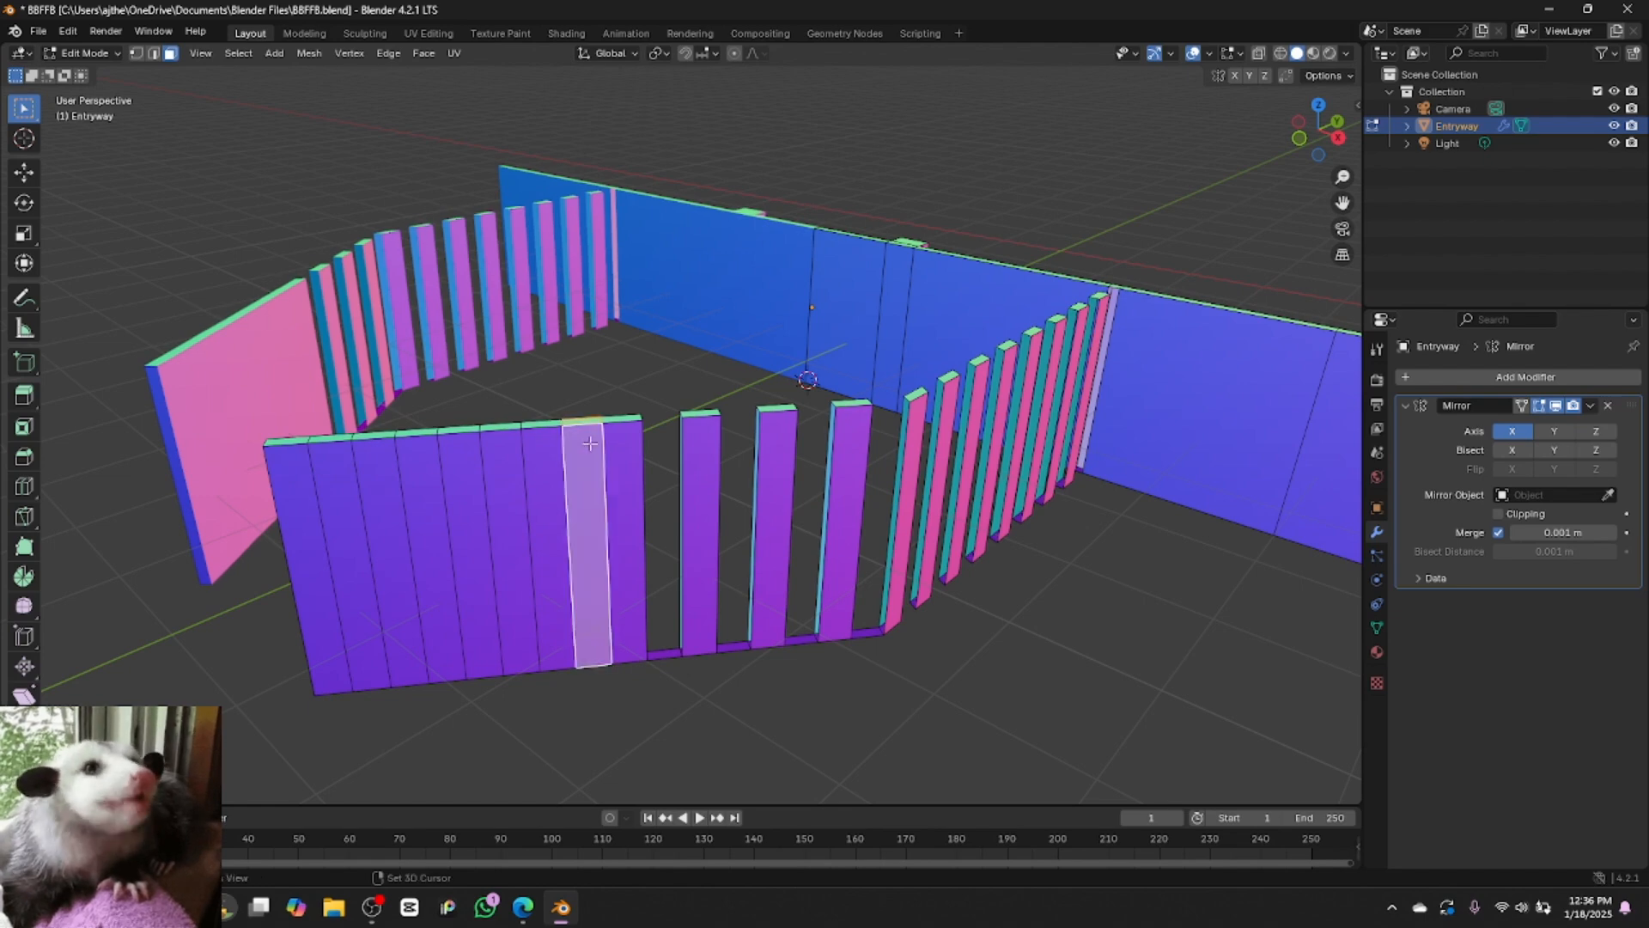
key(ctrl+f)
click(591, 450)
click(590, 449)
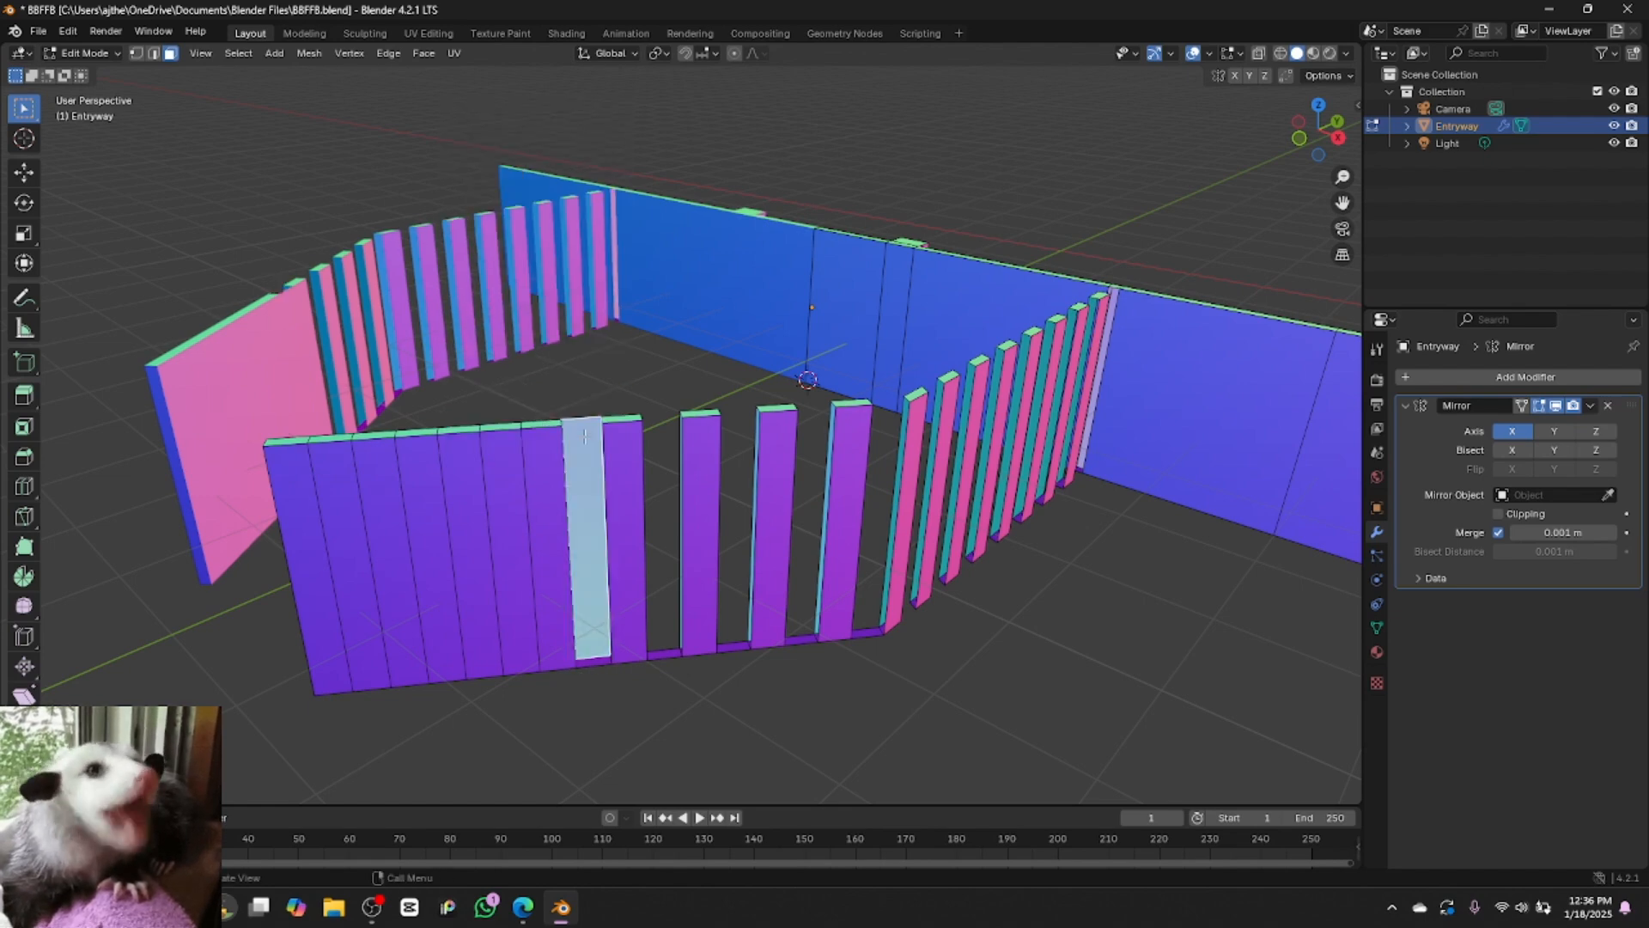
right_click(587, 447)
click(585, 442)
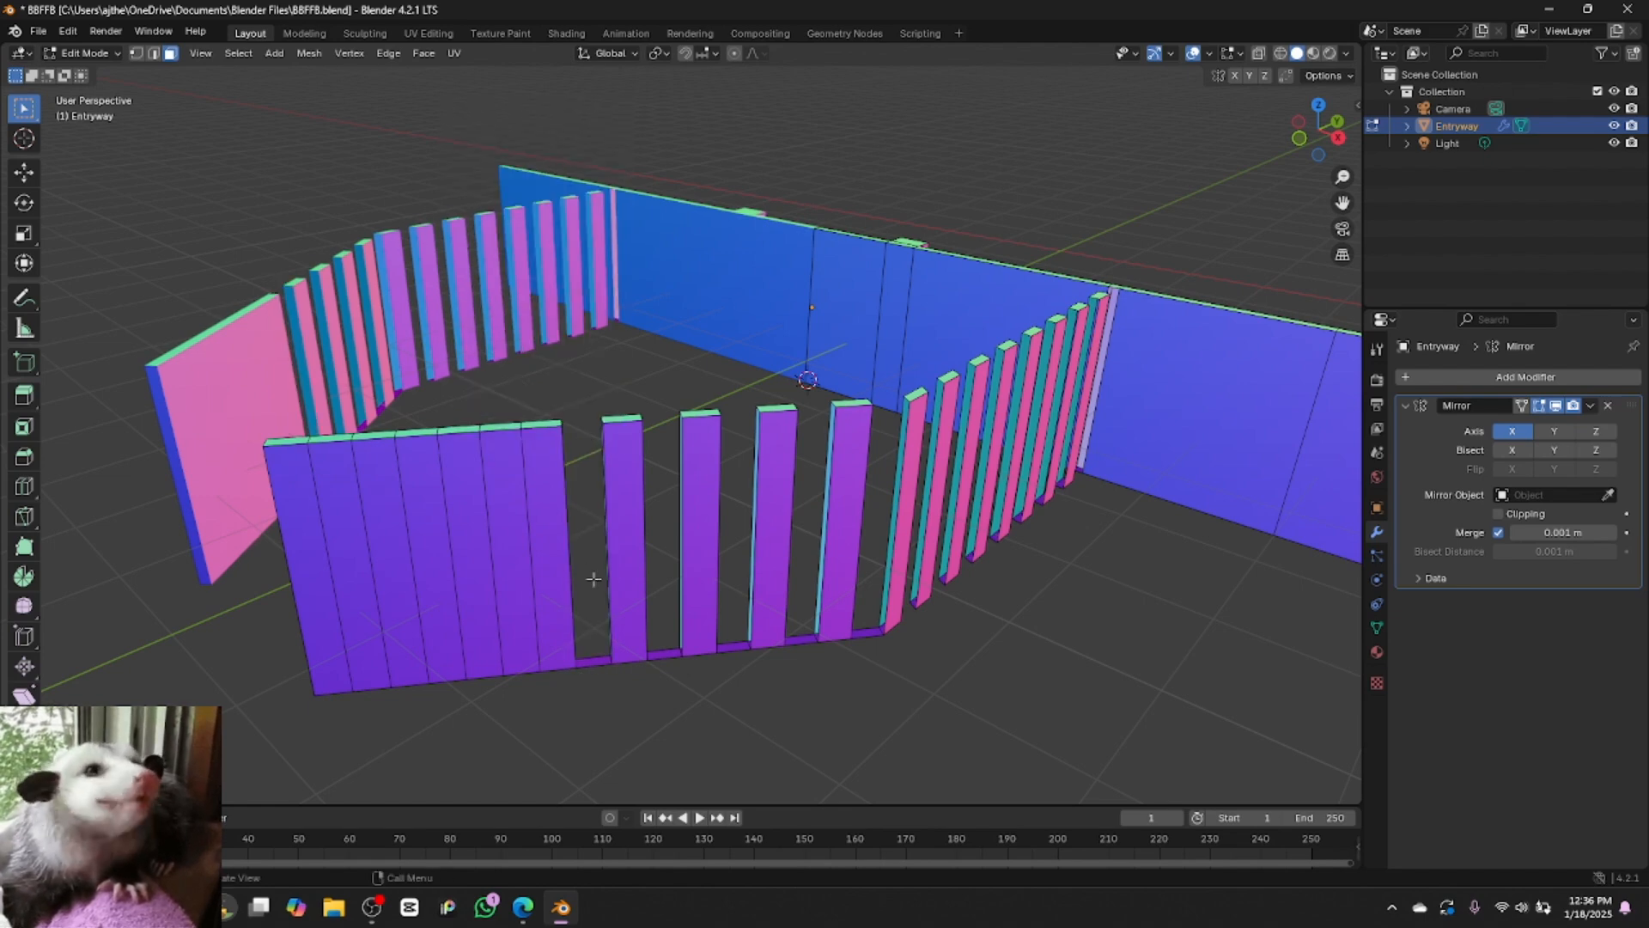
Delete the five bottom faces still linking the slats of the angled wall
click(601, 665)
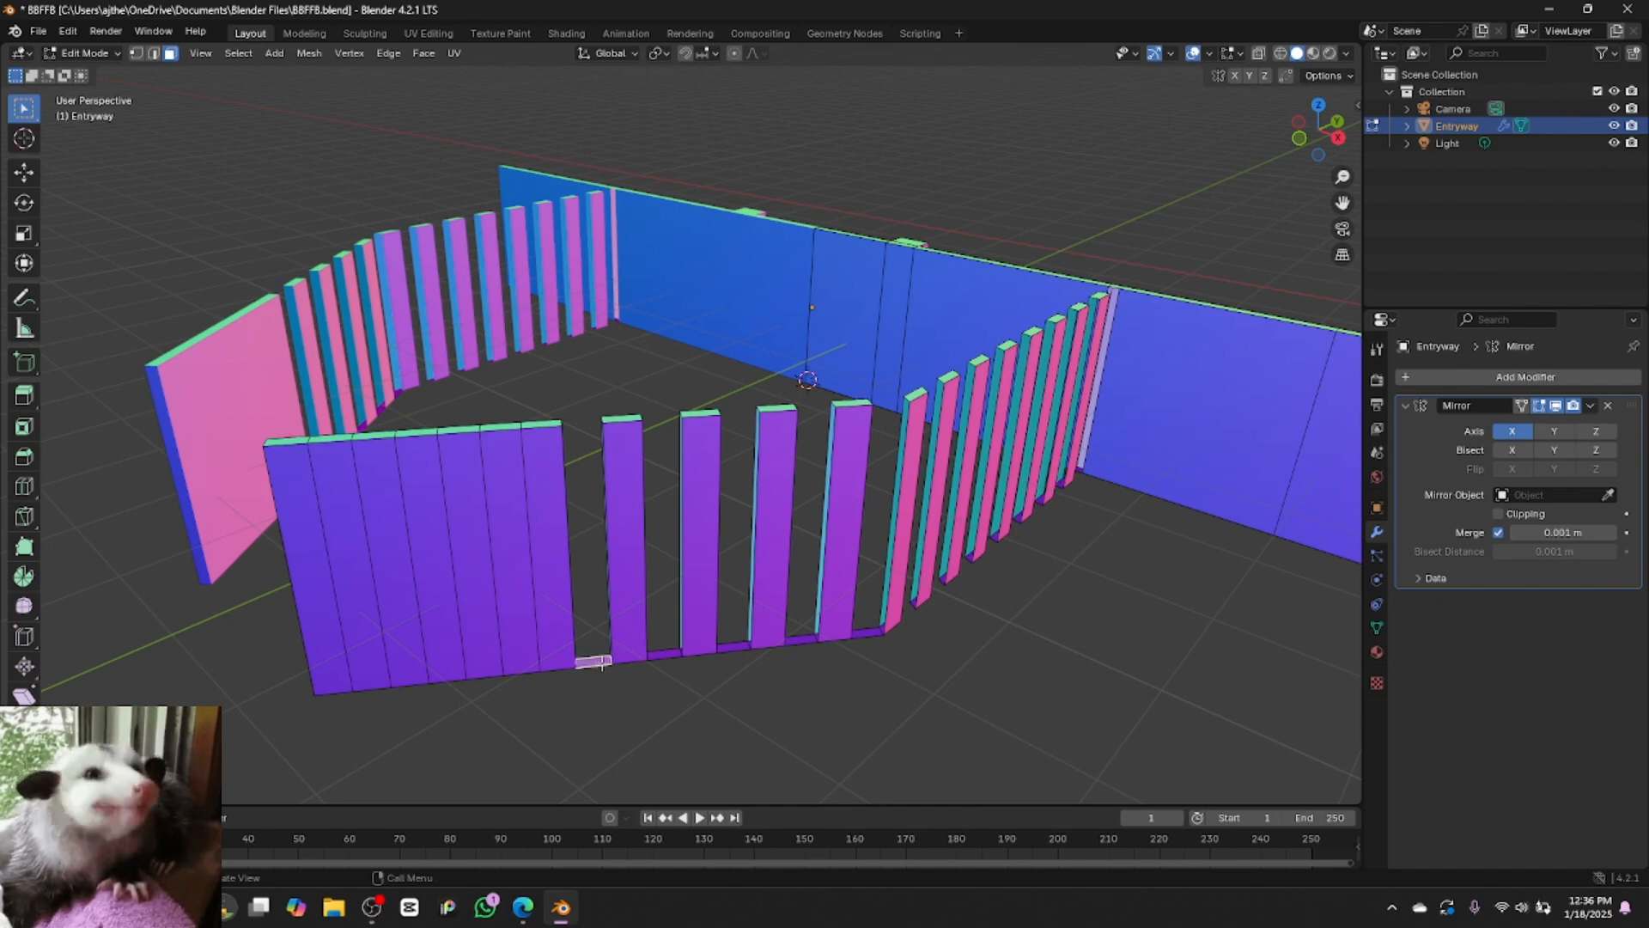
shift+click(667, 654)
shift+click(740, 645)
shift+click(737, 647)
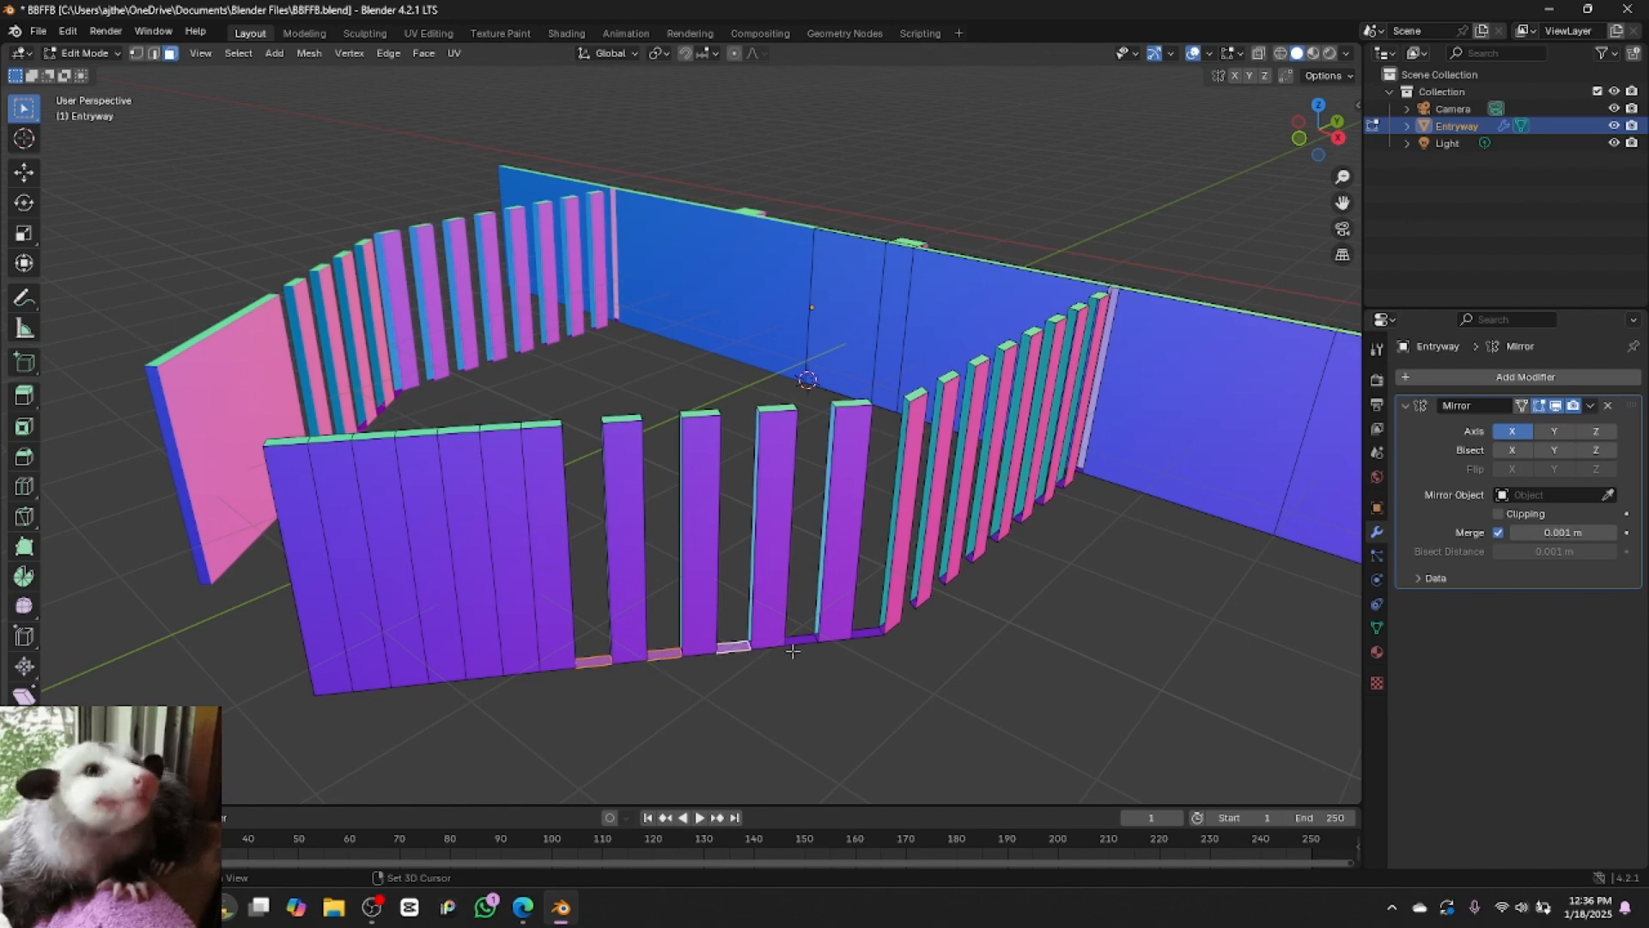
shift+click(800, 640)
shift+click(868, 633)
right_click(874, 661)
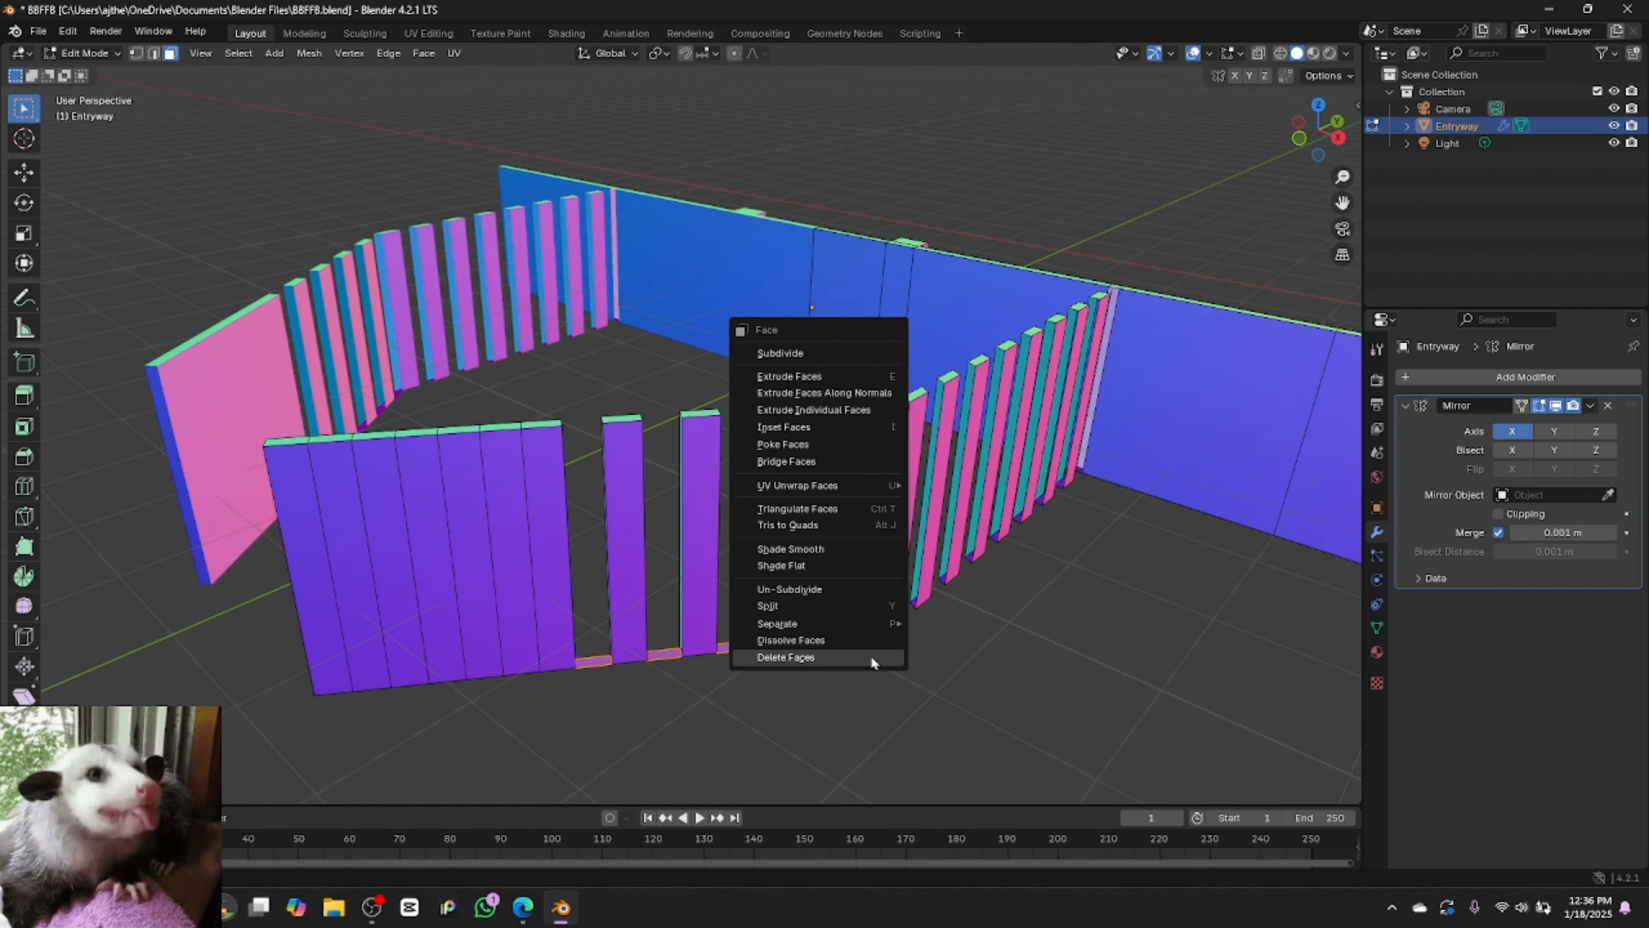
click(872, 663)
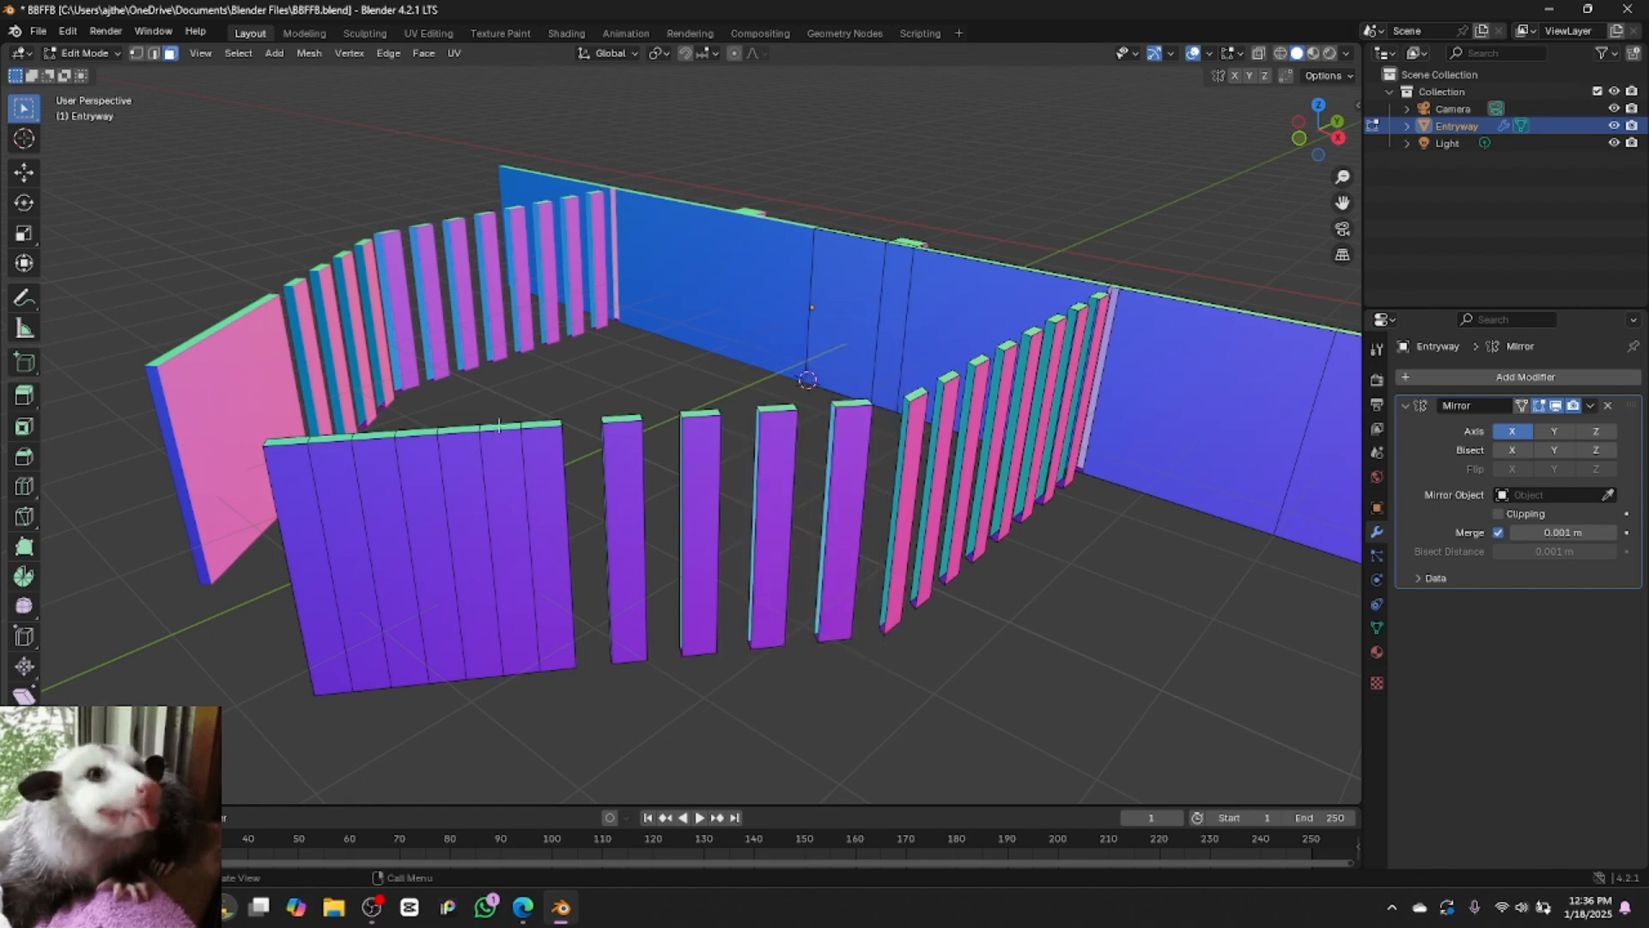
Delete the outer faces of the three remaining alternate sections on the angled wall
click(507, 476)
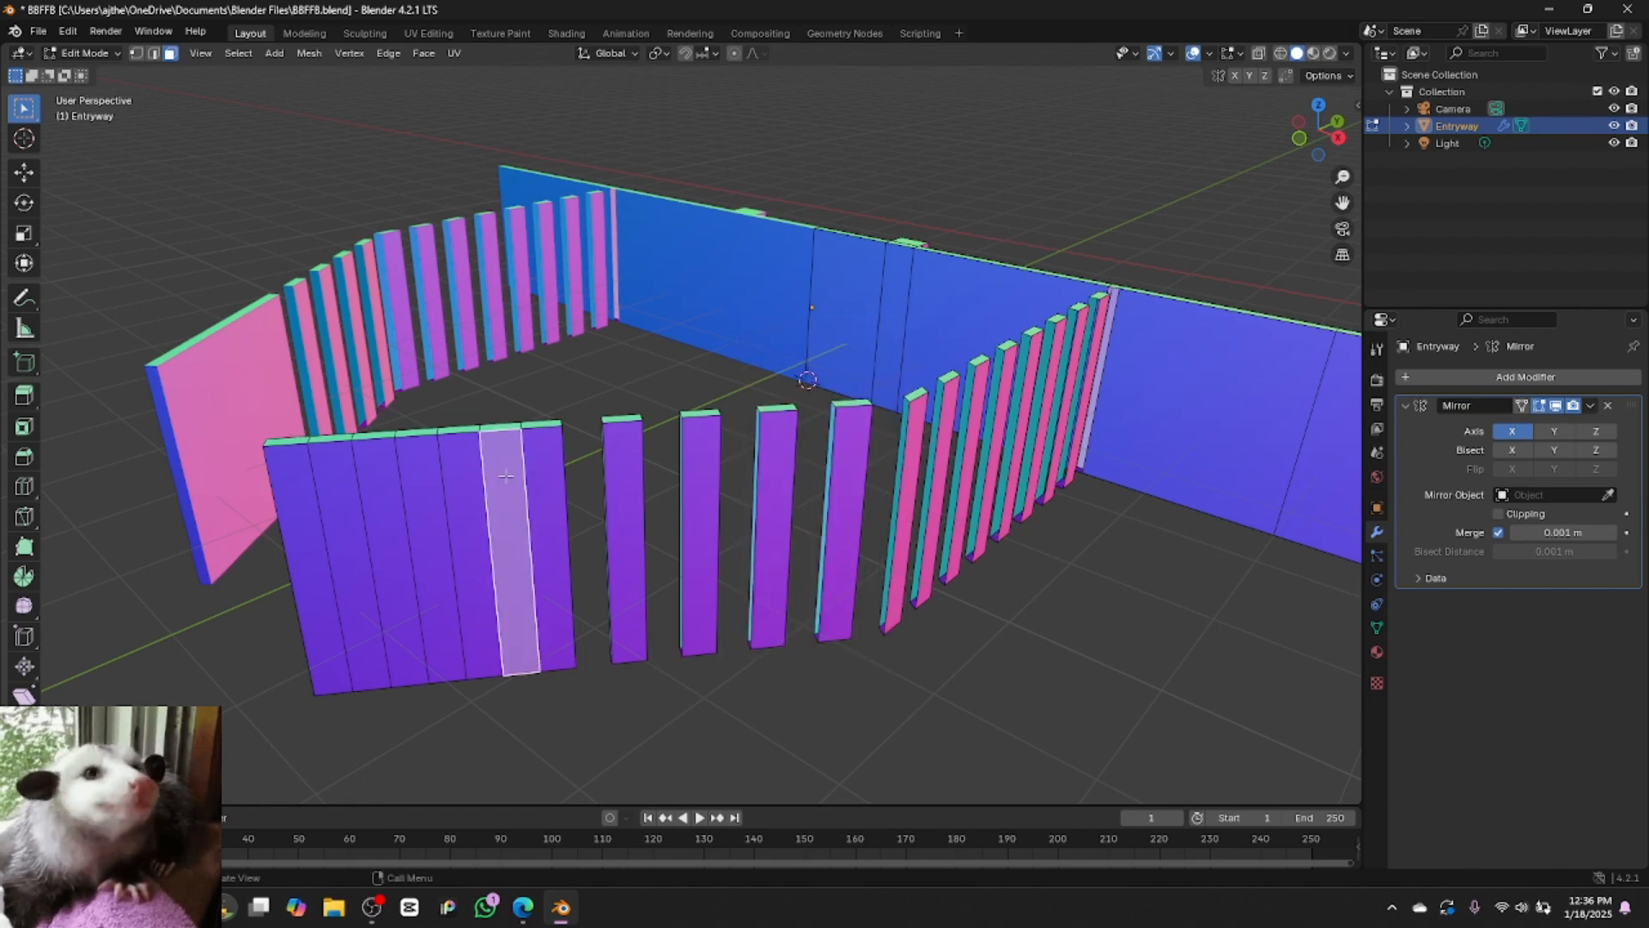
shift+click(421, 503)
shift+click(352, 499)
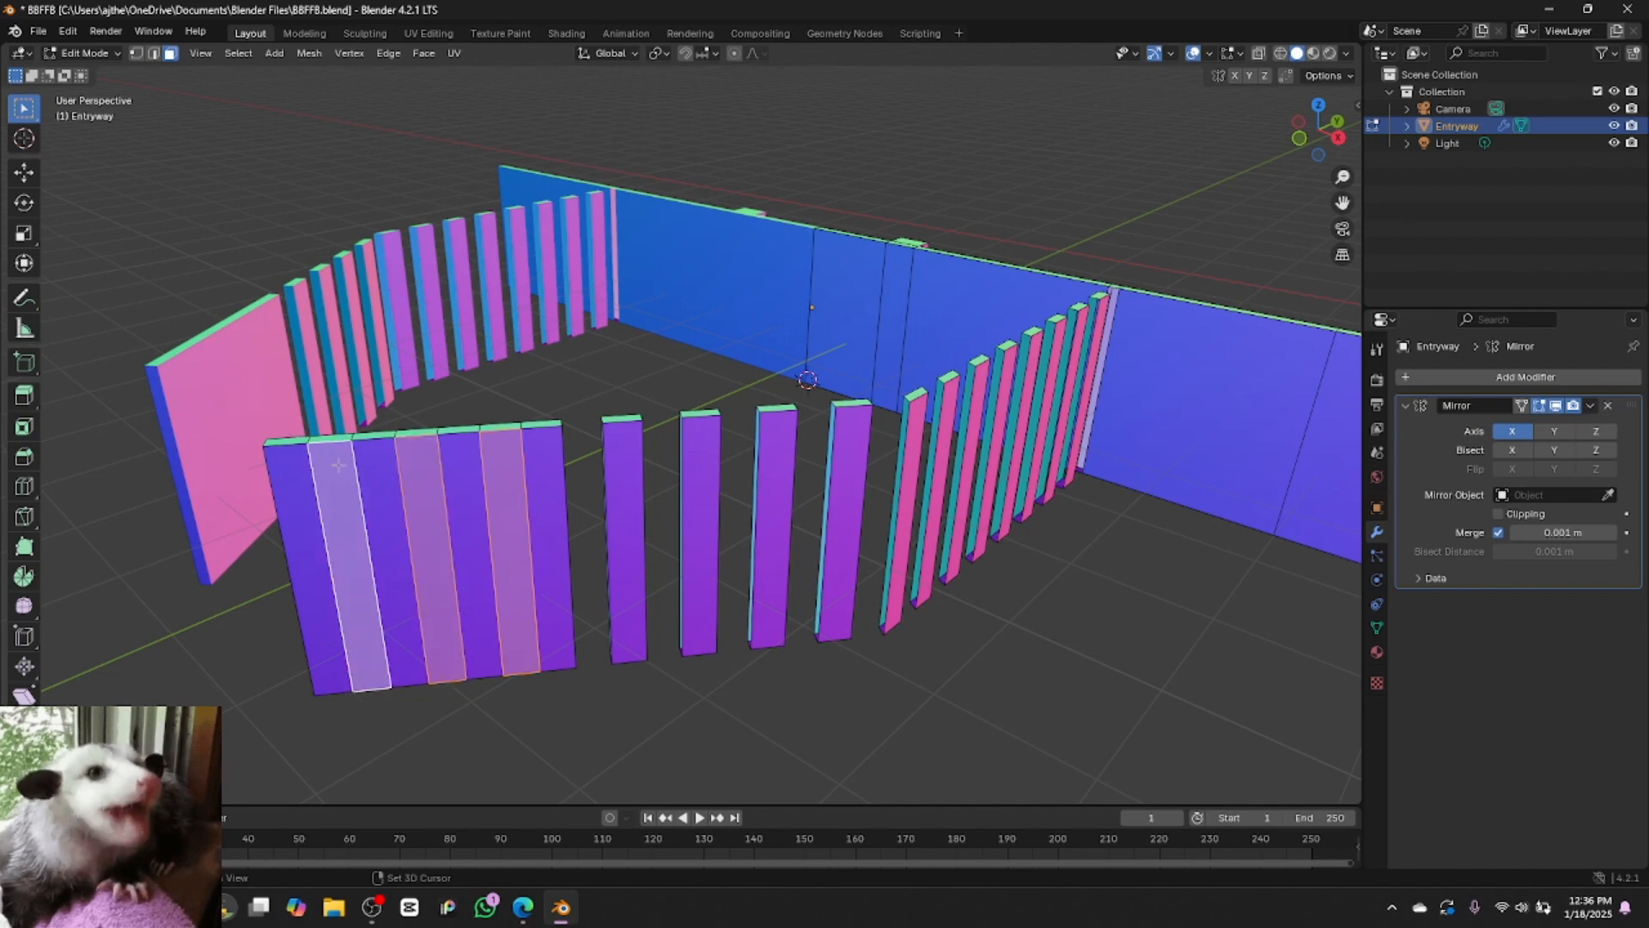
right_click(352, 498)
click(352, 499)
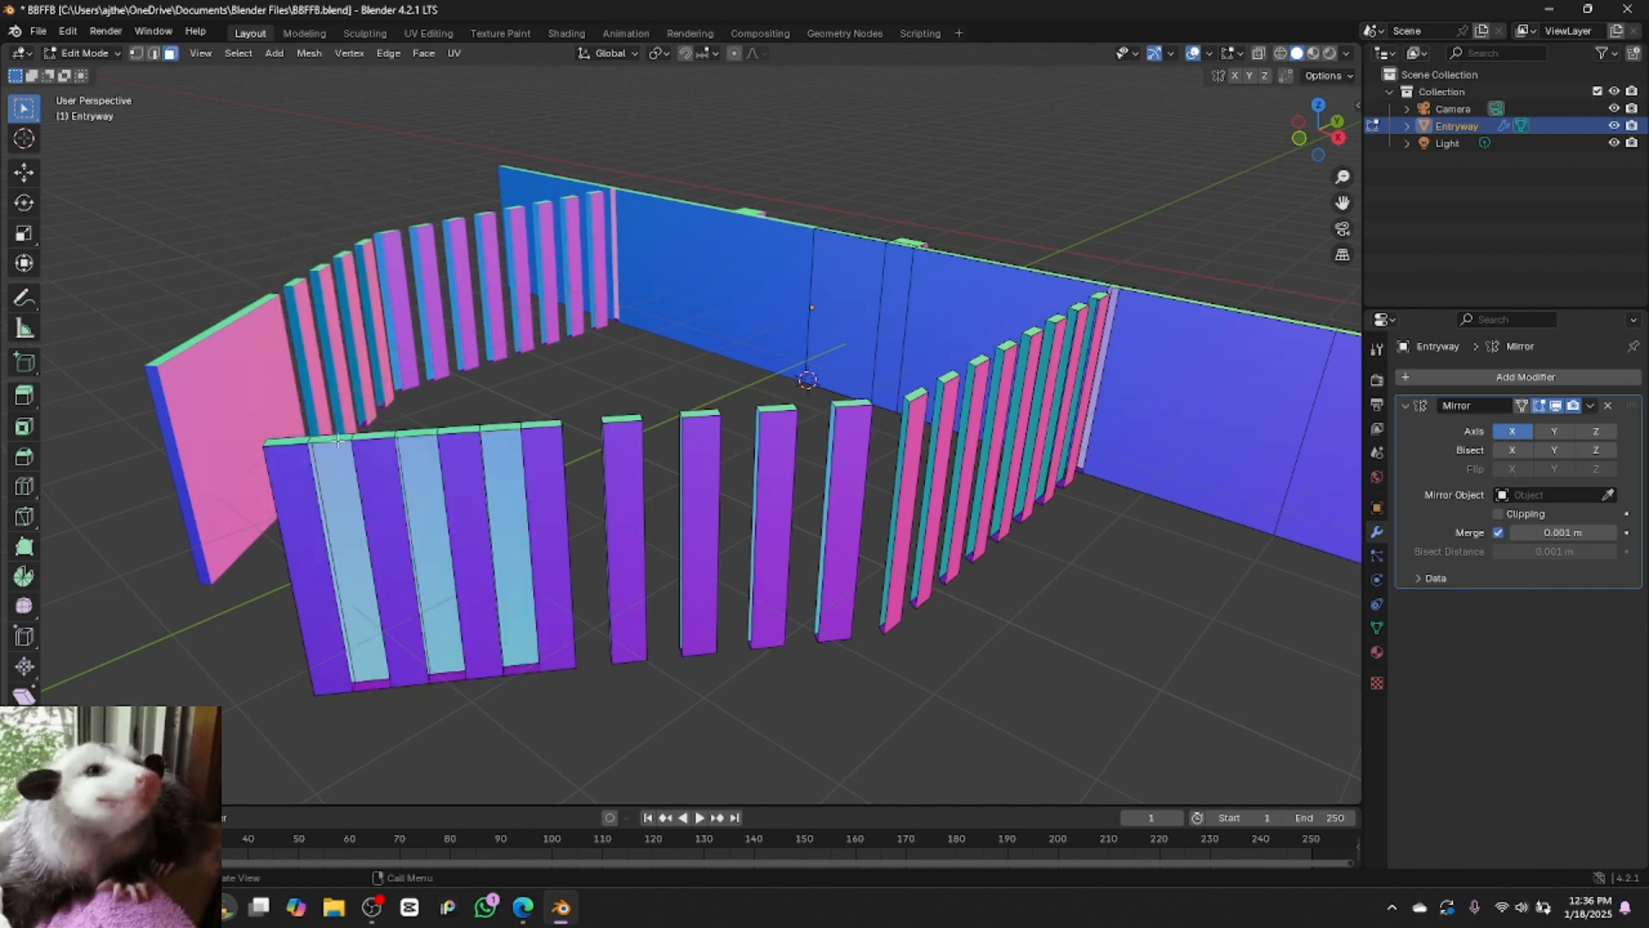
Delete the inner, top and bottom faces of the two opened sections nearest the free end of the angled wall
shift+click(355, 529)
shift+click(372, 684)
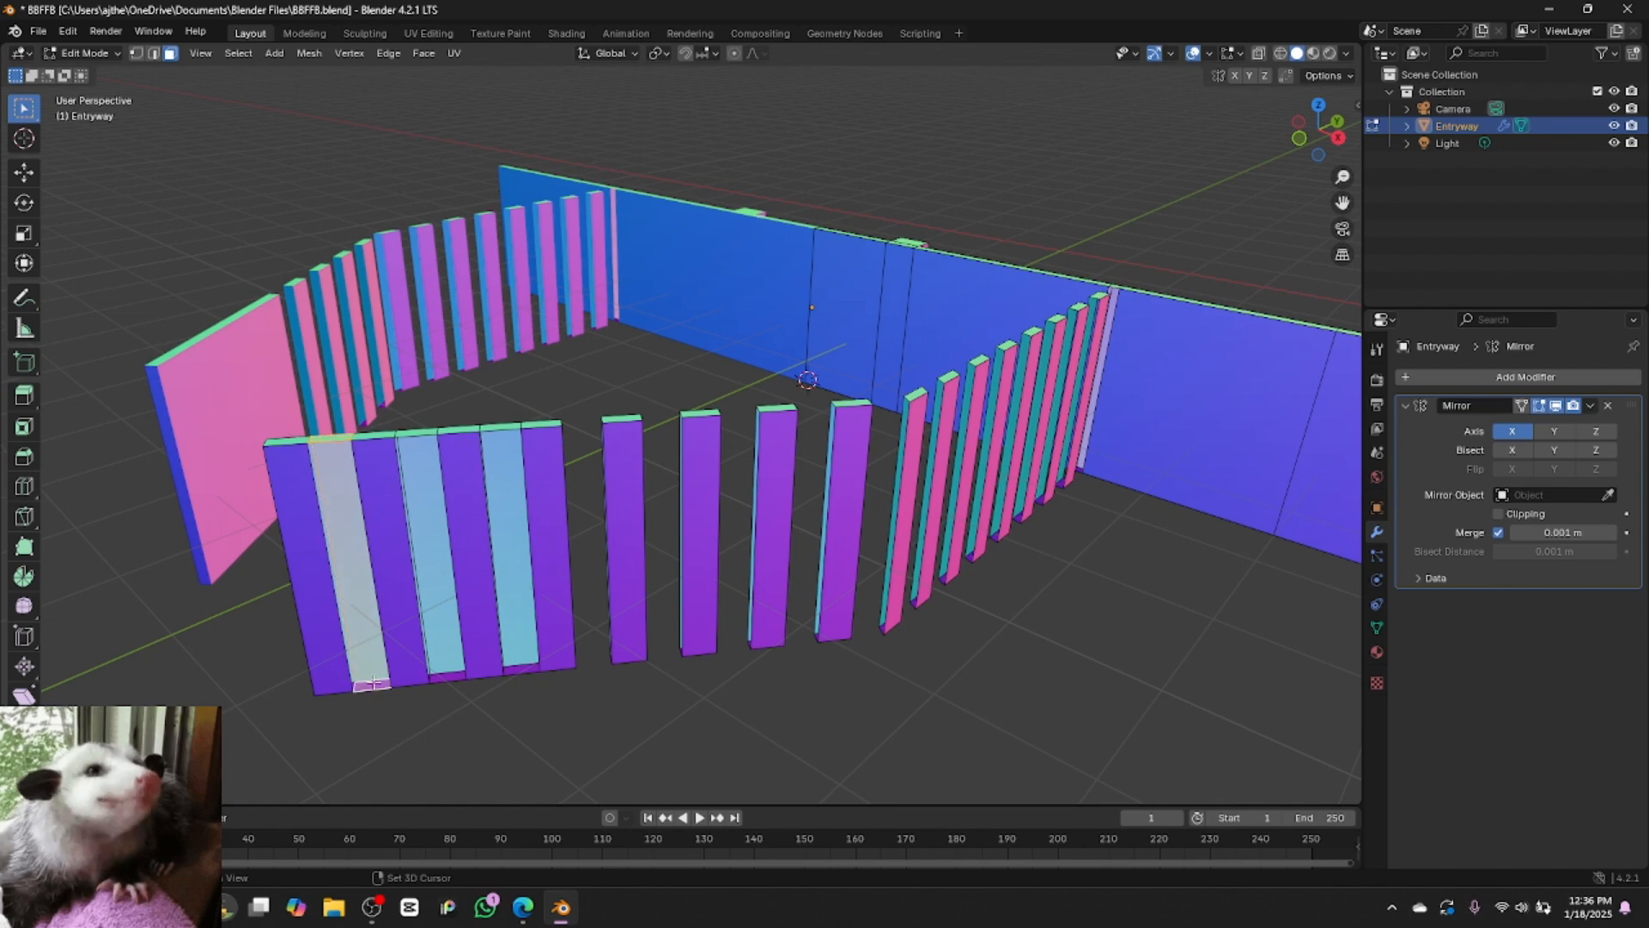
shift+click(438, 678)
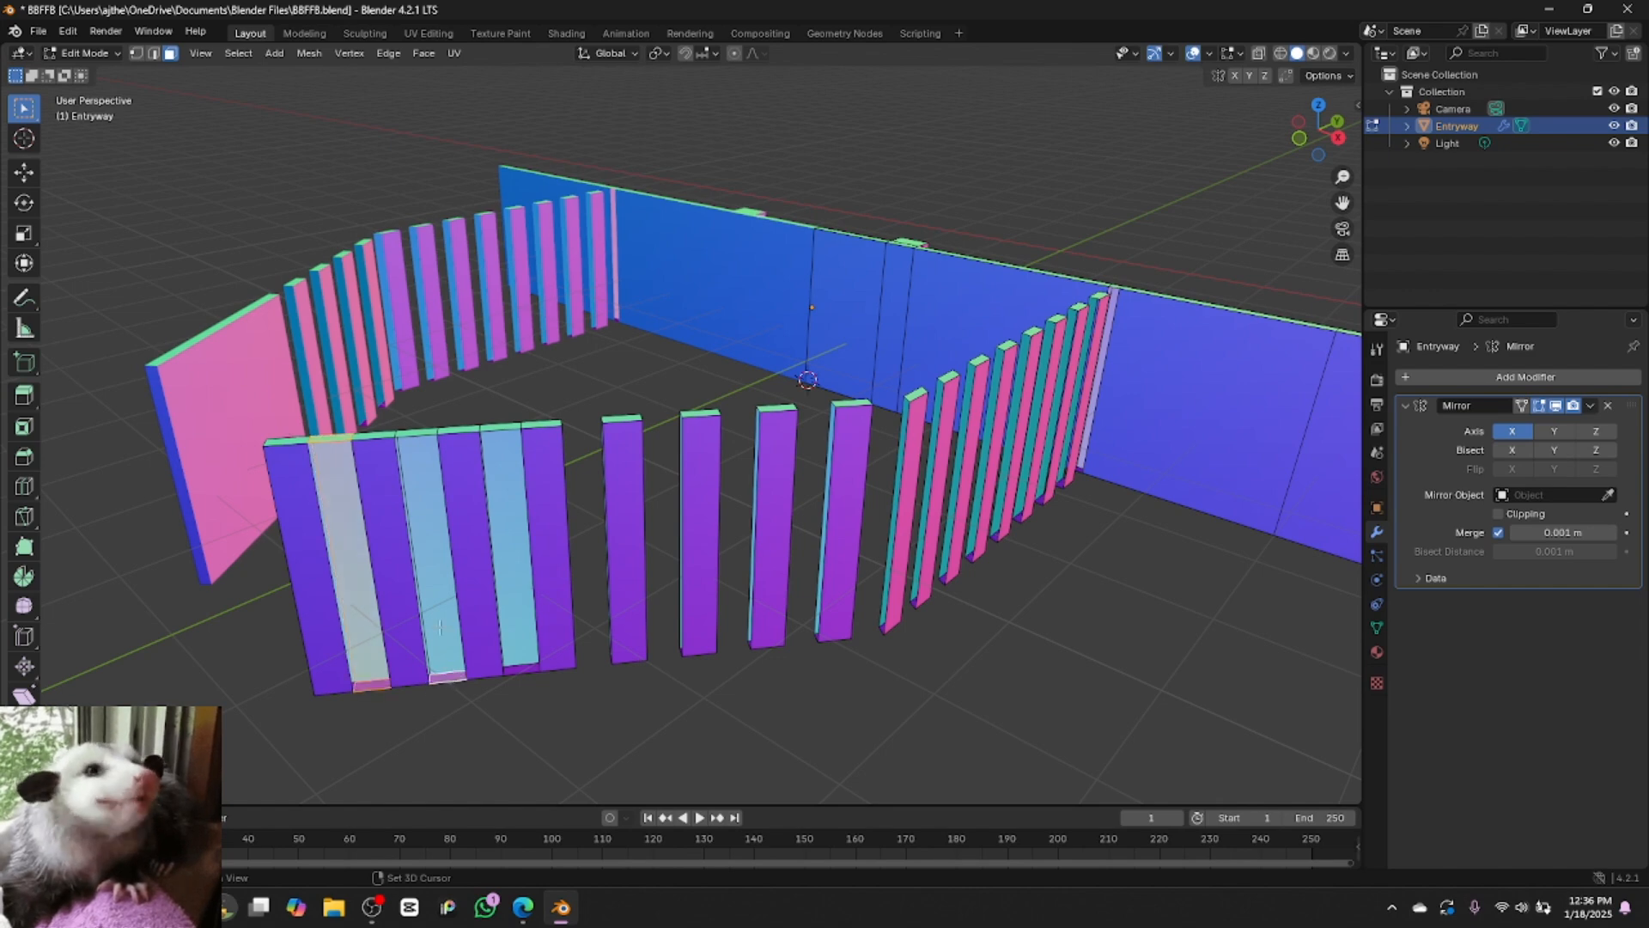
shift+click(413, 471)
key(ctrl+f)
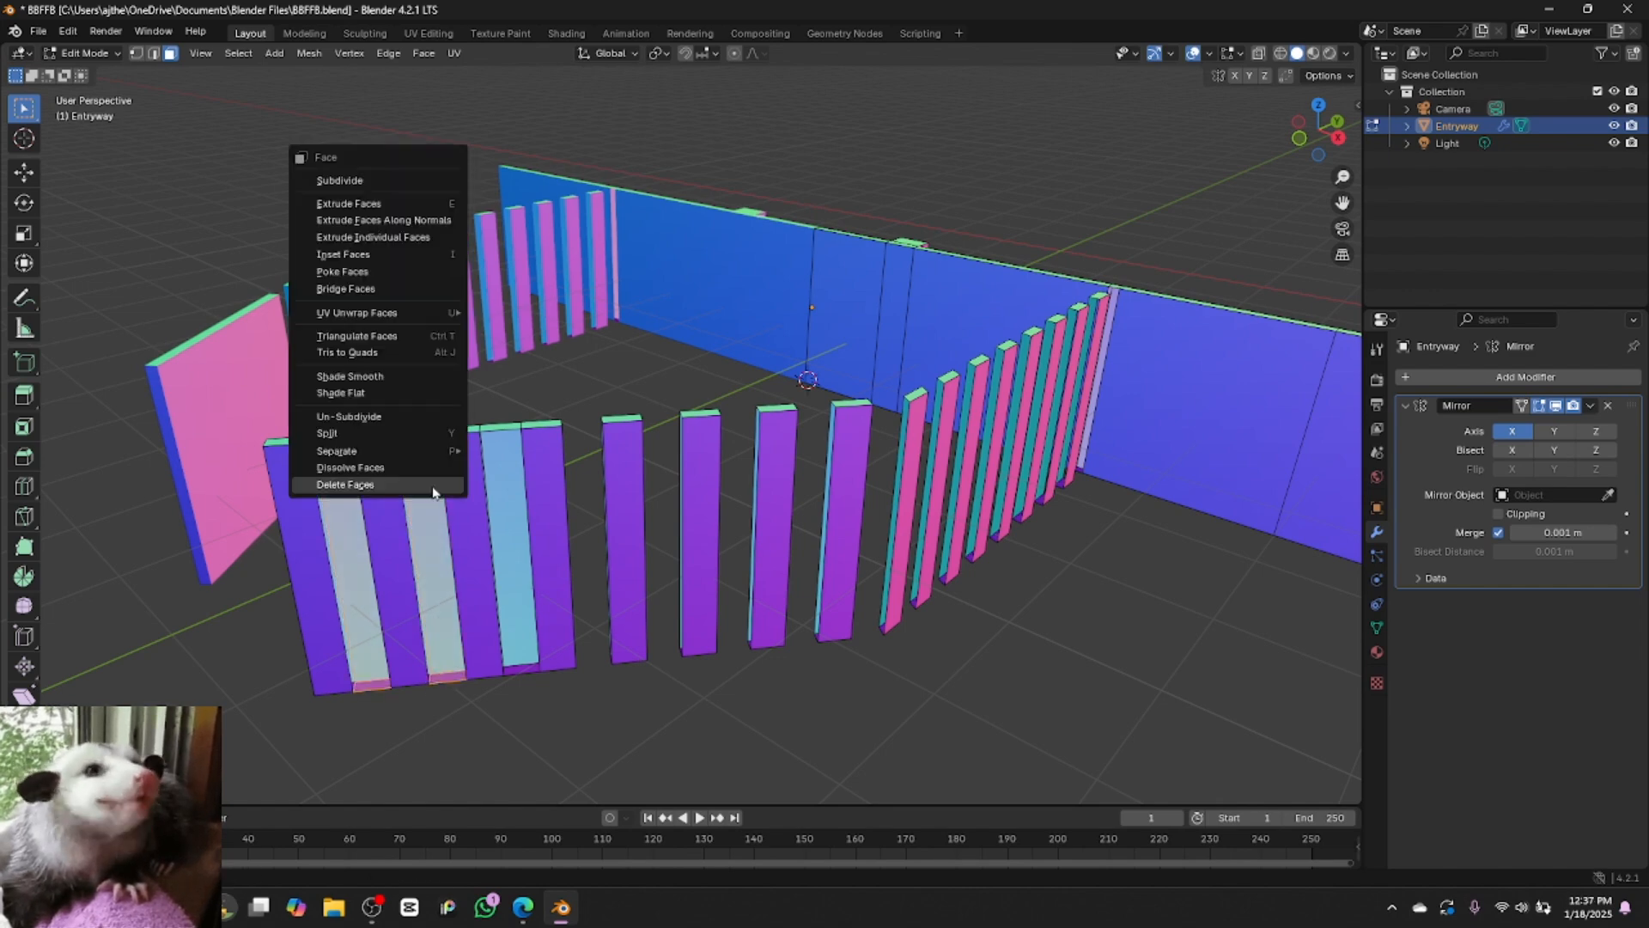
click(432, 488)
Delete the leftover top, inner and bottom faces of the last opened section on the angled wall
shift+click(502, 428)
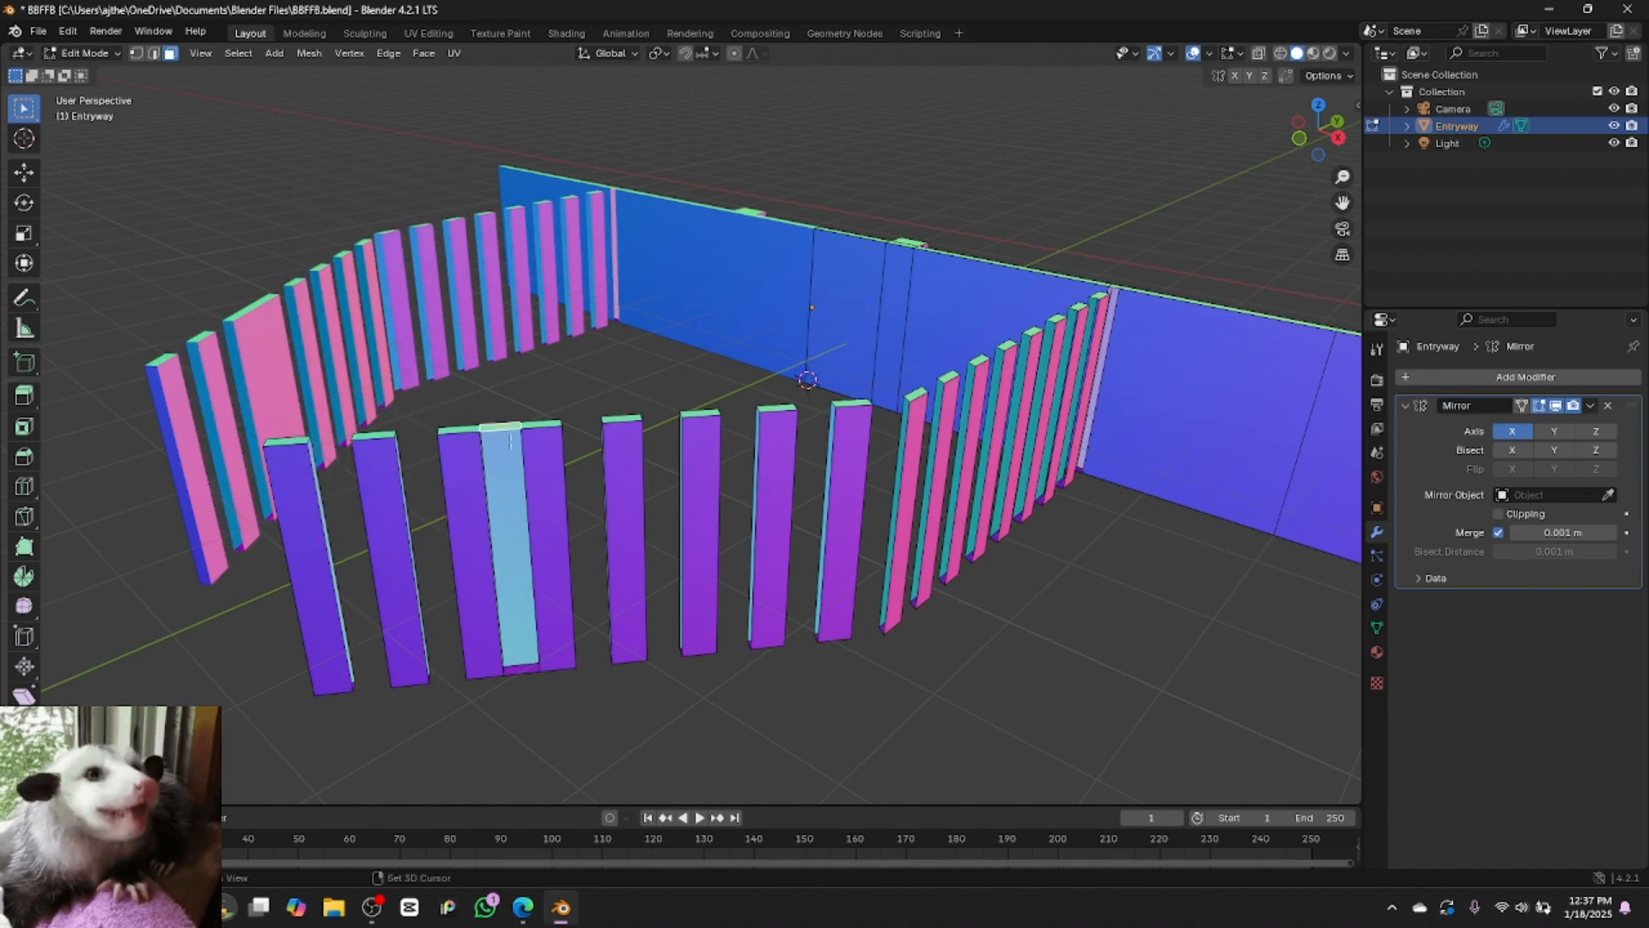
shift+click(514, 528)
right_click(544, 721)
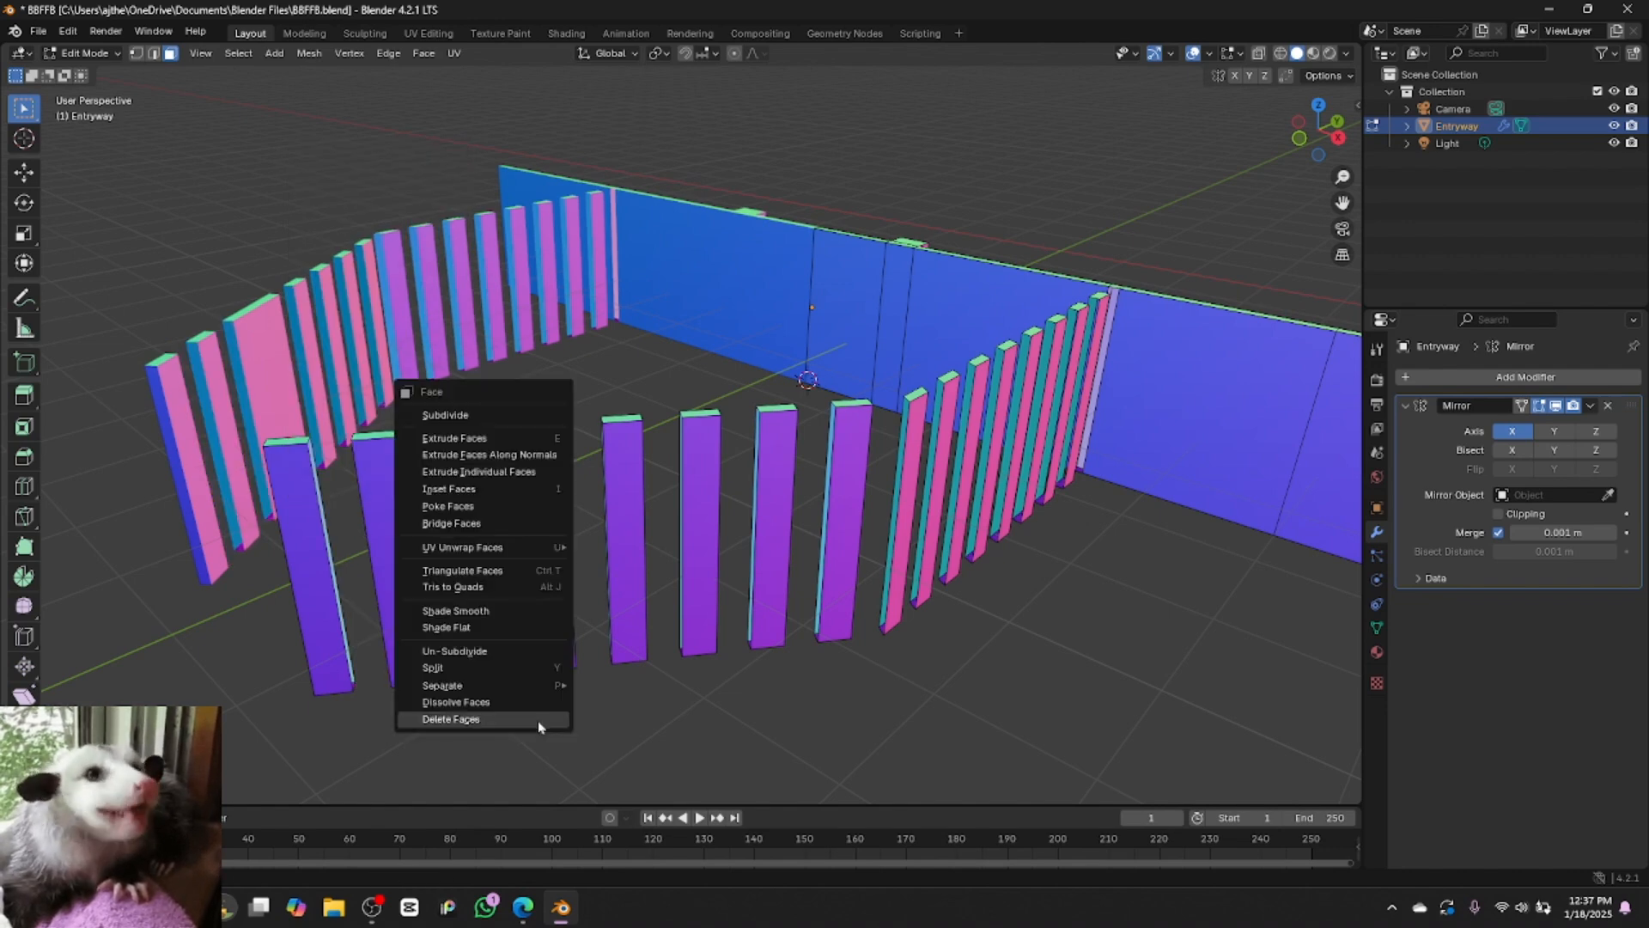
click(537, 719)
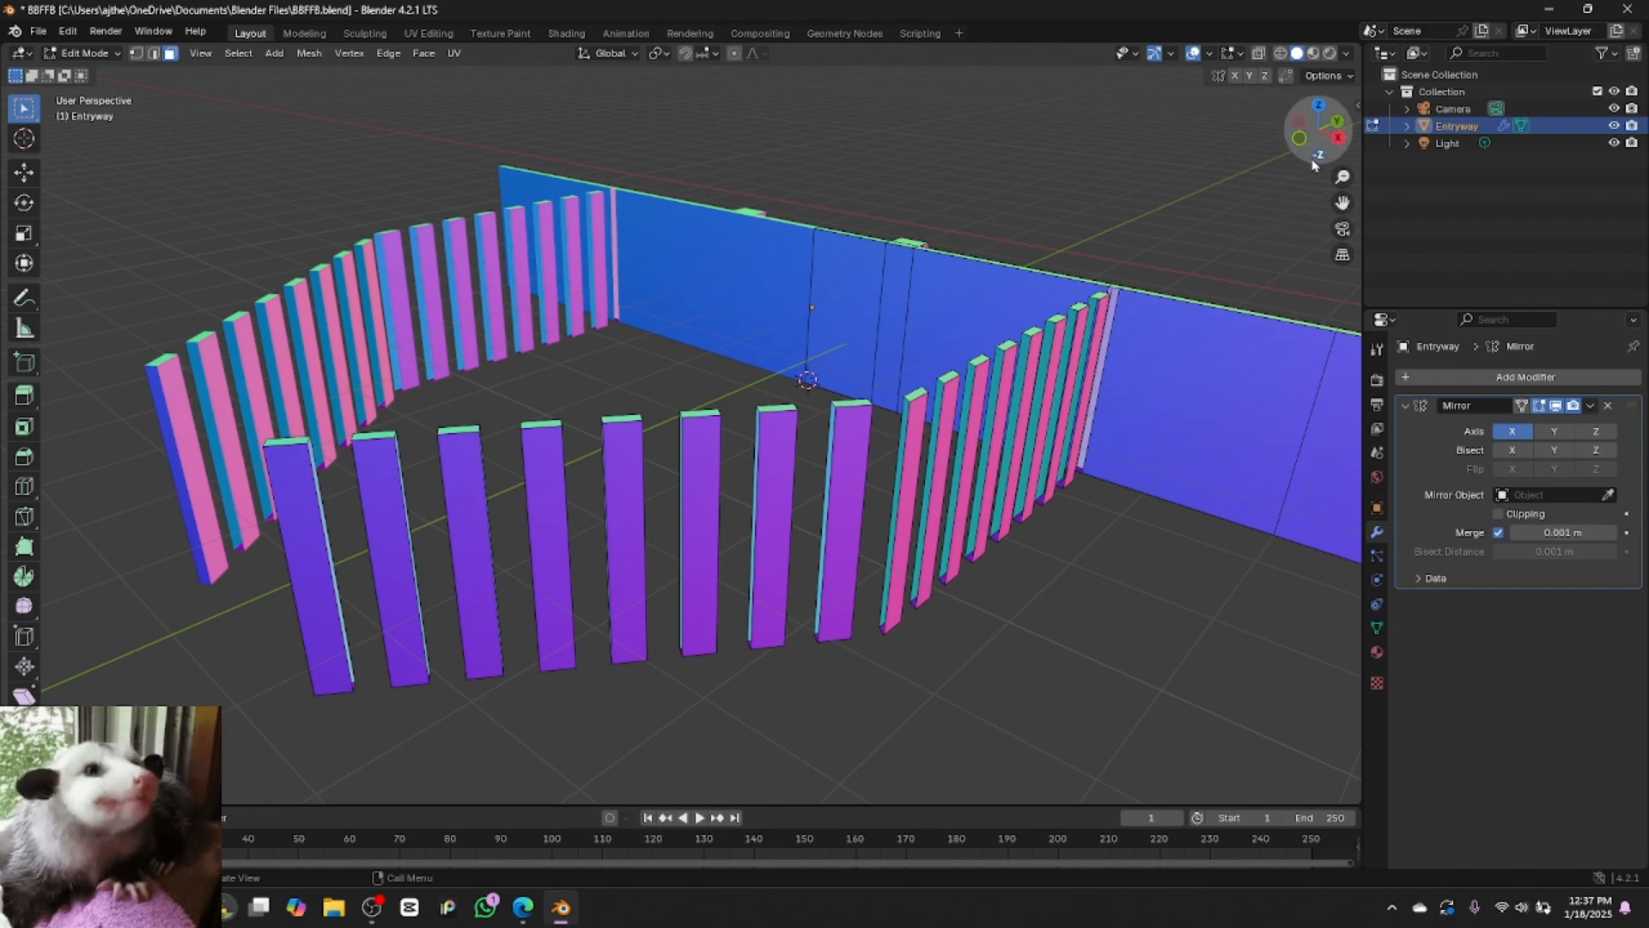
Fill the narrow opening in the long wall beside the side slats with a new face from its four corner vertices
drag(1309, 176, 1190, 244)
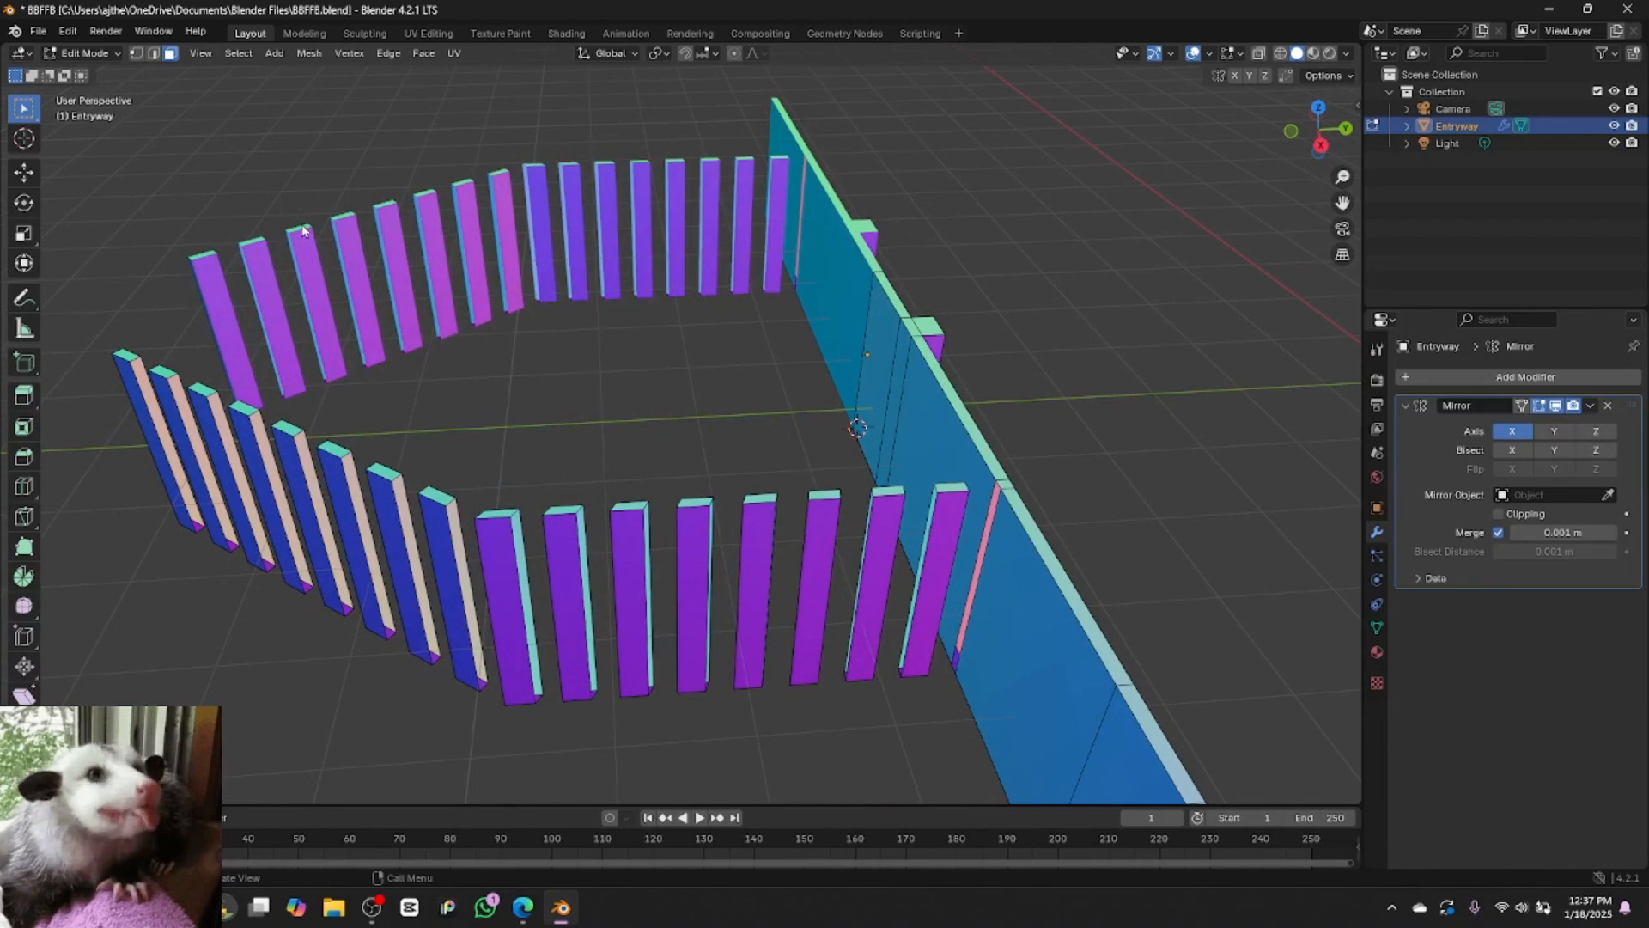
key(1)
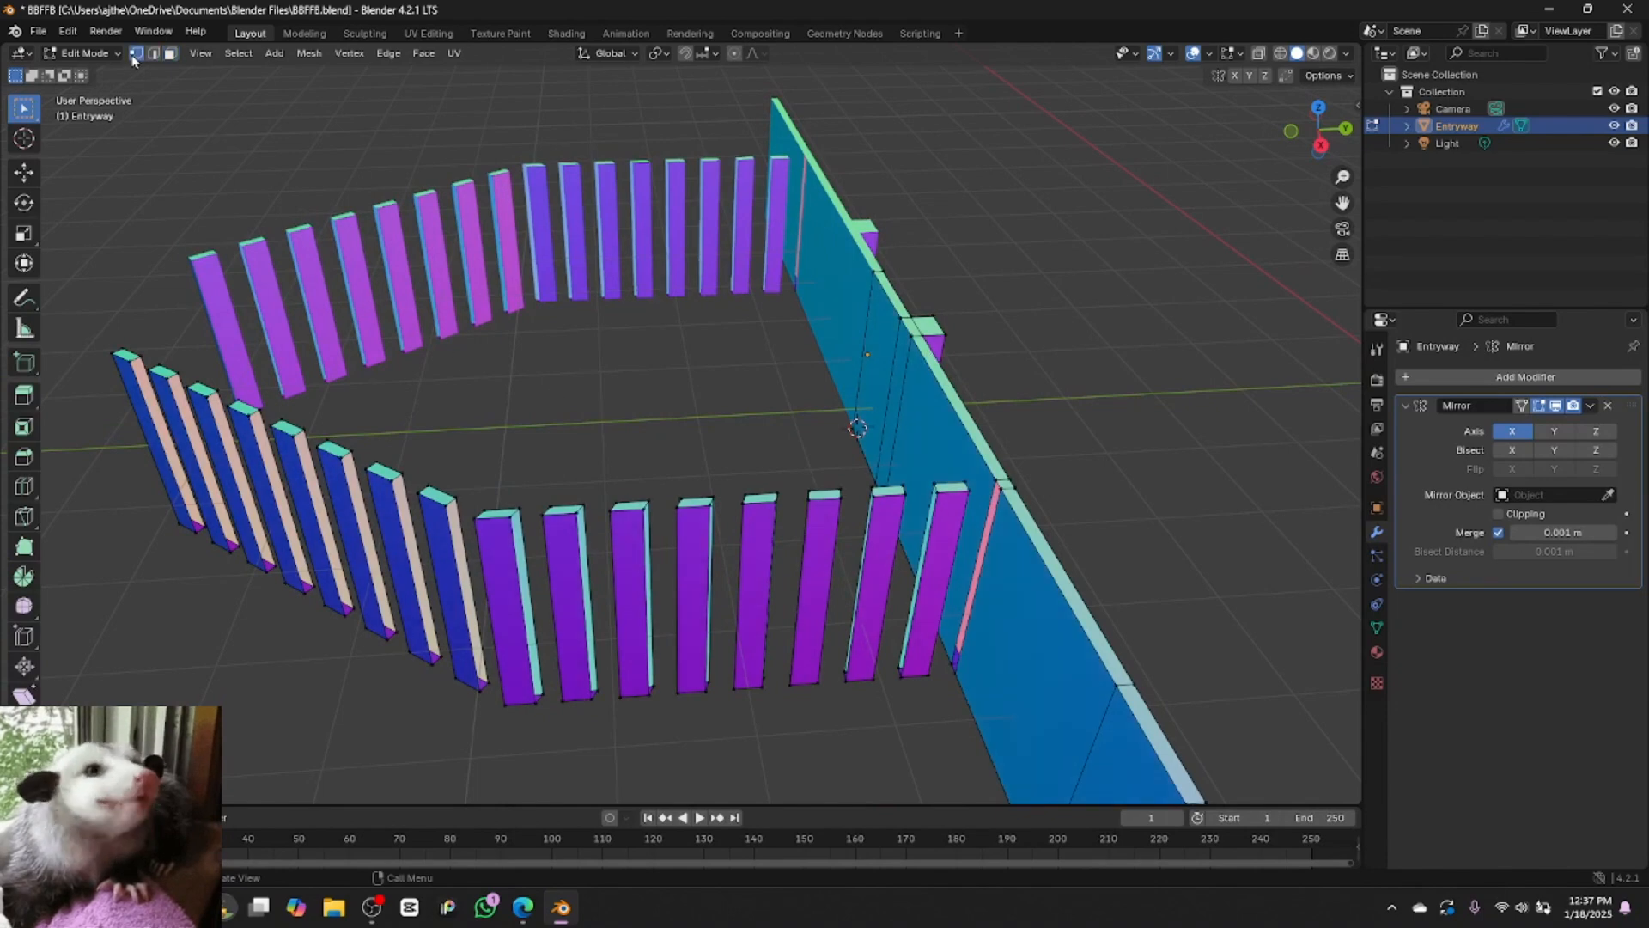
click(953, 667)
shift+click(955, 676)
shift+click(1000, 497)
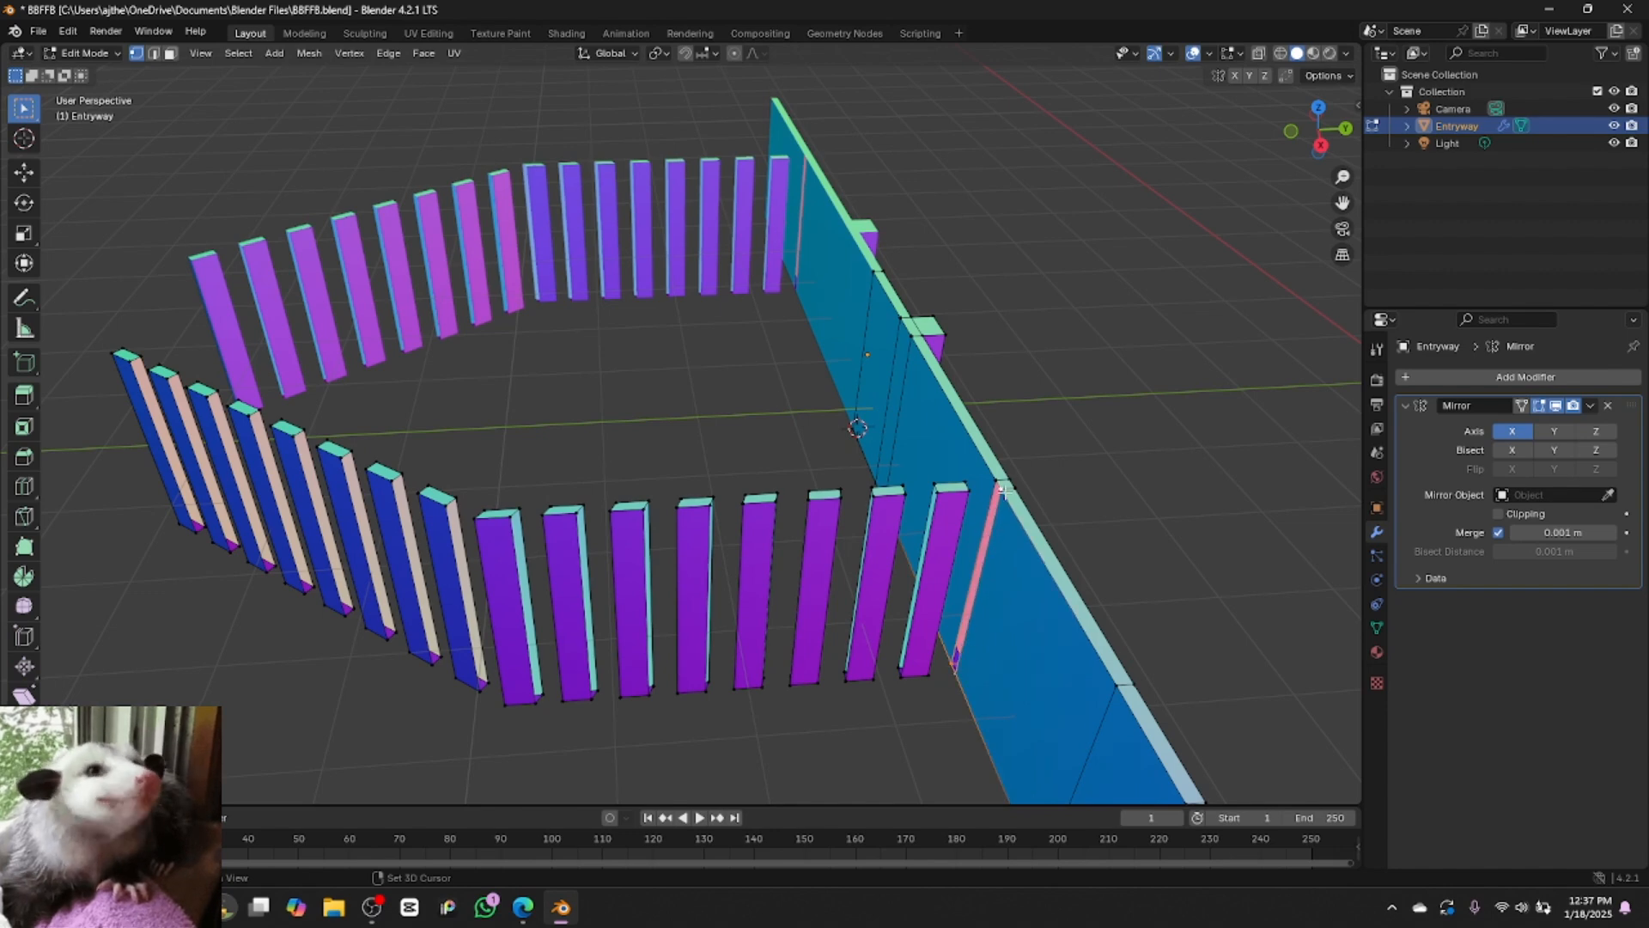
shift+click(1002, 496)
right_click(1000, 526)
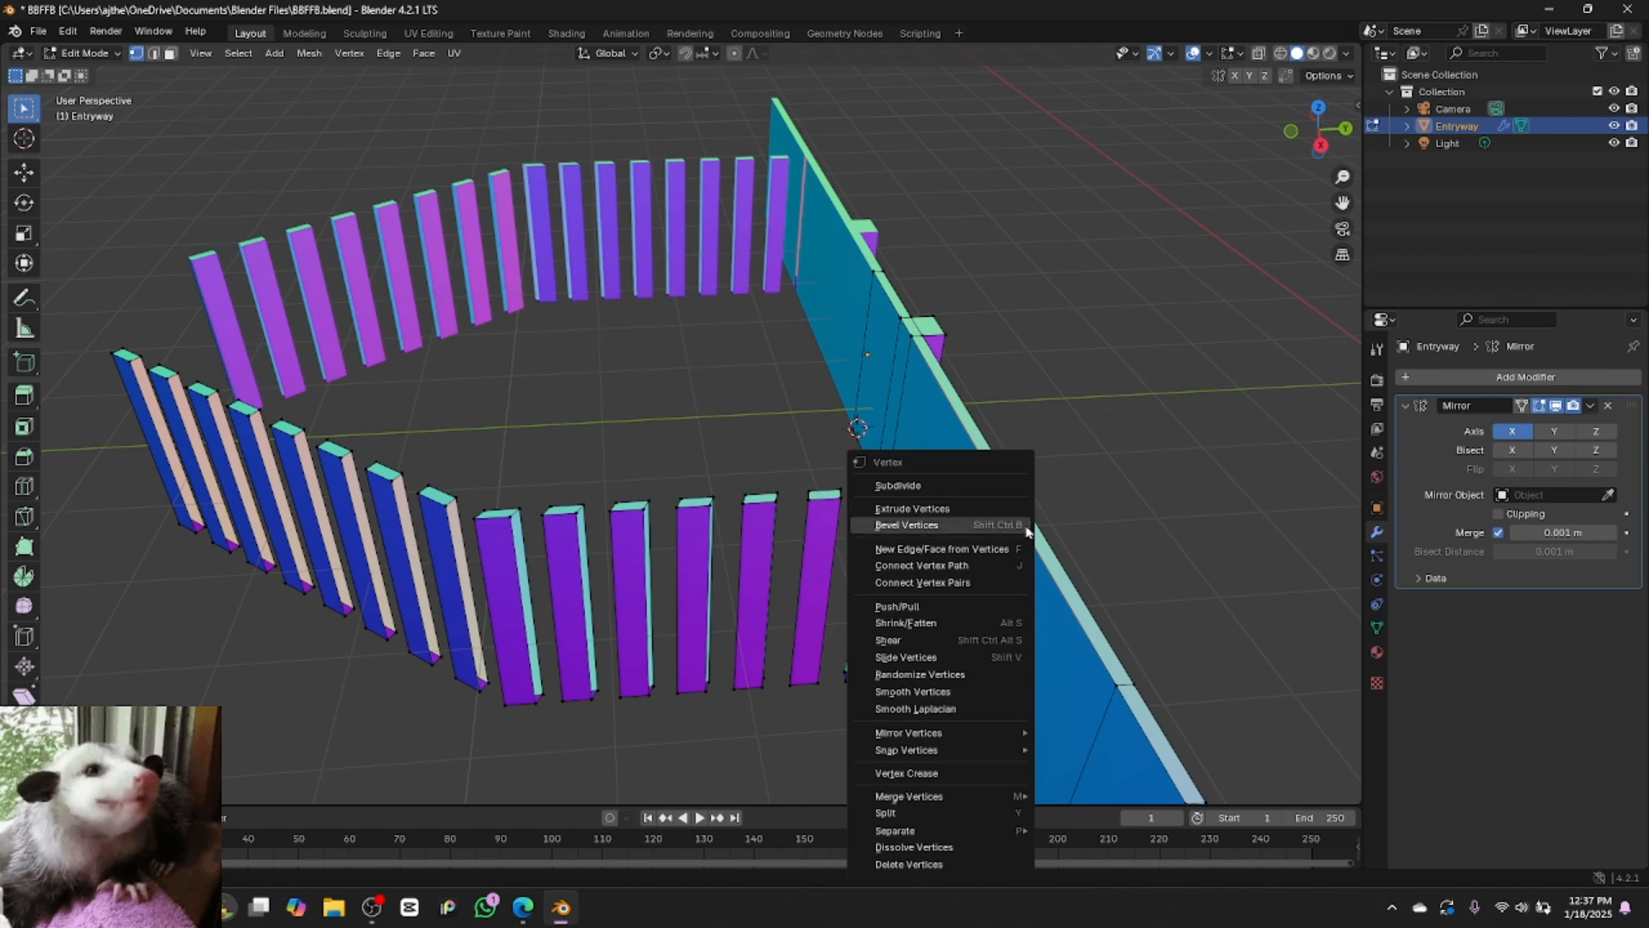
click(1000, 549)
Fill the open side of the slat nearest the long wall with a new face from its corner vertices
click(934, 488)
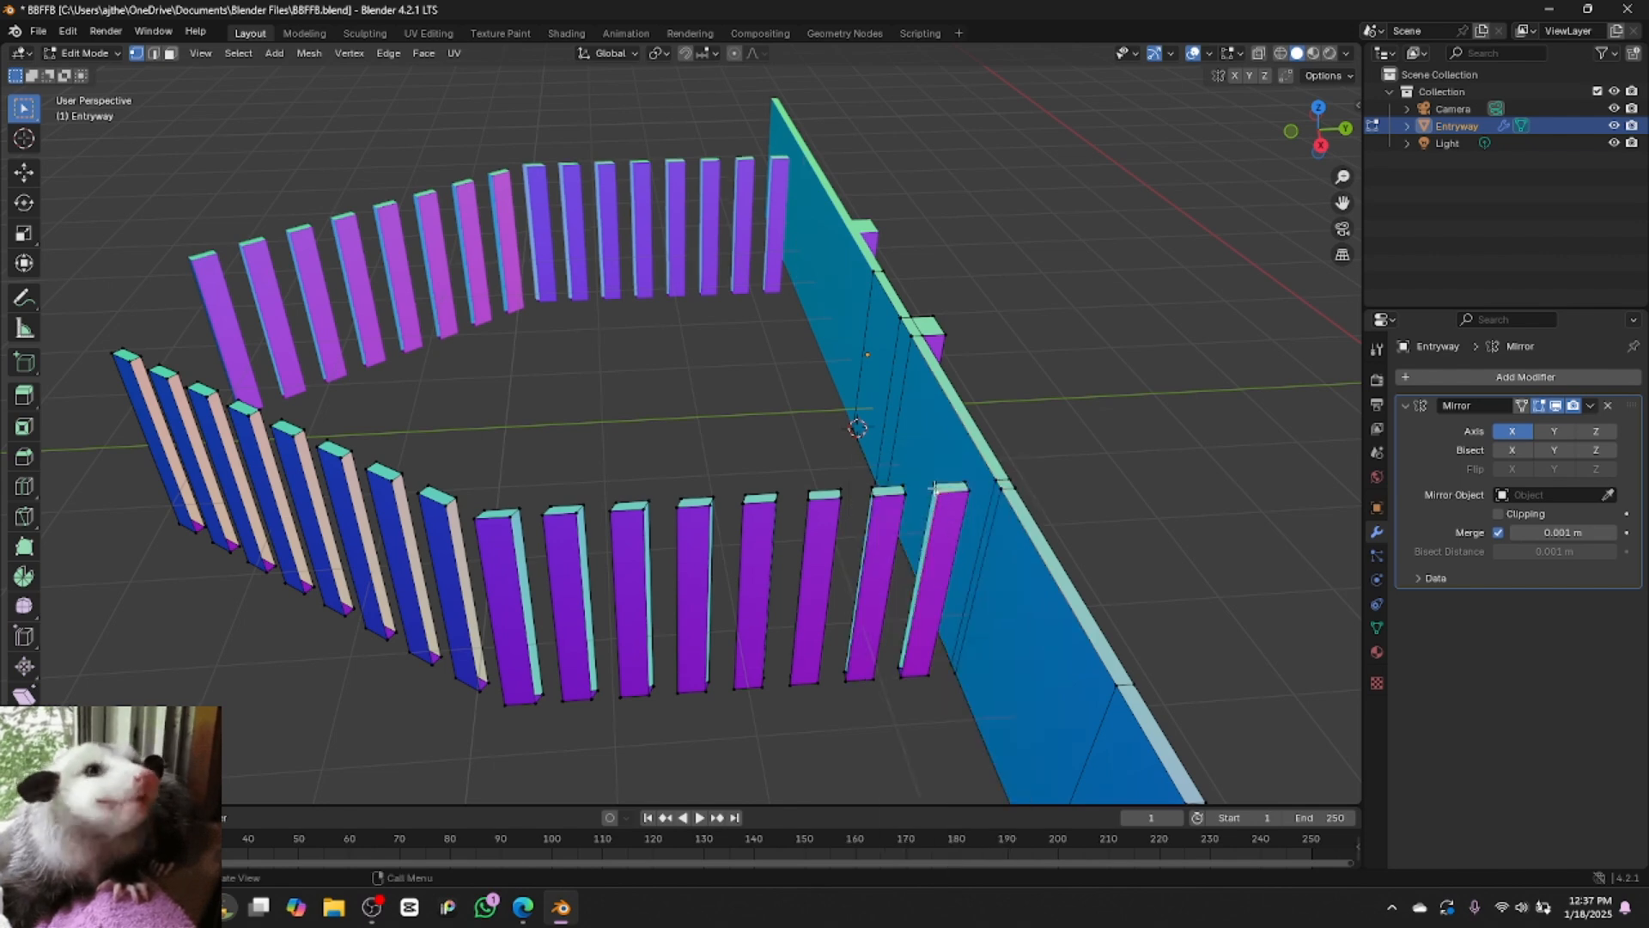
click(1324, 163)
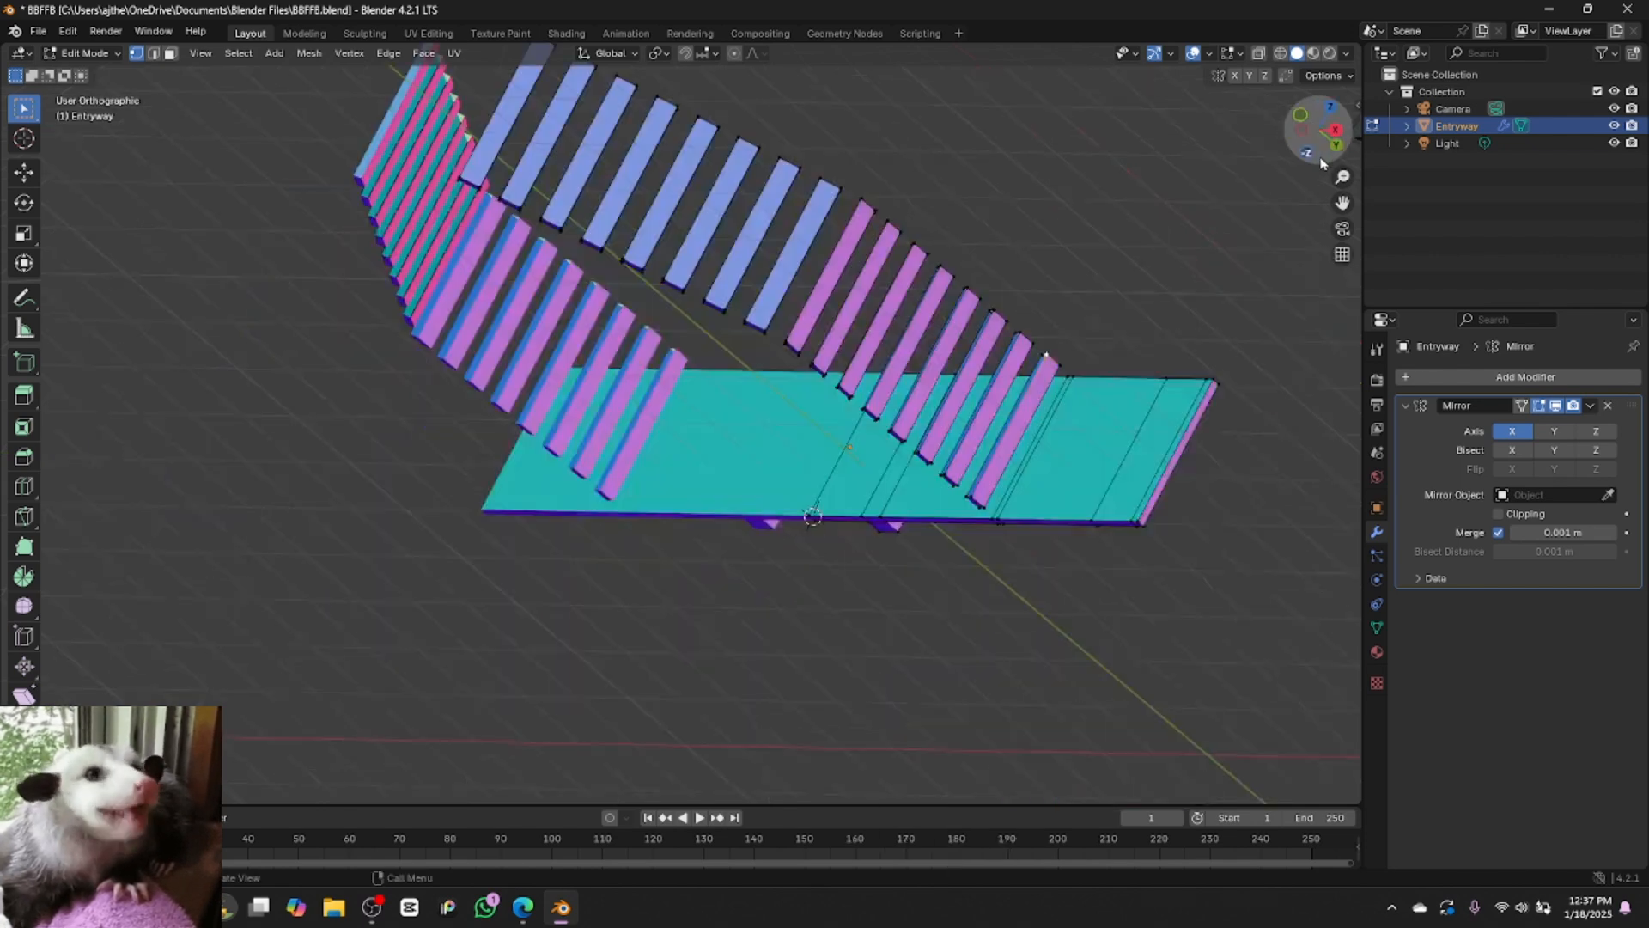
drag(1318, 147, 1273, 175)
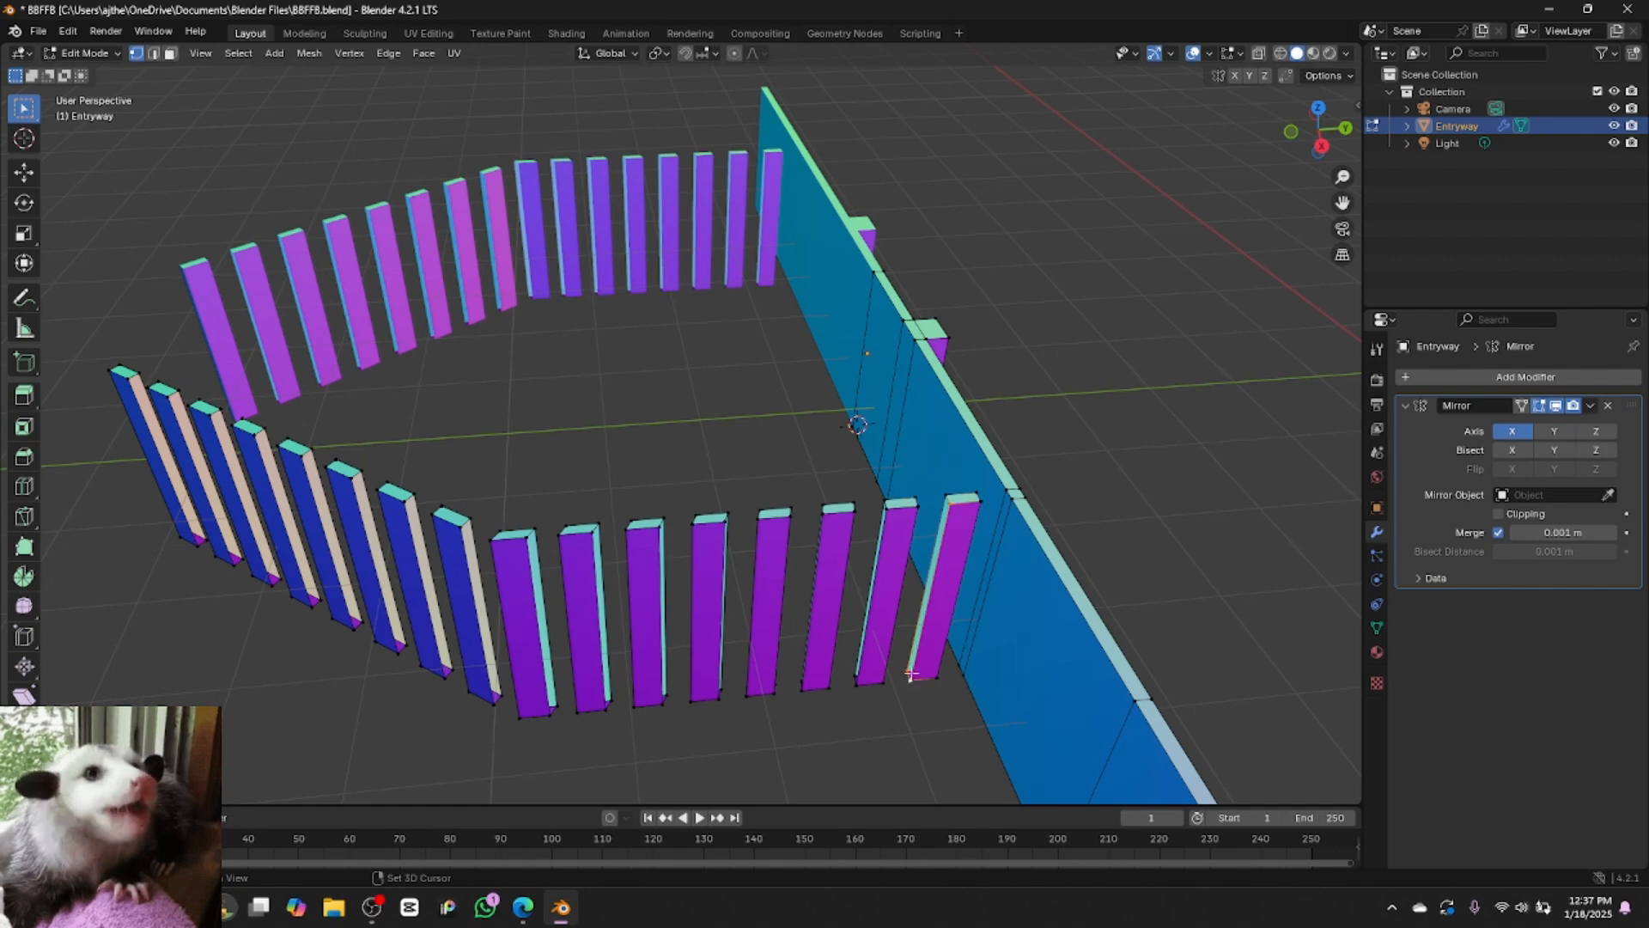
shift+click(945, 496)
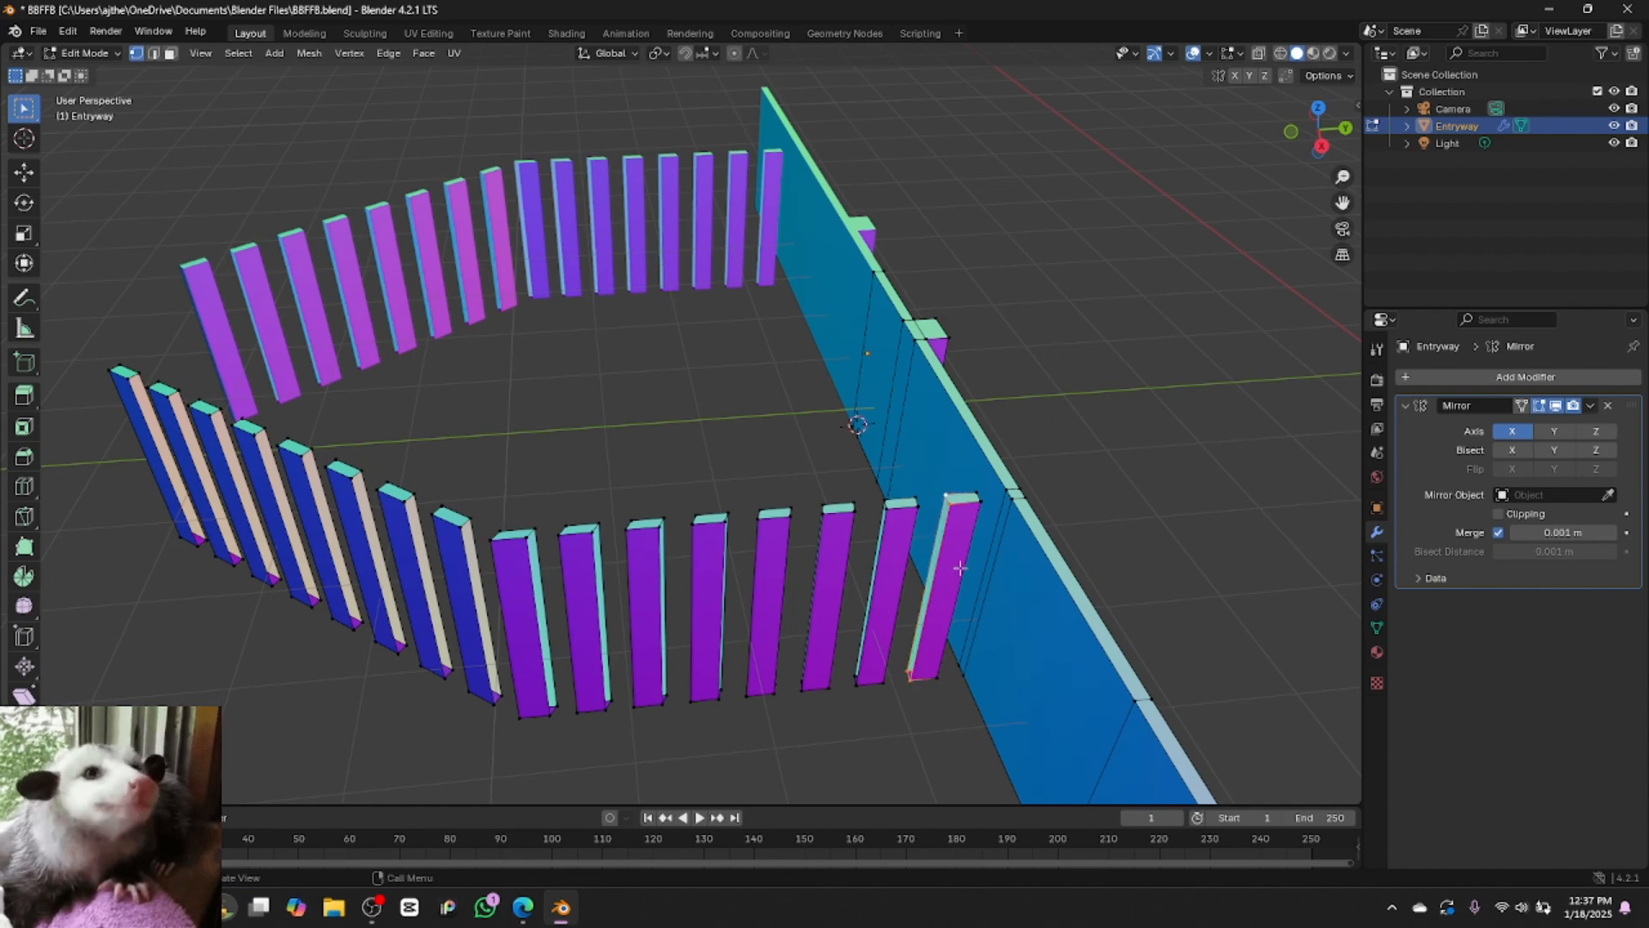
Fill the open side of the second slat from the long wall with a new face
click(889, 532)
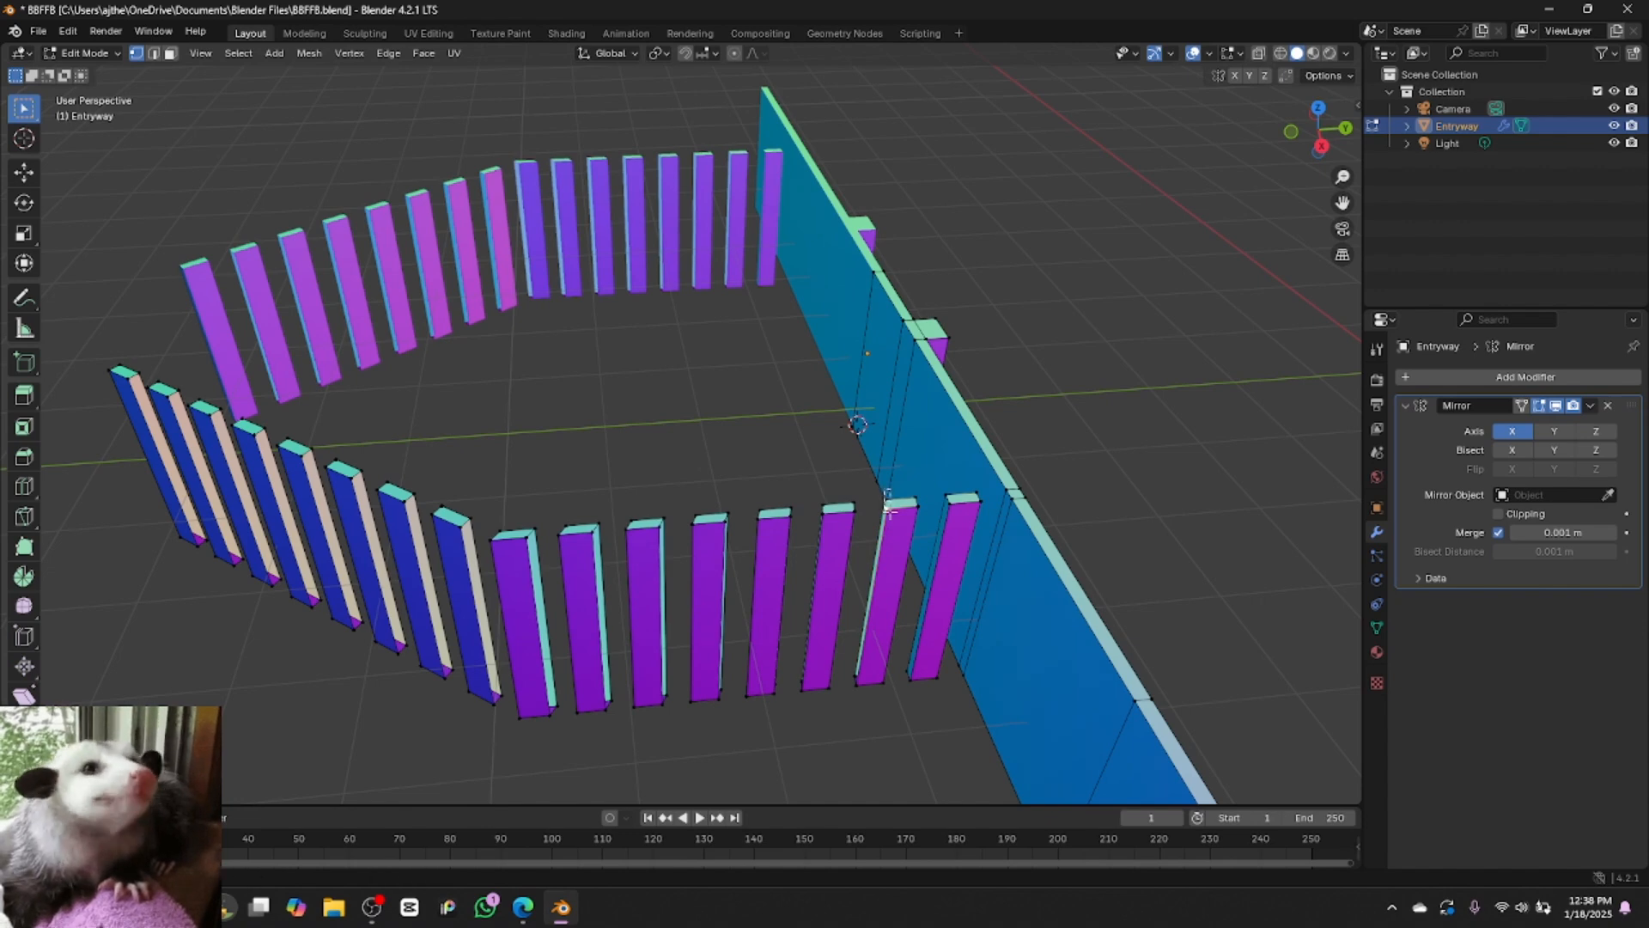
shift+click(881, 608)
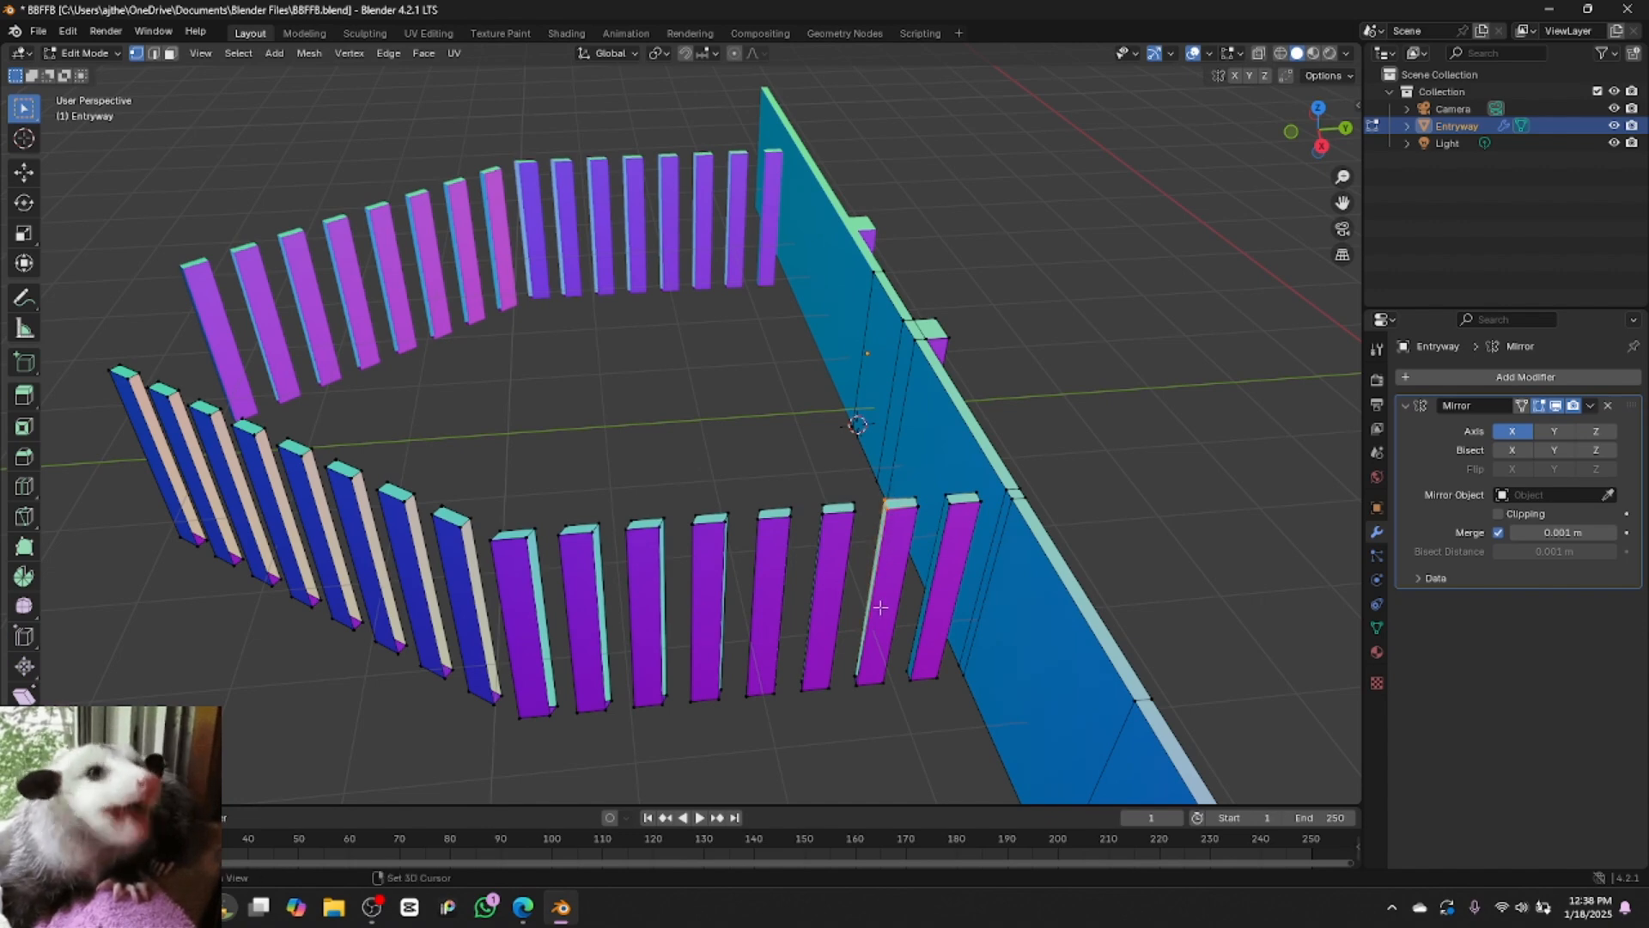
shift+click(856, 683)
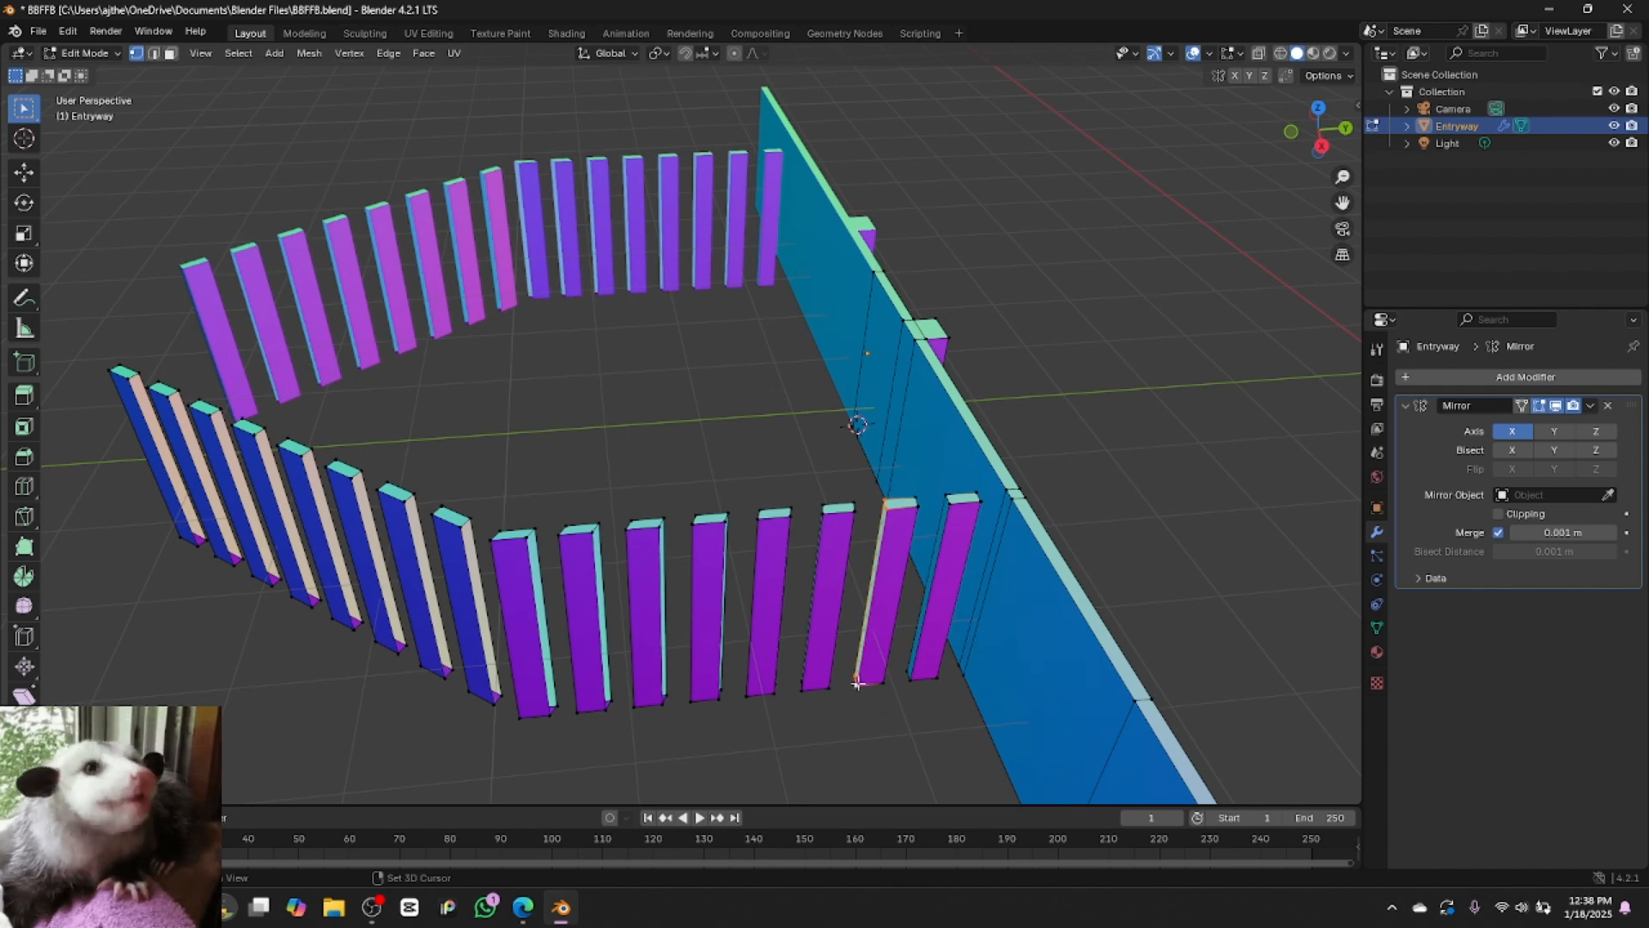
shift+click(867, 717)
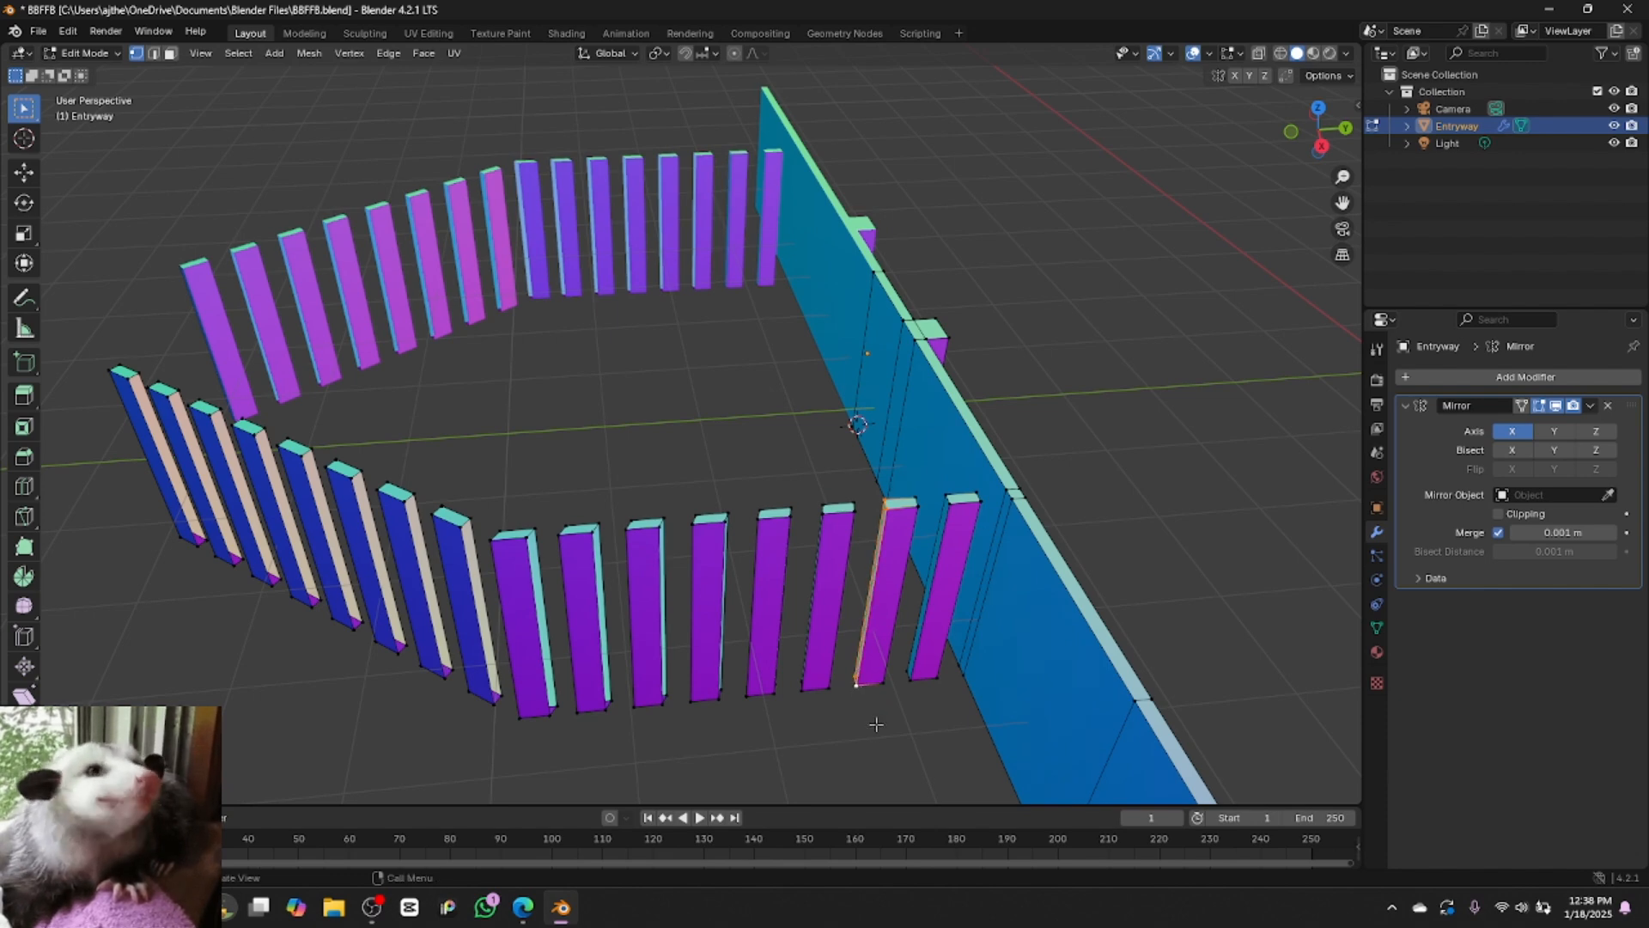
click(820, 505)
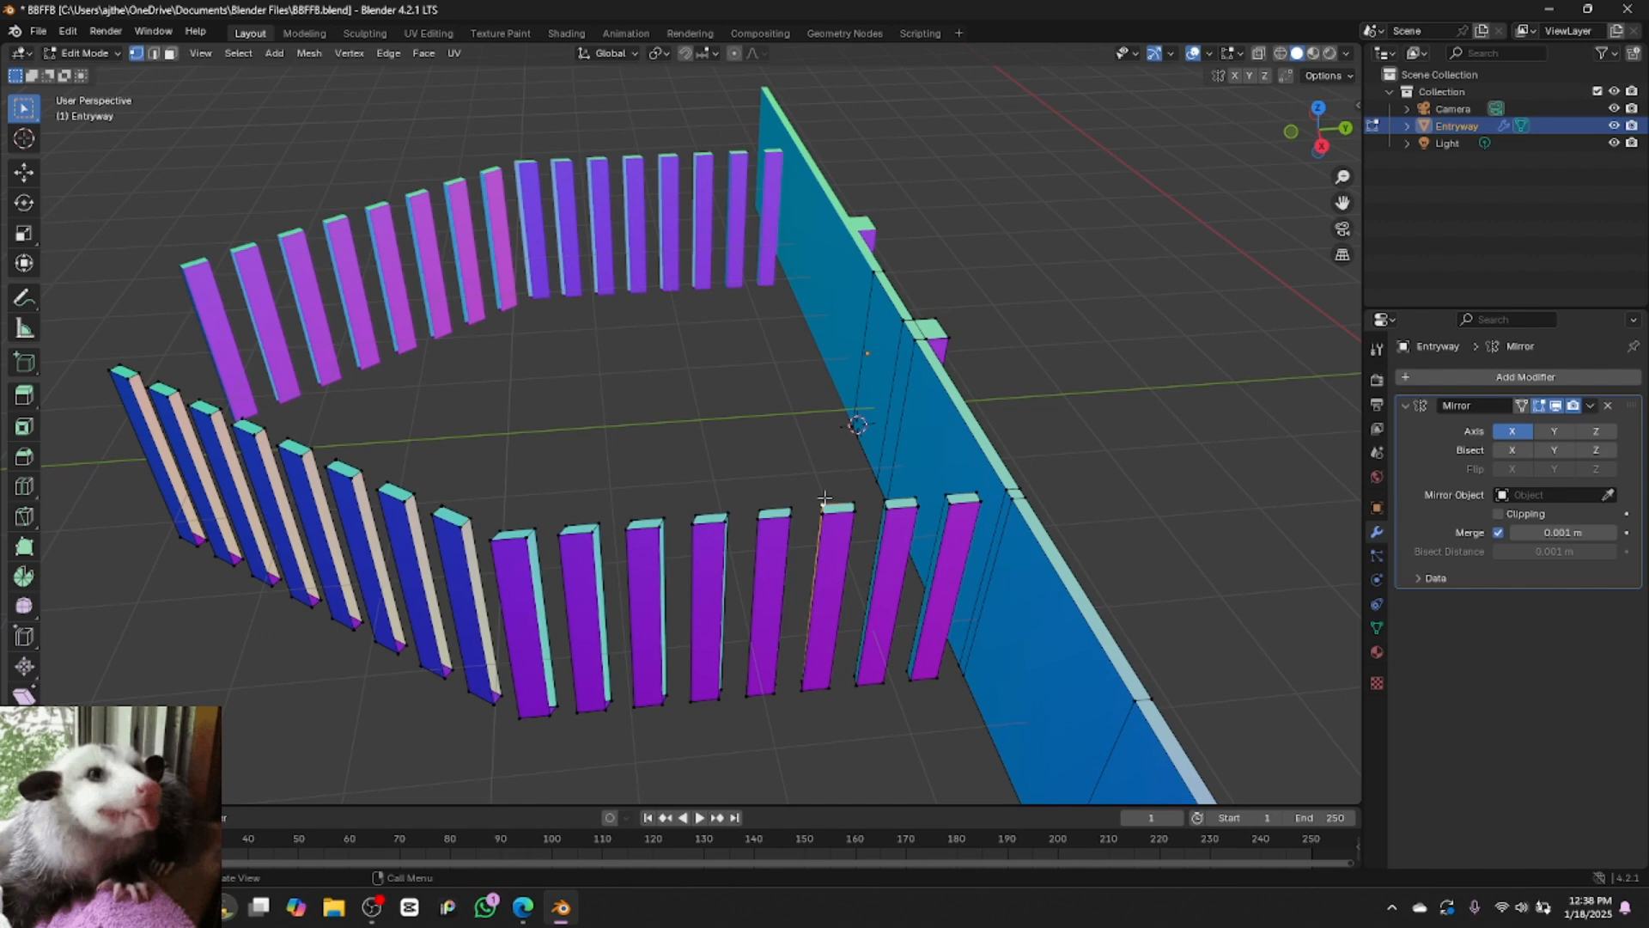
click(1258, 53)
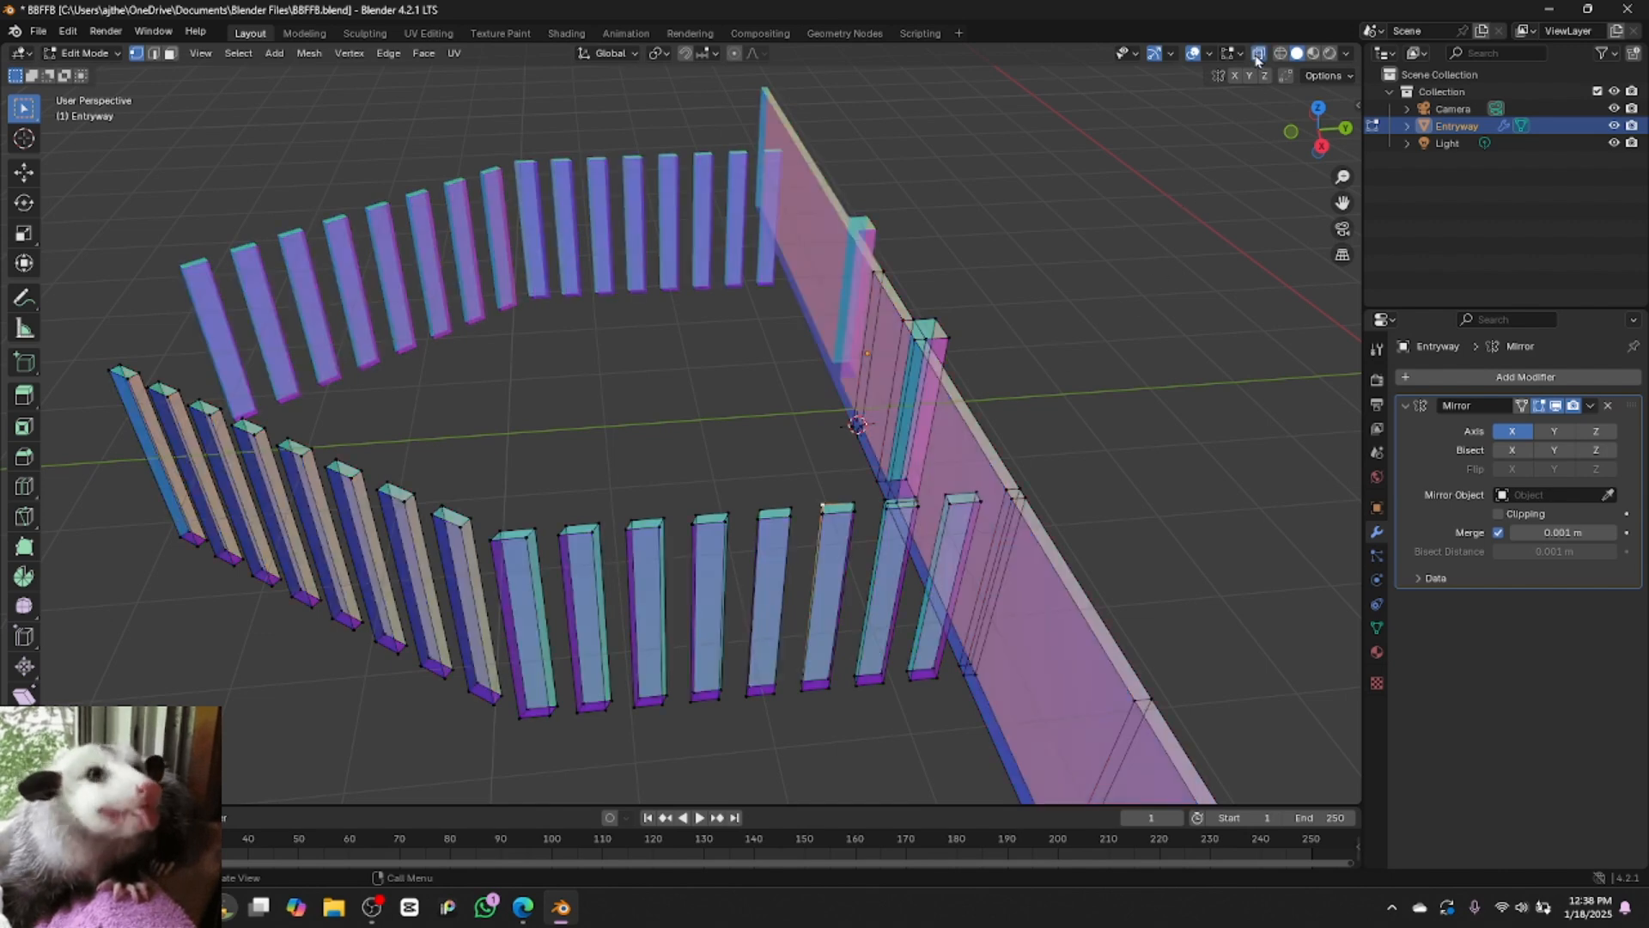
click(1322, 149)
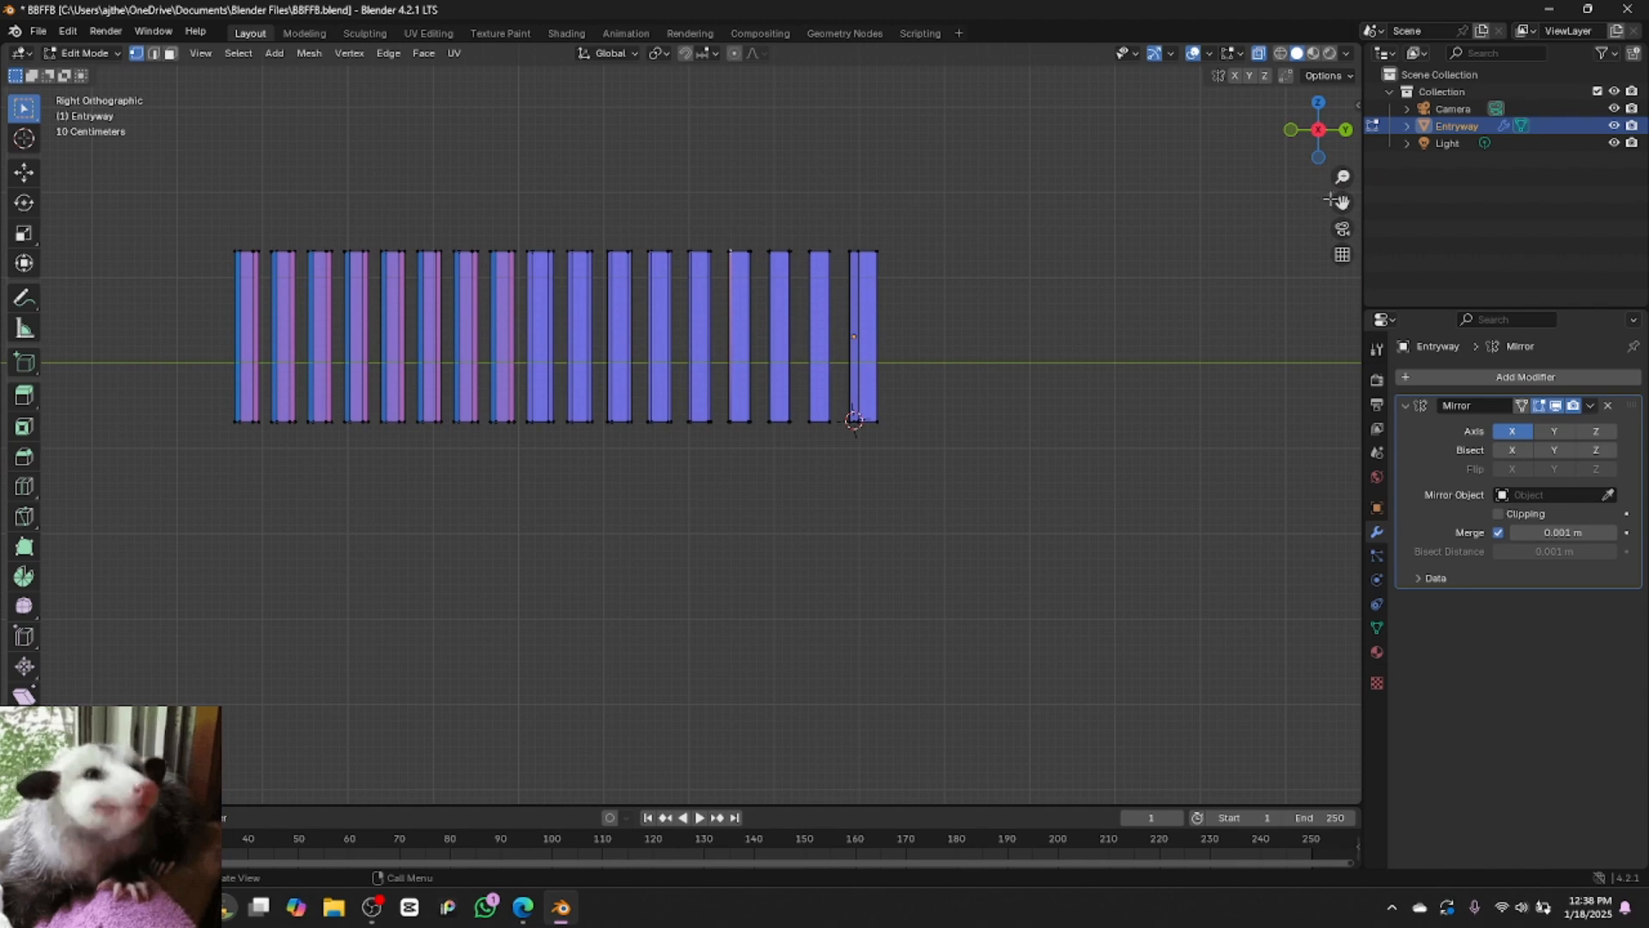
drag(1345, 181, 1336, 330)
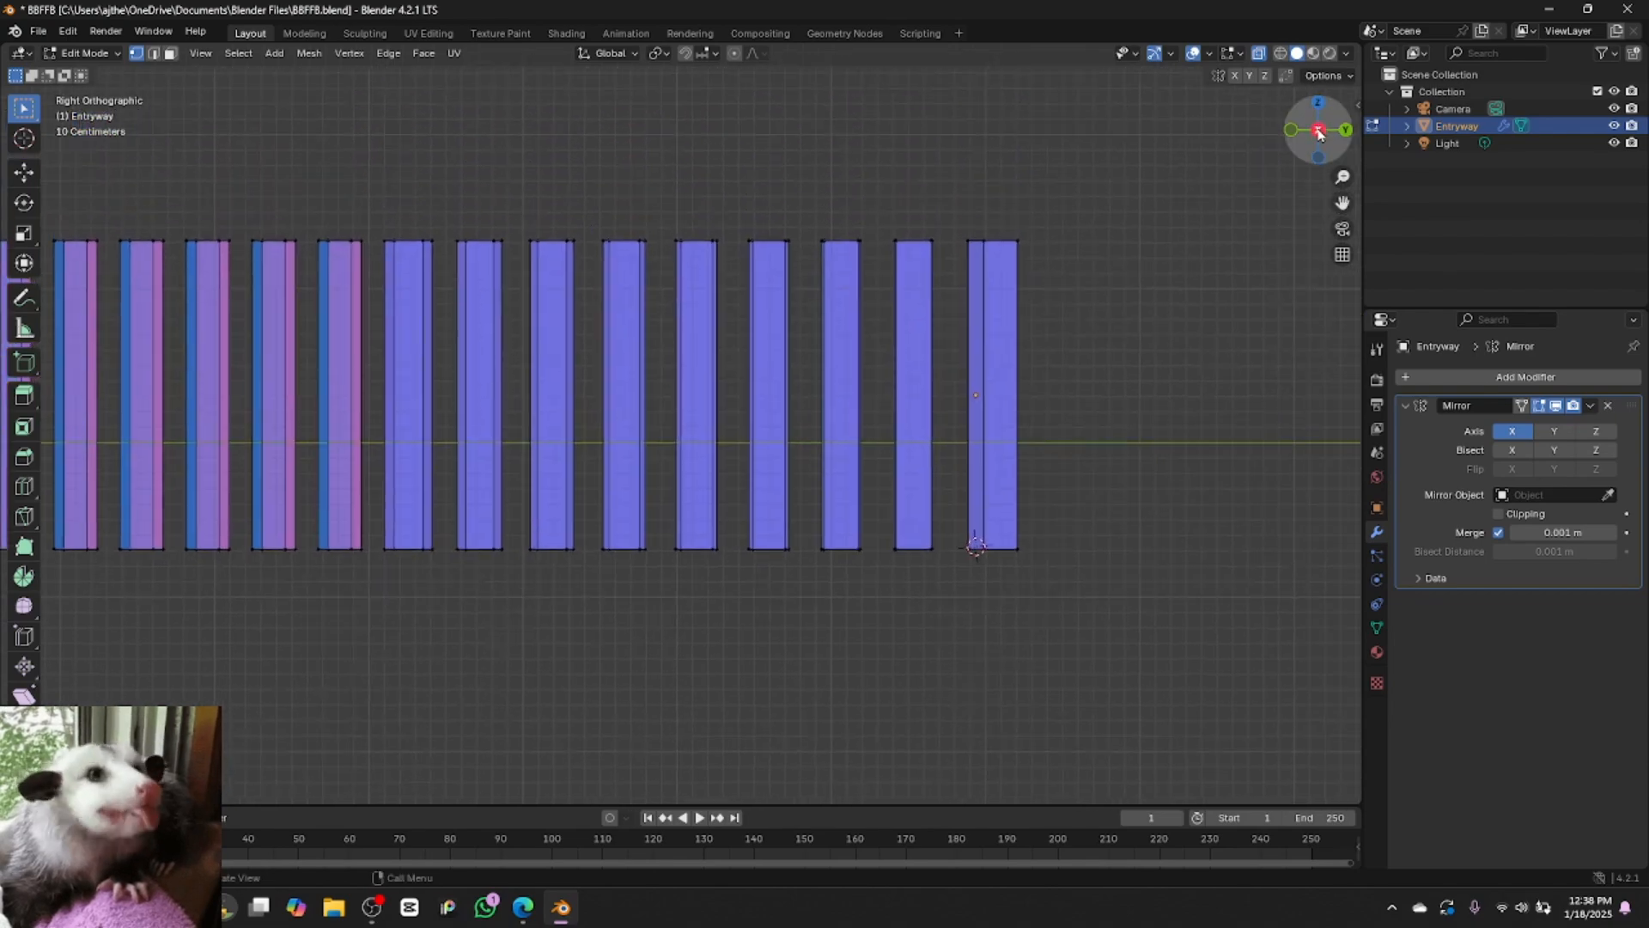
click(1320, 133)
mouse_move(1317, 146)
mouse_down()
mouse_move(1248, 170)
mouse_move(1312, 138)
mouse_up()
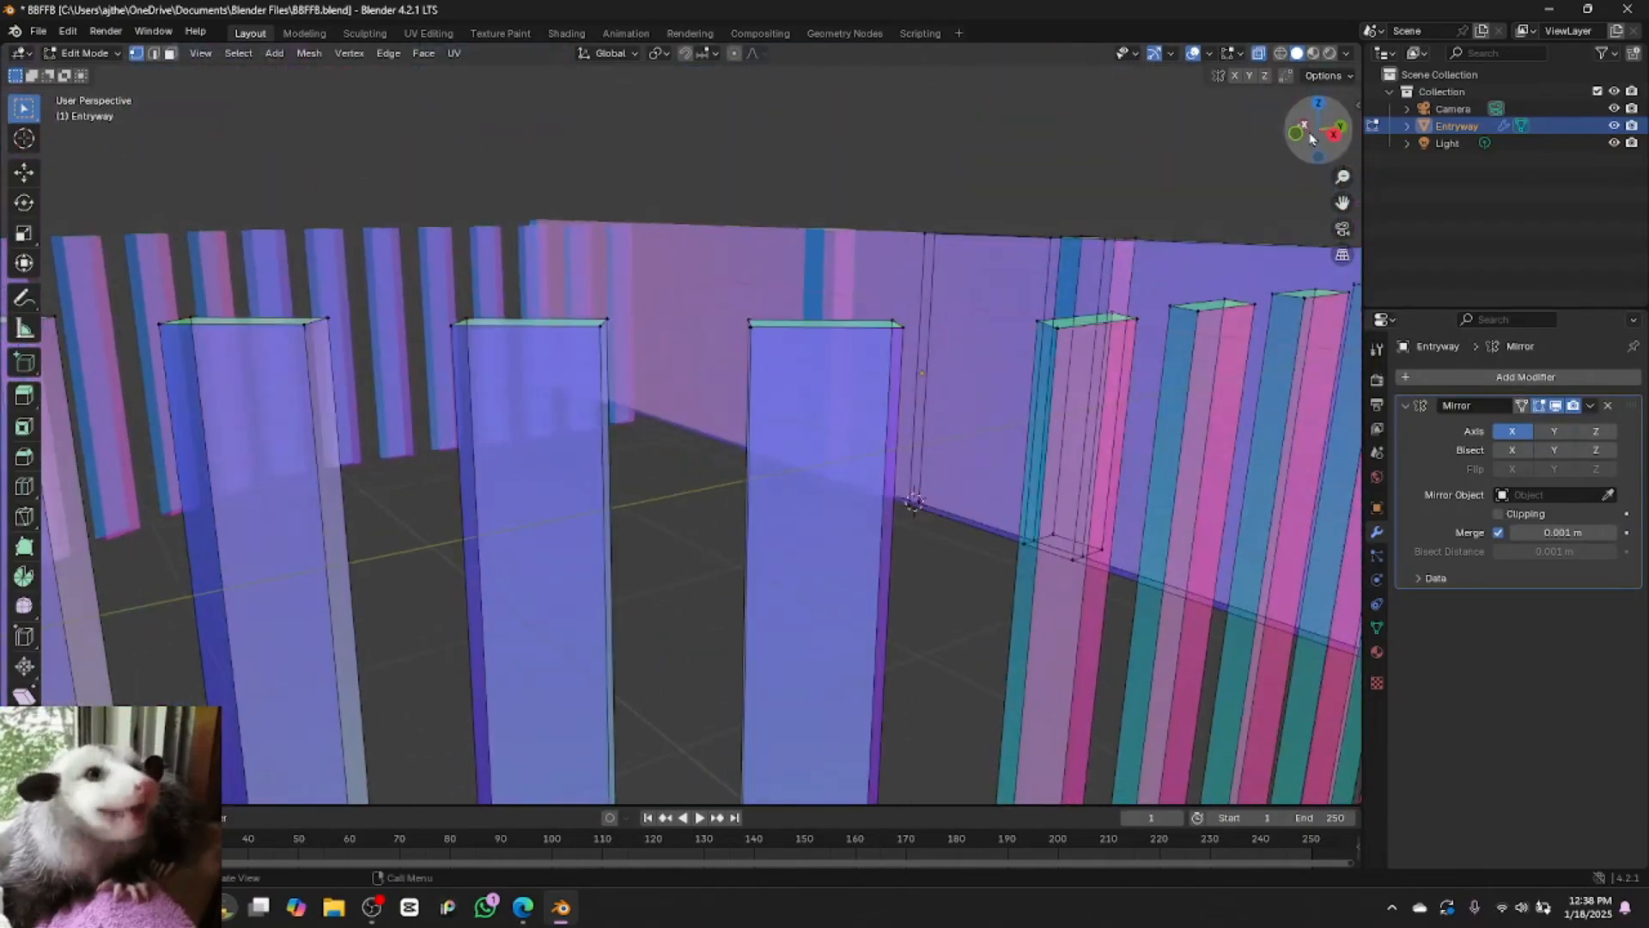
click(1260, 53)
drag(1342, 203, 1070, 187)
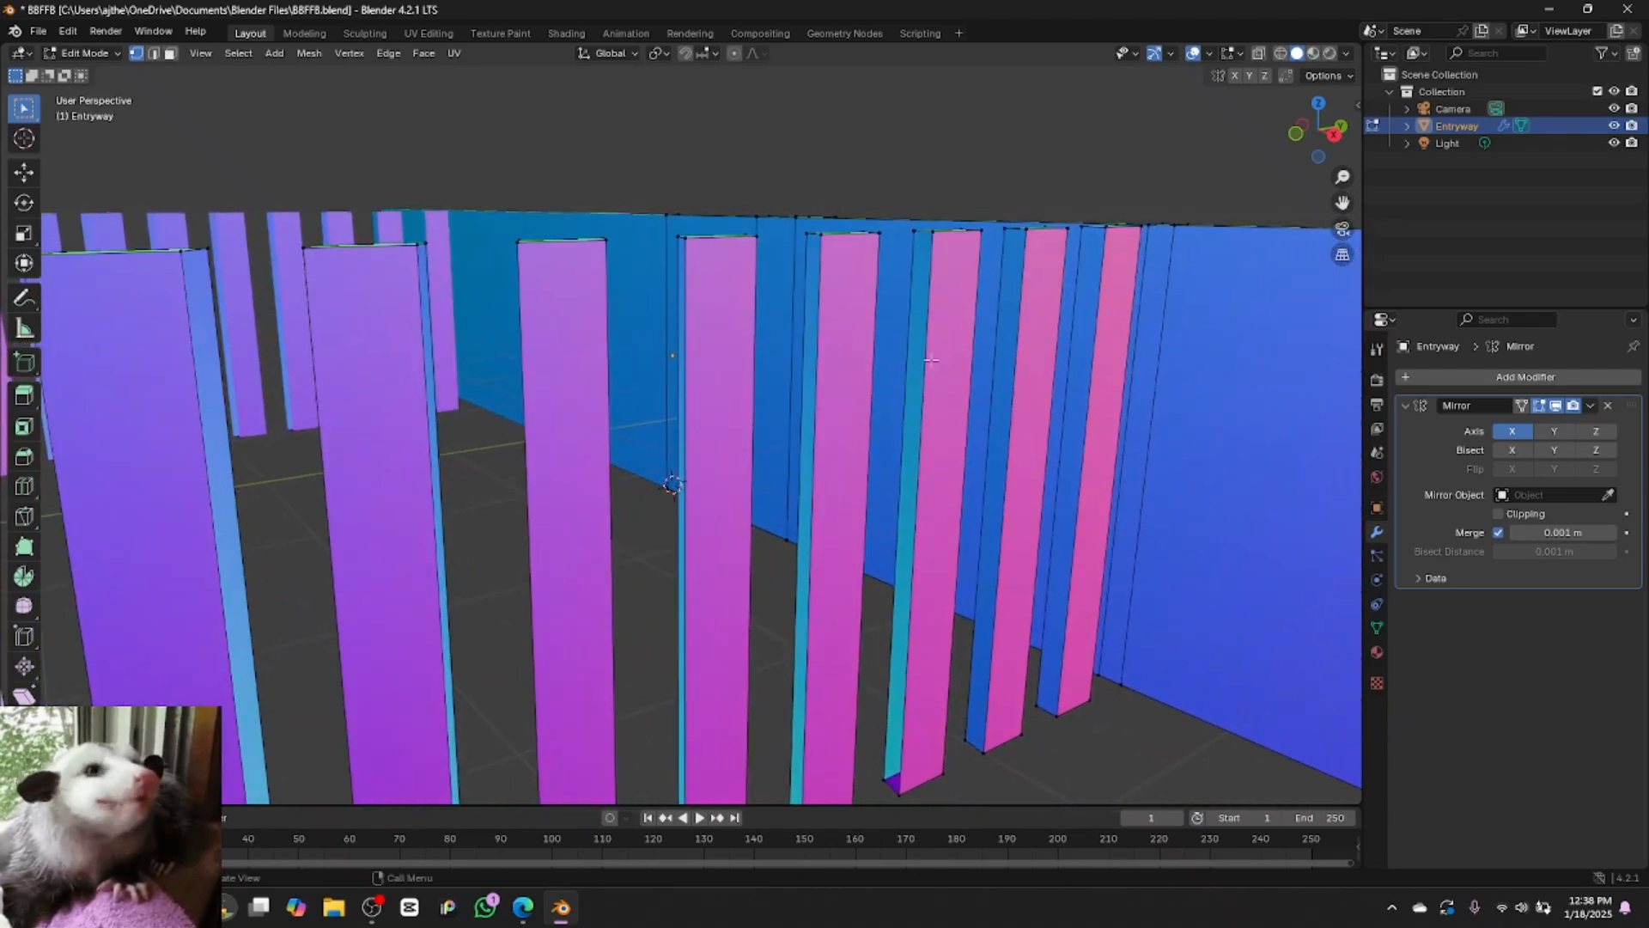
click(915, 228)
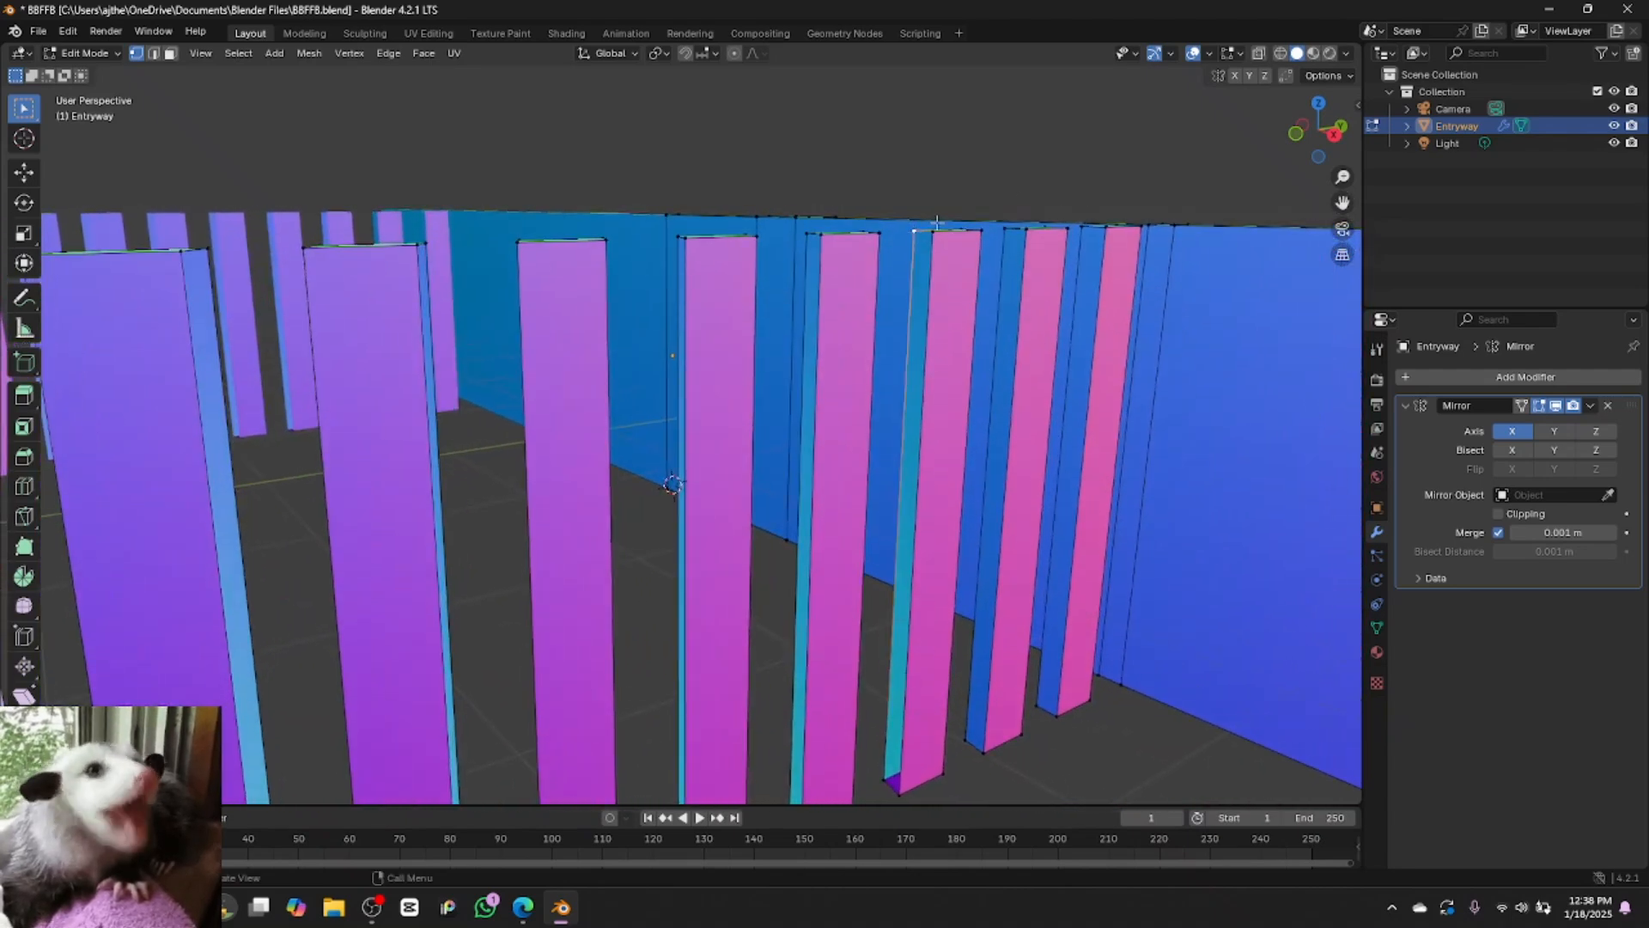
Turn on X-ray display and fill the open side of the third slat from the long wall using its four corner vertices
click(1258, 54)
click(1336, 138)
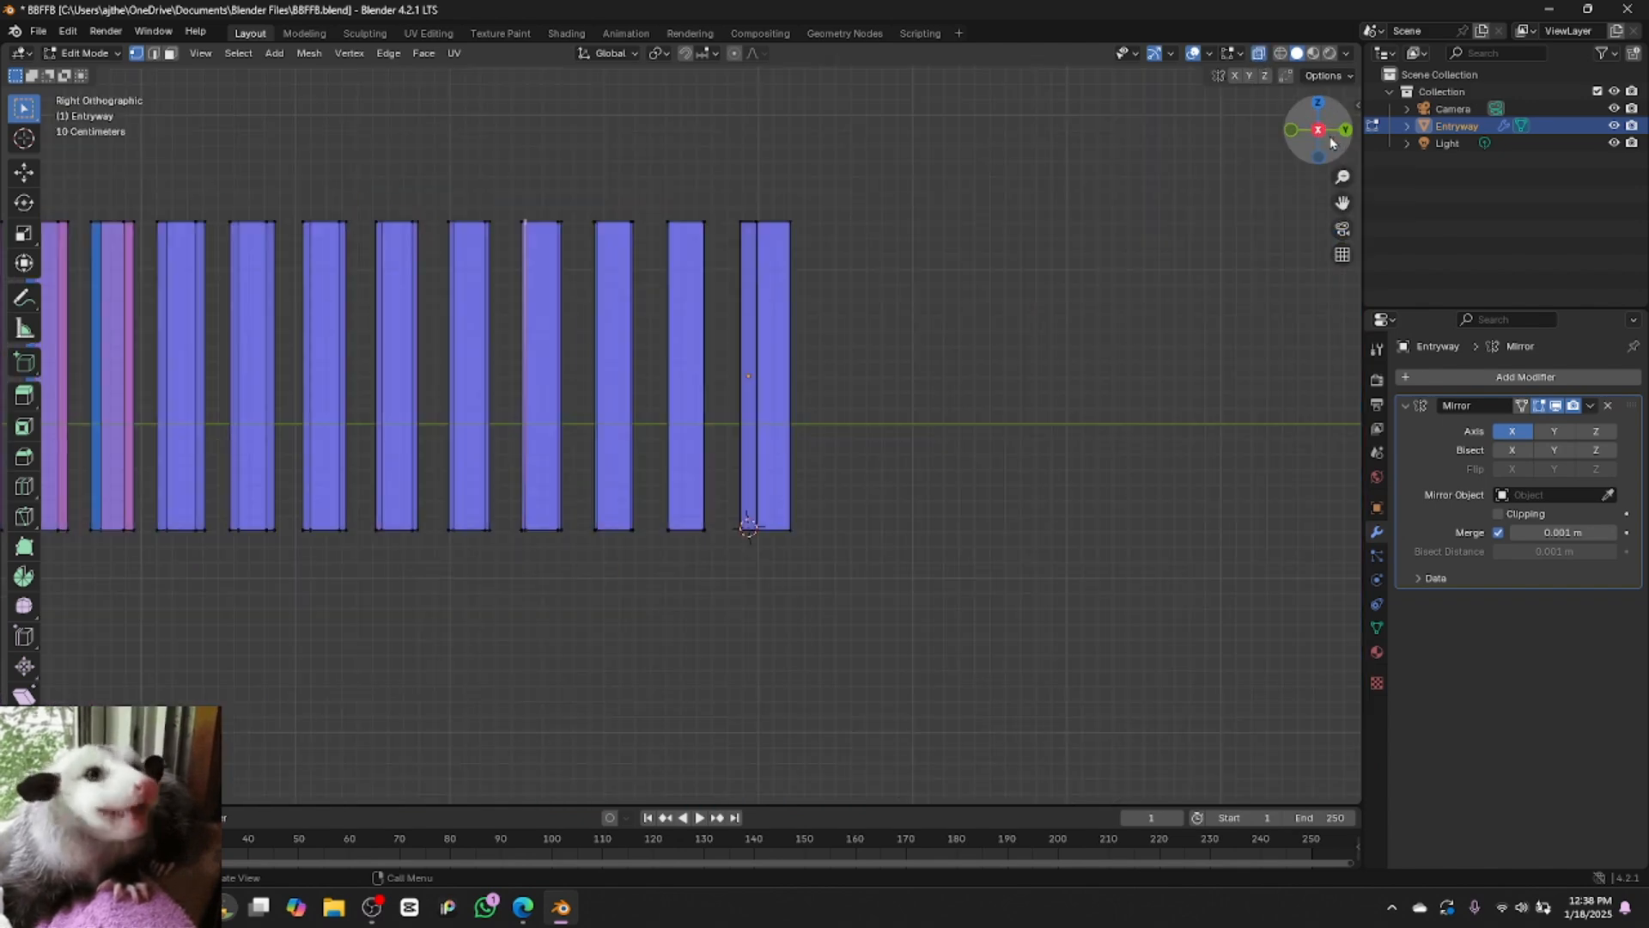
click(1332, 139)
click(1332, 141)
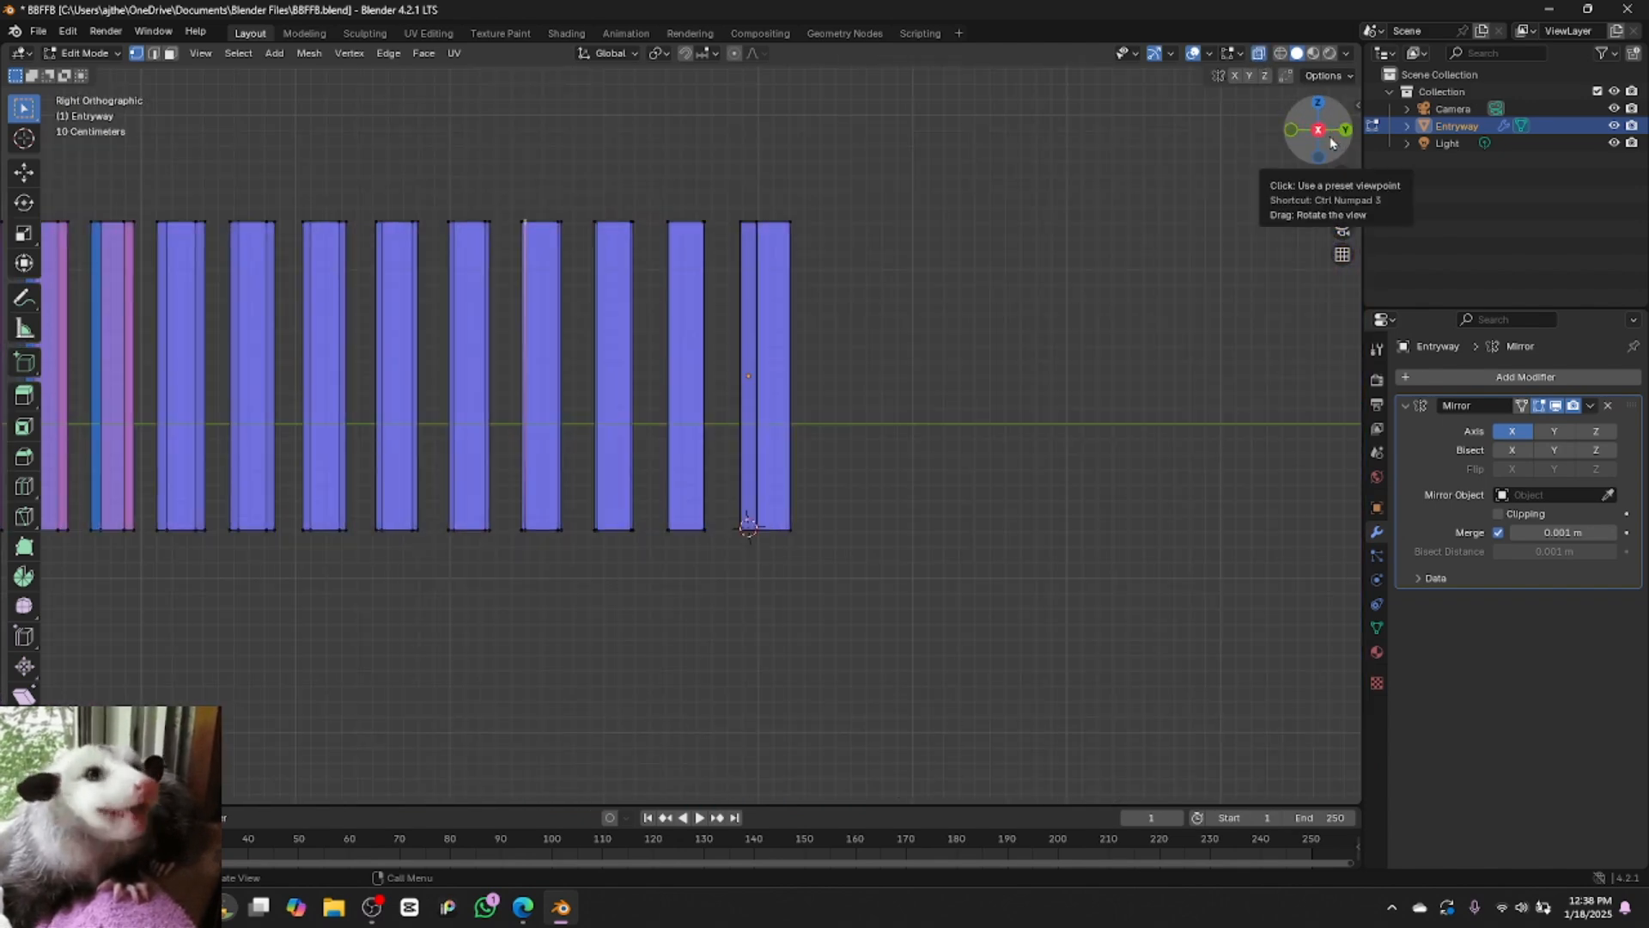
click(1324, 140)
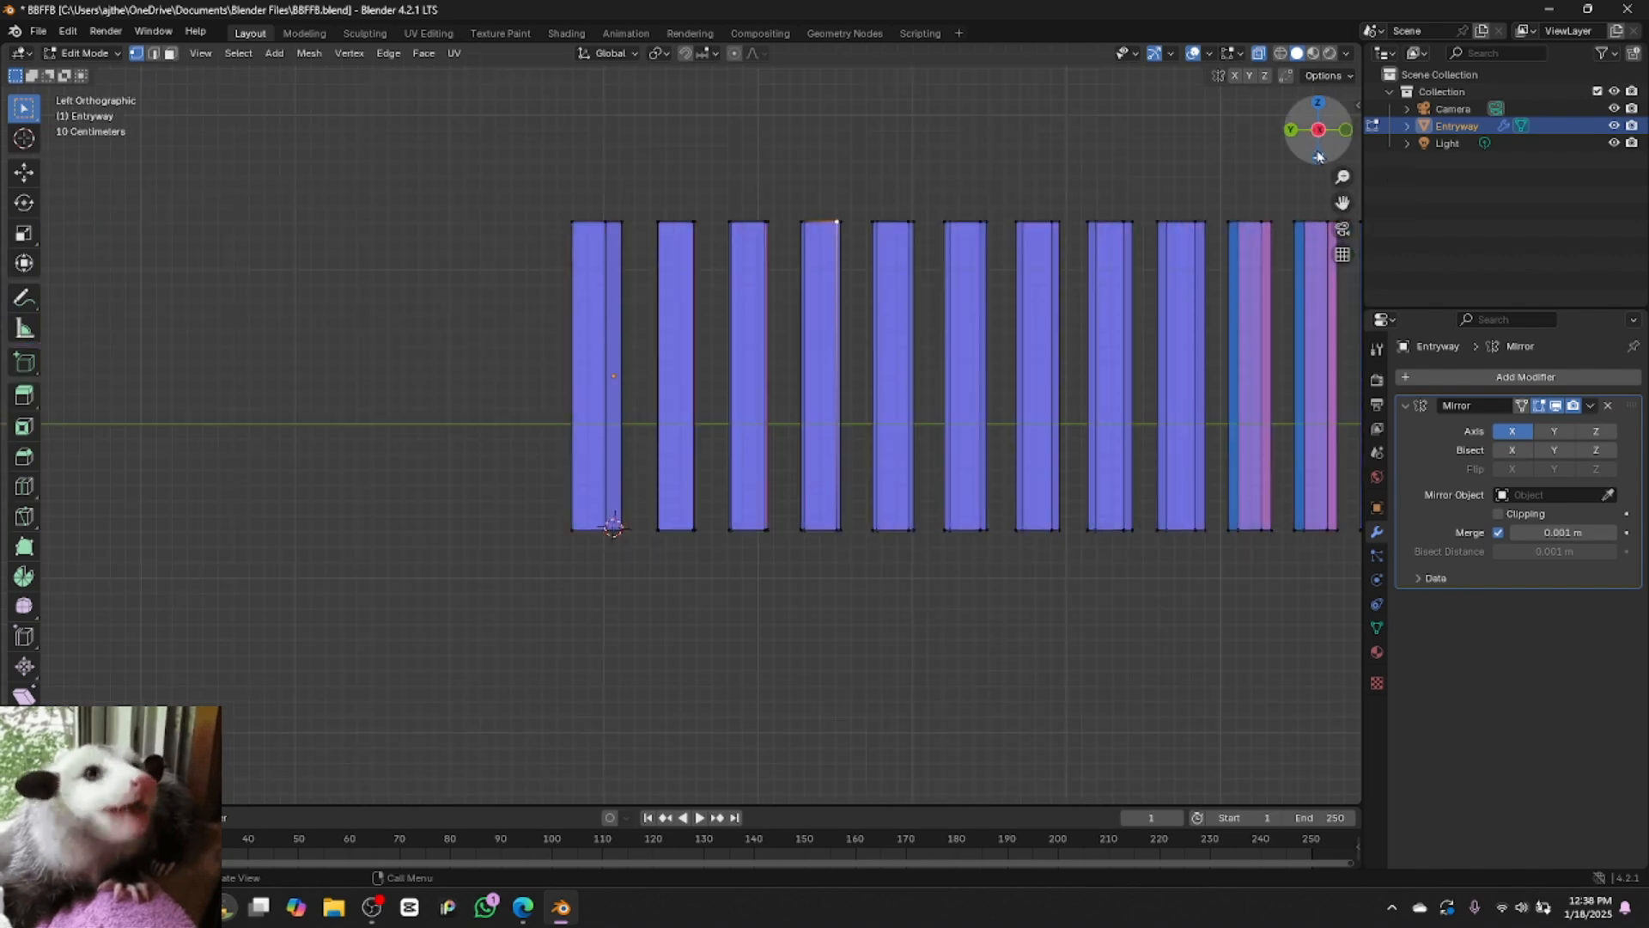
drag(1324, 140, 1343, 227)
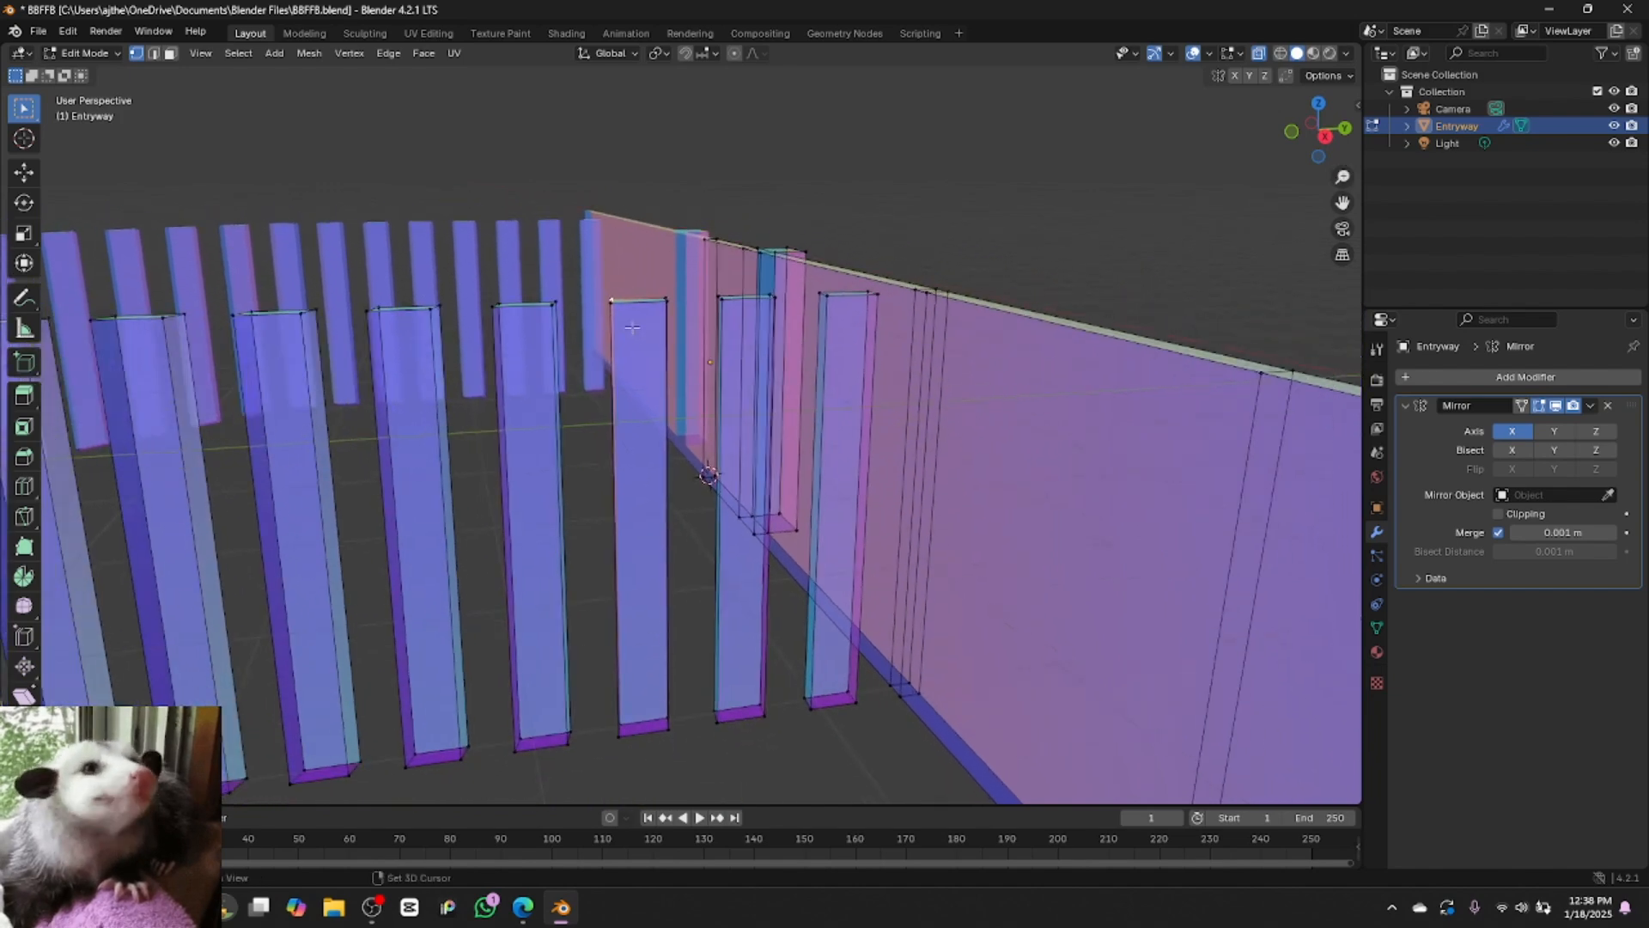
drag(600, 285, 629, 330)
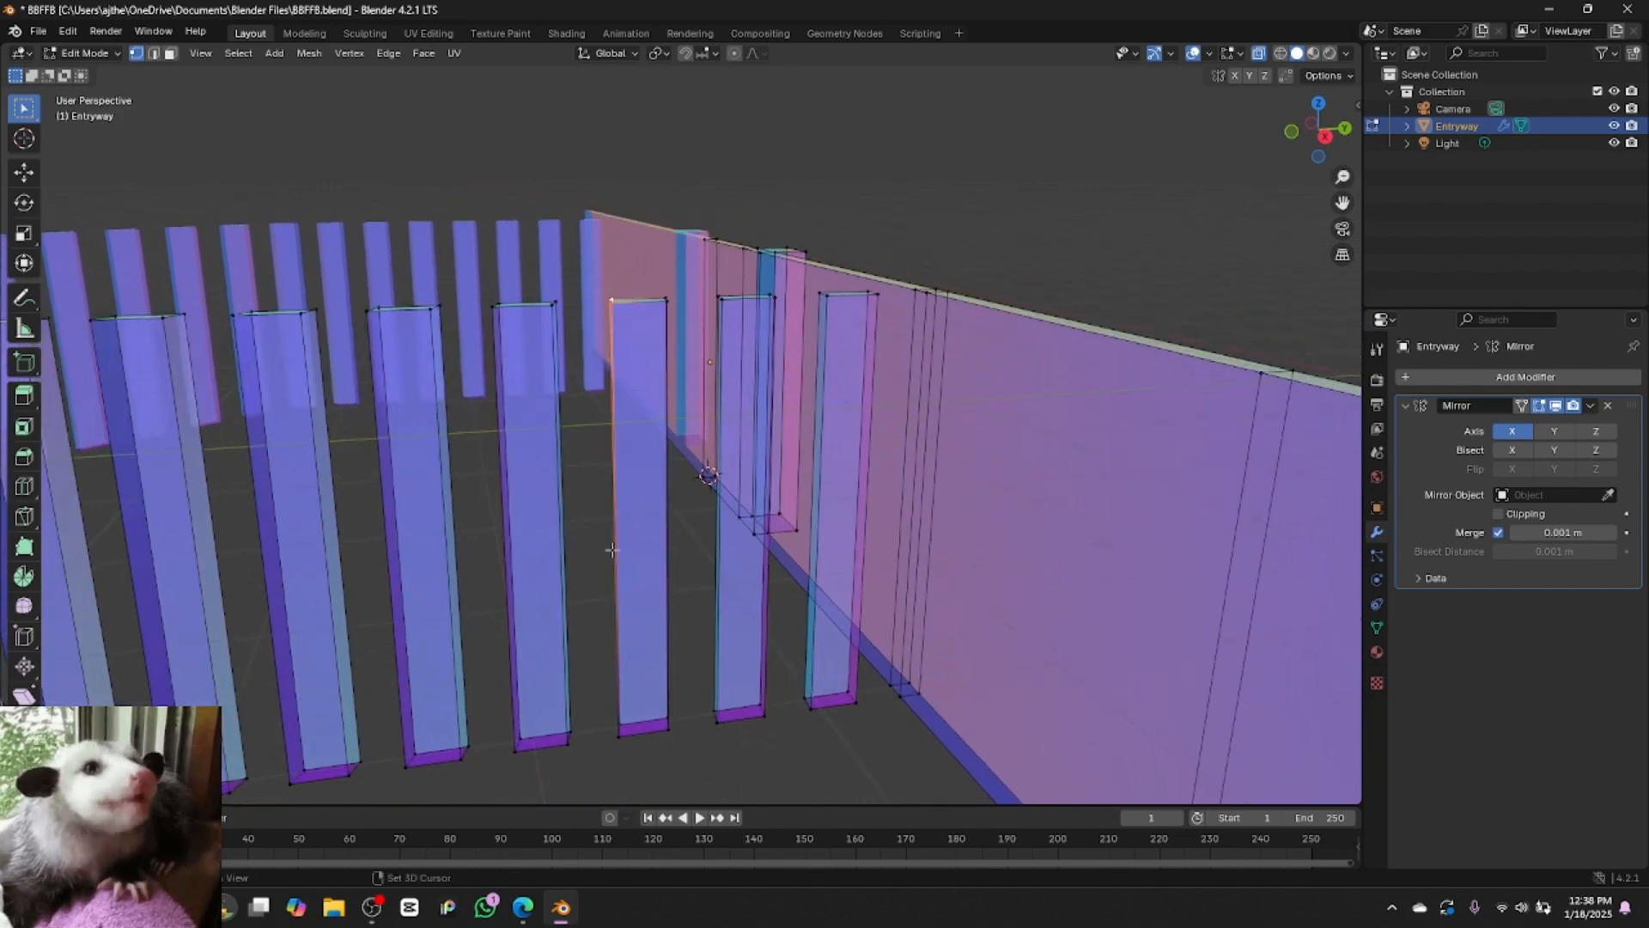
shift+drag(609, 709, 623, 739)
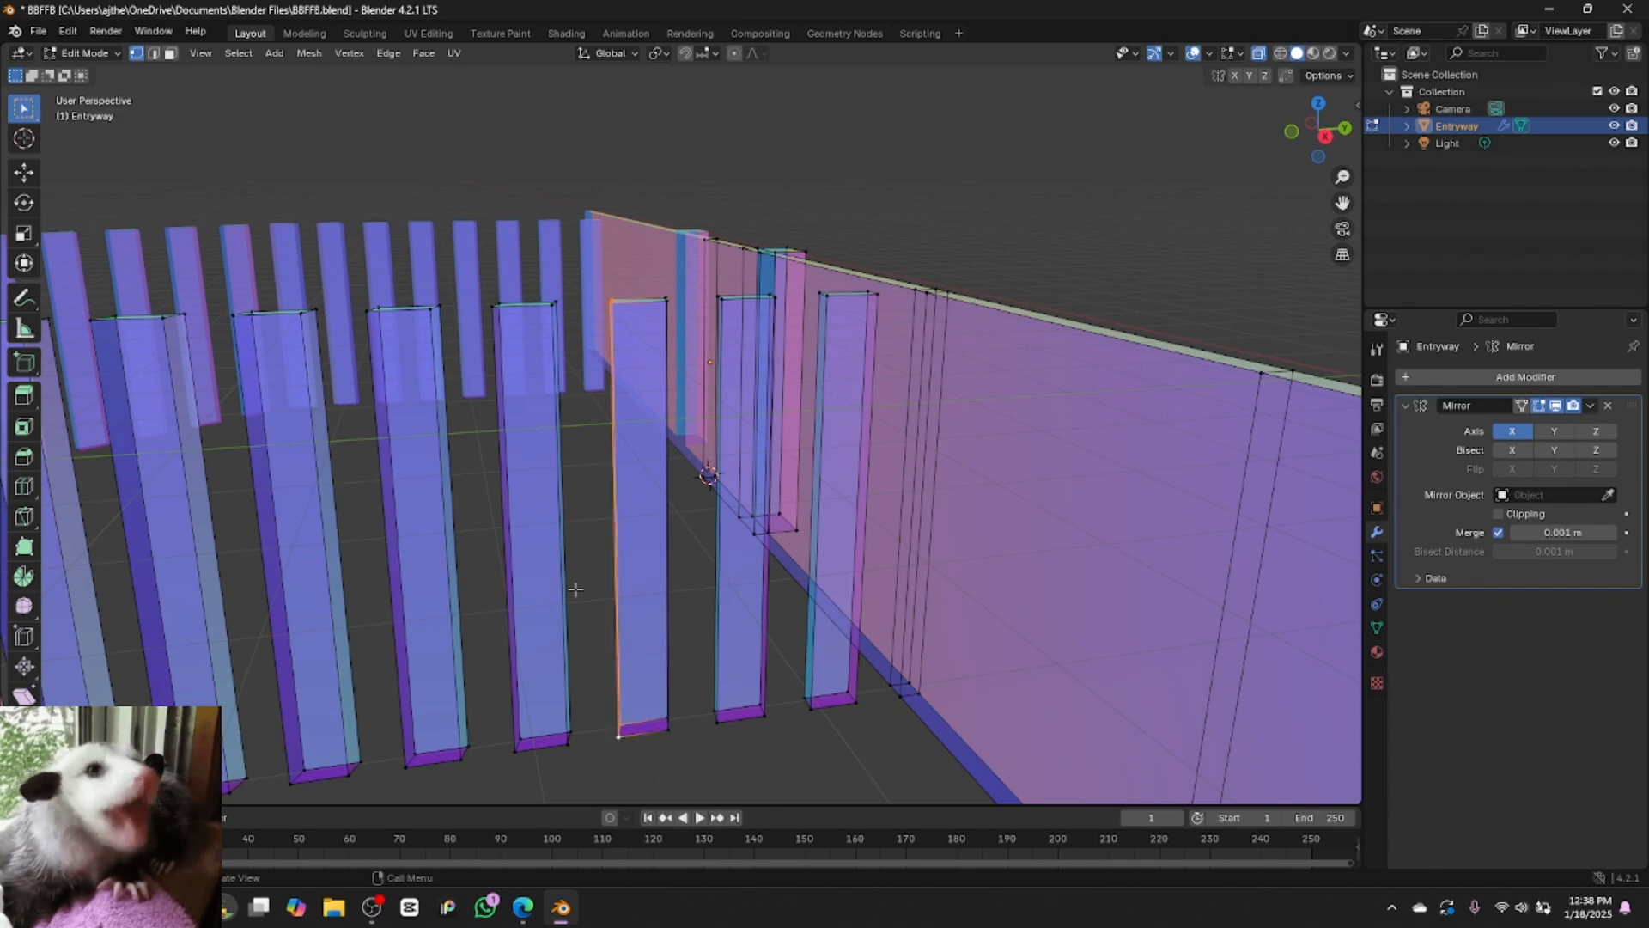
Fill the open sides of the fourth and fifth slats from the long wall, each with a new face from its four corner vertices
click(493, 287)
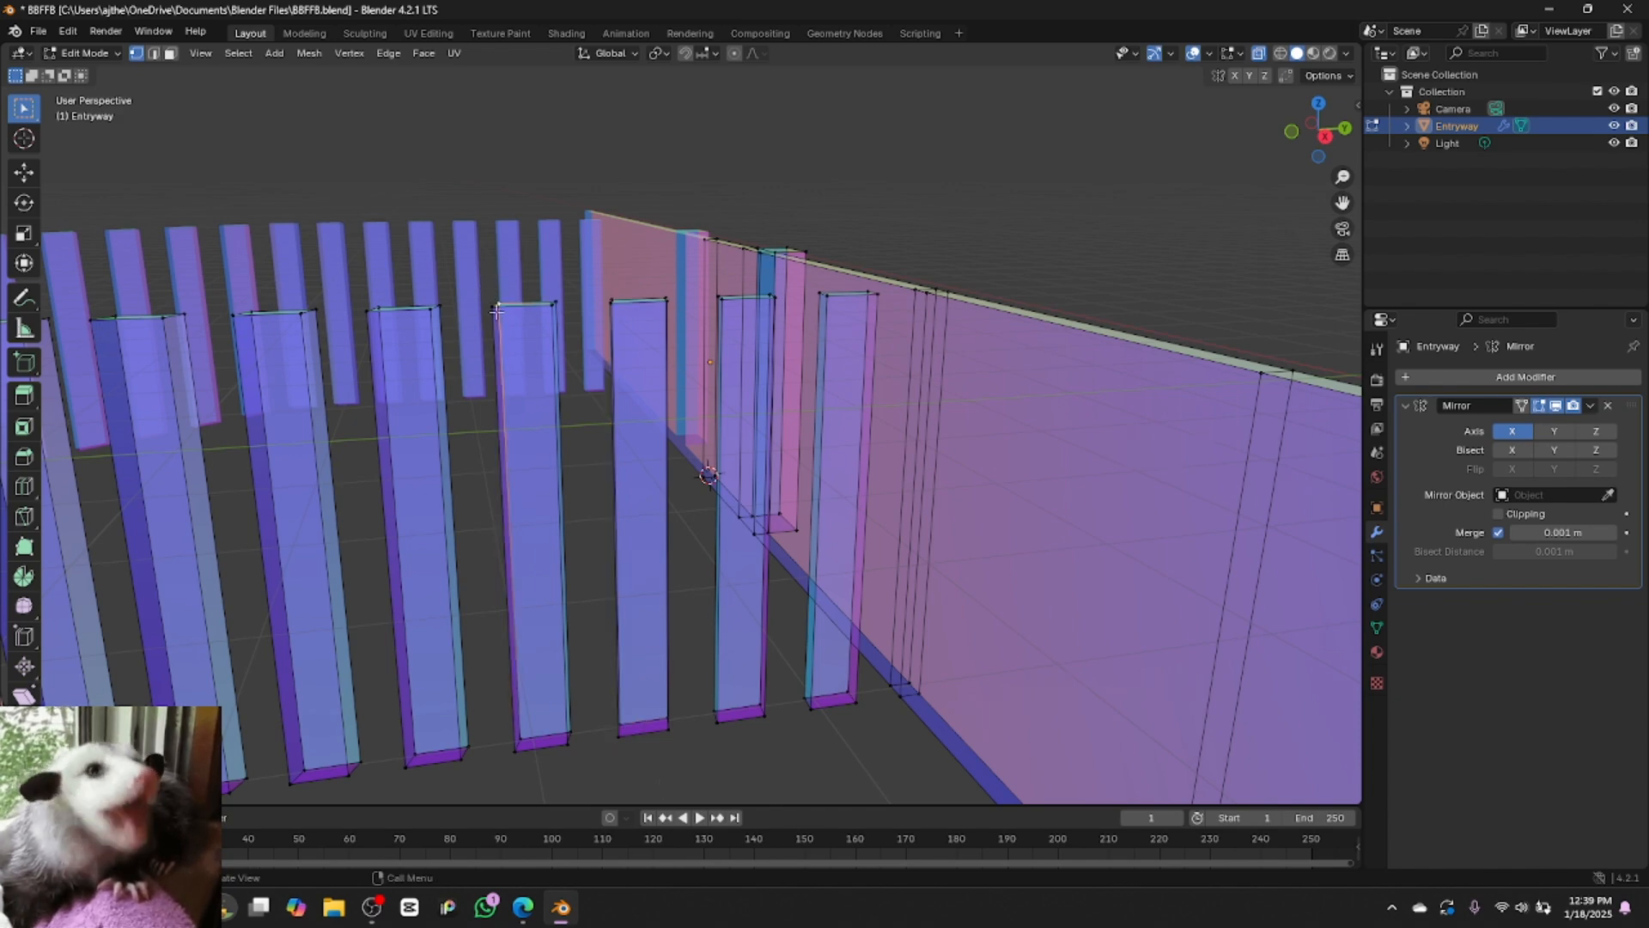
click(485, 284)
drag(482, 280, 509, 334)
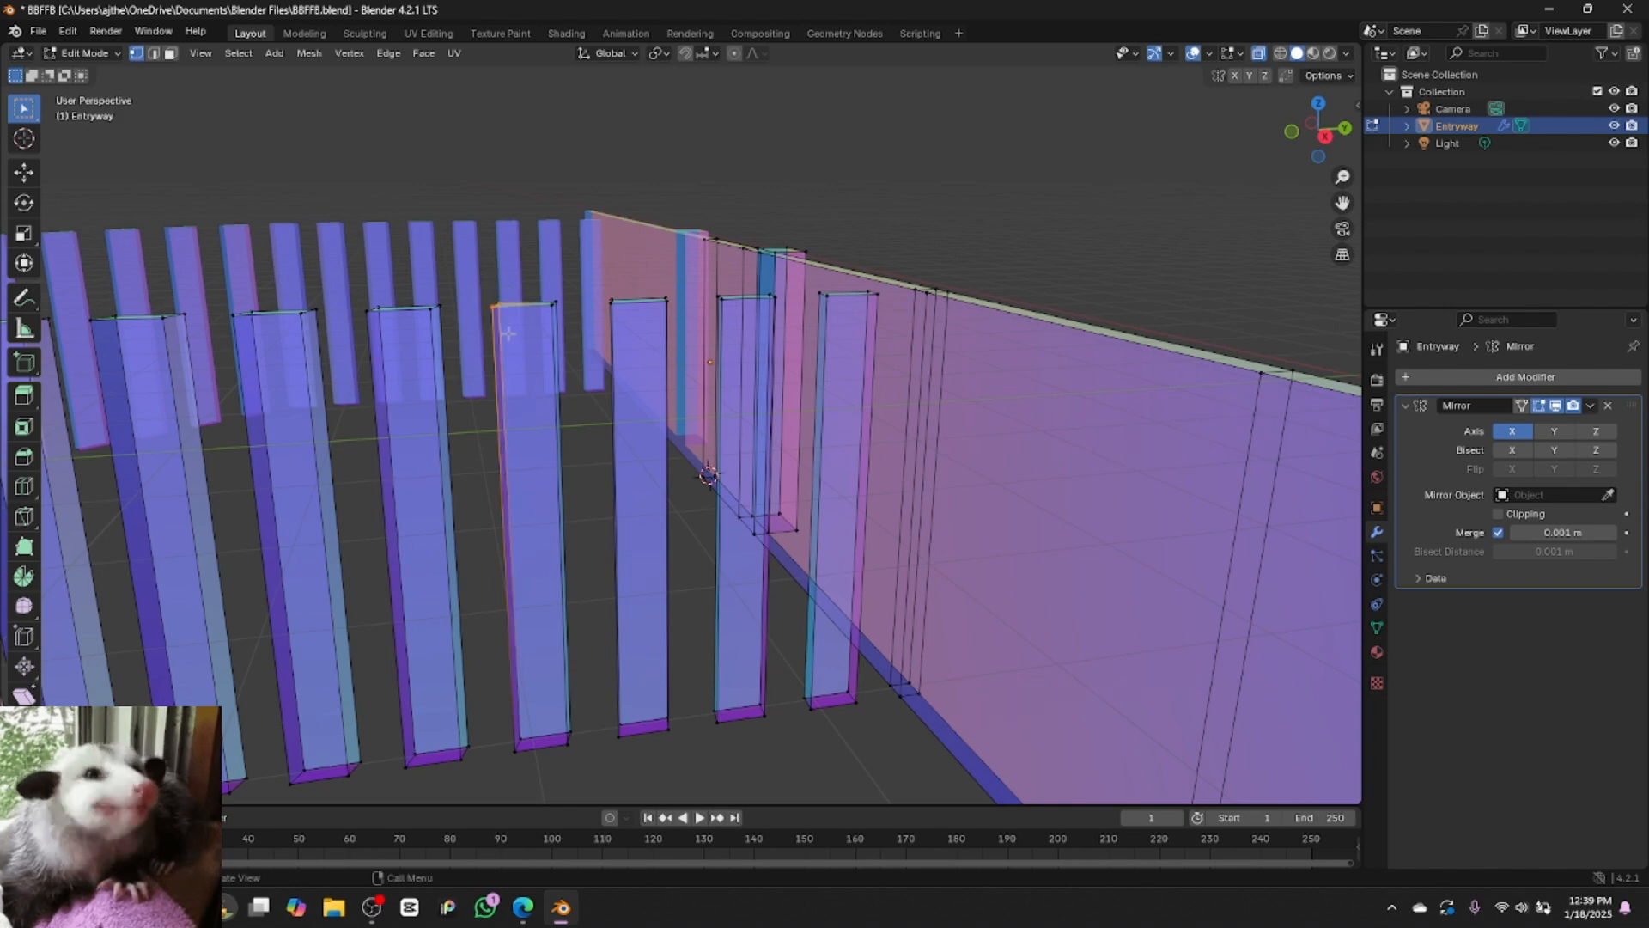
shift+drag(493, 708, 542, 769)
drag(359, 290, 393, 332)
shift+click(407, 752)
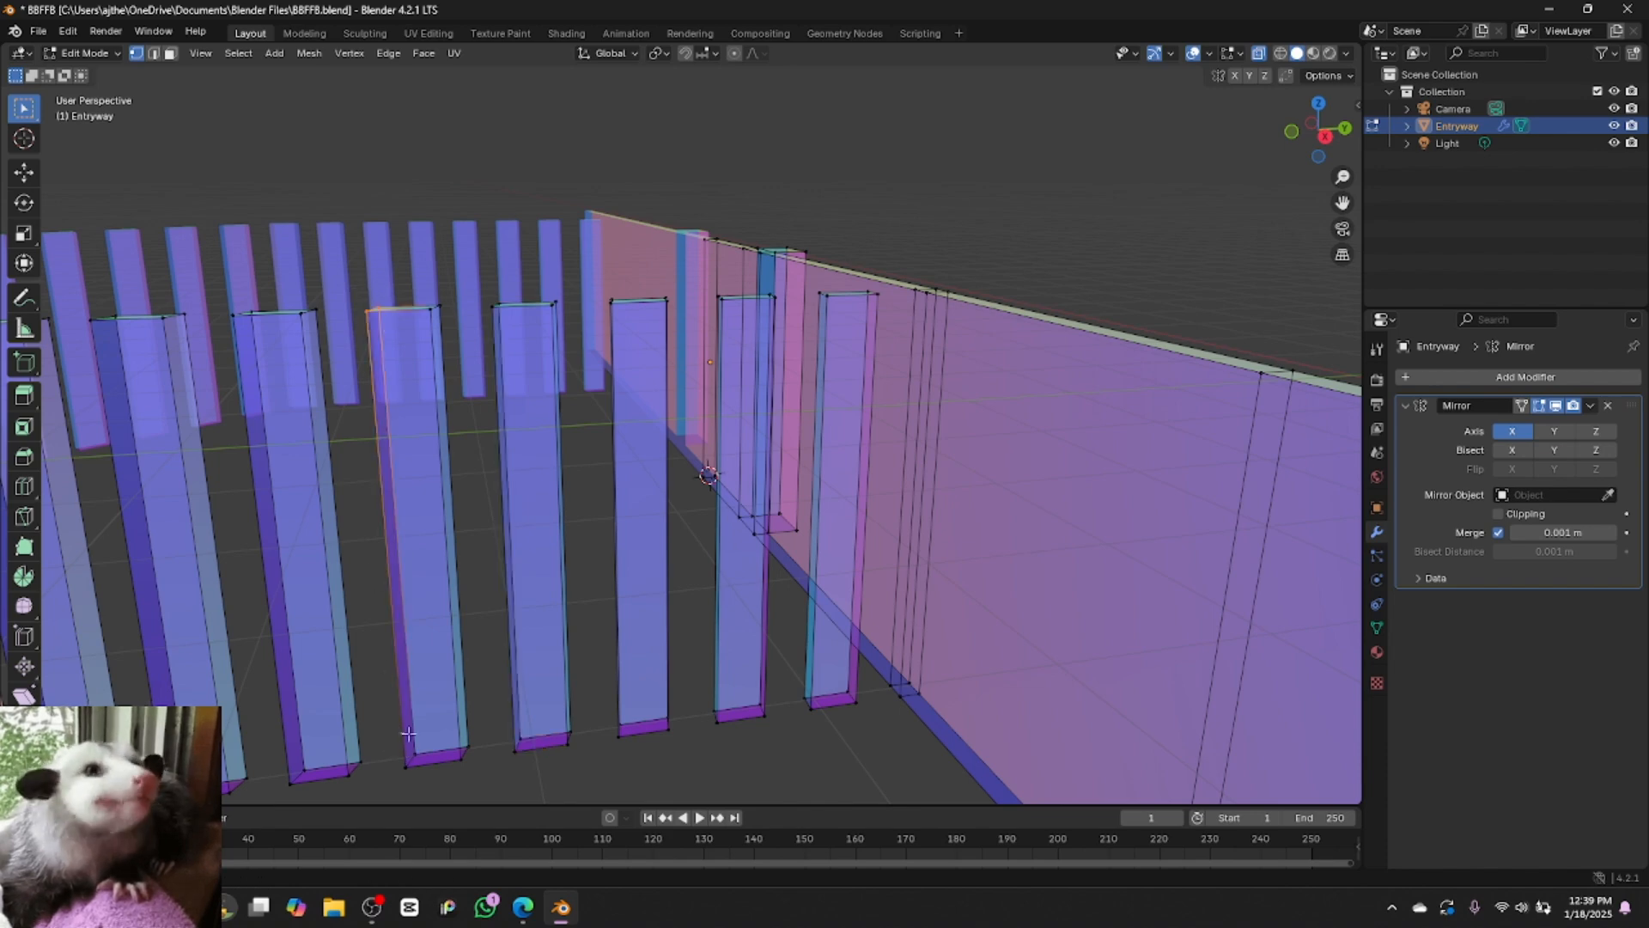
shift+click(407, 762)
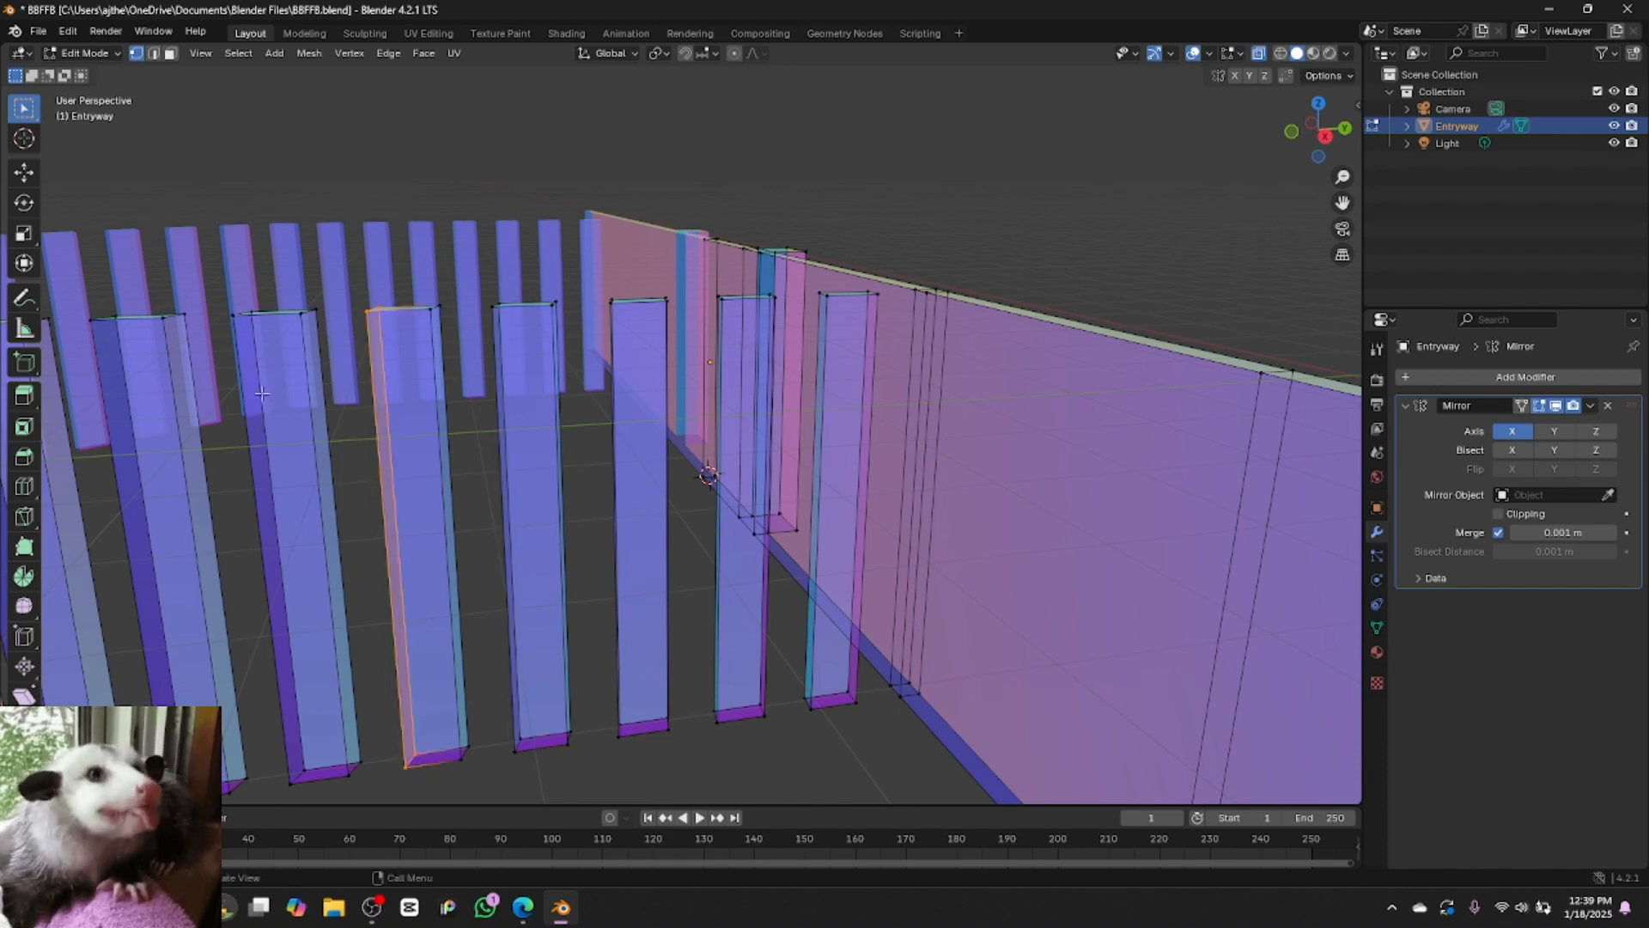
Fill the open sides of the sixth and seventh slats from the long wall, each with its own new face
drag(226, 298, 260, 349)
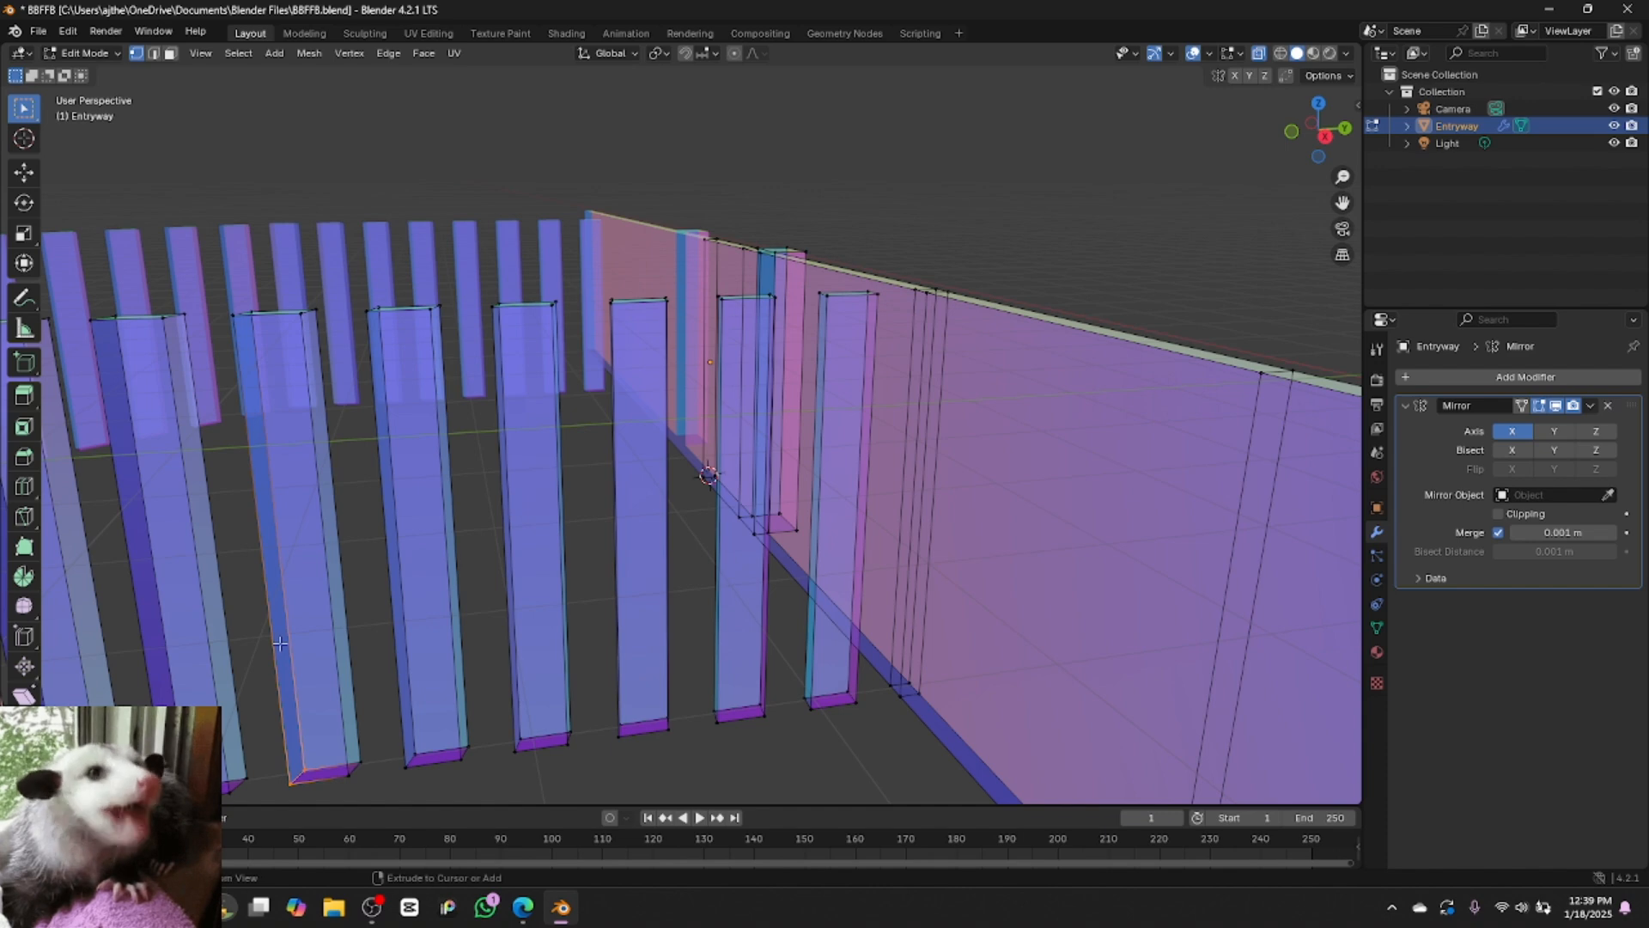
key(ctrl+z)
drag(258, 730, 319, 787)
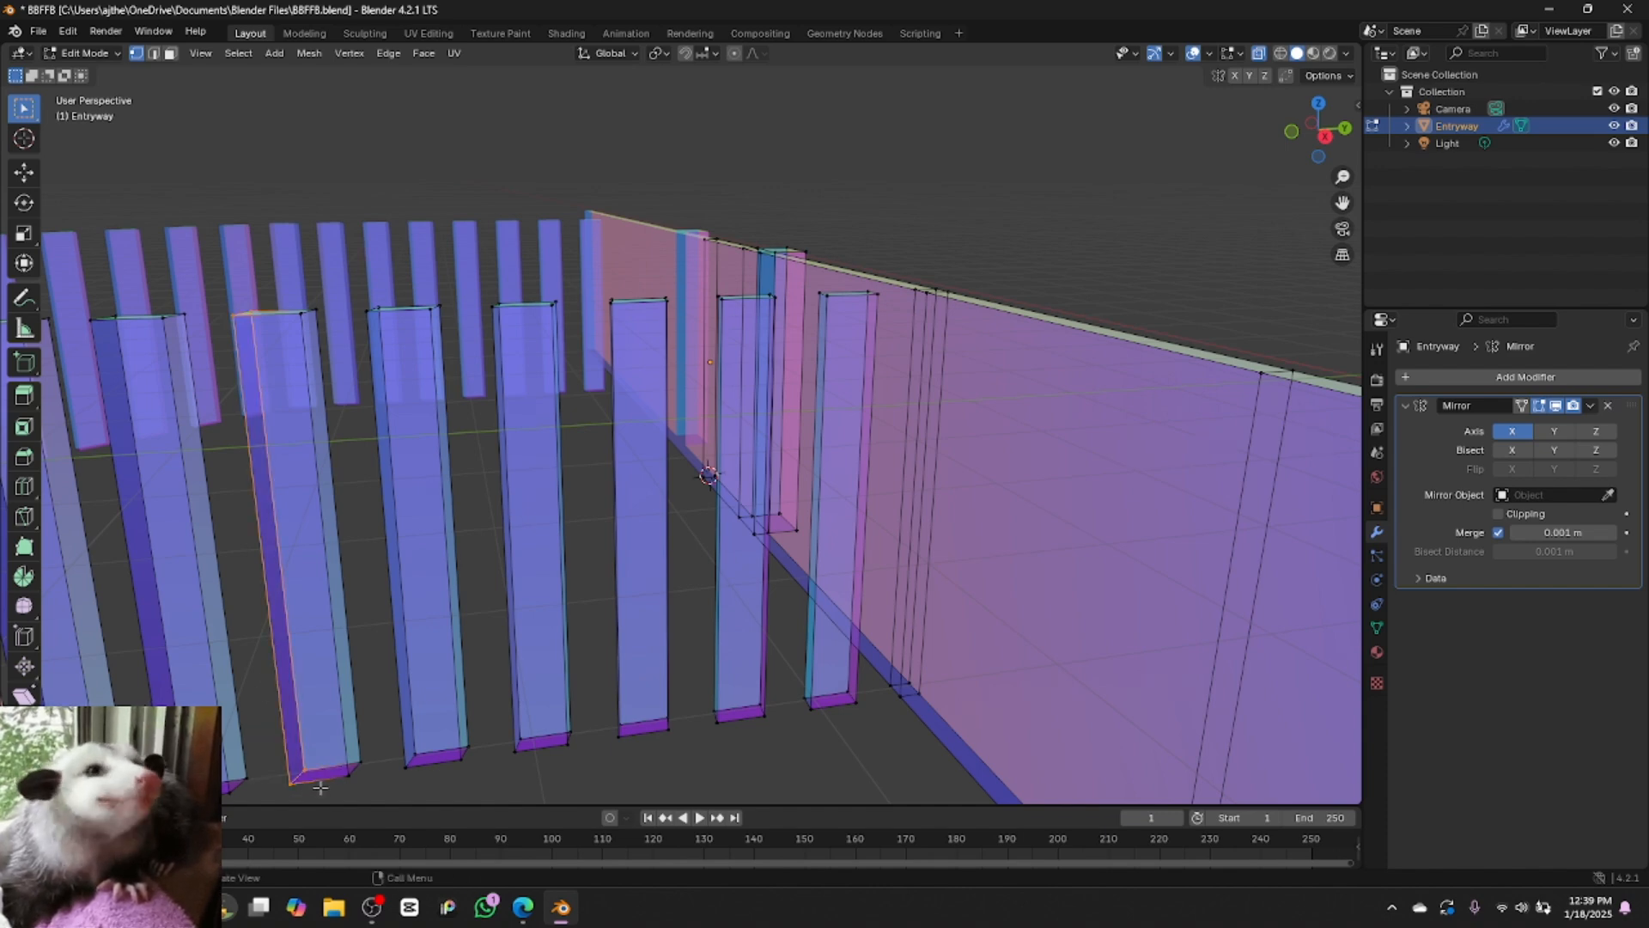
drag(1343, 203, 1445, 170)
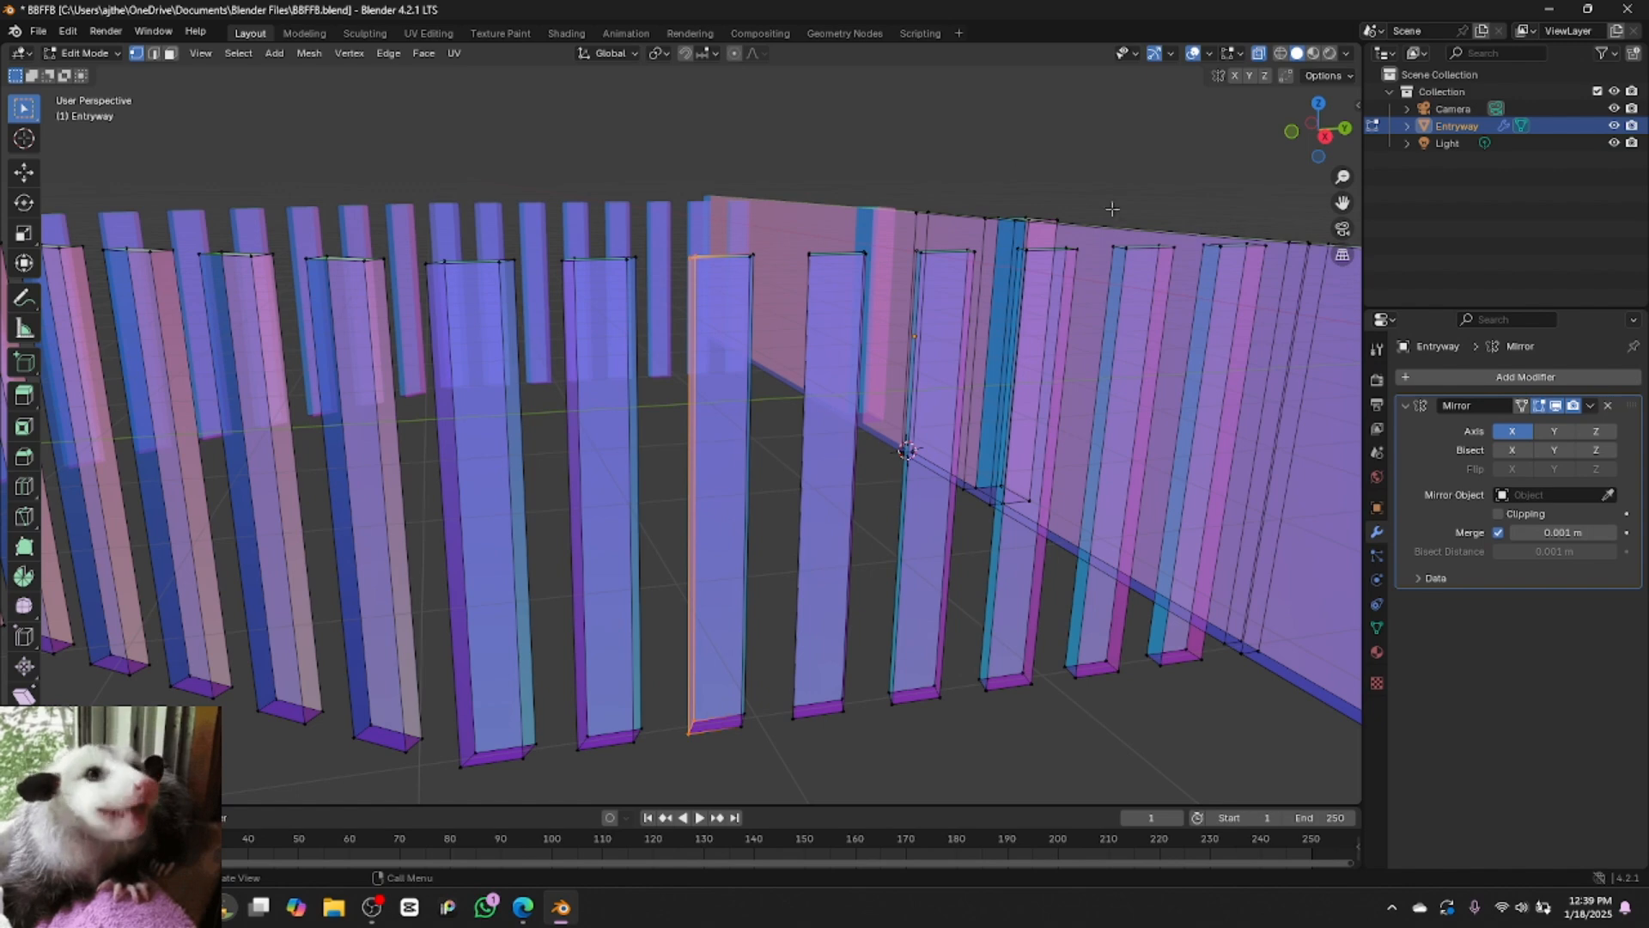
click(556, 245)
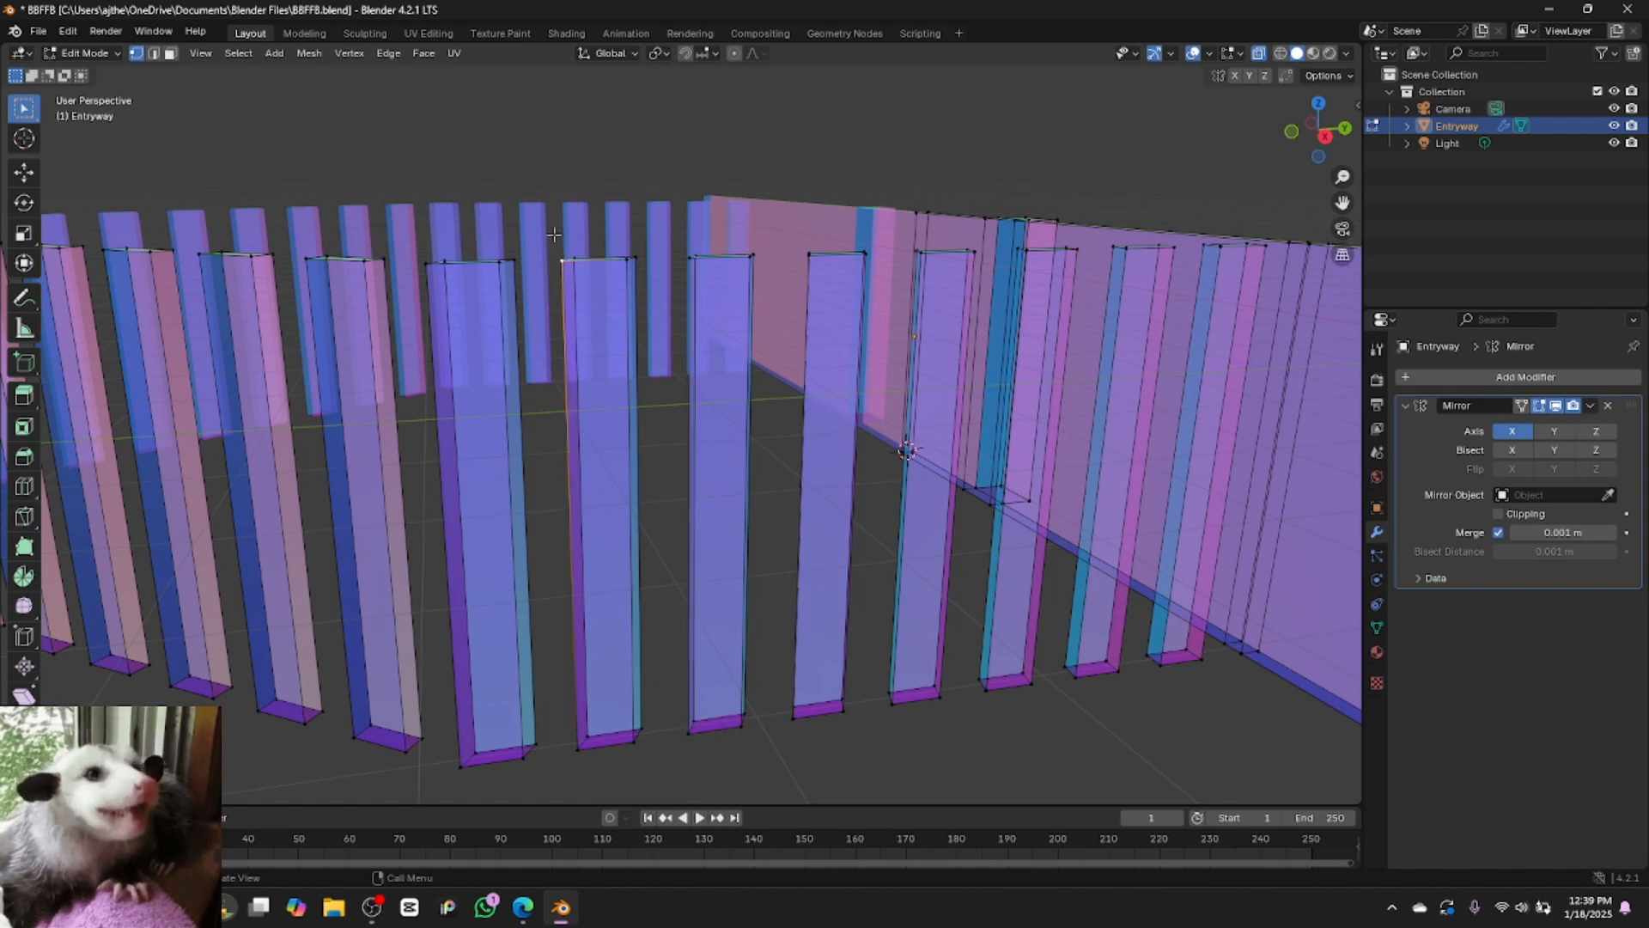
shift+click(593, 290)
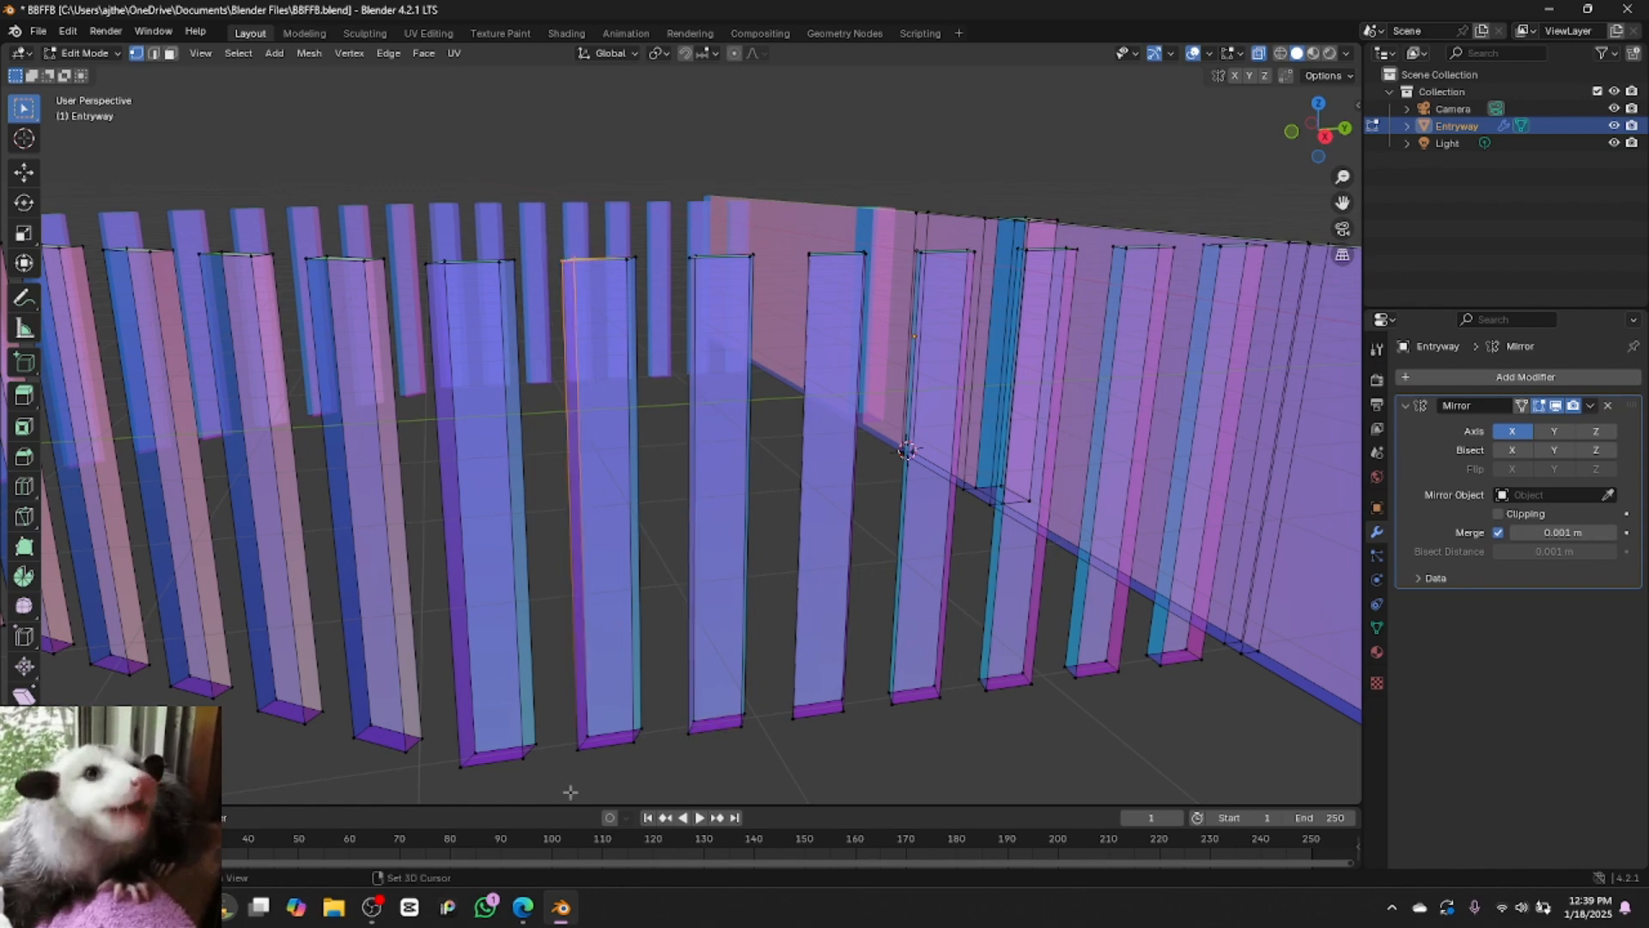
shift+click(615, 741)
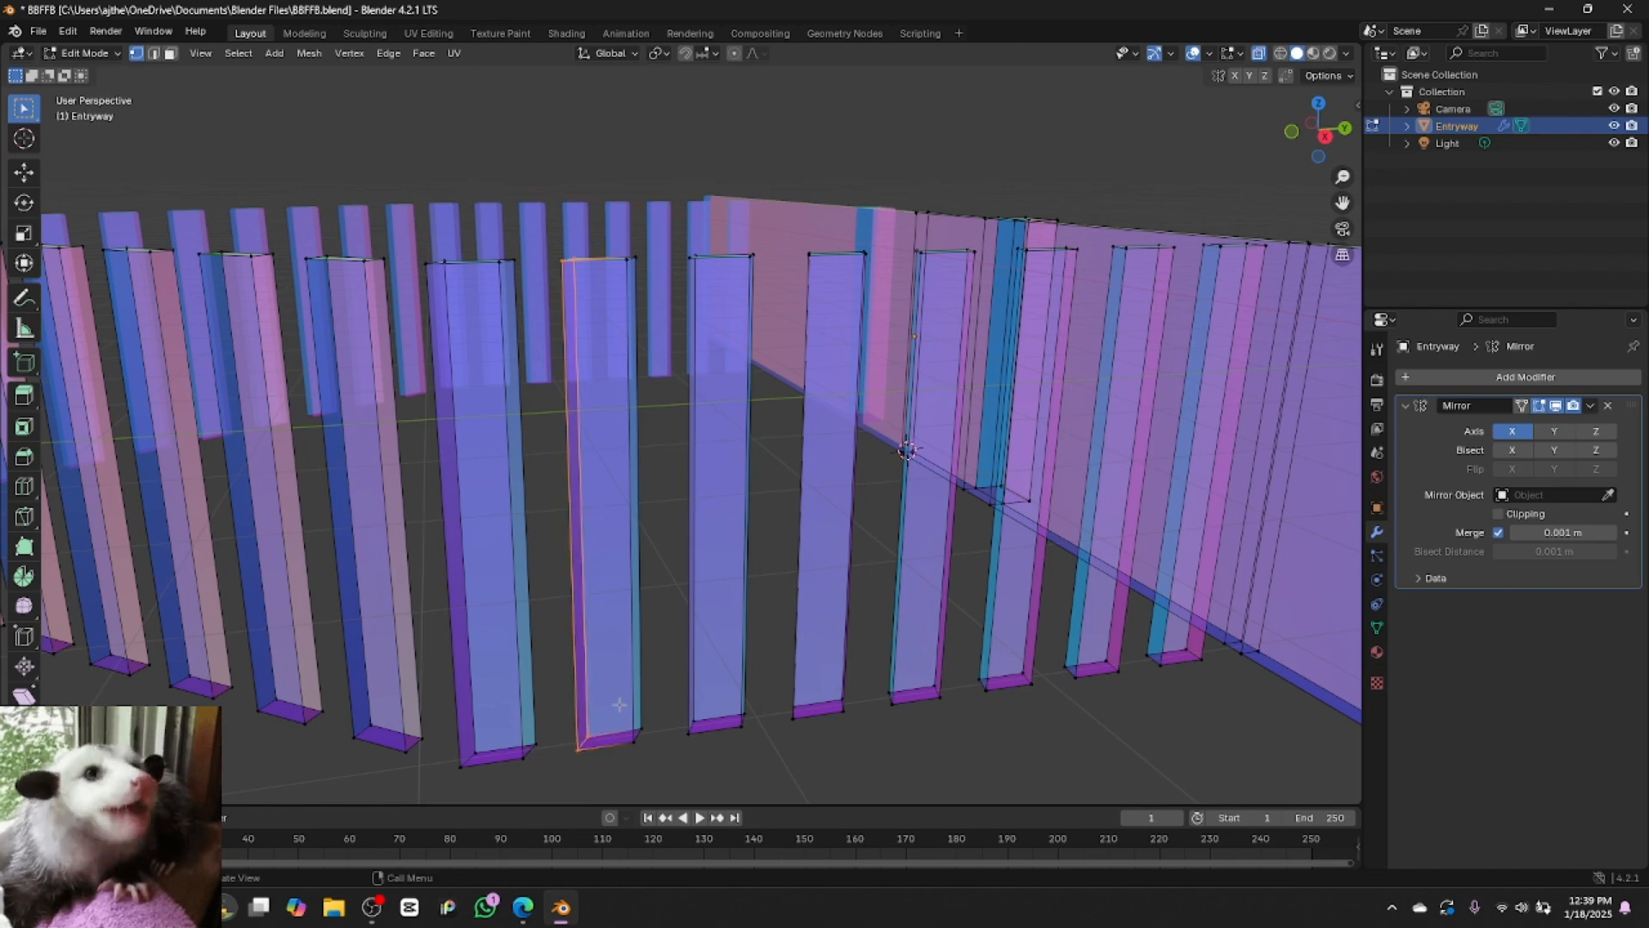
Fill the open side of the side wall's last slat, beside the angled wall, with a new face from its corner vertices
click(431, 251)
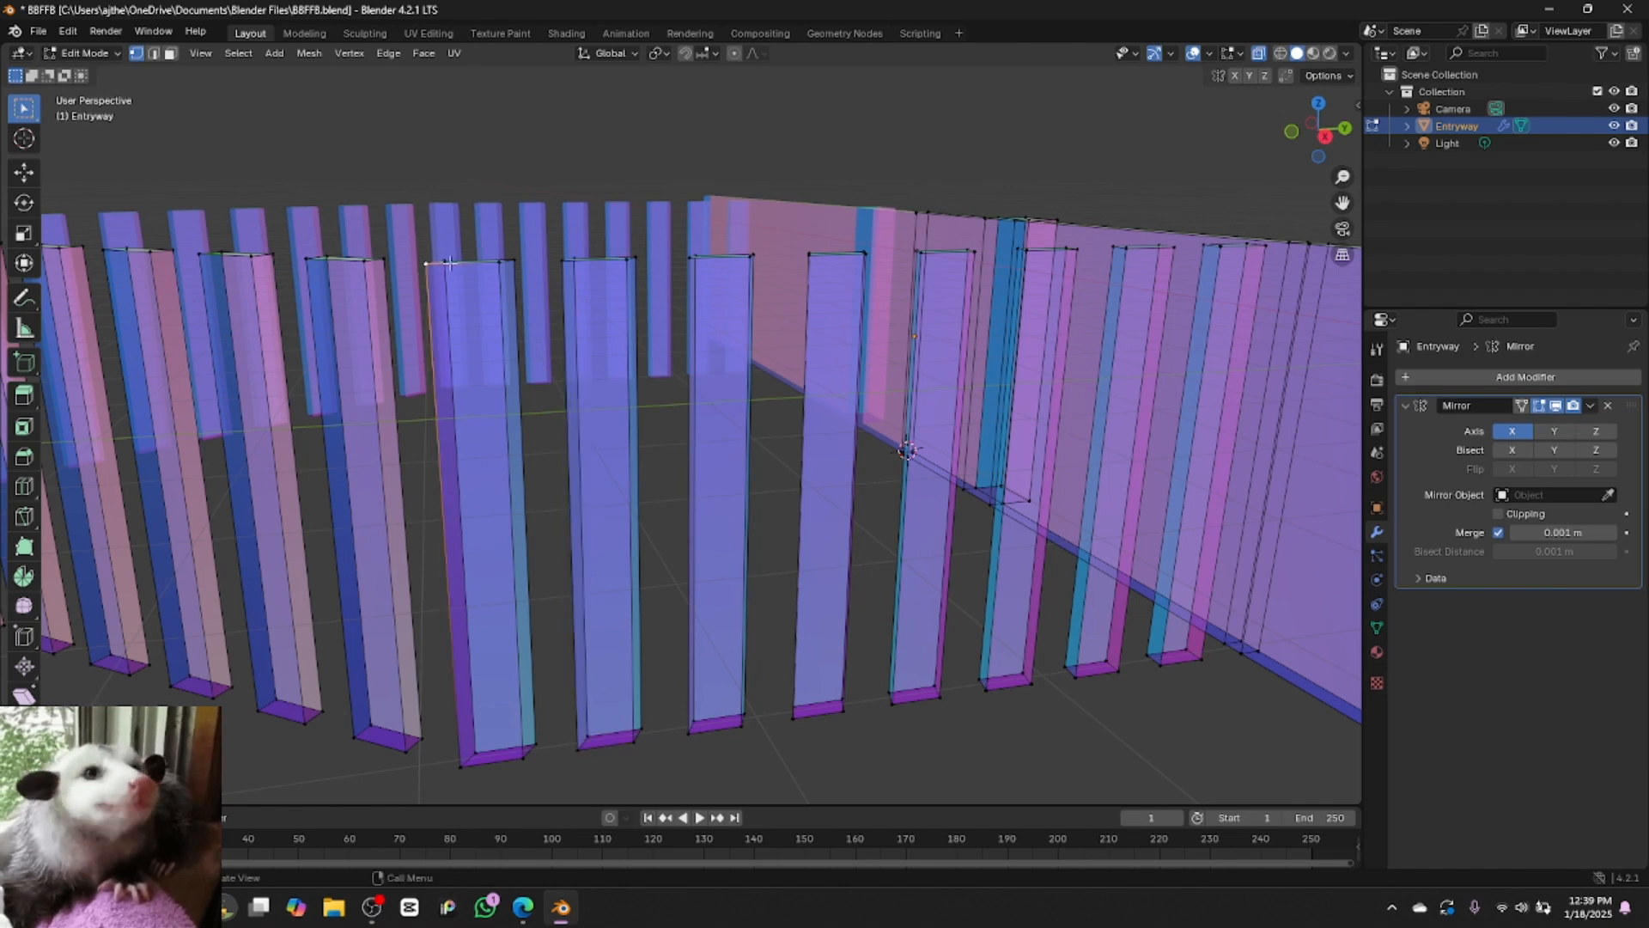
drag(409, 226, 467, 647)
shift+drag(447, 718, 490, 782)
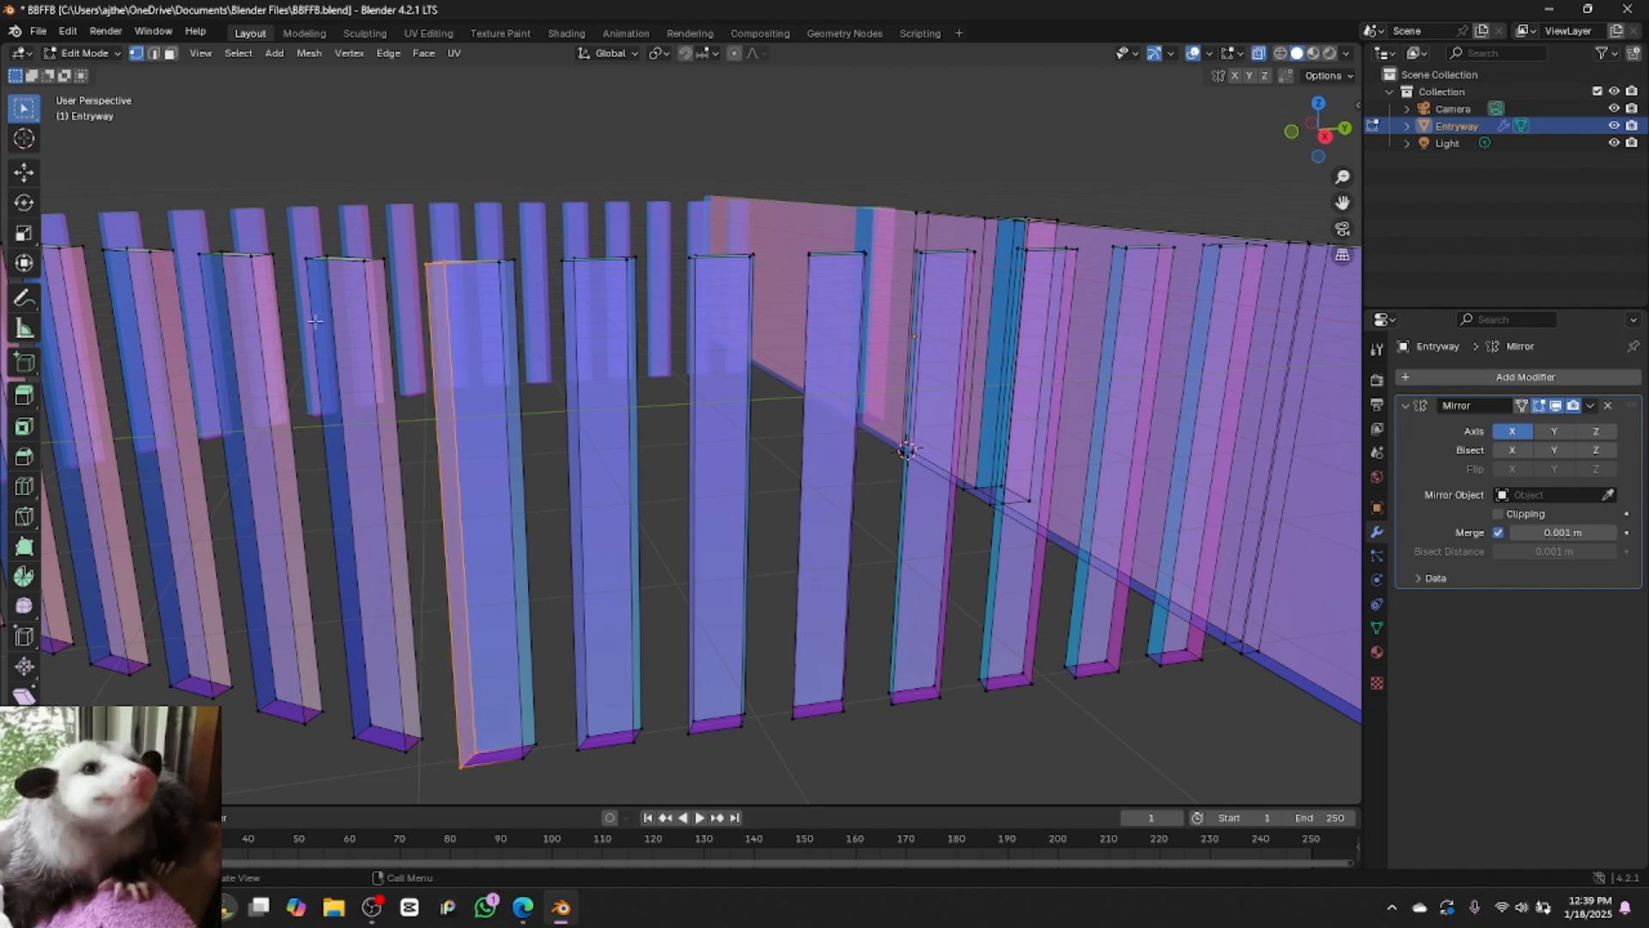
Fill the open side of the angled wall's first slat, nearest the side wall, with a new face from its four corners
click(293, 232)
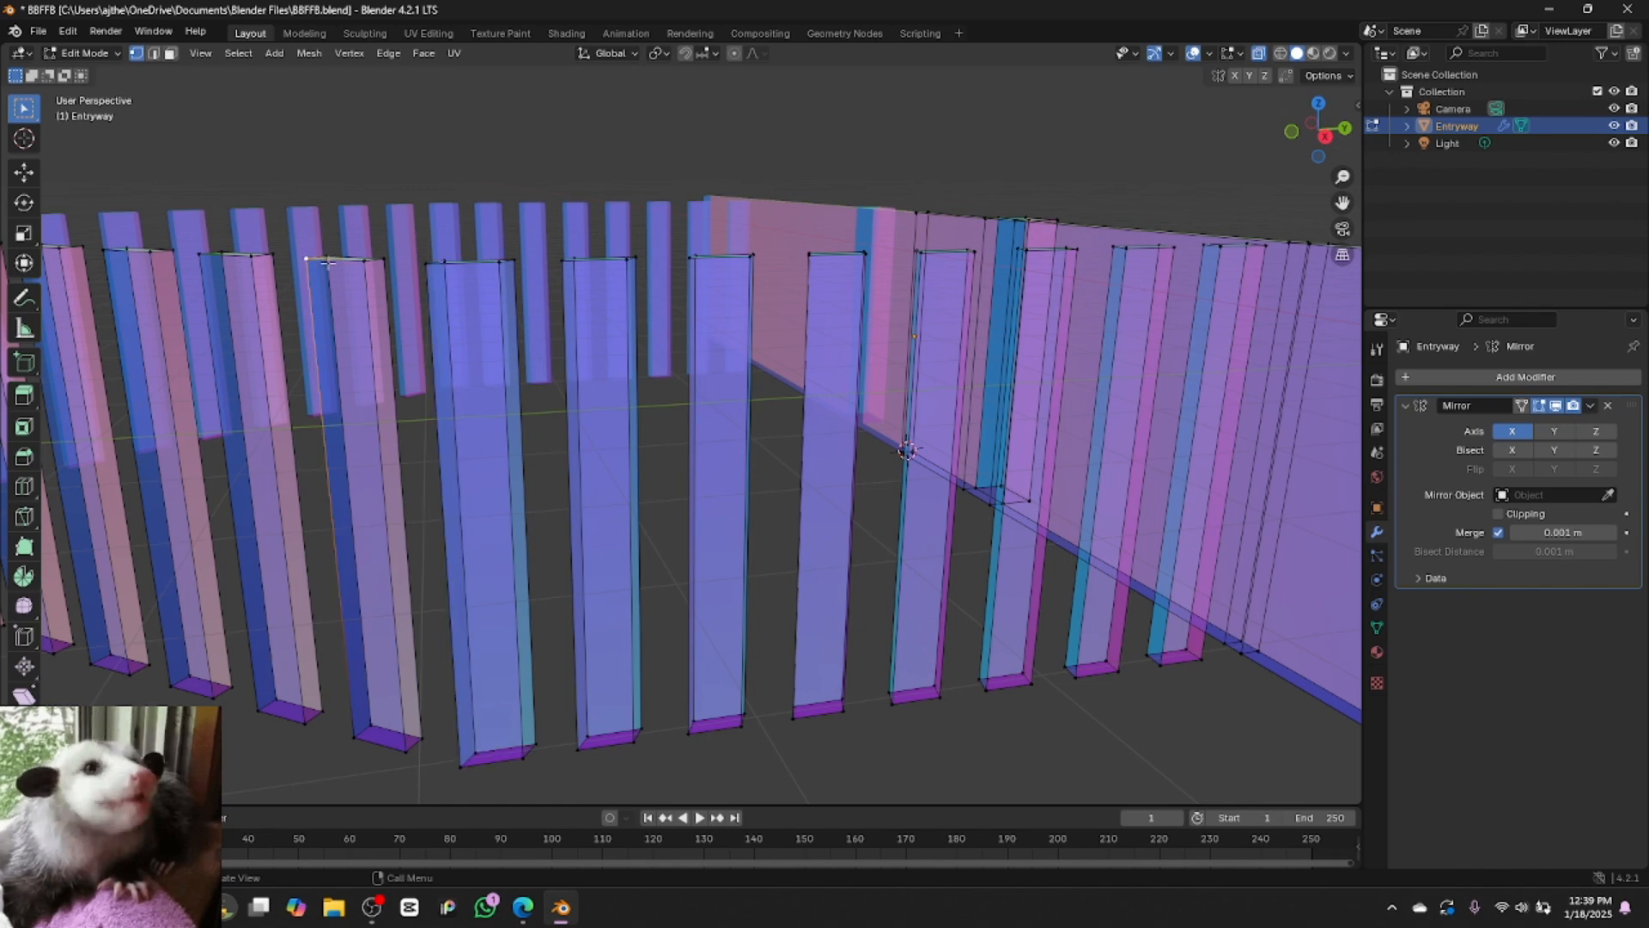
shift+drag(274, 220, 305, 259)
shift+click(305, 258)
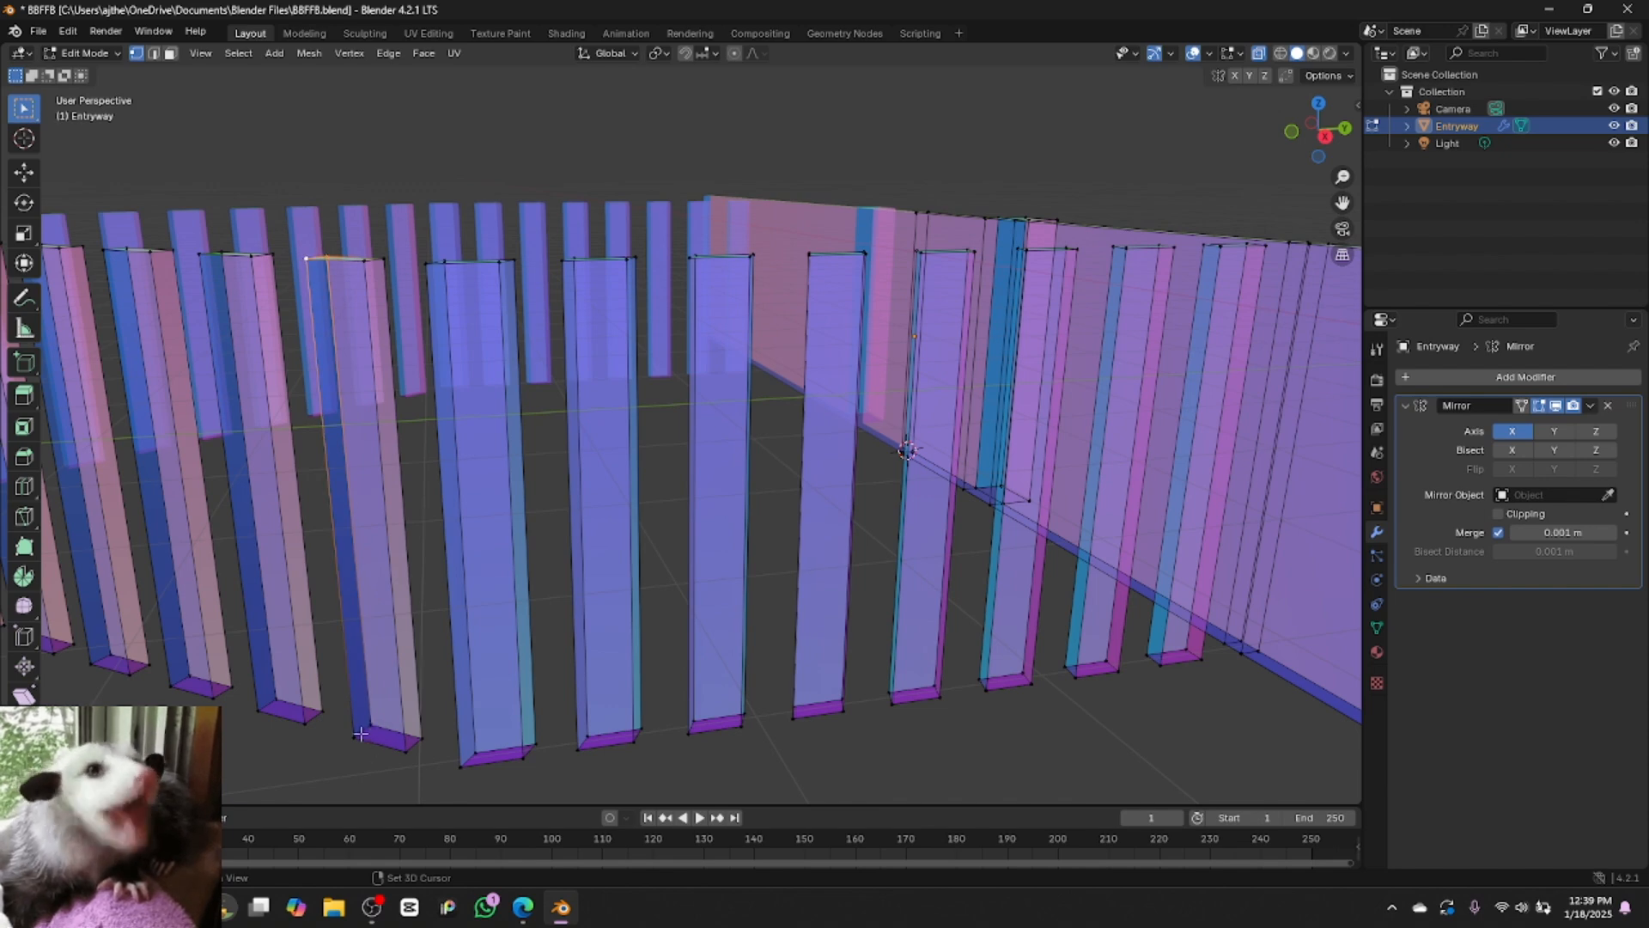
shift+click(372, 725)
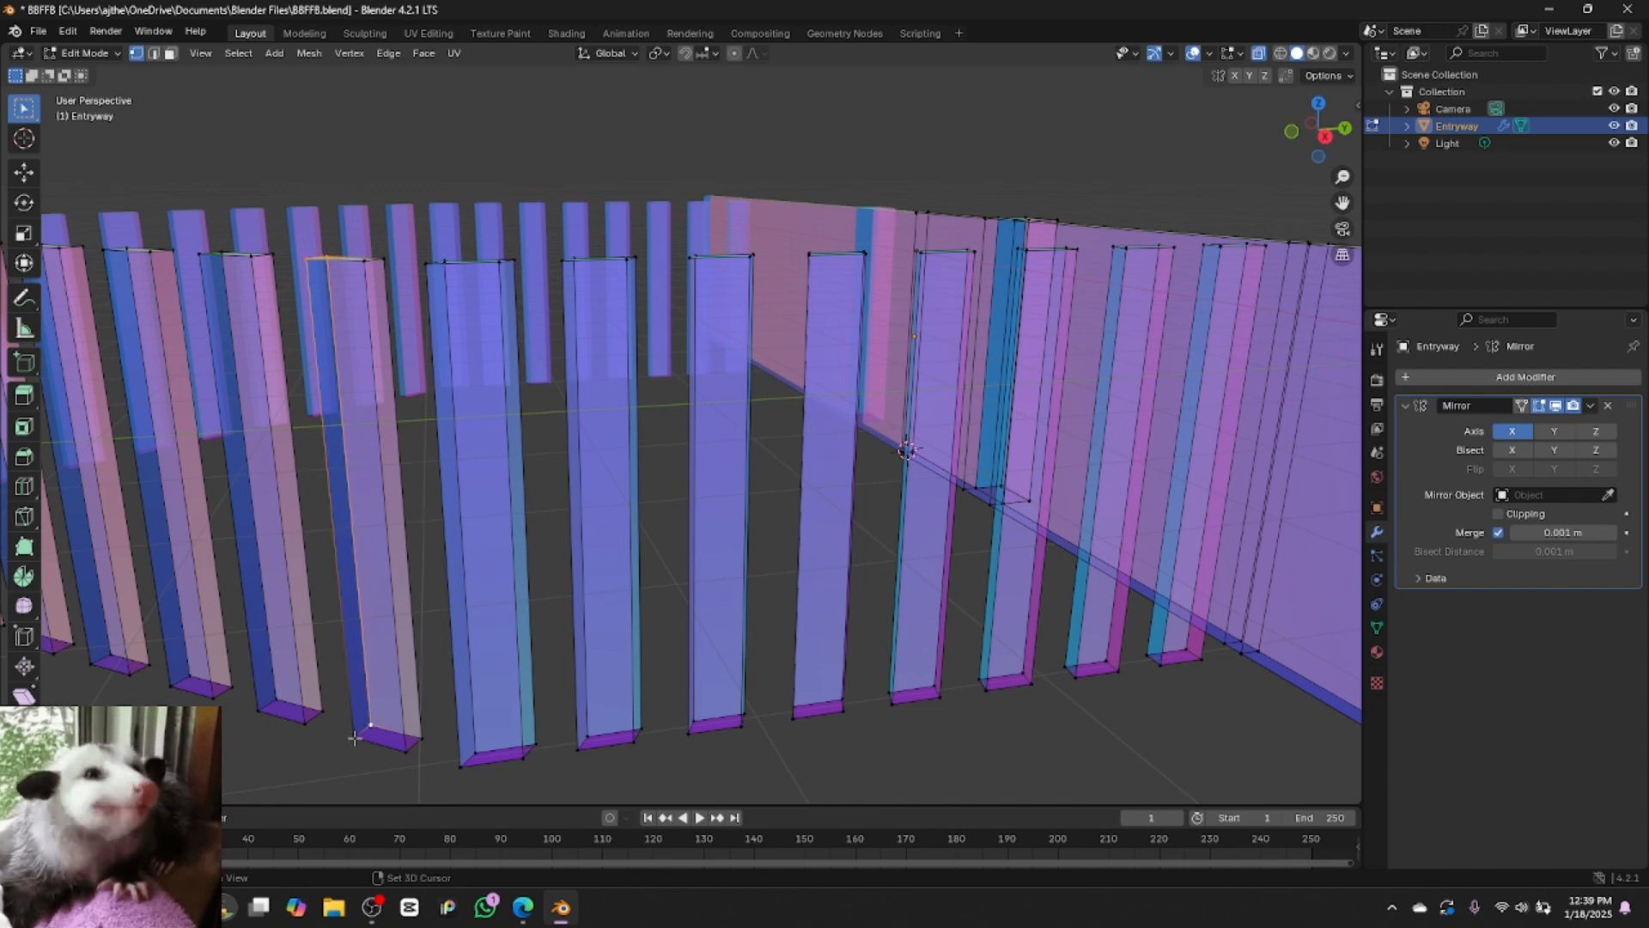
shift+click(354, 736)
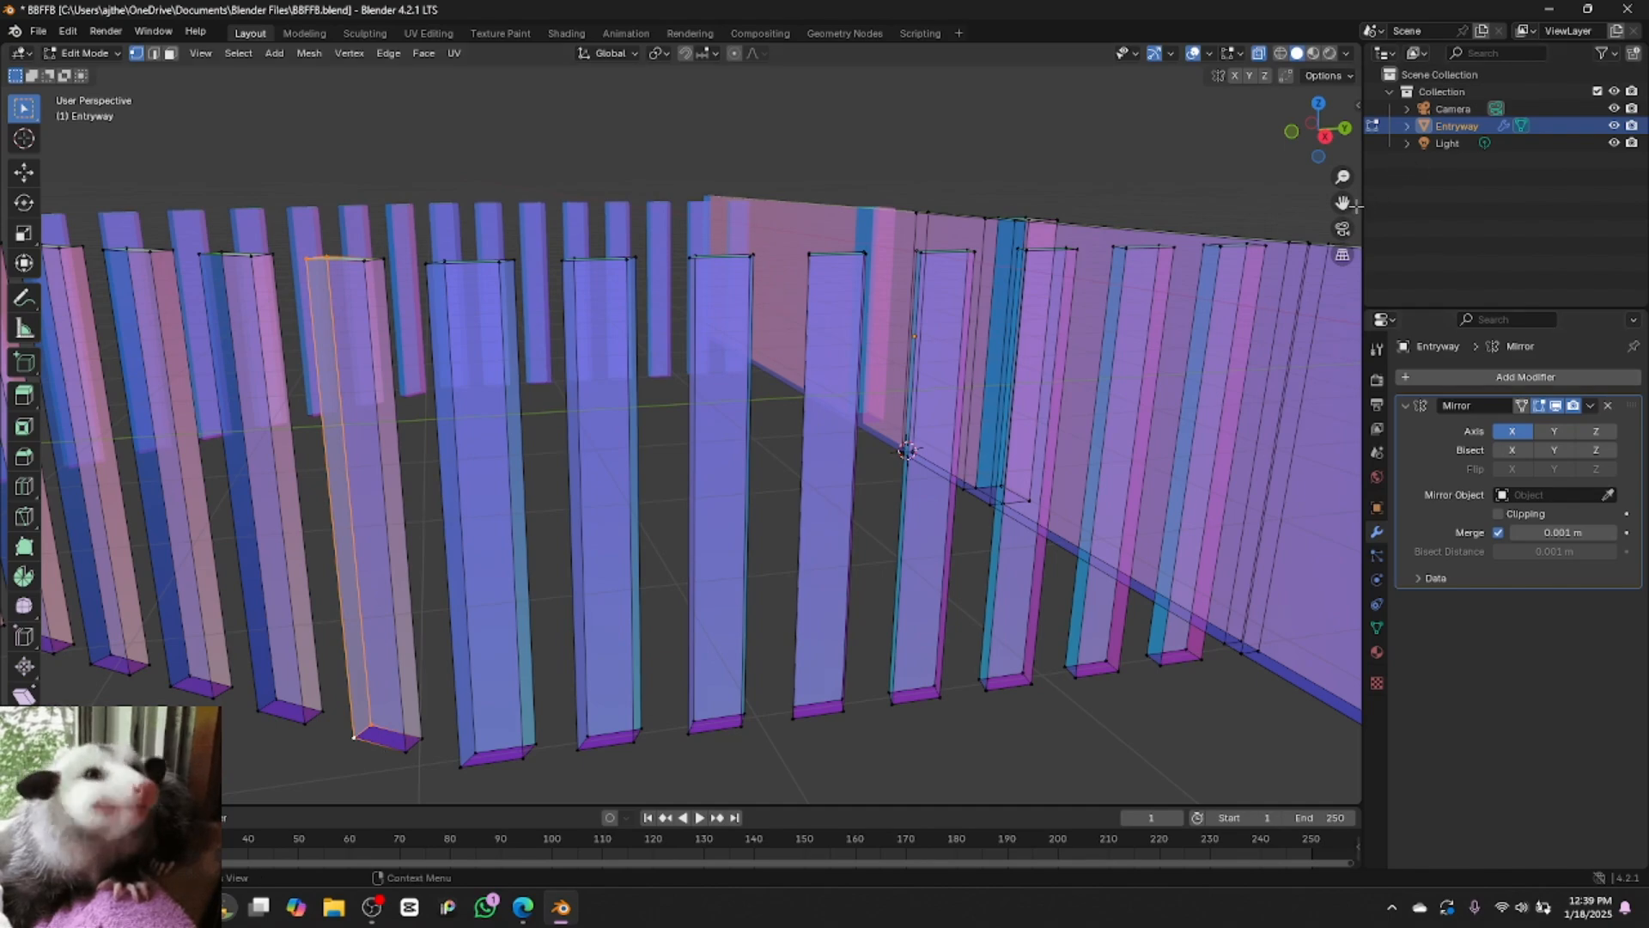
Fill the open side of the angled wall's second slat with a new face, clear the selection and turn off X-ray display
drag(1343, 203, 1512, 217)
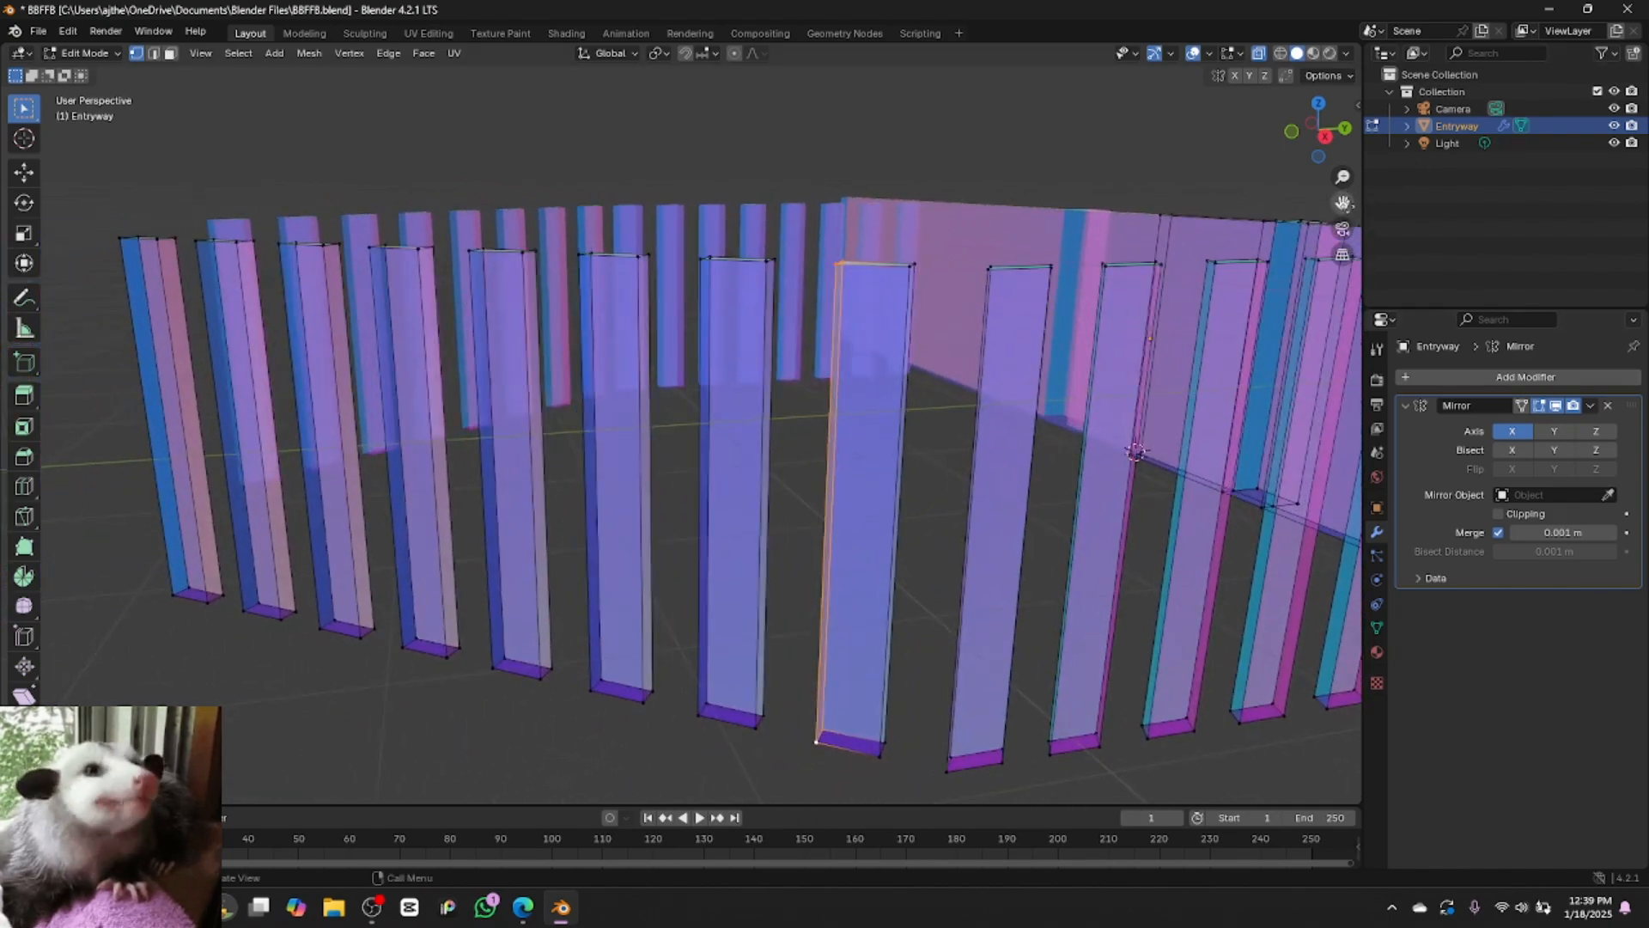
click(706, 235)
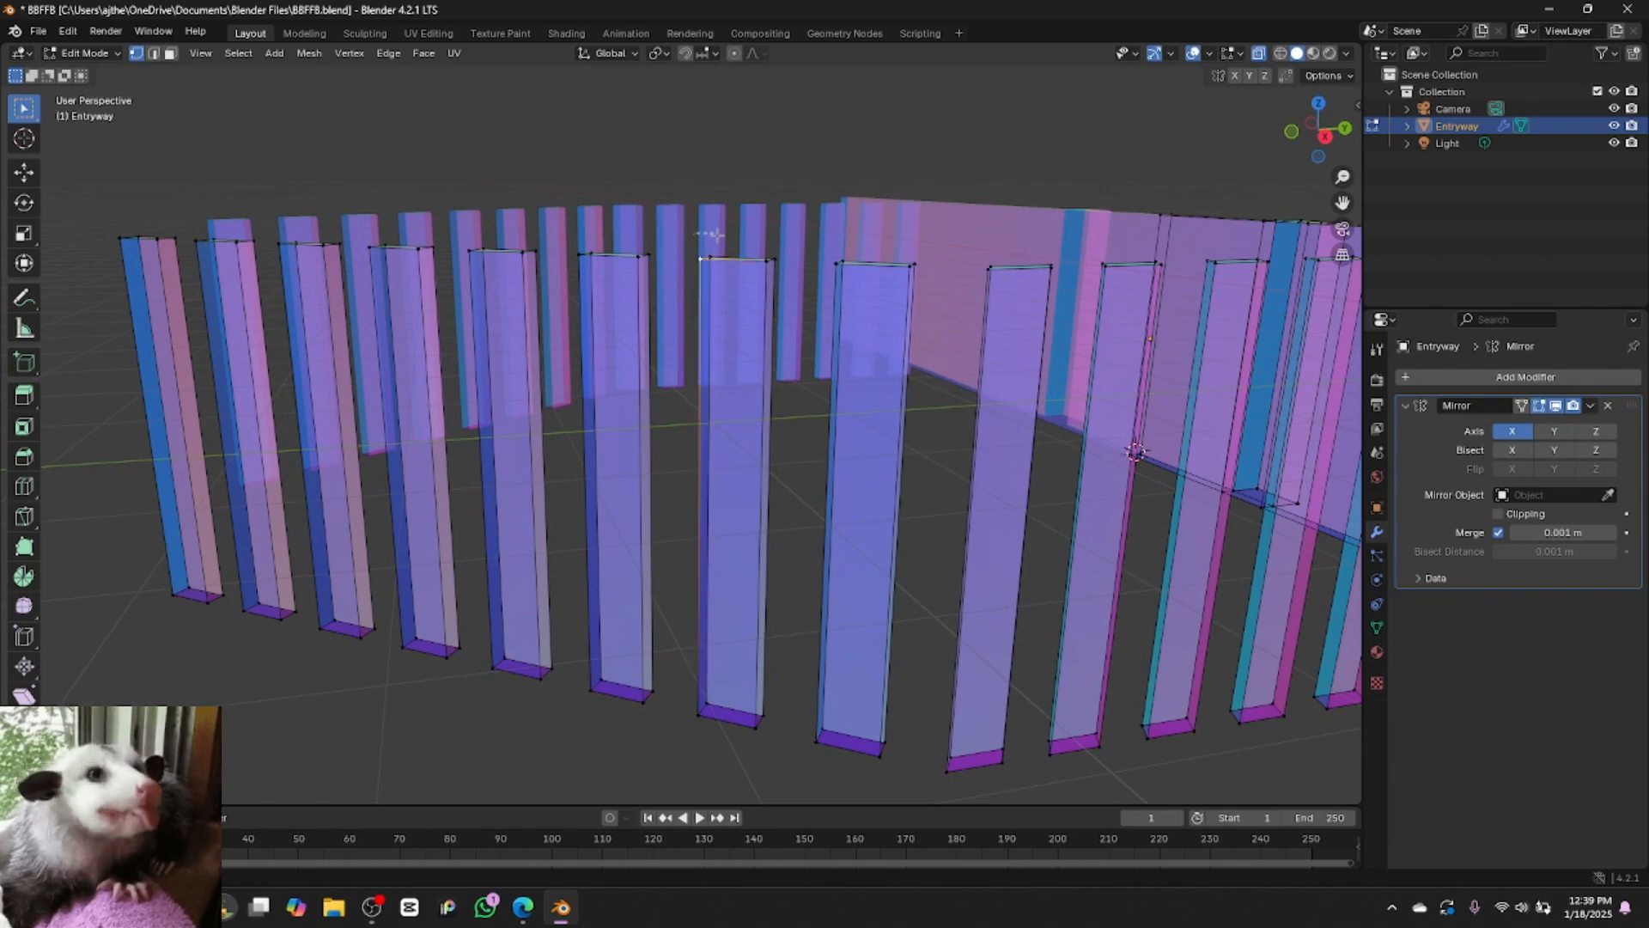
drag(694, 231, 720, 283)
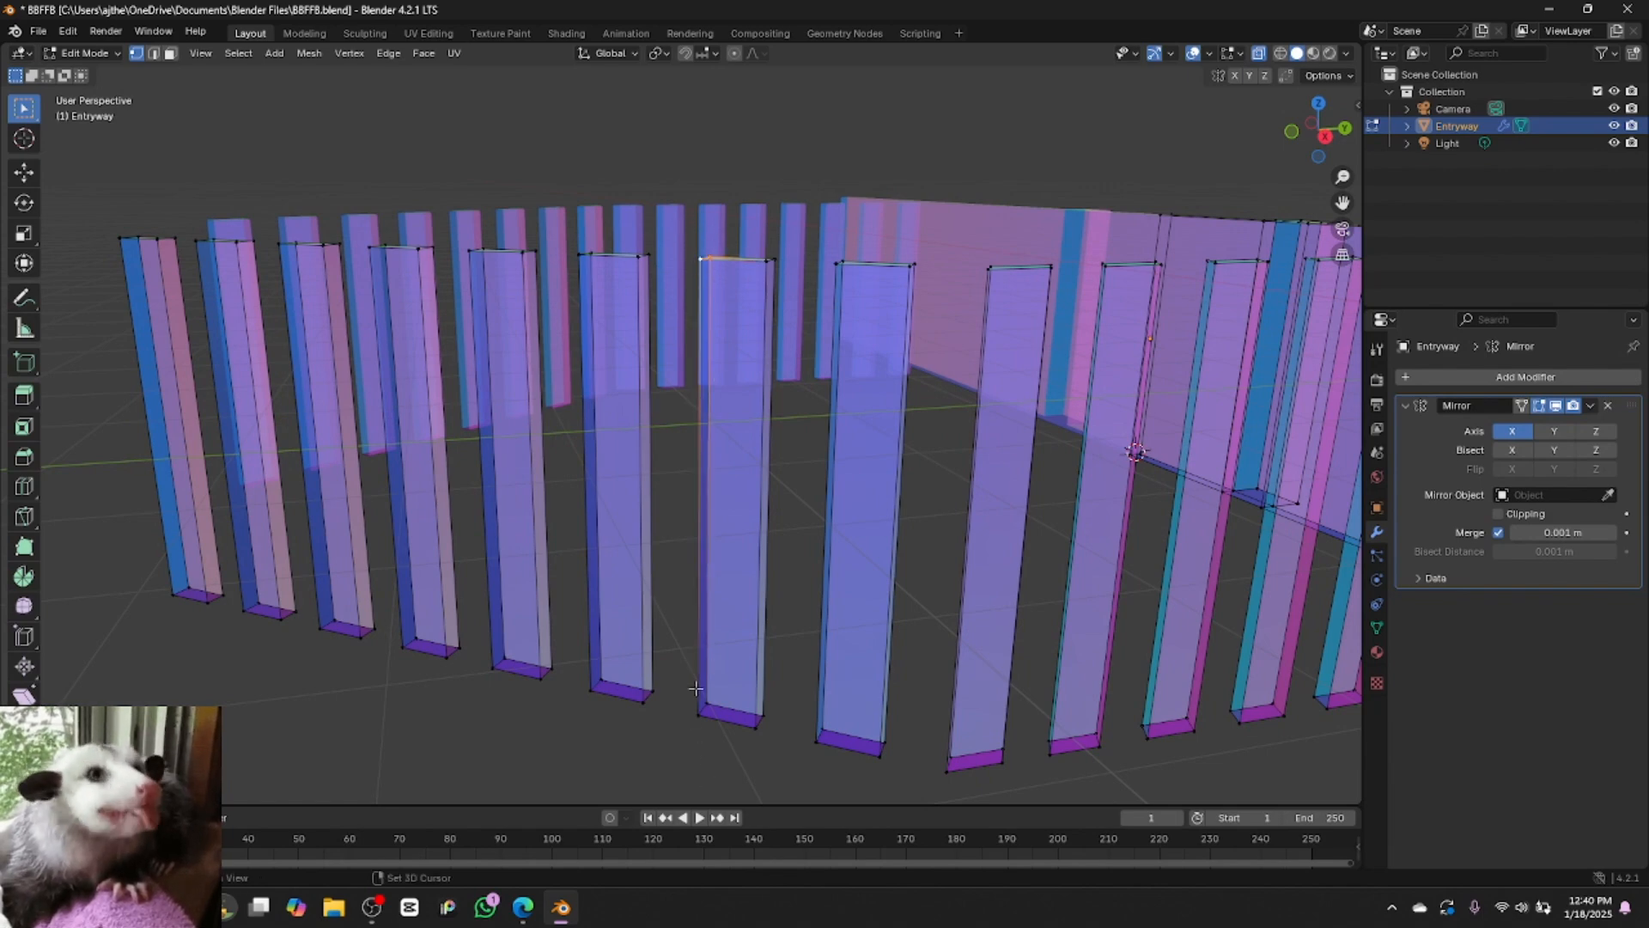
shift+drag(691, 683, 721, 744)
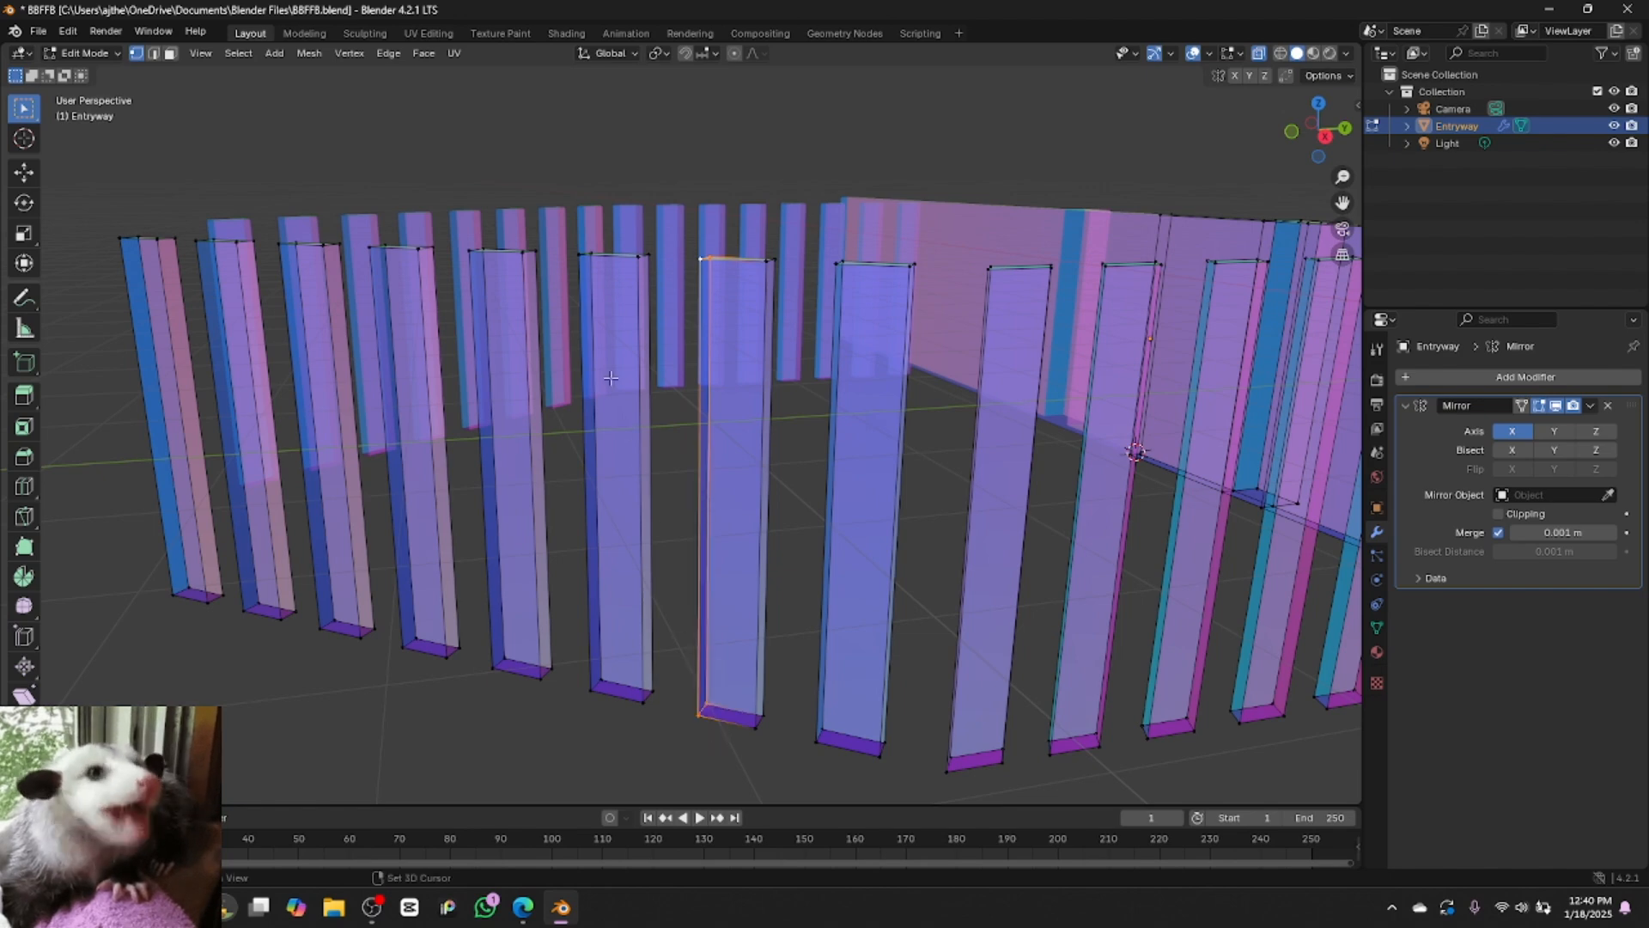
click(636, 185)
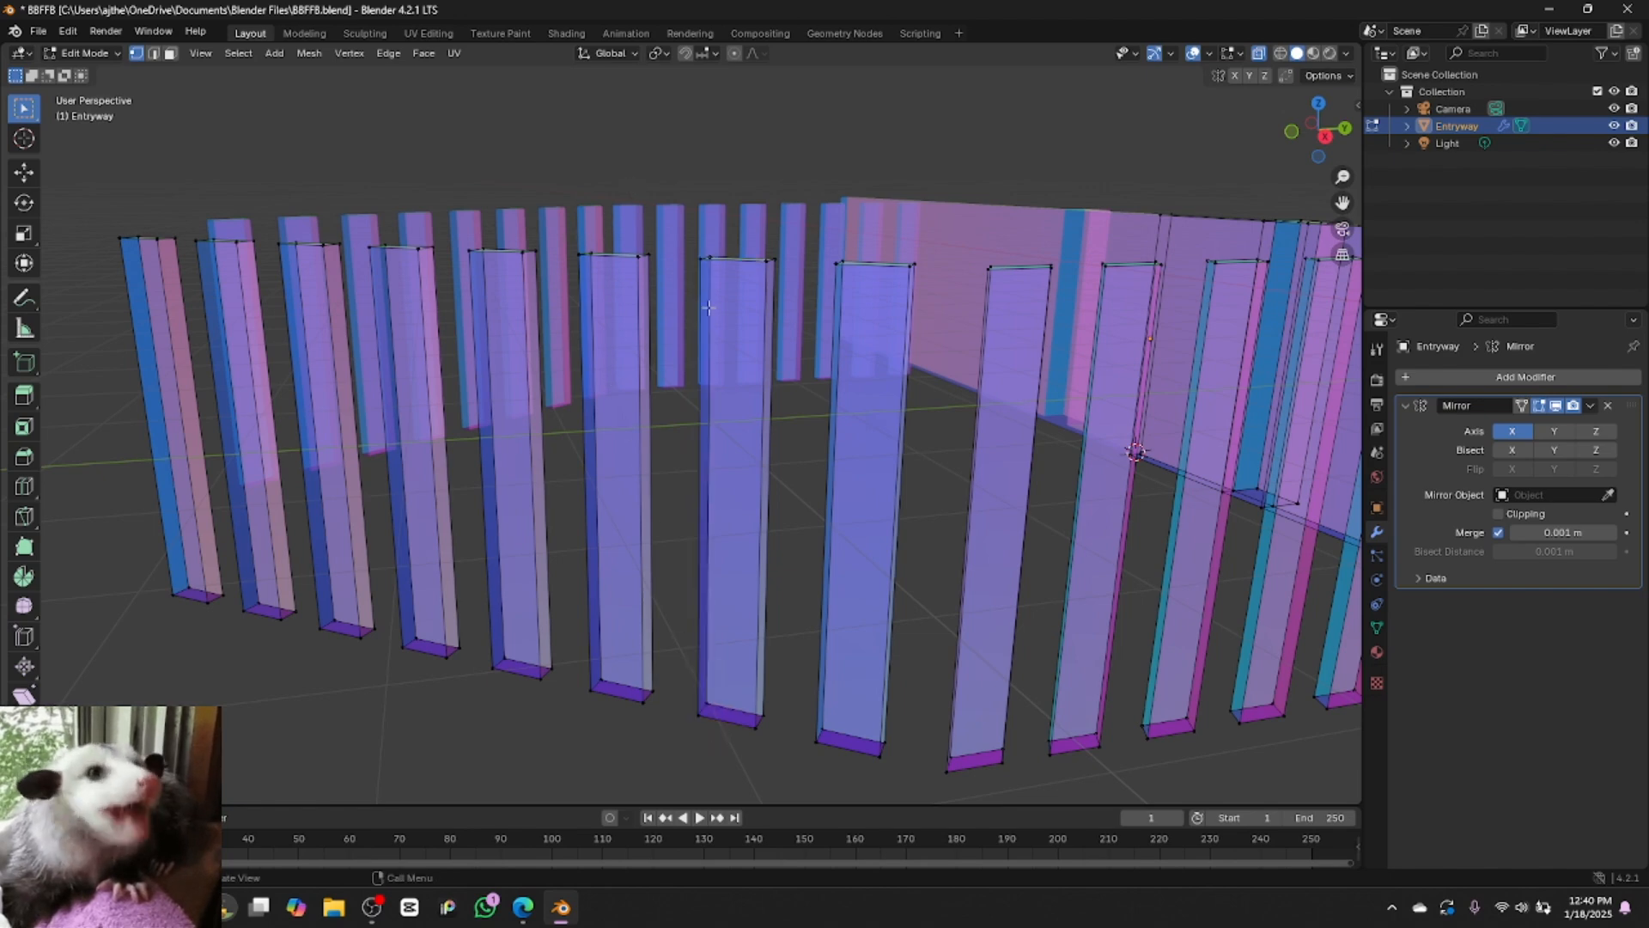
click(1258, 53)
drag(1305, 140, 1302, 172)
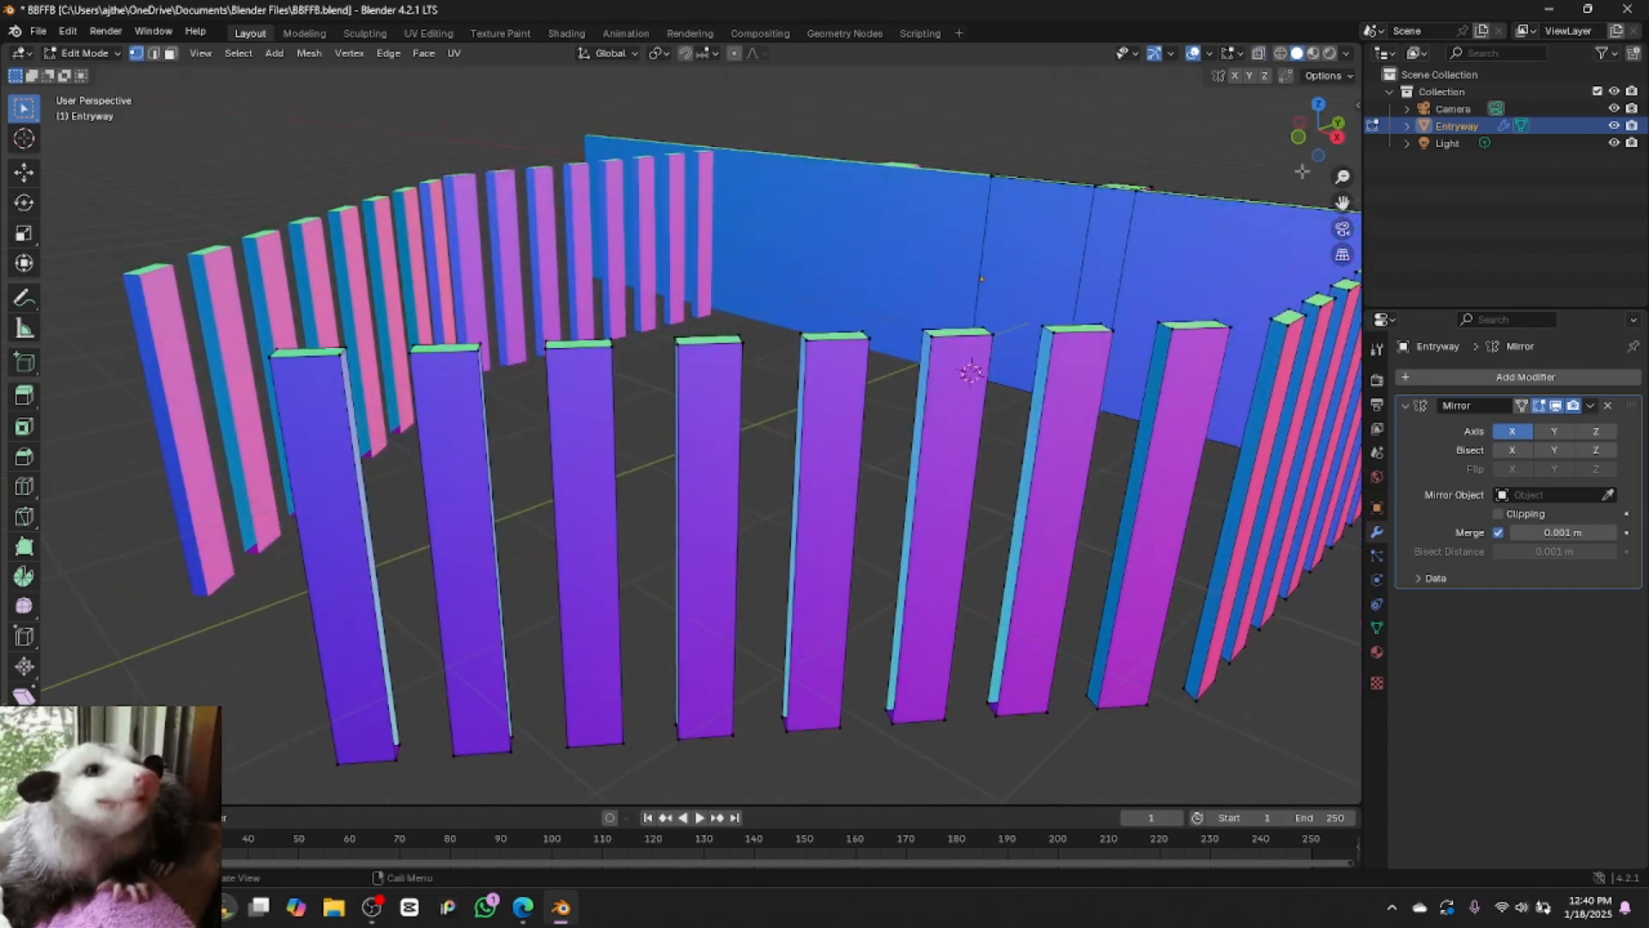
With X-ray display on, fill the side facing away from the side wall on the angled wall's second slat from the side wall
click(1339, 147)
drag(1318, 131, 1406, 181)
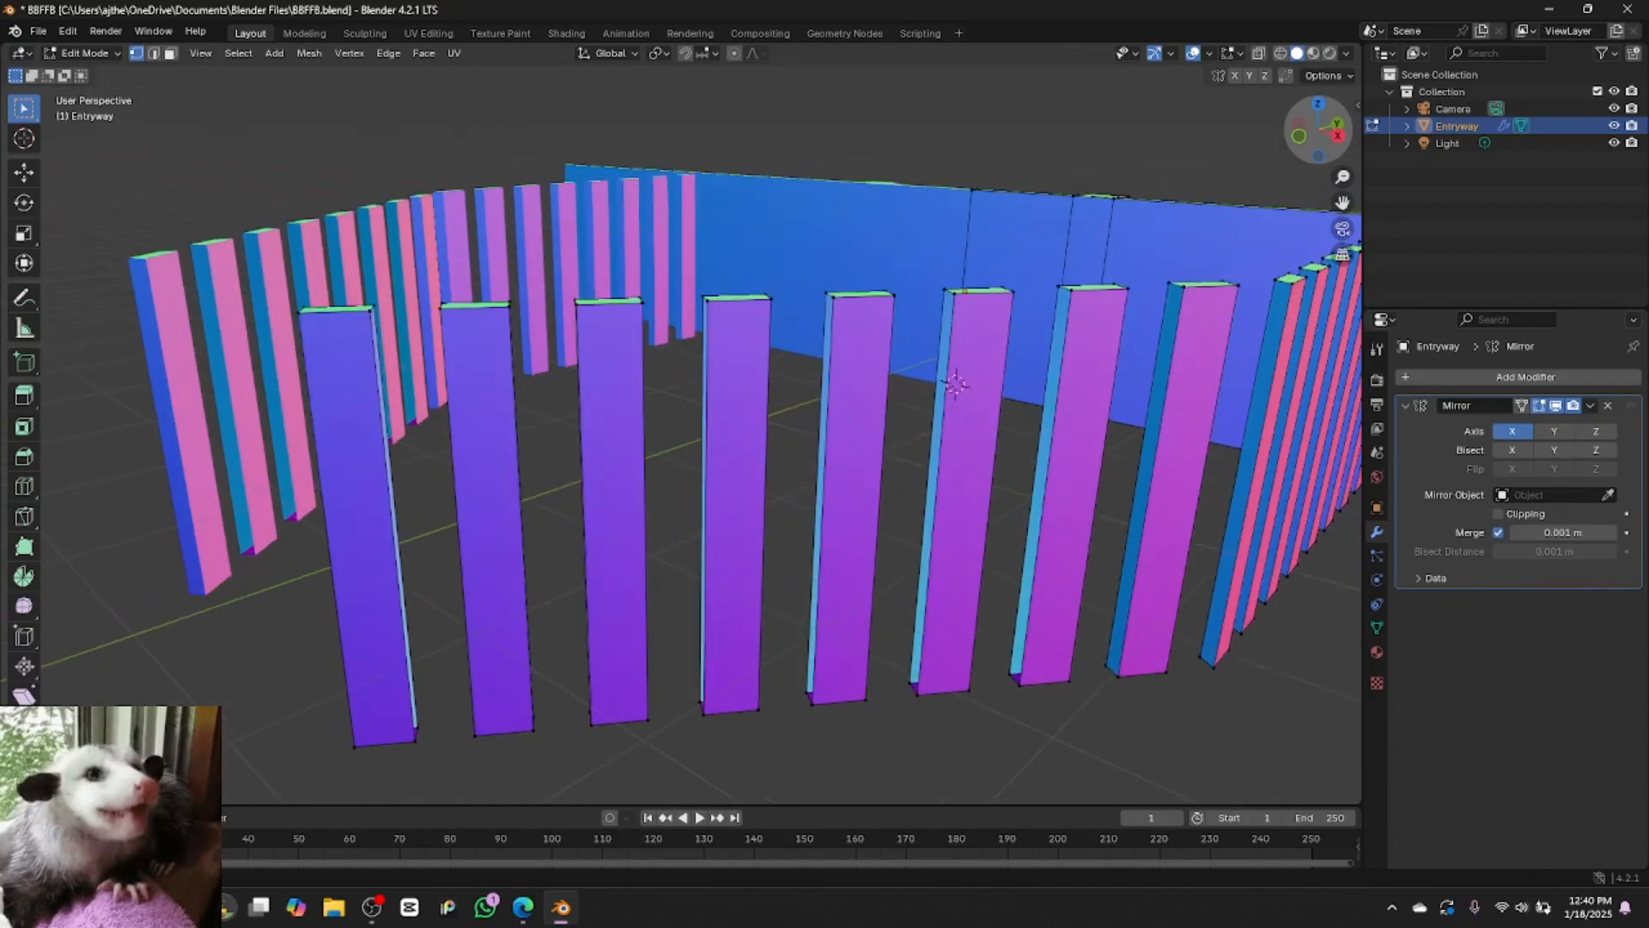
click(1260, 53)
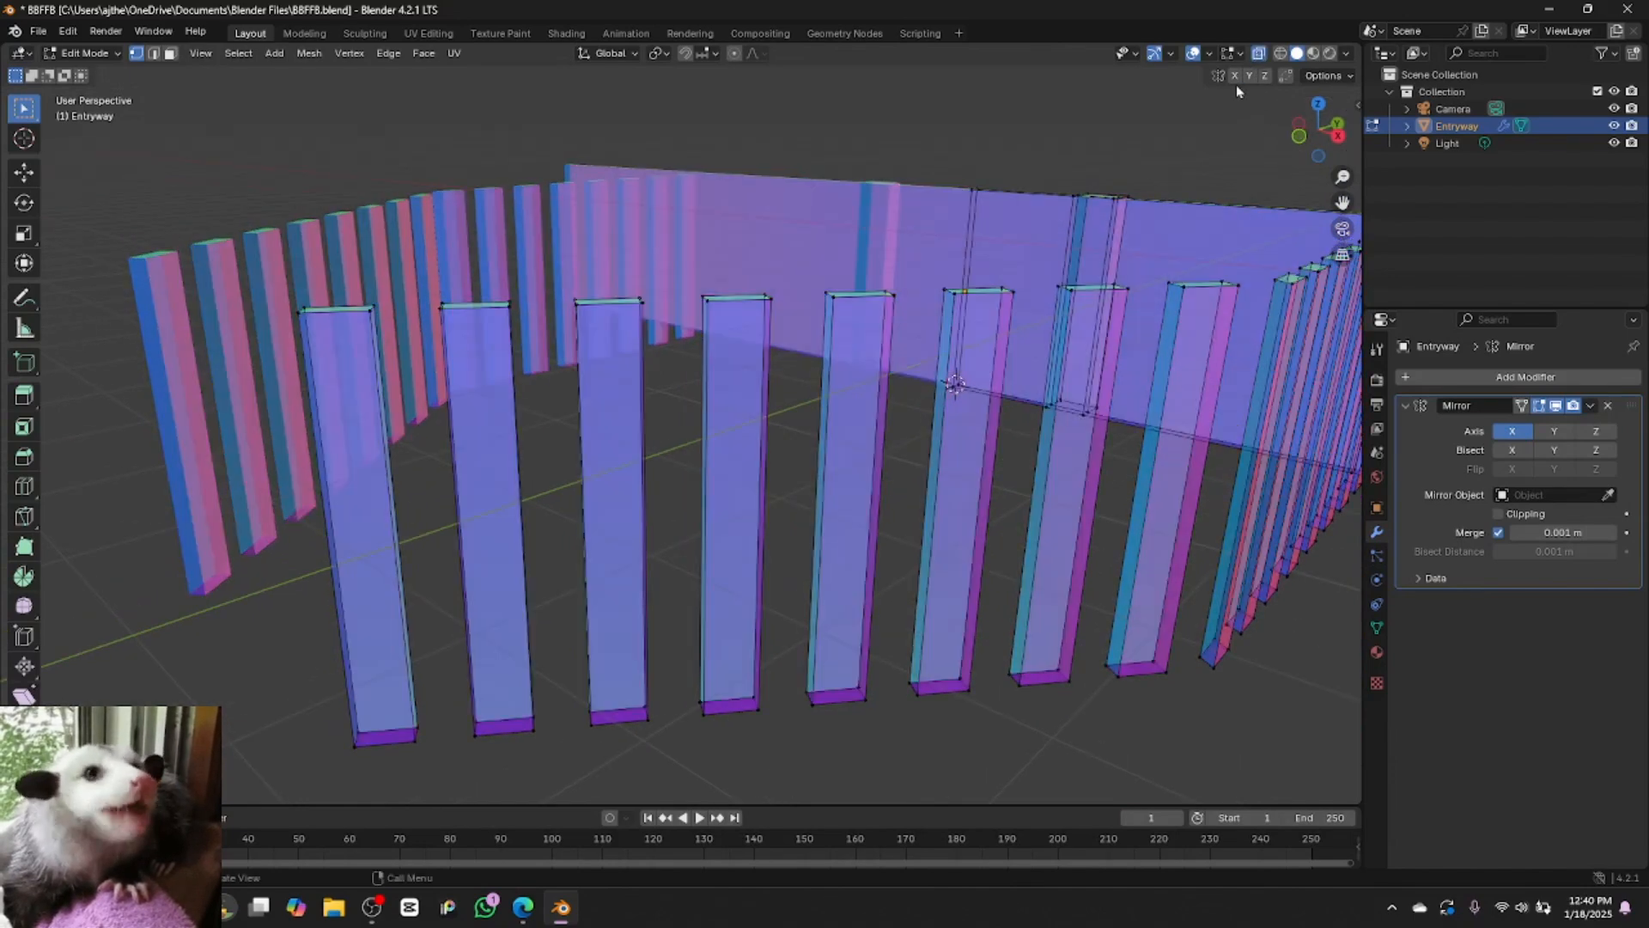
shift+click(1060, 287)
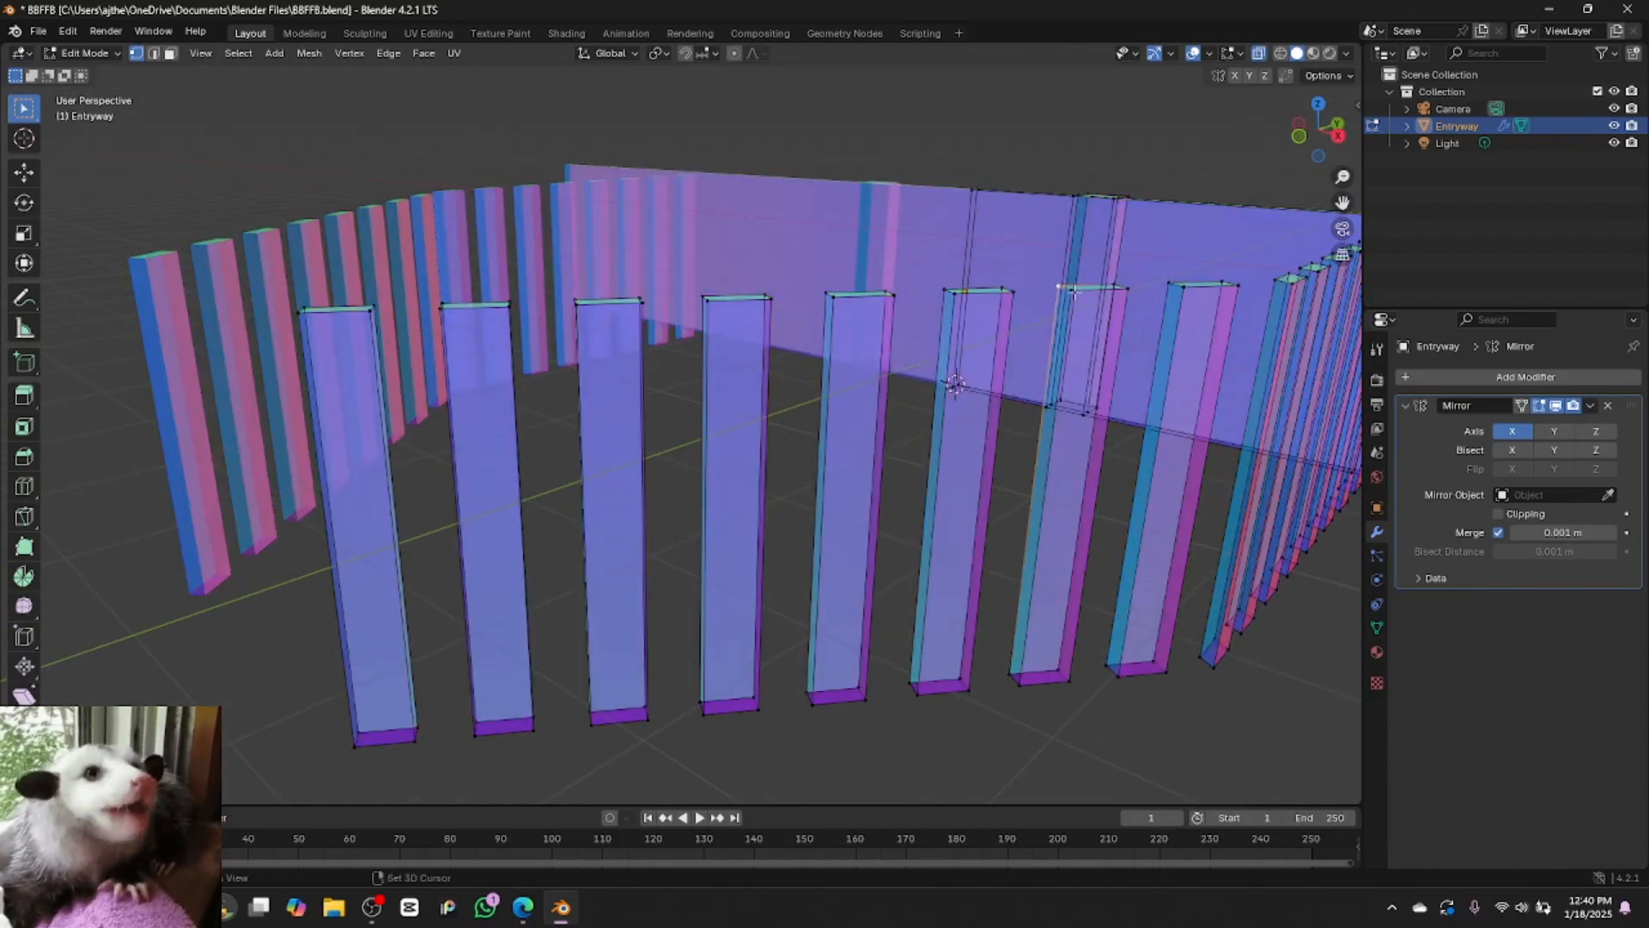
shift+click(1073, 292)
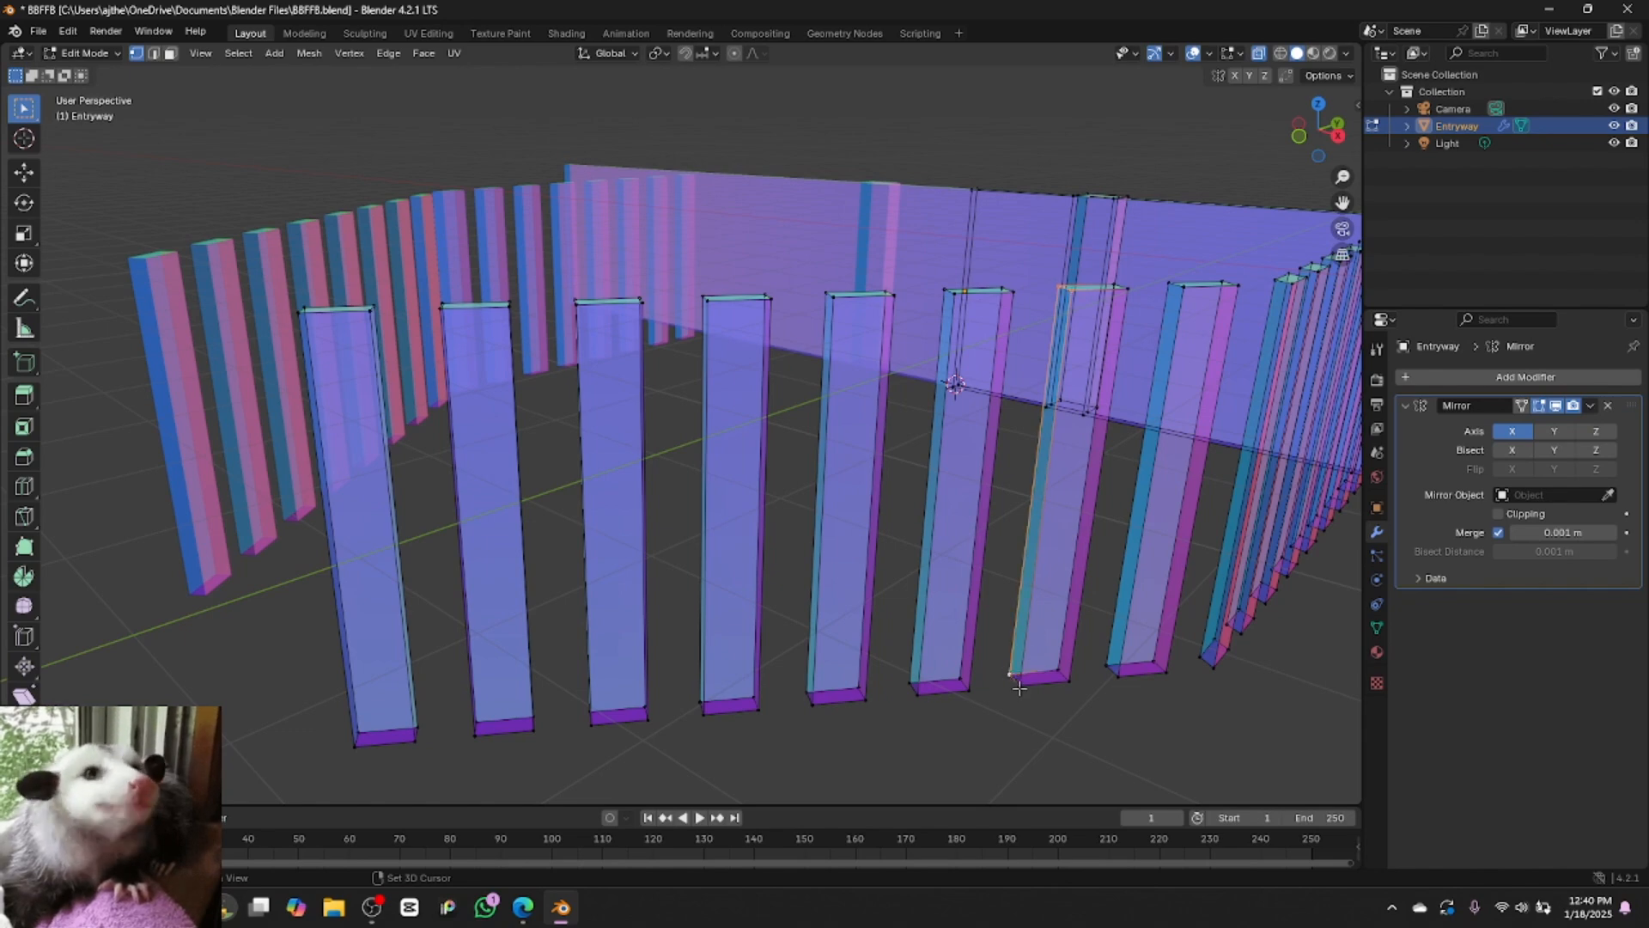
shift+click(1040, 716)
click(1033, 671)
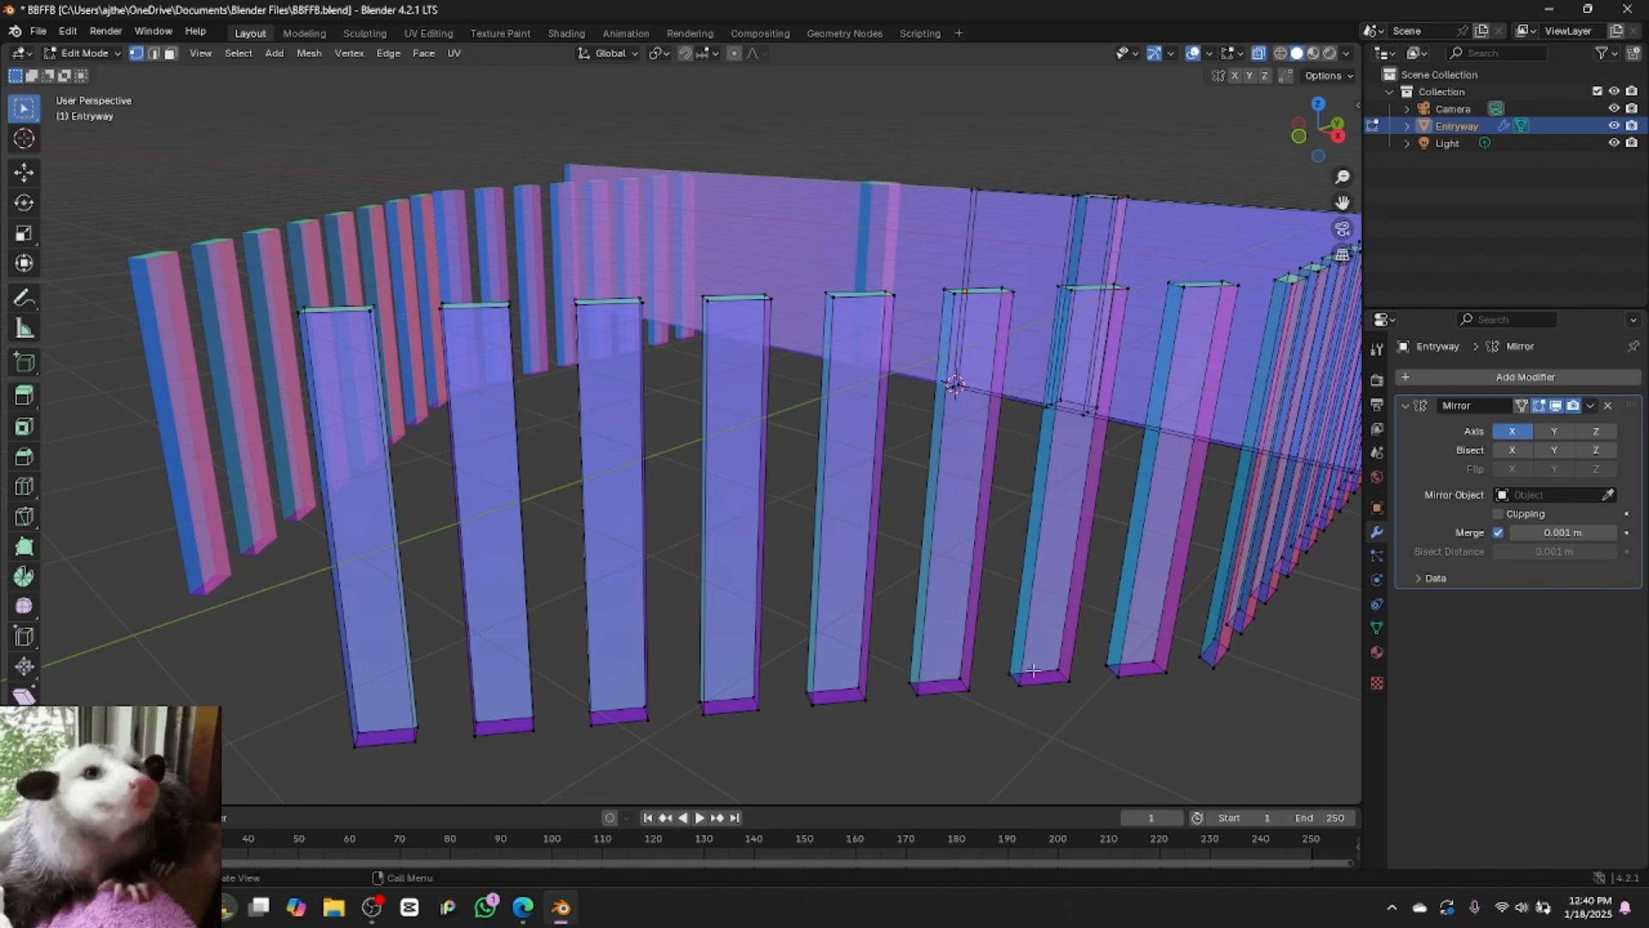
Fill the same open sides of the angled wall's third and fourth slats from the side wall, each with its own new face
shift+click(945, 292)
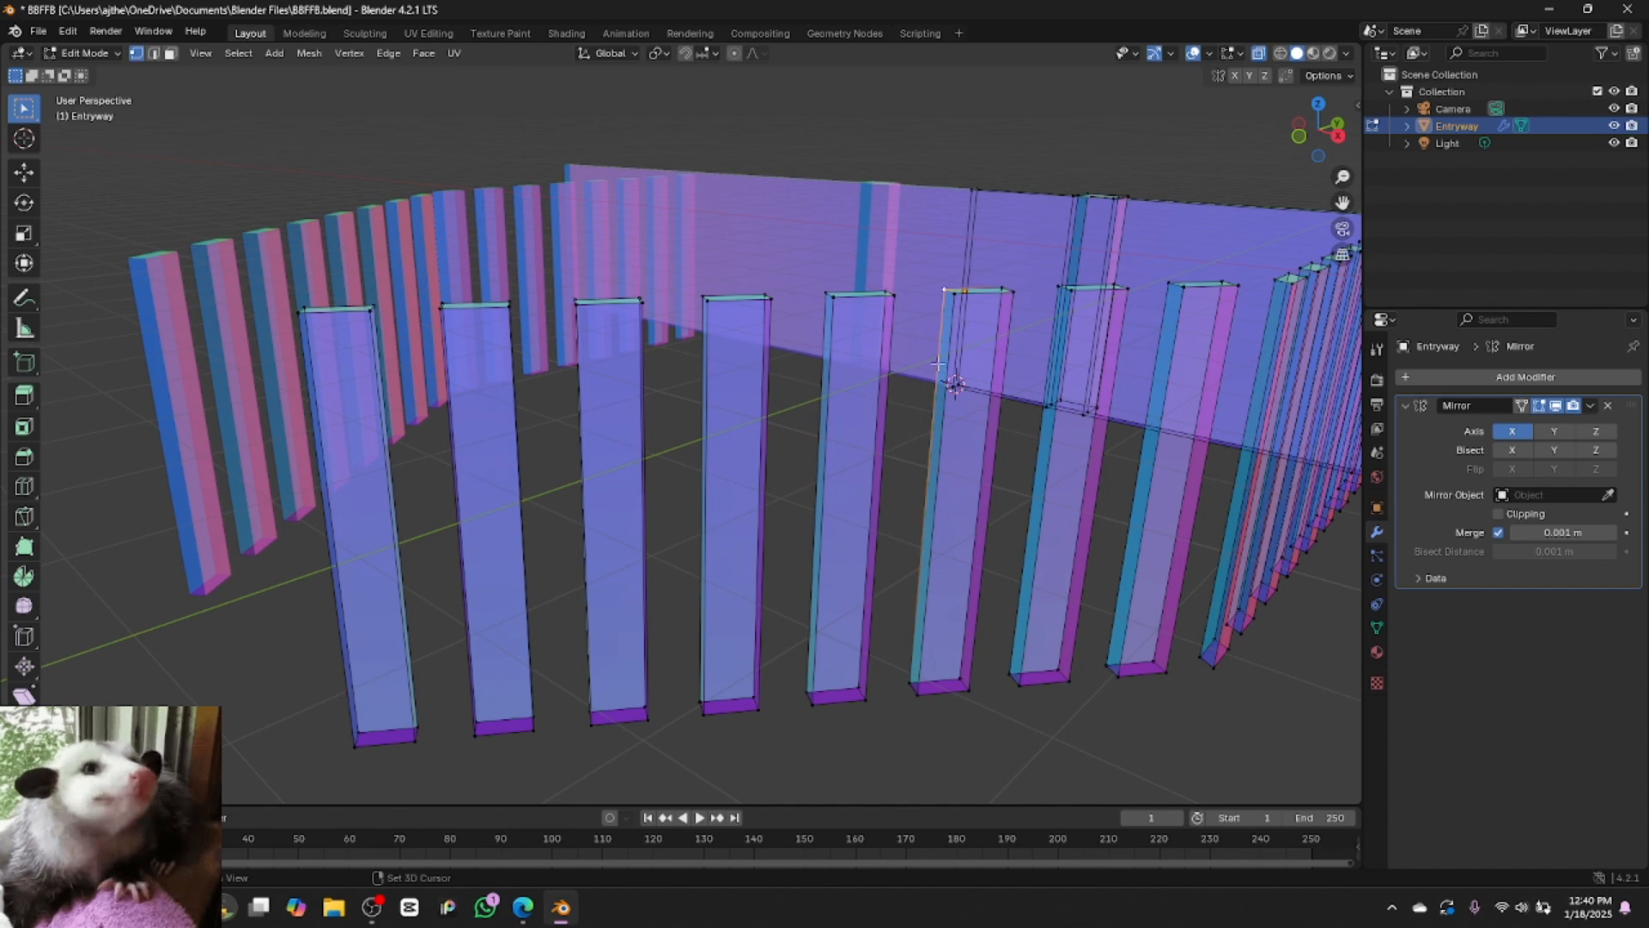
shift+click(911, 681)
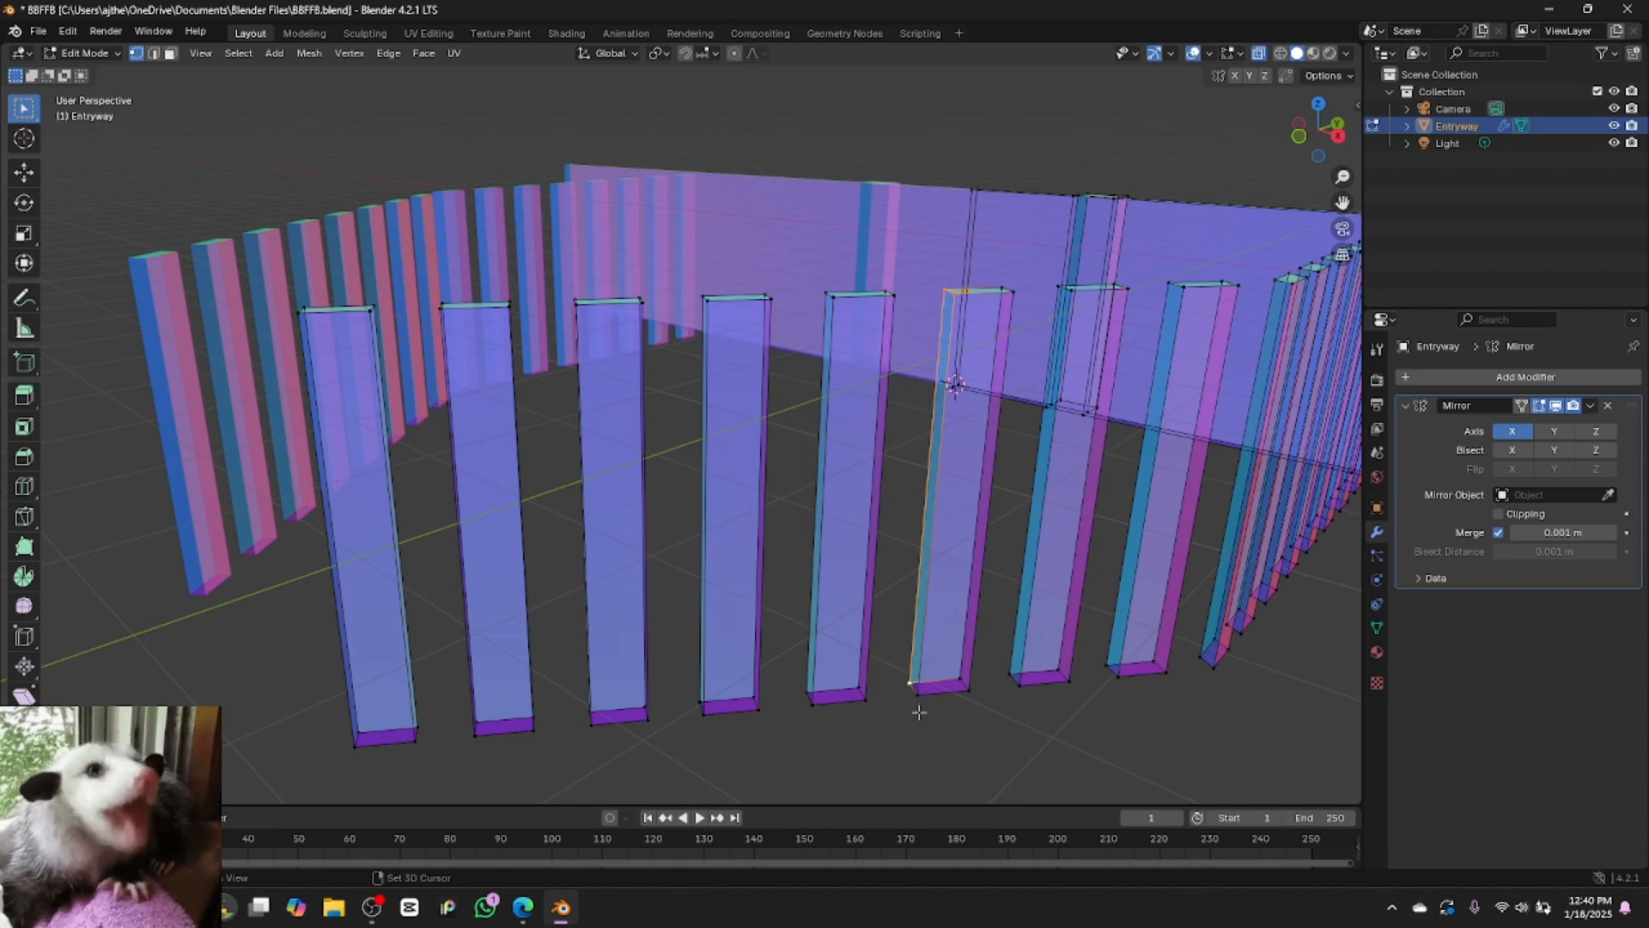
shift+click(920, 693)
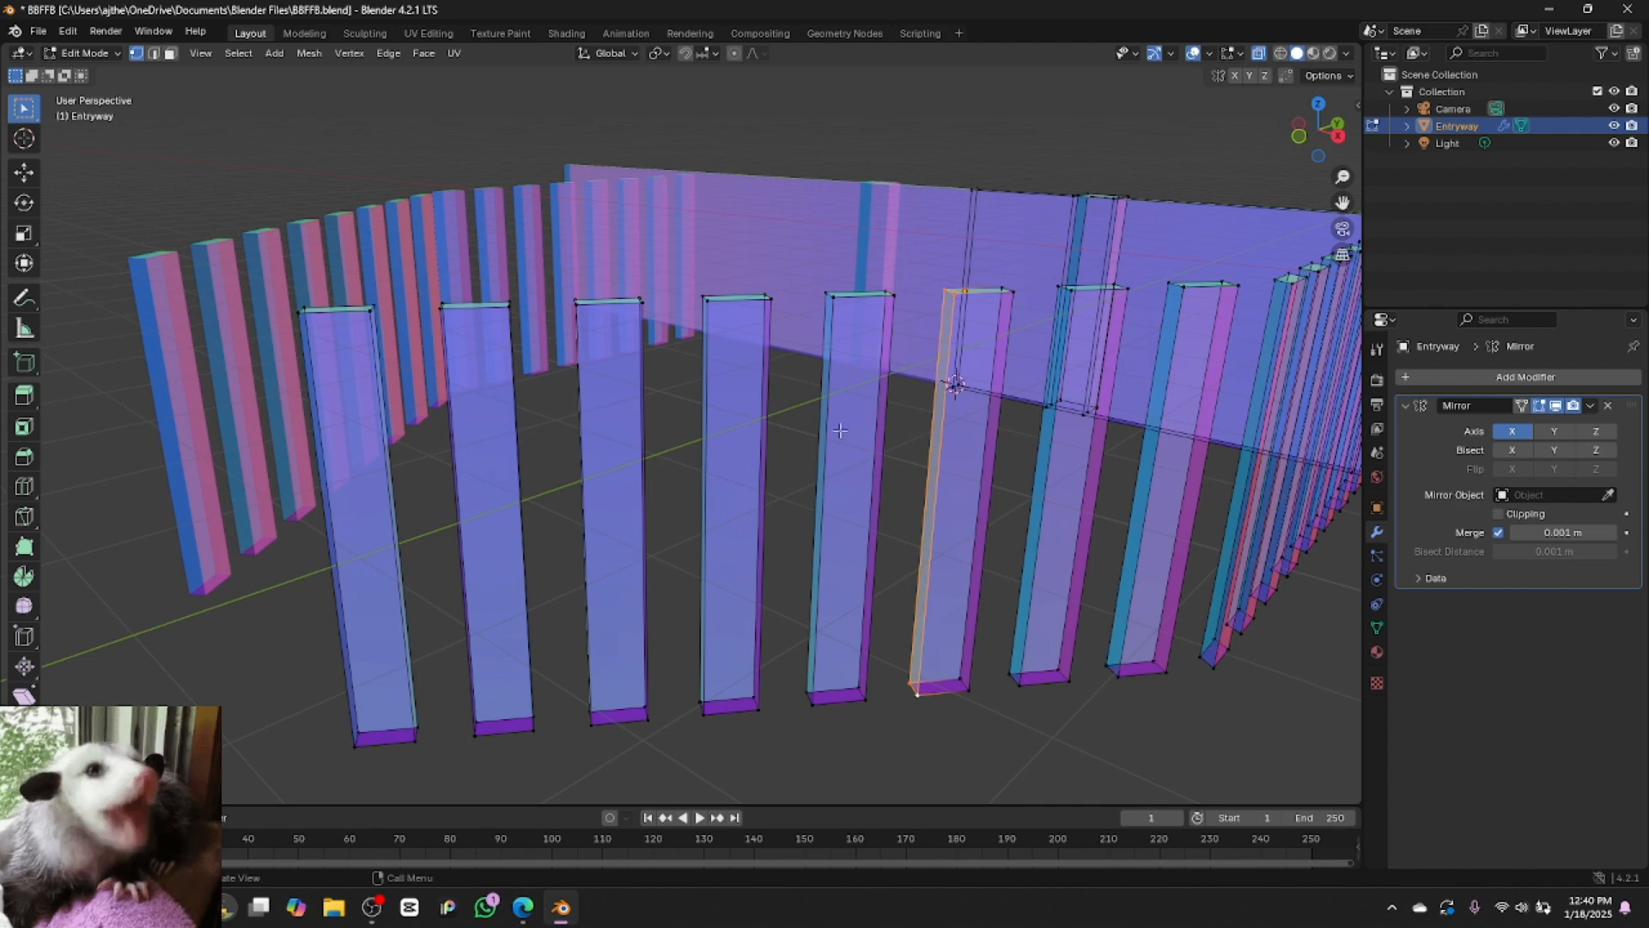
click(827, 291)
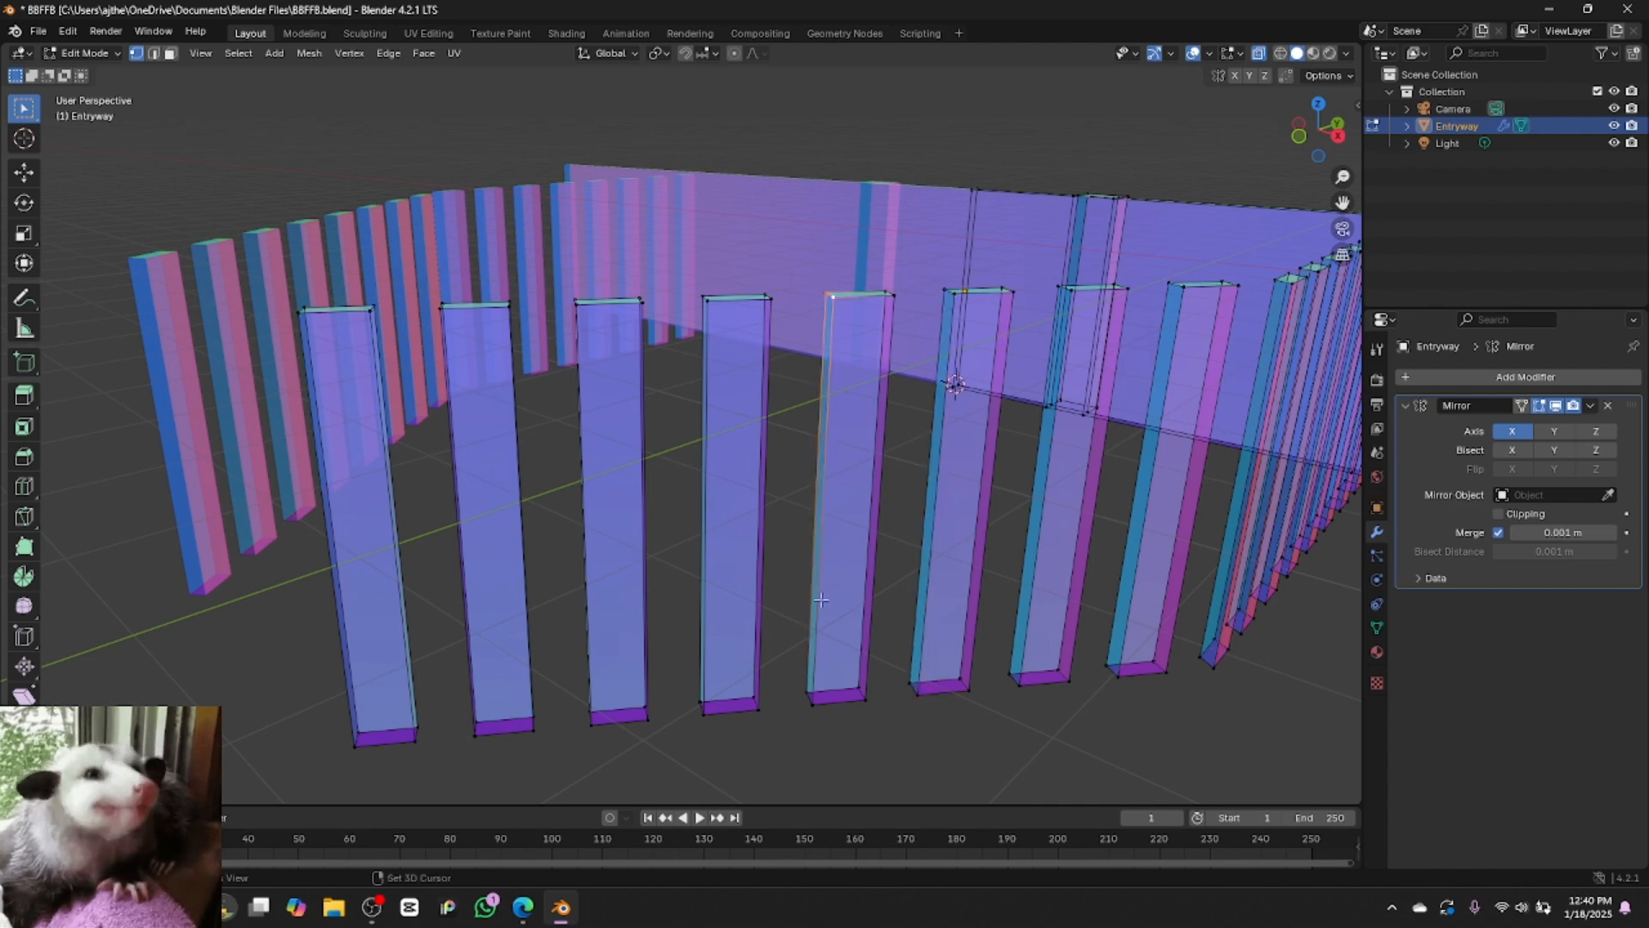
shift+click(813, 691)
shift+click(810, 693)
shift+click(814, 704)
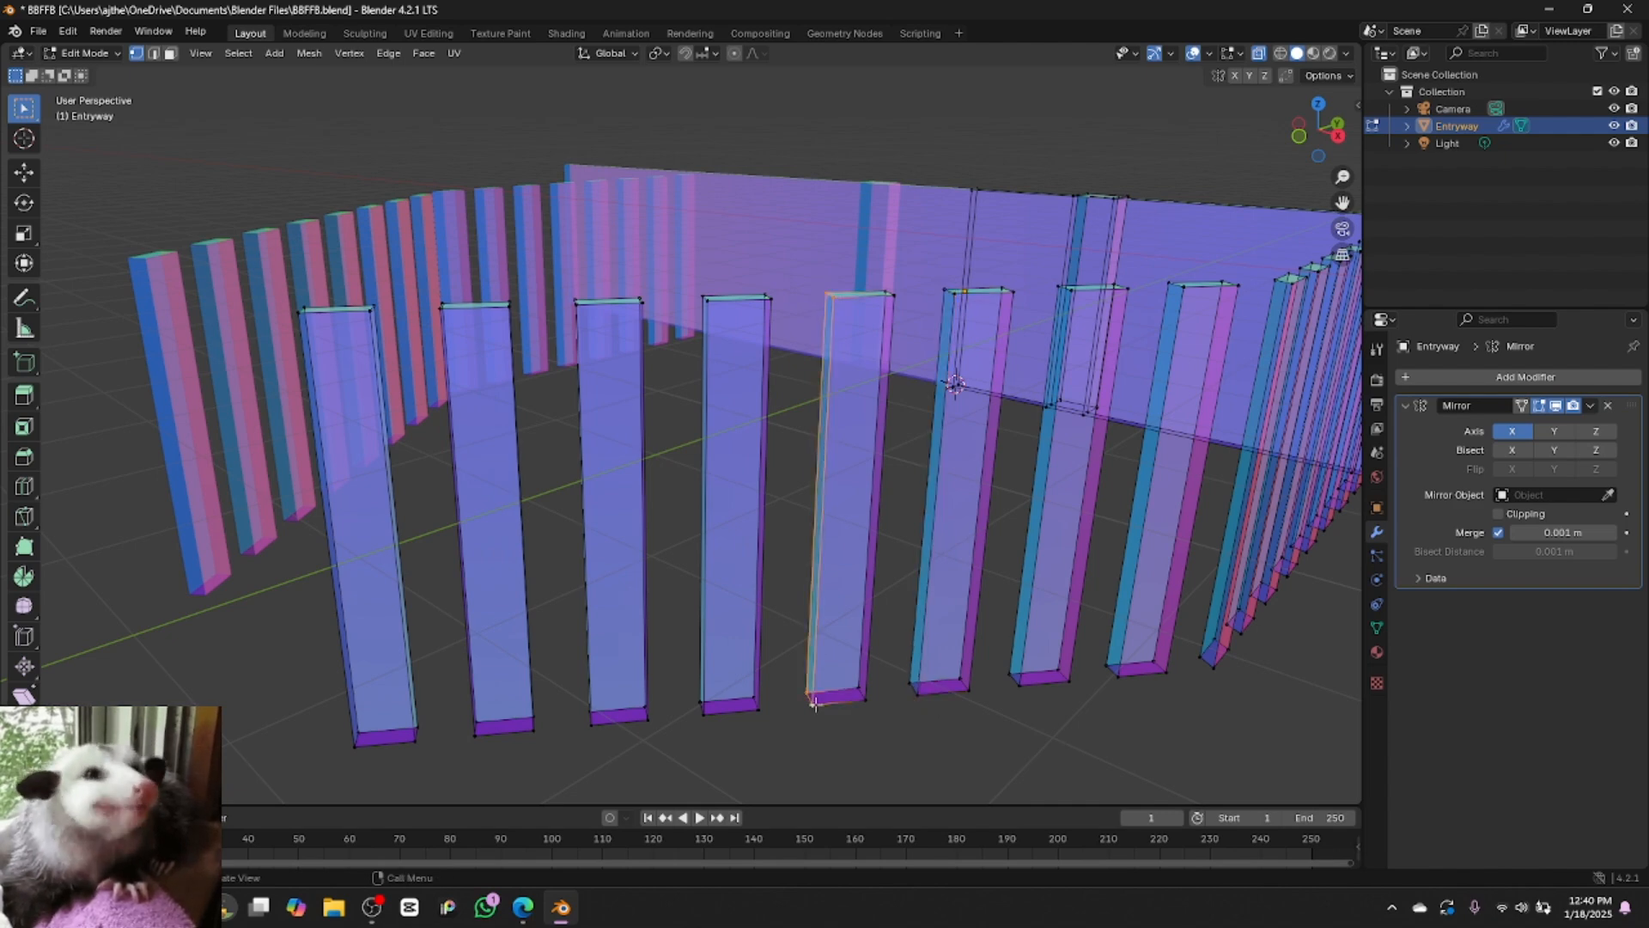
Close the same open sides of the angled wall's fifth and sixth slats from the side wall with new faces
drag(695, 283, 717, 316)
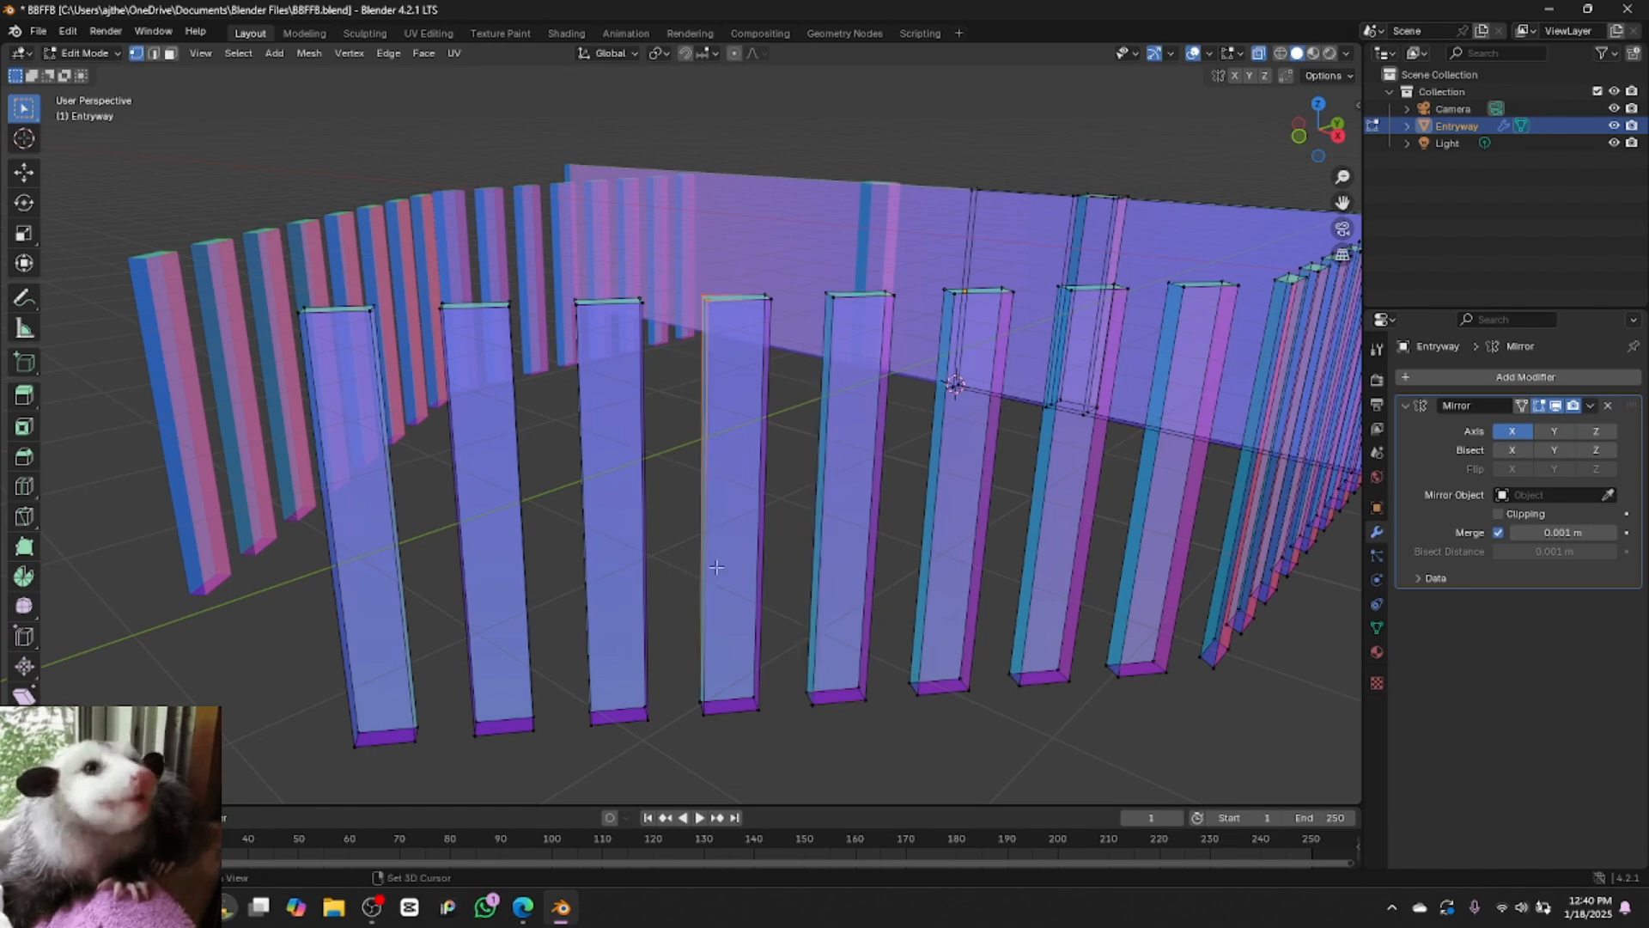
shift+click(703, 697)
shift+click(702, 713)
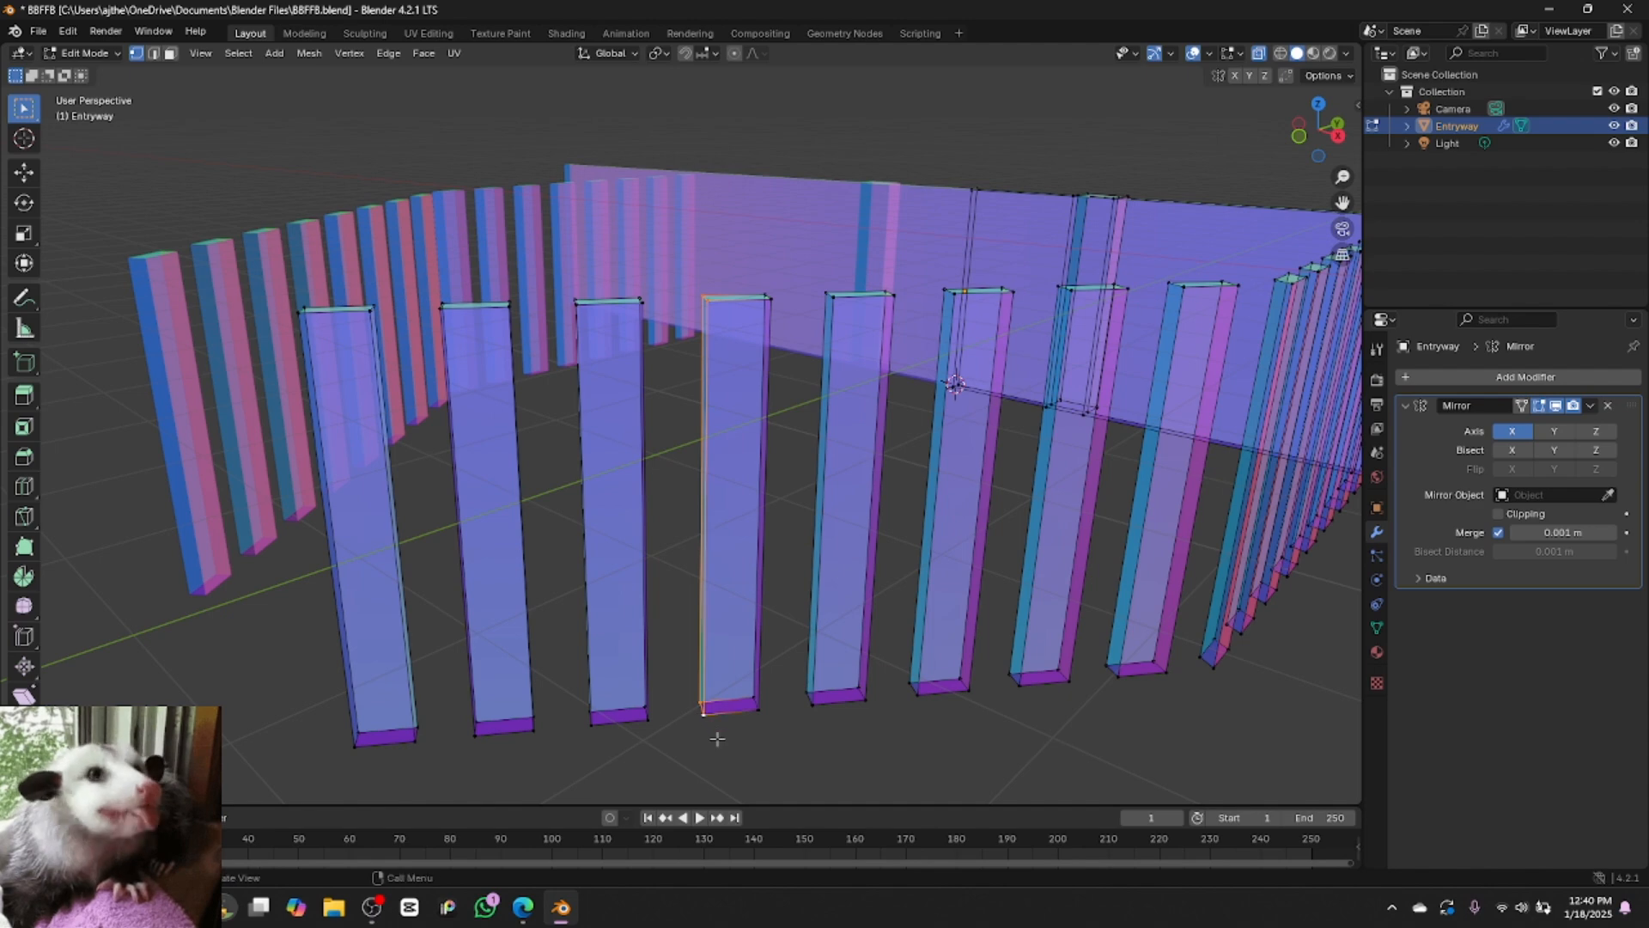
click(685, 470)
drag(563, 277, 584, 313)
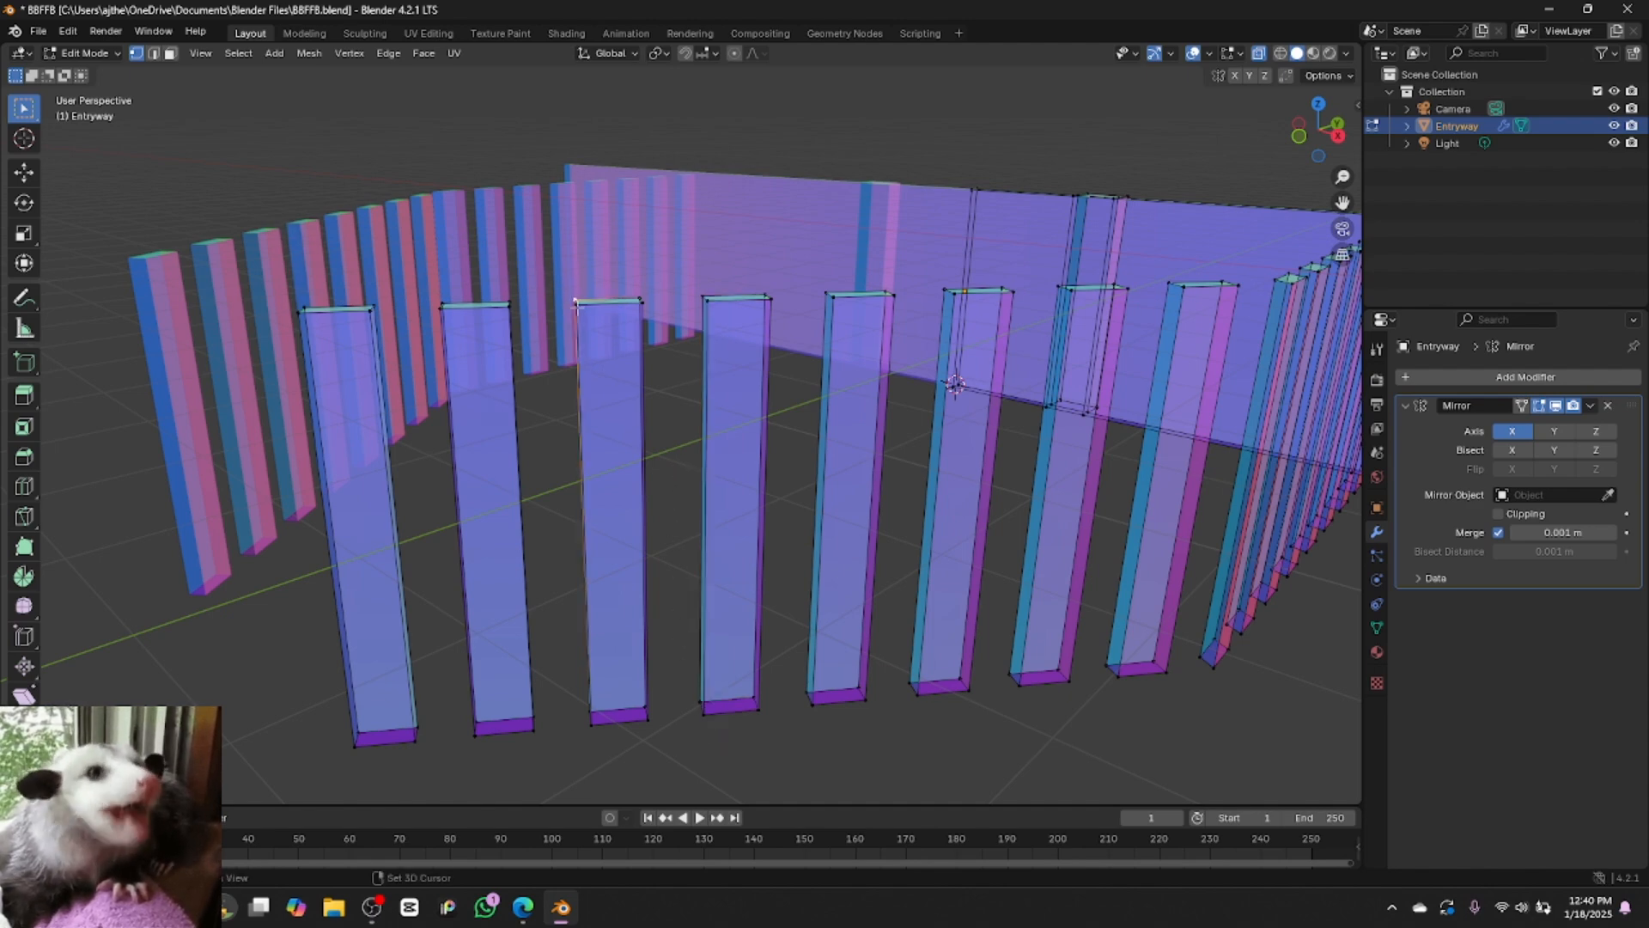
shift+click(596, 710)
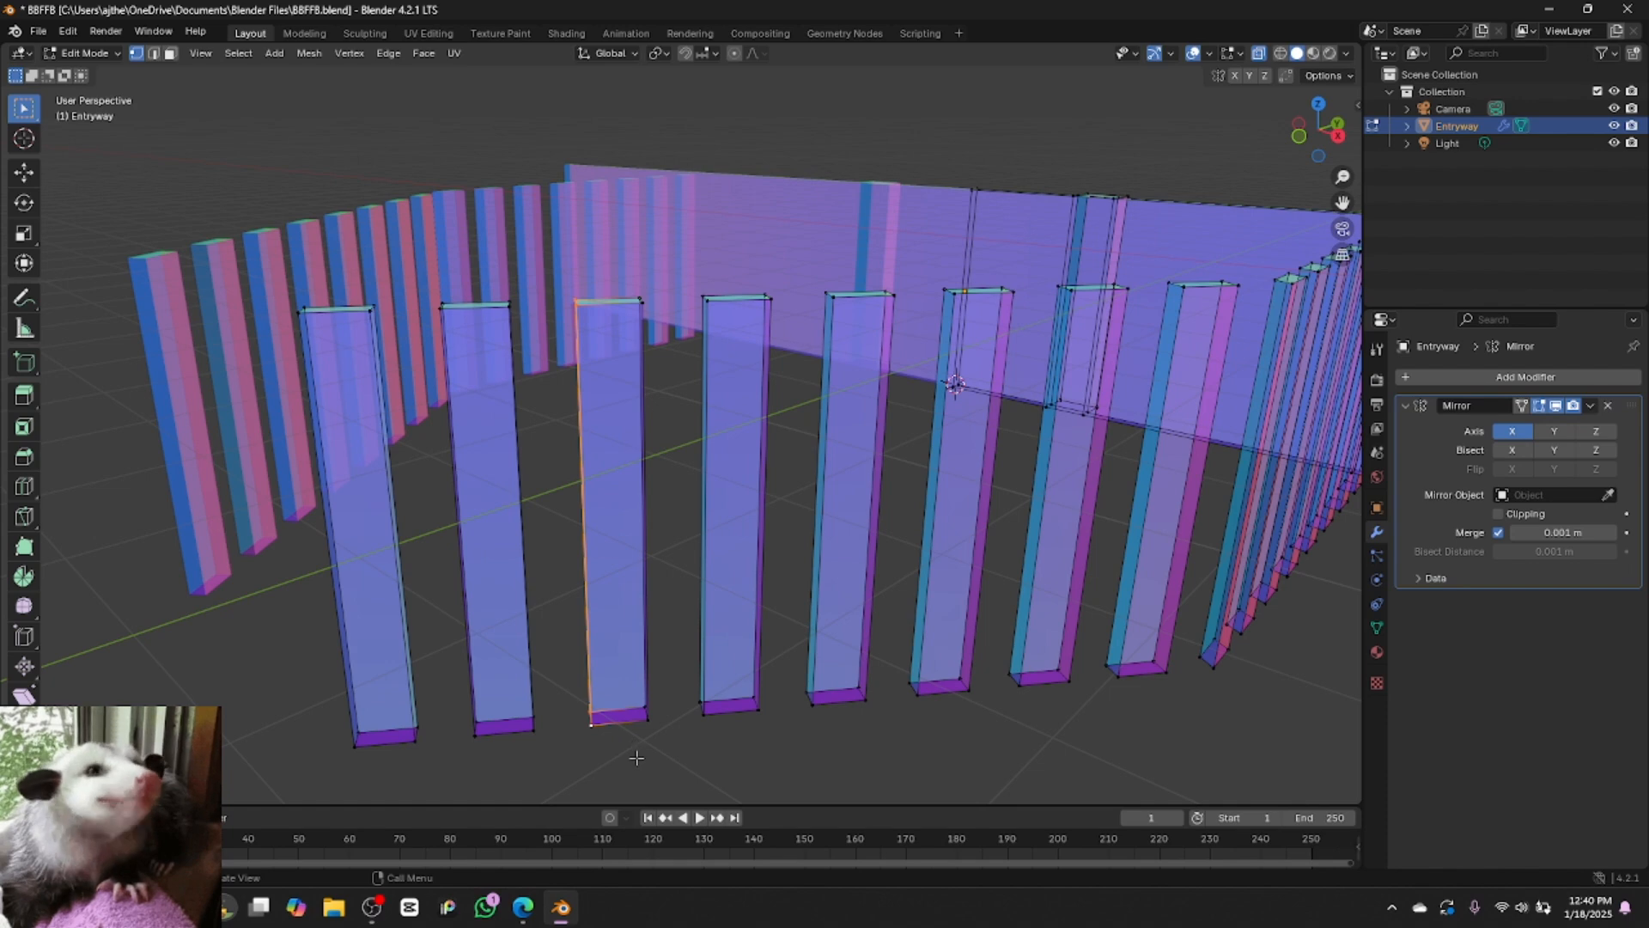
Turn off X-ray display and fill the remaining open side of the angled wall's second-to-last slat, facing its free end, with a new face
click(1307, 147)
drag(1307, 147, 1257, 179)
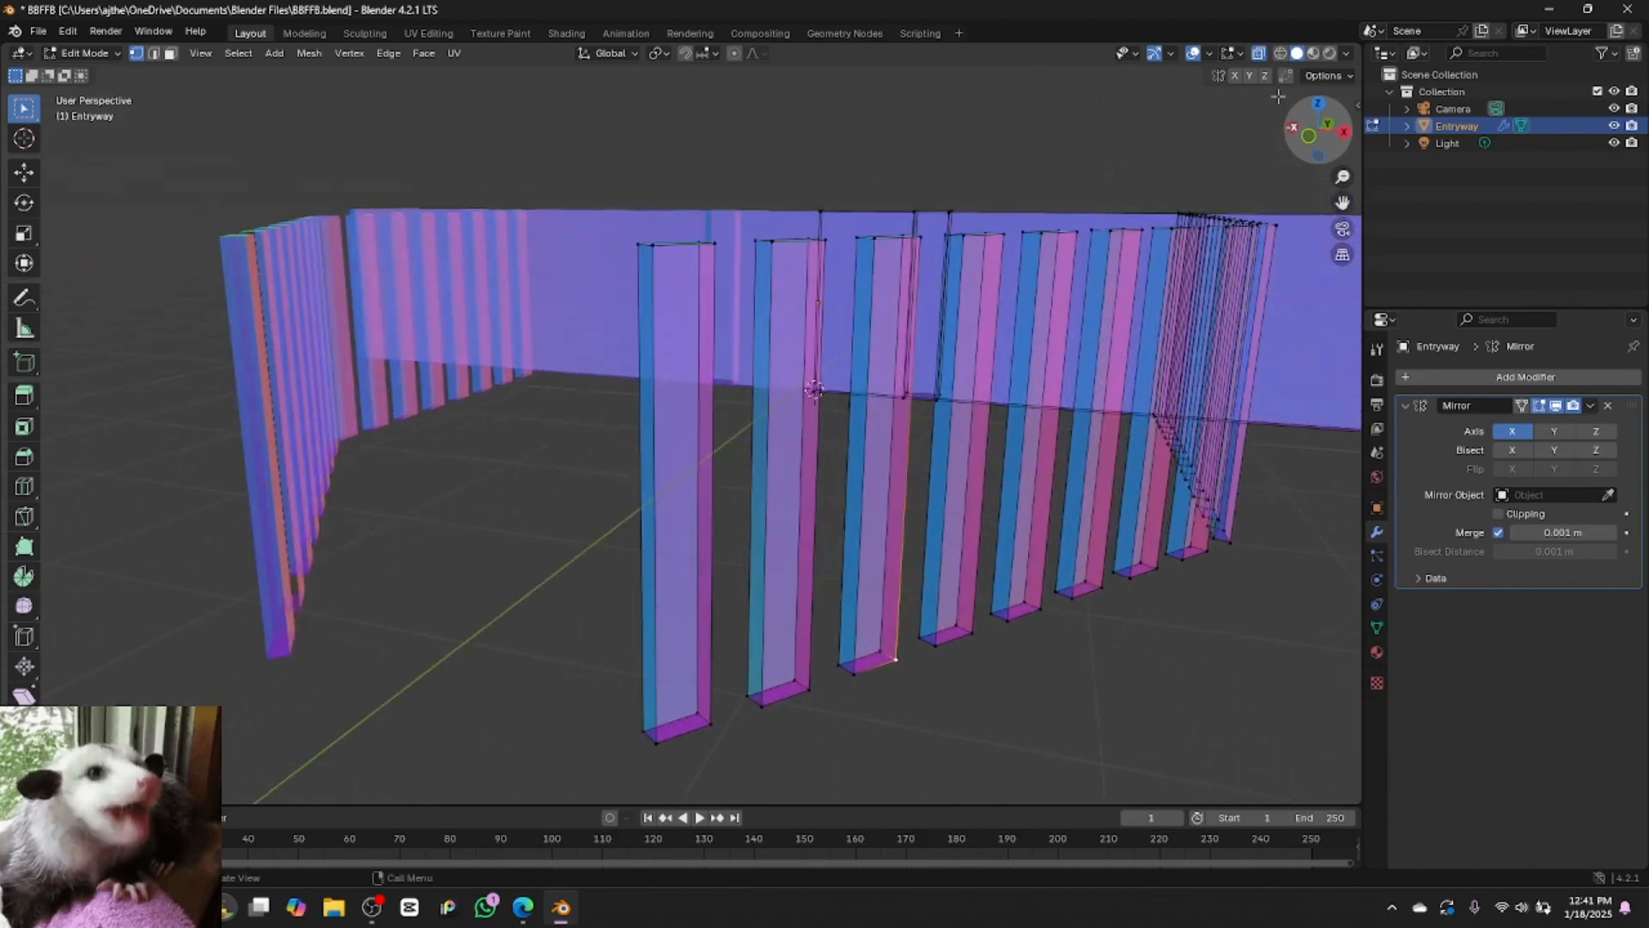
click(1260, 54)
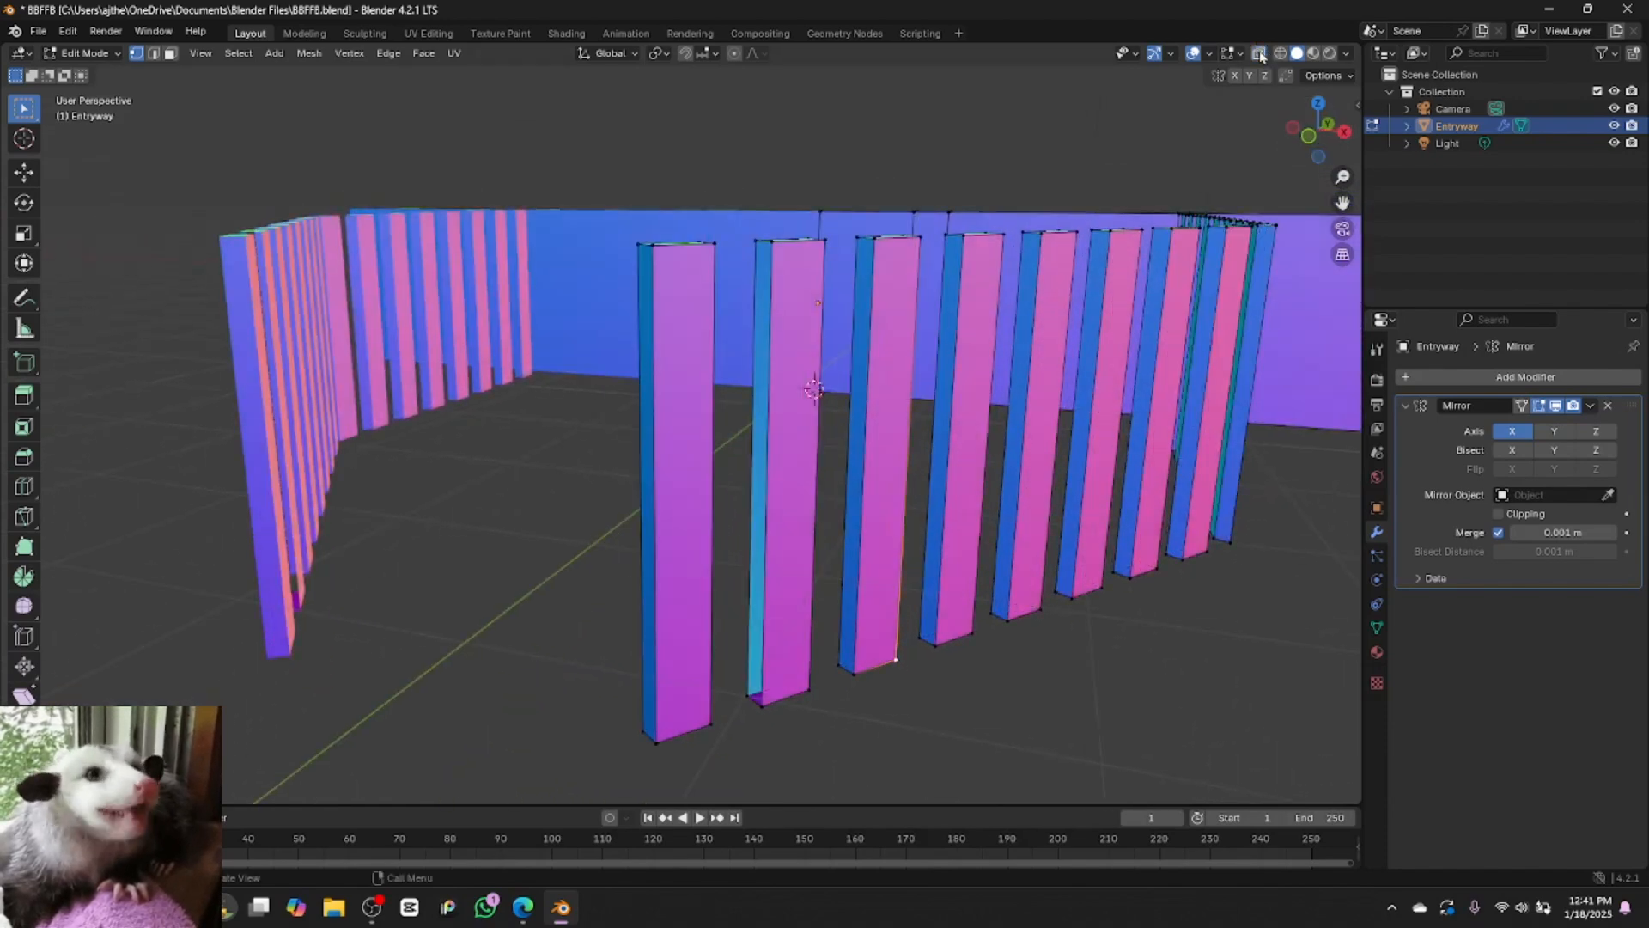
click(1259, 53)
click(1259, 53)
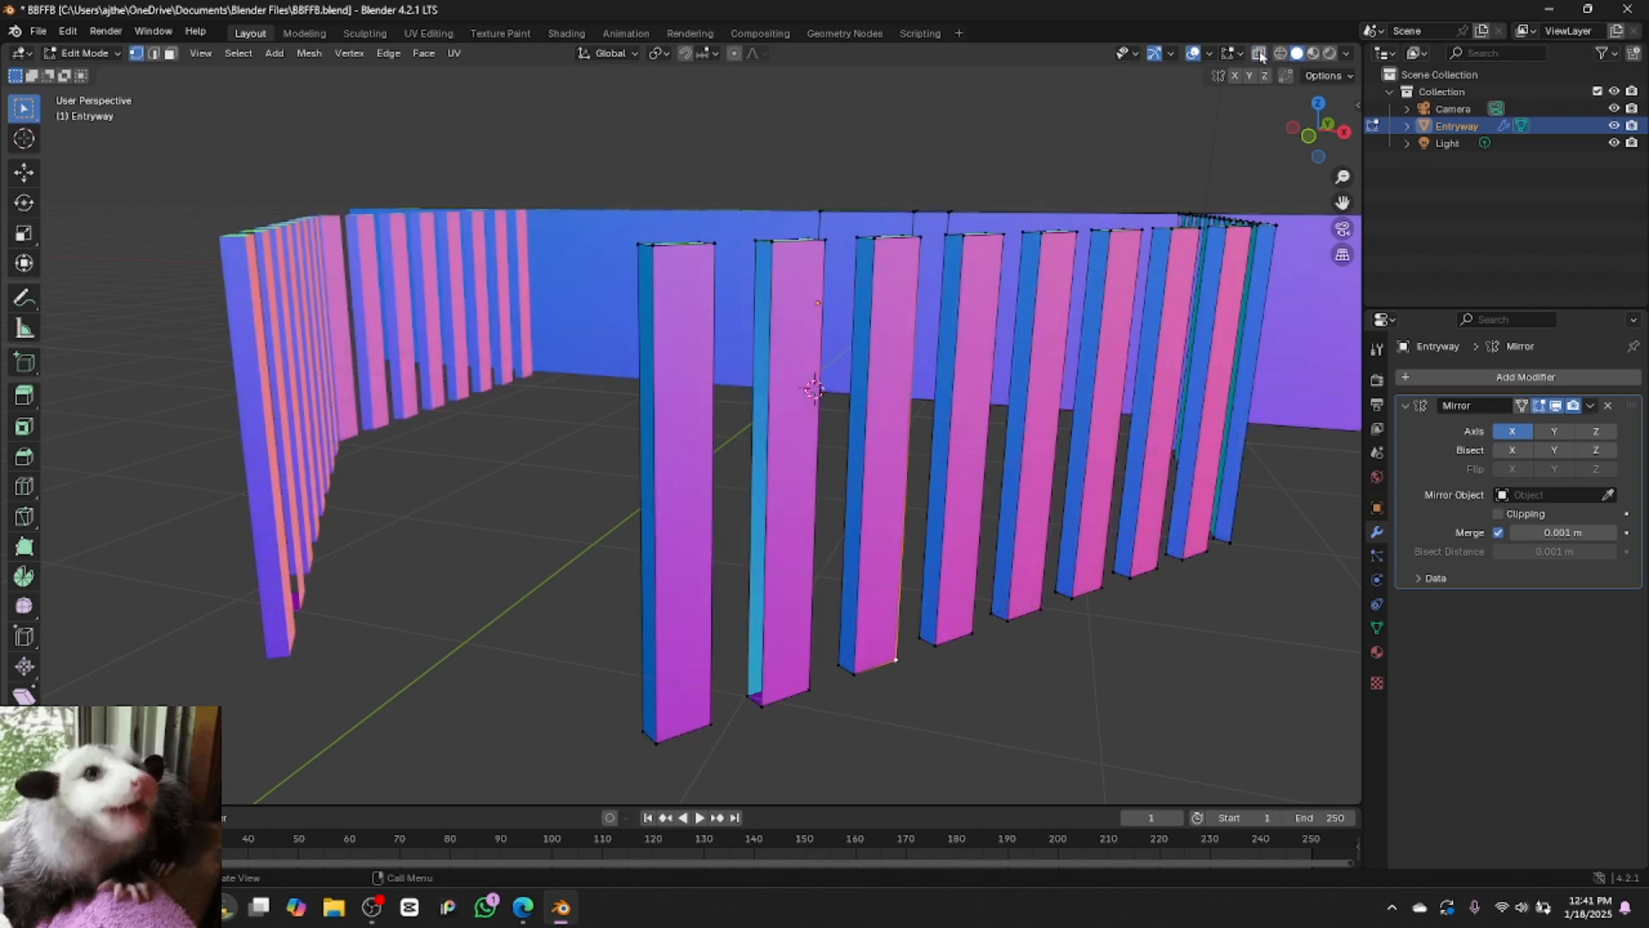
click(761, 243)
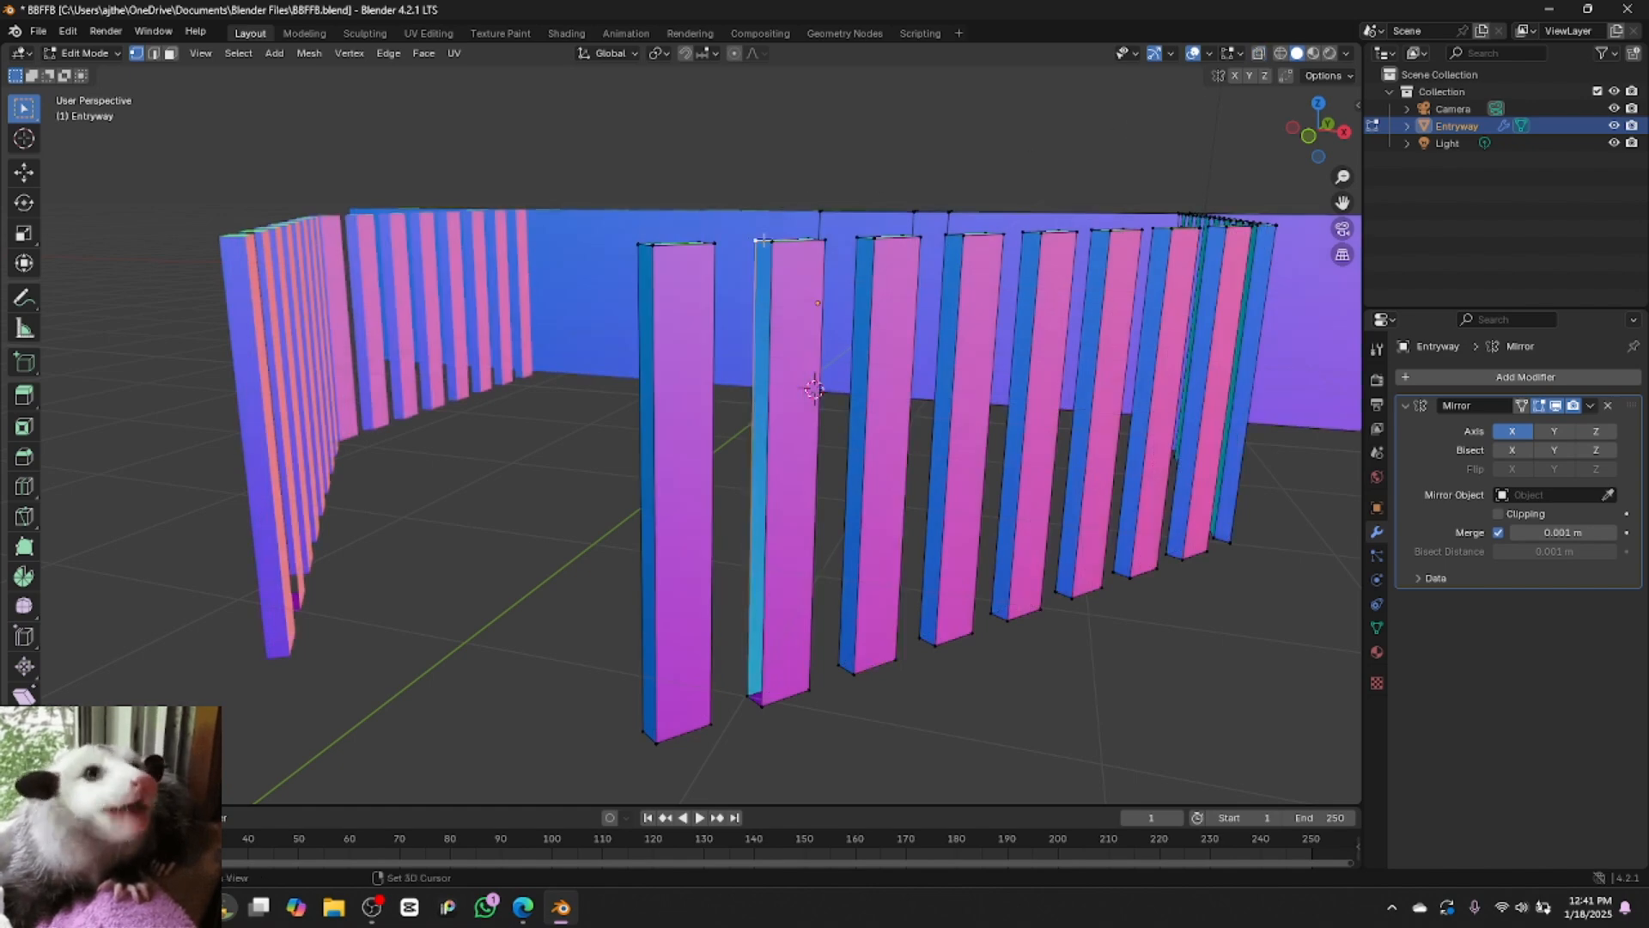
shift+click(749, 694)
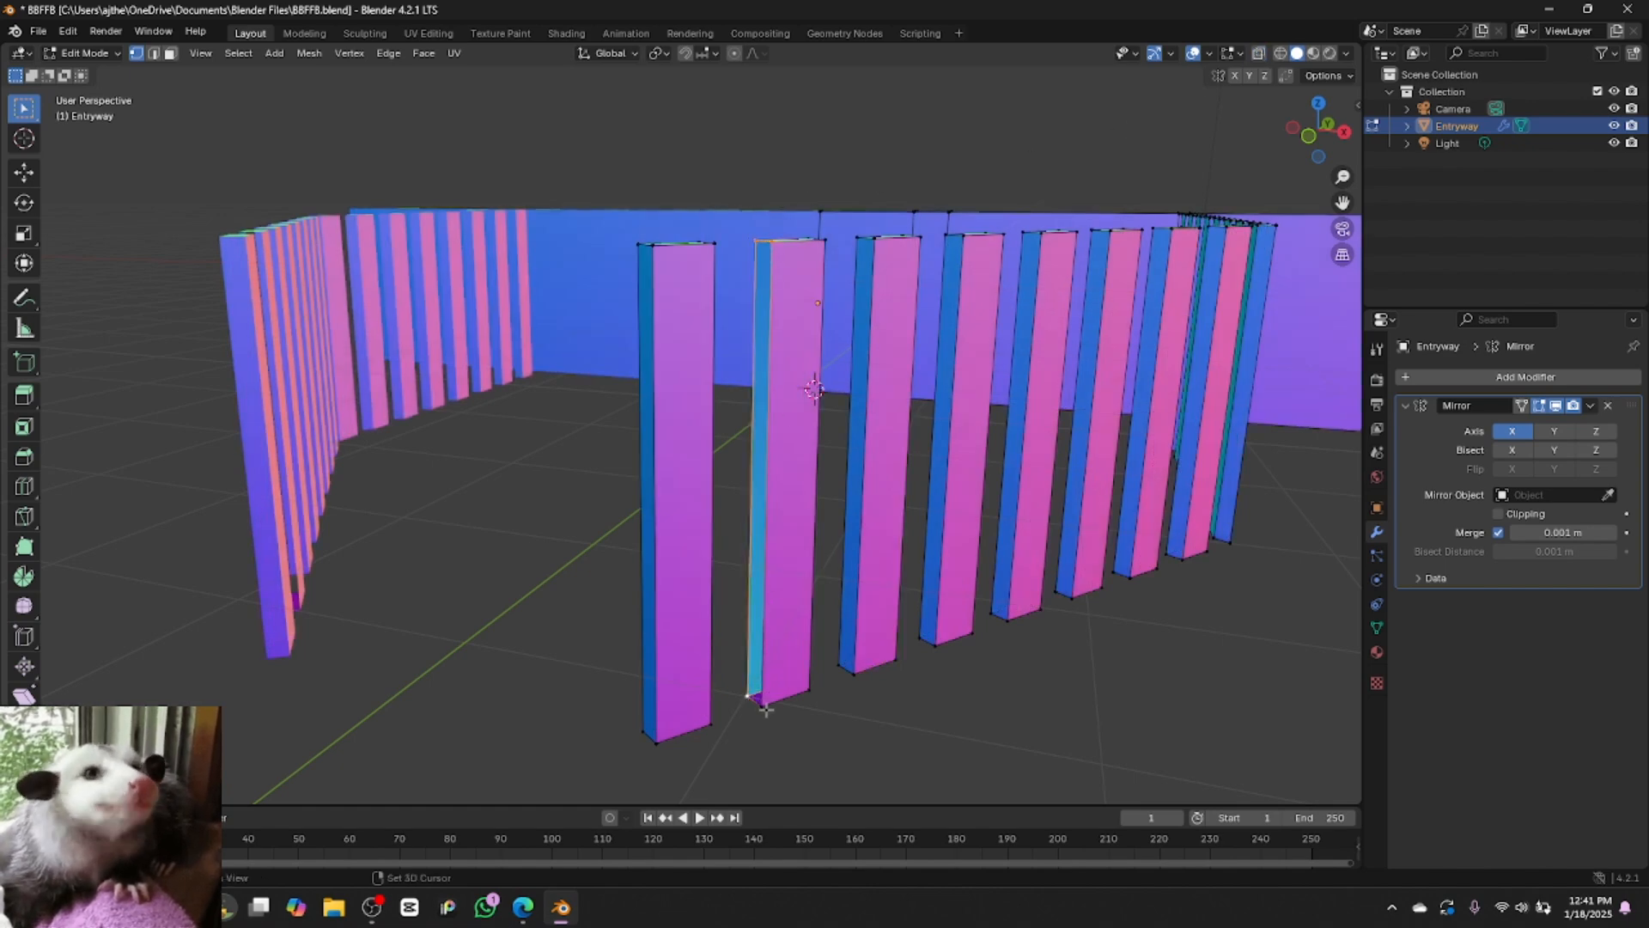
shift+click(761, 707)
key(f)
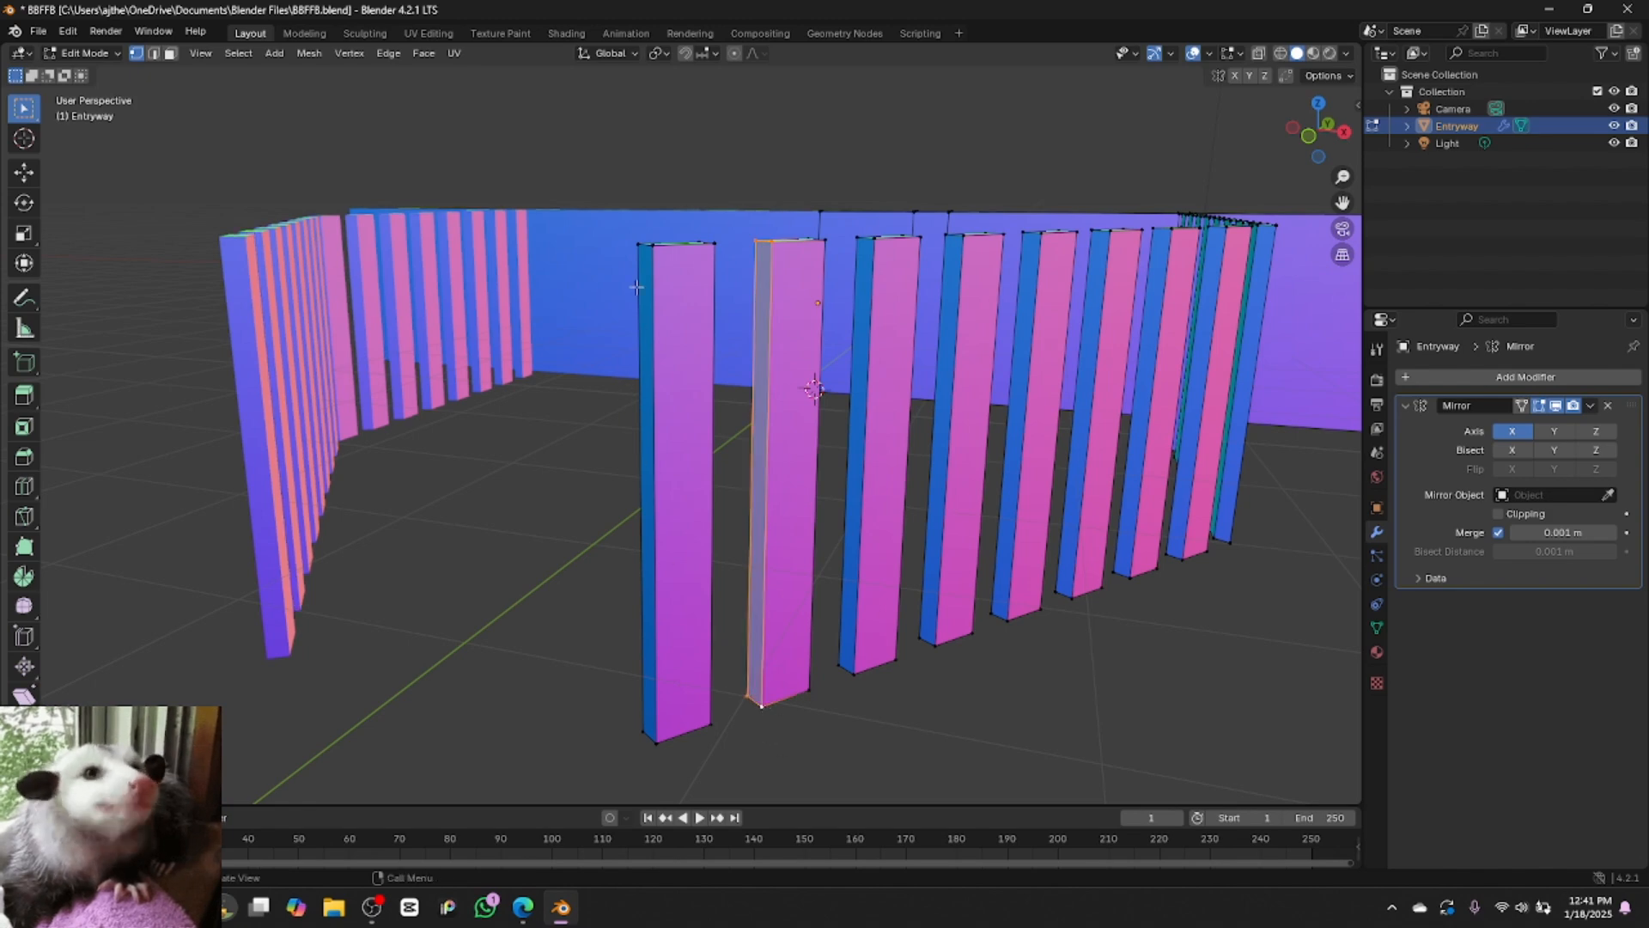
Fill the outer side of the angled wall's last slat, at its free end, with a new face from the corner vertices
click(639, 242)
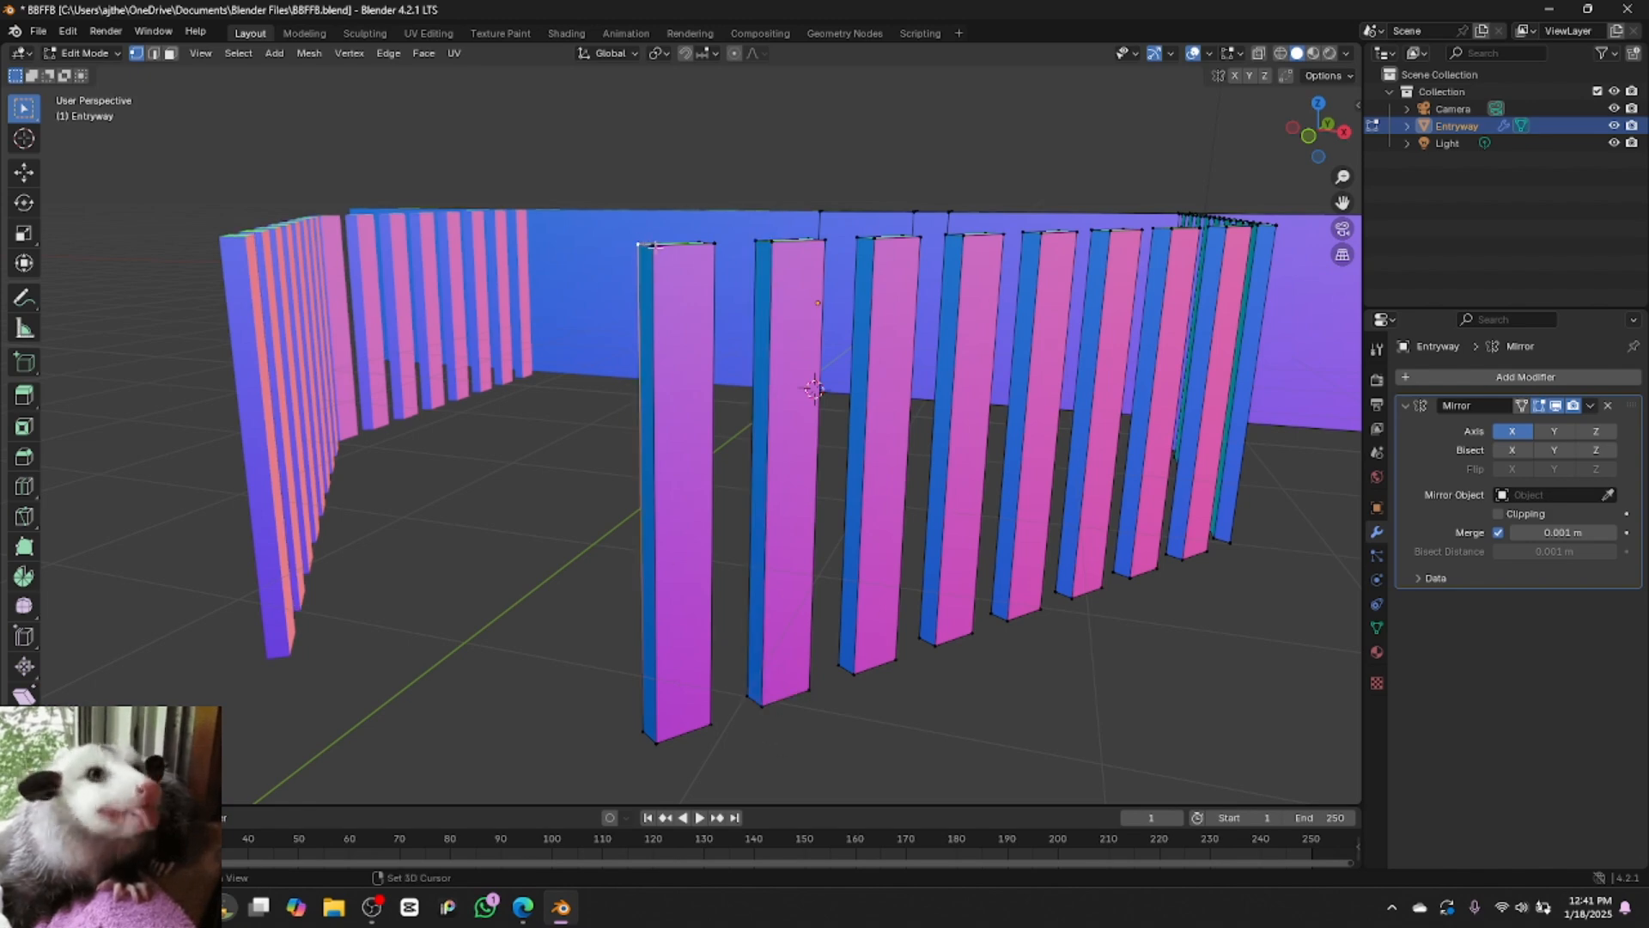
shift+click(646, 735)
shift+click(656, 744)
key(f)
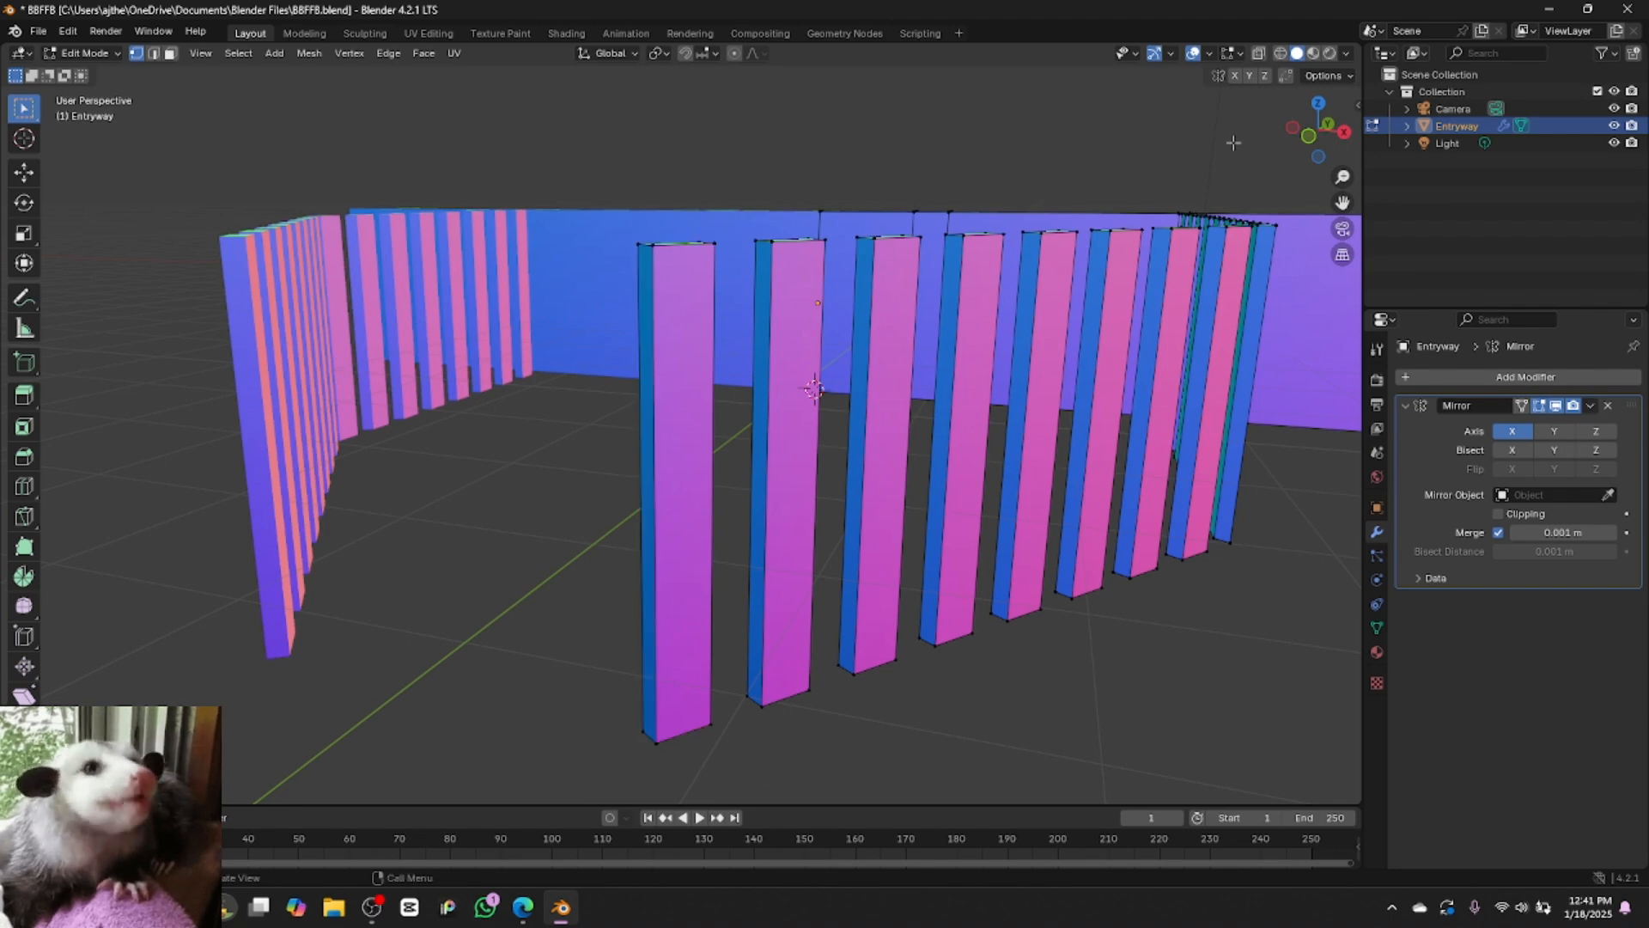
Fill the open sides facing the side wall on the last two slats at the angled wall's free end
drag(1338, 139, 1011, 148)
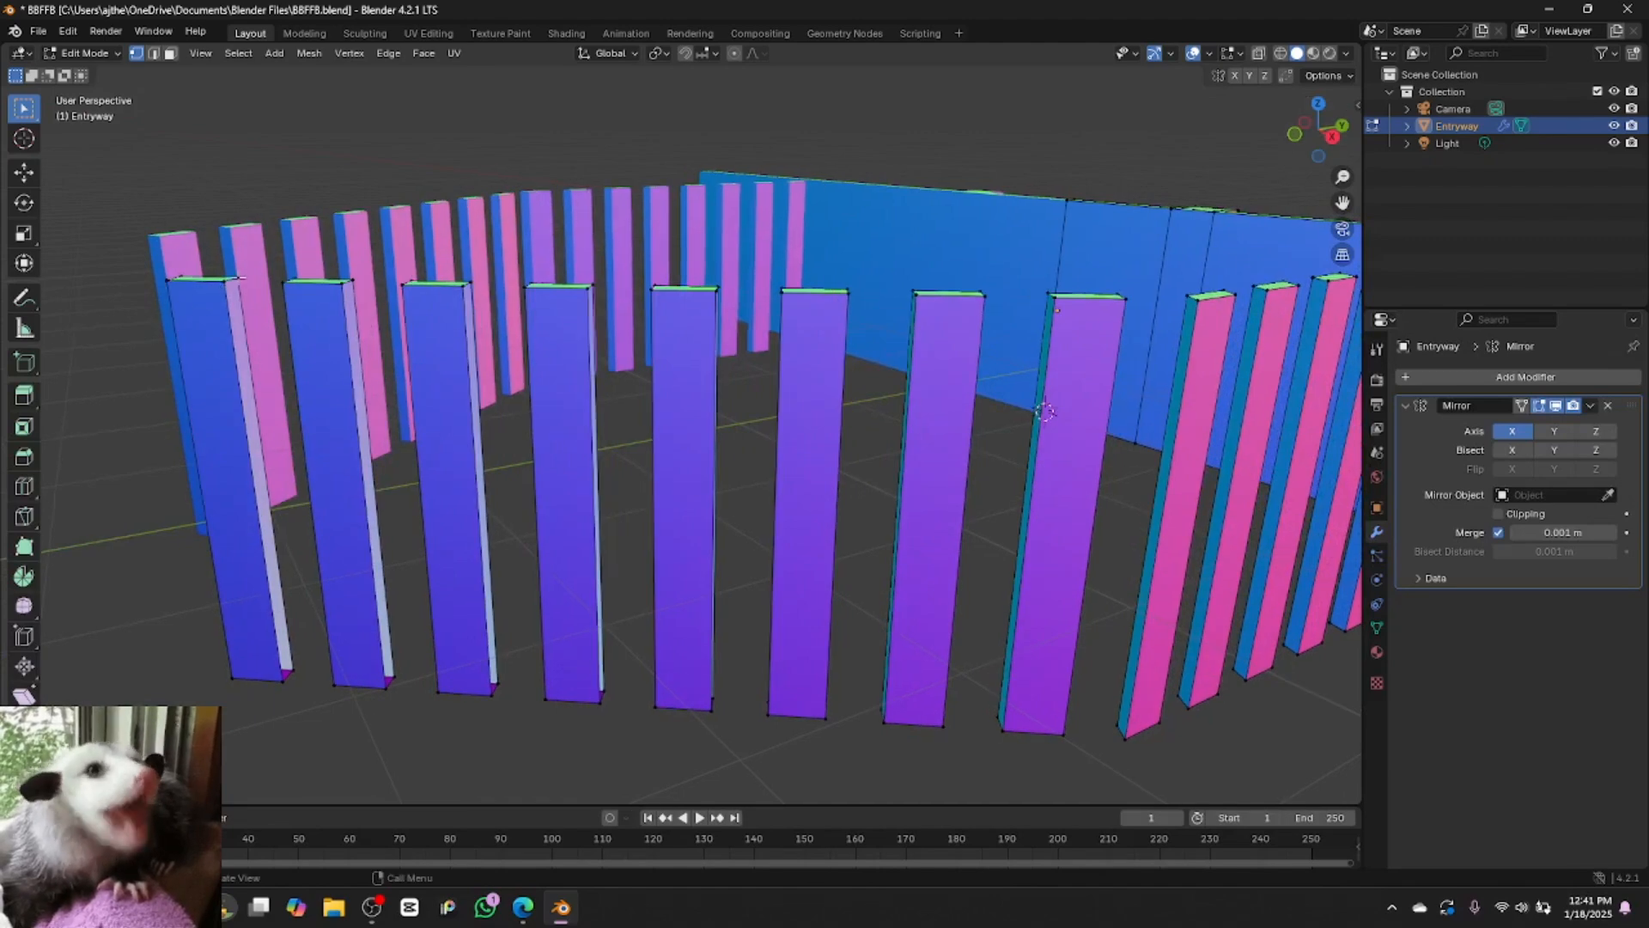
shift+click(225, 281)
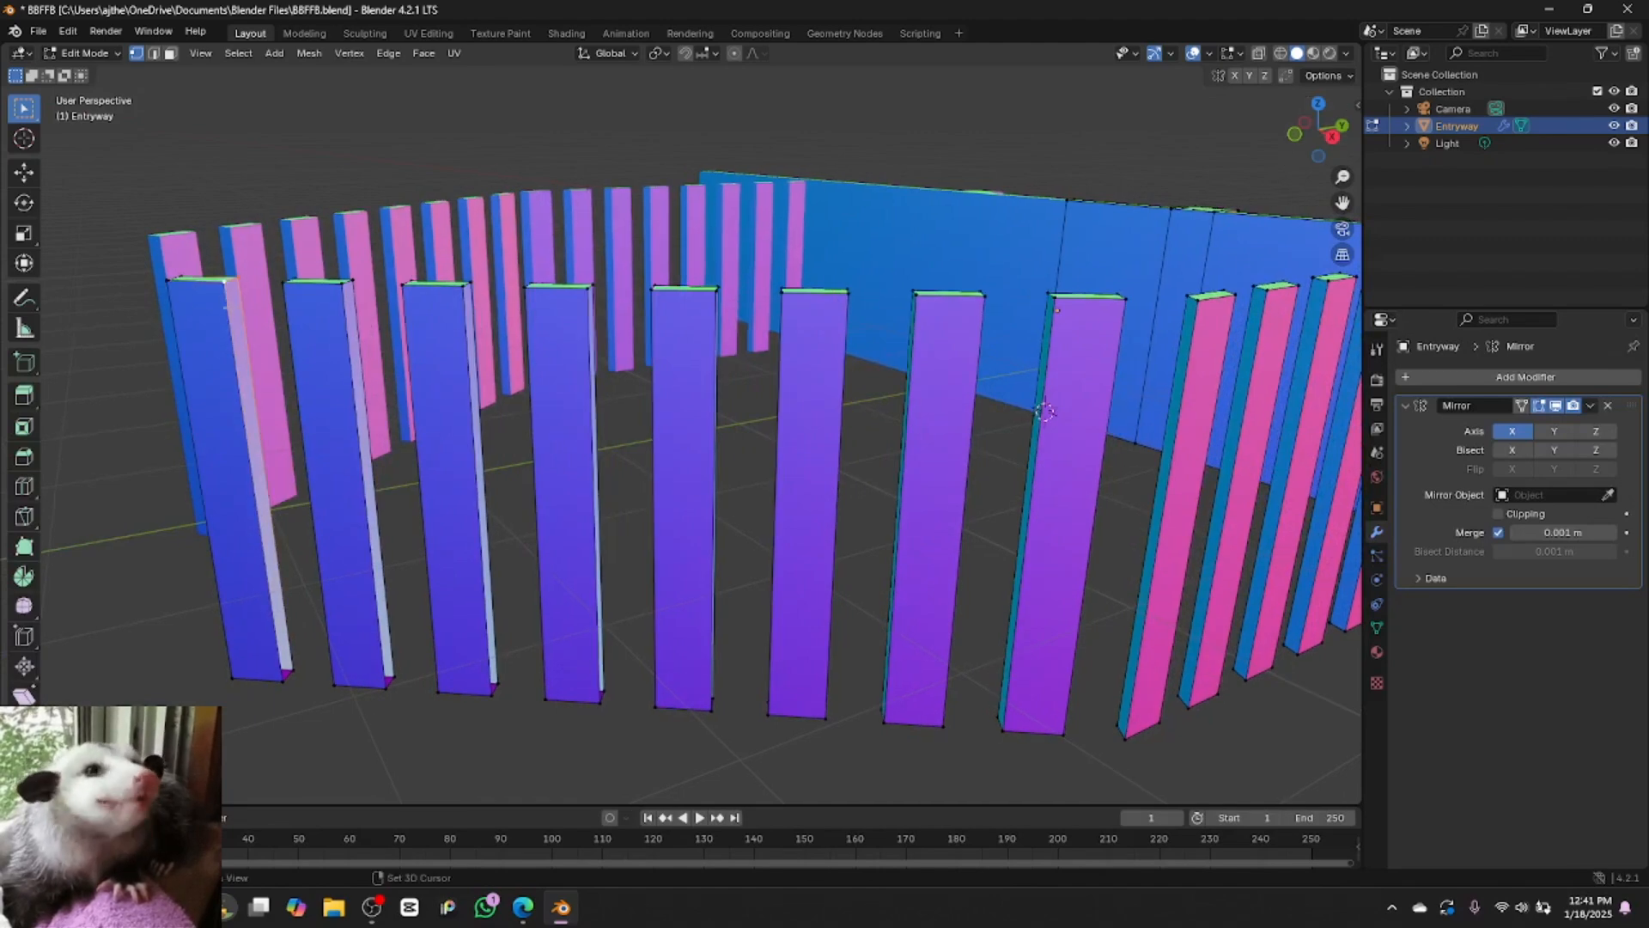
shift+click(293, 670)
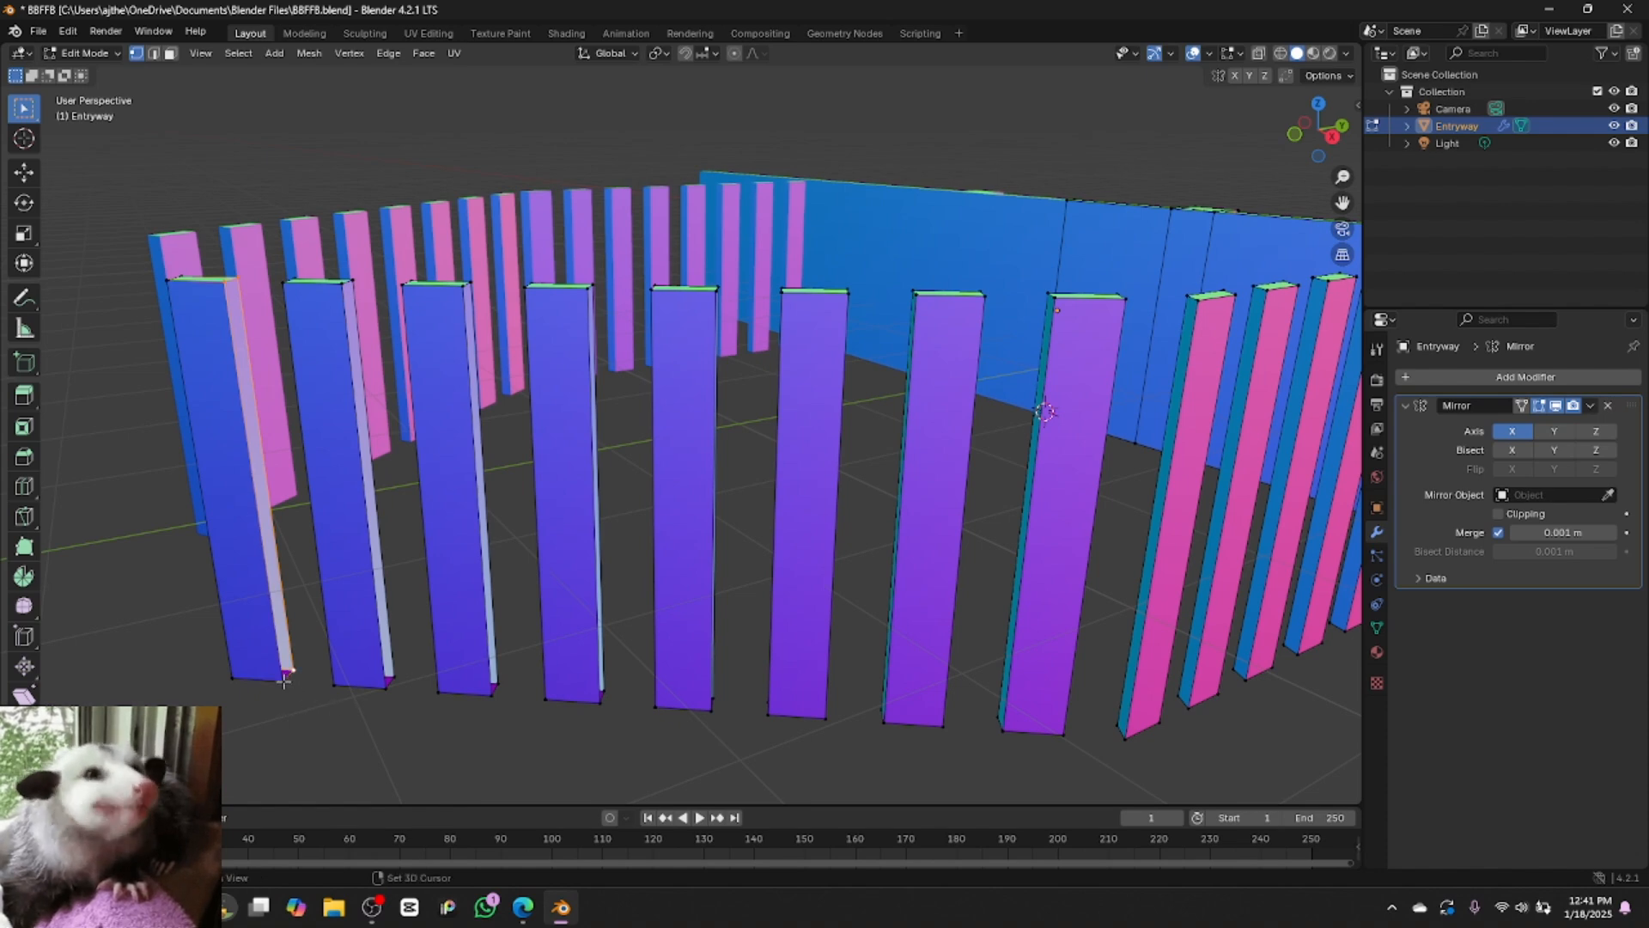
click(388, 680)
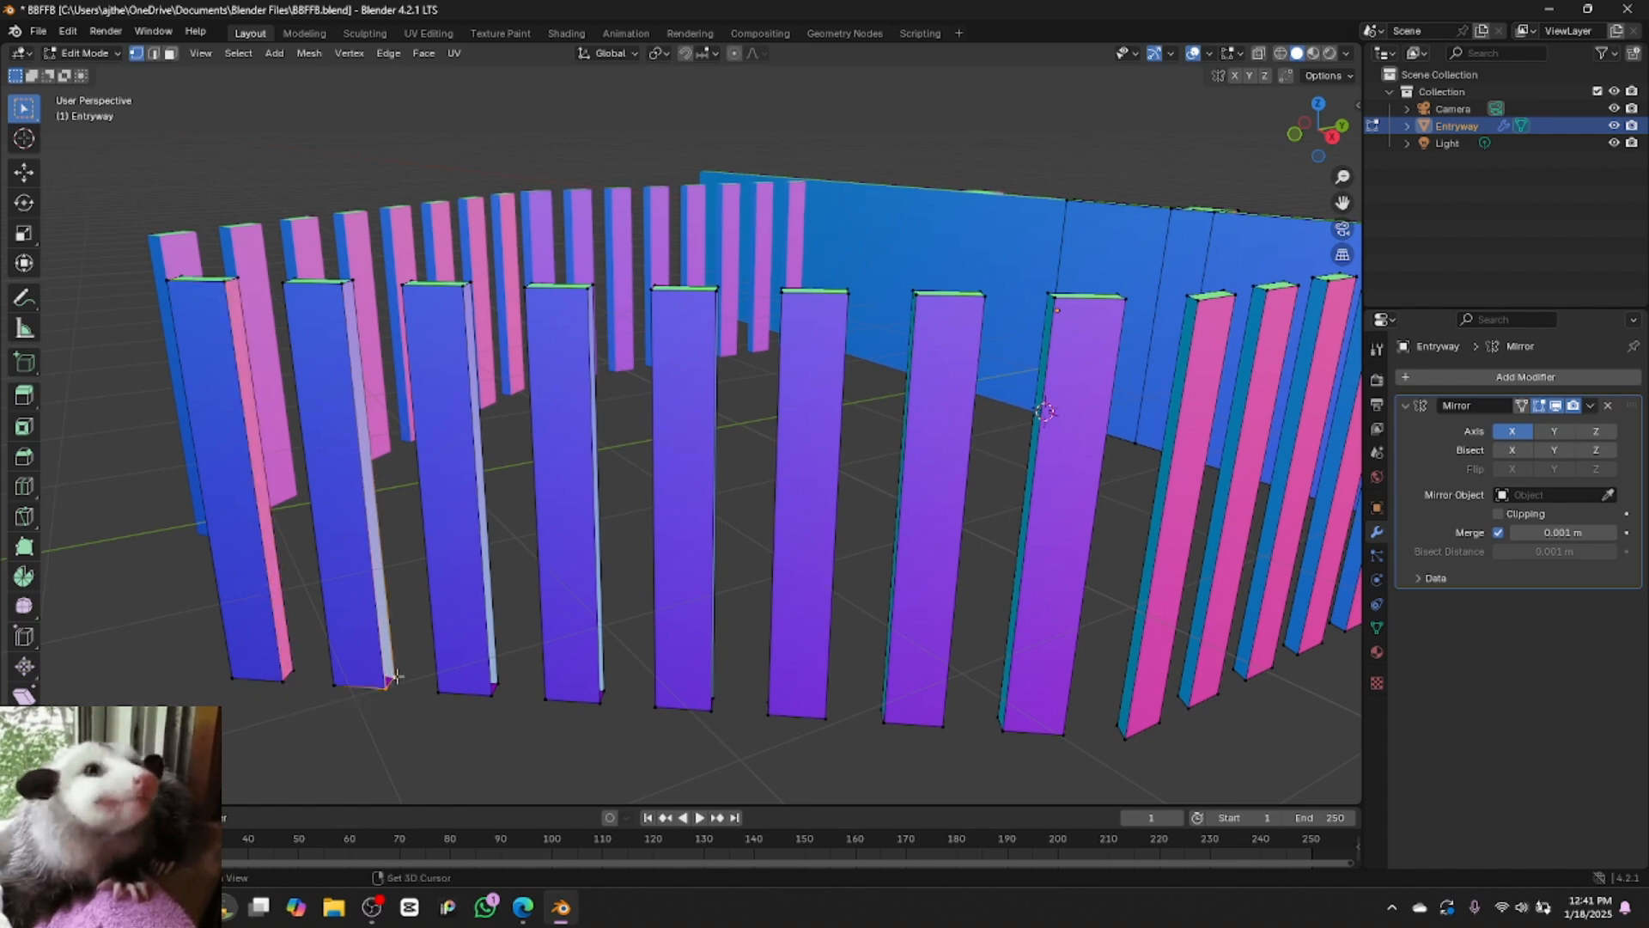
shift+click(353, 283)
shift+click(342, 285)
key(f)
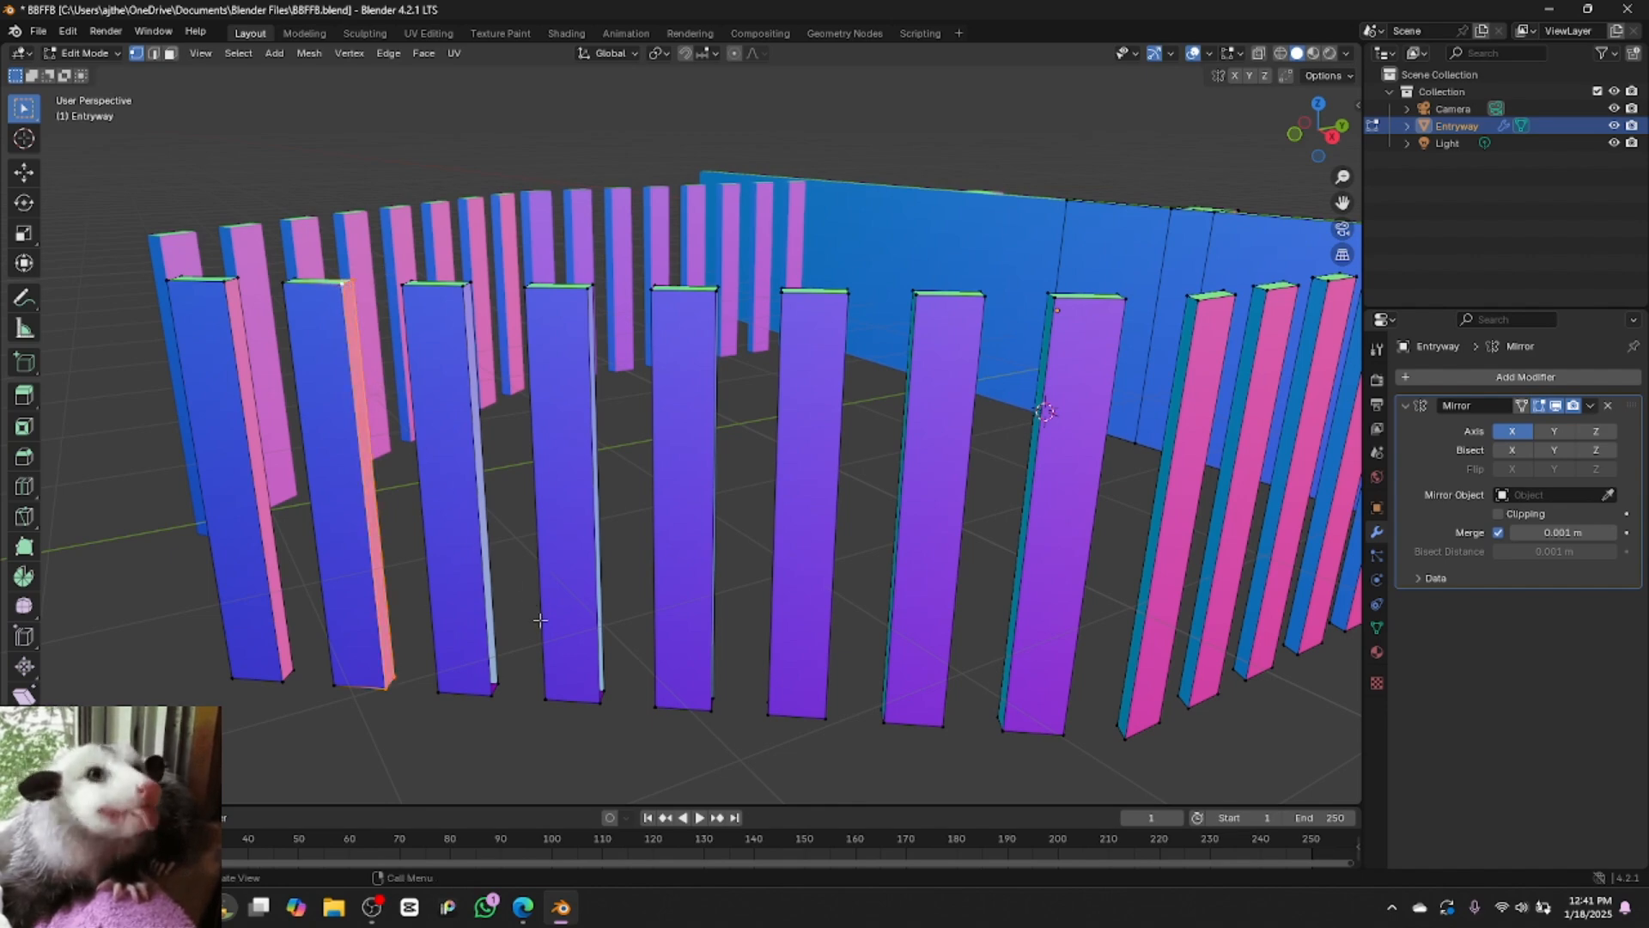
Fill the open sides facing the side wall on the angled wall's third and fourth slats from its free end
click(496, 686)
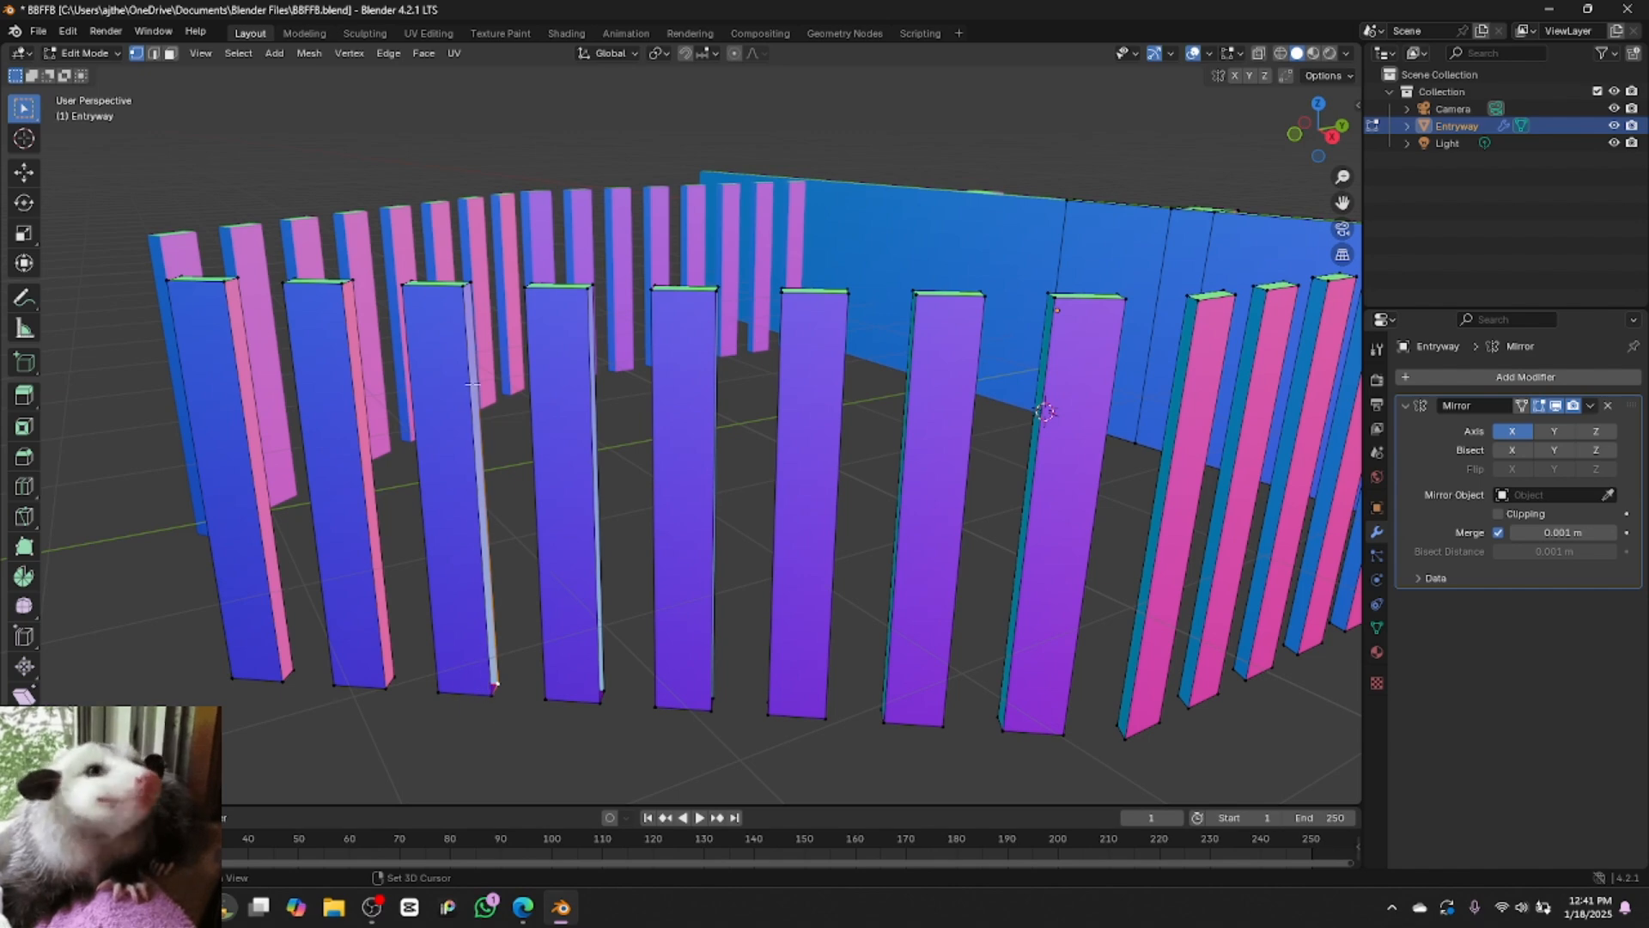
shift+click(493, 692)
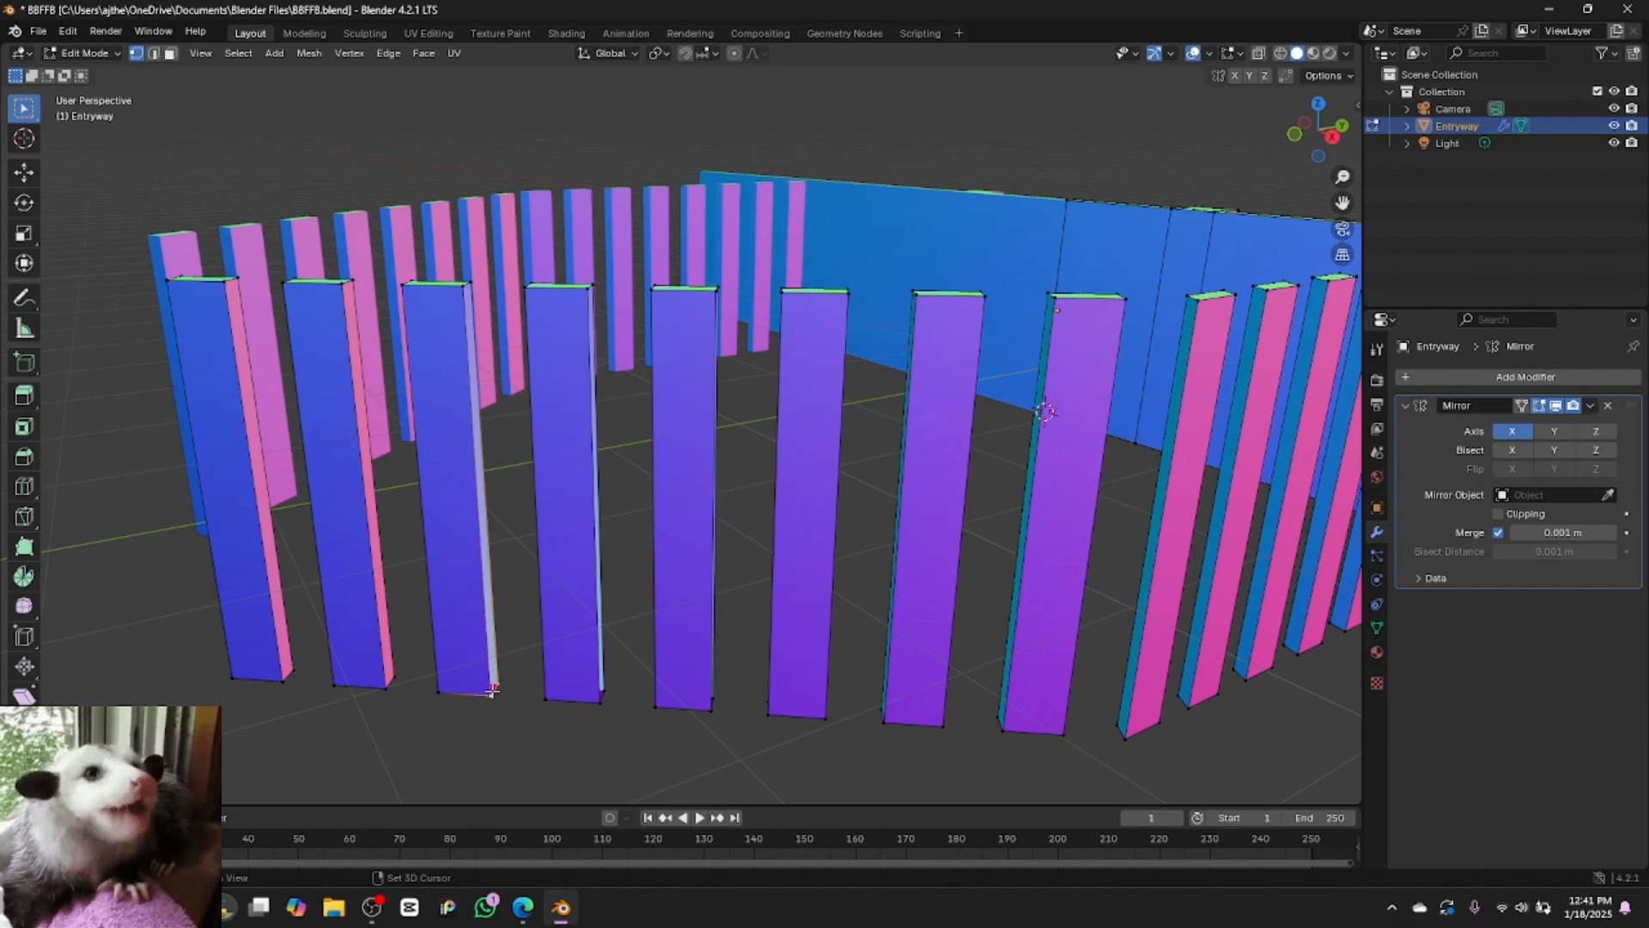
shift+click(467, 284)
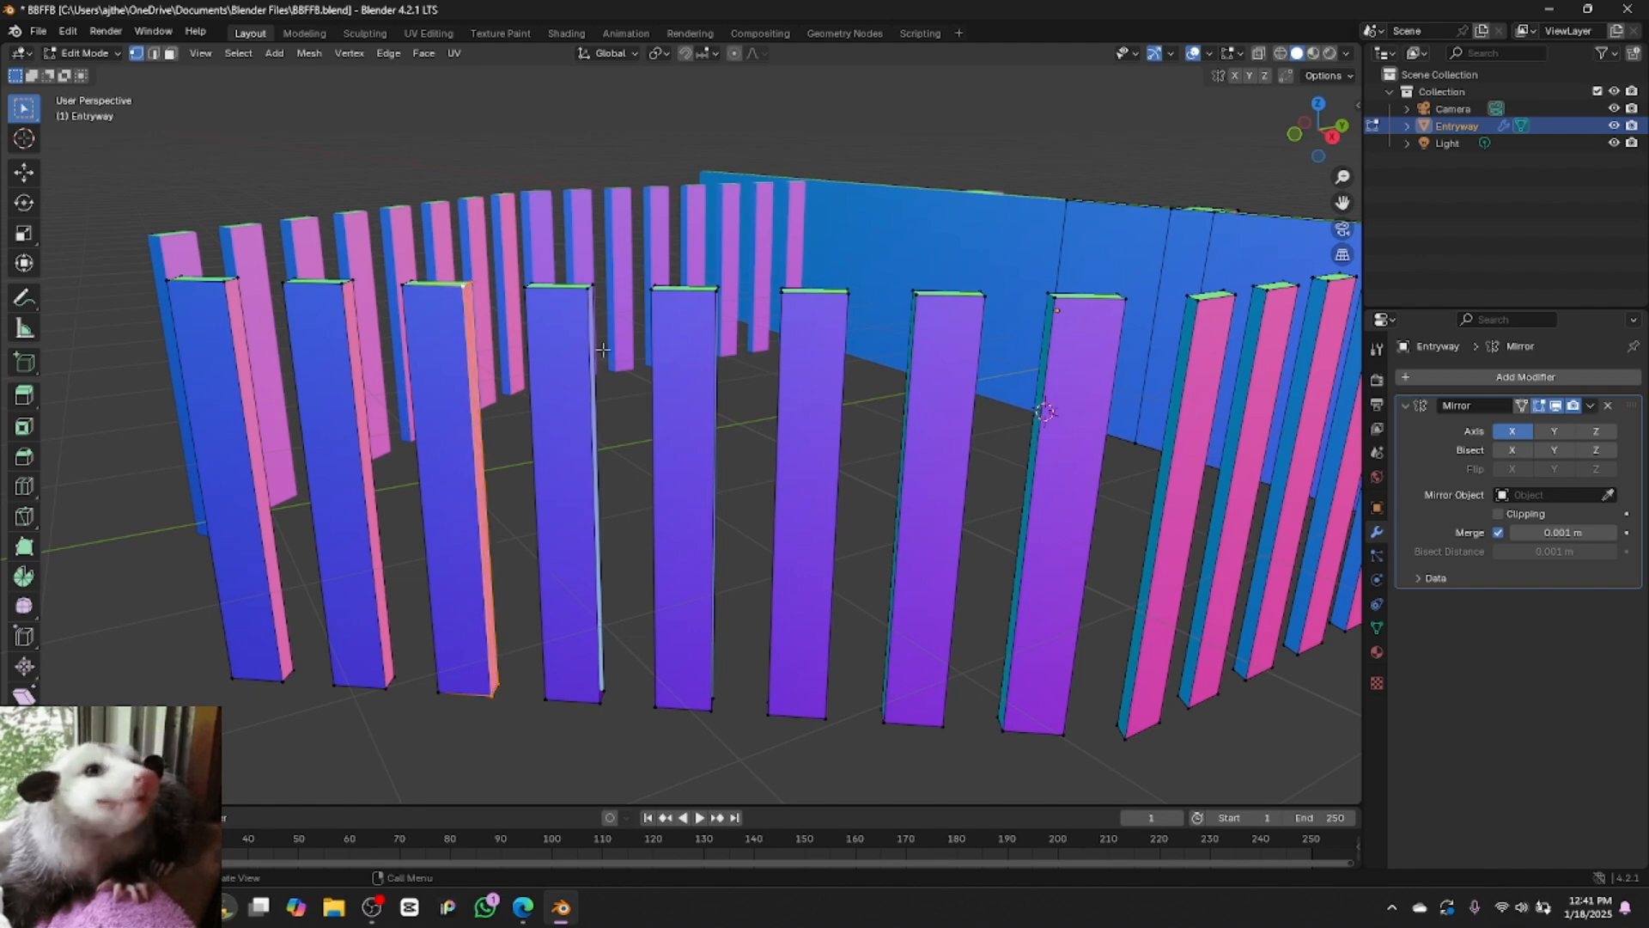
click(589, 287)
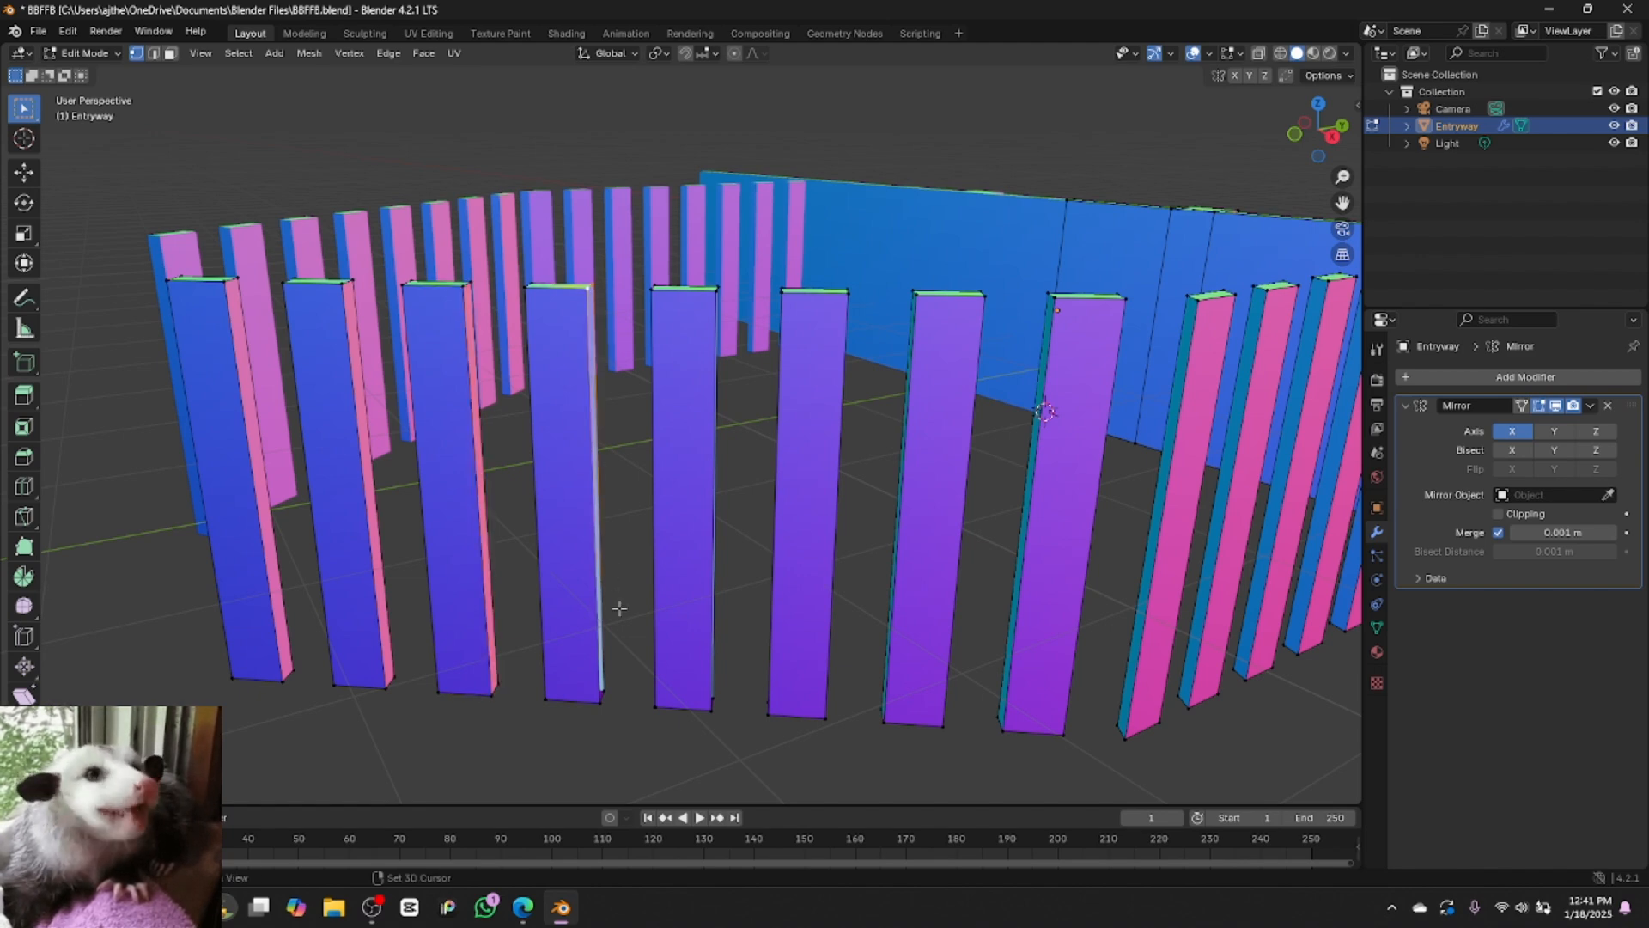
shift+click(603, 702)
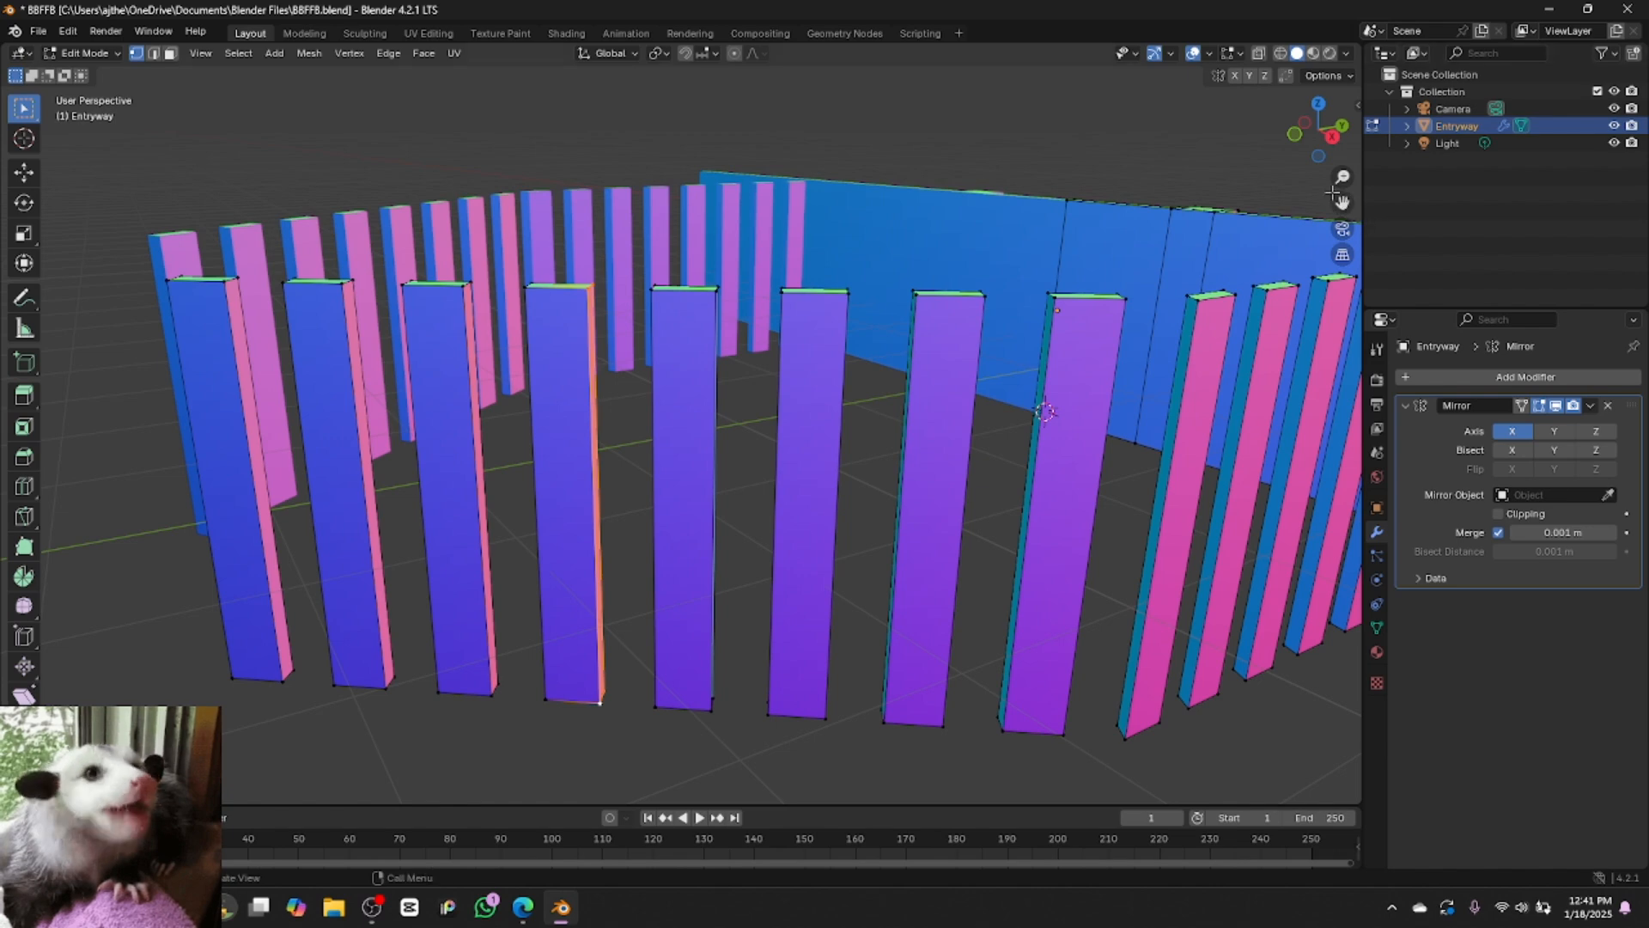
Fill the open sides facing the side wall on the angled wall's fifth and sixth slats from its free end
drag(1343, 203, 1164, 206)
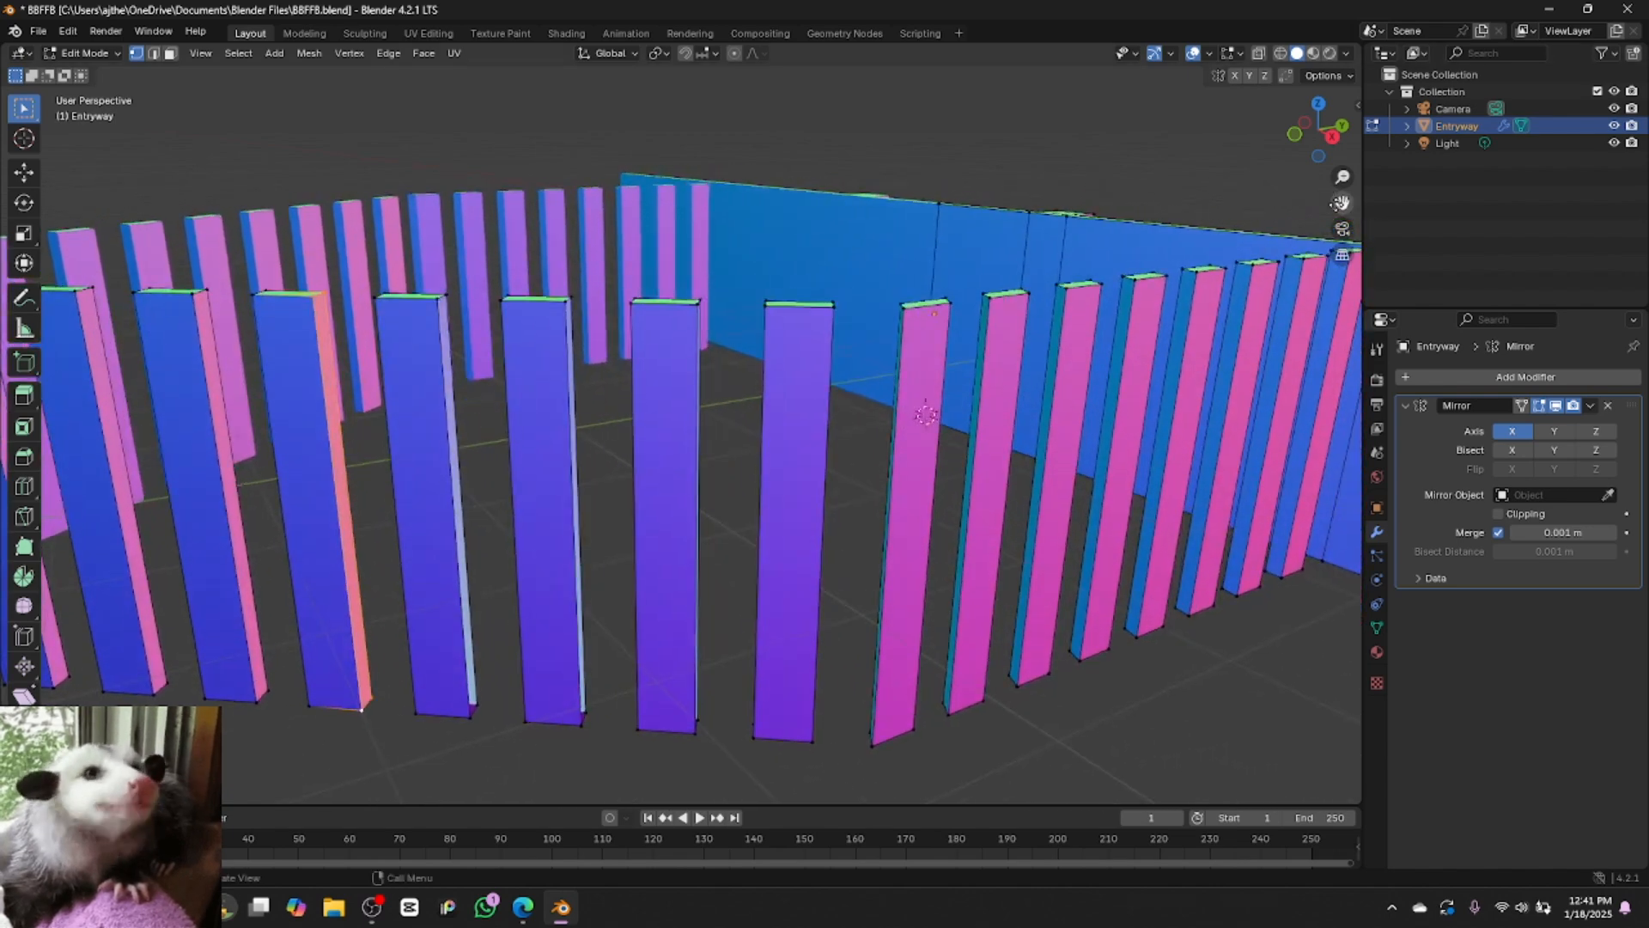
click(438, 305)
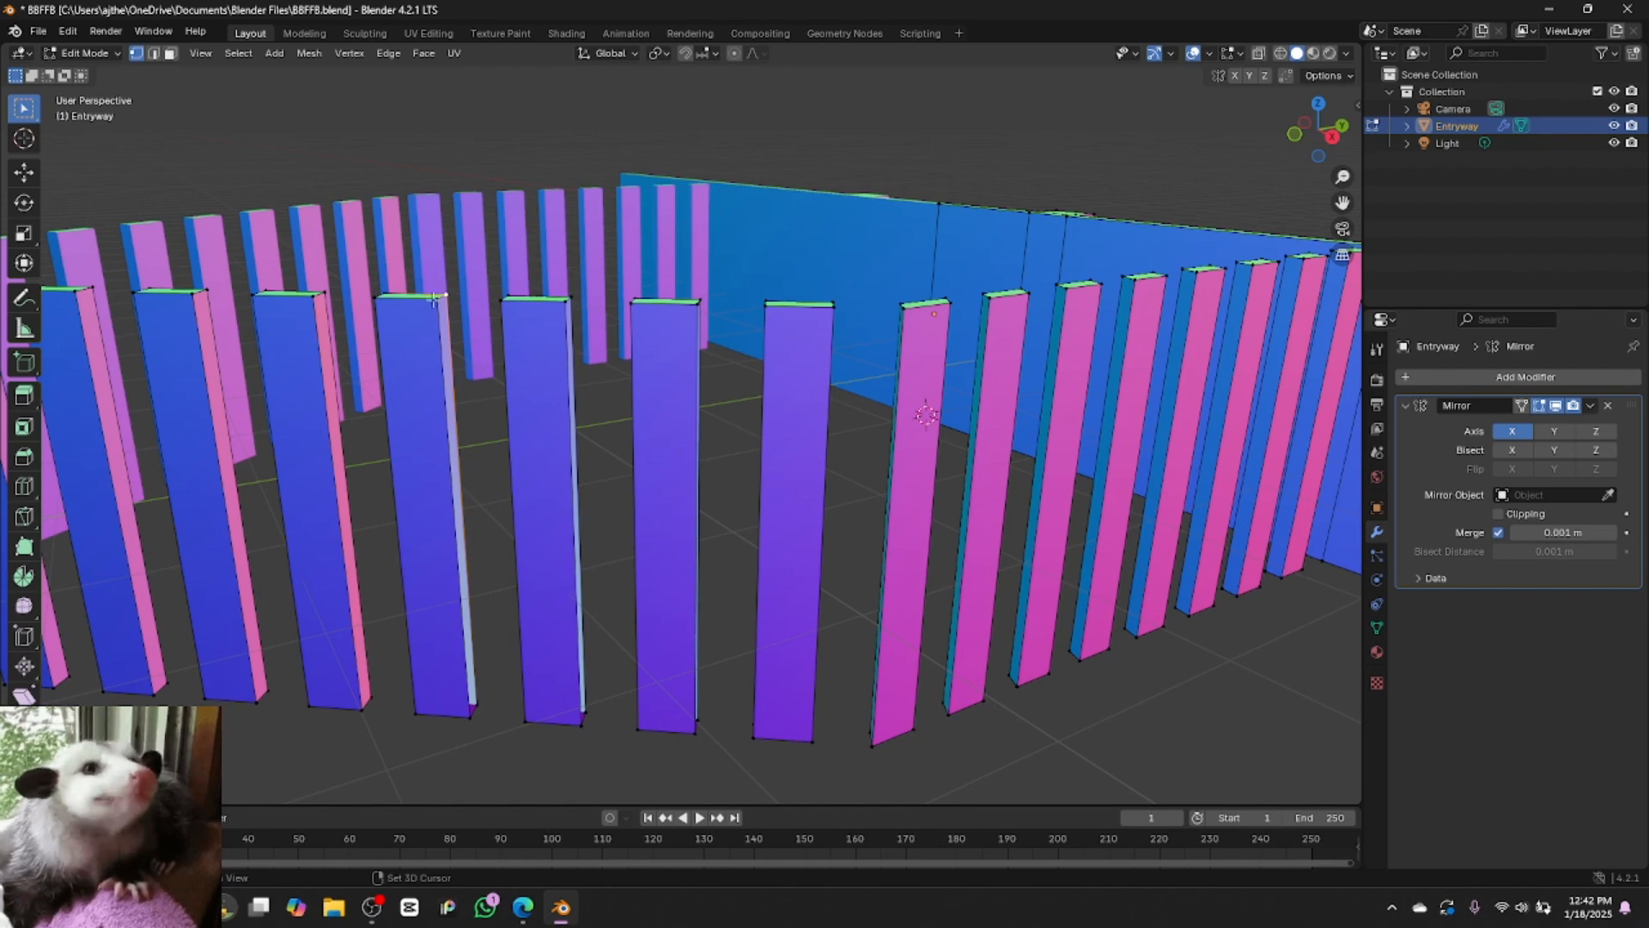
shift+click(434, 299)
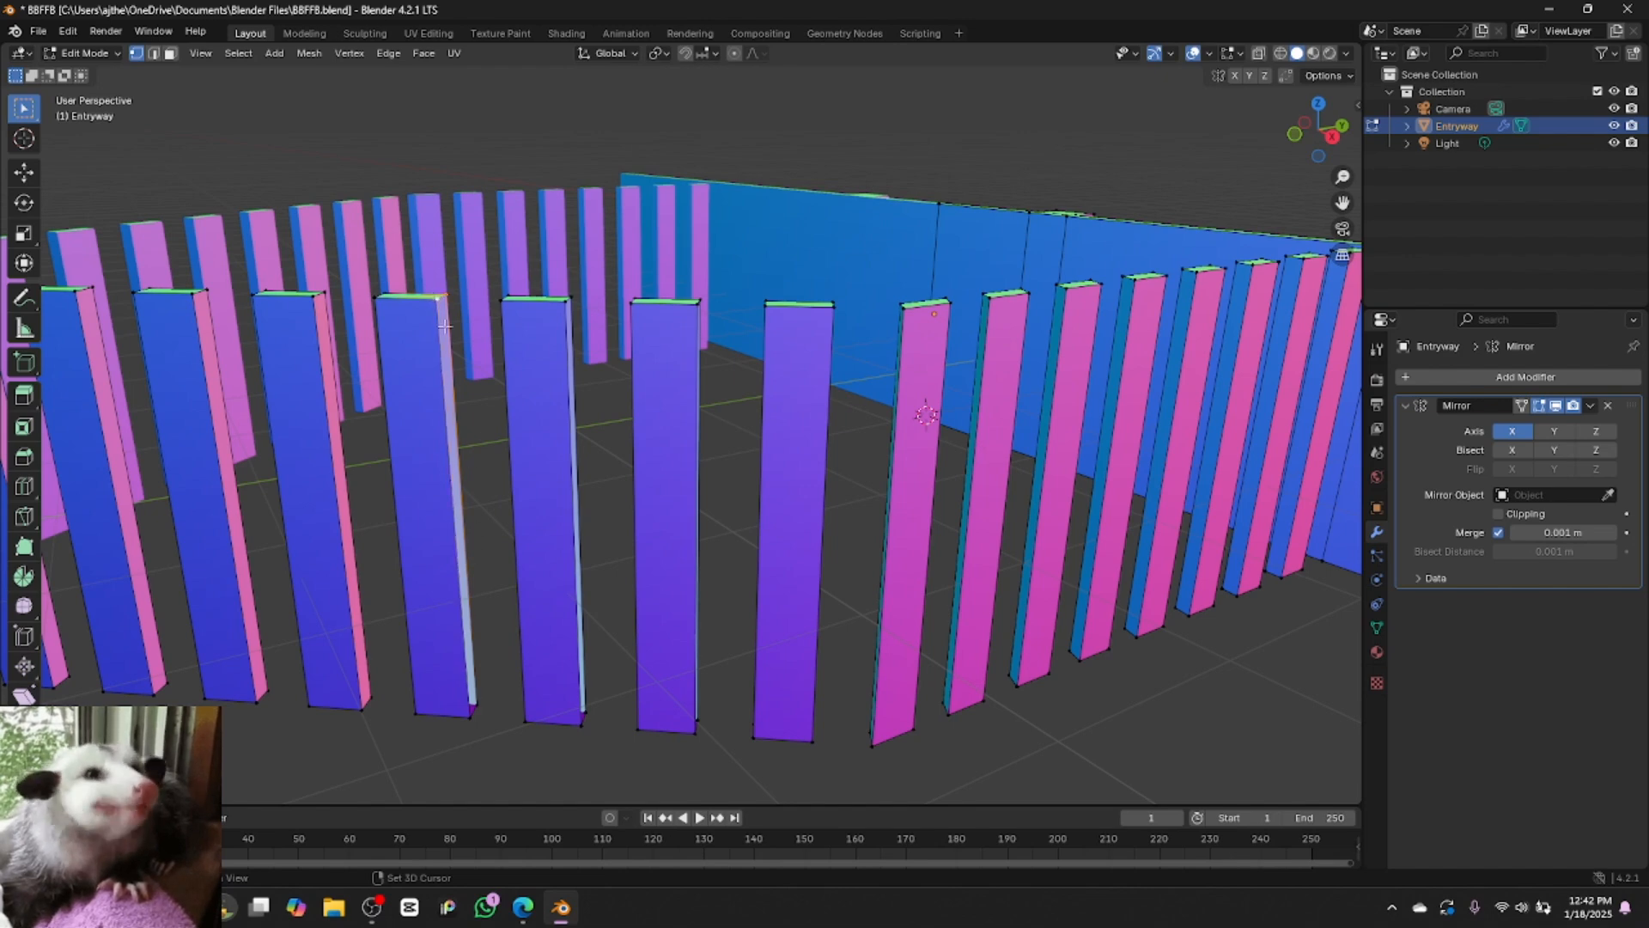
shift+click(479, 704)
shift+click(465, 717)
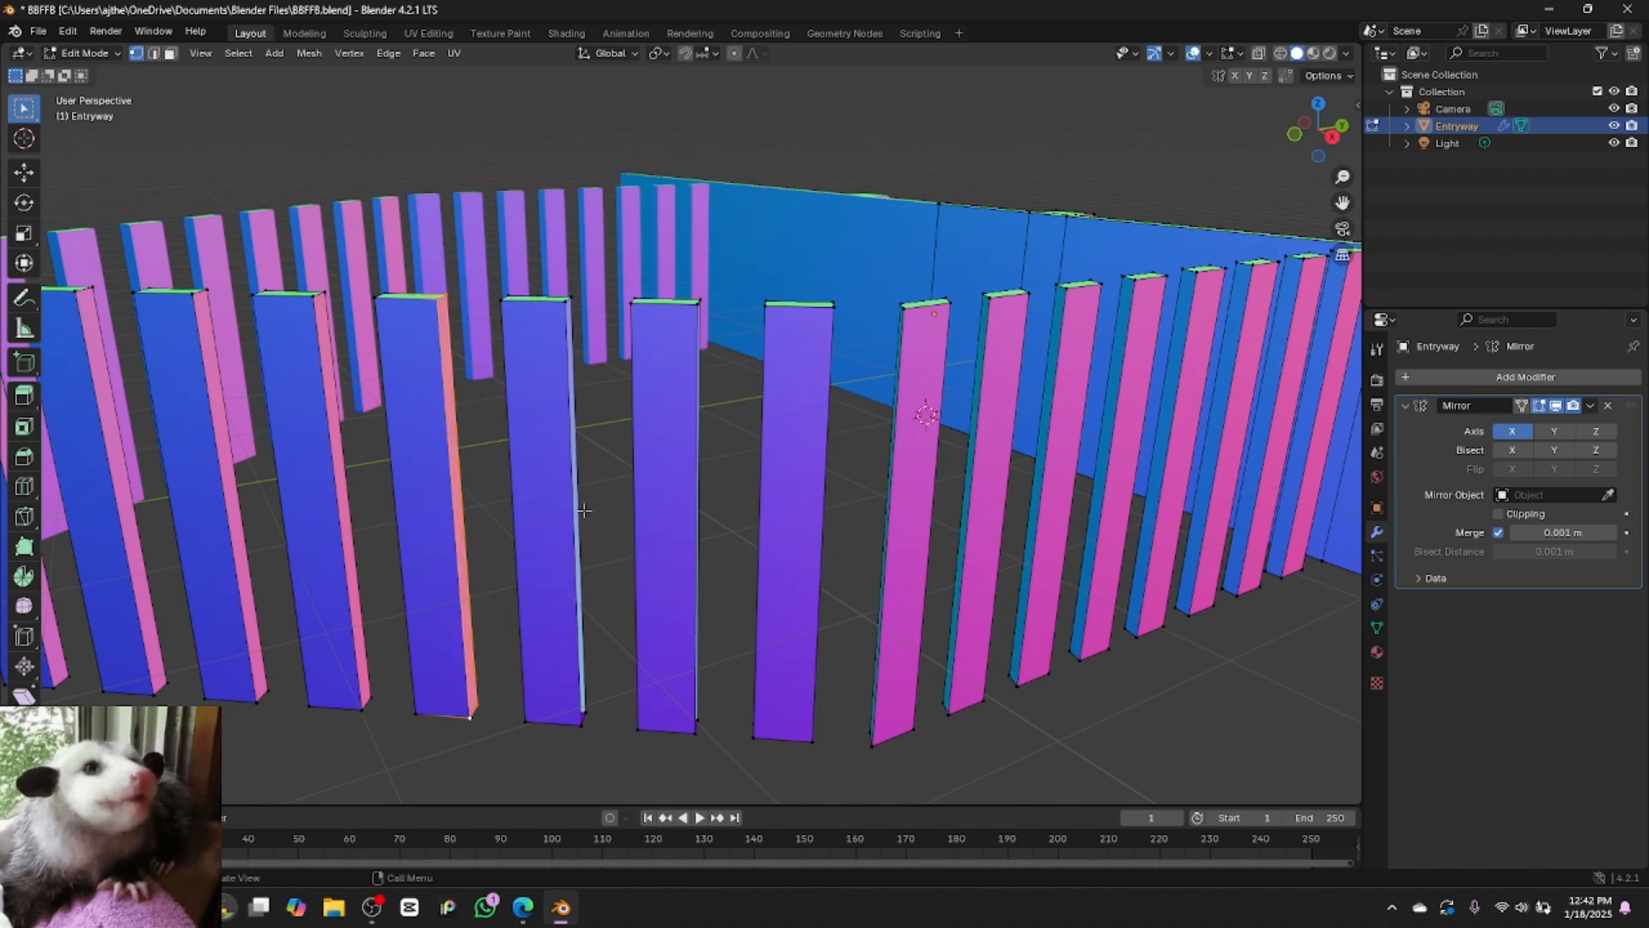
click(567, 302)
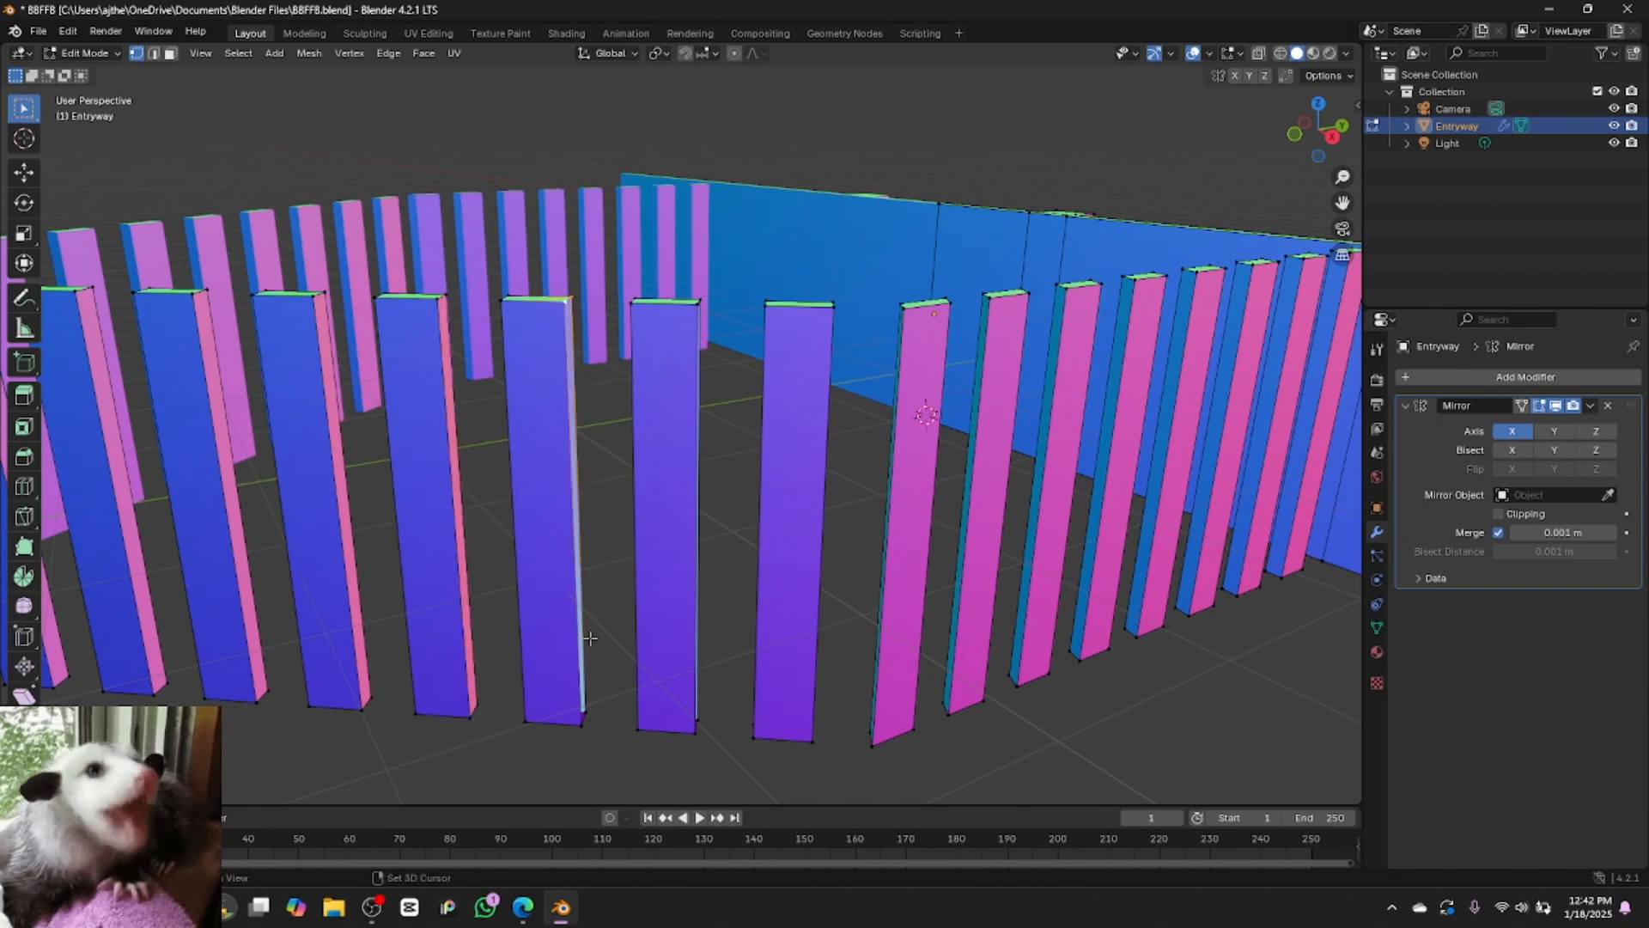
shift+click(585, 714)
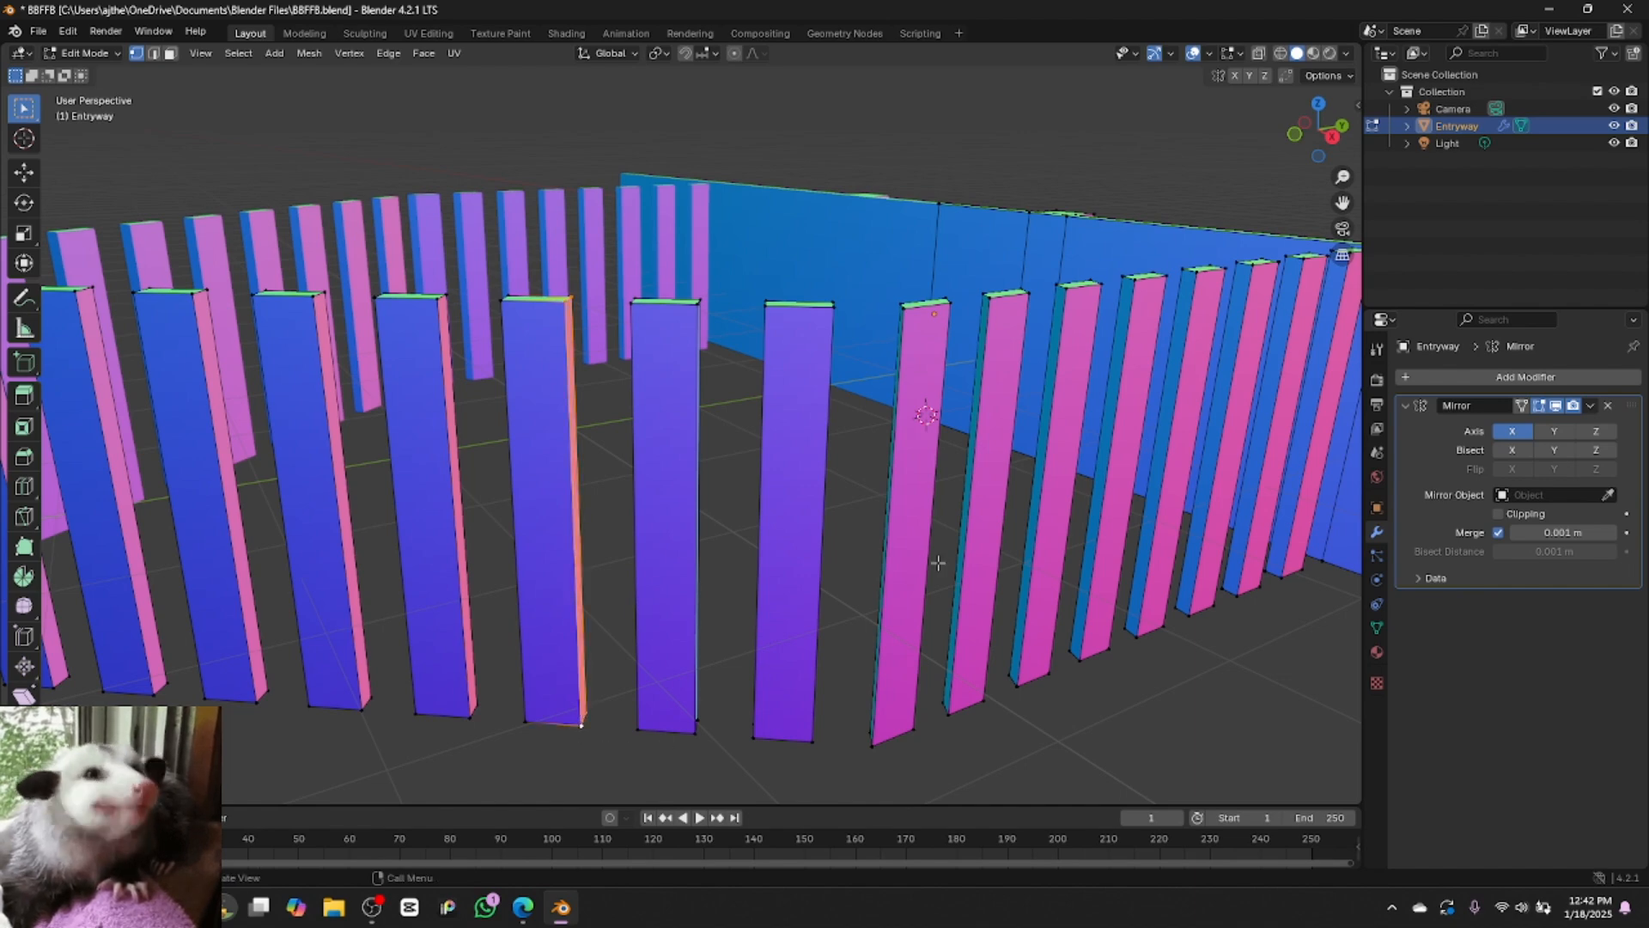
Fill the open sides facing the side wall on the angled wall's last two slats beside the corner
click(1332, 136)
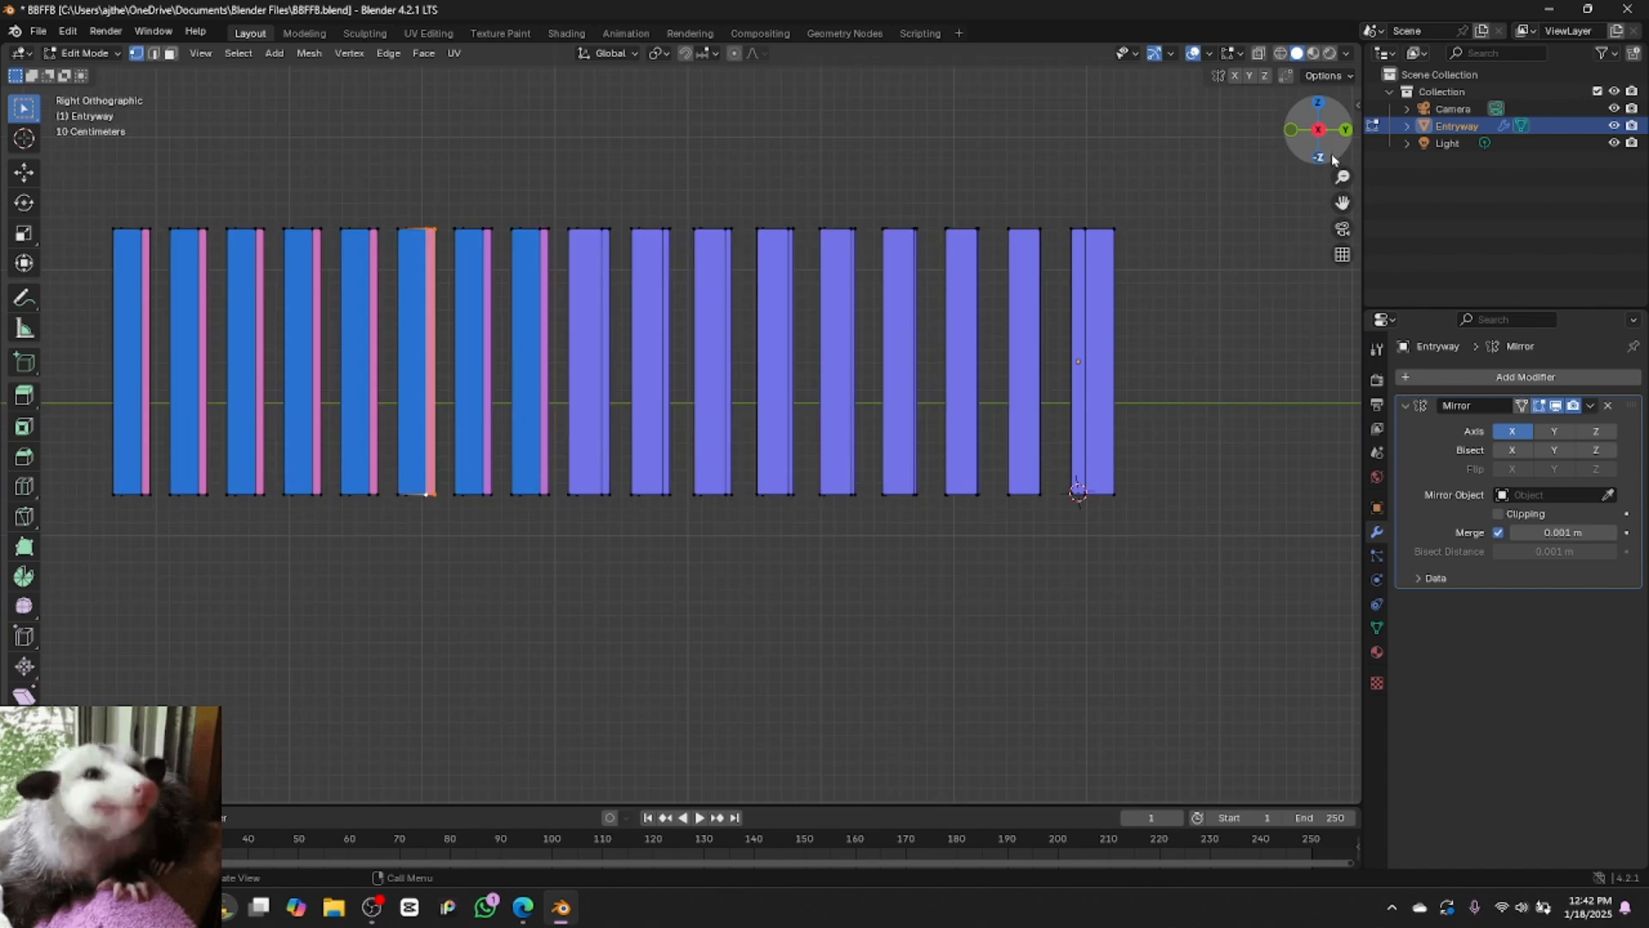
drag(1318, 135, 1244, 148)
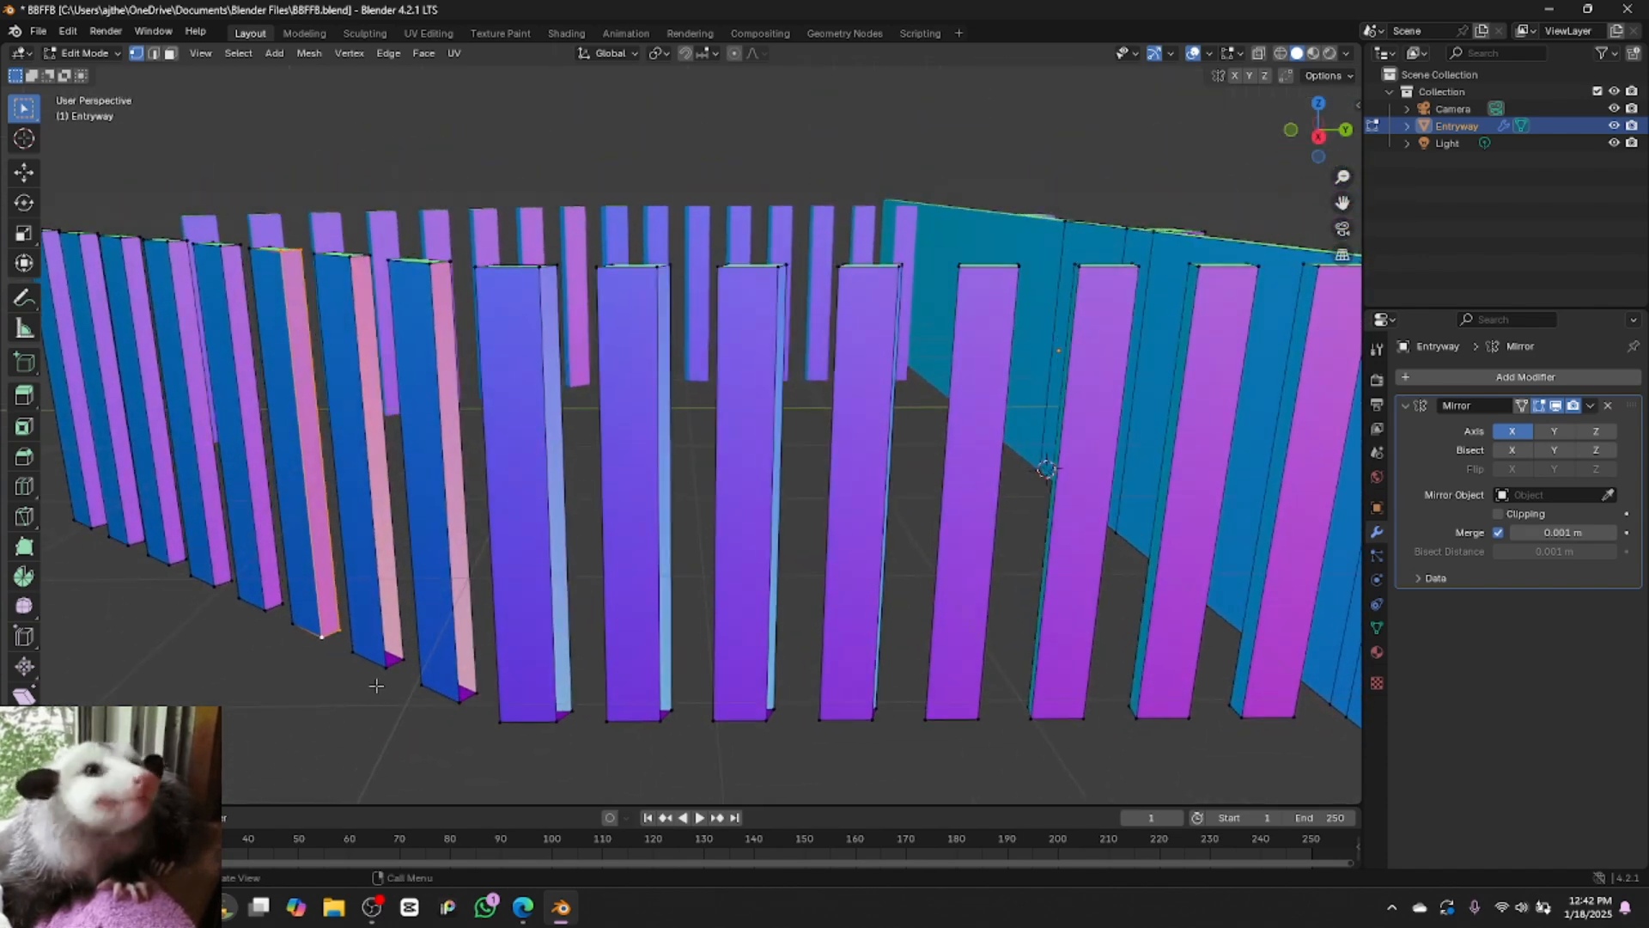
click(390, 663)
shift+click(392, 668)
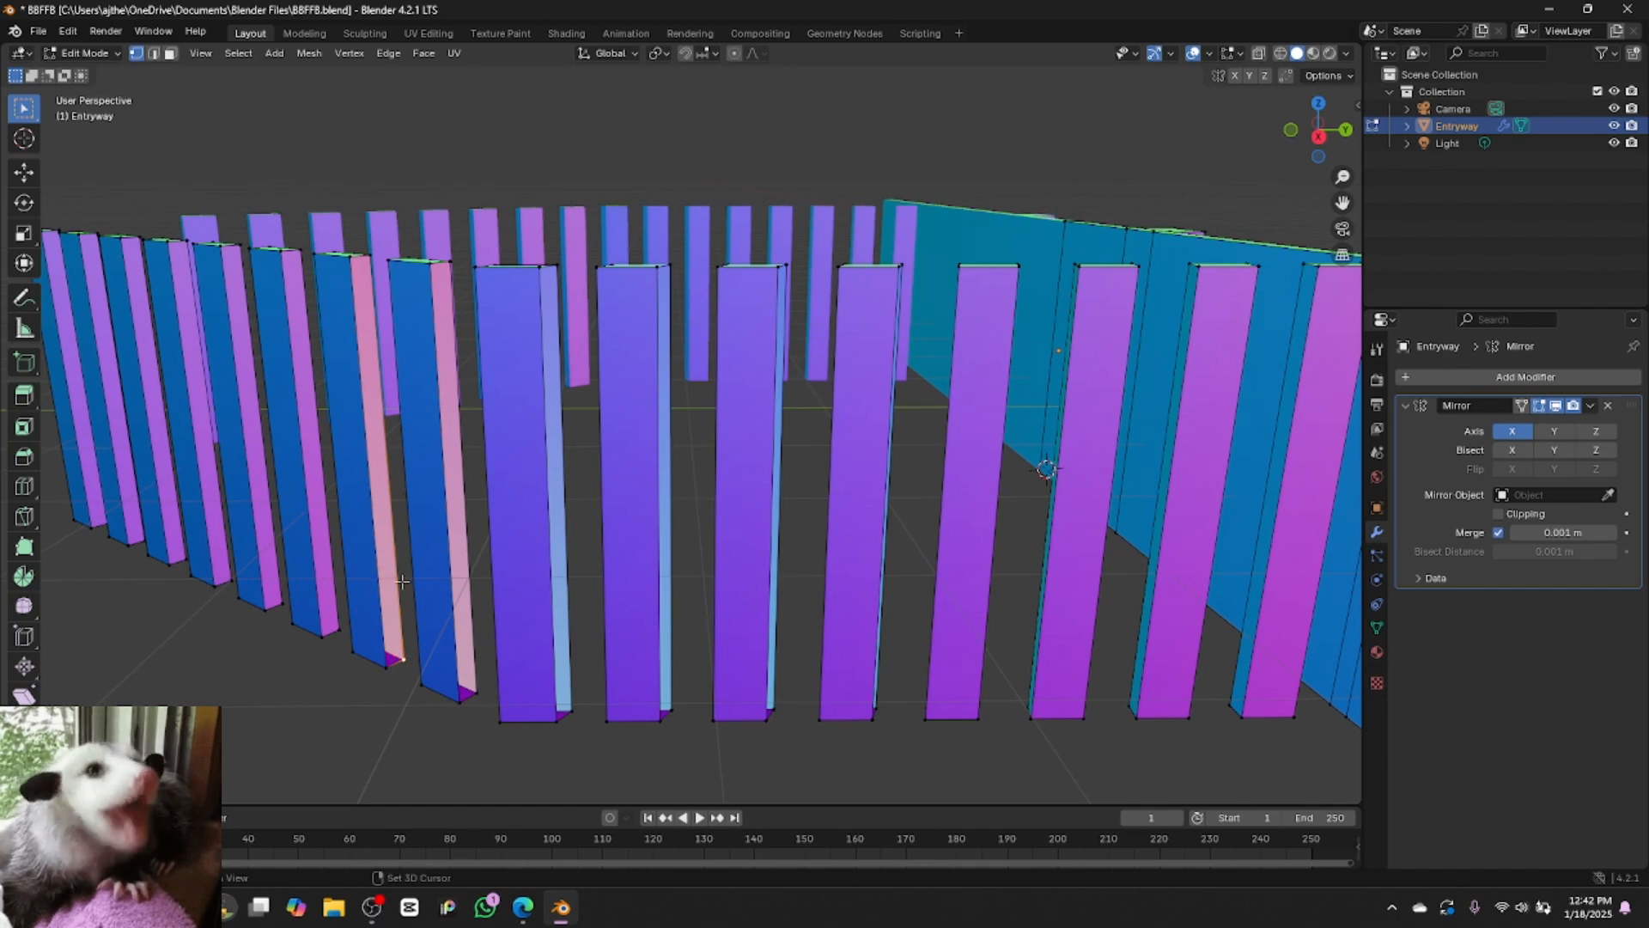
shift+click(390, 667)
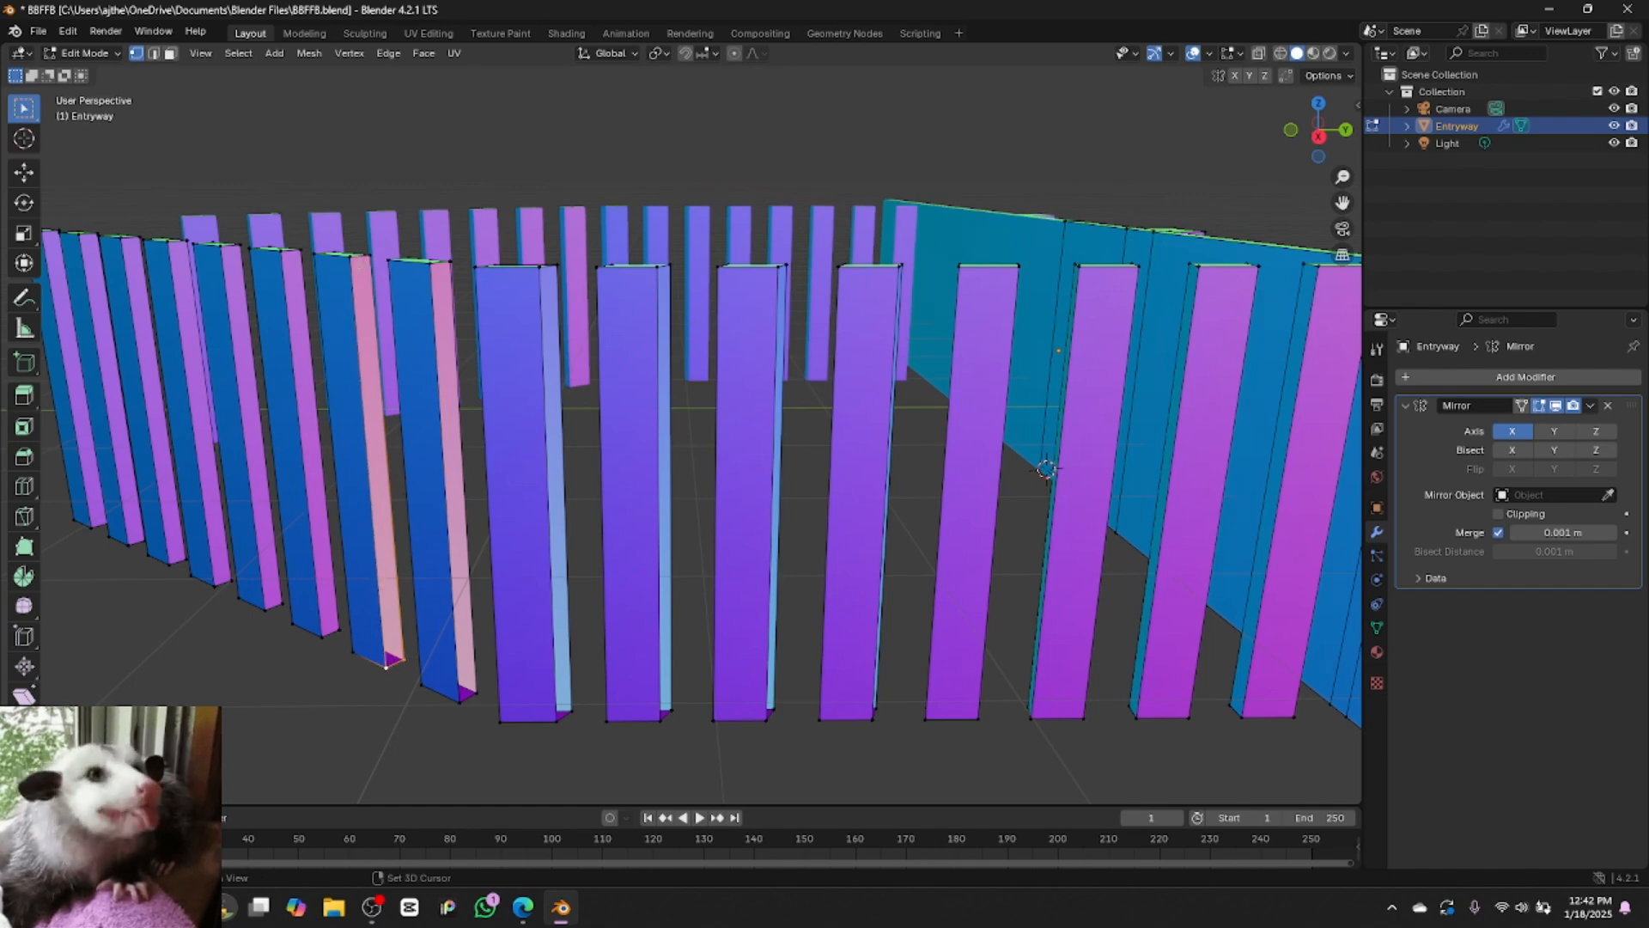
shift+click(374, 255)
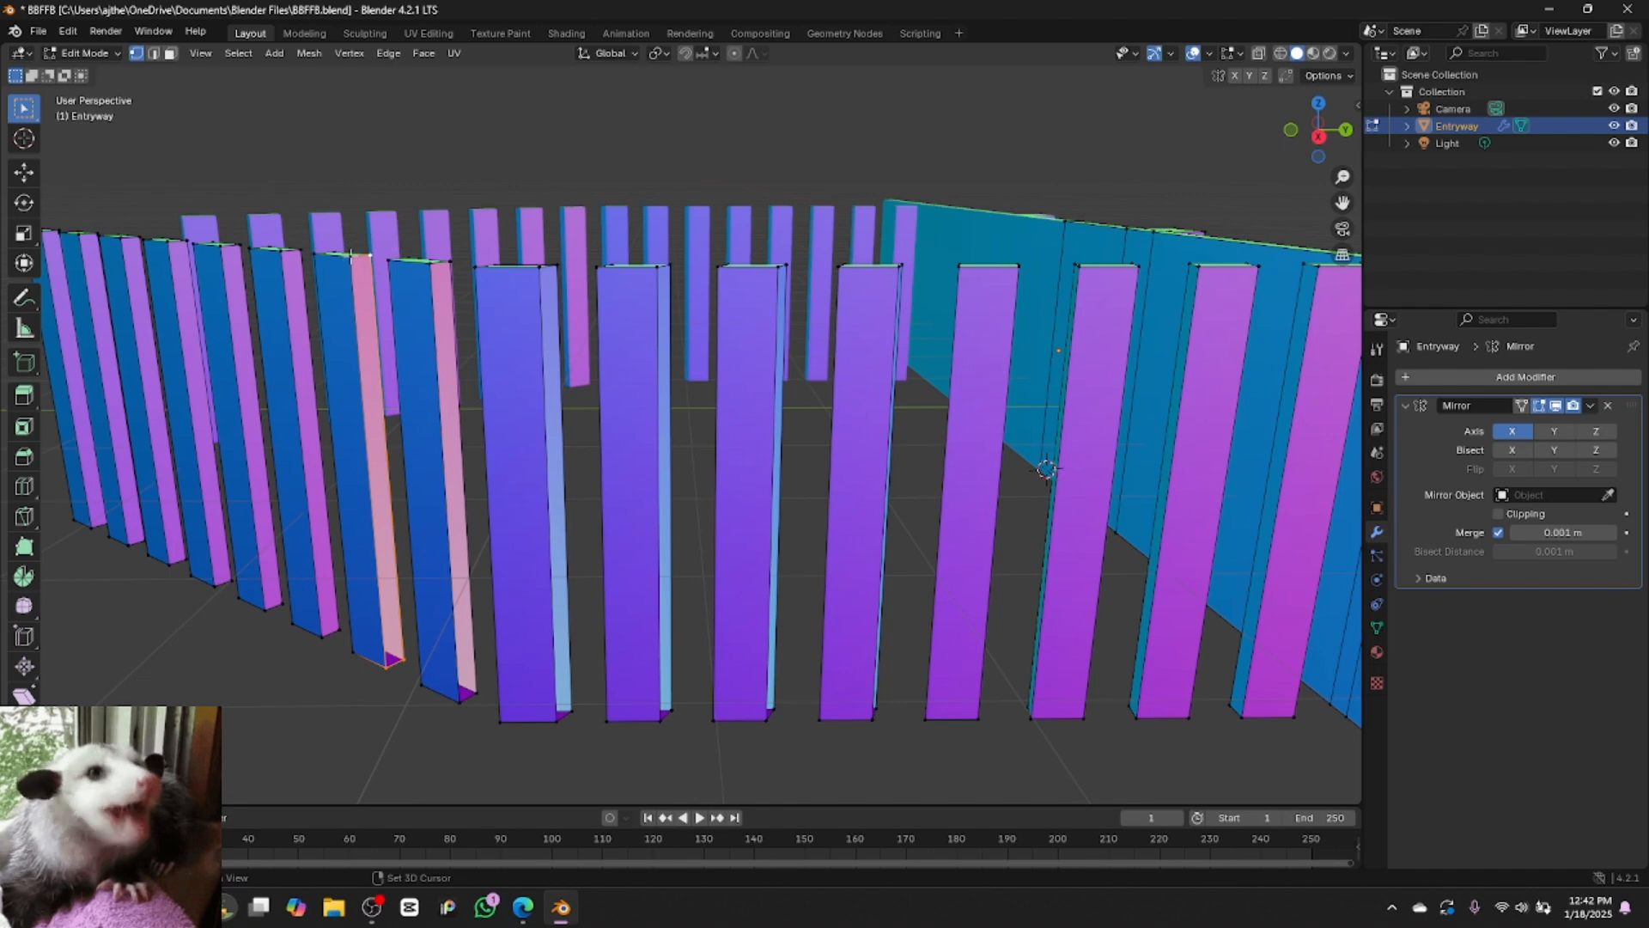
key(f)
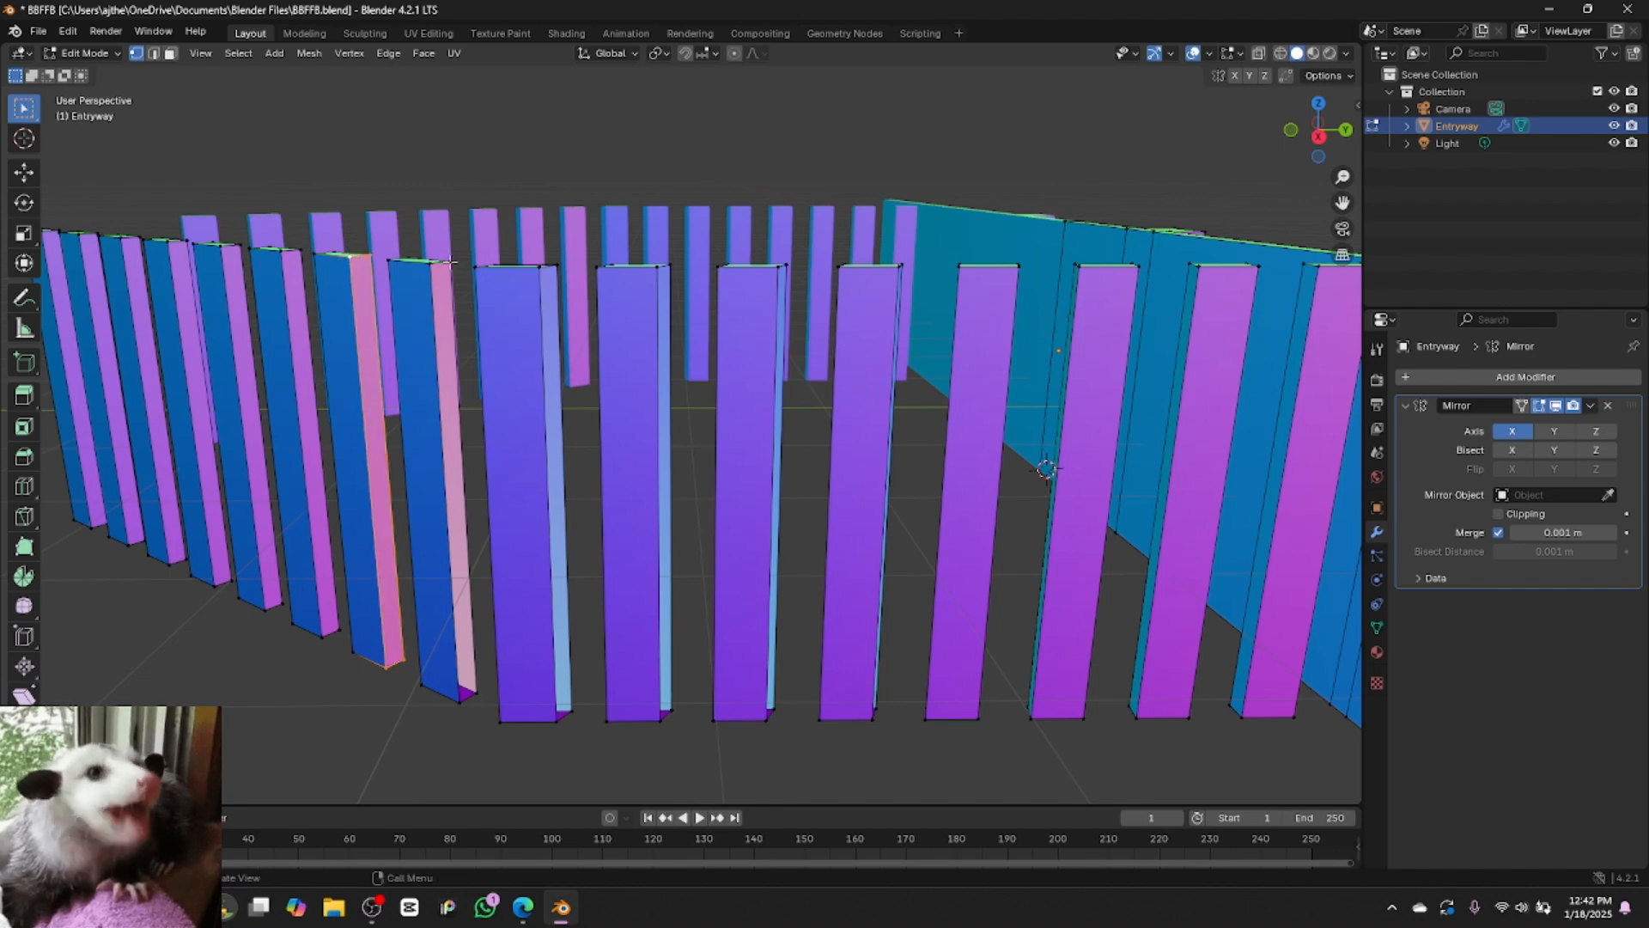
click(450, 262)
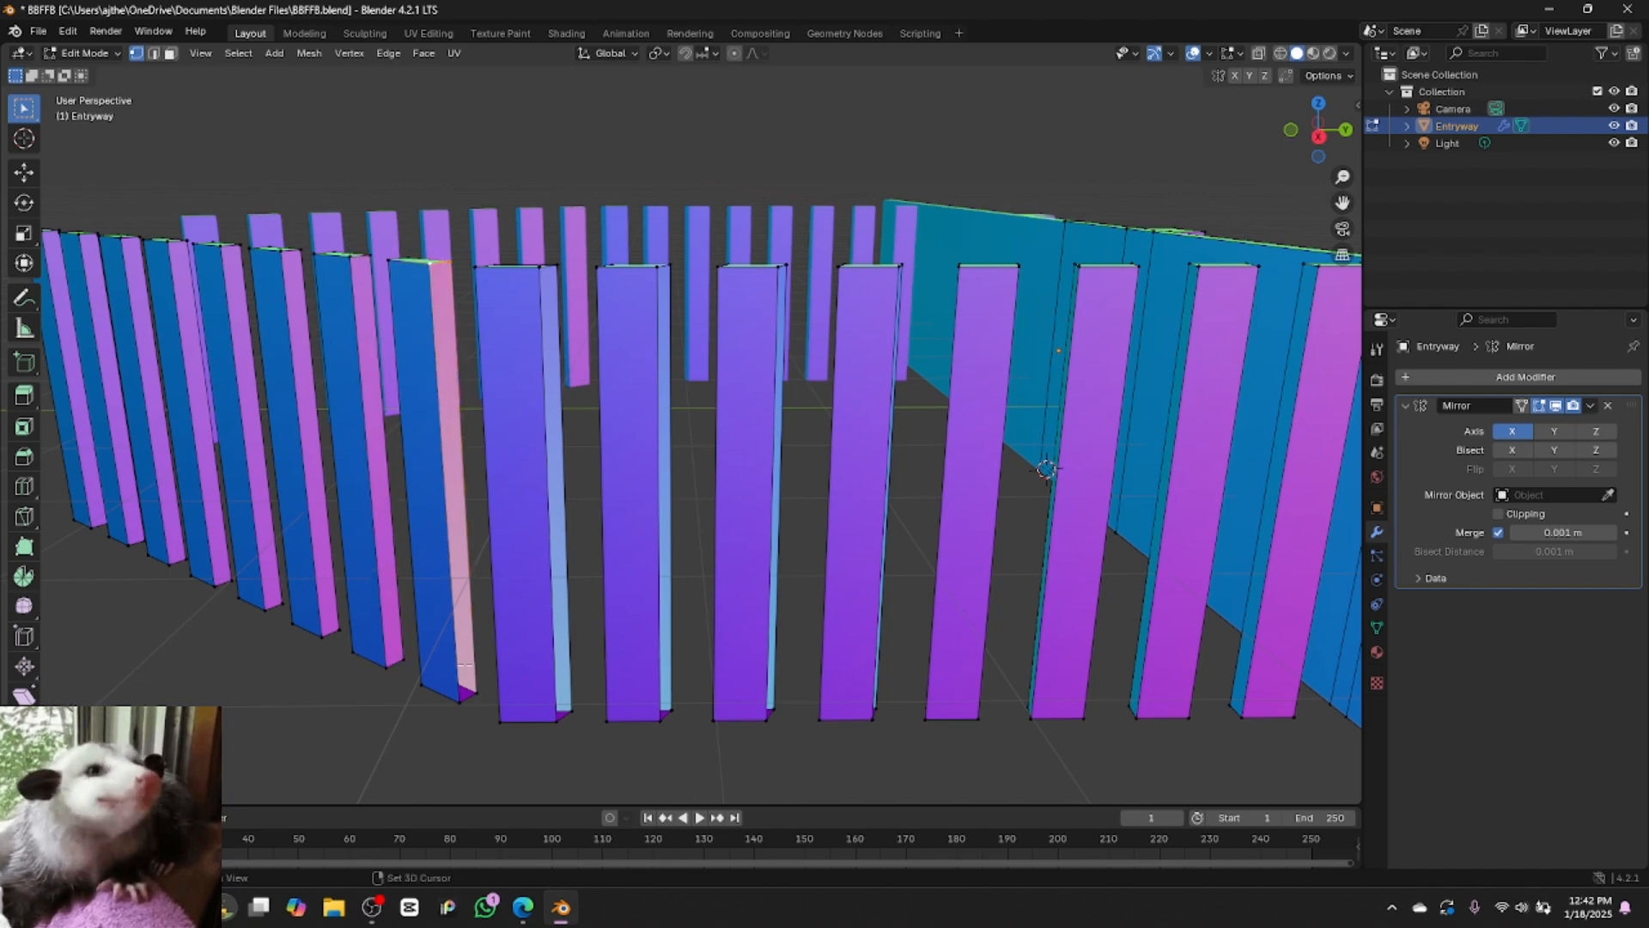
shift+click(477, 694)
shift+click(460, 703)
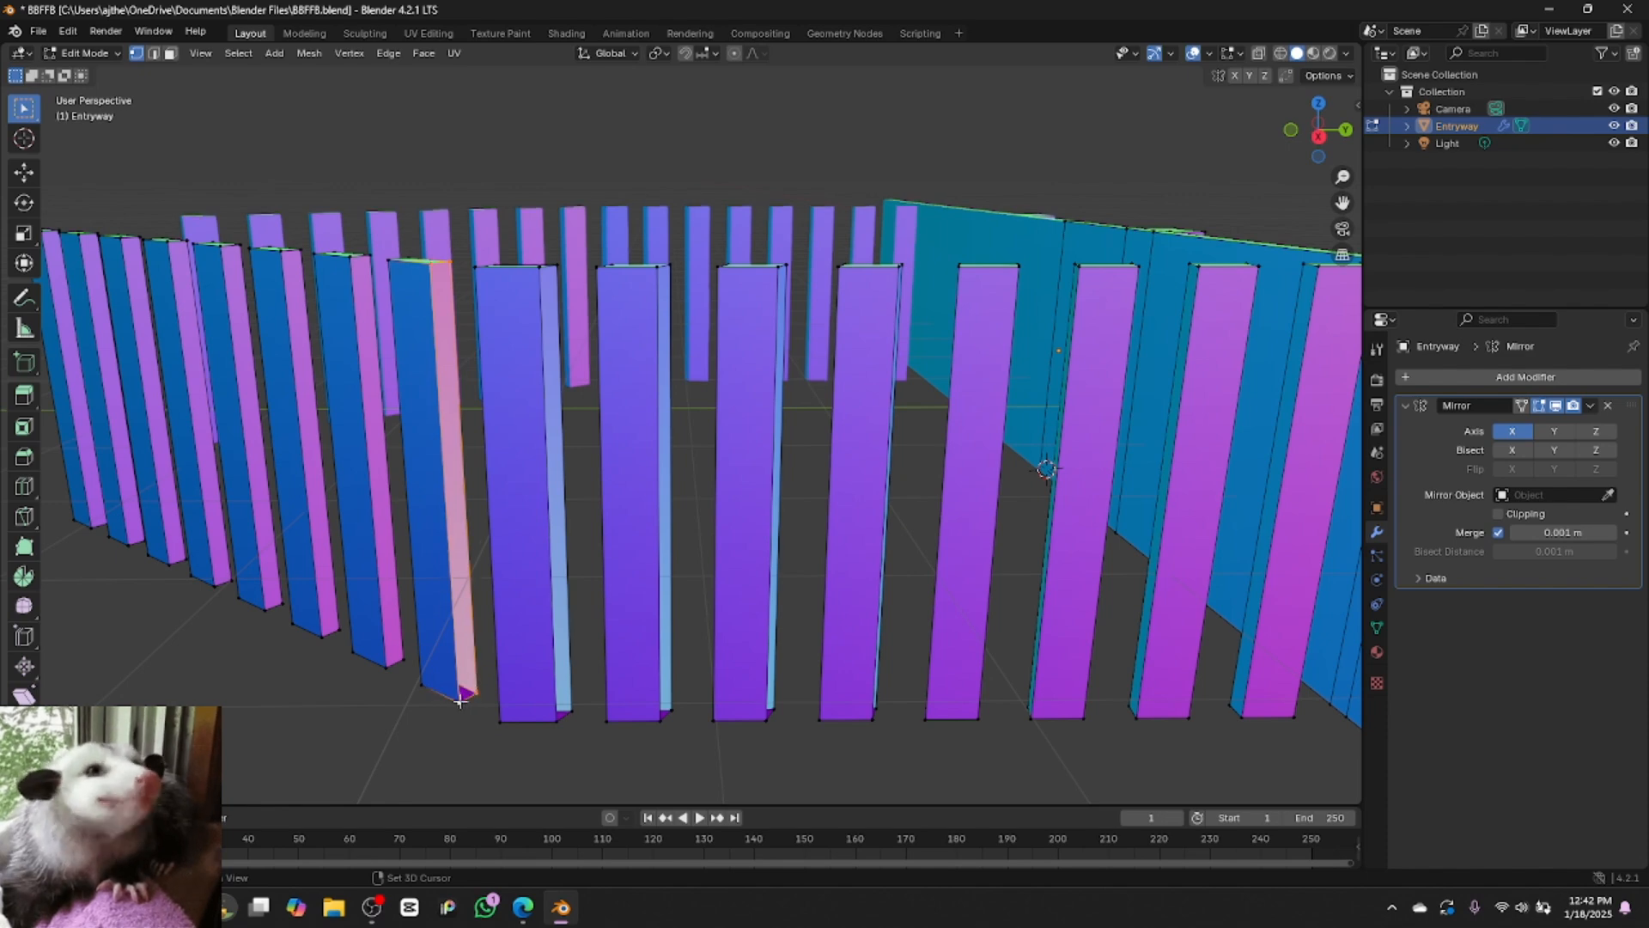
key(f)
Fill the open sides facing away from the angled wall on the side wall's first and second slats from the corner
click(556, 267)
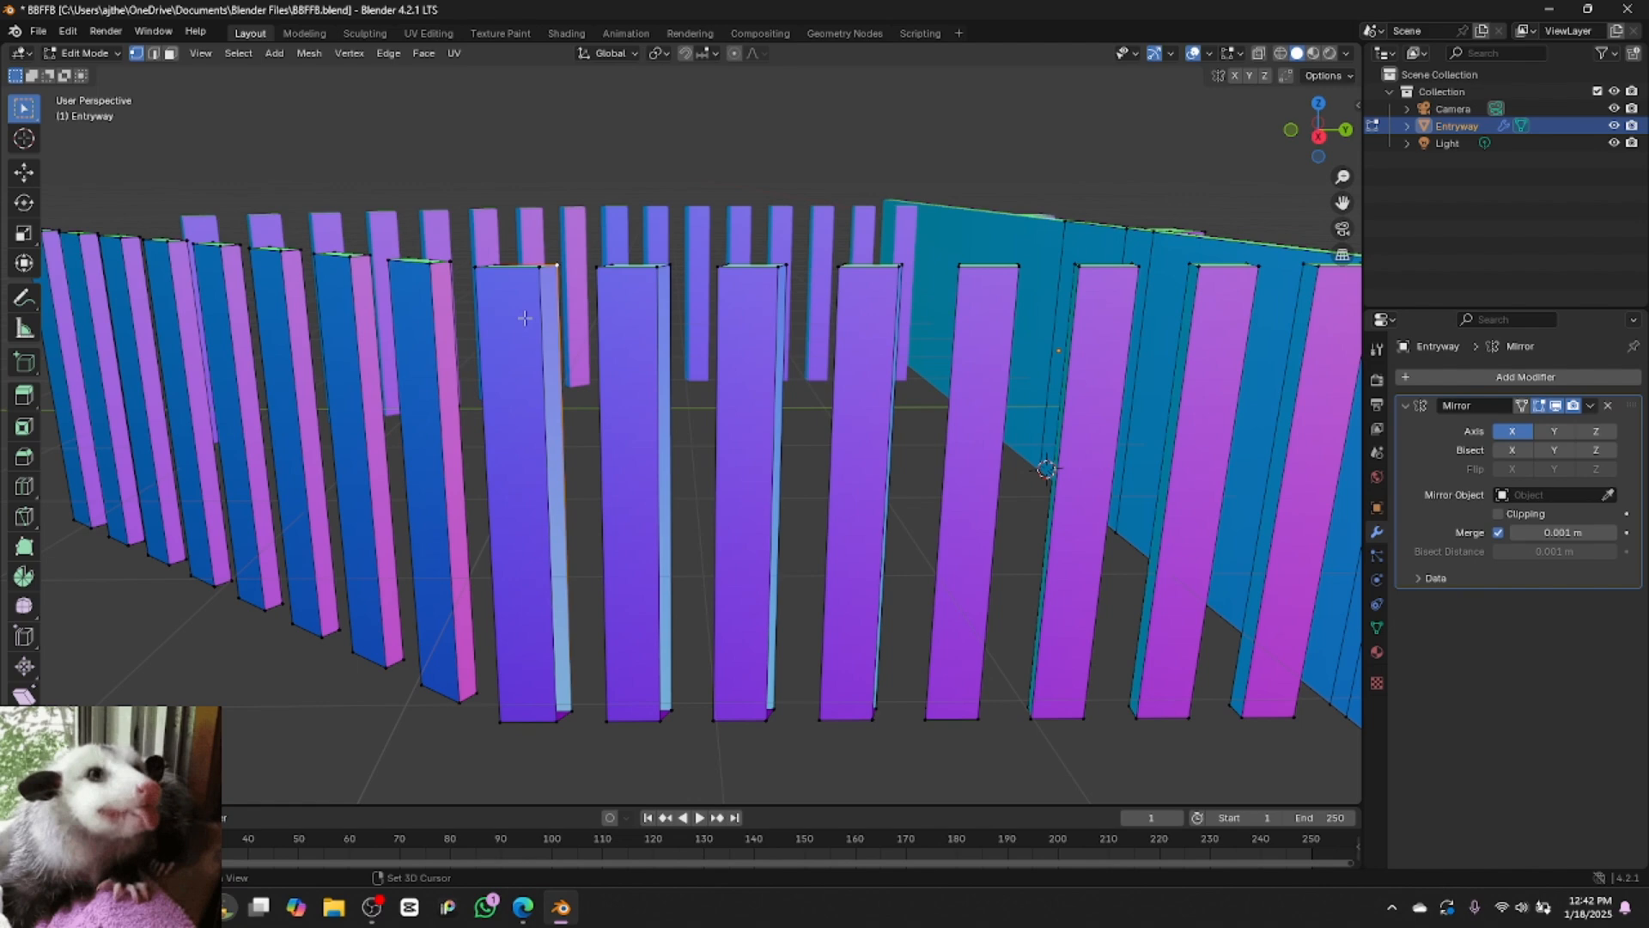
shift+click(539, 262)
shift+click(571, 712)
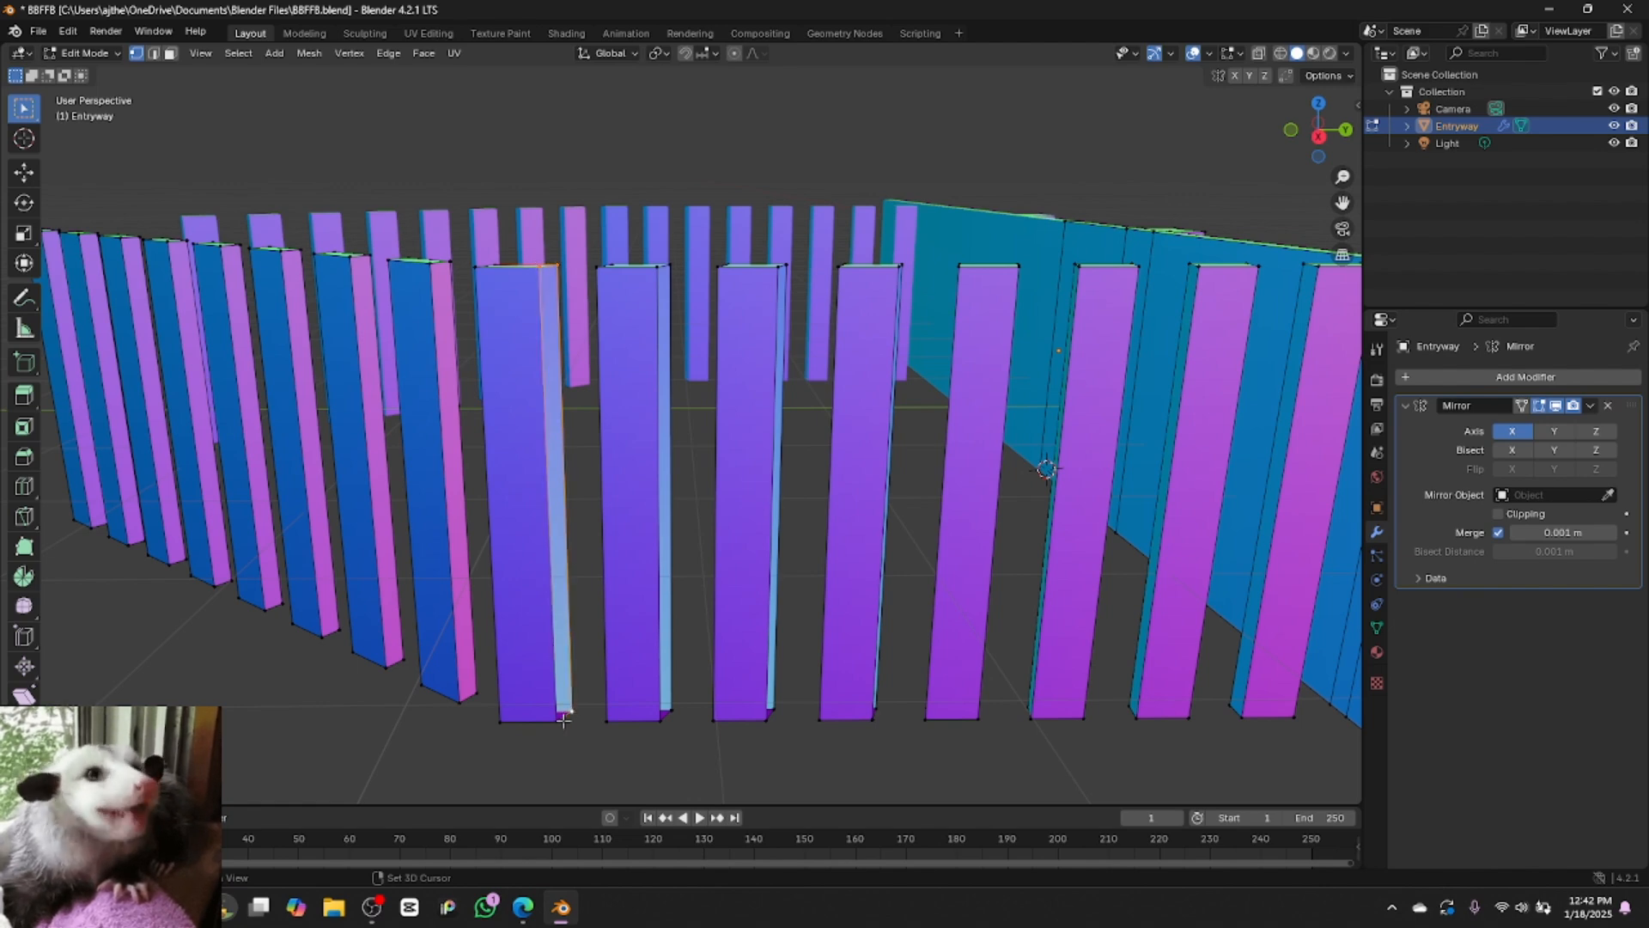
shift+click(560, 722)
key(f)
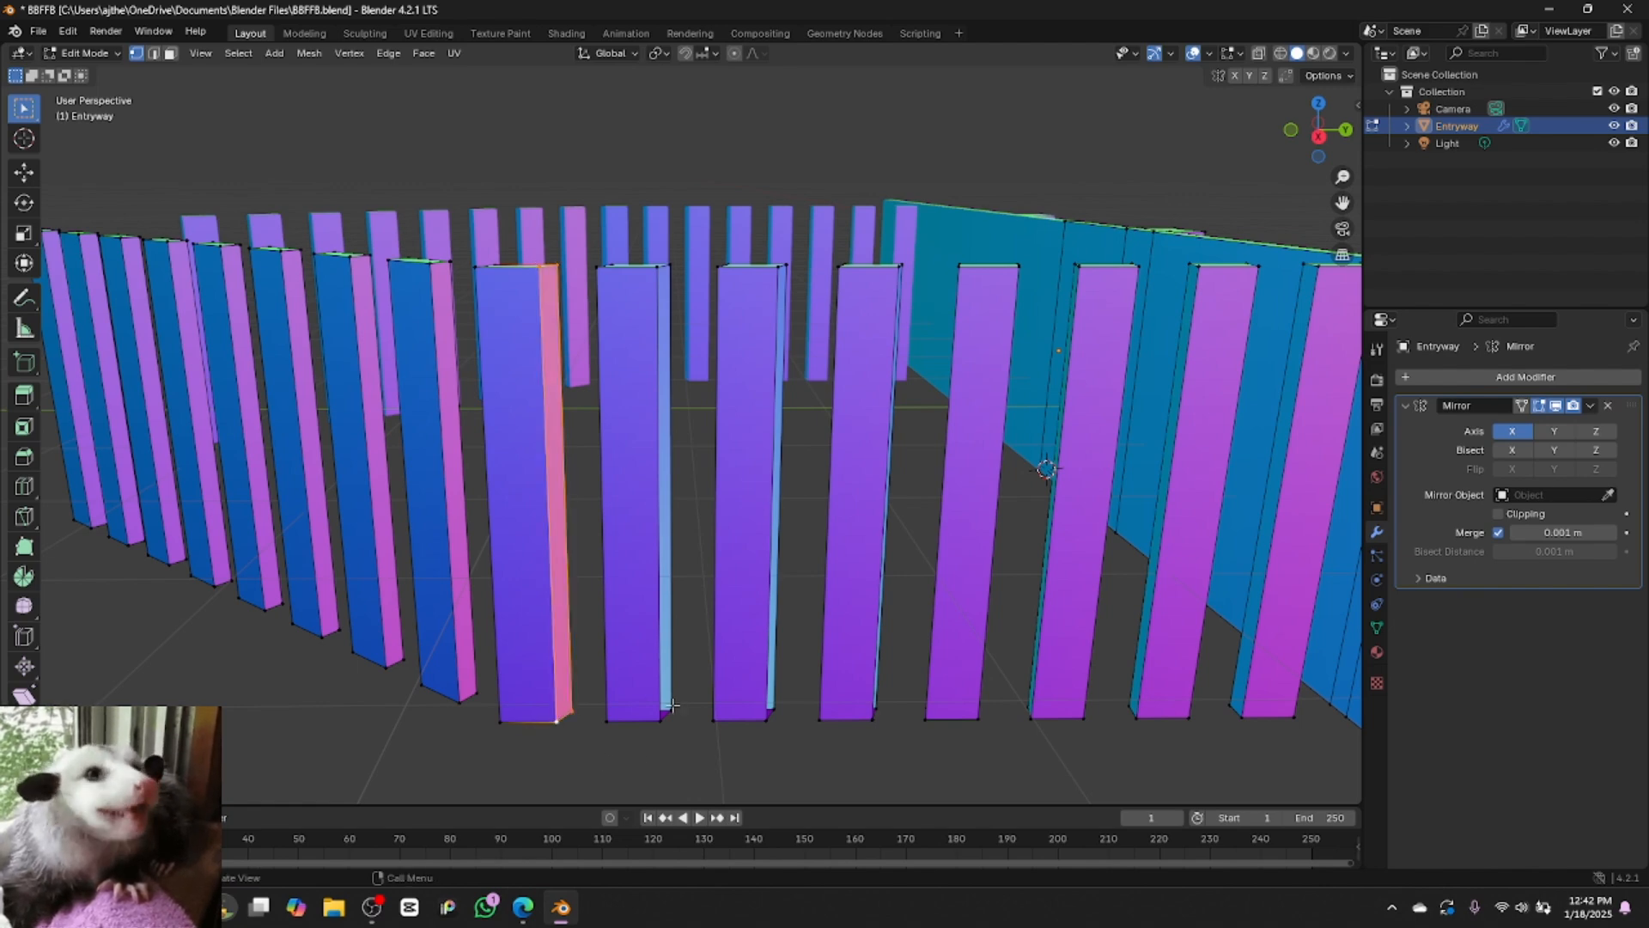
click(663, 717)
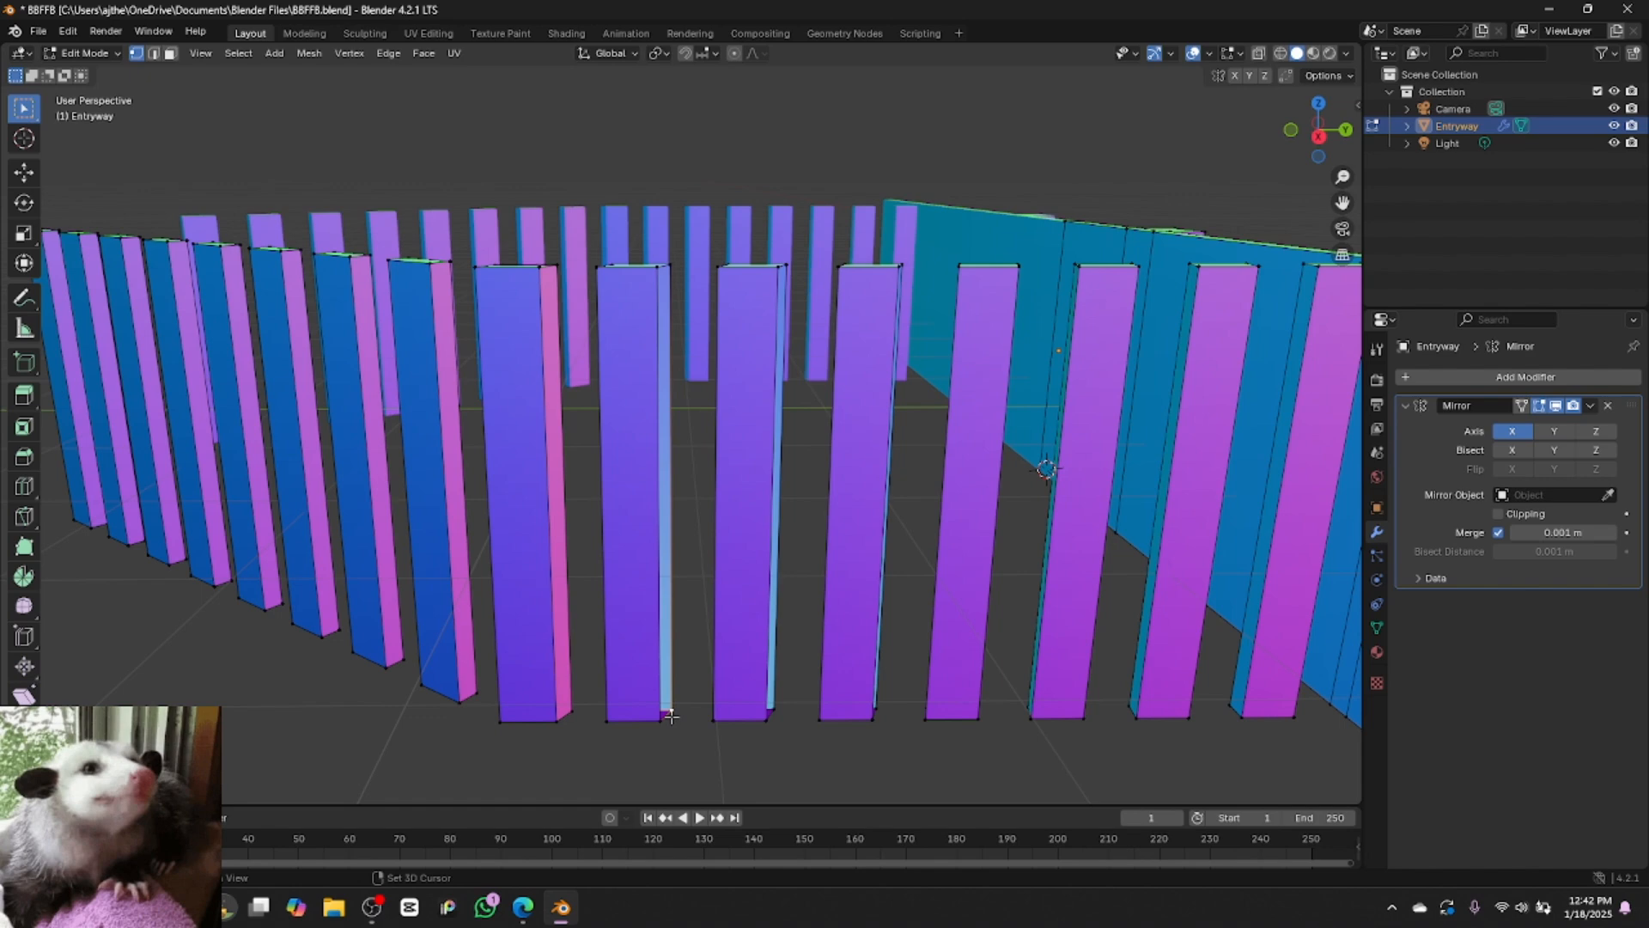
shift+click(670, 266)
shift+click(660, 268)
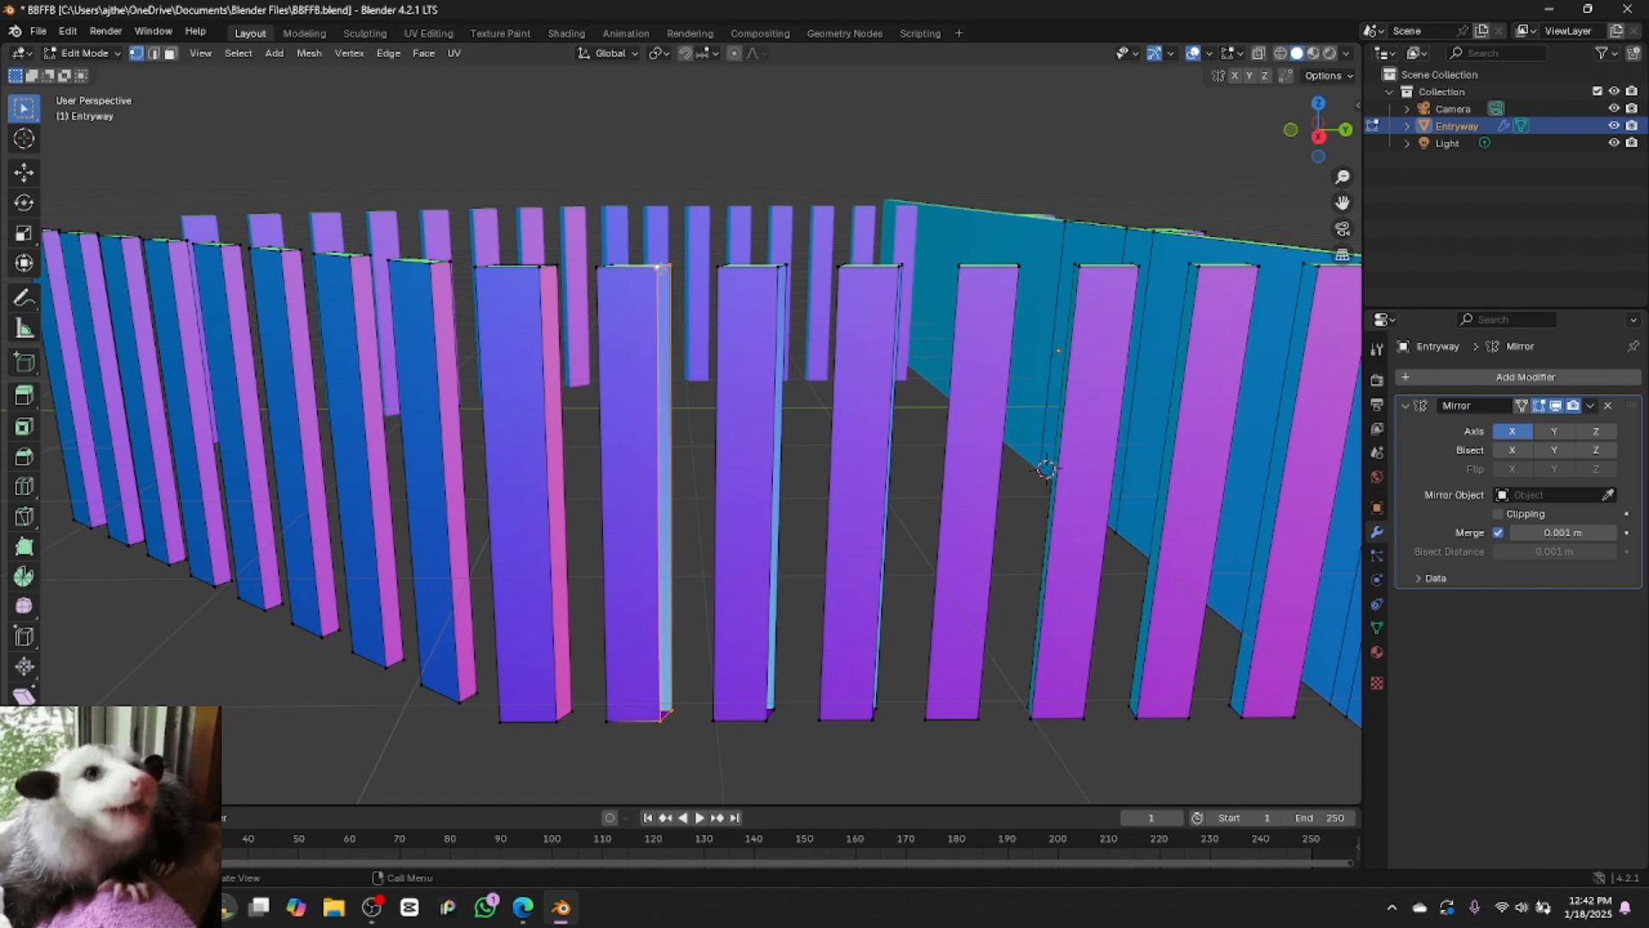
key(f)
Fill the open sides facing away from the angled wall on the side wall's third and fourth slats from the corner
click(782, 267)
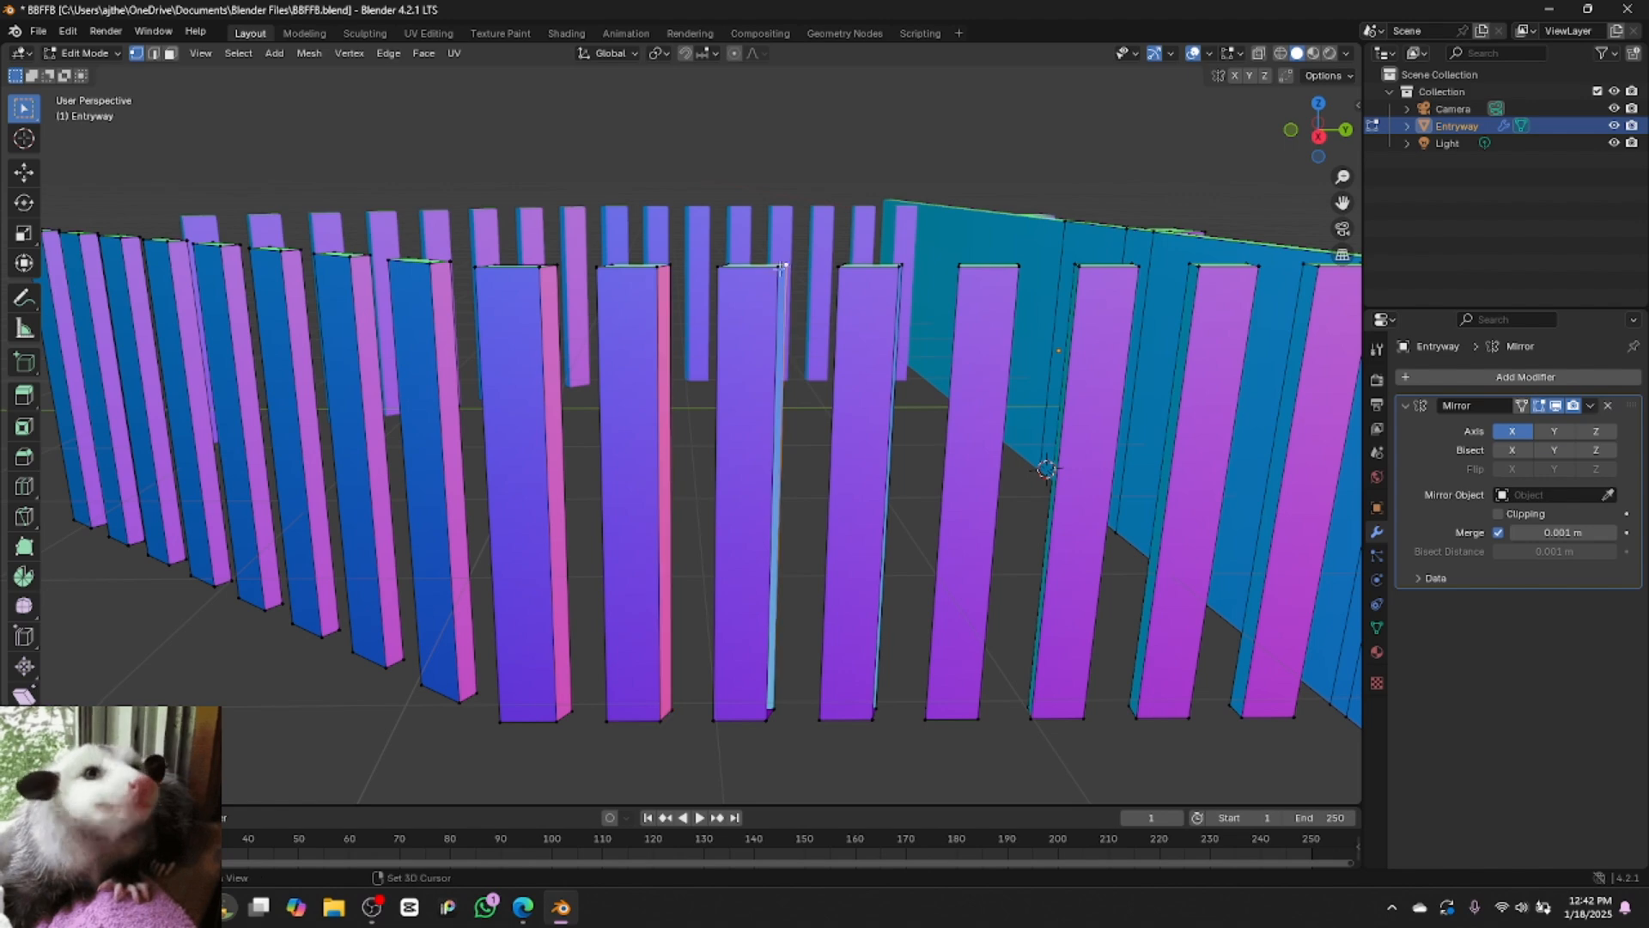
shift+click(767, 719)
key(f)
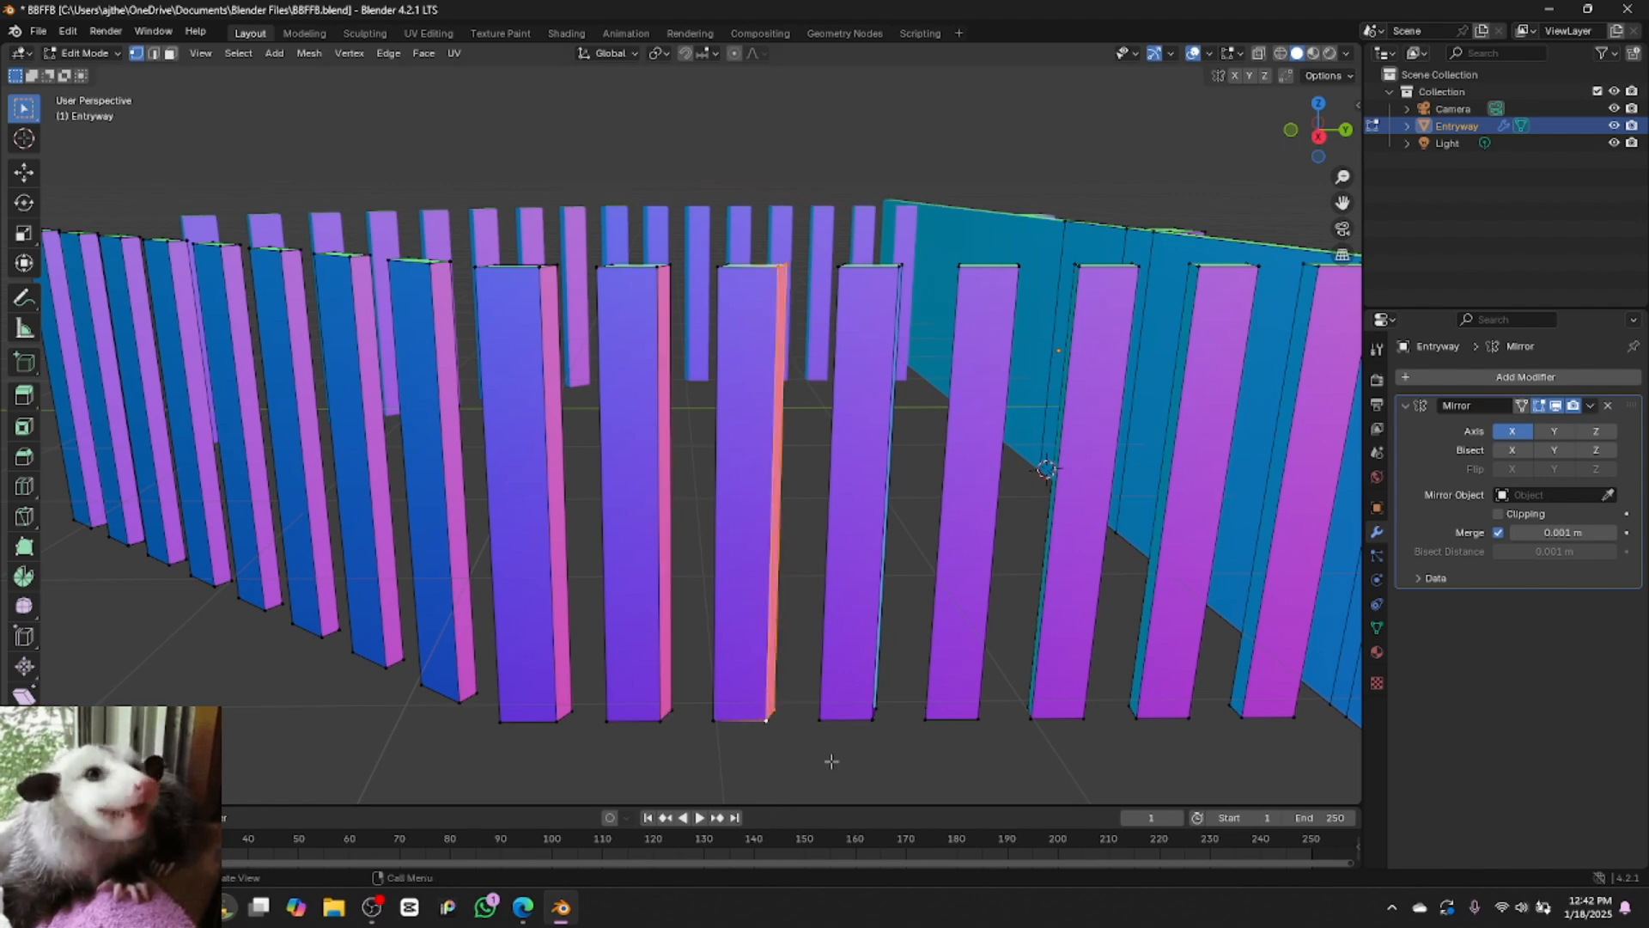
click(877, 708)
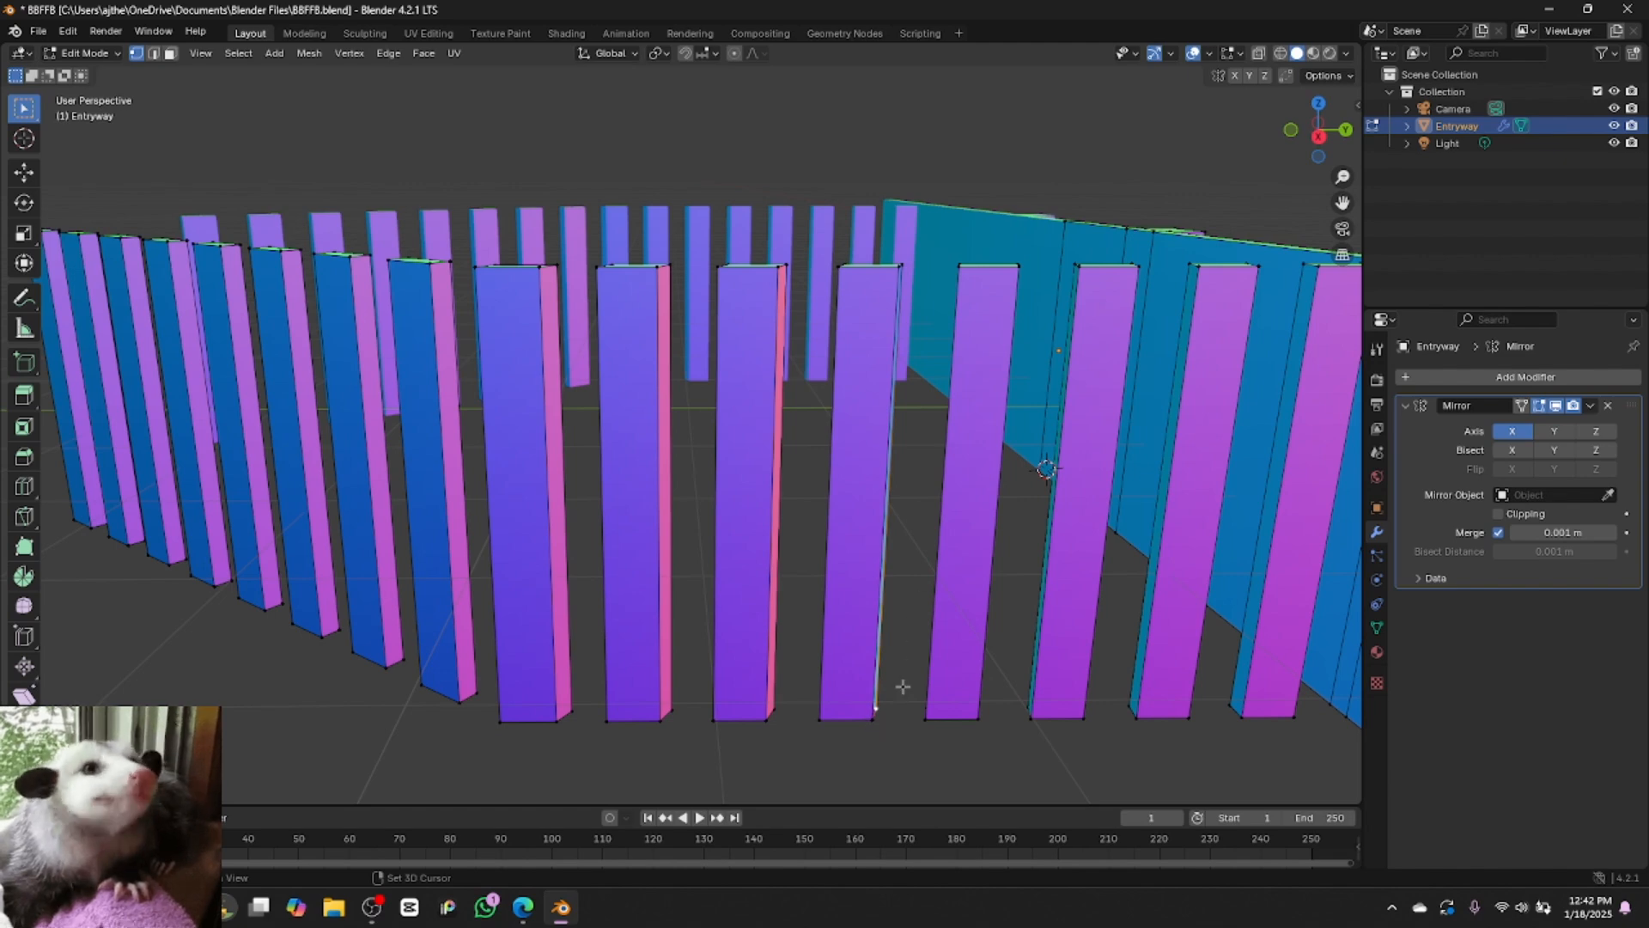
shift+click(874, 721)
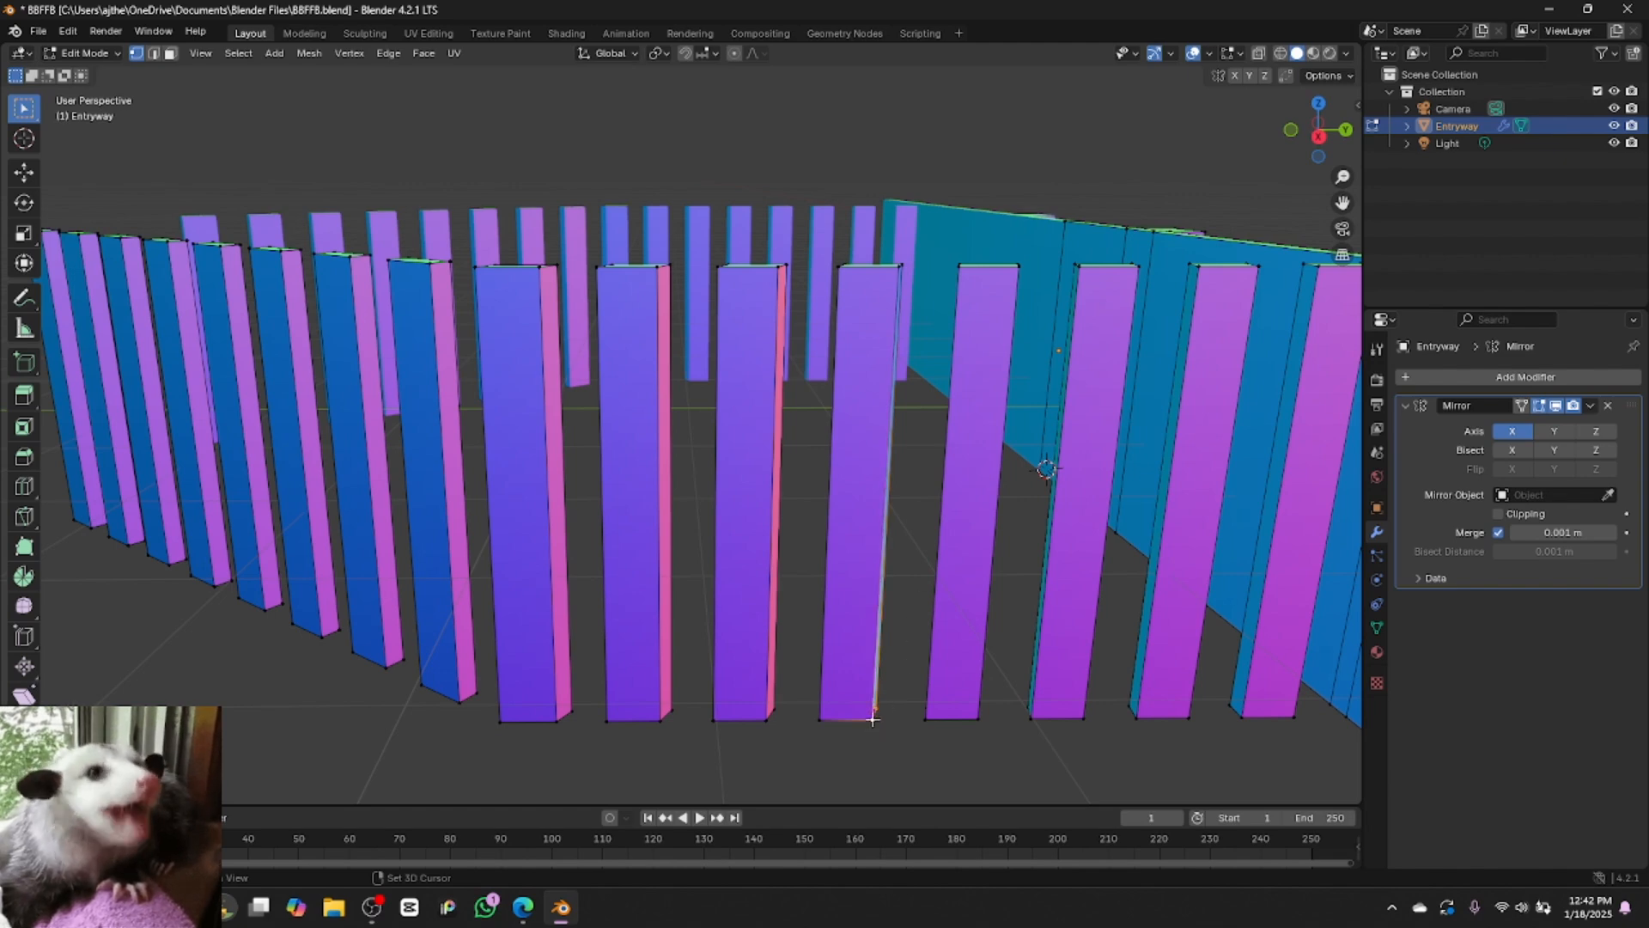
shift+click(905, 262)
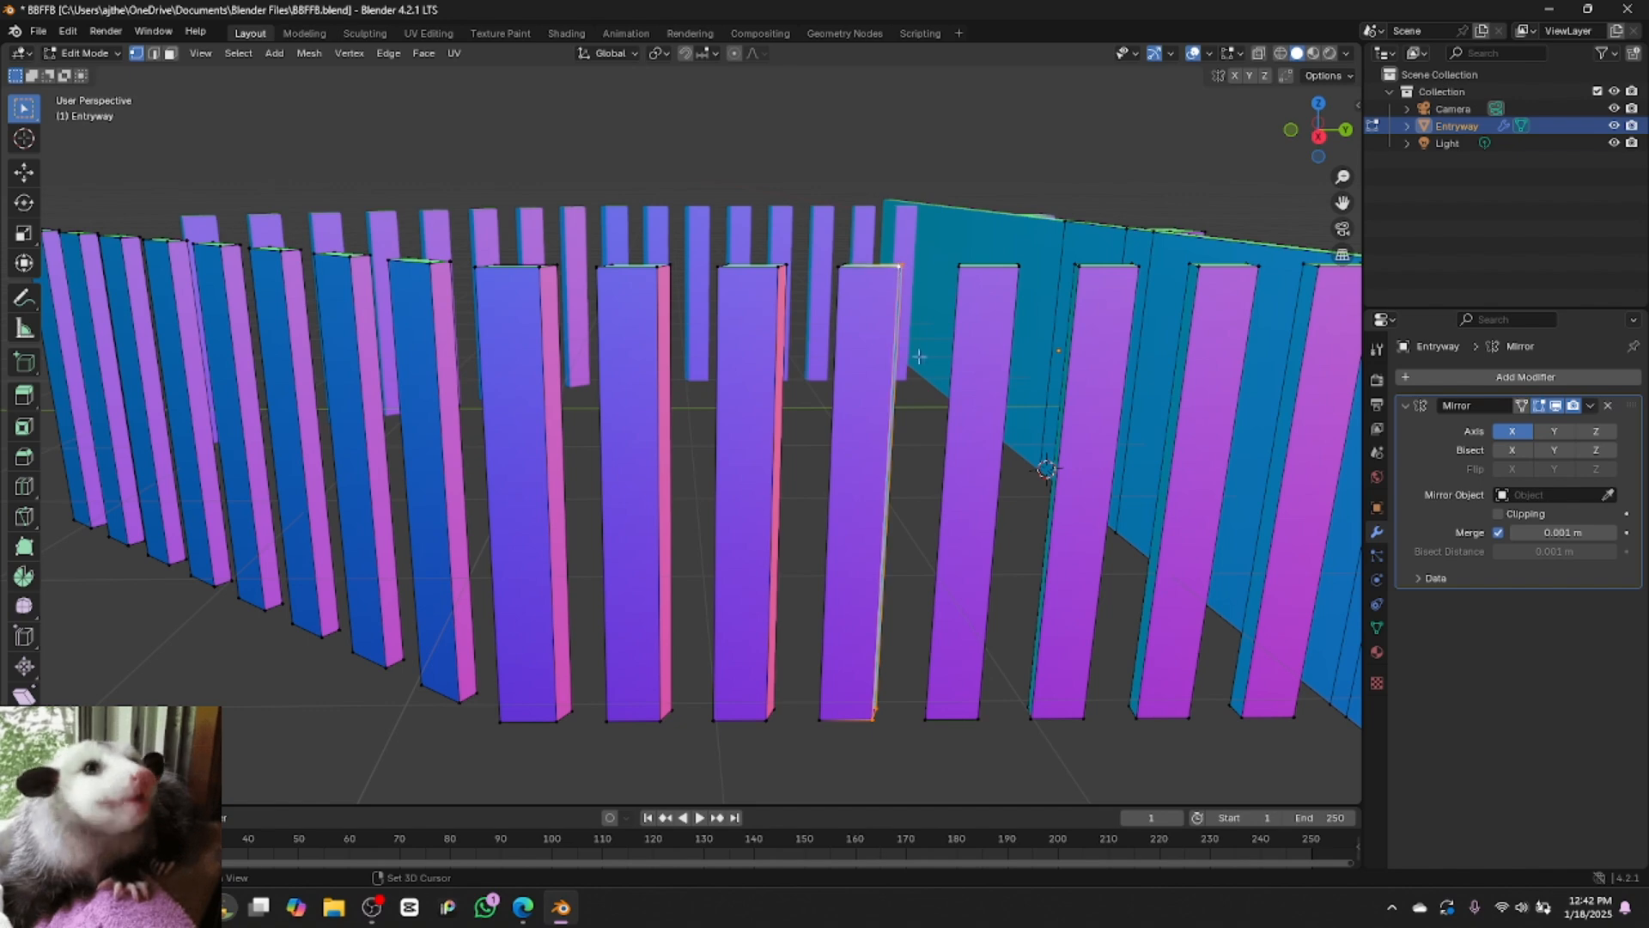
drag(1343, 202, 1023, 221)
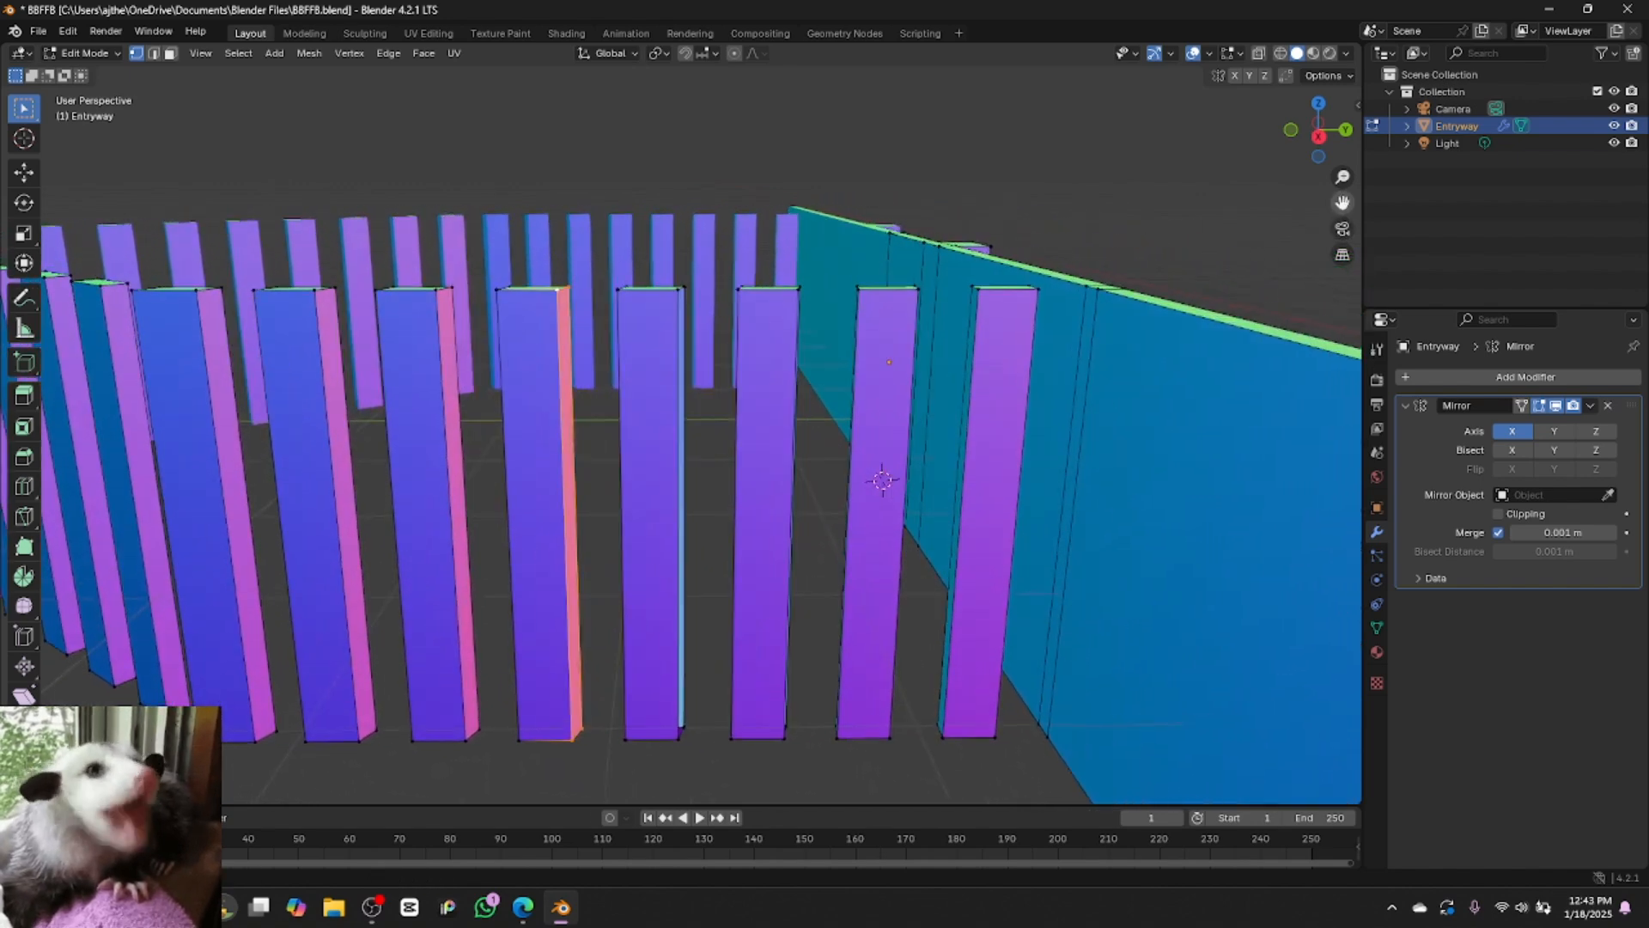
Fill the open side facing away from the angled wall on the side wall's fifth slat with a new face
click(682, 288)
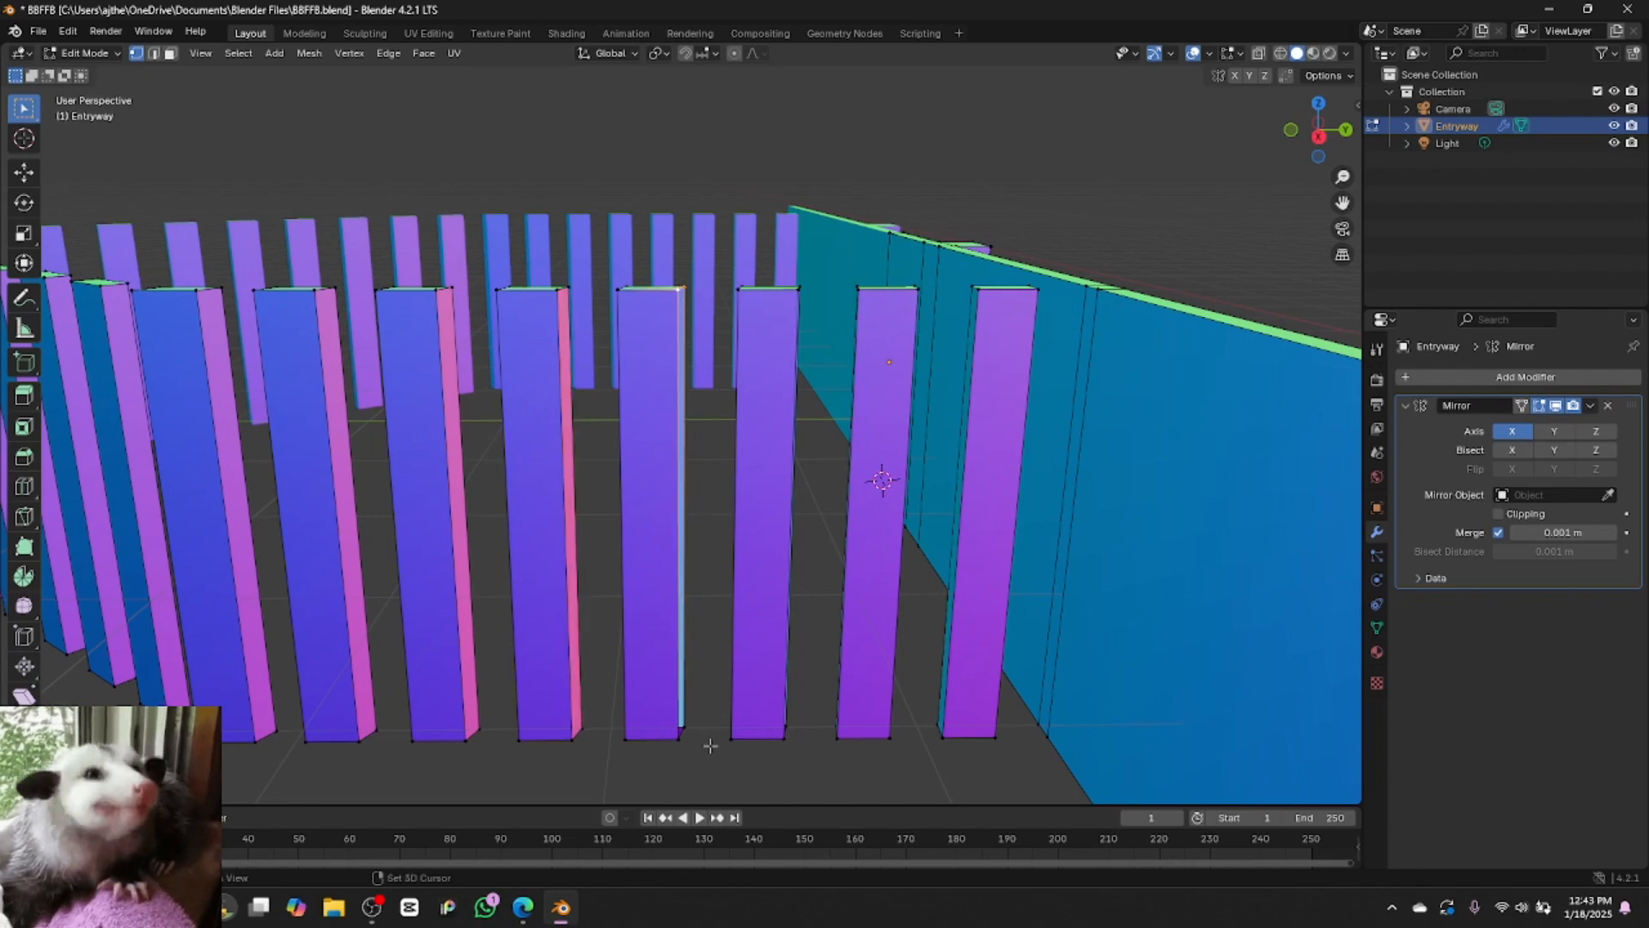
shift+click(687, 728)
shift+click(683, 742)
key(f)
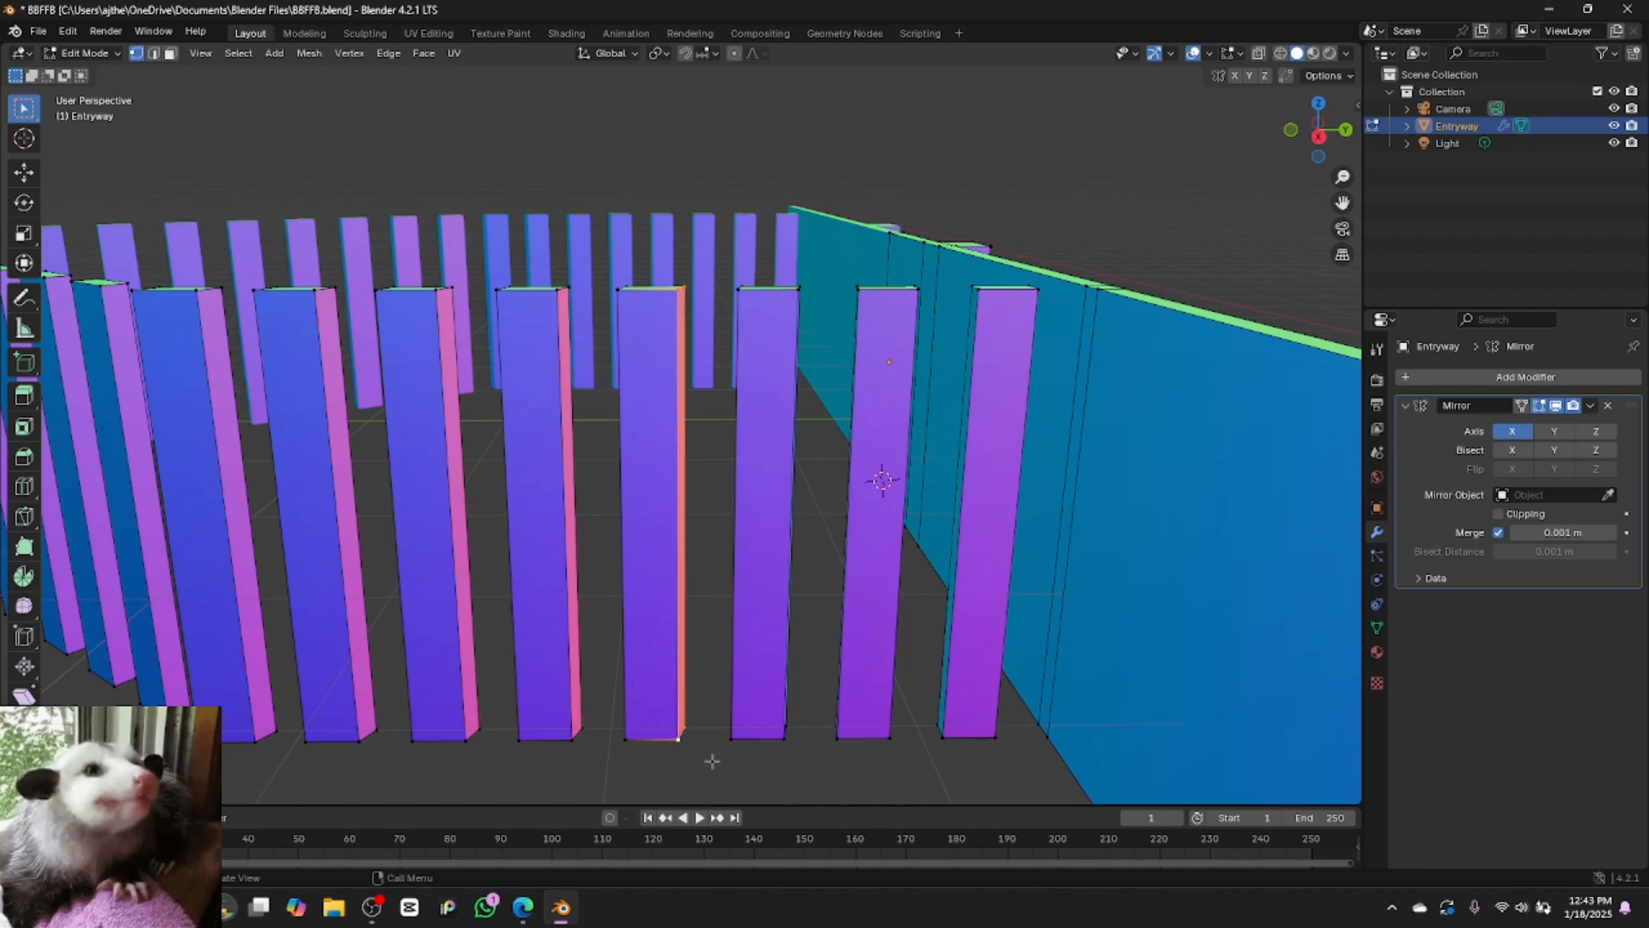
Select both bottom corners and the outer top corner of the open side on the side wall's sixth slat
click(1320, 139)
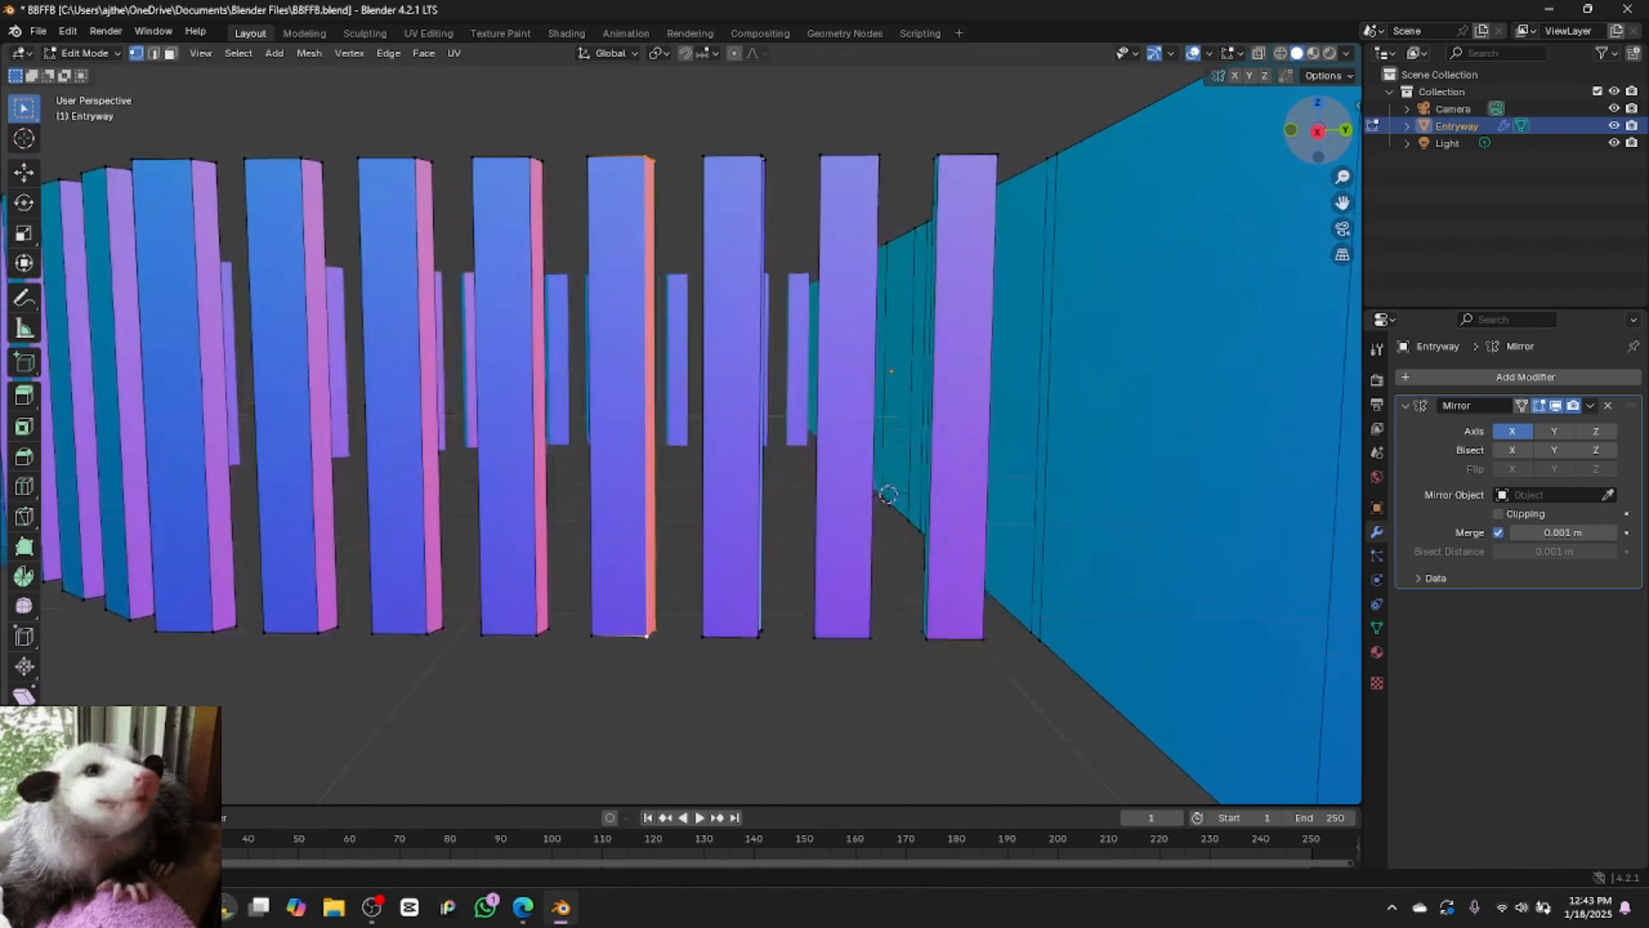
drag(1317, 134, 1065, 178)
click(1309, 137)
click(1323, 134)
middle_drag(738, 432, 885, 515)
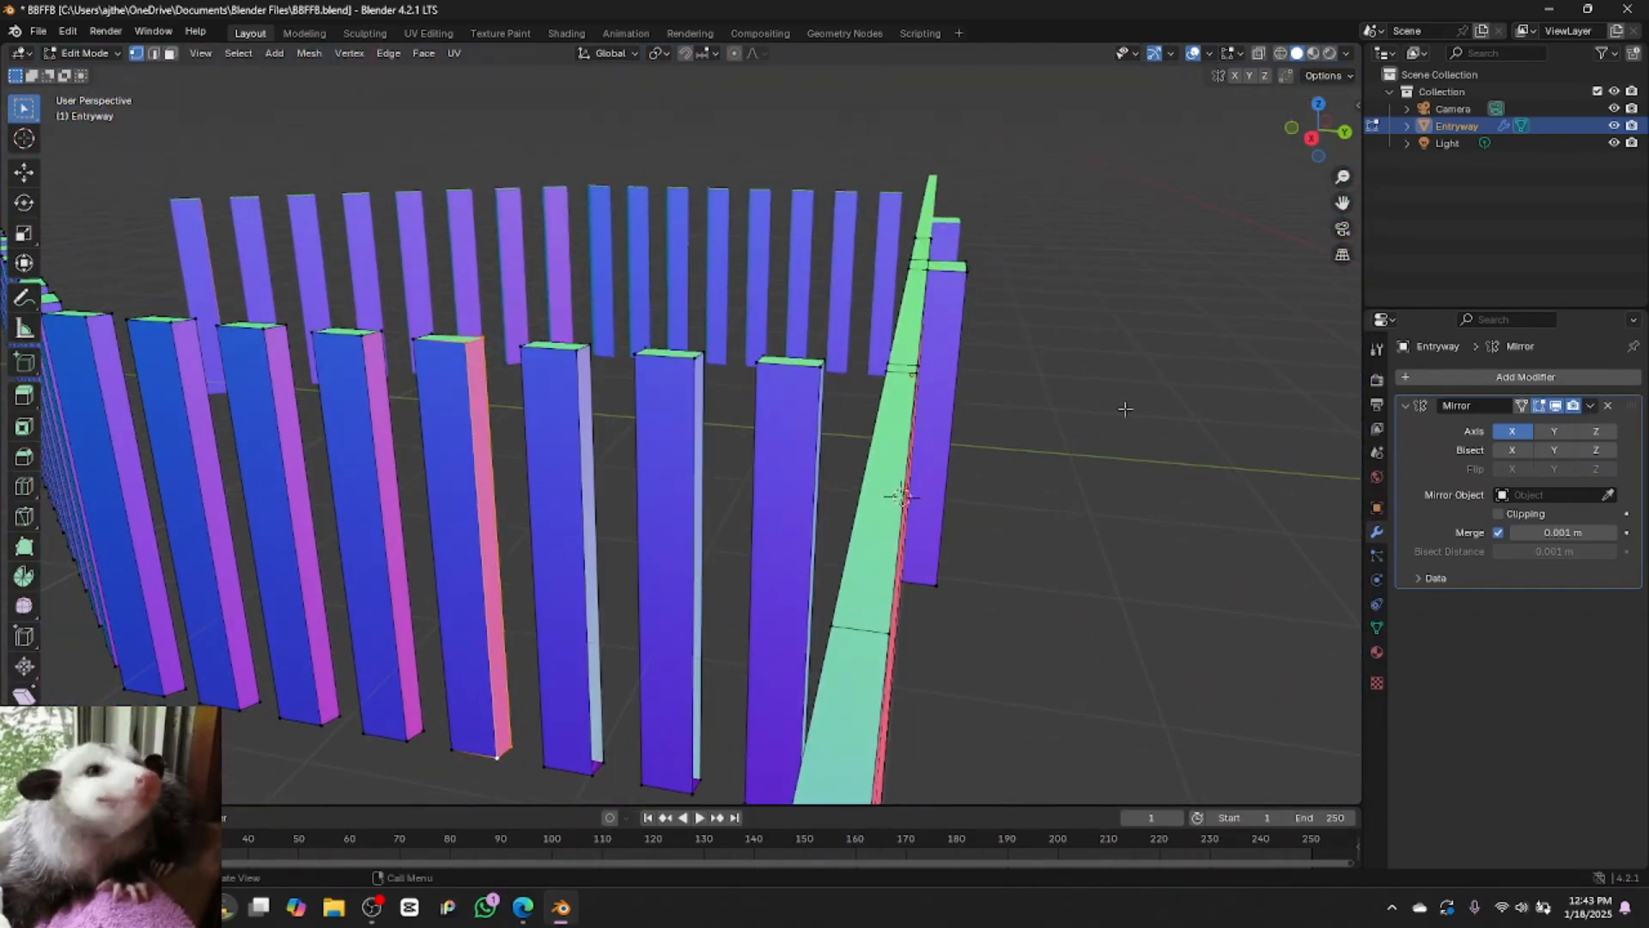
click(600, 763)
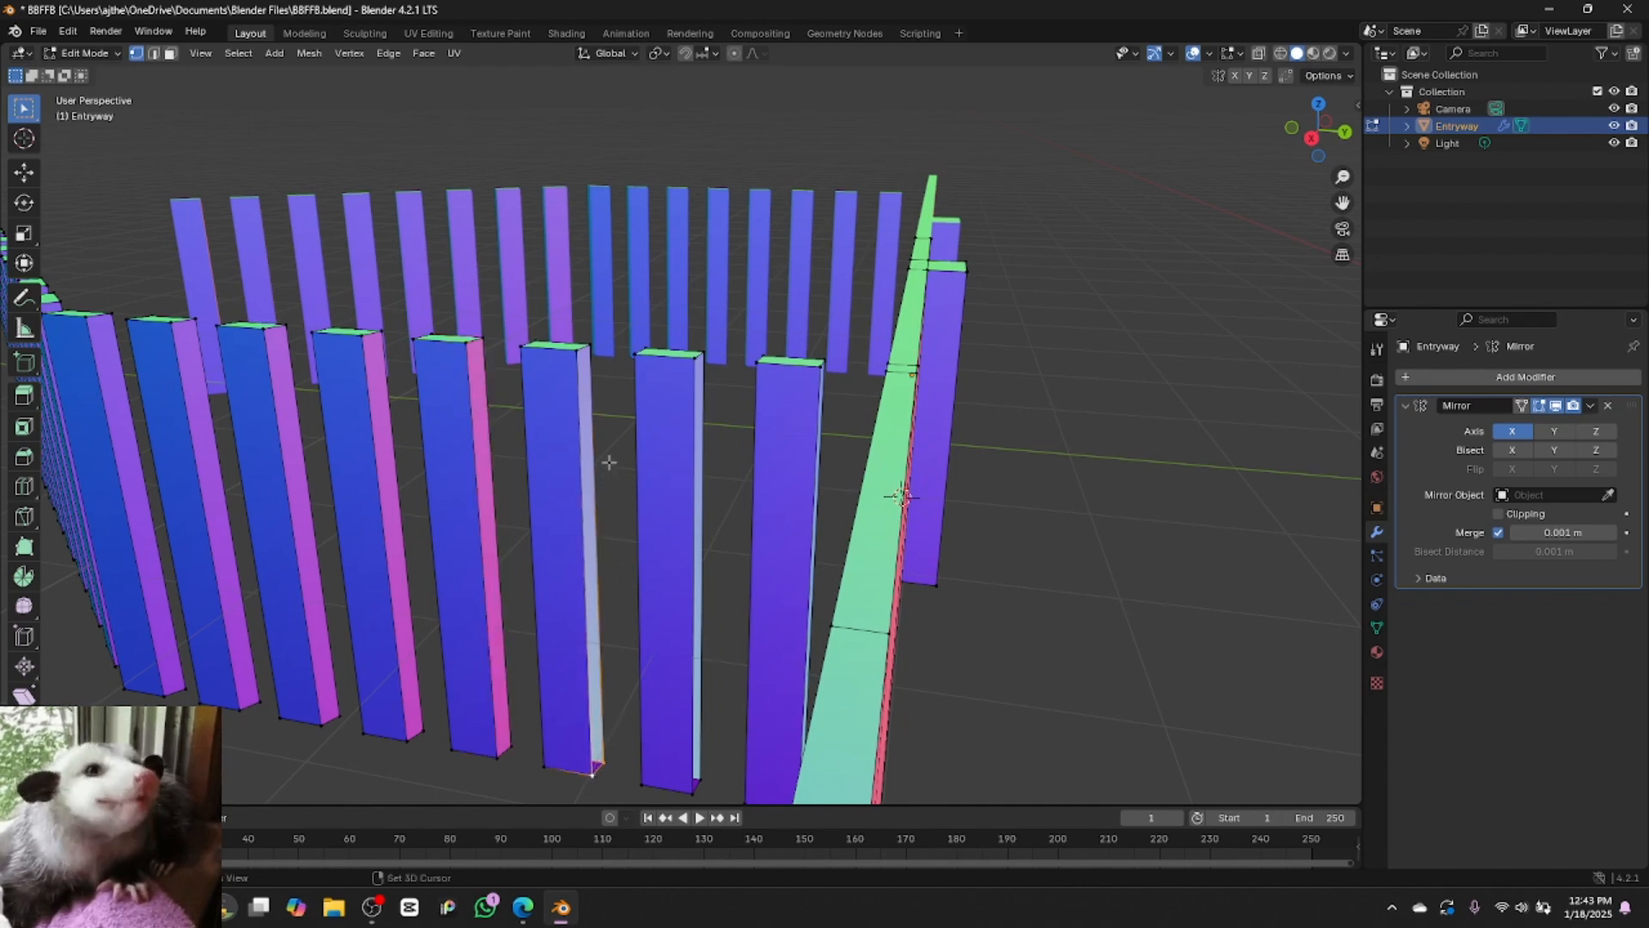
shift+click(584, 371)
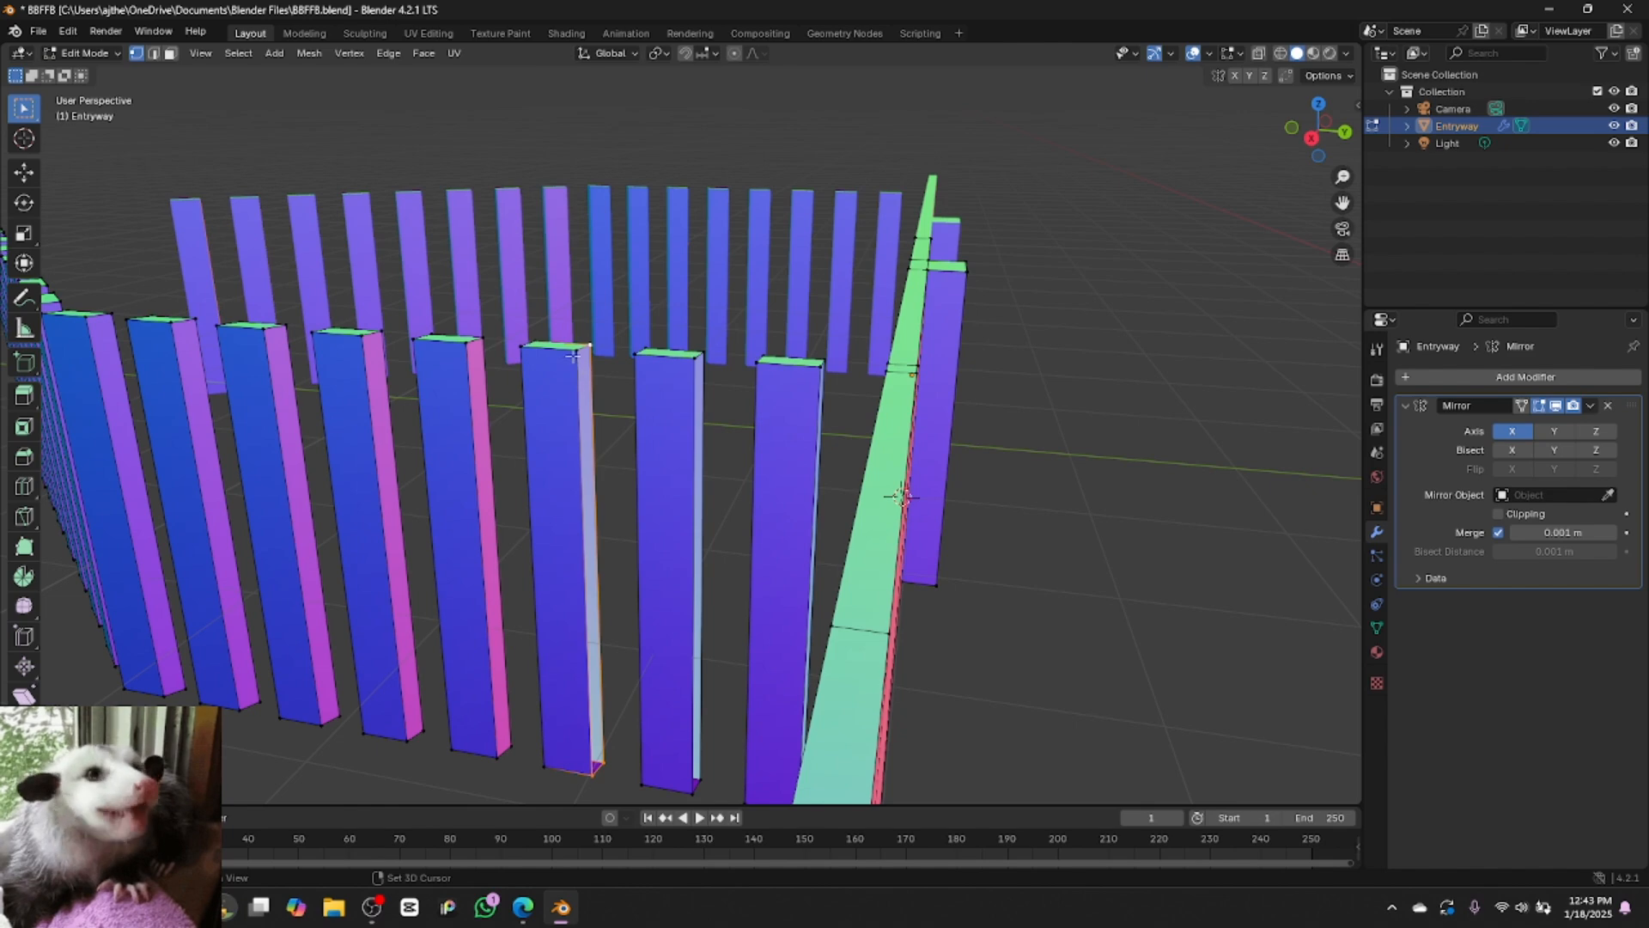
shift+click(573, 356)
shift+click(574, 356)
key(f)
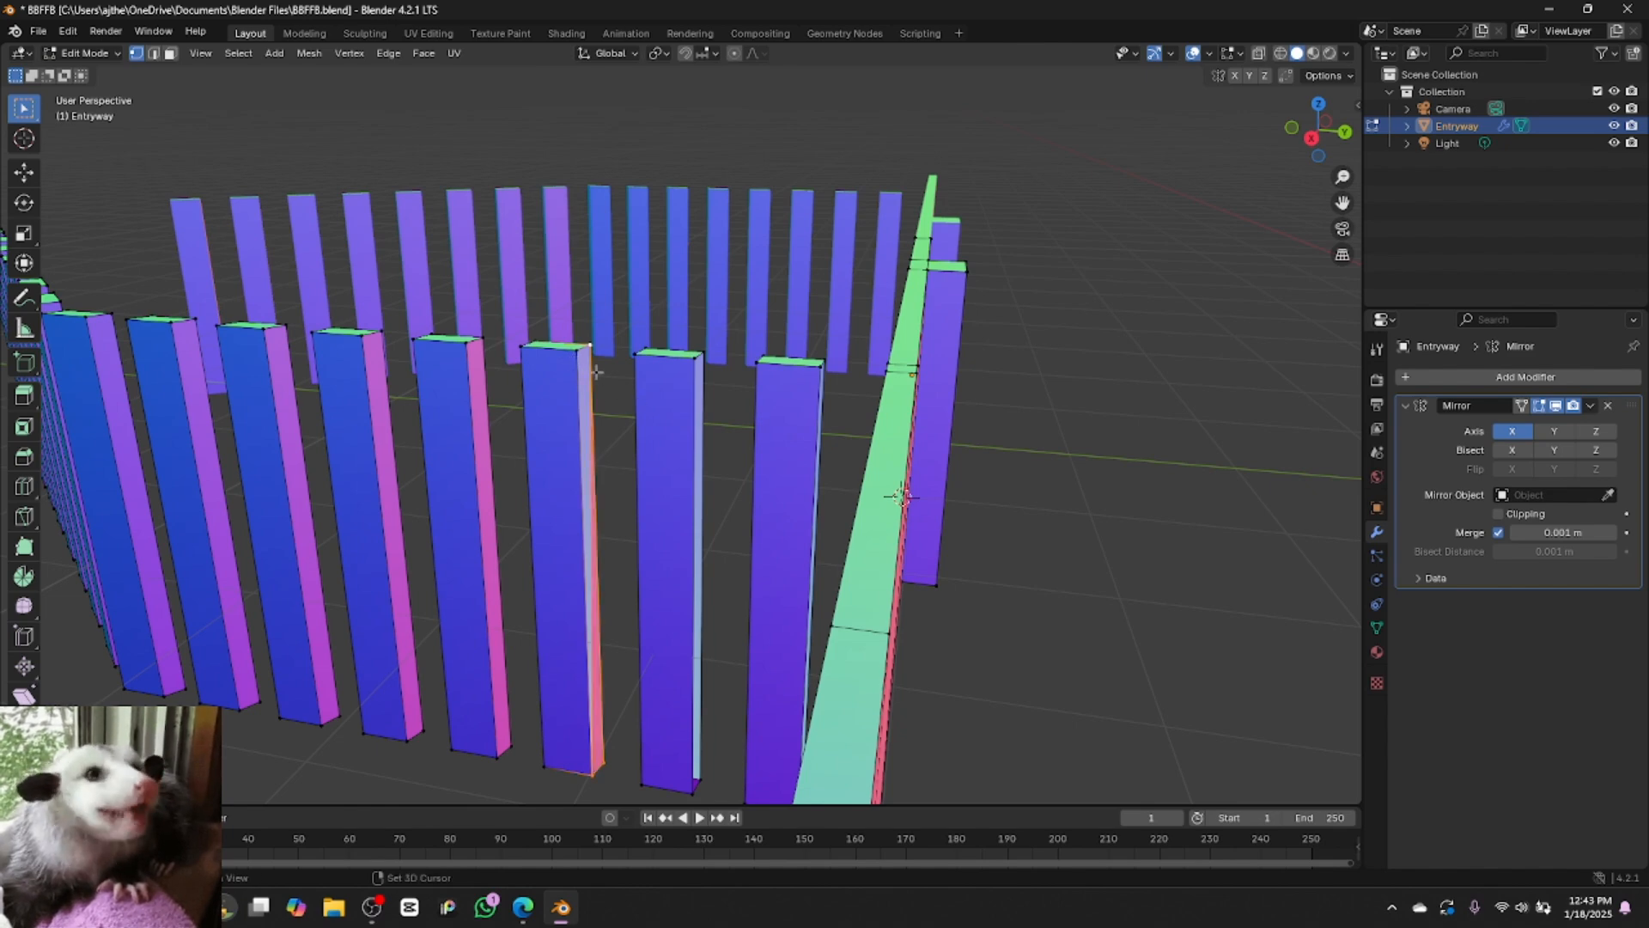
key(ctrl+z)
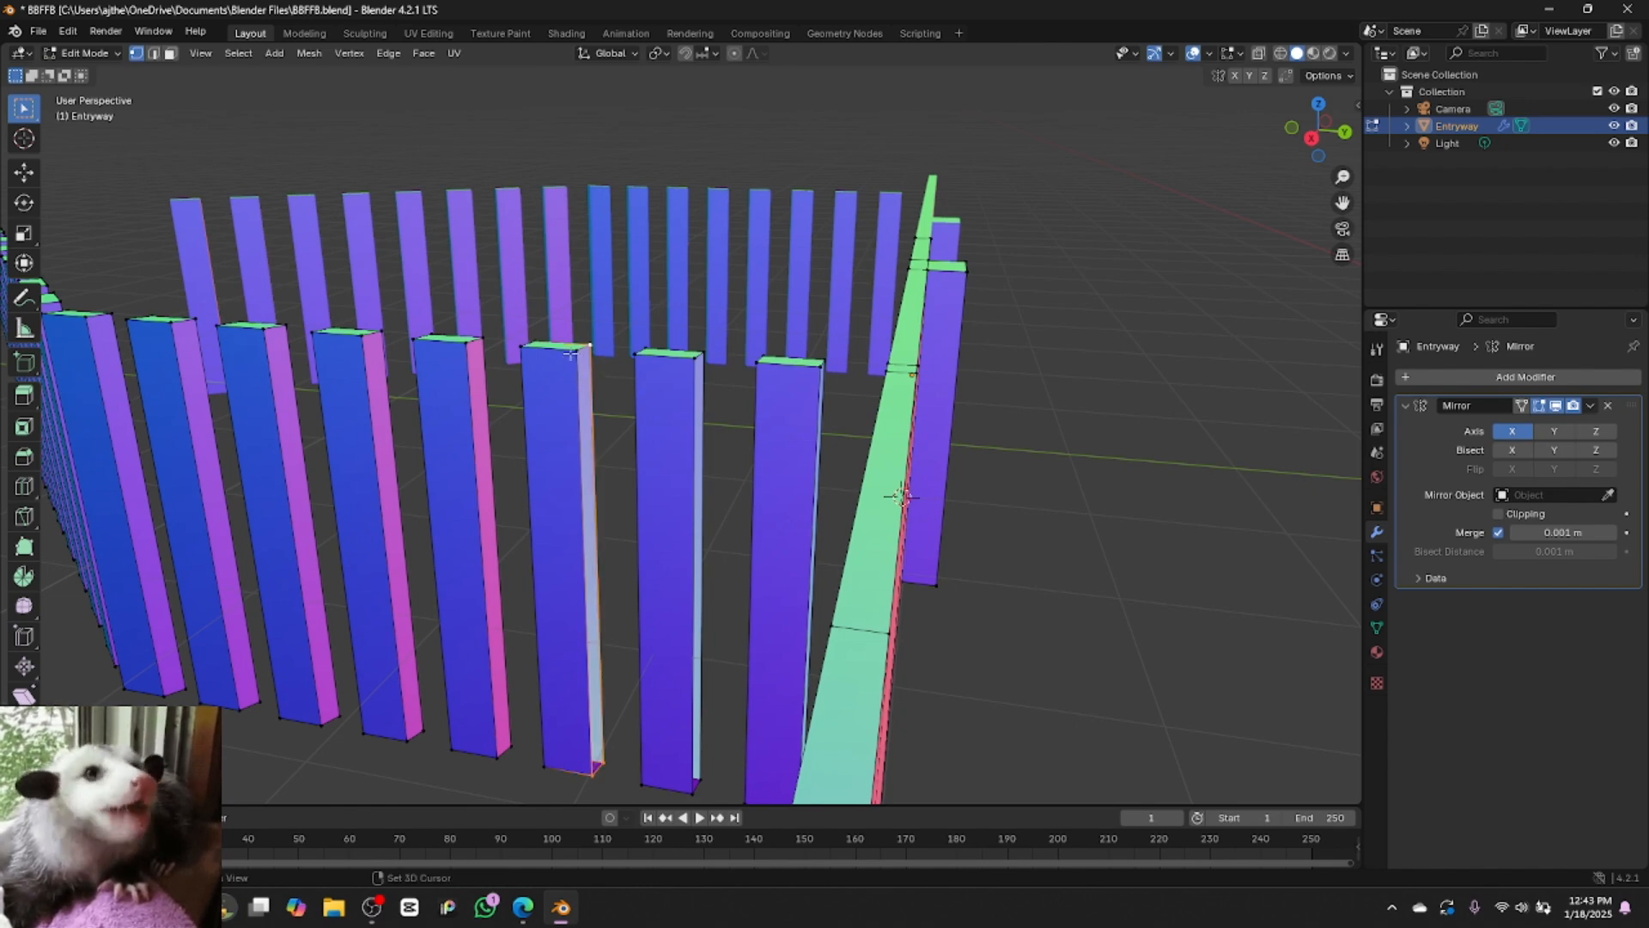
Add the remaining top corner to the selection and fill the sixth slat's open side with a new face
shift+click(579, 351)
key(f)
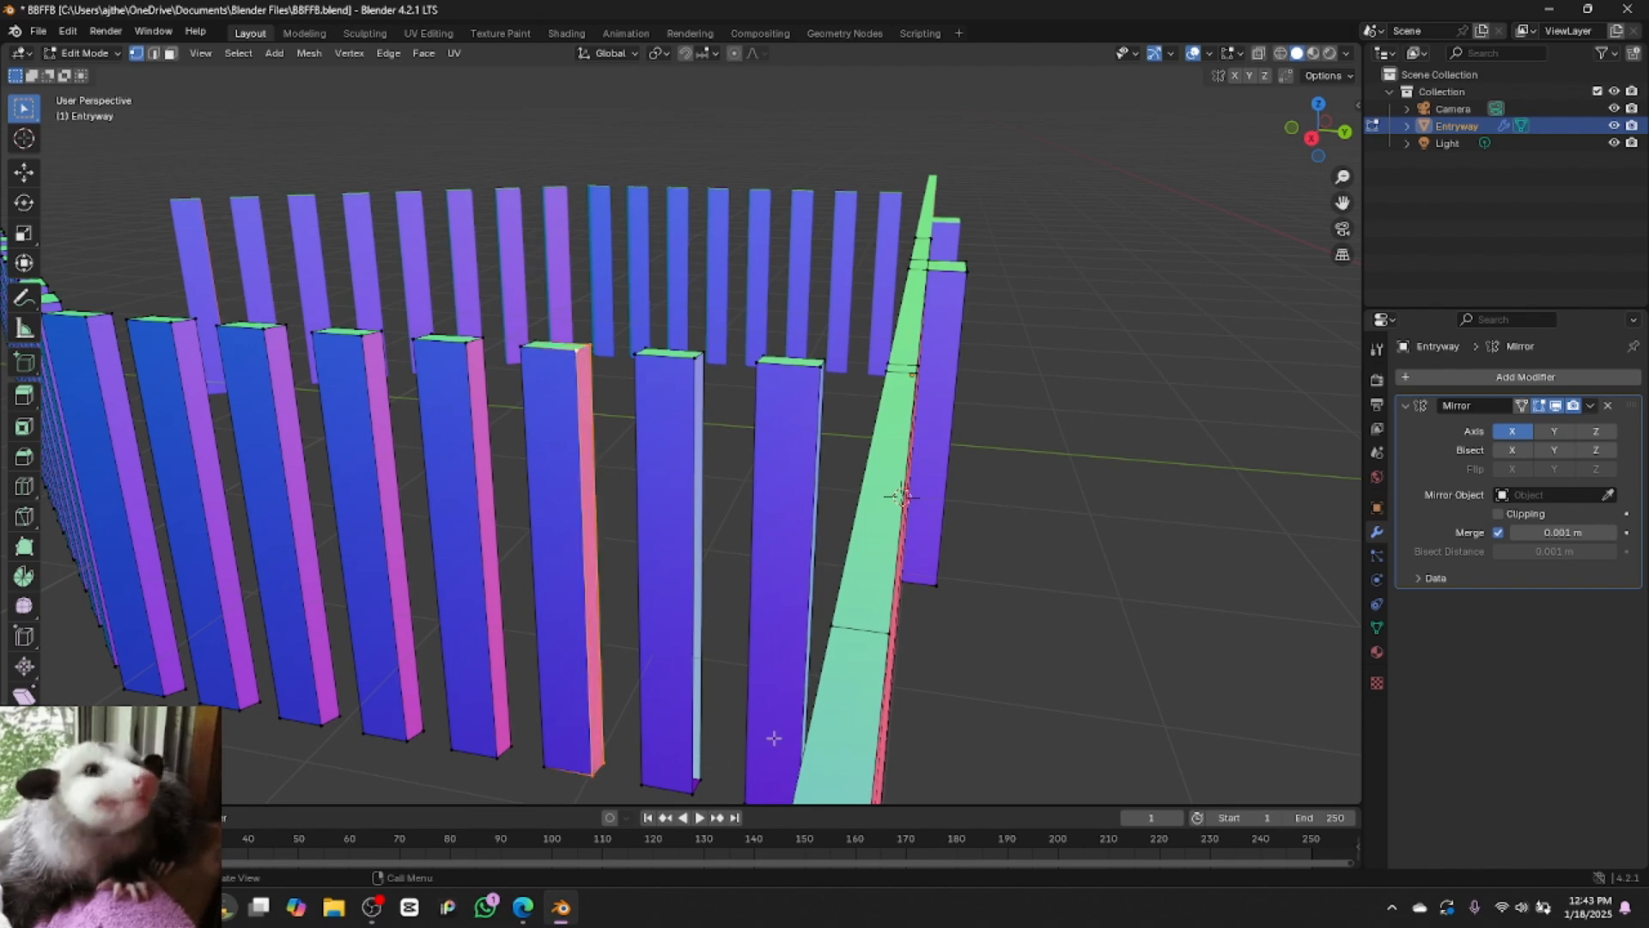
Fill the open sides facing away from the angled wall on the side wall's seventh and eighth slats with new faces
click(694, 783)
shift+click(696, 352)
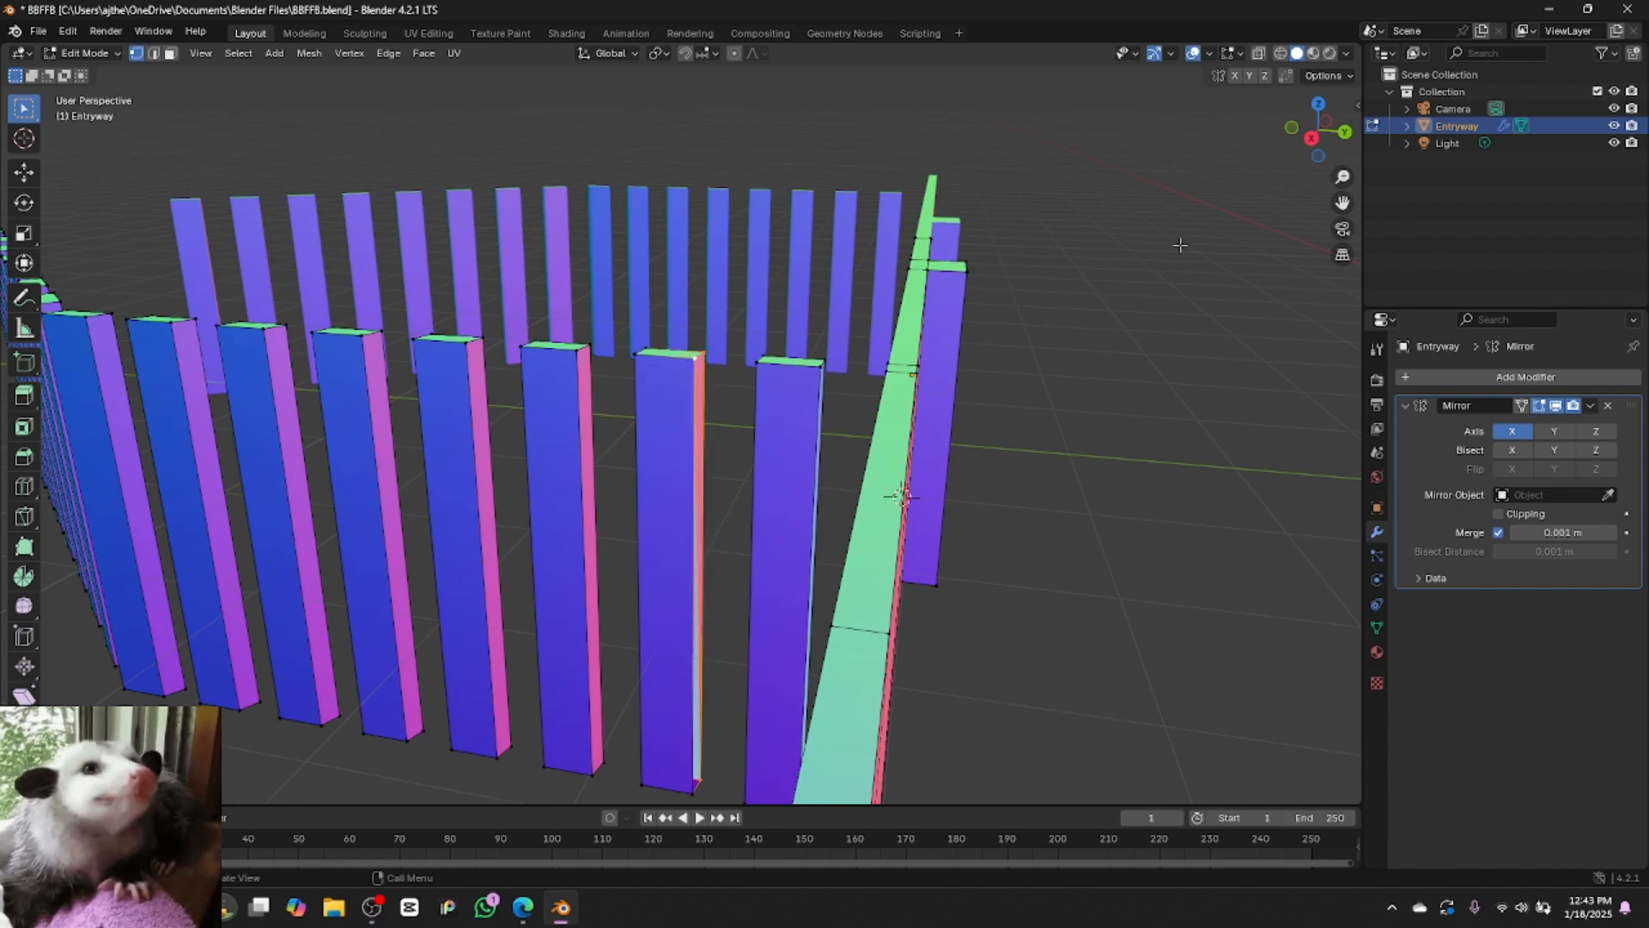
click(1260, 54)
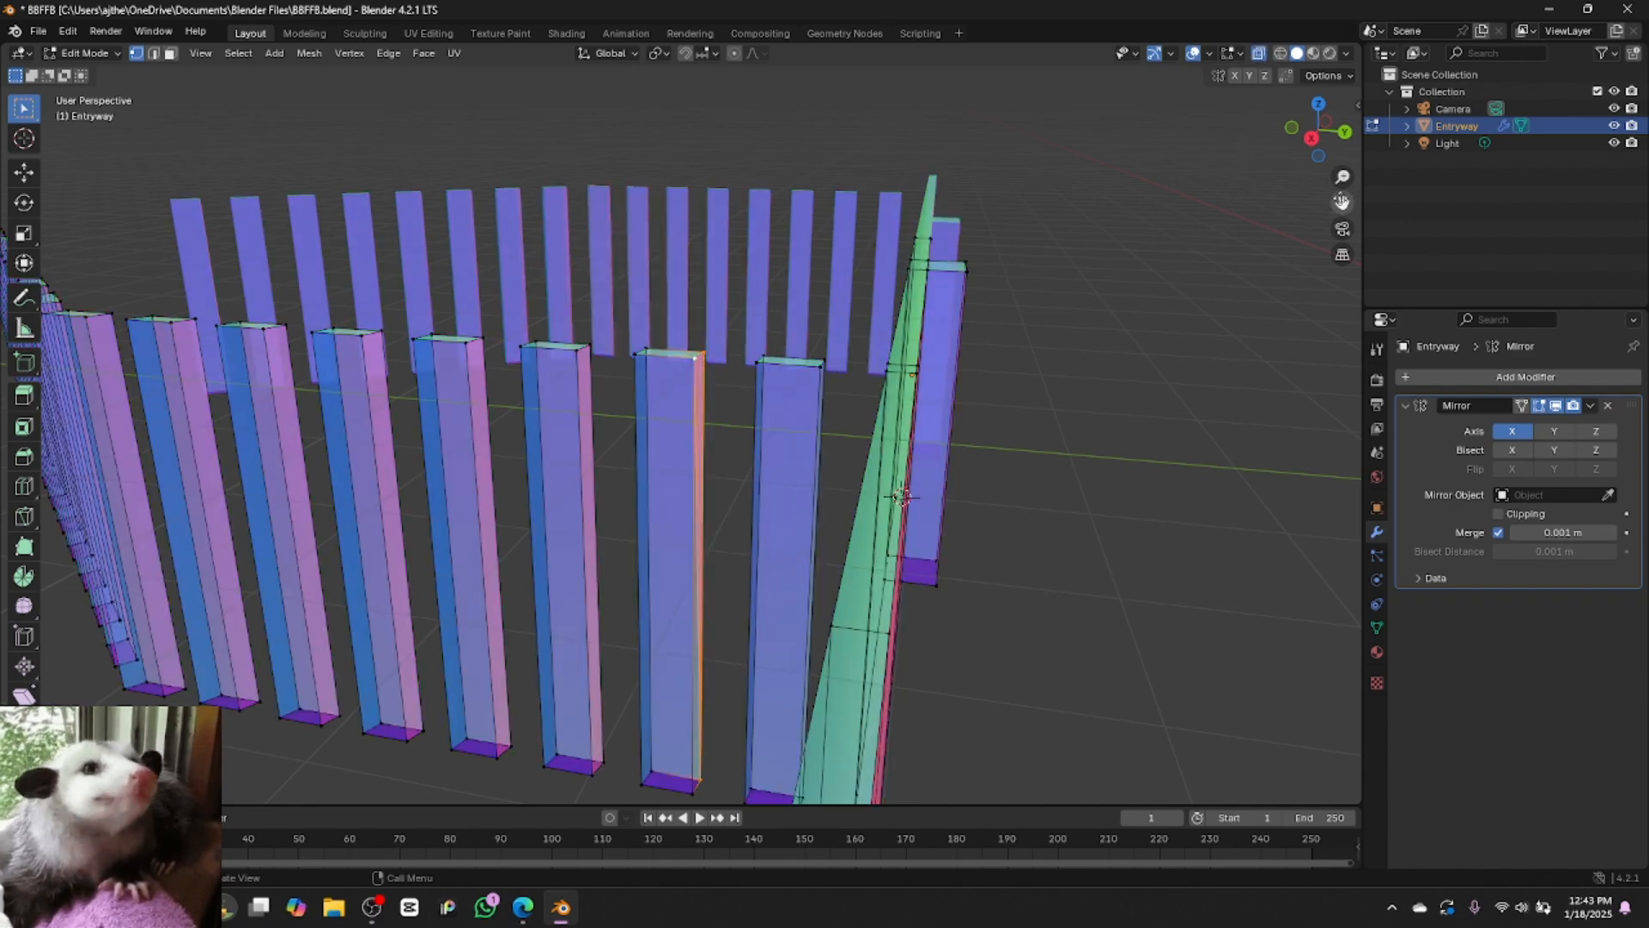
drag(1343, 203, 1397, 137)
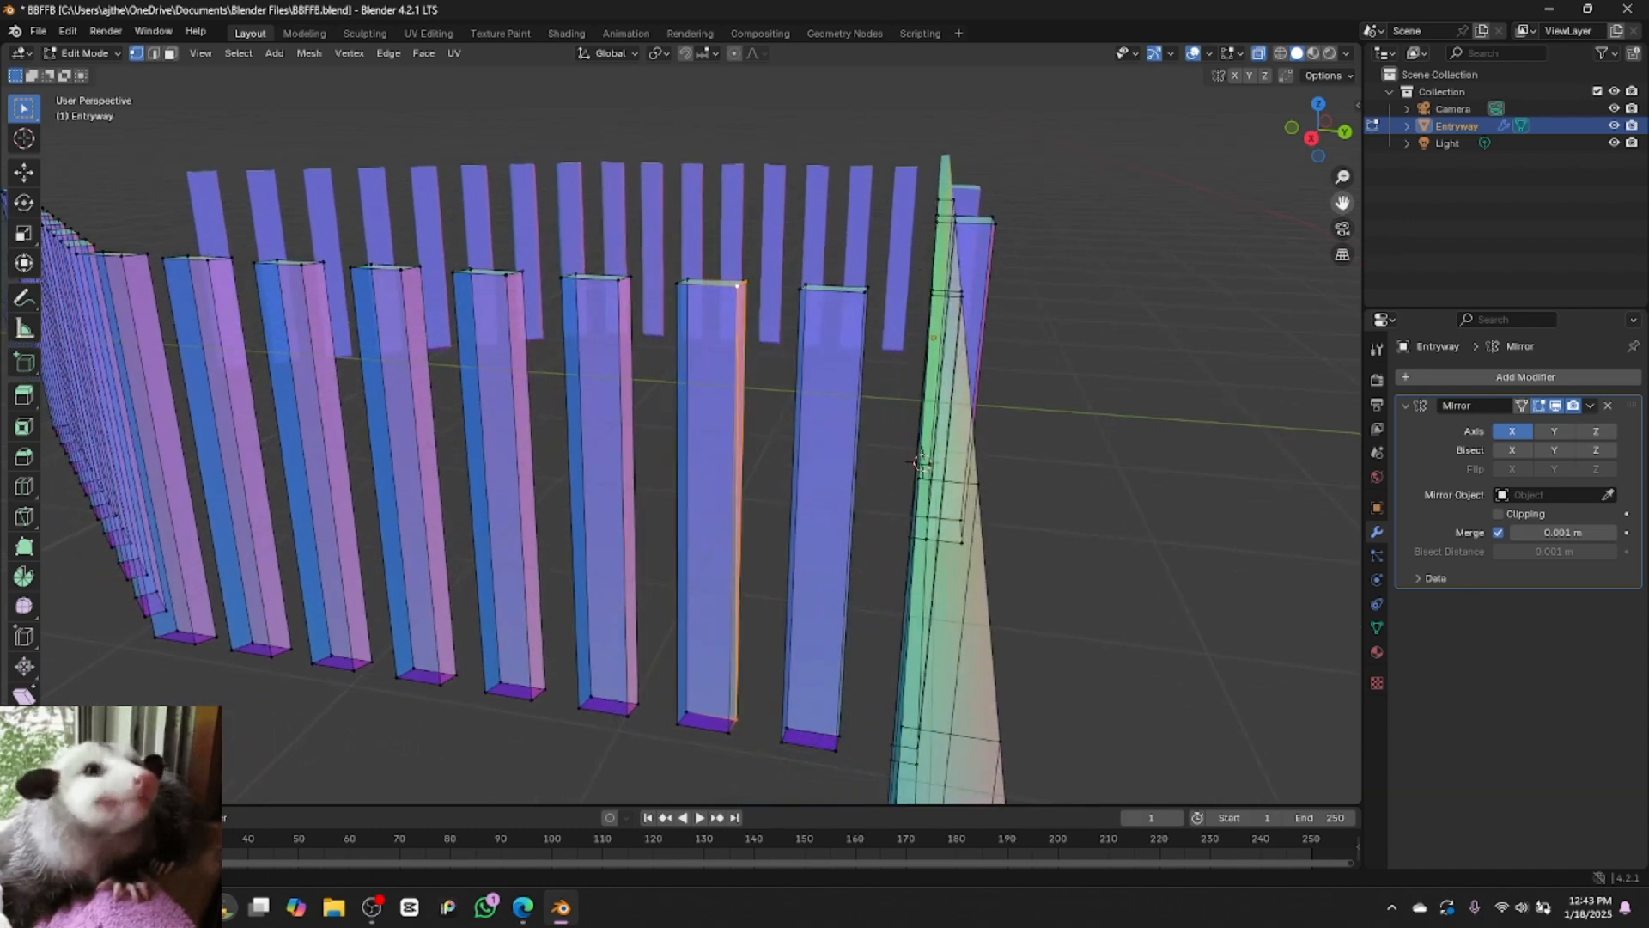
click(843, 755)
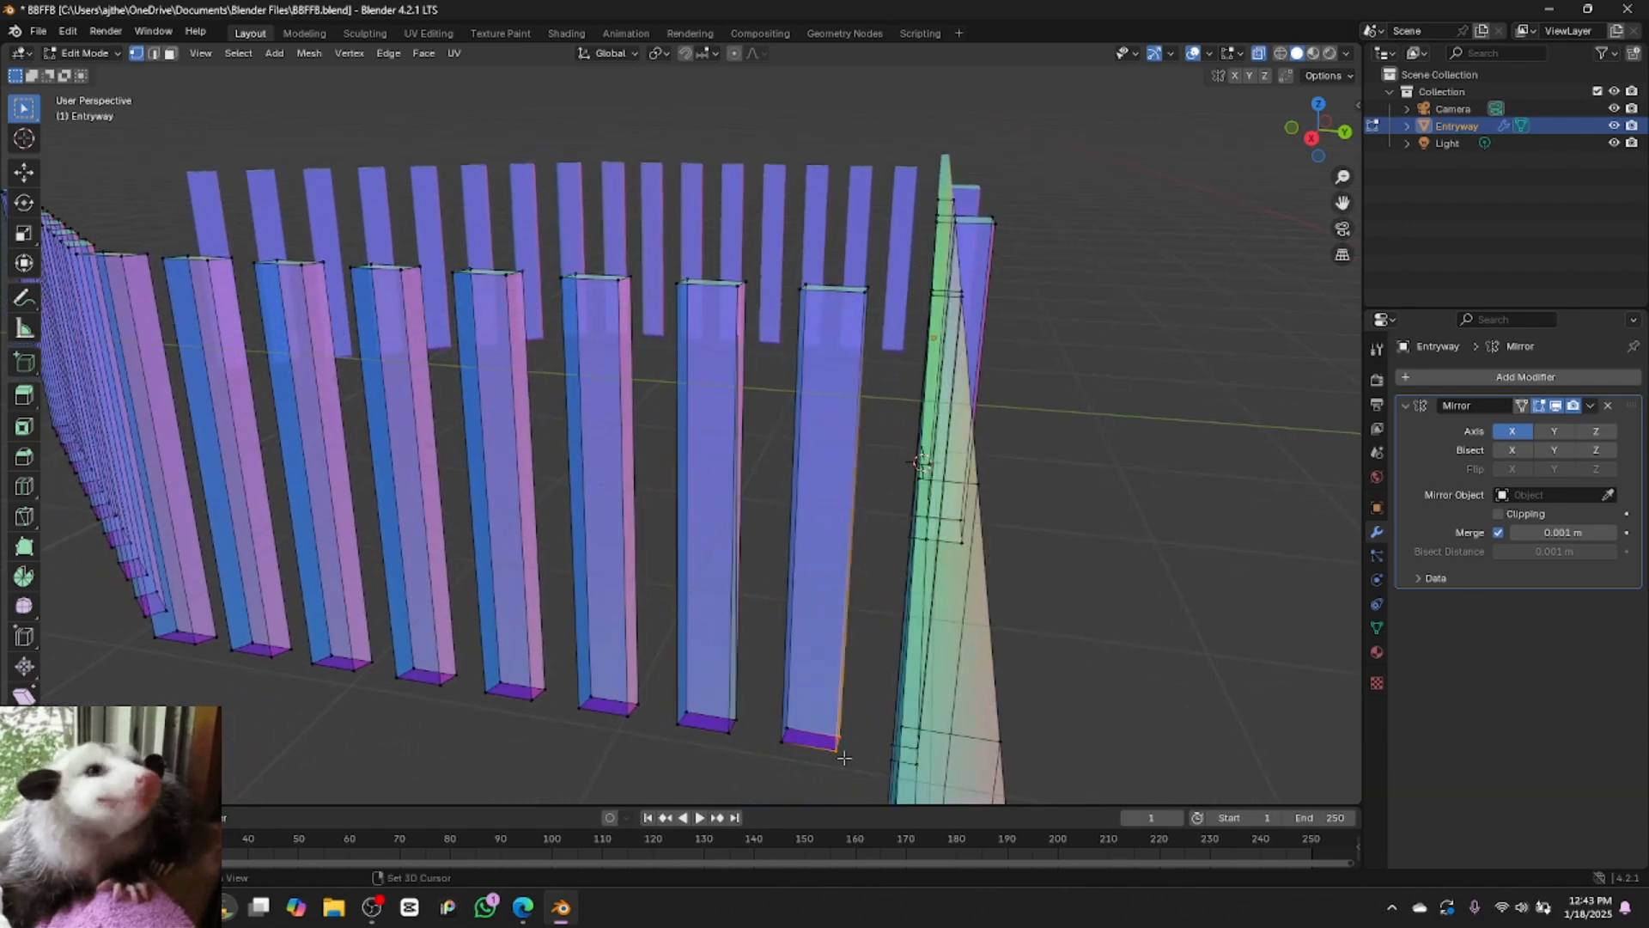
shift+click(866, 290)
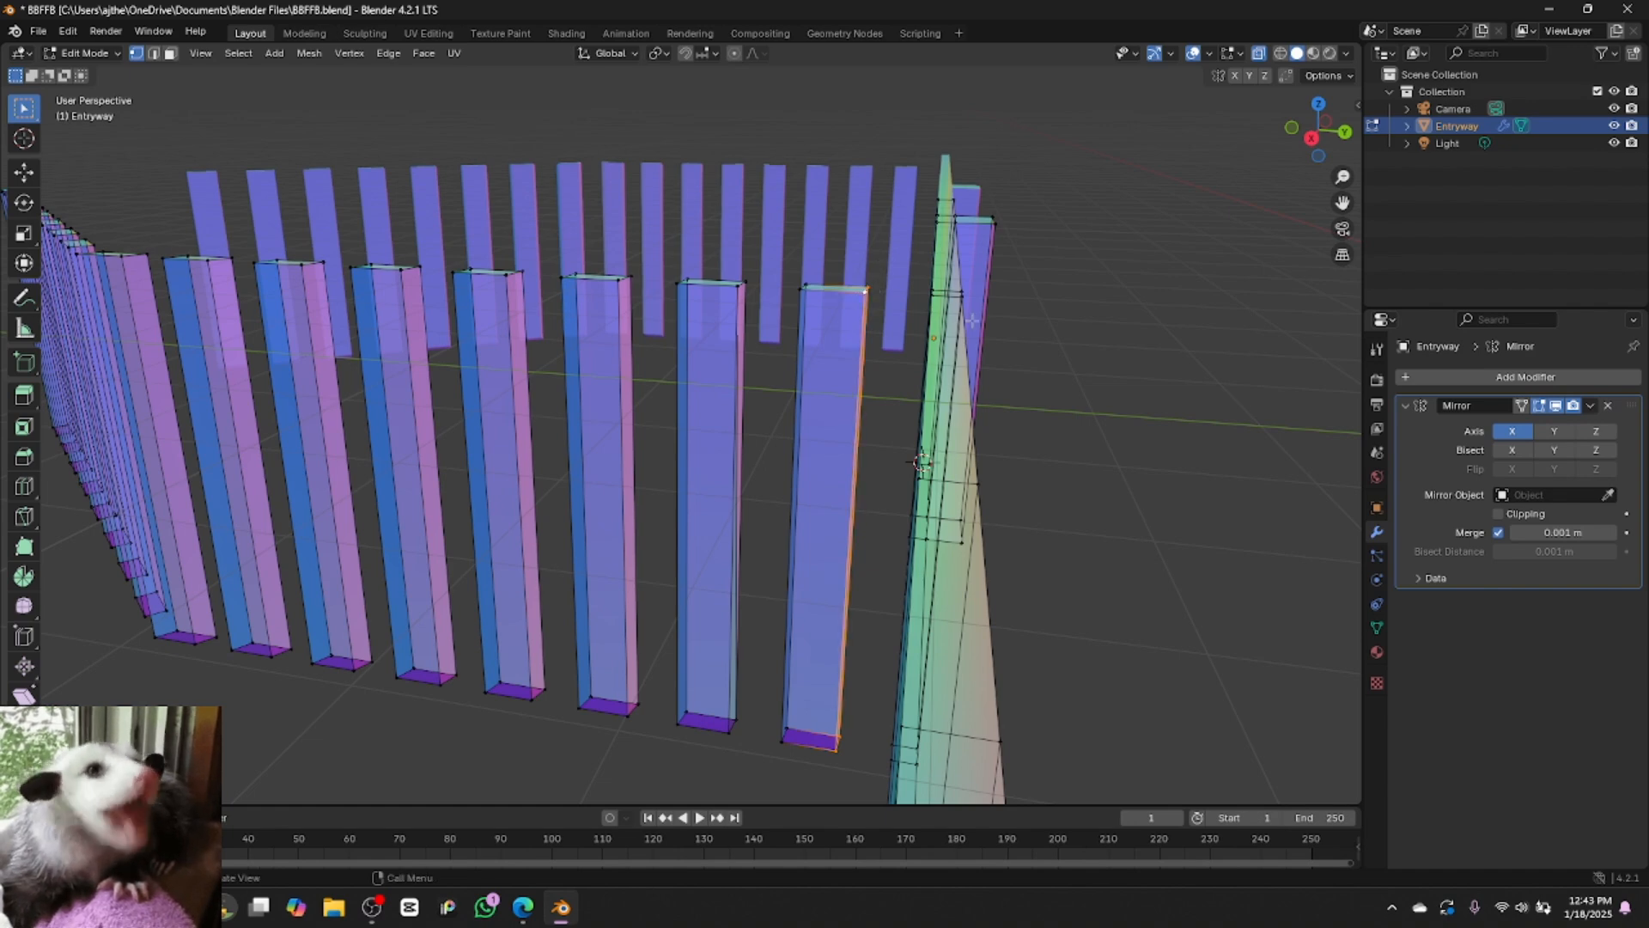
click(1260, 54)
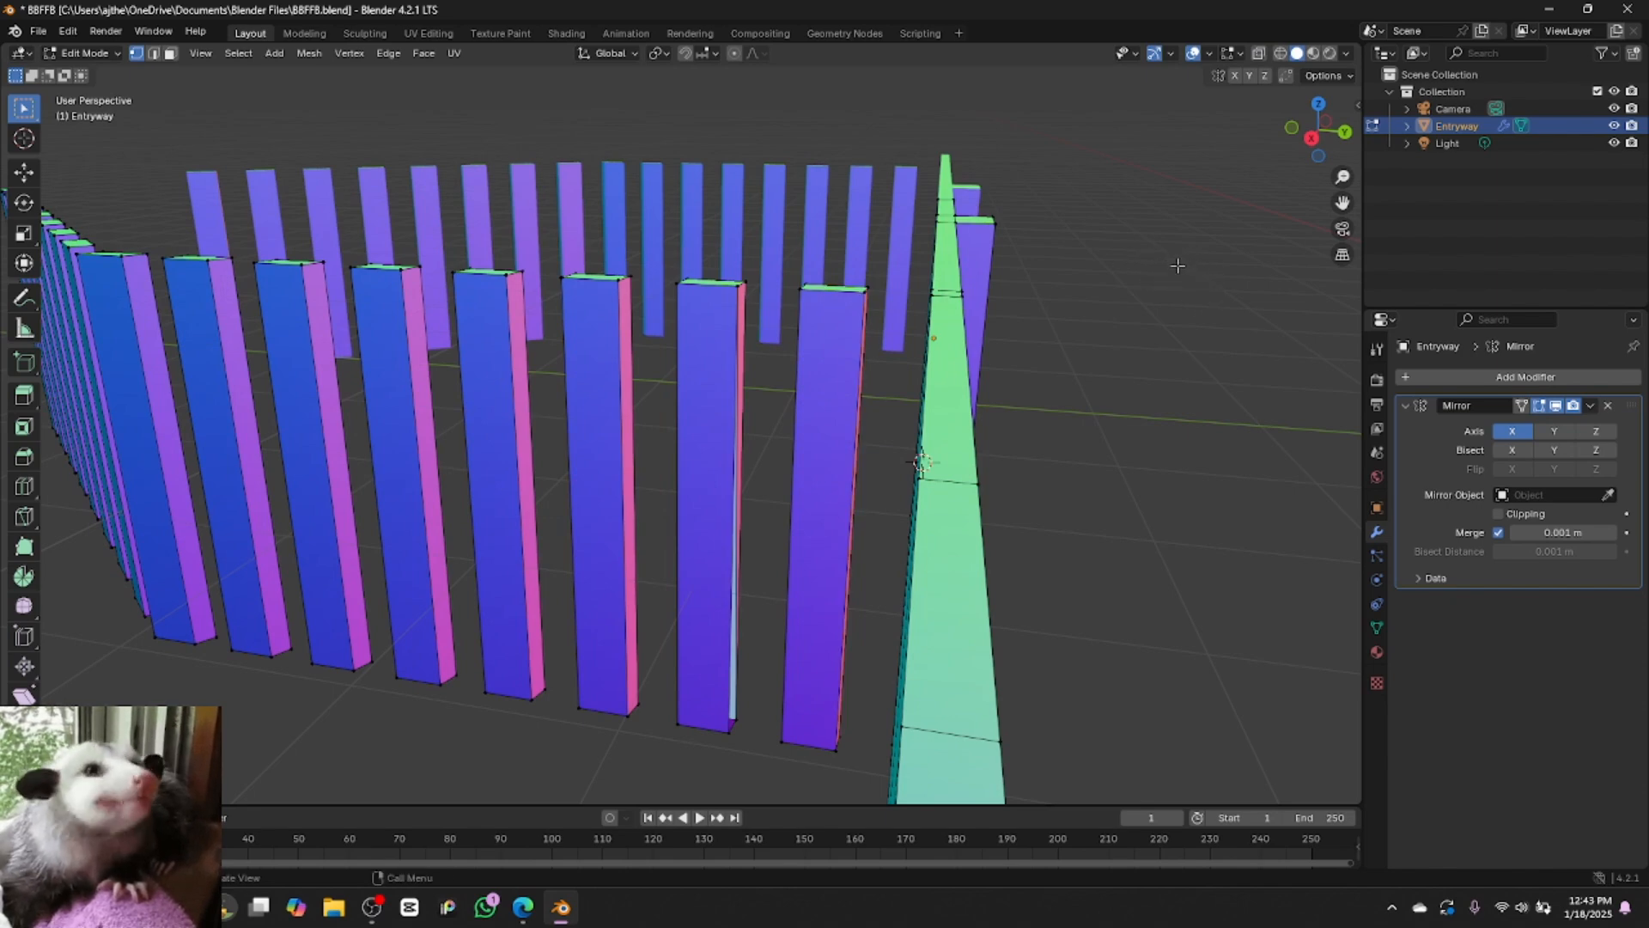
drag(1238, 484, 1232, 382)
key(space)
key(space)
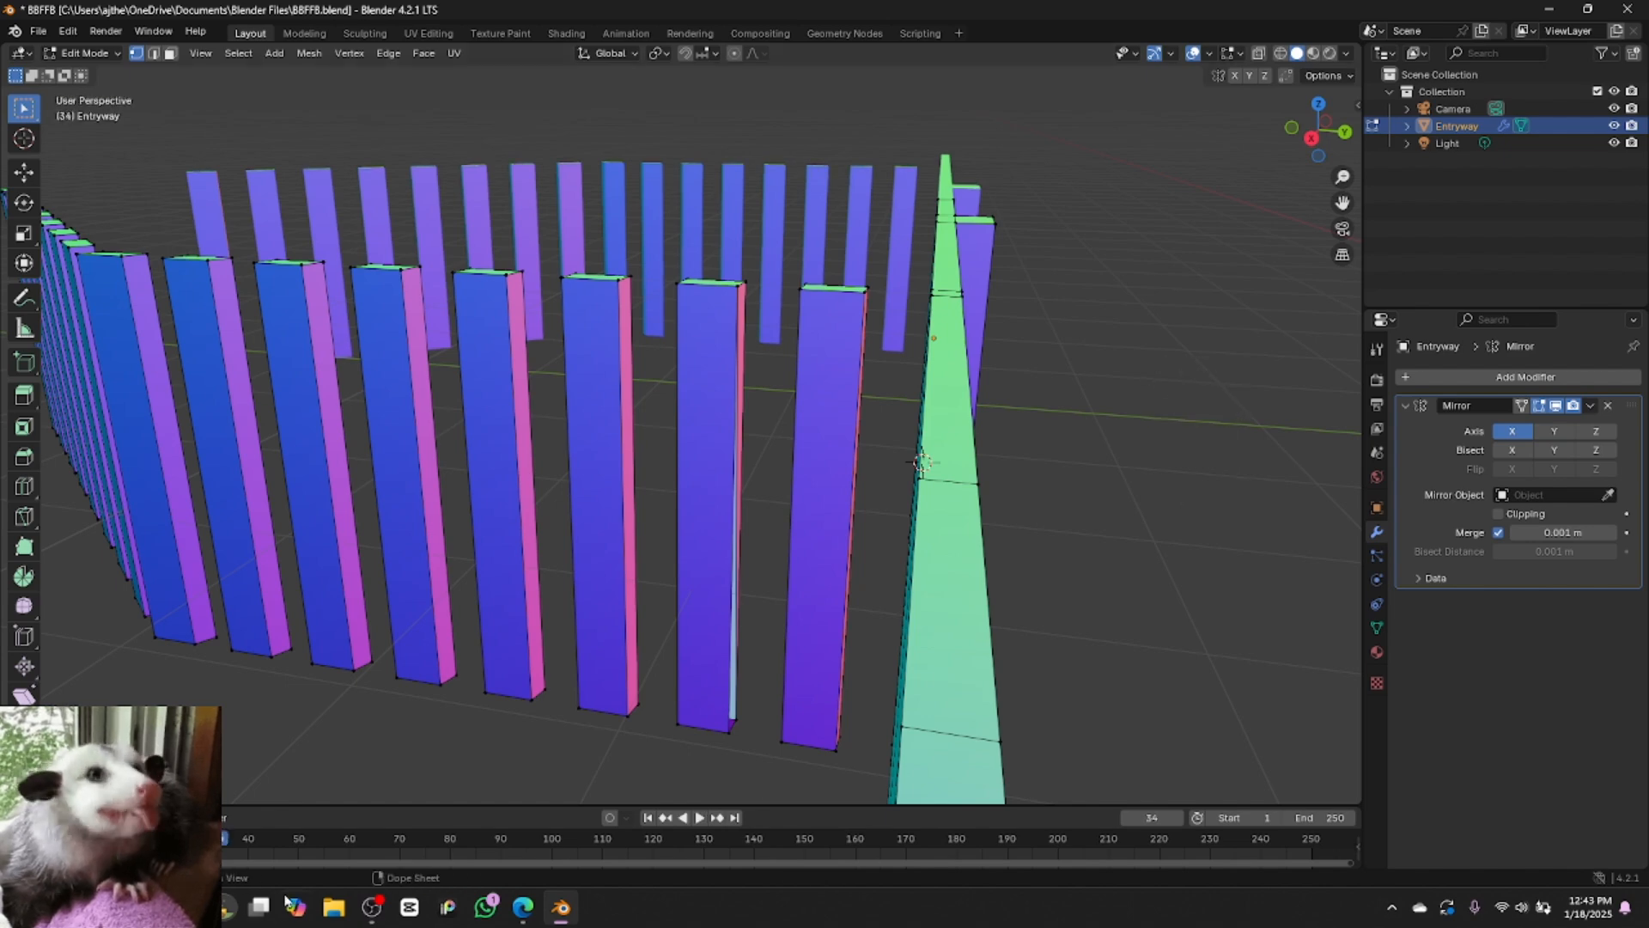
drag(249, 842, 172, 842)
right_click(1072, 459)
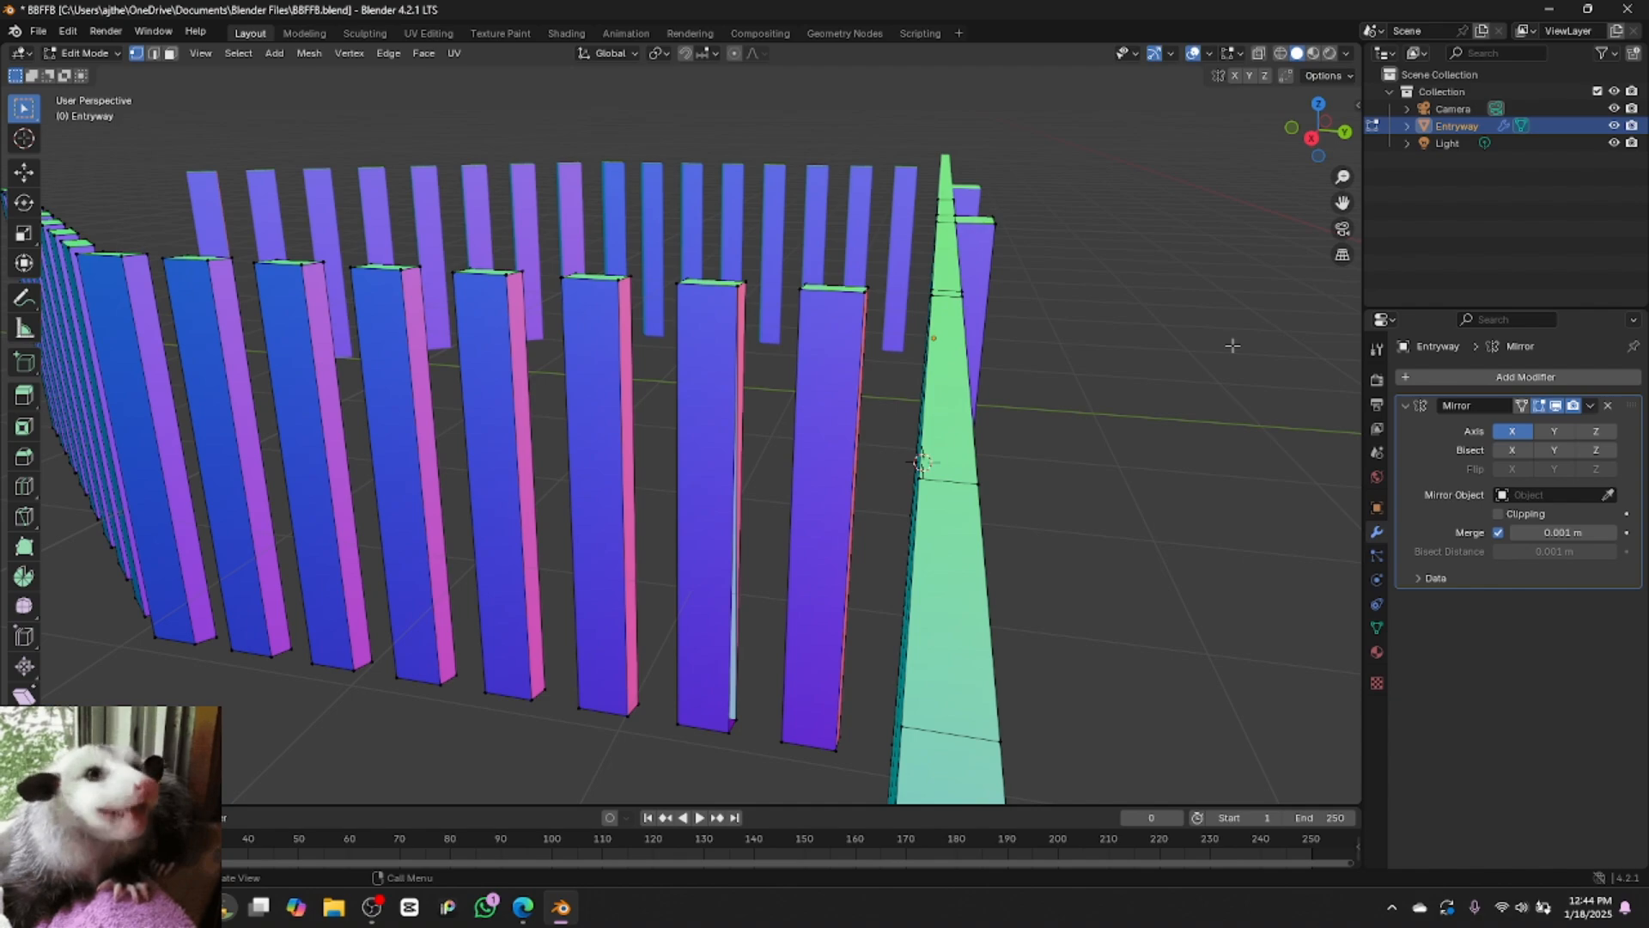
Examine the slatted side and angled walls and both sides of the long wall from several angles
mouse_move(1319, 129)
mouse_down()
mouse_move(1289, 185)
mouse_move(1220, 178)
mouse_move(1308, 141)
mouse_up()
click(1308, 141)
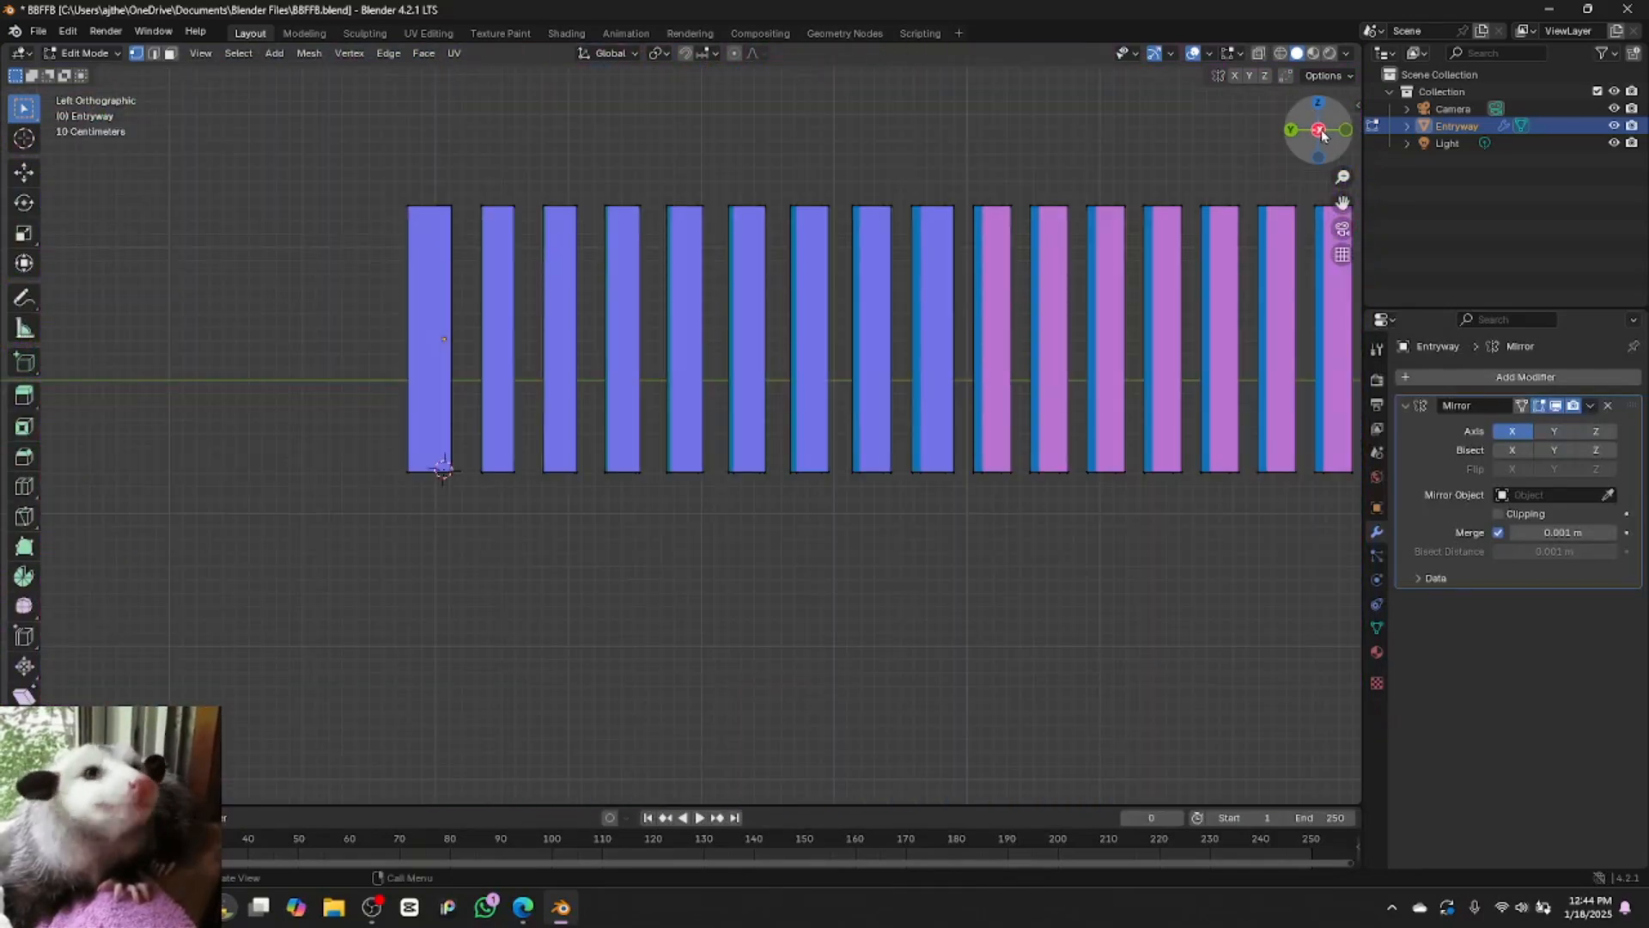
click(1316, 134)
click(1315, 137)
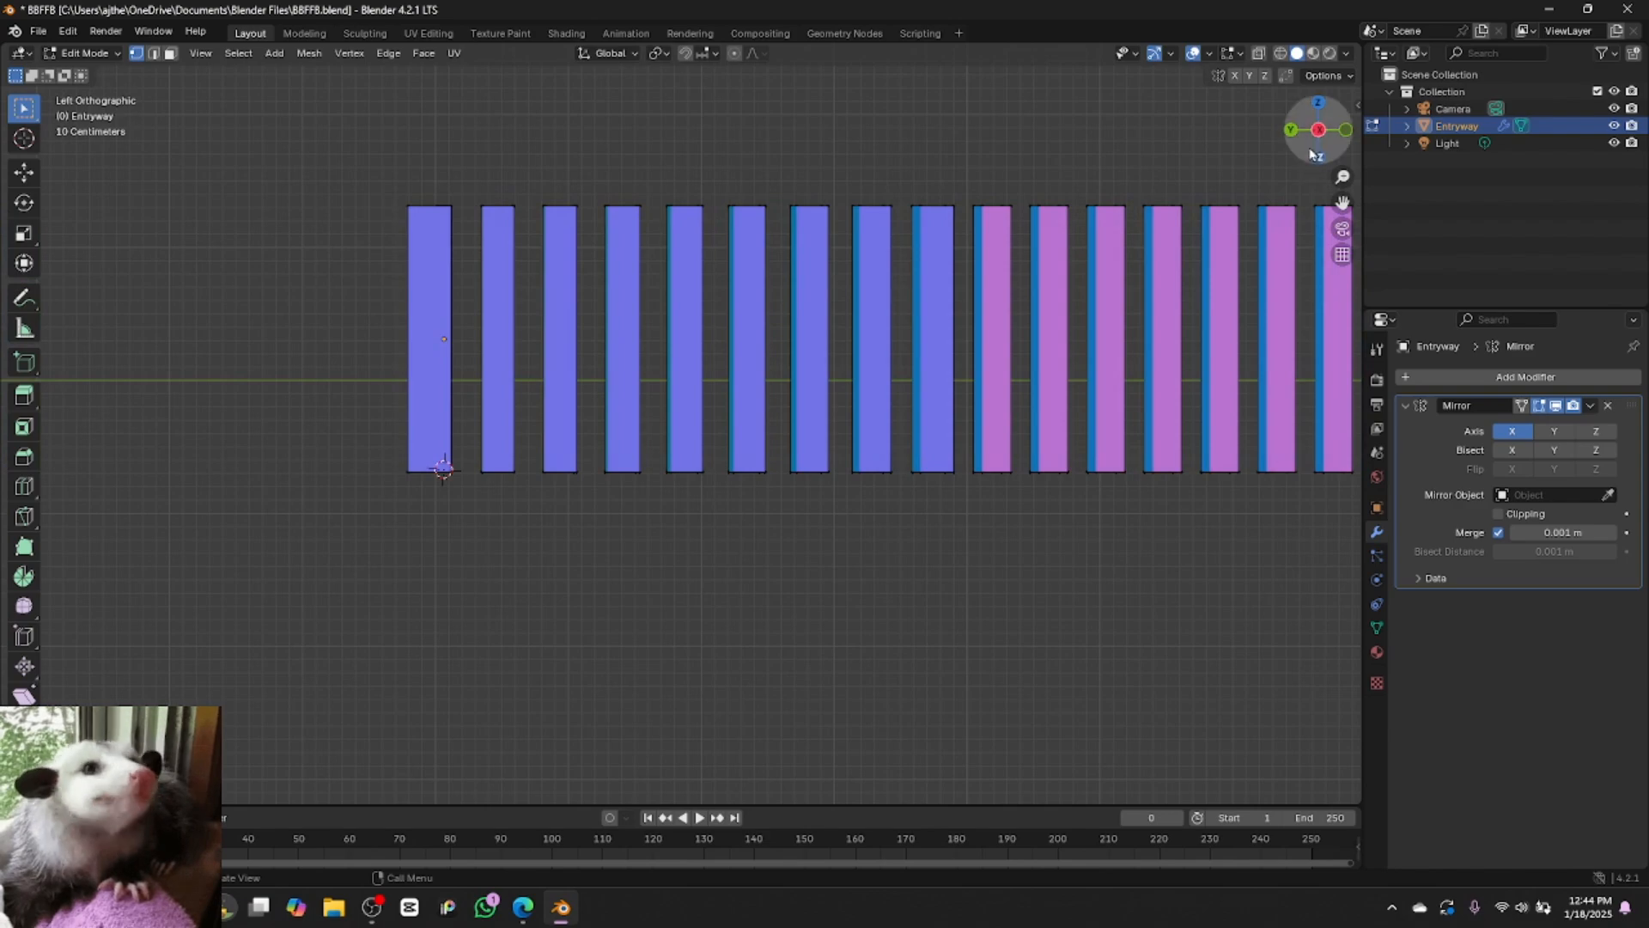
drag(1315, 137, 1343, 240)
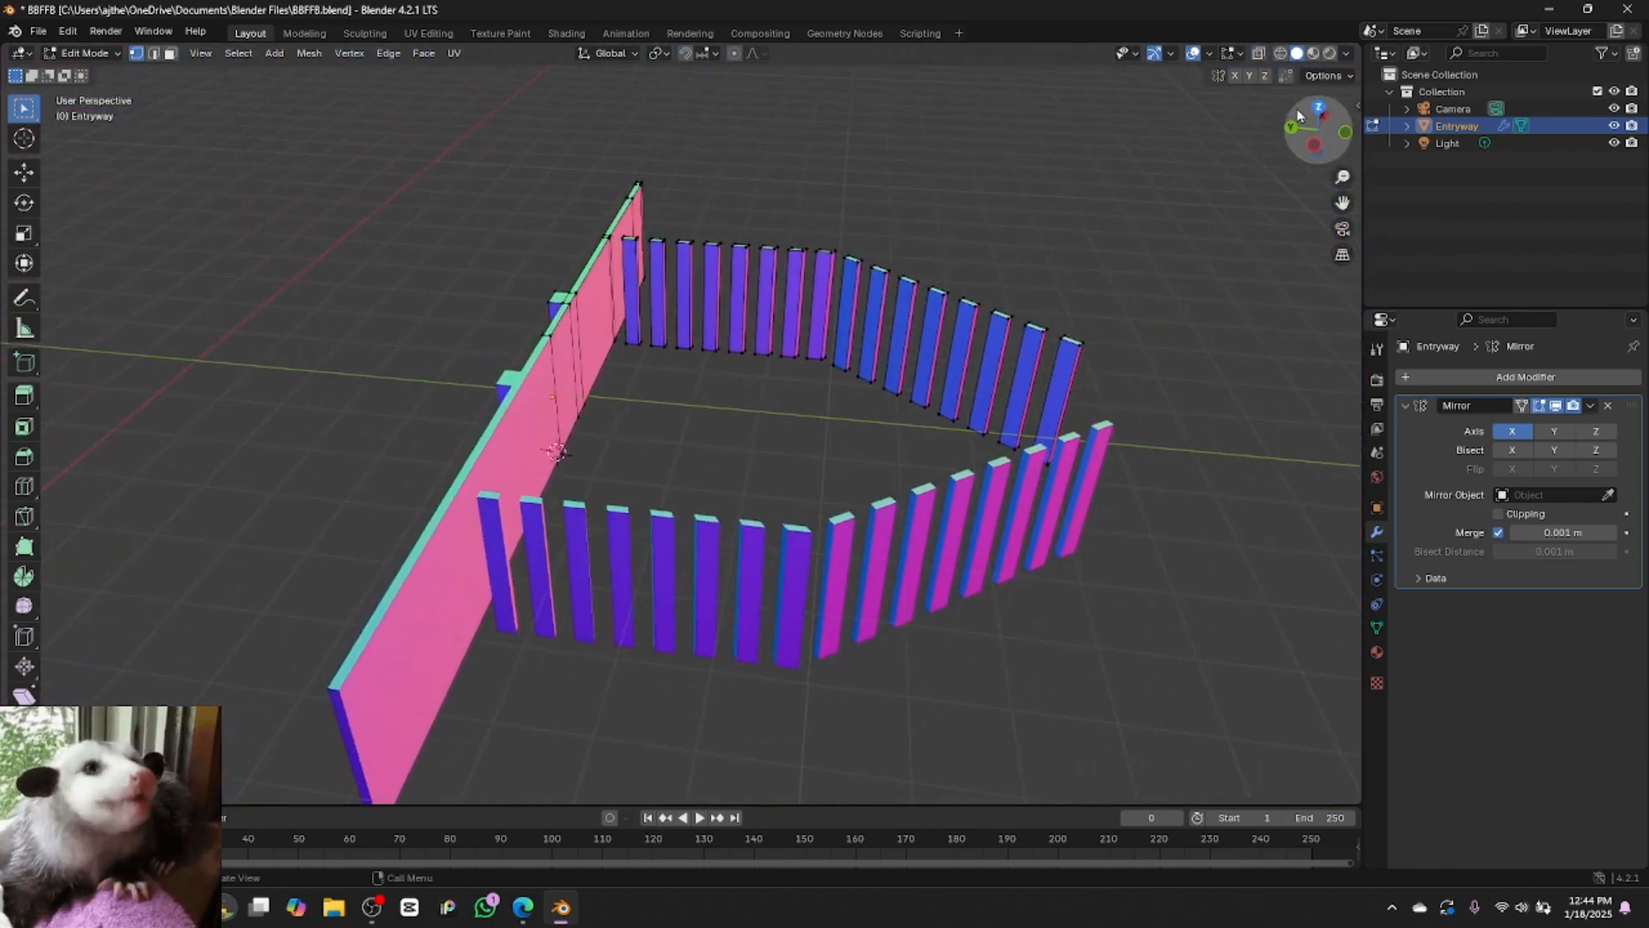
drag(1301, 133, 1207, 141)
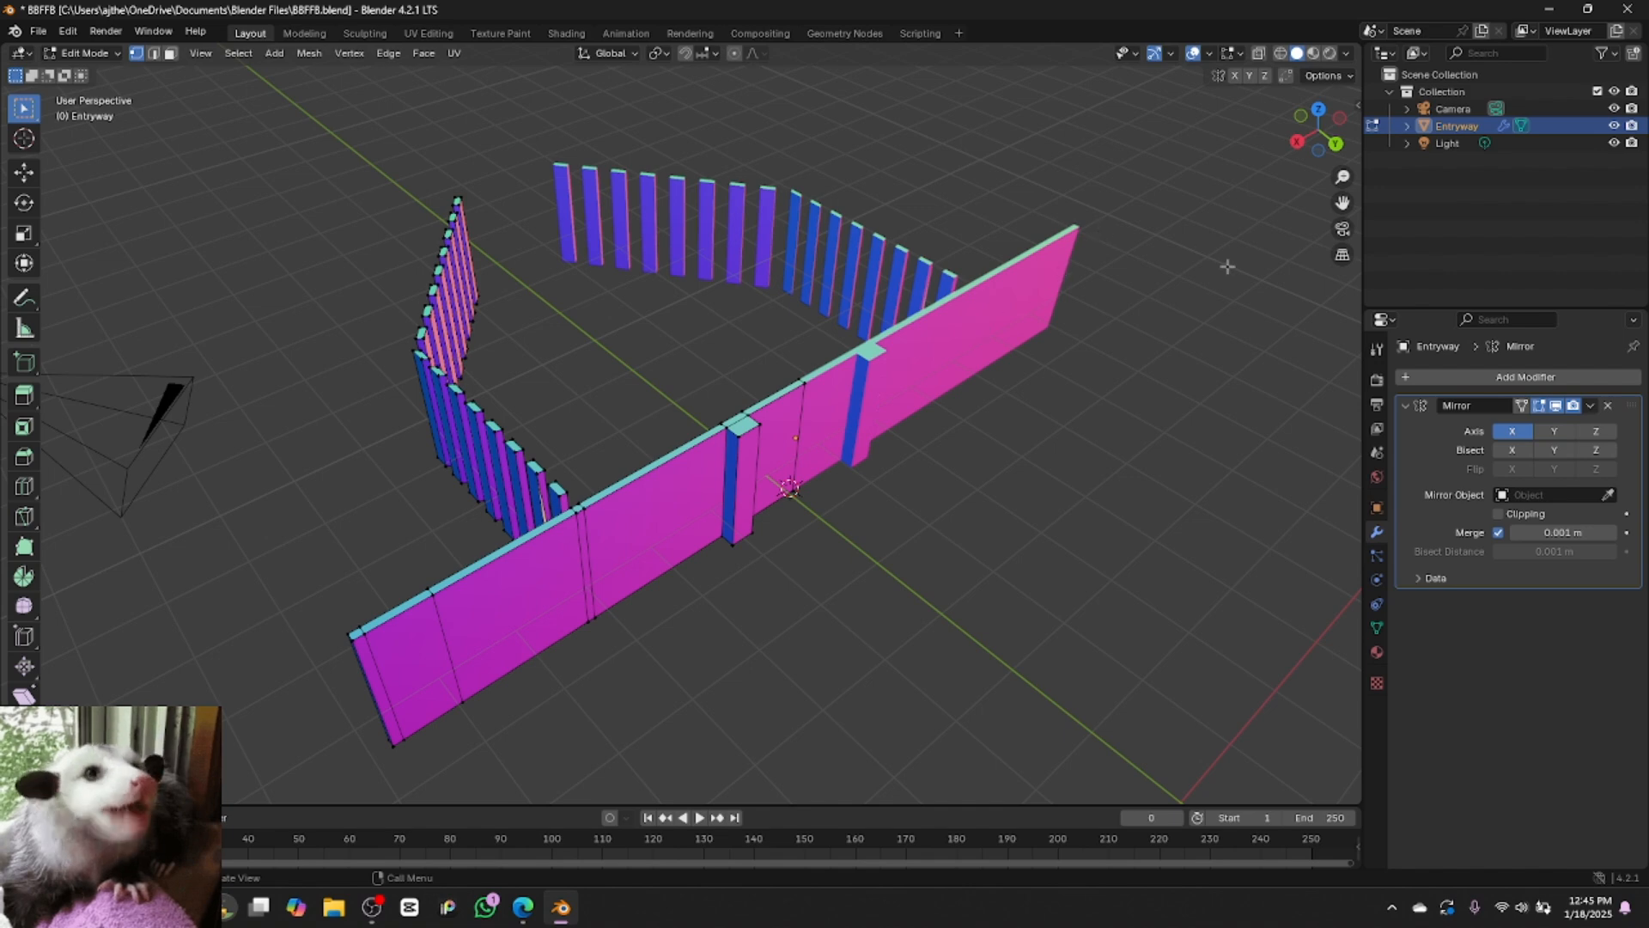
drag(1303, 149, 1099, 156)
click(1302, 146)
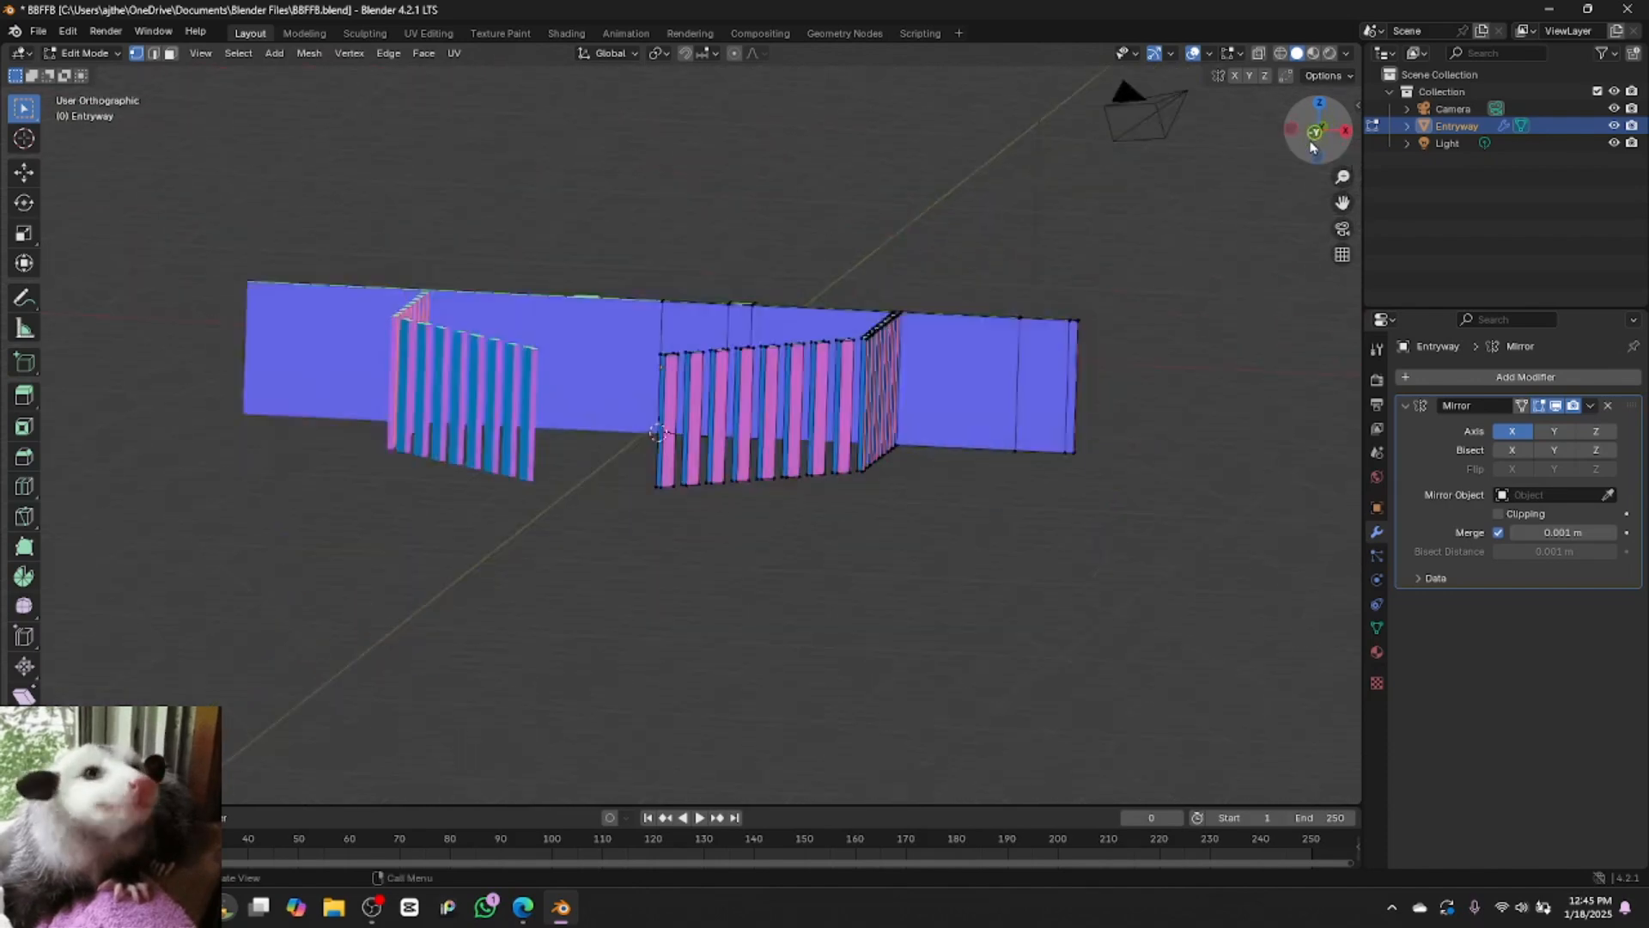
drag(1312, 141, 1282, 150)
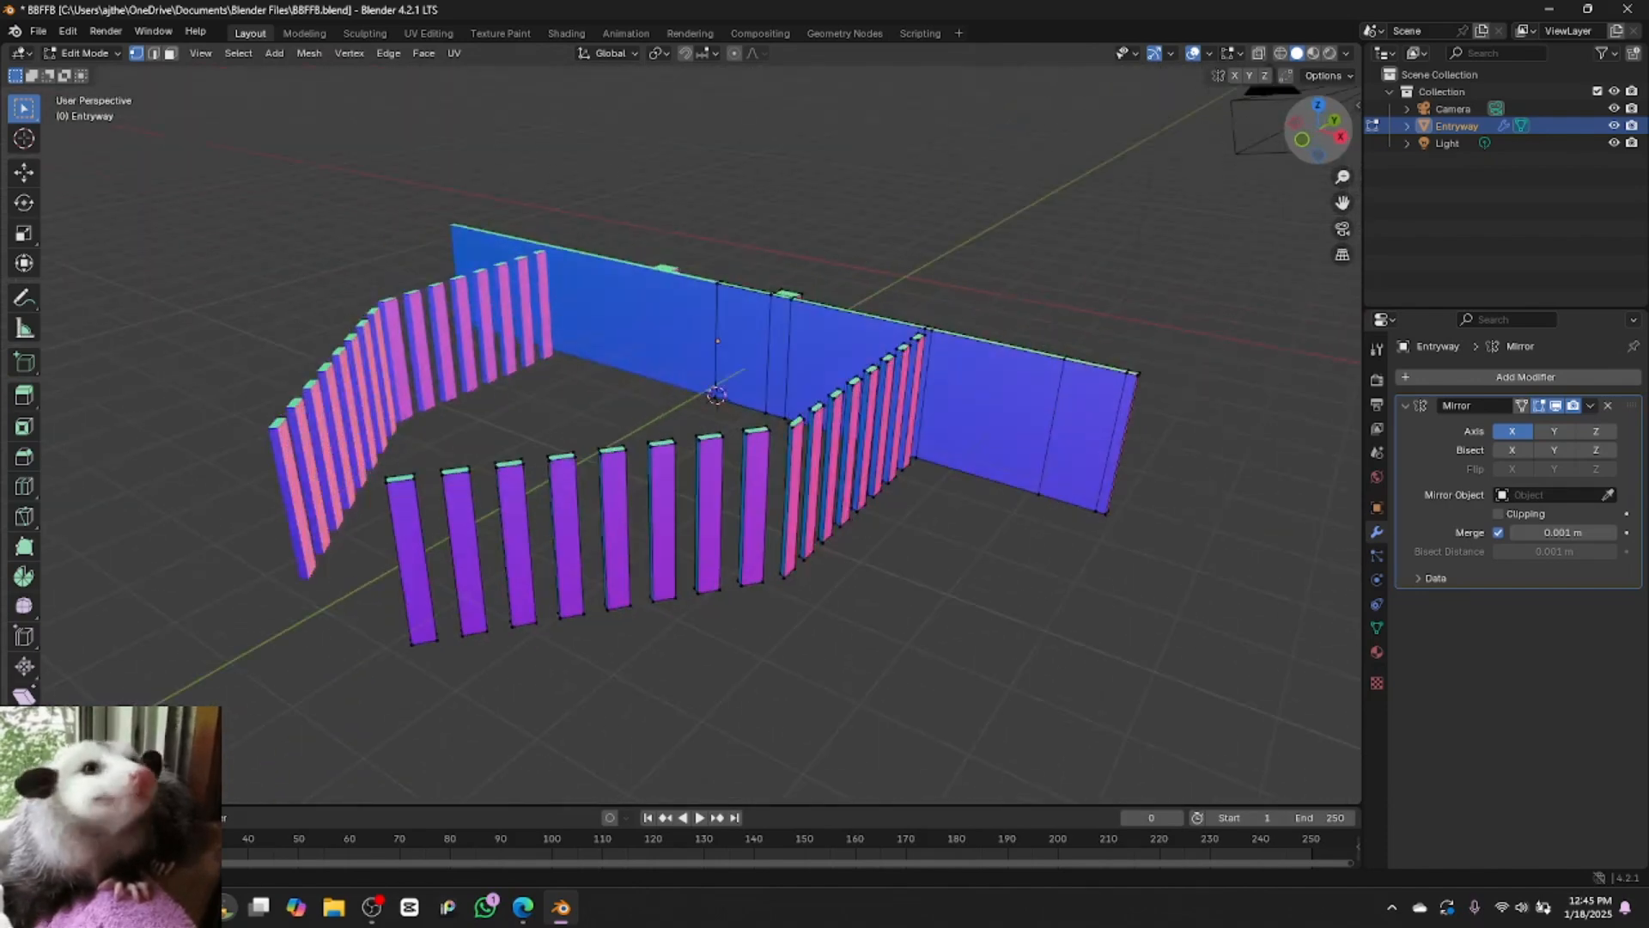
Extrude the narrow end face on the long wall's slat side about 8.3 m to form a solid outer side wall
click(170, 53)
click(1119, 445)
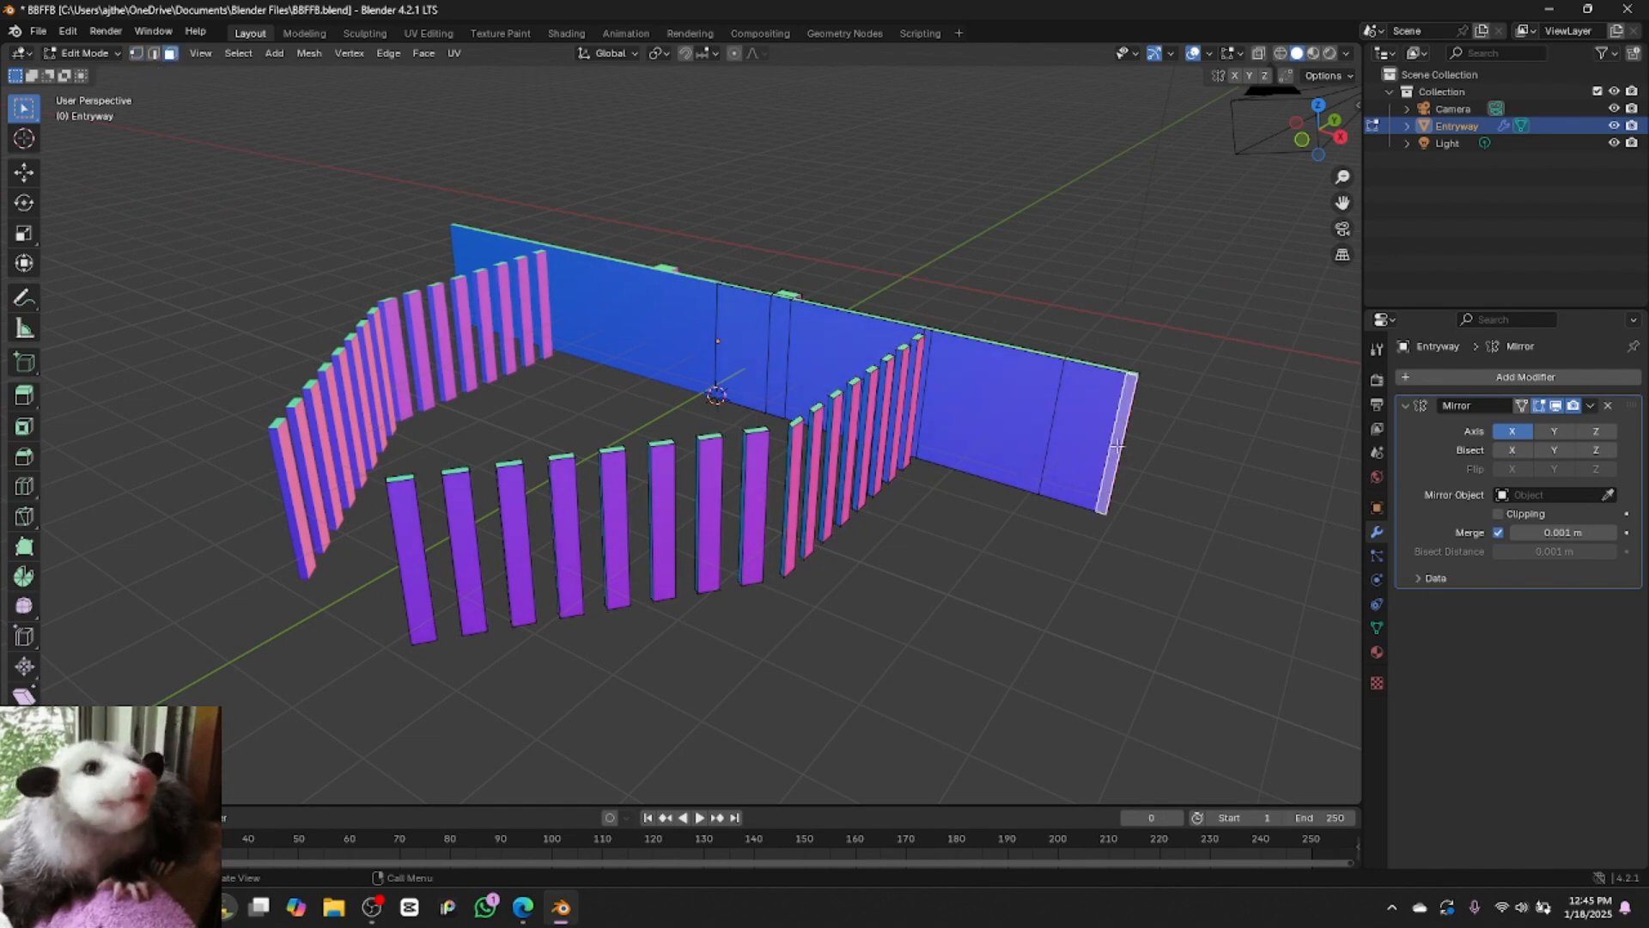
key(e)
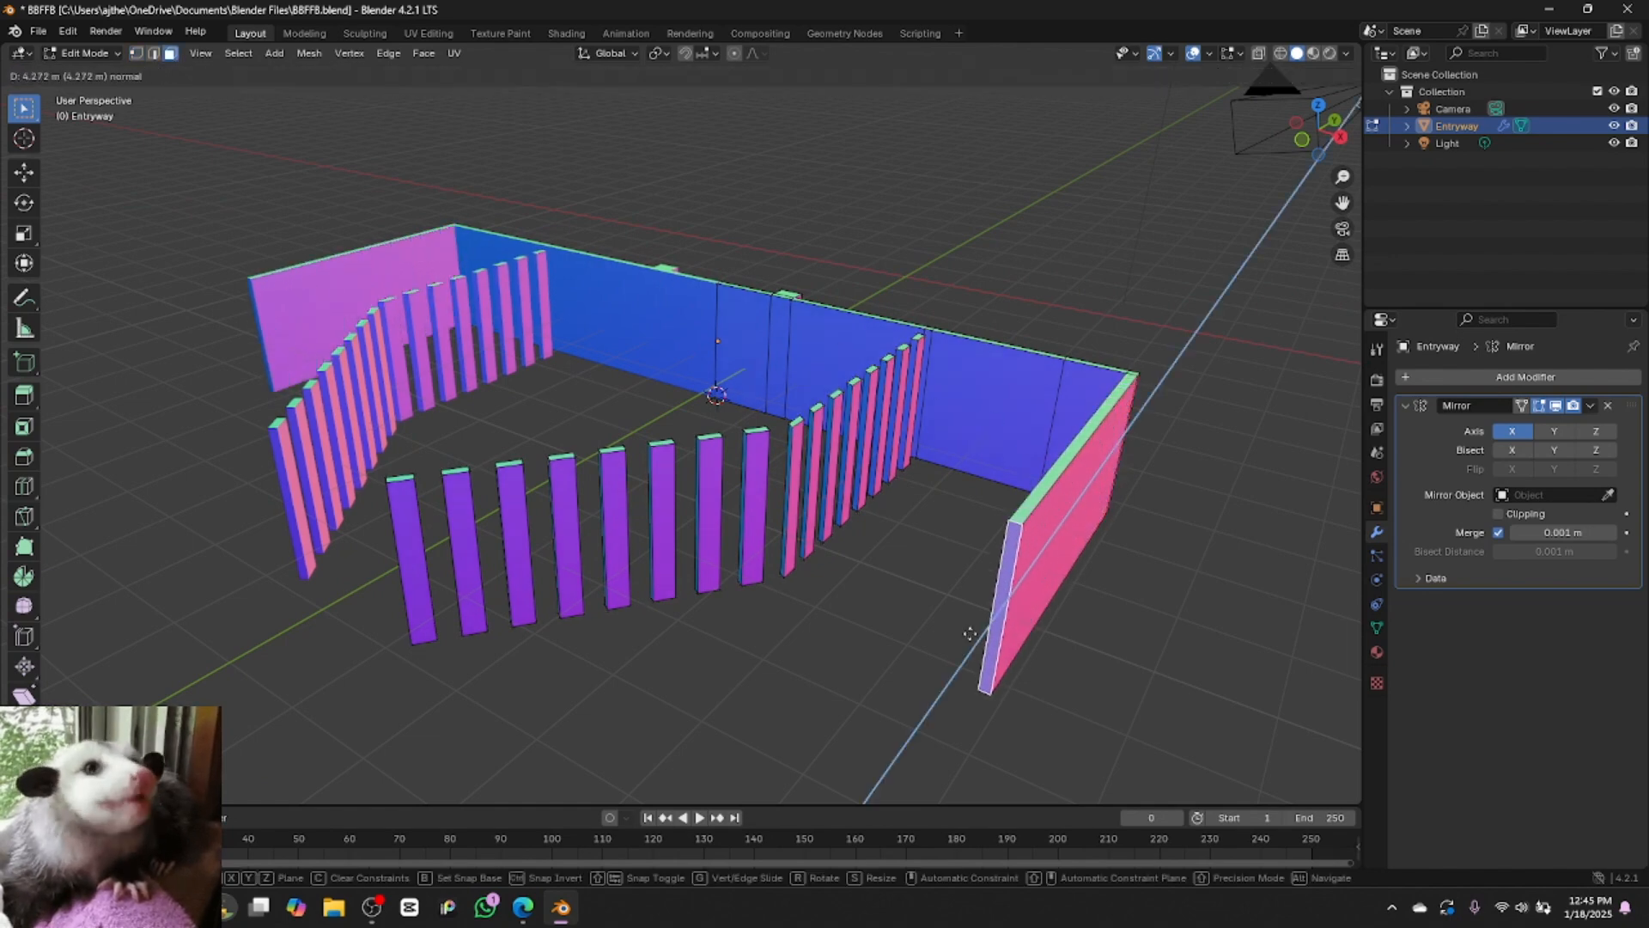
click(590, 724)
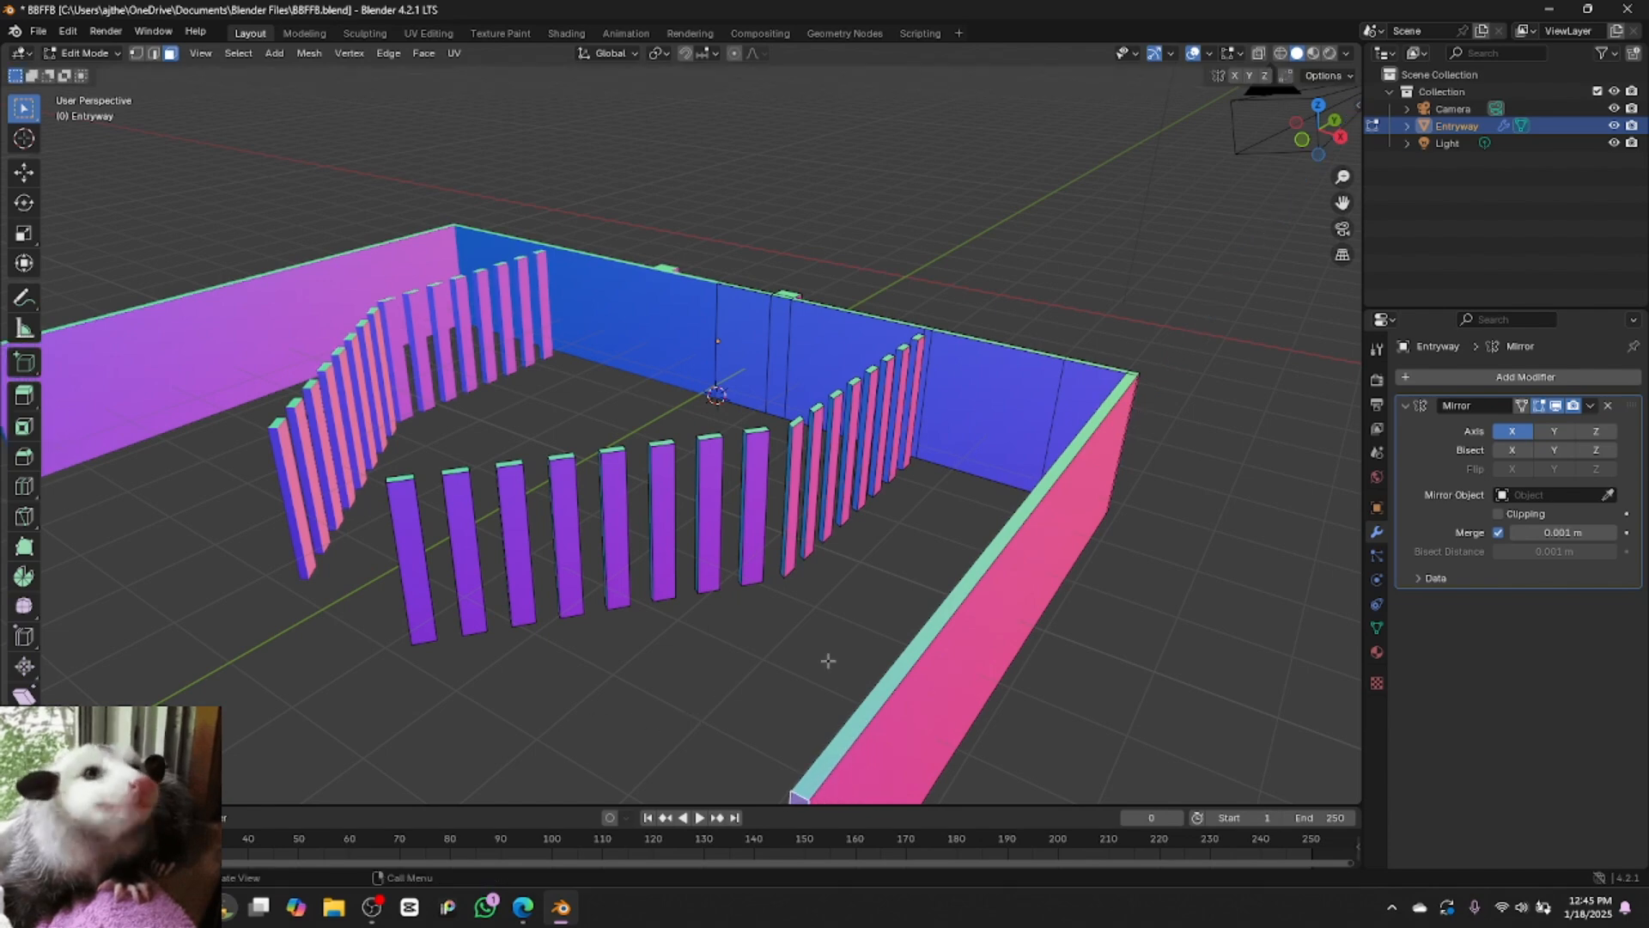
drag(1342, 176, 1342, 213)
click(1319, 155)
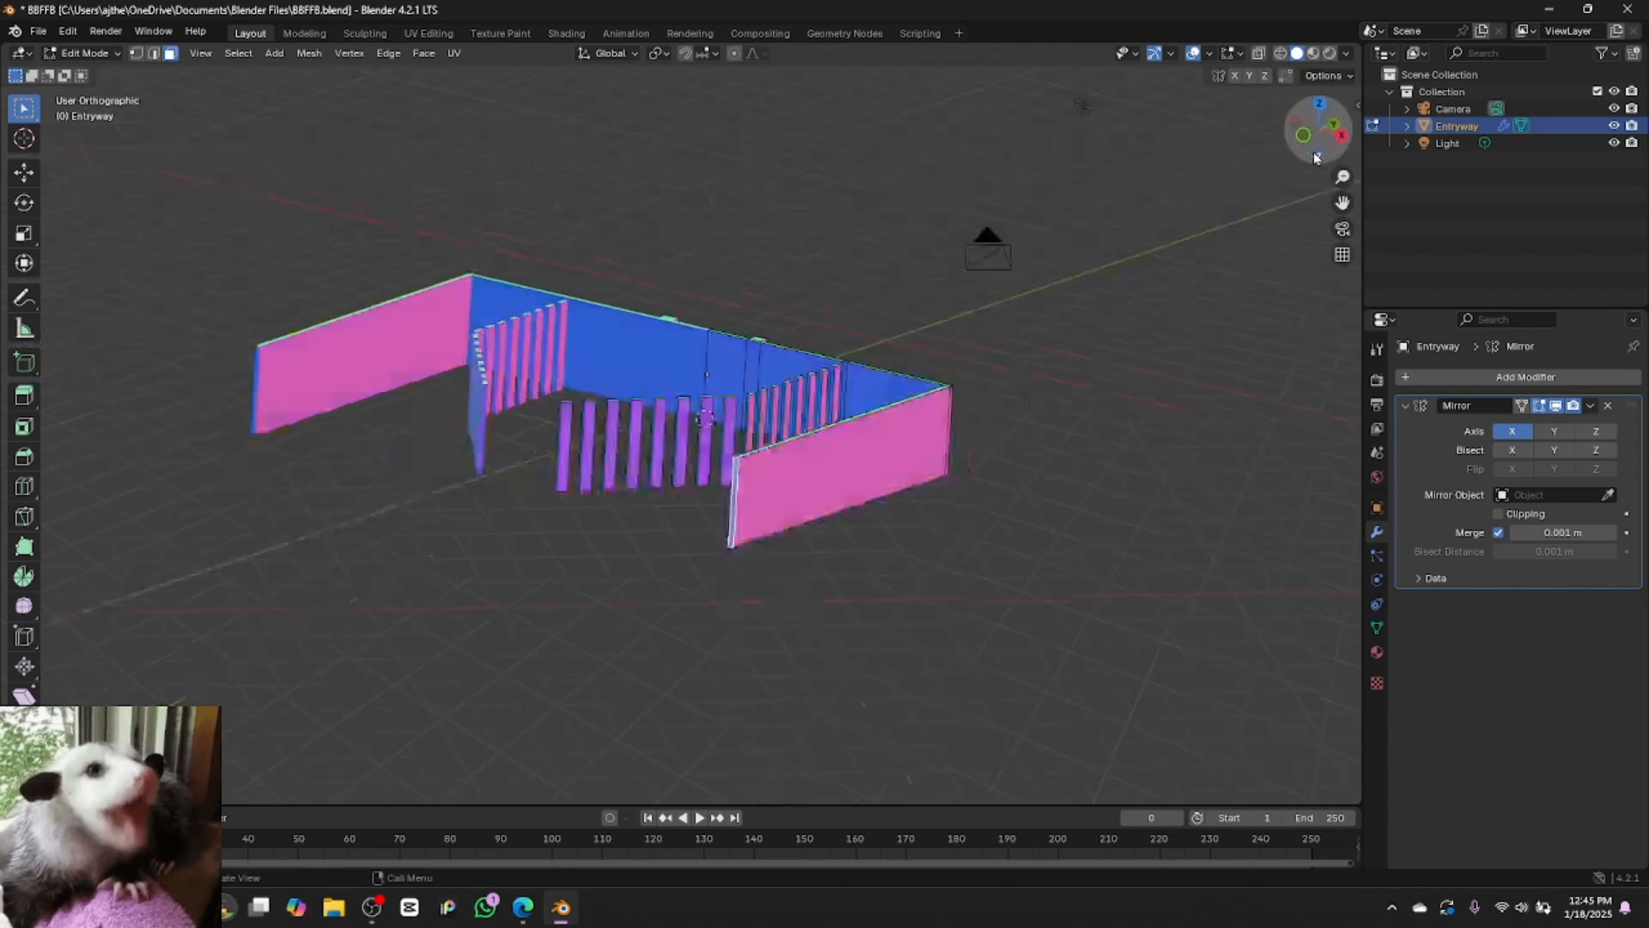
drag(1292, 151, 1343, 84)
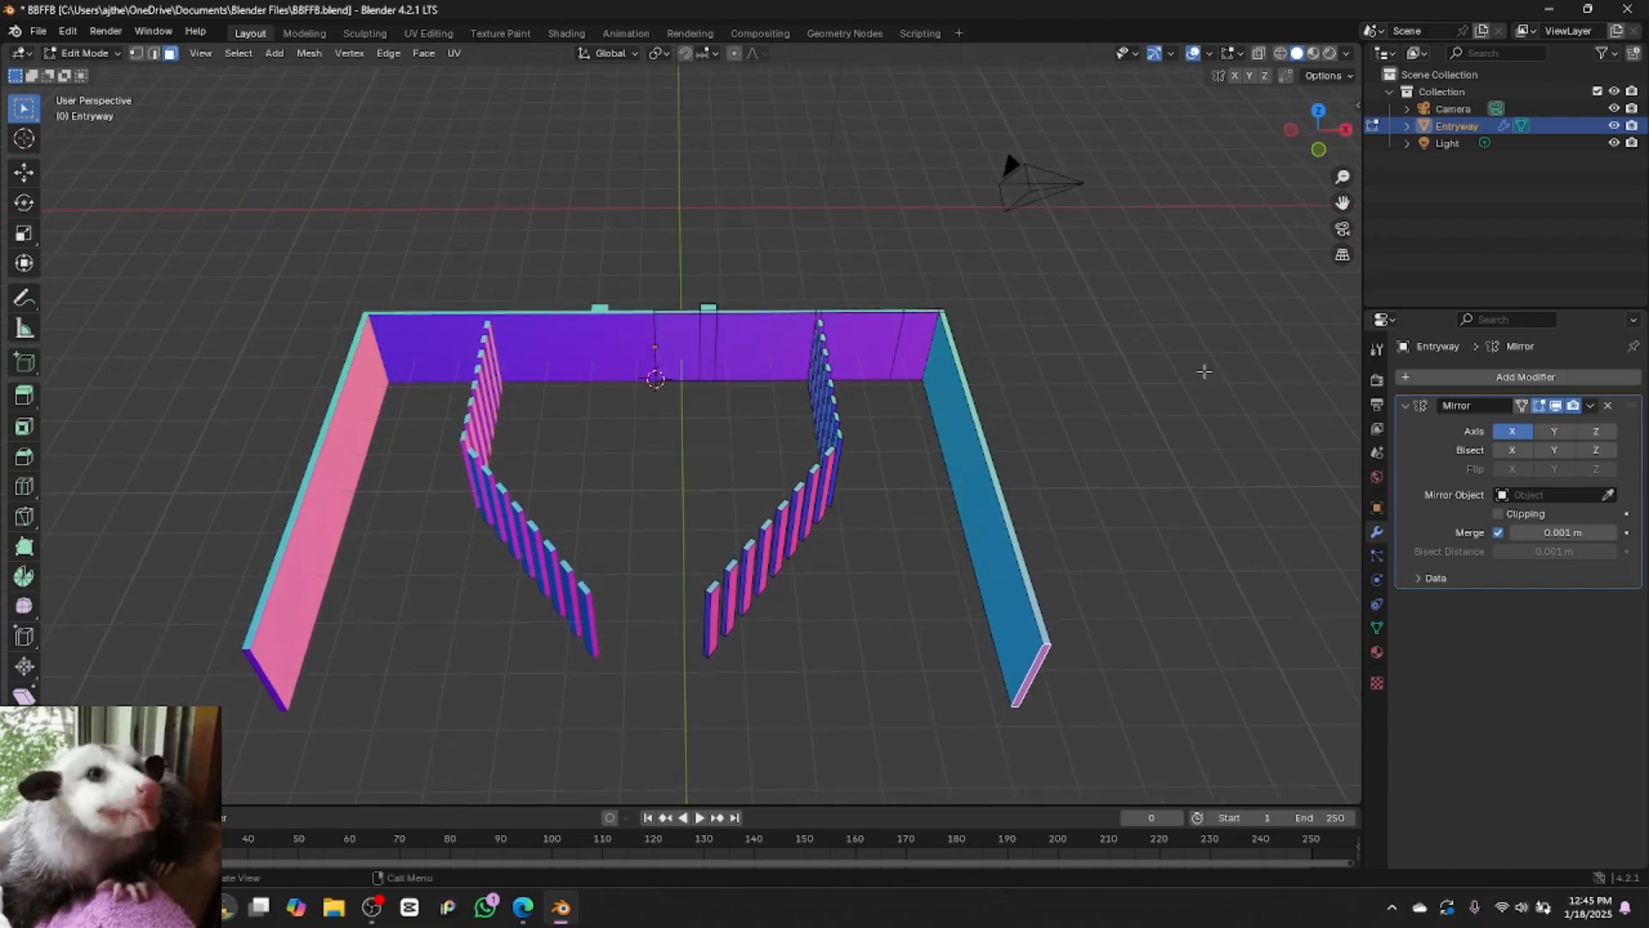
key(e)
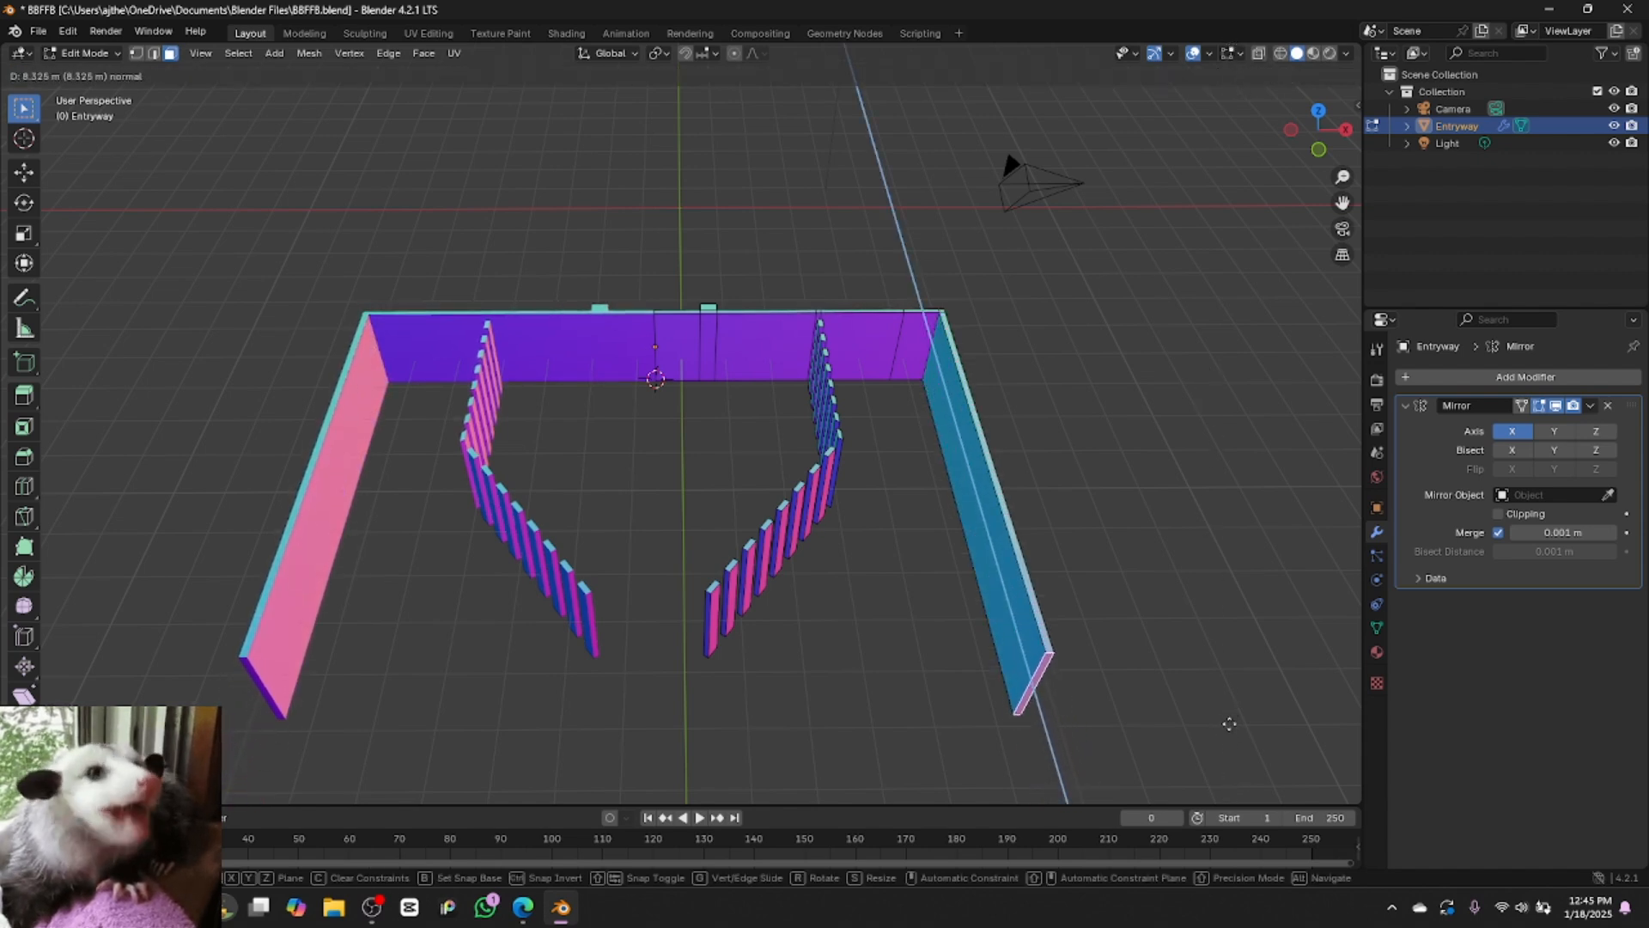
click(1214, 724)
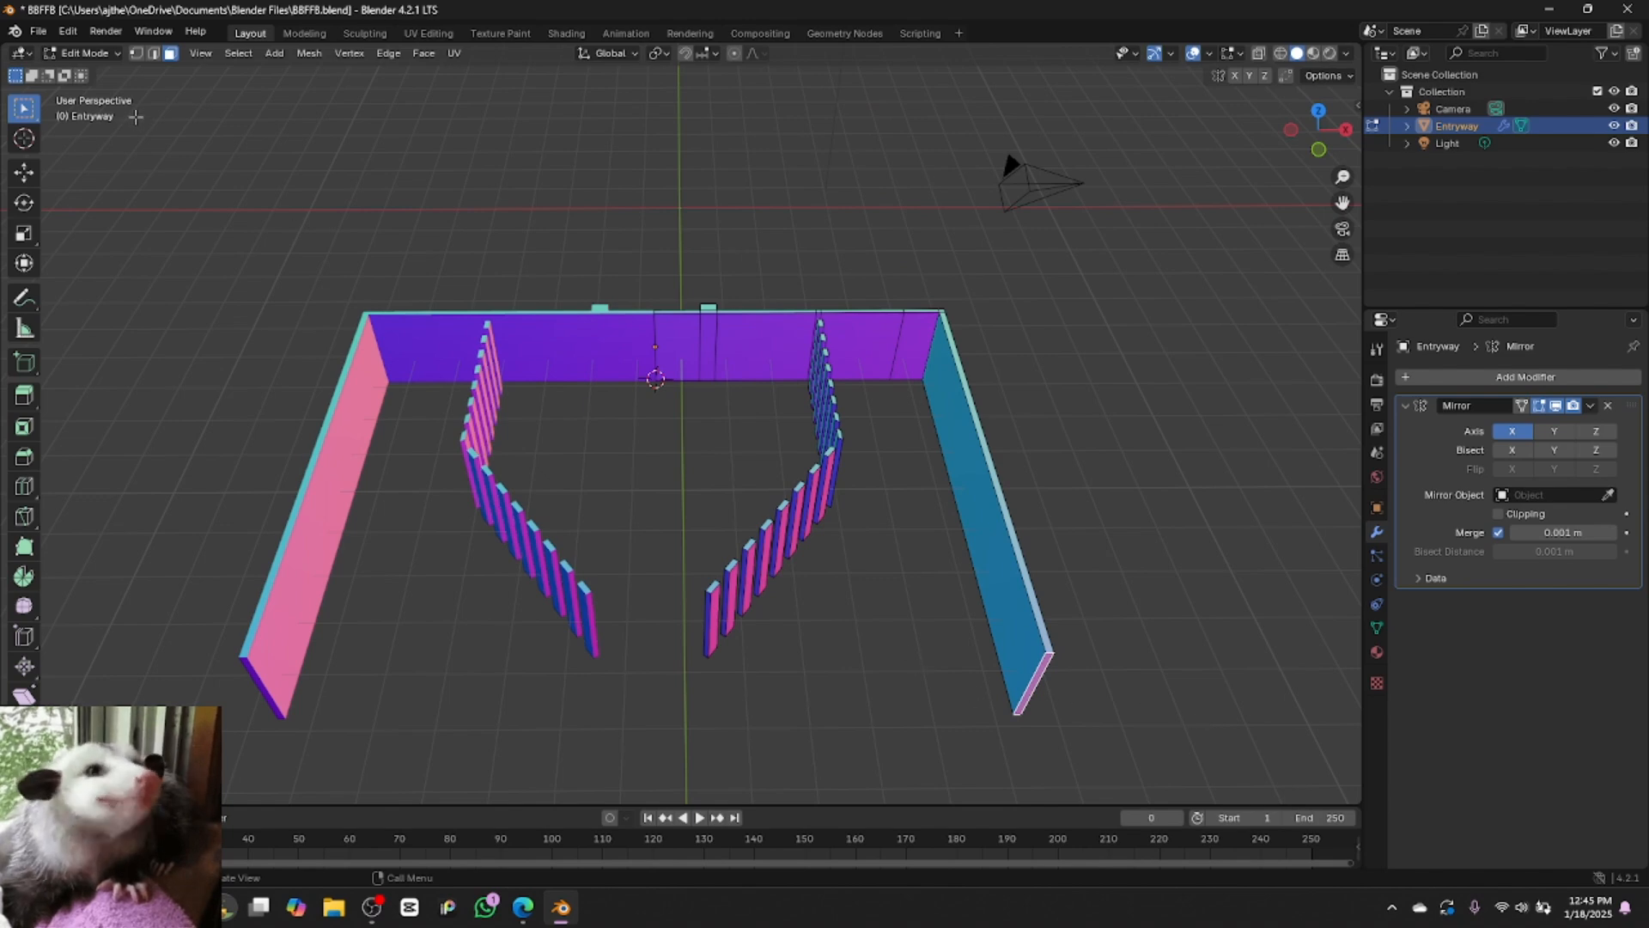
Loop-cut the outer side wall close to its free end and extrude the inner end face toward the centre, leaving a central opening
click(24, 487)
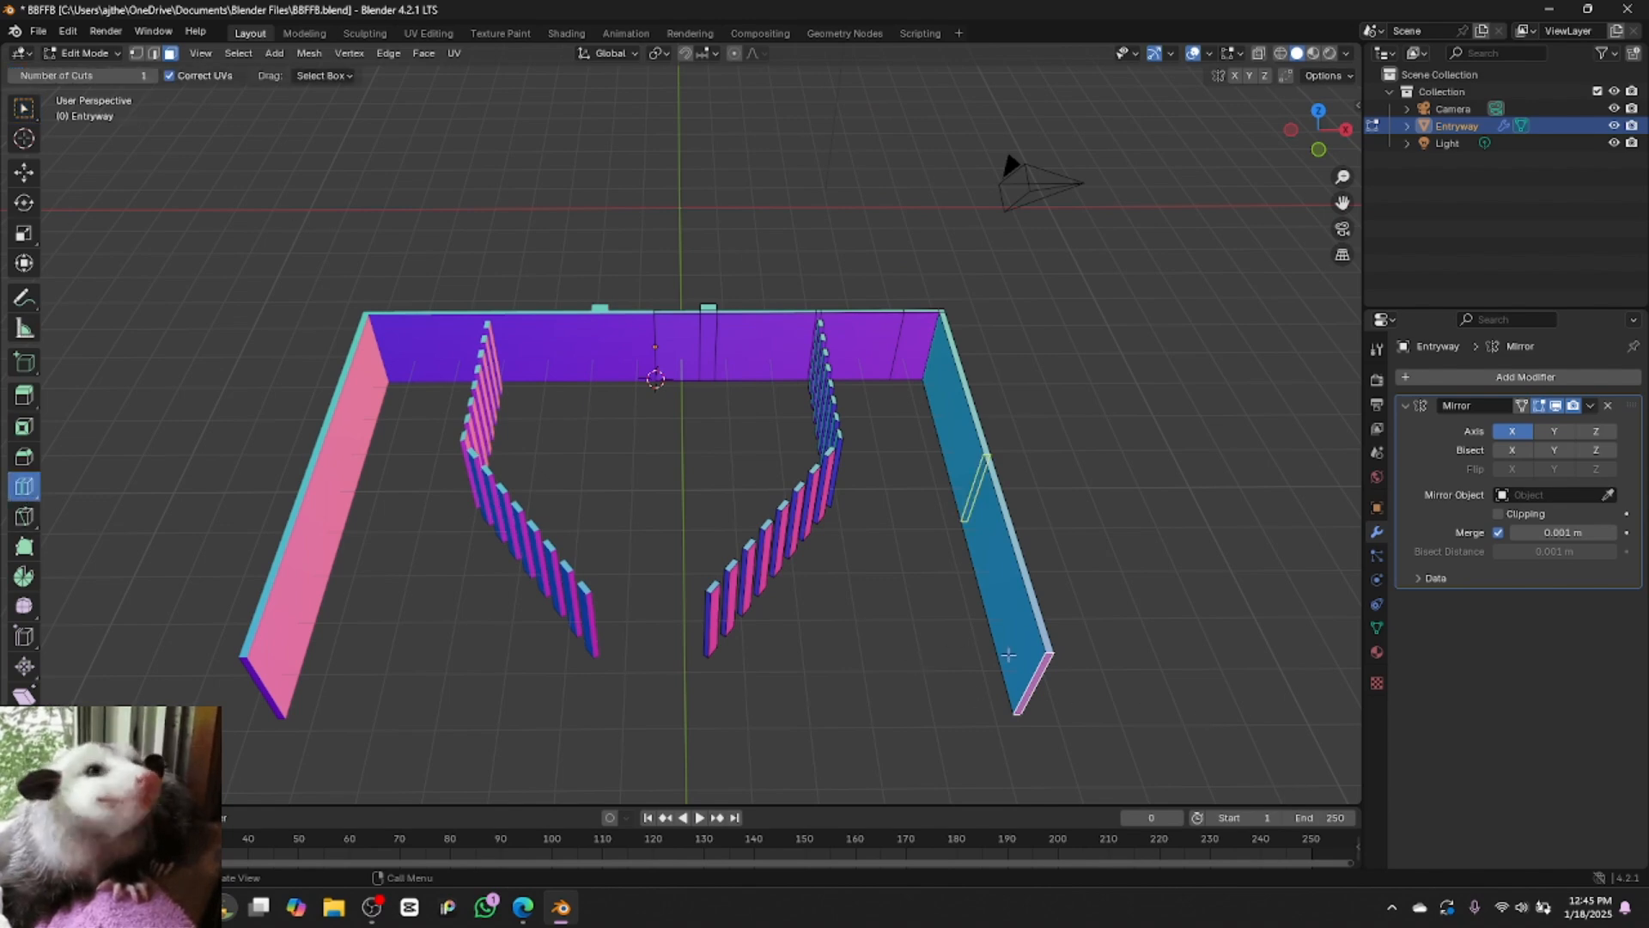
drag(1034, 648, 1098, 797)
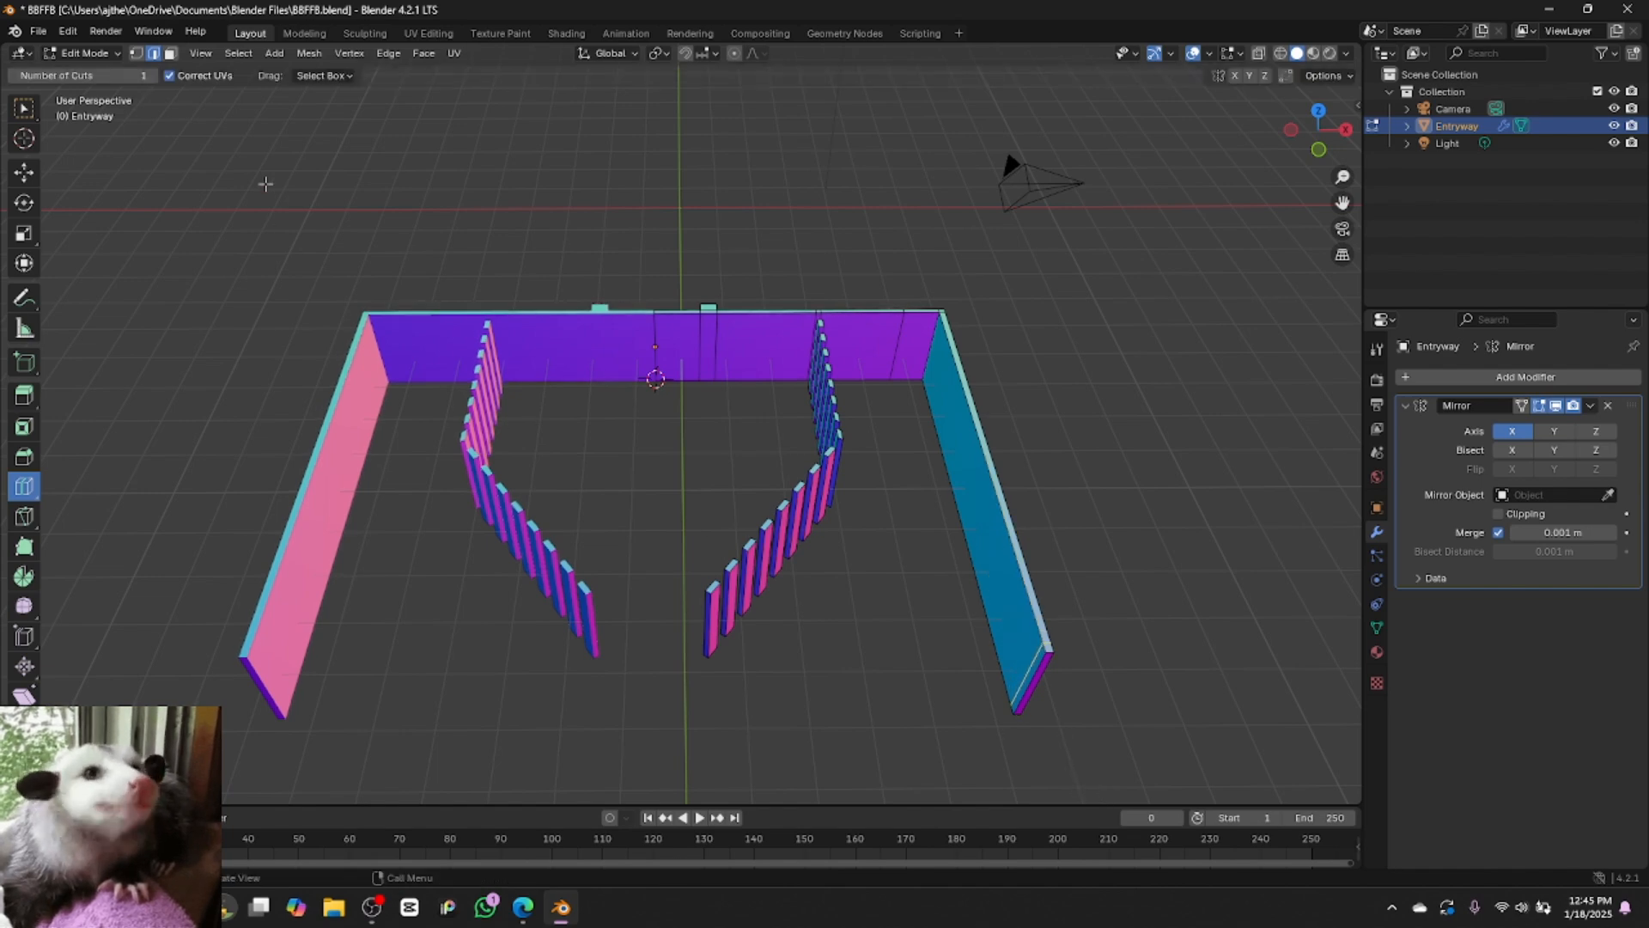
click(170, 52)
click(24, 107)
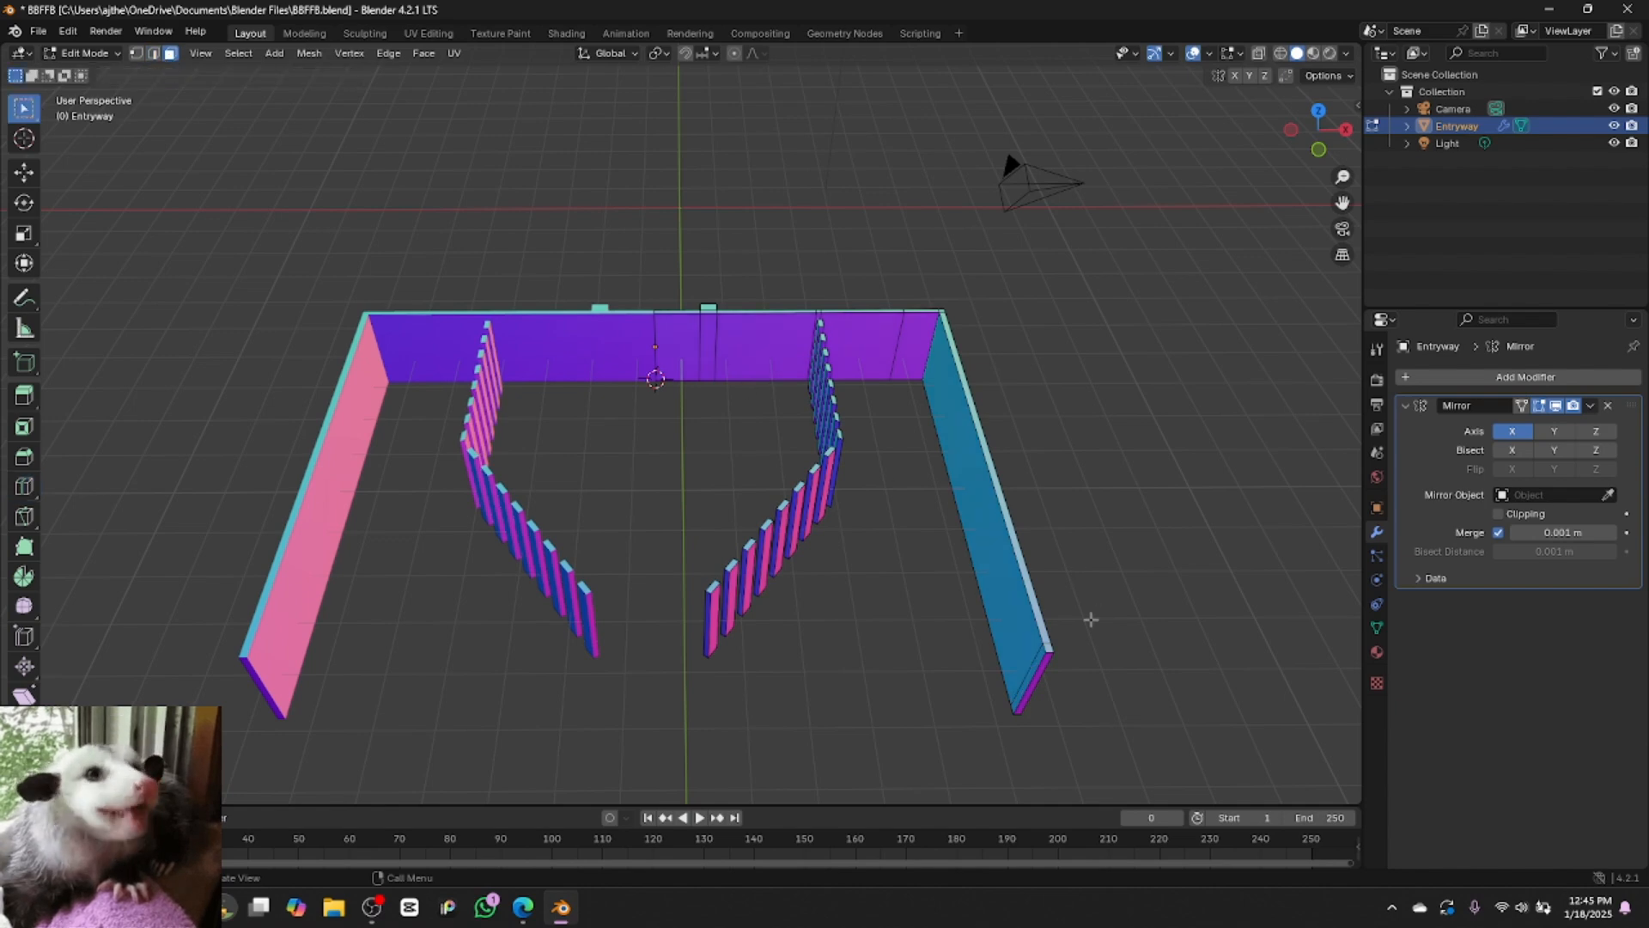
click(1040, 662)
key(e)
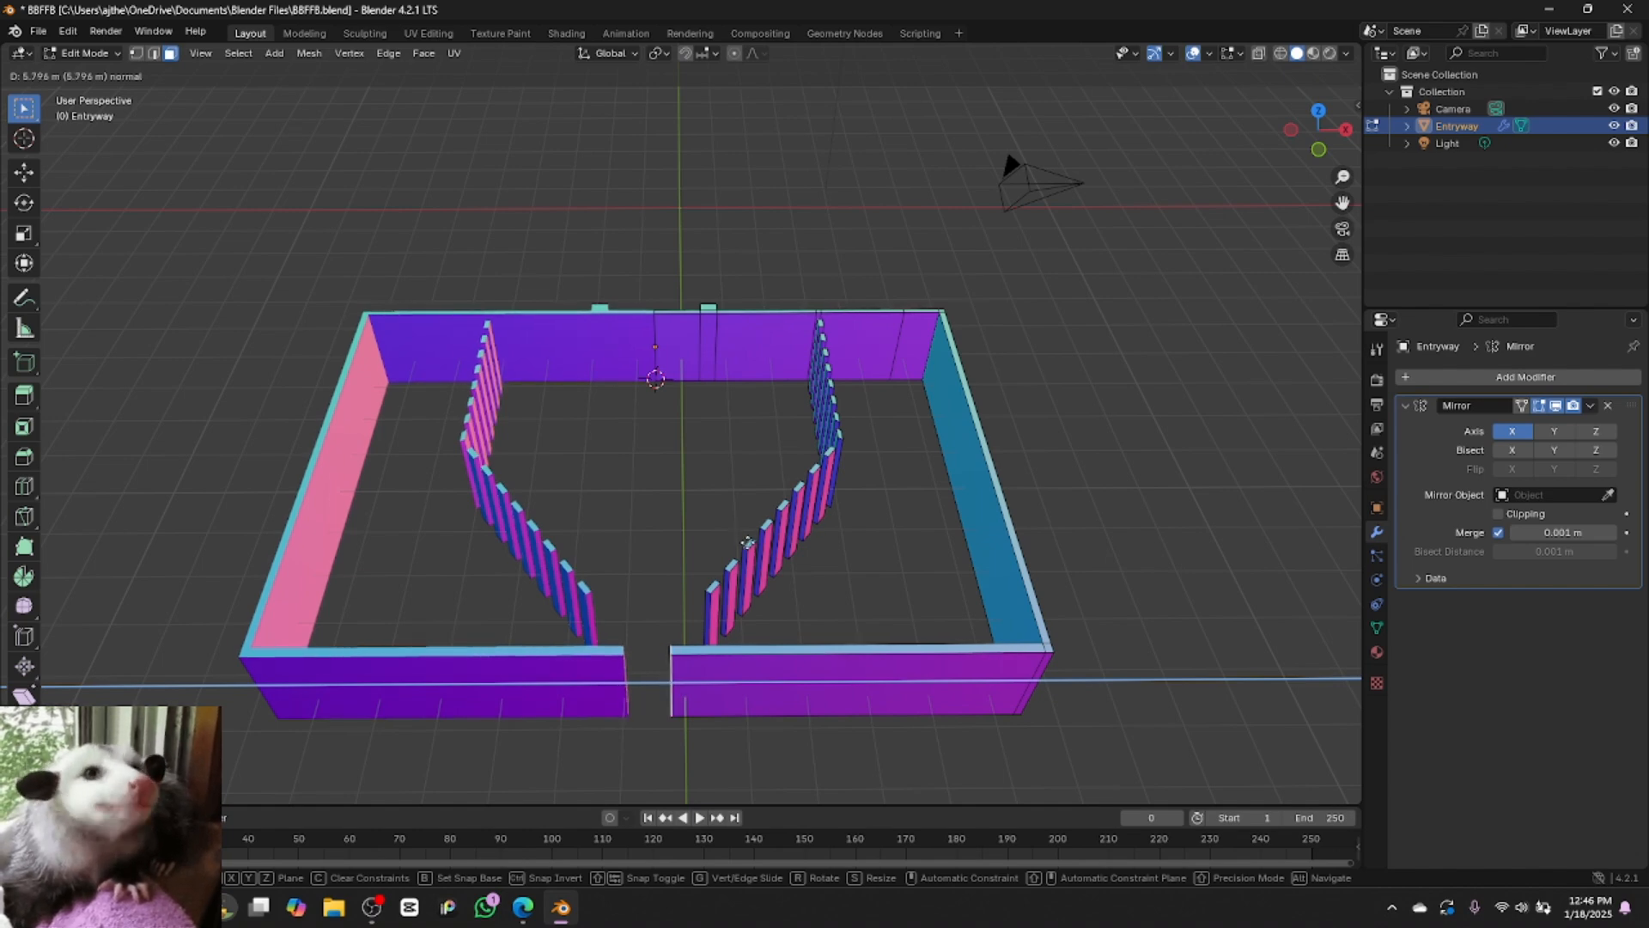
click(786, 563)
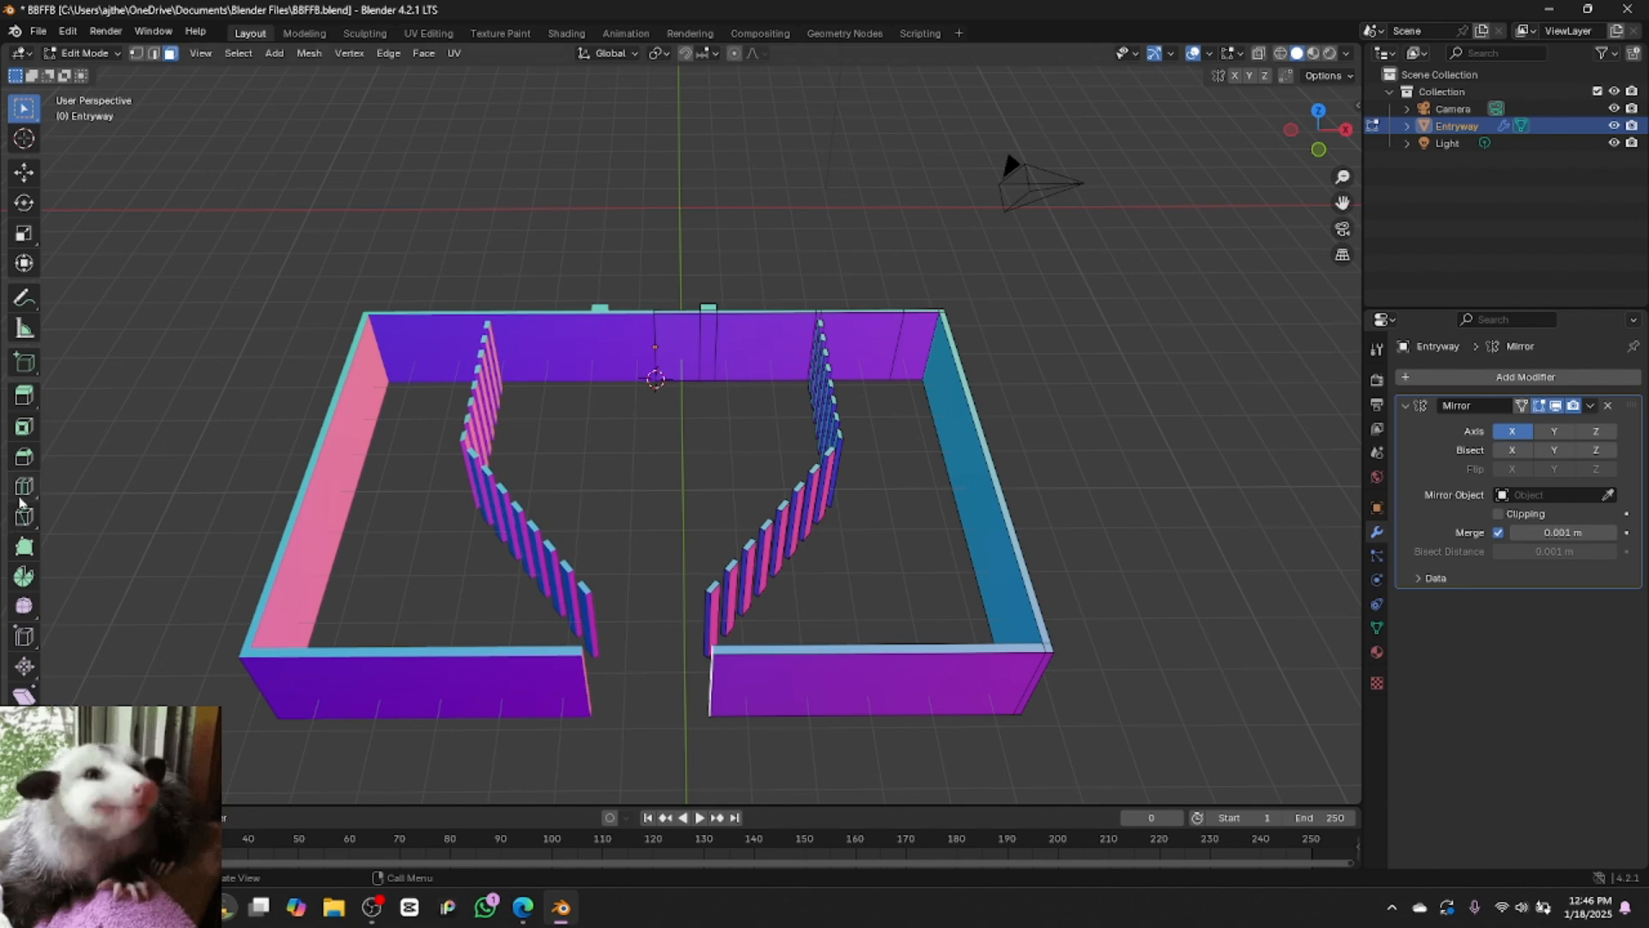
Add two vertical loop cuts to the outer side wall near the long wall, spaced to mark a doorway
click(24, 486)
drag(996, 448, 966, 378)
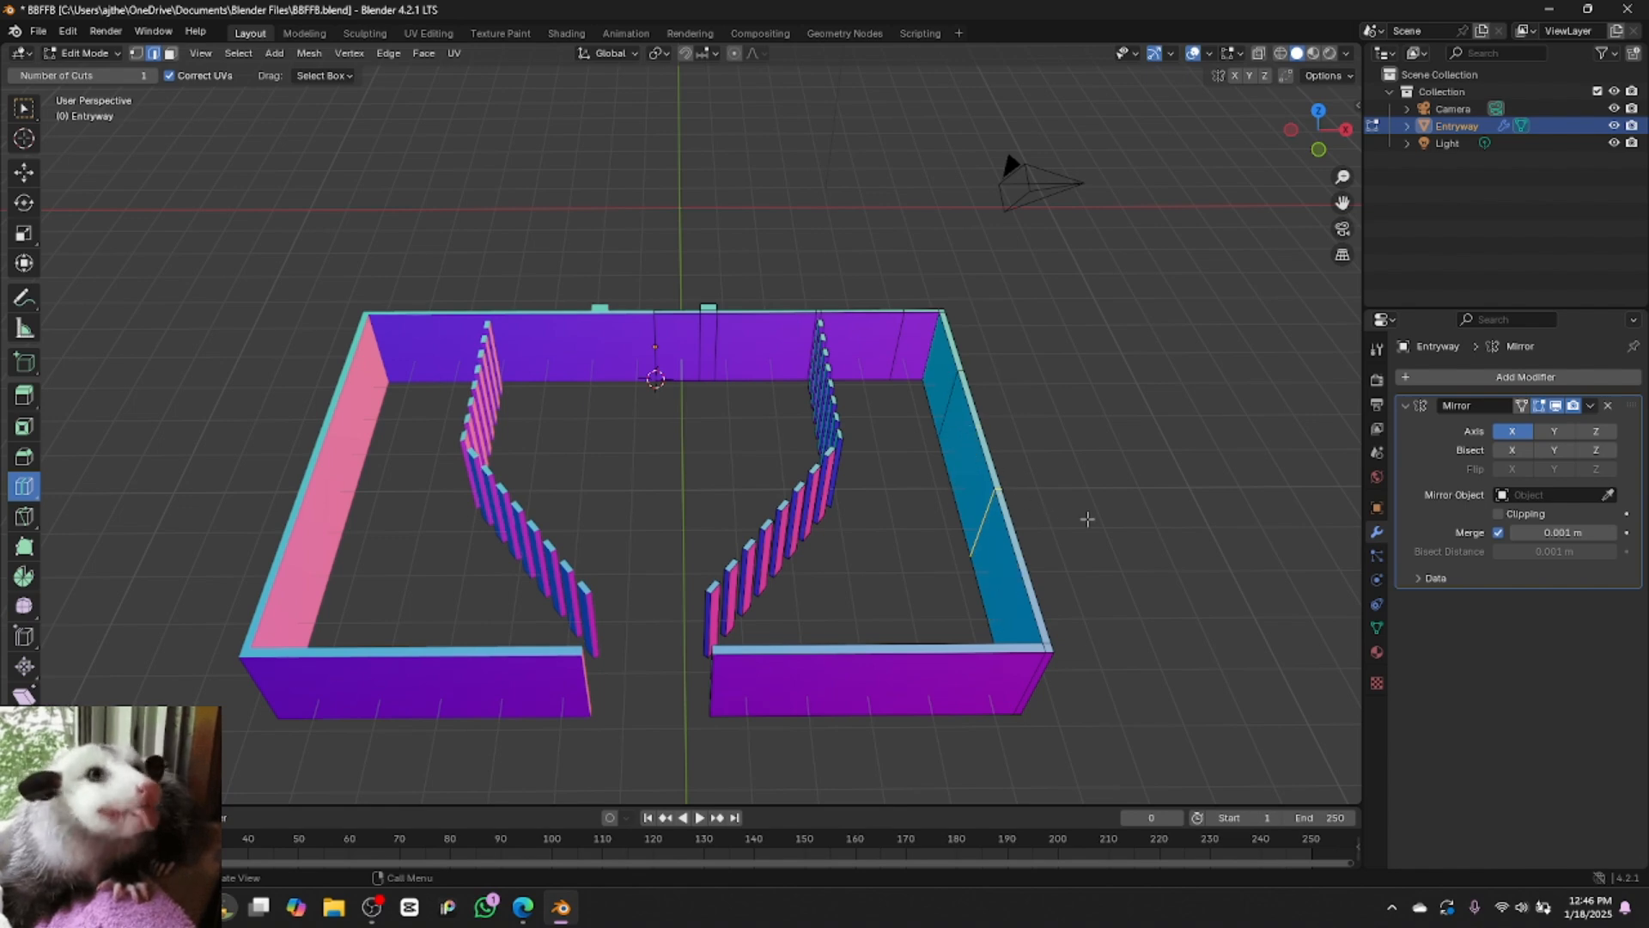
drag(995, 486, 974, 395)
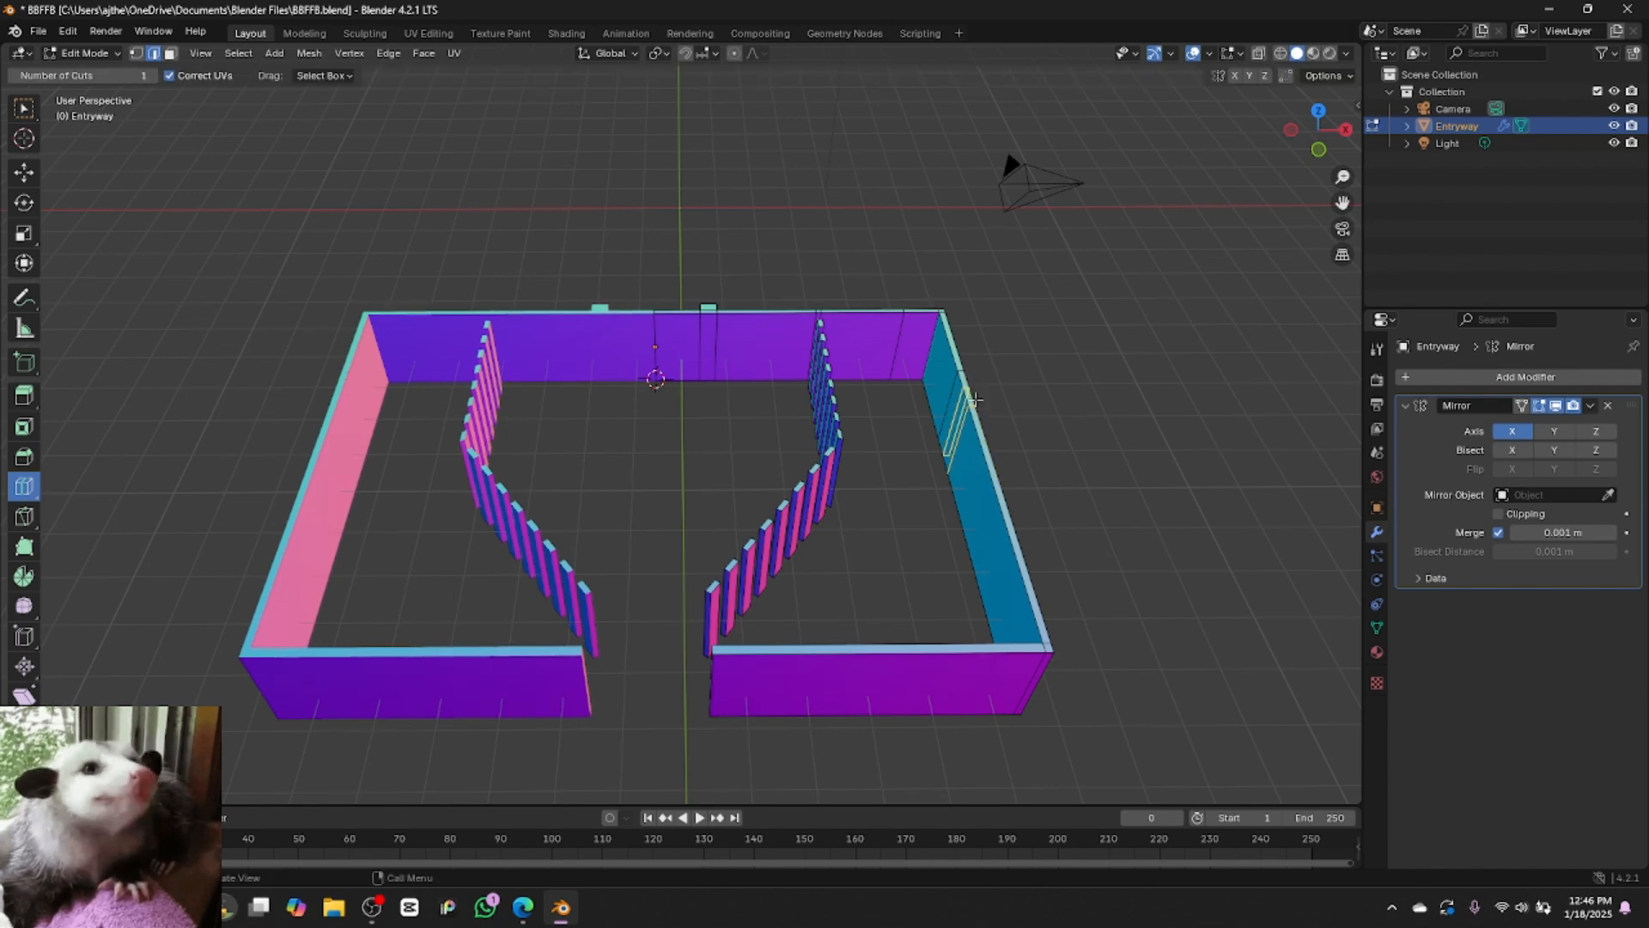
Add a horizontal loop cut around the outer walls just below their top edge
click(1321, 153)
drag(1320, 140, 1538, 68)
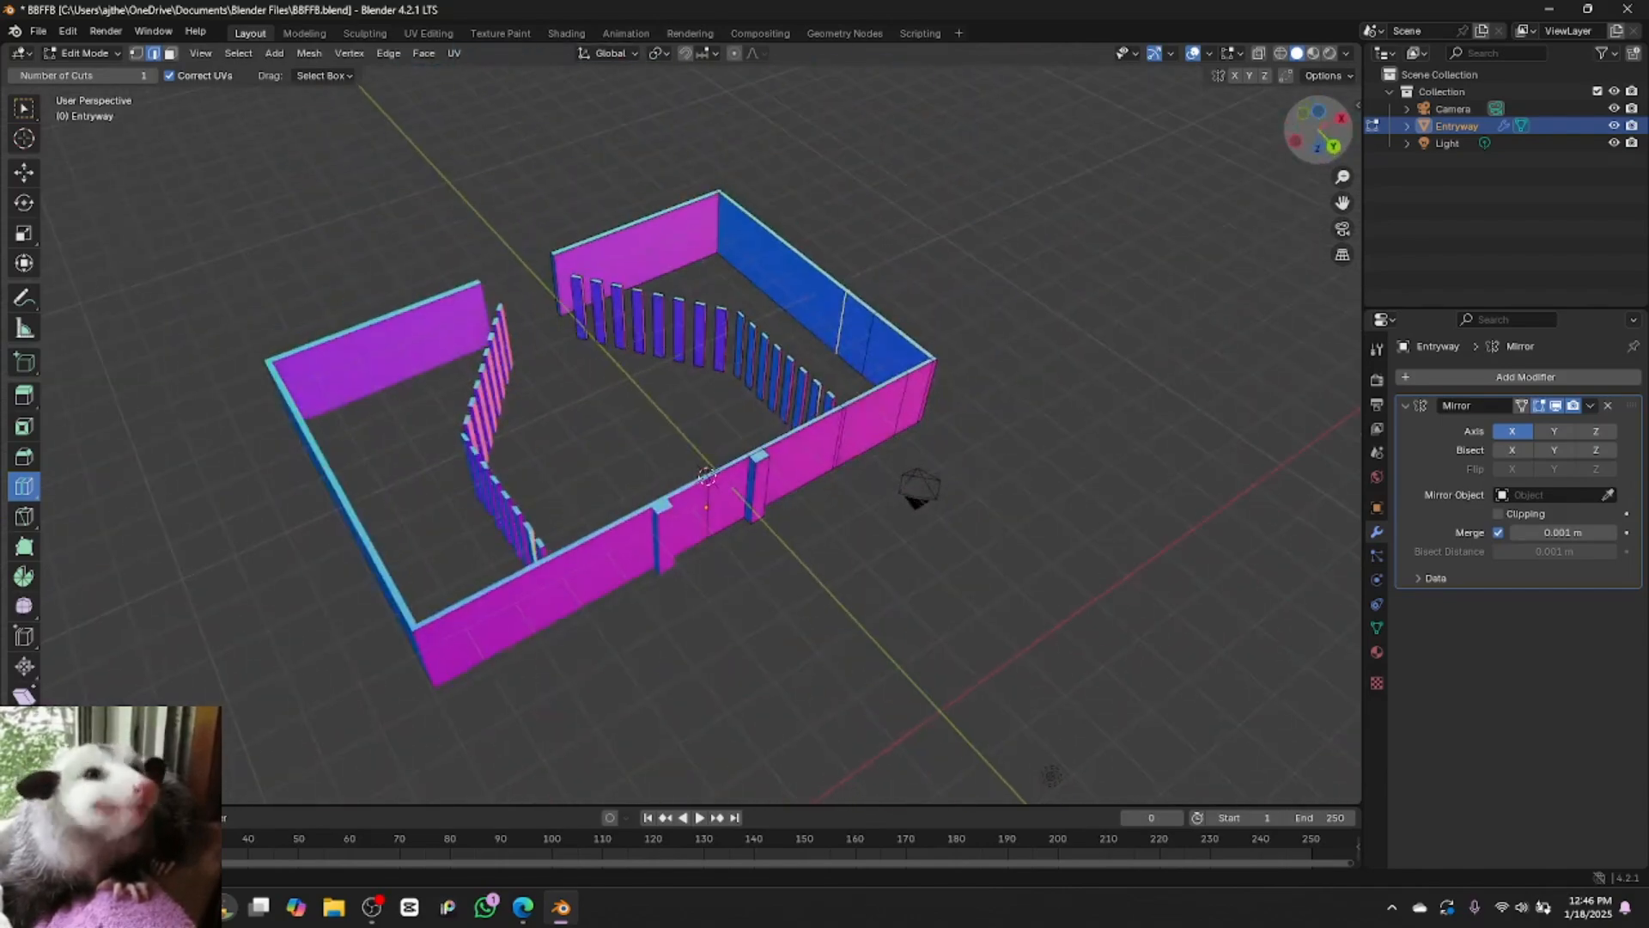
click(1347, 129)
drag(1352, 131, 1315, 129)
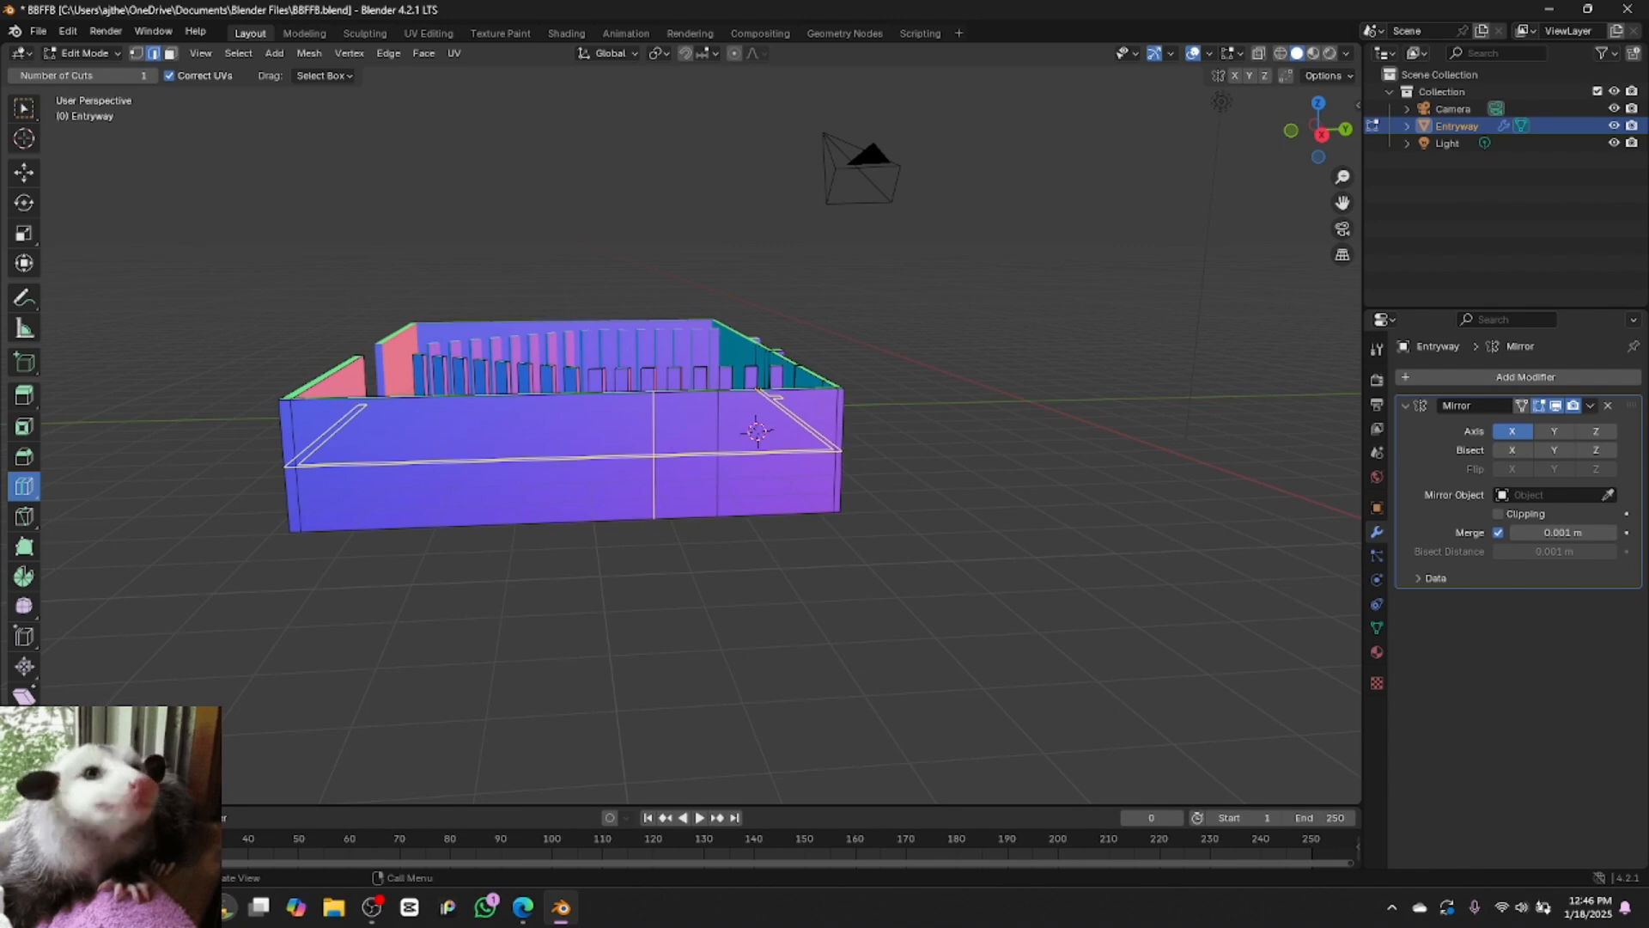
drag(840, 443, 847, 404)
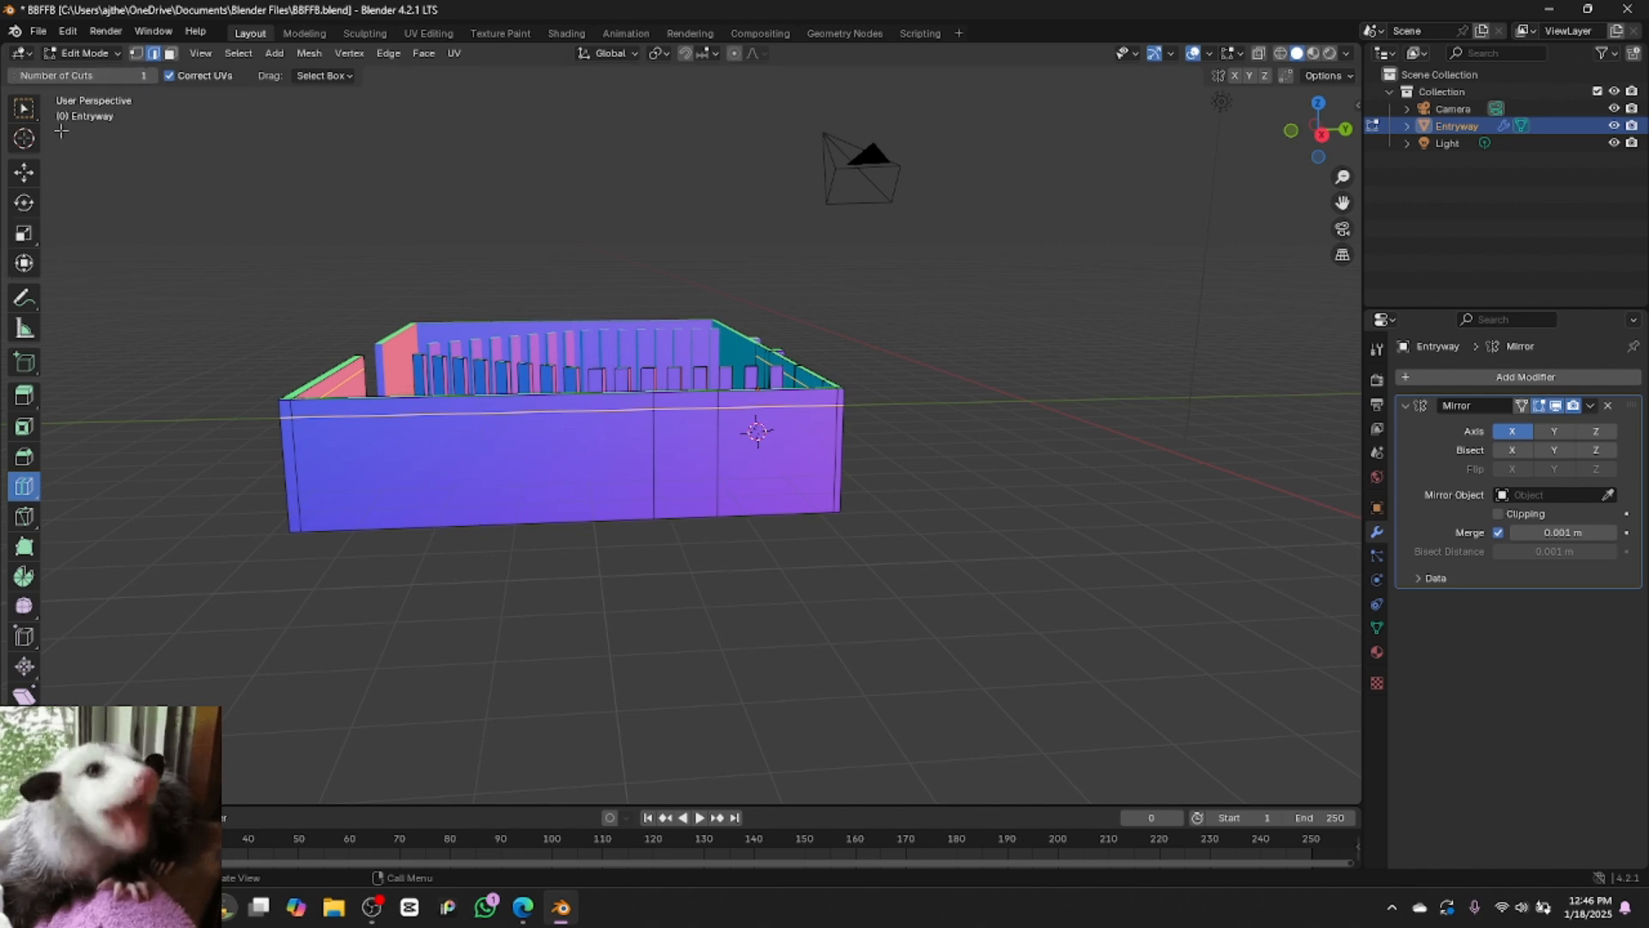
Move the doorway's vertical edge farther from the long wall along the Y axis to narrow the doorway, below the horizontal cut
click(17, 115)
click(655, 447)
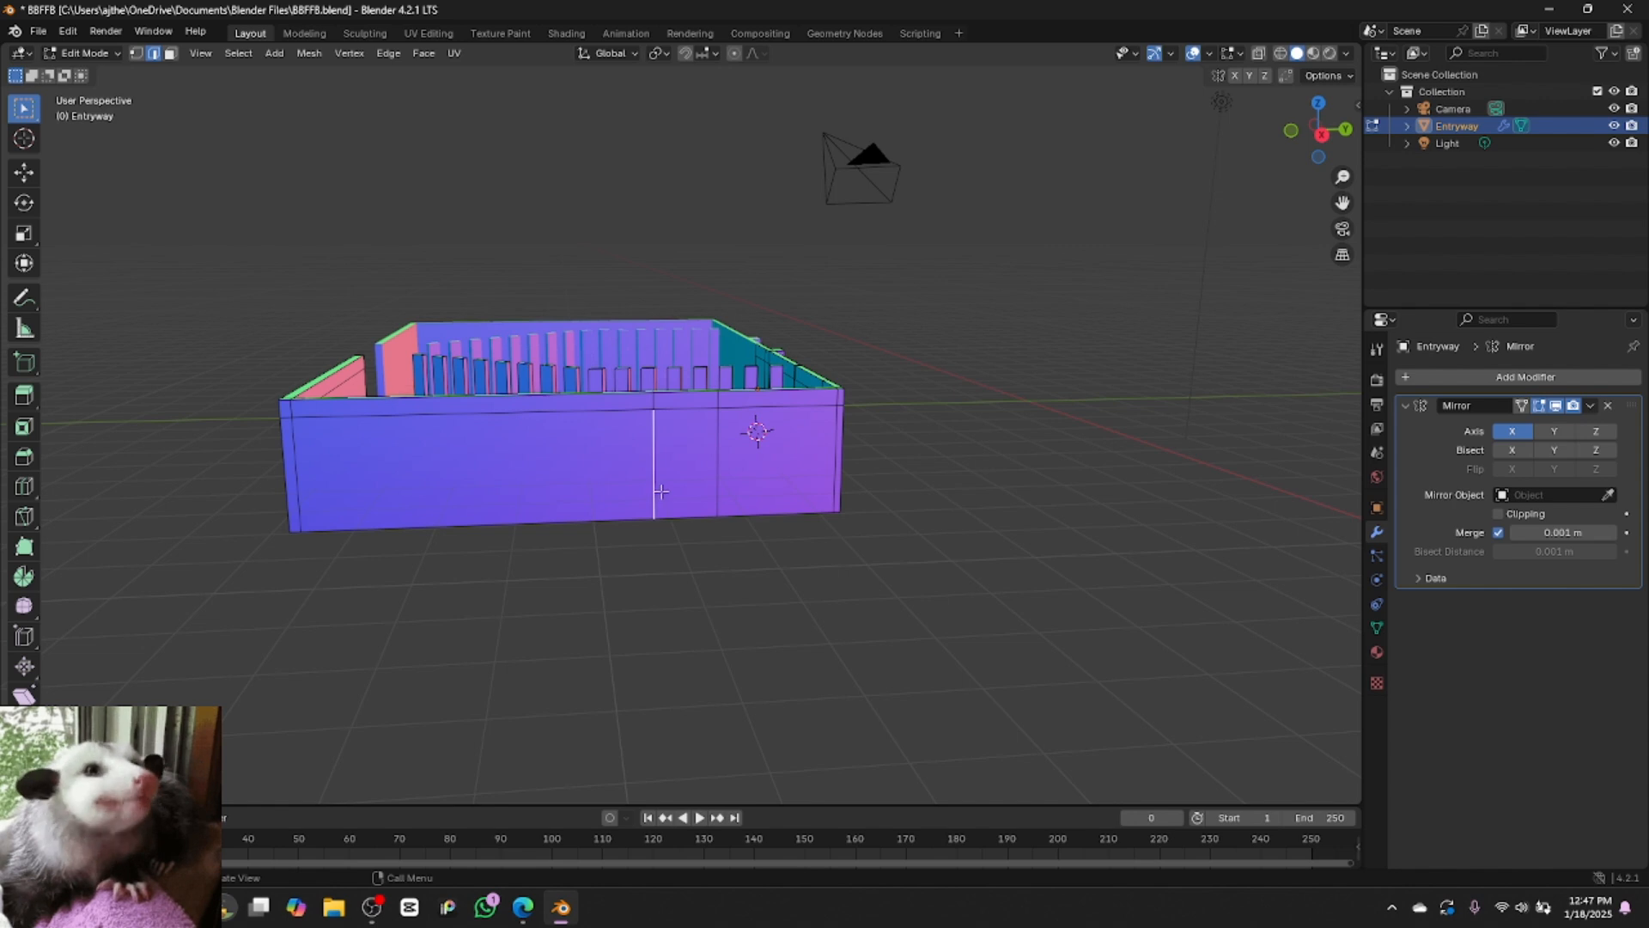
key(g)
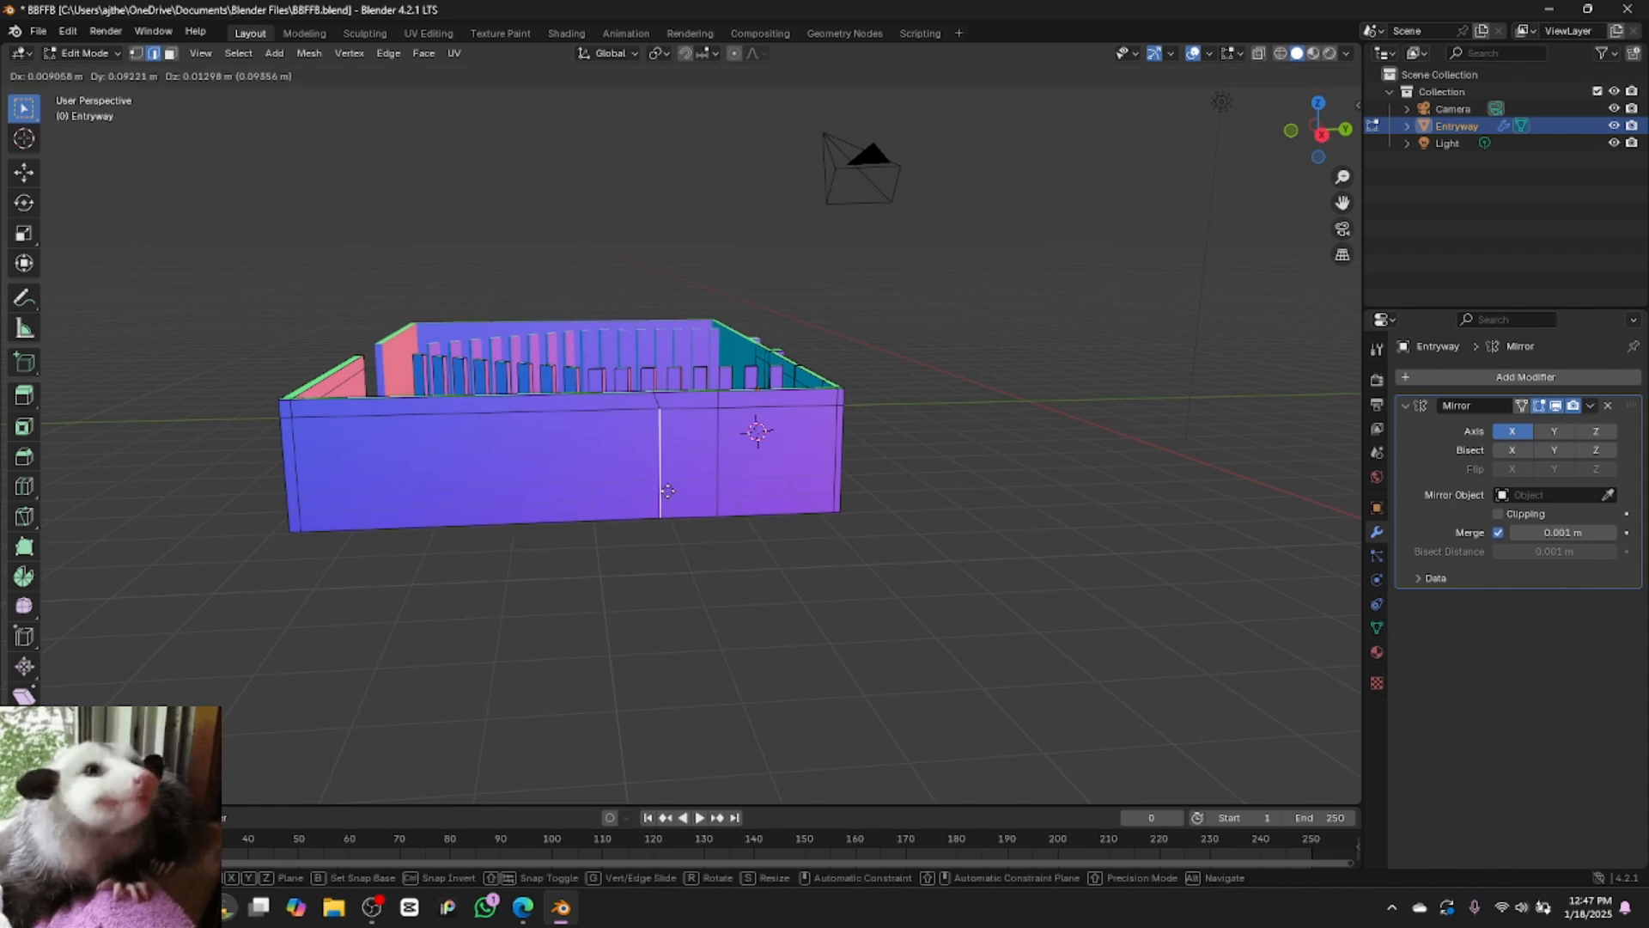
key(y)
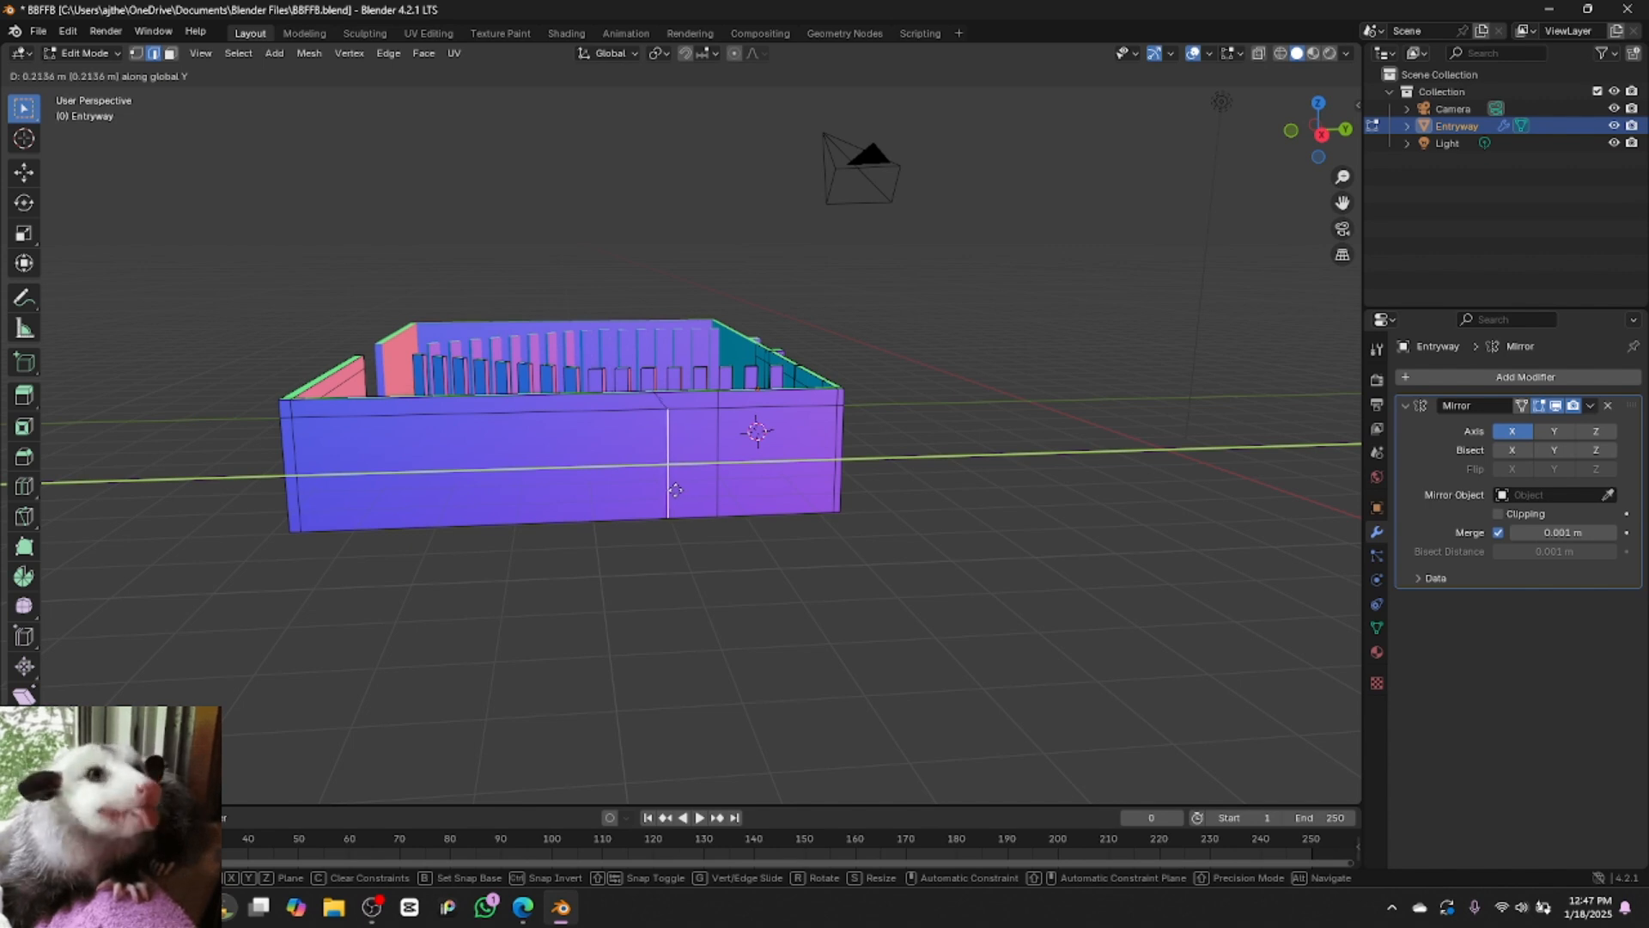
click(683, 490)
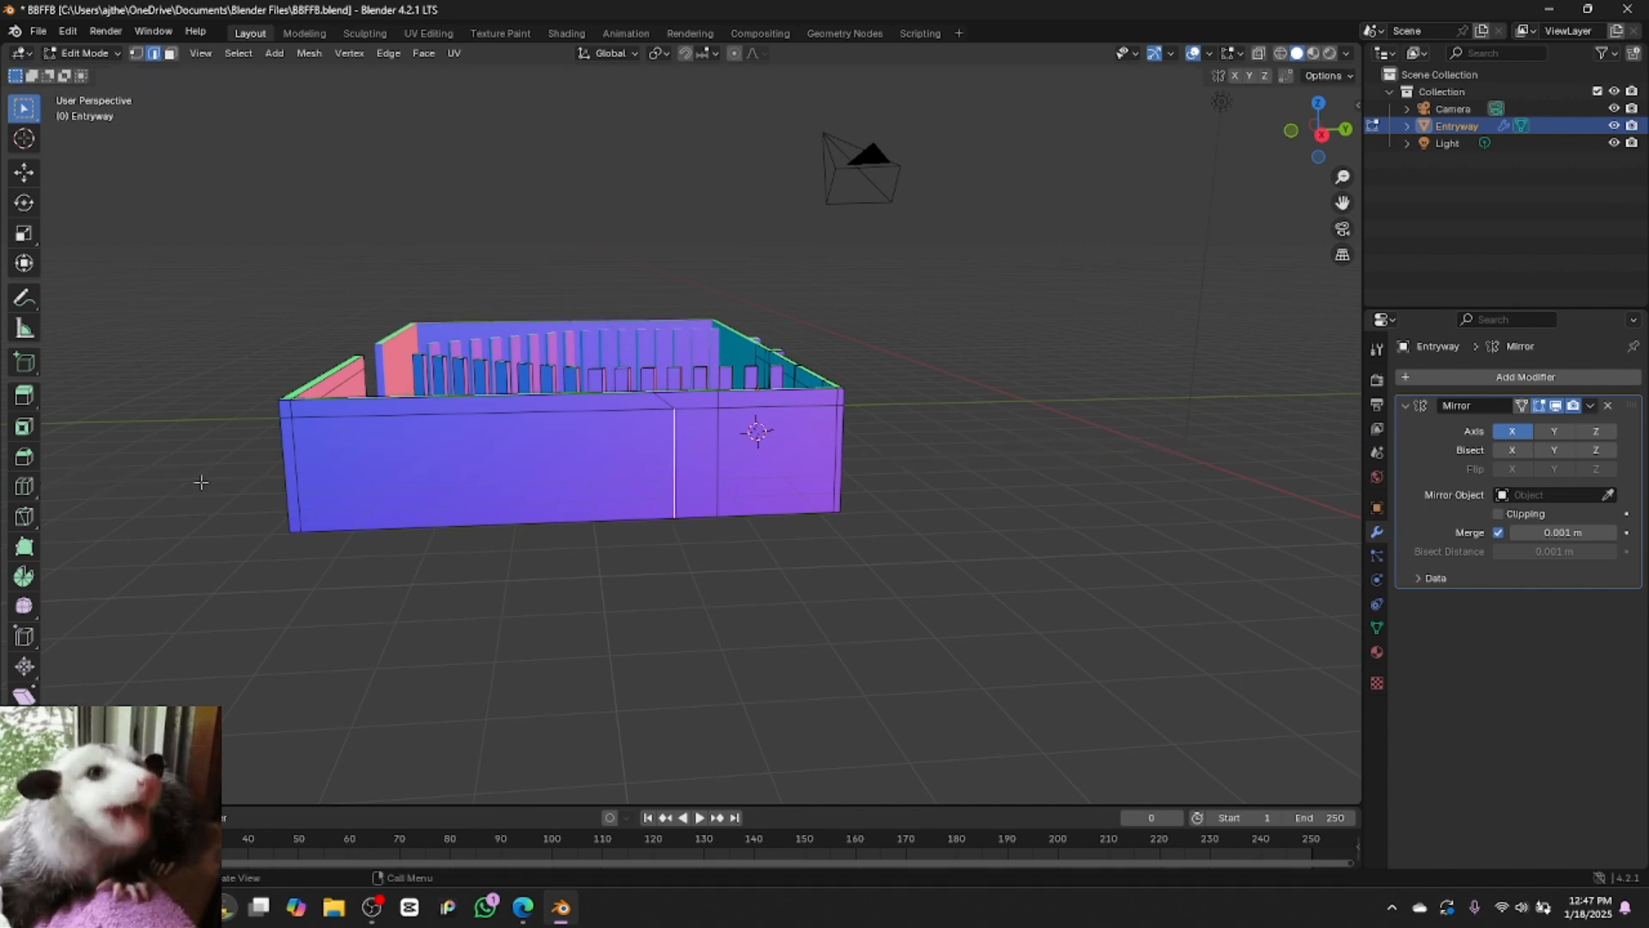
Add two vertical loop cuts to the outer side wall, one just outside each edge of the doorway, to form narrow frame strips
click(24, 486)
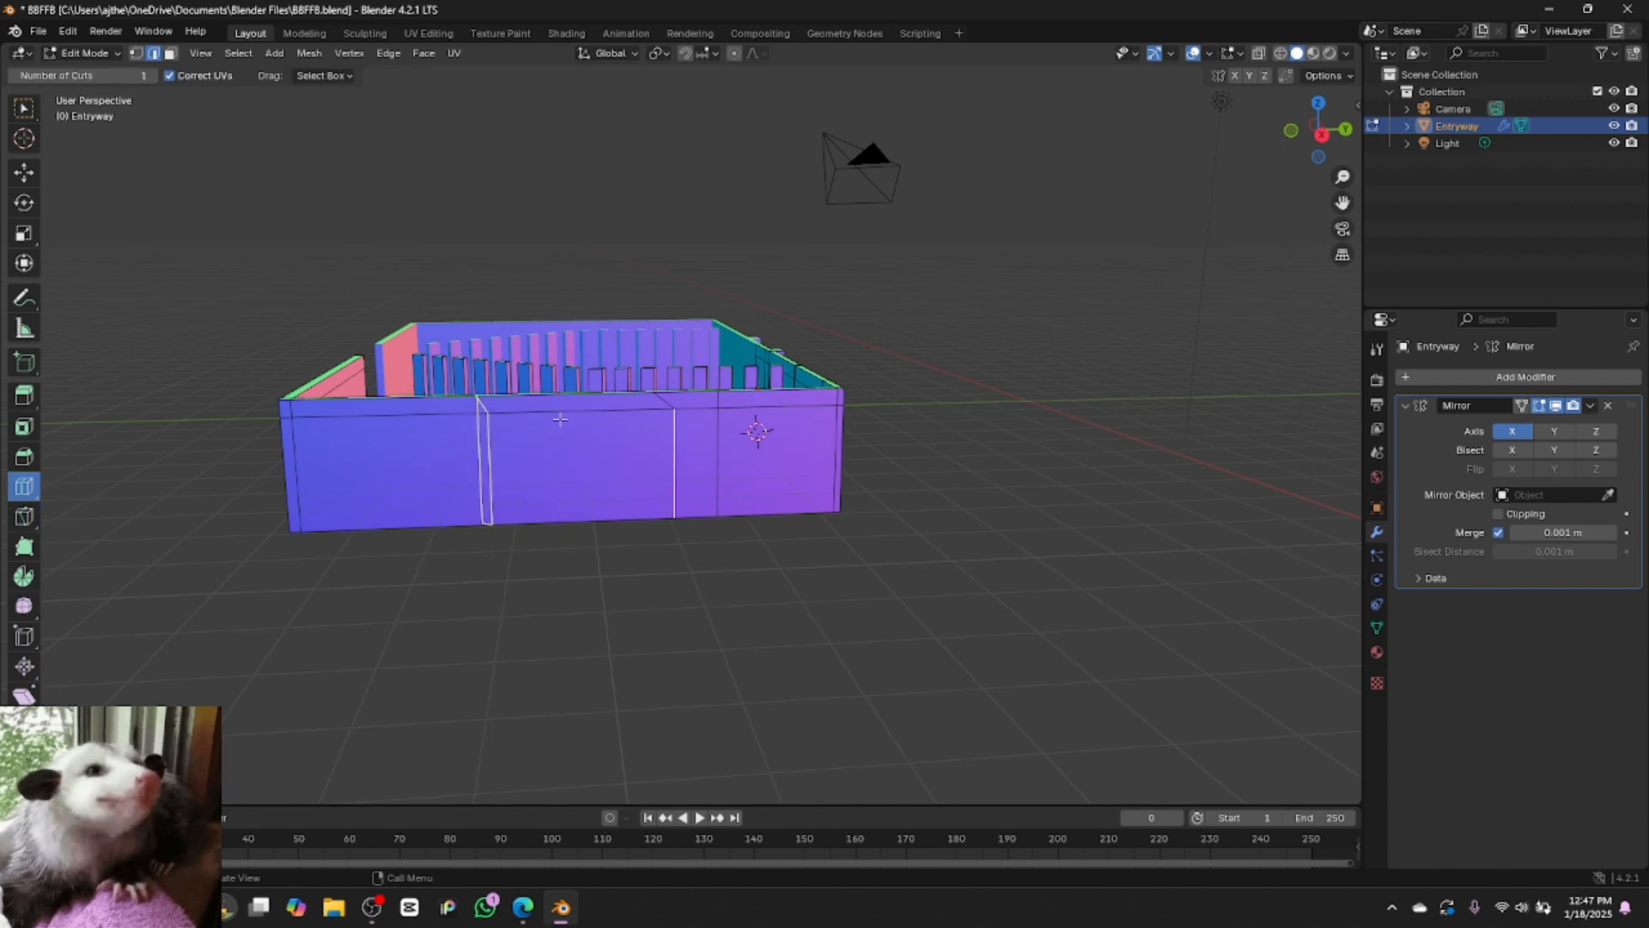
drag(562, 423, 736, 406)
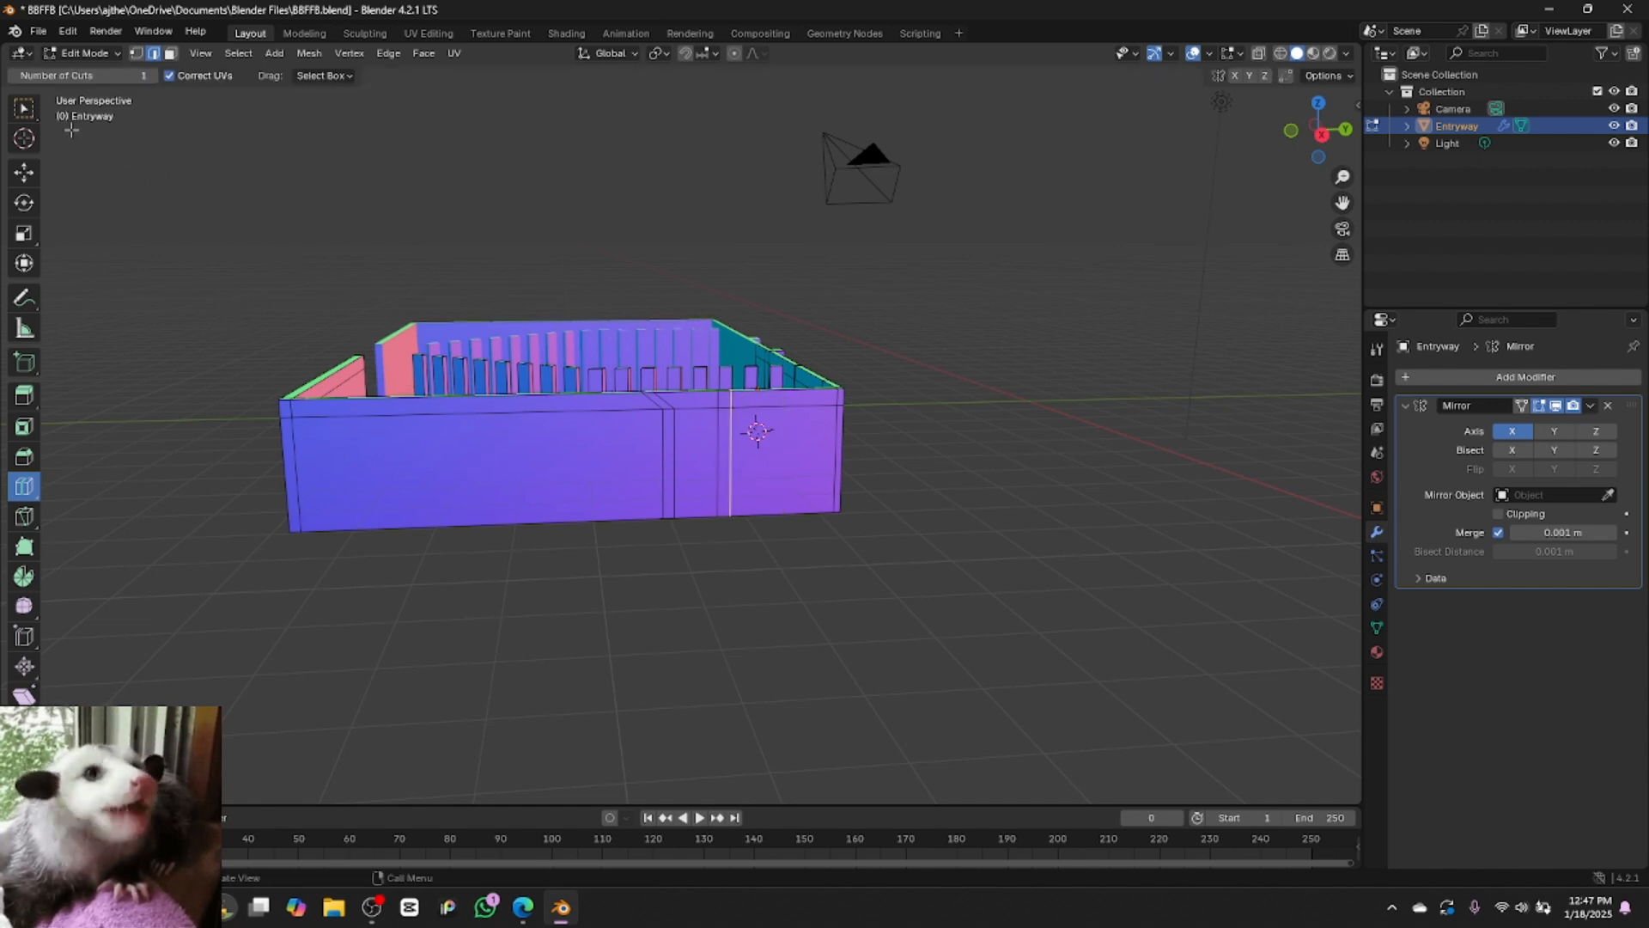
click(24, 108)
Extrude the two narrow strips flanking the side doorway, below the horizontal cut, outward by about 0.06 m as a shallow door frame
click(171, 54)
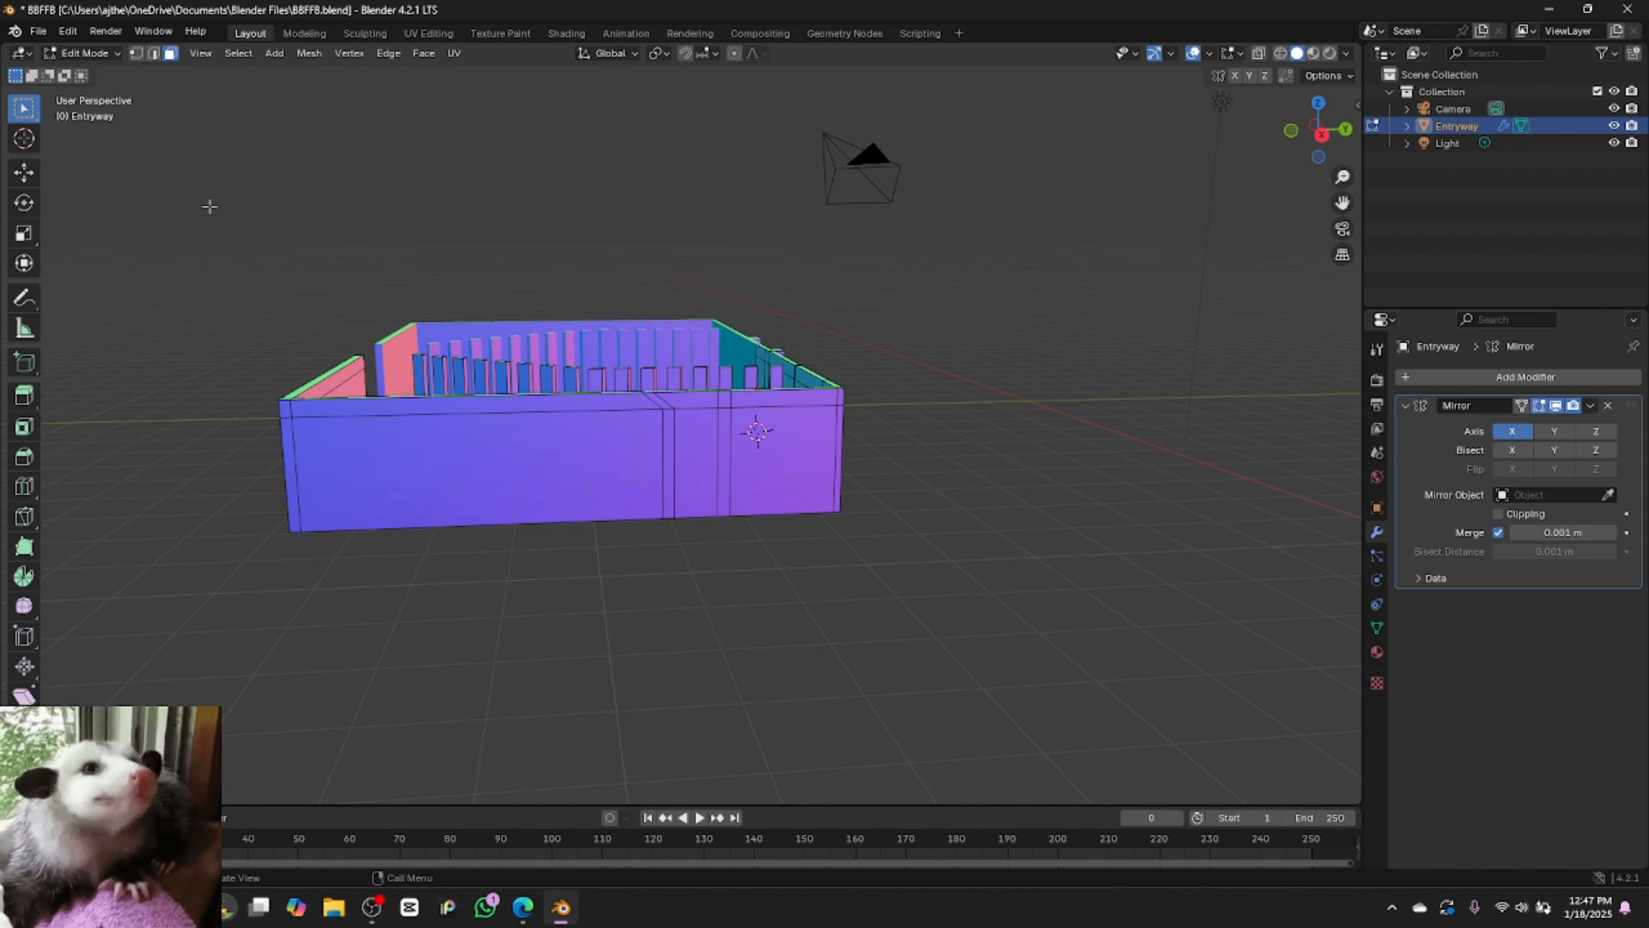
click(668, 467)
shift+click(727, 464)
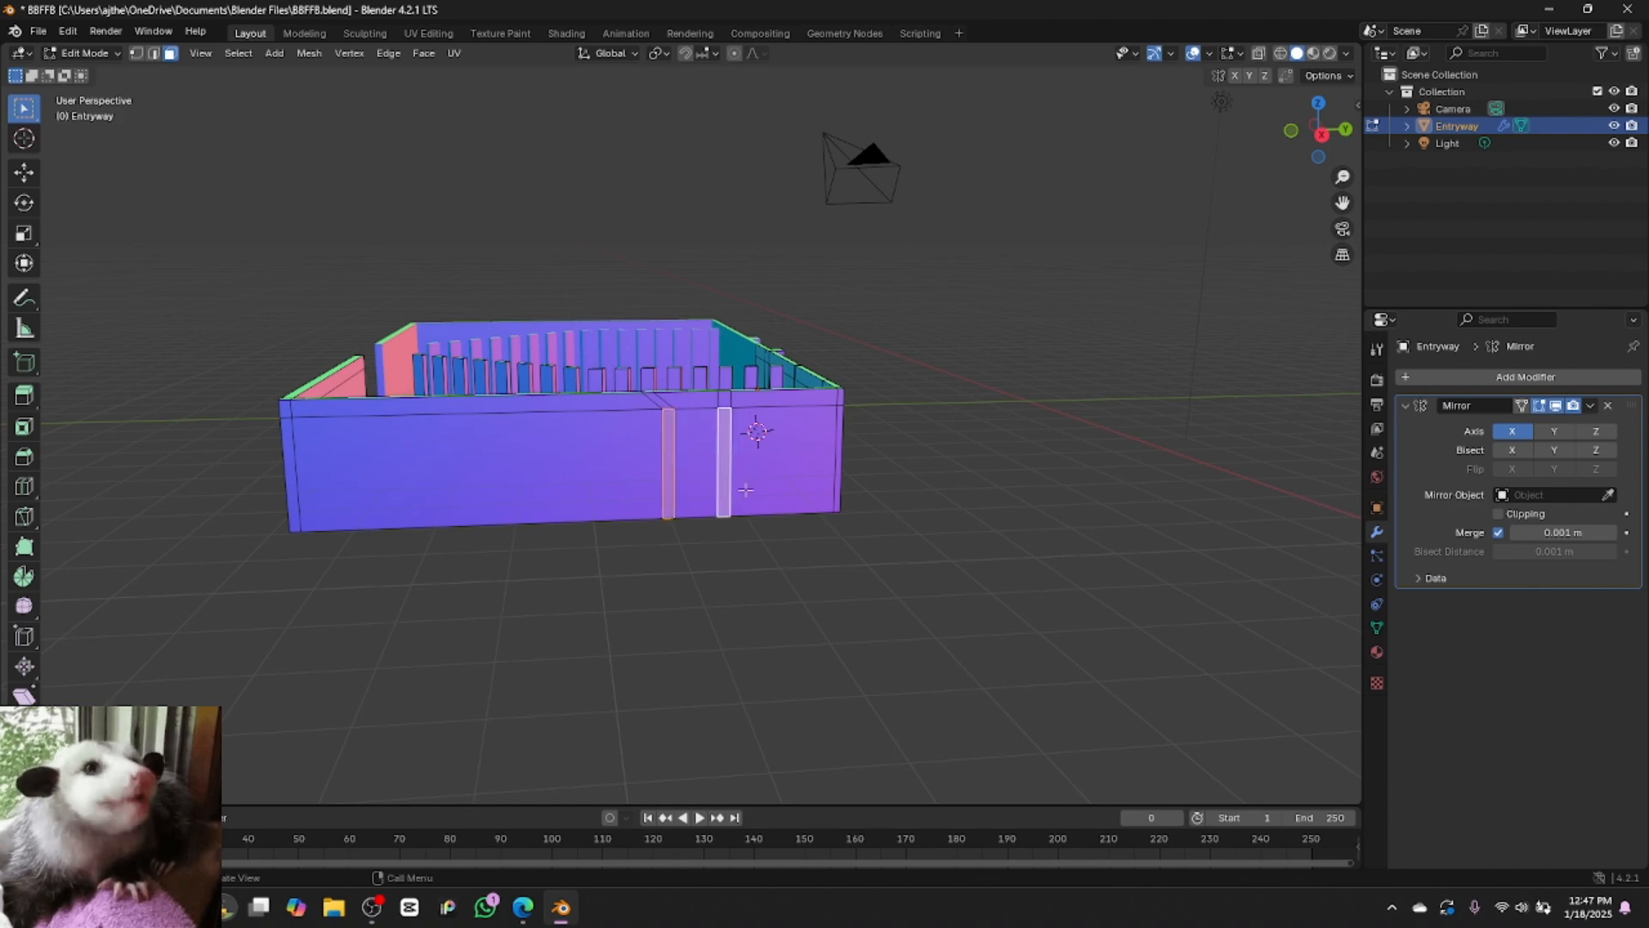
key(e)
click(749, 494)
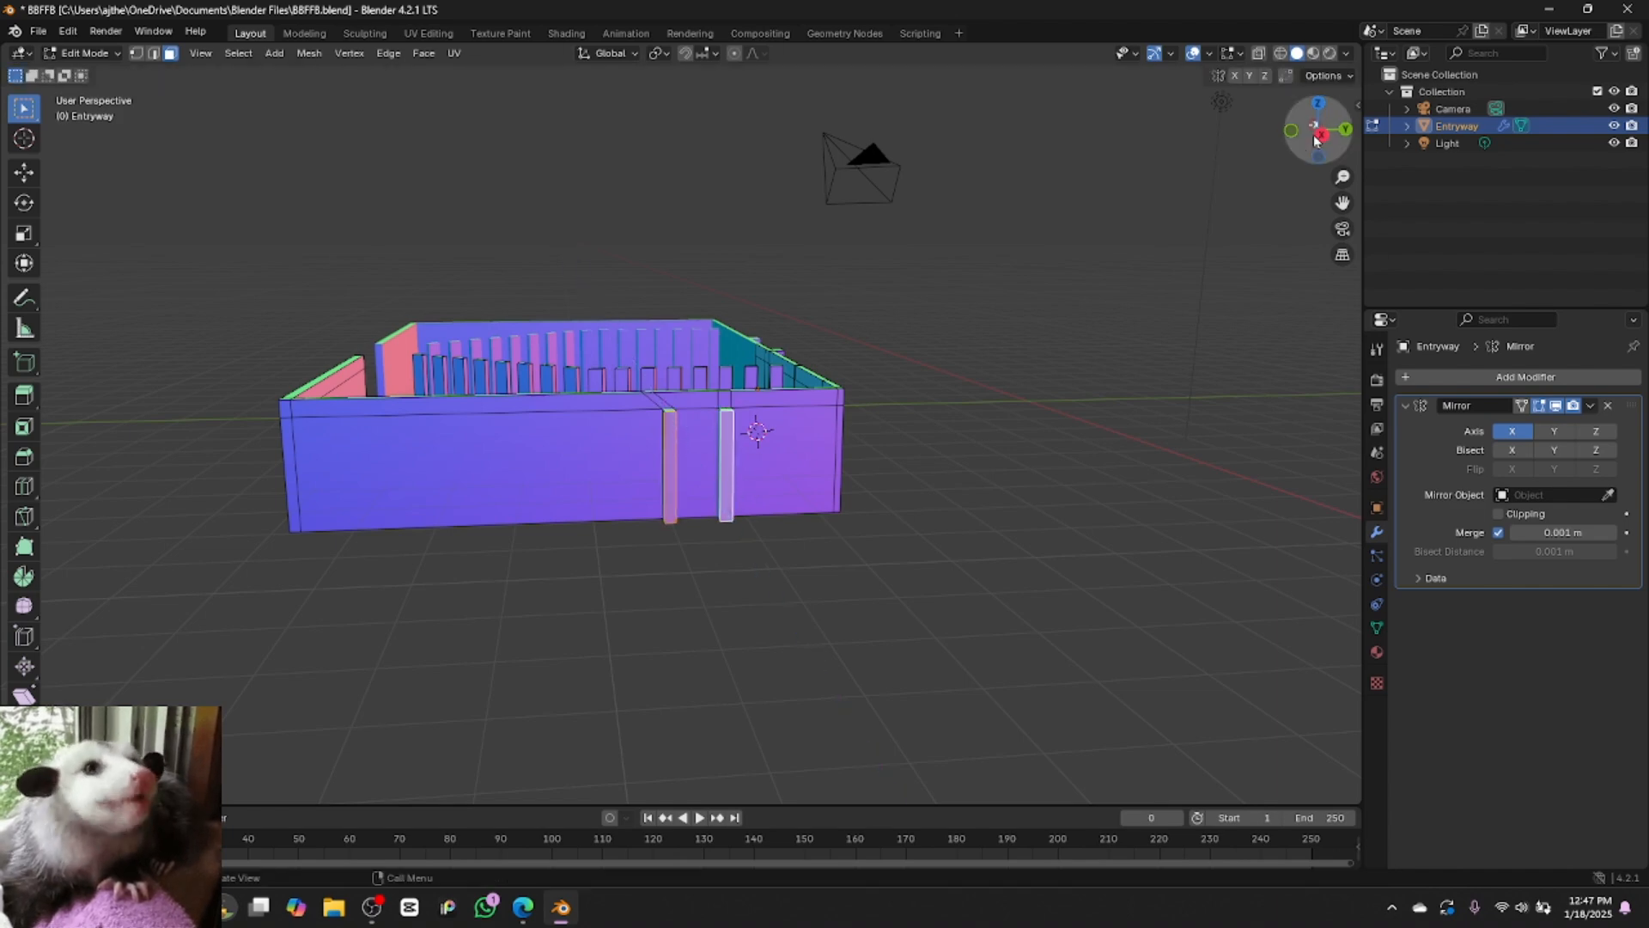
drag(1319, 139, 1350, 217)
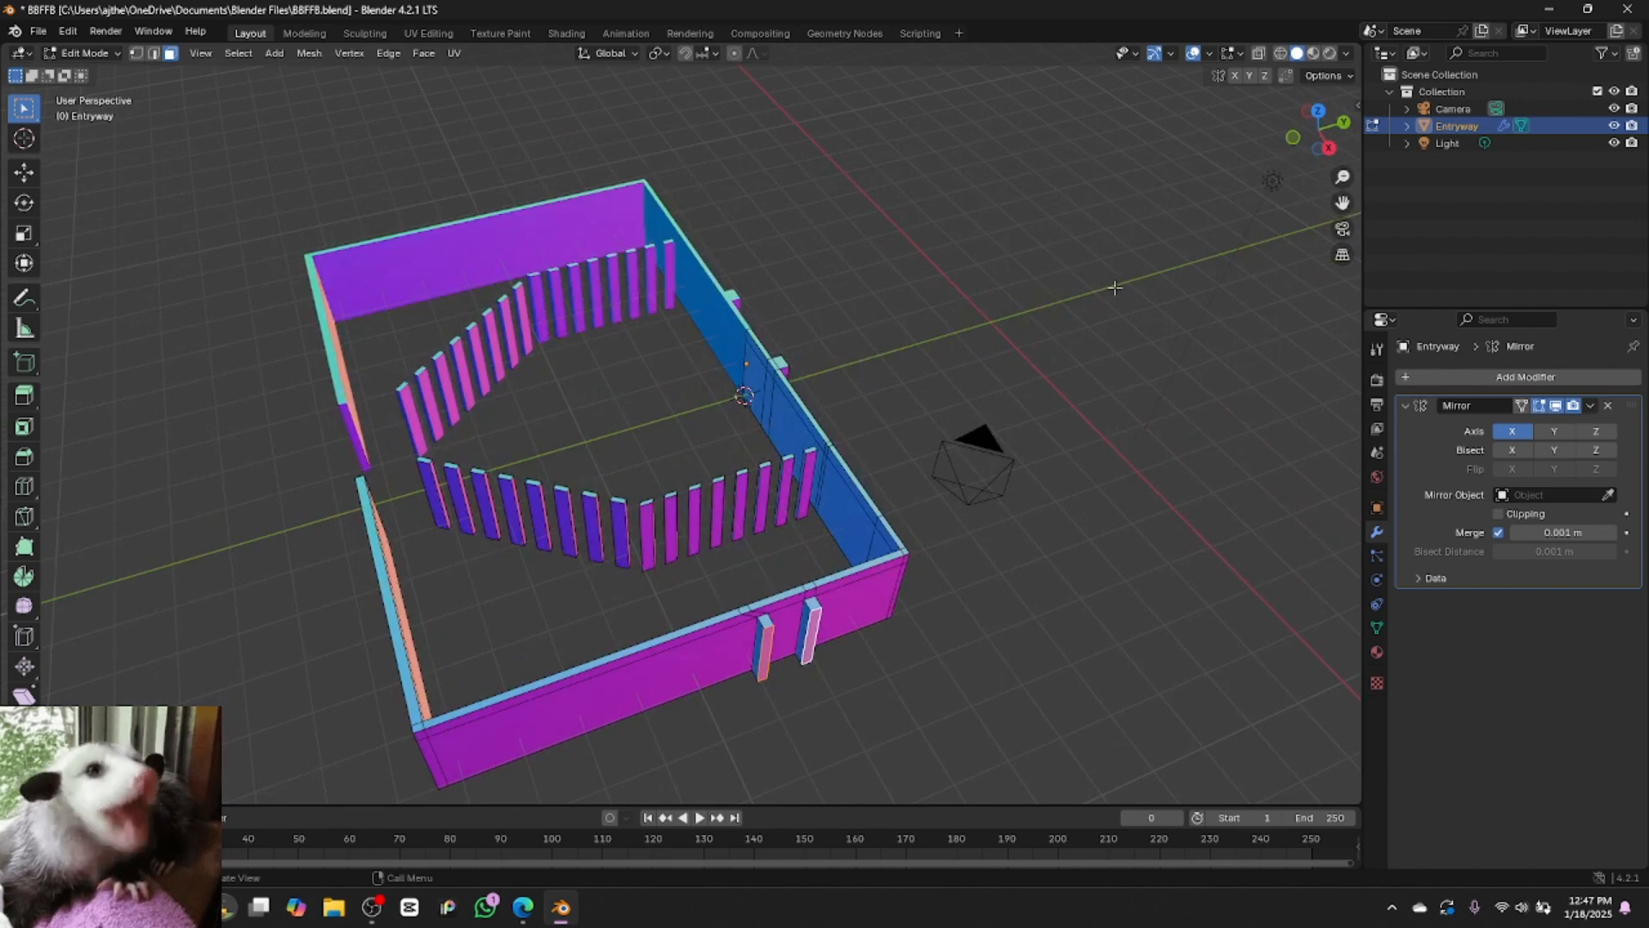
click(1049, 339)
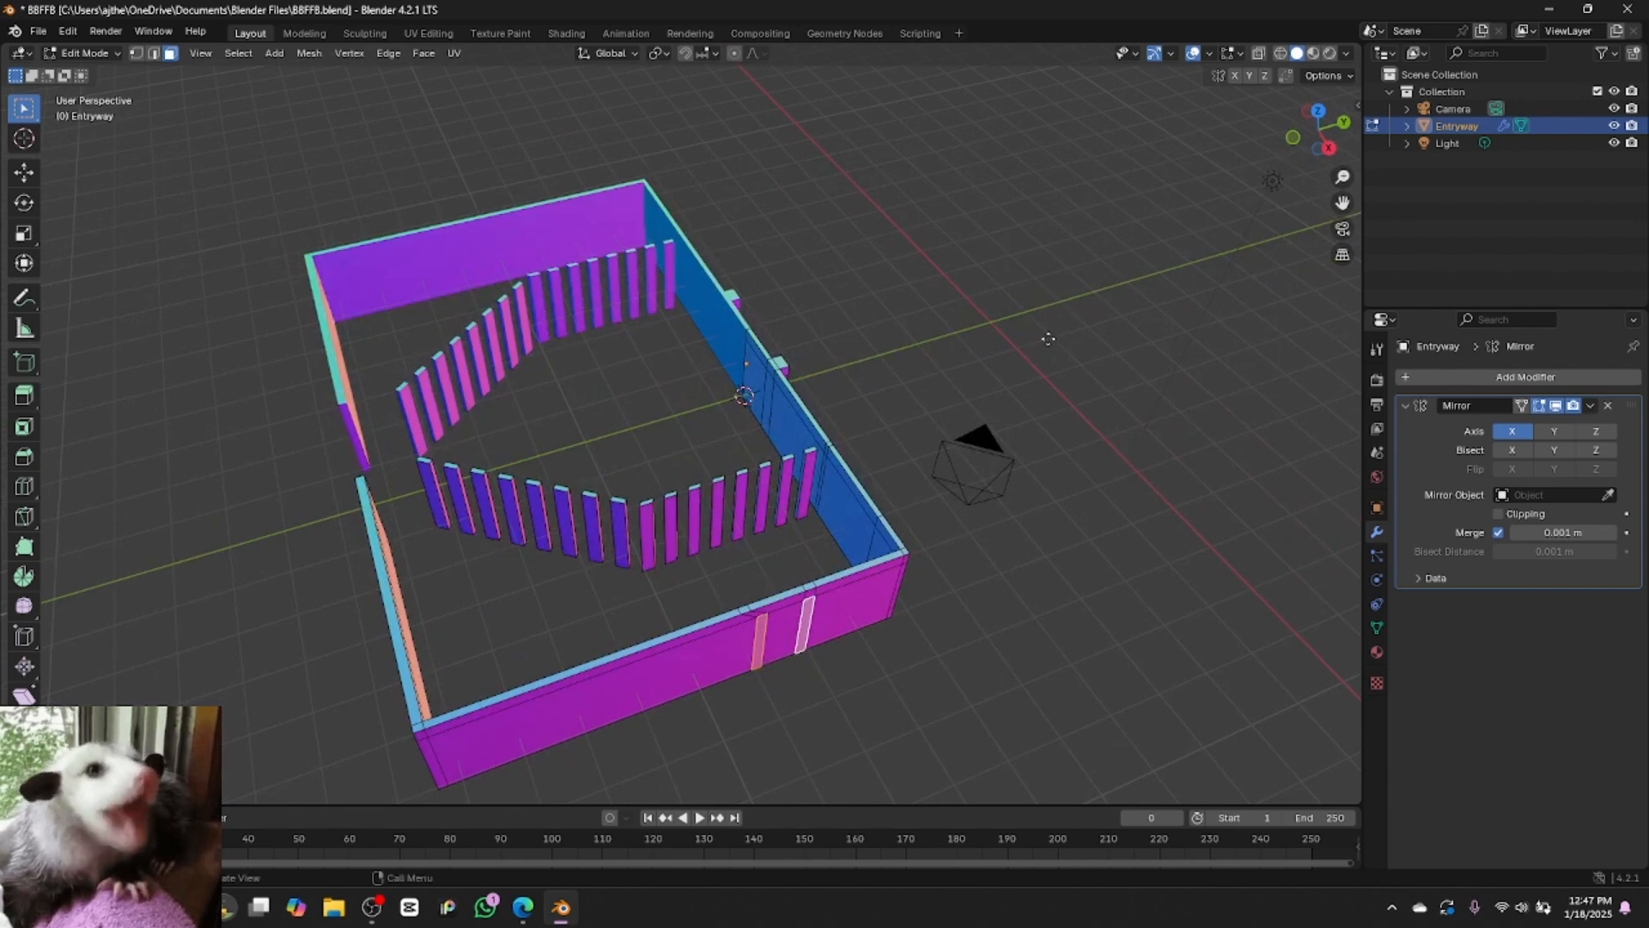
key(e)
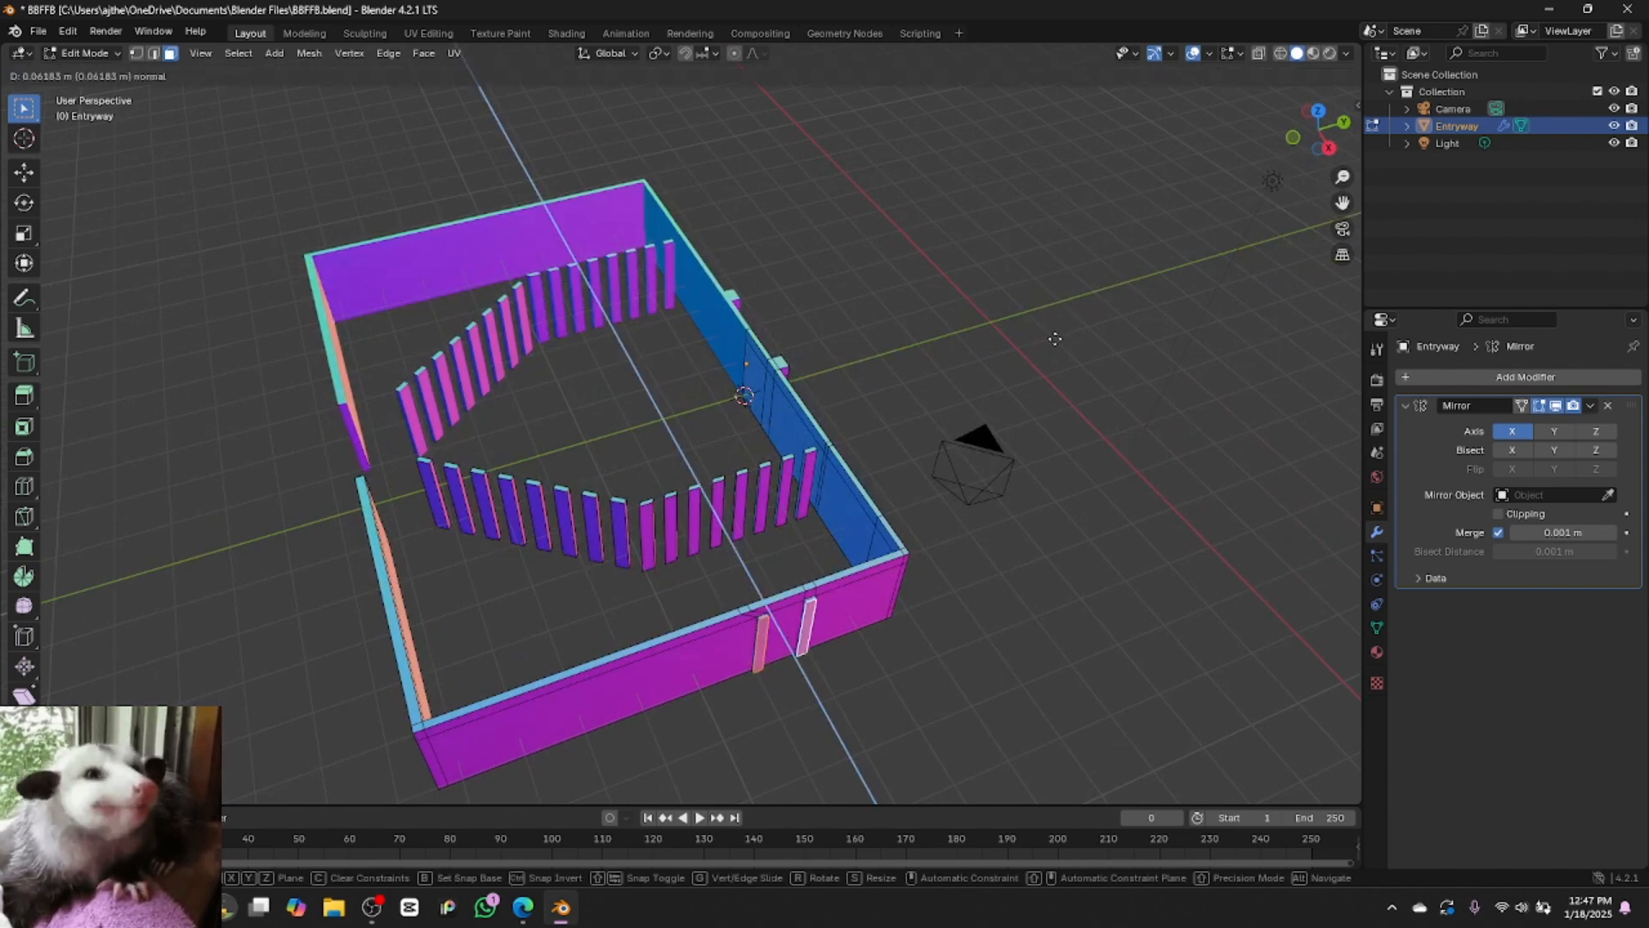
click(1056, 338)
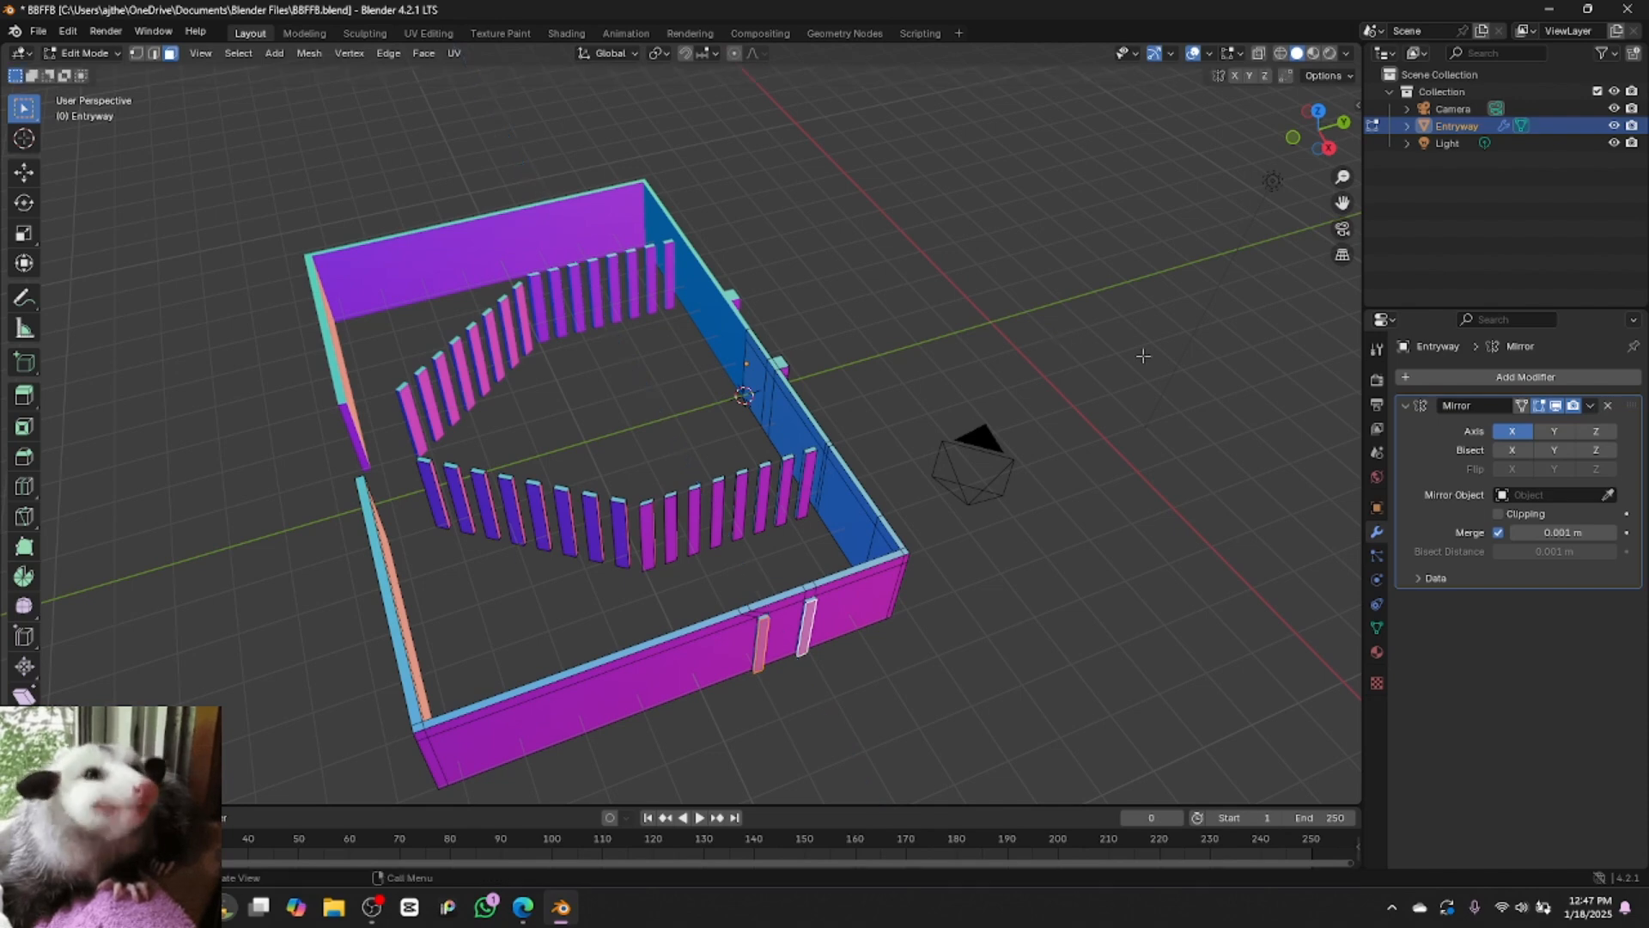
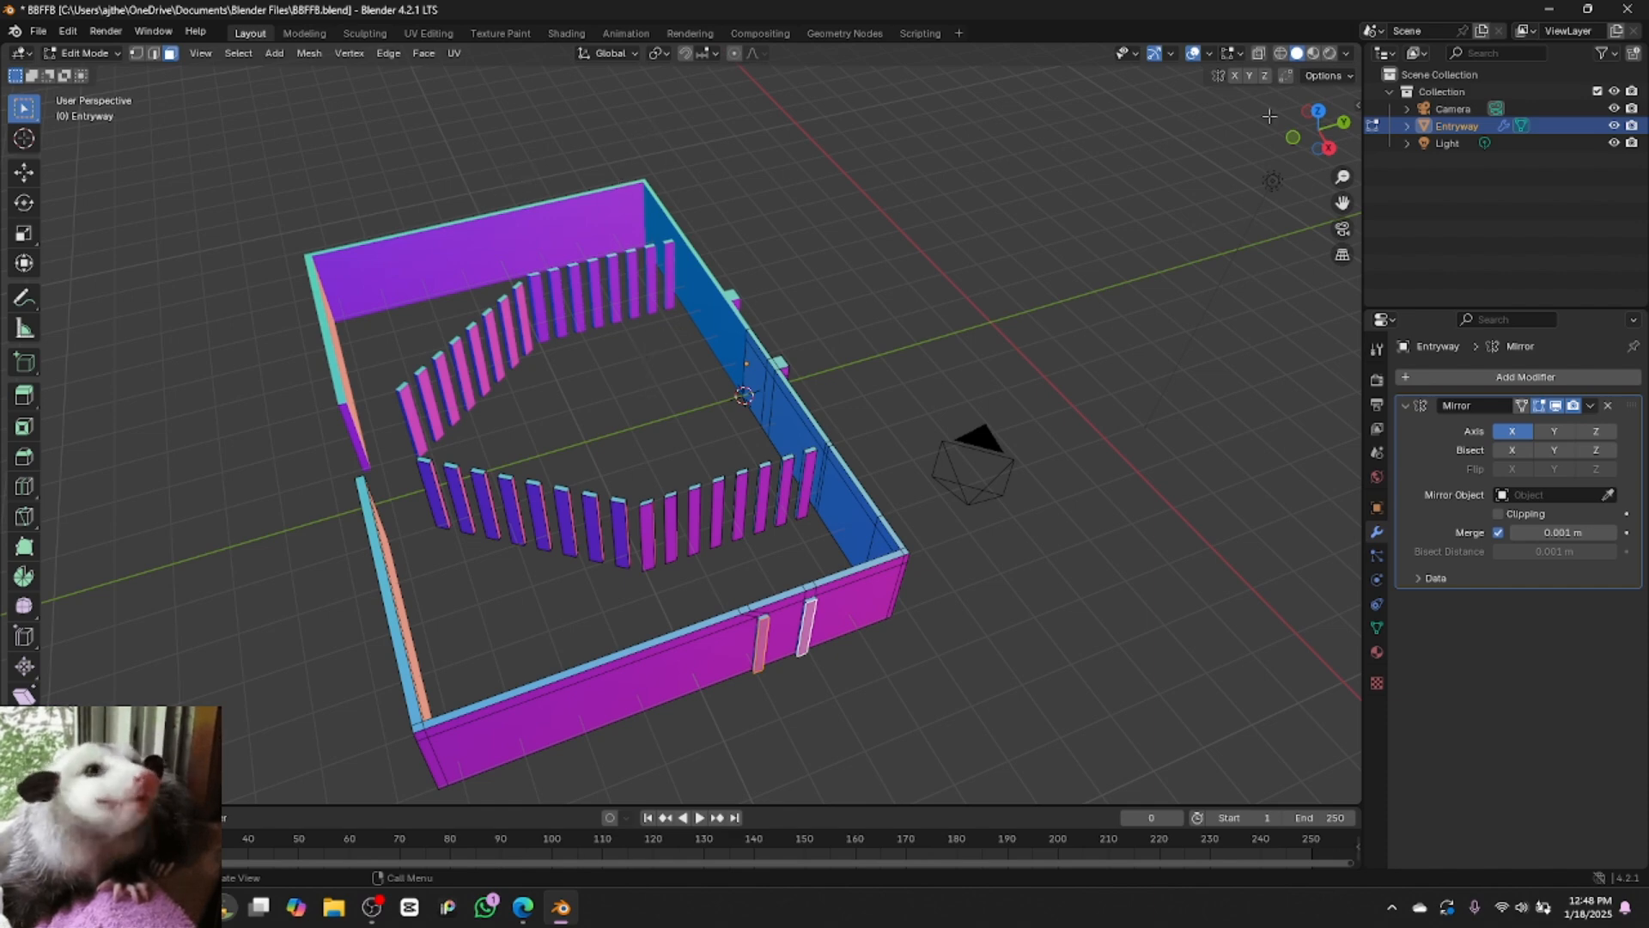
Leave mesh editing of the entryway and add a cube as a separate object
drag(1331, 159, 1428, 191)
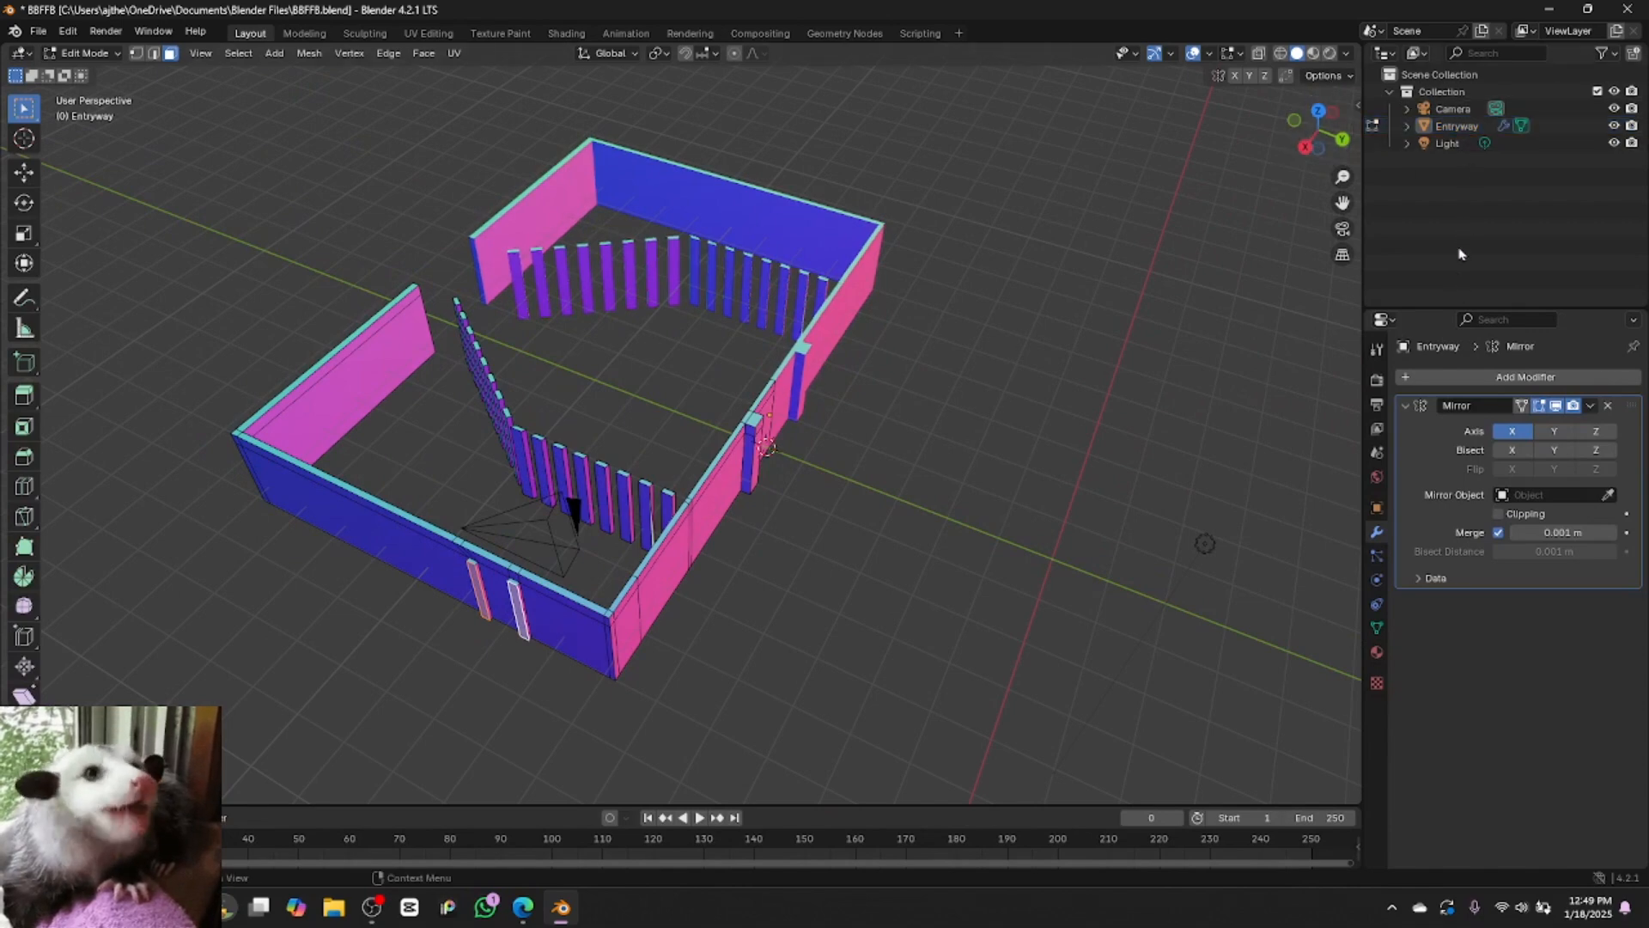
click(86, 53)
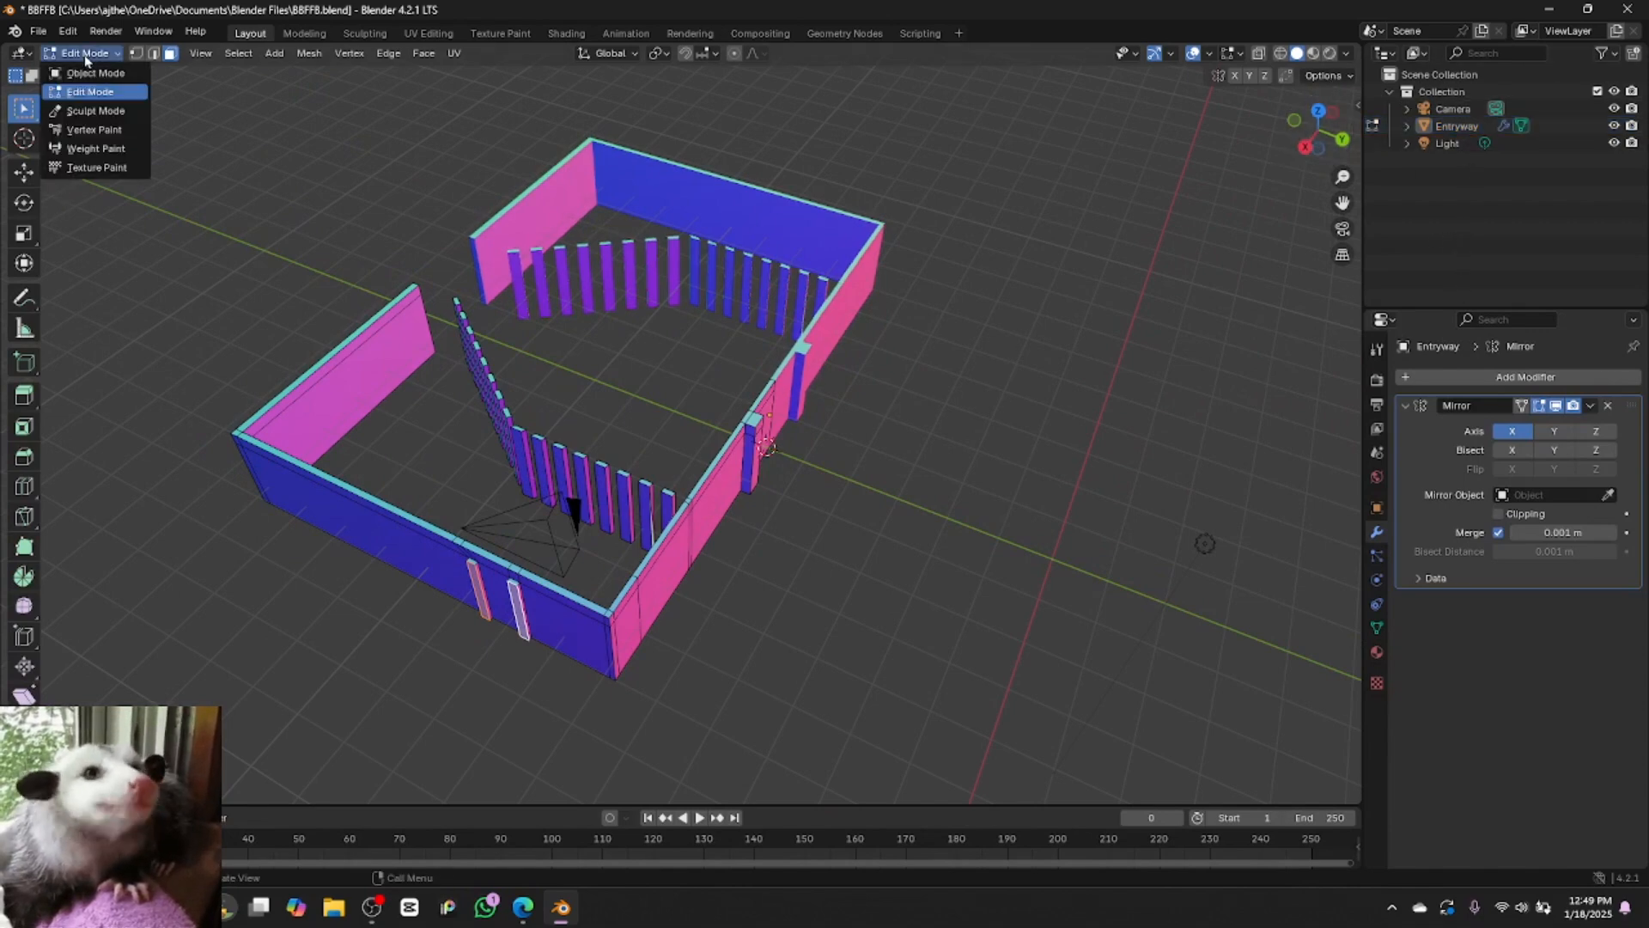
click(79, 69)
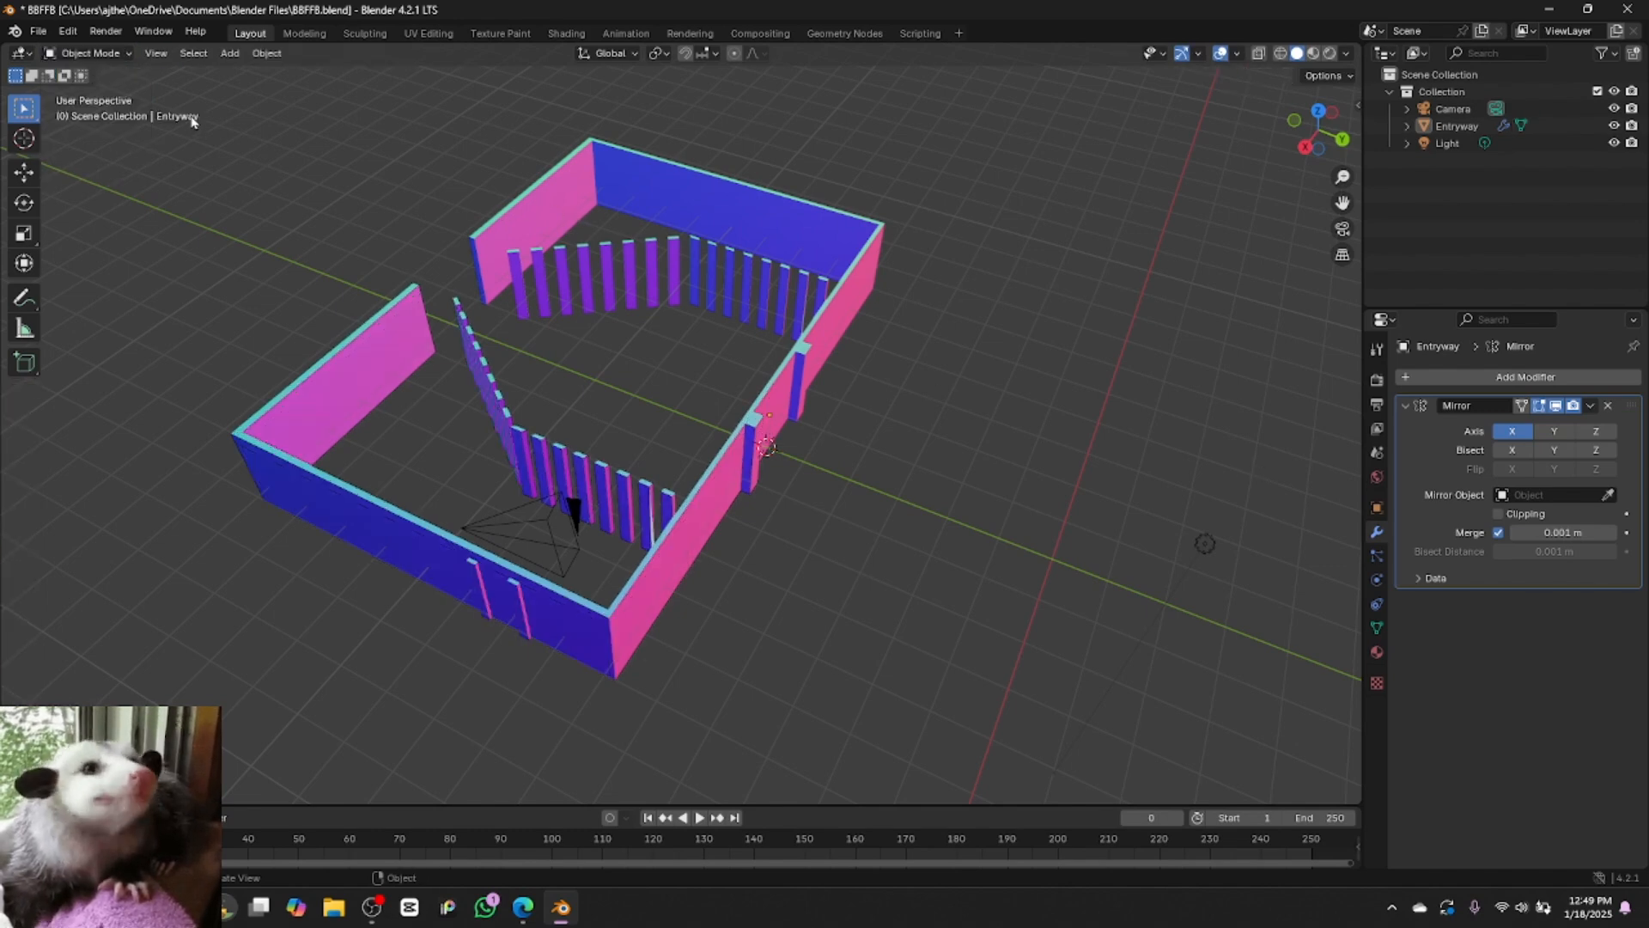
click(229, 53)
mouse_move(247, 75)
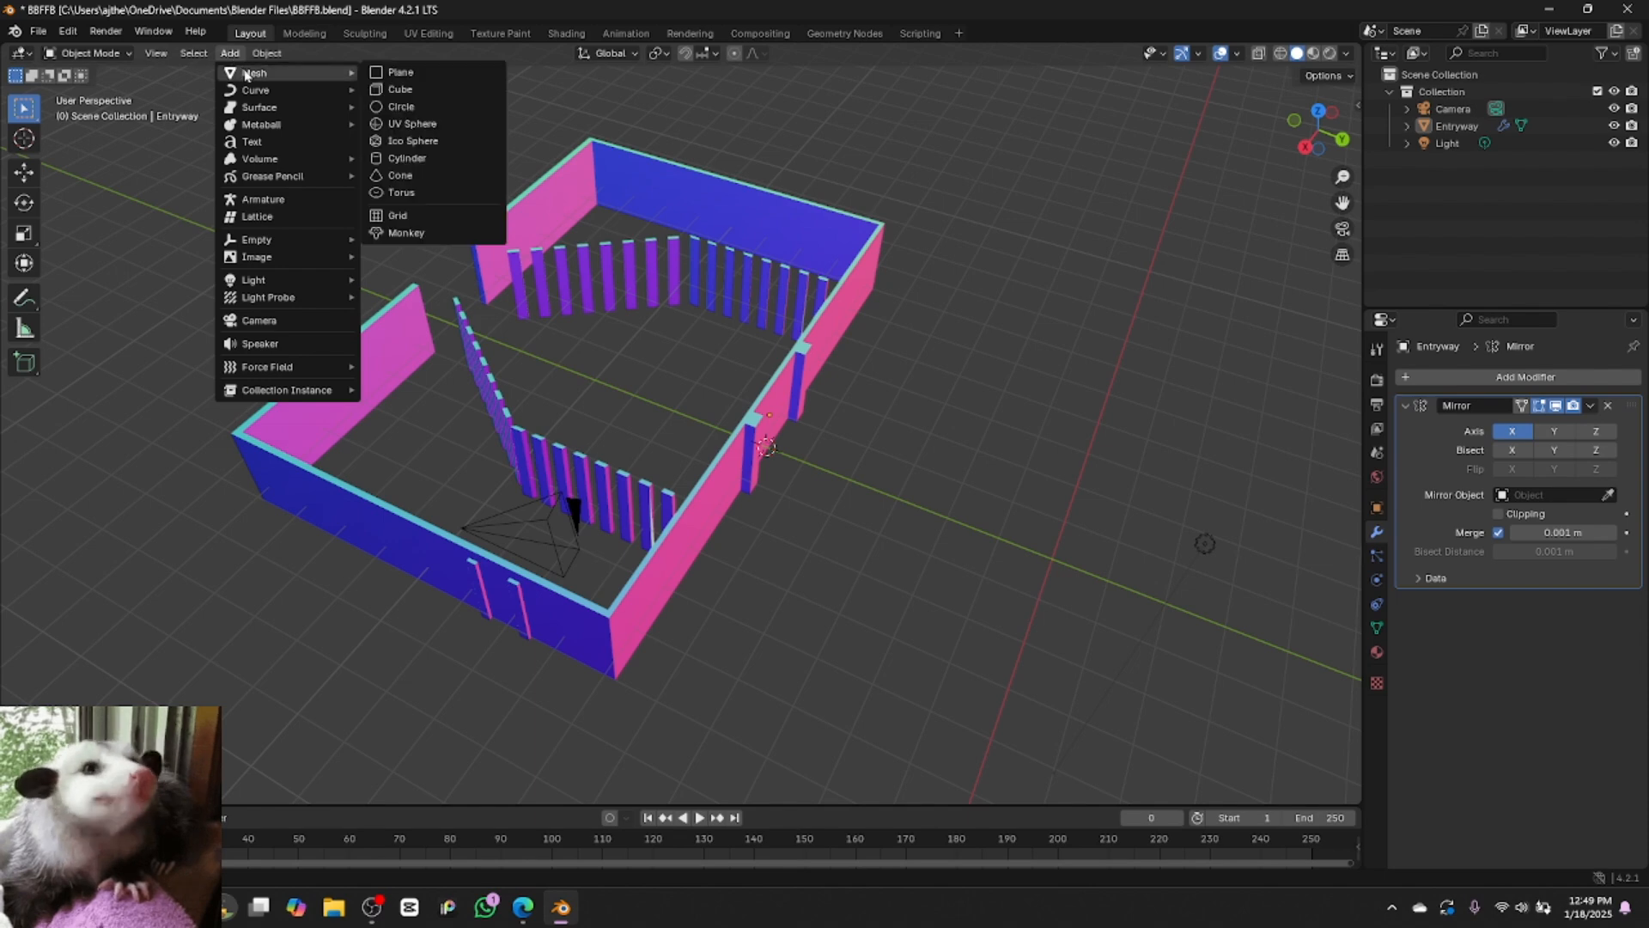
click(414, 93)
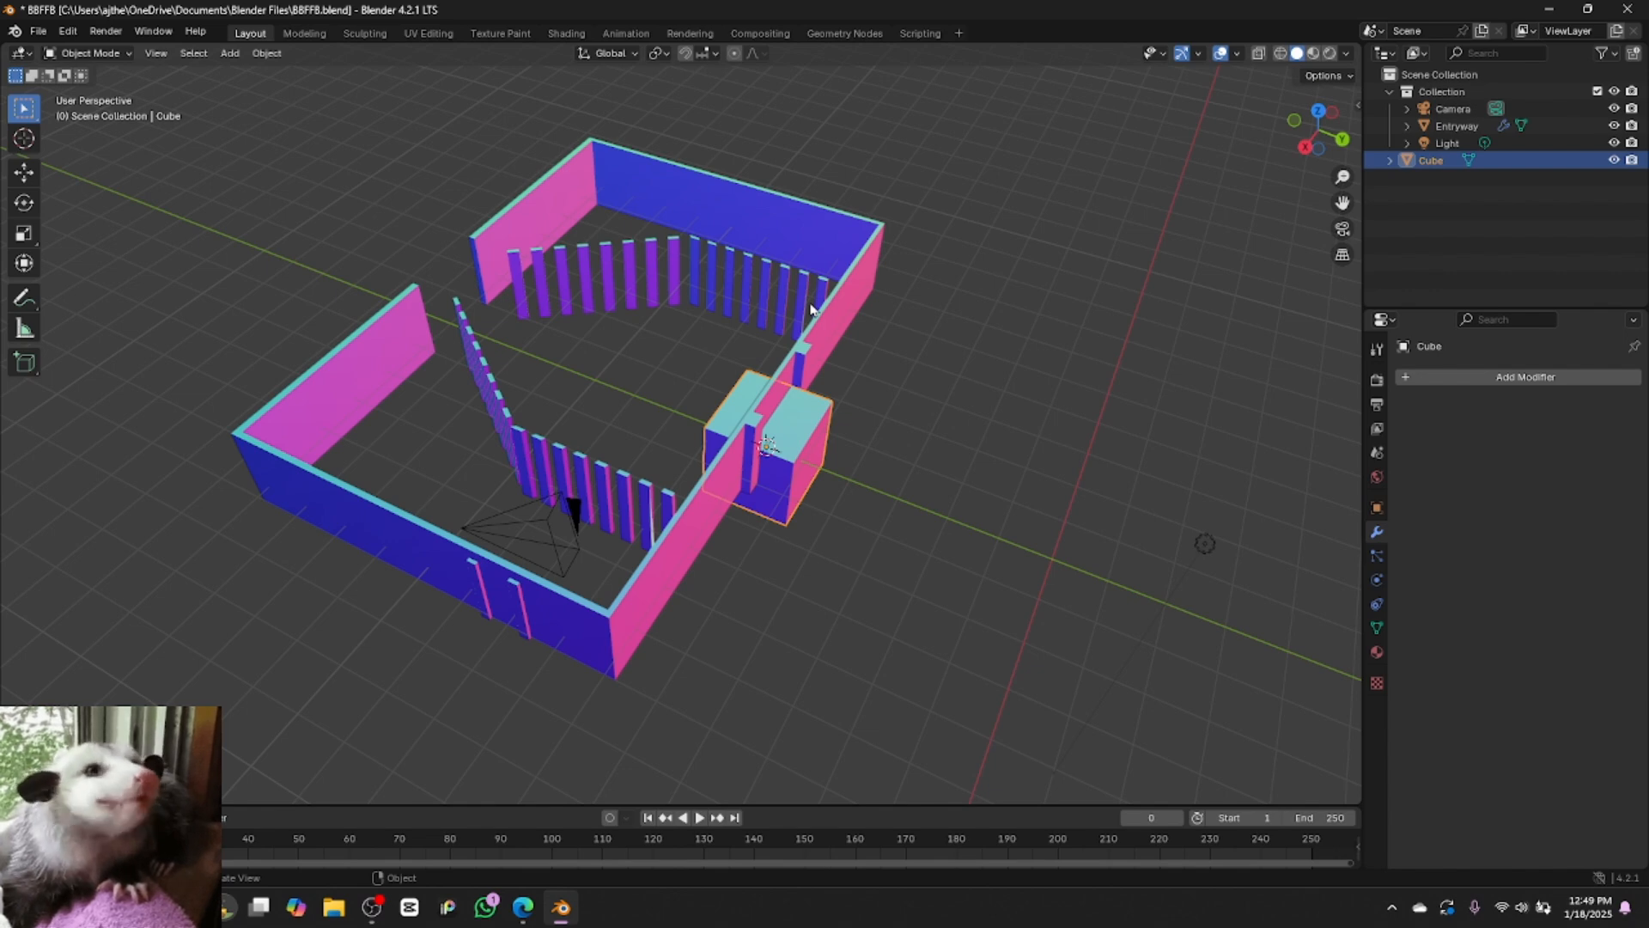
Move the cube along the negative Y axis until it sits outside the entryway, in front of the central opening
key(g)
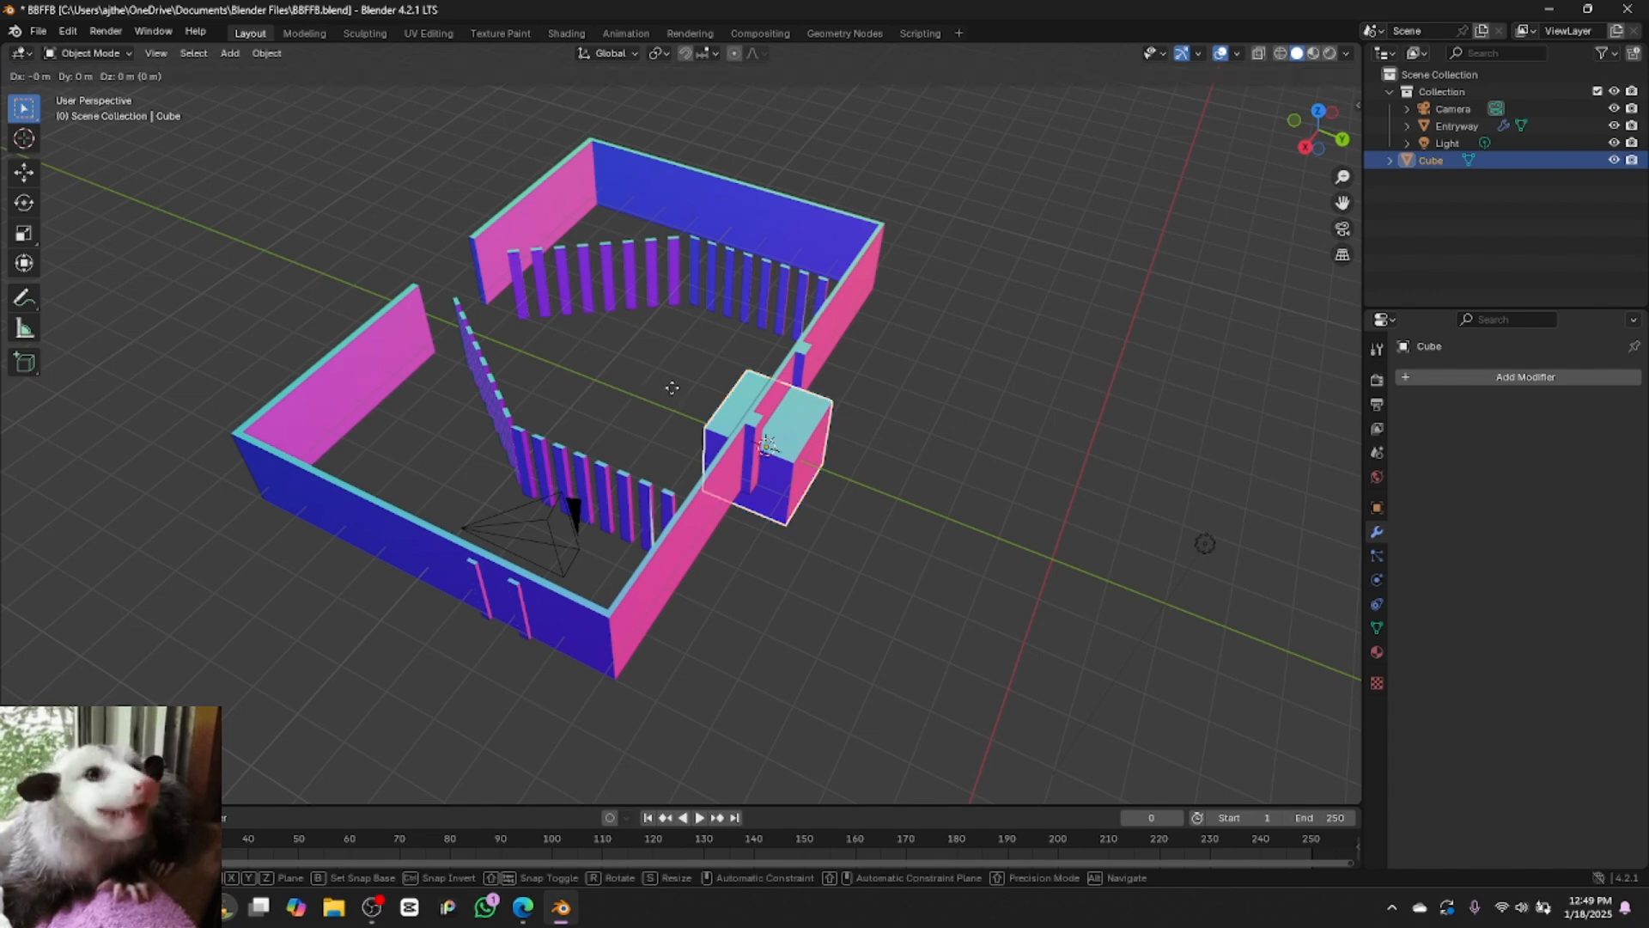
key(z)
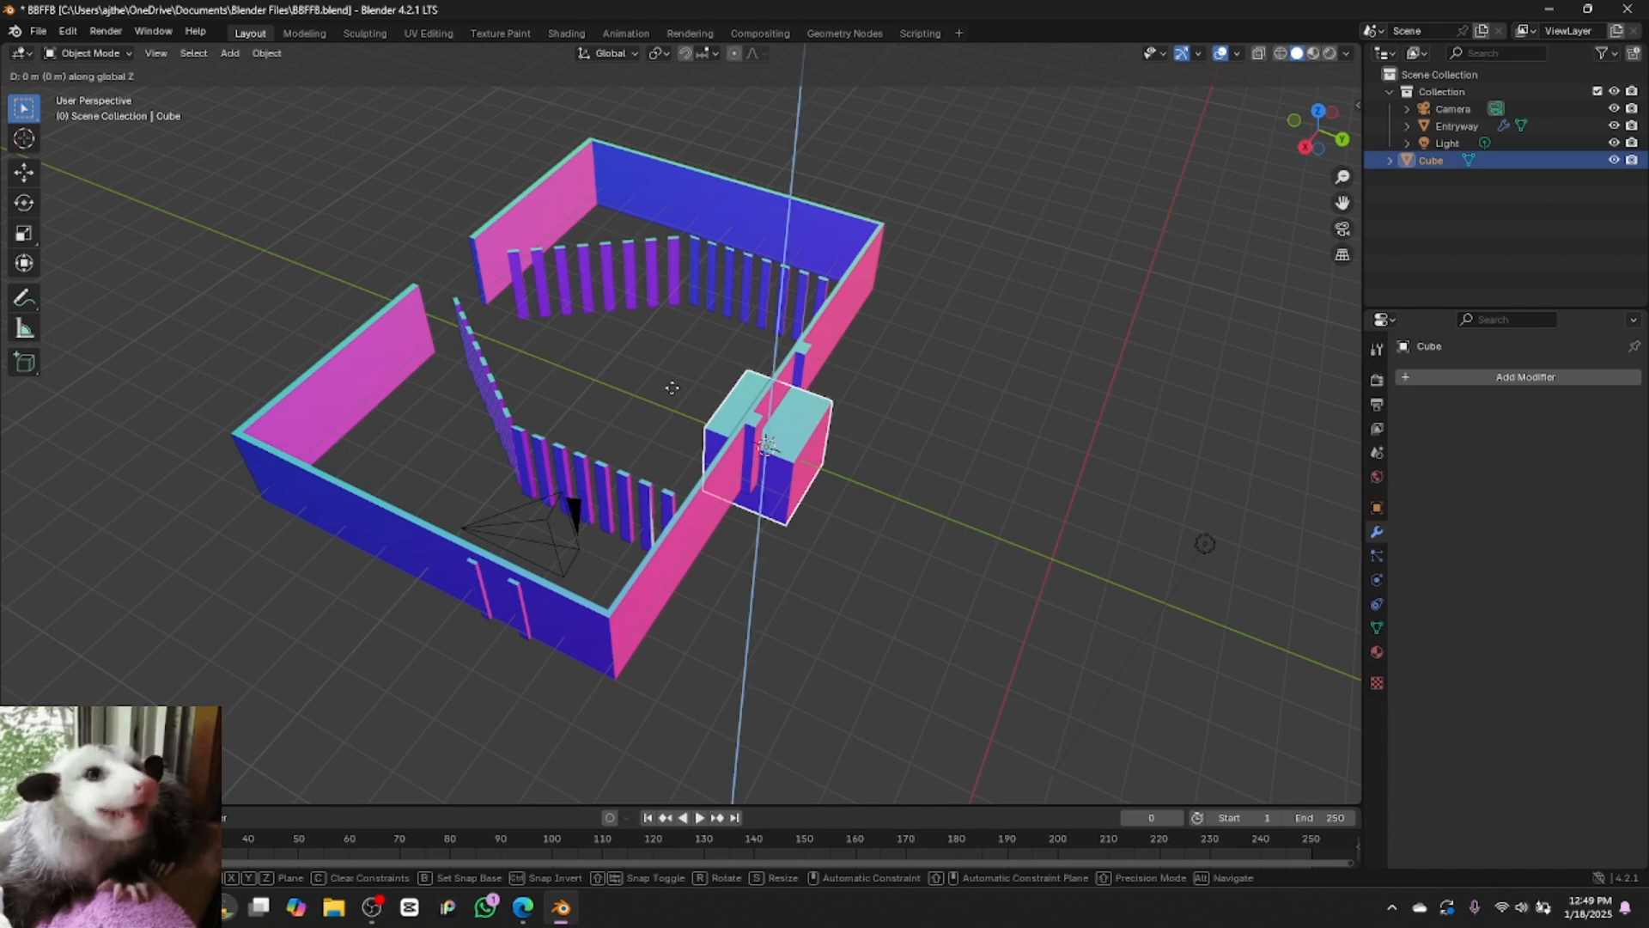
key(y)
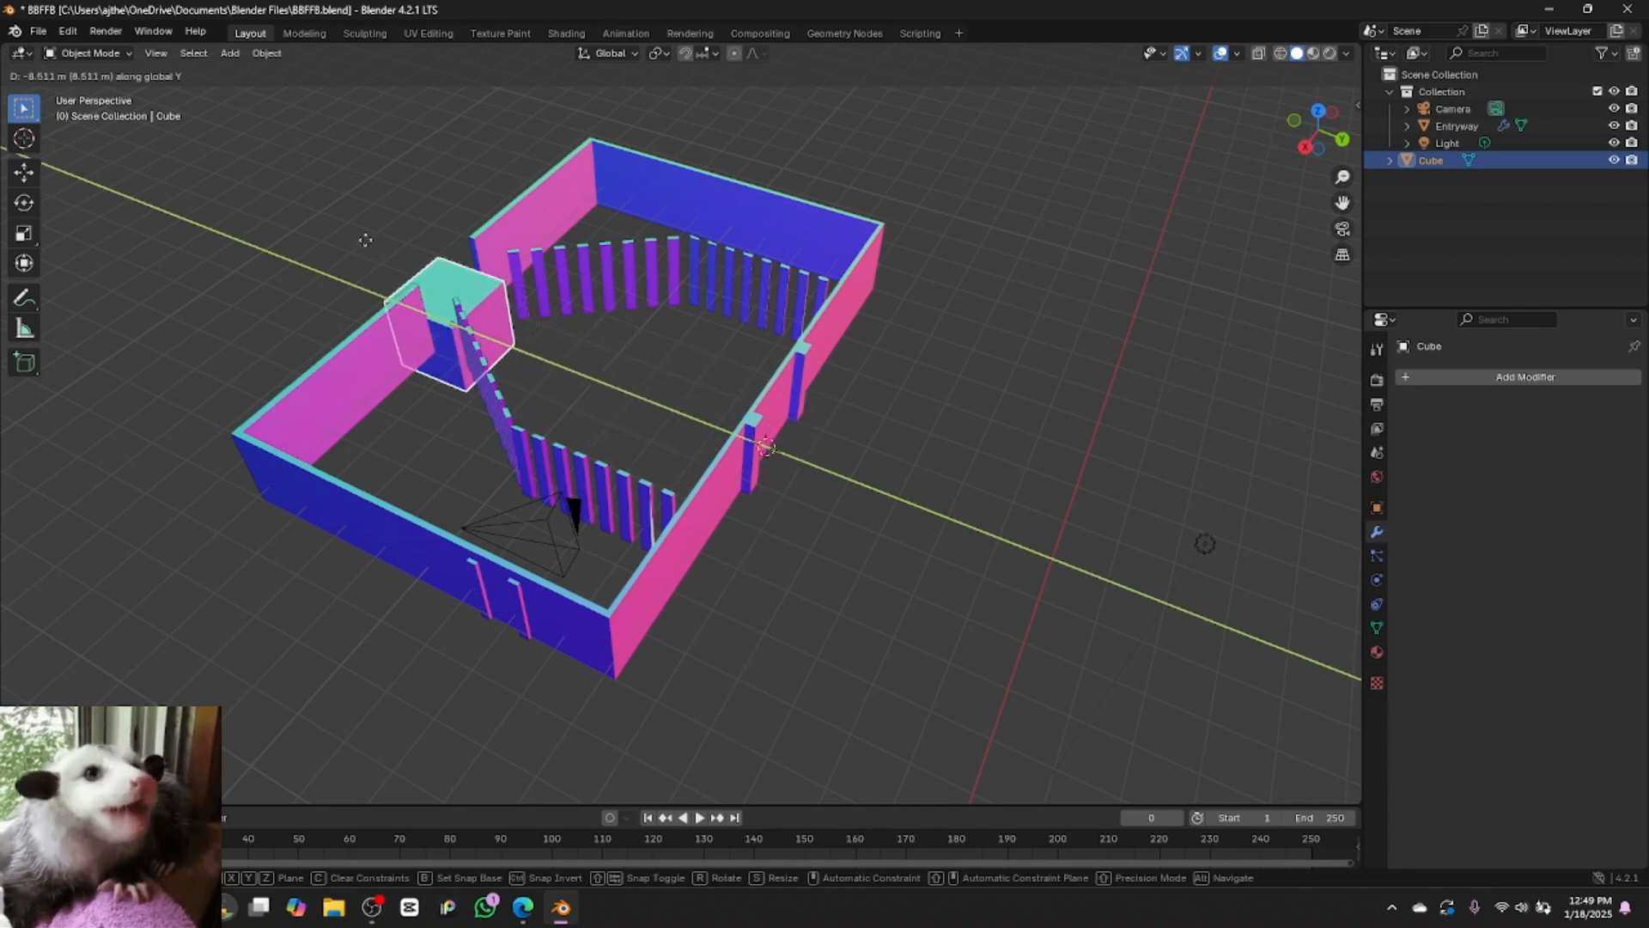
click(302, 207)
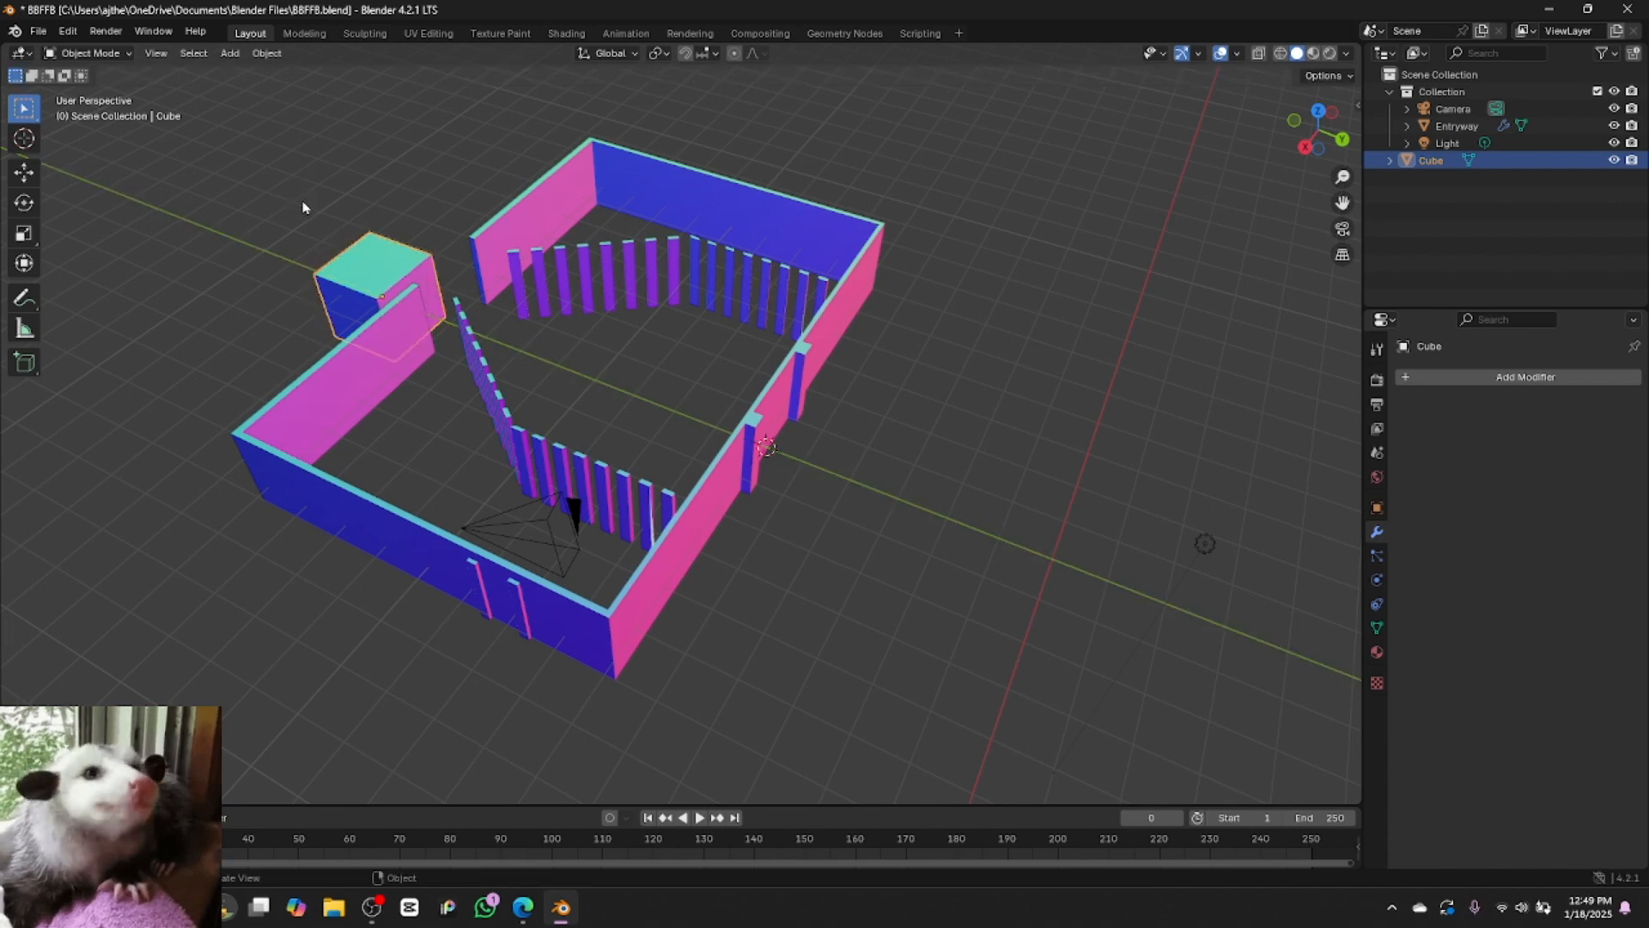
Raise the cube about 1.02 m along the Z axis to line its base up with the bottom of the walls
drag(1315, 157, 1475, 141)
drag(1343, 203, 1648, 153)
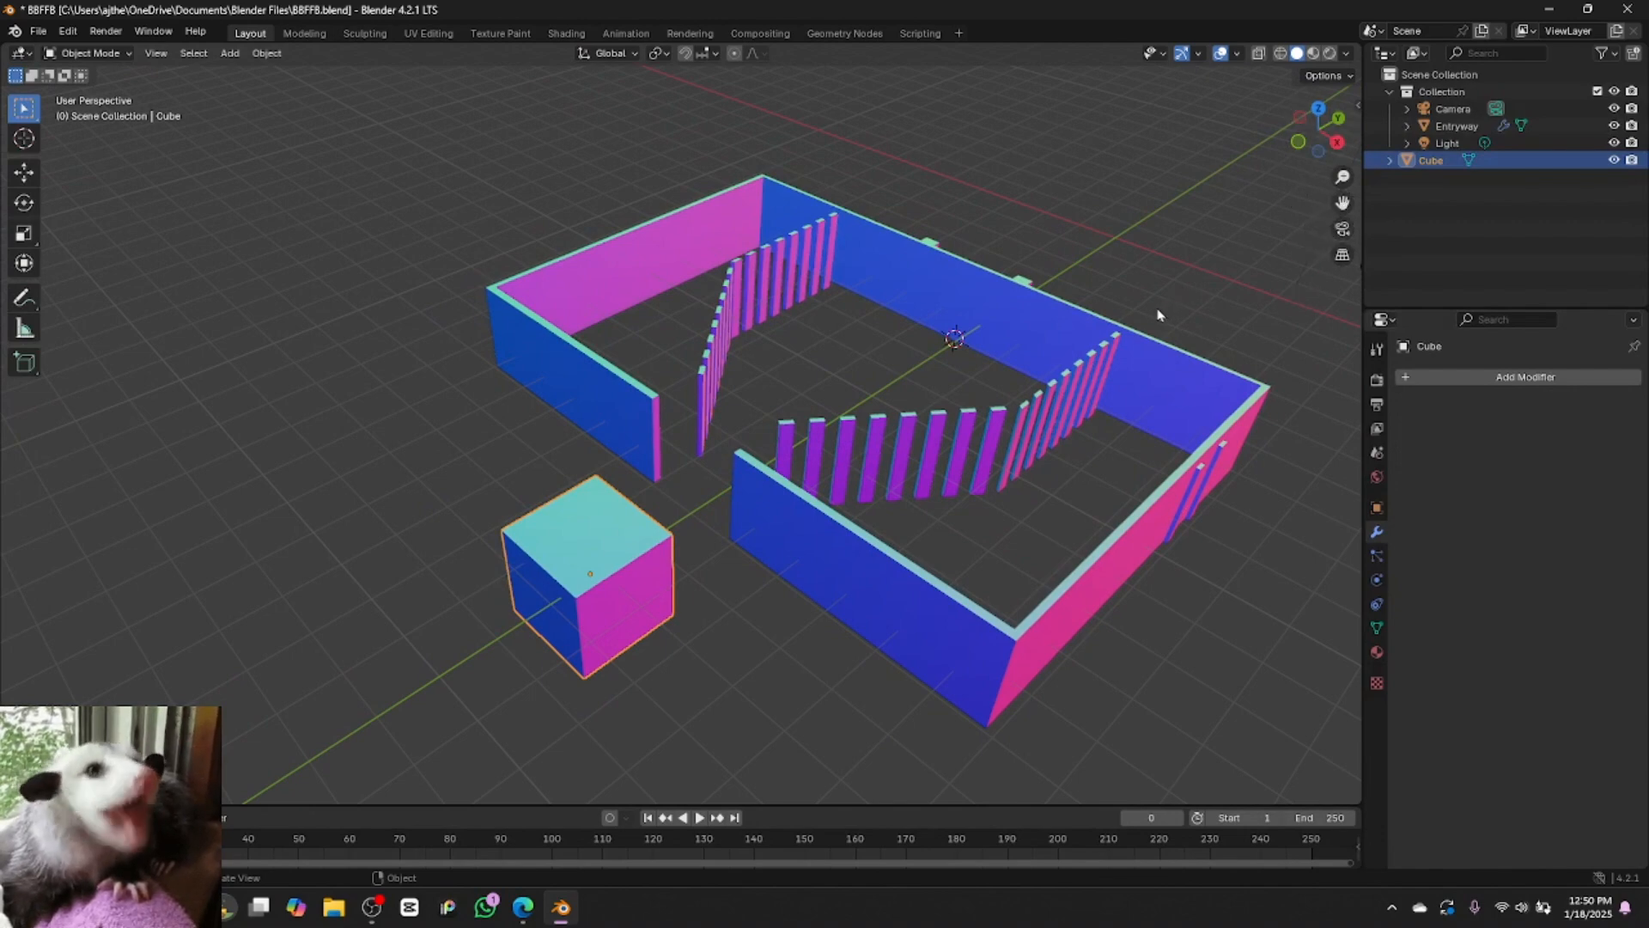
click(1338, 143)
key(g)
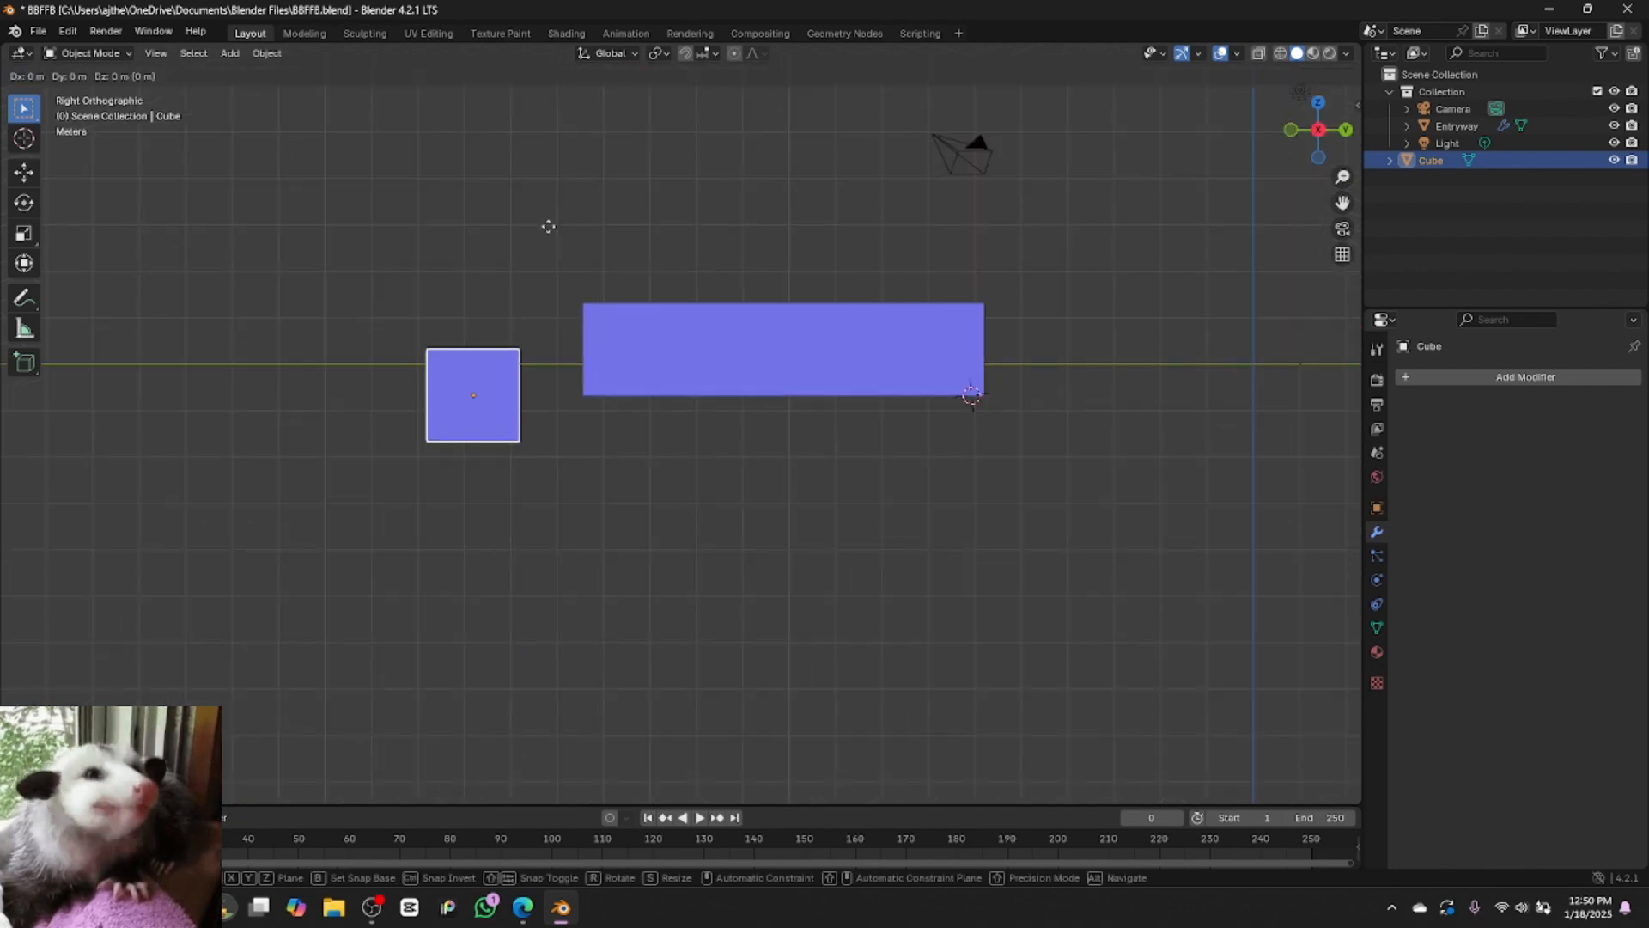
key(z)
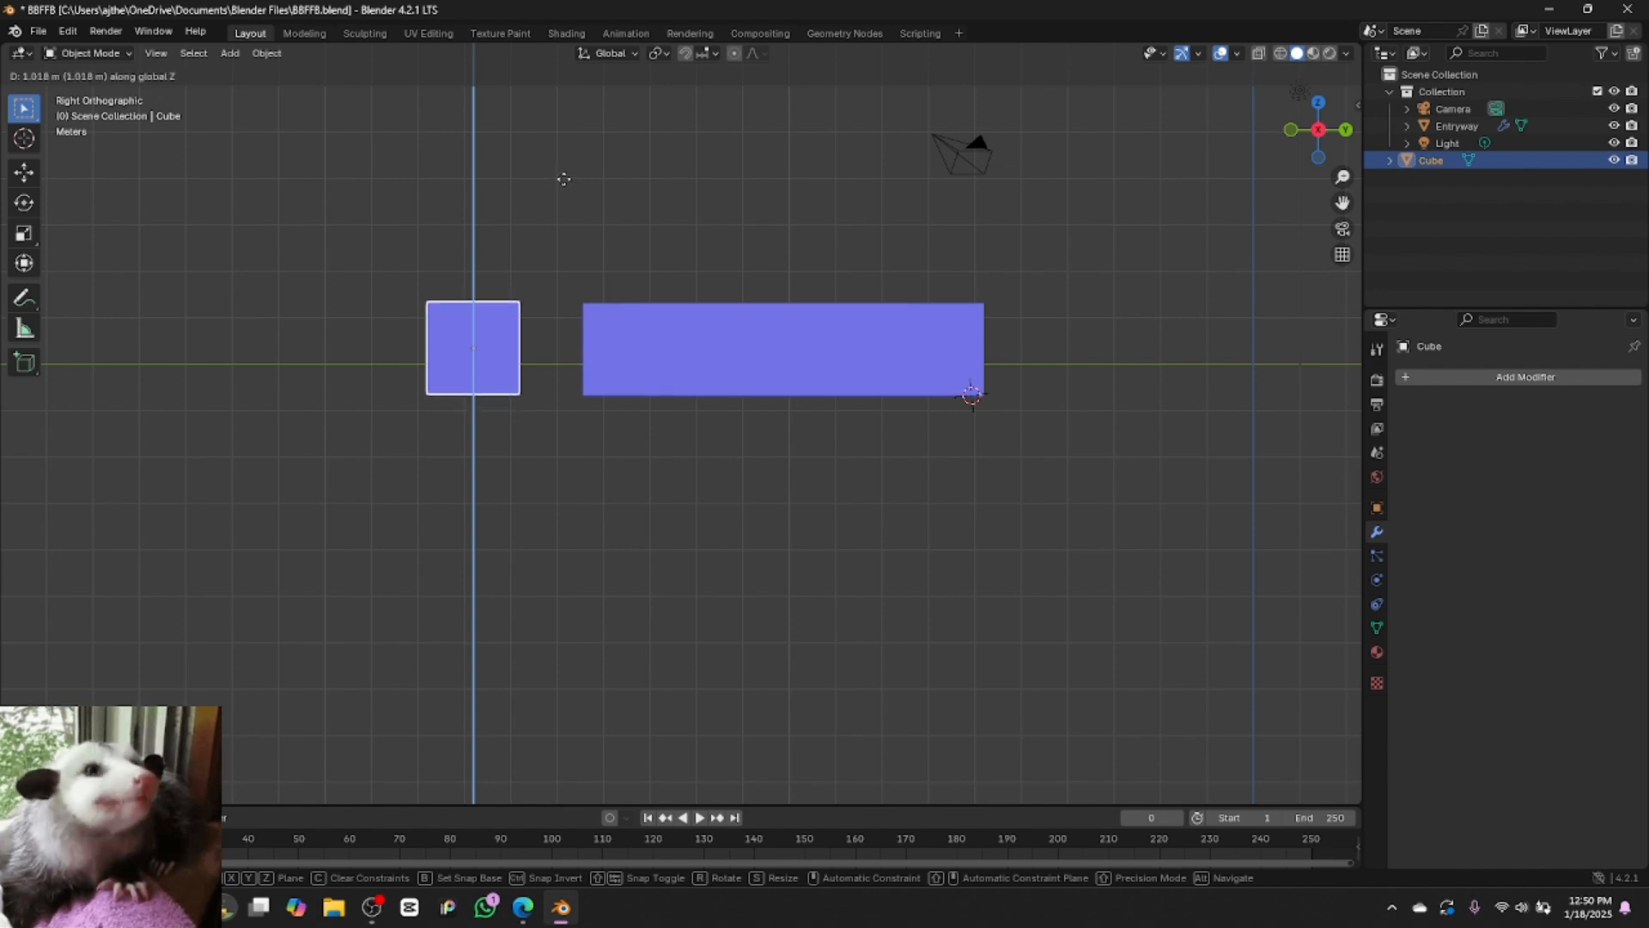
click(564, 179)
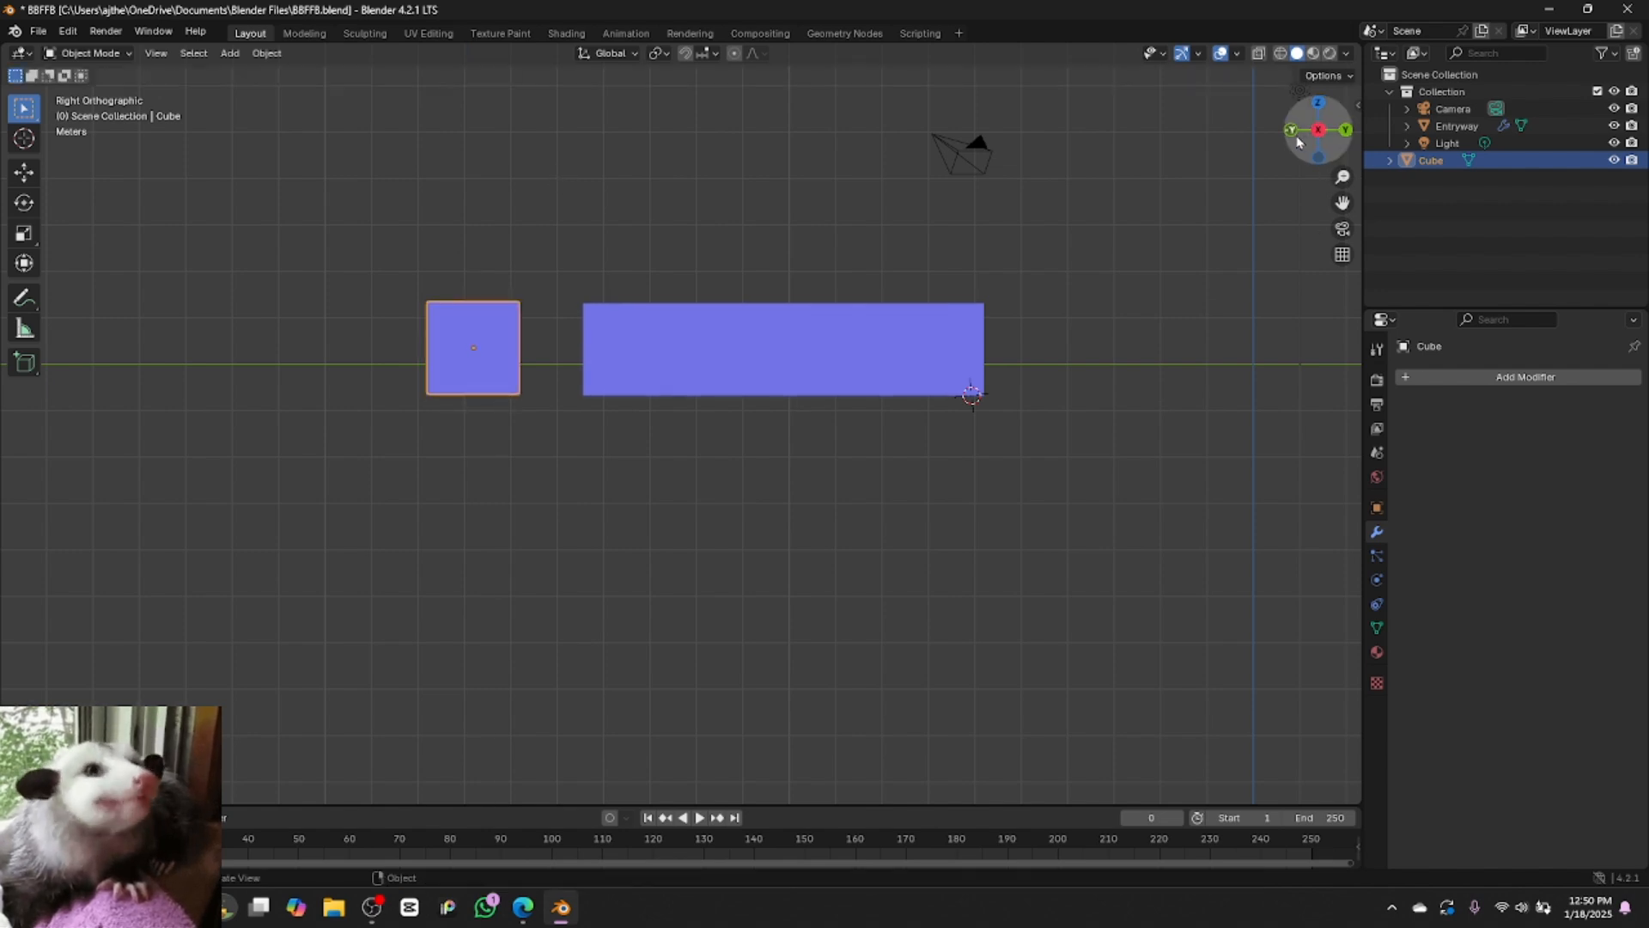
Enter mesh editing for the cube and delete its top face
drag(1299, 142, 1203, 172)
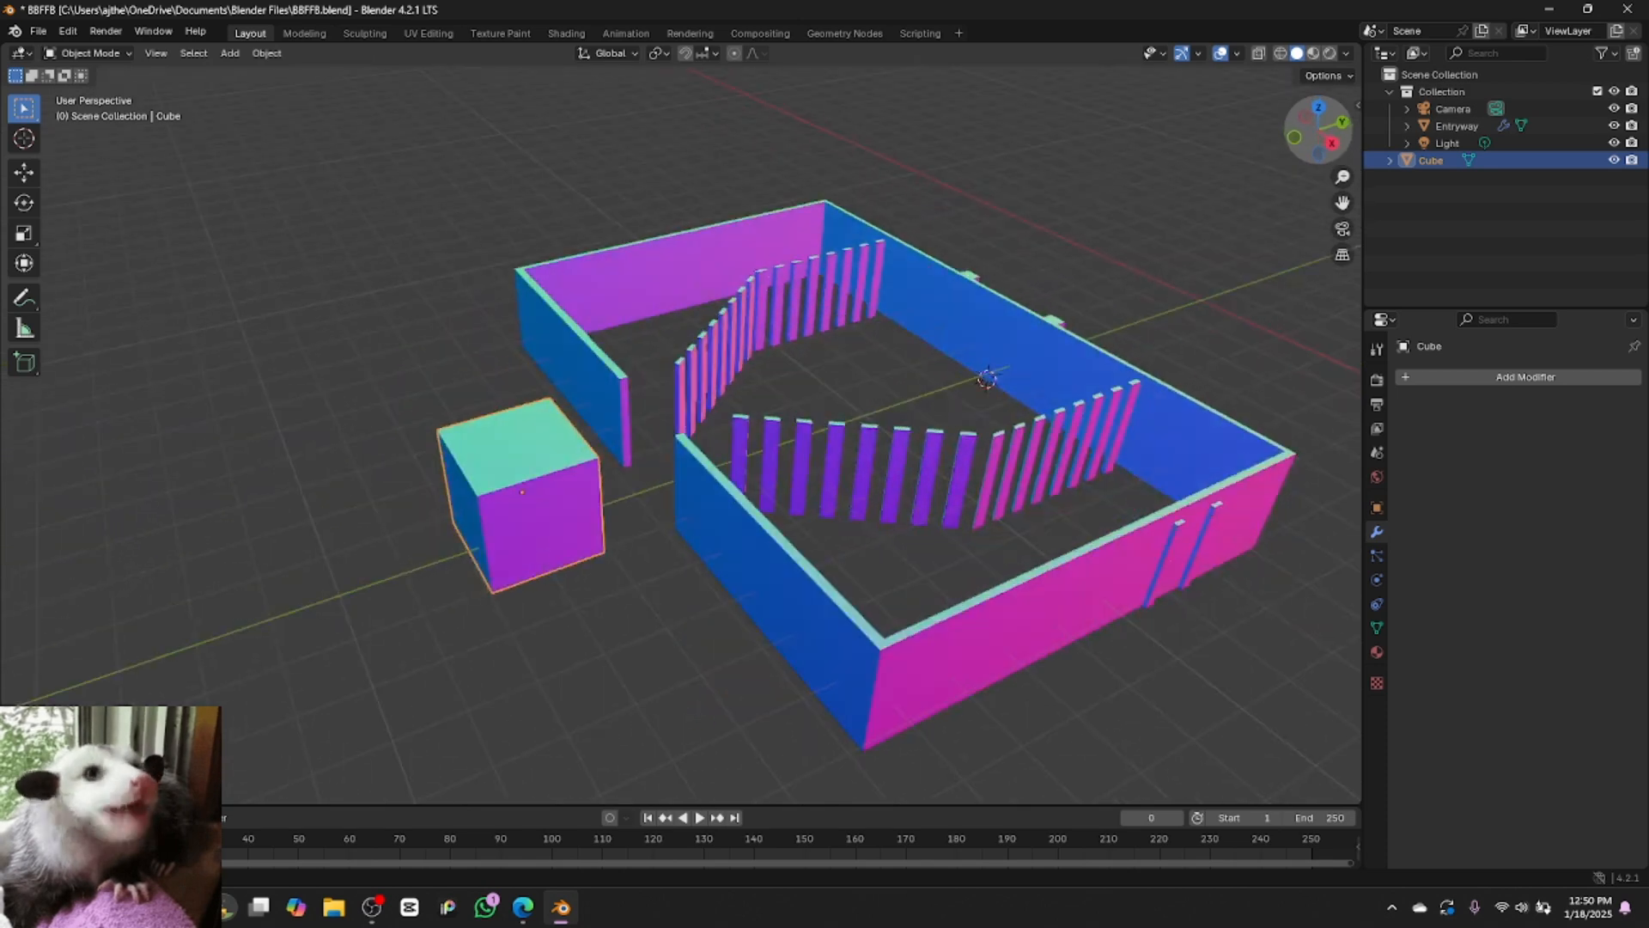
click(115, 54)
click(111, 86)
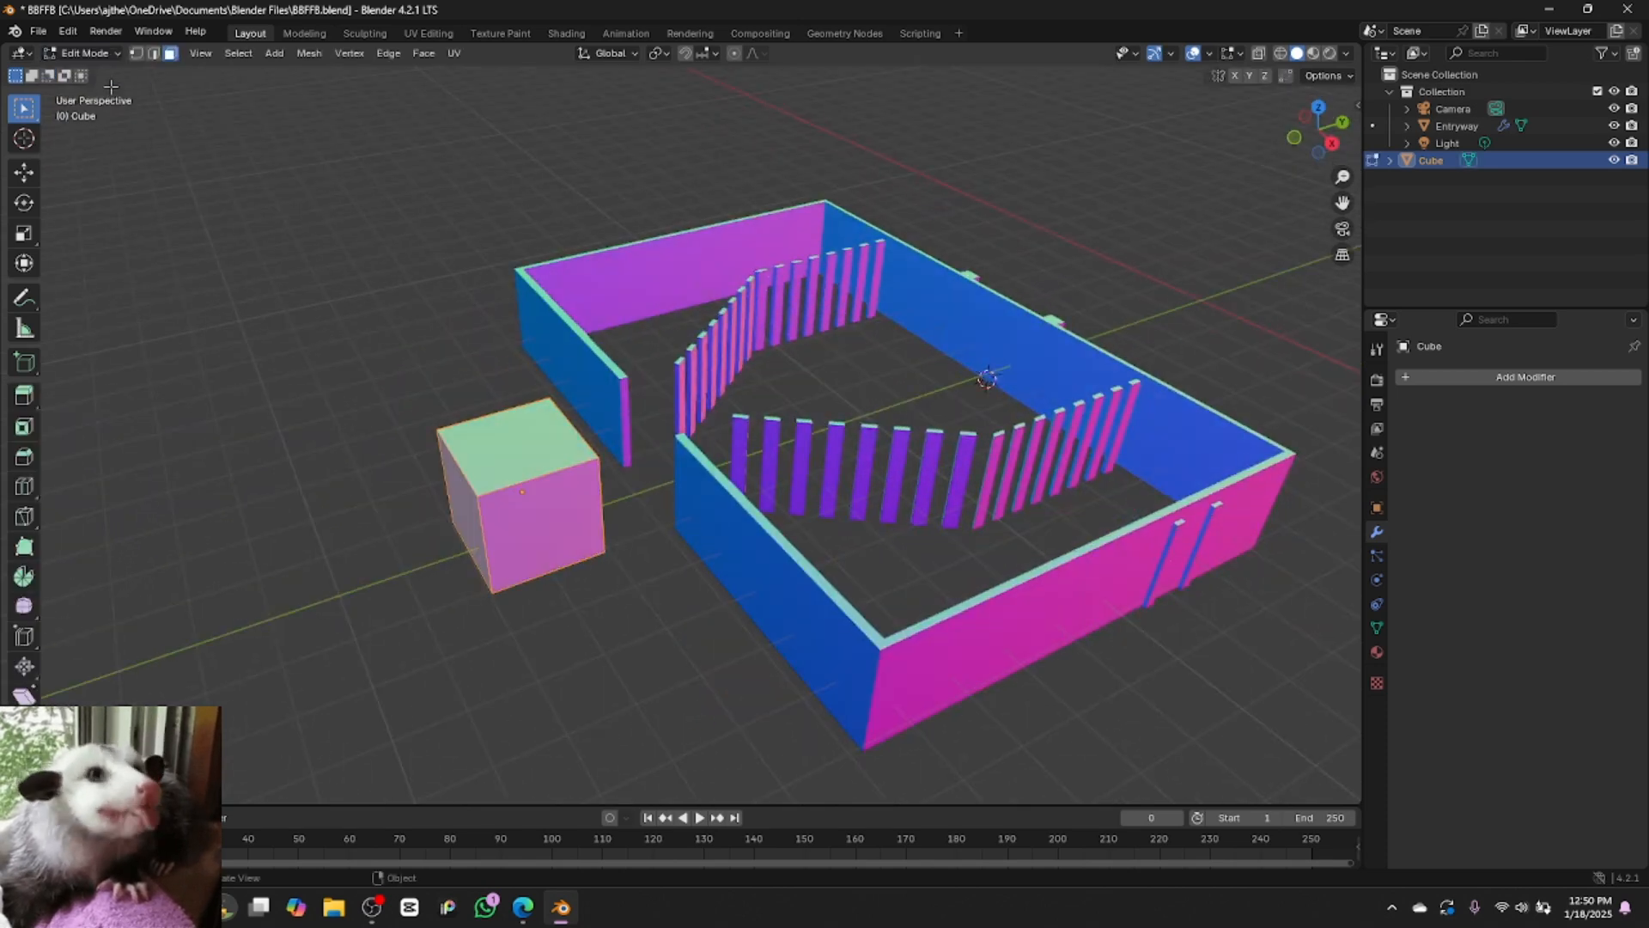
key(alt+a)
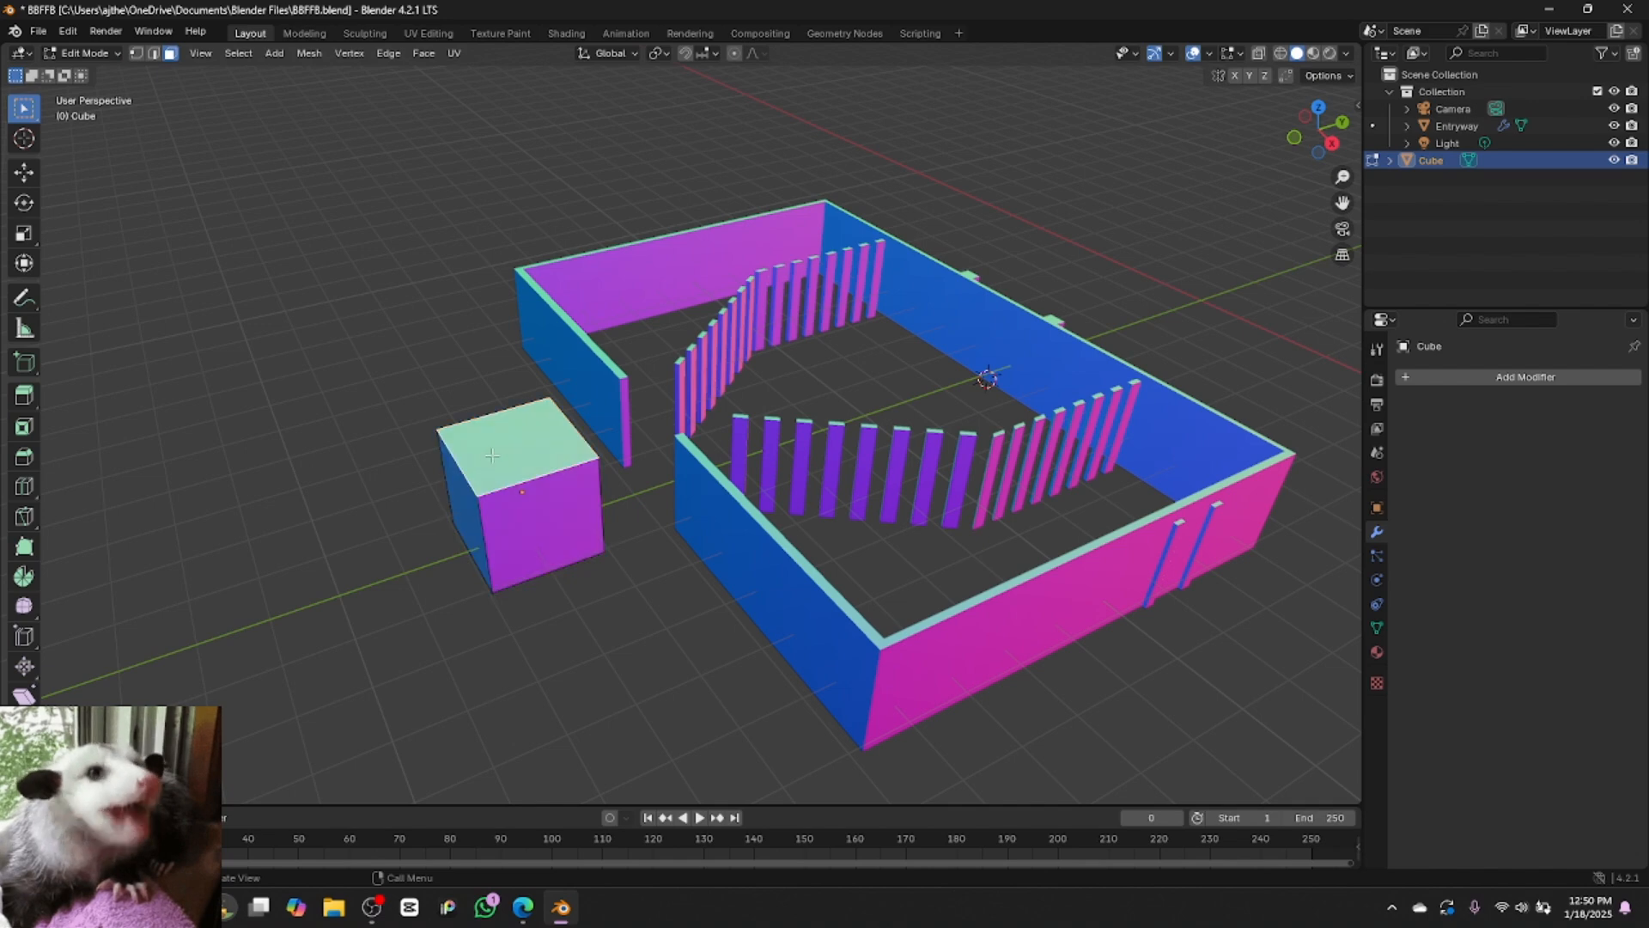
right_click(526, 467)
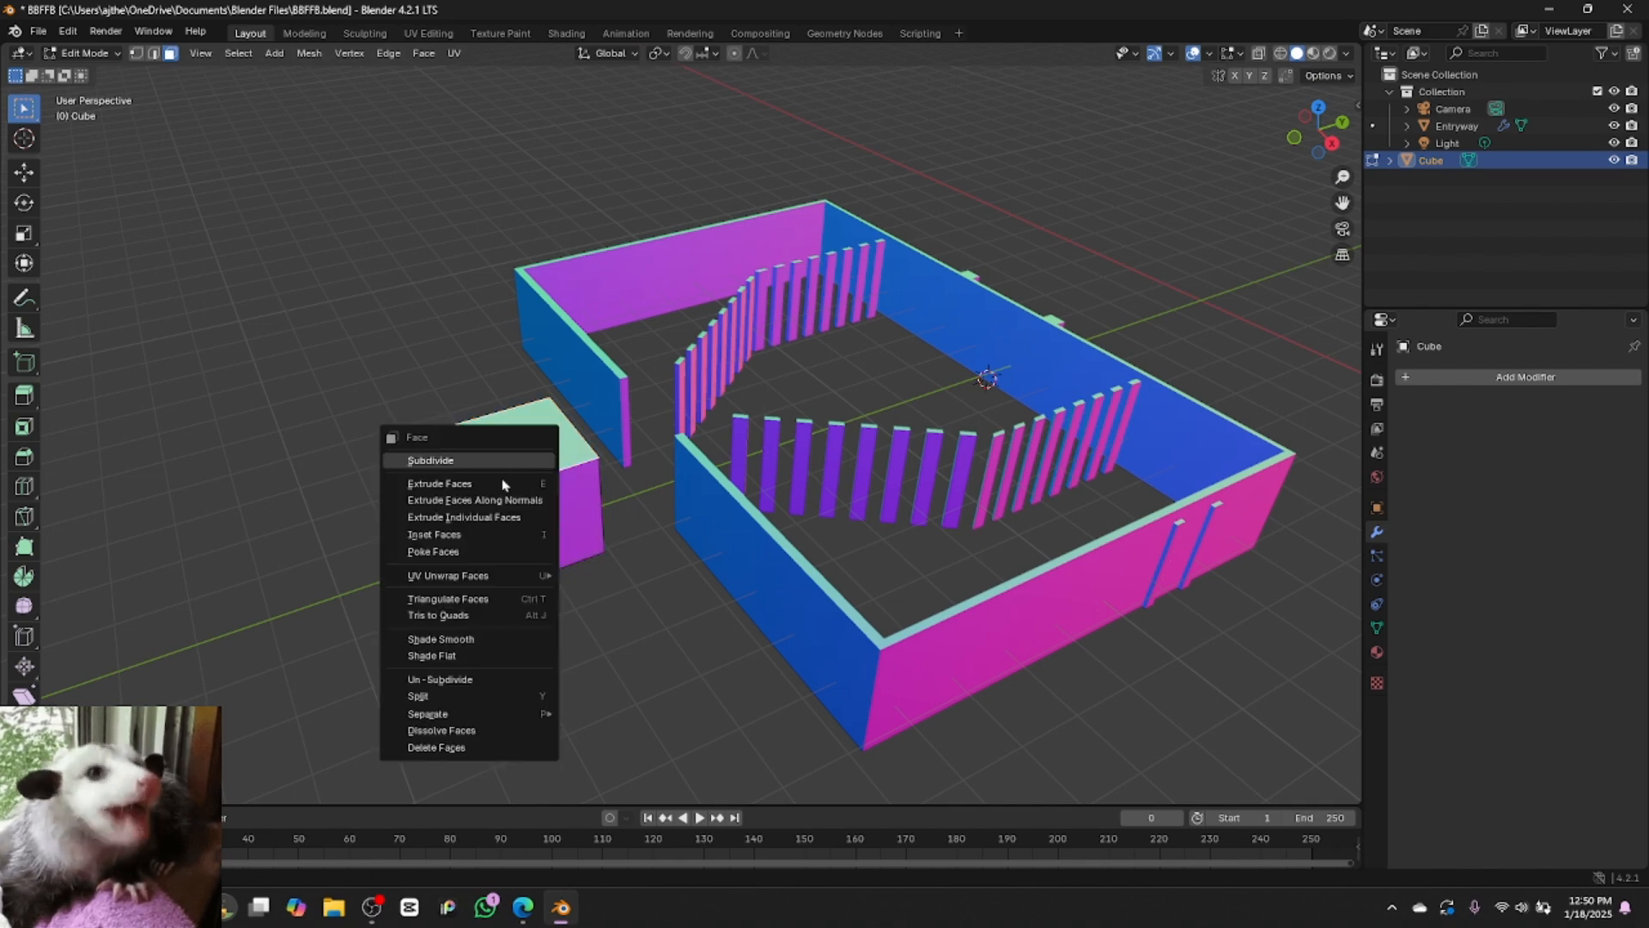
click(500, 749)
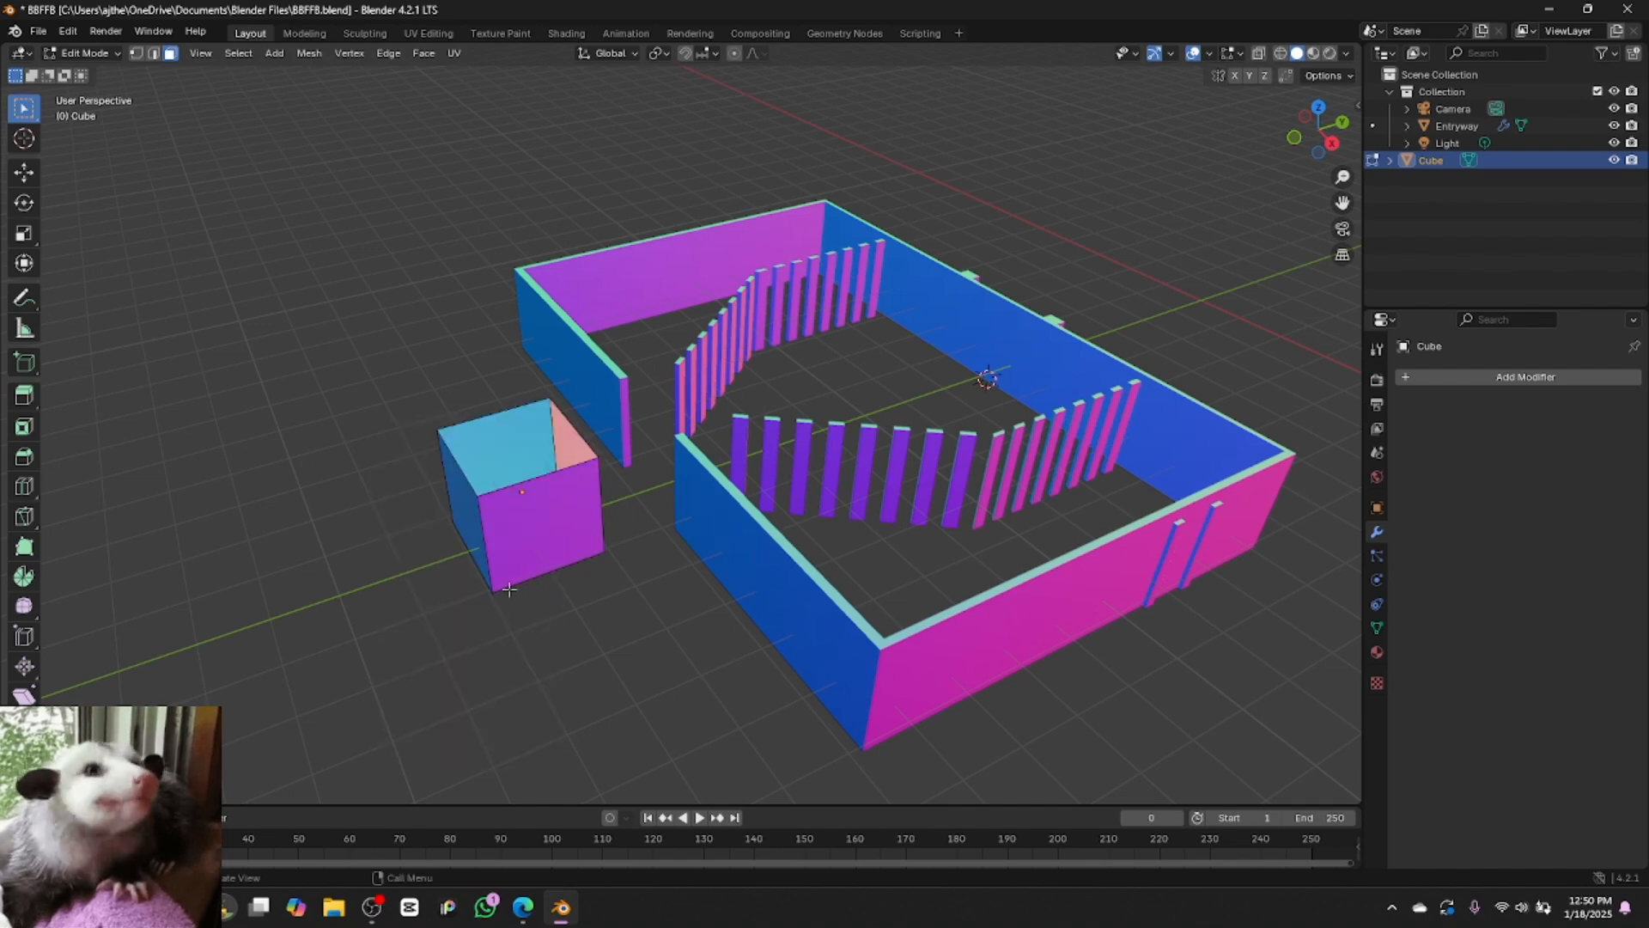
Select the cube's four side faces and scale them to about 0.98 along the Z axis to match the wall height
click(529, 550)
shift+click(571, 444)
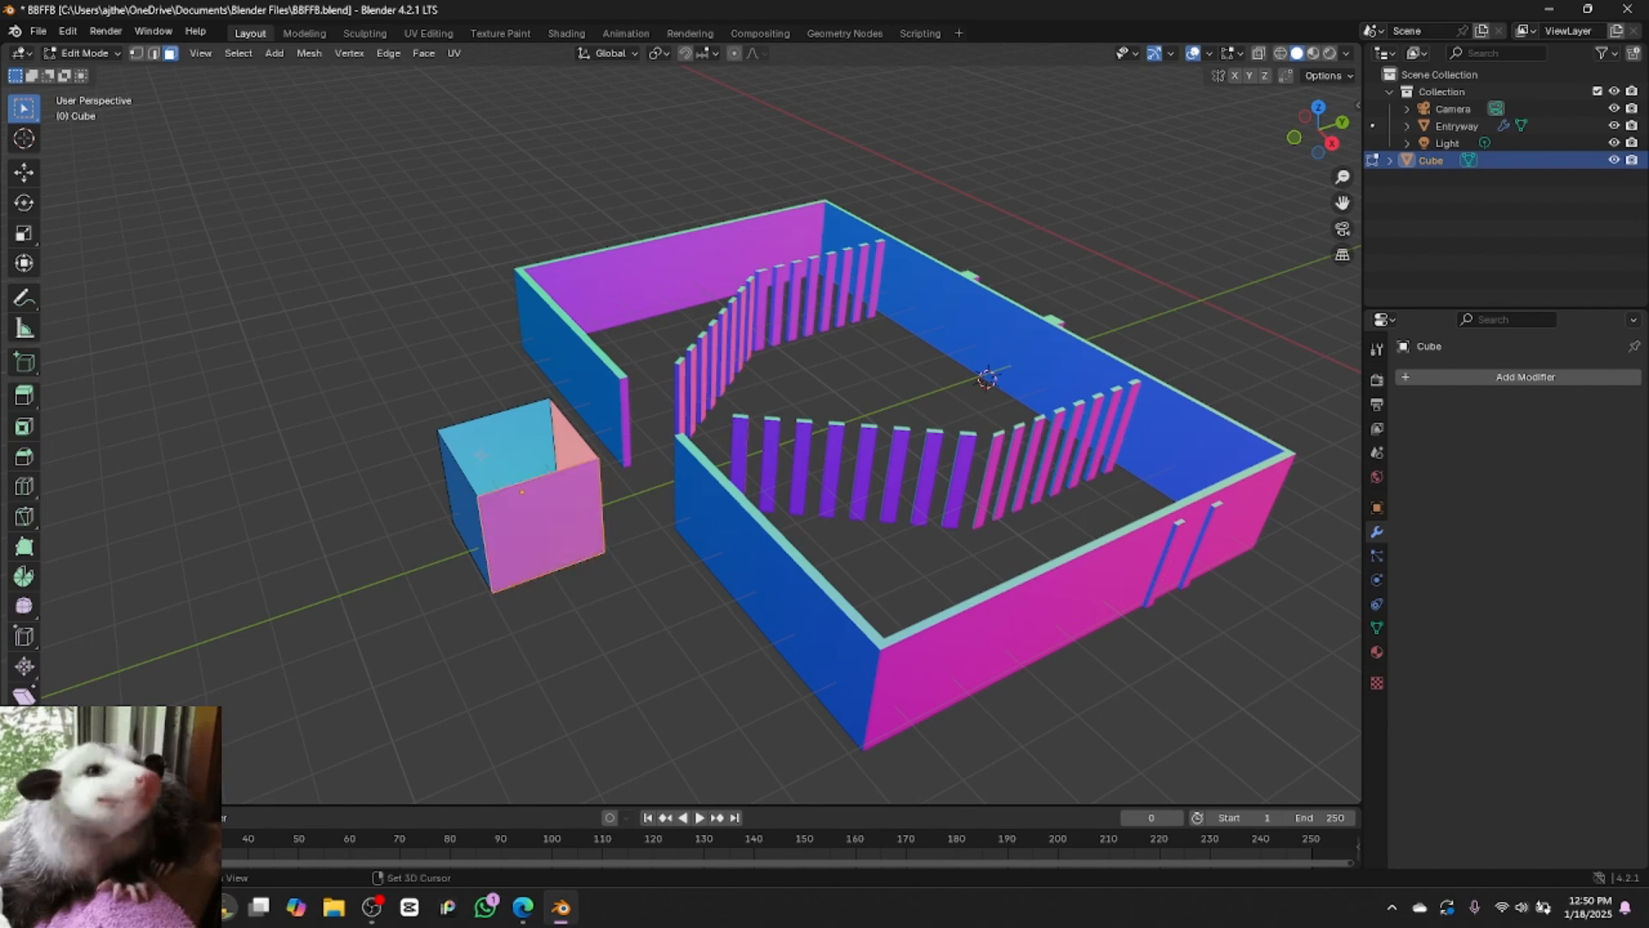
shift+click(458, 483)
shift+click(500, 452)
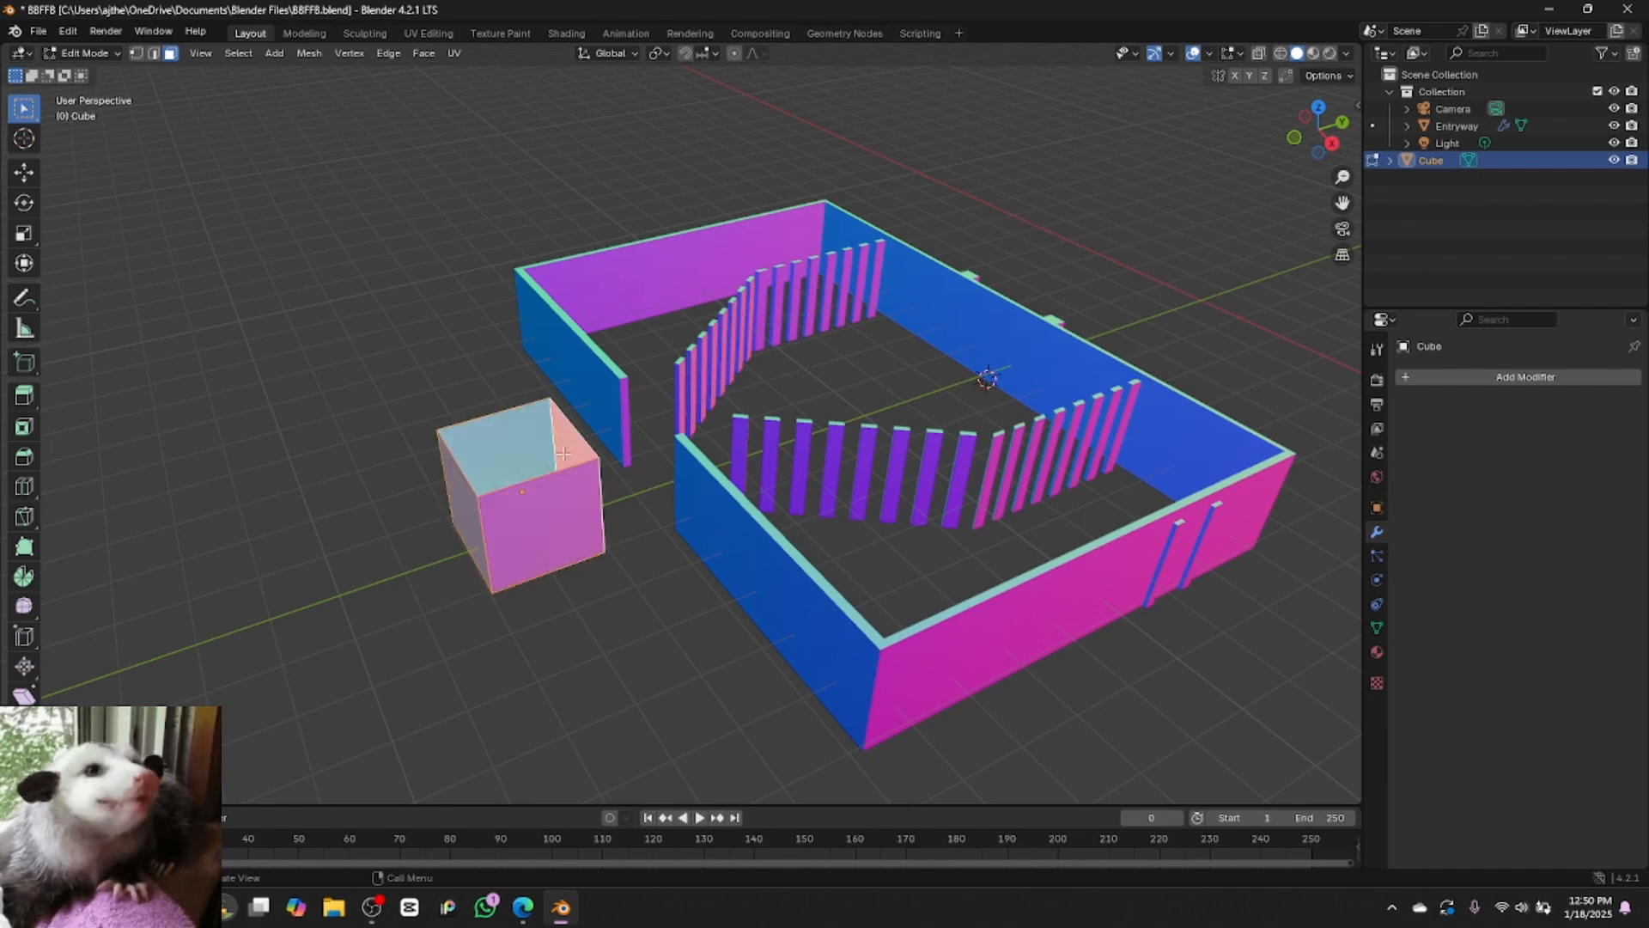
click(1333, 150)
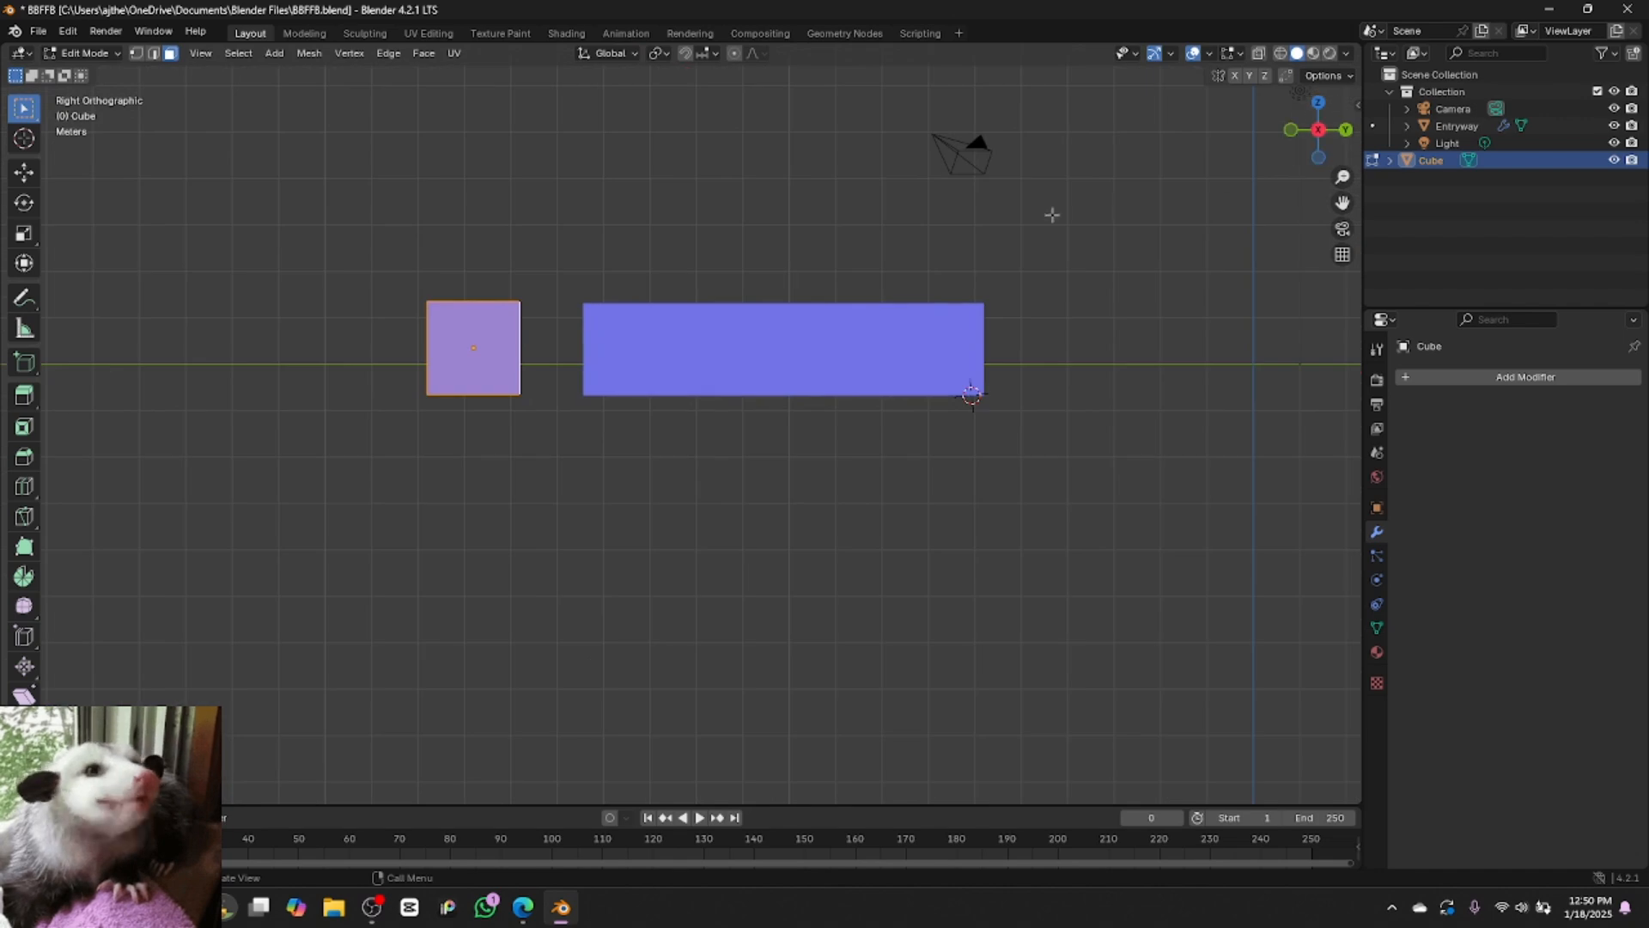
key(s)
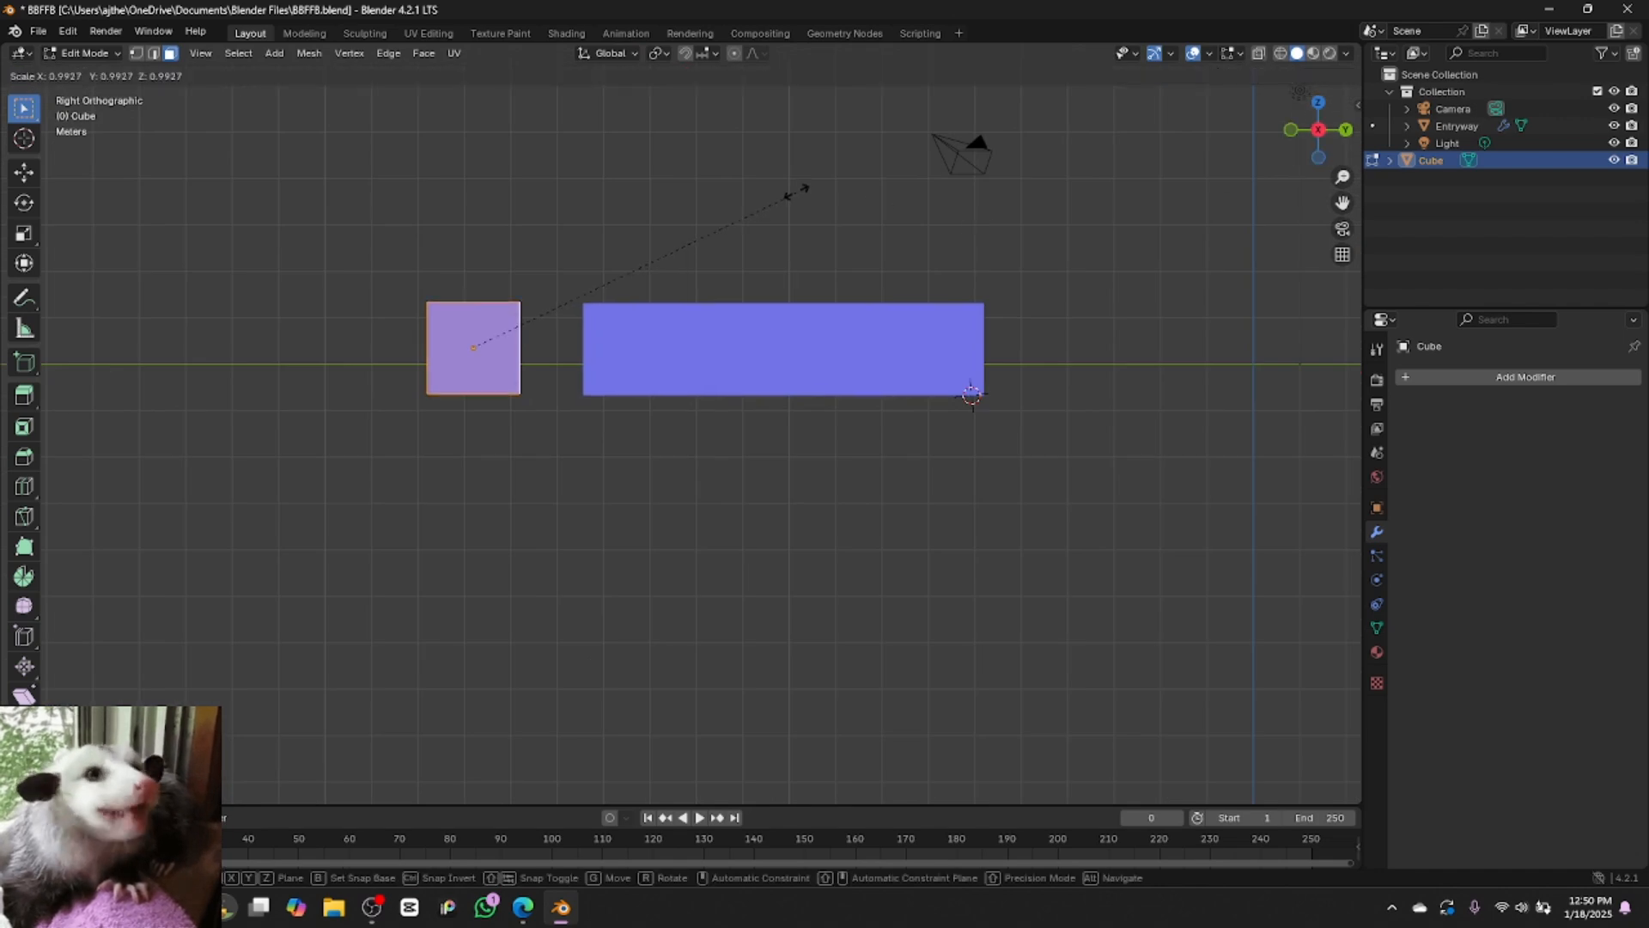
key(z)
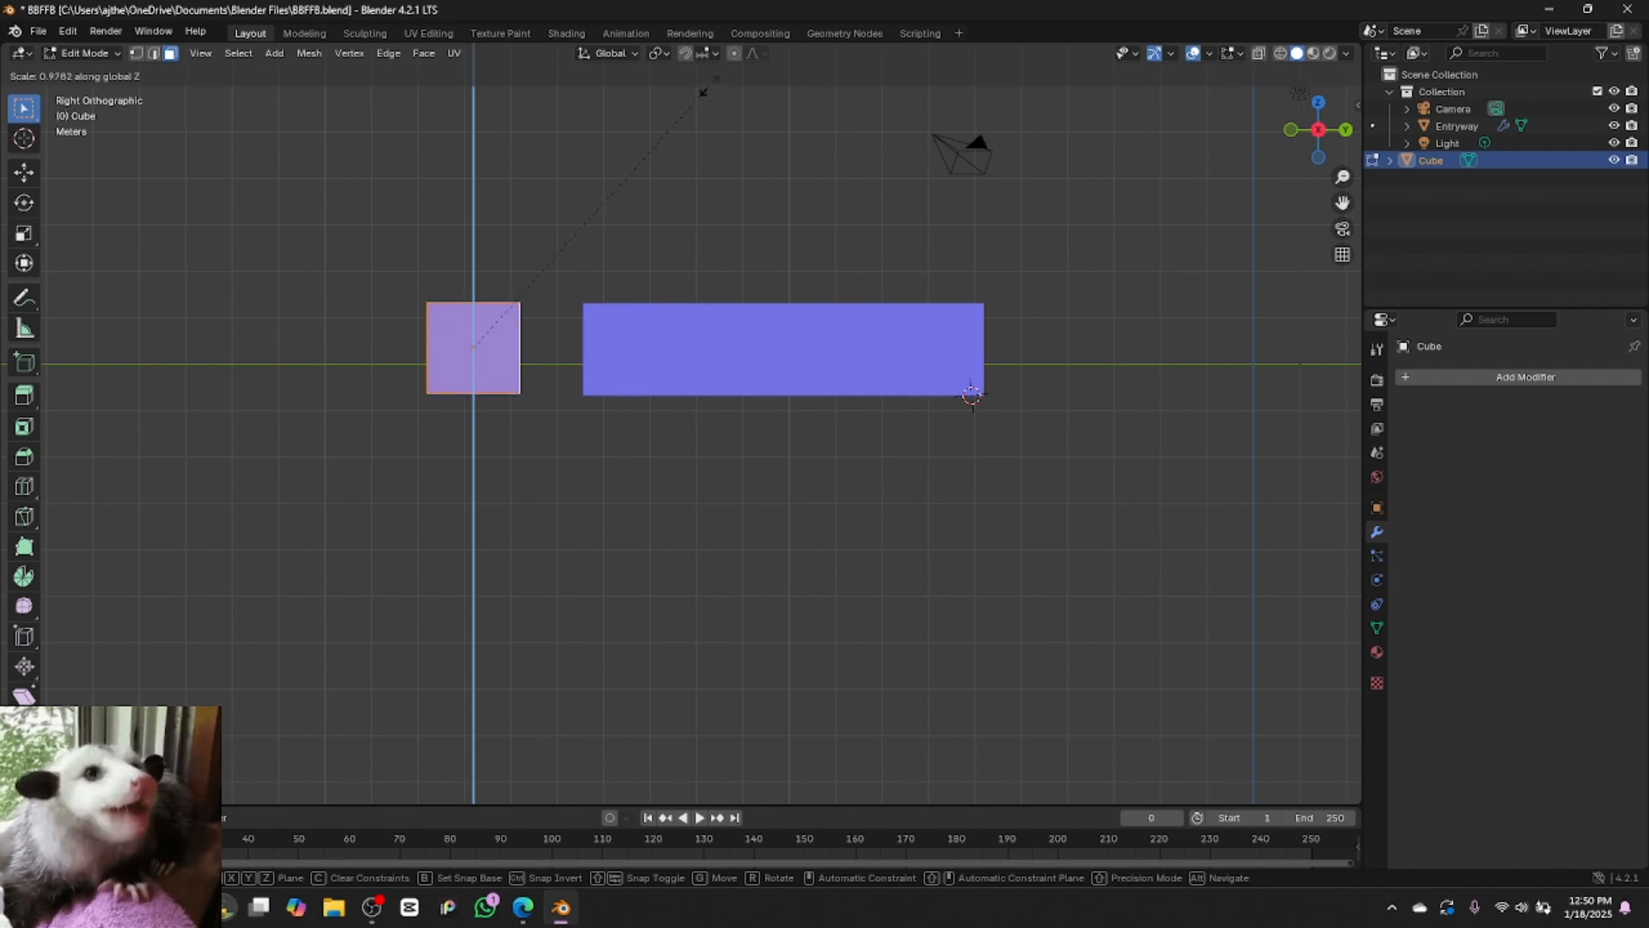
click(703, 92)
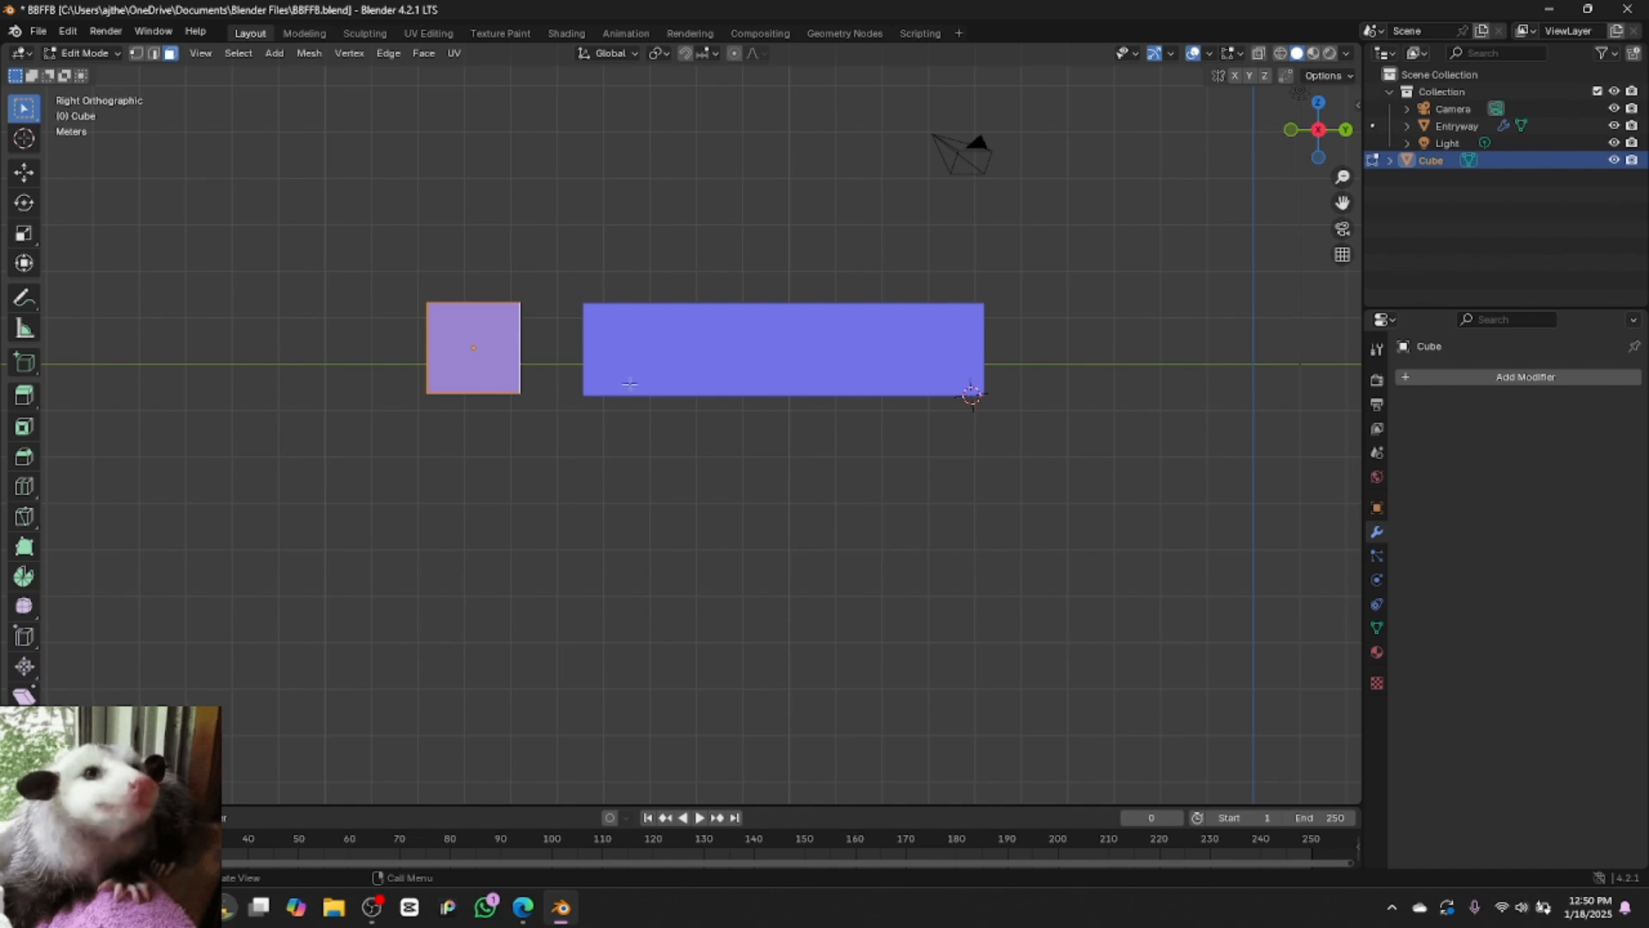
drag(1315, 141, 1486, 297)
click(1318, 121)
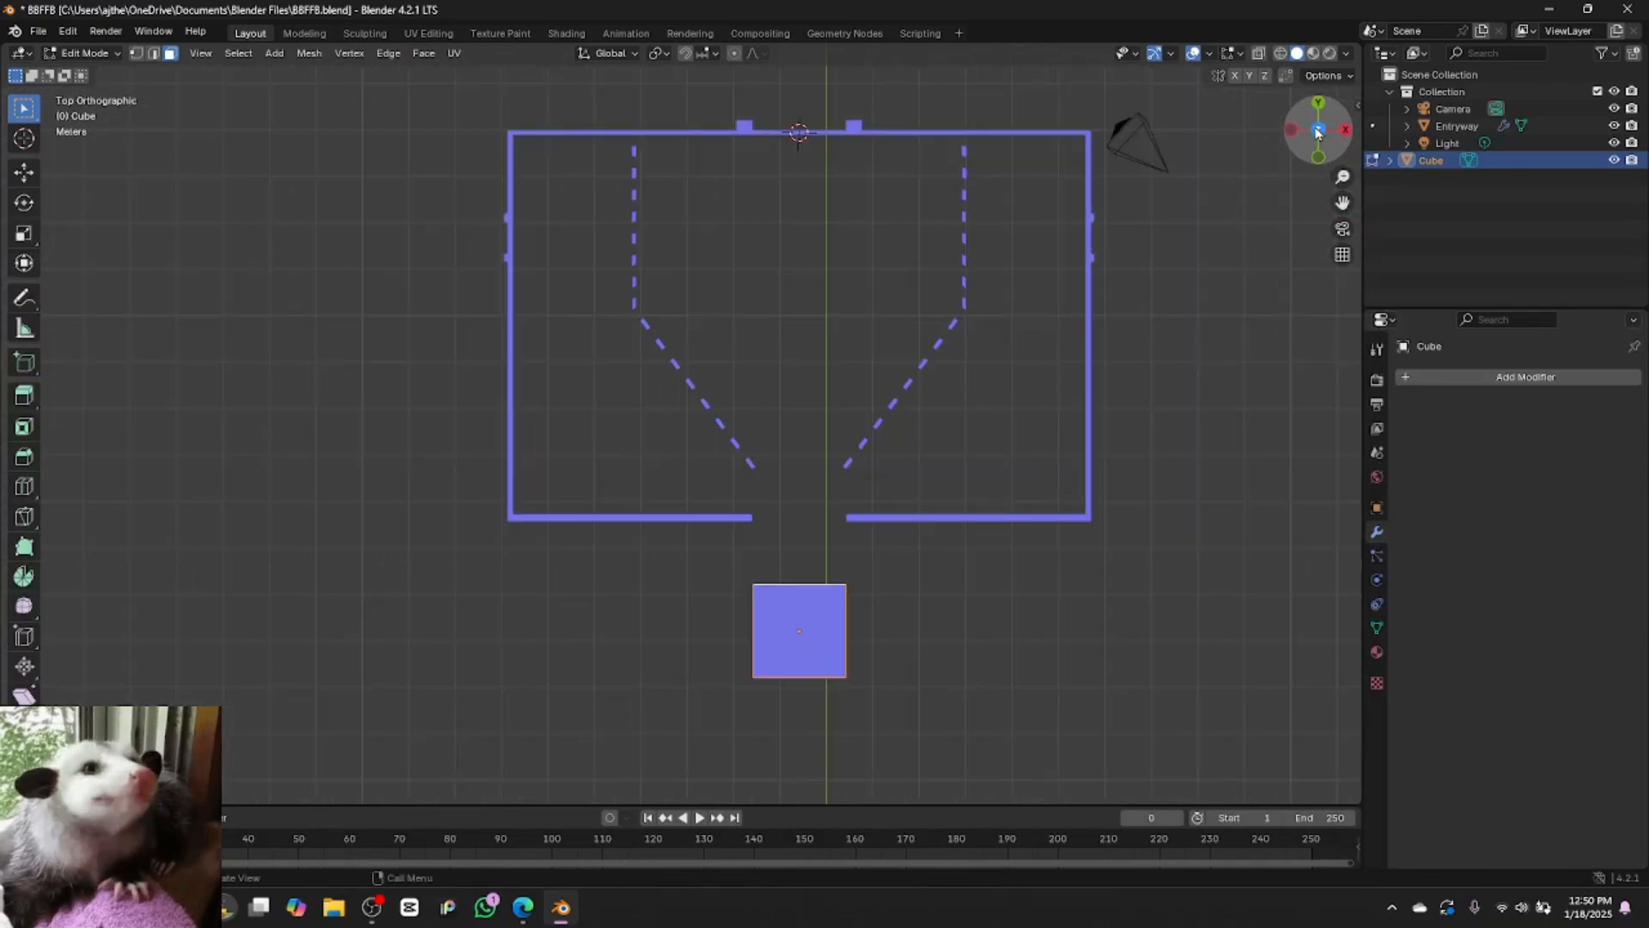
drag(1343, 203, 1242, 122)
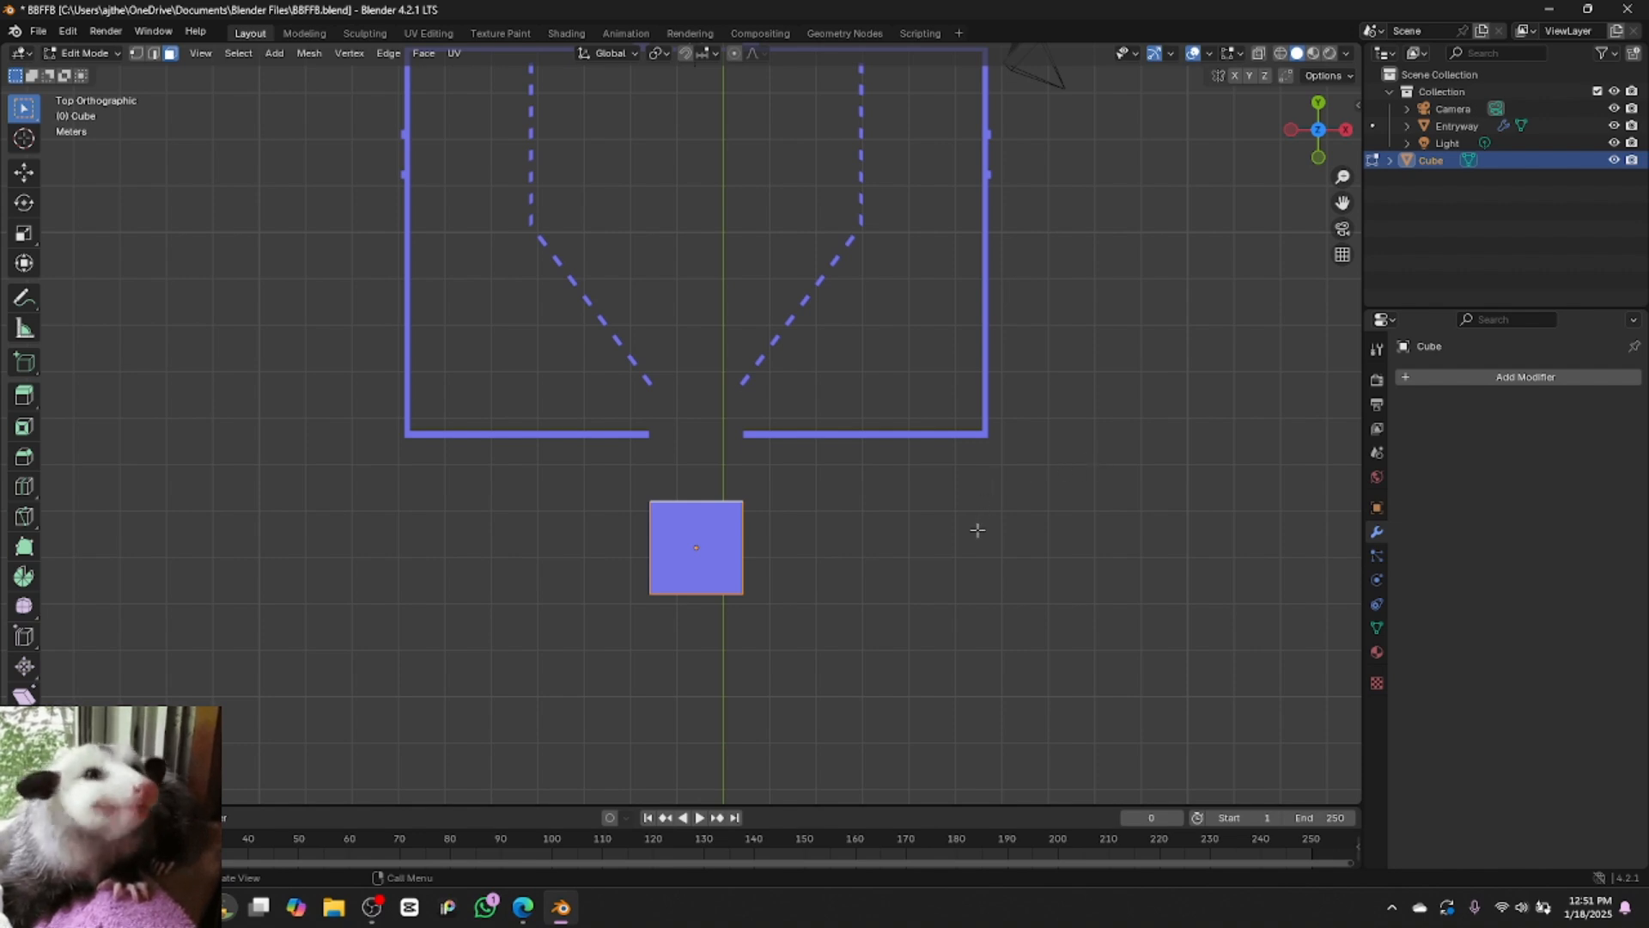
key(s)
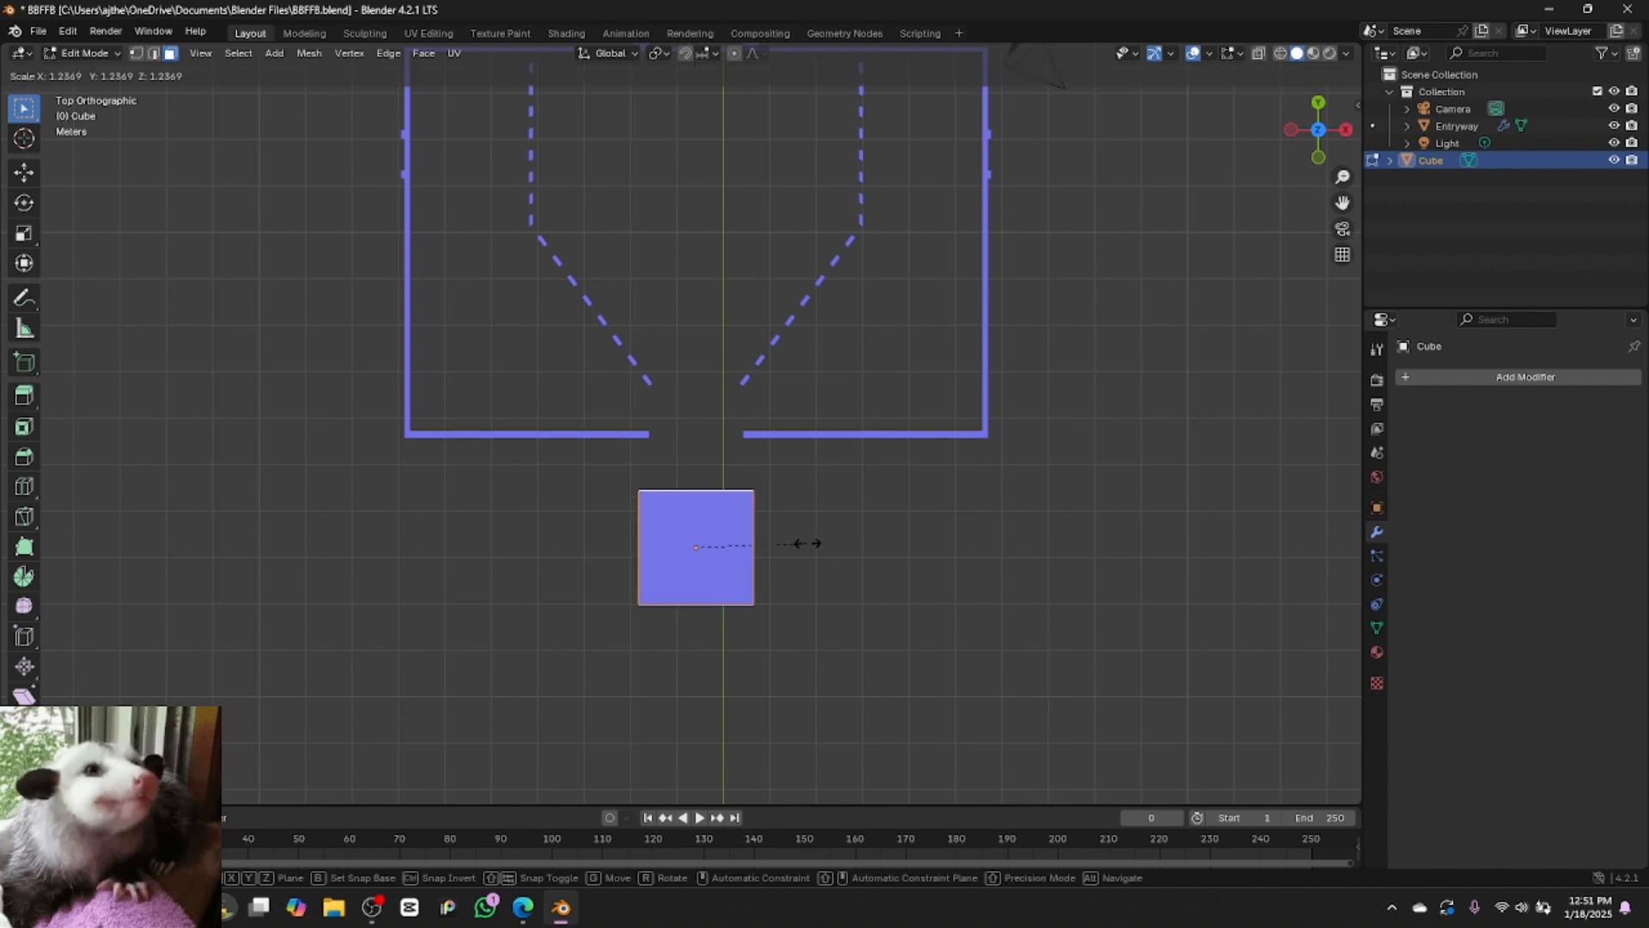
click(808, 543)
key(ctrl+z)
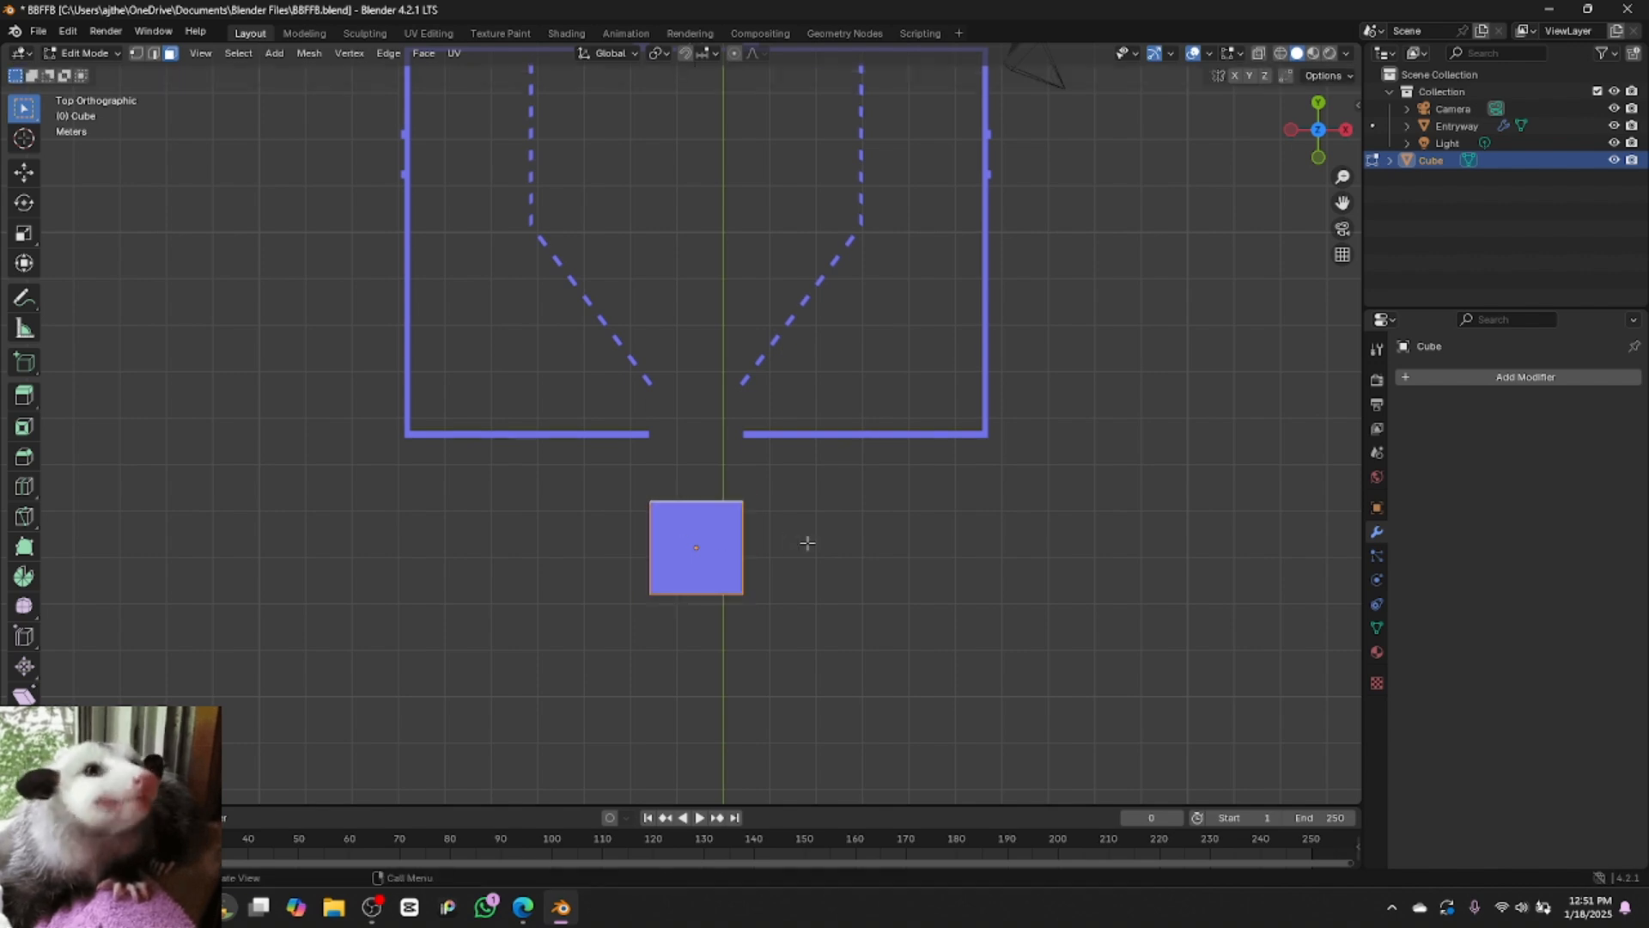
Widen the cube along the X axis well past both sides of the entryway and move it along Y against the entryway's front wall
key(s)
key(x)
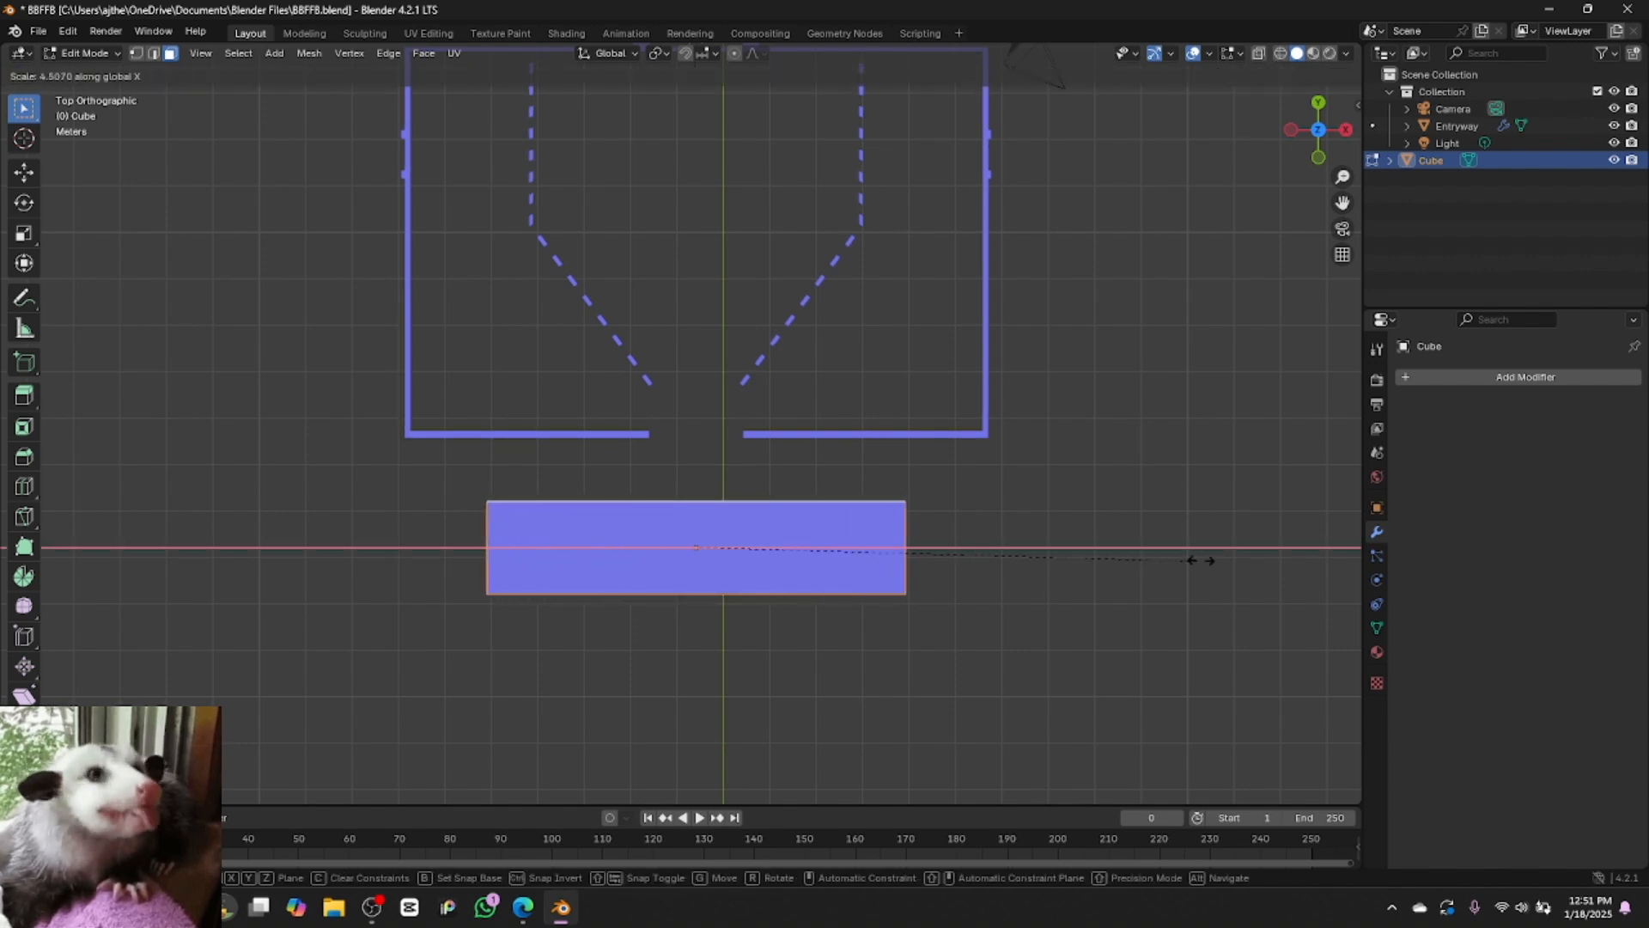
click(580, 652)
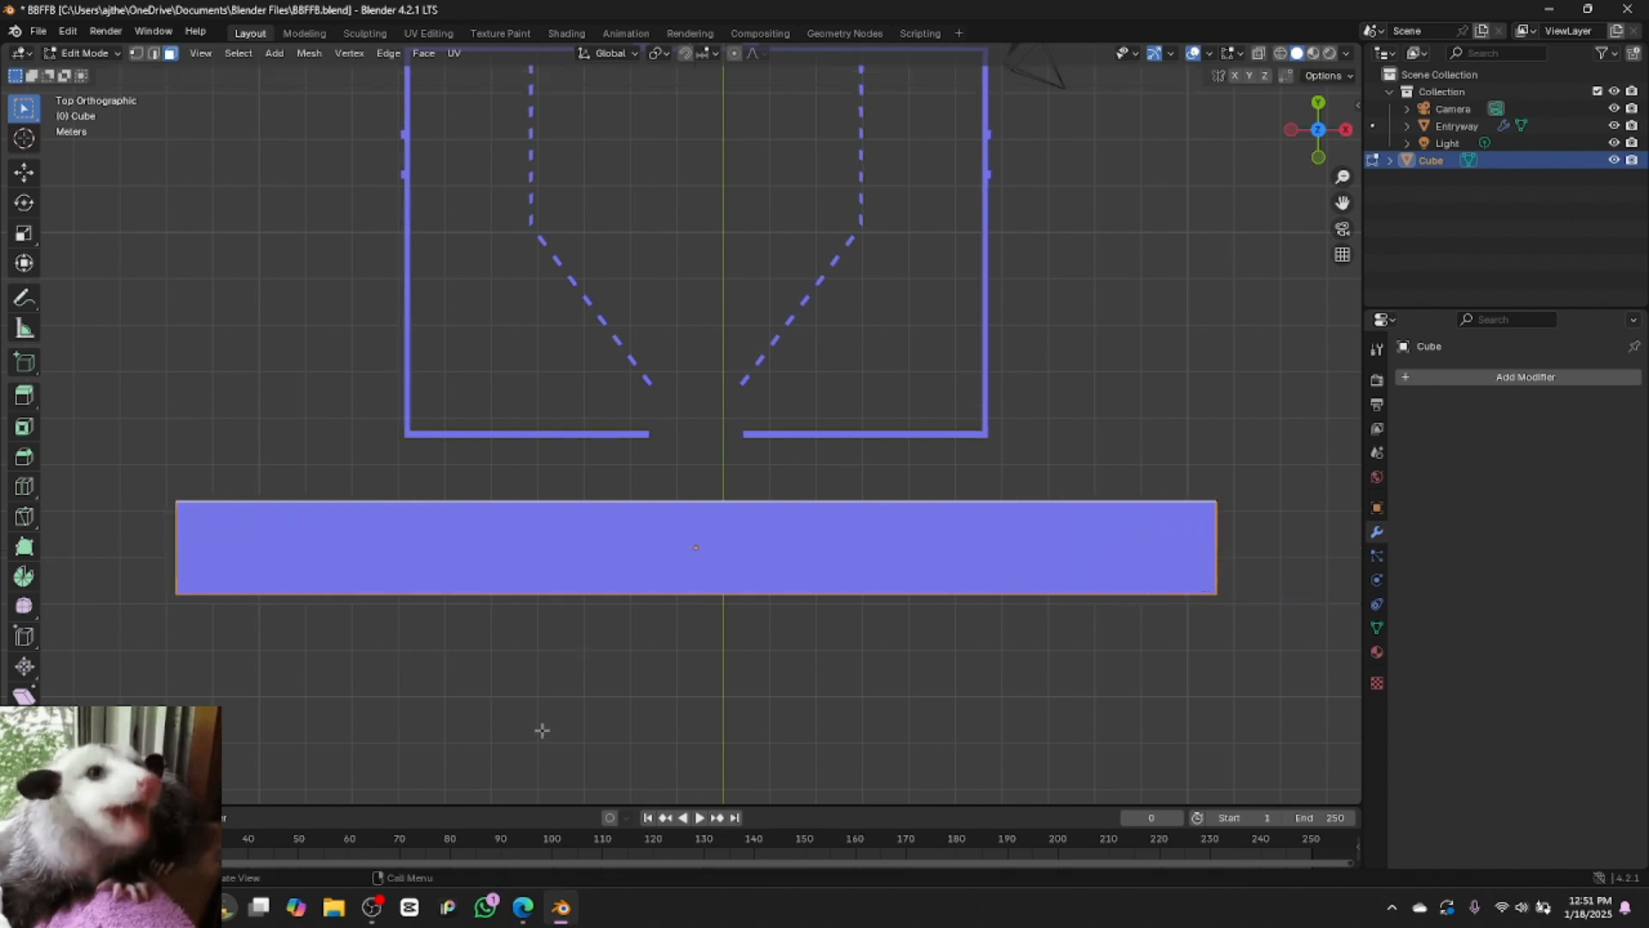
key(g)
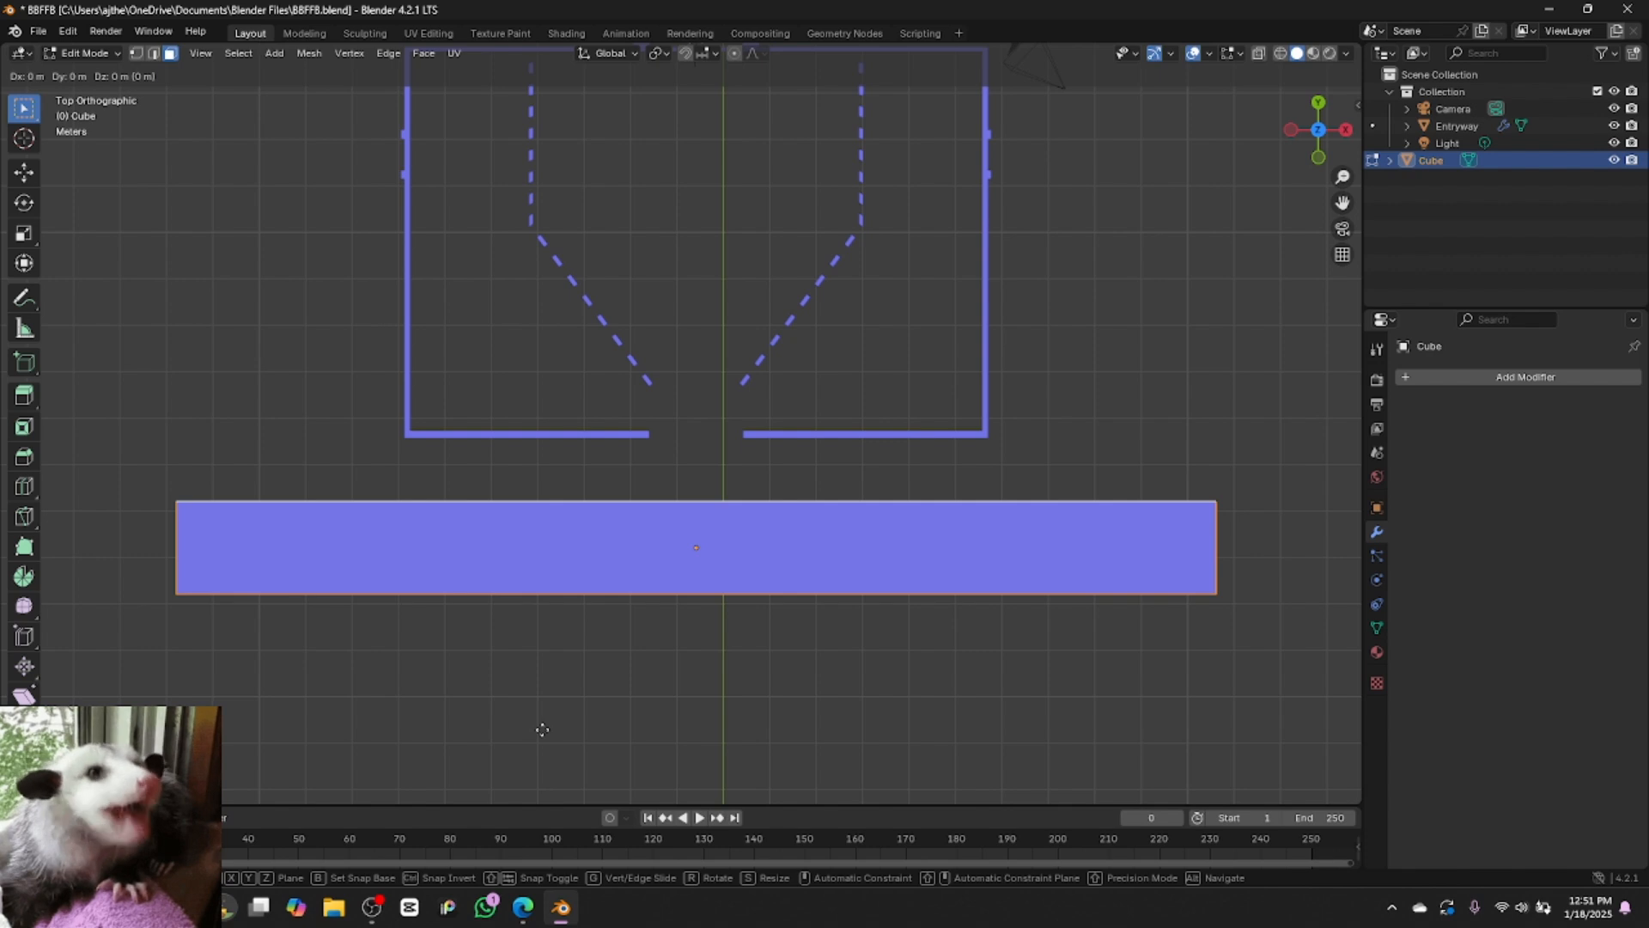
key(y)
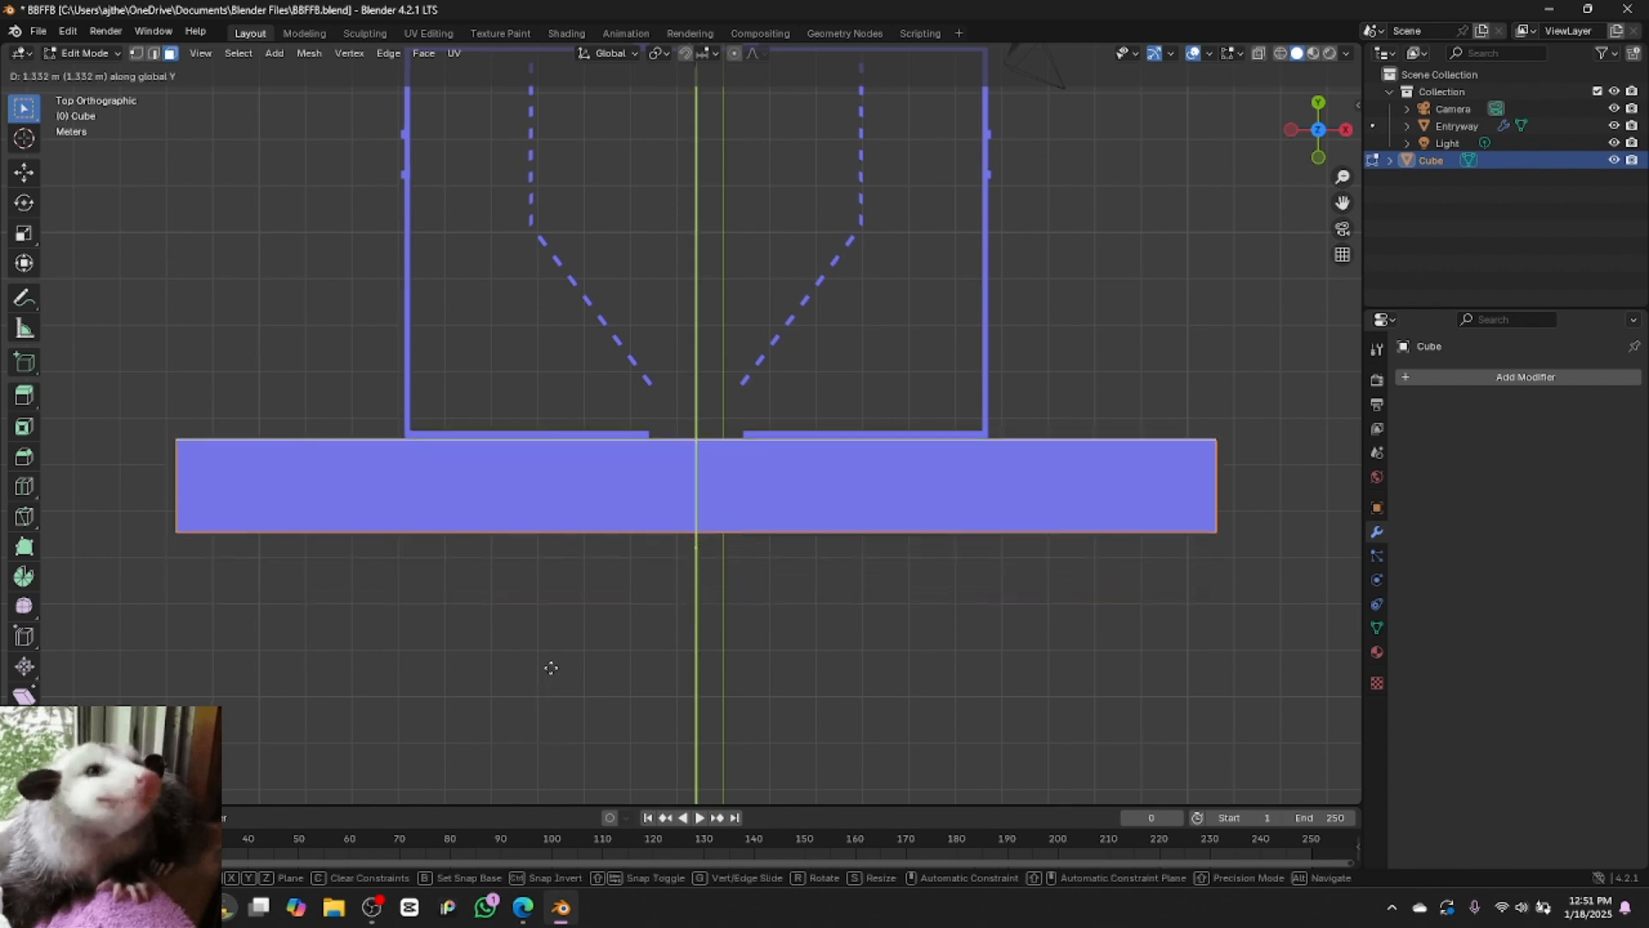
click(553, 672)
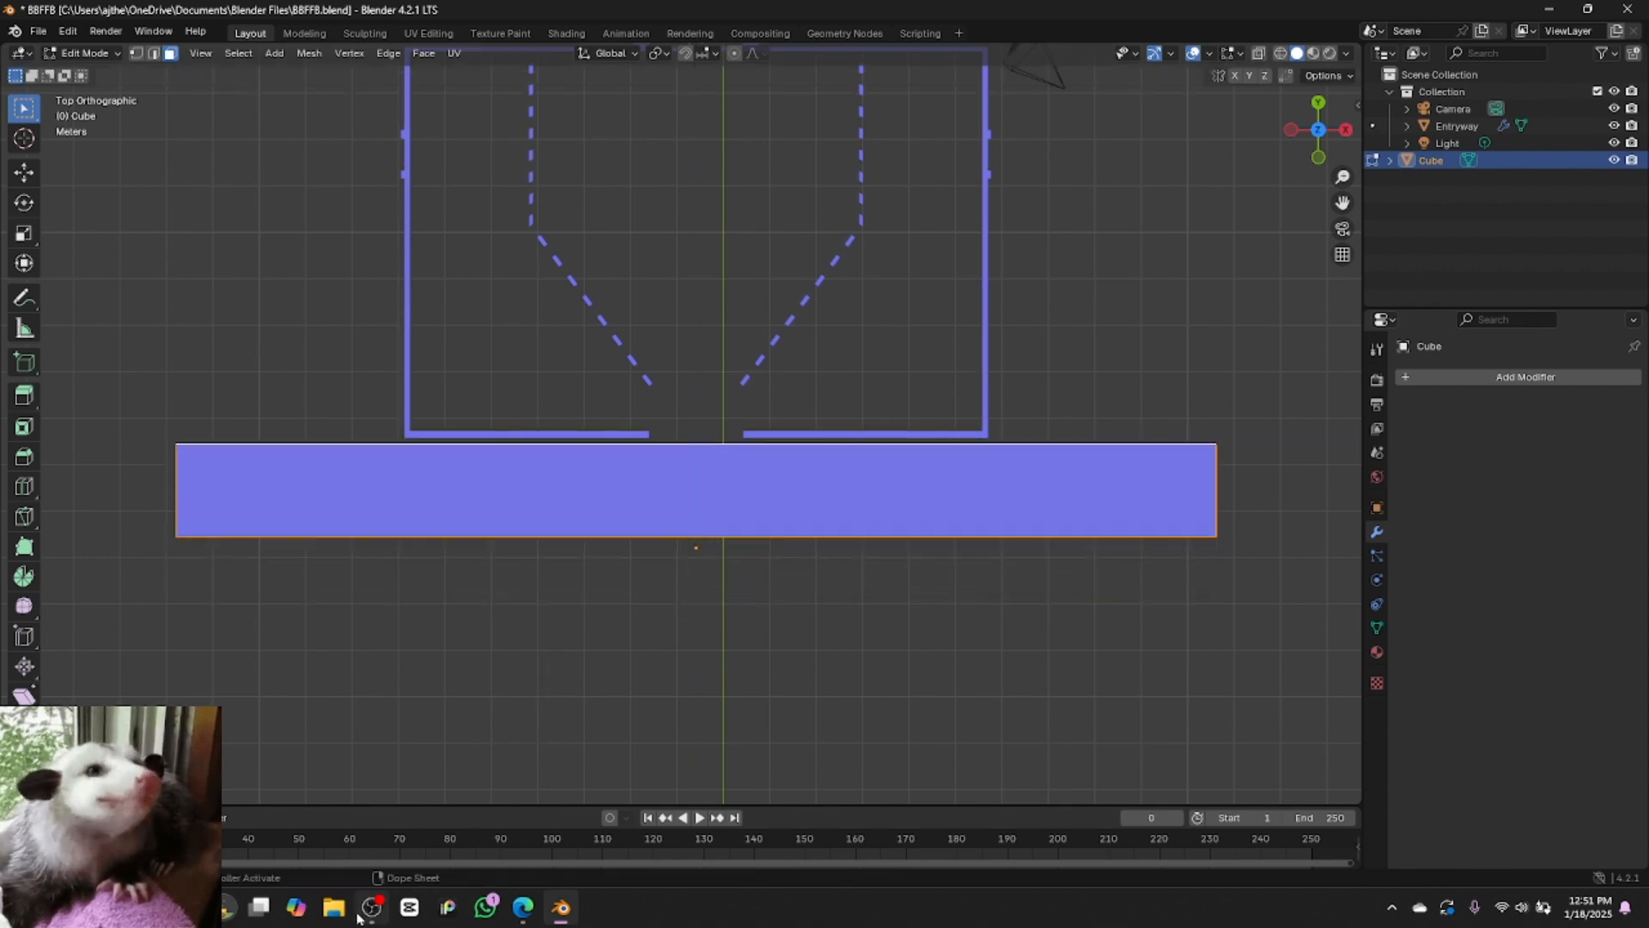
Select only the cube's long side face that points away from the entryway
drag(1319, 128, 1345, 291)
click(1327, 86)
click(1324, 148)
click(1321, 134)
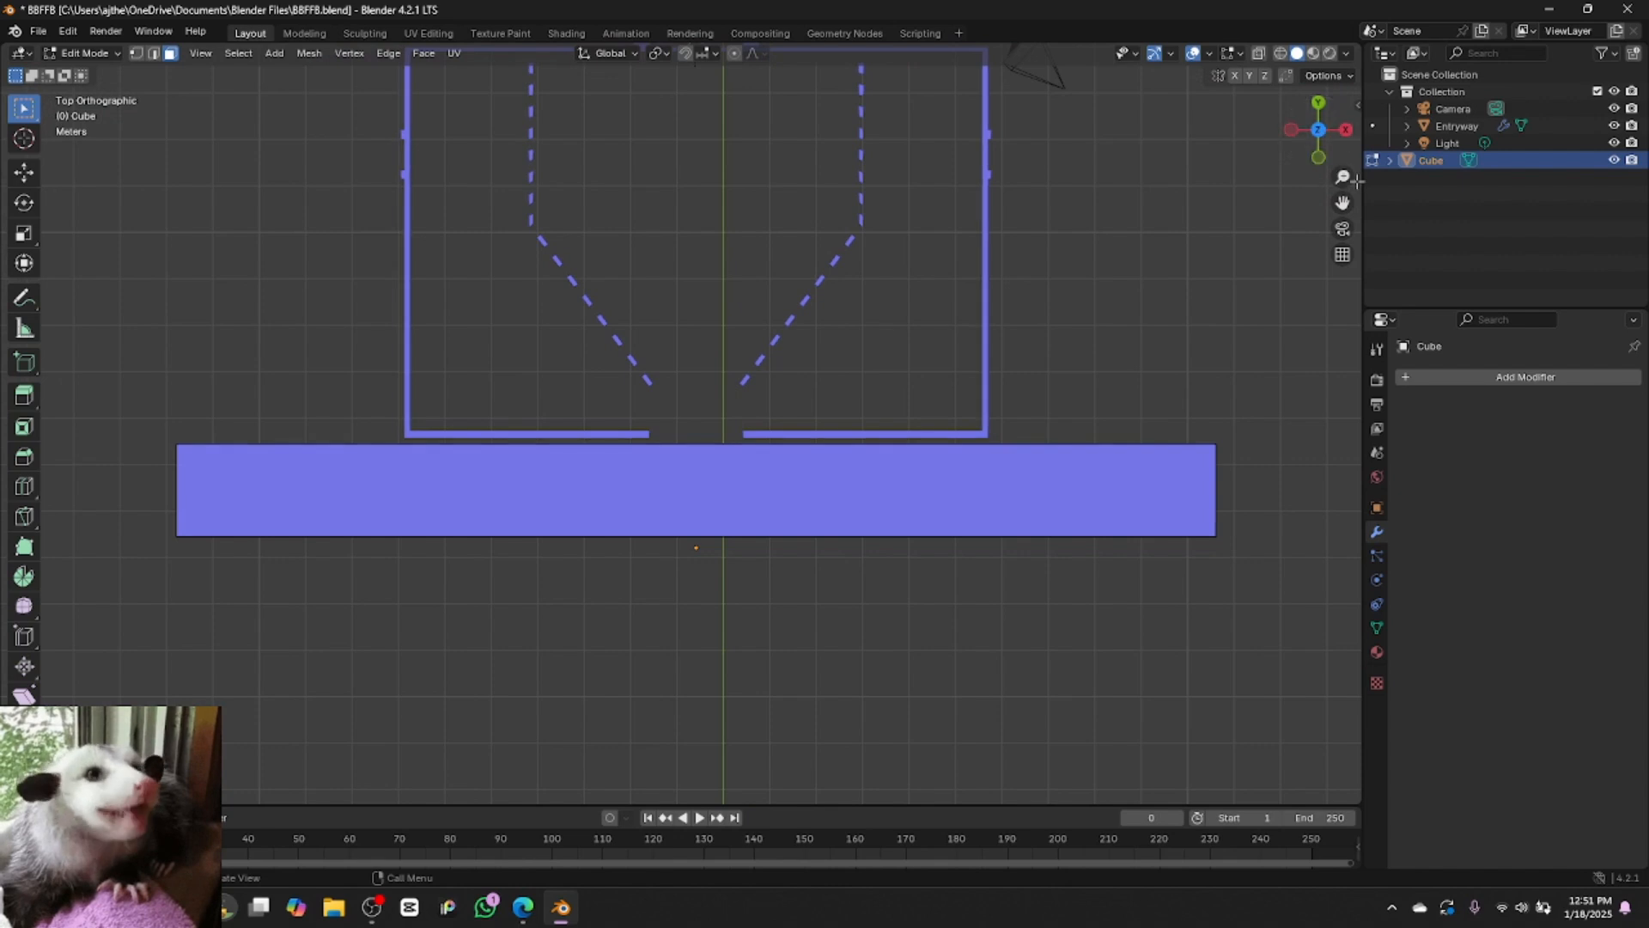
drag(1344, 178, 1344, 206)
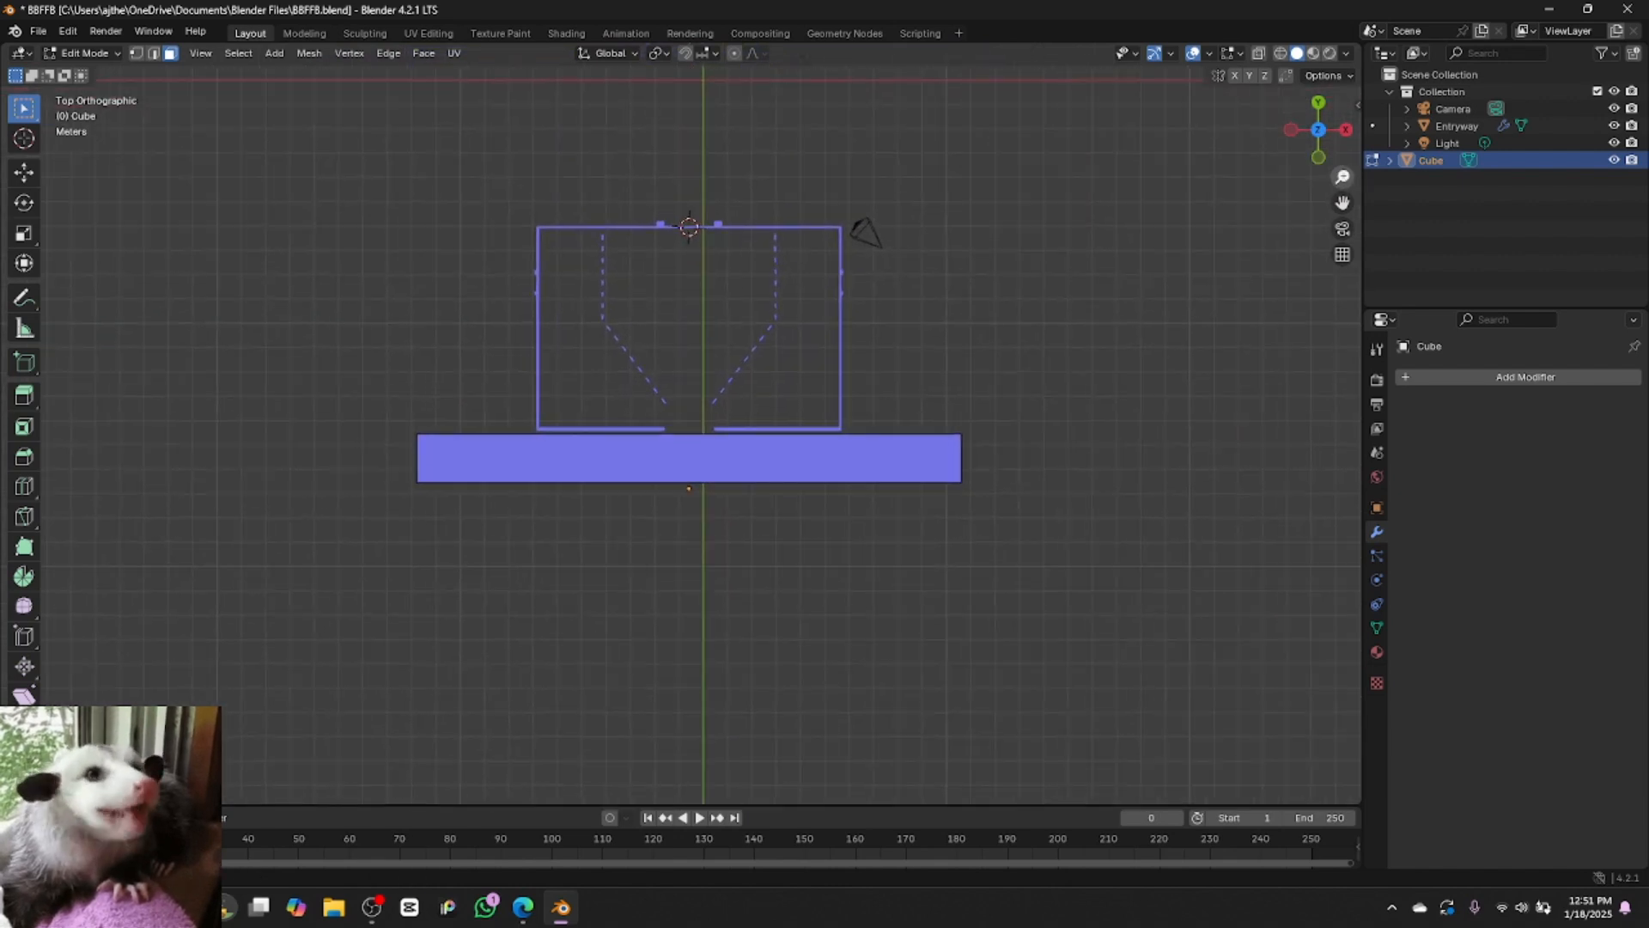
click(927, 453)
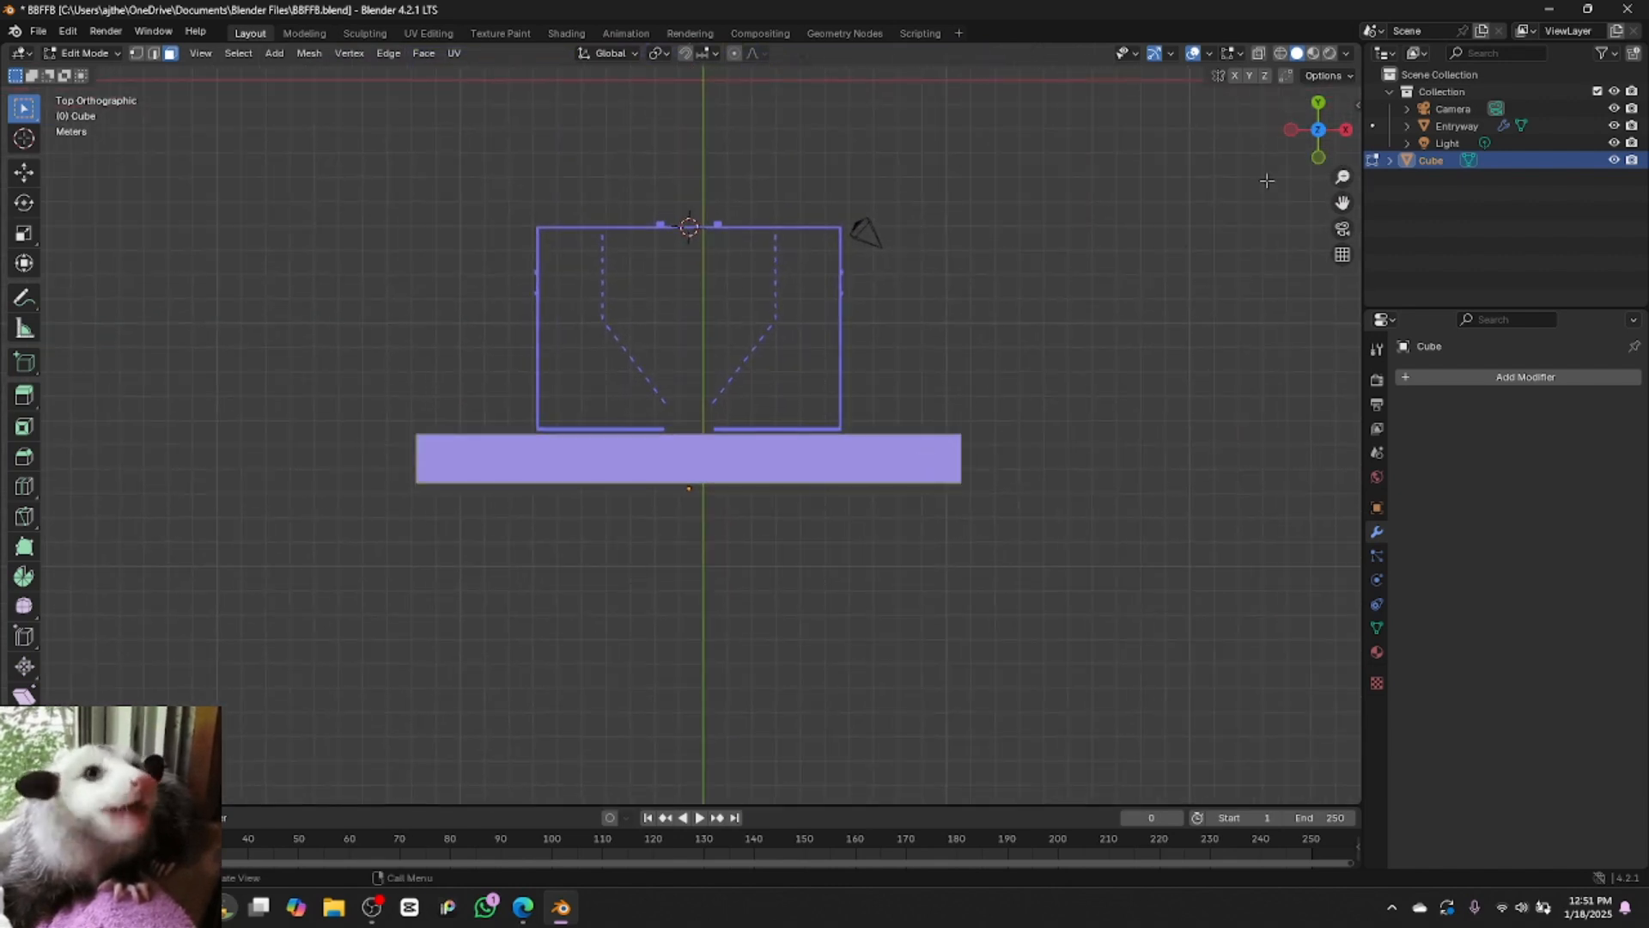
mouse_move(1320, 159)
mouse_down()
mouse_move(1336, 185)
mouse_move(1320, 159)
mouse_up()
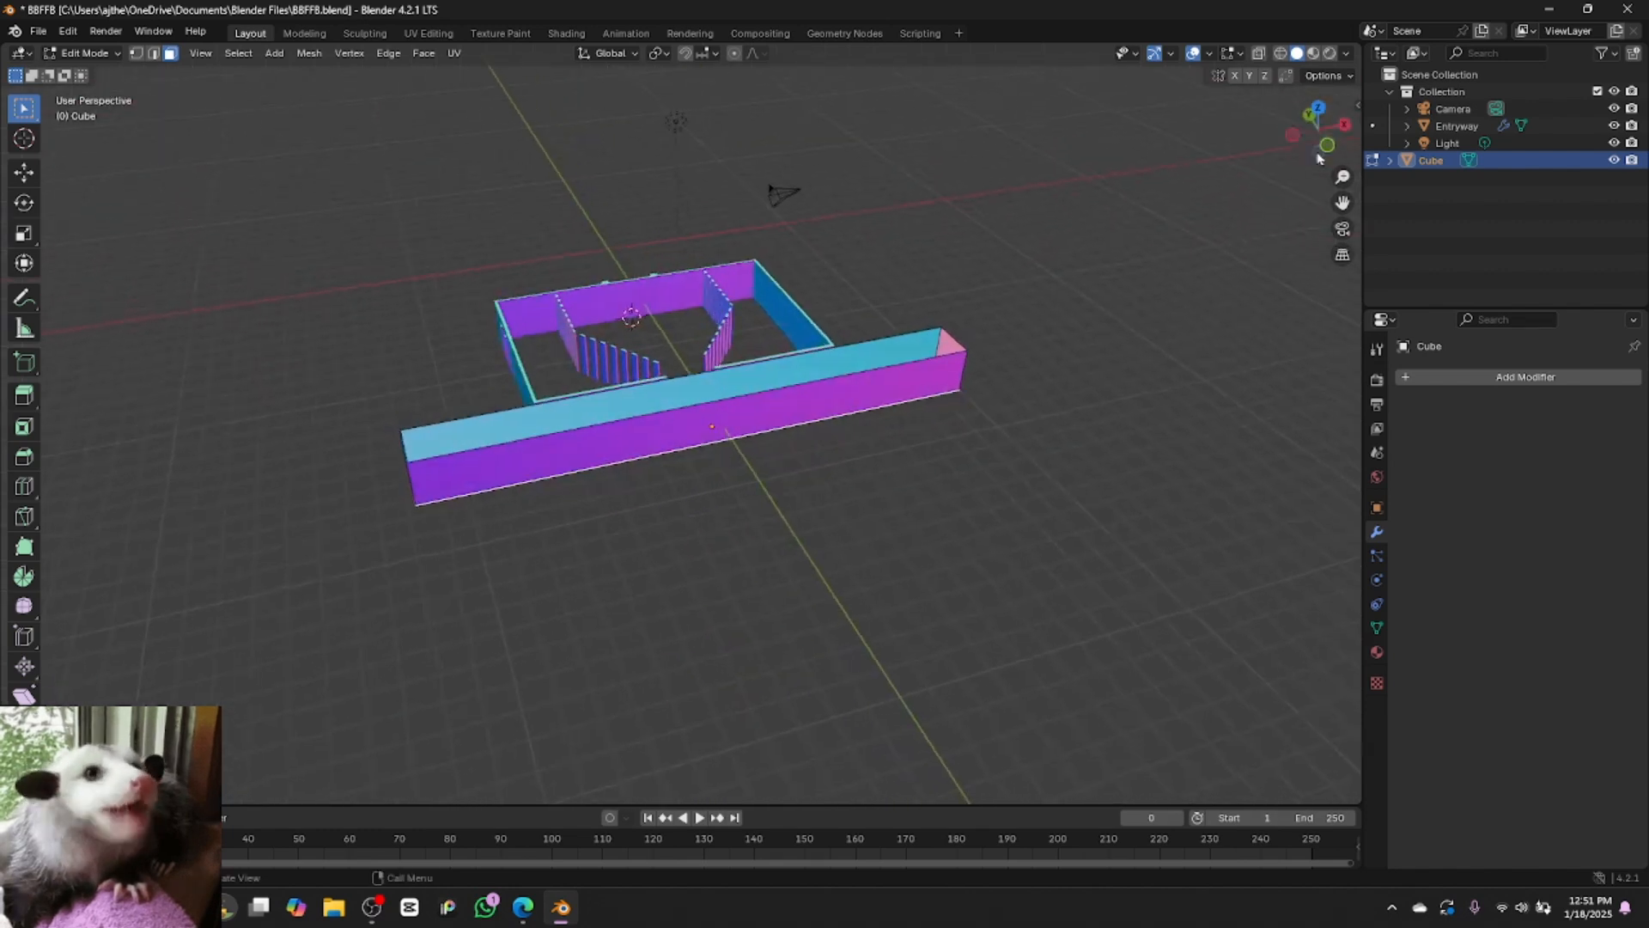
shift+click(536, 436)
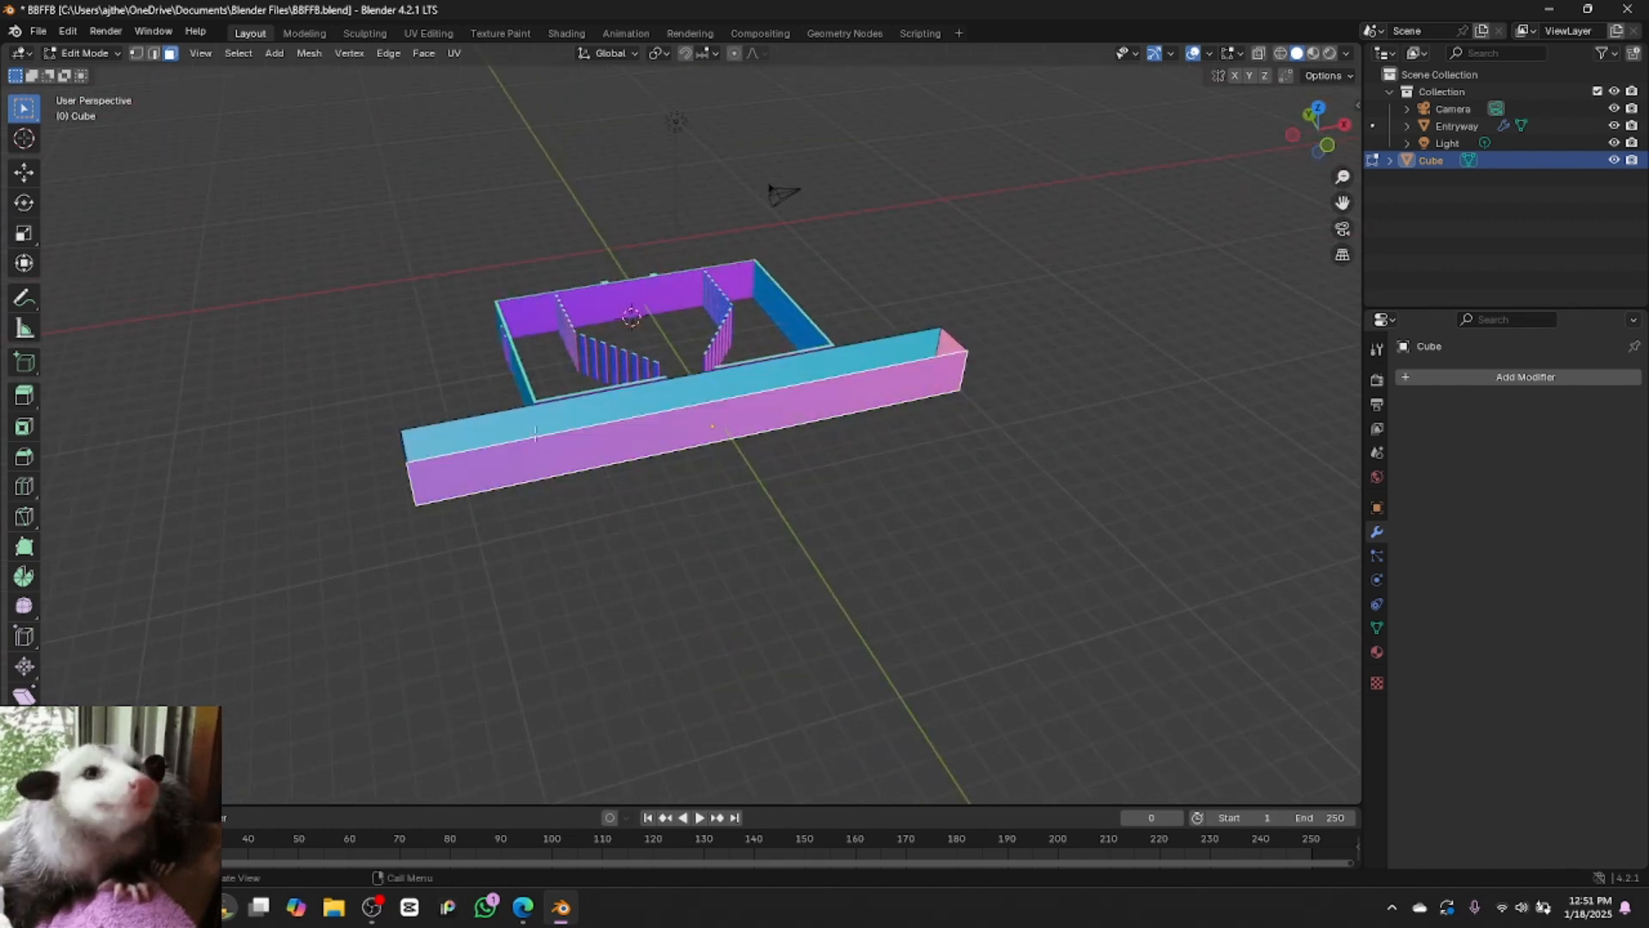
key(e)
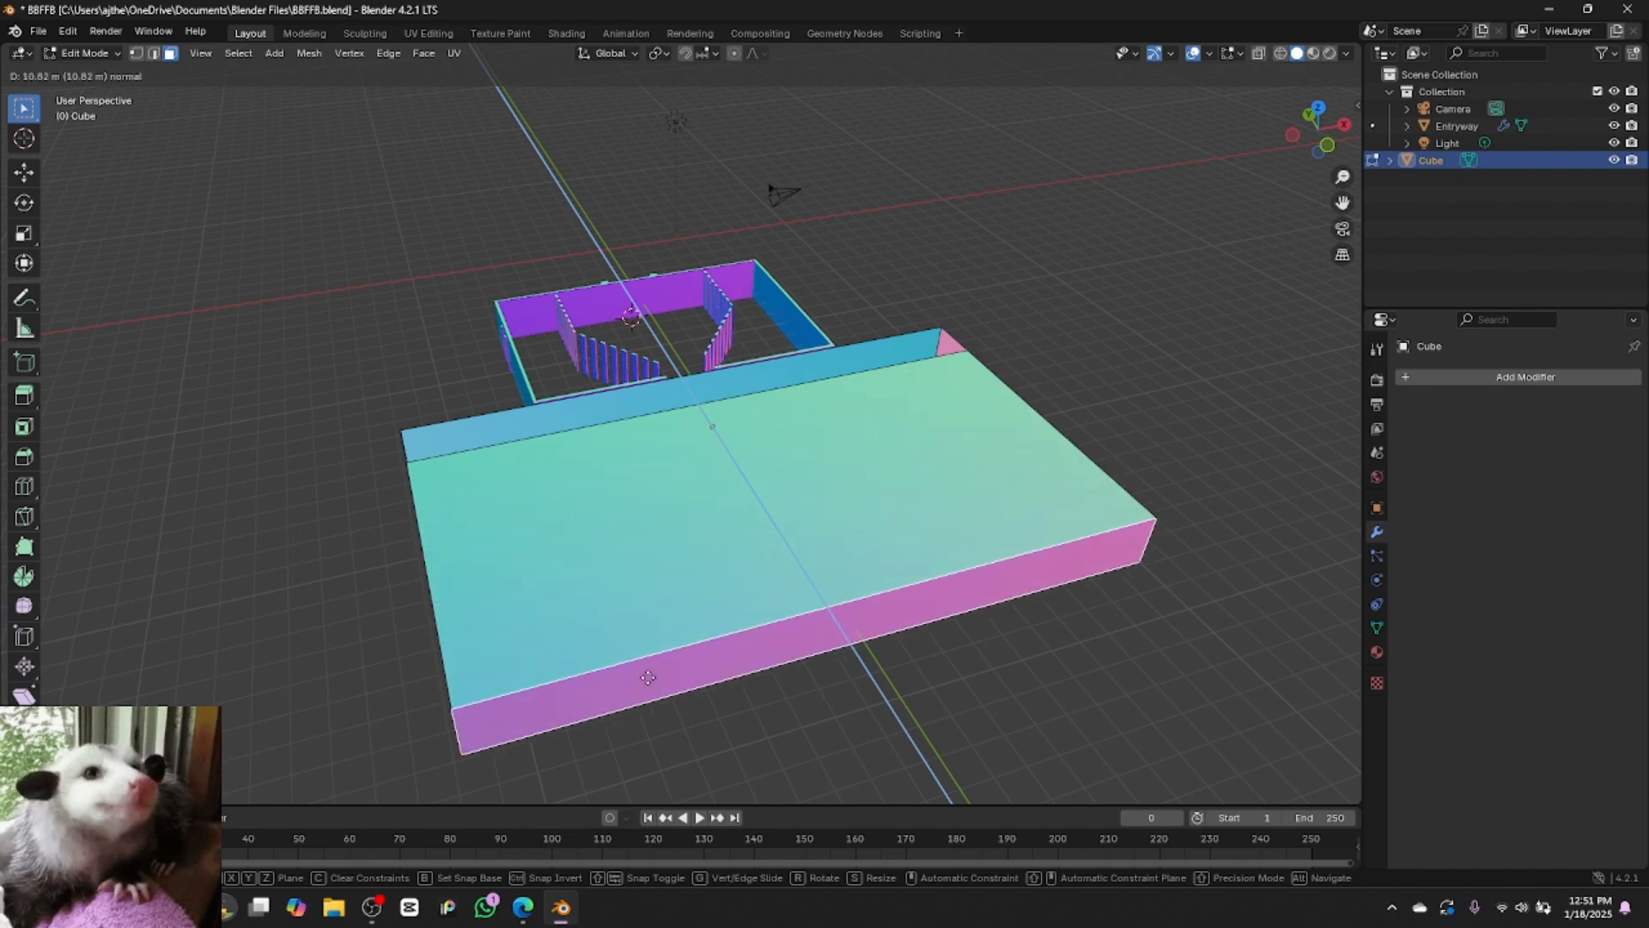
click(681, 742)
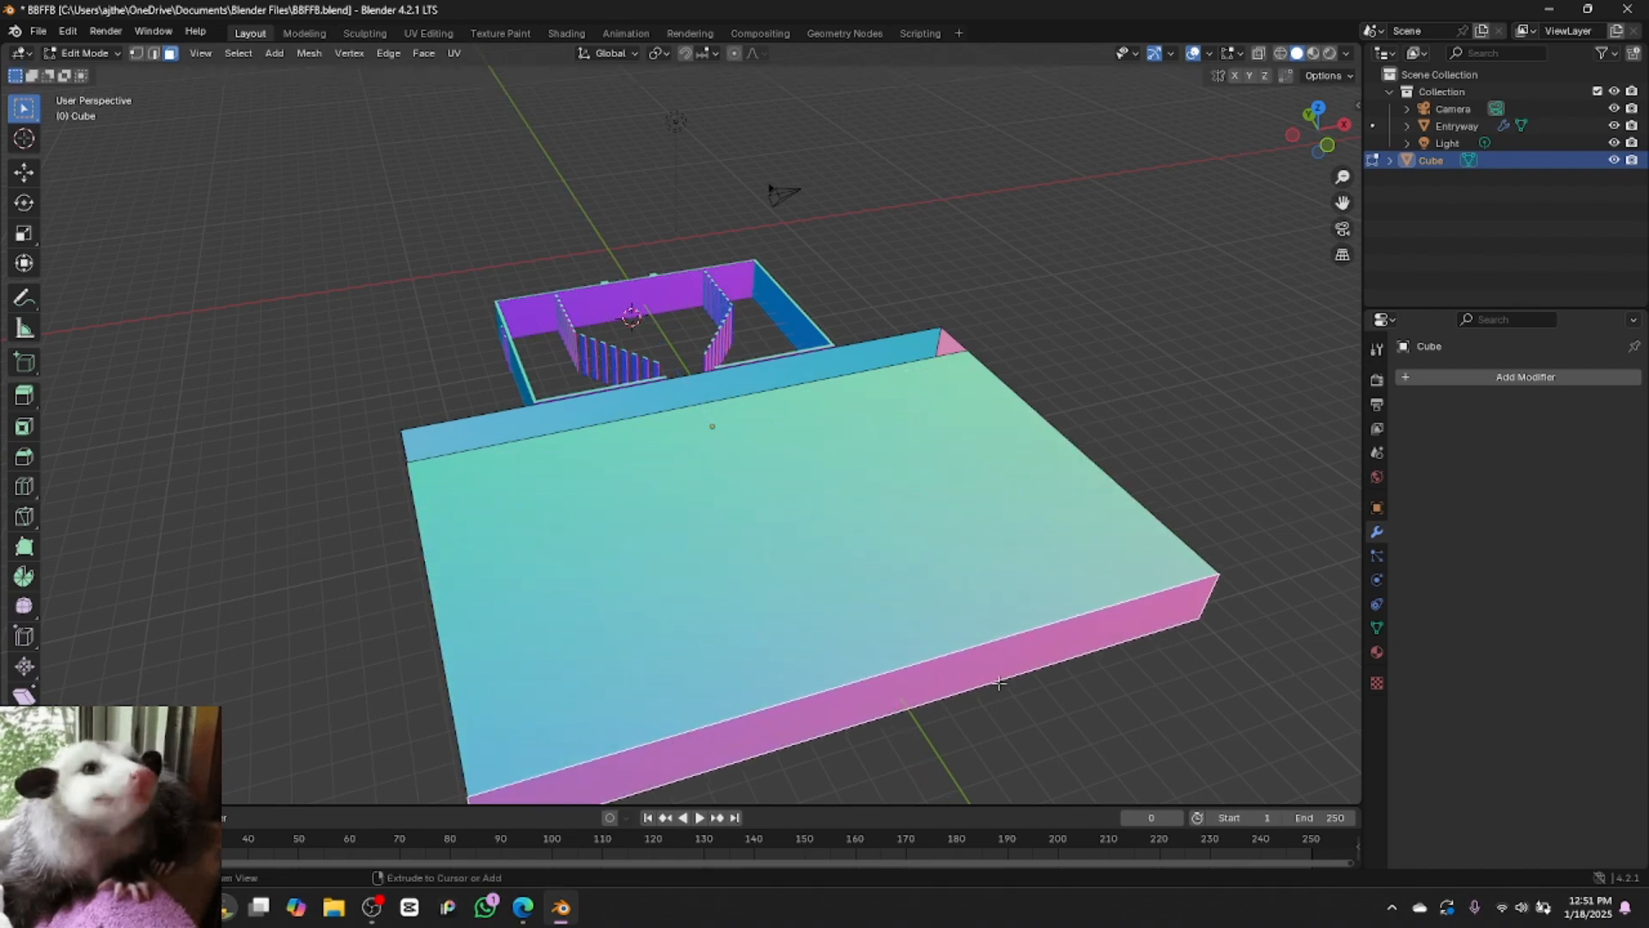
key(ctrl+z)
Move the selected outer face along the negative Y axis, away from the entryway, to stretch the box into a deep rectangular room
key(g)
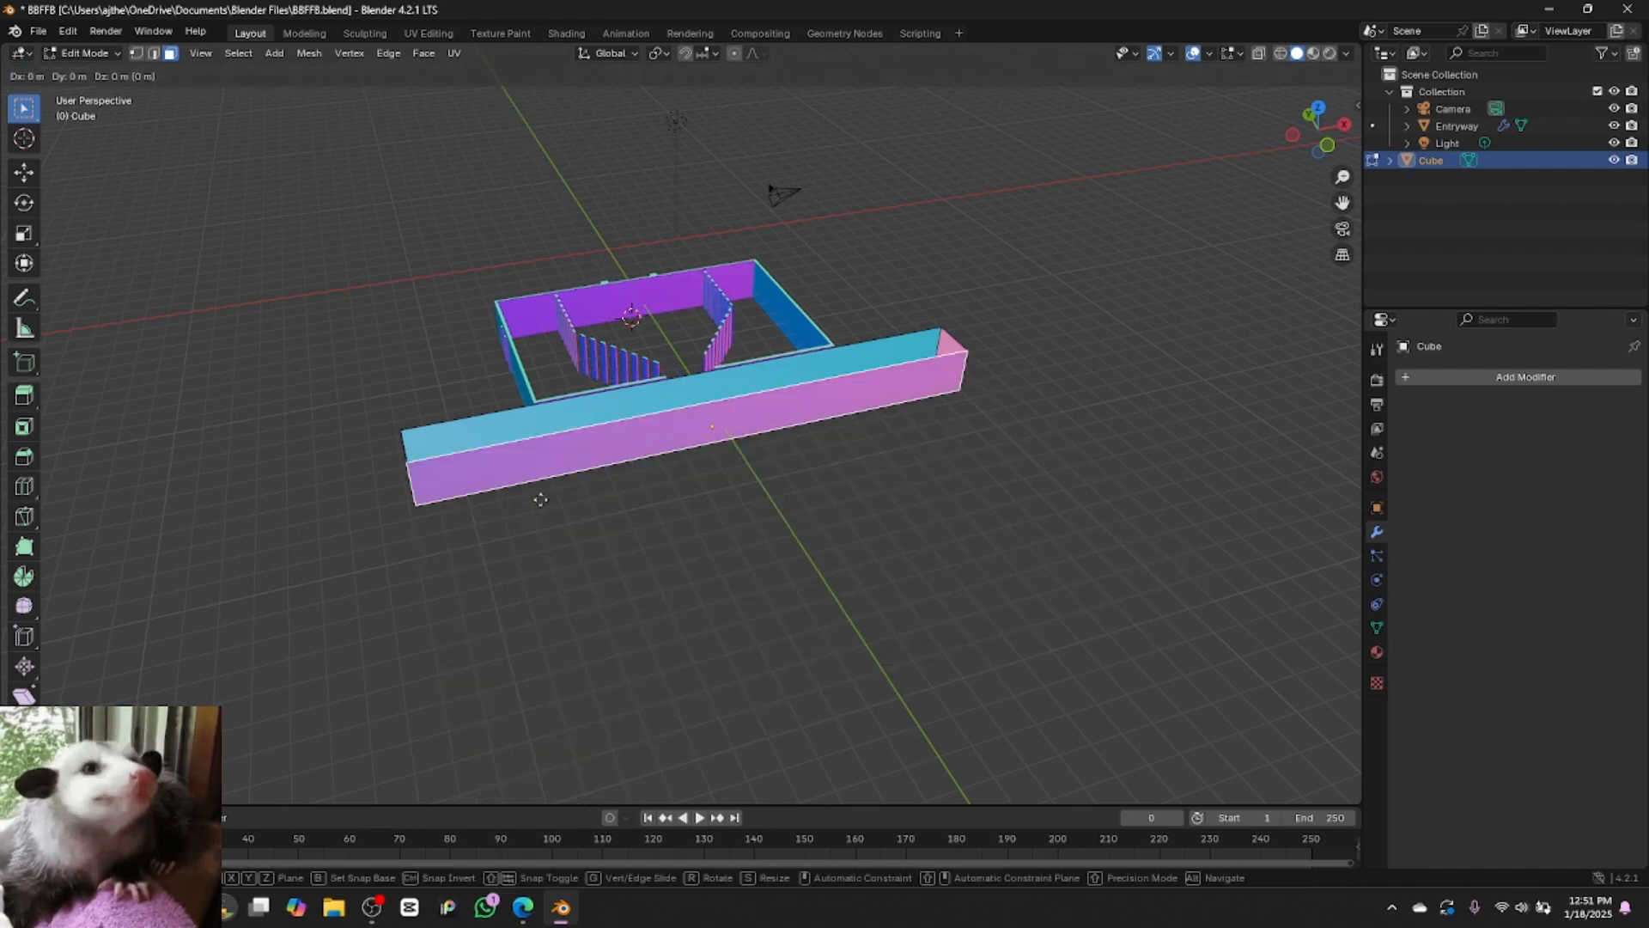
key(y)
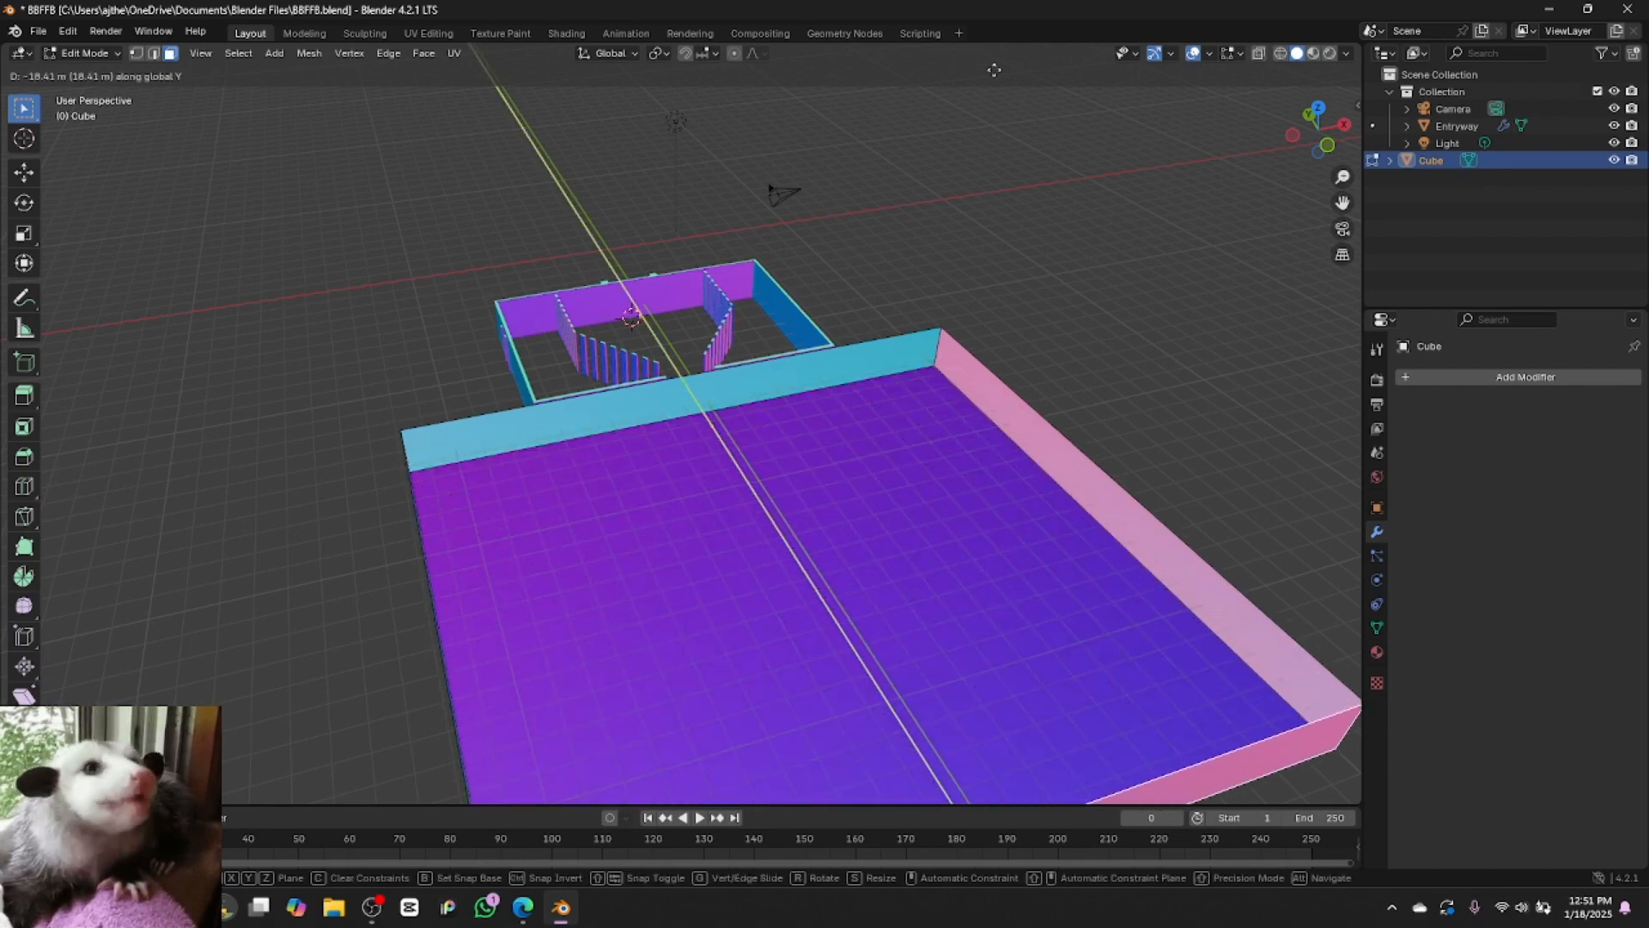
click(969, 776)
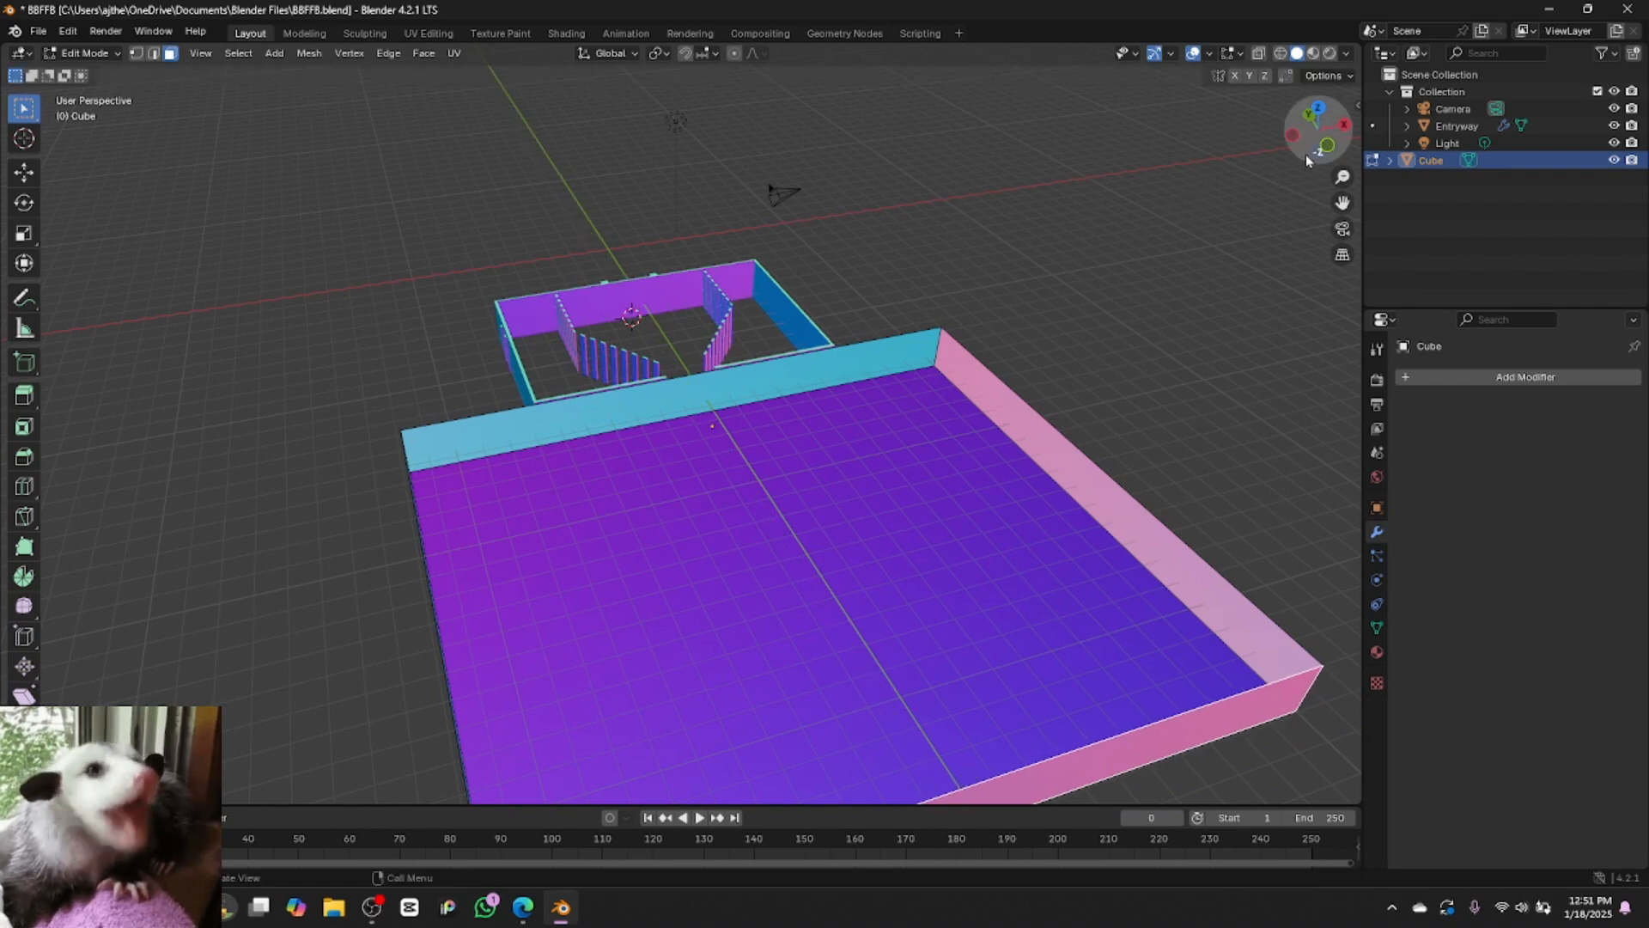
Return to Object Mode, scale the whole room along the X axis to about 1.3 times its width, and deselect it
drag(1327, 151, 1263, 183)
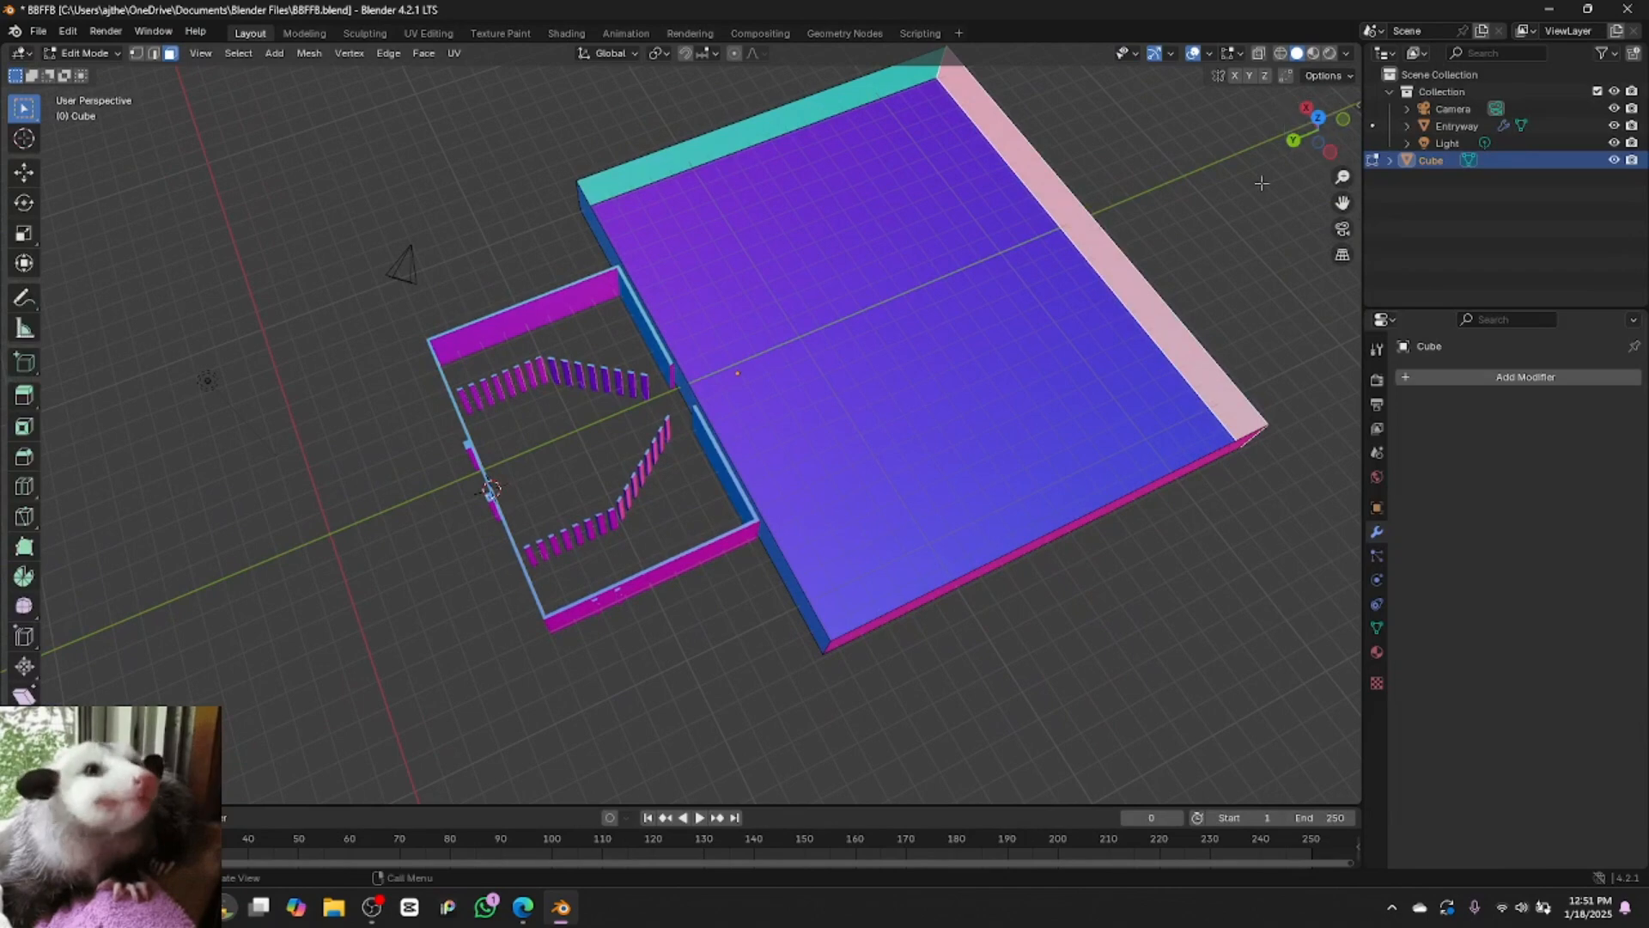
click(84, 52)
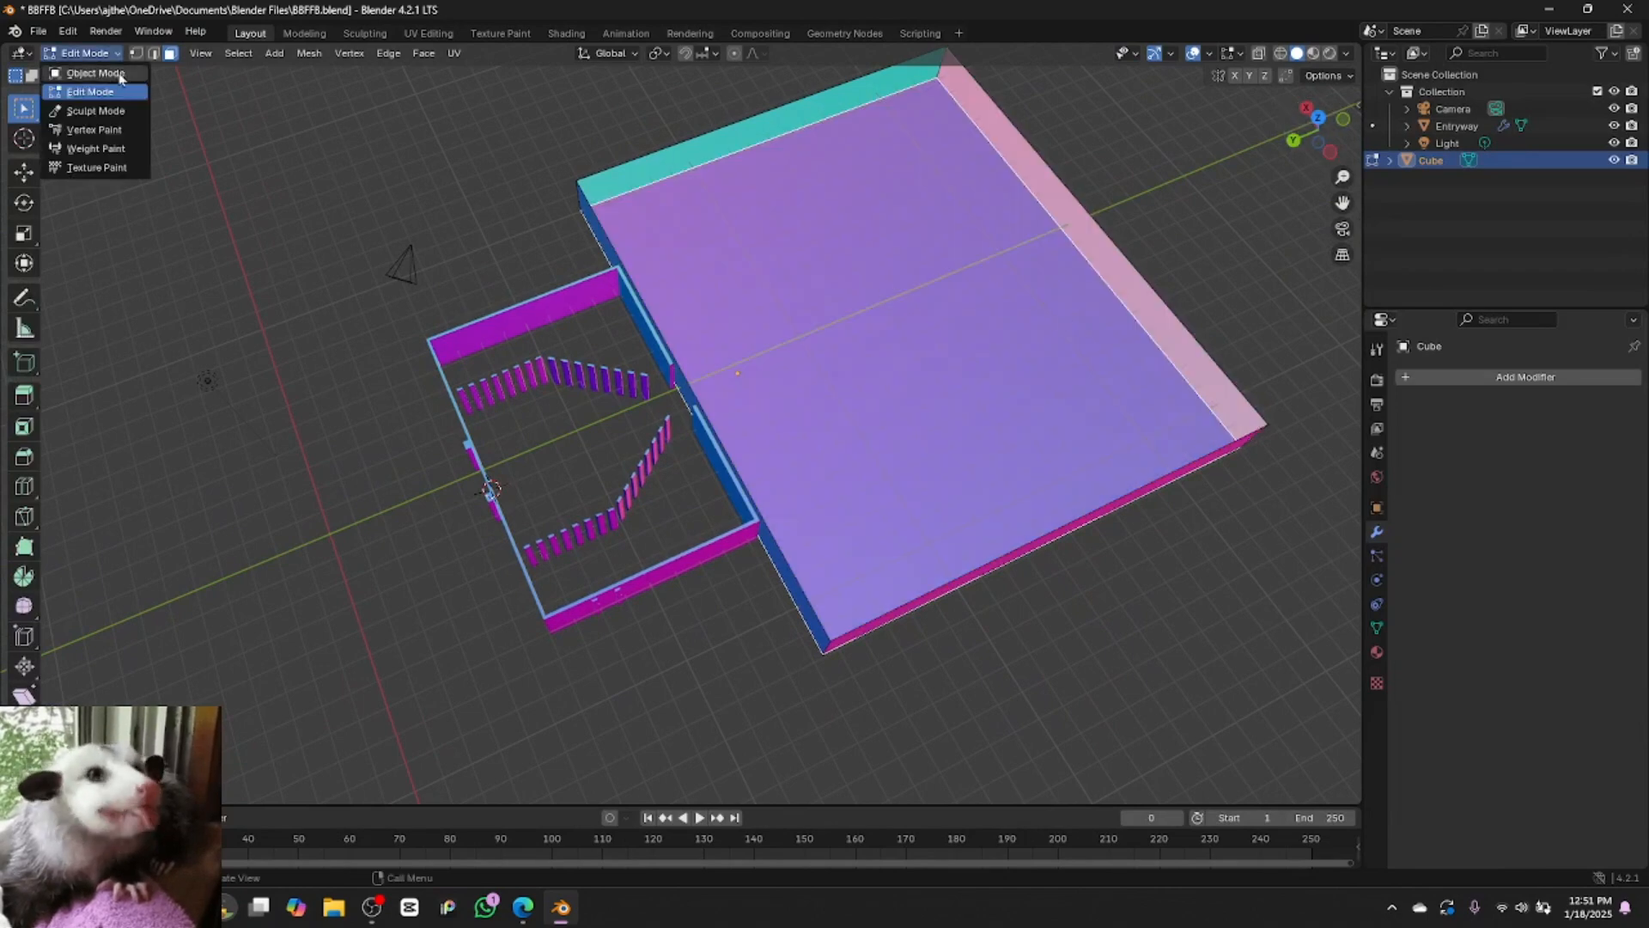
click(86, 69)
key(s)
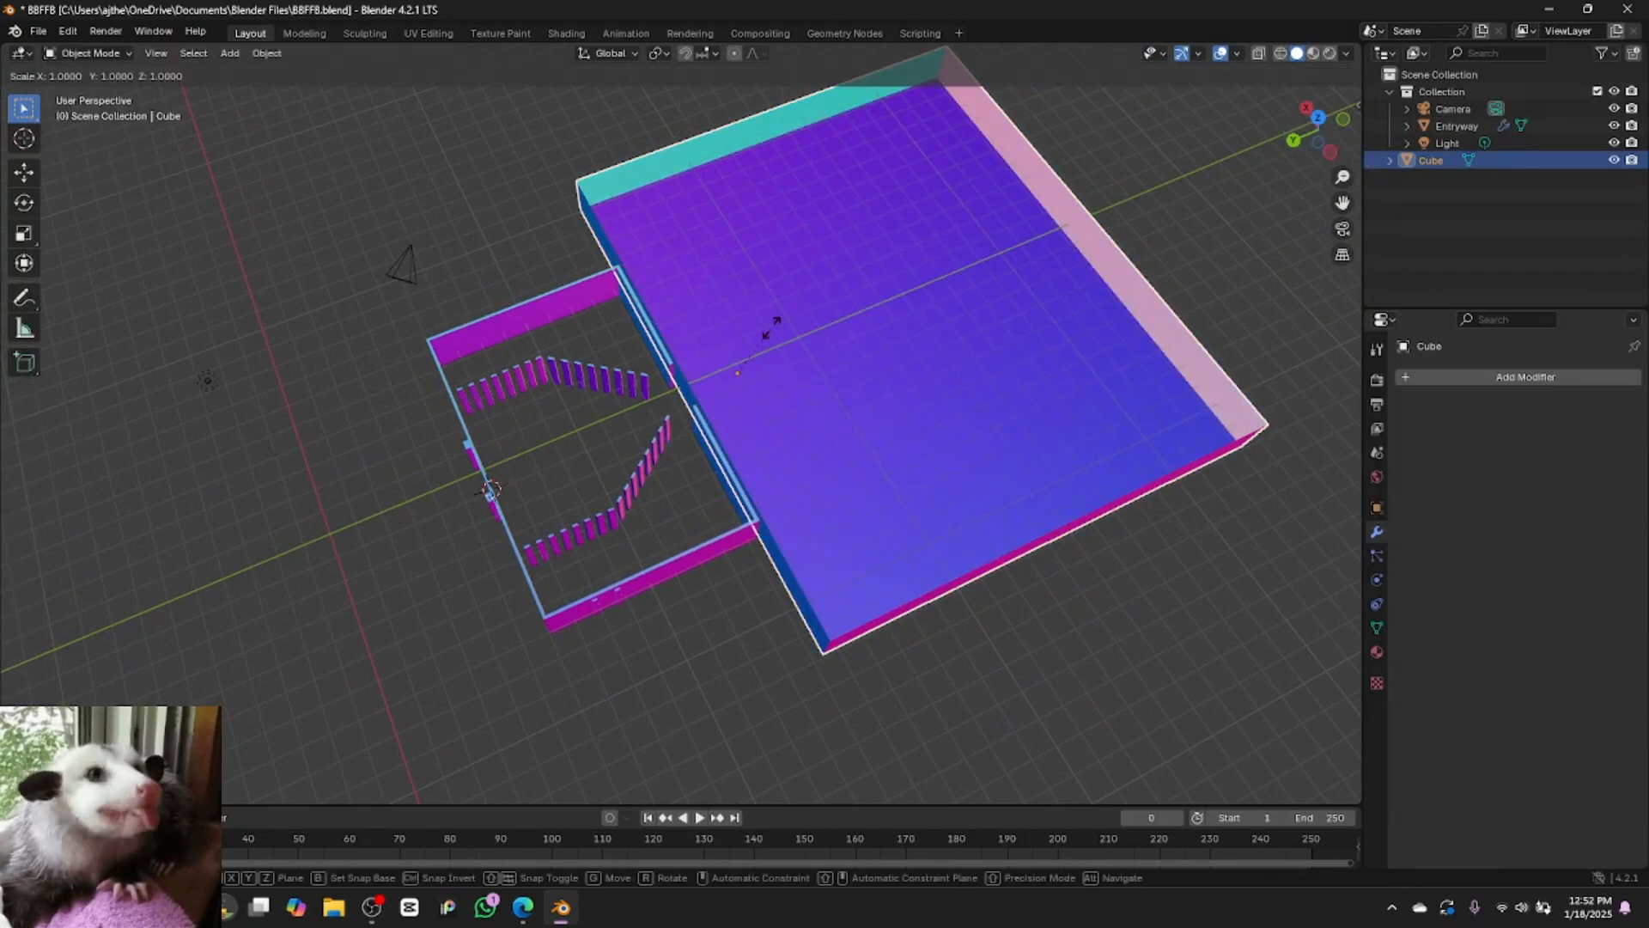
key(x)
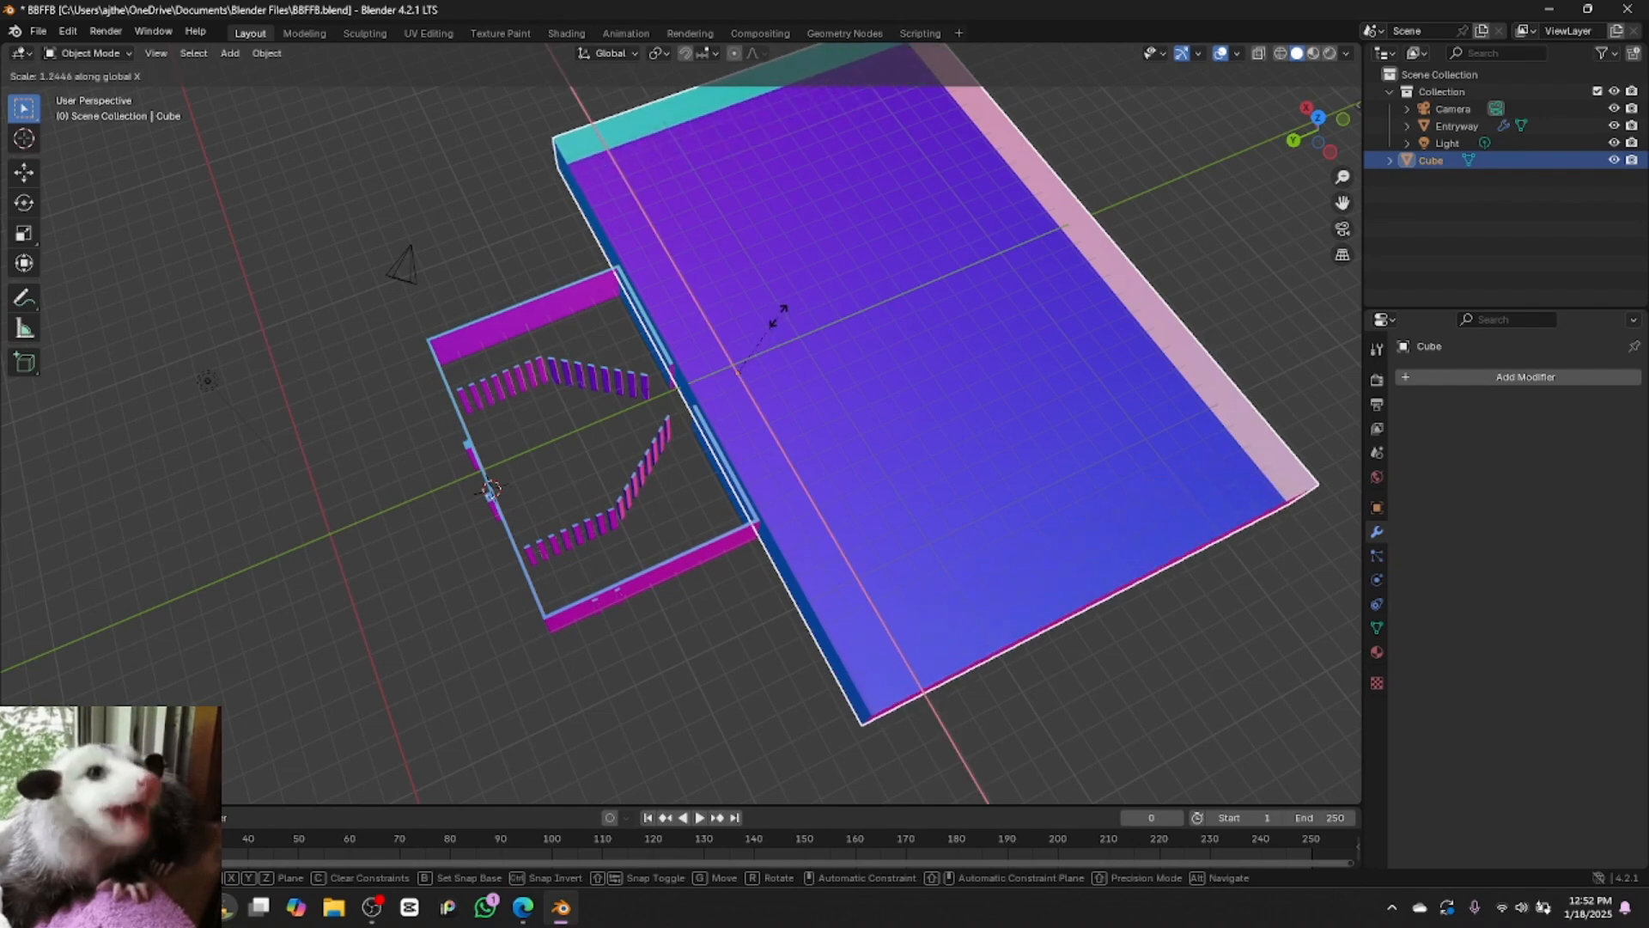
click(780, 319)
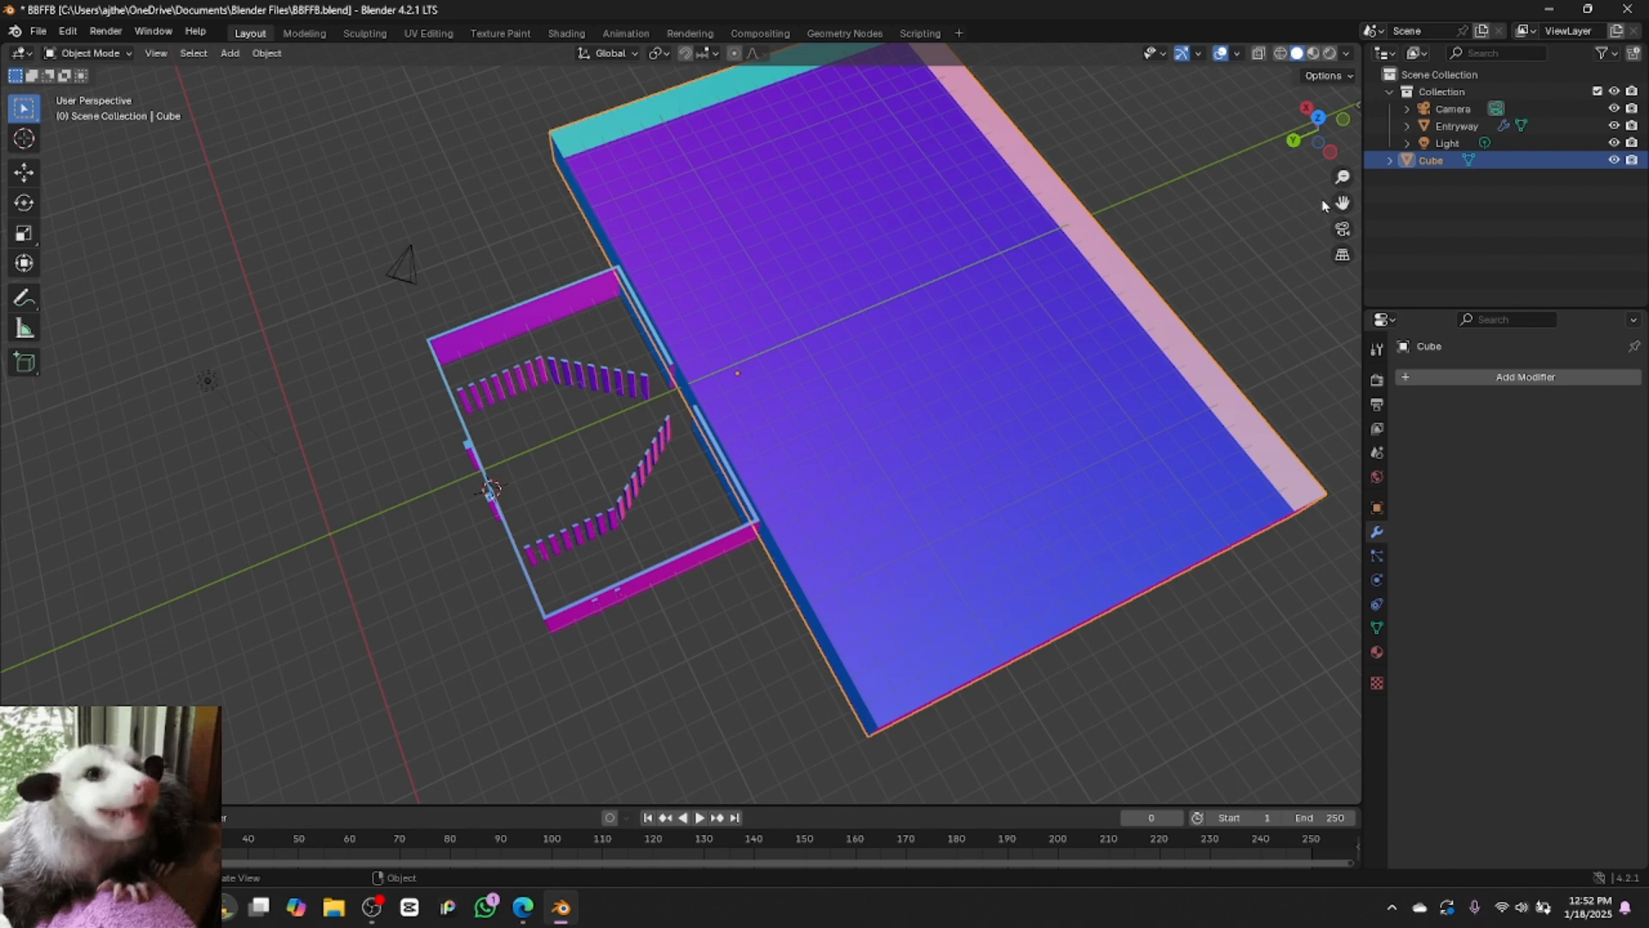
click(1321, 146)
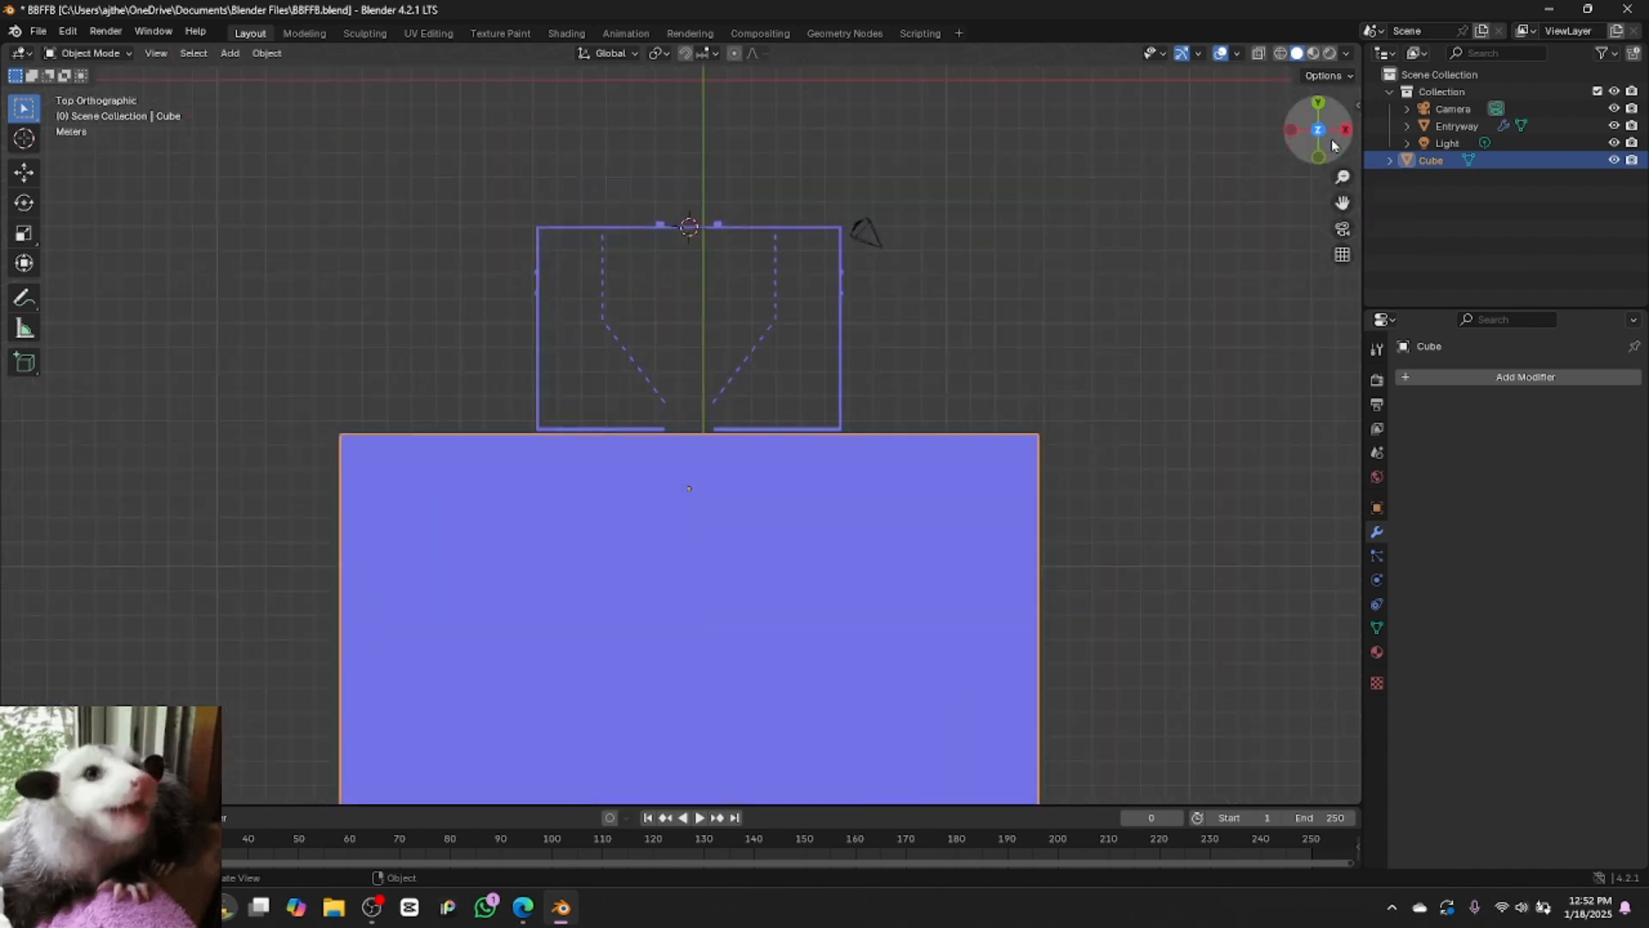
click(1213, 283)
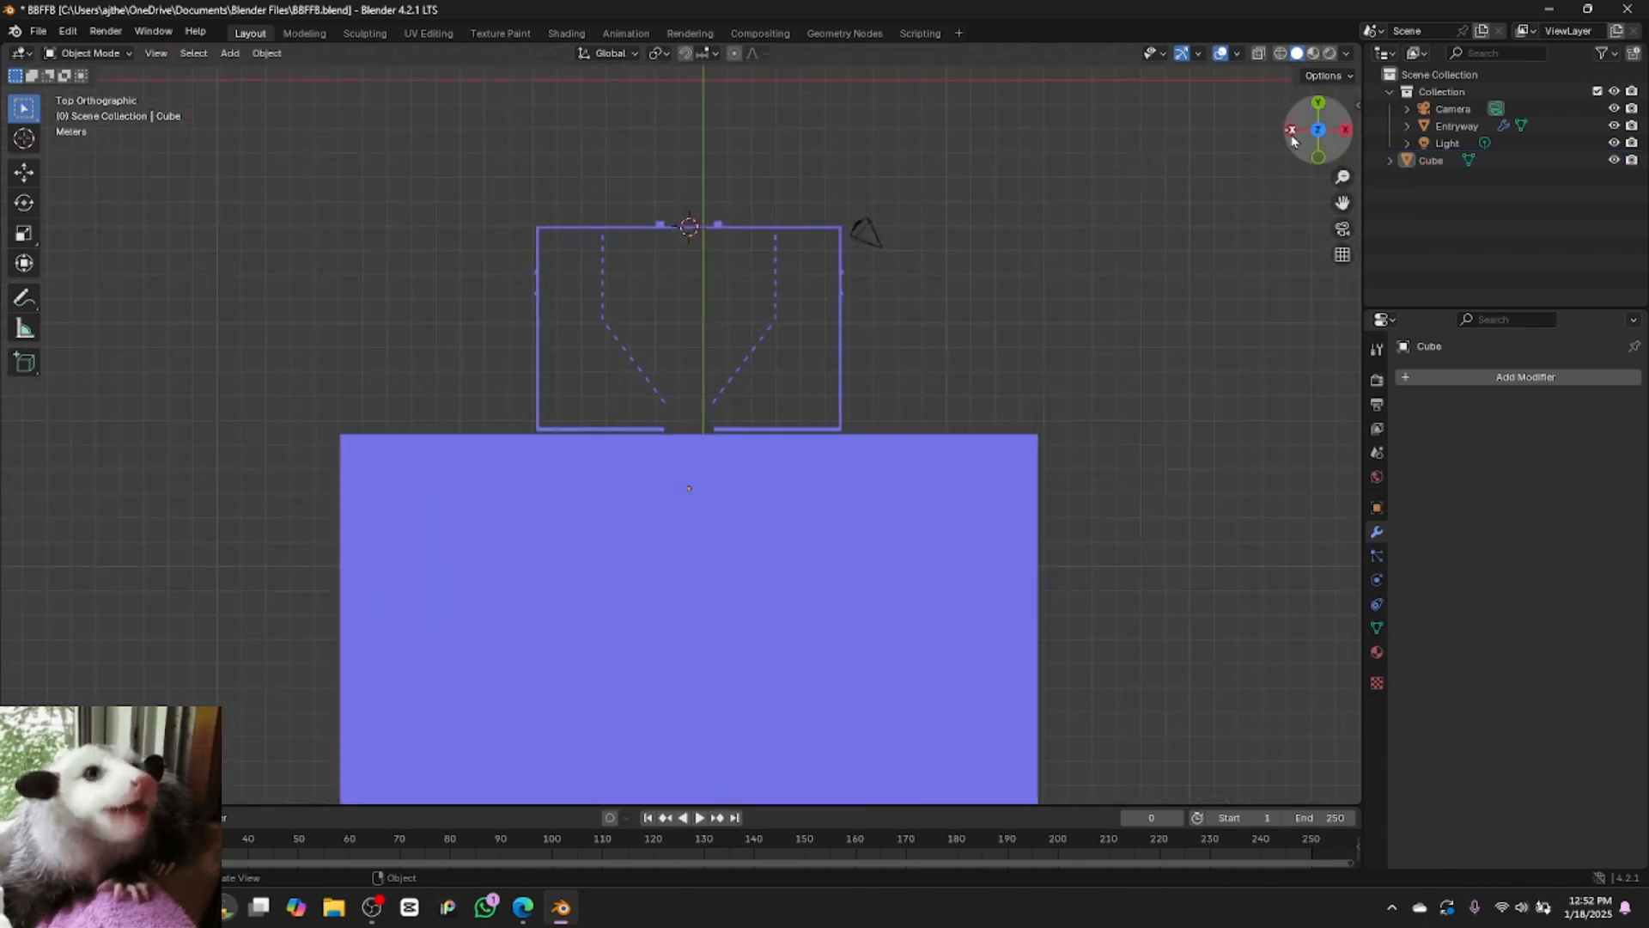
drag(1293, 138, 1532, 124)
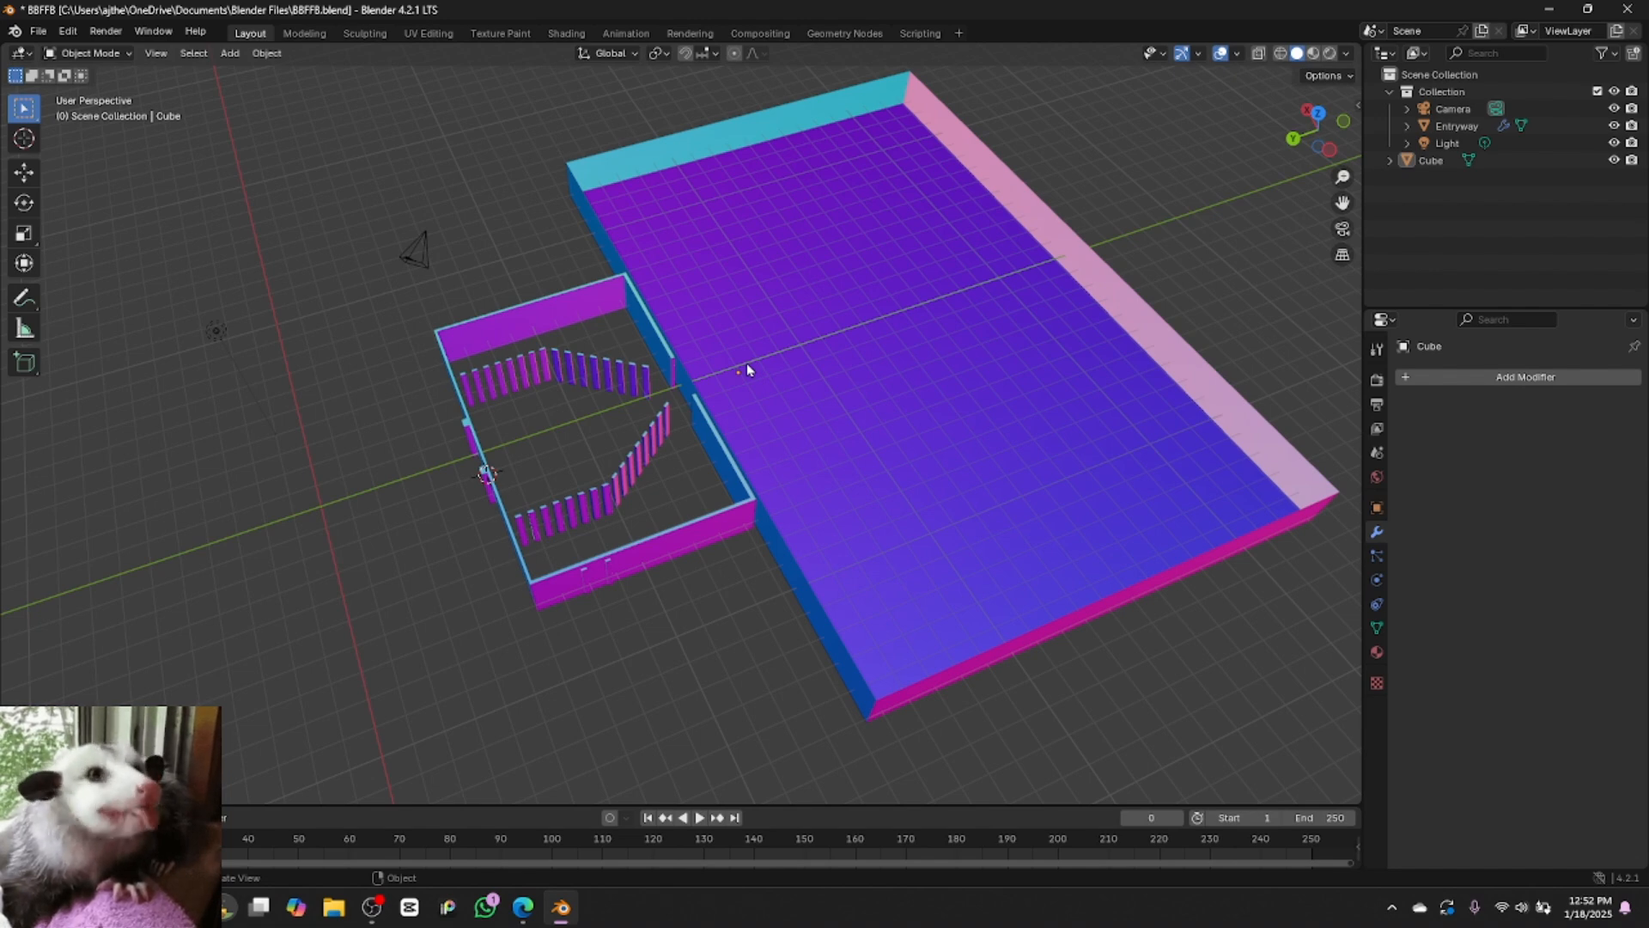
Switch to Microsoft Edge and search for images of "mansion floor plans ground floor" in a new tab
click(523, 907)
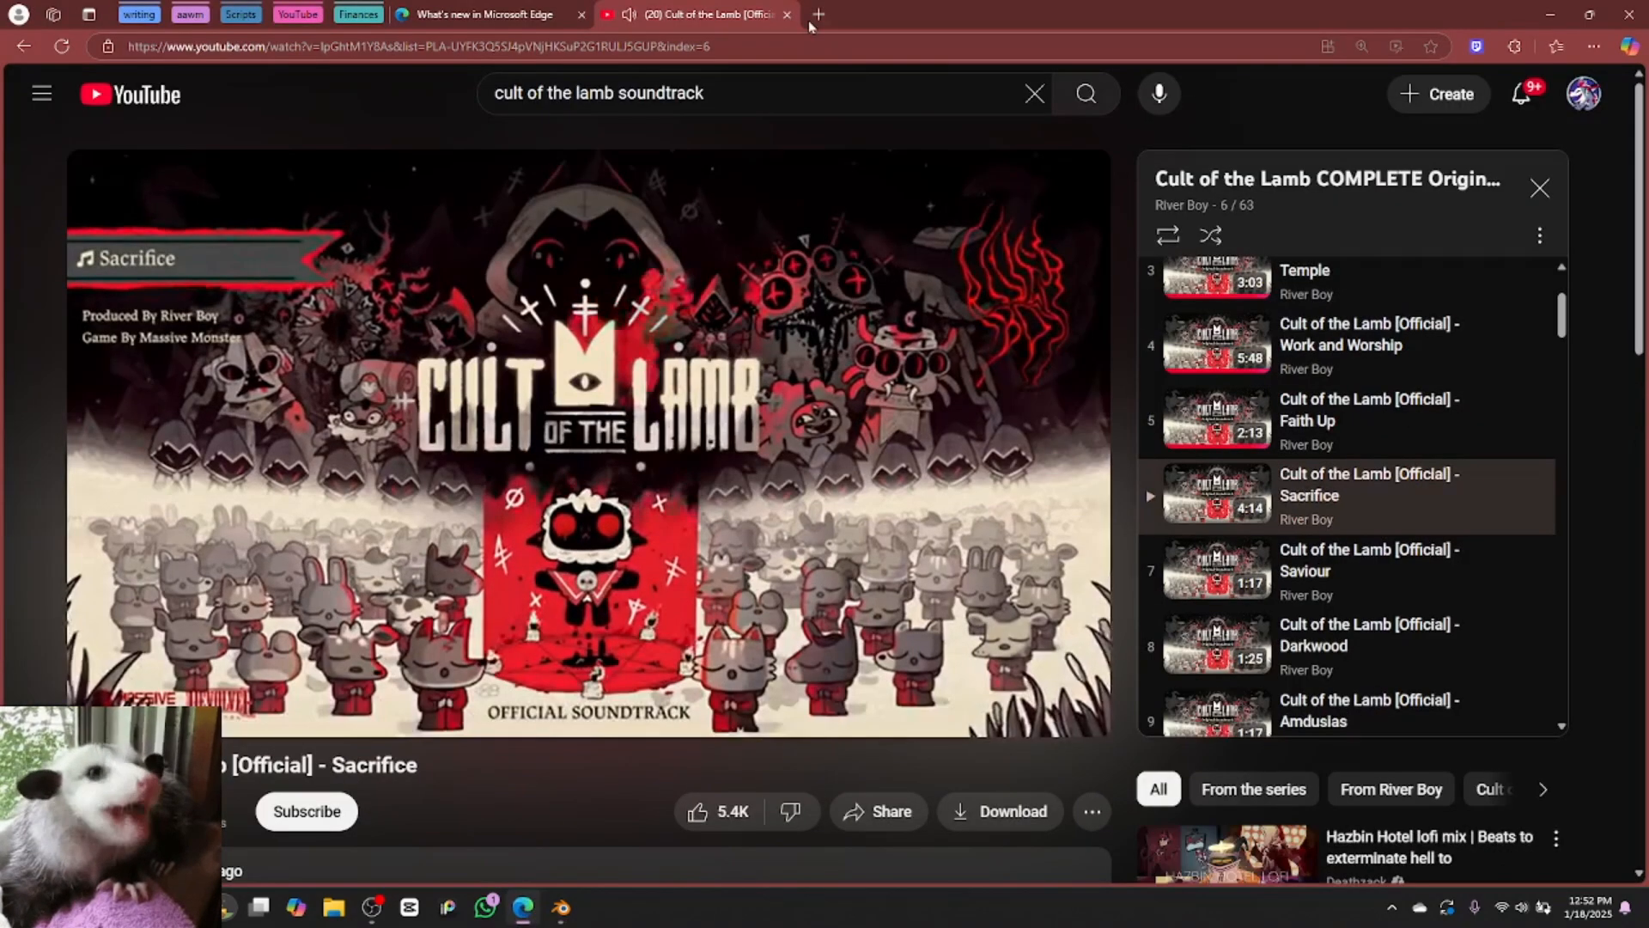
click(818, 15)
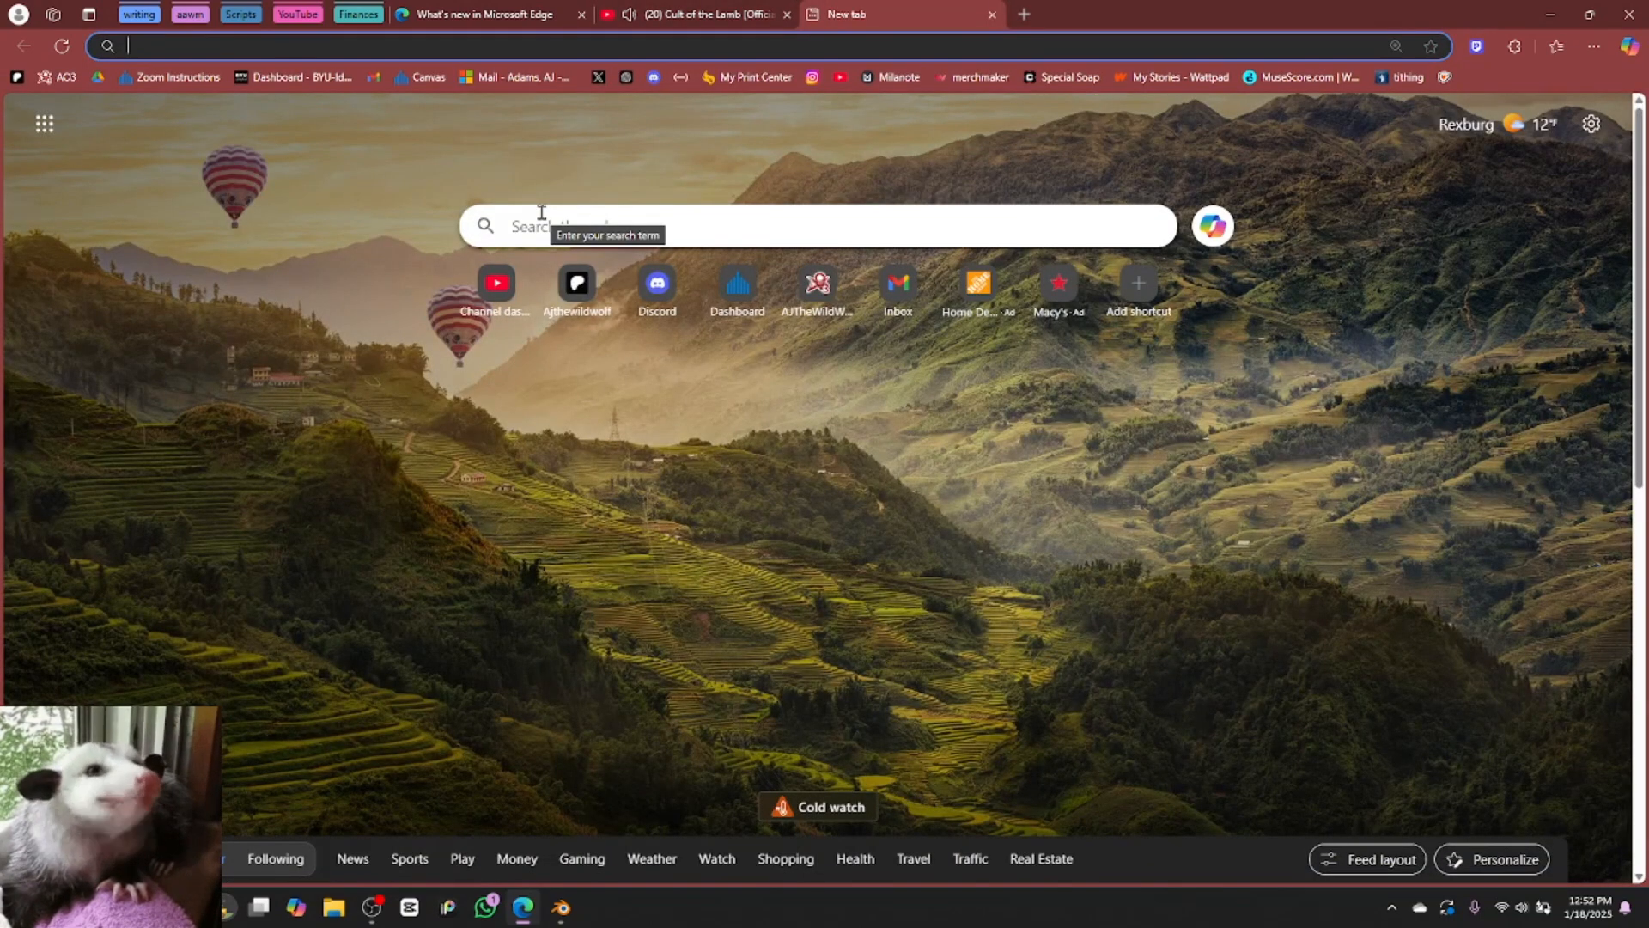
text(mansion fl)
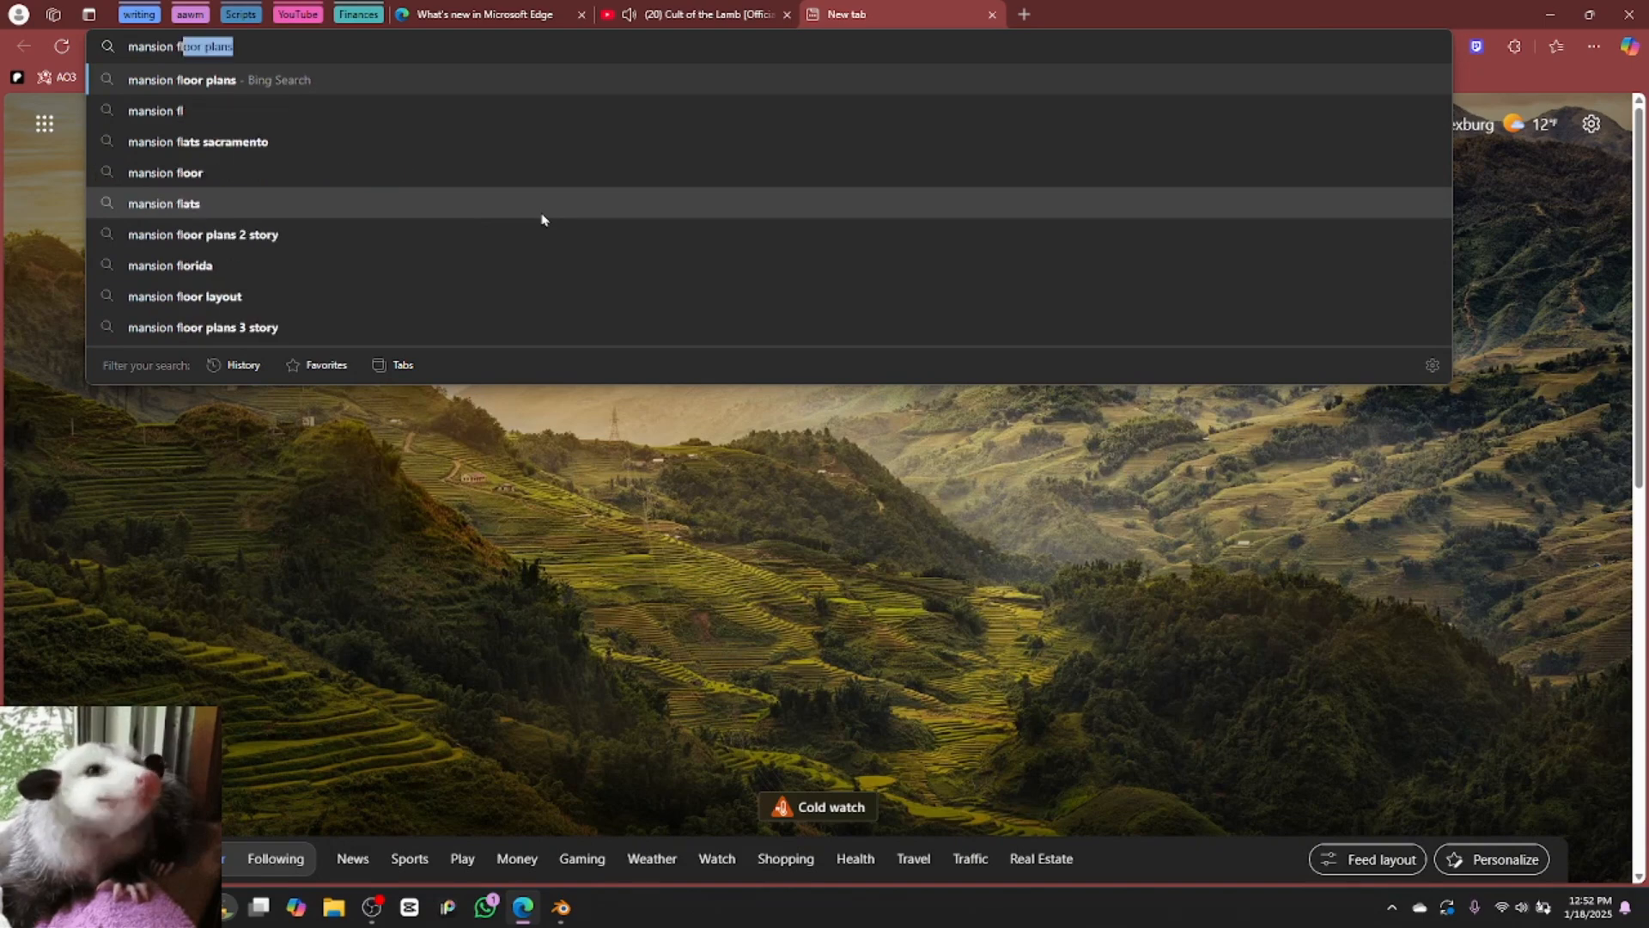
text(oor plans)
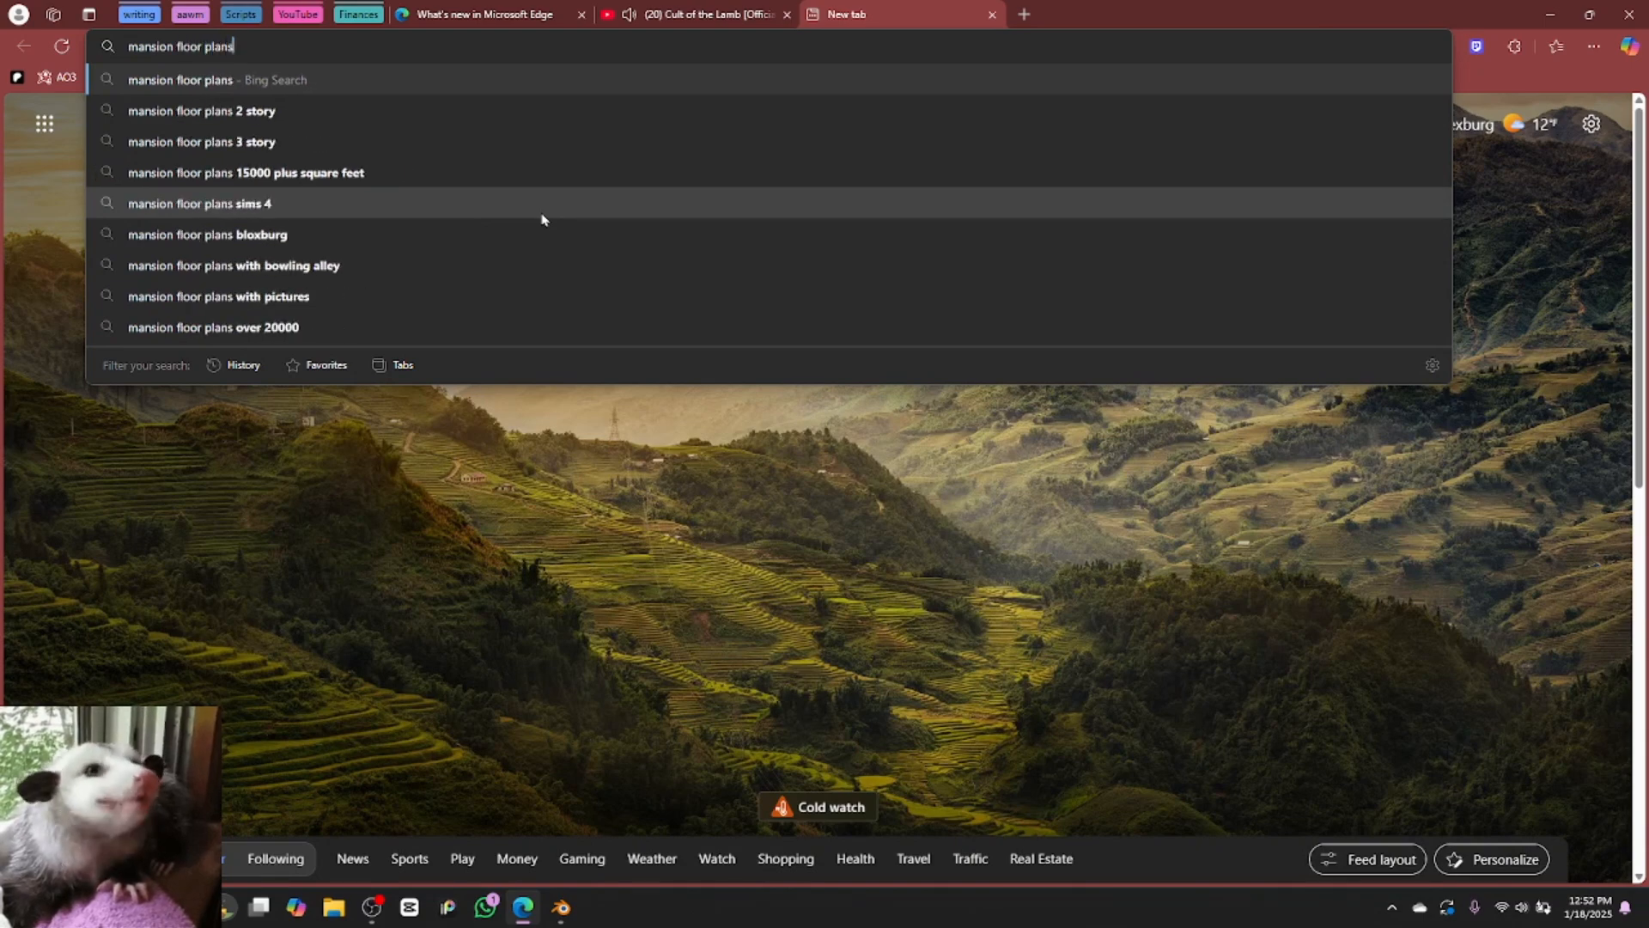
text( ground floor)
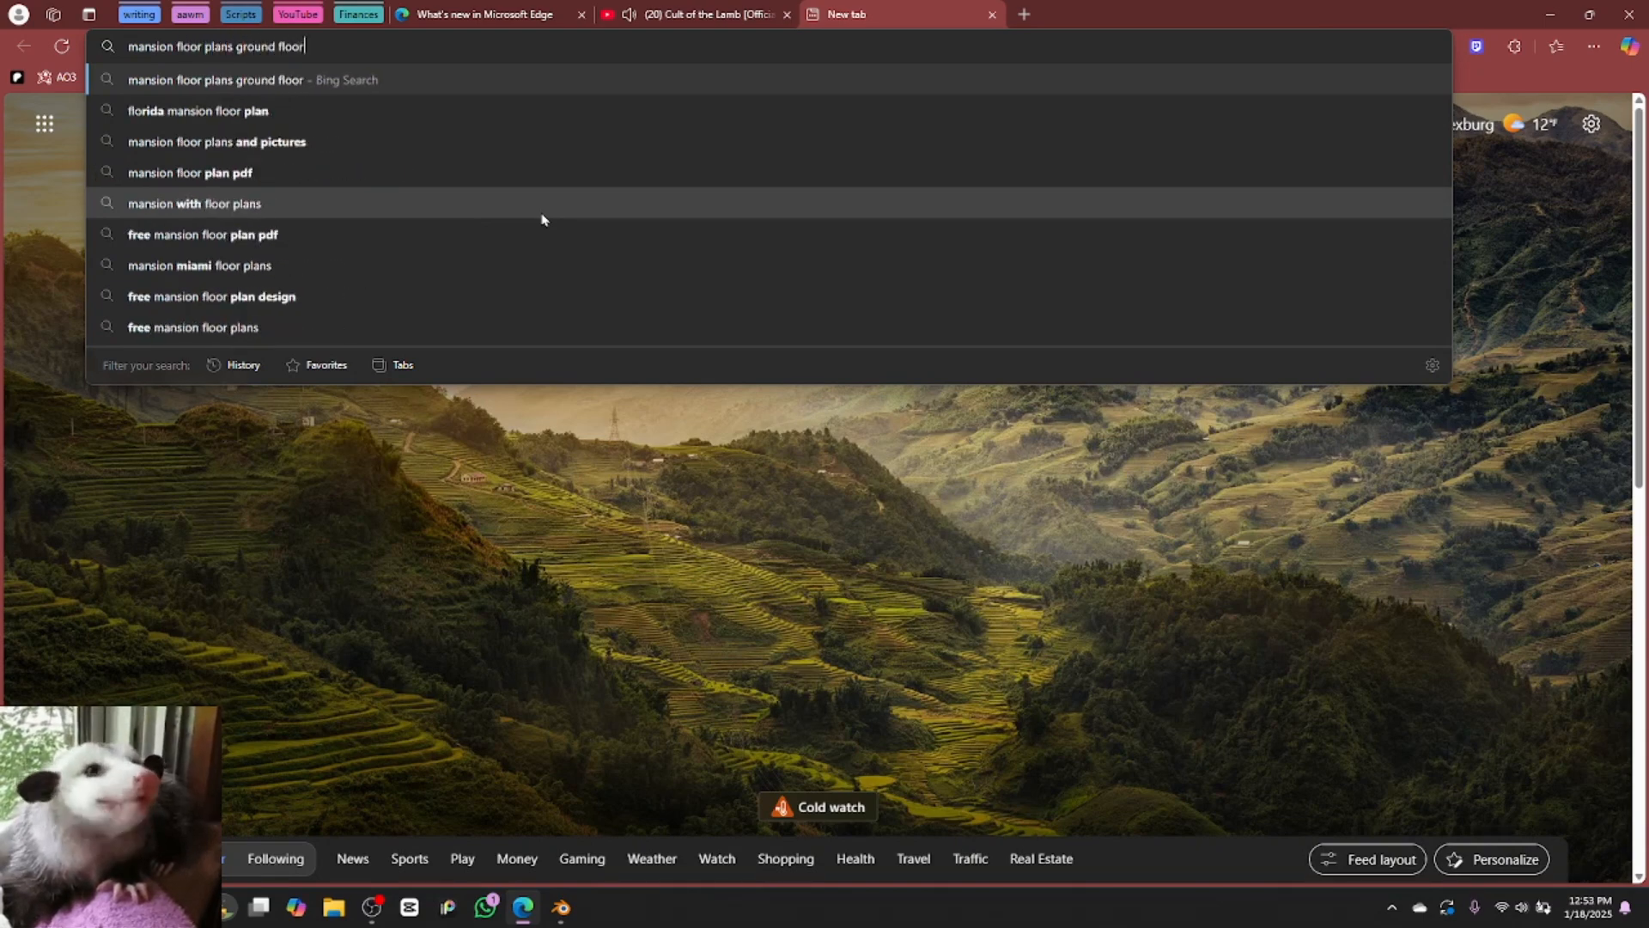
key(Return)
click(262, 150)
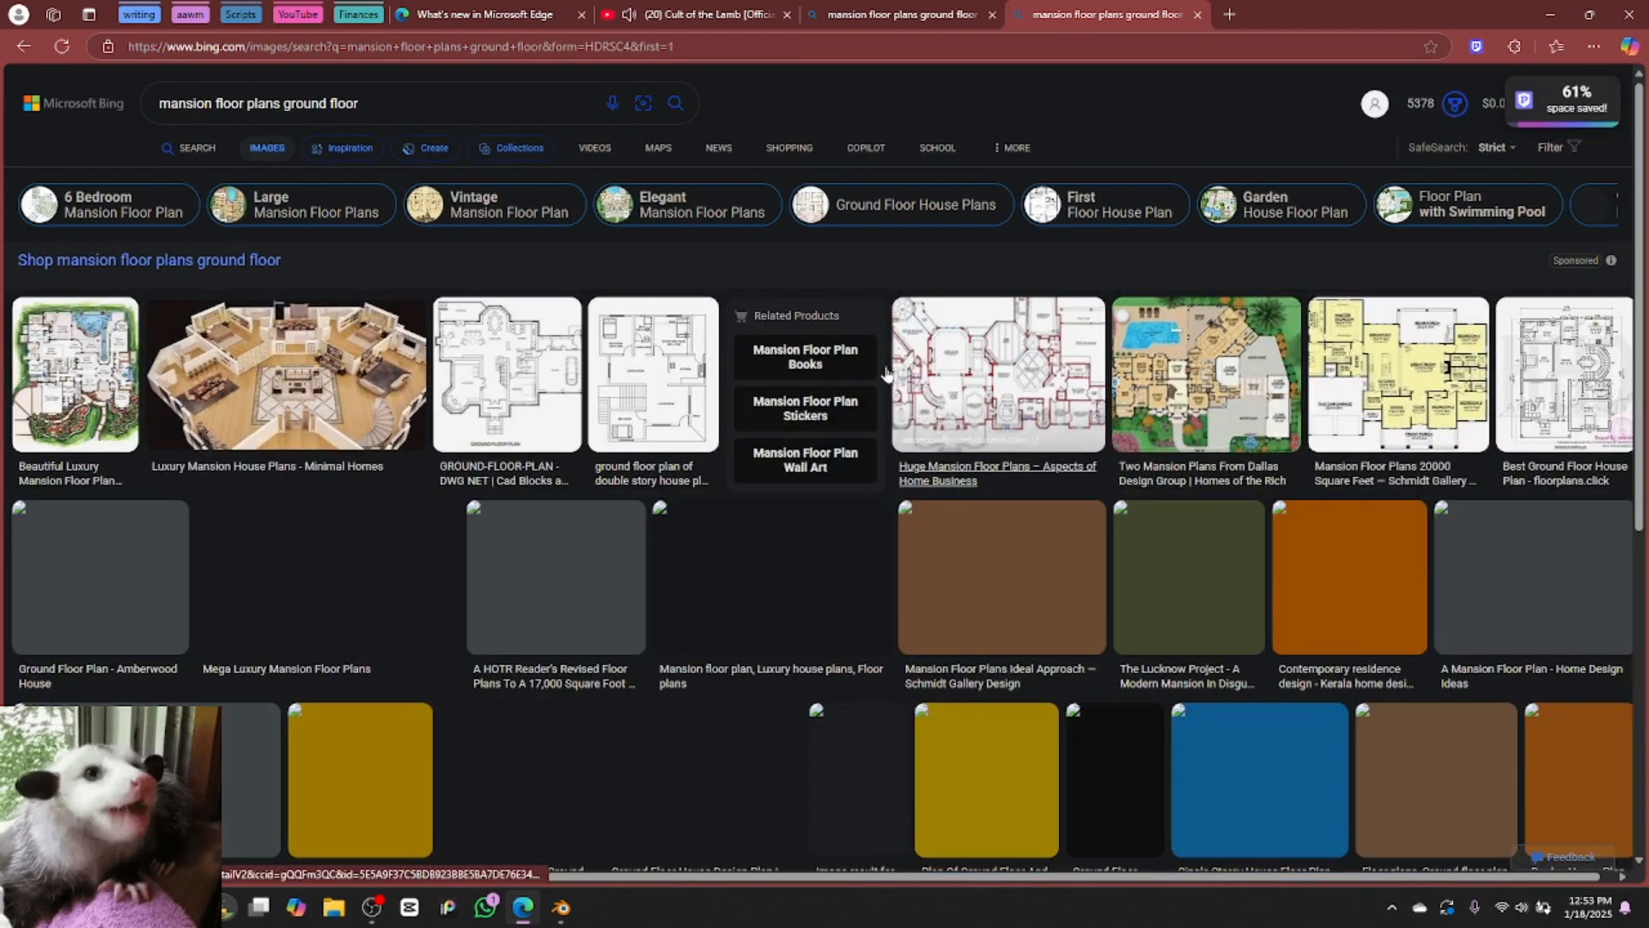
Examine the 3D luxury mansion plan and the ground floor plan drawing beside it, and return to the image results
click(321, 375)
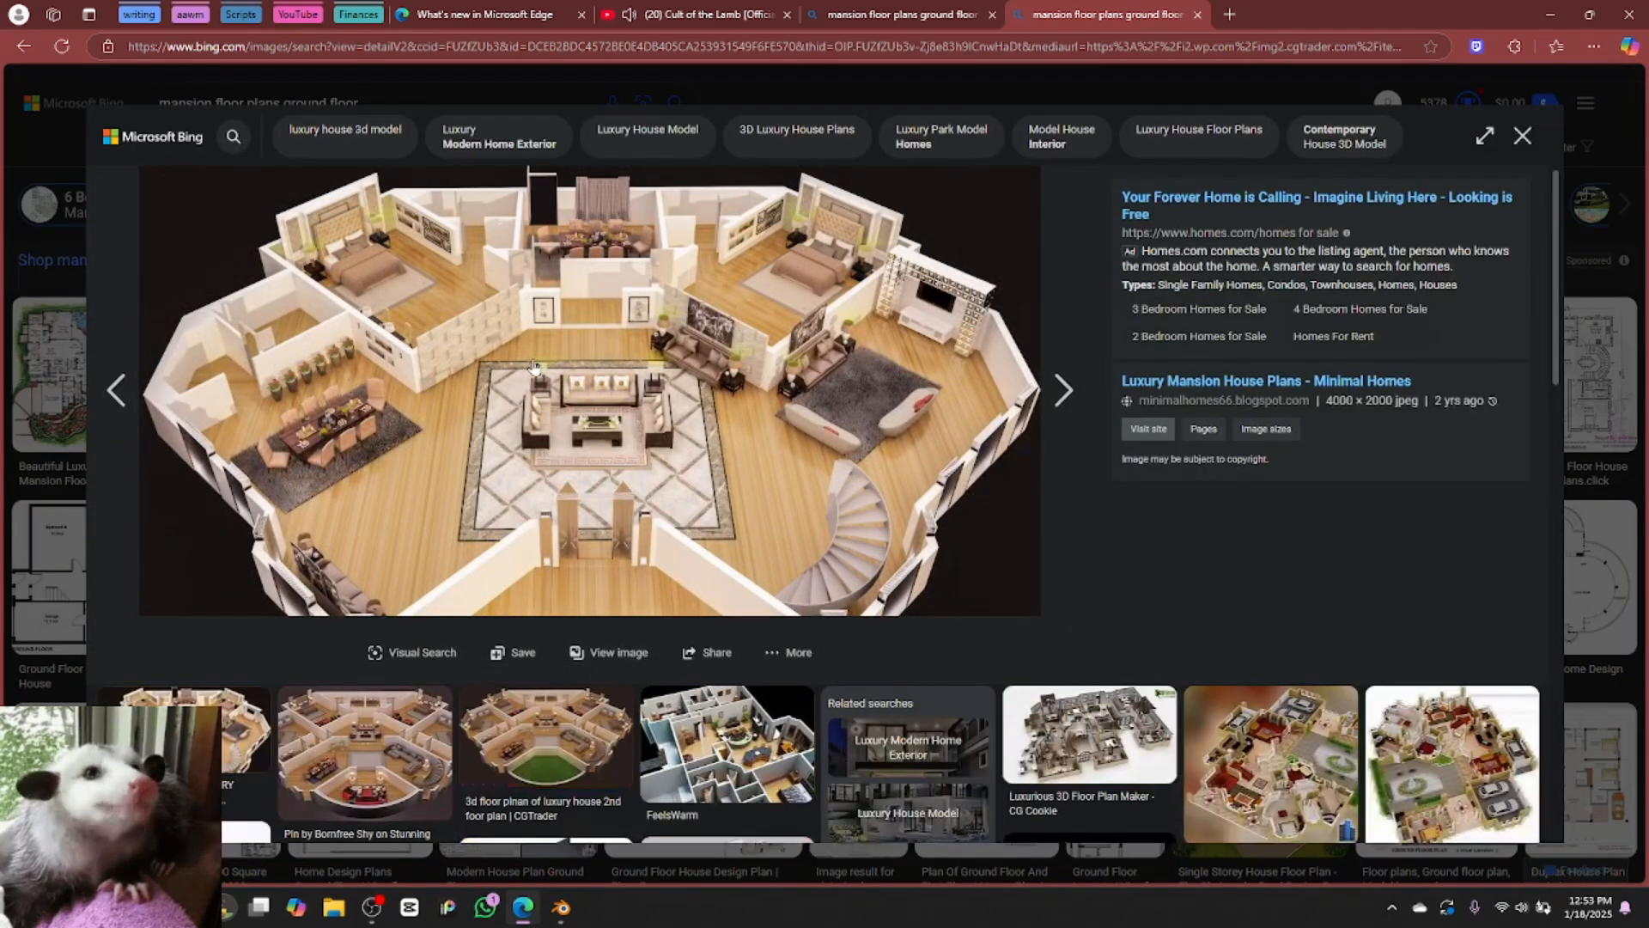
click(1054, 389)
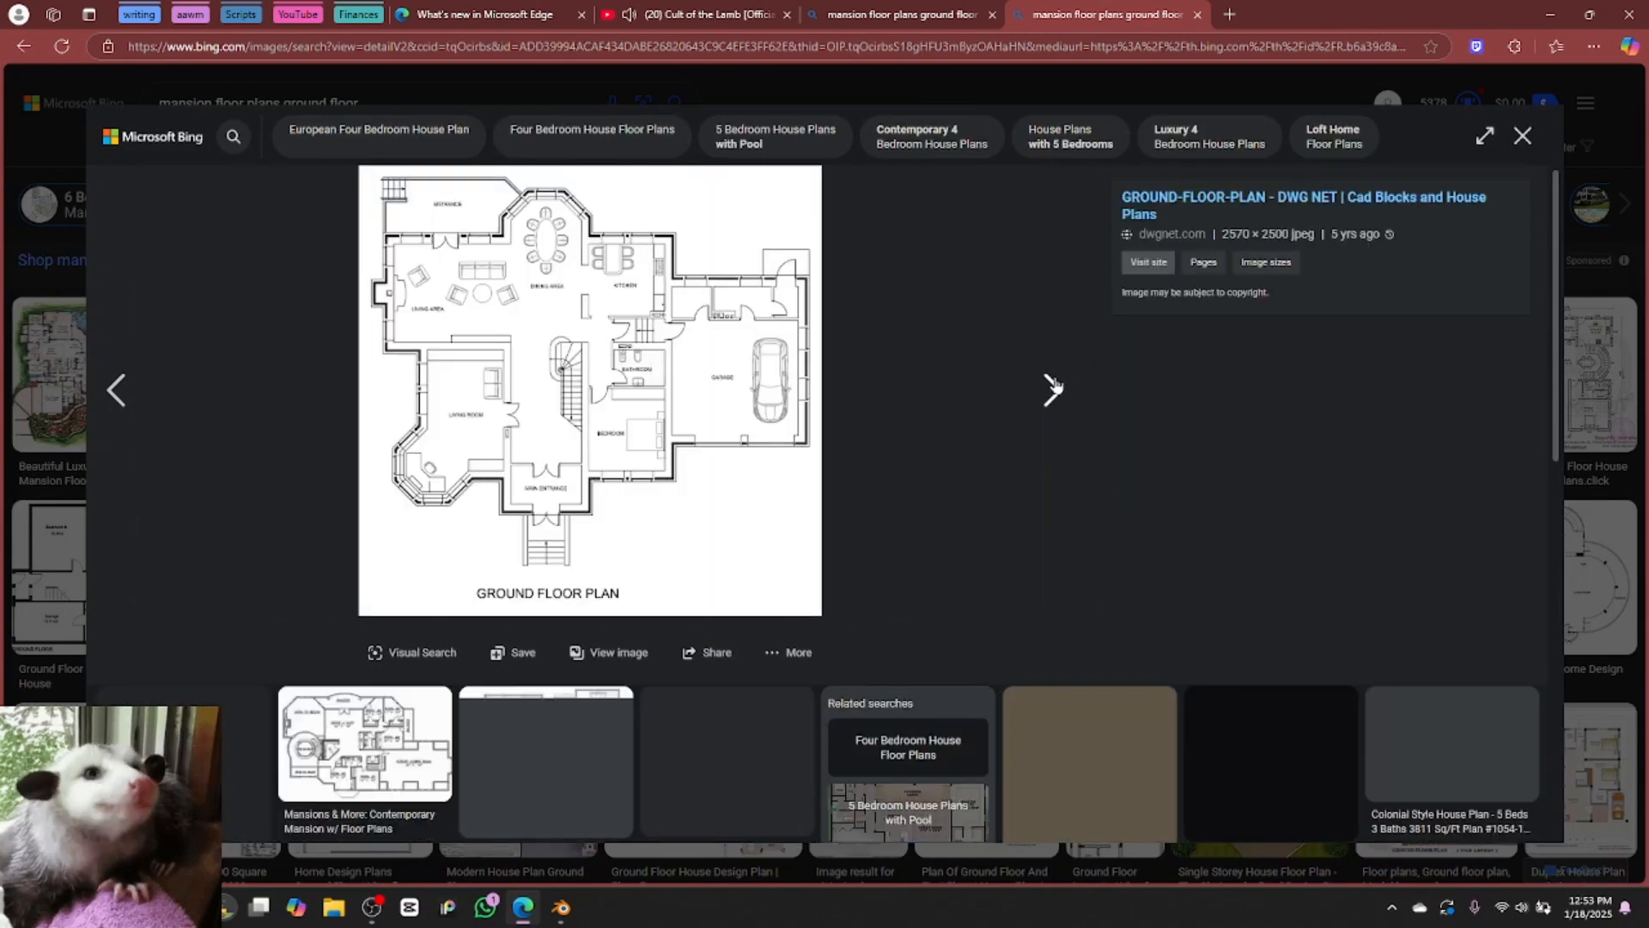
click(1522, 135)
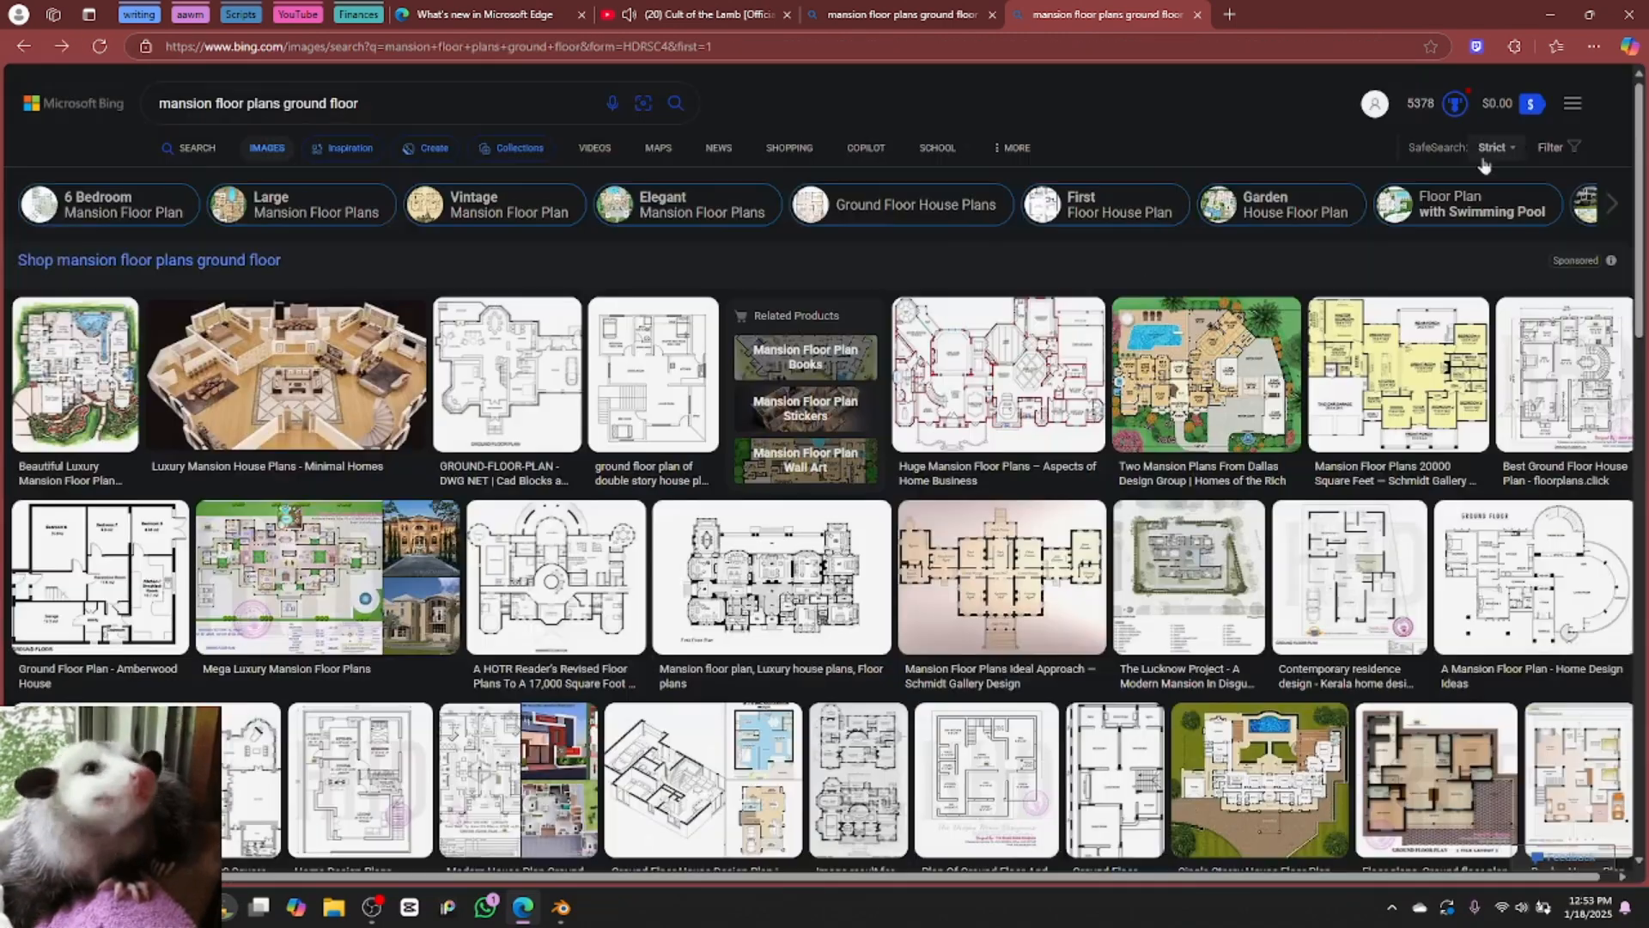
Refine the image search to "gothic mansion floor plans ground floor"
click(155, 103)
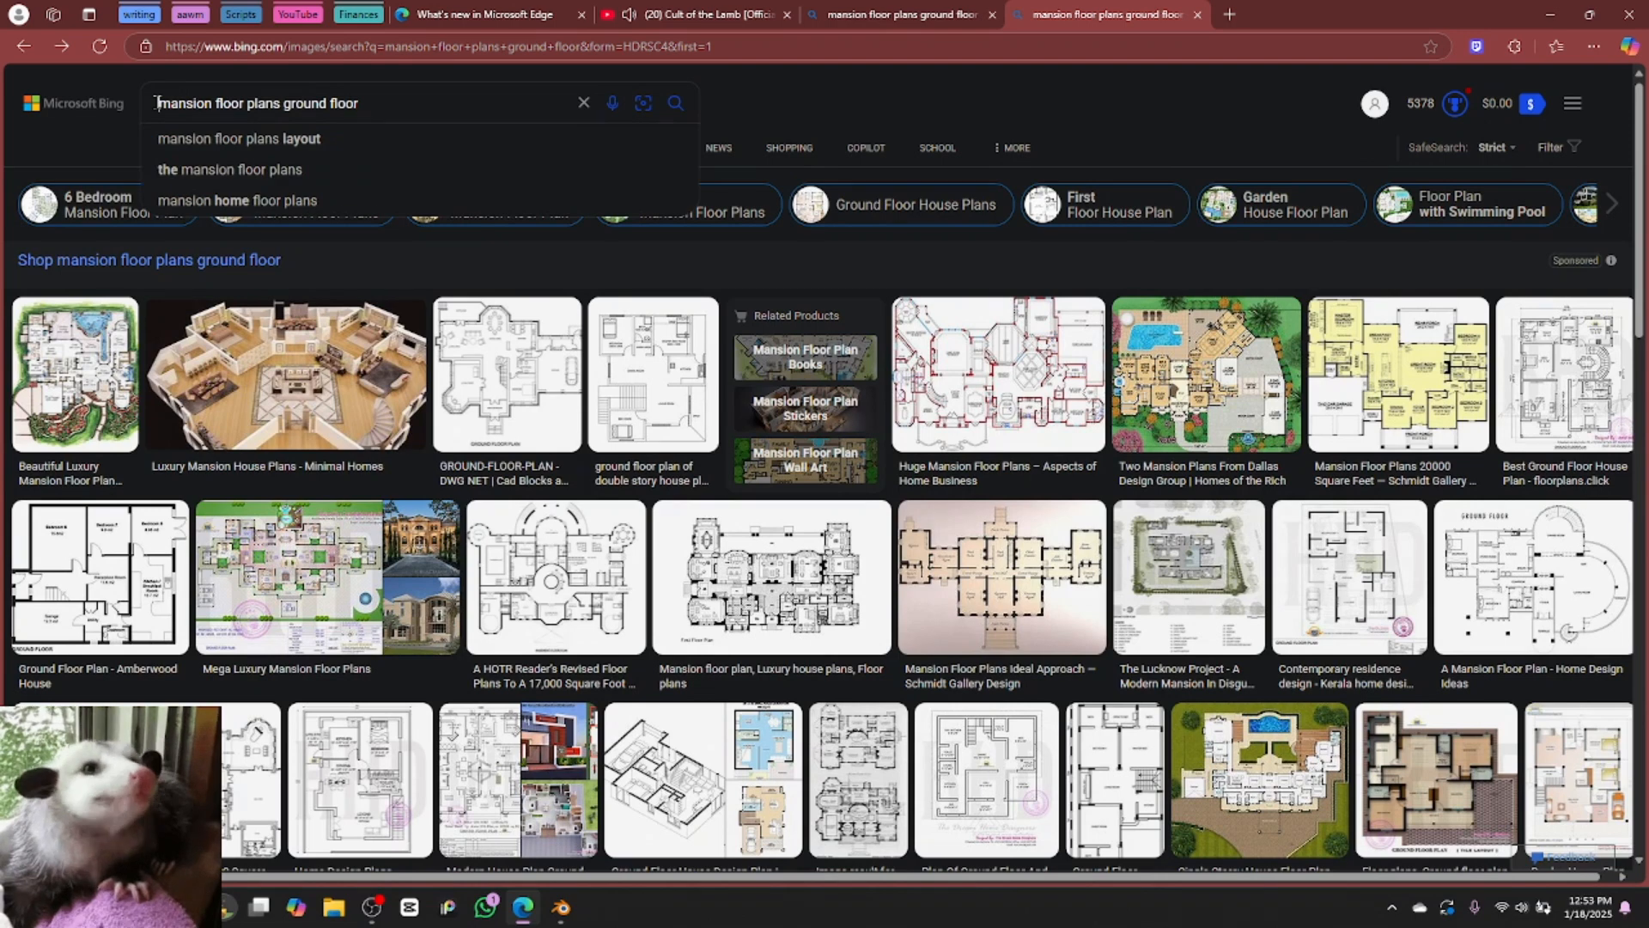
text(gothic)
key(Return)
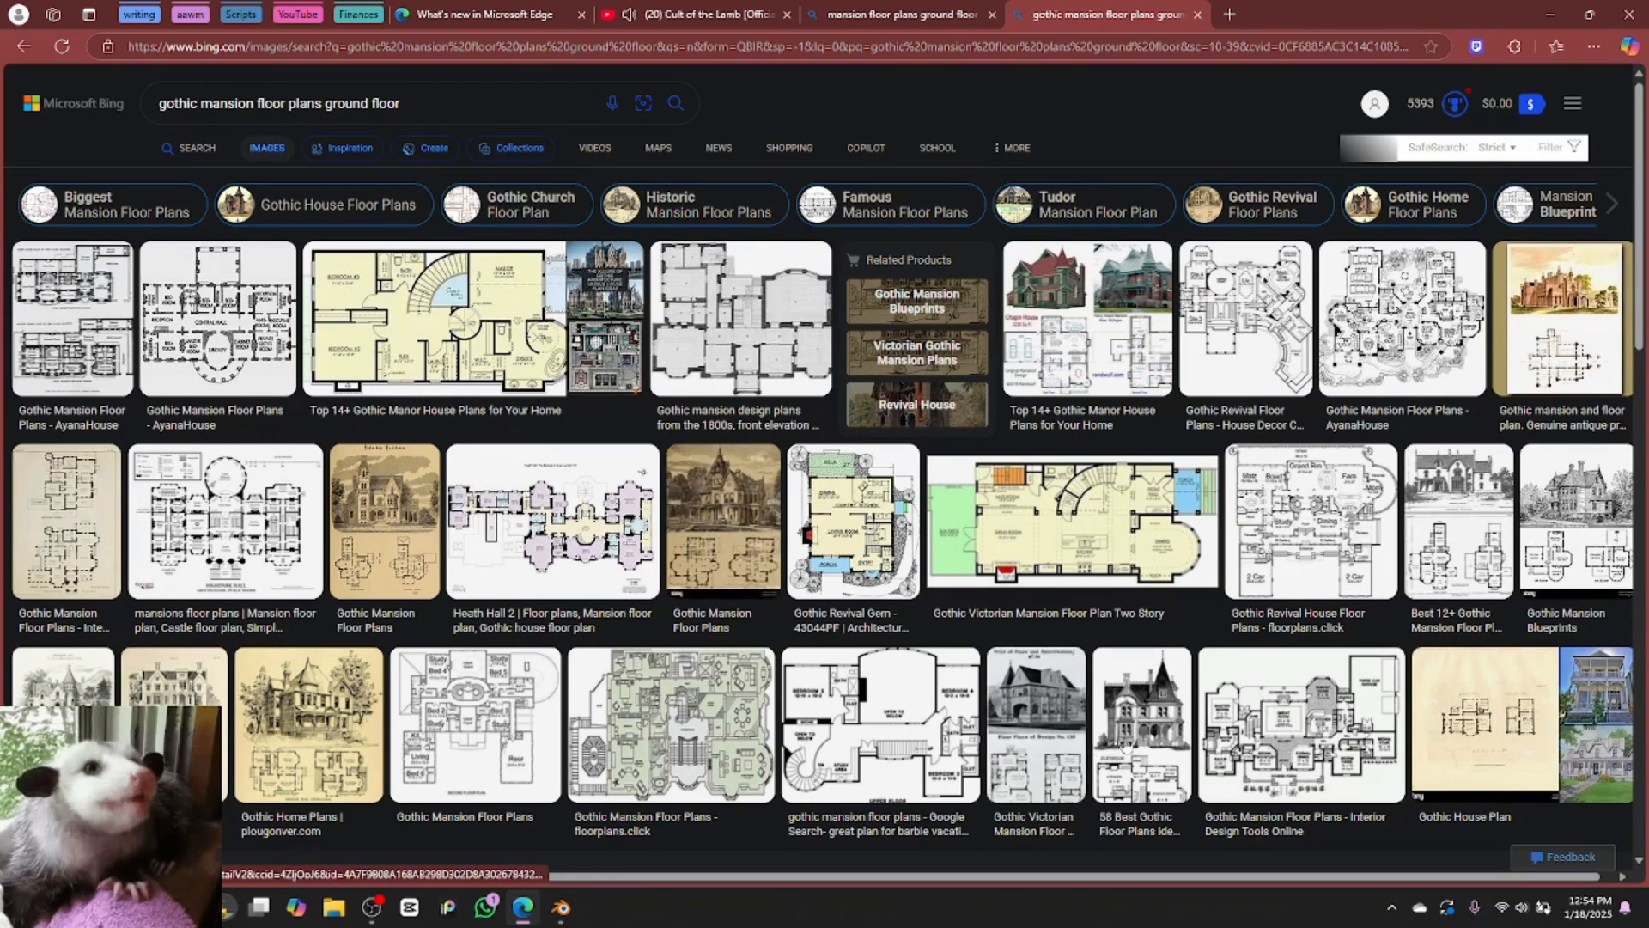
Open the turreted gothic house image with its first and second floor plans in a separate browser tab
click(733, 547)
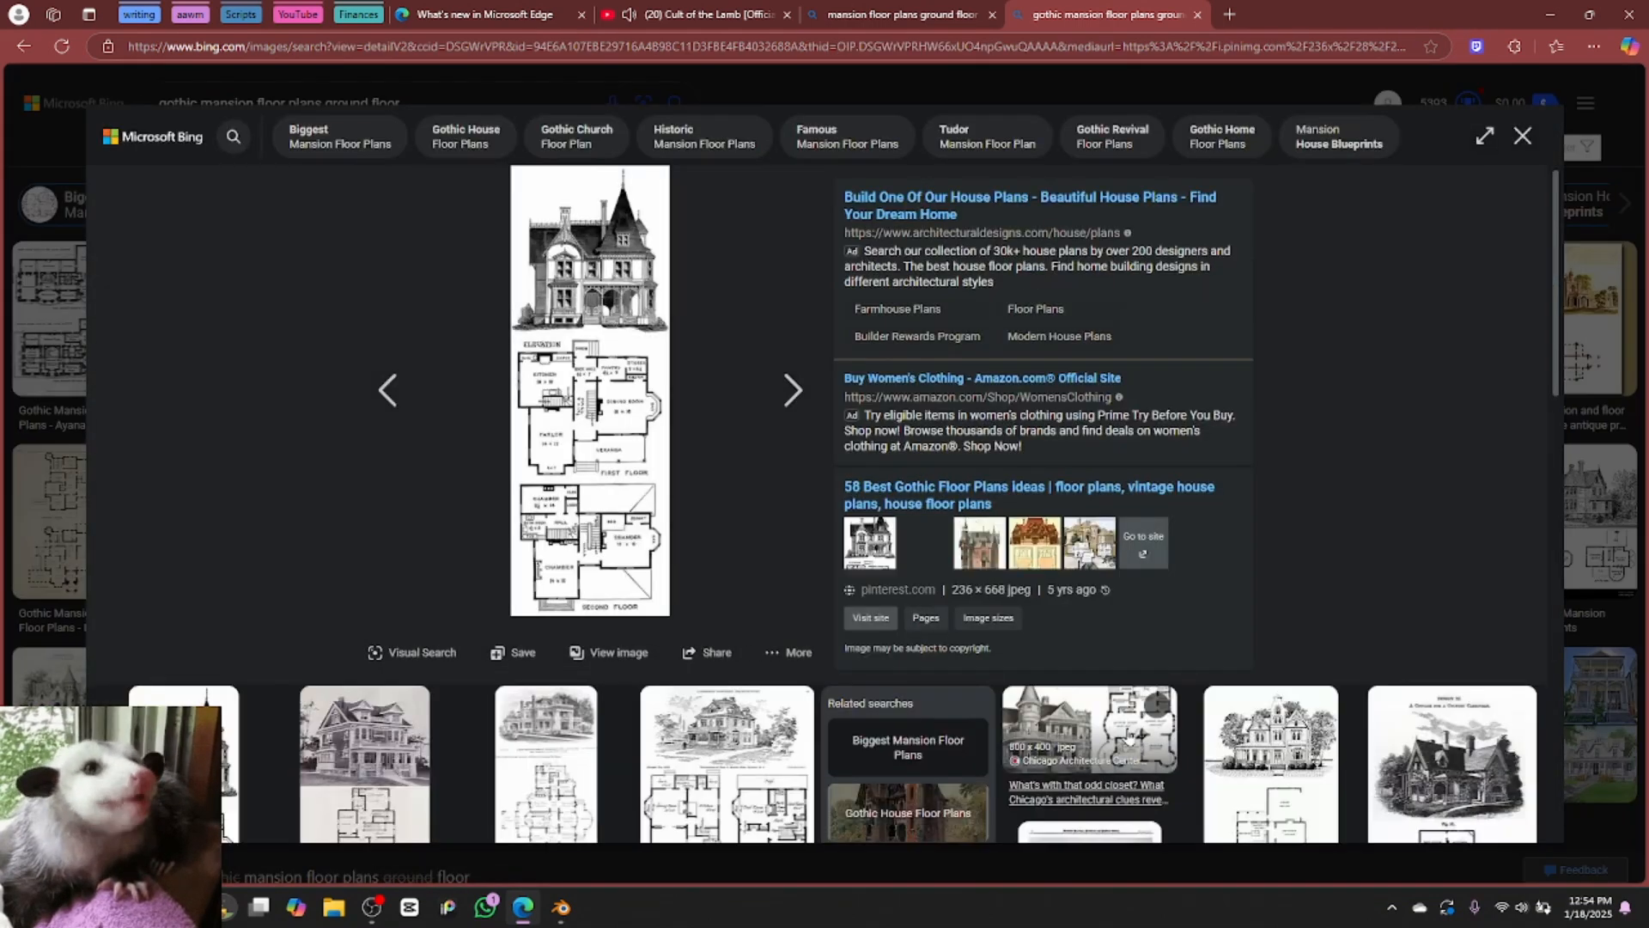
right_click(604, 414)
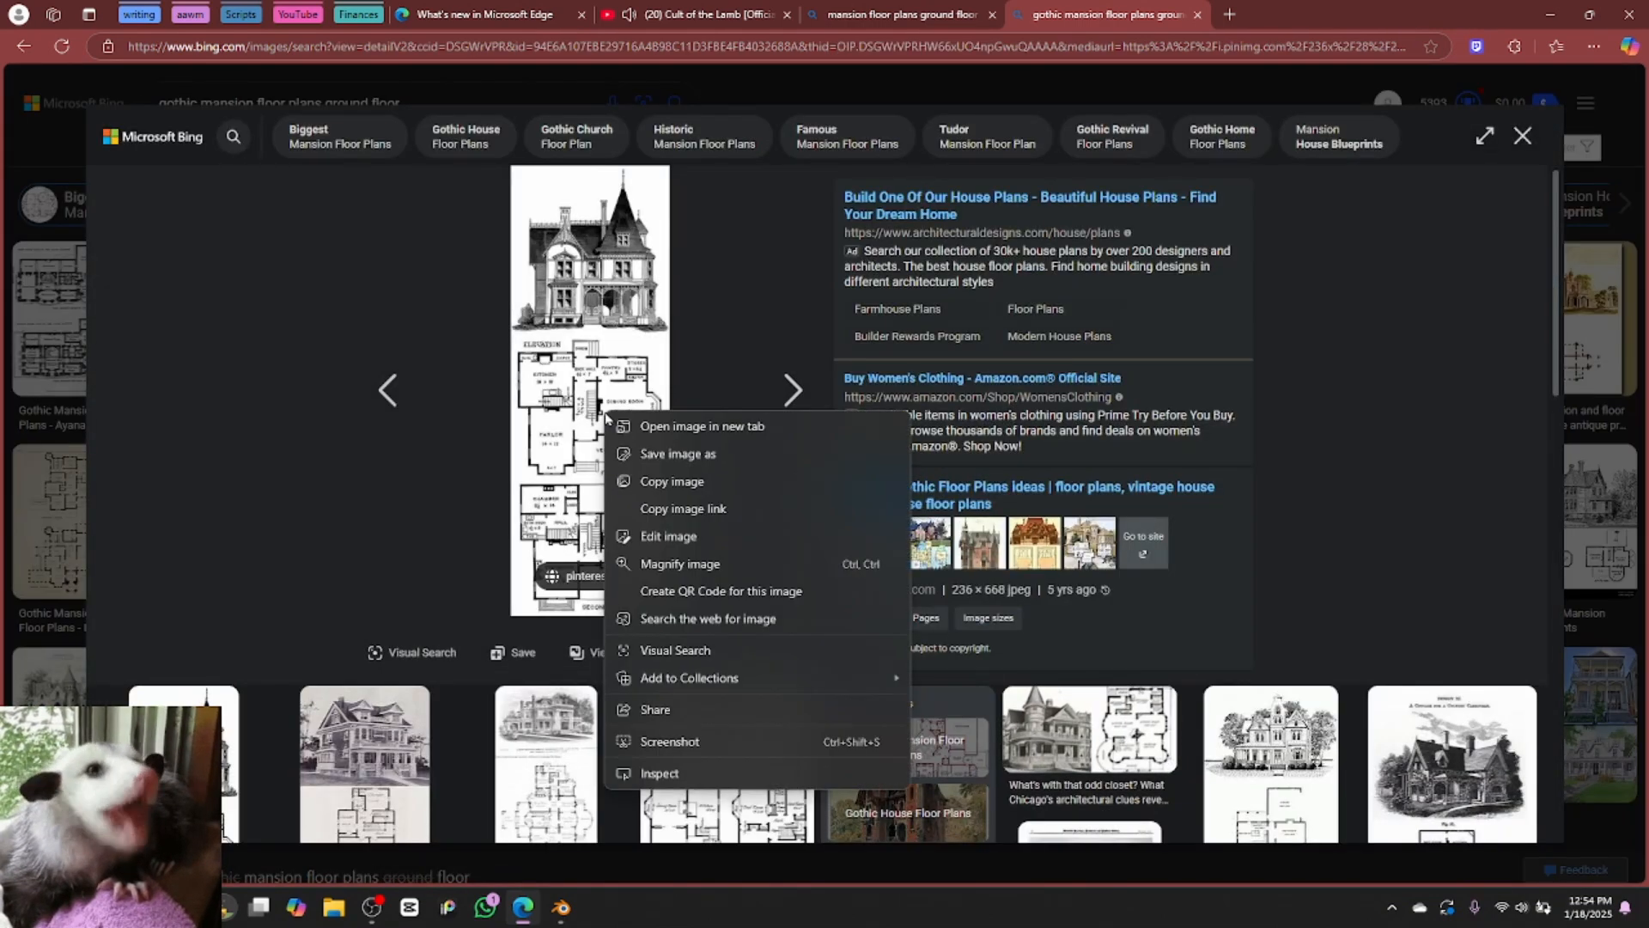
click(736, 426)
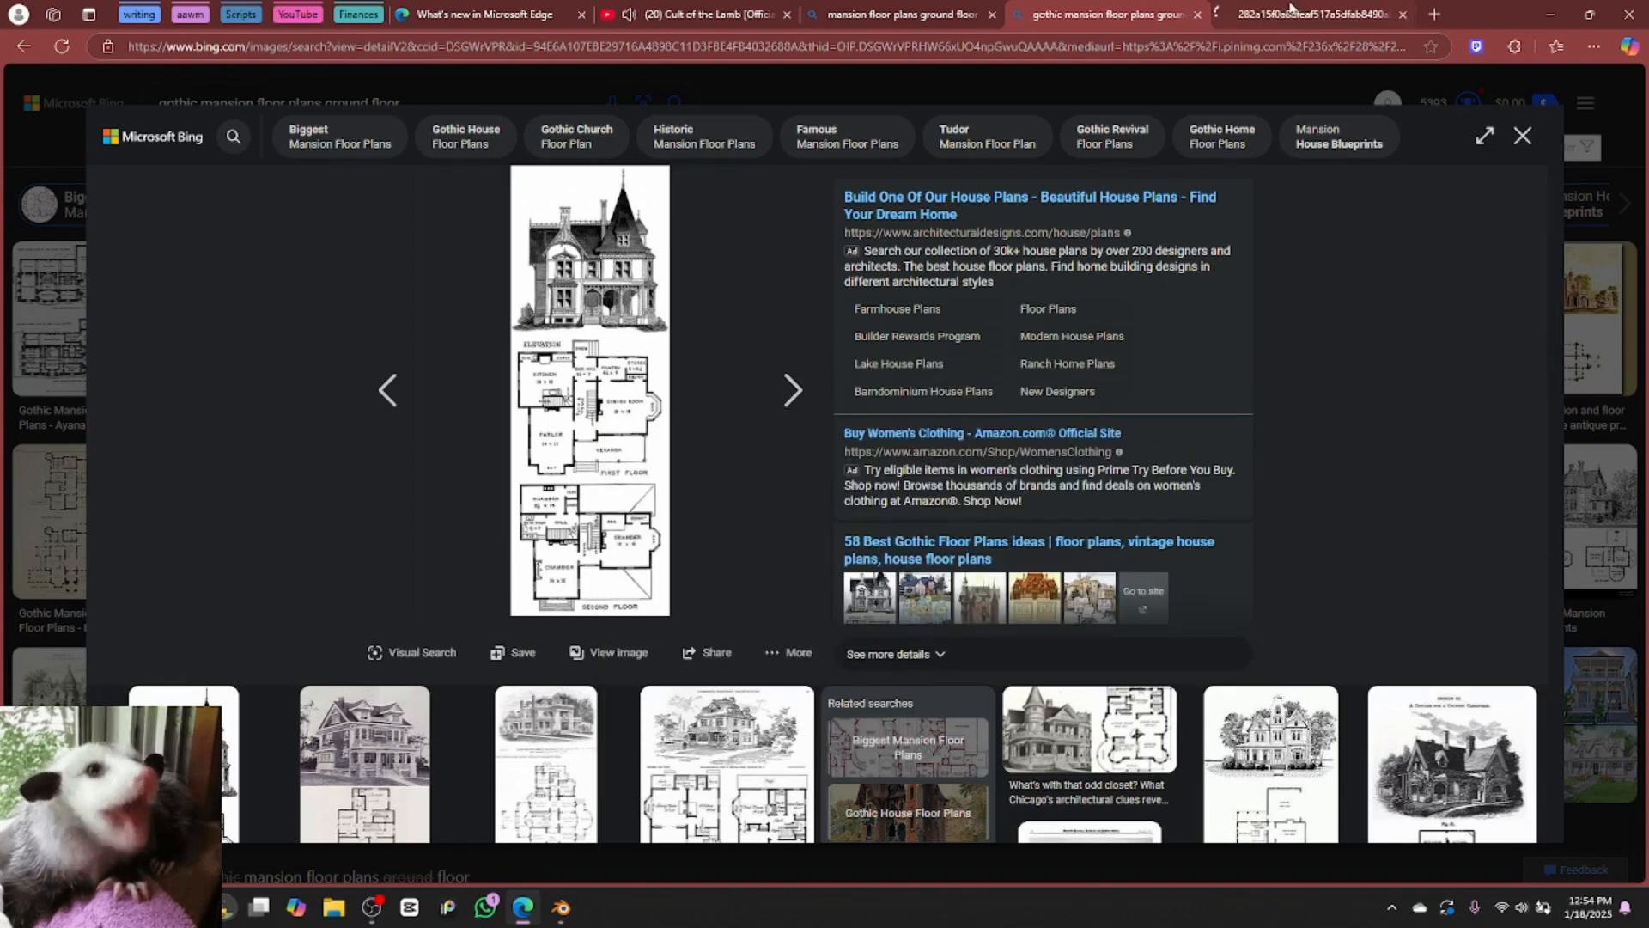
key(ctrl+Tab)
Zoom the image page to 175%, look over both floor plans, and copy the image
click(1596, 48)
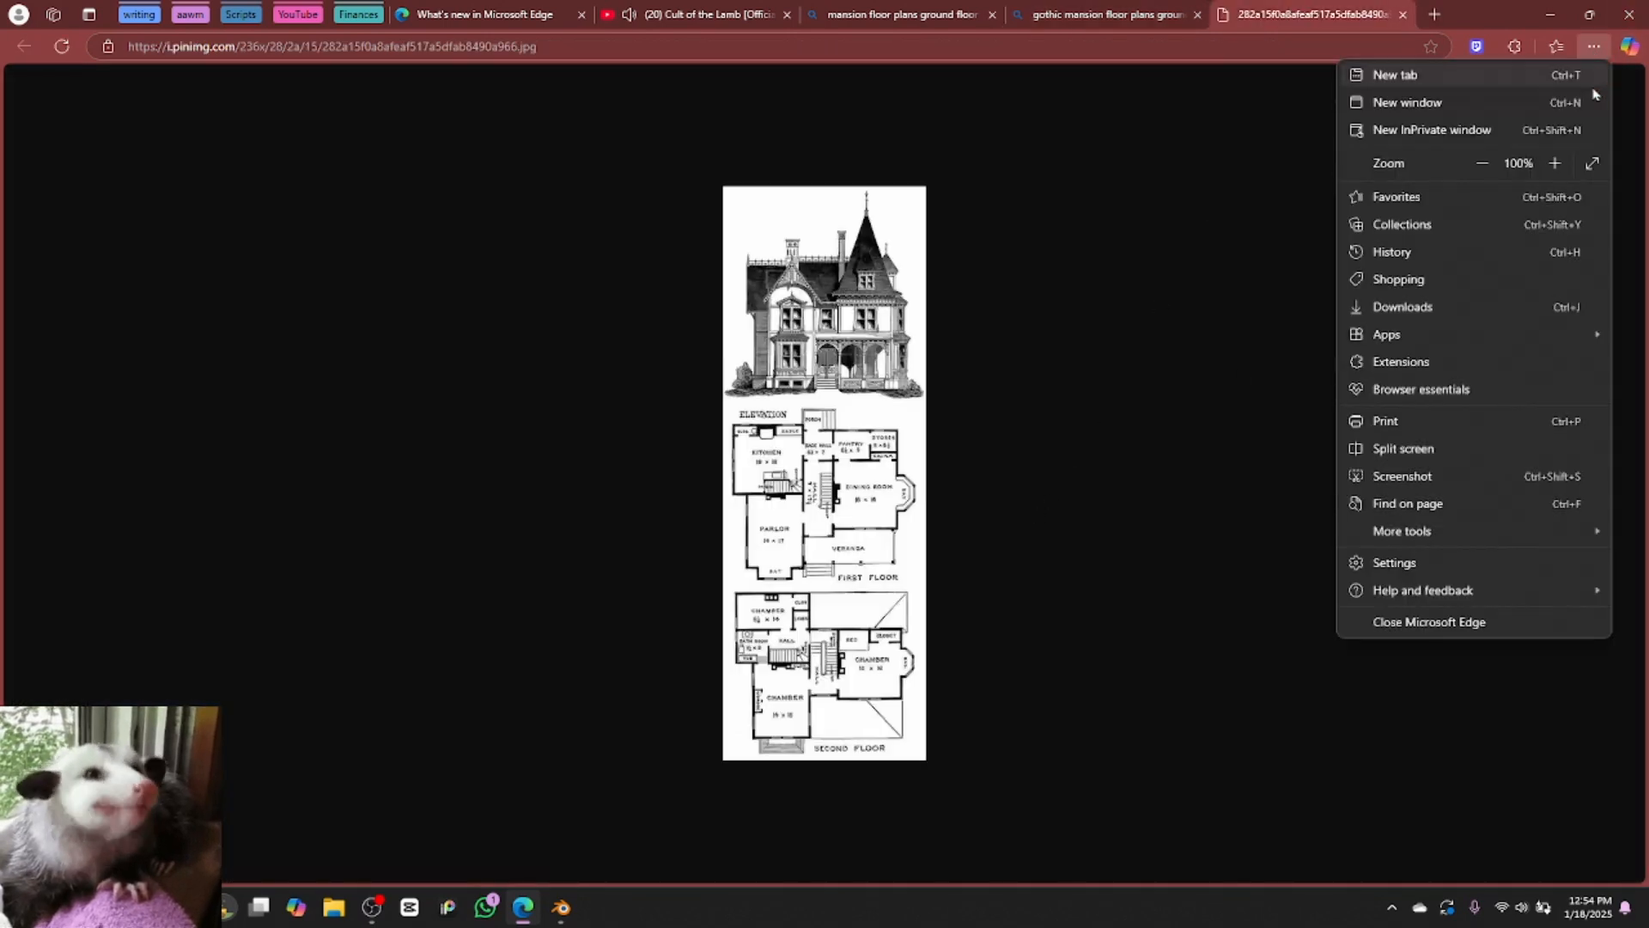
click(1553, 163)
click(1553, 163)
click(1553, 163)
click(1553, 163)
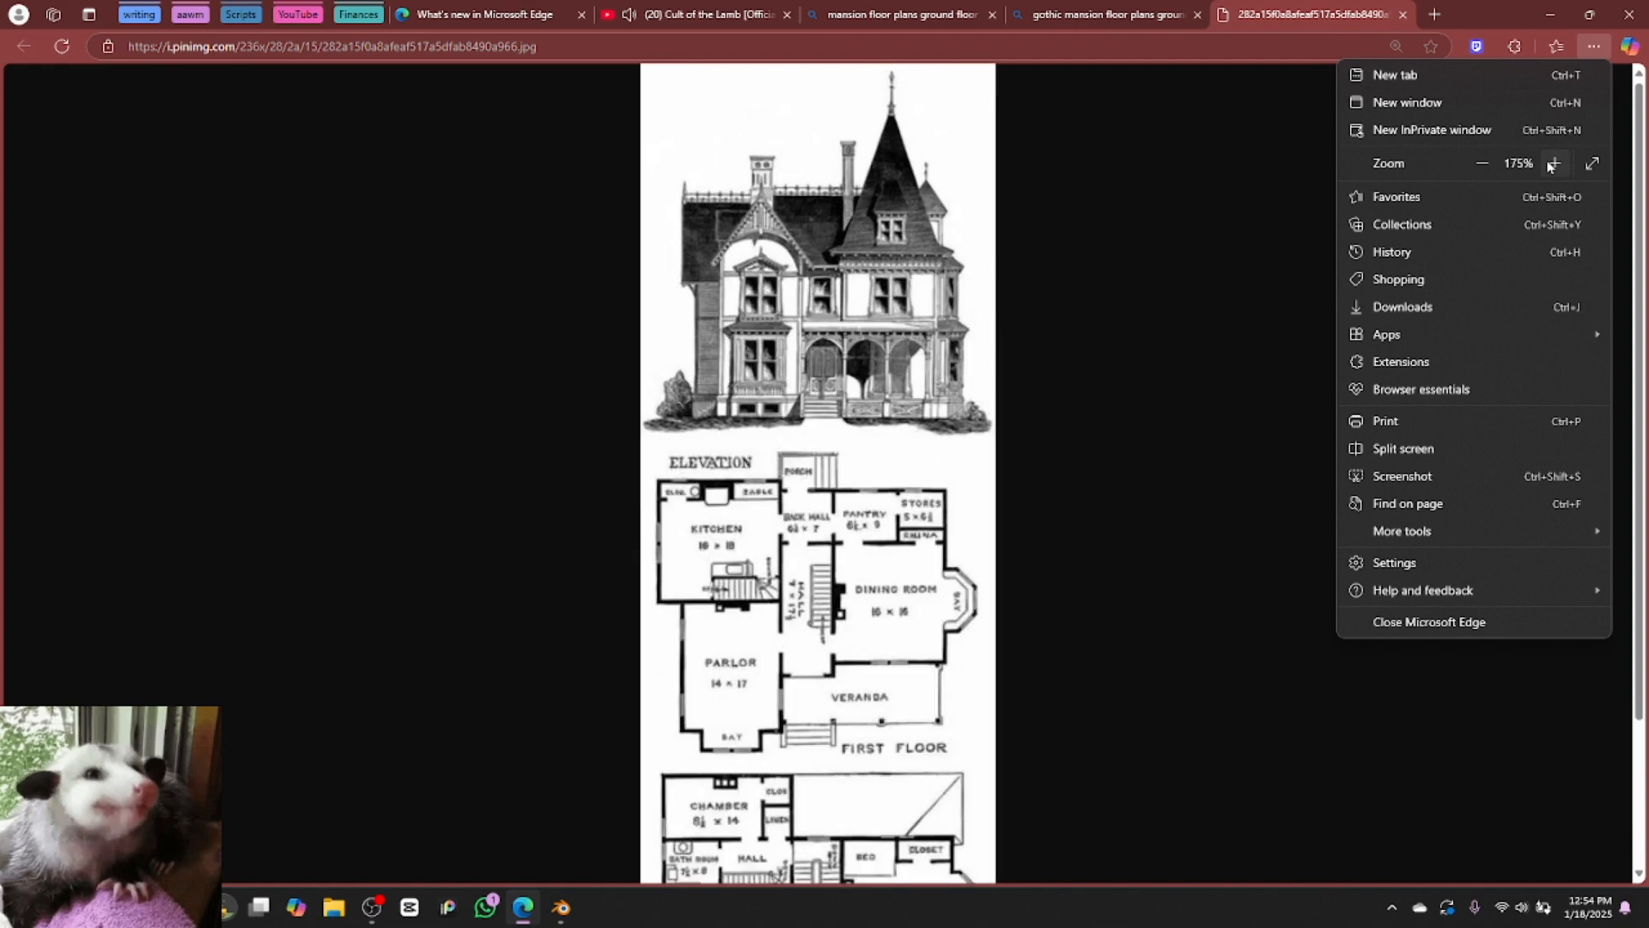
click(1103, 247)
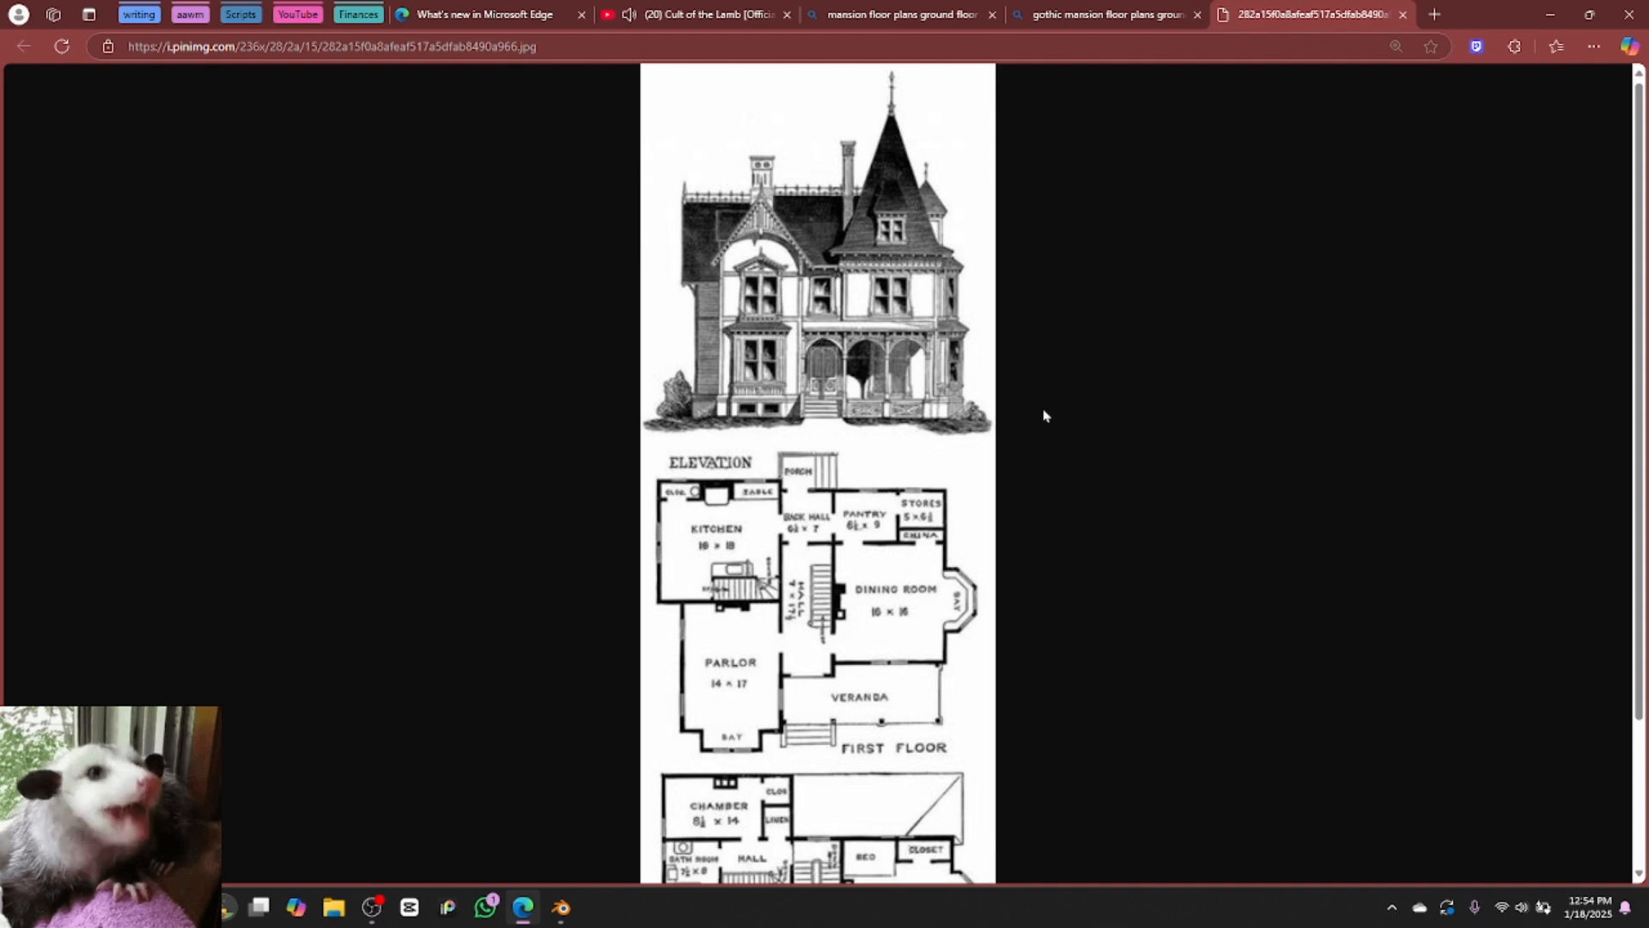
scroll(1045, 416, down, 2)
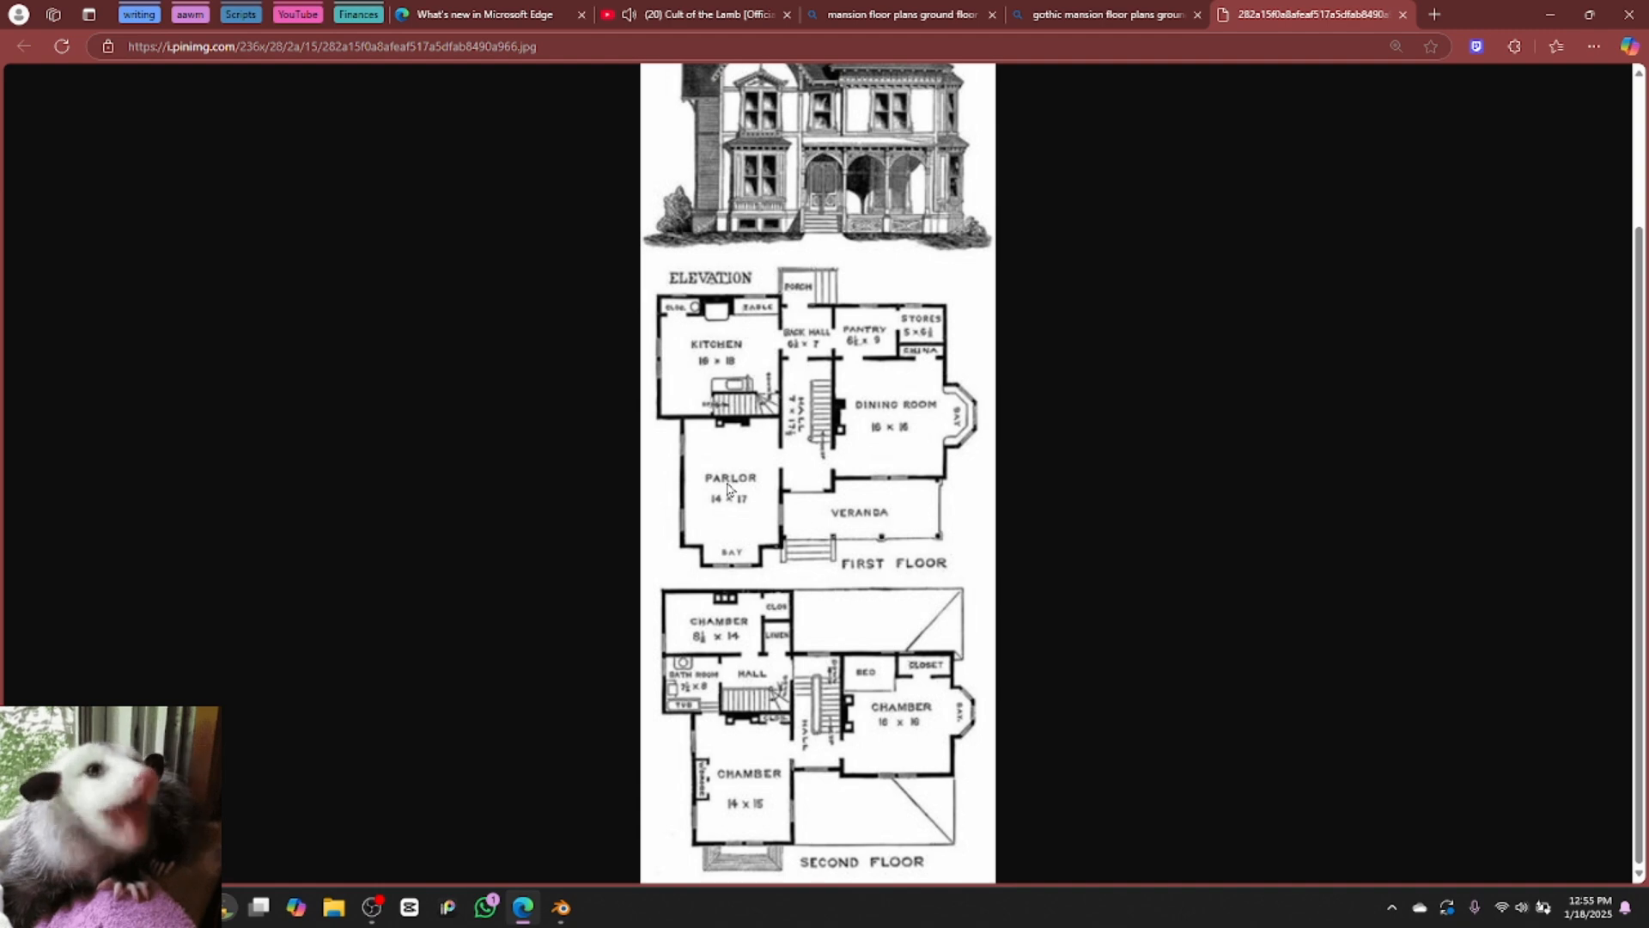
right_click(792, 427)
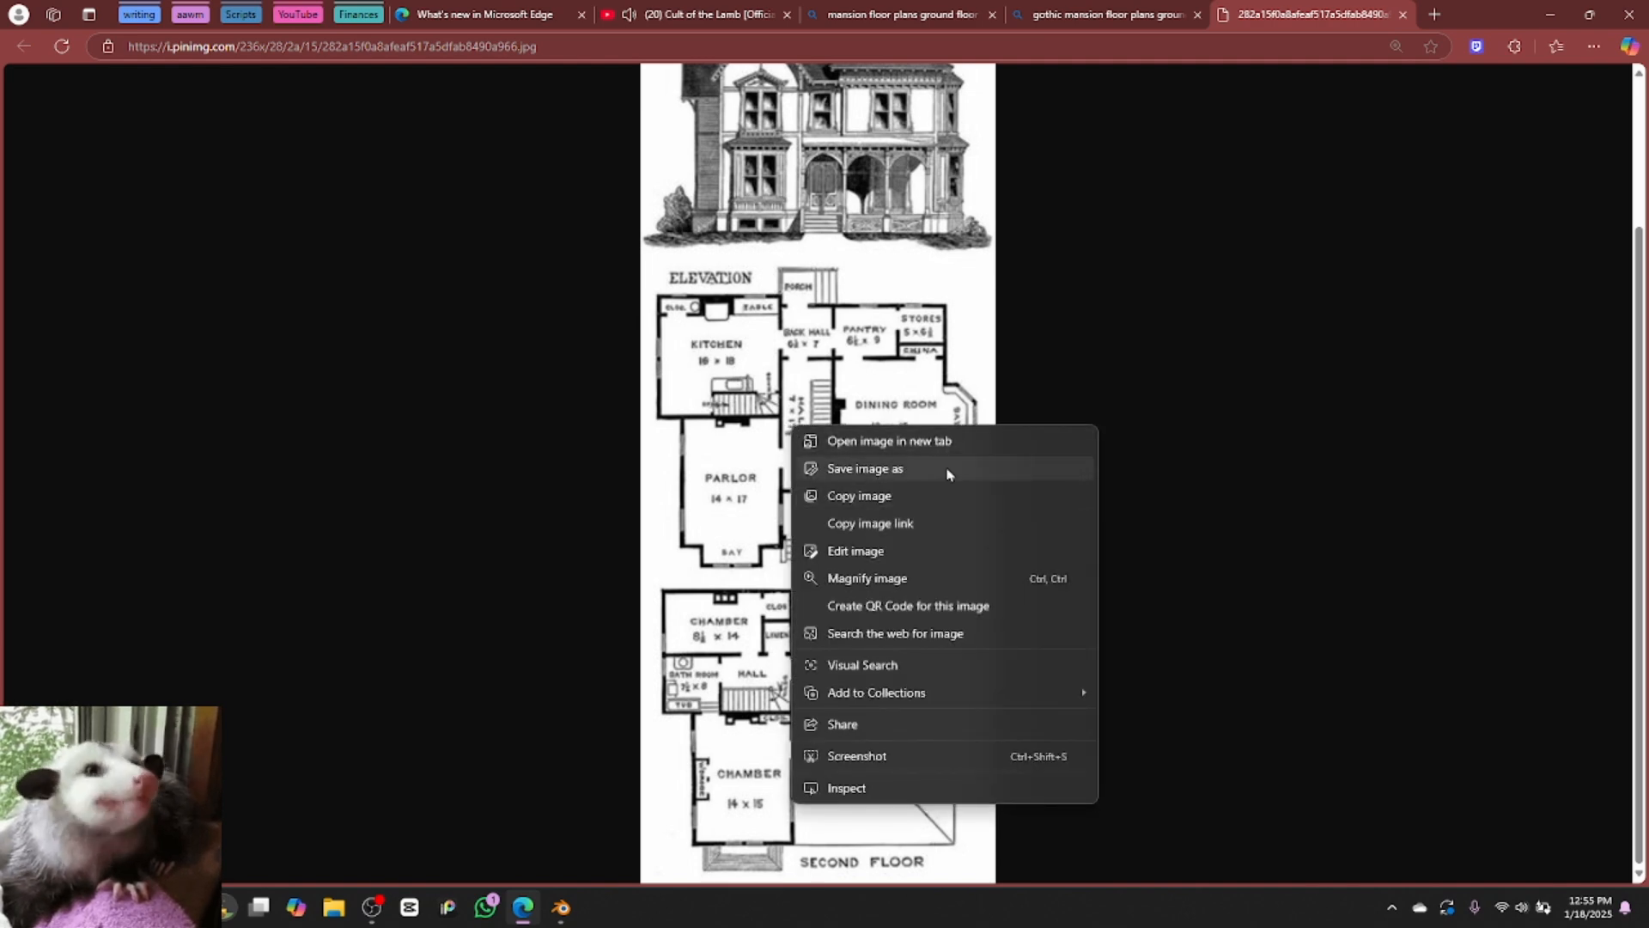
click(908, 499)
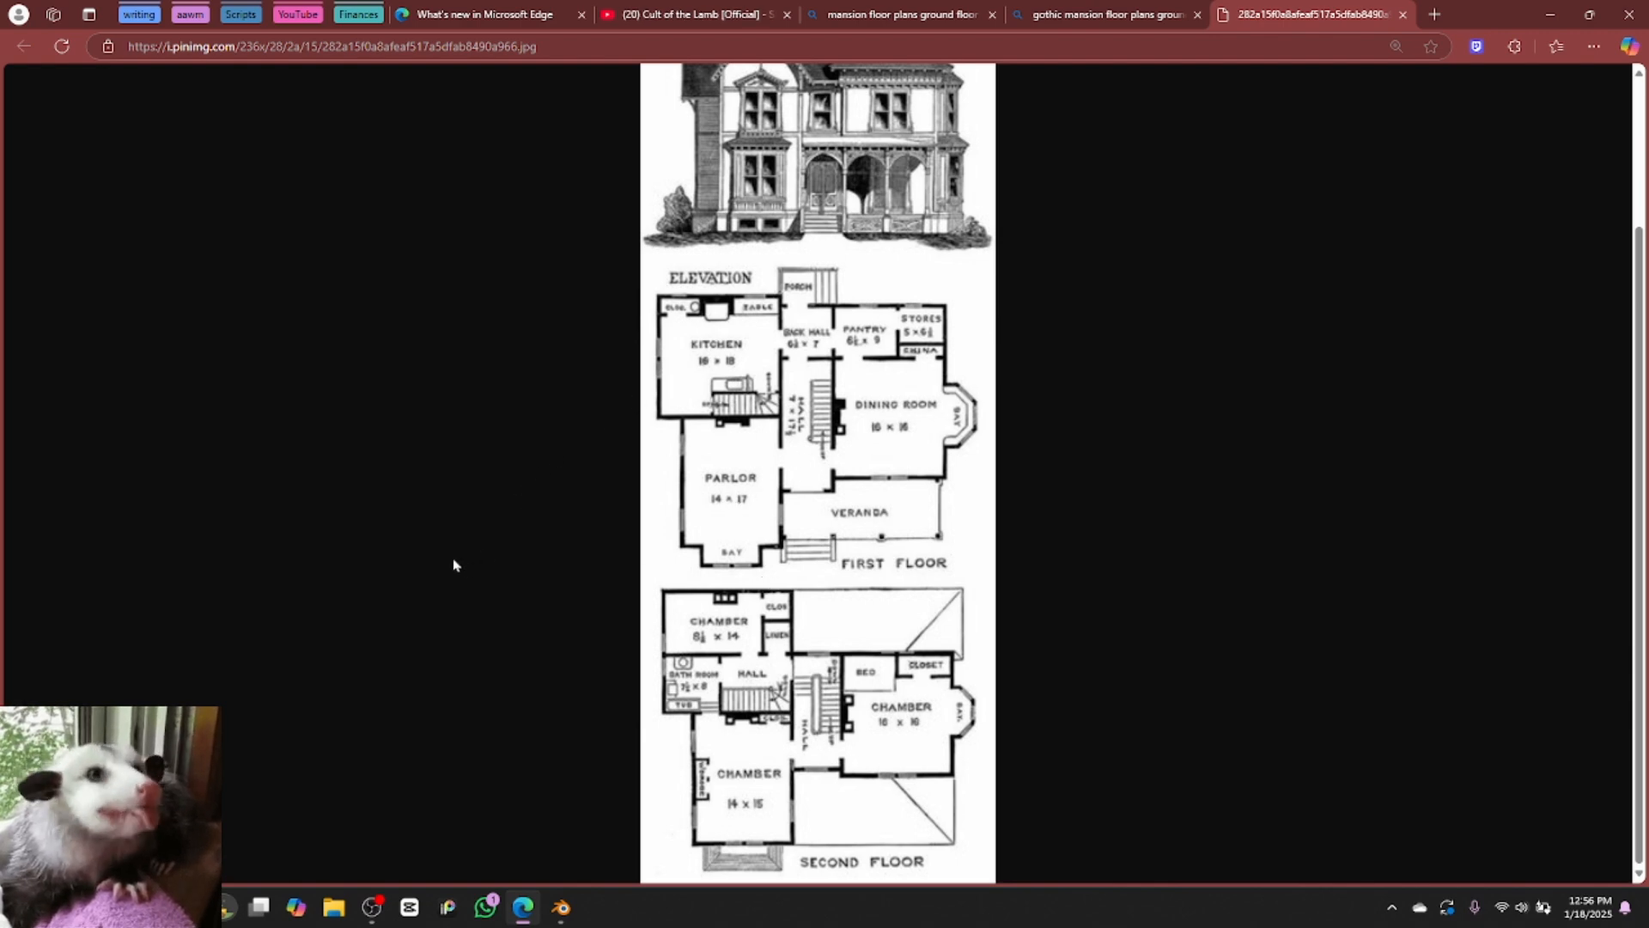
Compare the floor plan with the Blender model, and delete the large room behind the entryway in Blender
click(559, 914)
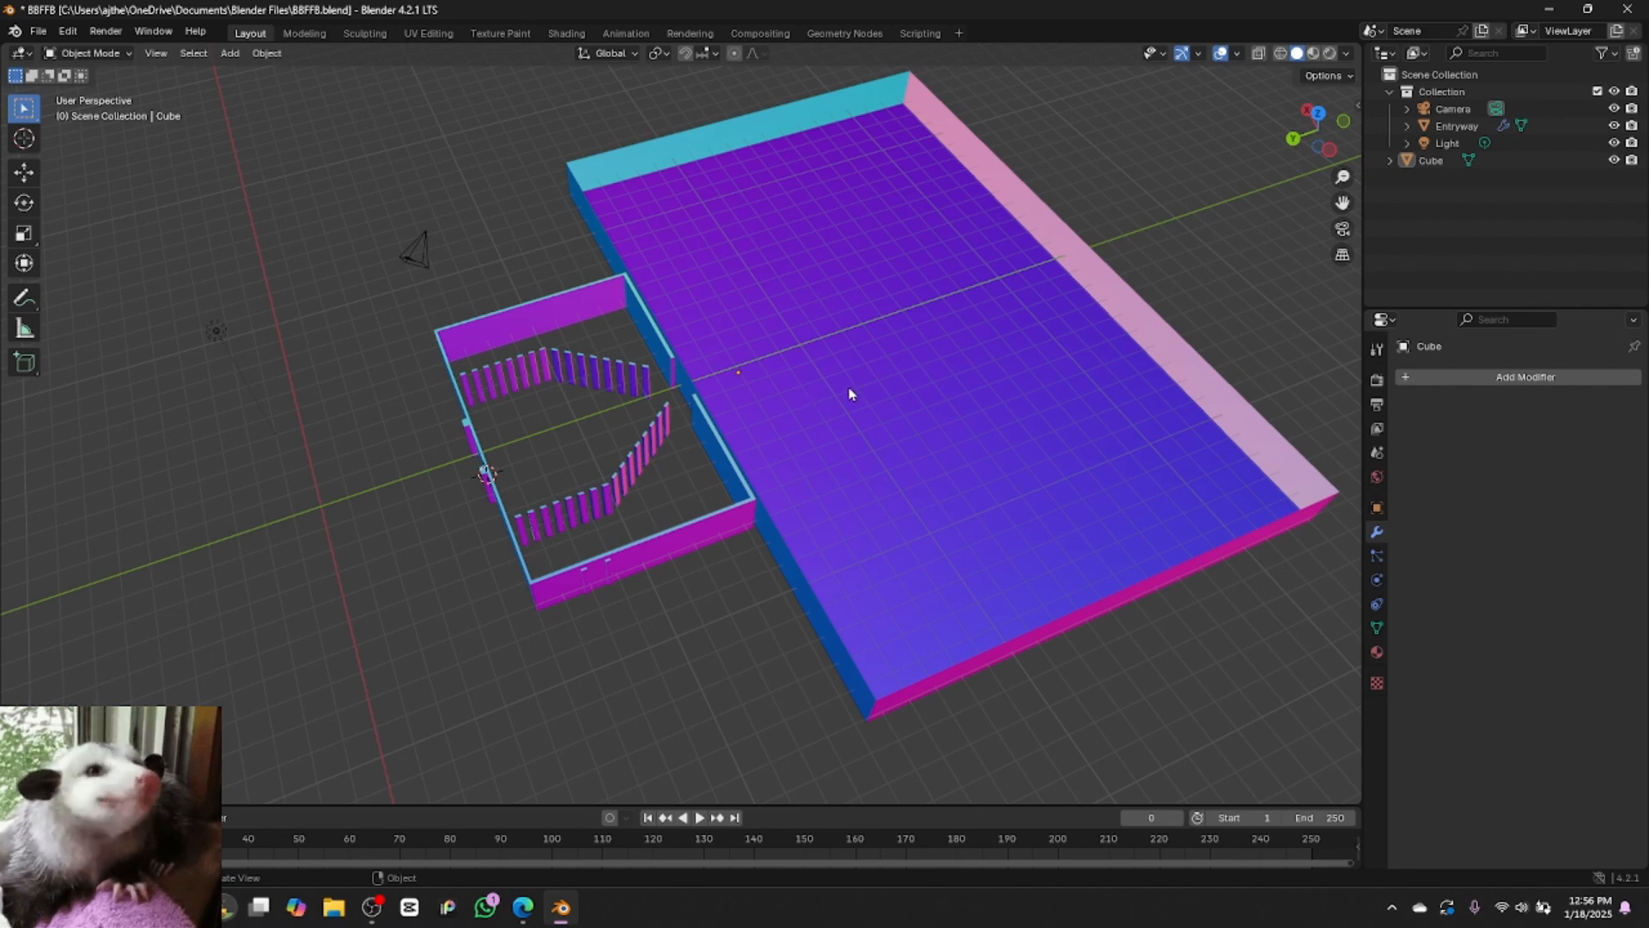
click(523, 907)
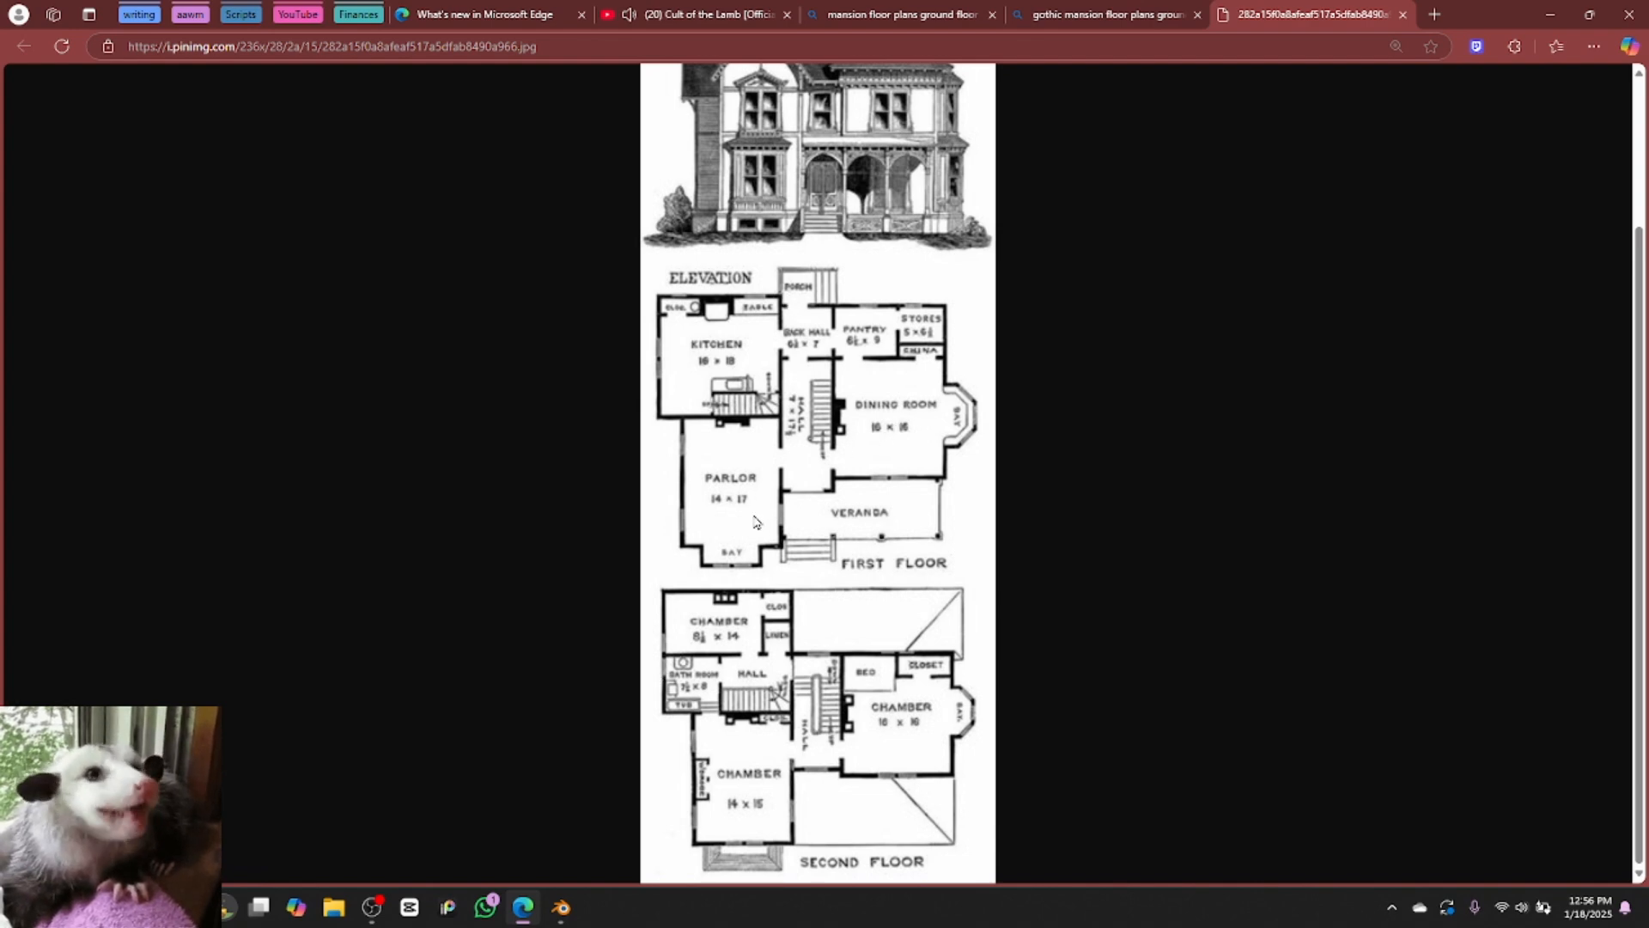
click(560, 907)
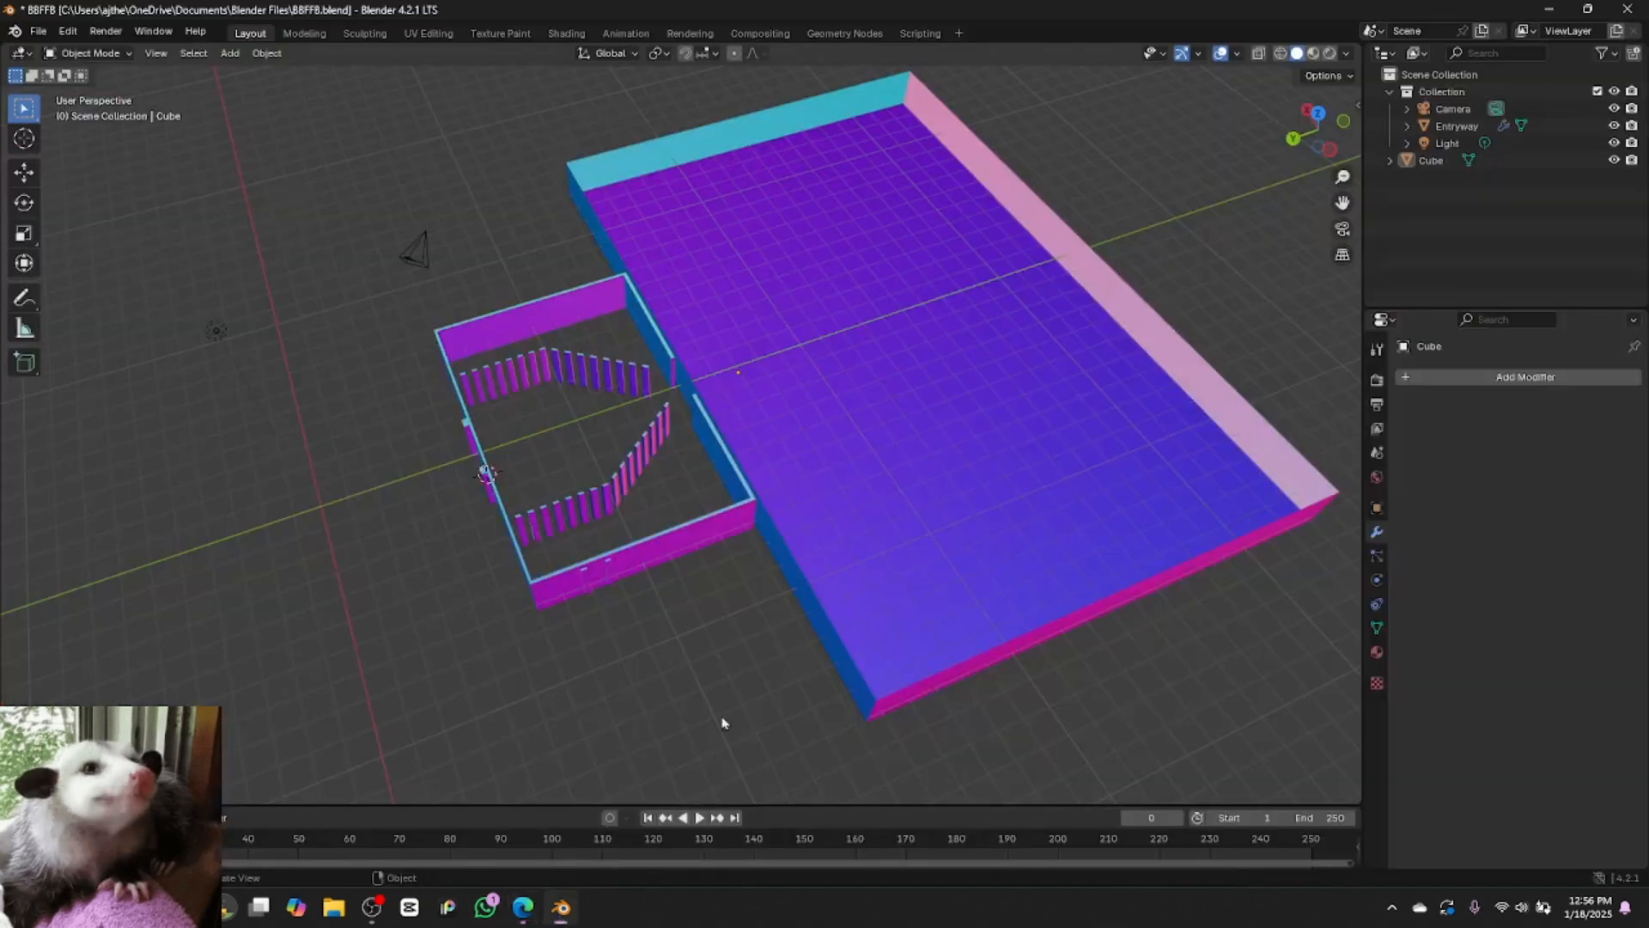
right_click(829, 509)
click(772, 820)
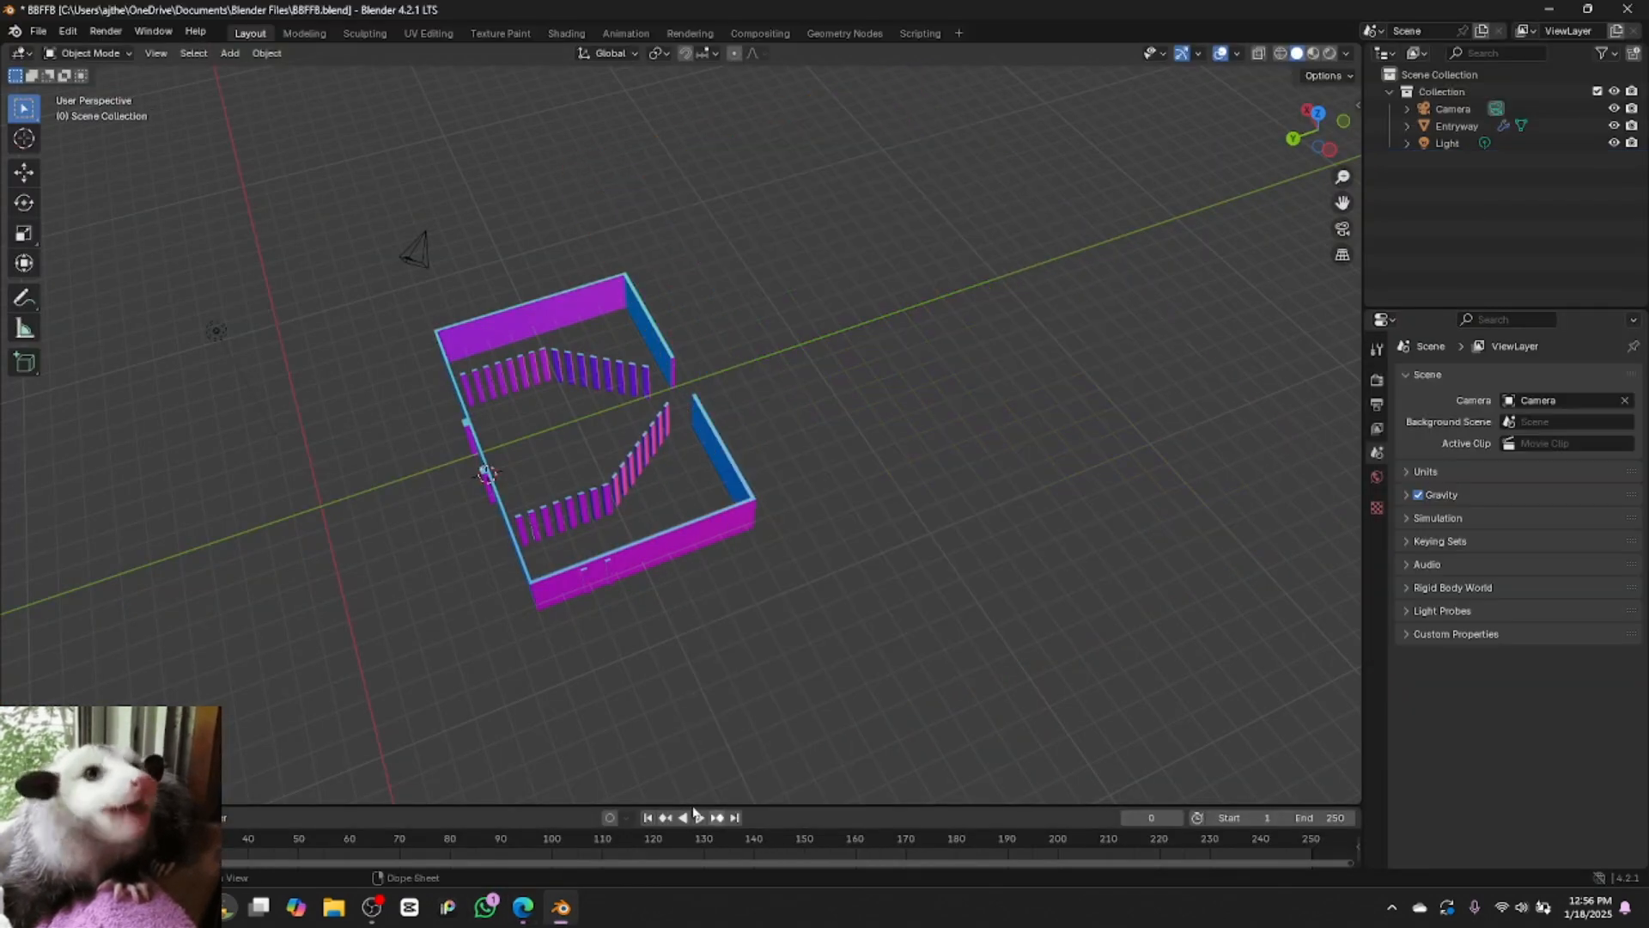
Add a cube and move it about 25 m along the negative Y axis, behind the entryway
click(229, 53)
mouse_move(258, 78)
click(427, 91)
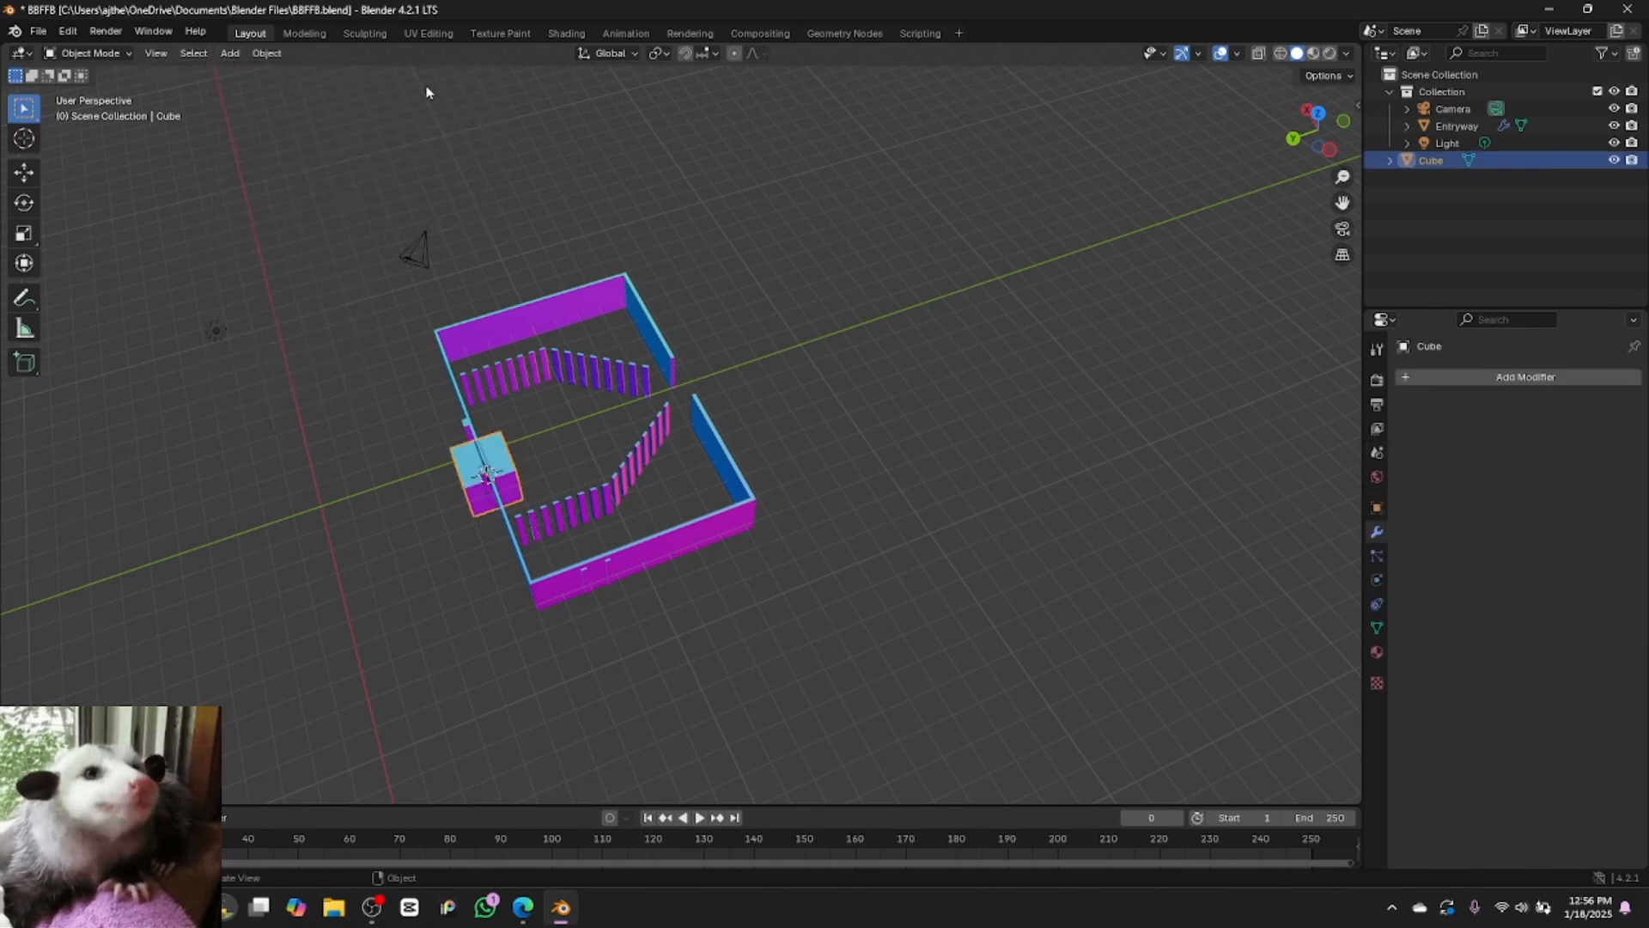
key(g)
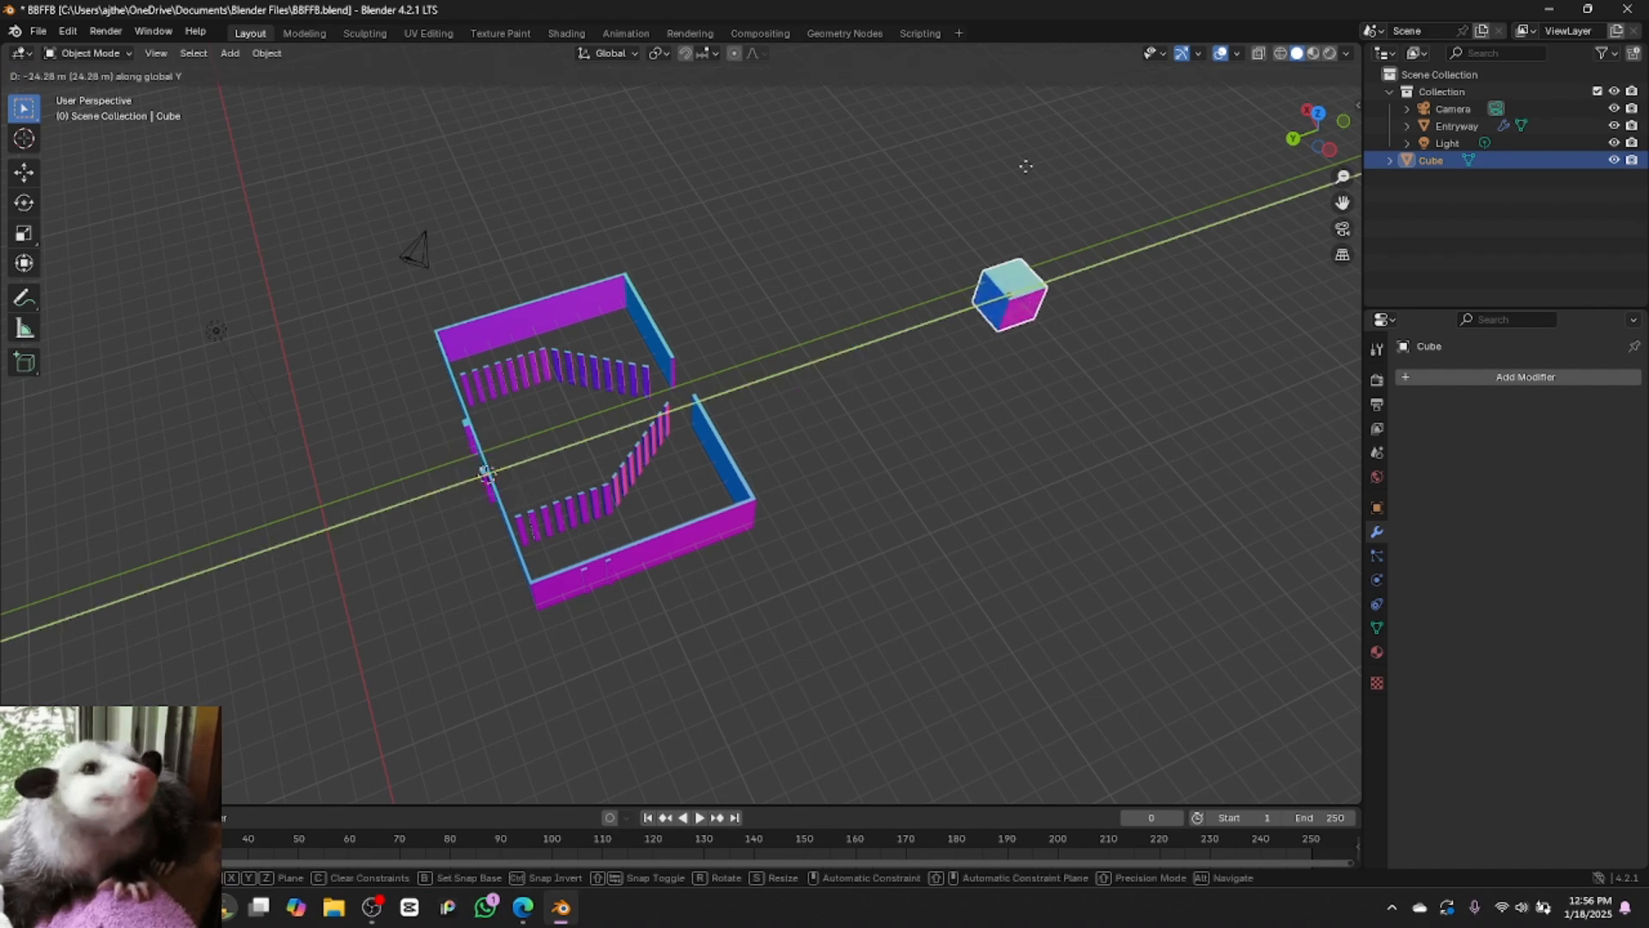
click(1039, 175)
Check the floor plan in Edge, return to Blender, and move the cube back along the Y axis towards the entryway
click(525, 909)
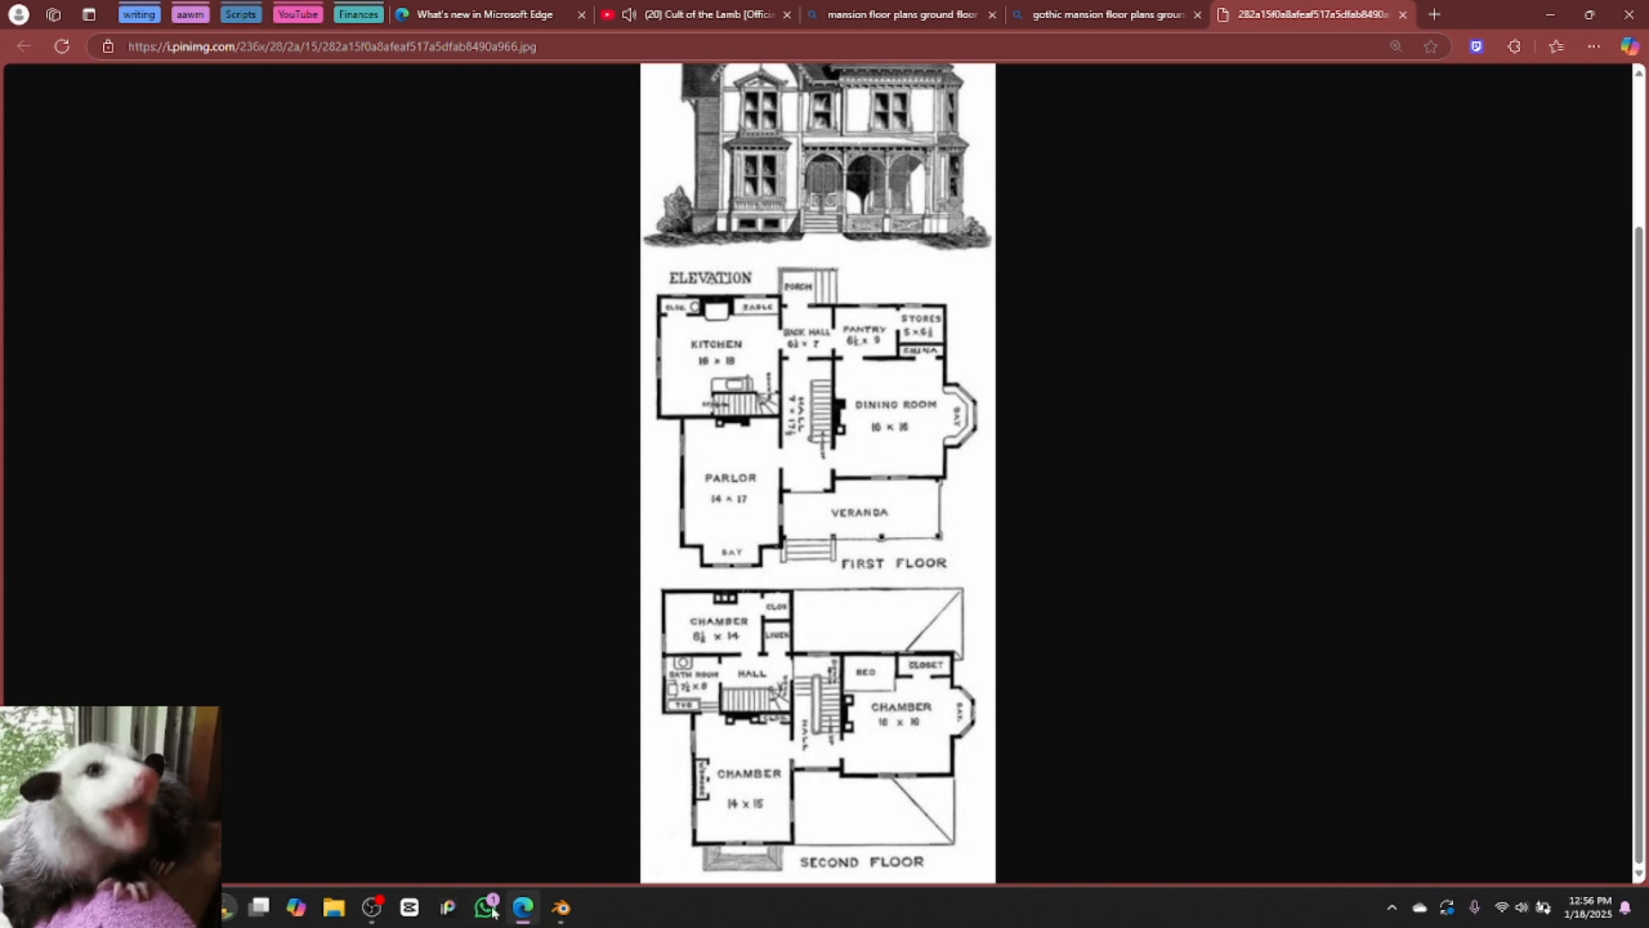
click(560, 907)
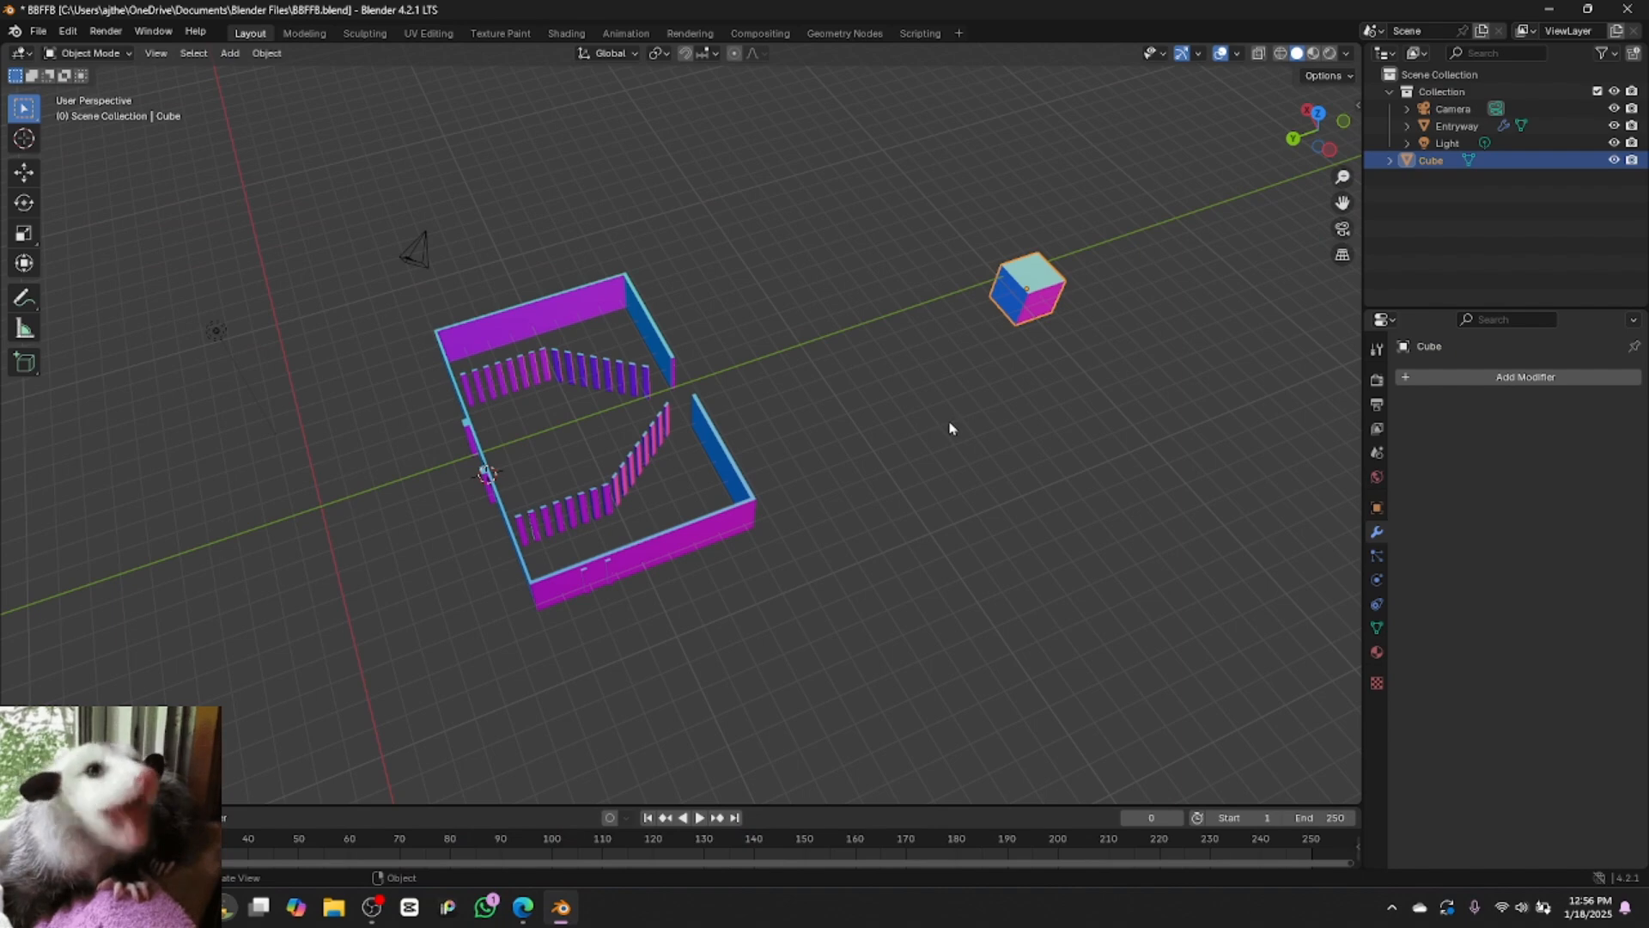
key(g)
key(y)
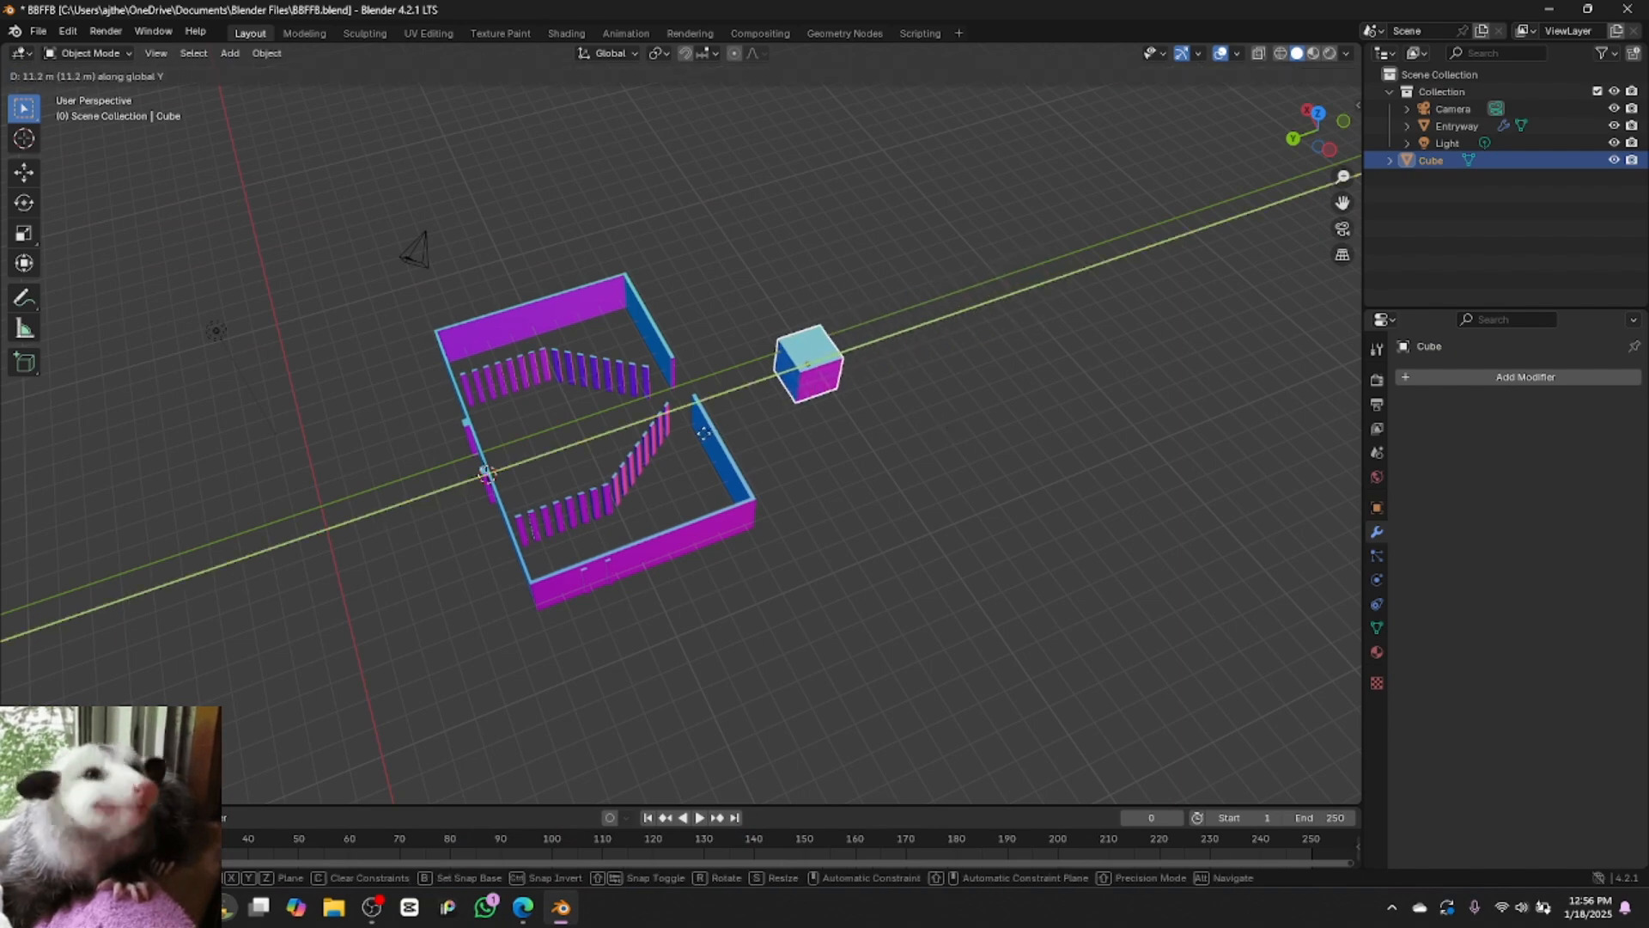
click(785, 431)
Scale the cube along the Y axis to about 6 times its length and move it against the entryway's rear opening
key(s)
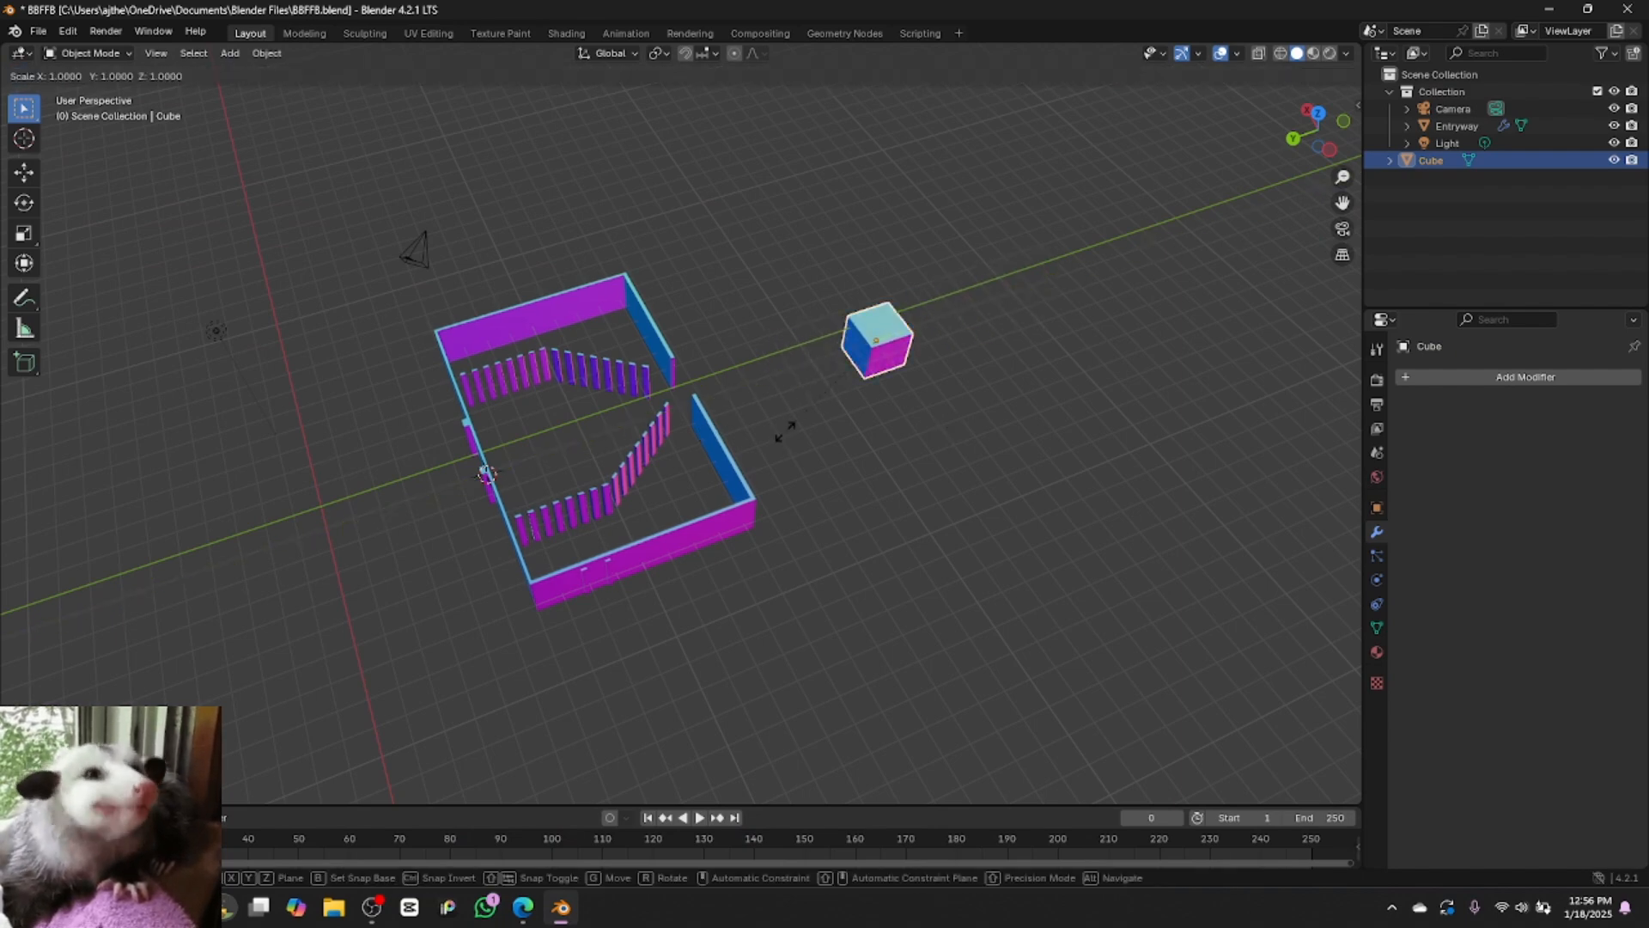
key(y)
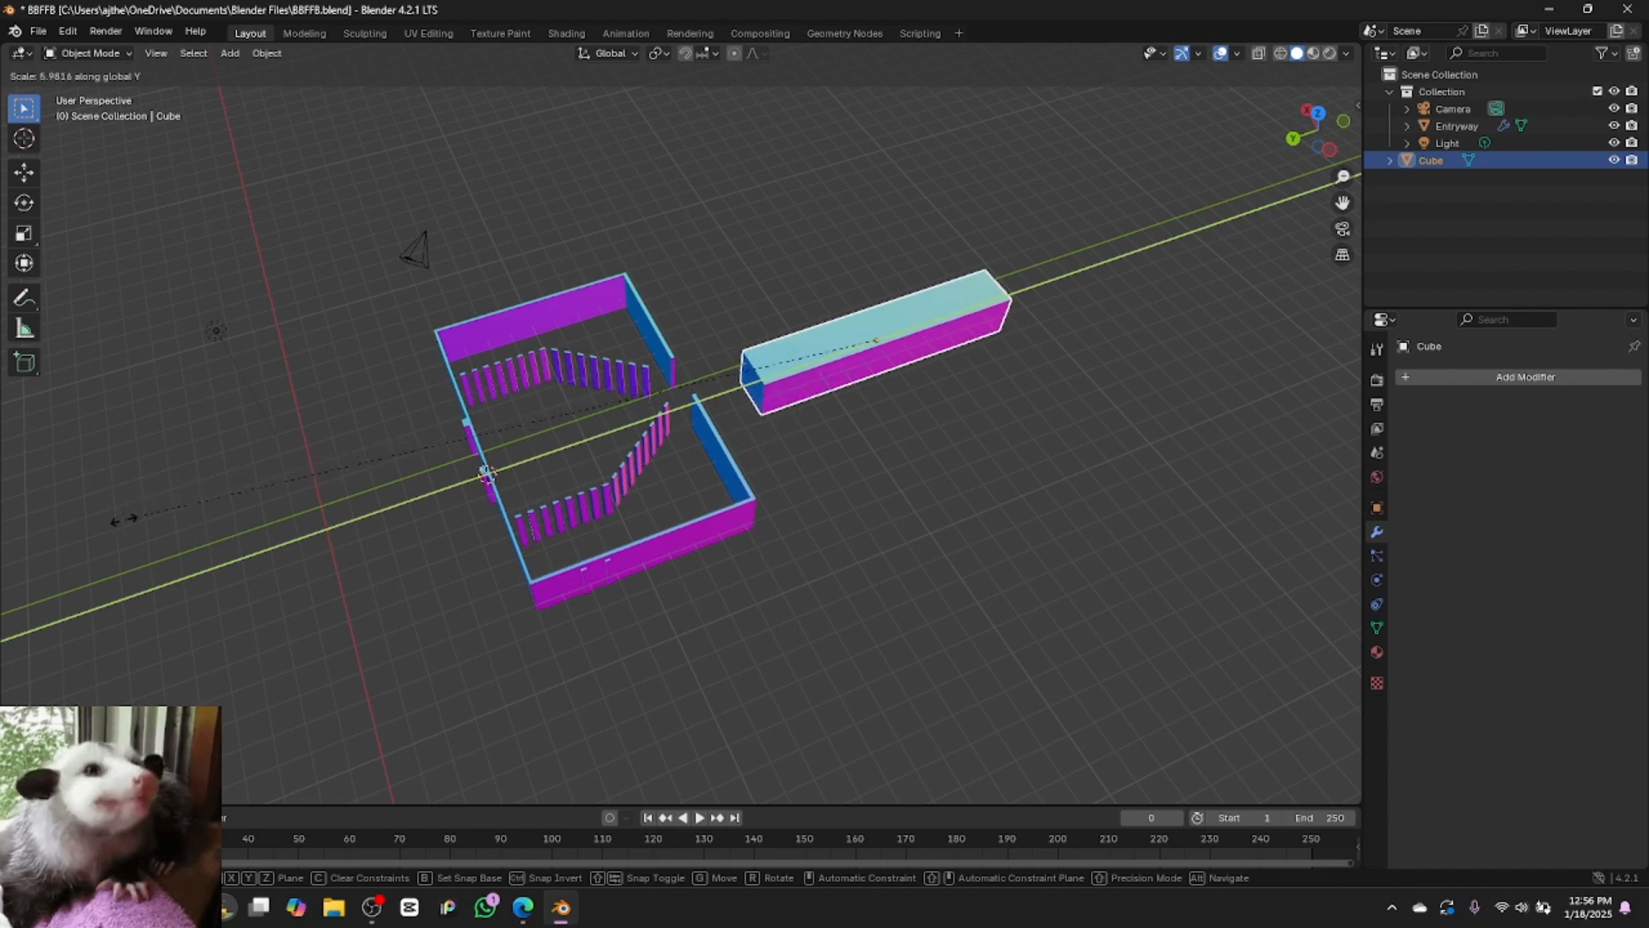
click(115, 525)
key(g)
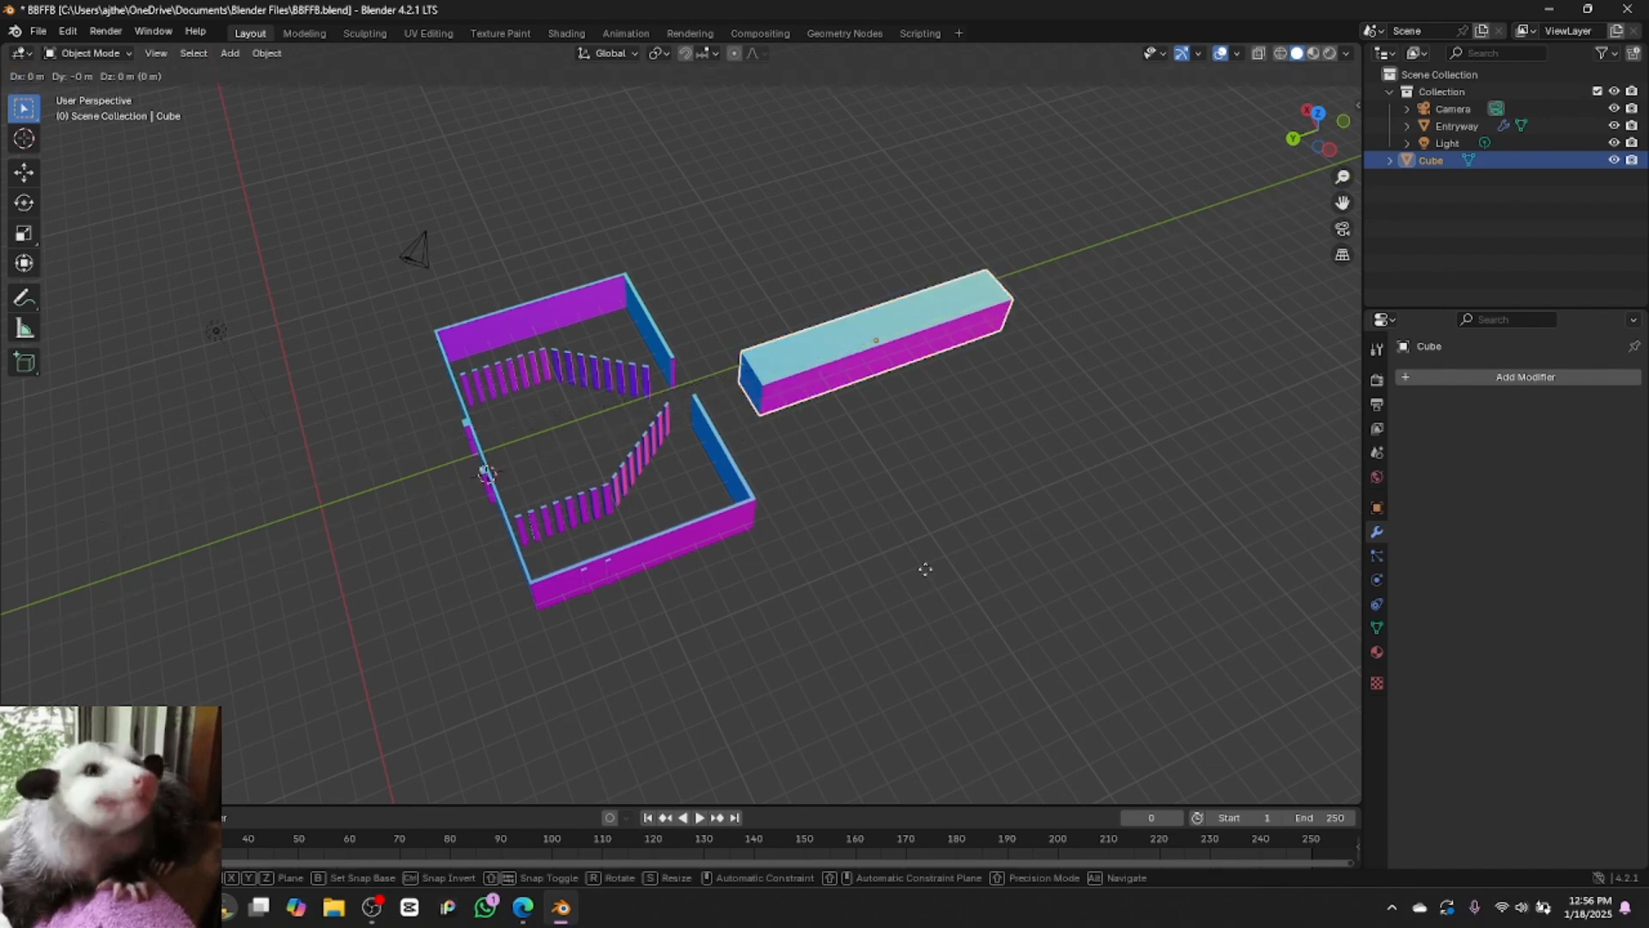
click(875, 596)
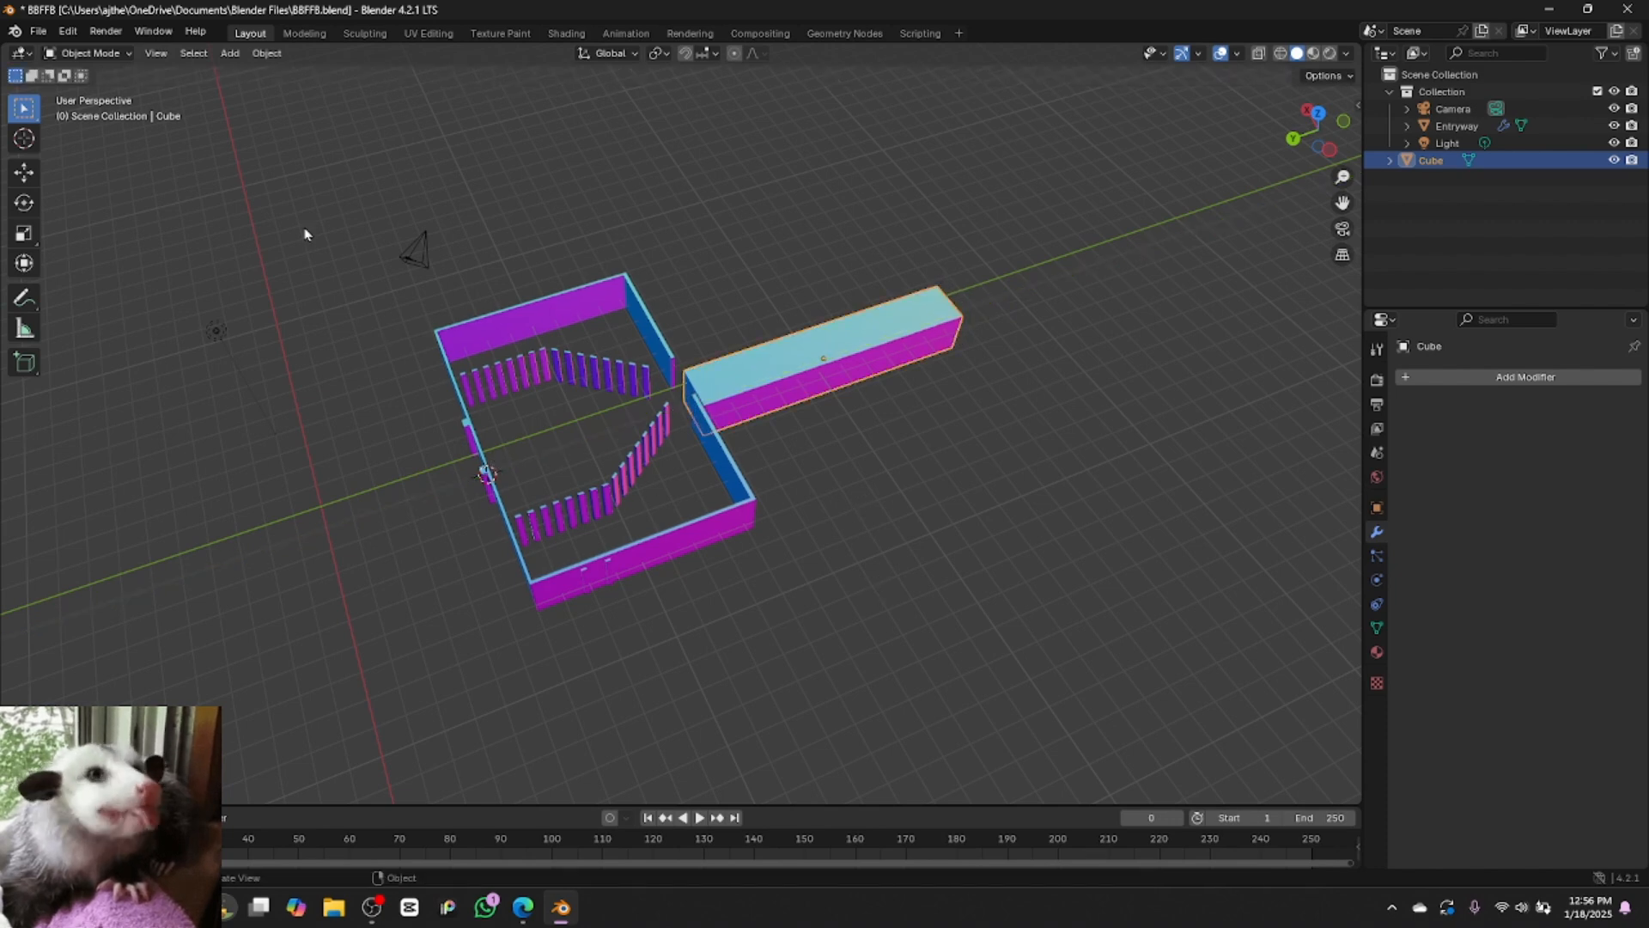
Take the Entryway object out of Collection into the Scene Collection, rename the long cube as Hallway, and deselect it
drag(1457, 133, 1453, 194)
double_click(1433, 143)
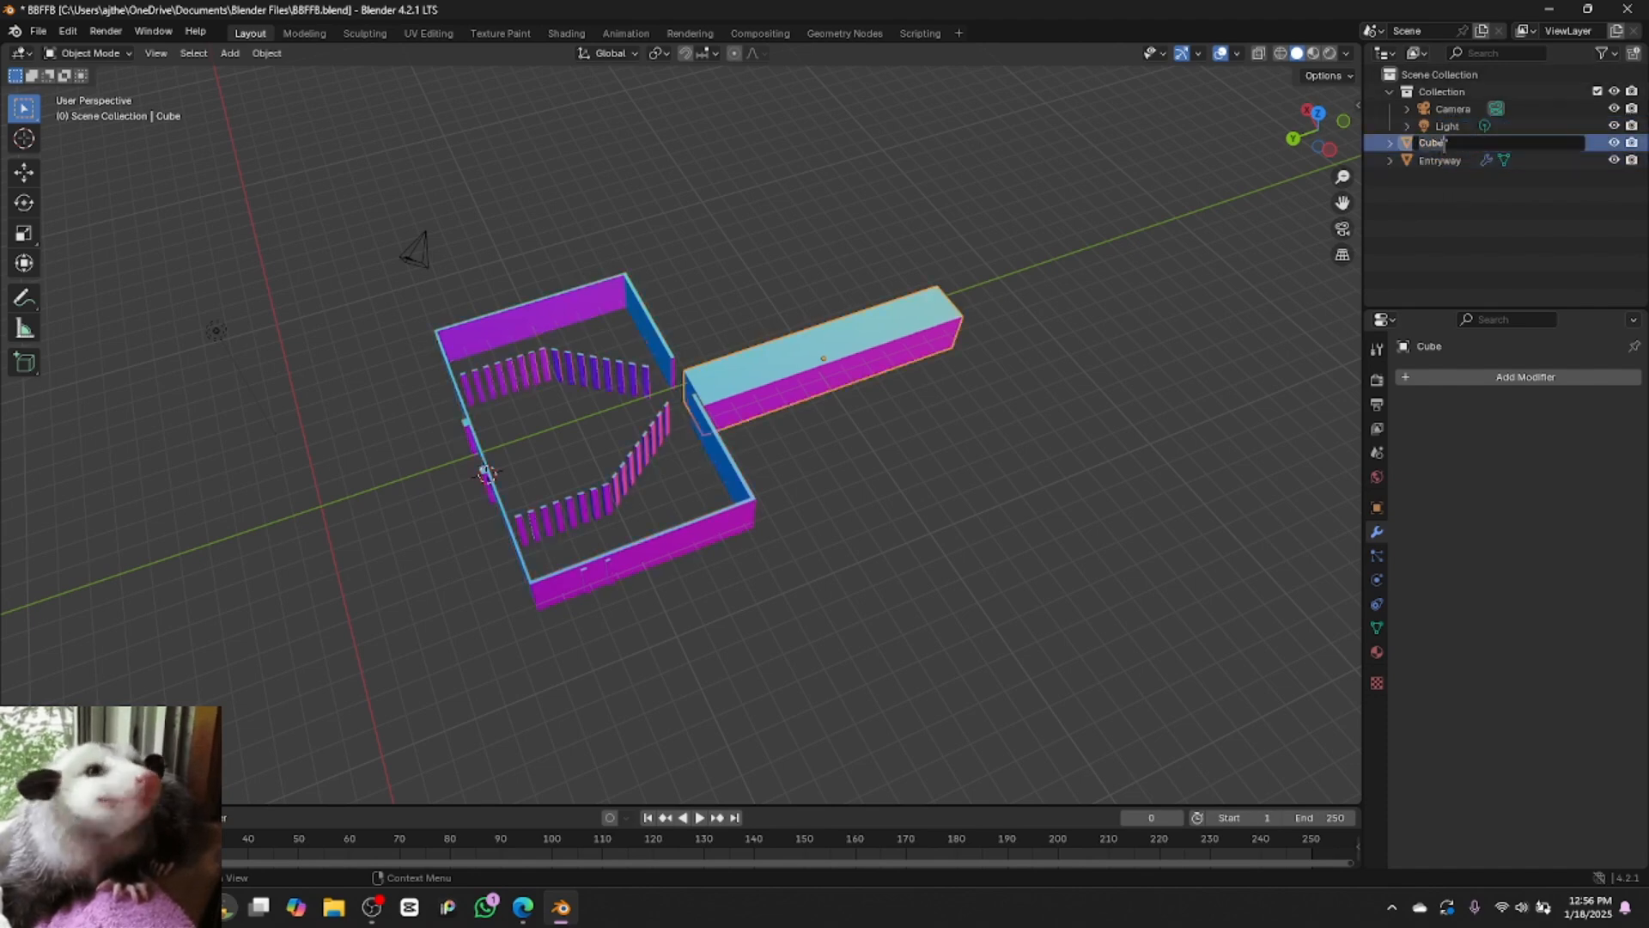
text(Hallway)
key(Return)
click(1478, 223)
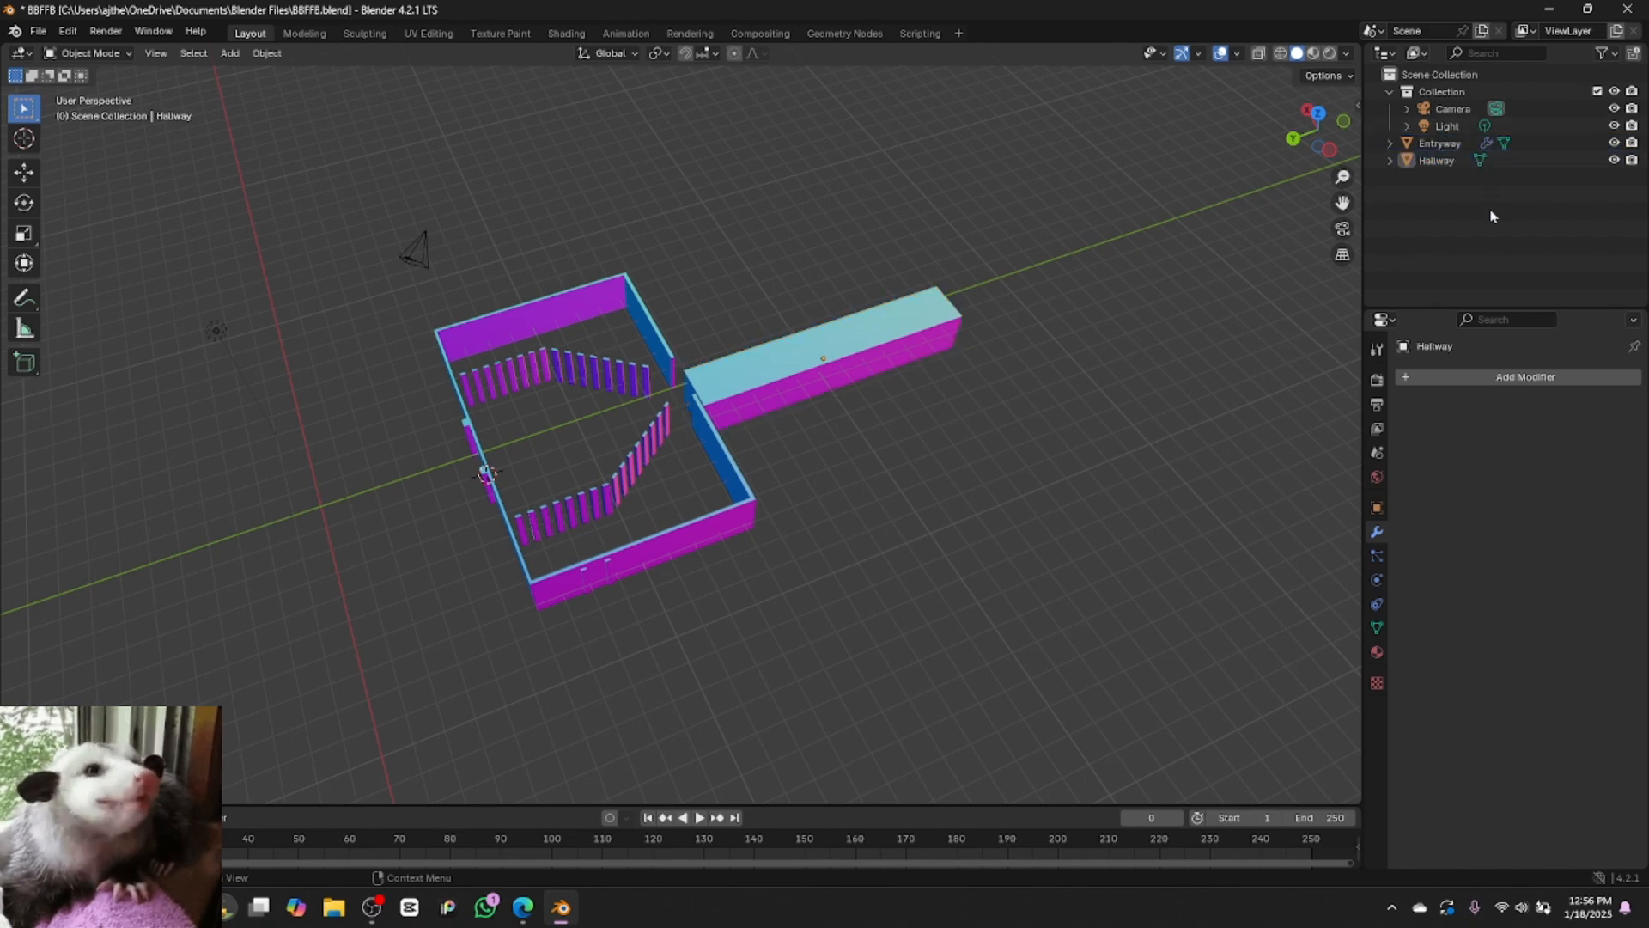
Add another cube and place it beside the far end of the hallway
click(230, 53)
mouse_move(305, 76)
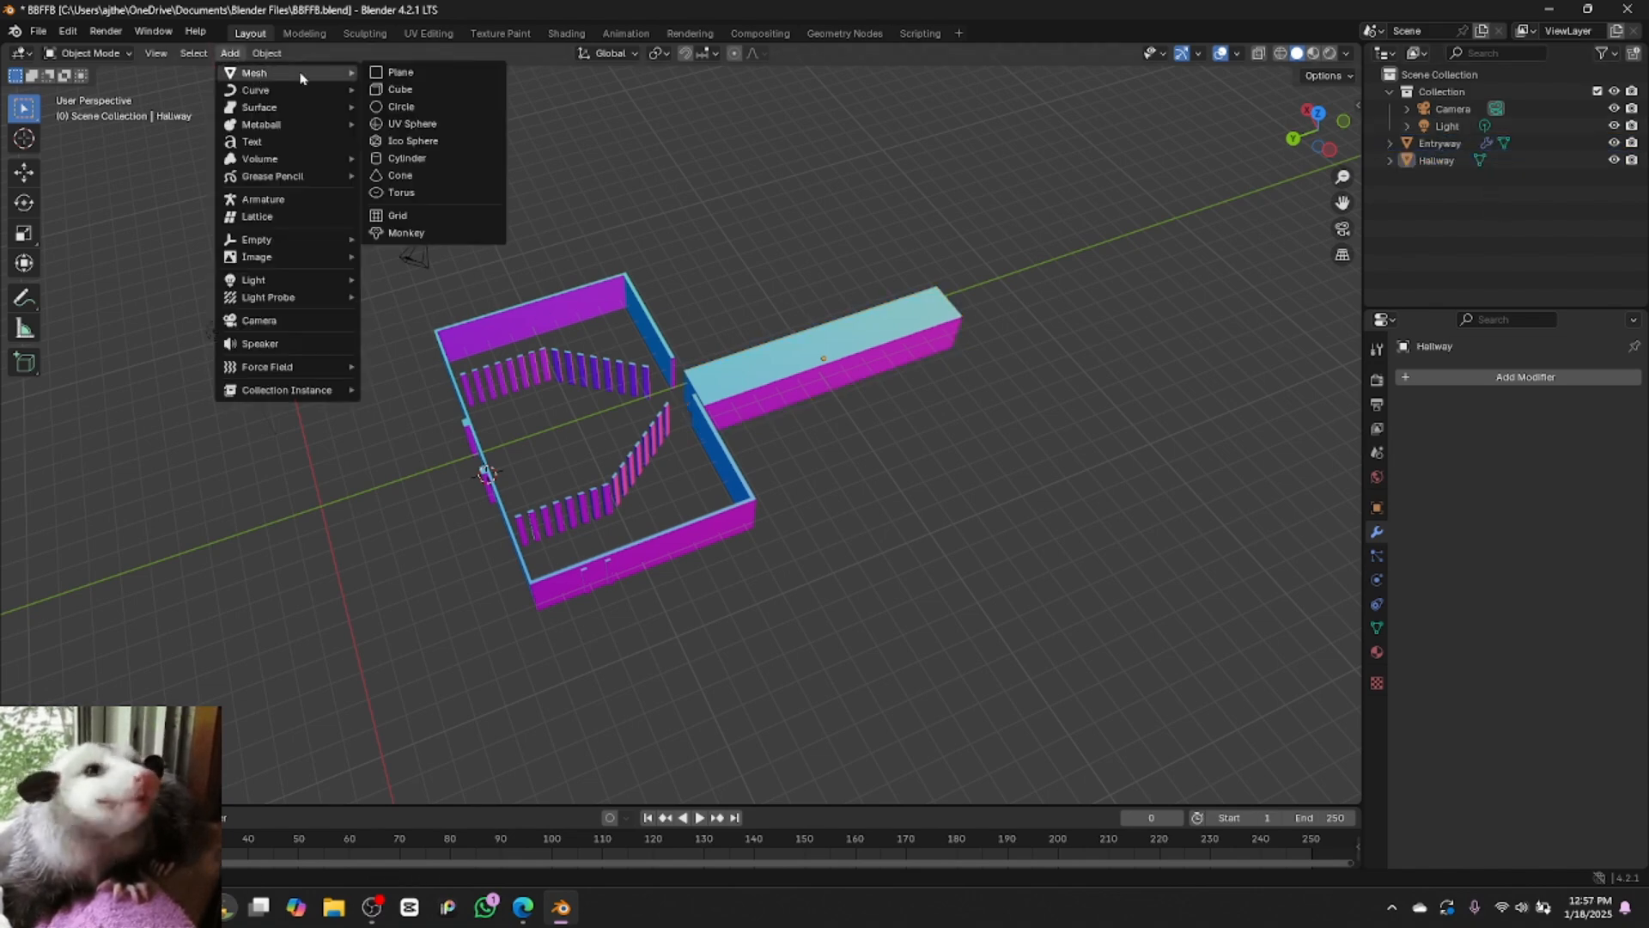
click(420, 94)
key(g)
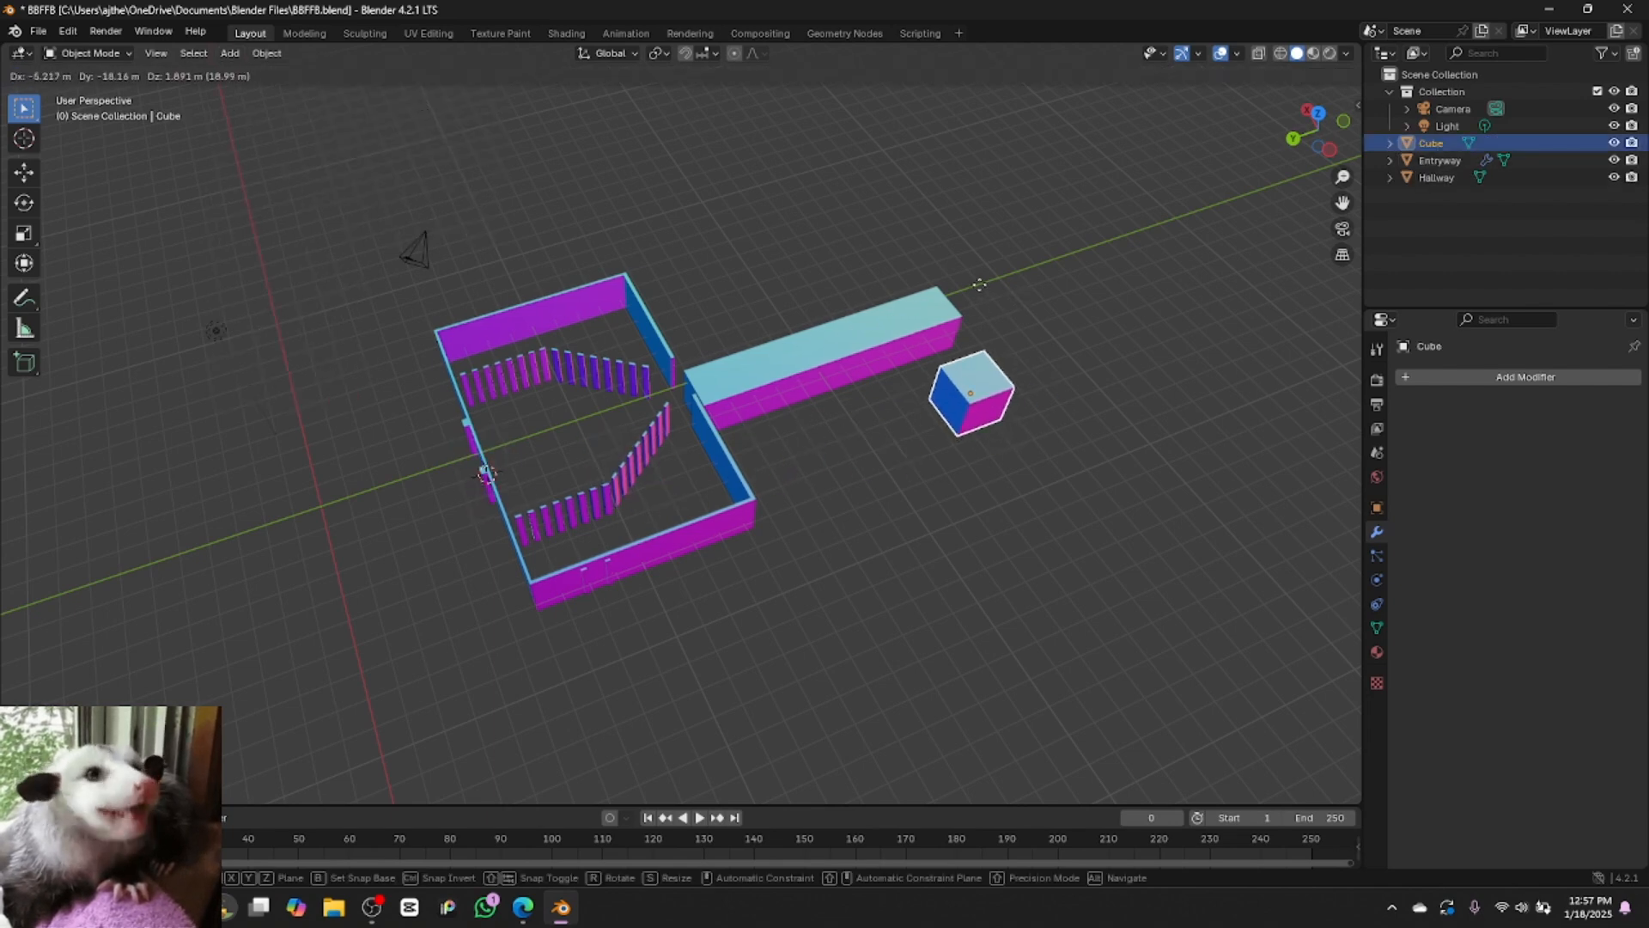
key(y)
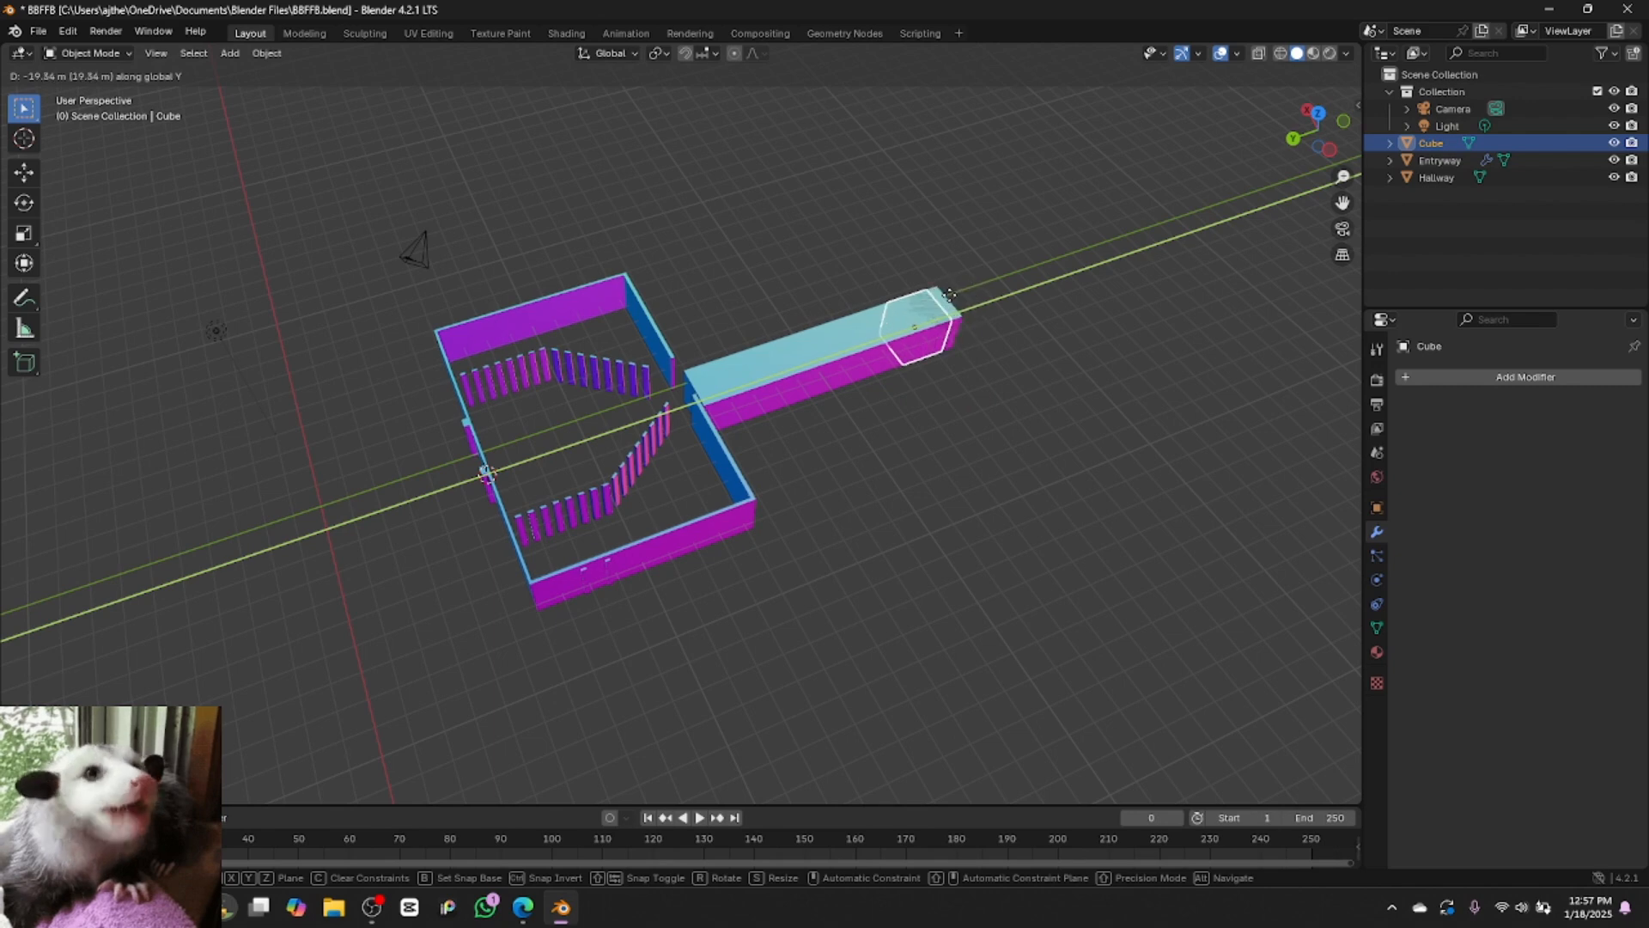
click(961, 296)
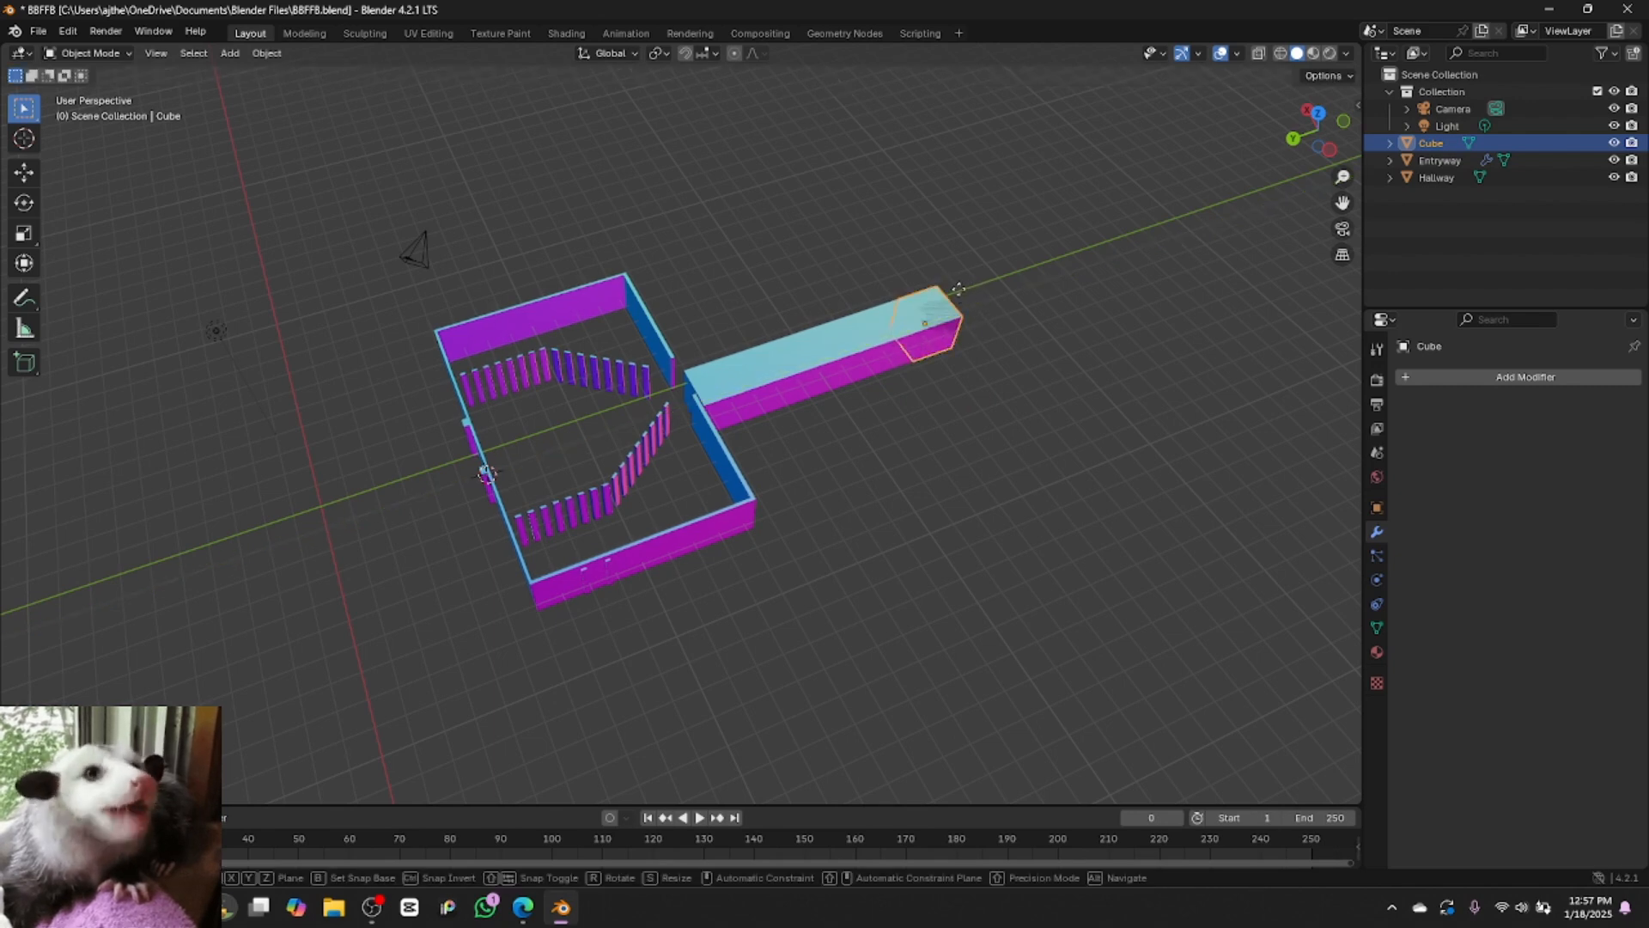
key(g)
click(991, 377)
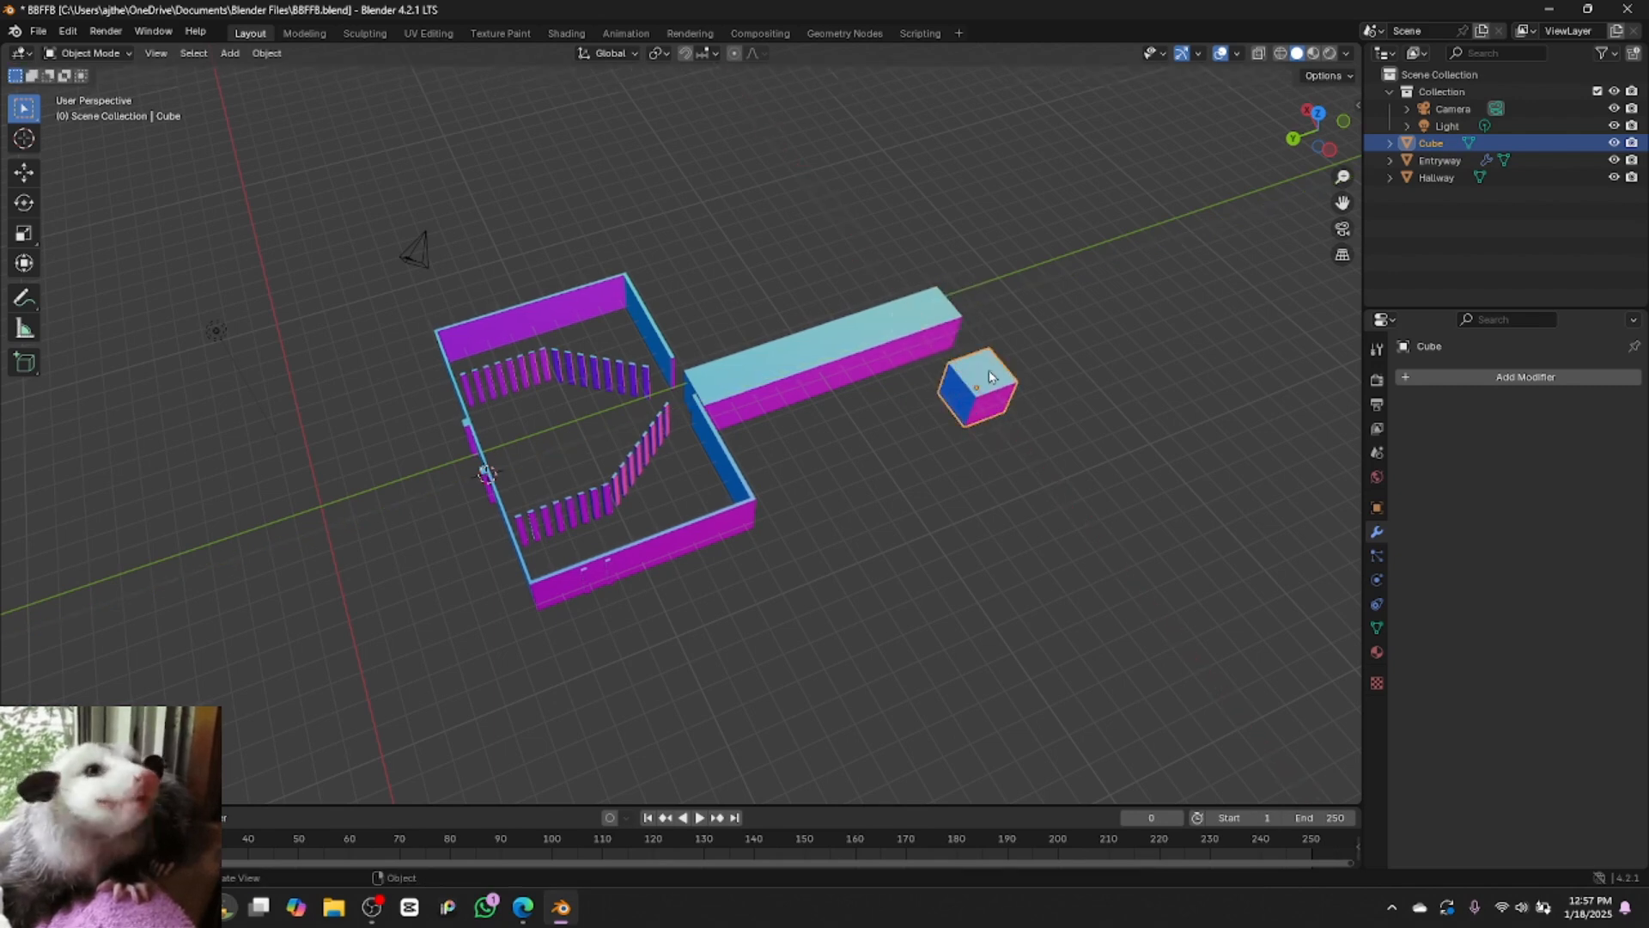
Check the floor plan in Edge, return to Blender, and stretch the new cube along the Y axis into a long block
click(523, 907)
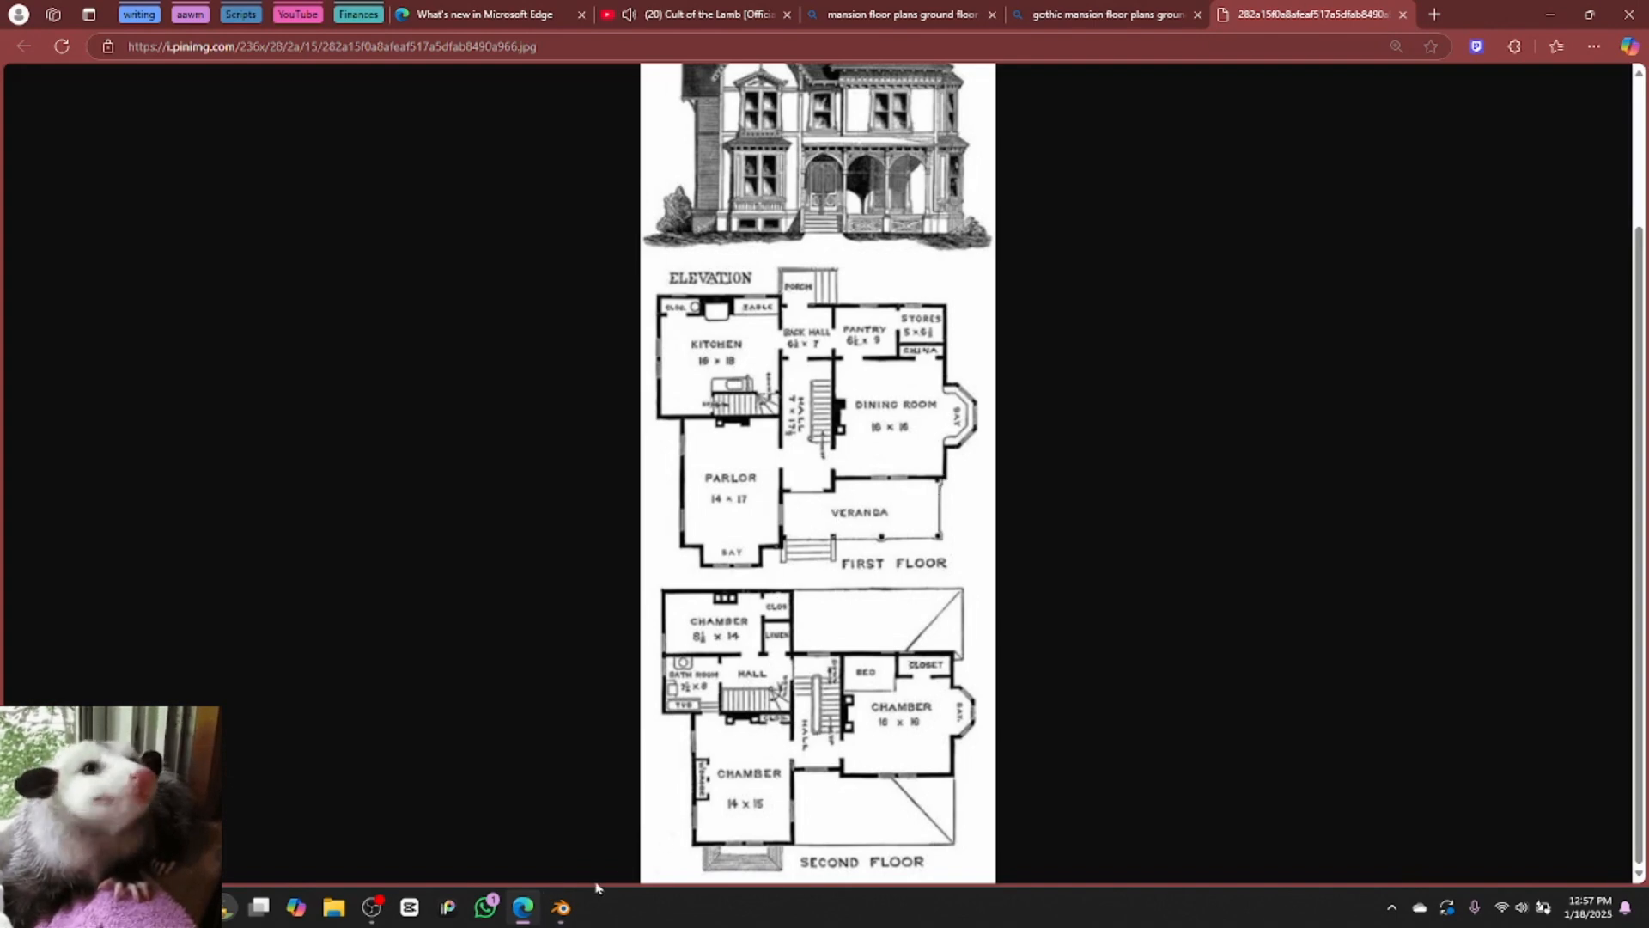
click(561, 906)
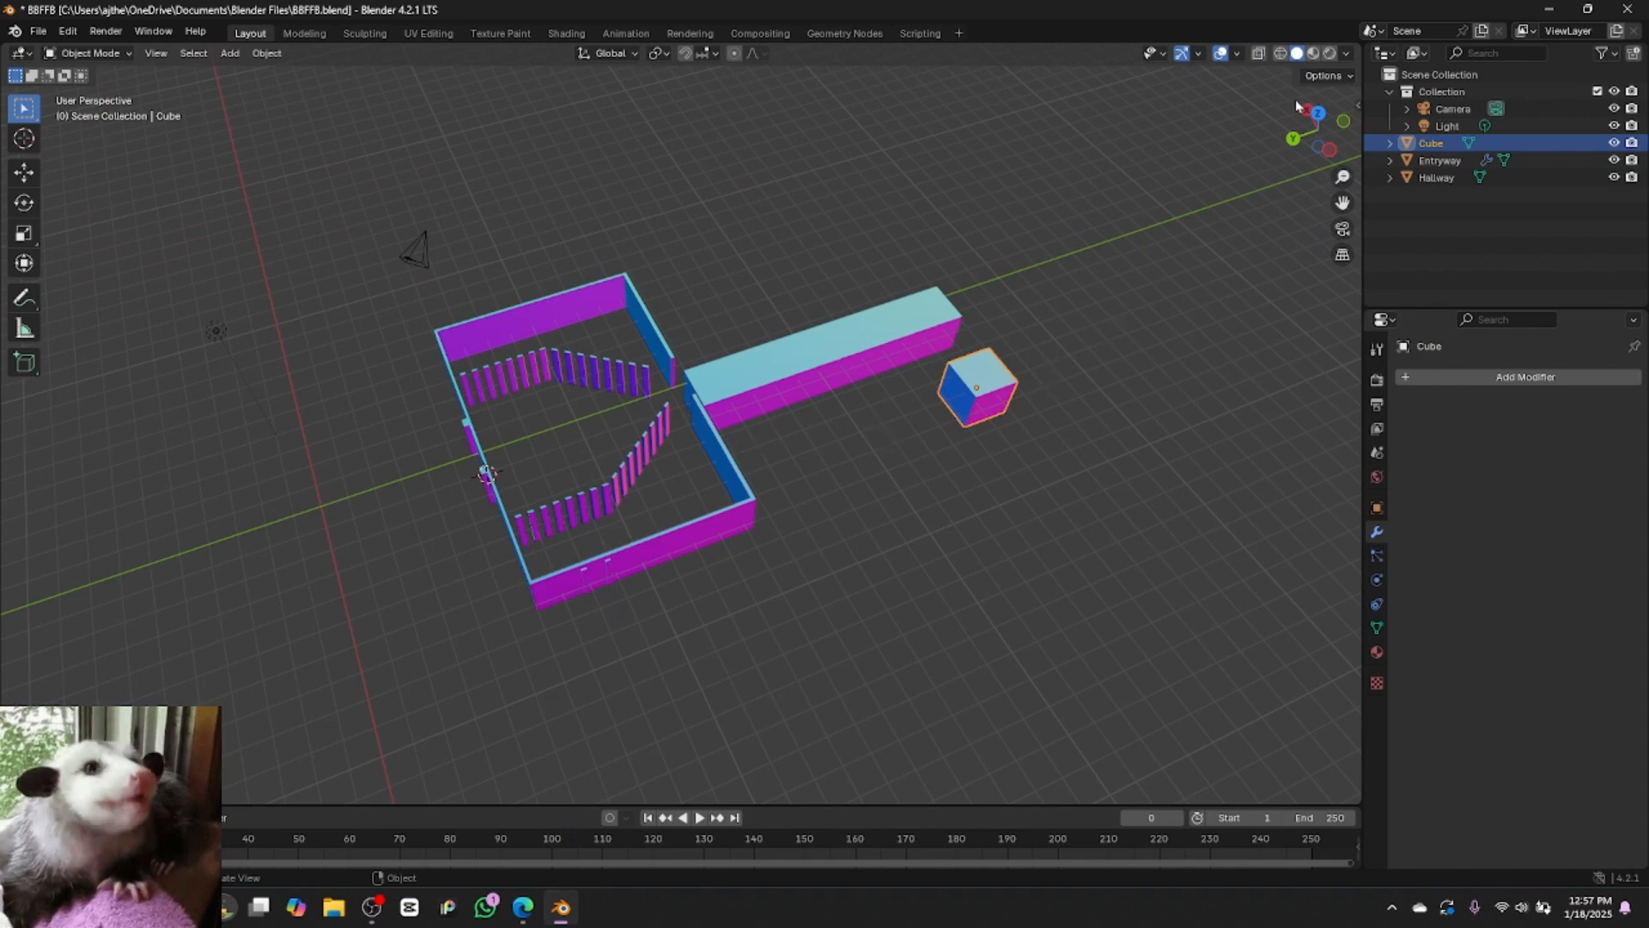
drag(1299, 109, 1318, 135)
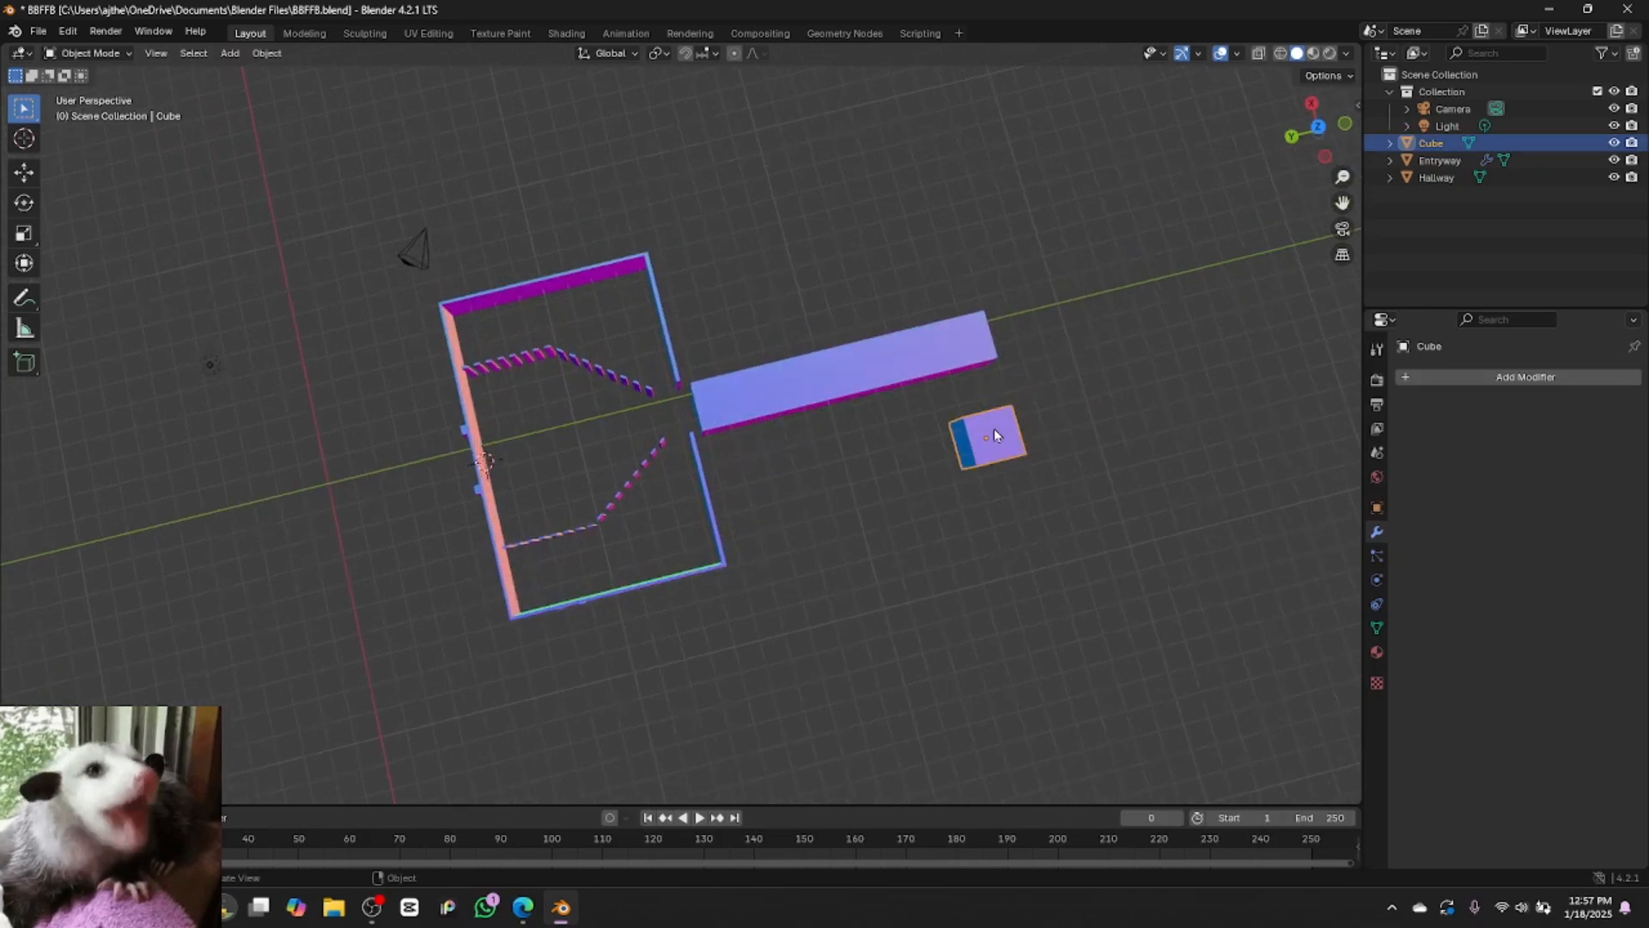
key(s)
key(y)
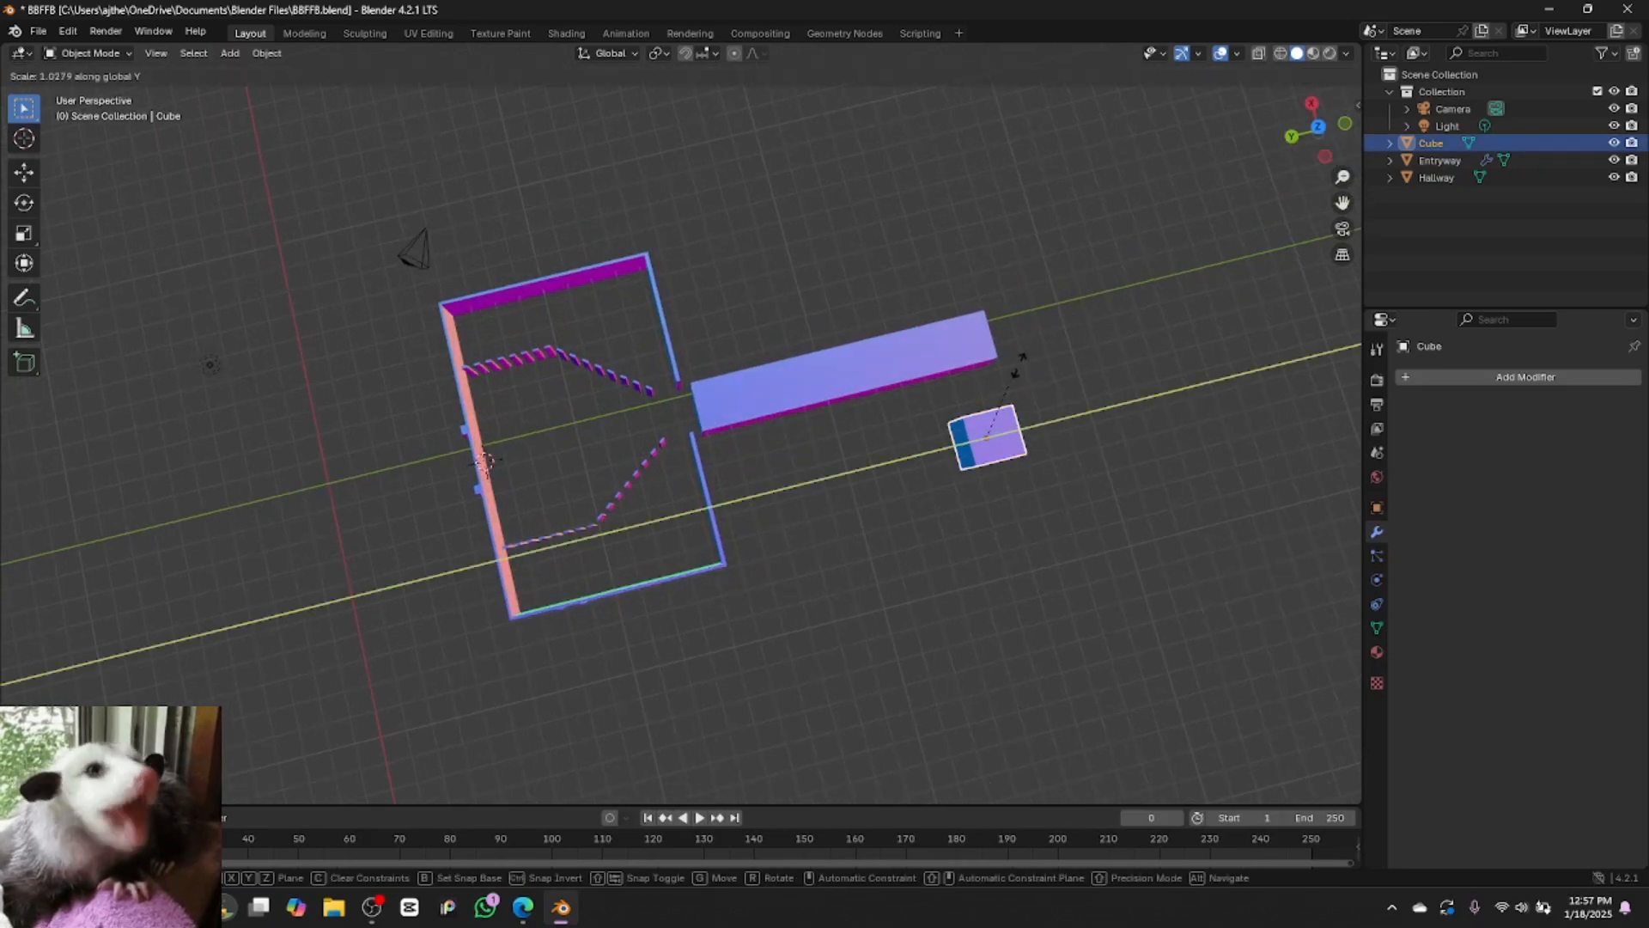
click(1261, 246)
Move the block along Y beside the hallway, lengthen it along Y to about the hallway's length, and realign it
key(g)
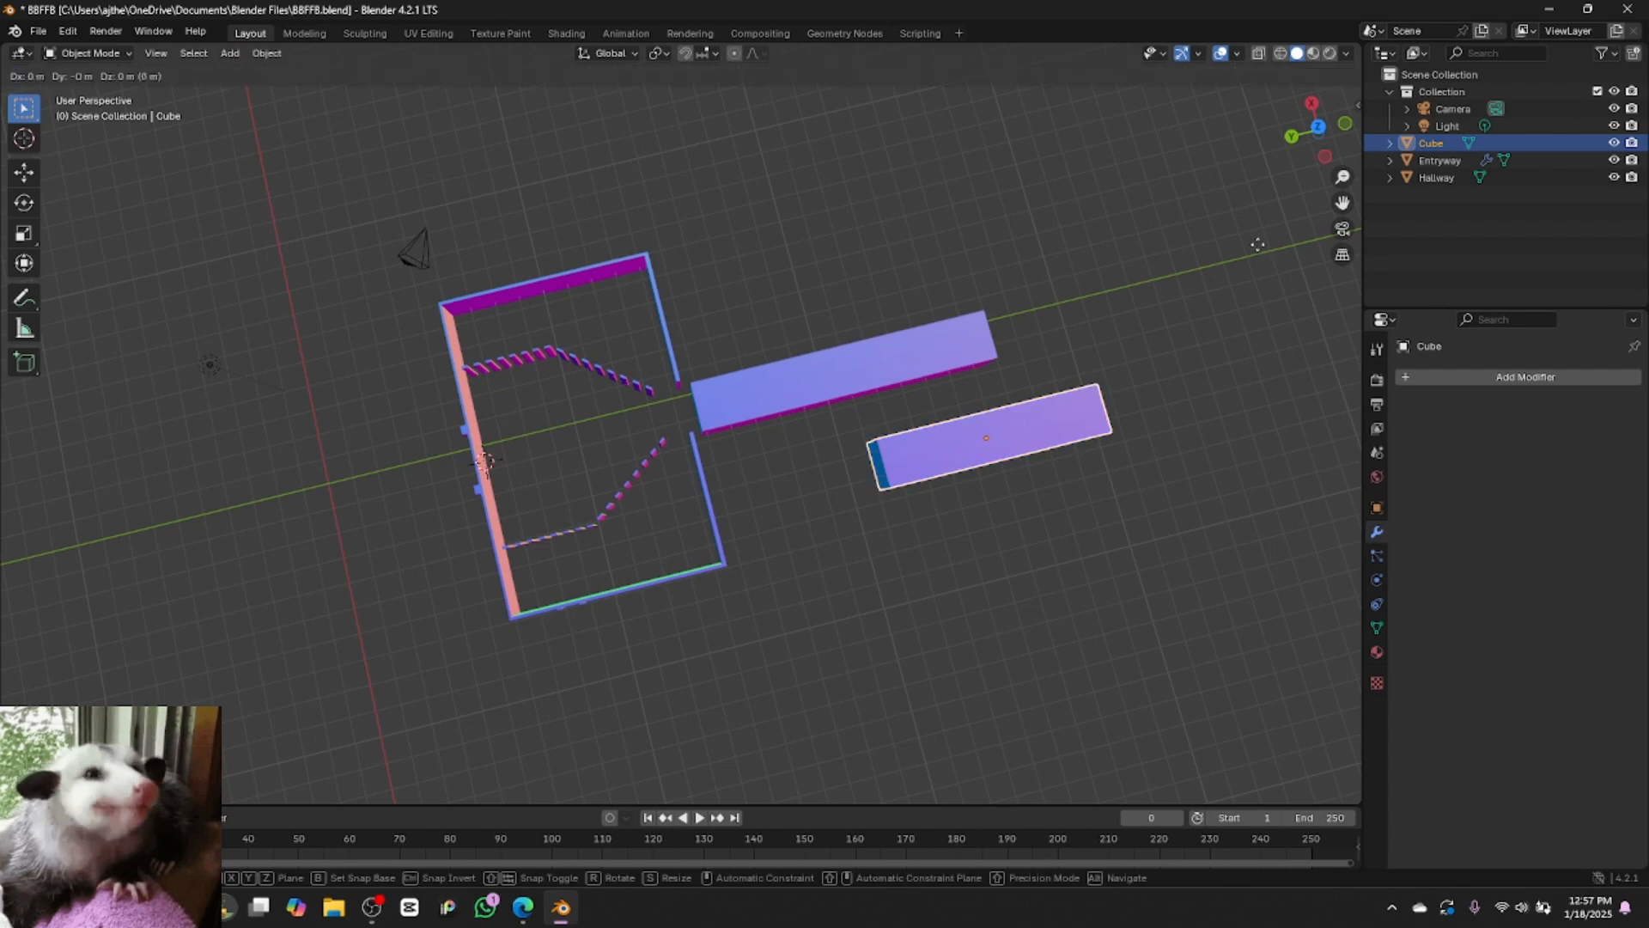
key(y)
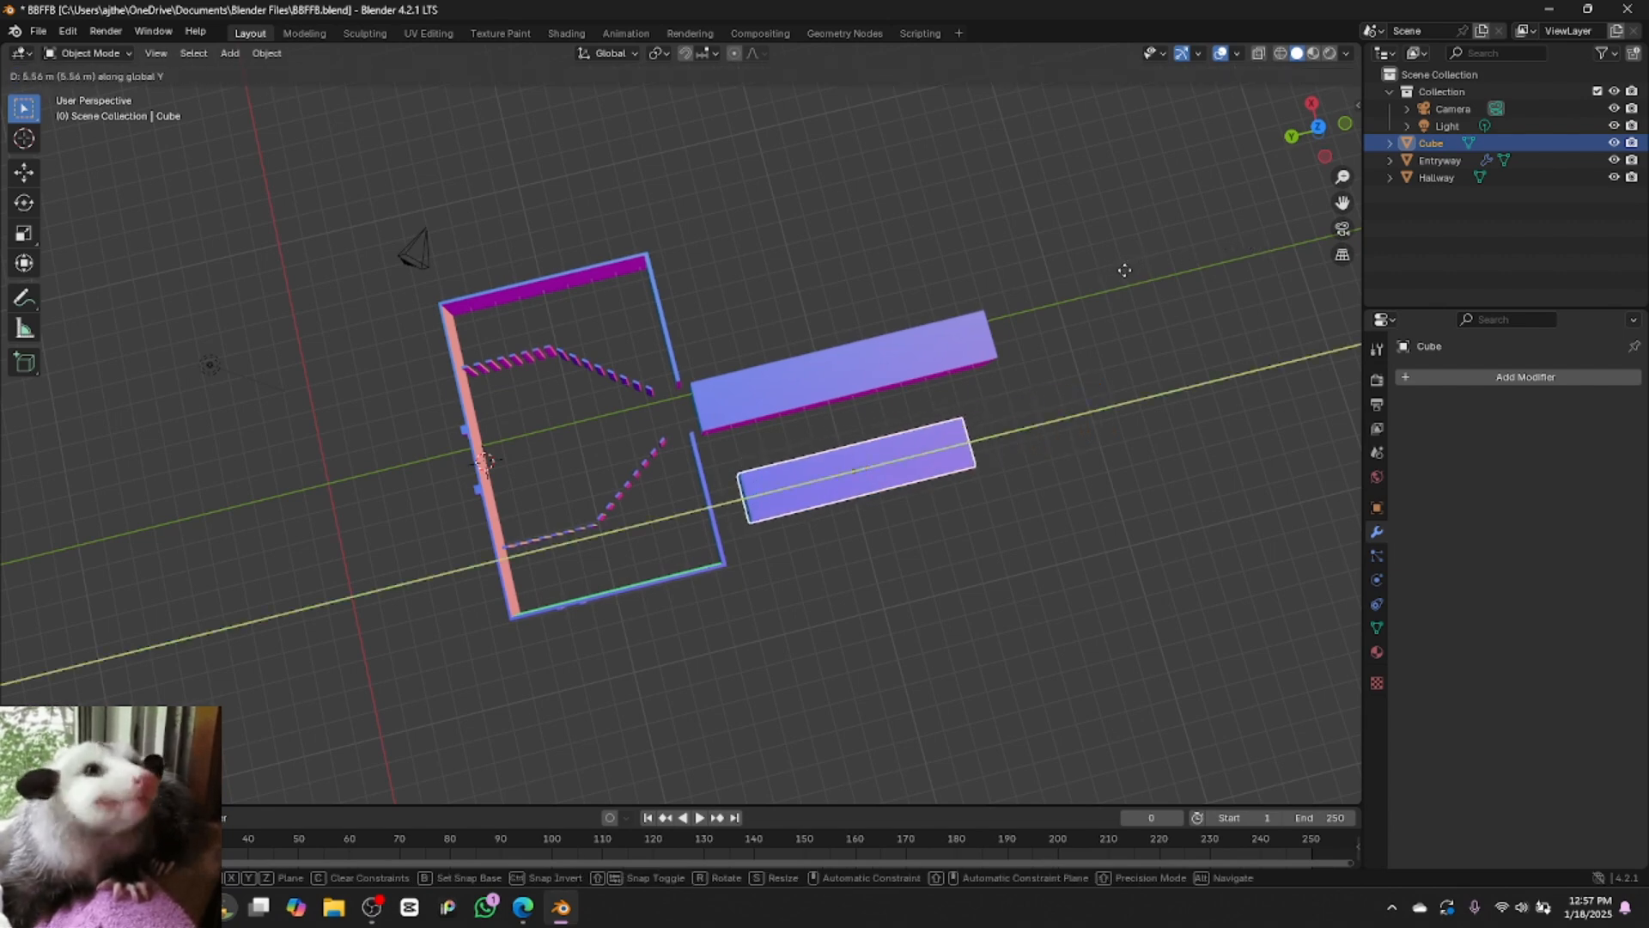
click(1127, 269)
key(s)
key(y)
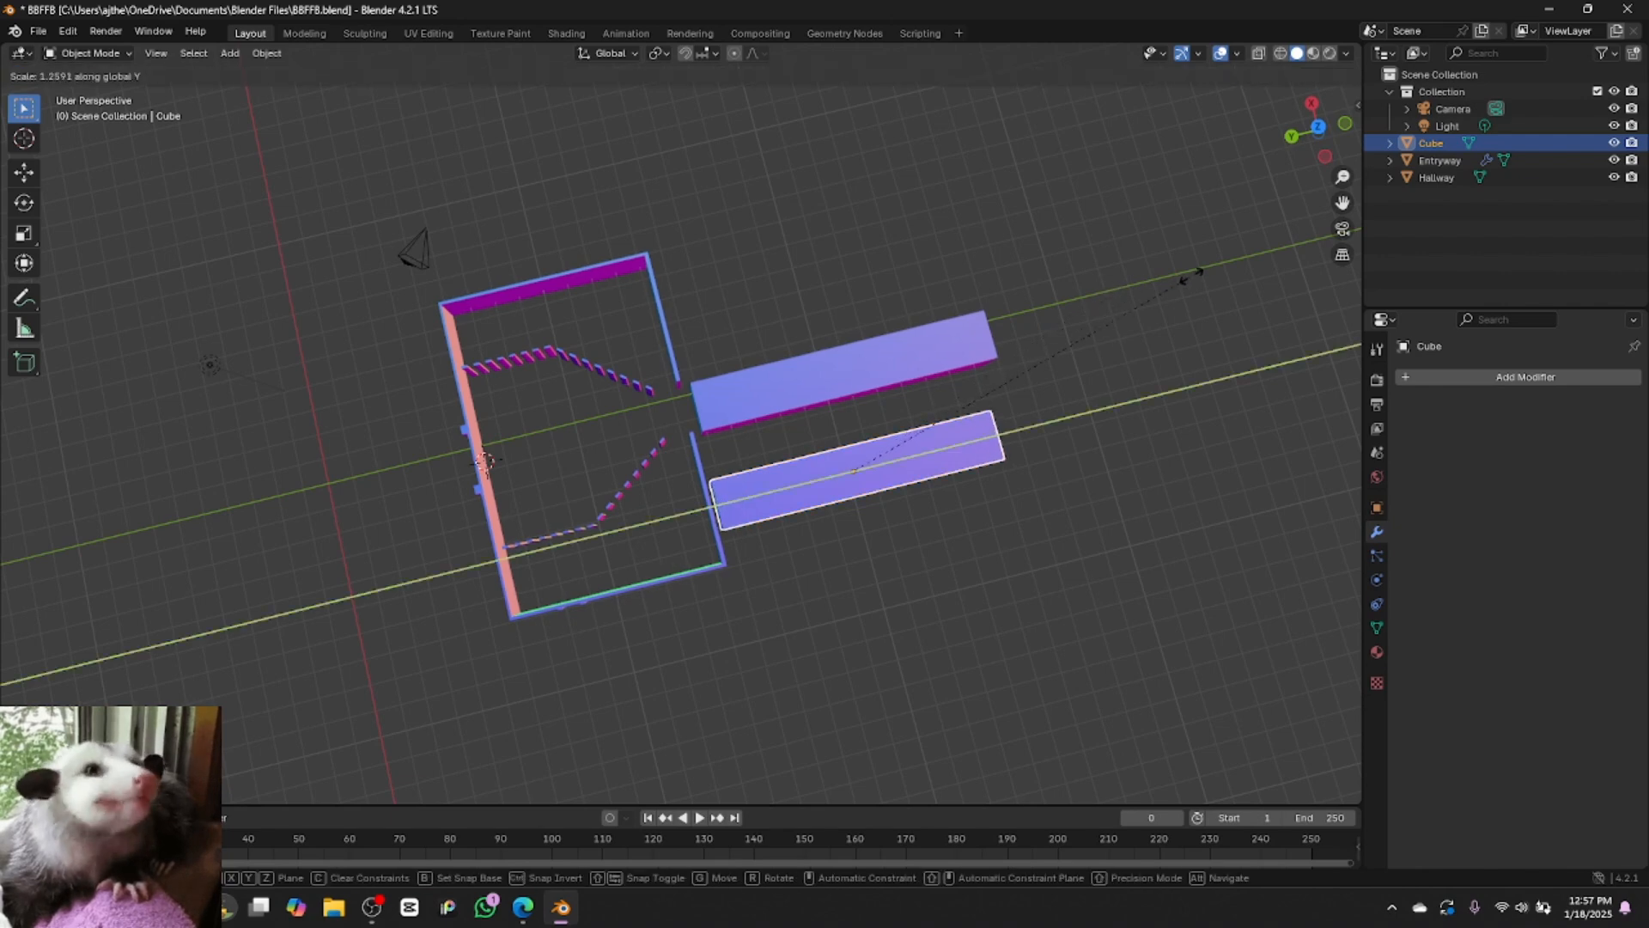
click(1094, 289)
key(g)
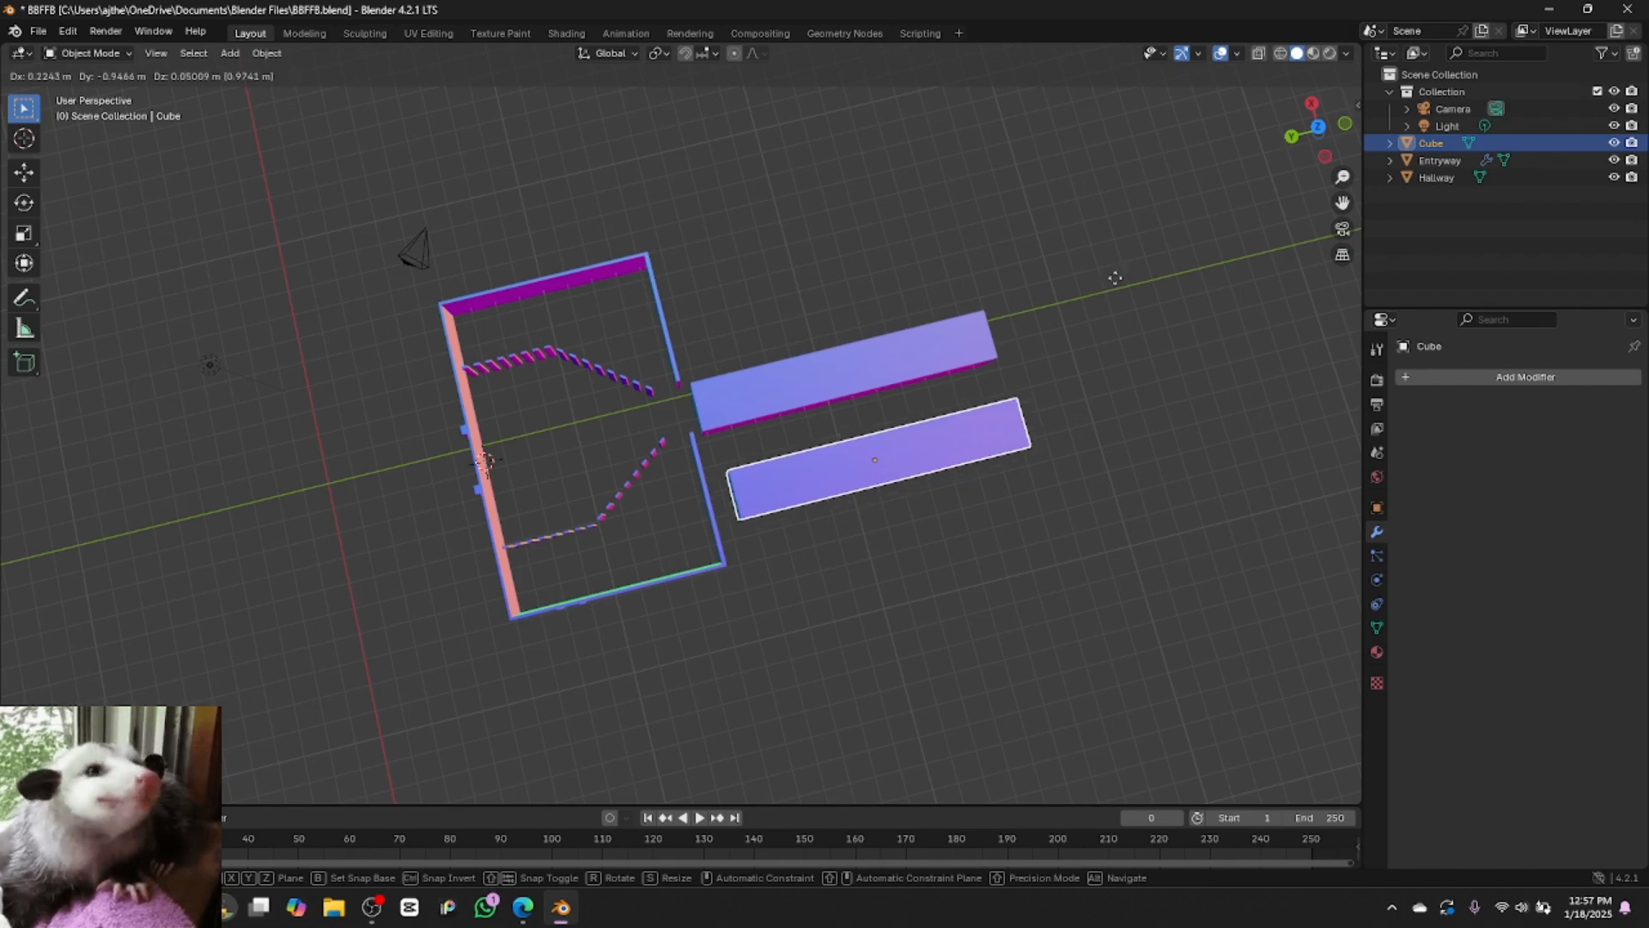
key(y)
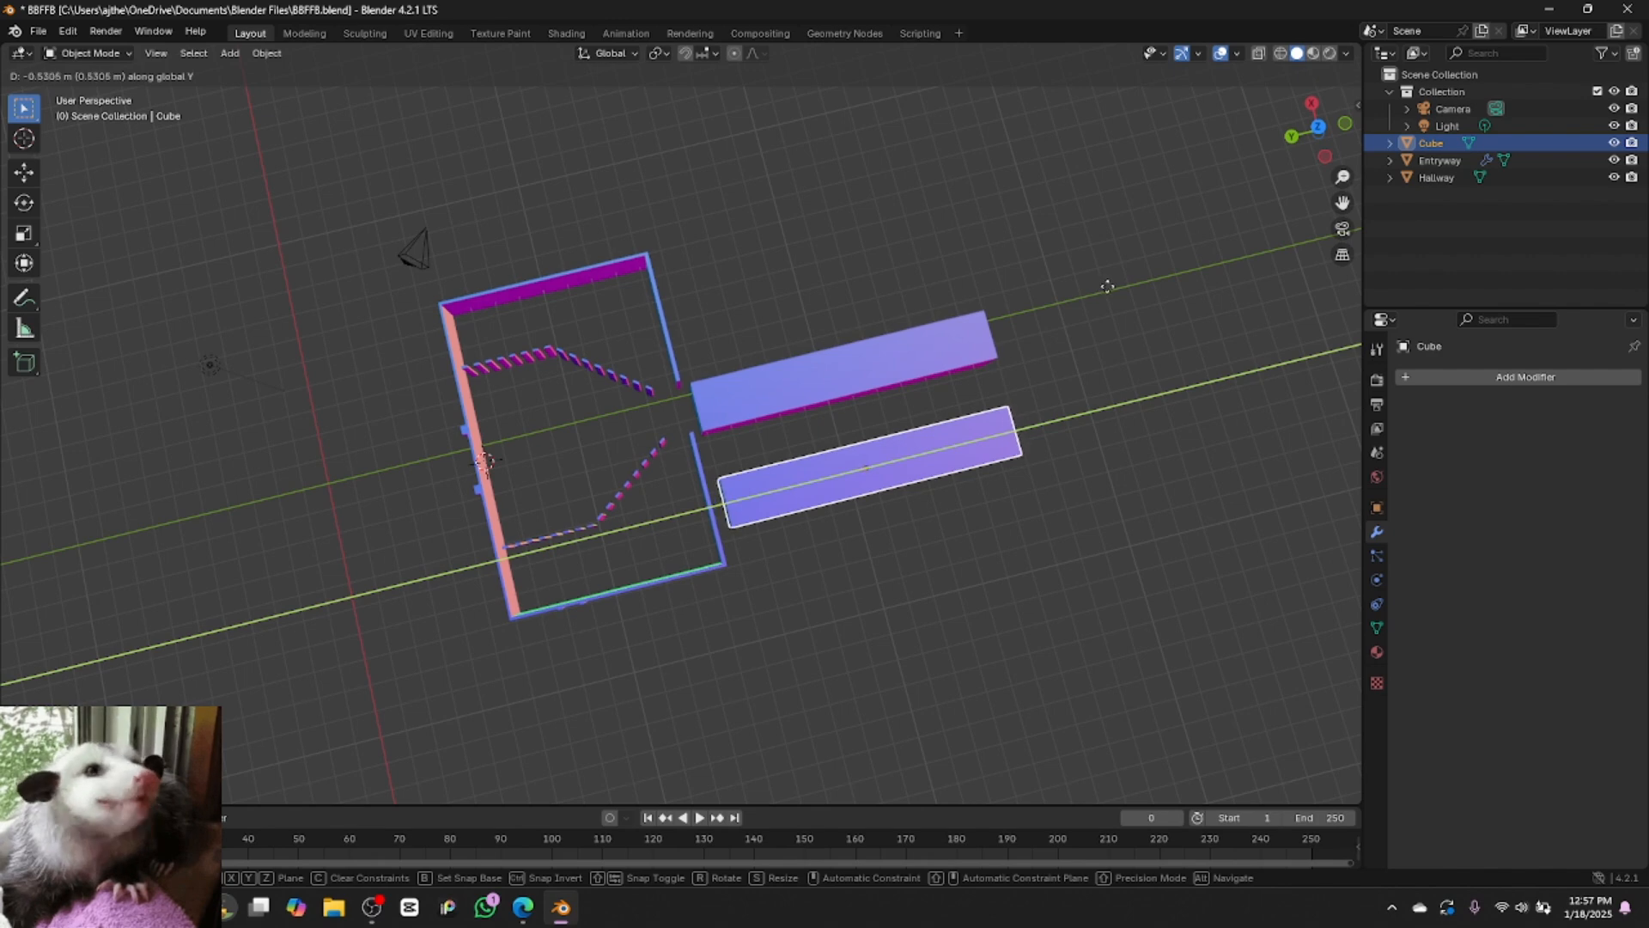
click(1109, 294)
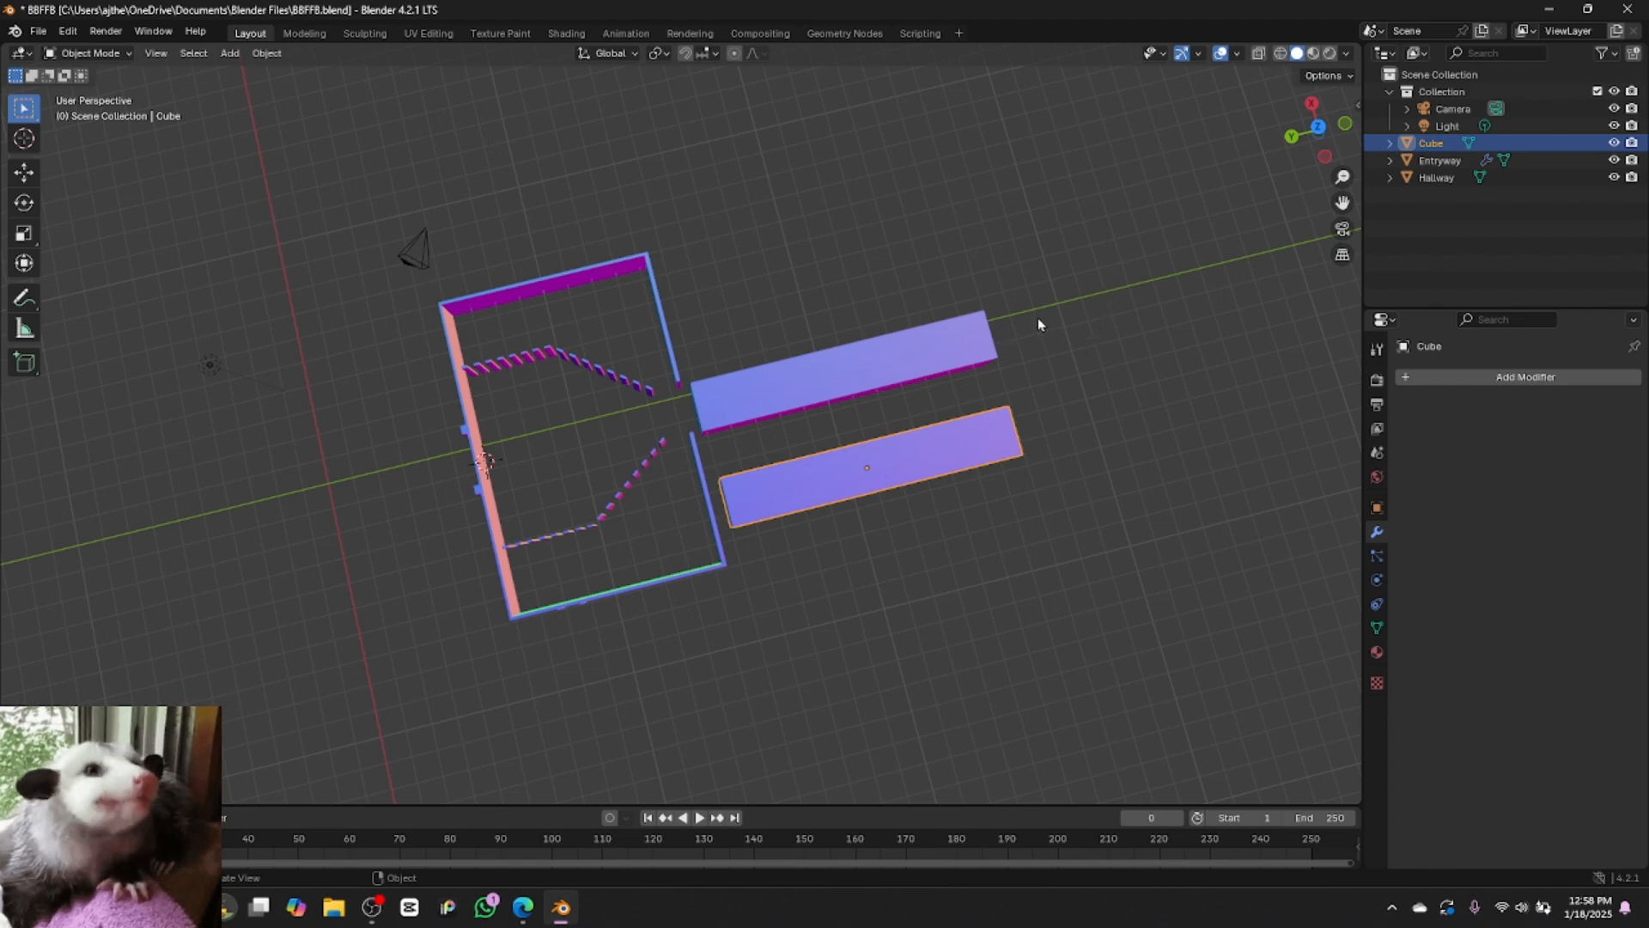
Widen the block along the X axis to about 3 times its width and shift it slightly clear of the hallway's side
key(s)
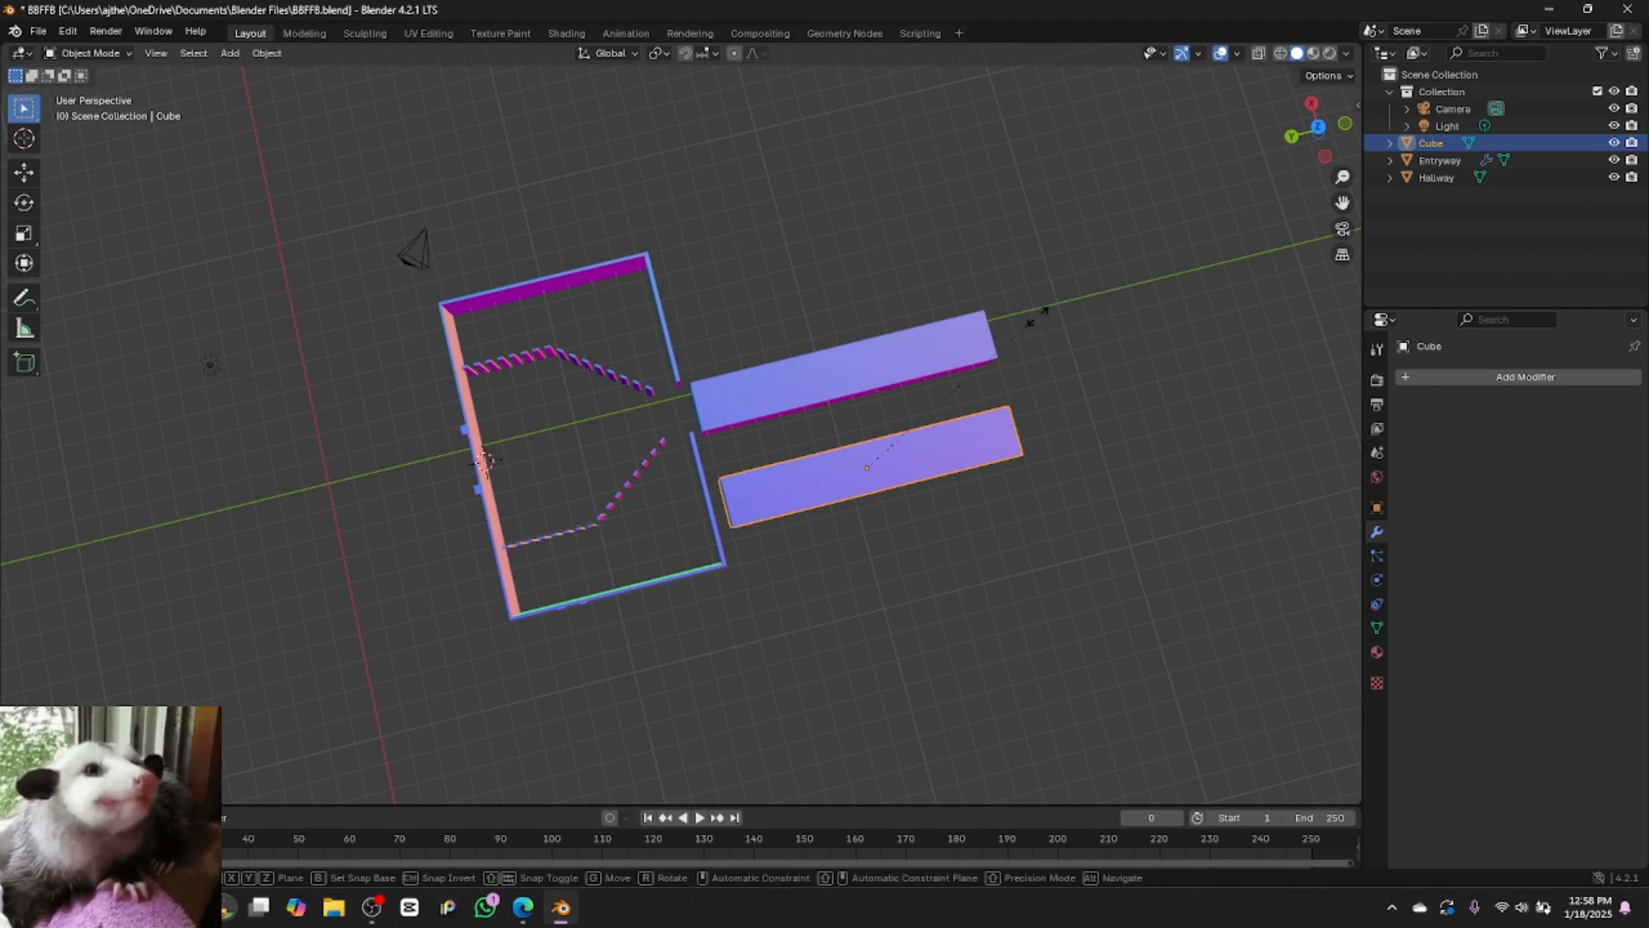
key(x)
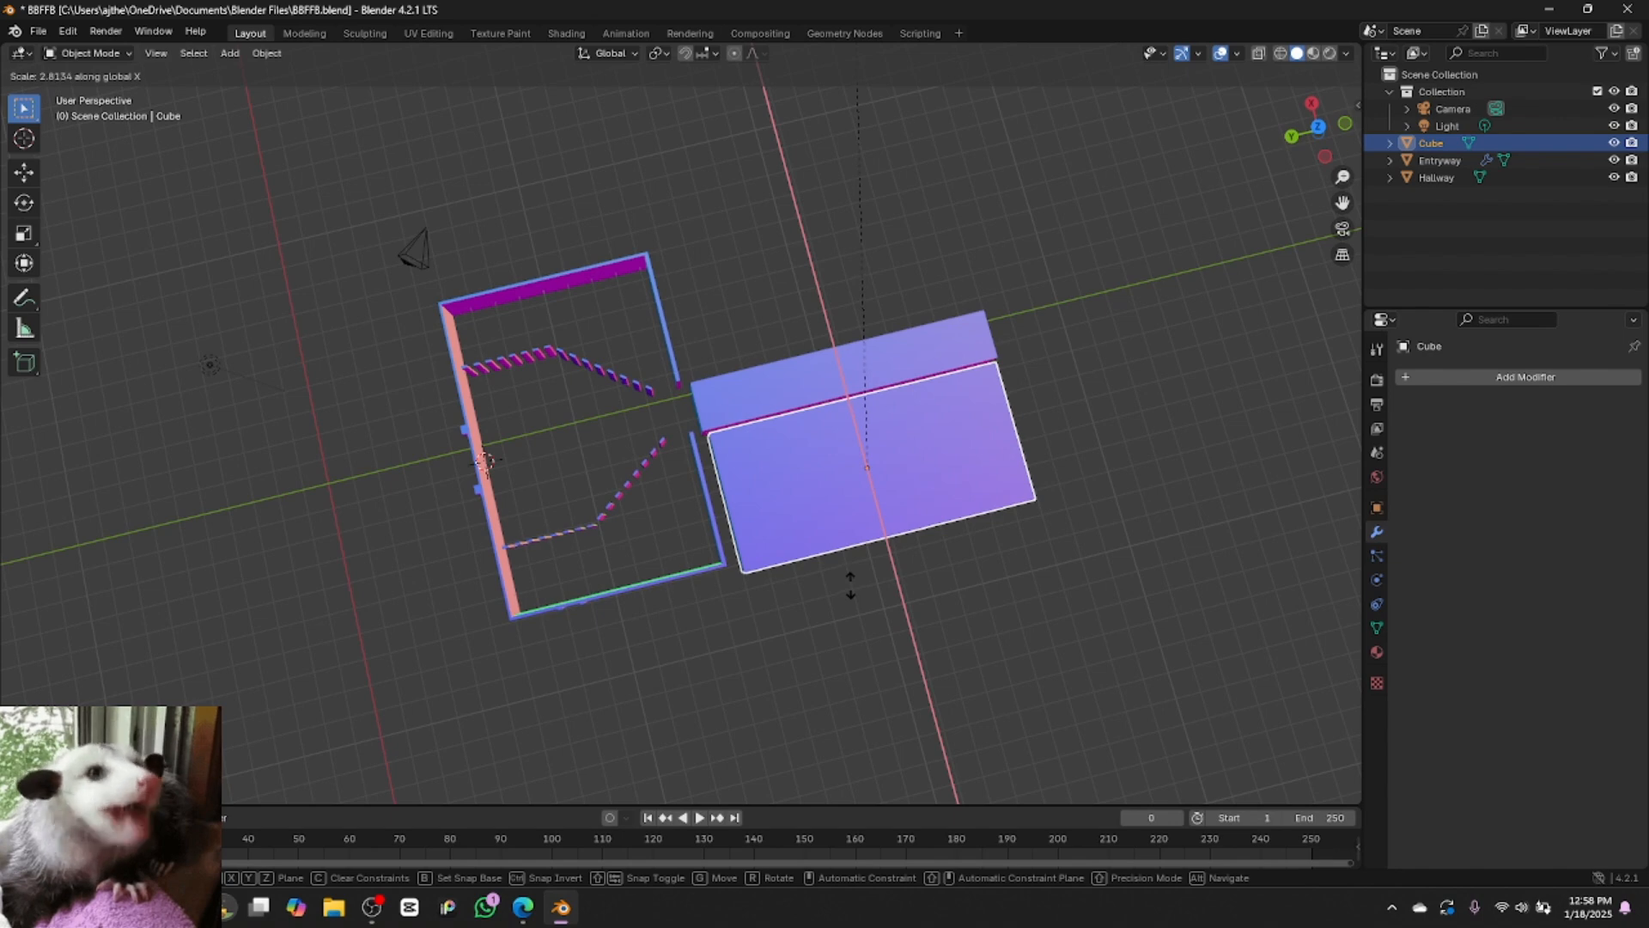
click(855, 525)
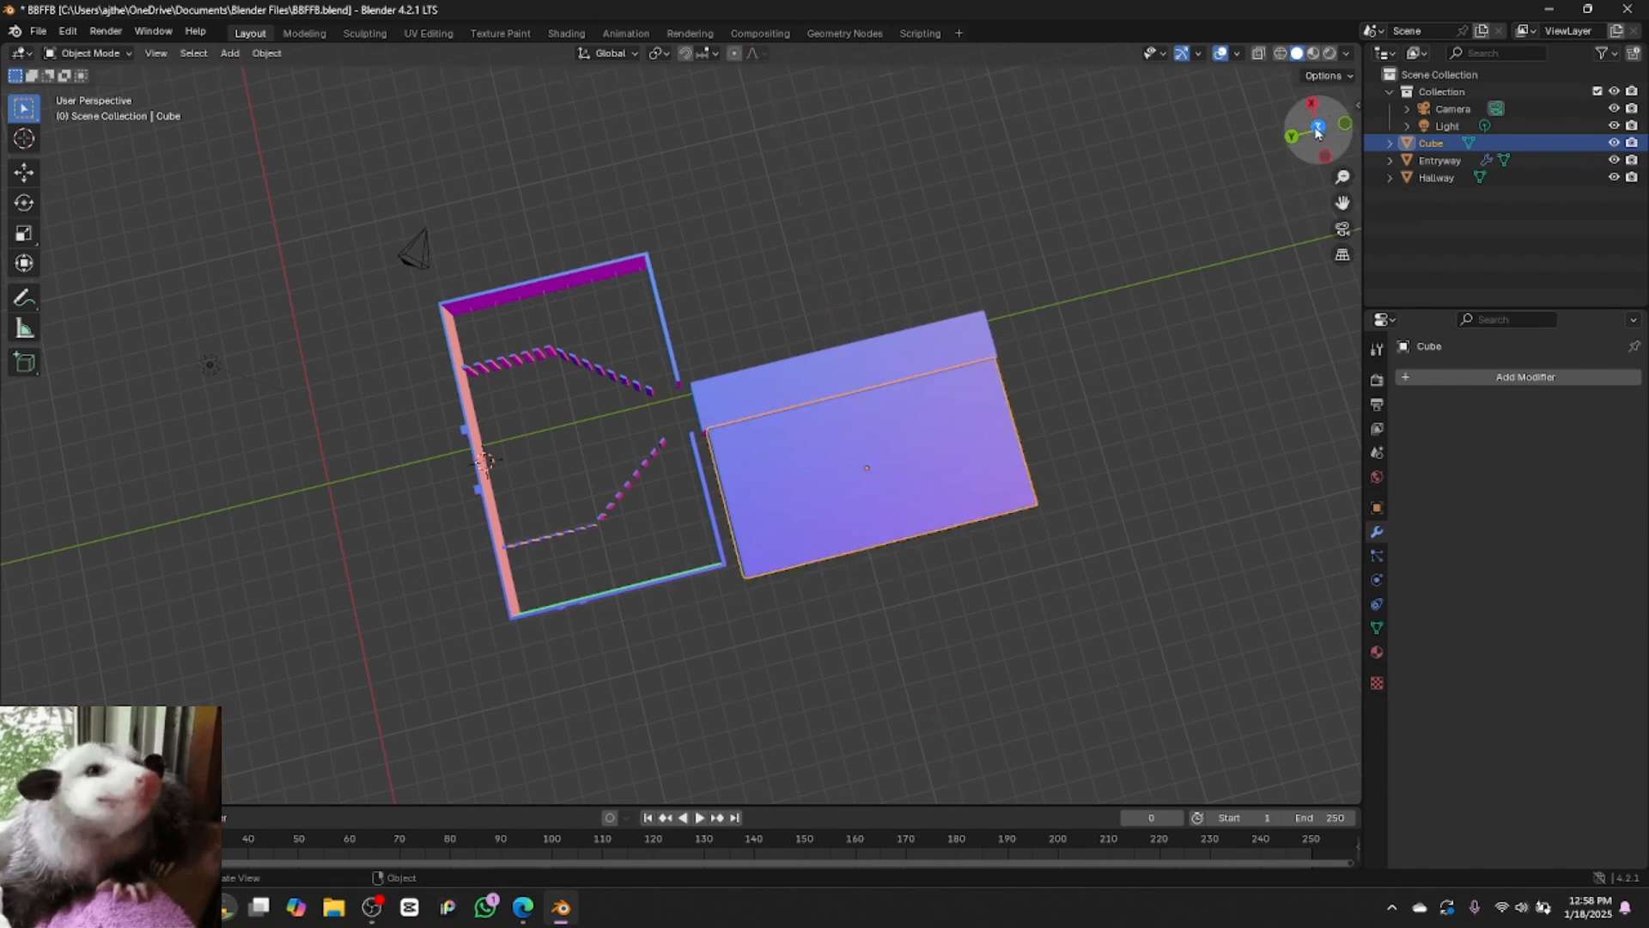
mouse_move(1324, 143)
mouse_down()
mouse_move(1304, 93)
mouse_move(1298, 137)
mouse_up()
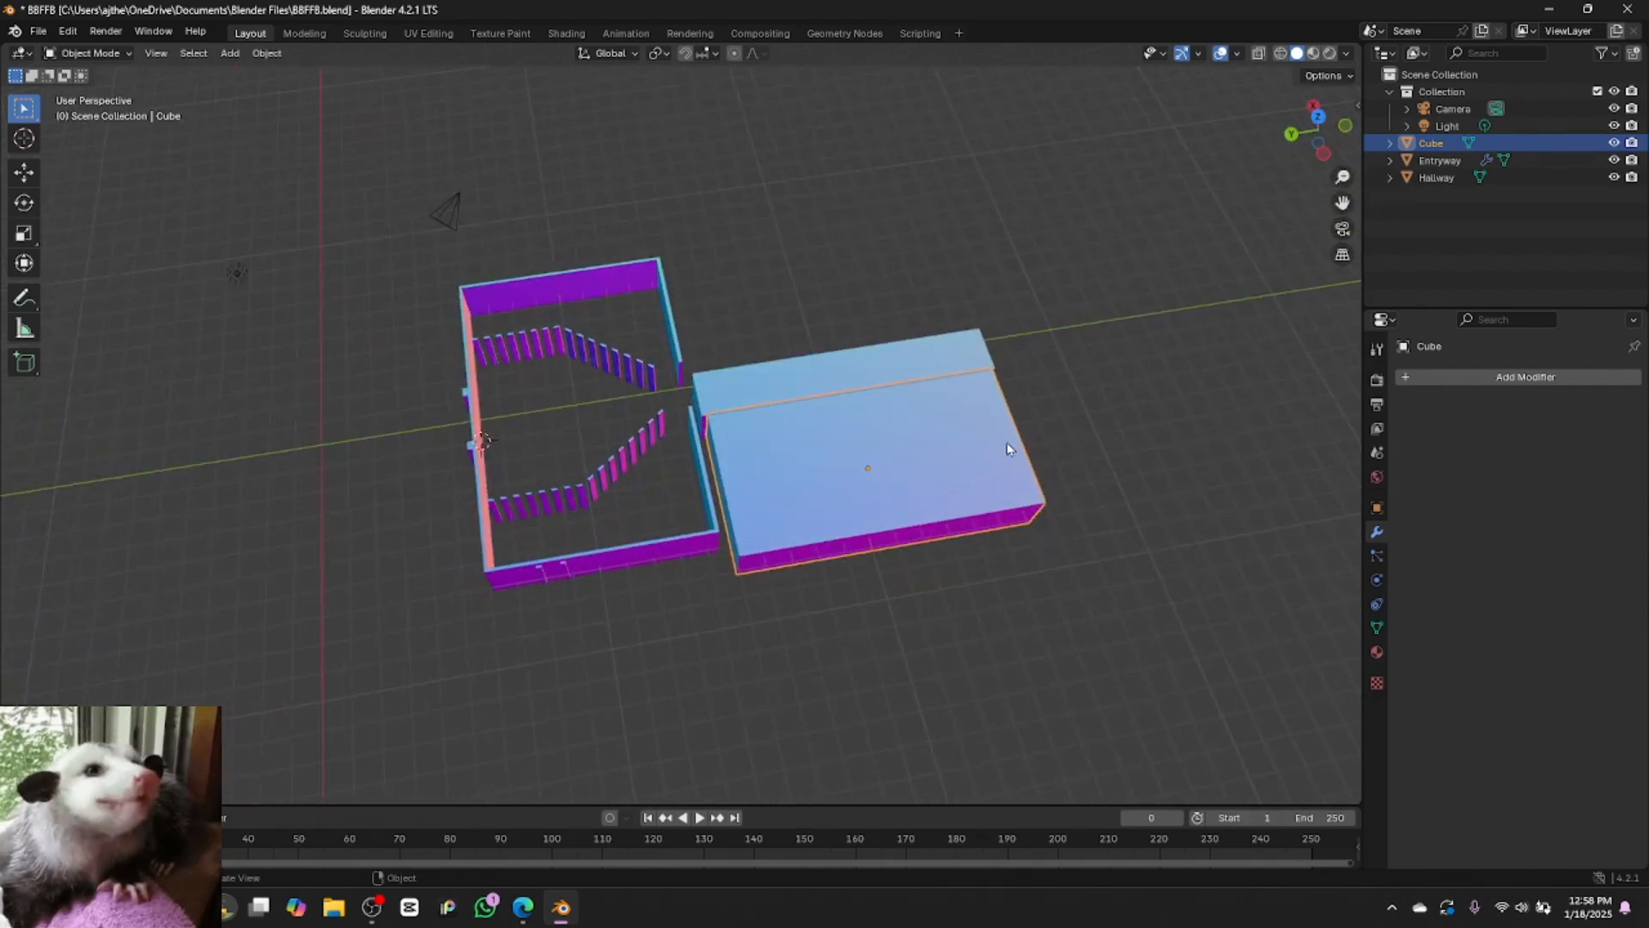
key(g)
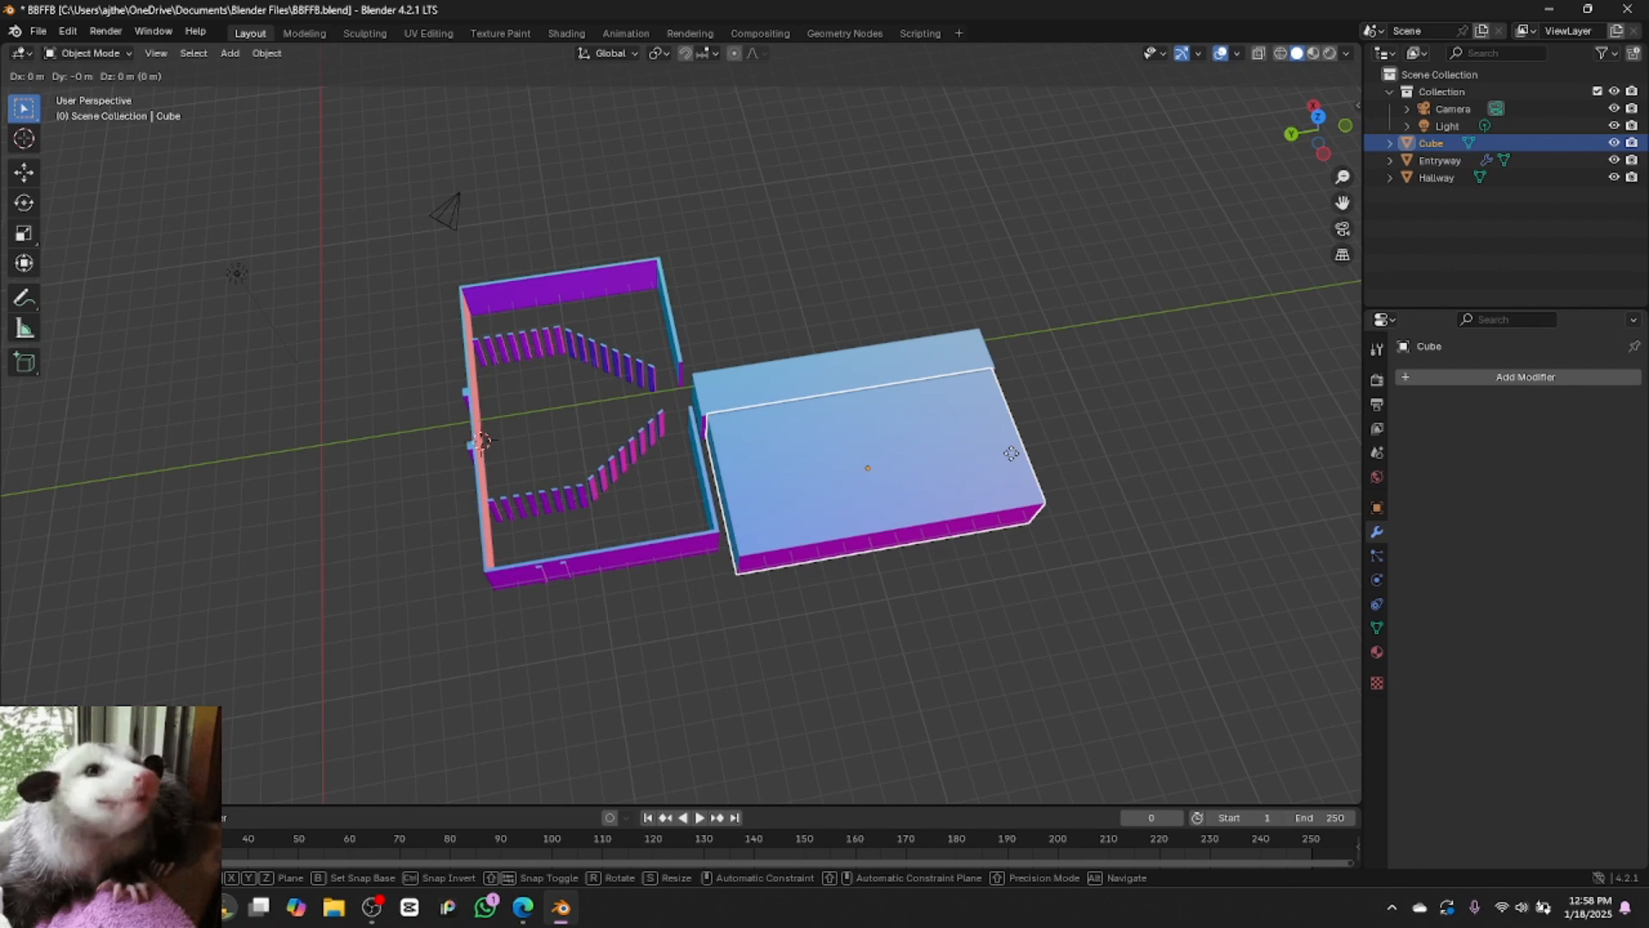
click(1010, 475)
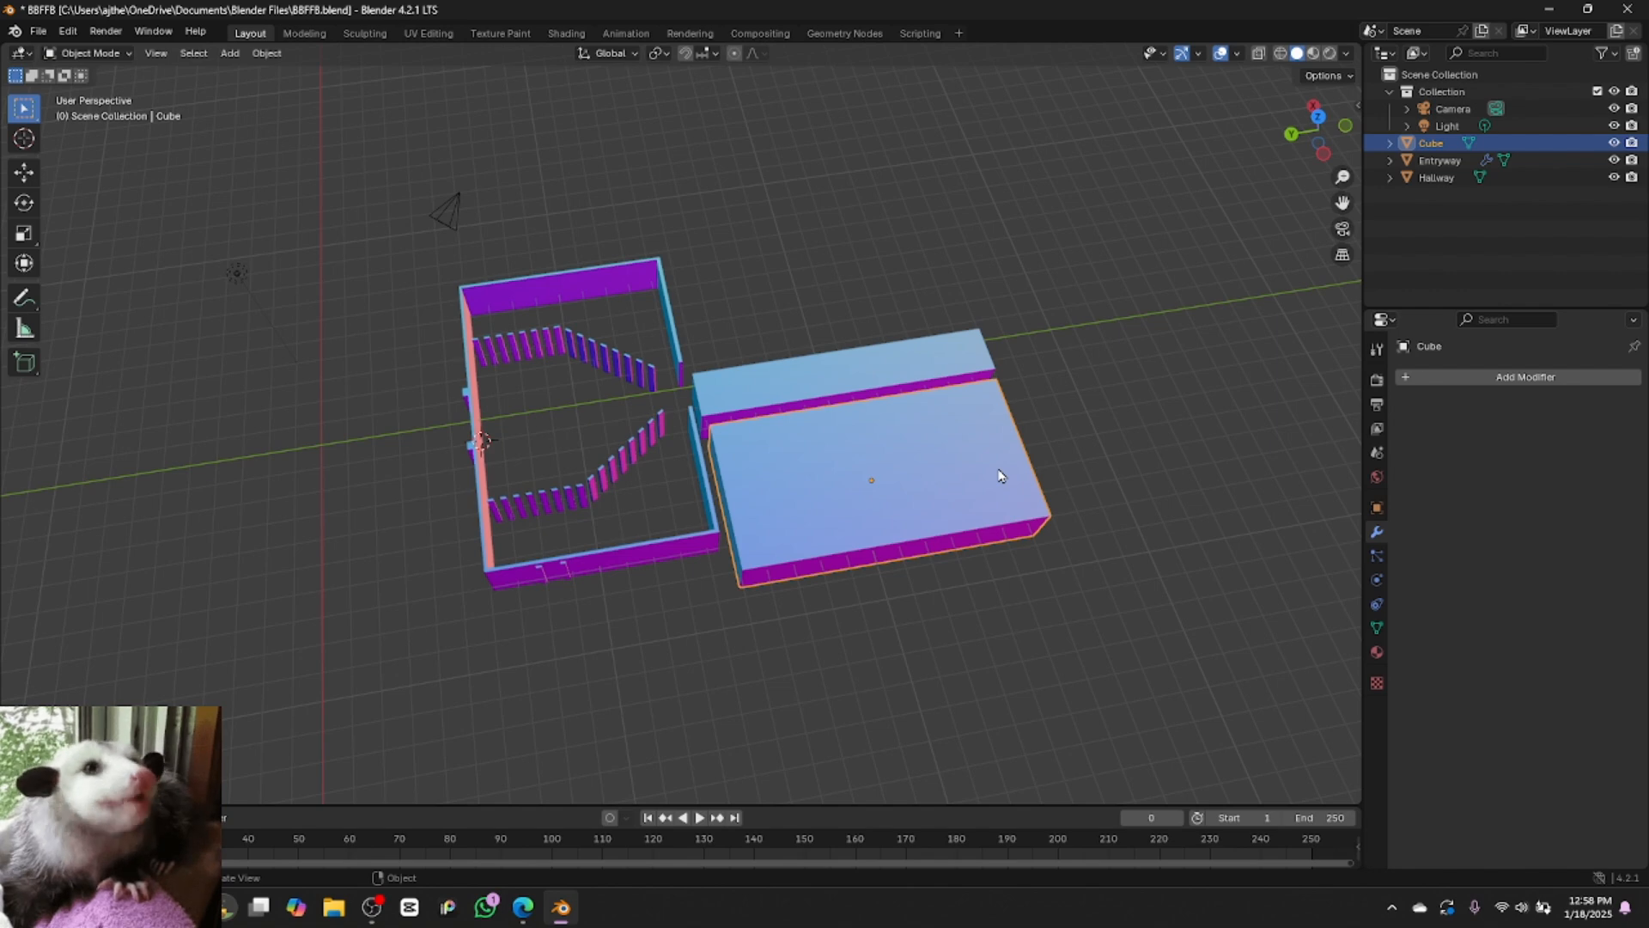
Scale the block along X to about 1.24 times its width and move it along X away from the hallway
key(s)
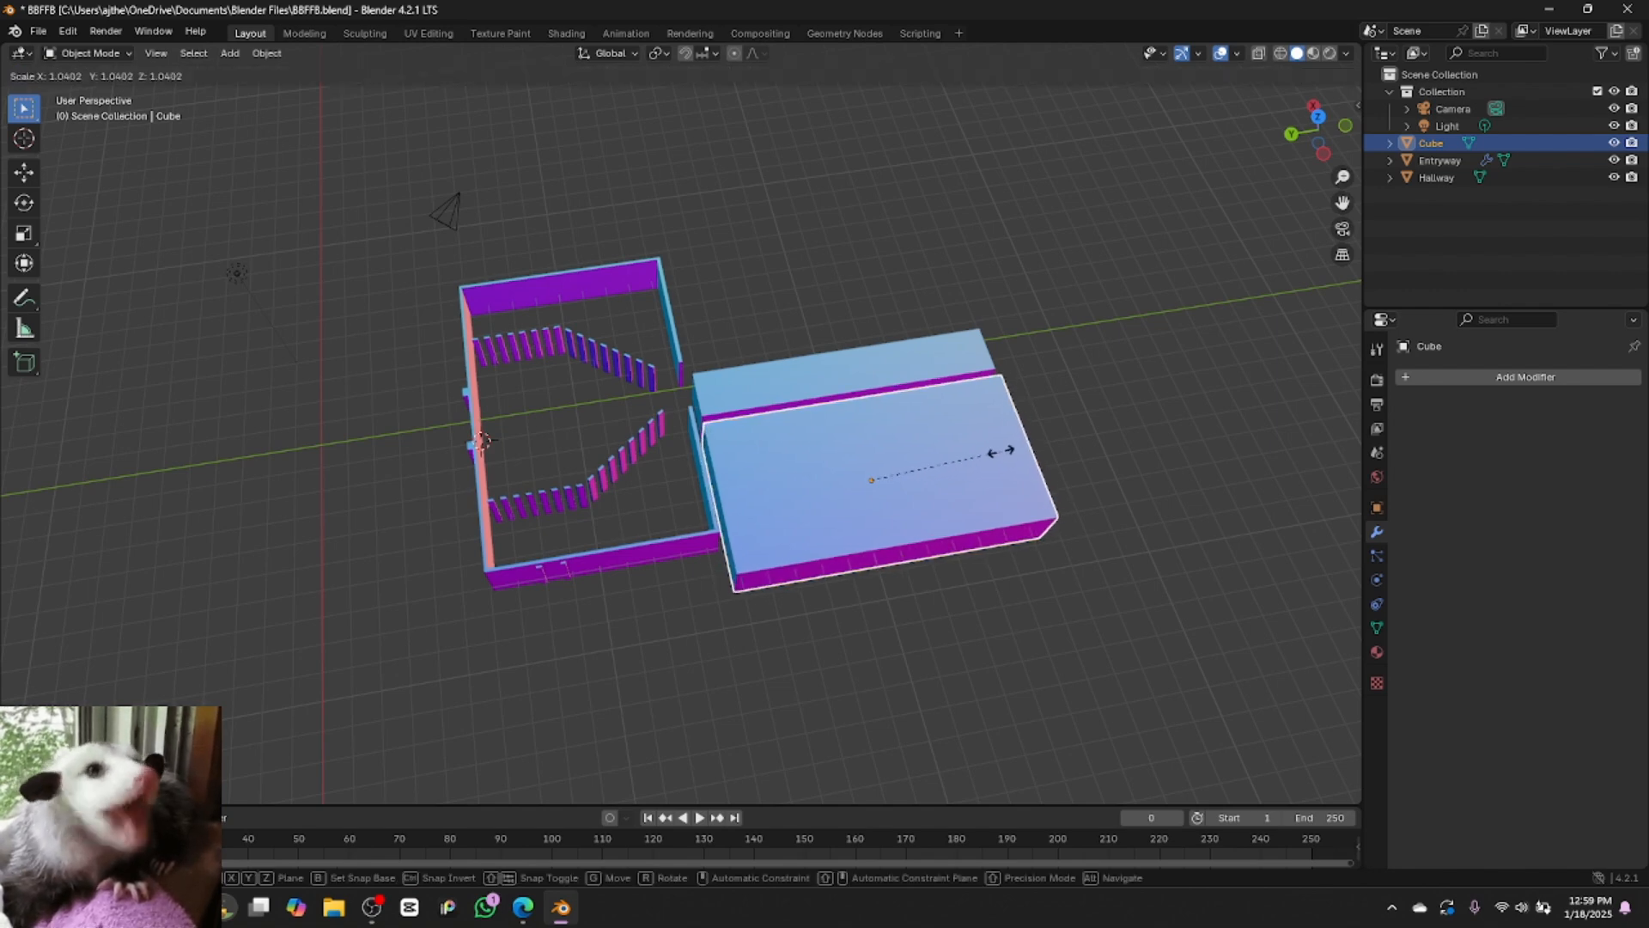
key(x)
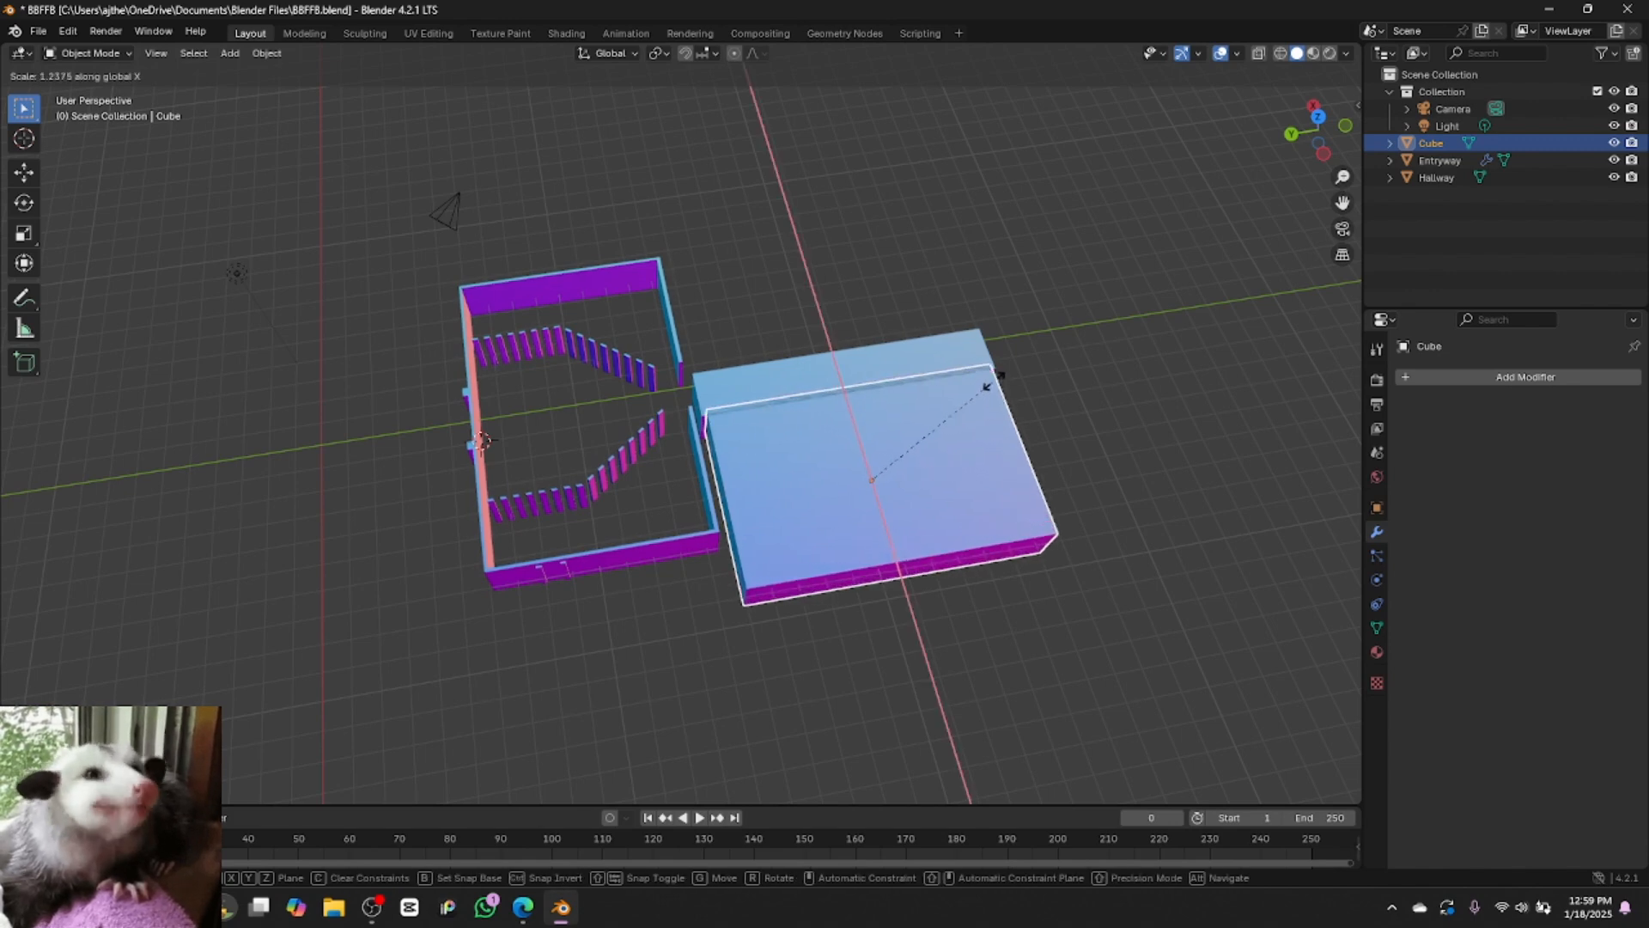
click(996, 388)
key(g)
key(x)
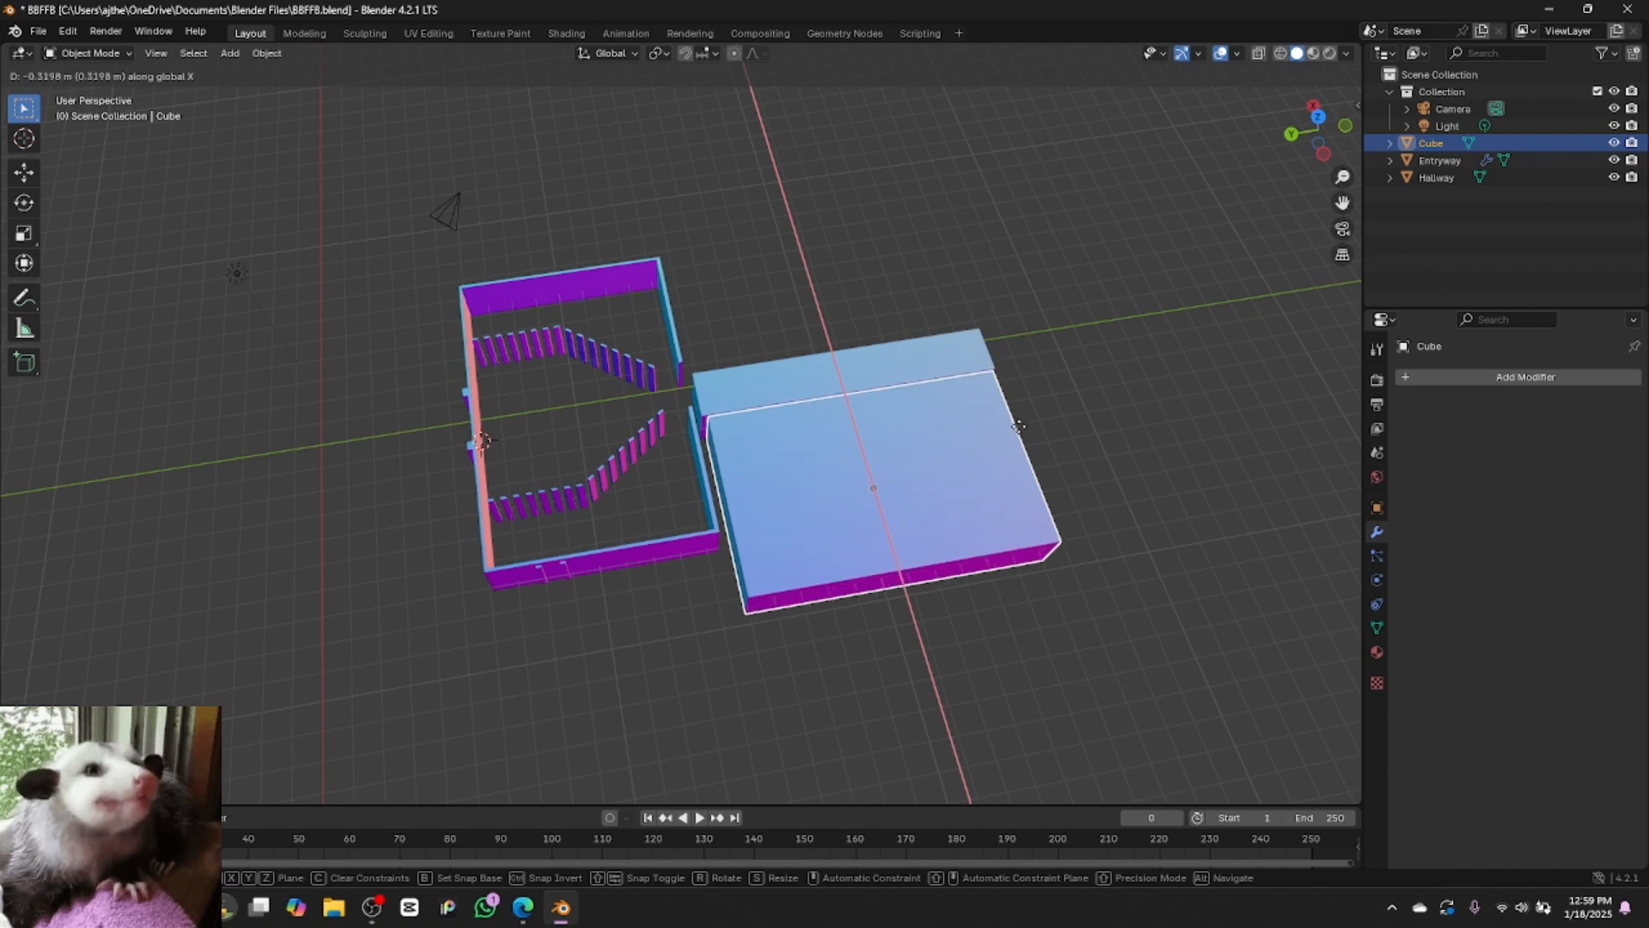
click(1020, 440)
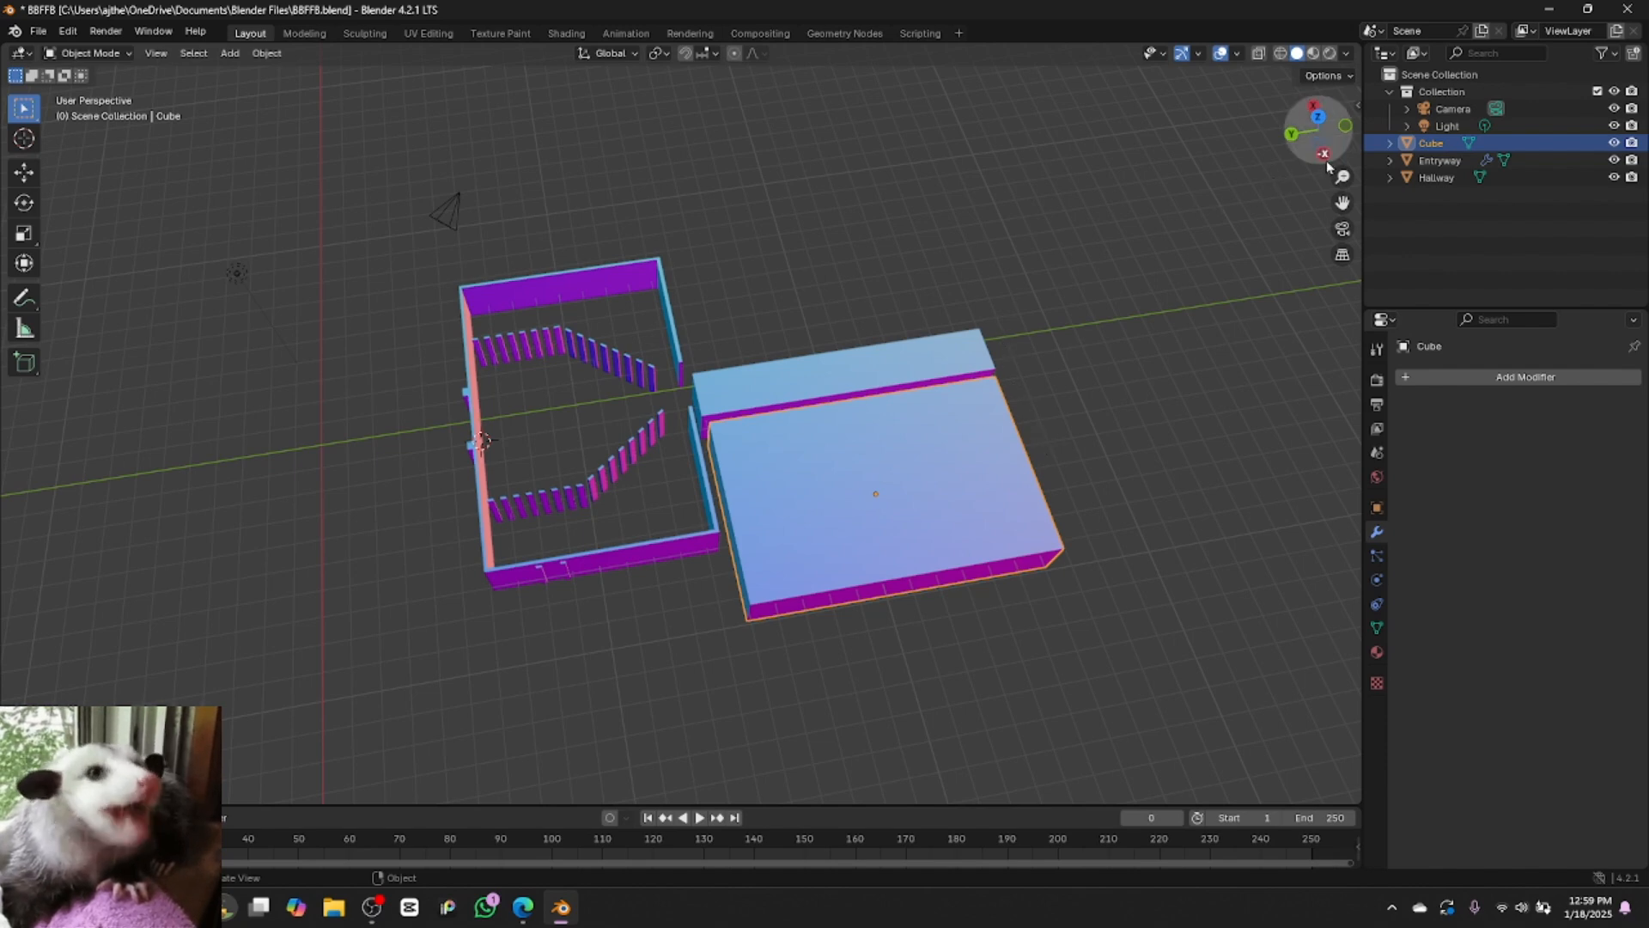
Lengthen the block slightly along Y to match the hallway's length and inspect the layout in an orthographic view from below
drag(1328, 167, 1276, 212)
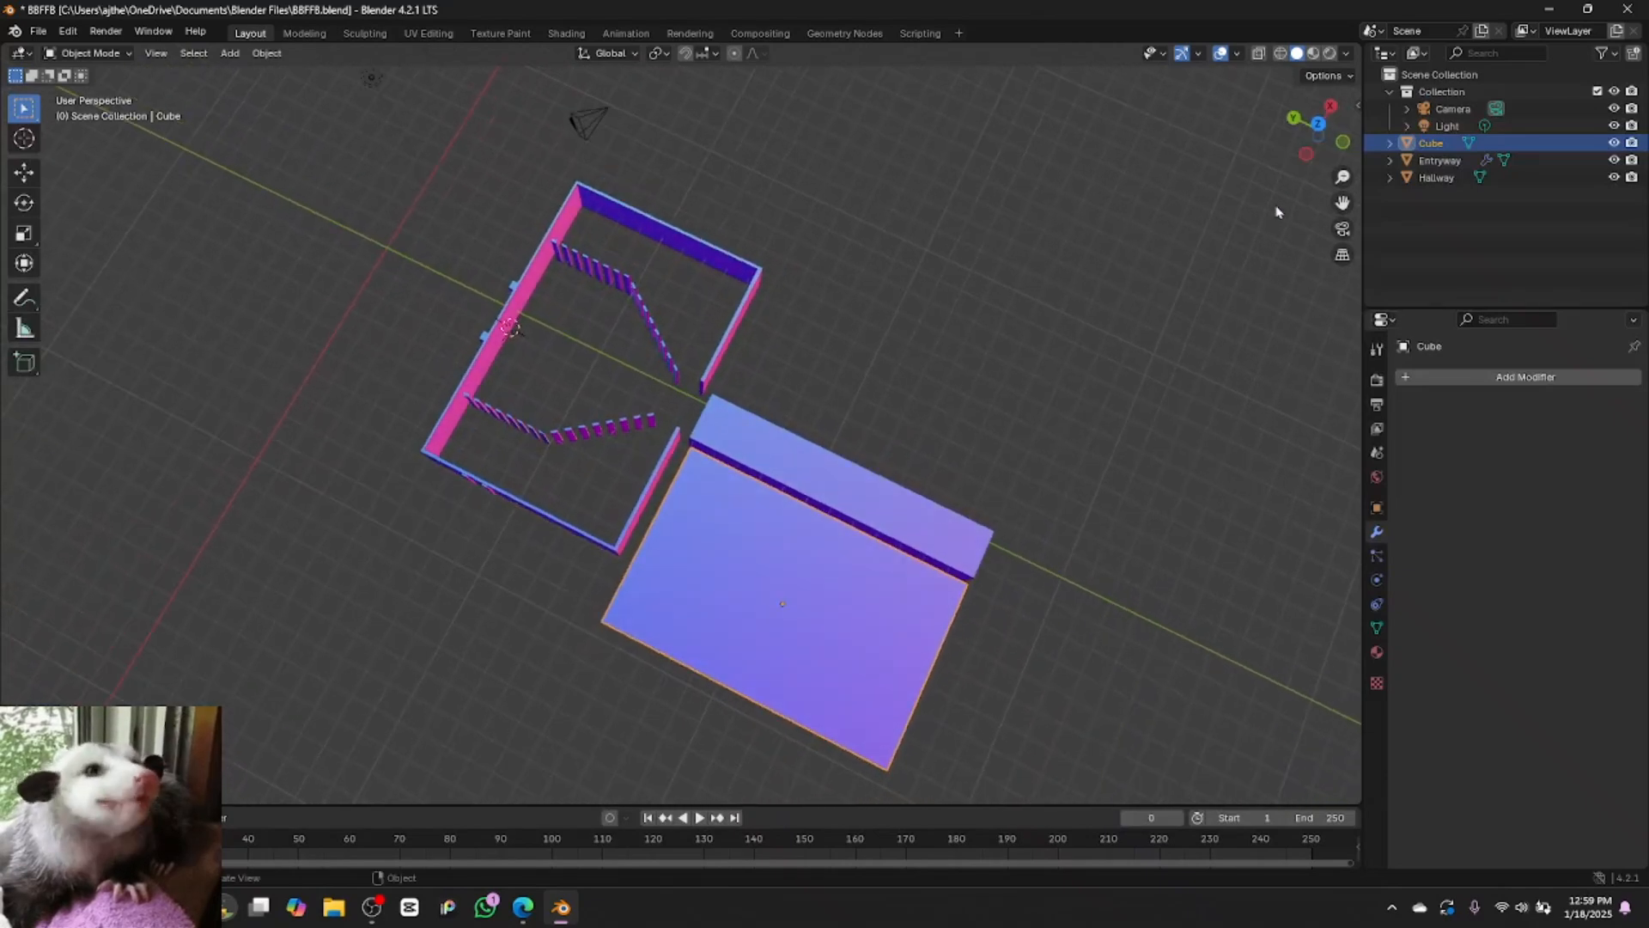
key(s)
key(y)
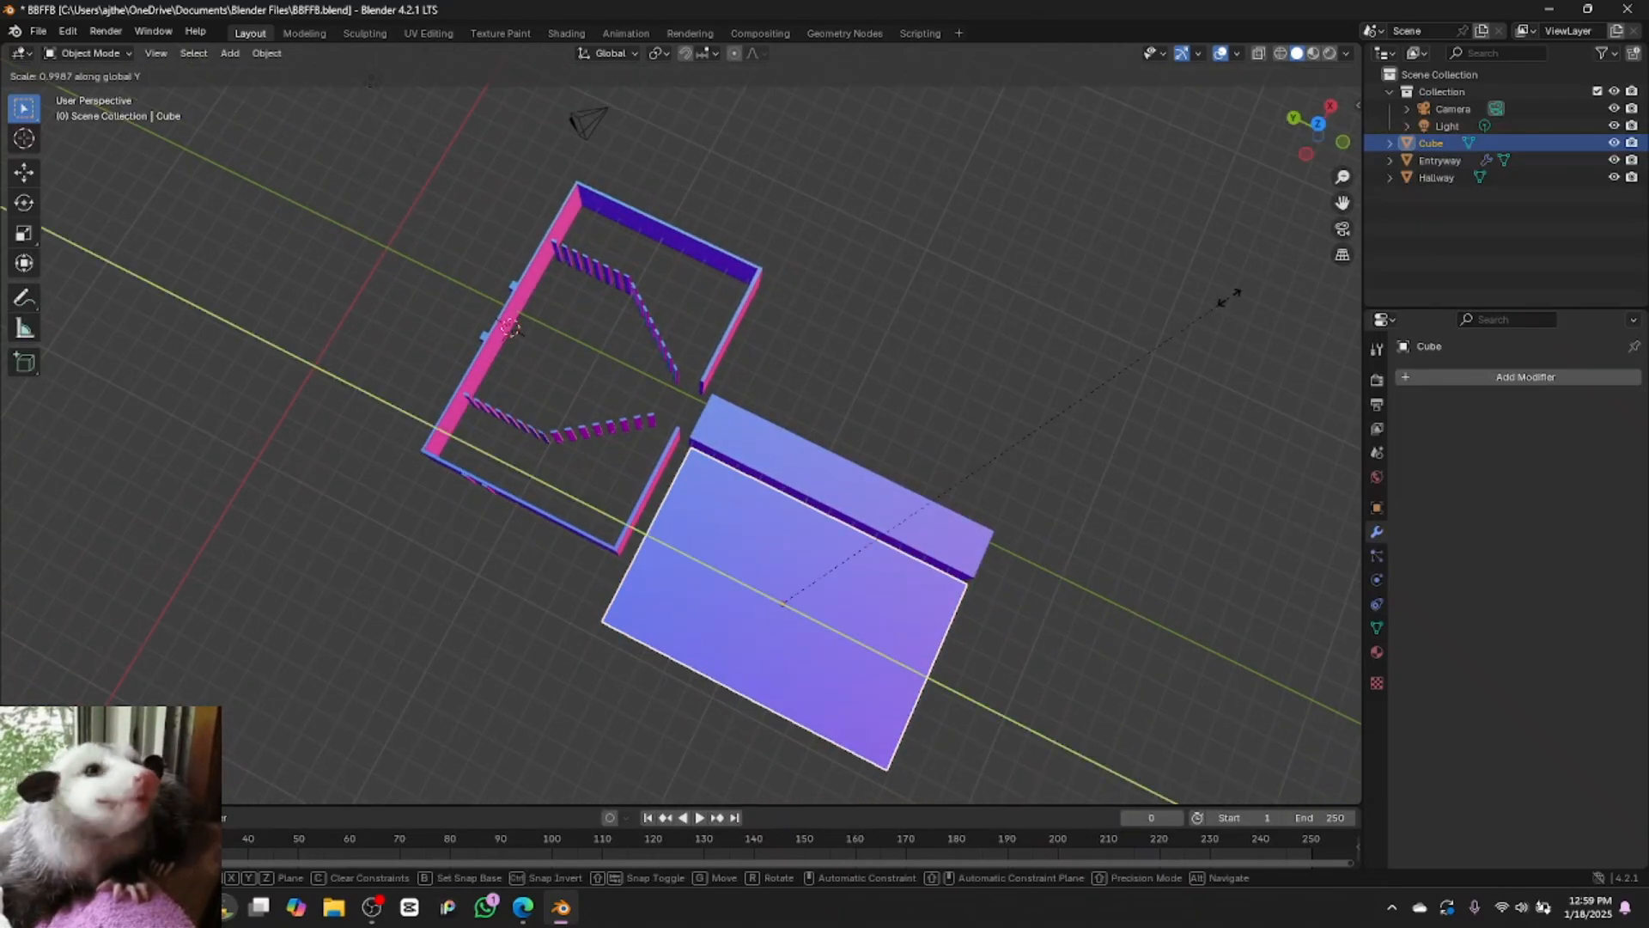
click(1260, 328)
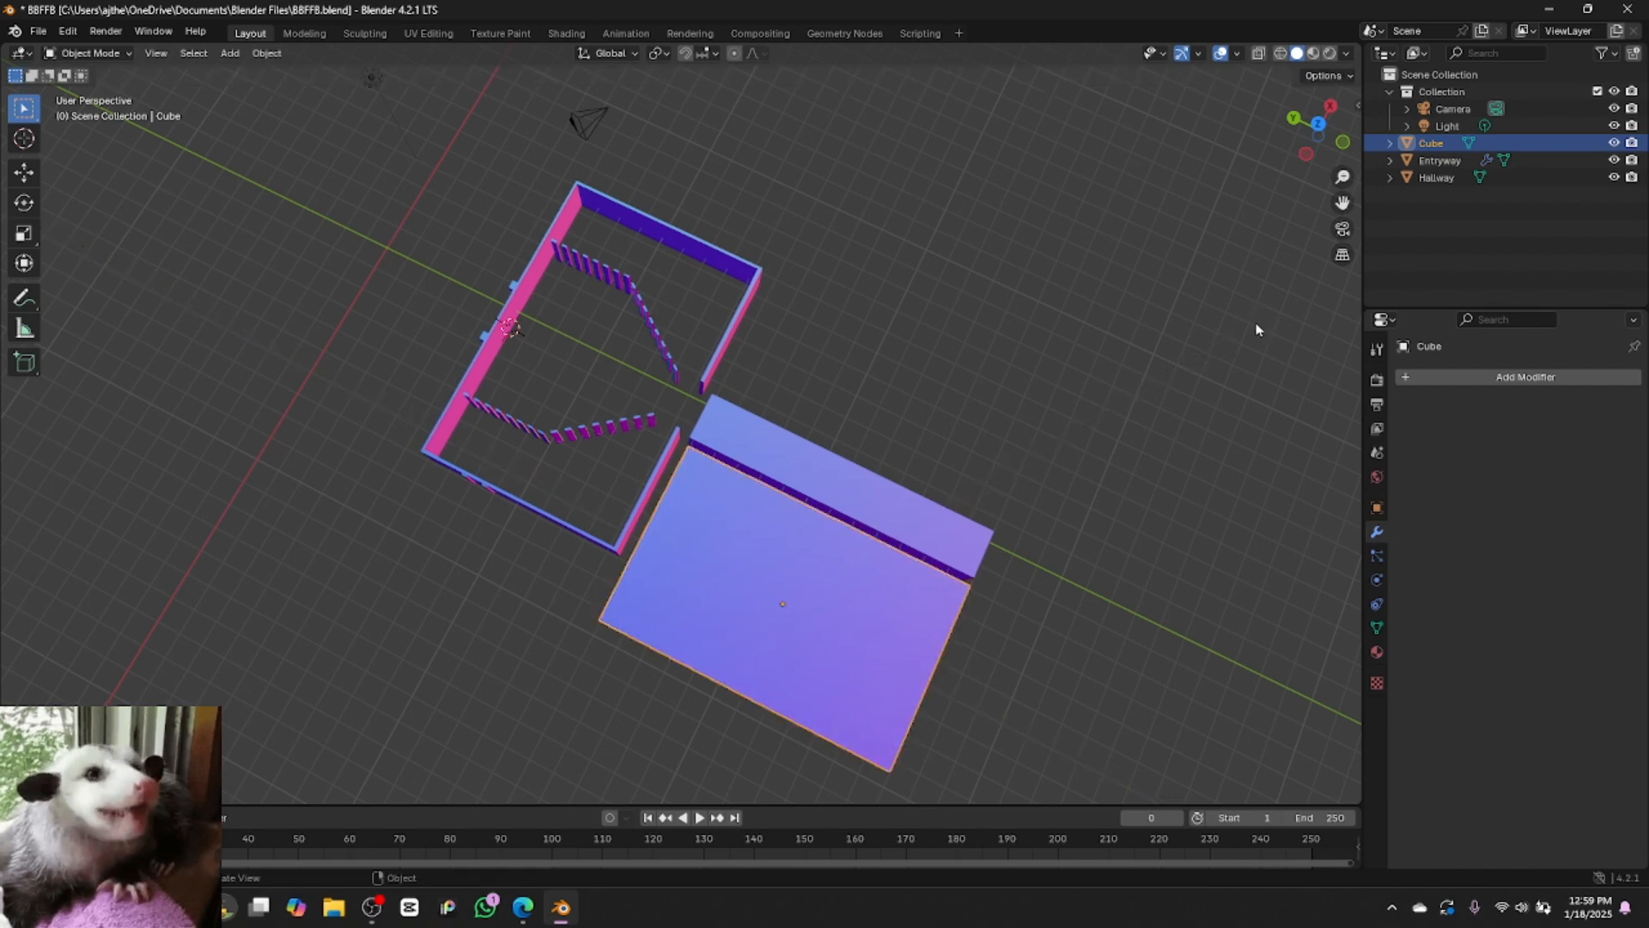
drag(1315, 137, 1334, 199)
click(1310, 156)
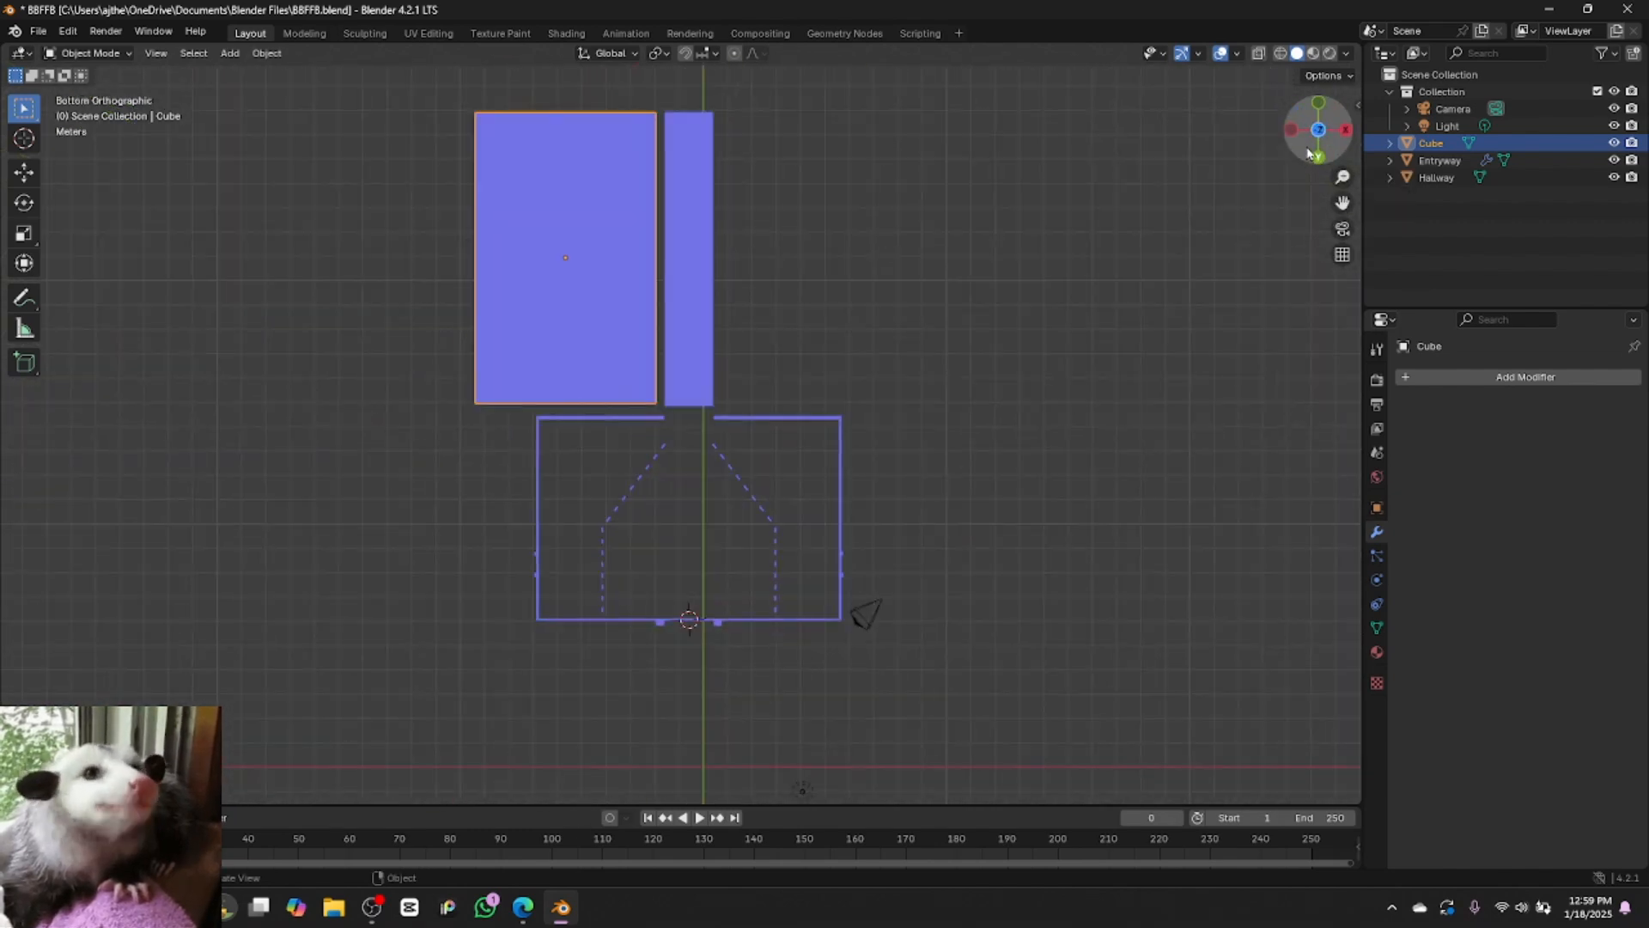
Widen the block further along X, then shift it along X and Y so it sits against the hallway's side
mouse_move(1319, 137)
mouse_down()
mouse_move(1334, 129)
mouse_move(1314, 156)
mouse_move(1313, 138)
mouse_up()
key(s)
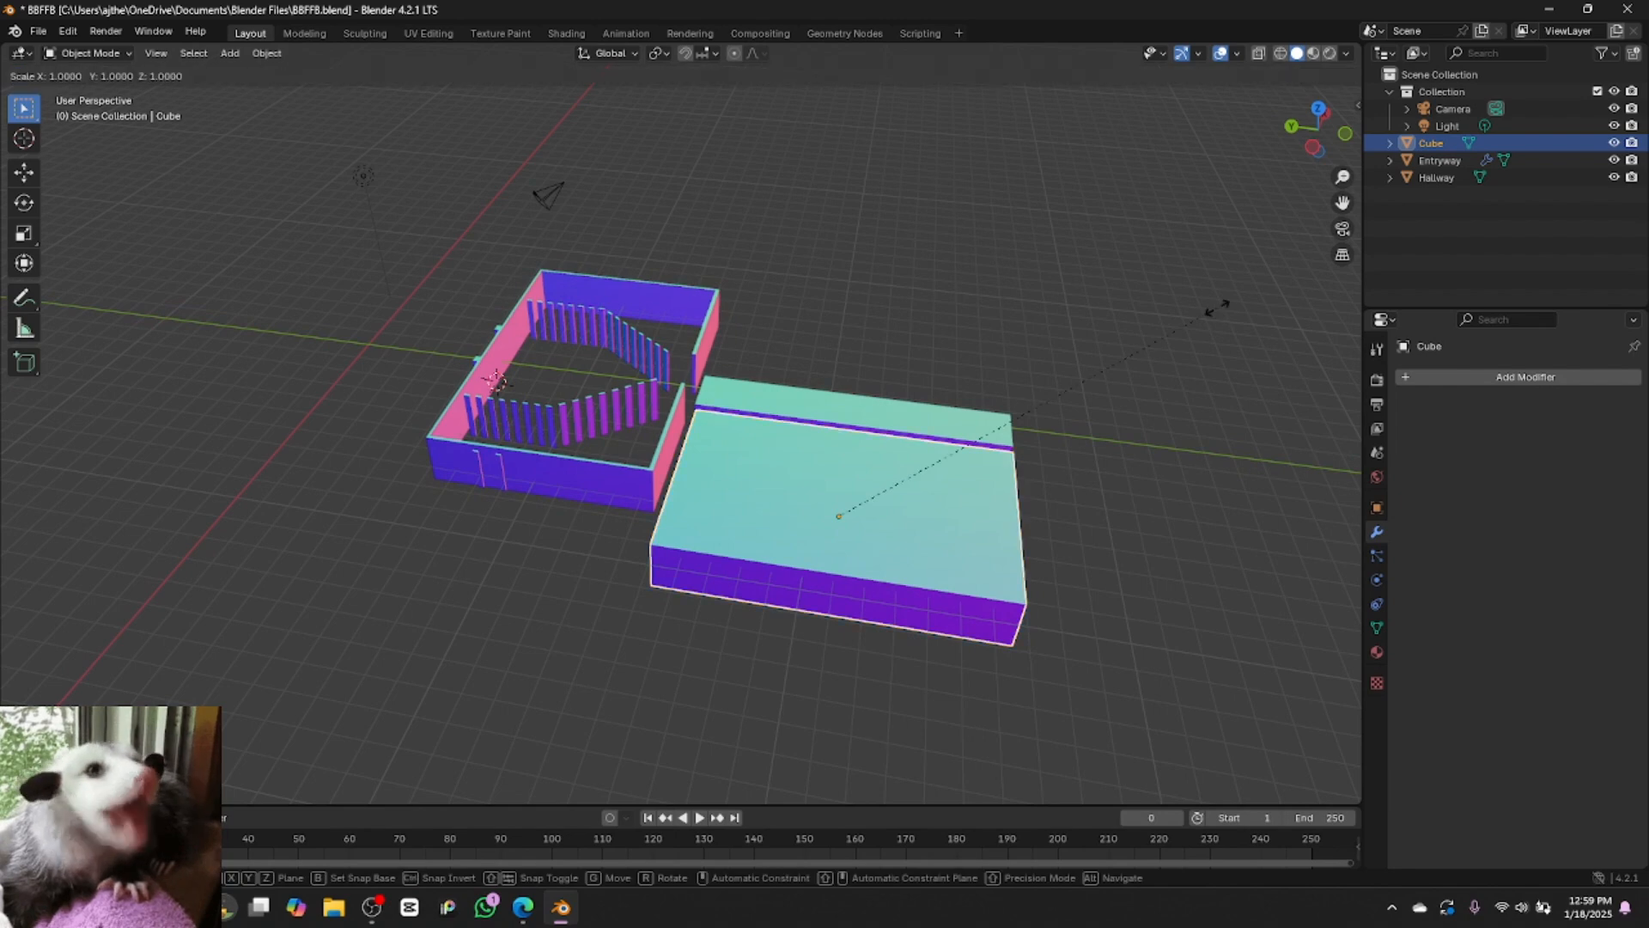
click(1314, 167)
key(g)
key(x)
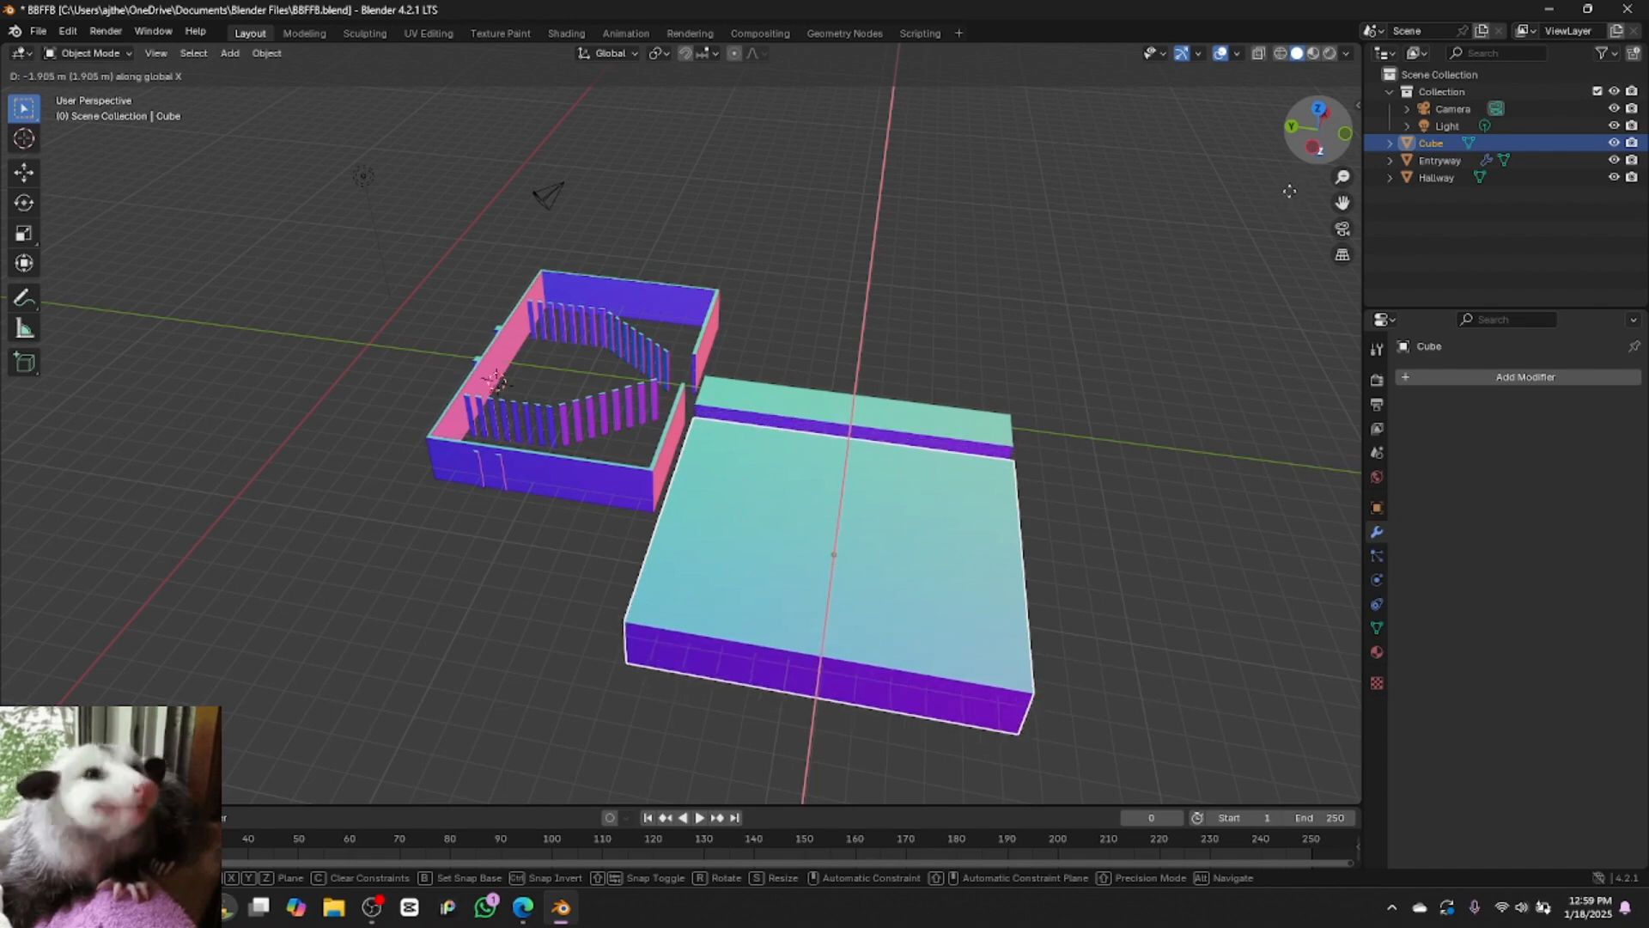
click(1295, 187)
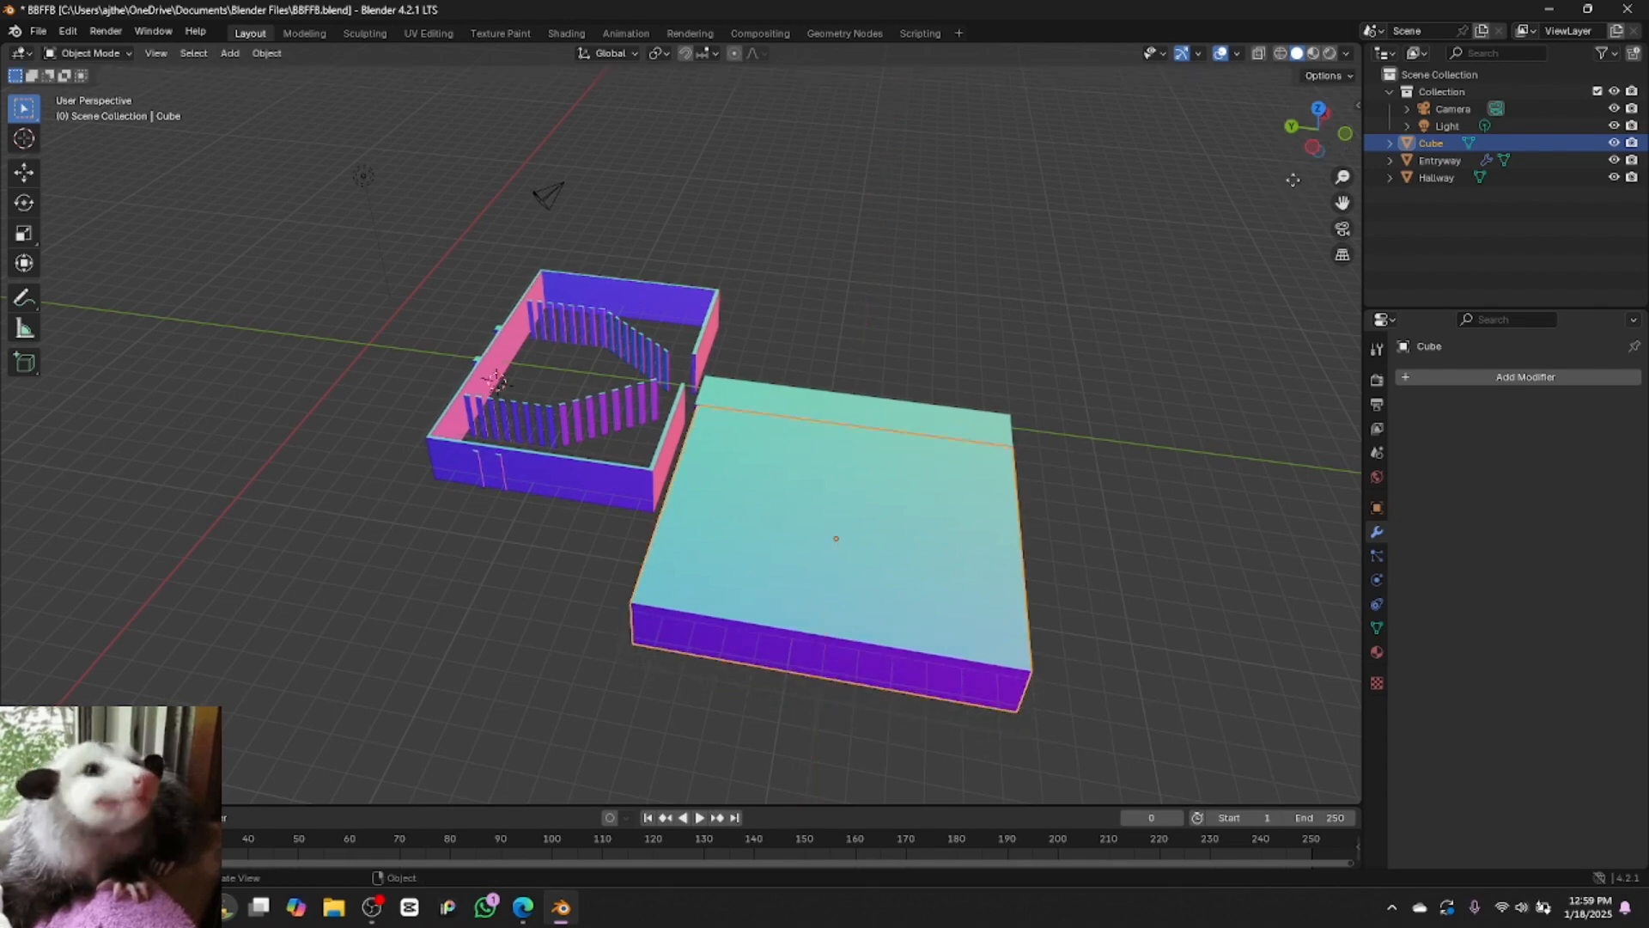
key(g)
key(y)
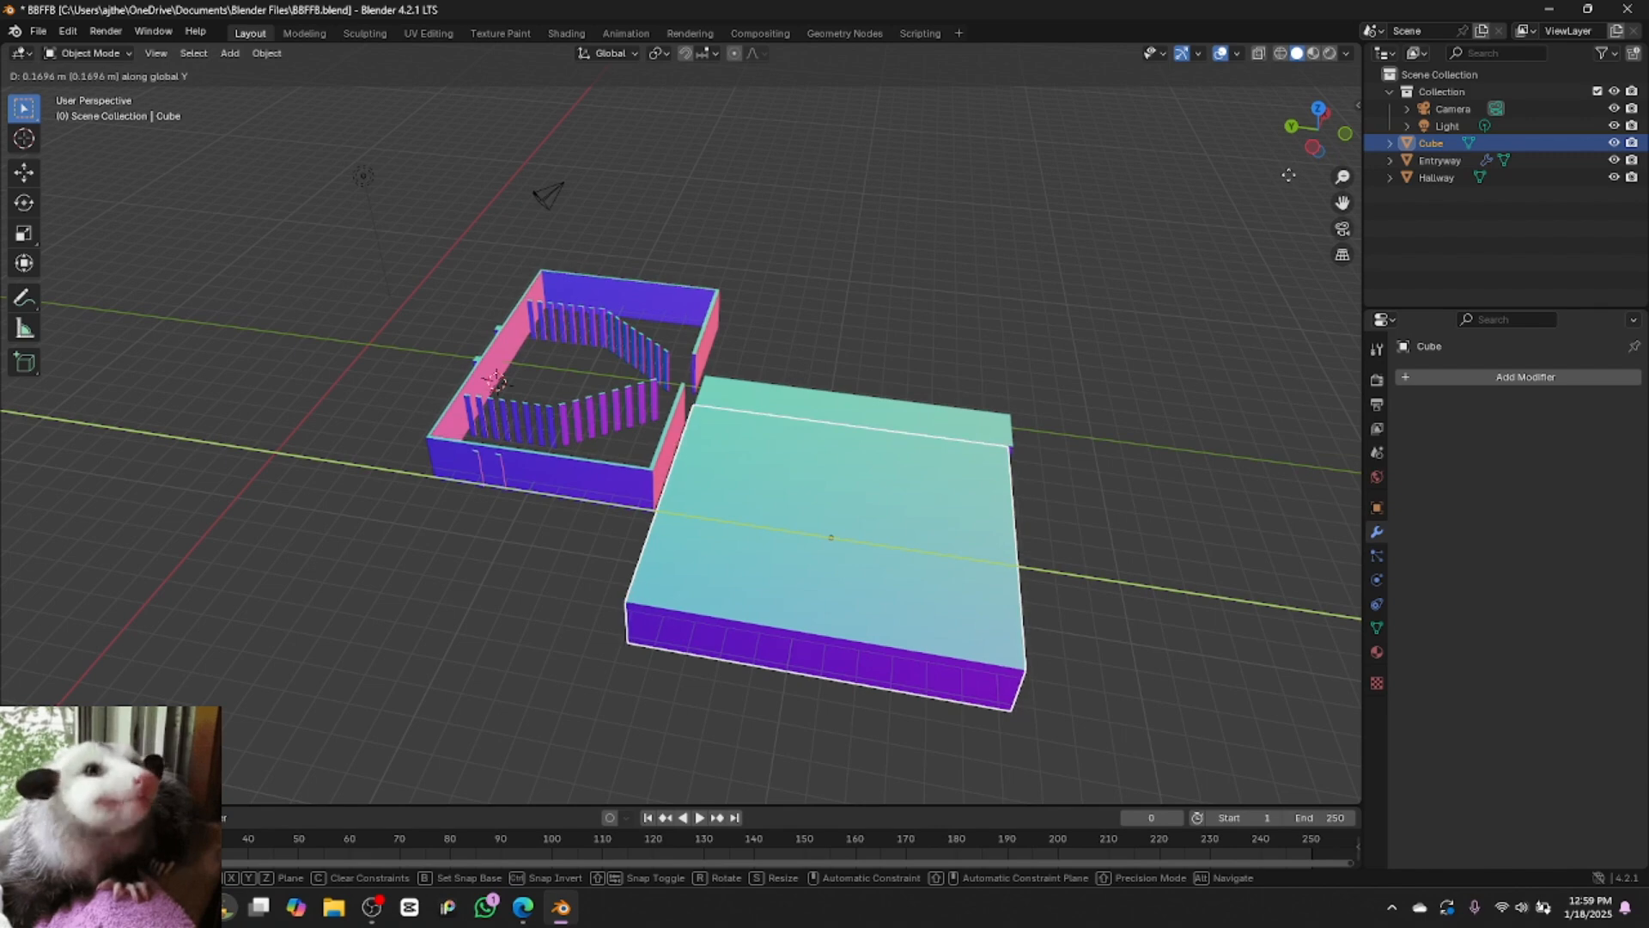
click(1295, 184)
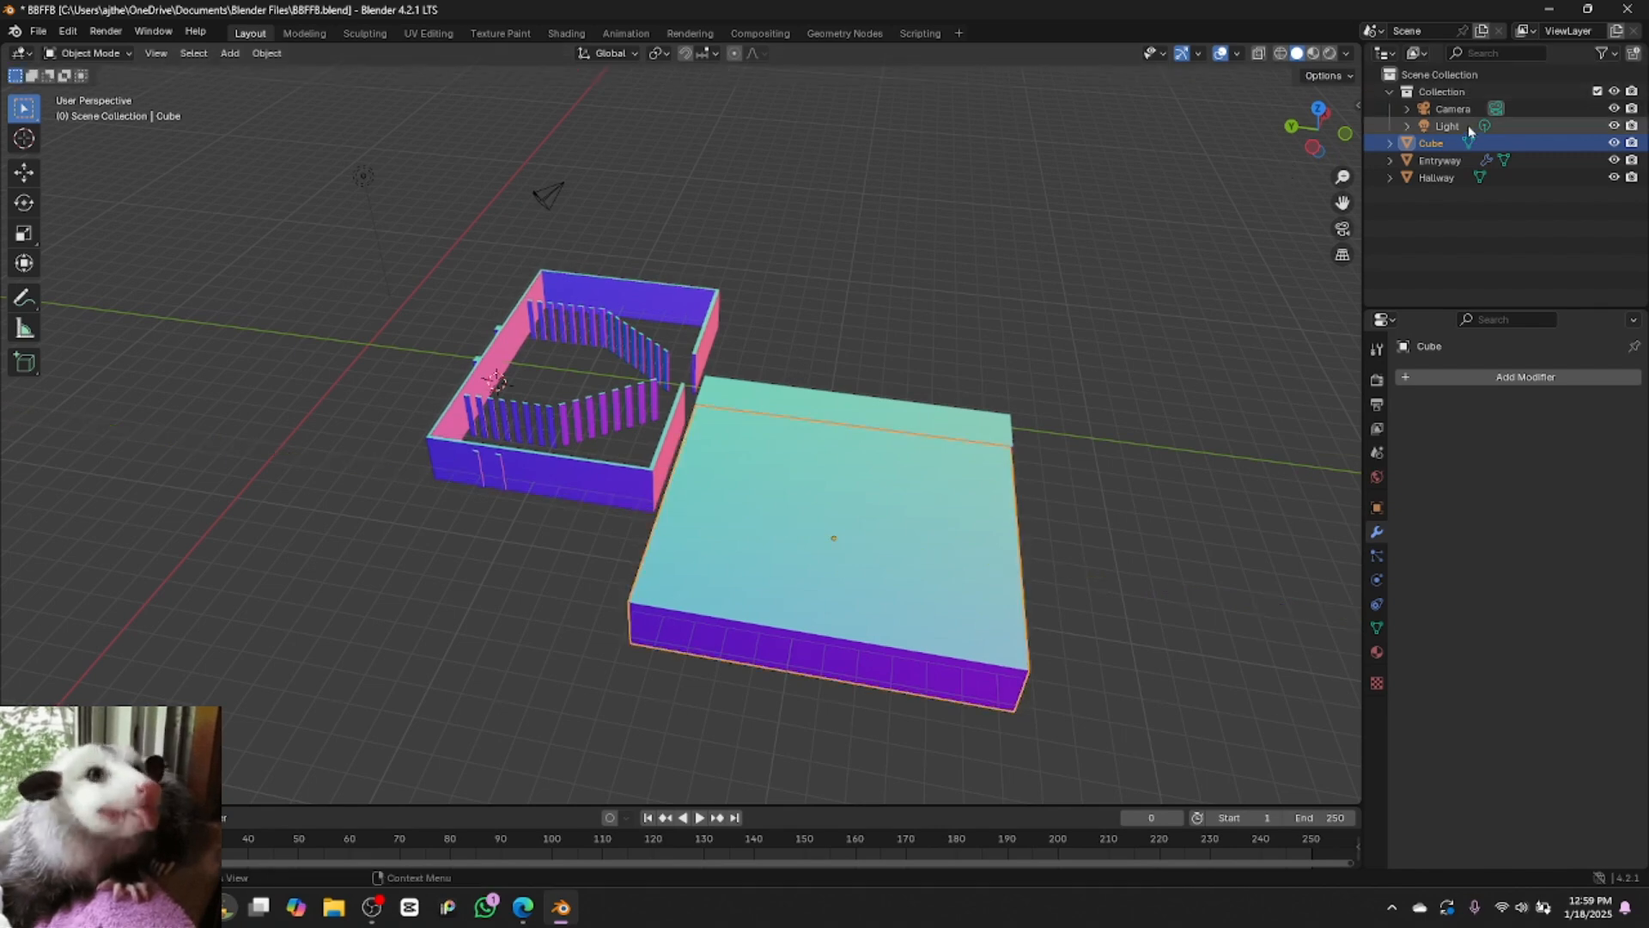
Rename the wide block beside the hallway as Dining room
double_click(1432, 143)
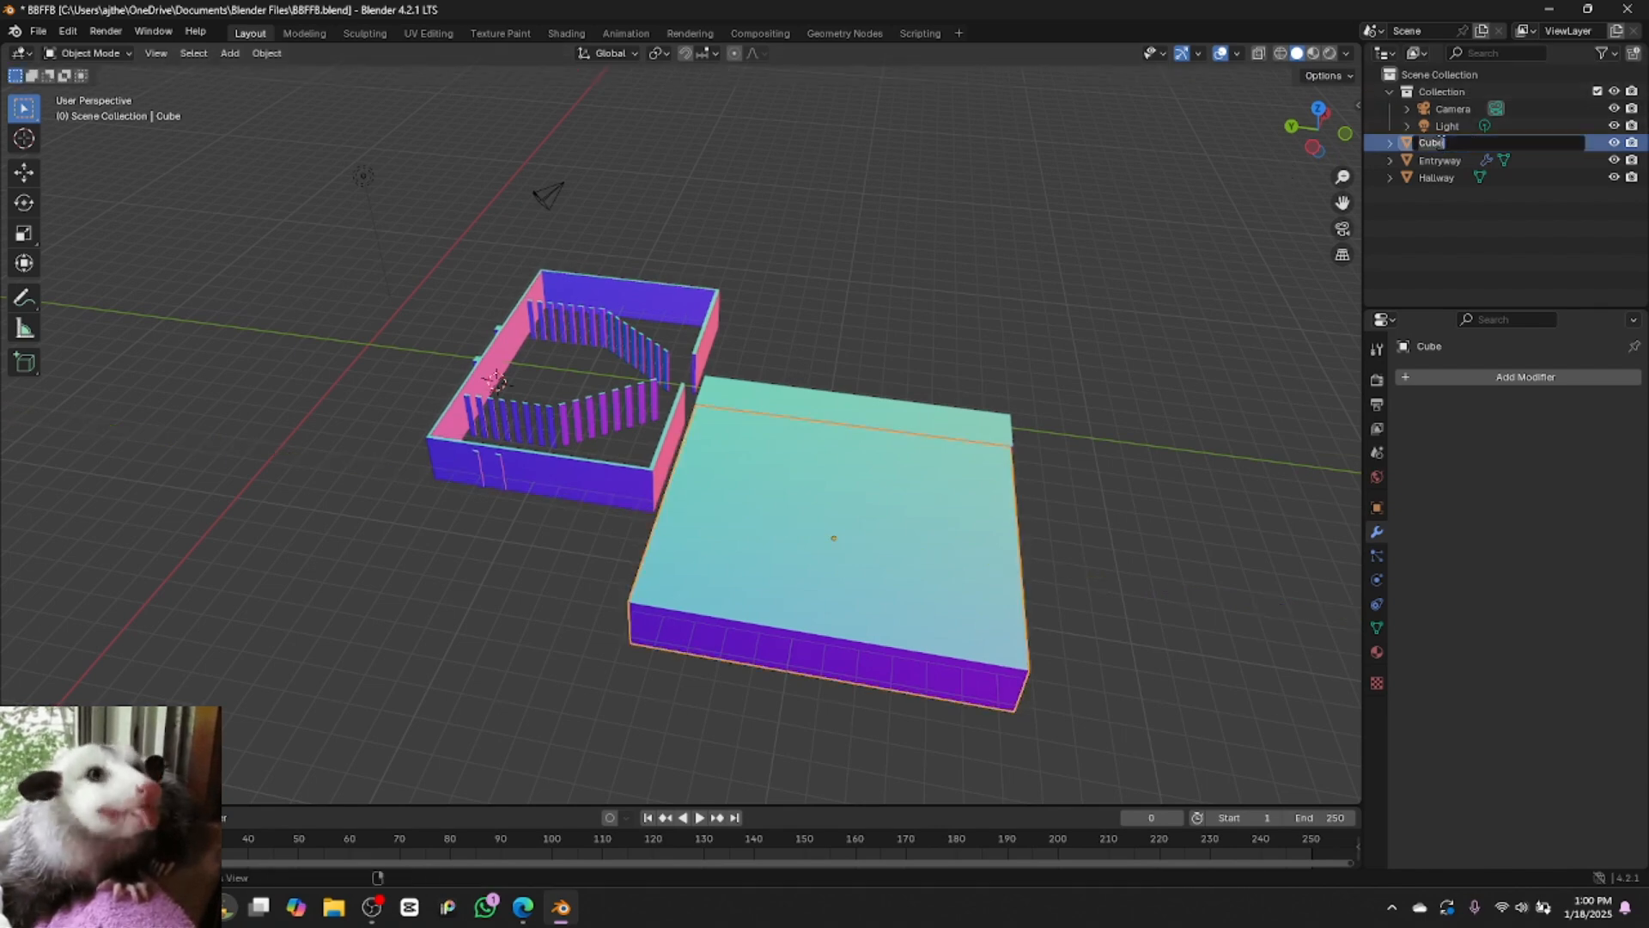
text(Dining room)
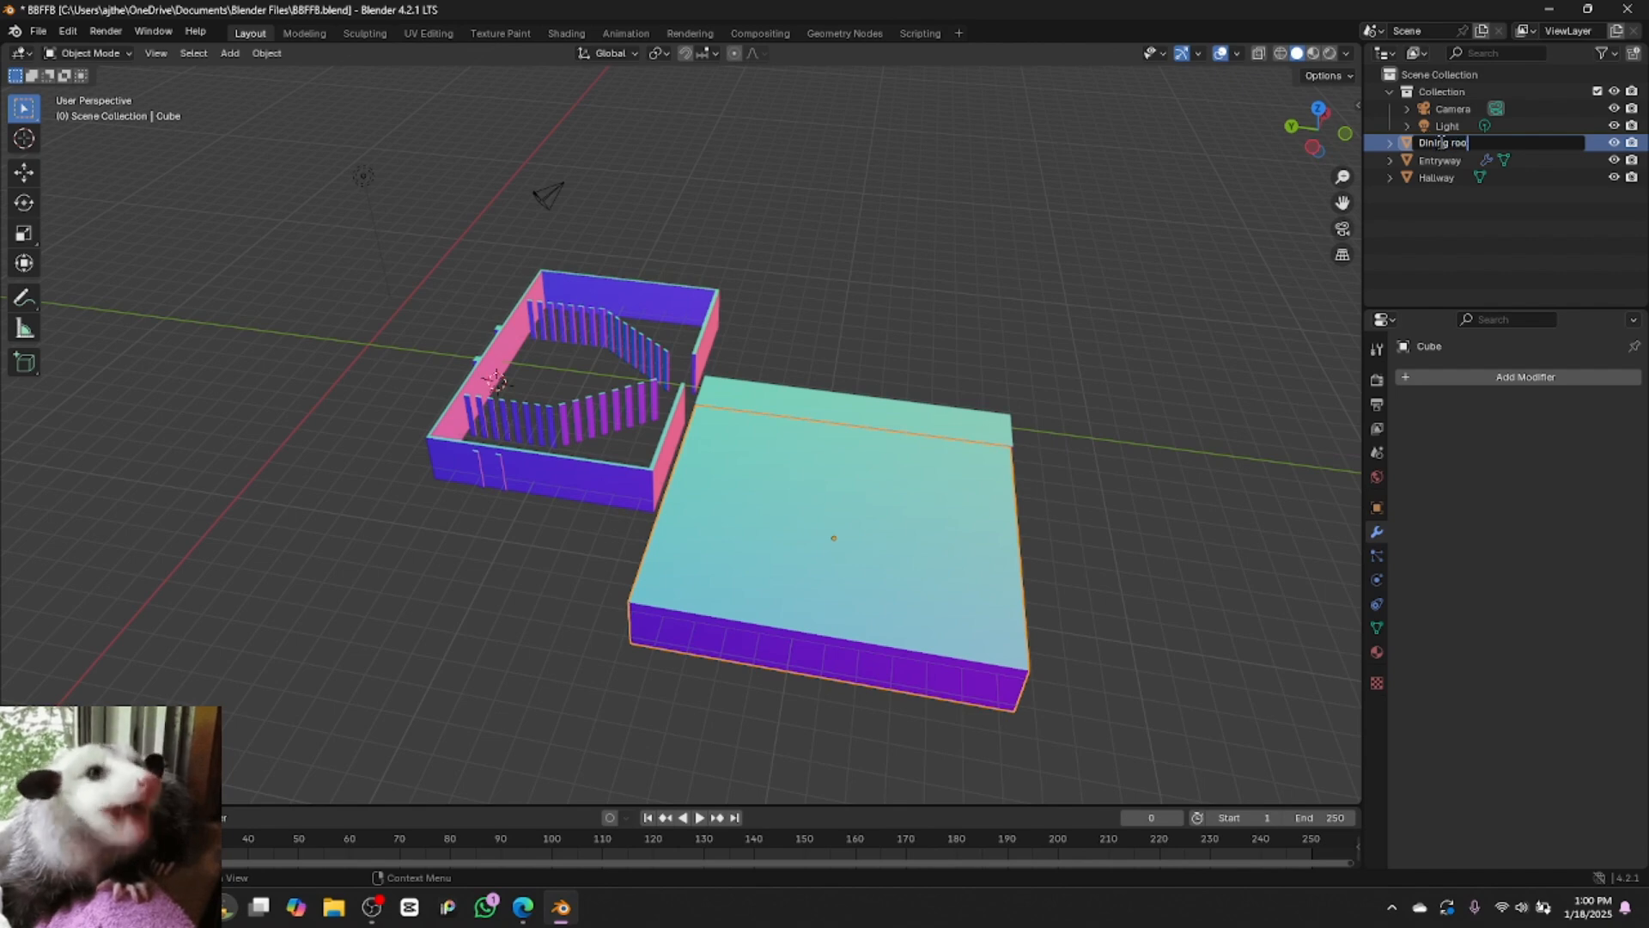
key(Return)
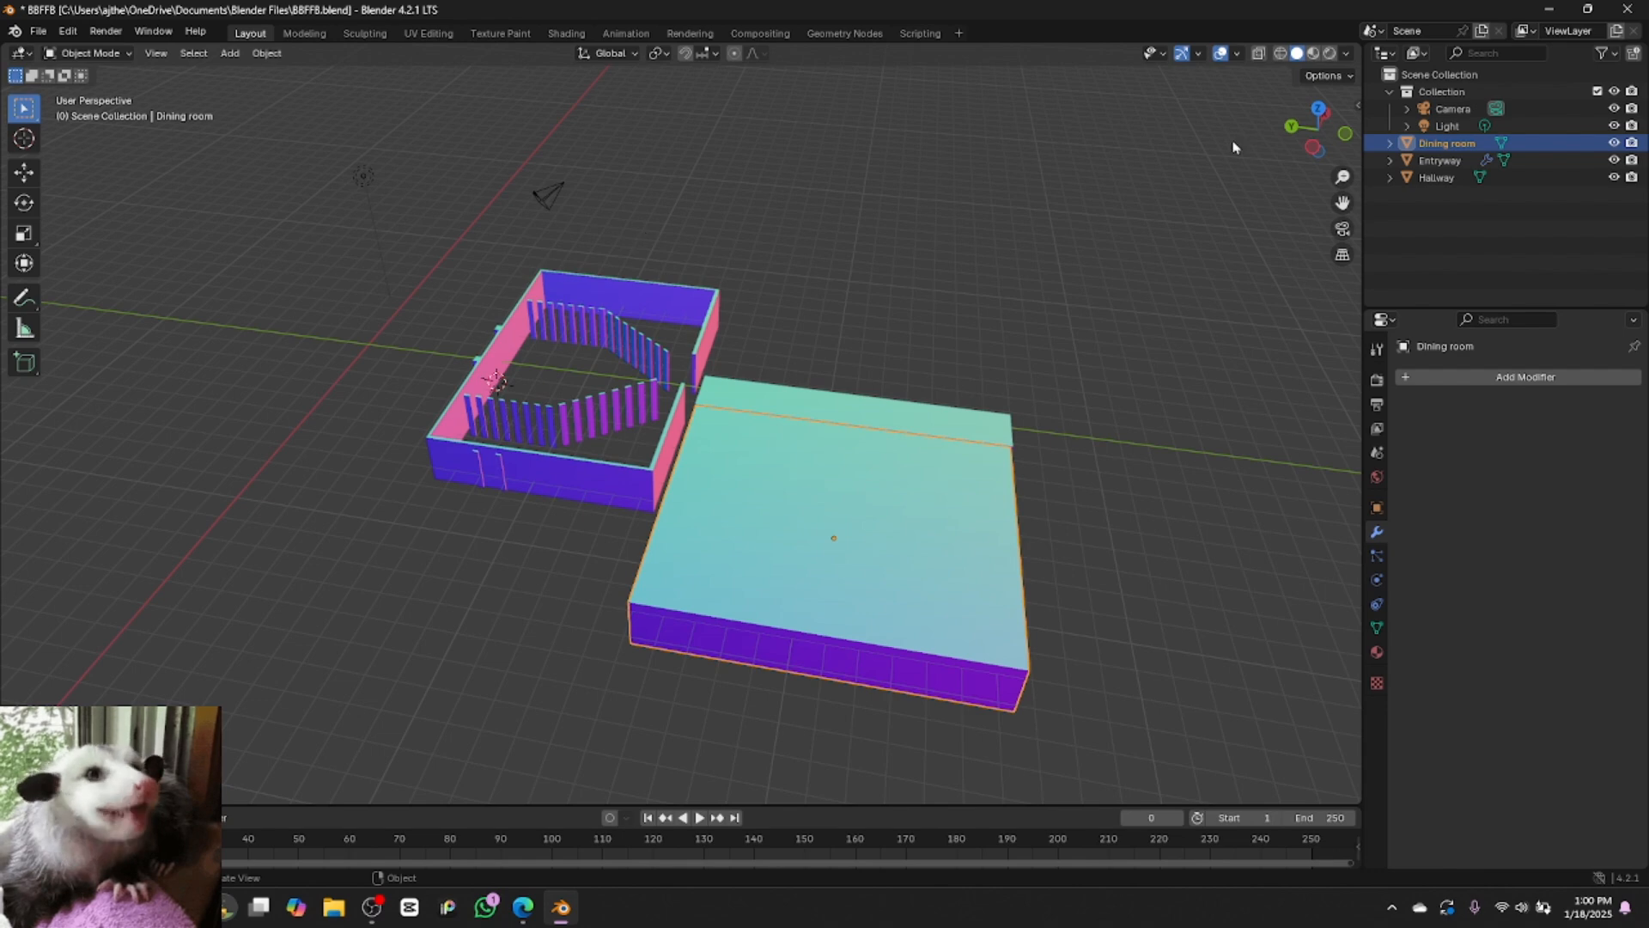
Raise the Dining room block about 1 m along Z in the back orthographic view, level with the entryway walls
click(1293, 129)
drag(1293, 153, 1318, 136)
click(1327, 131)
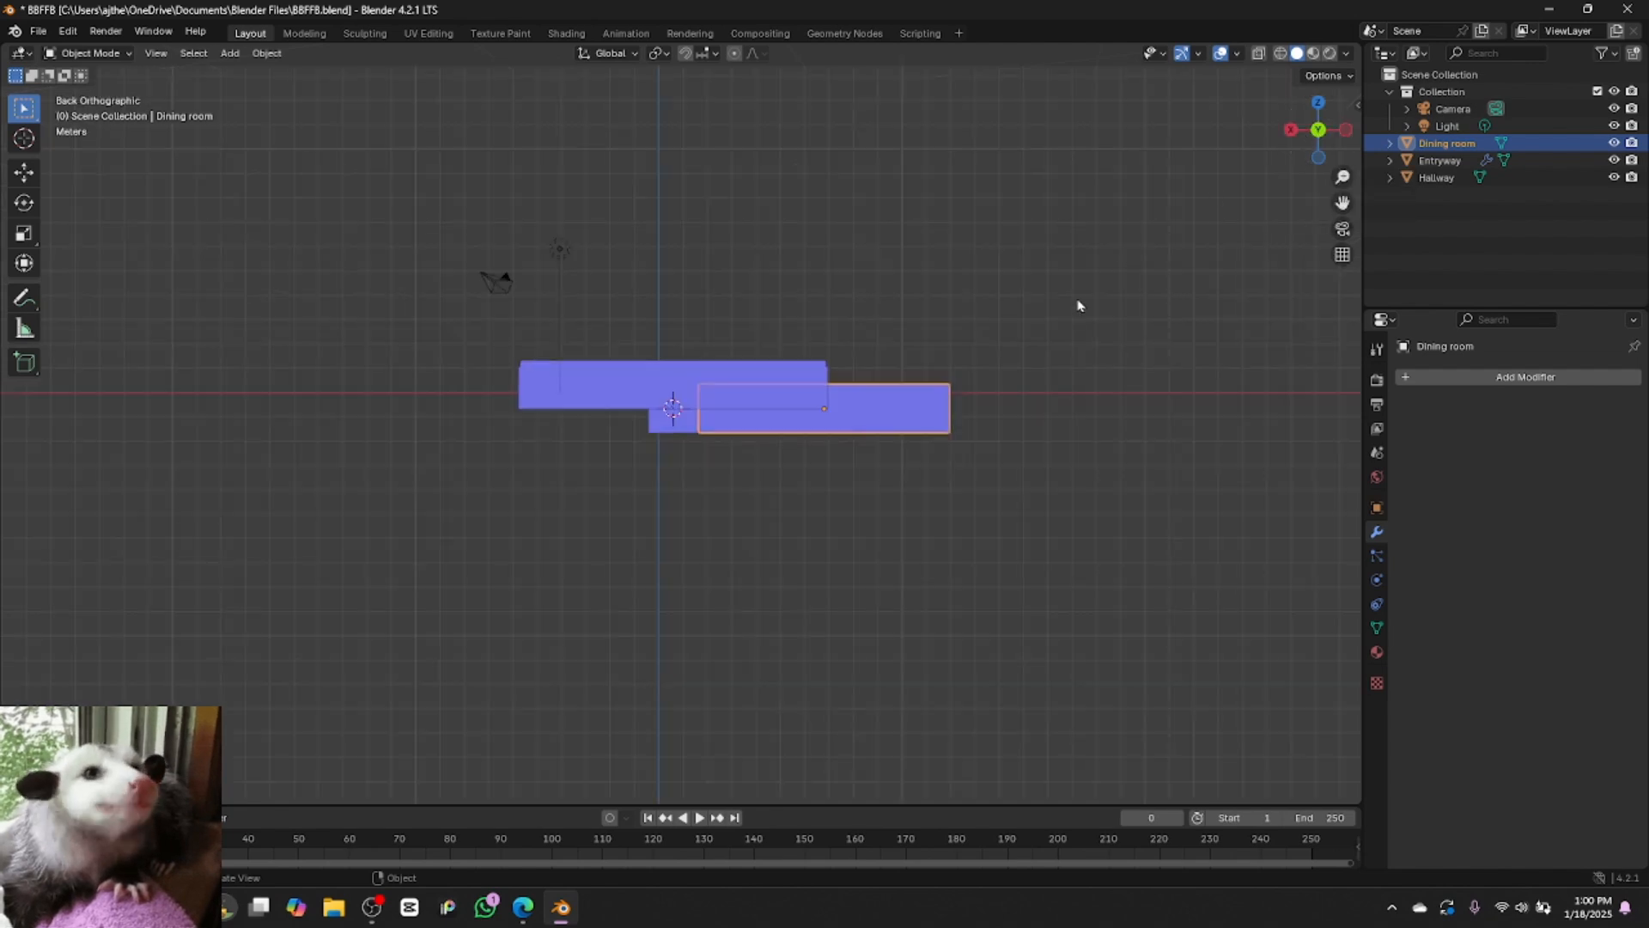
key(g)
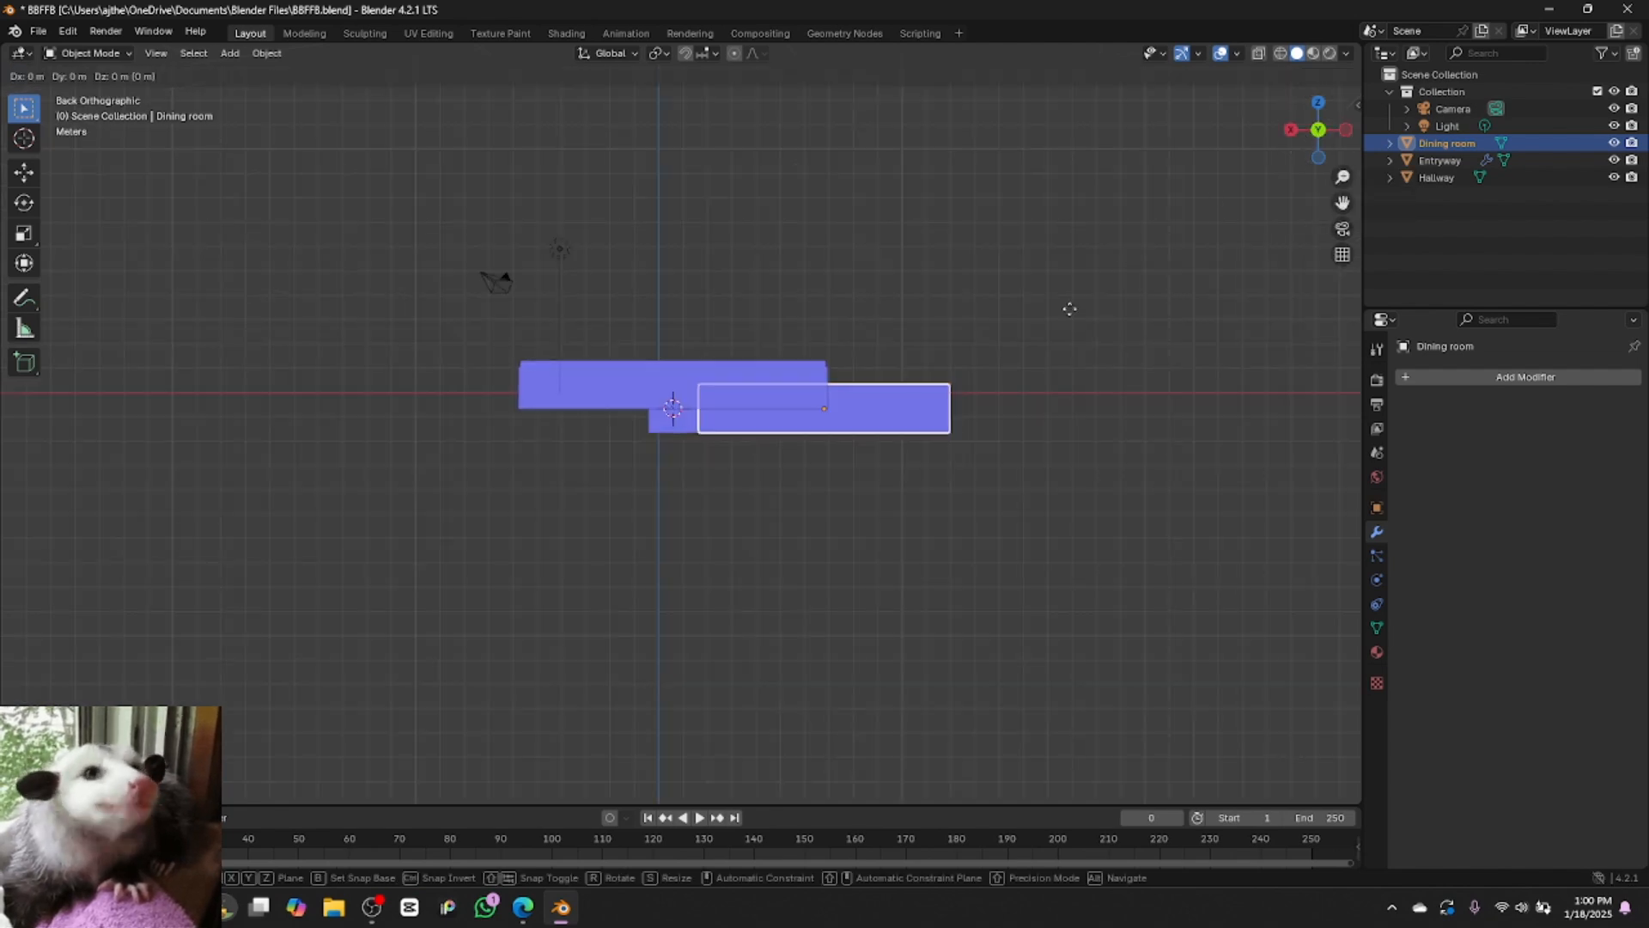
key(x)
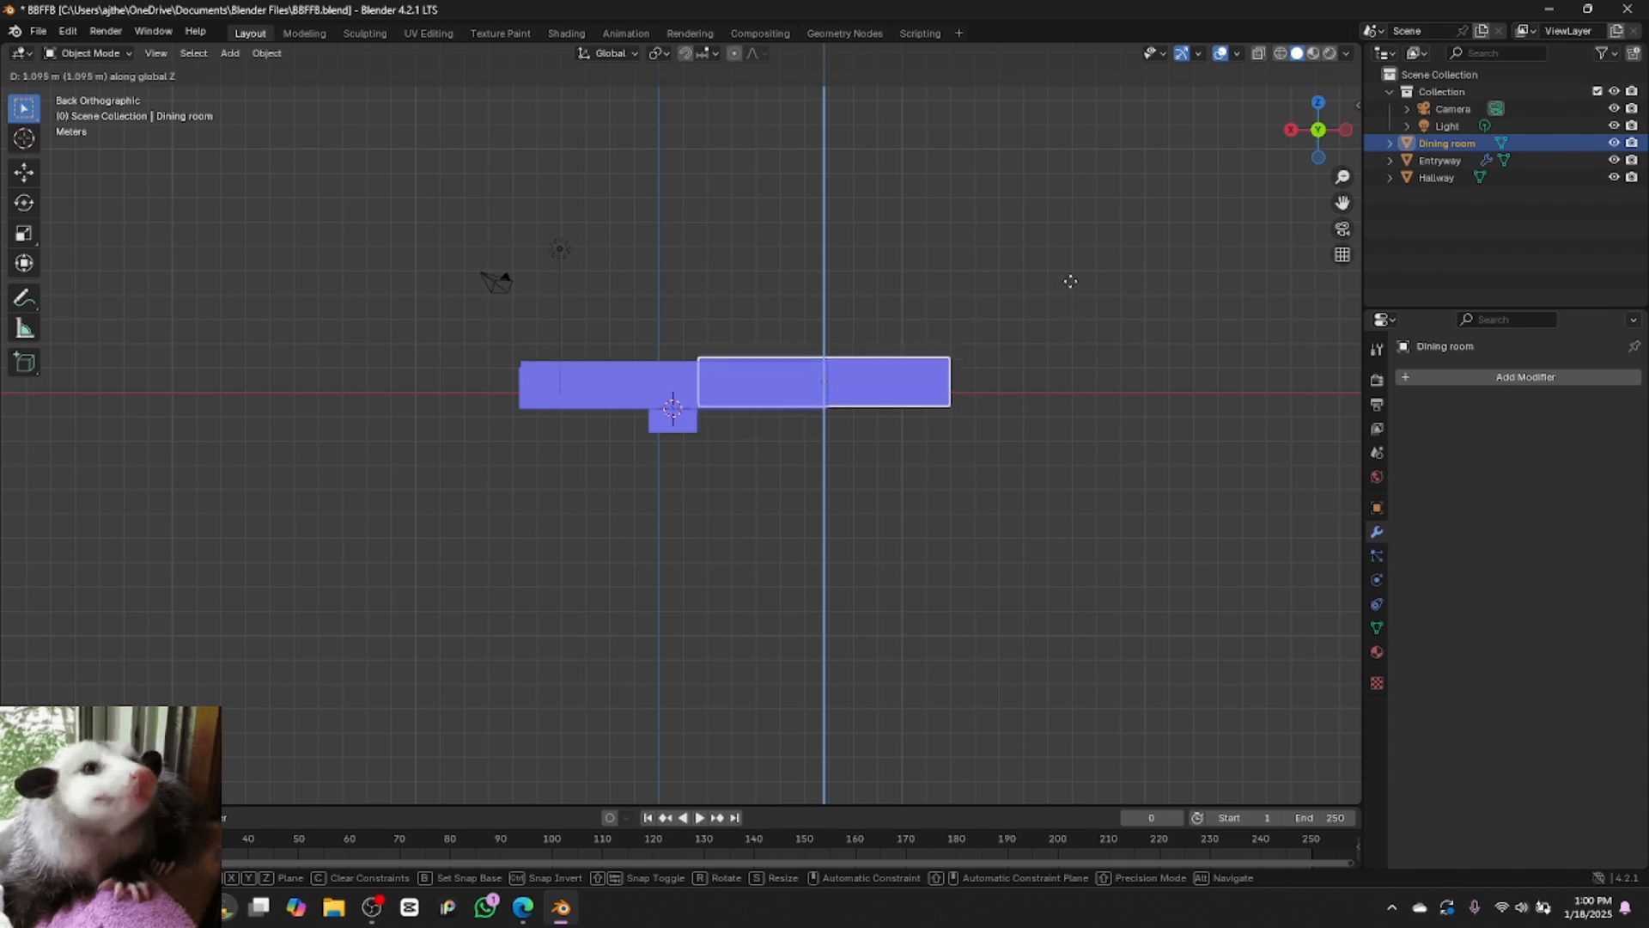
click(1074, 292)
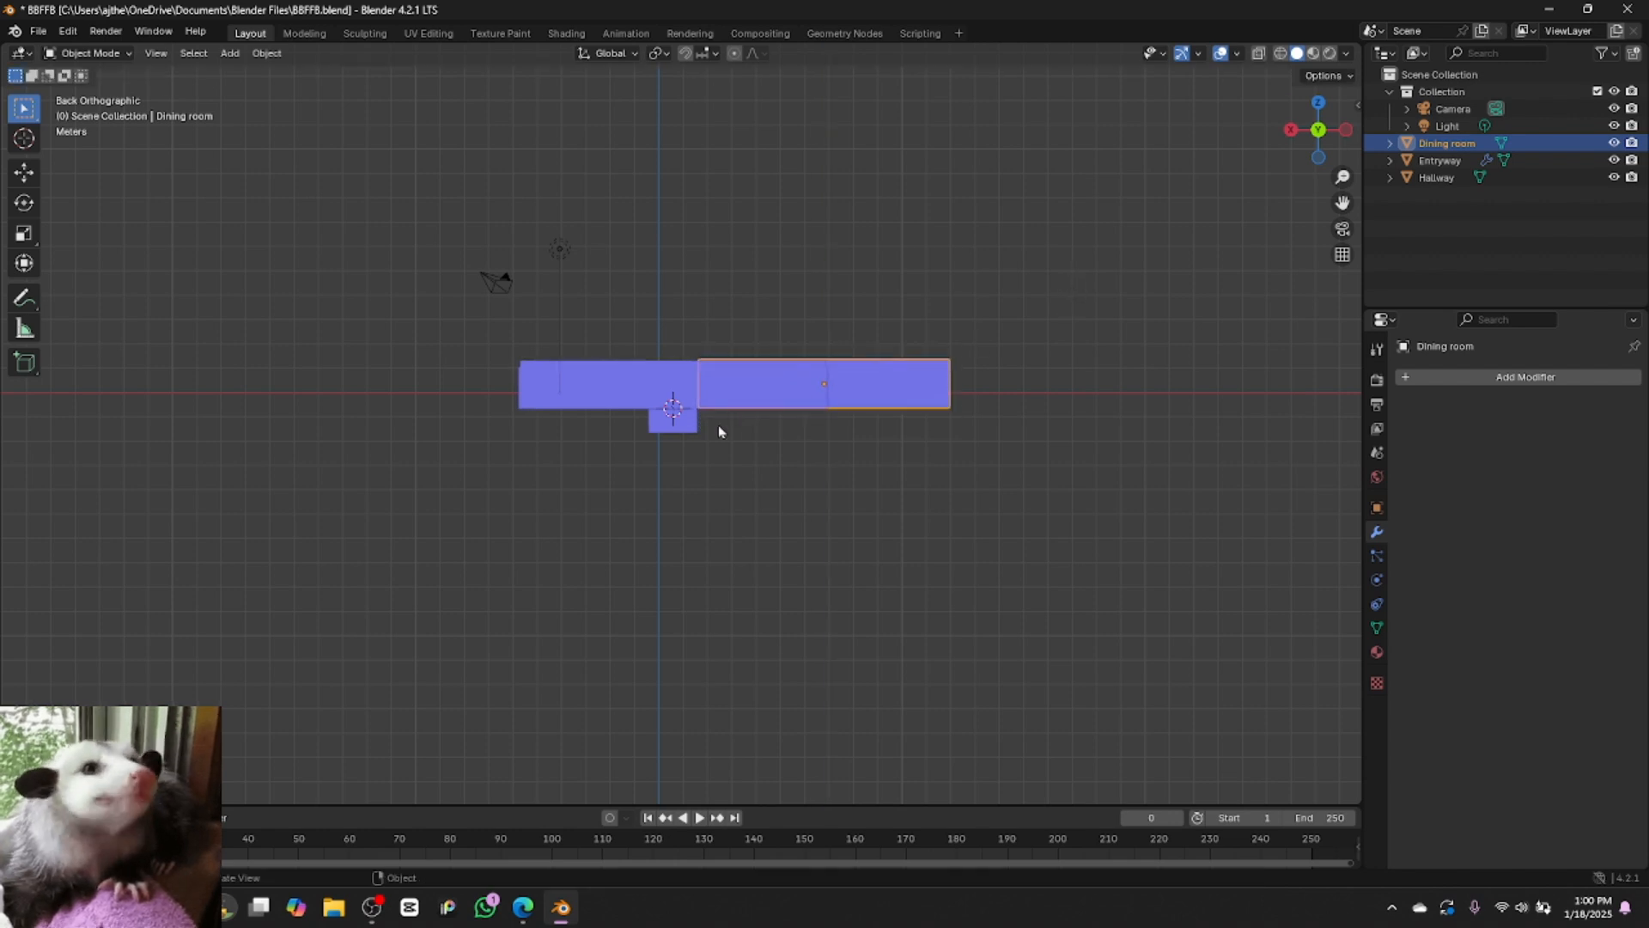
Raise the Hallway block along Z so it lines up in height with the dining room and entryway
click(692, 432)
key(g)
key(z)
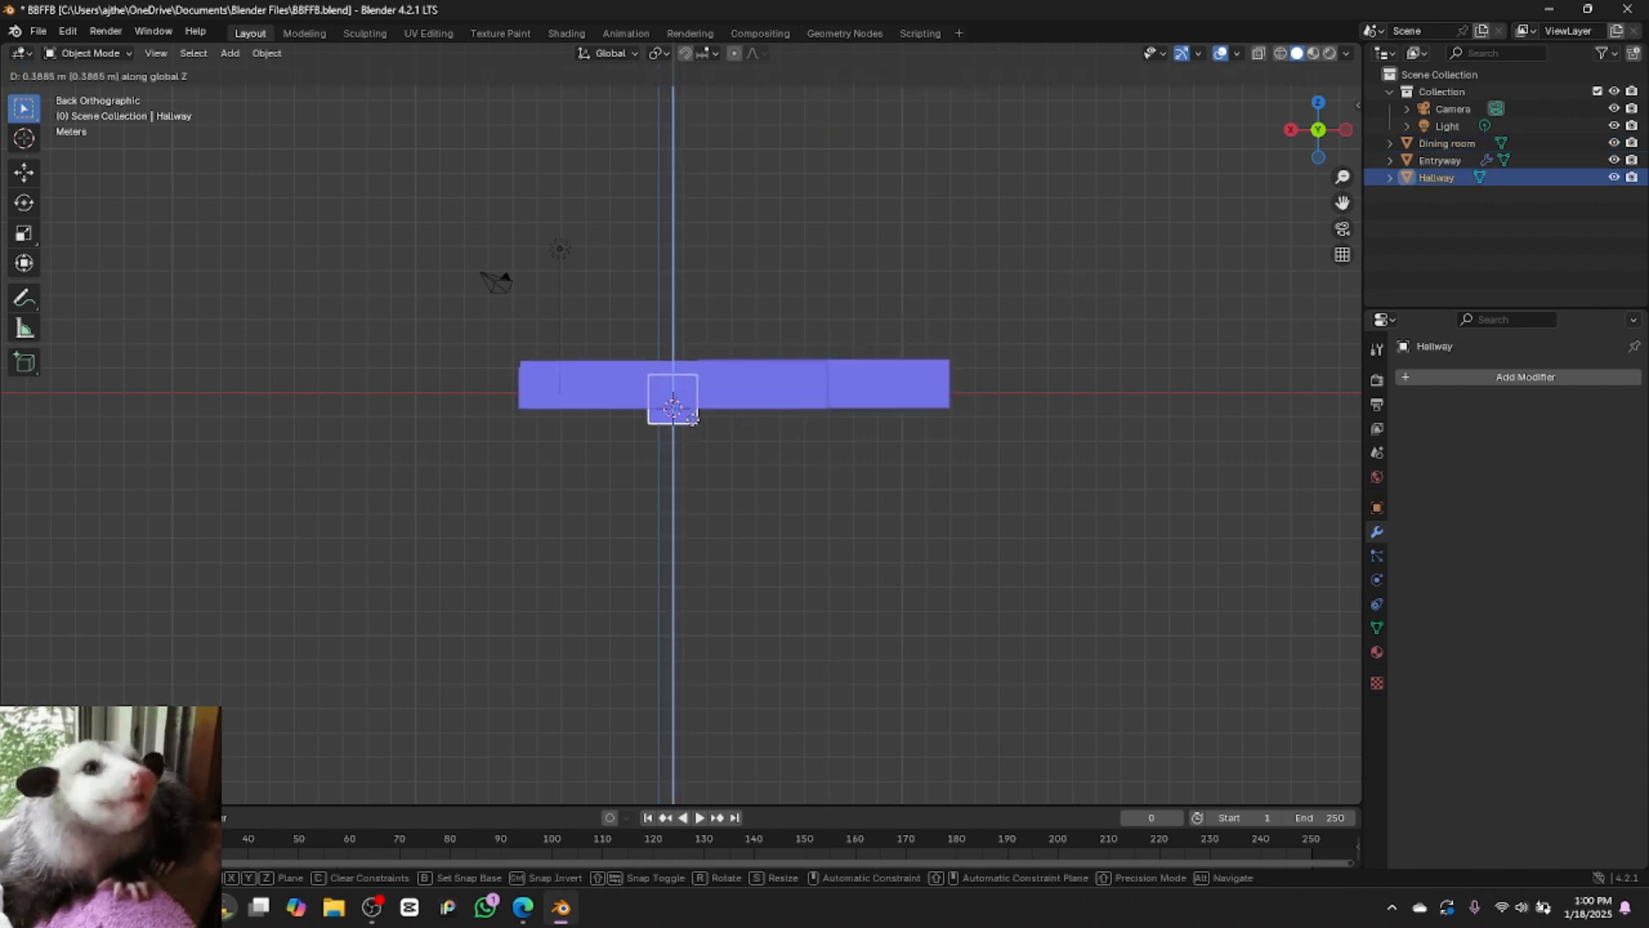
click(697, 405)
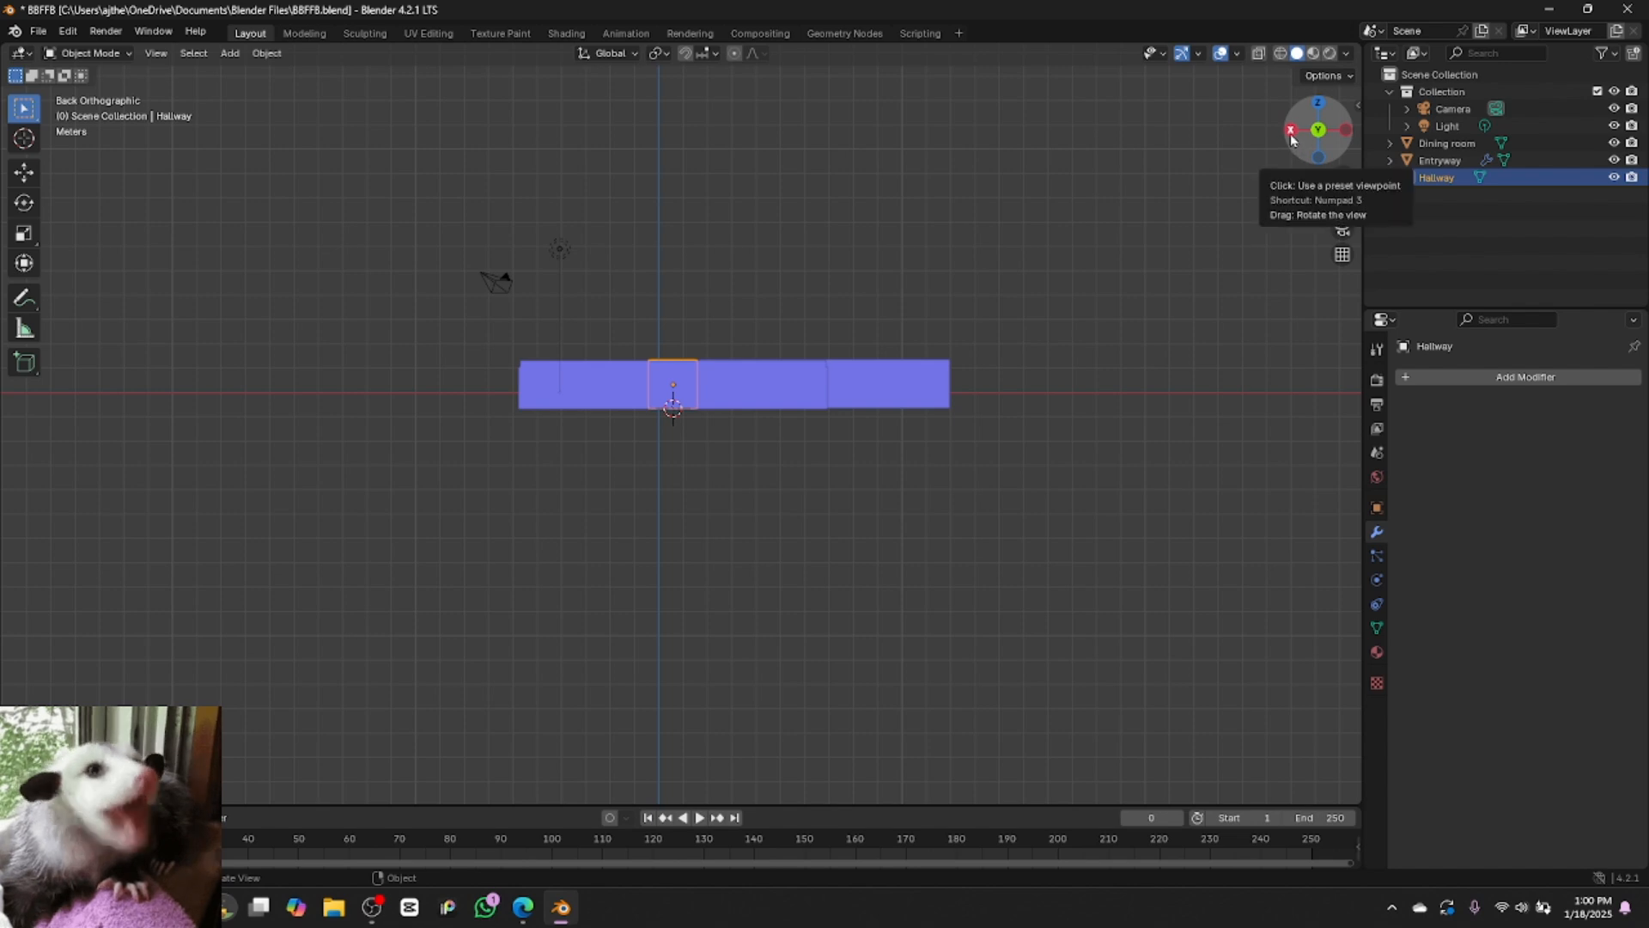
Inspect the room layout in perspective and consult the first-floor plan in Microsoft Edge, returning to Blender
mouse_move(1298, 152)
mouse_down()
mouse_move(1328, 180)
mouse_move(1288, 145)
mouse_up()
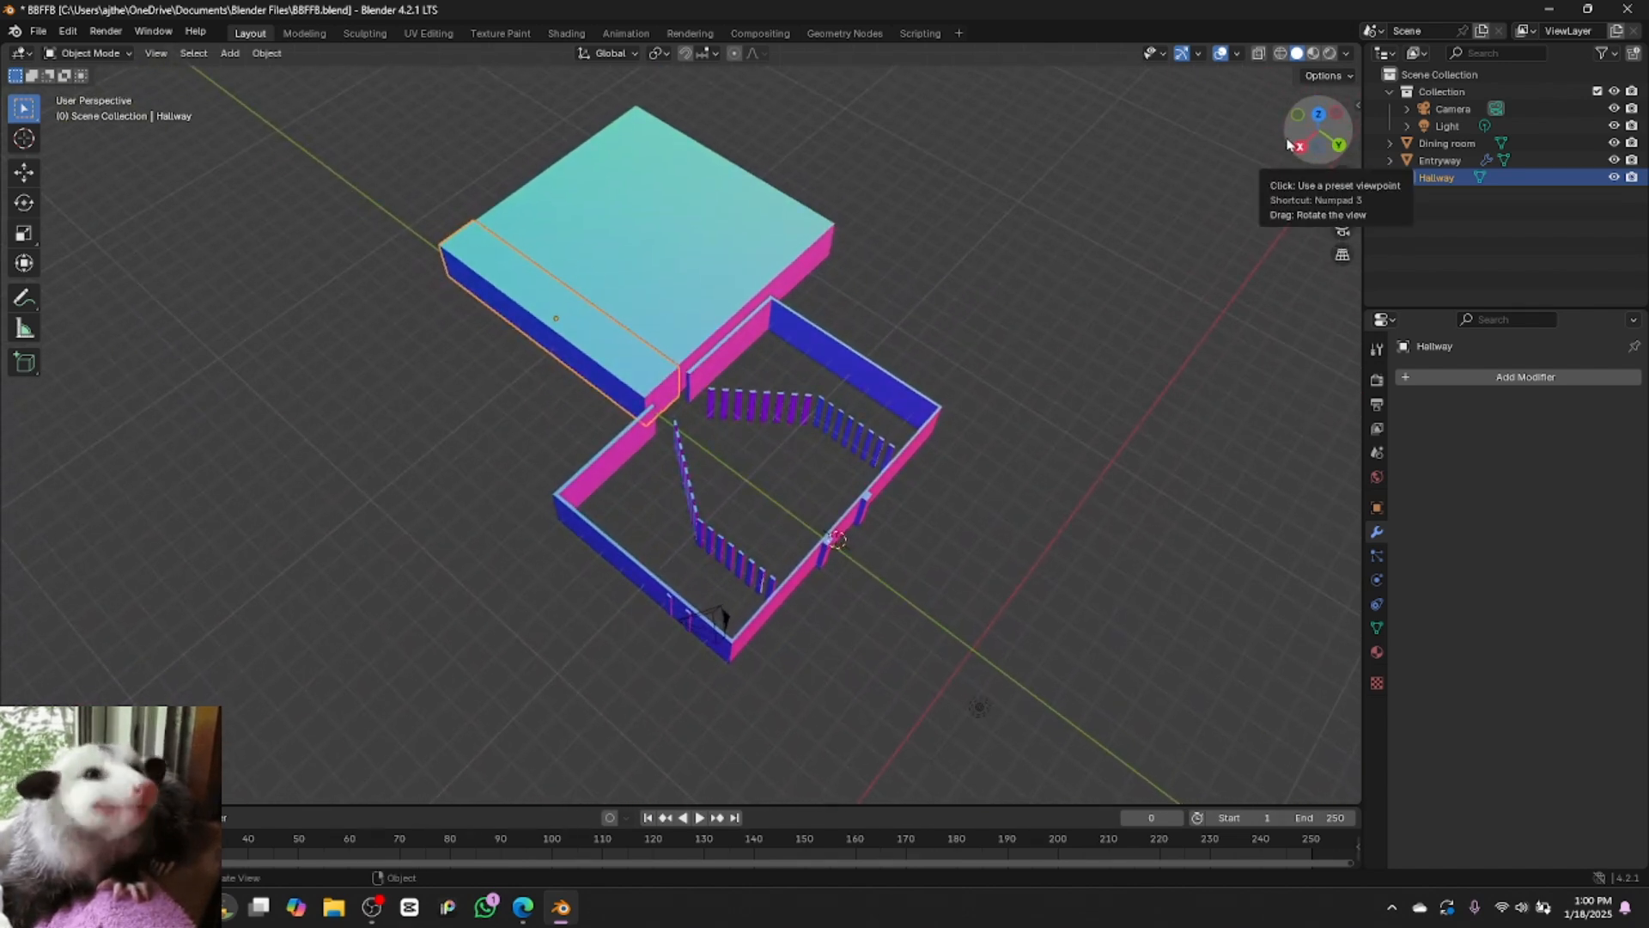
click(523, 907)
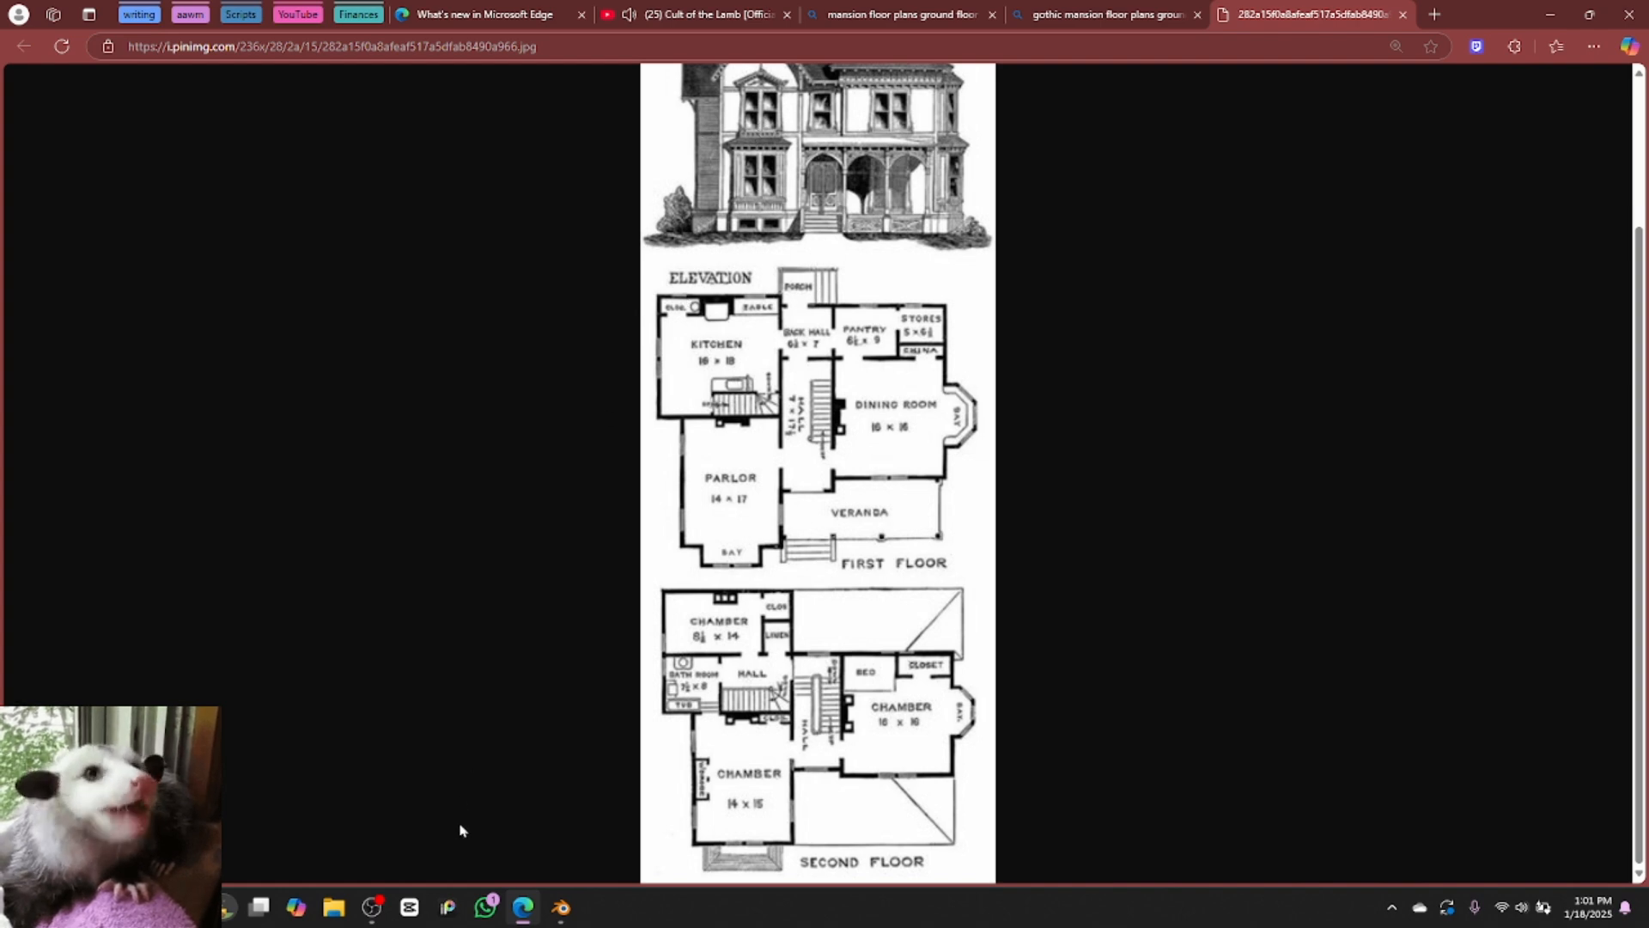
click(560, 908)
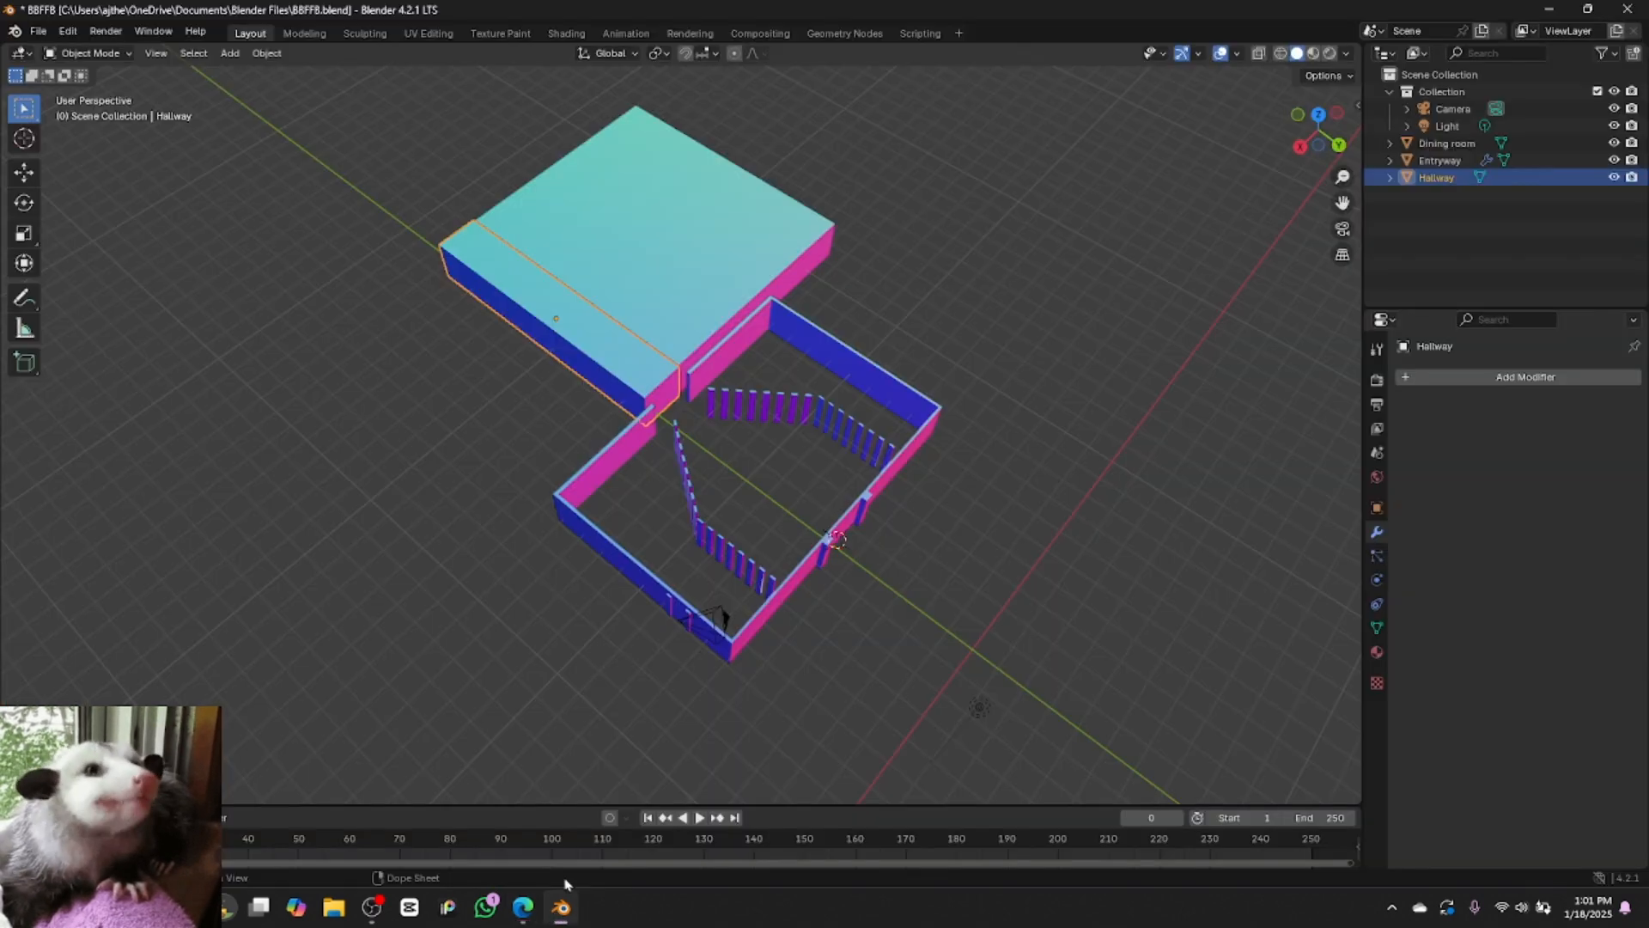
Duplicate the Dining room block and rename the copy parlor
click(685, 250)
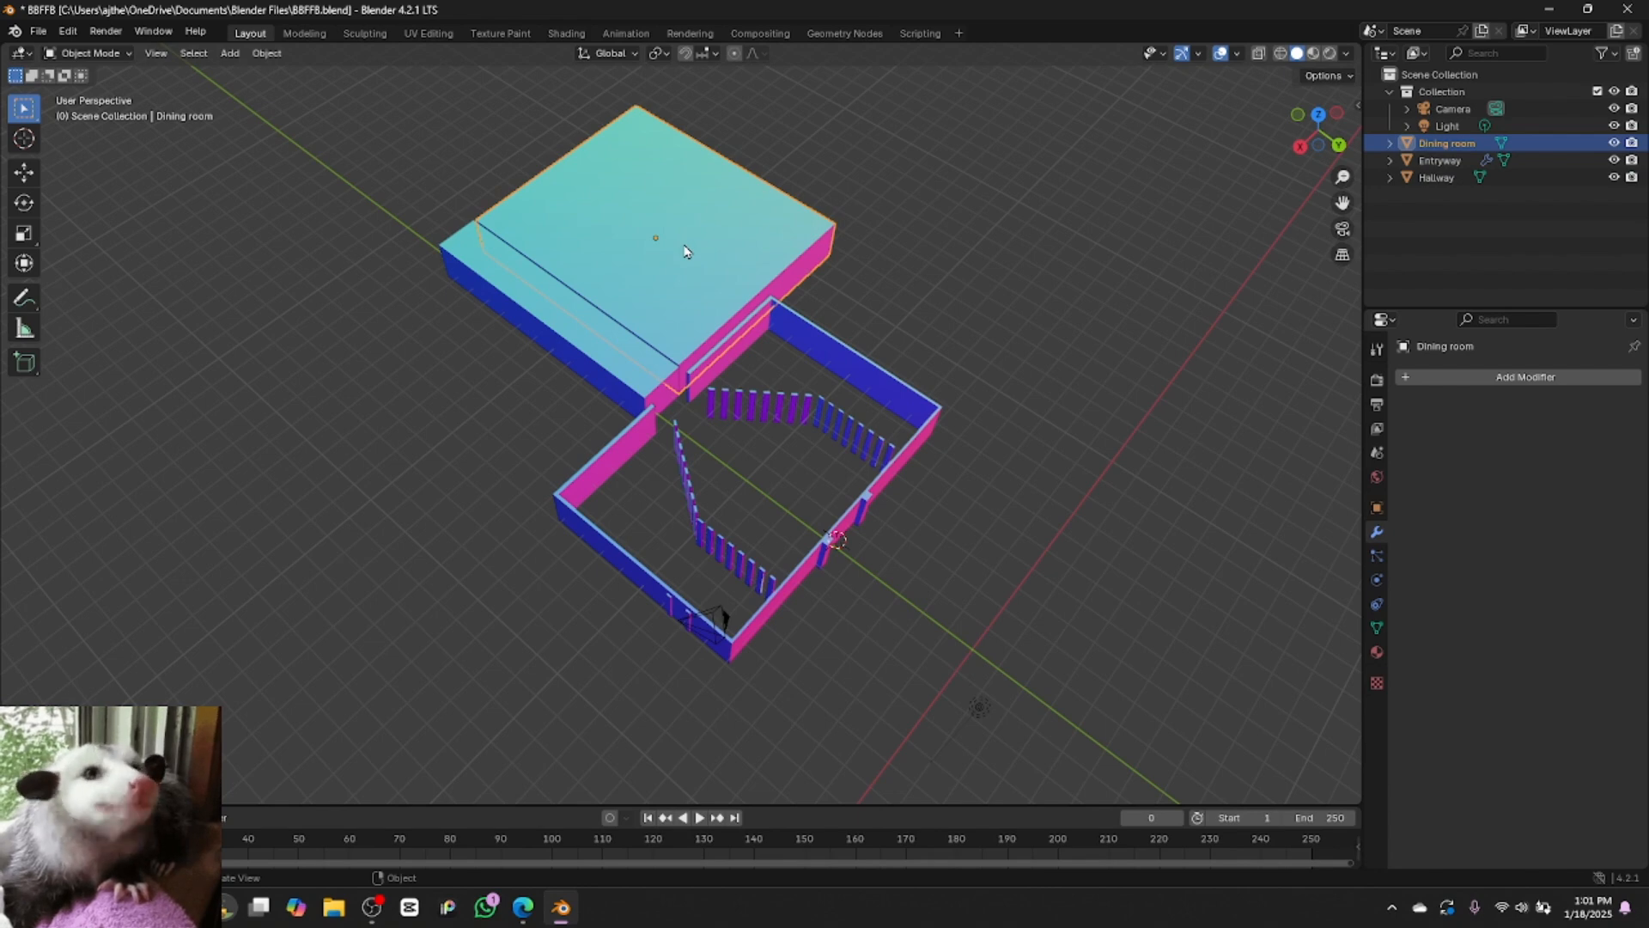
key(ctrl+c)
key(ctrl+v)
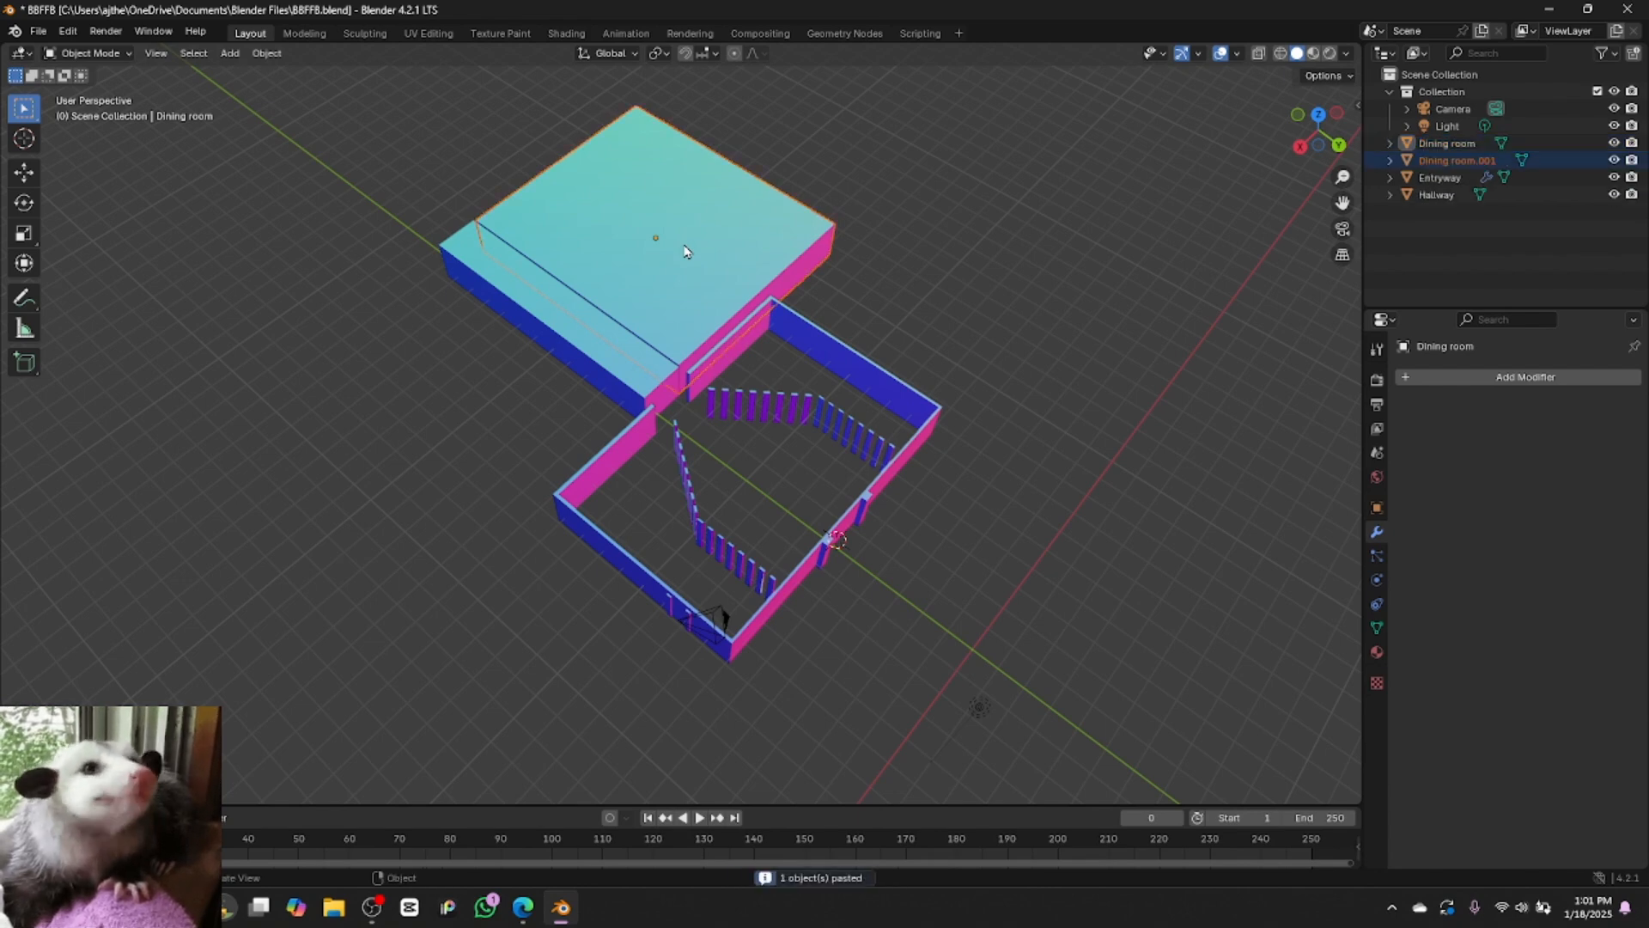
double_click(1469, 160)
key(BackSpace)
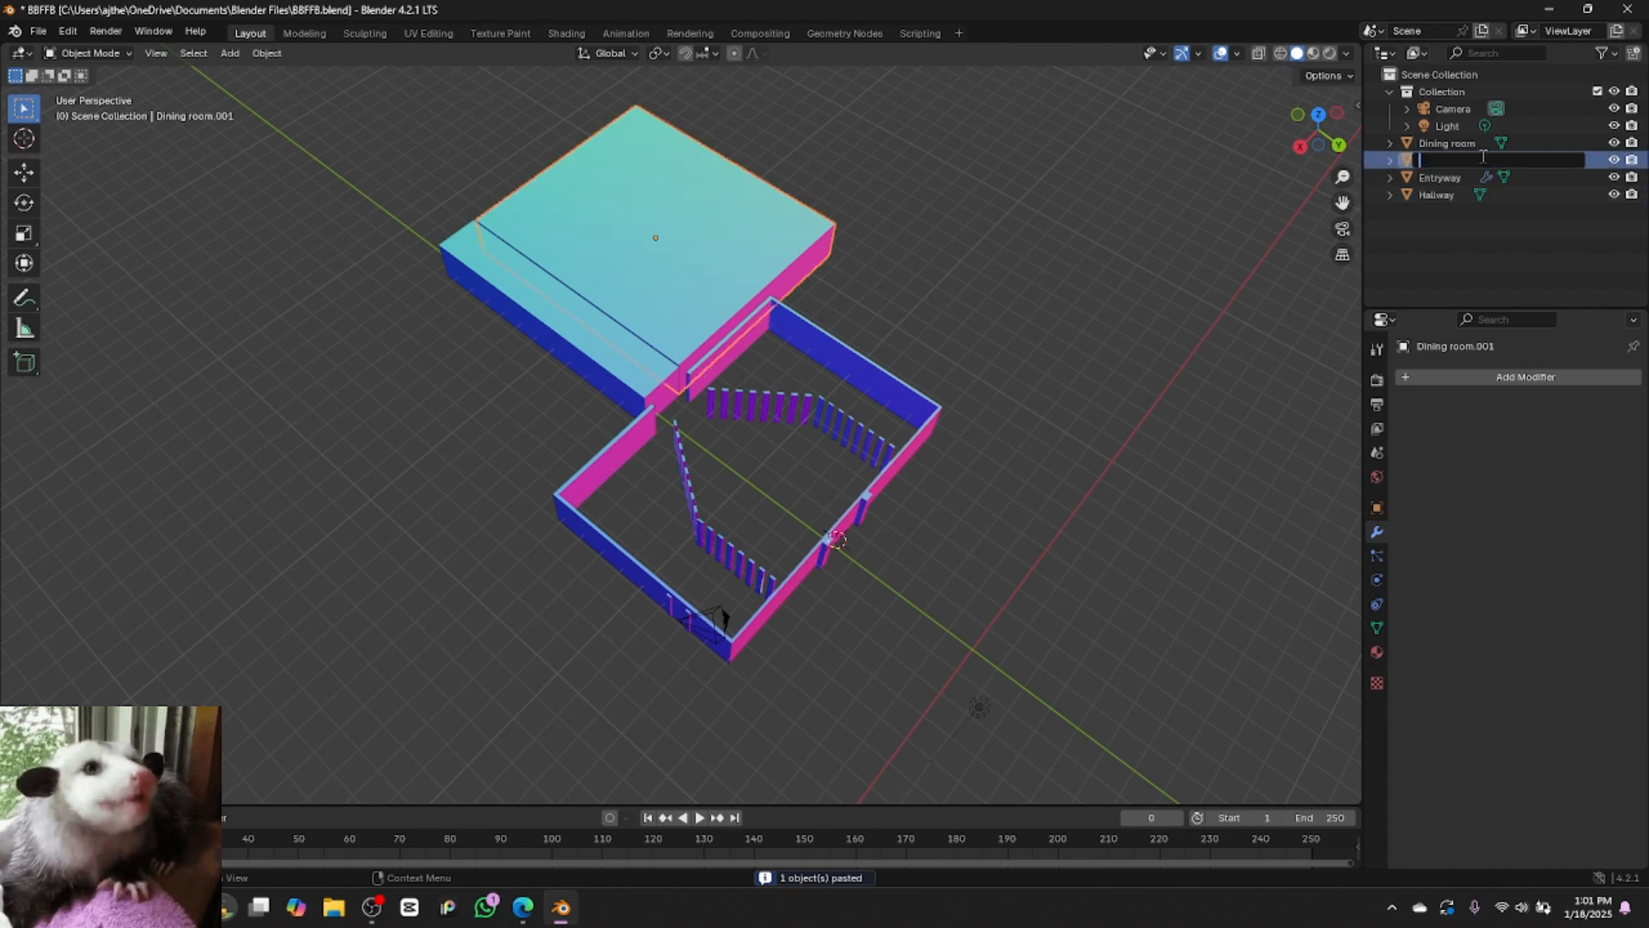
text(parlor)
key(Return)
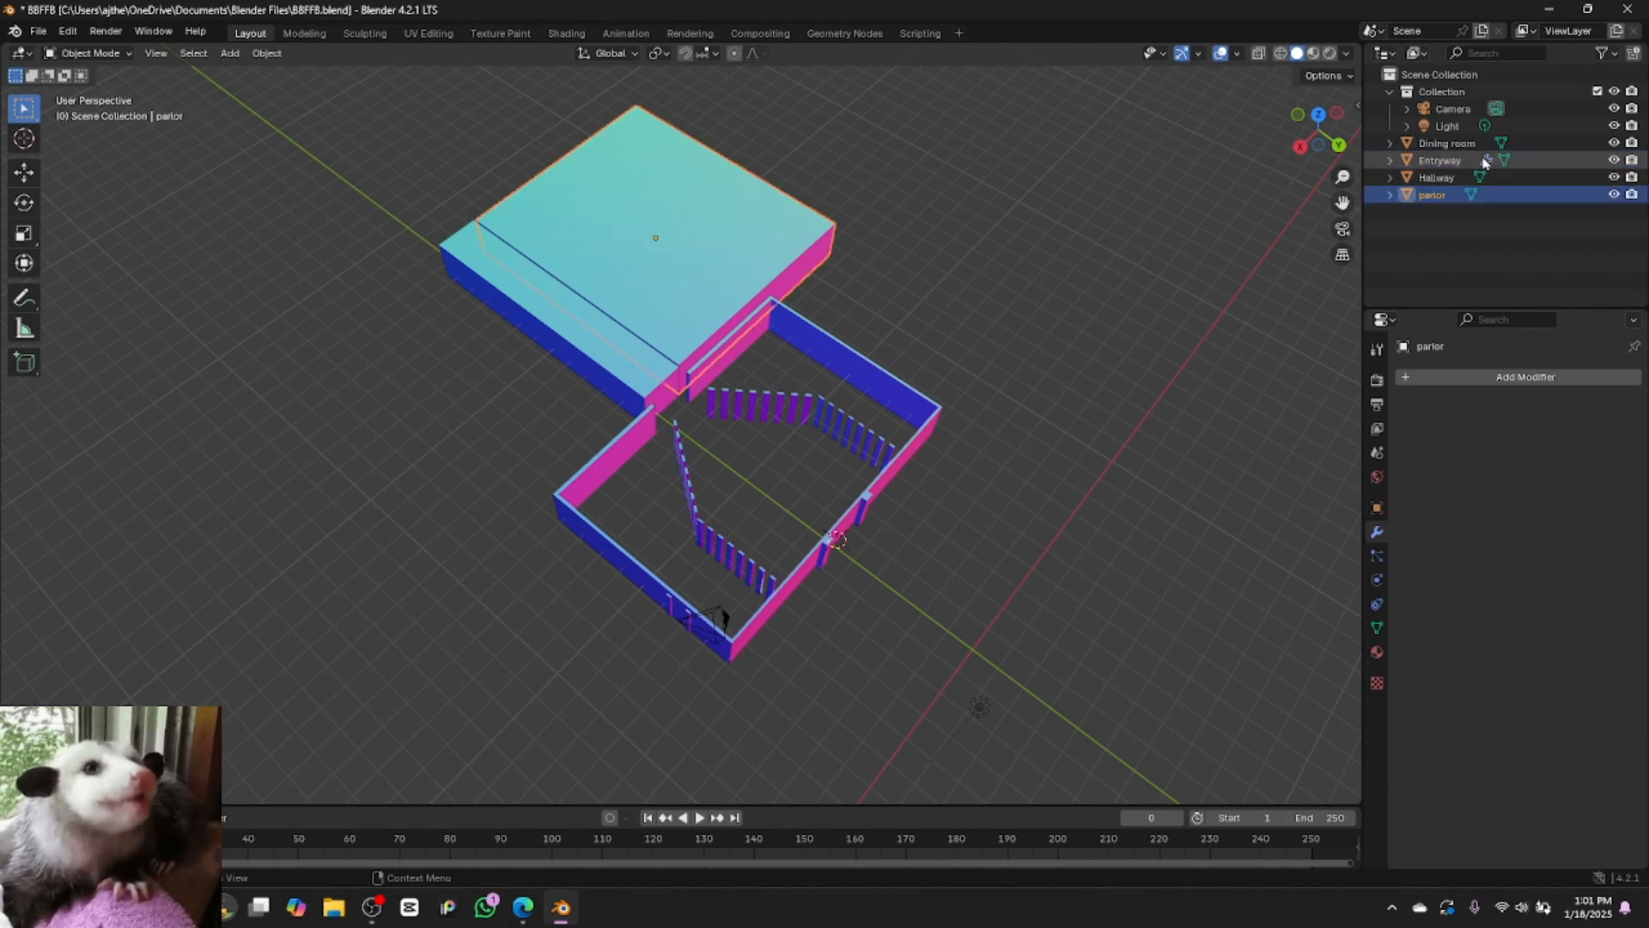
Move the parlor about 18 m along X and about 4.5 m along Y, placing it beside the entryway's outer wall
key(g)
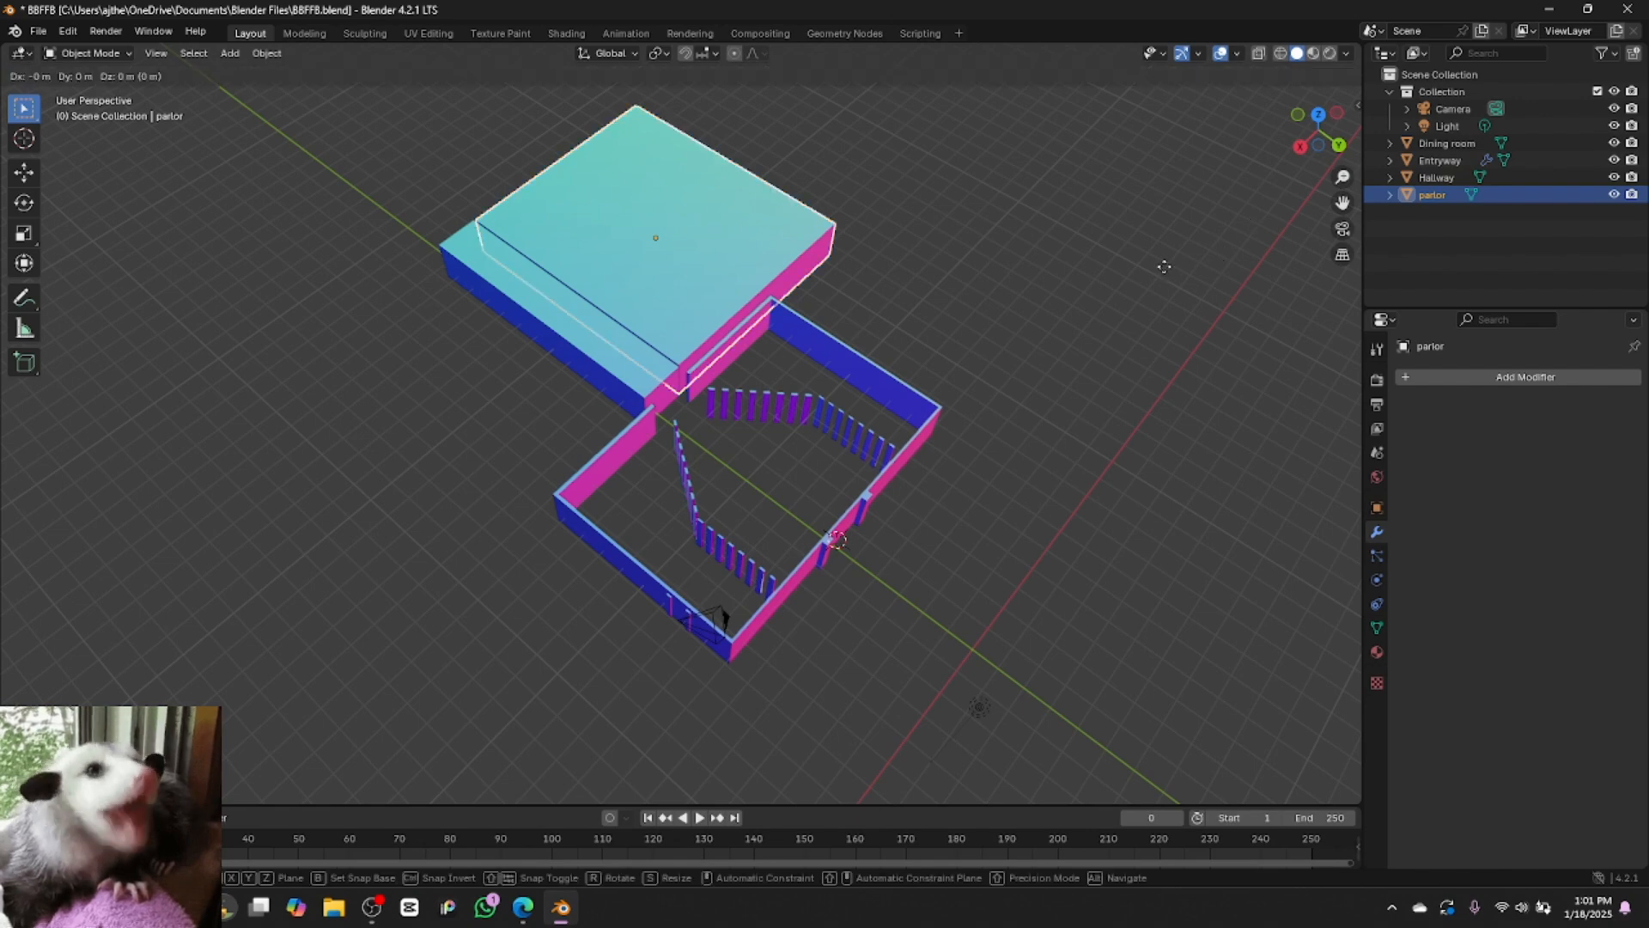
key(x)
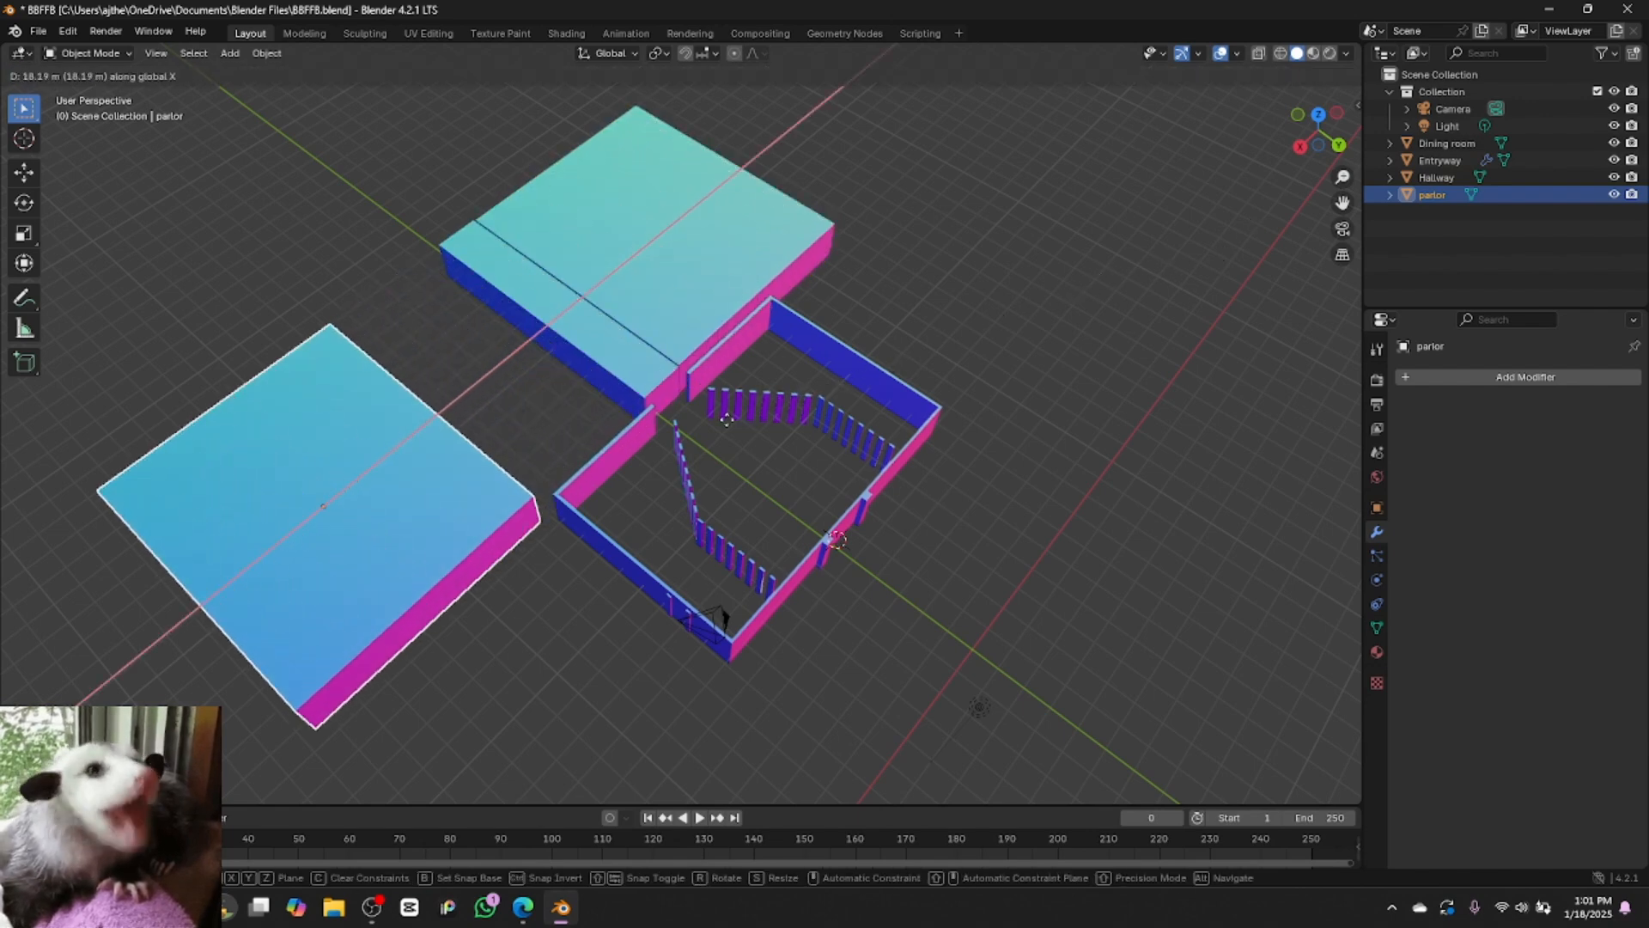
click(739, 421)
key(g)
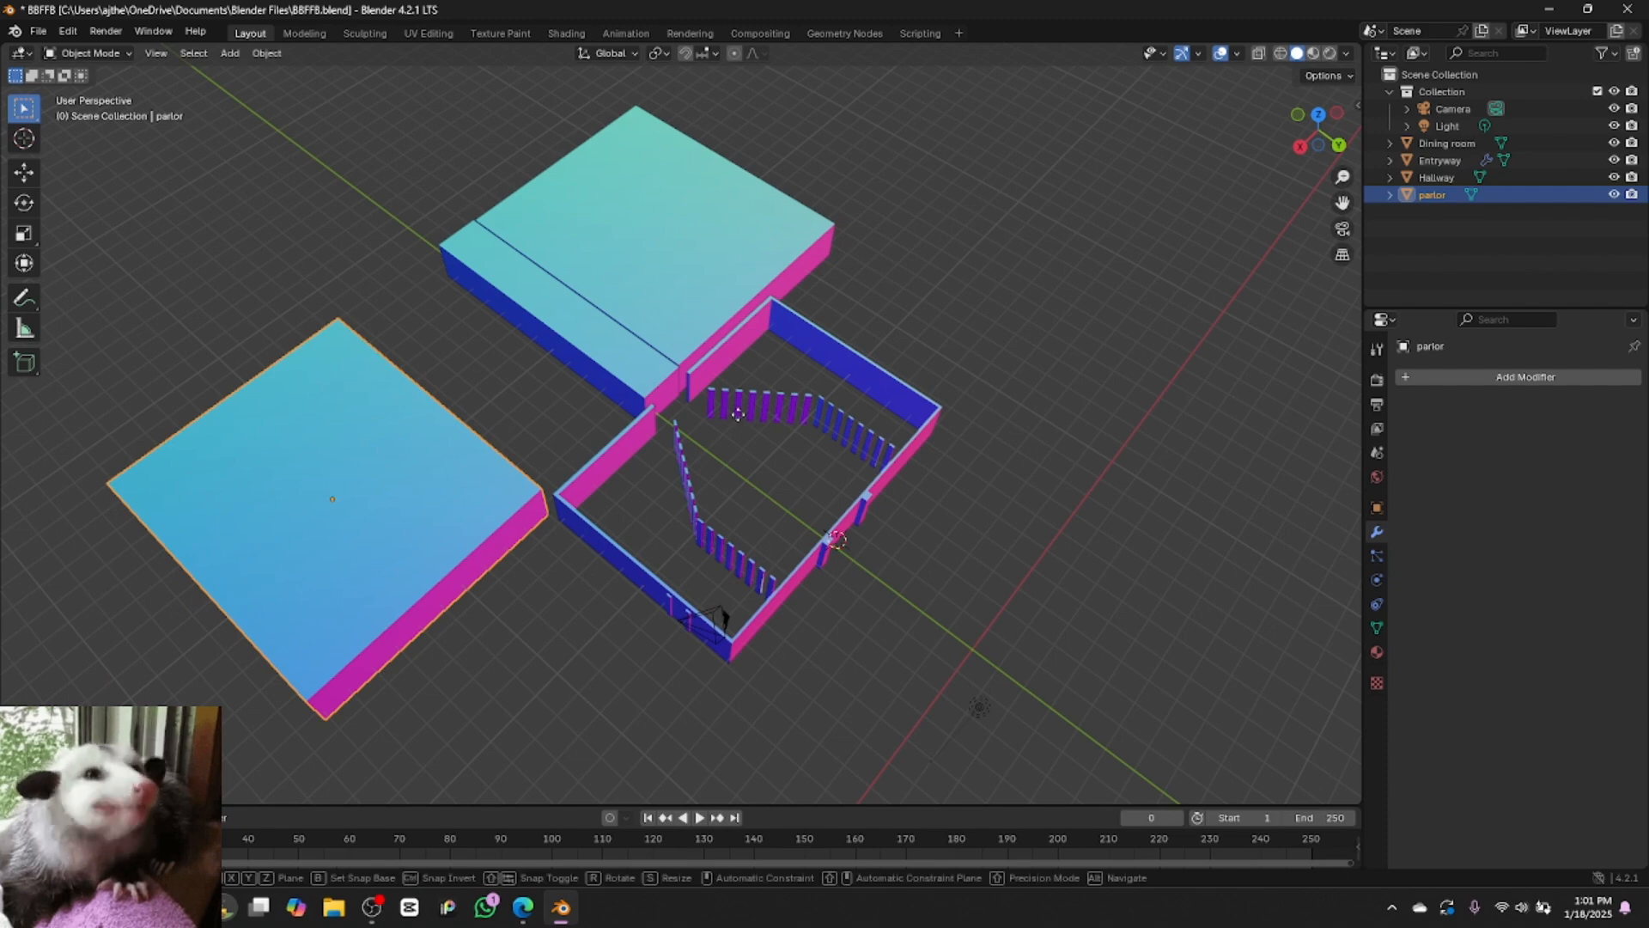
key(y)
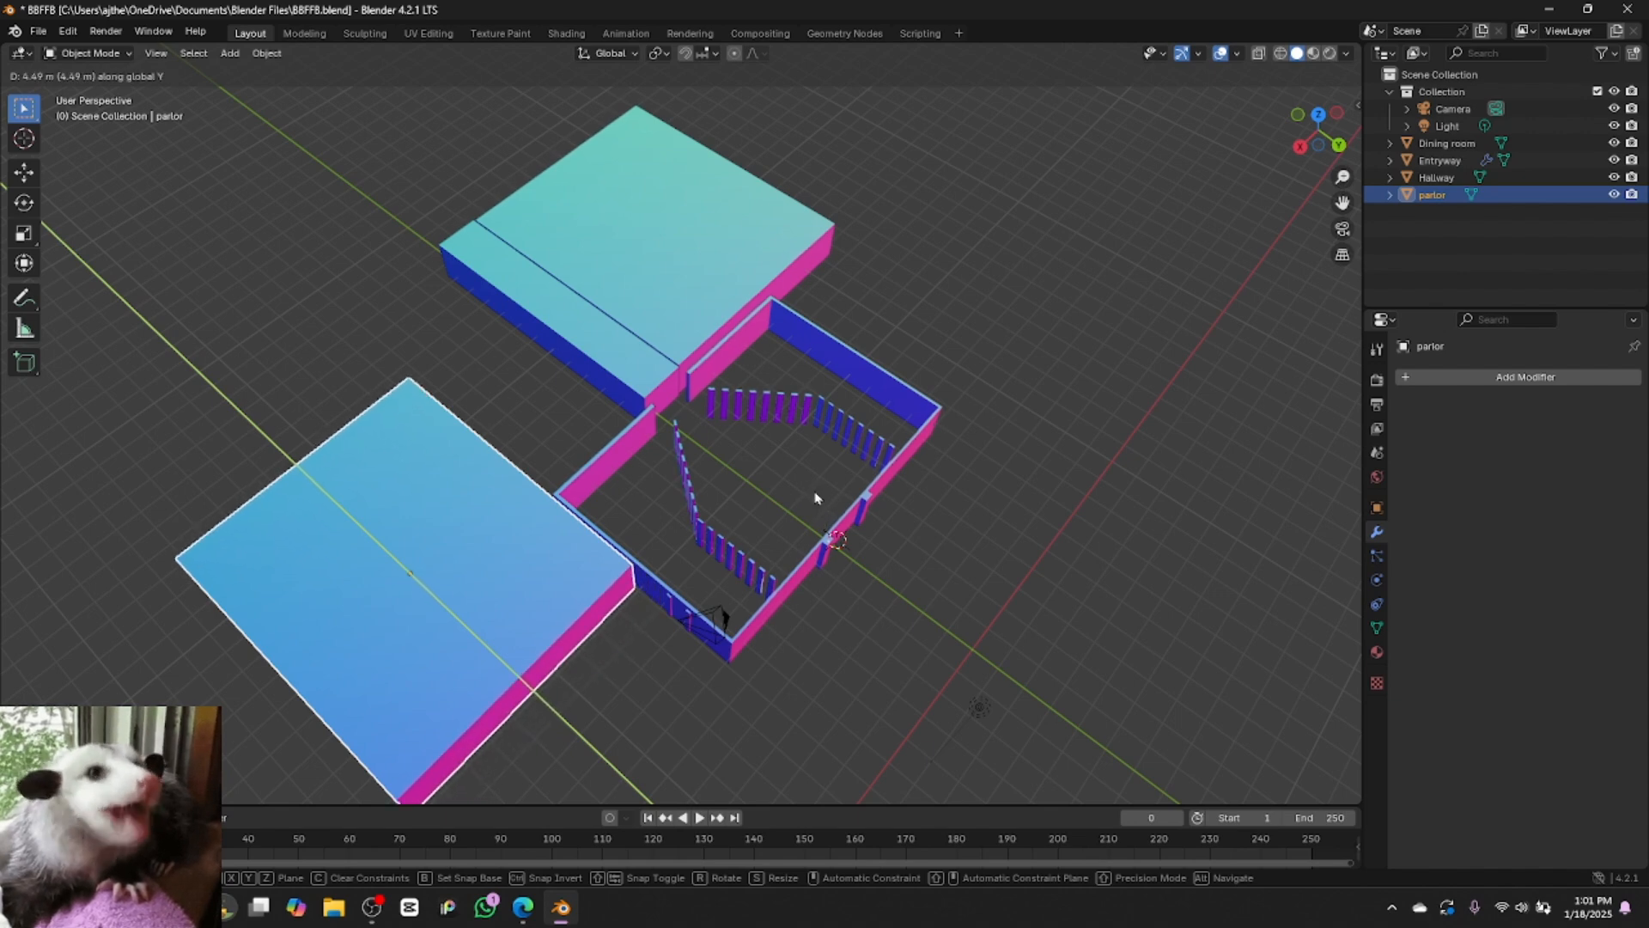
click(814, 490)
Scale the parlor along X to about 0.8 and shift it along X back against the entryway wall
key(s)
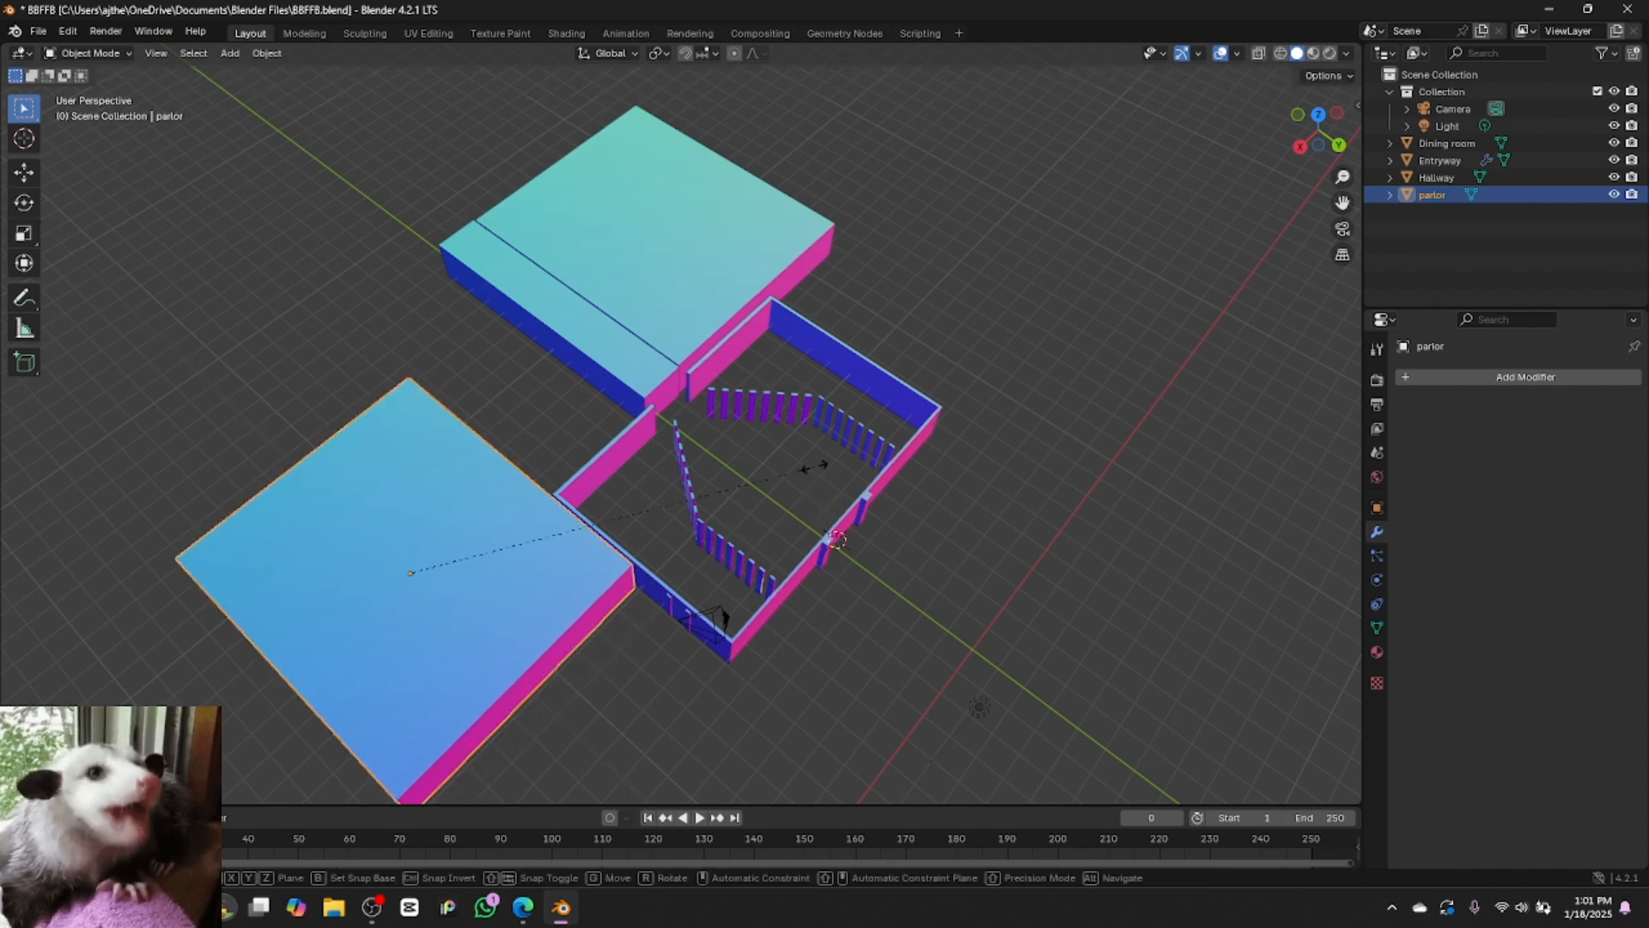
key(x)
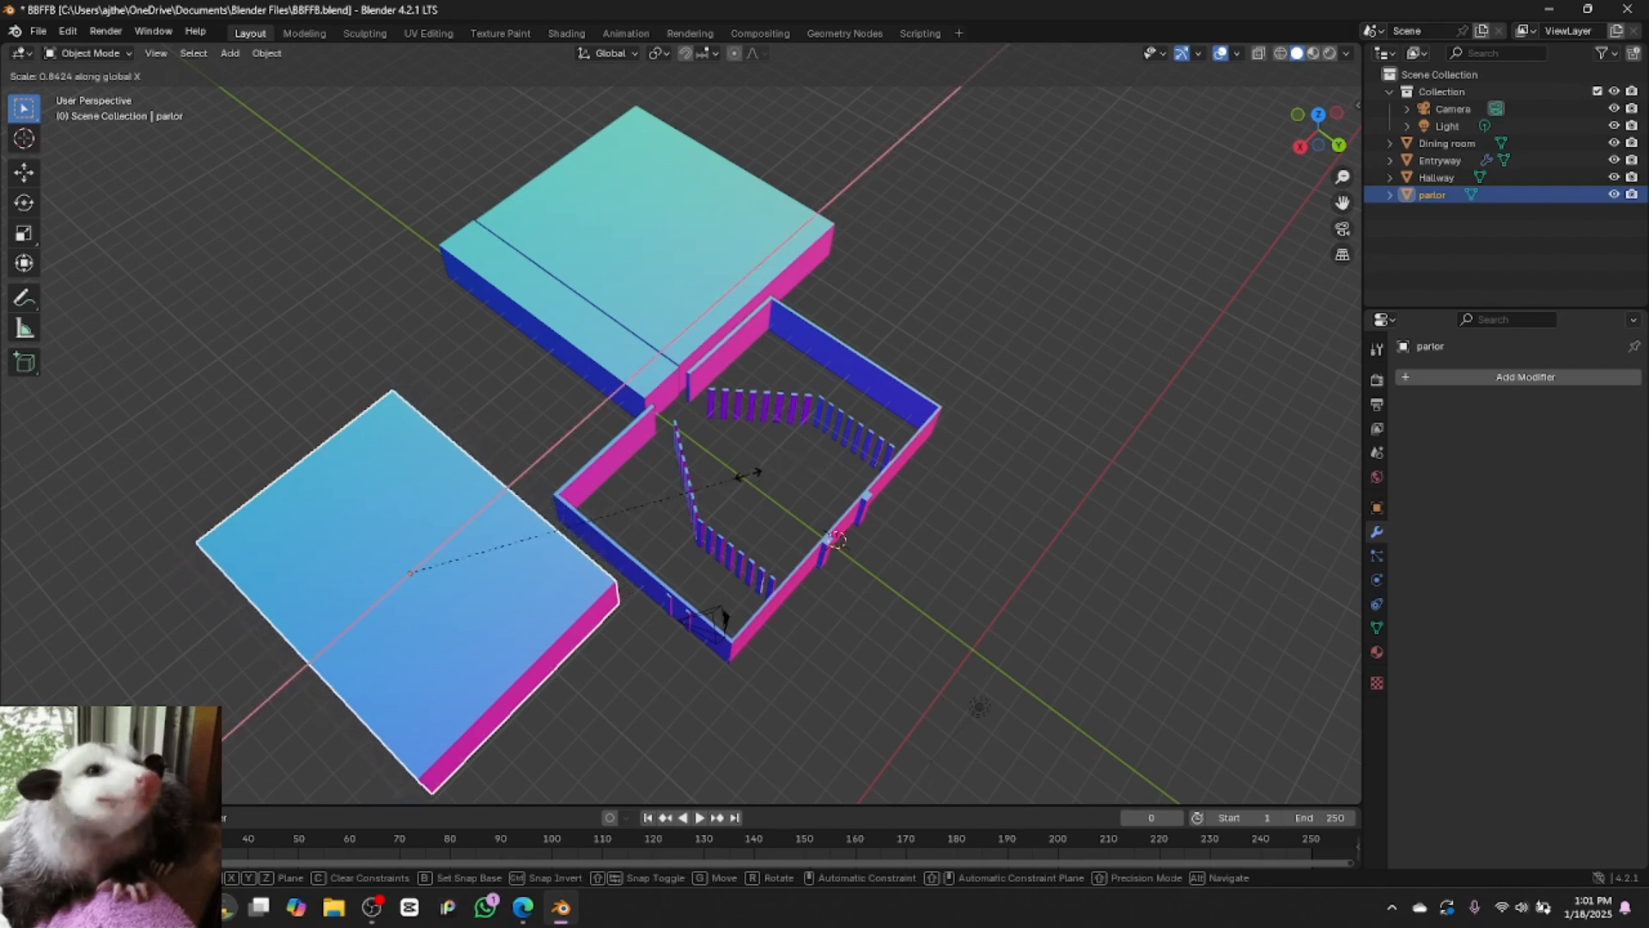
click(720, 484)
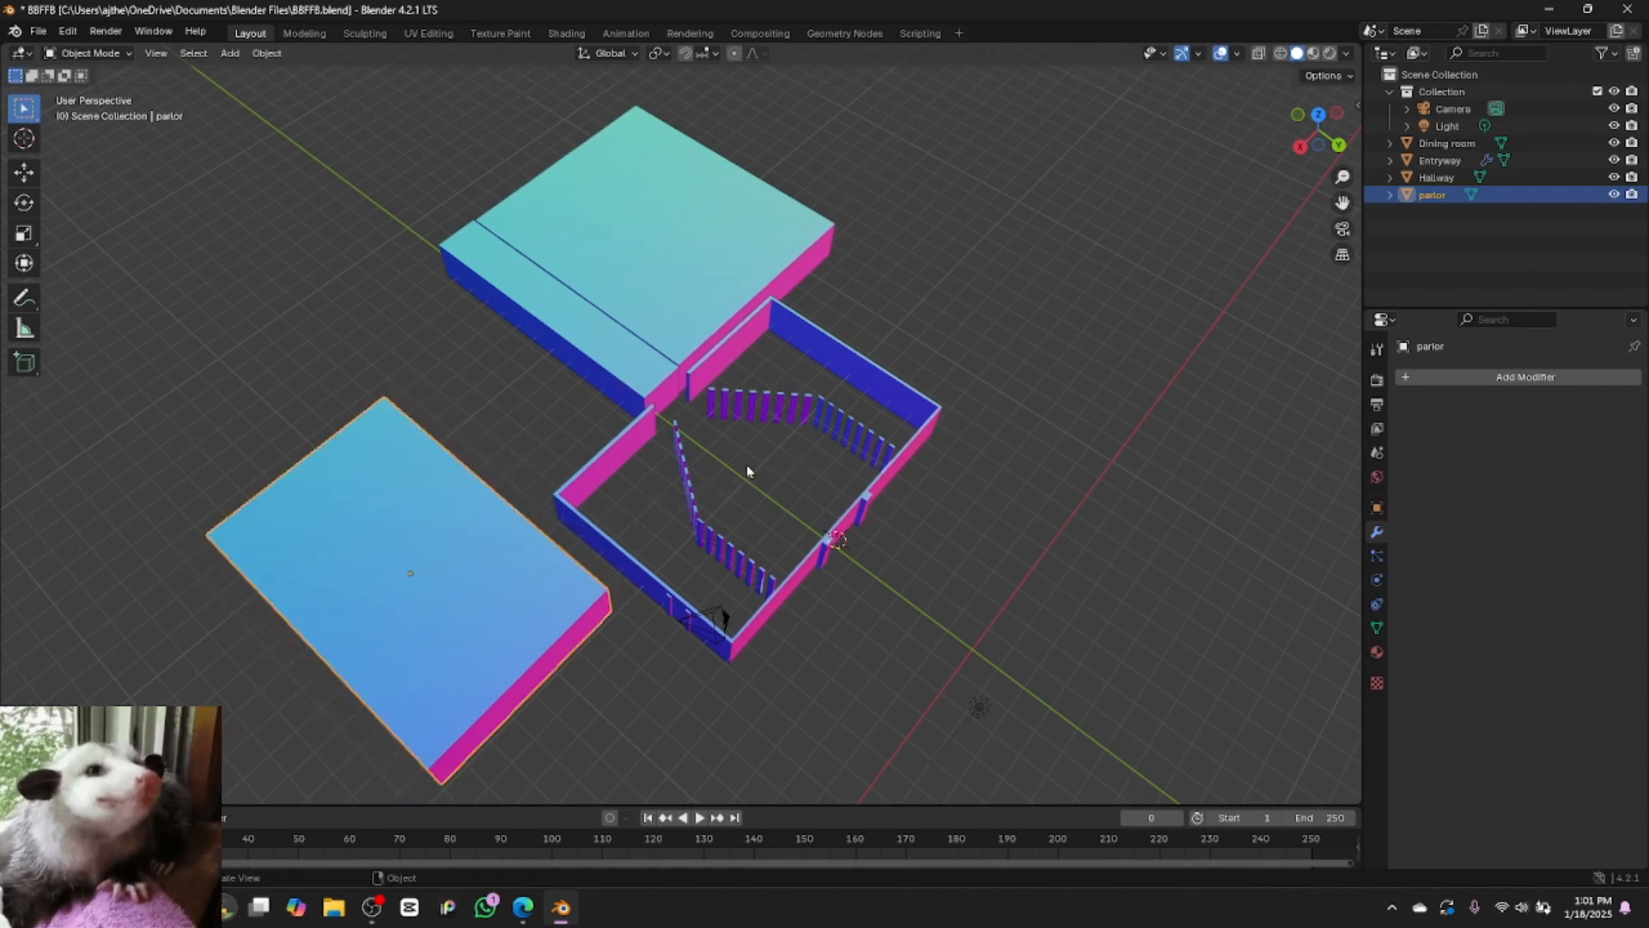
key(g)
key(x)
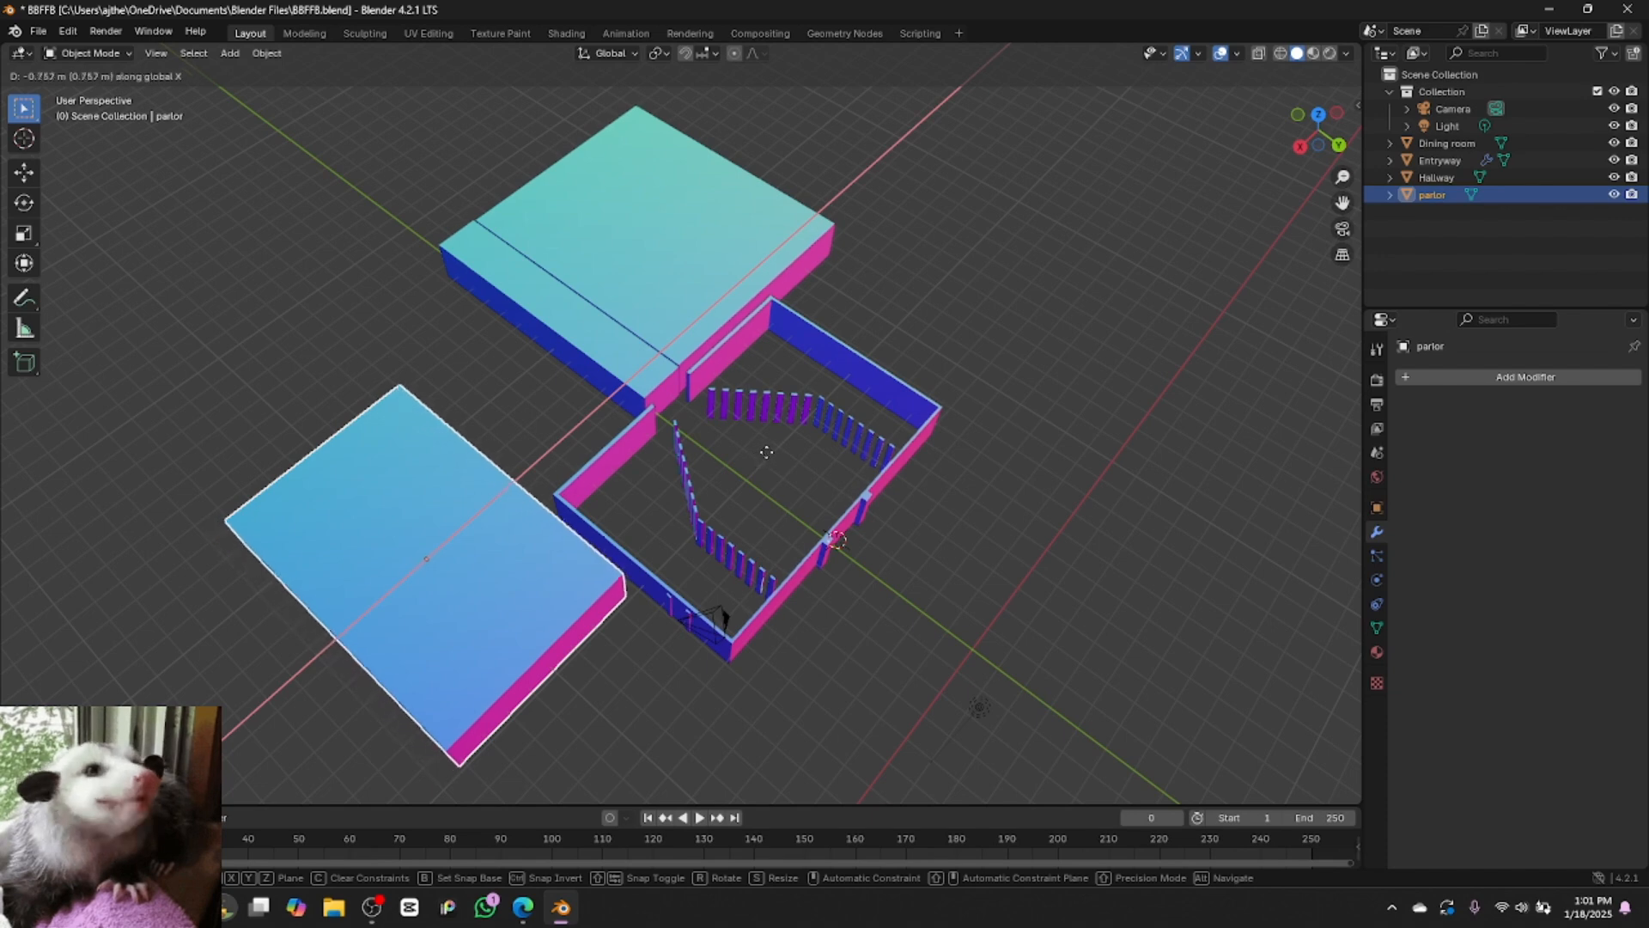
click(779, 445)
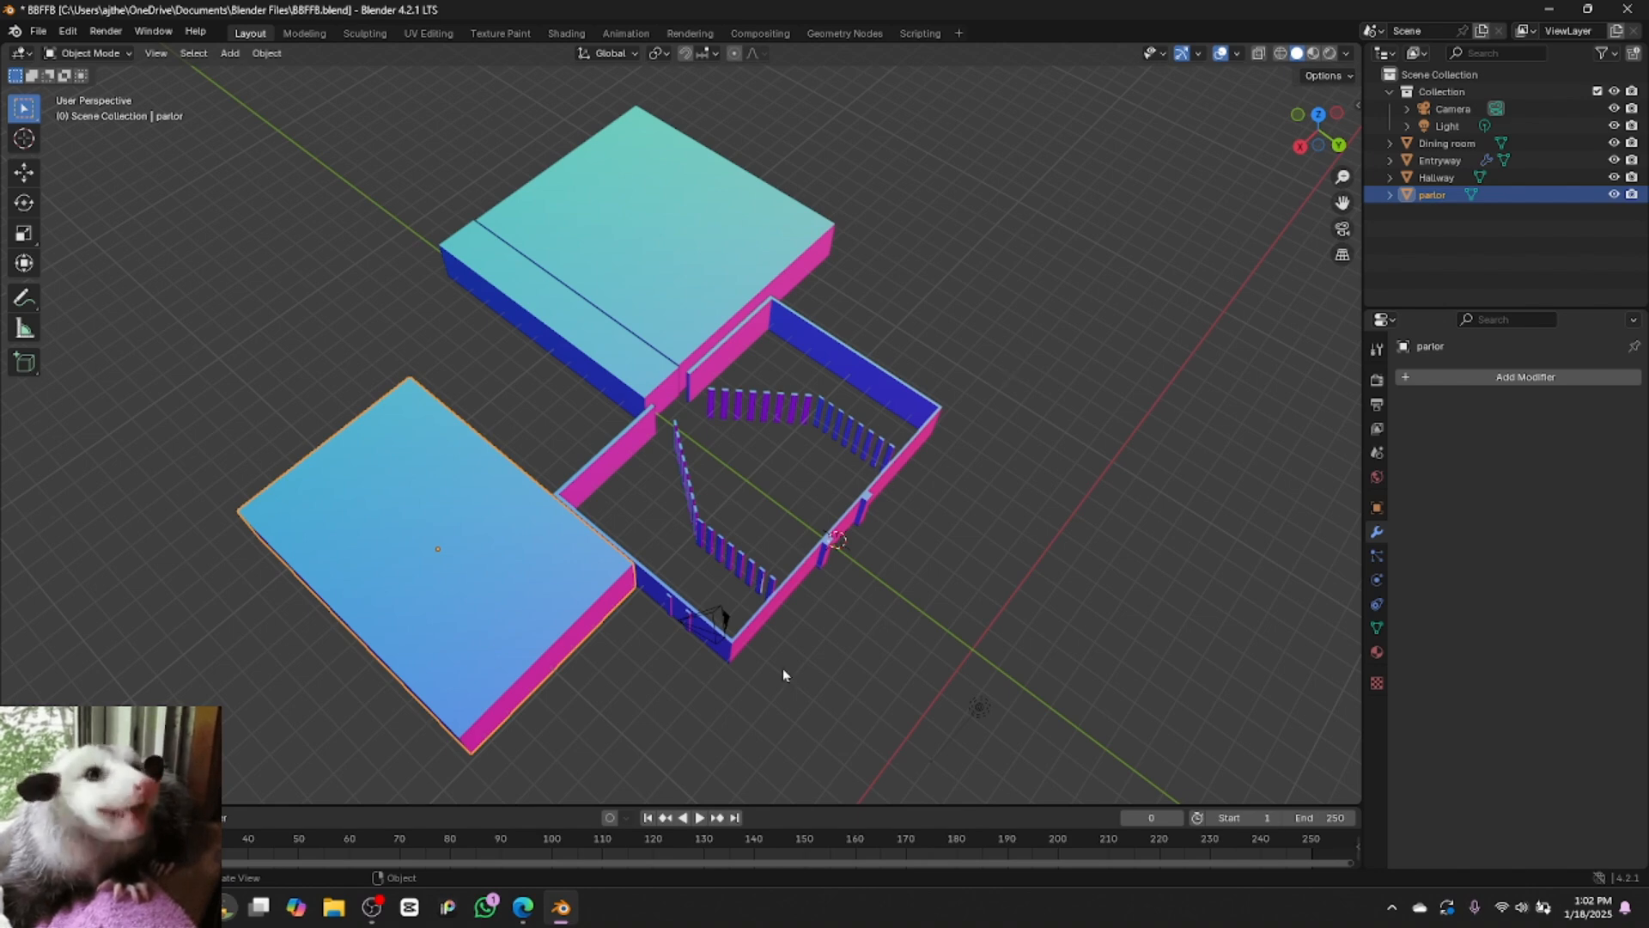
Examine the first-floor plan in Microsoft Edge for the room layout, then return to Blender with the Dining room block selected
click(523, 908)
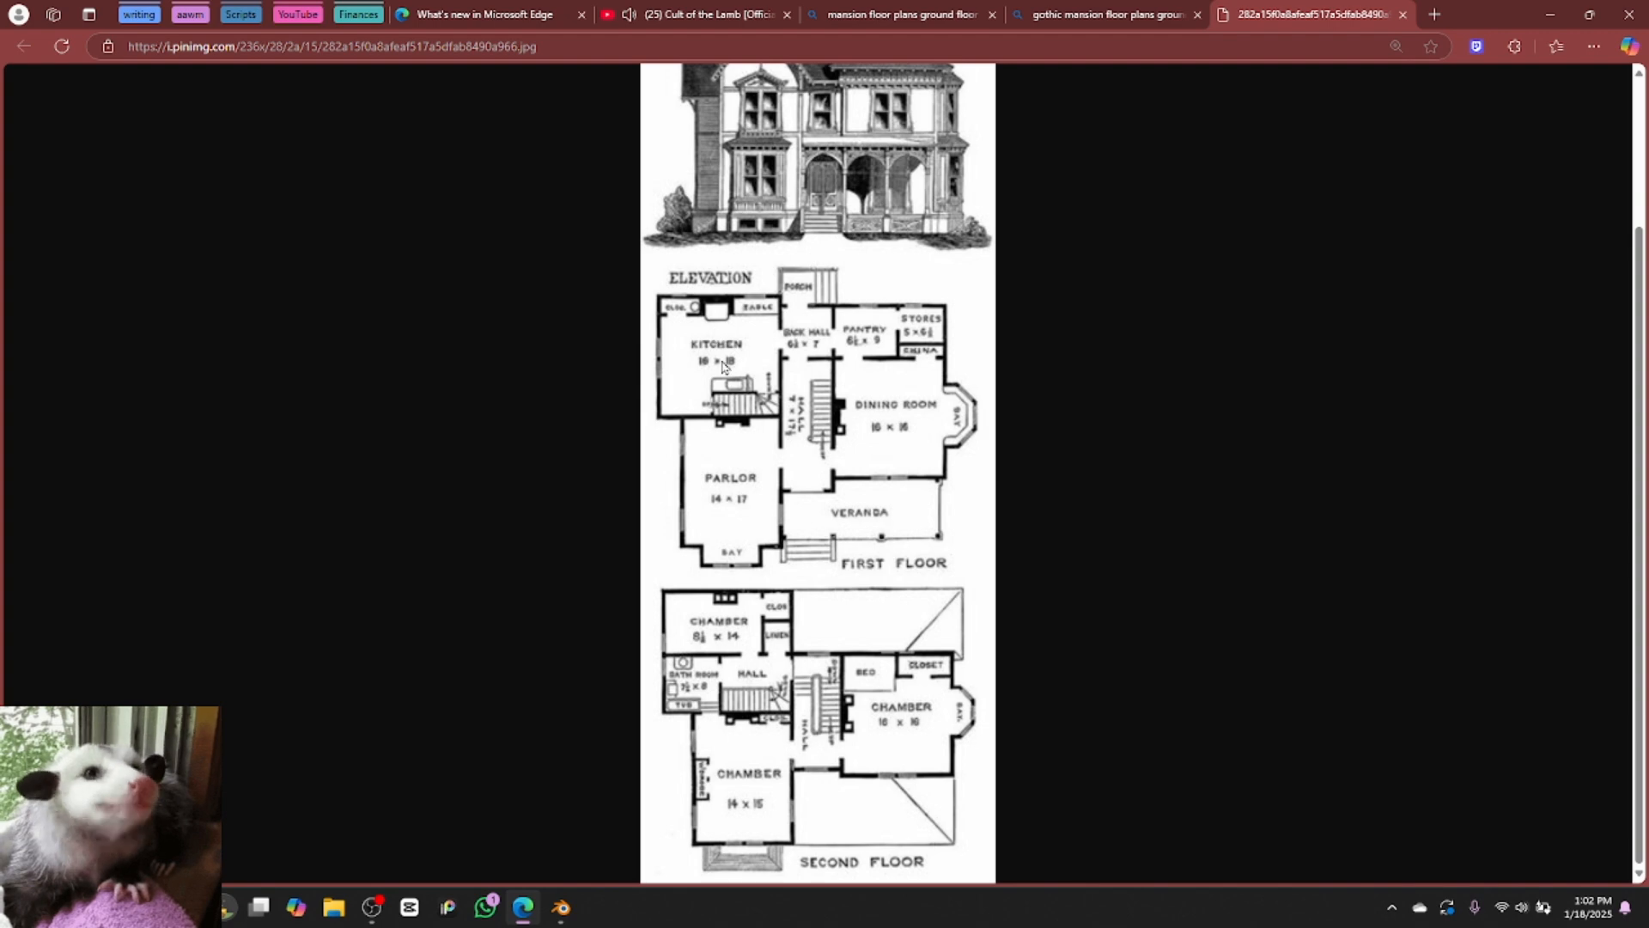
click(563, 911)
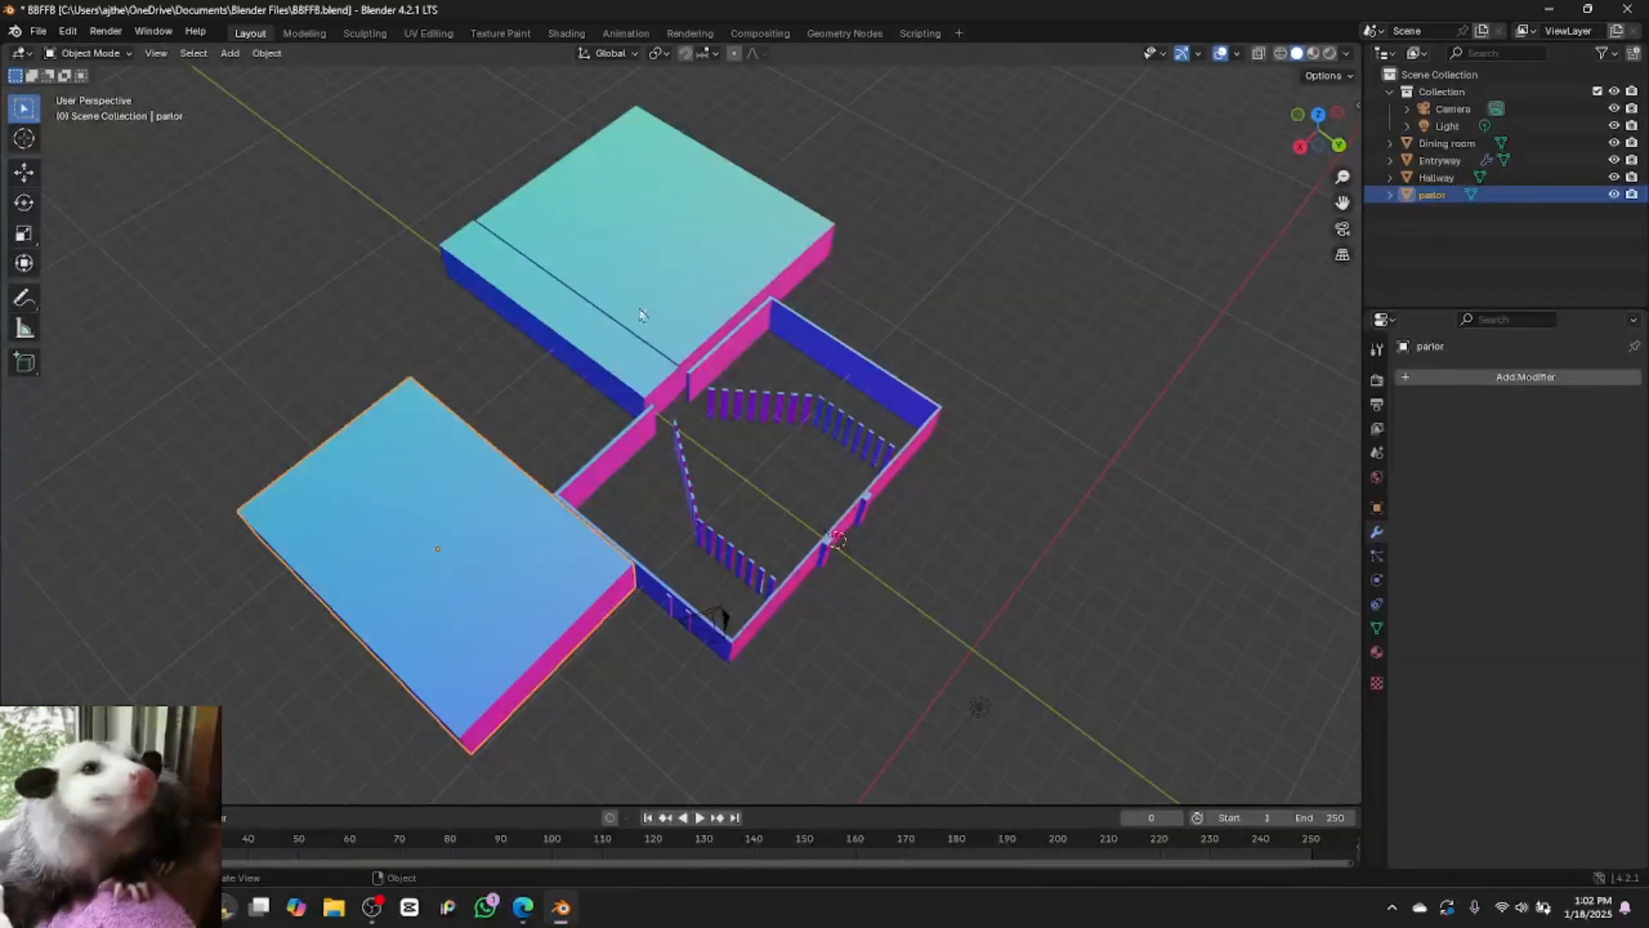
click(670, 269)
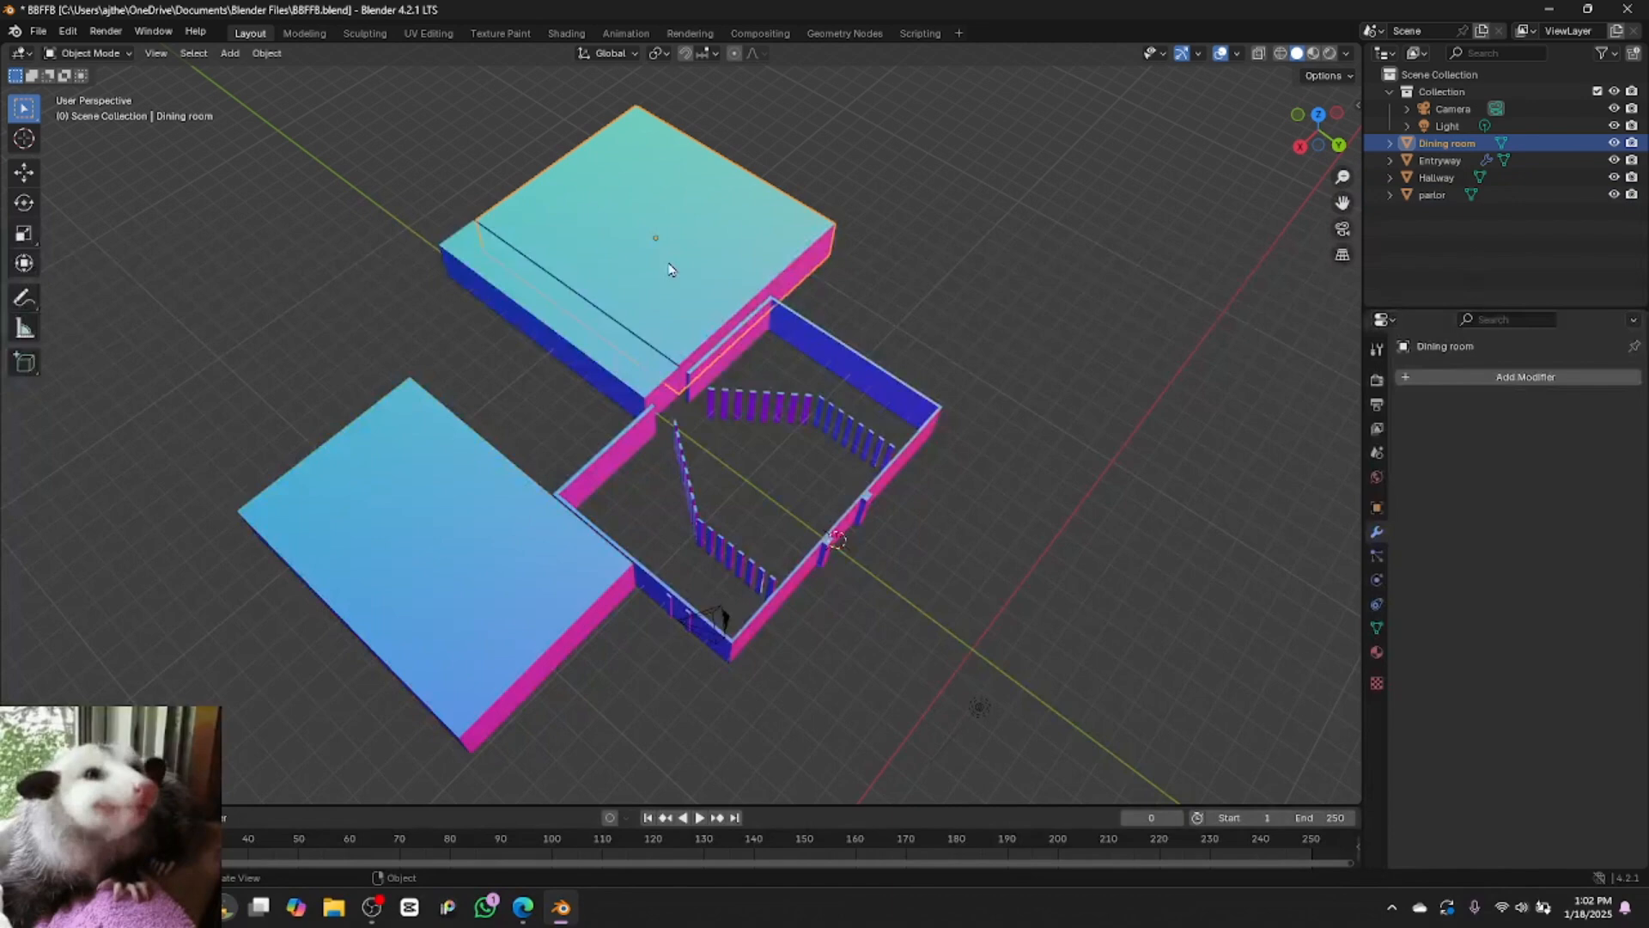
click(523, 907)
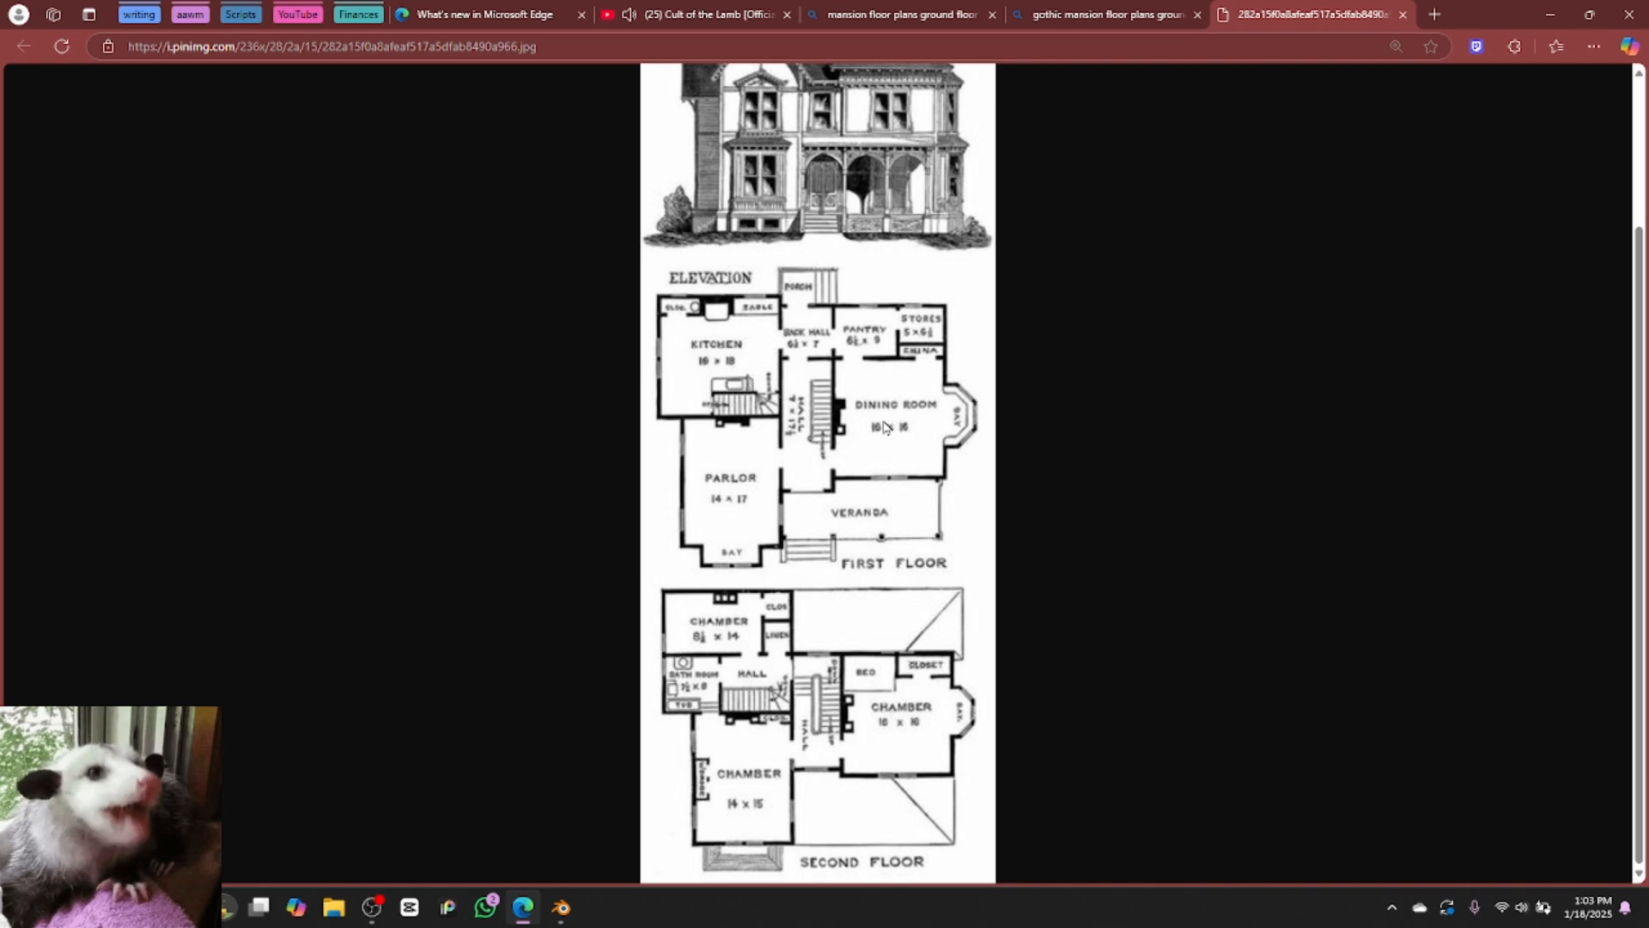
click(560, 908)
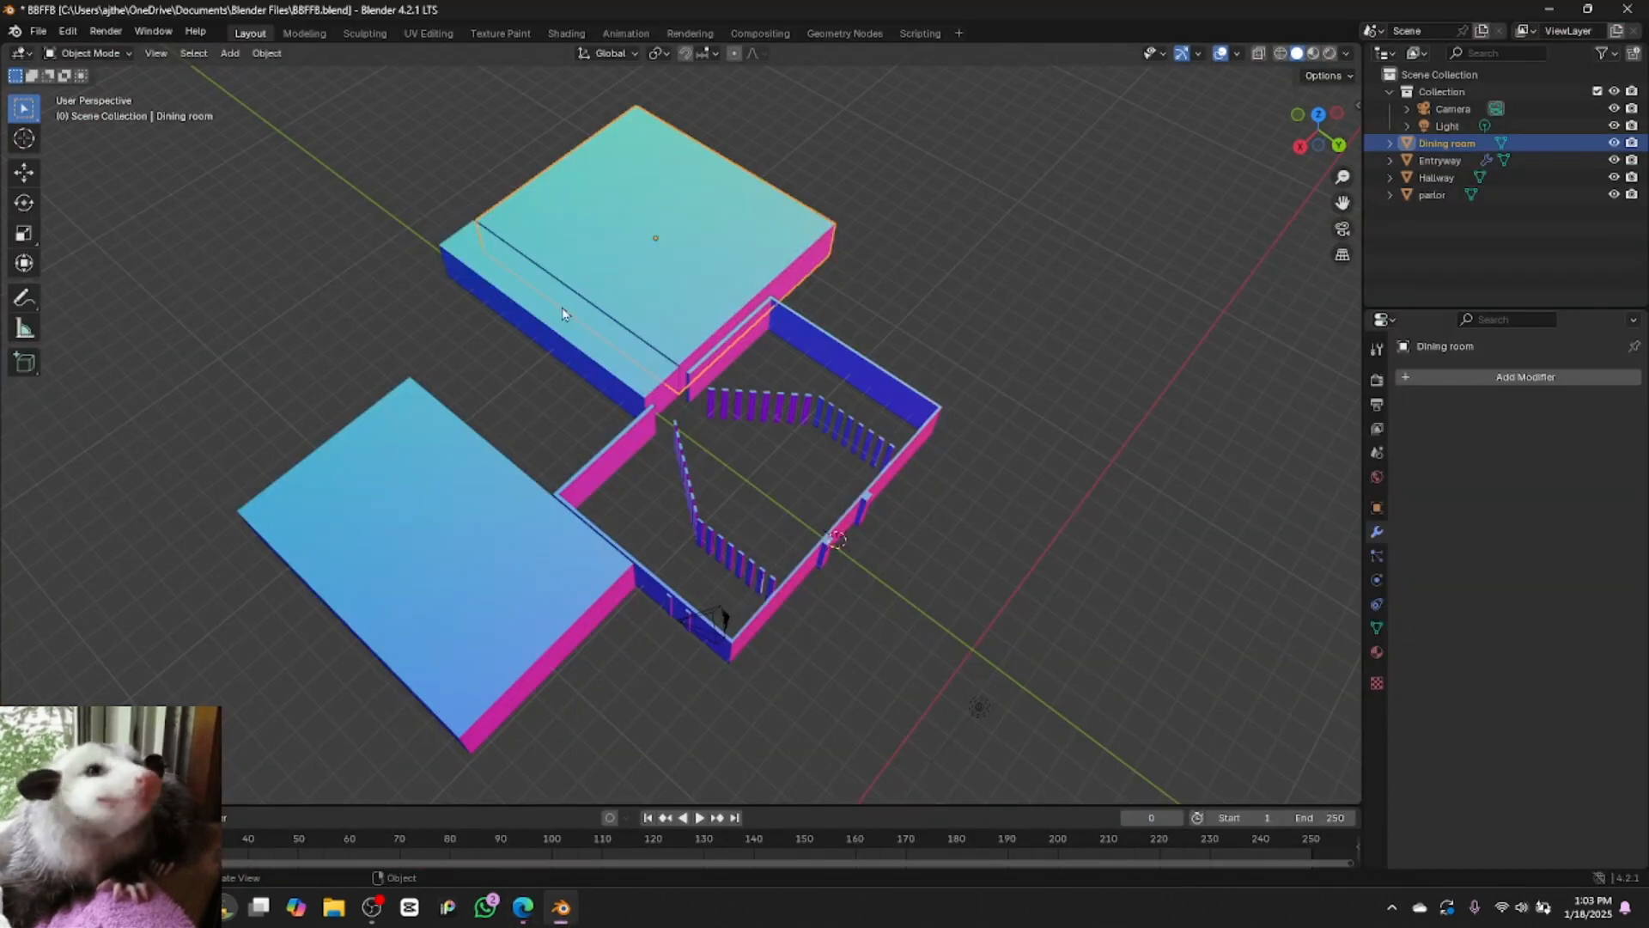
Duplicate the Dining room block and move the copy along negative Y to the side facing away from the entryway
drag(1342, 203, 1481, 431)
key(ctrl+c)
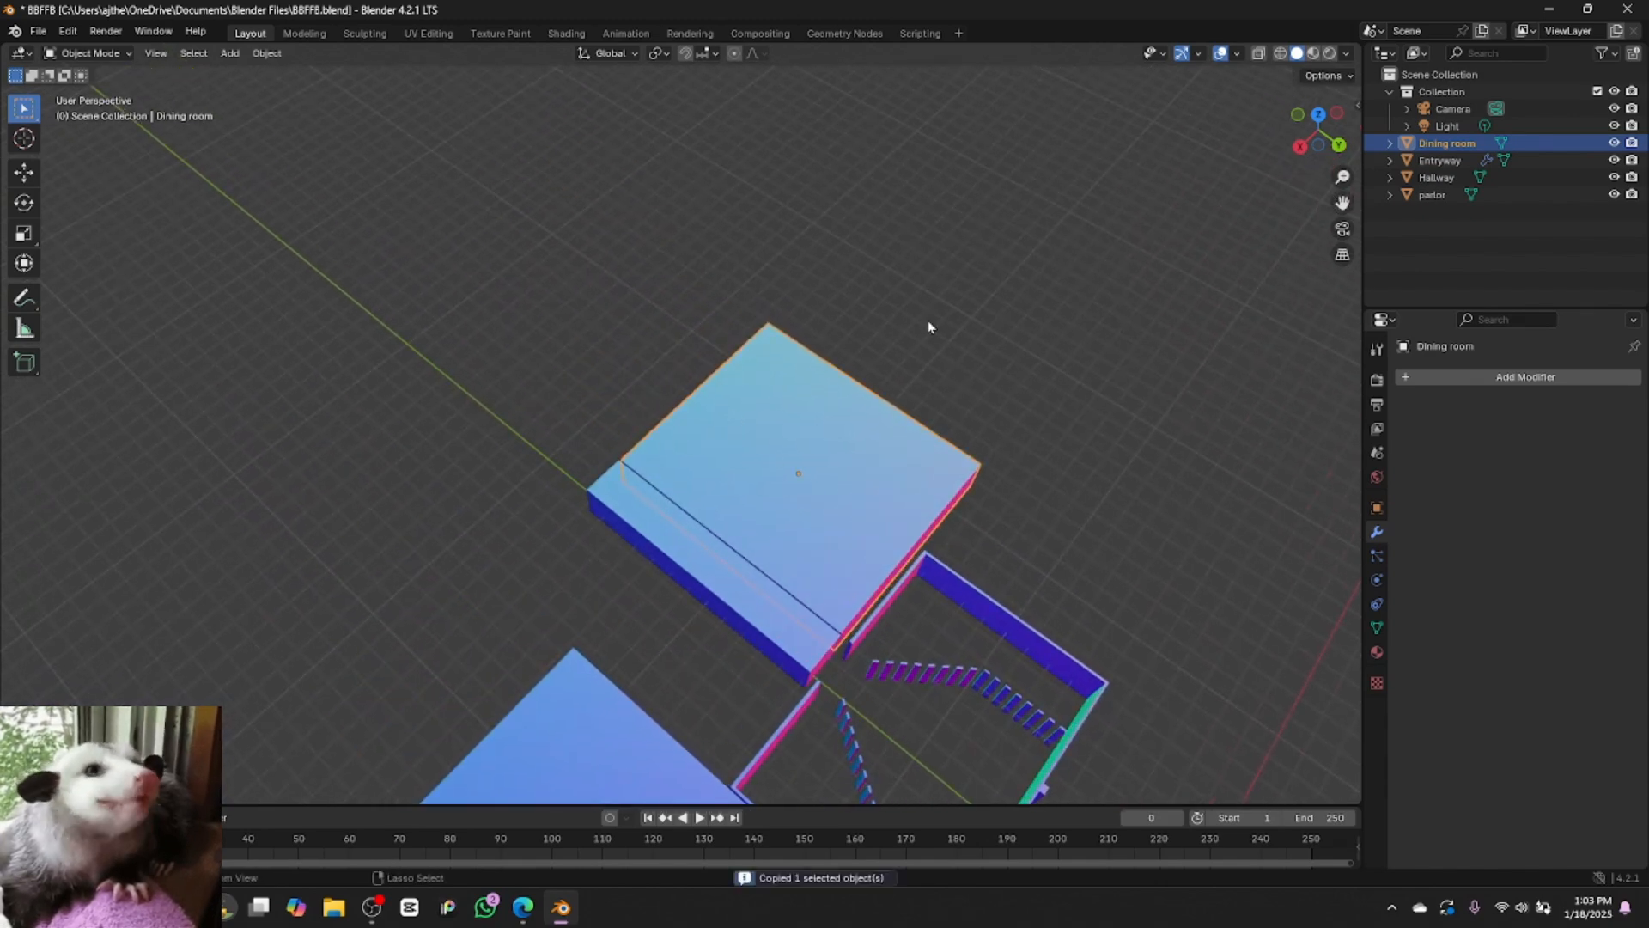
key(ctrl+v)
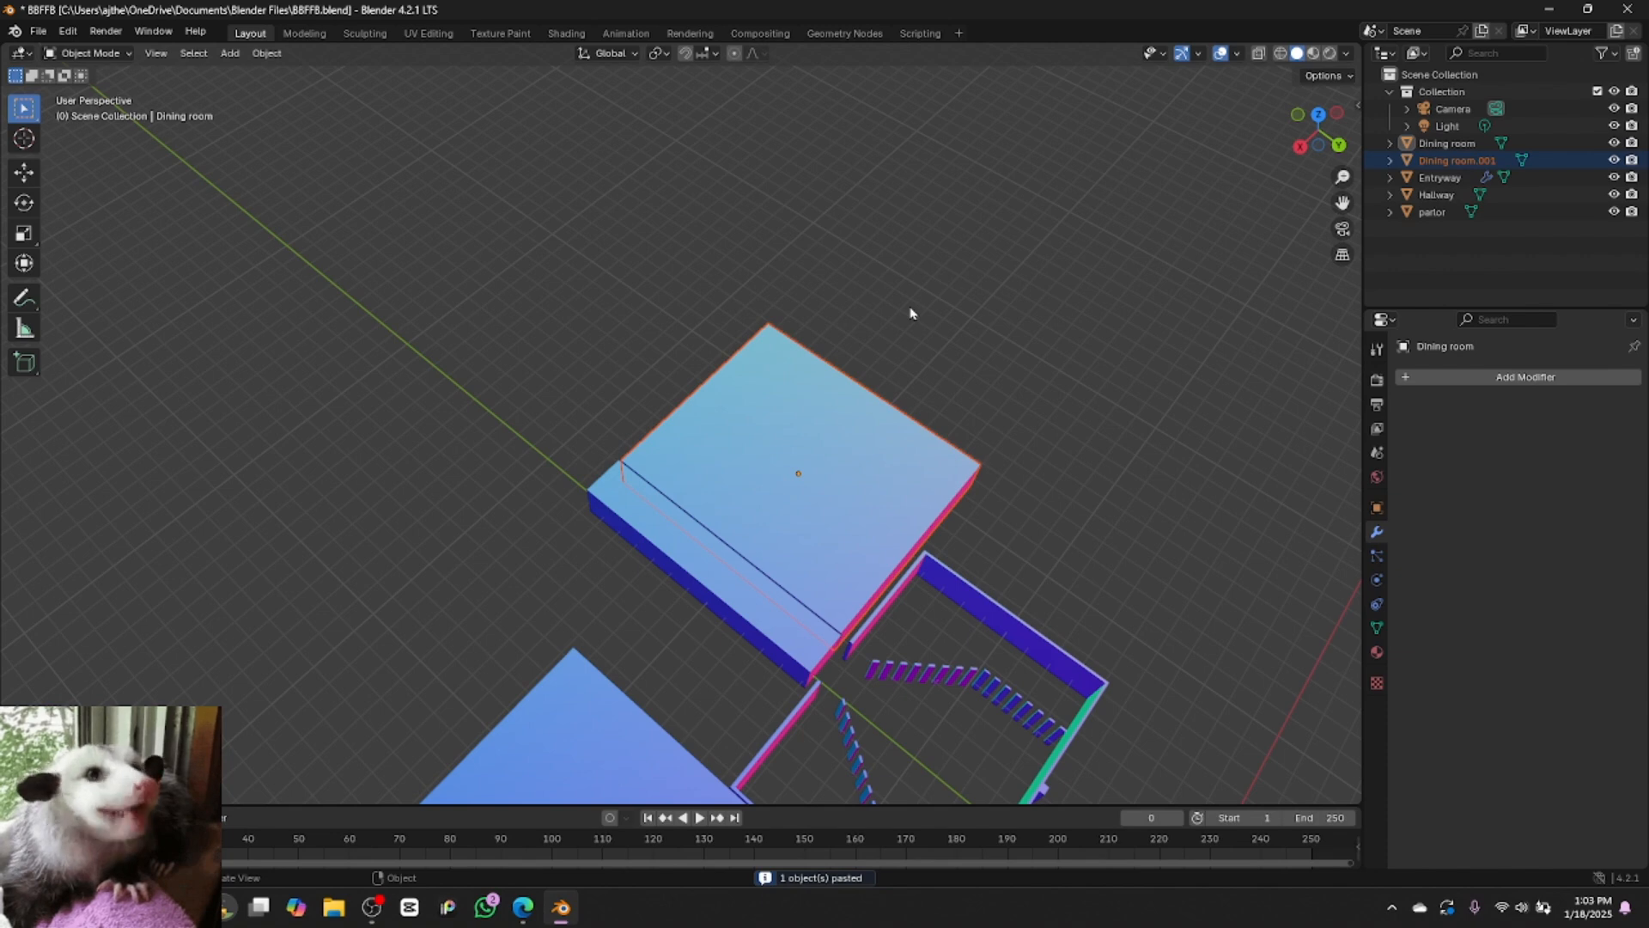
key(g)
key(y)
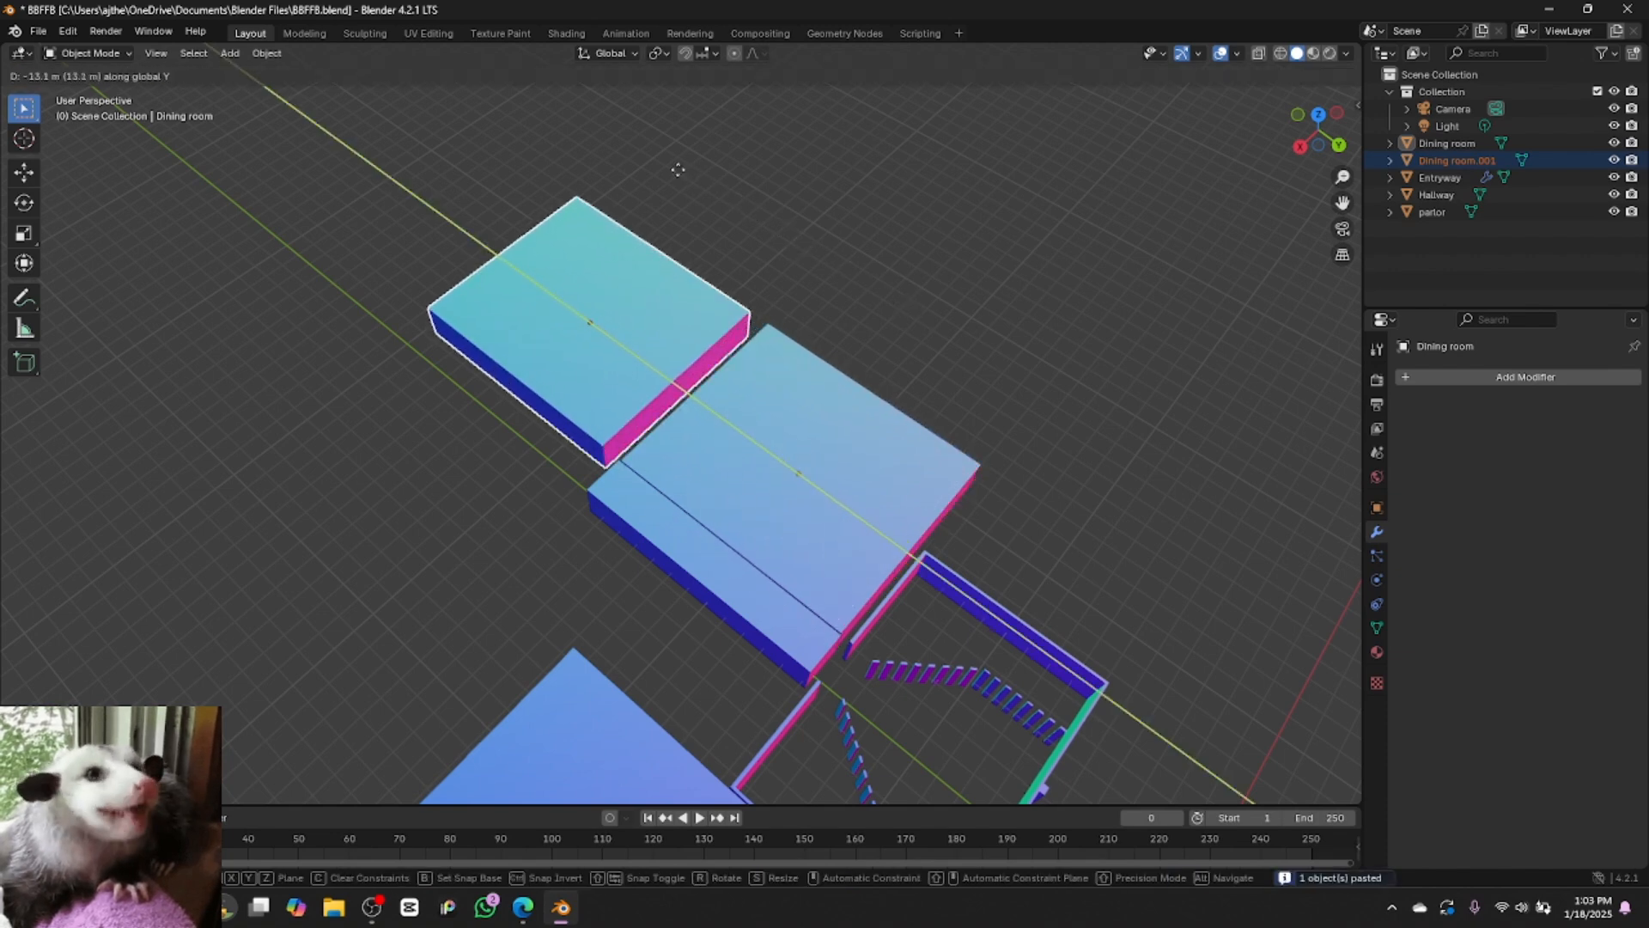
click(696, 188)
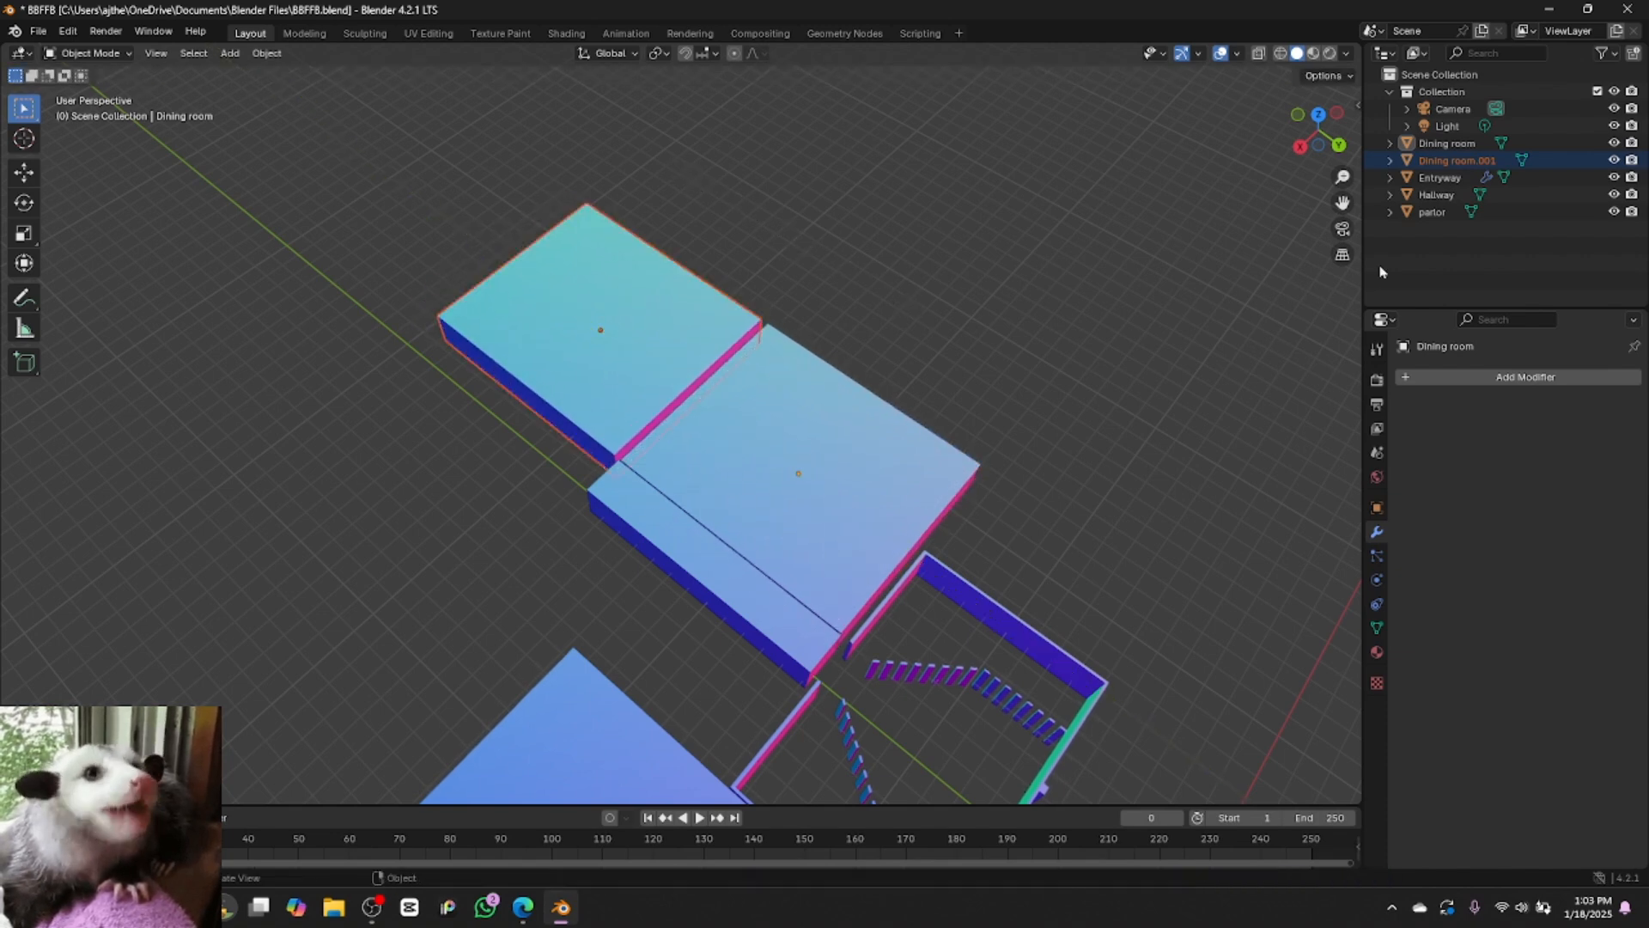
Rename the duplicated dining room block as kitchen
double_click(1460, 161)
click(1521, 161)
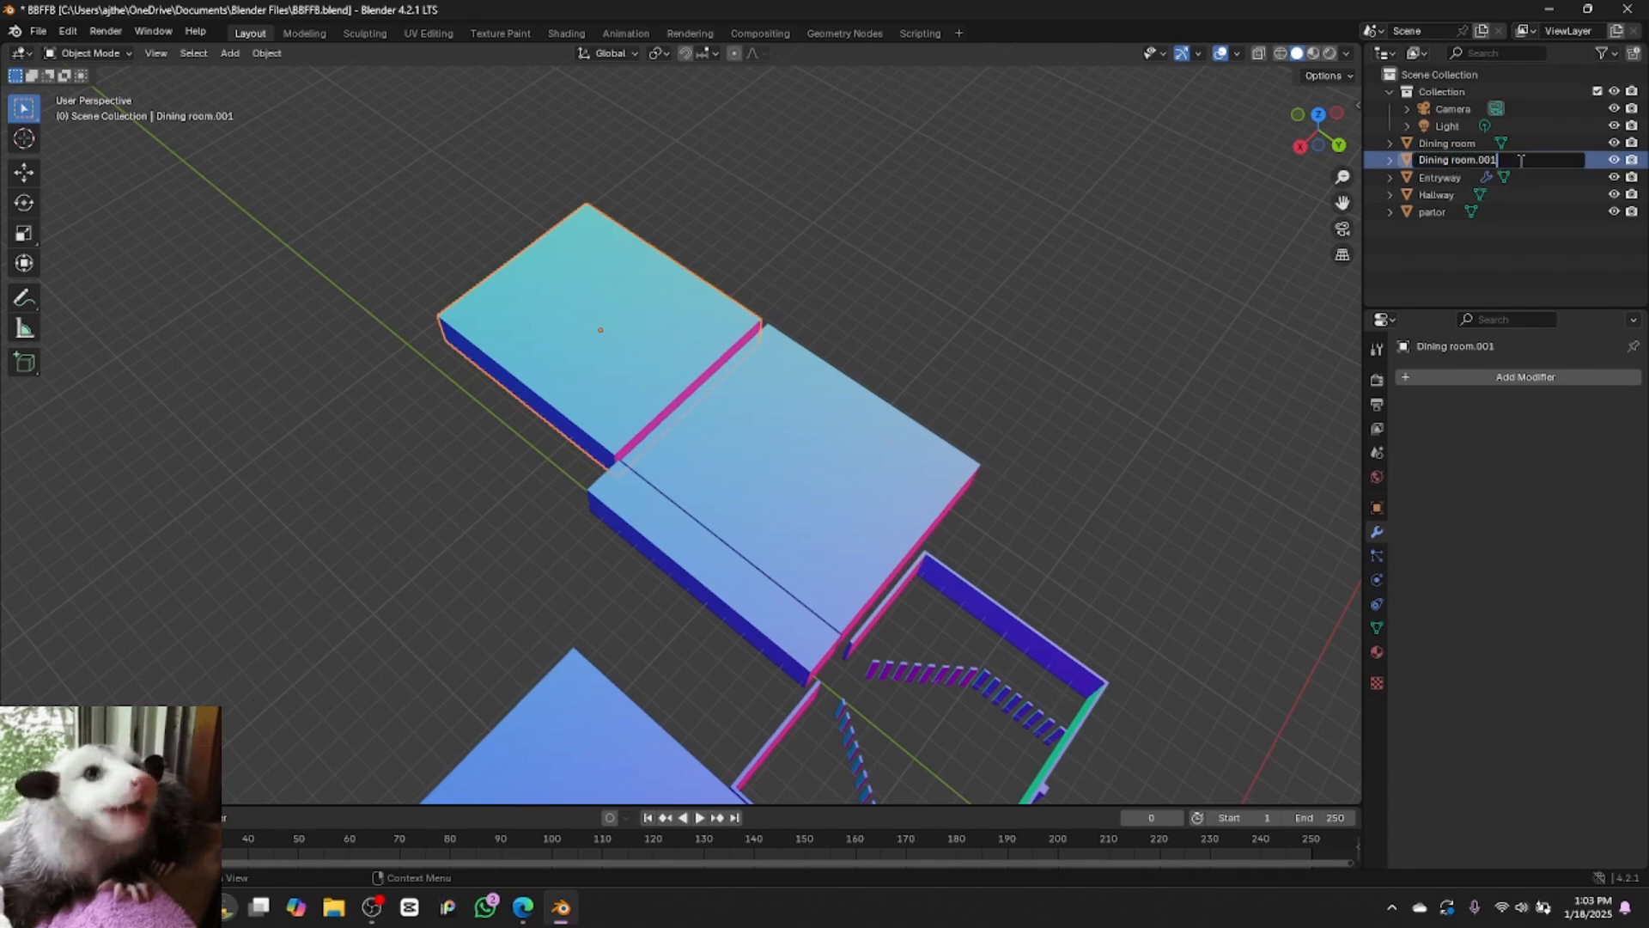
key(BackSpace)
key(BackSpace)
key(BackSpace)
key(BackSpace)
key(BackSpace)
key(BackSpace)
key(BackSpace)
key(BackSpace)
key(BackSpace)
key(BackSpace)
key(BackSpace)
key(BackSpace)
key(BackSpace)
key(BackSpace)
key(BackSpace)
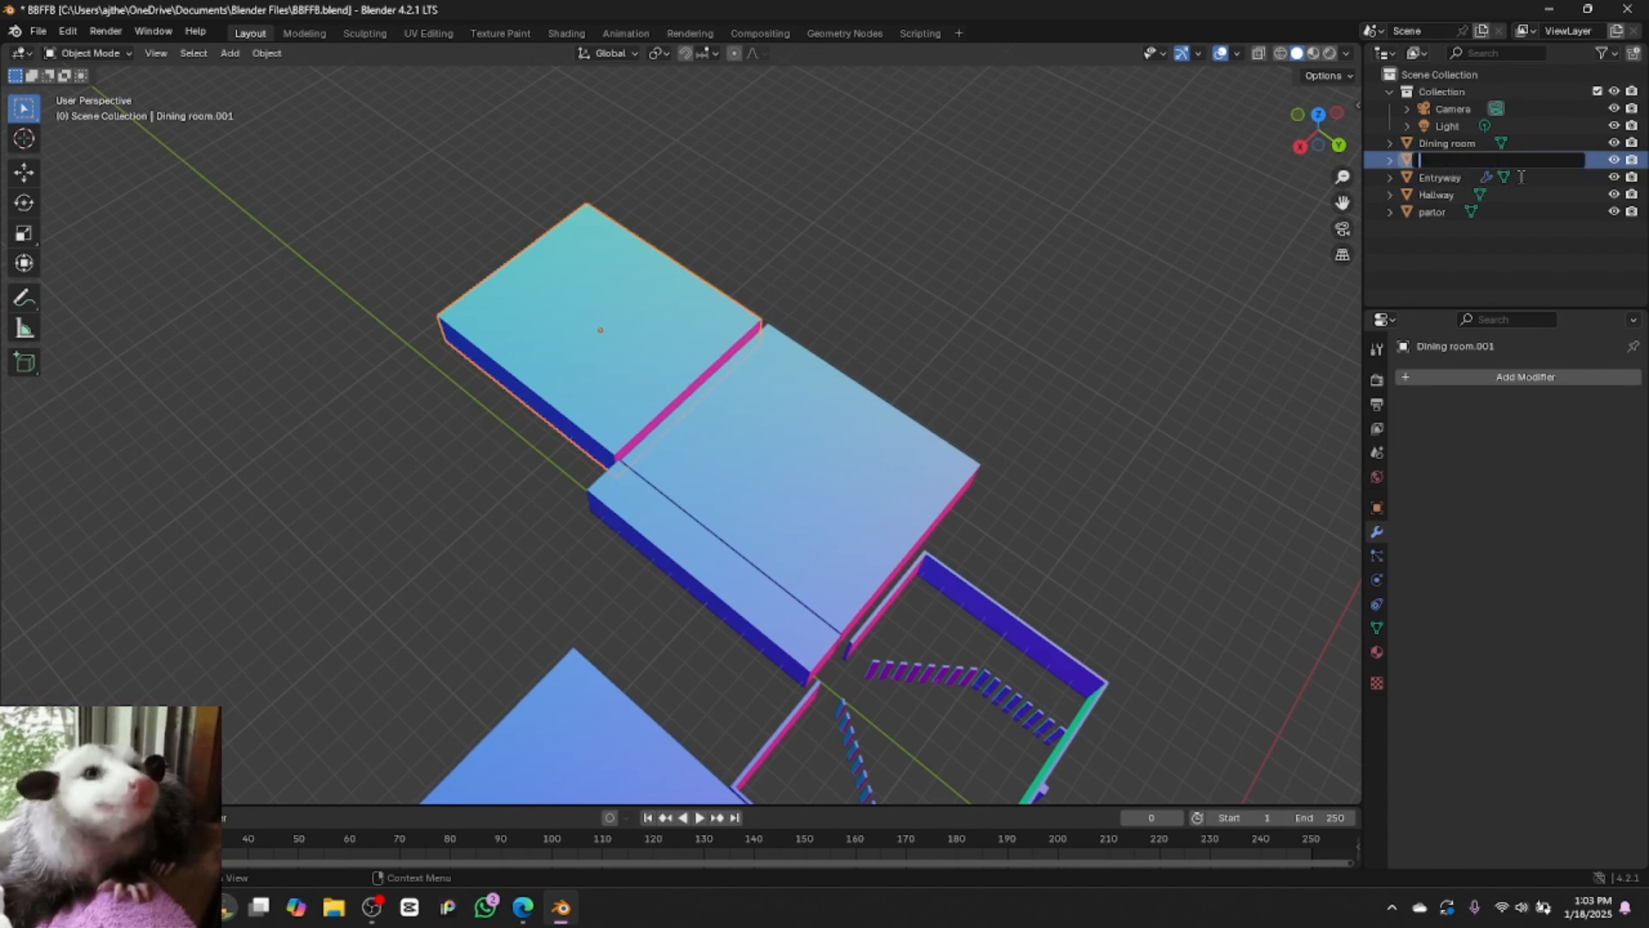
text(kitchen)
key(Return)
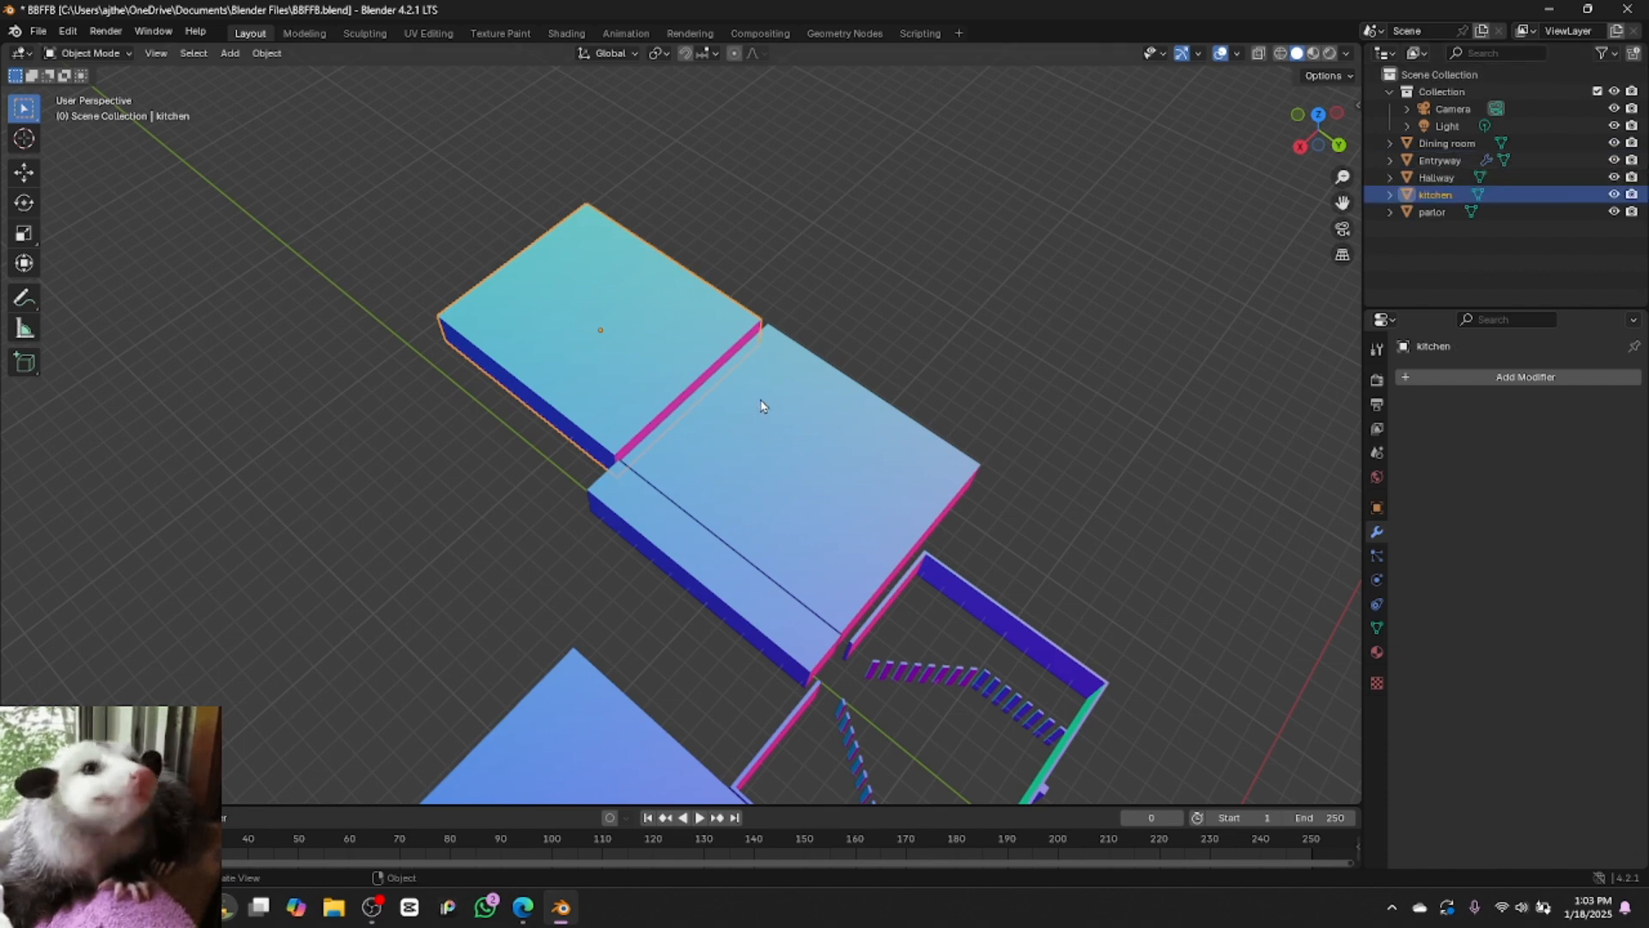
Scale the kitchen along Y to about 0.69 and move it along Y up against the dining room
key(s)
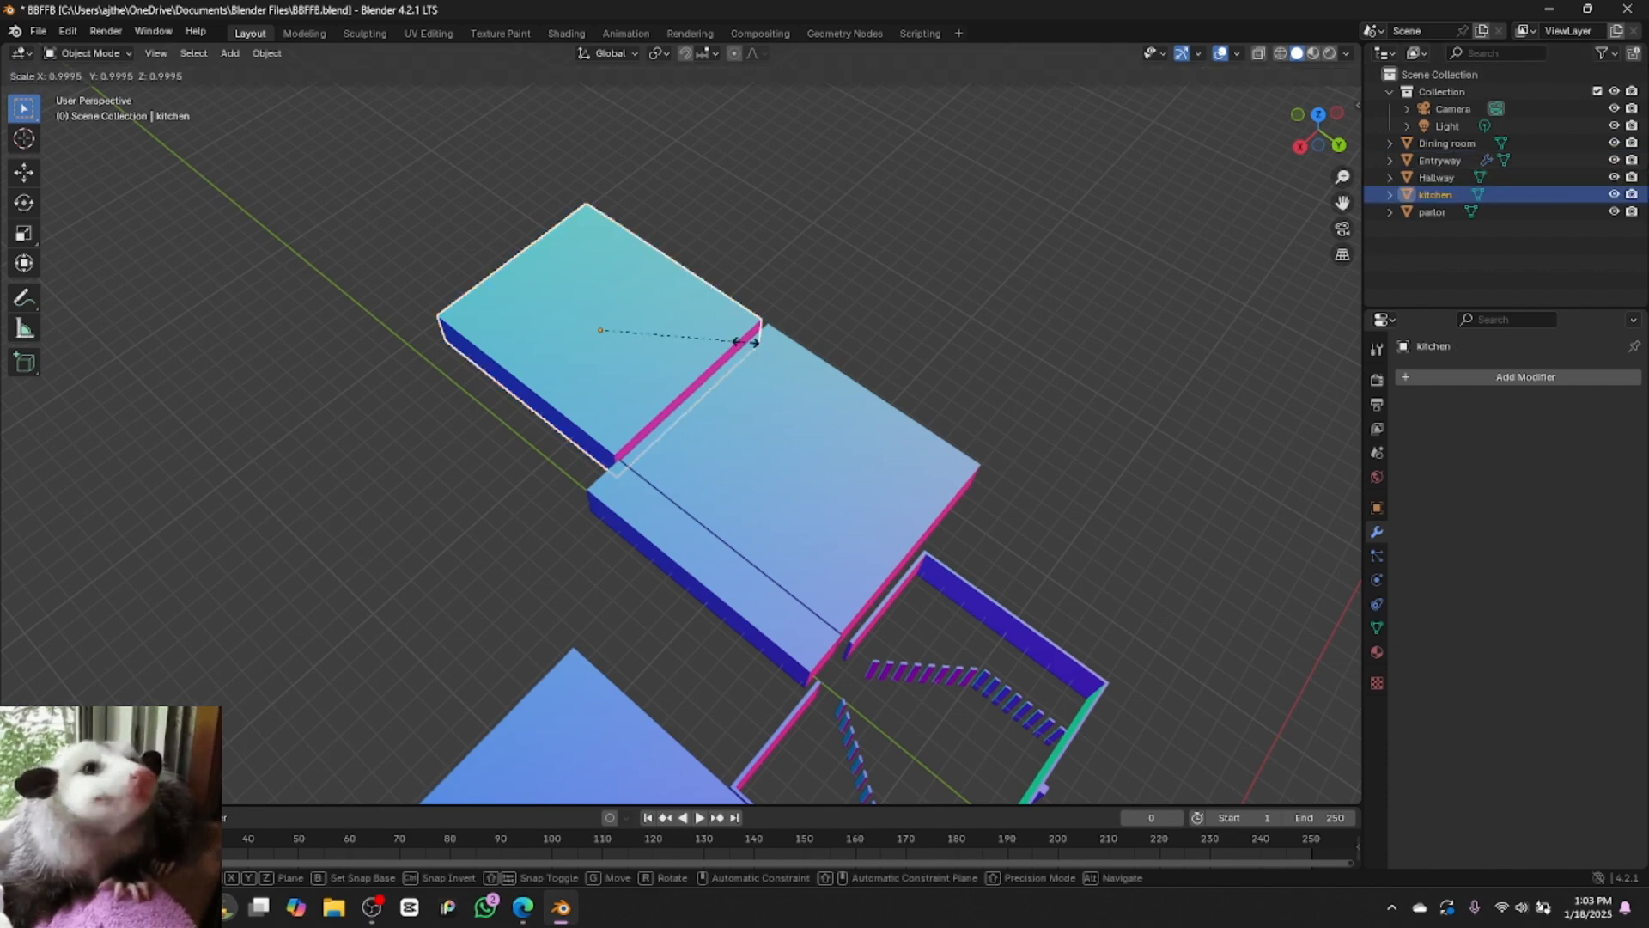
key(y)
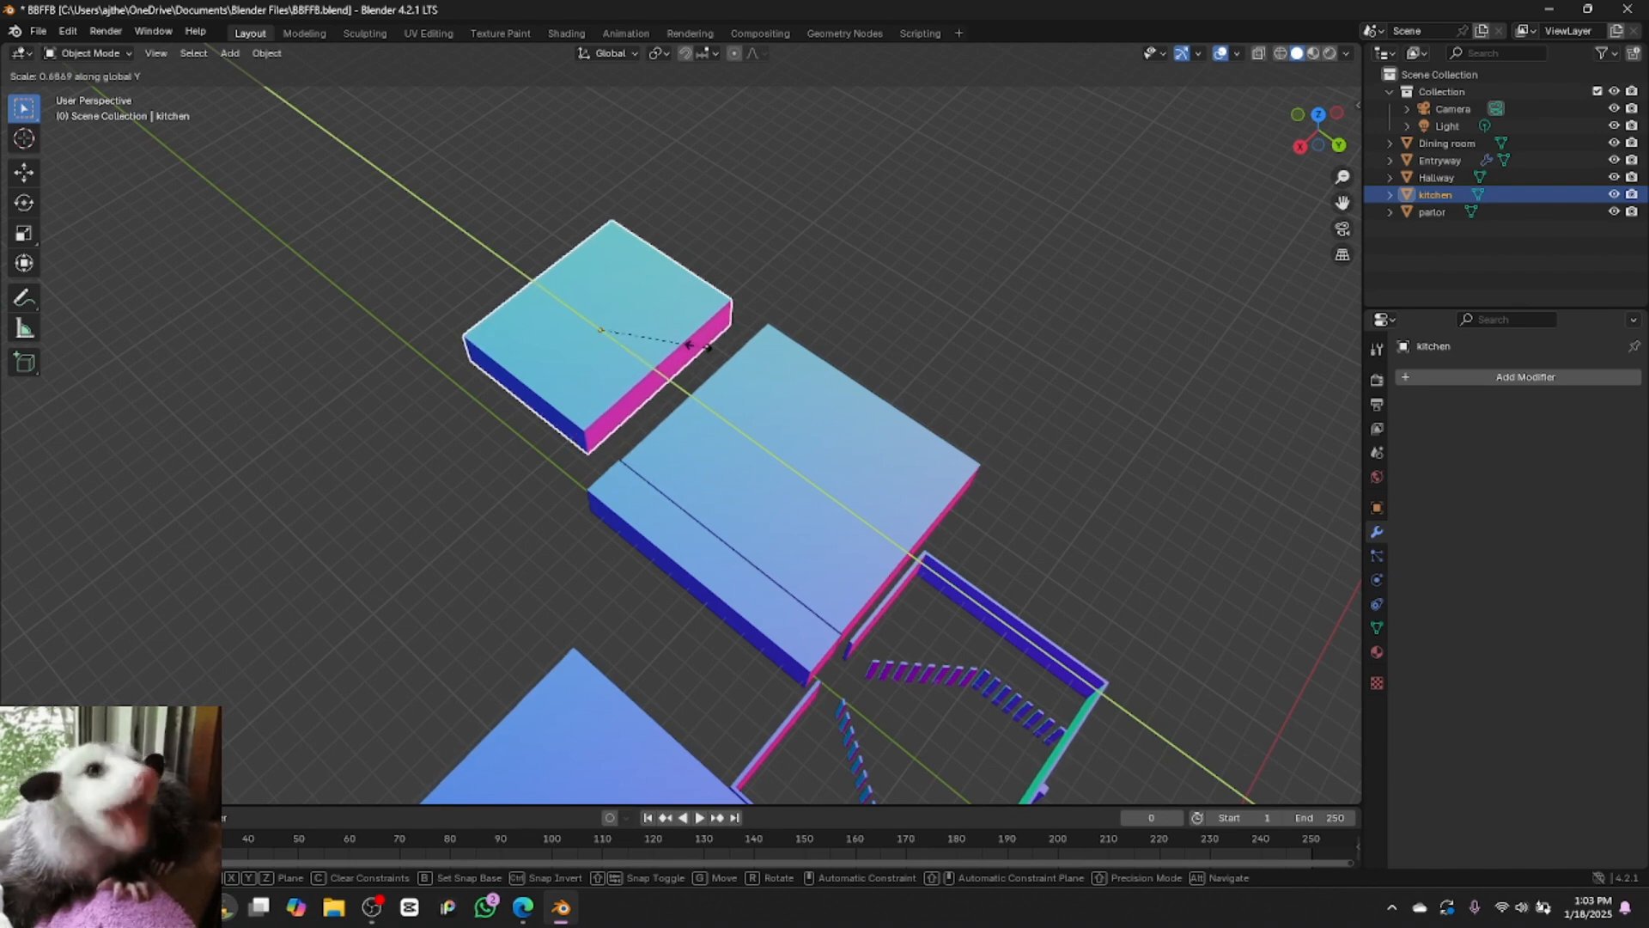
click(709, 347)
key(g)
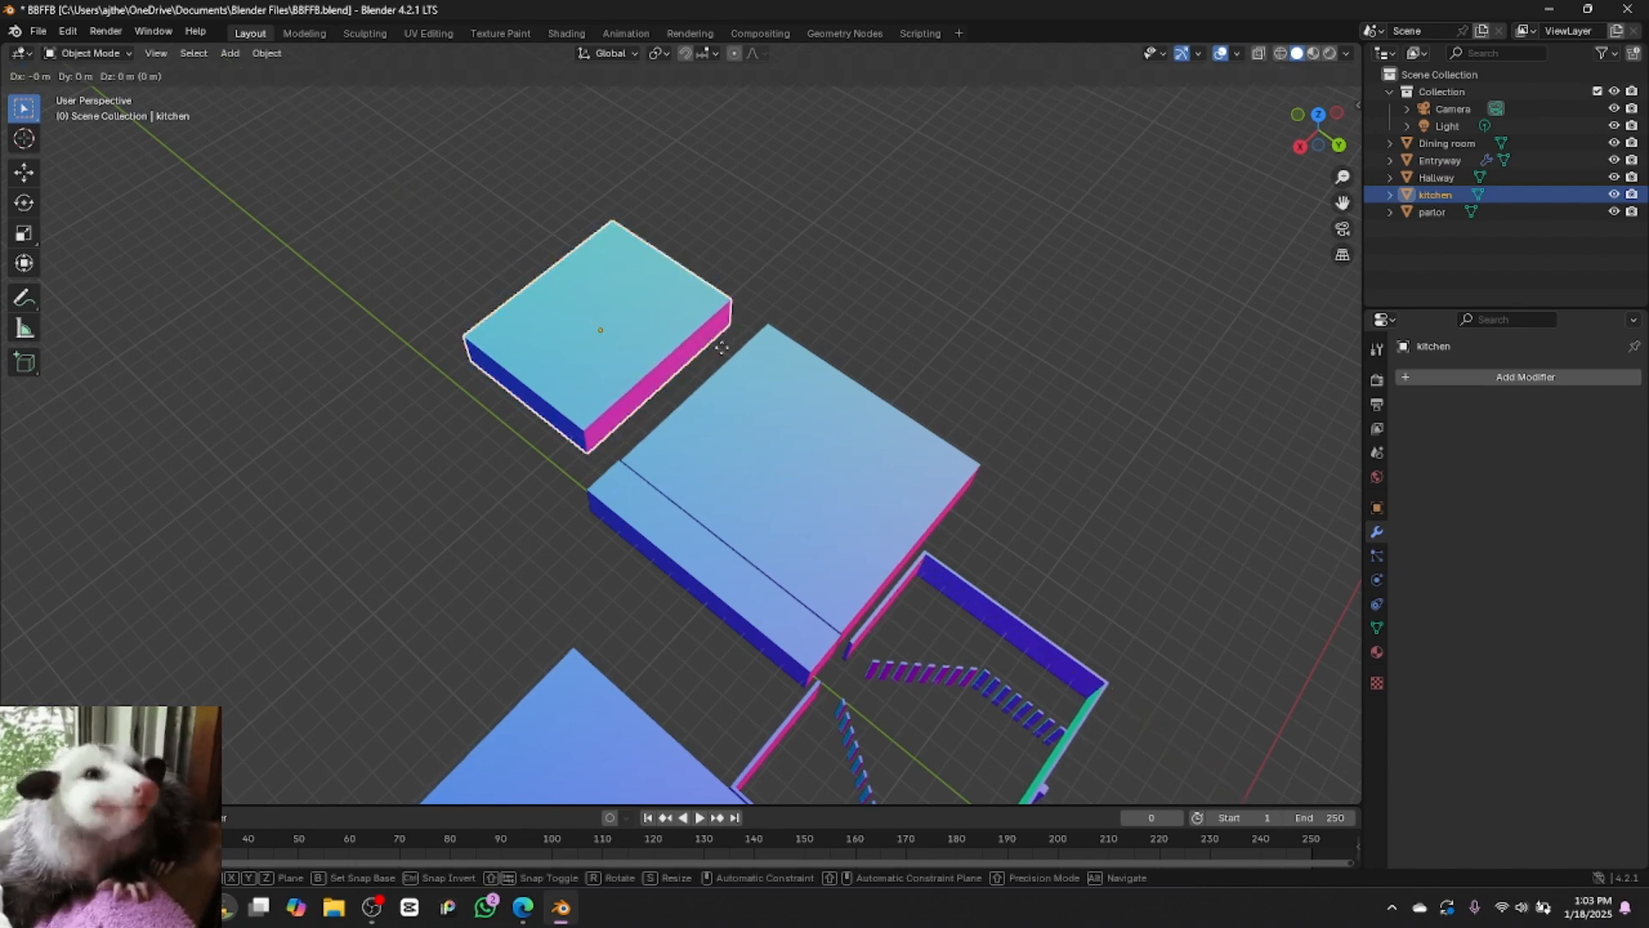
key(y)
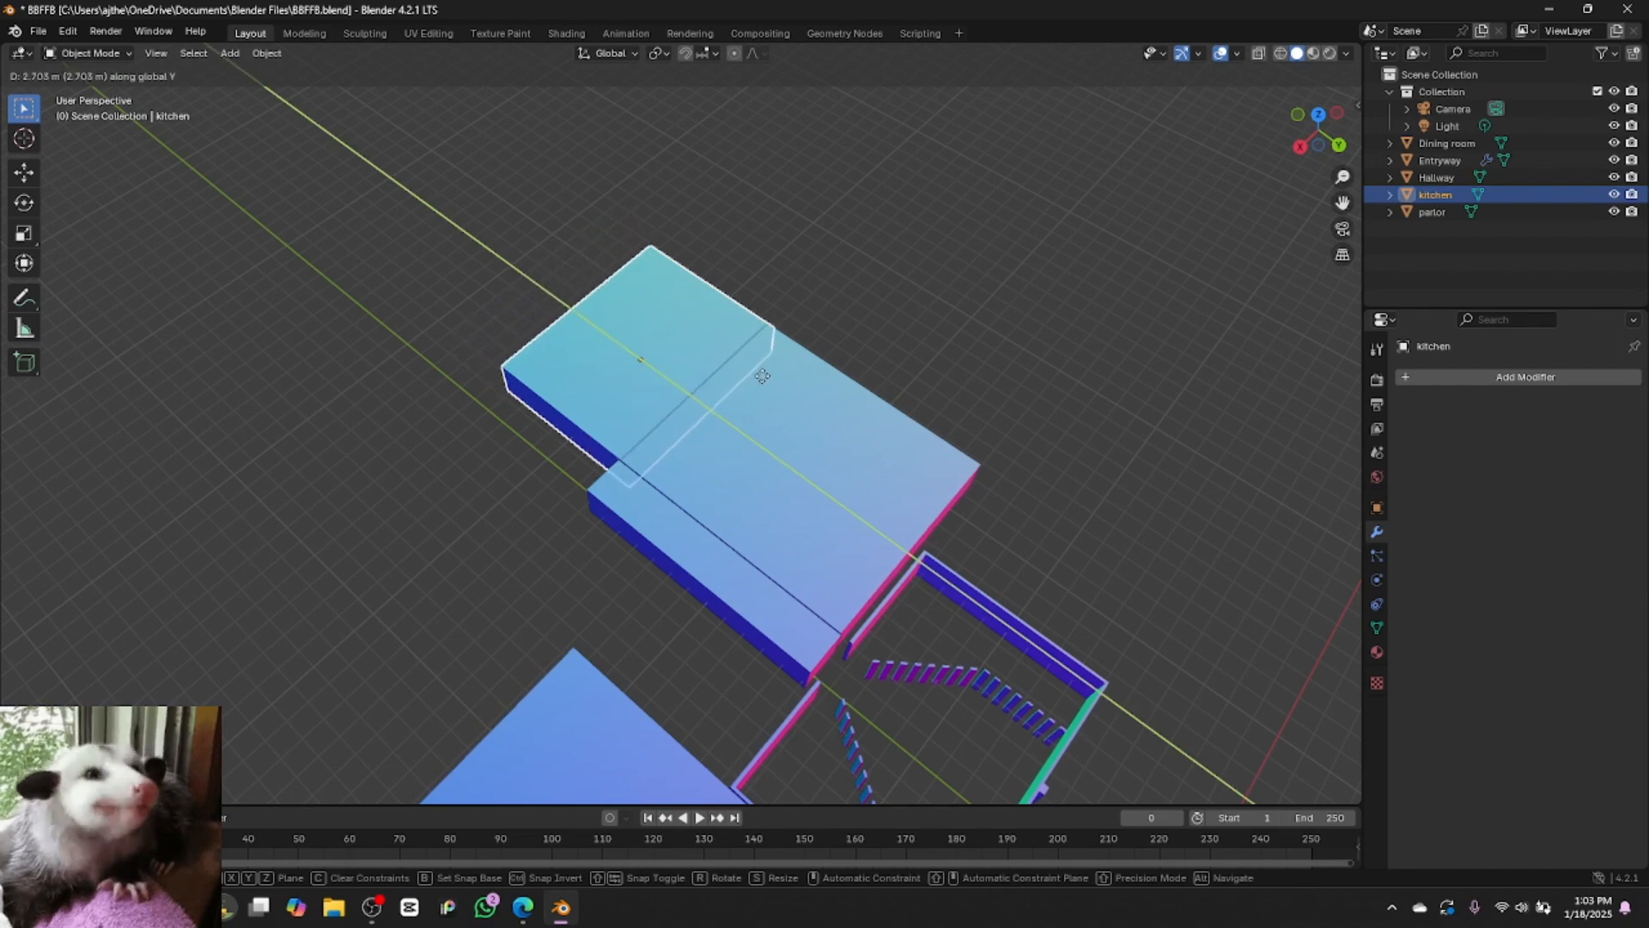
click(758, 370)
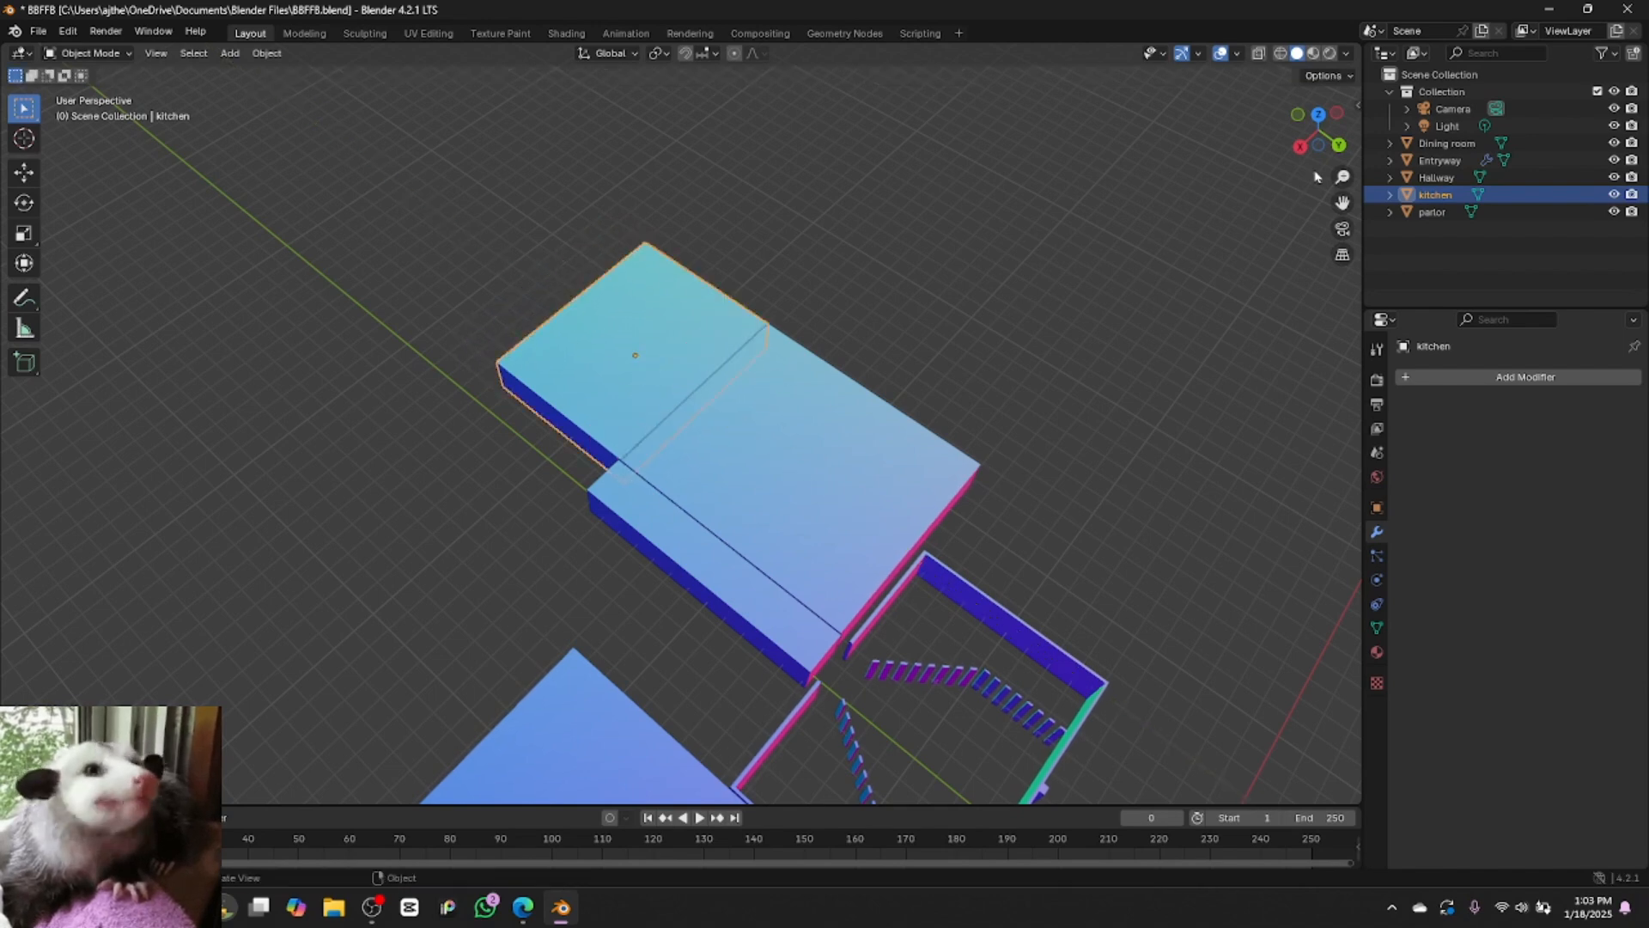
Nudge the kitchen slightly away from the dining room to fine-tune its position
drag(1319, 129, 1233, 156)
key(g)
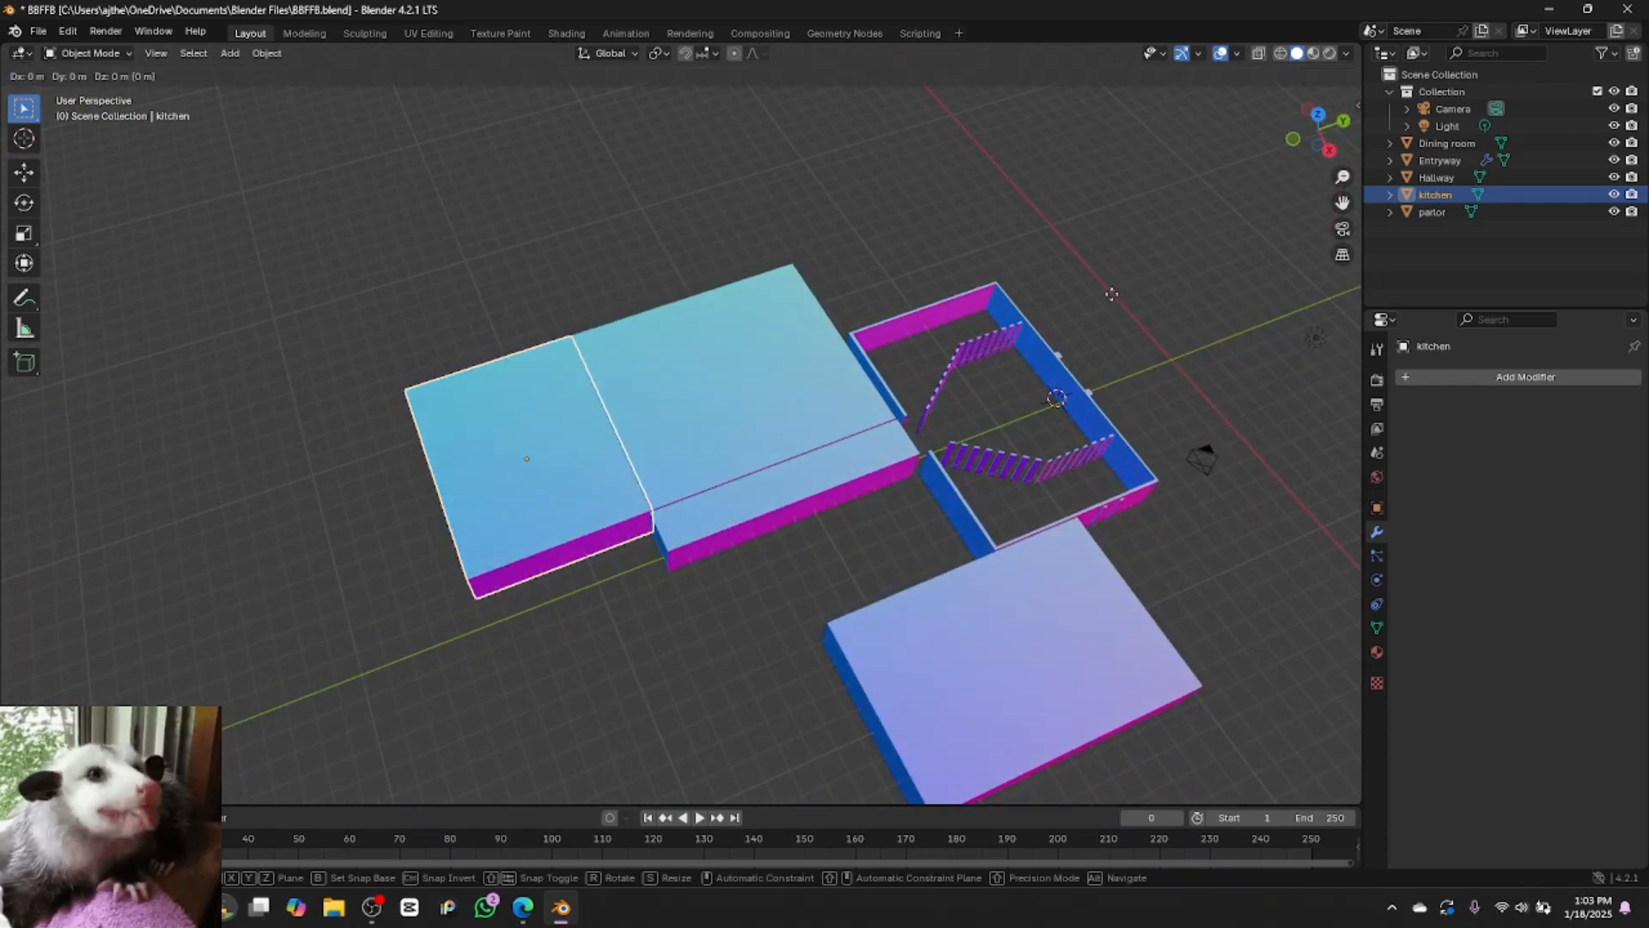
click(1108, 305)
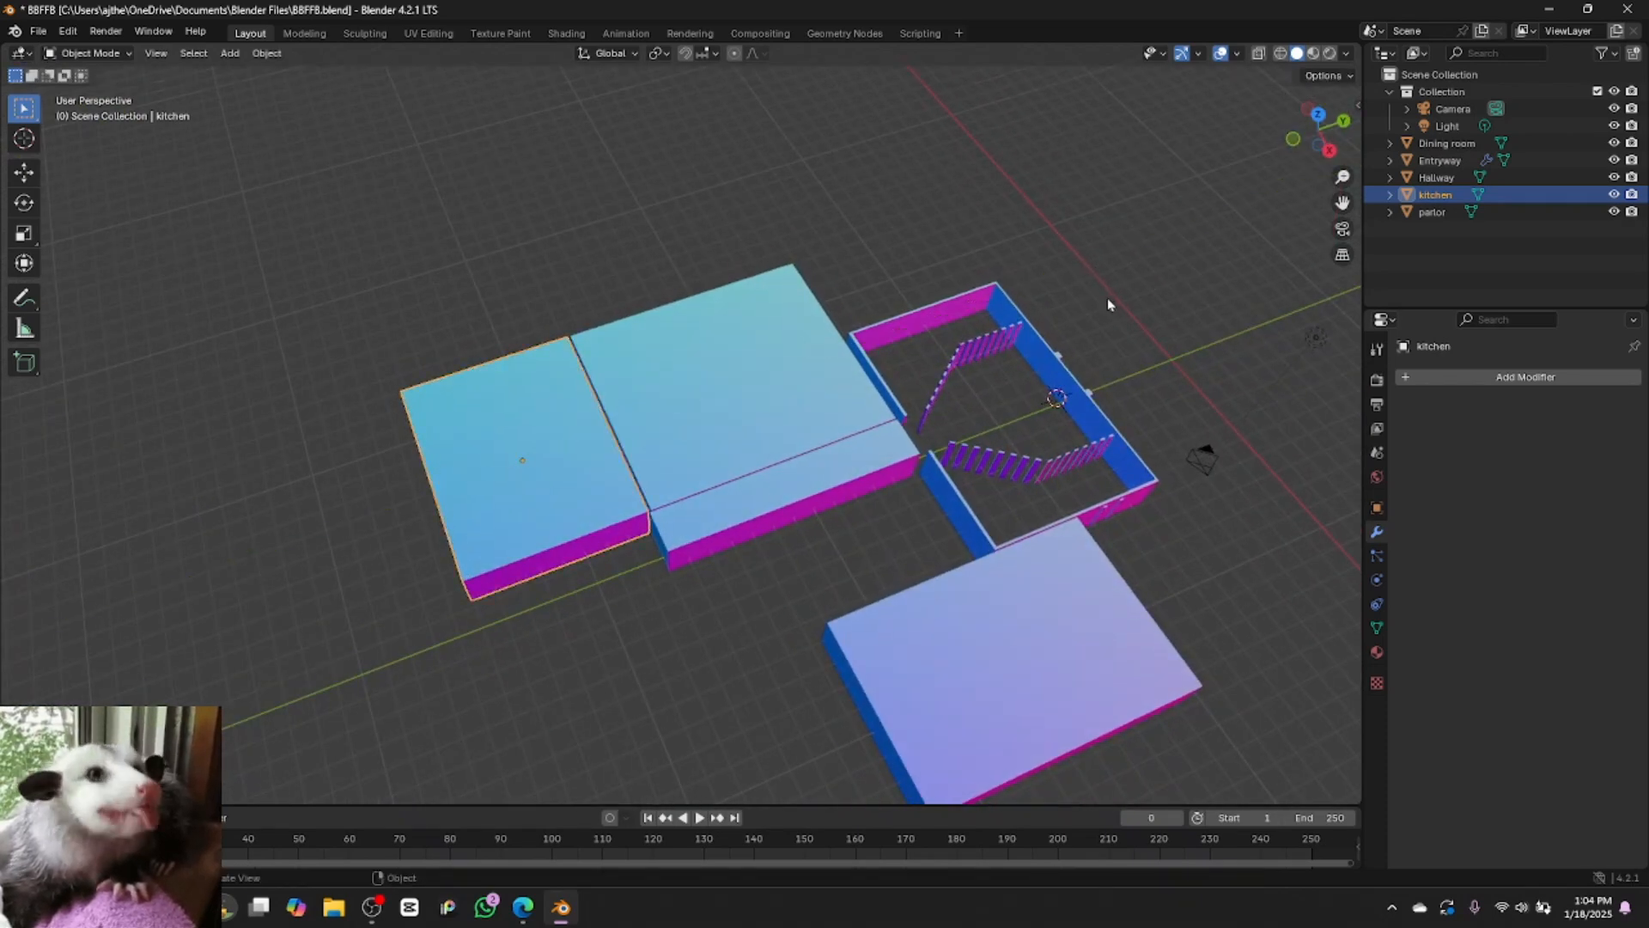
Duplicate the Hallway block between the dining room and the parlor side
click(869, 486)
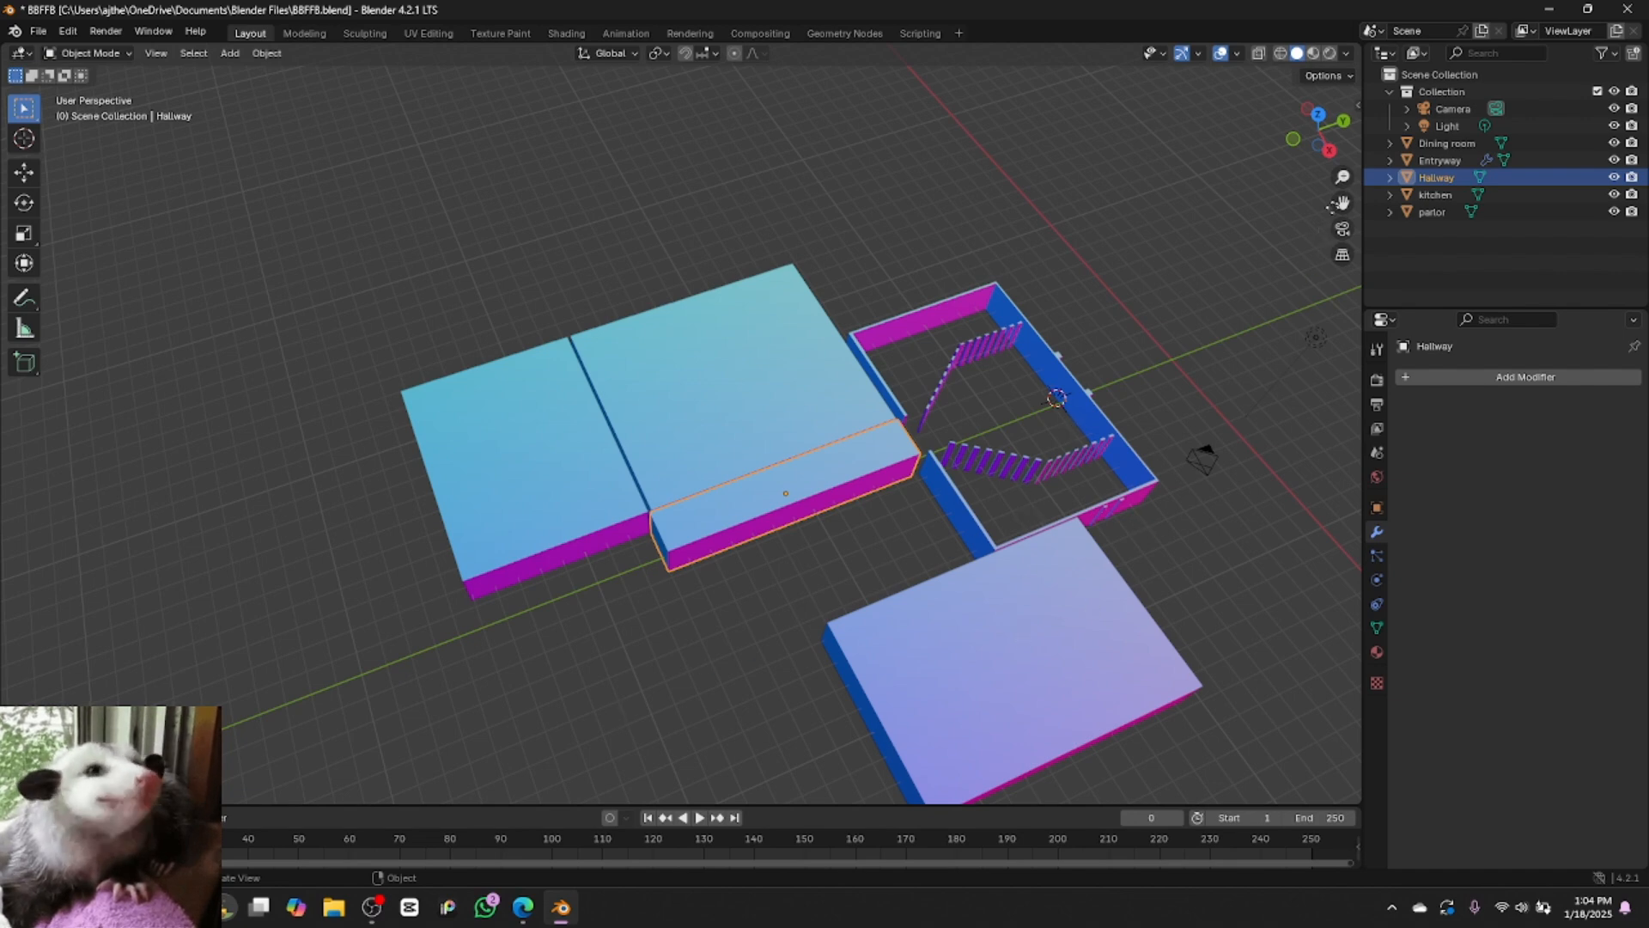
drag(1342, 204, 1397, 170)
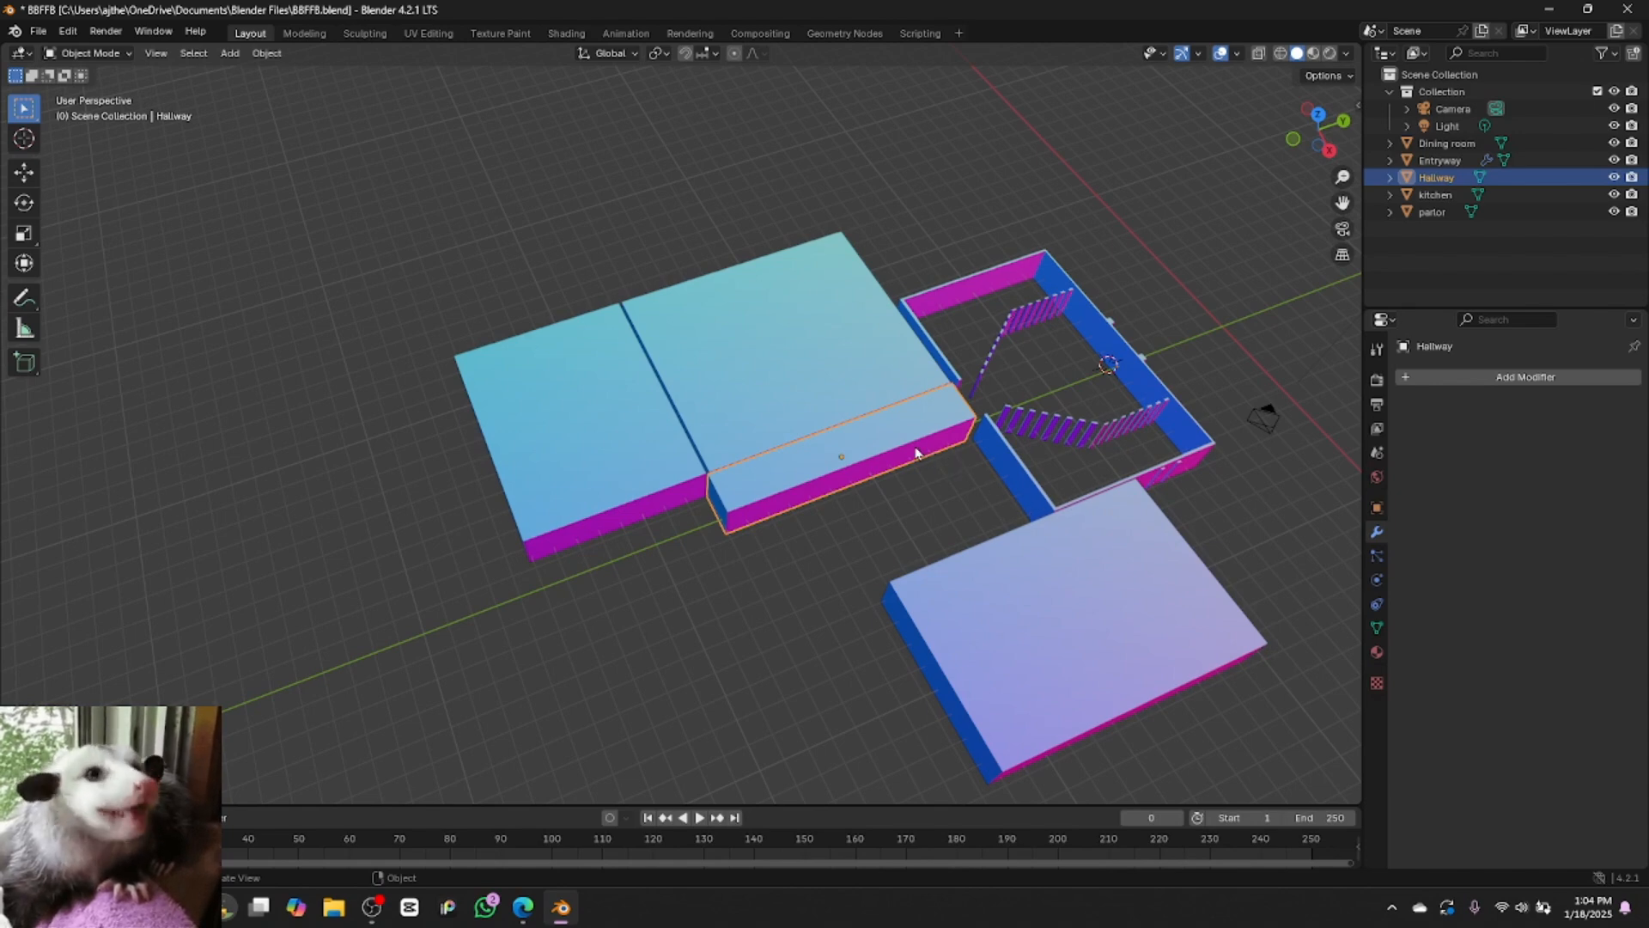
key(ctrl+v)
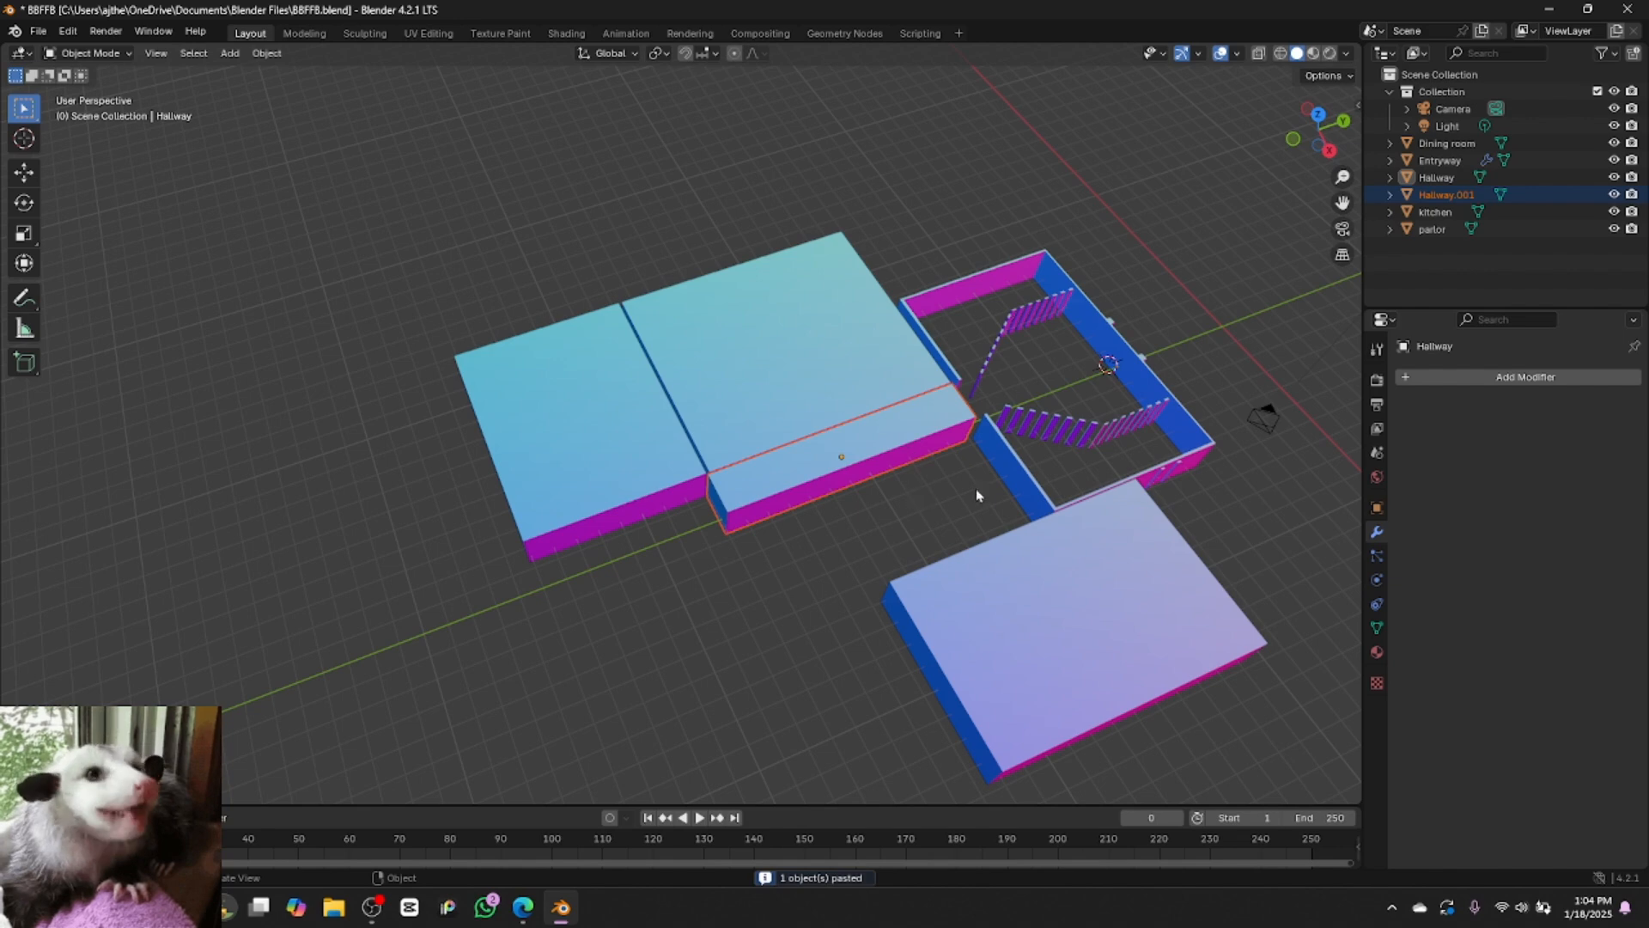
Rename the duplicated hallway block as Hallway 2
double_click(1452, 194)
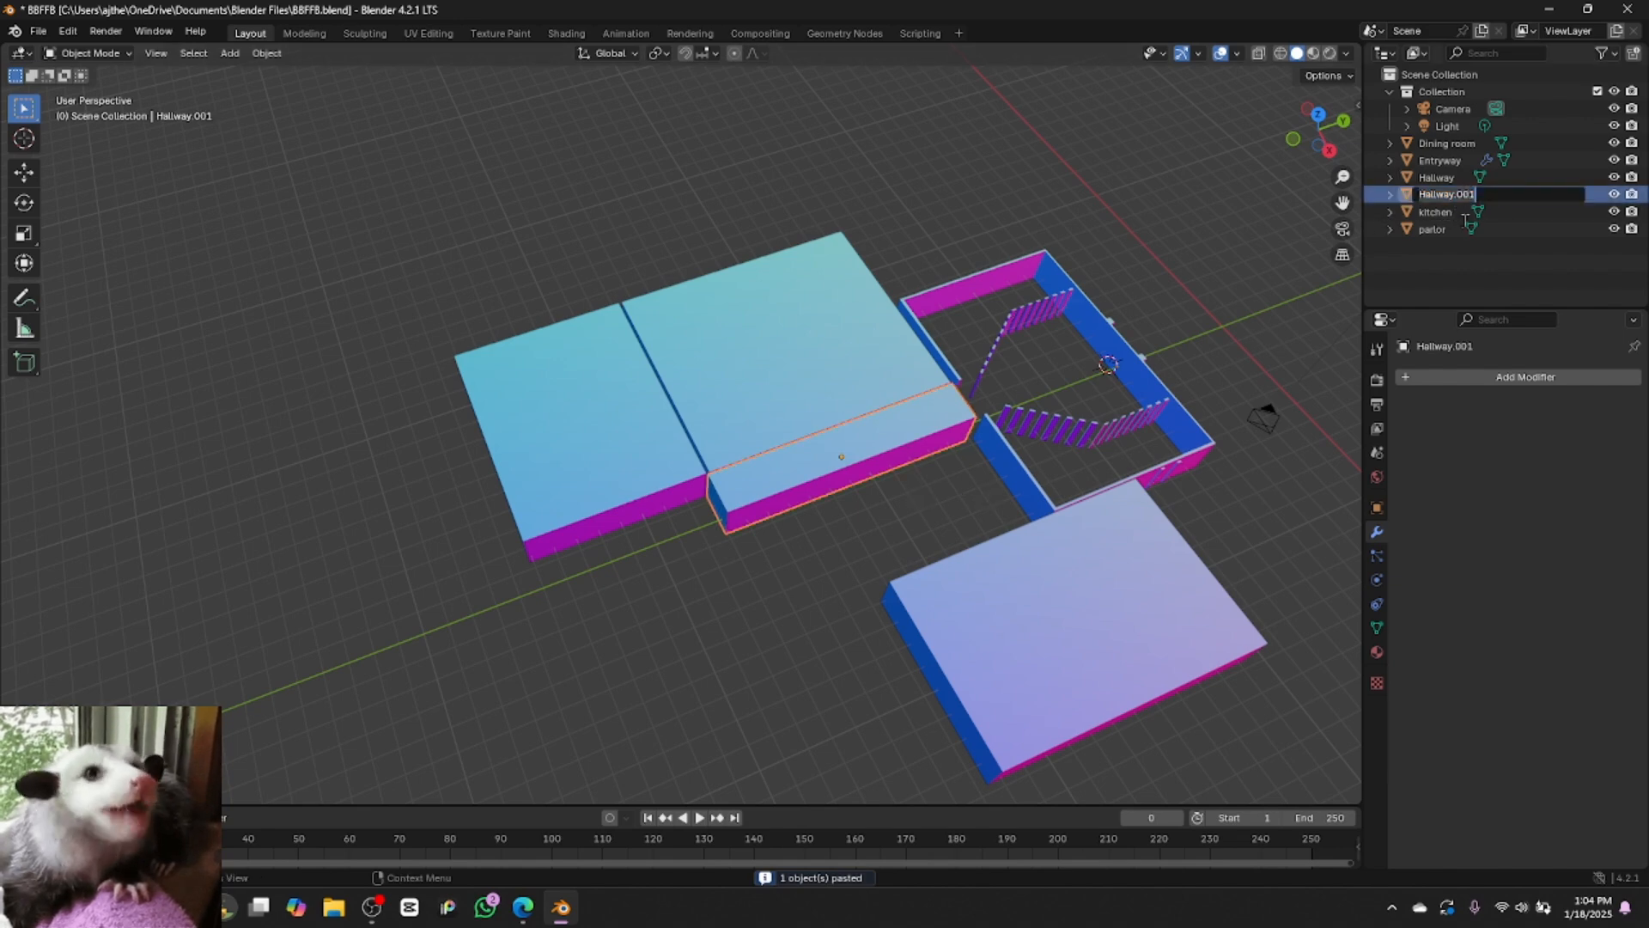
key(BackSpace)
text(Hallwa)
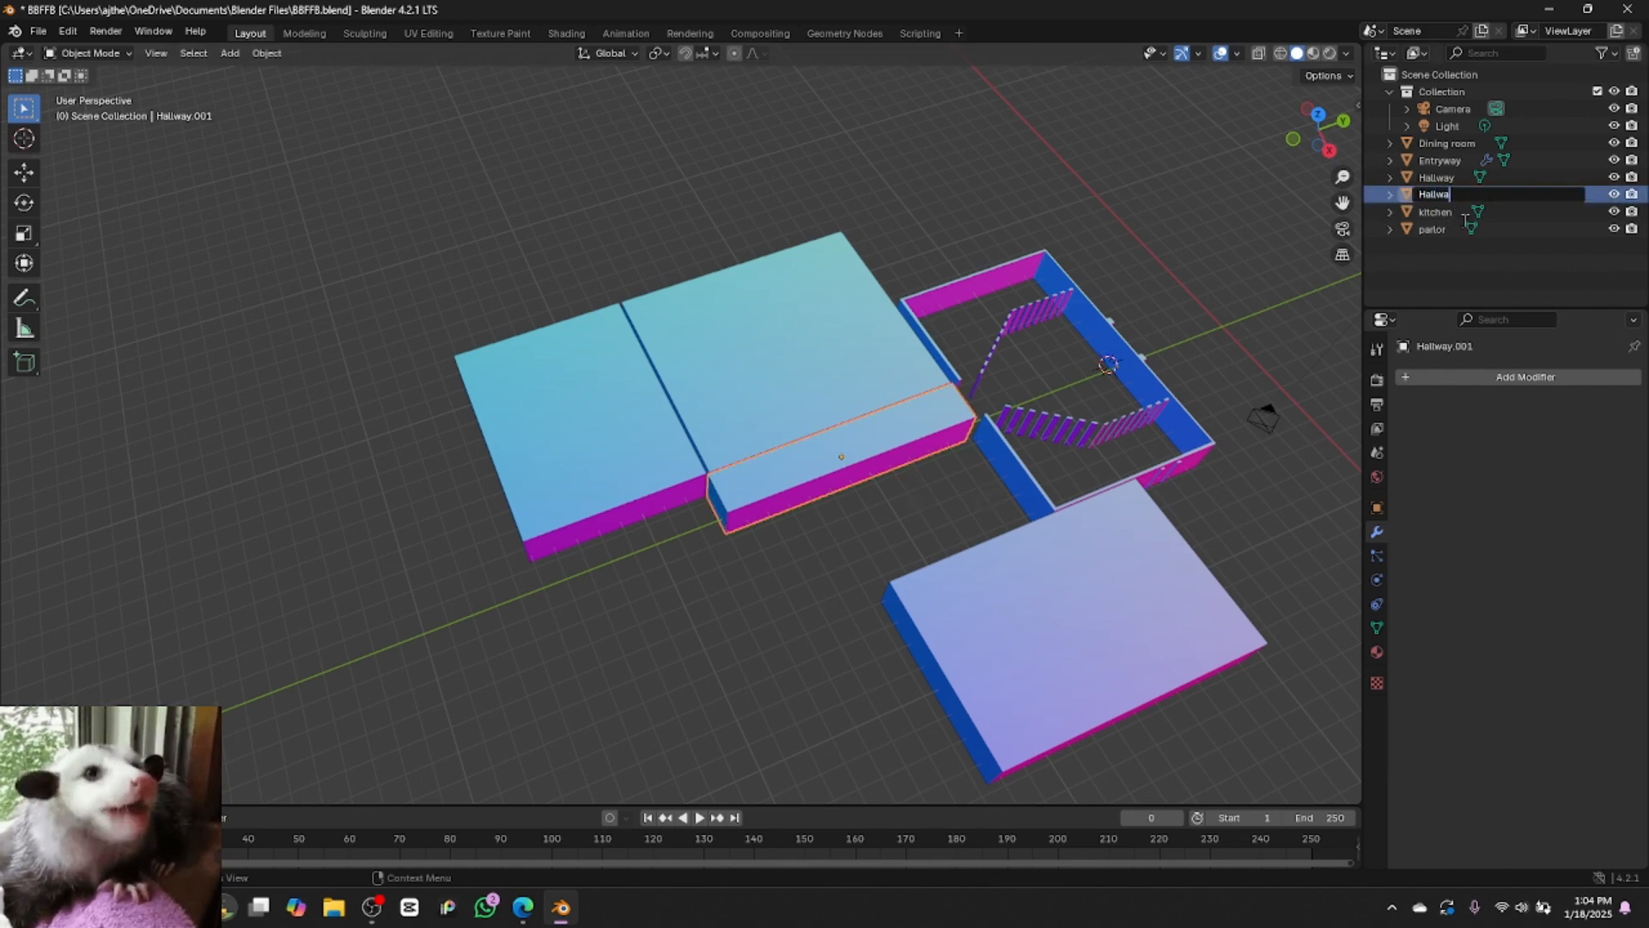
text(y 2)
key(Return)
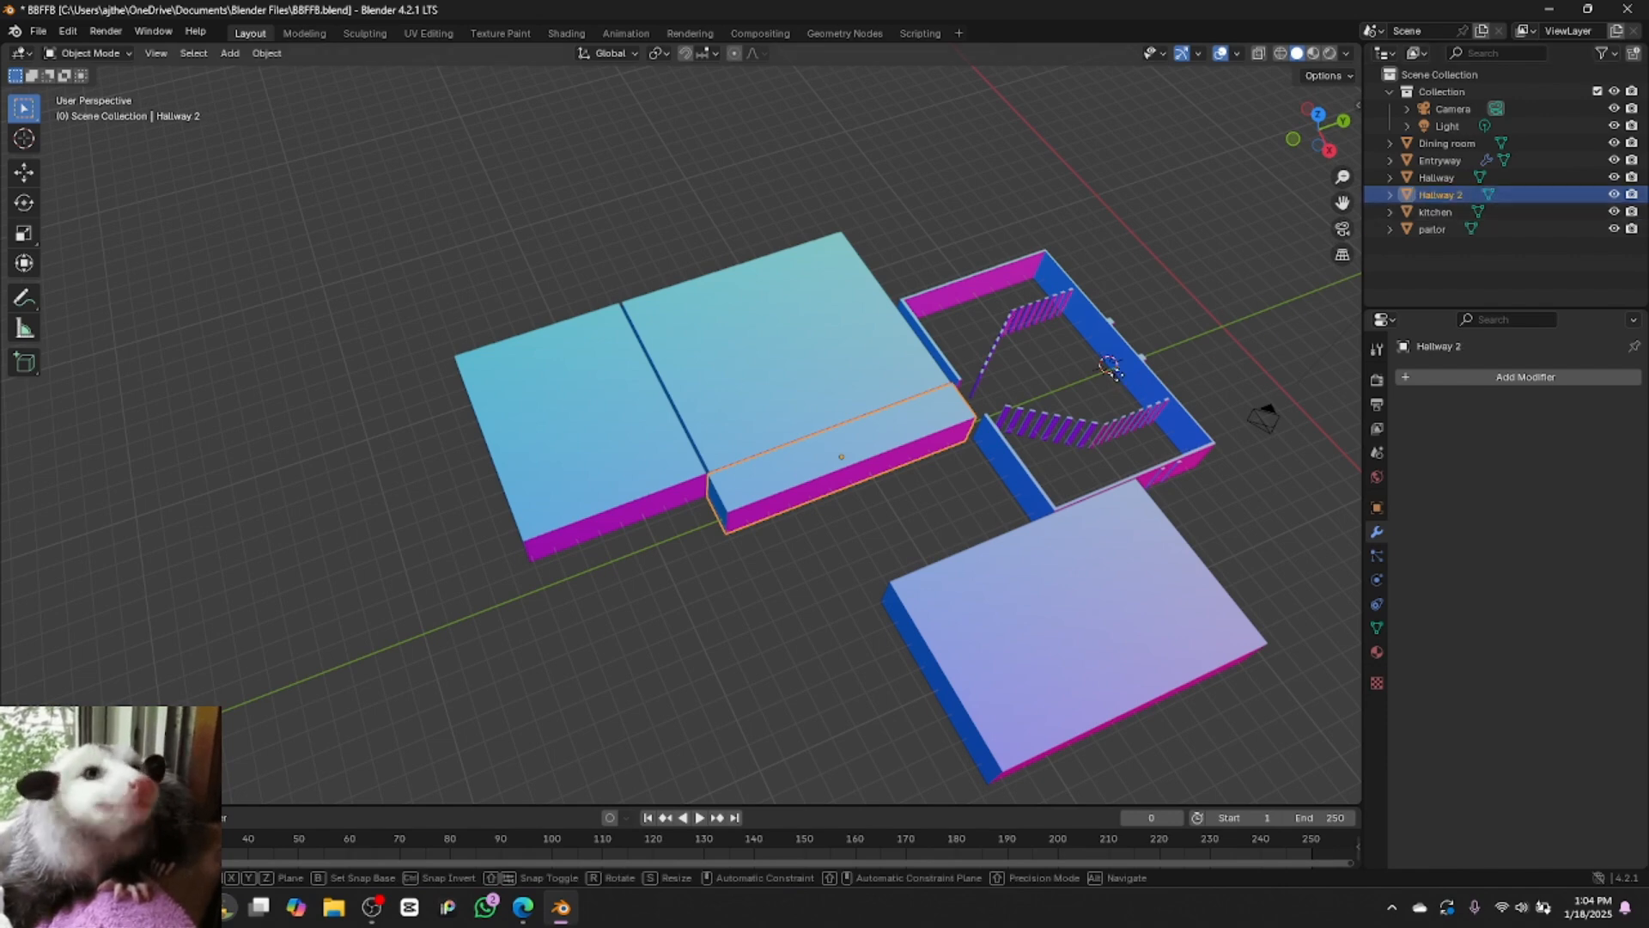
Move Hallway 2 about 1.9 m along X beside the original Hallway and scale it along Y to about 0.4
key(g)
key(x)
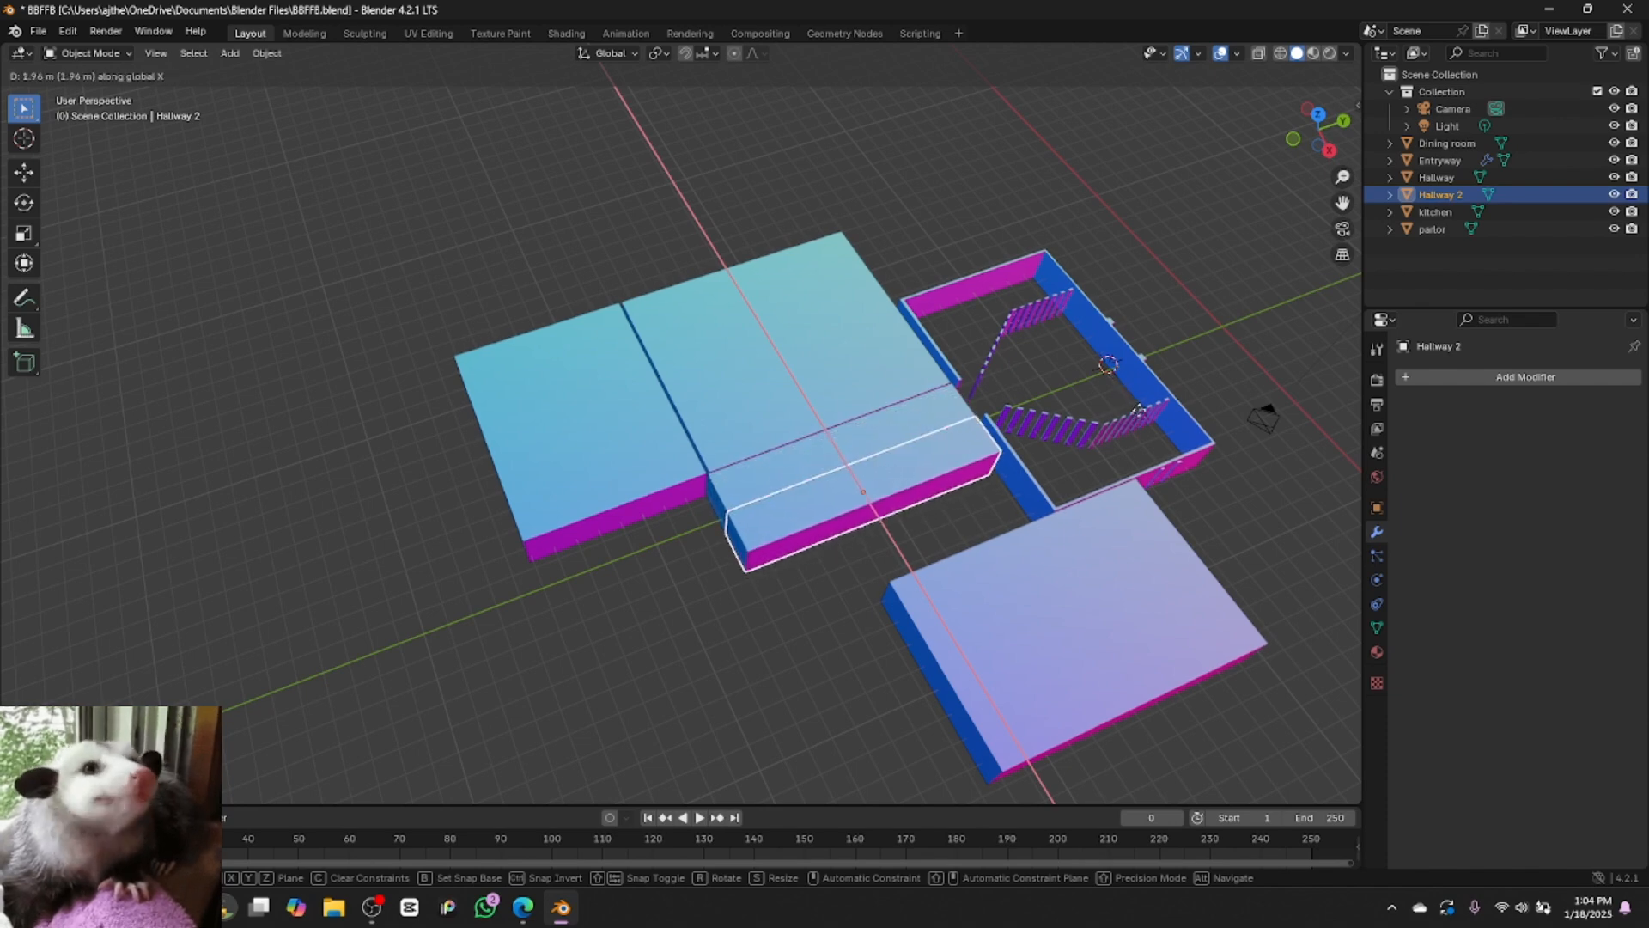
click(1113, 410)
key(s)
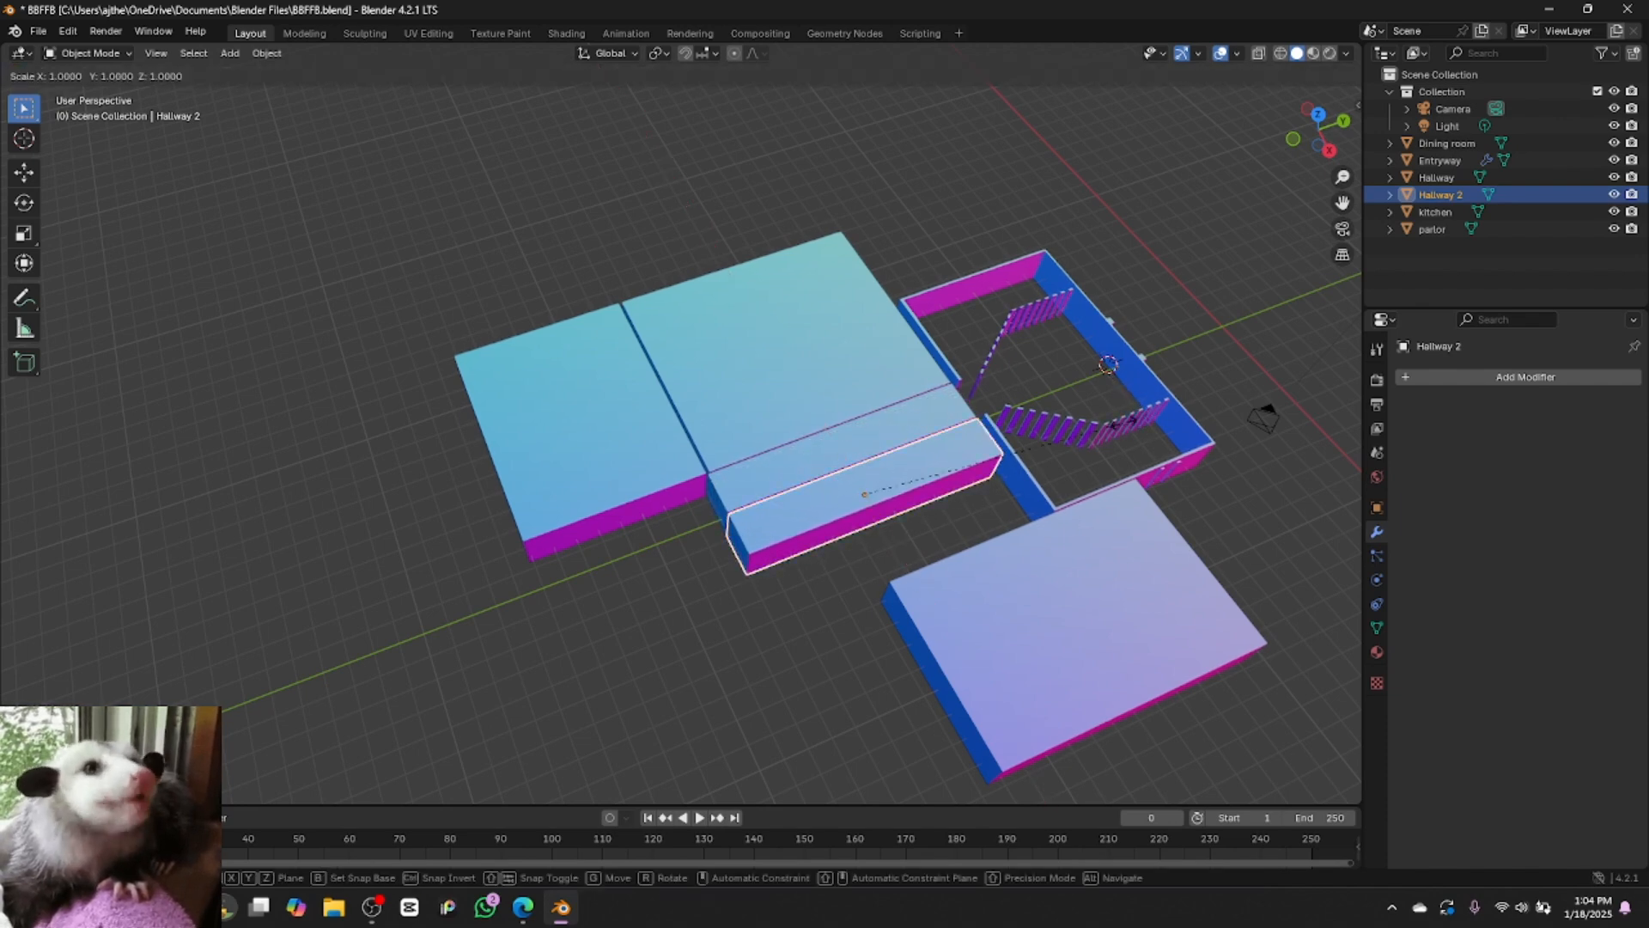
key(y)
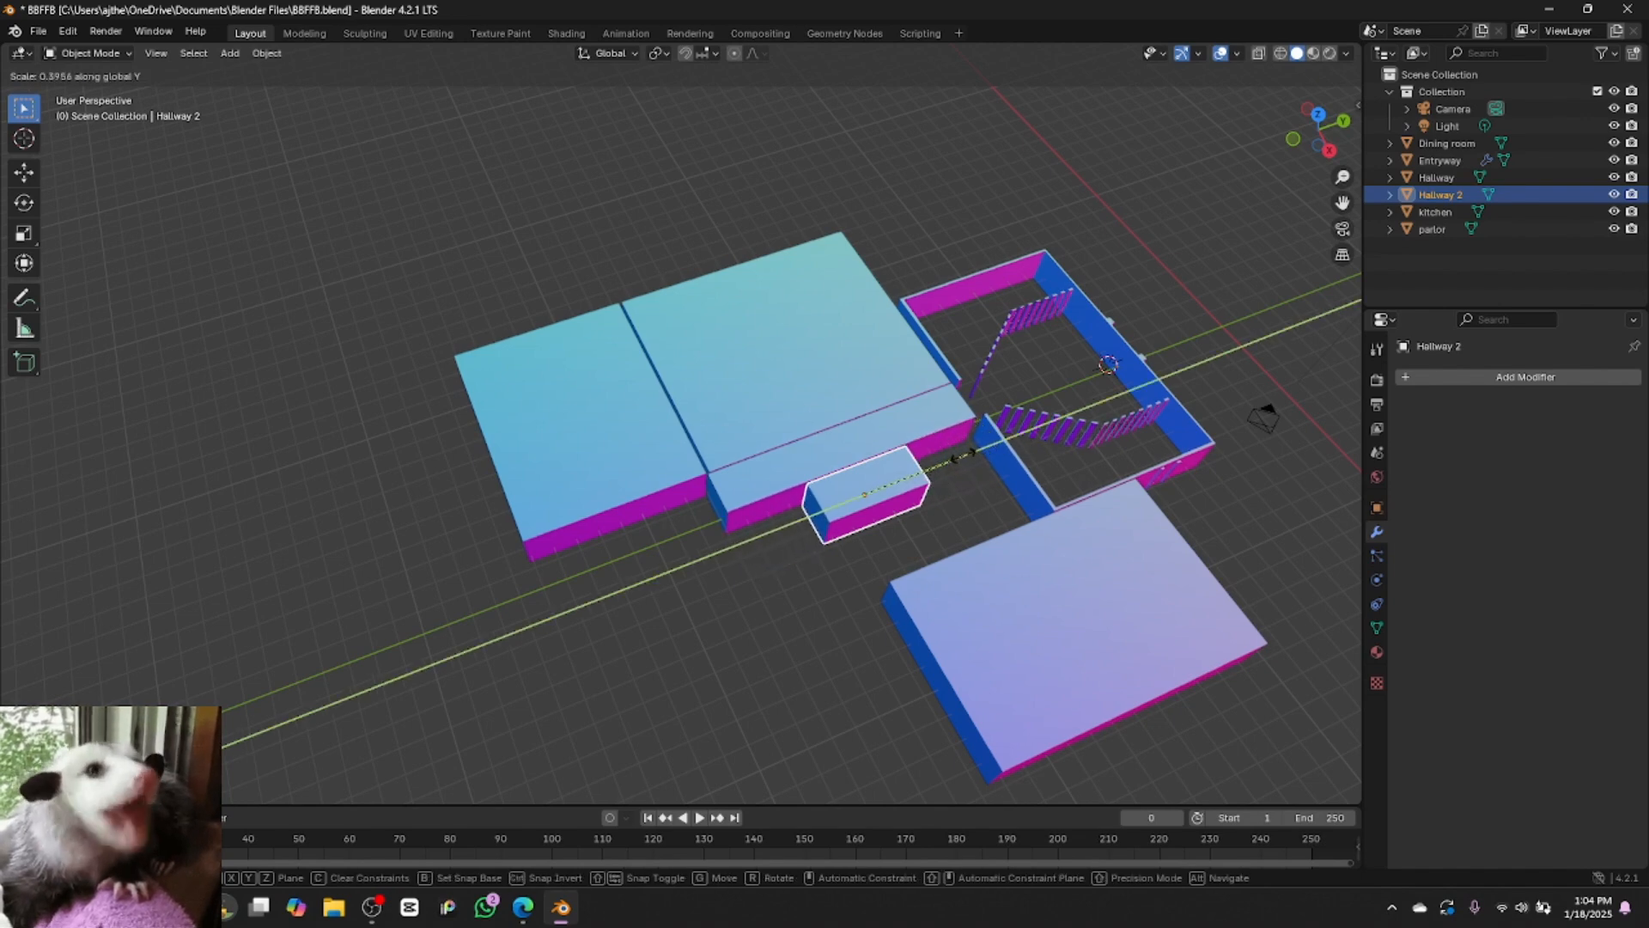
click(952, 470)
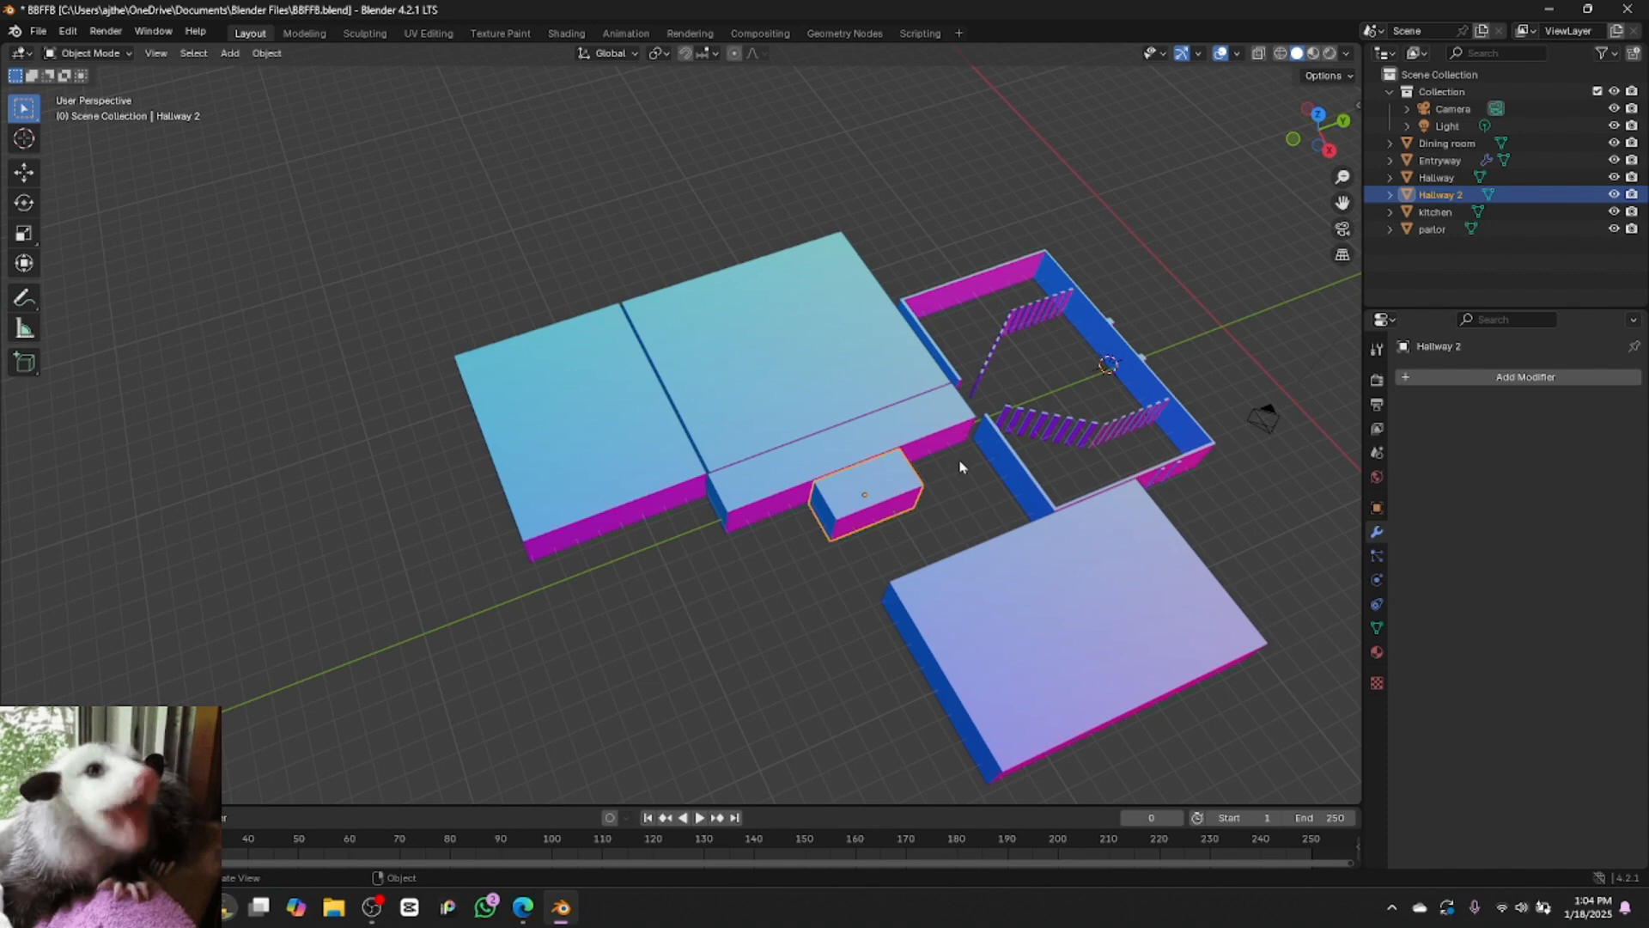
Move Hallway 2 along Y about 3.7 m toward the entryway
key(g)
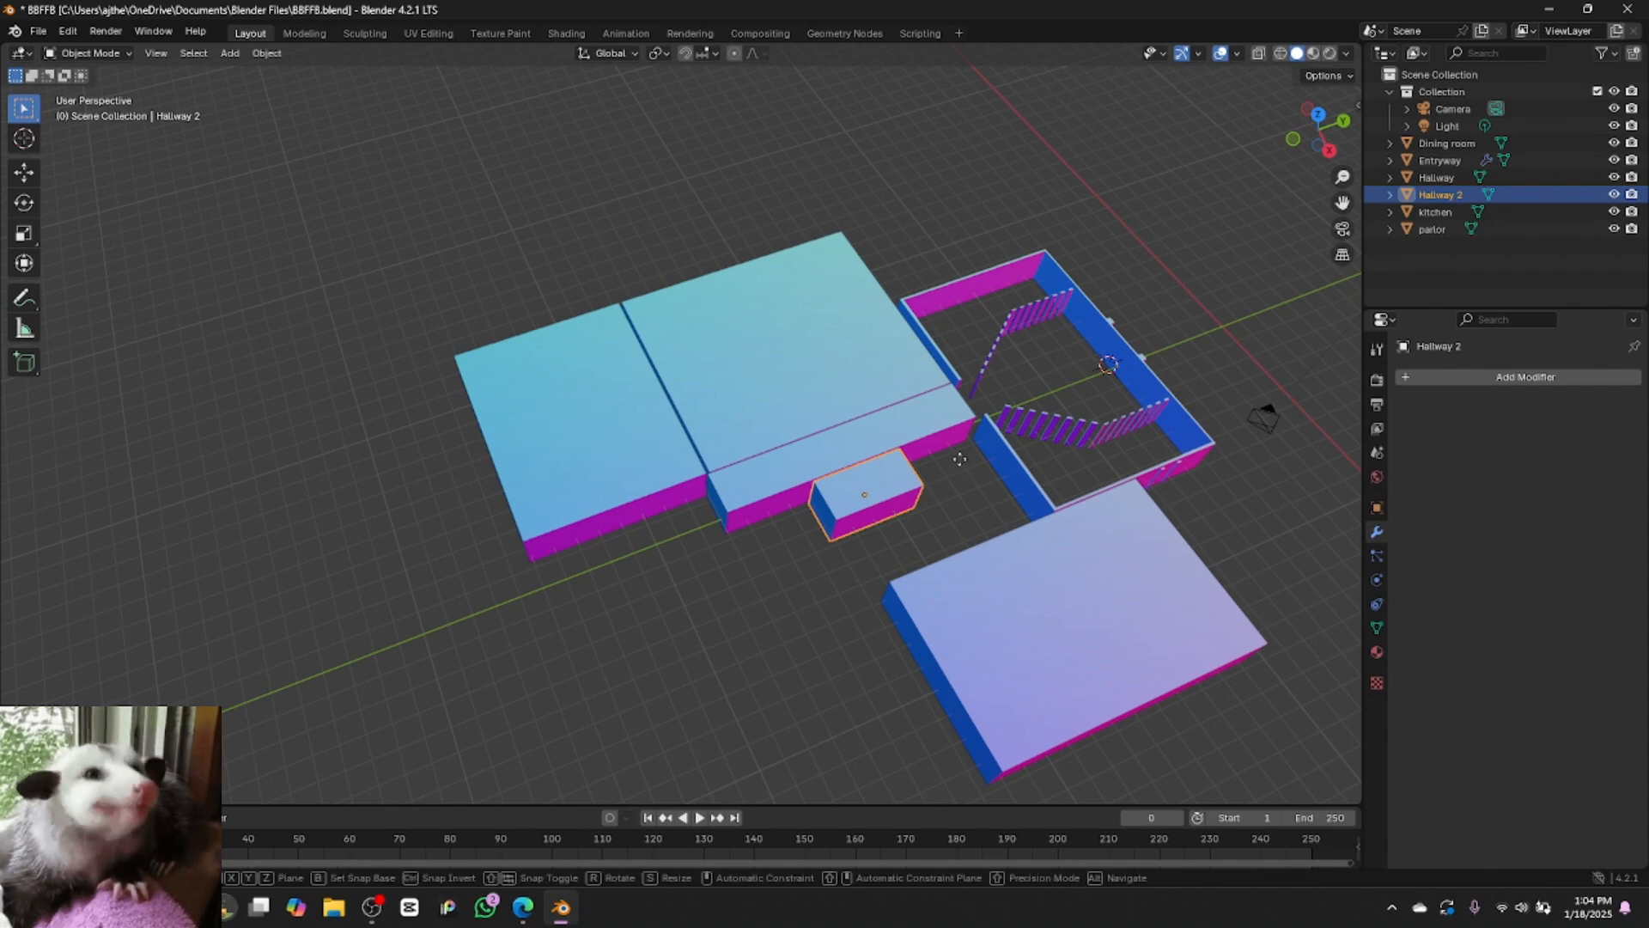
key(x)
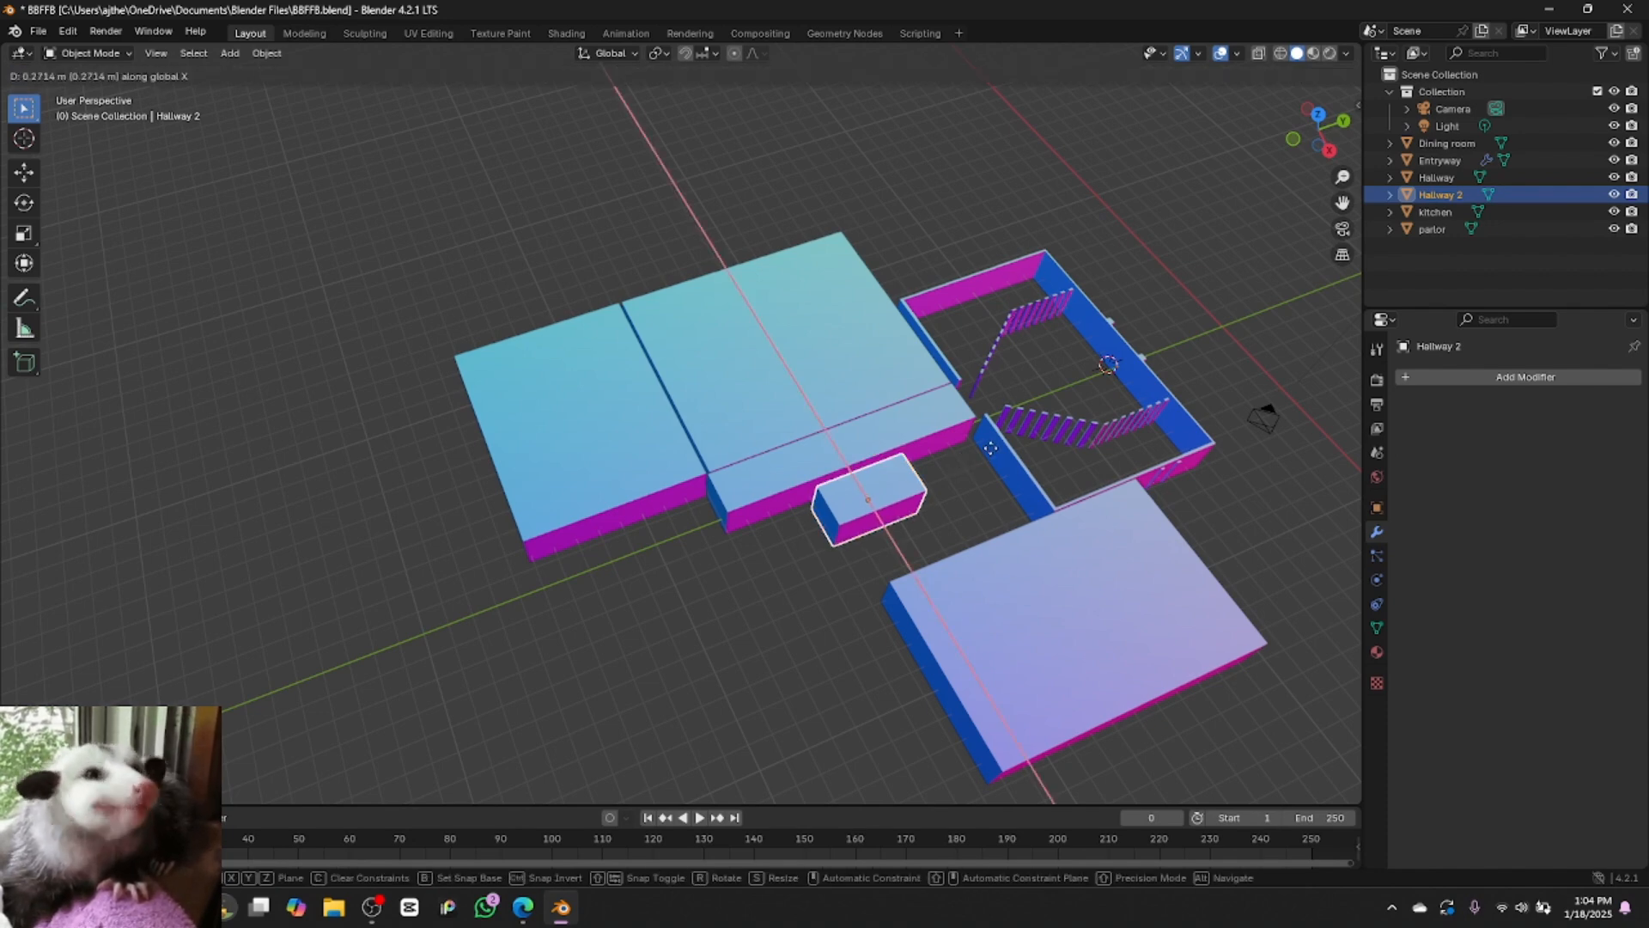
key(y)
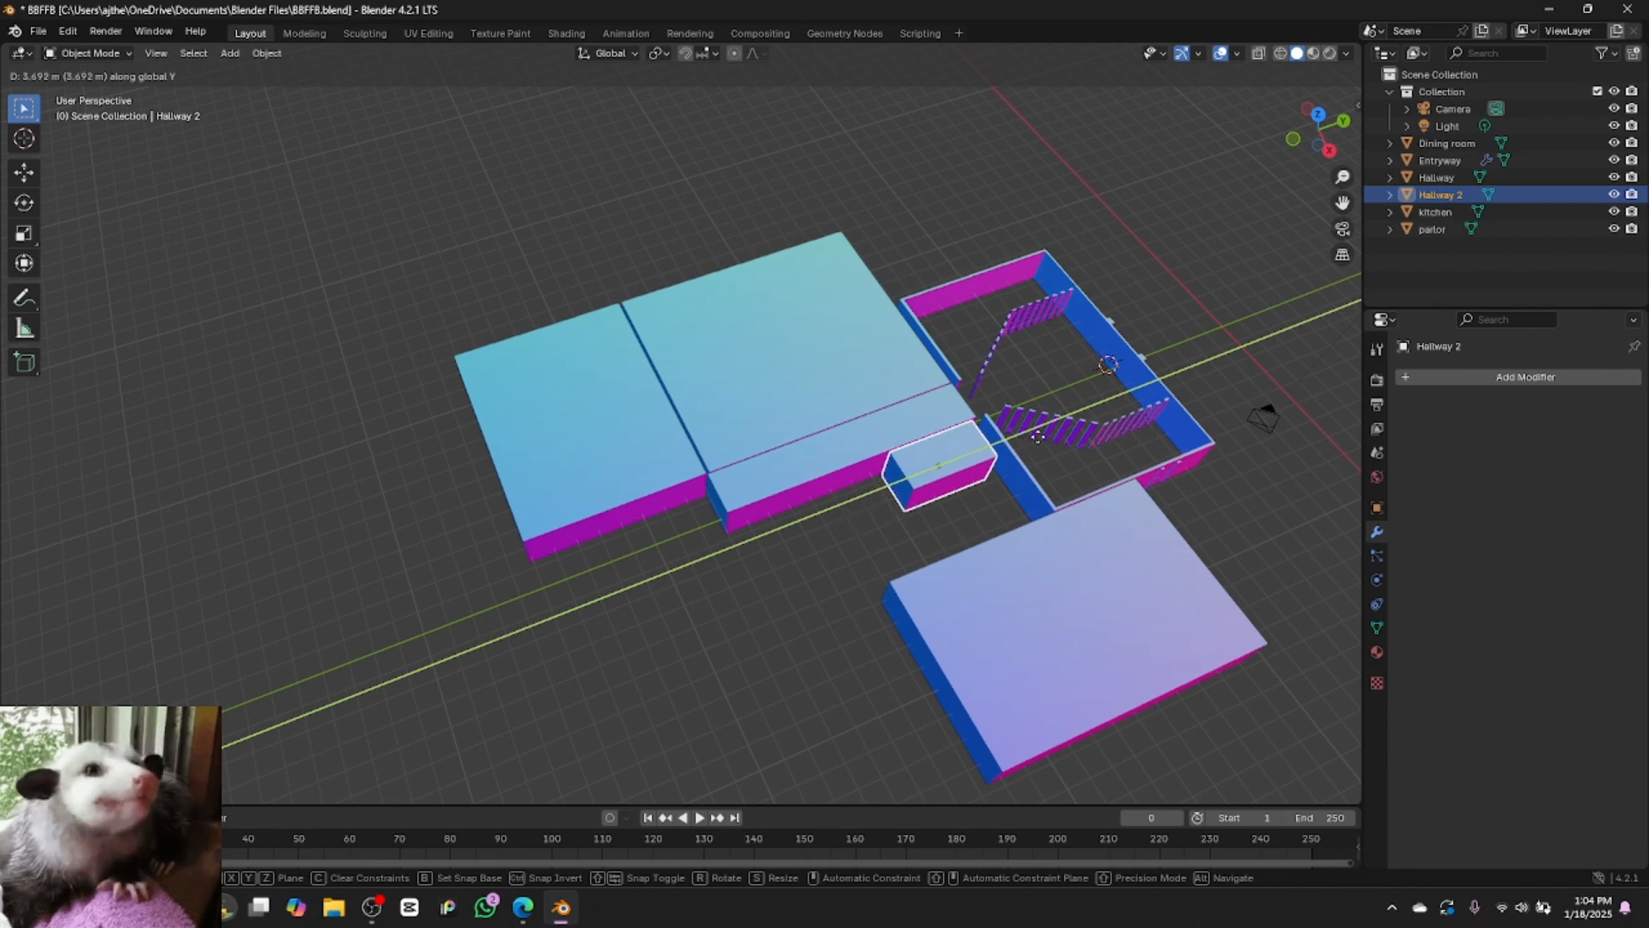
click(1043, 443)
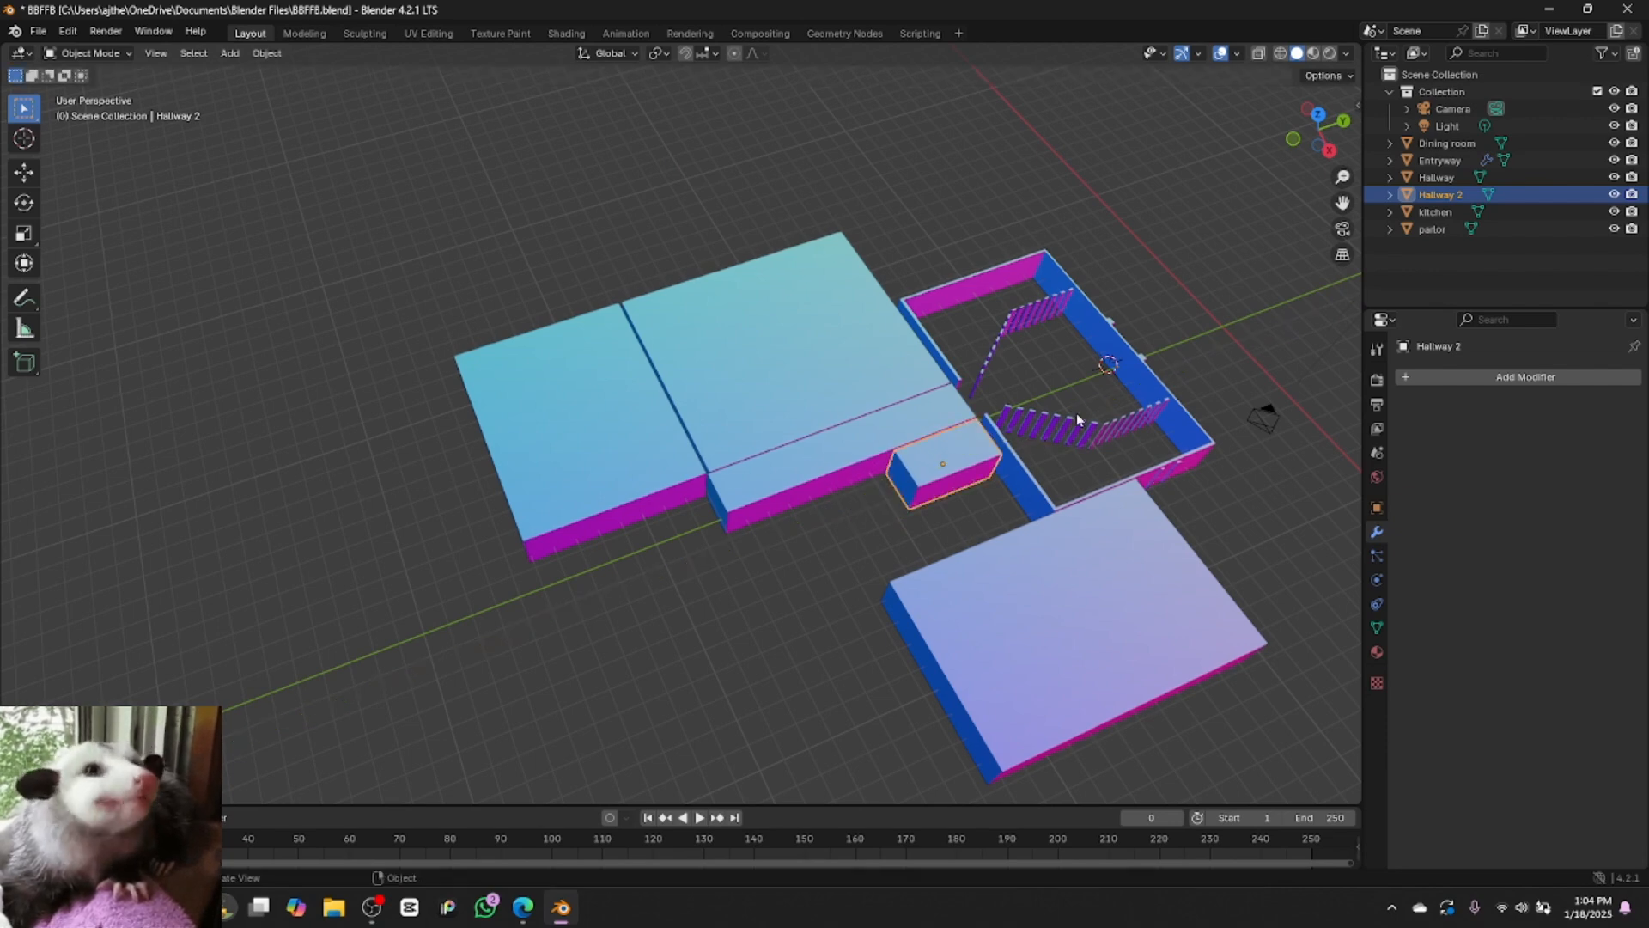
Scale Hallway 2 along Y to about 0.55 and move it about 1.04 m along Y up against the entryway wall
key(s)
key(x)
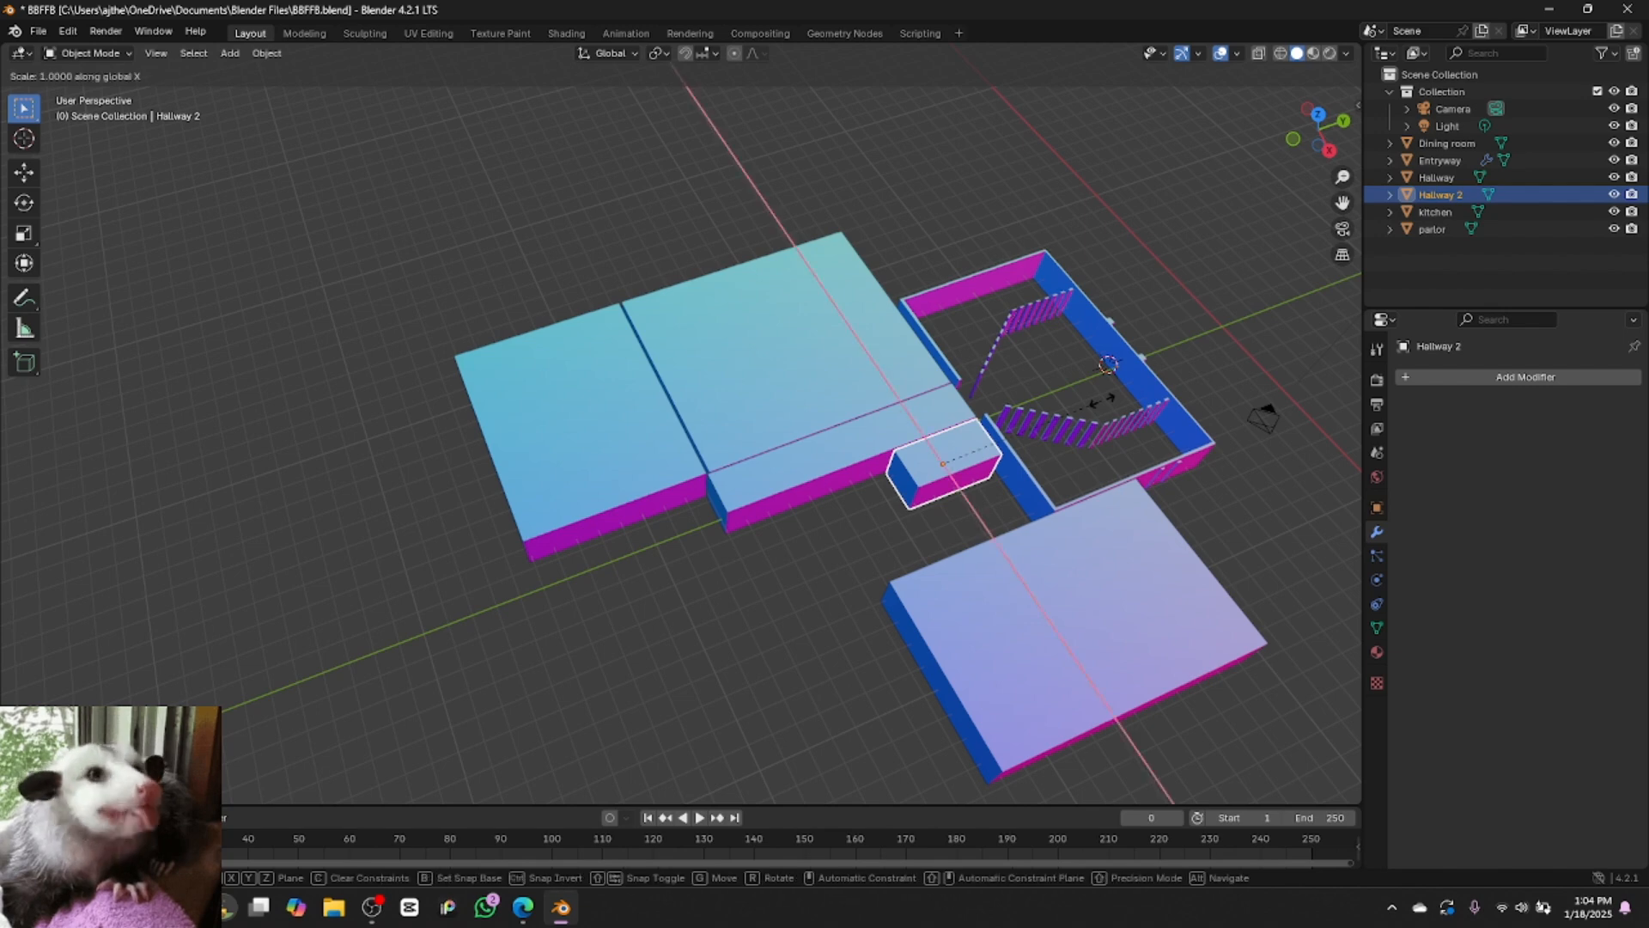
key(y)
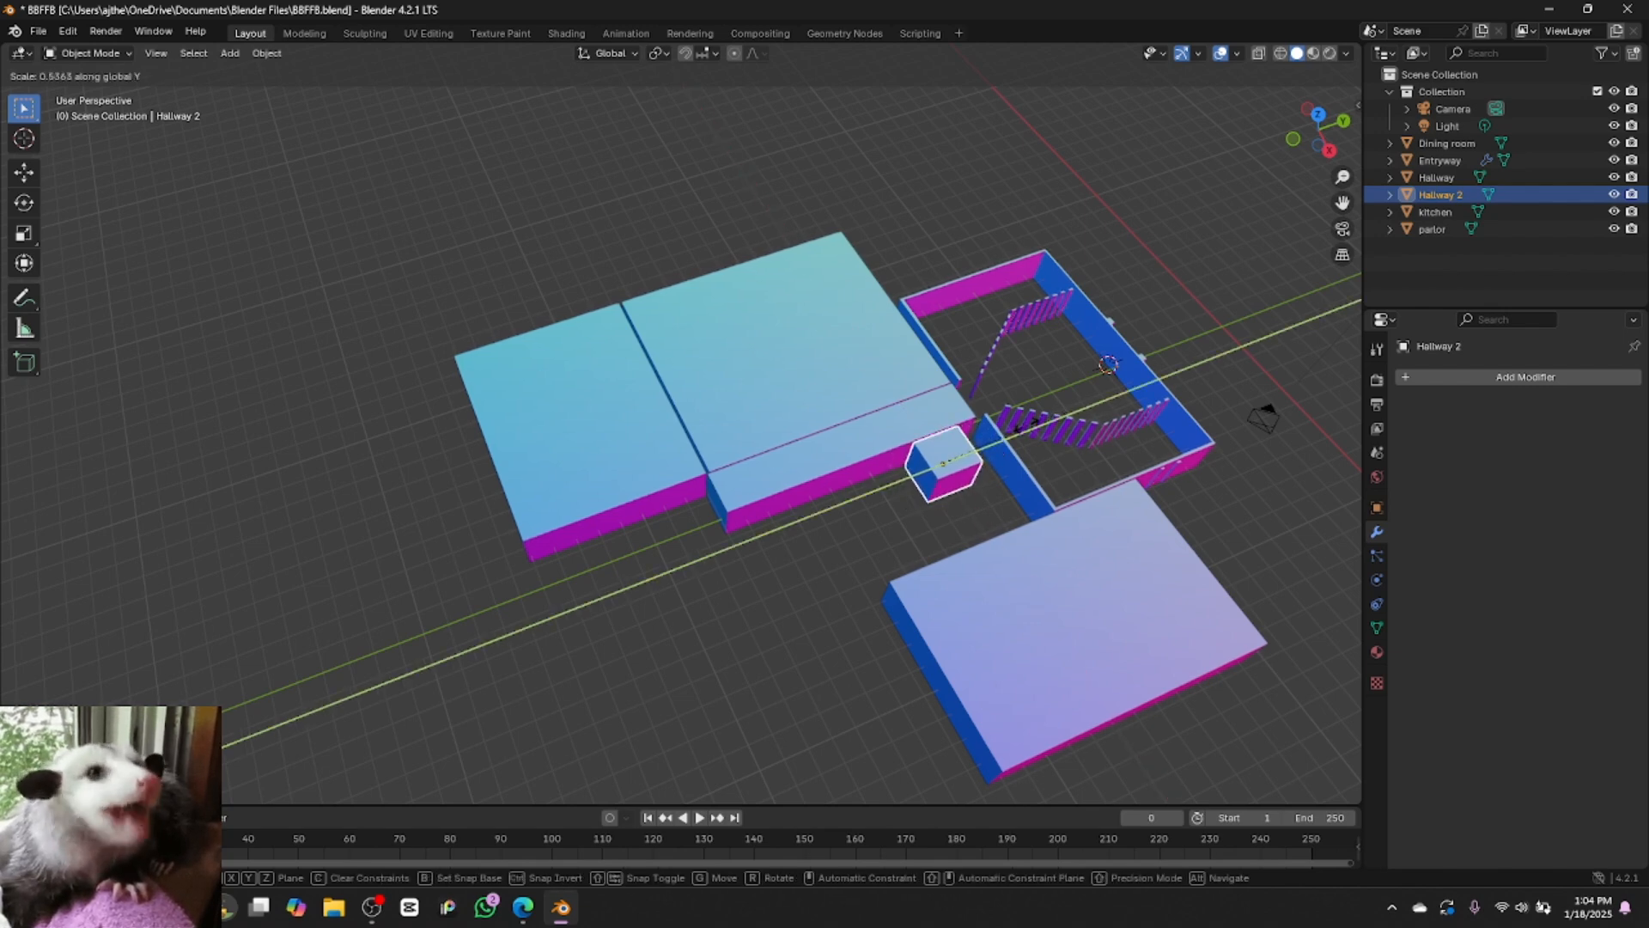
click(1024, 432)
key(g)
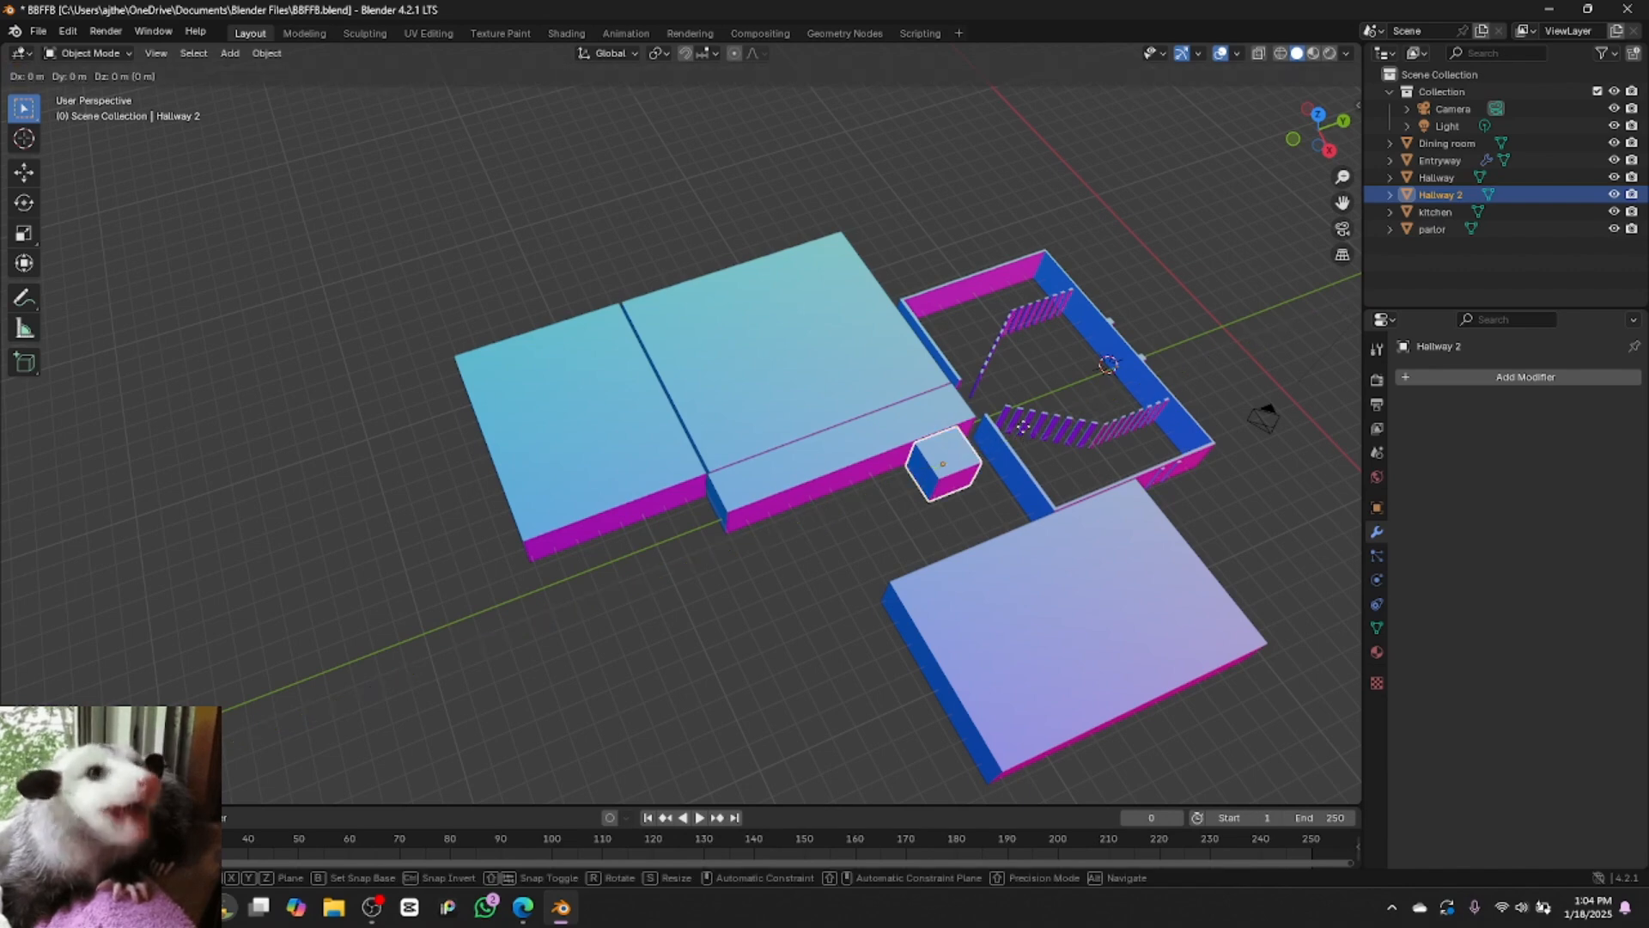
key(y)
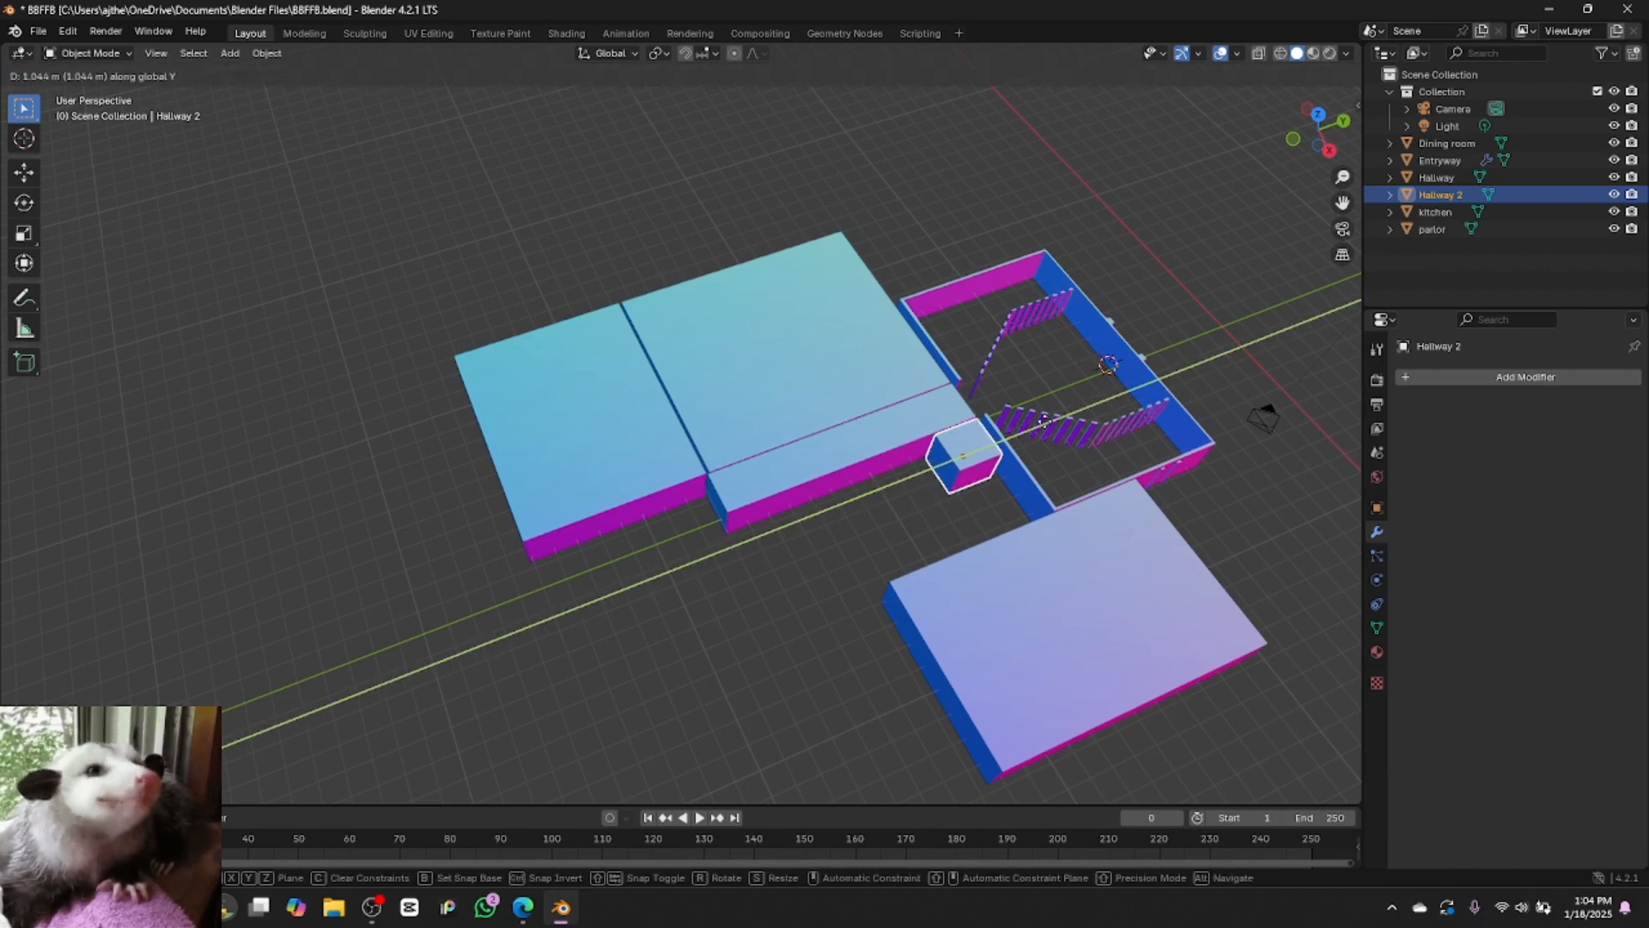
click(1045, 423)
Scale Hallway 2 along X to about 1.9 and move it about 0.87 m along X toward the parlor
key(s)
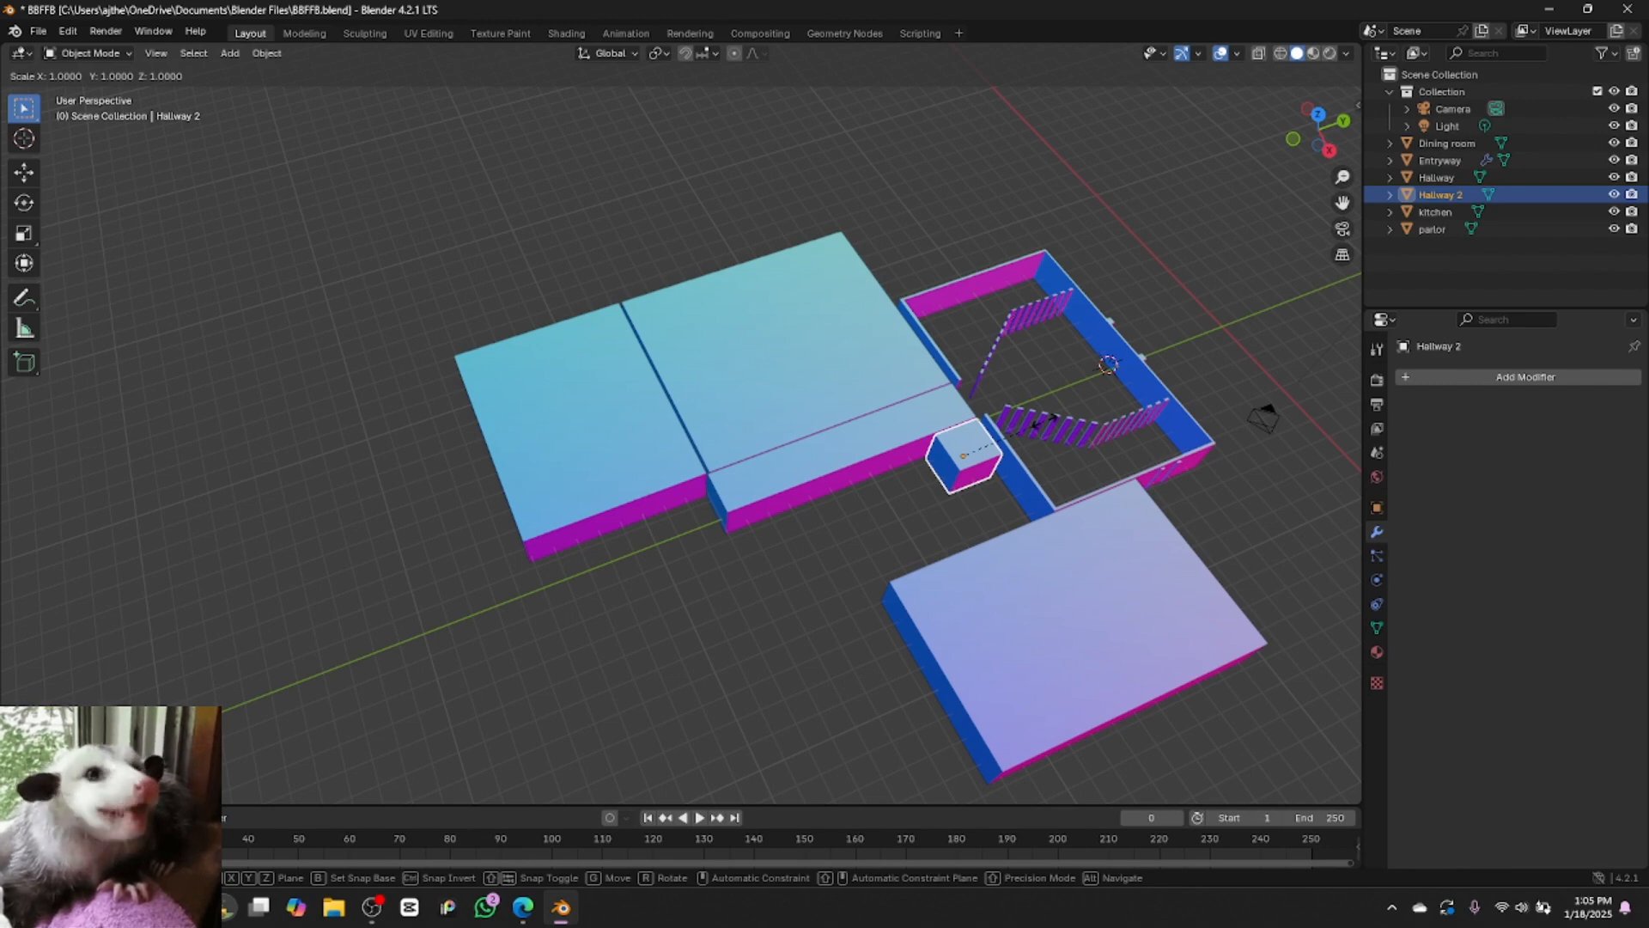
key(x)
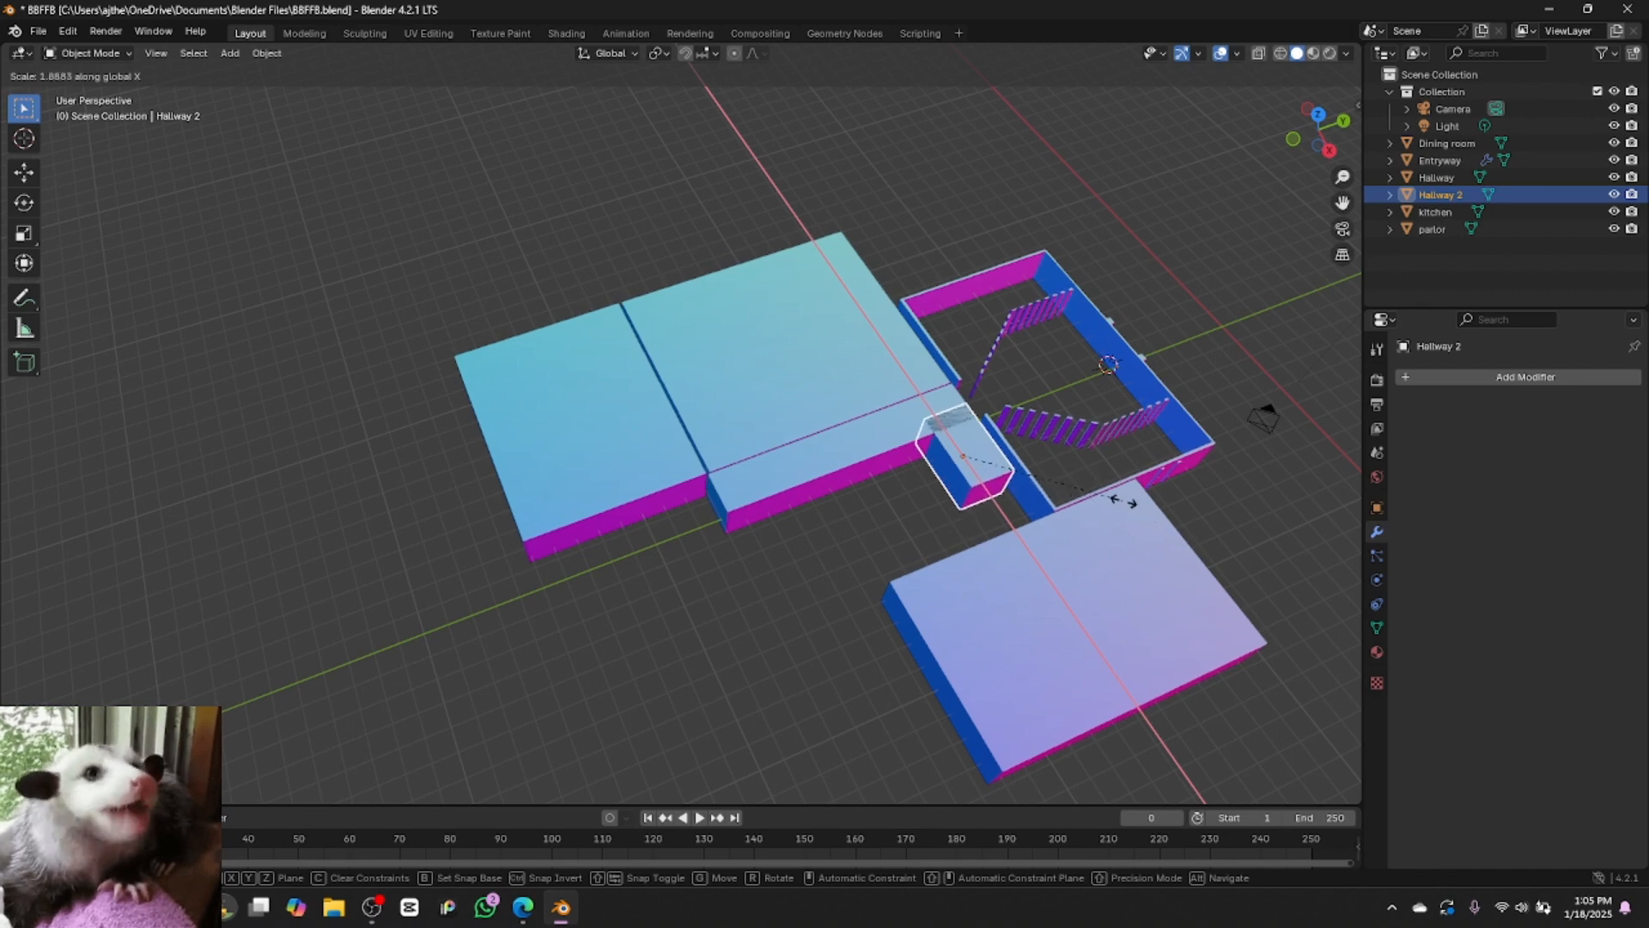
click(1125, 509)
key(g)
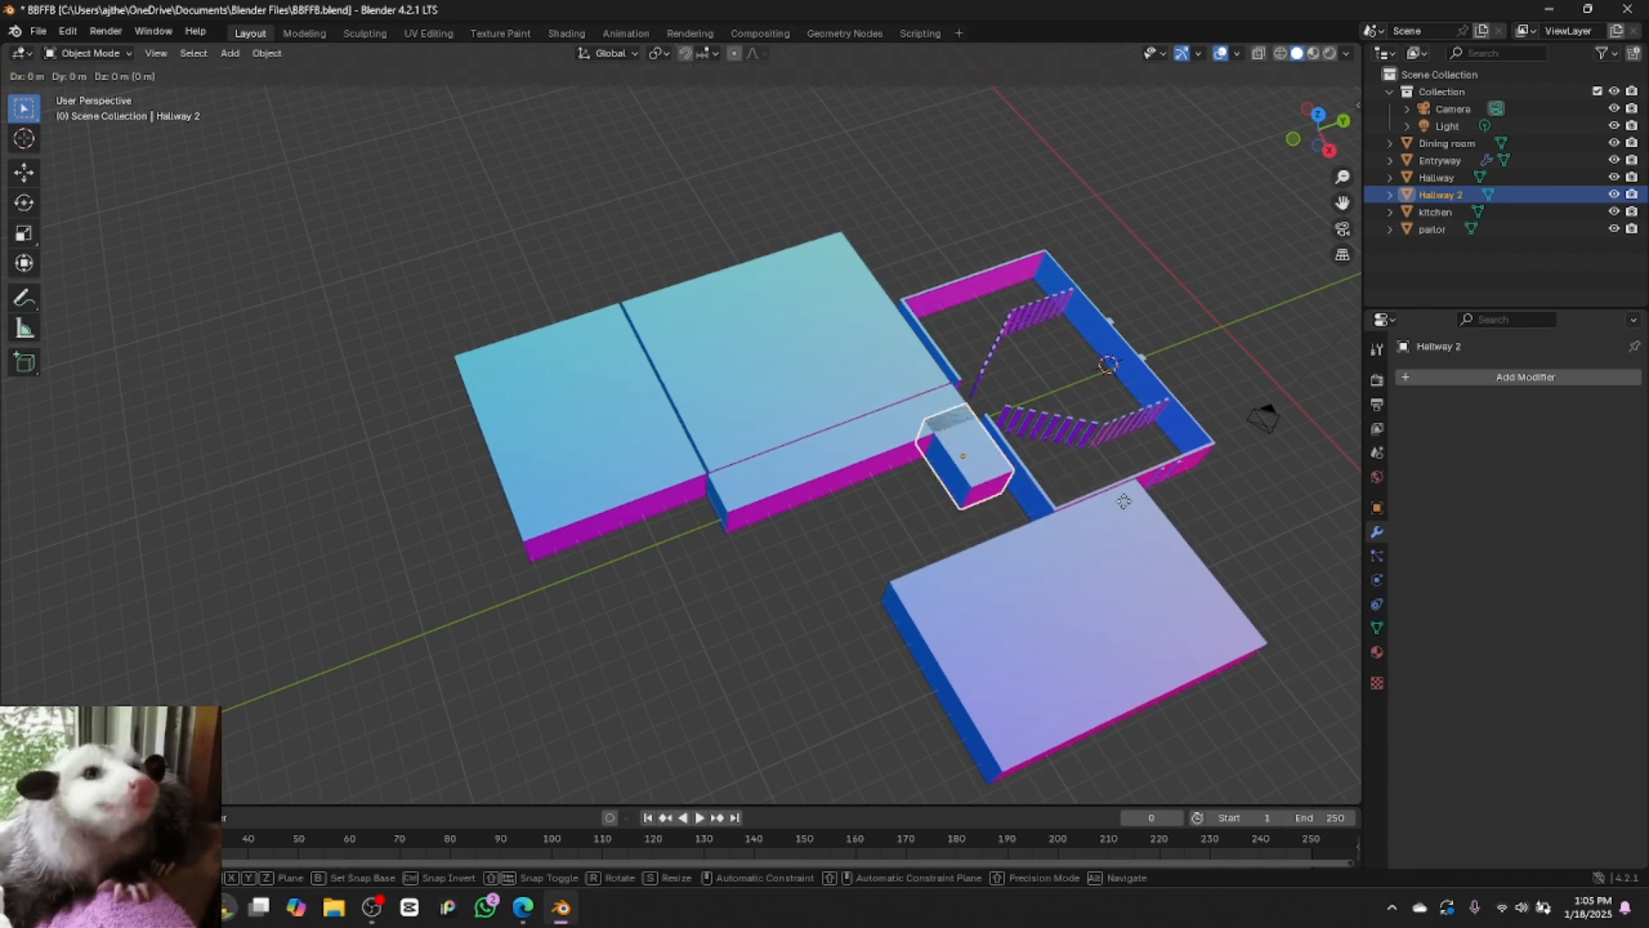
key(x)
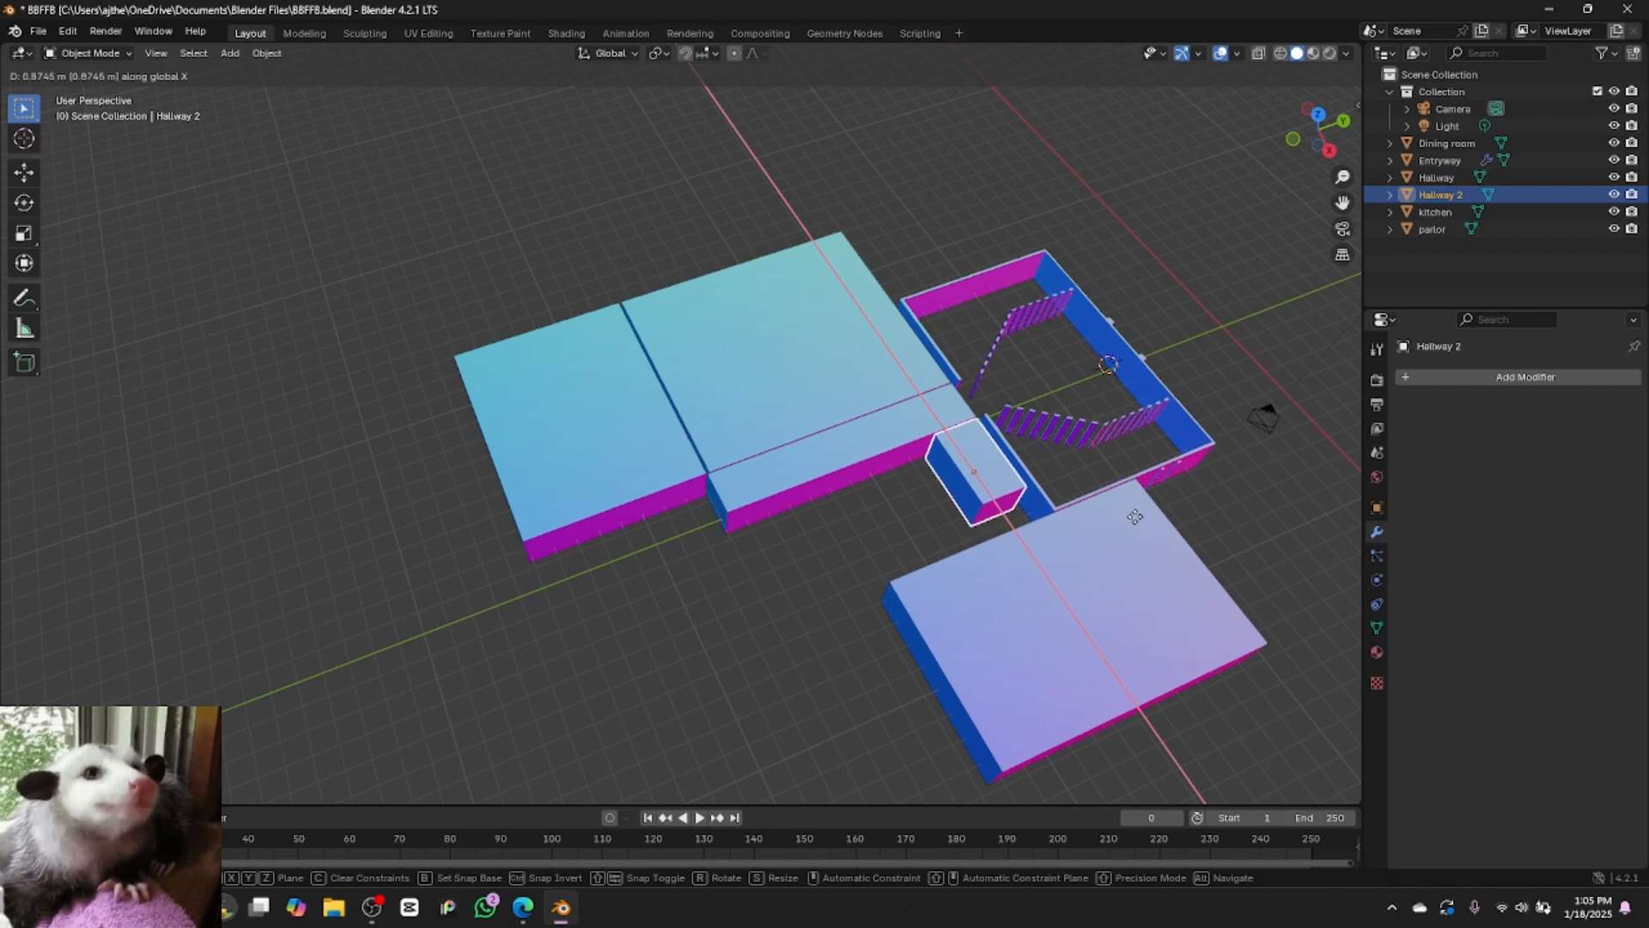
click(1134, 515)
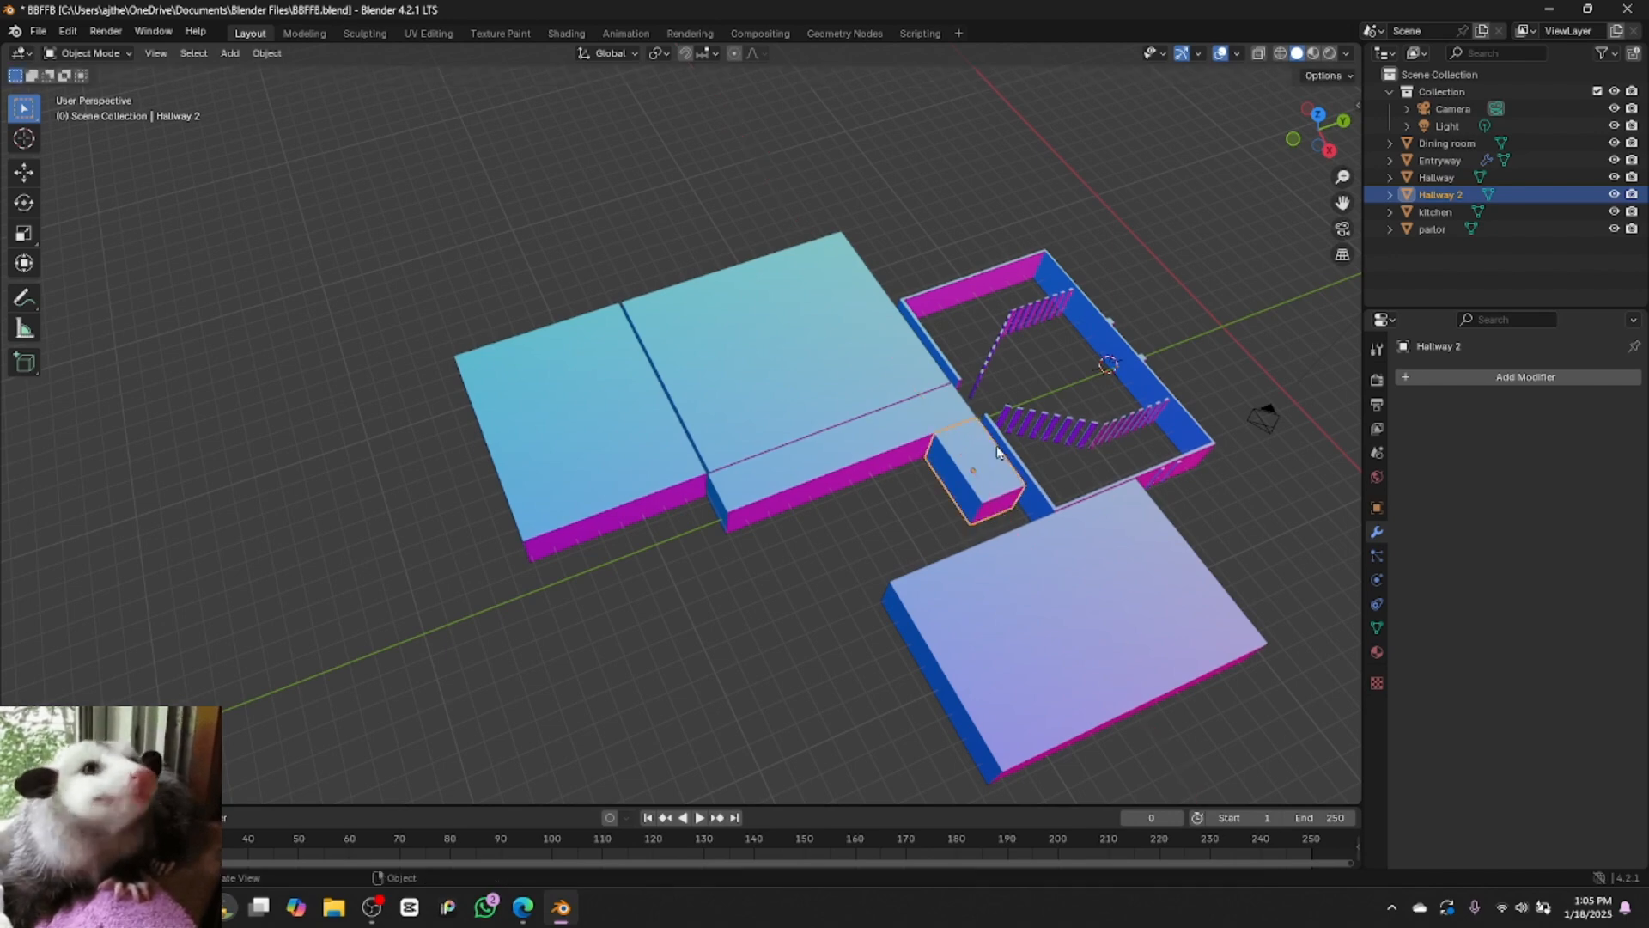
Shorten Hallway 2 along X and move it back along X against the original Hallway
key(s)
key(x)
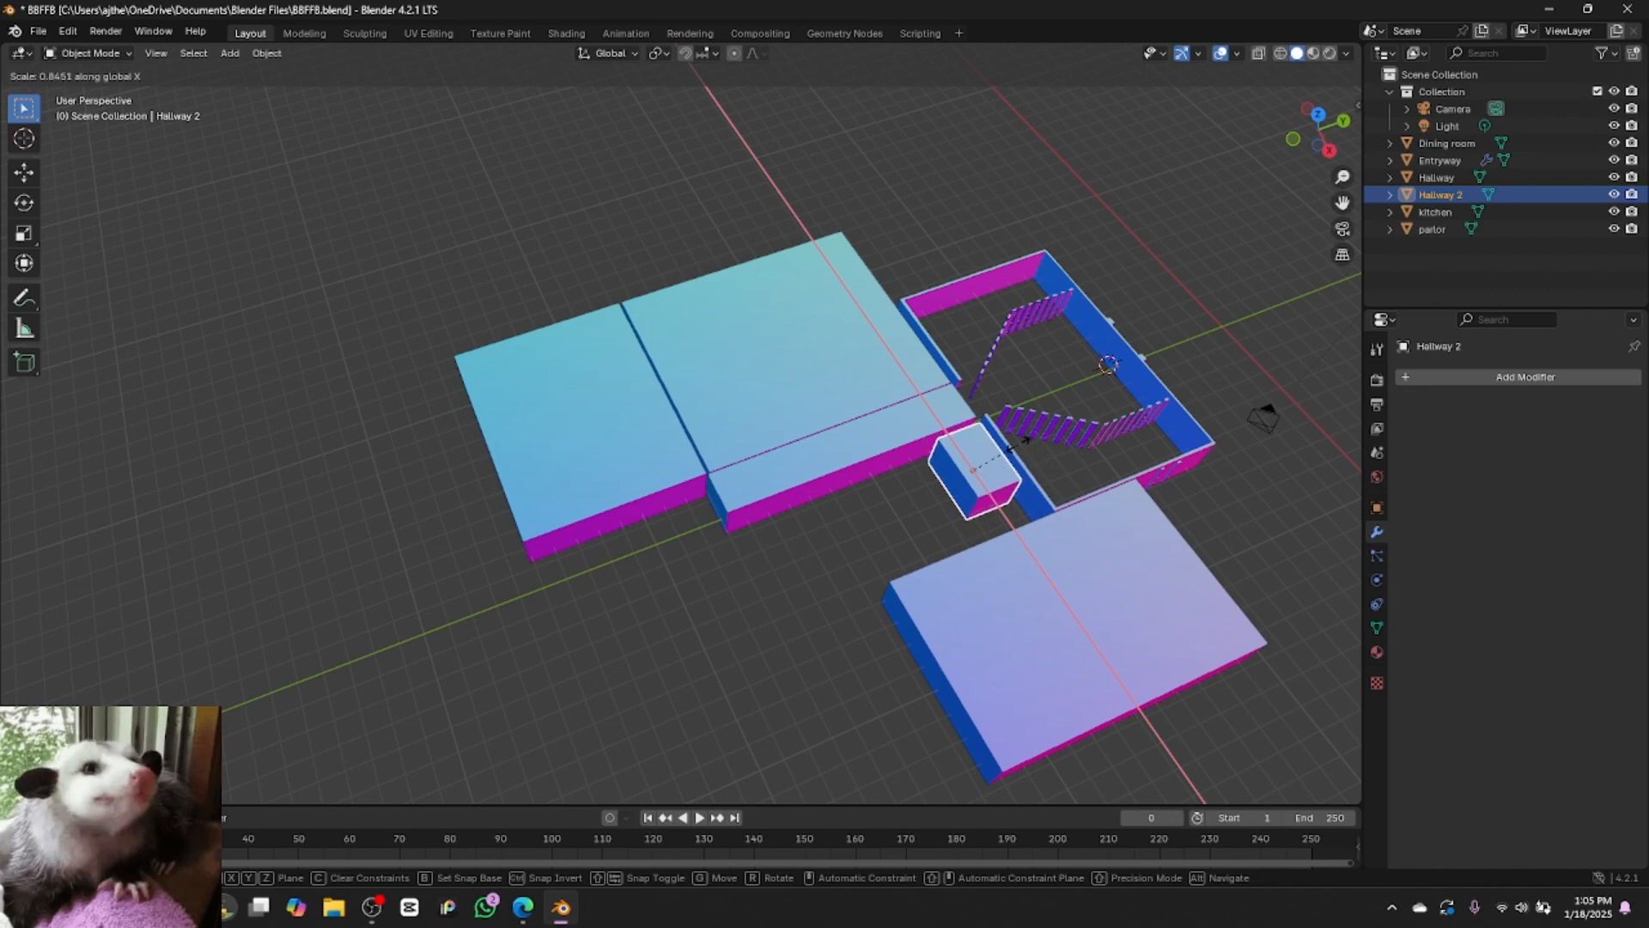
click(1000, 434)
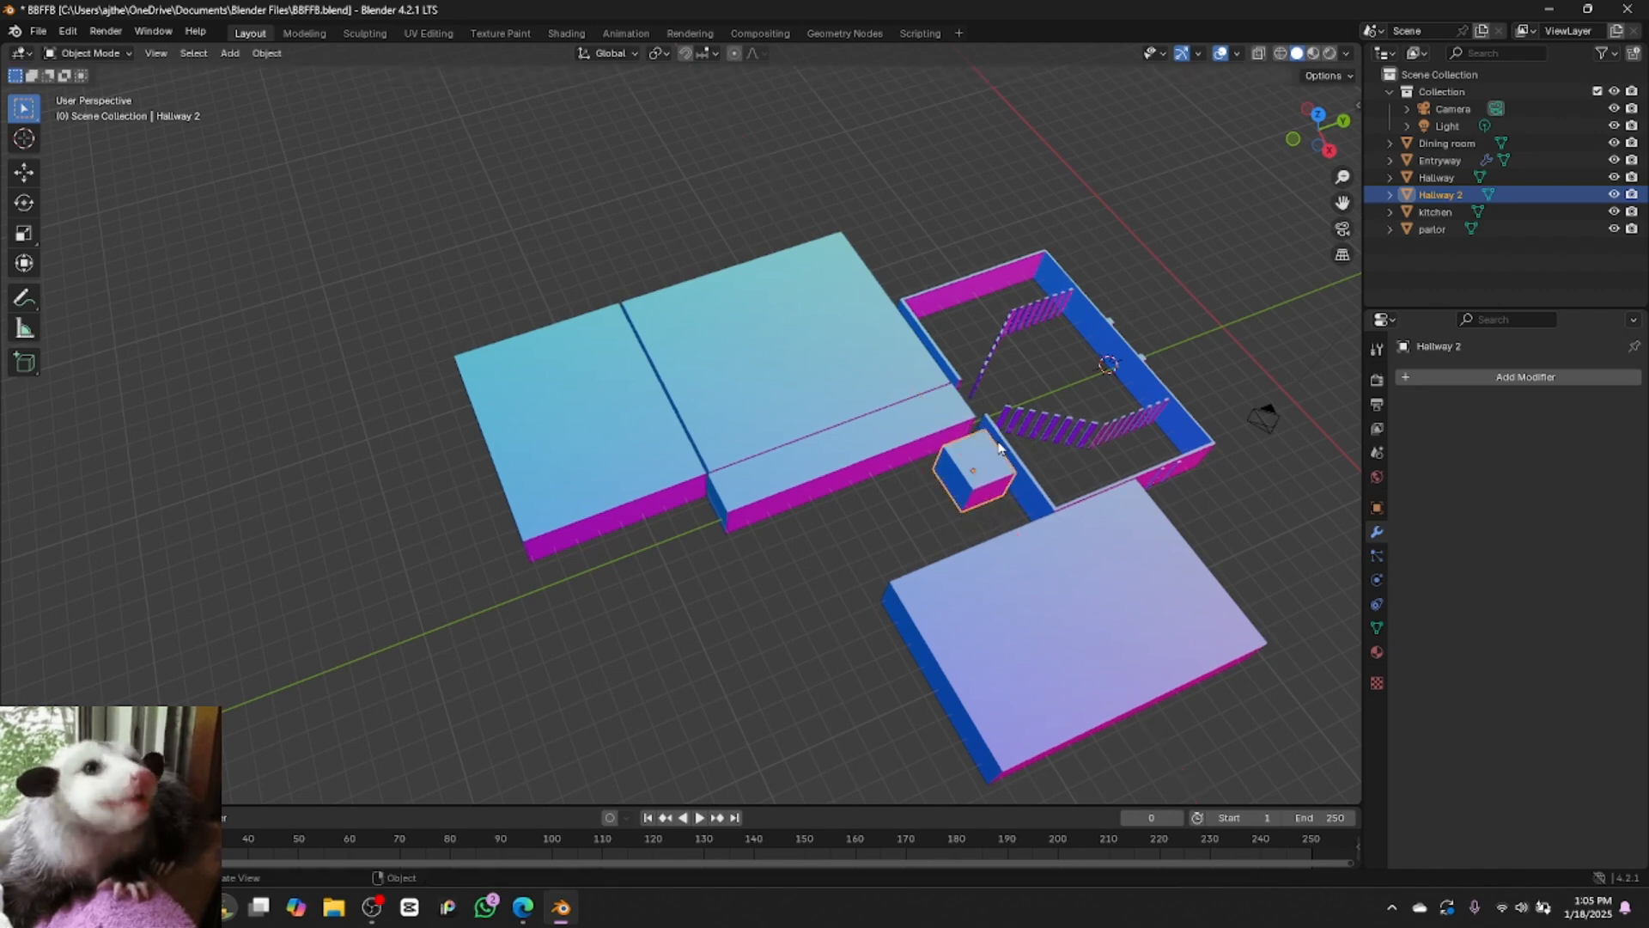
key(g)
key(x)
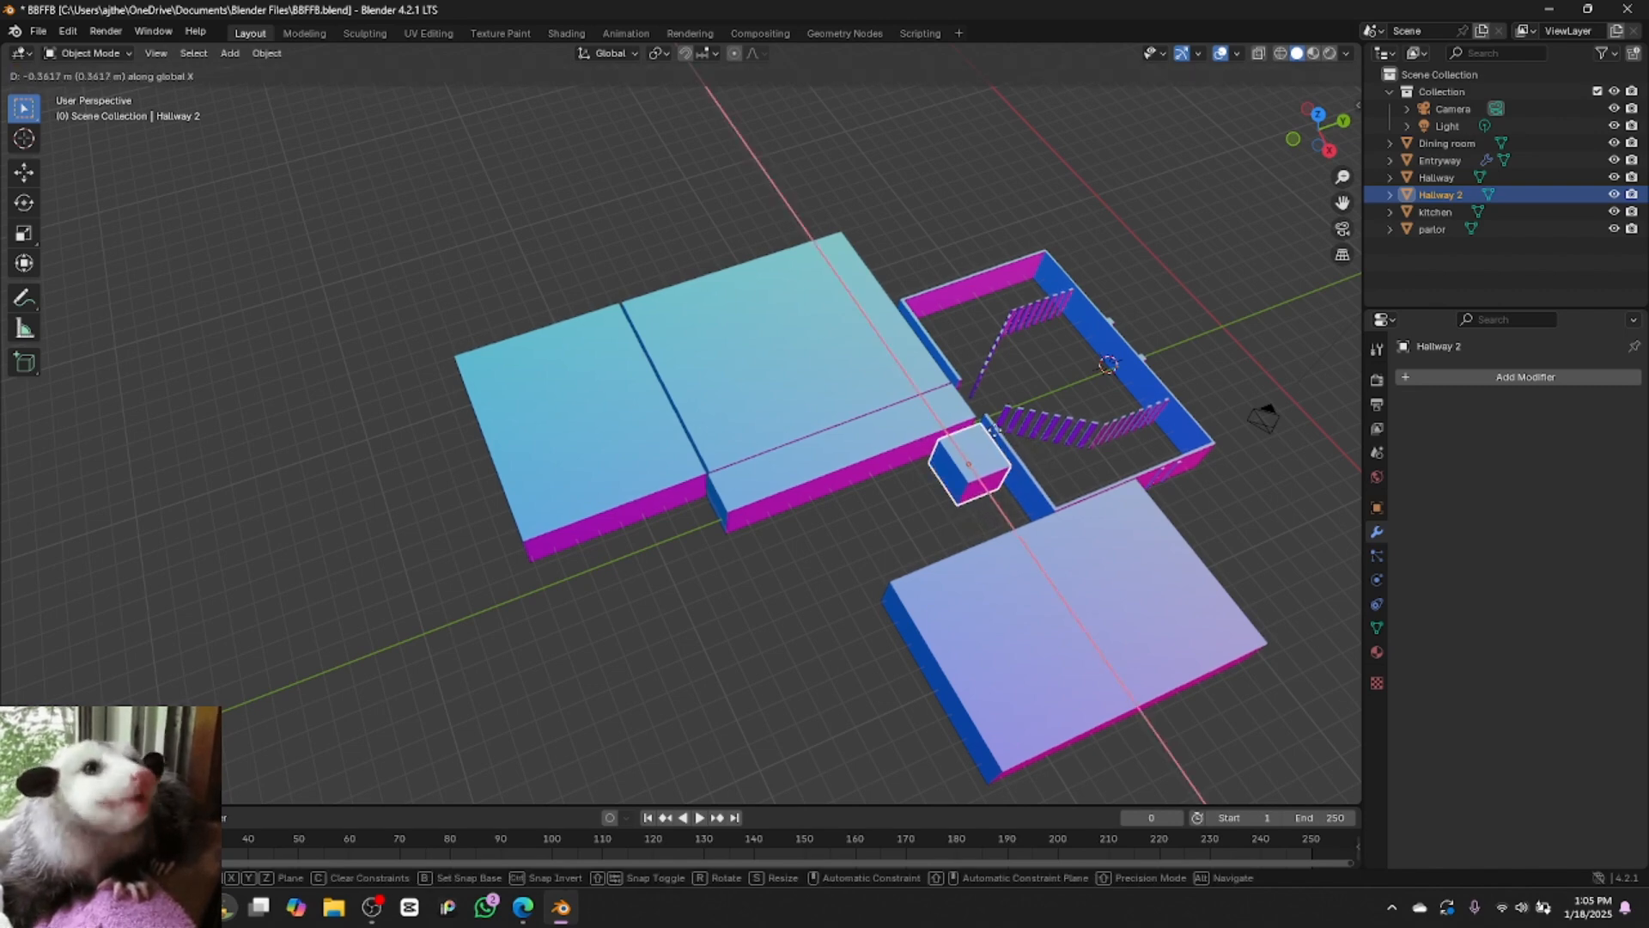
click(994, 425)
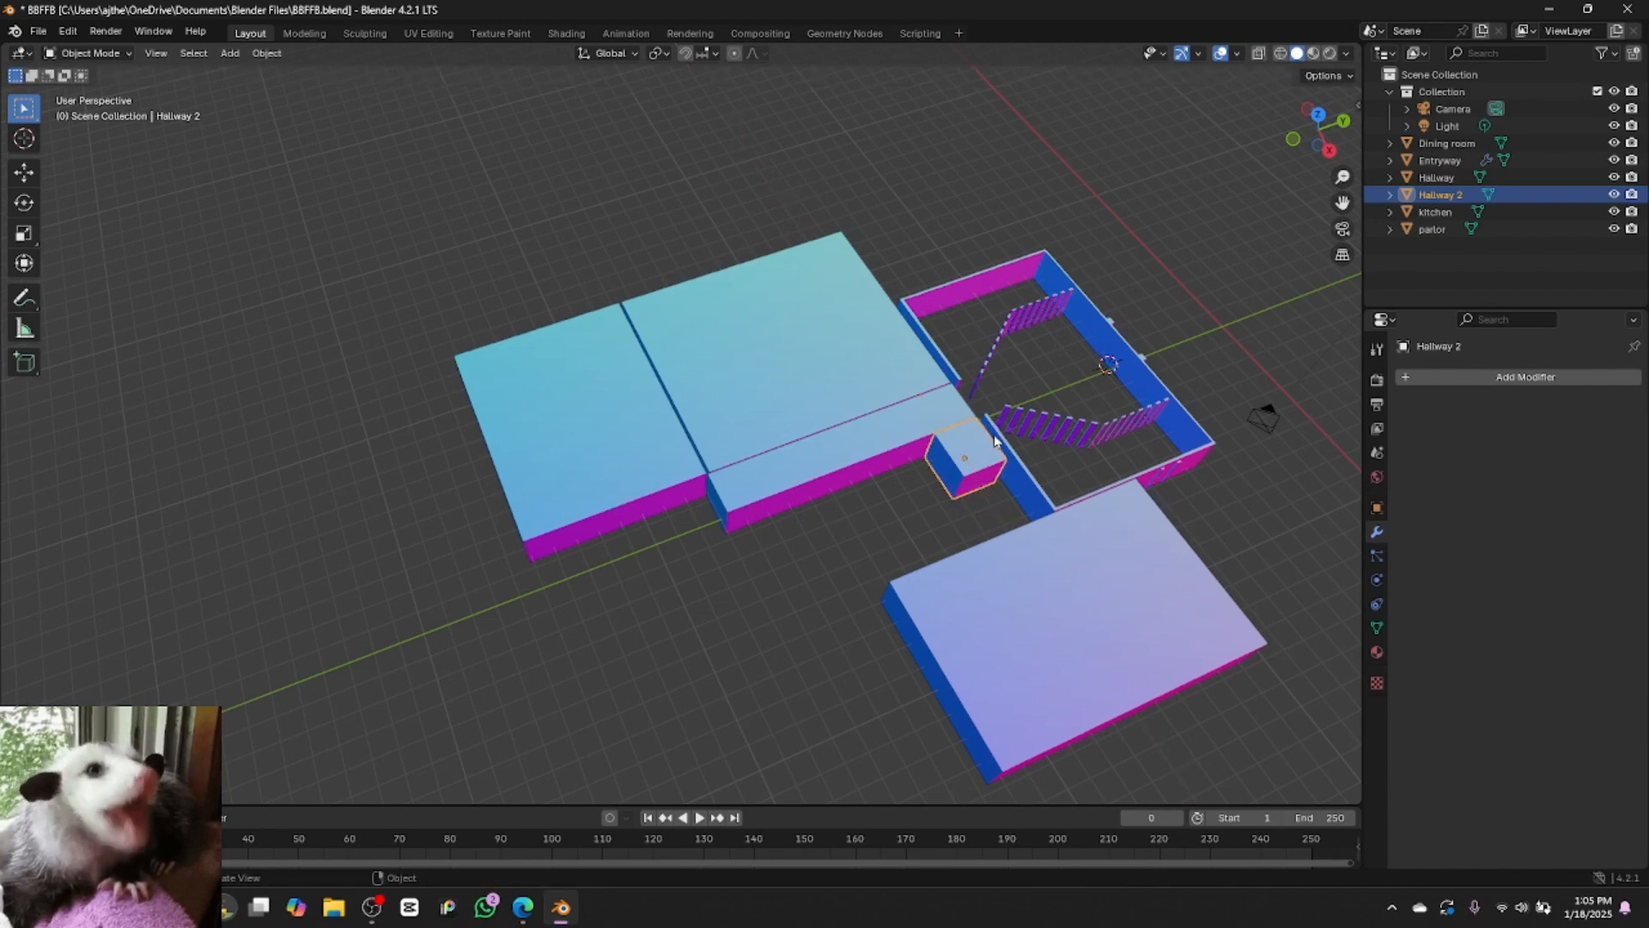
Add a loop cut across the parlor mesh in Edit Mode, slid in line with the entryway's nearest corner
click(1038, 550)
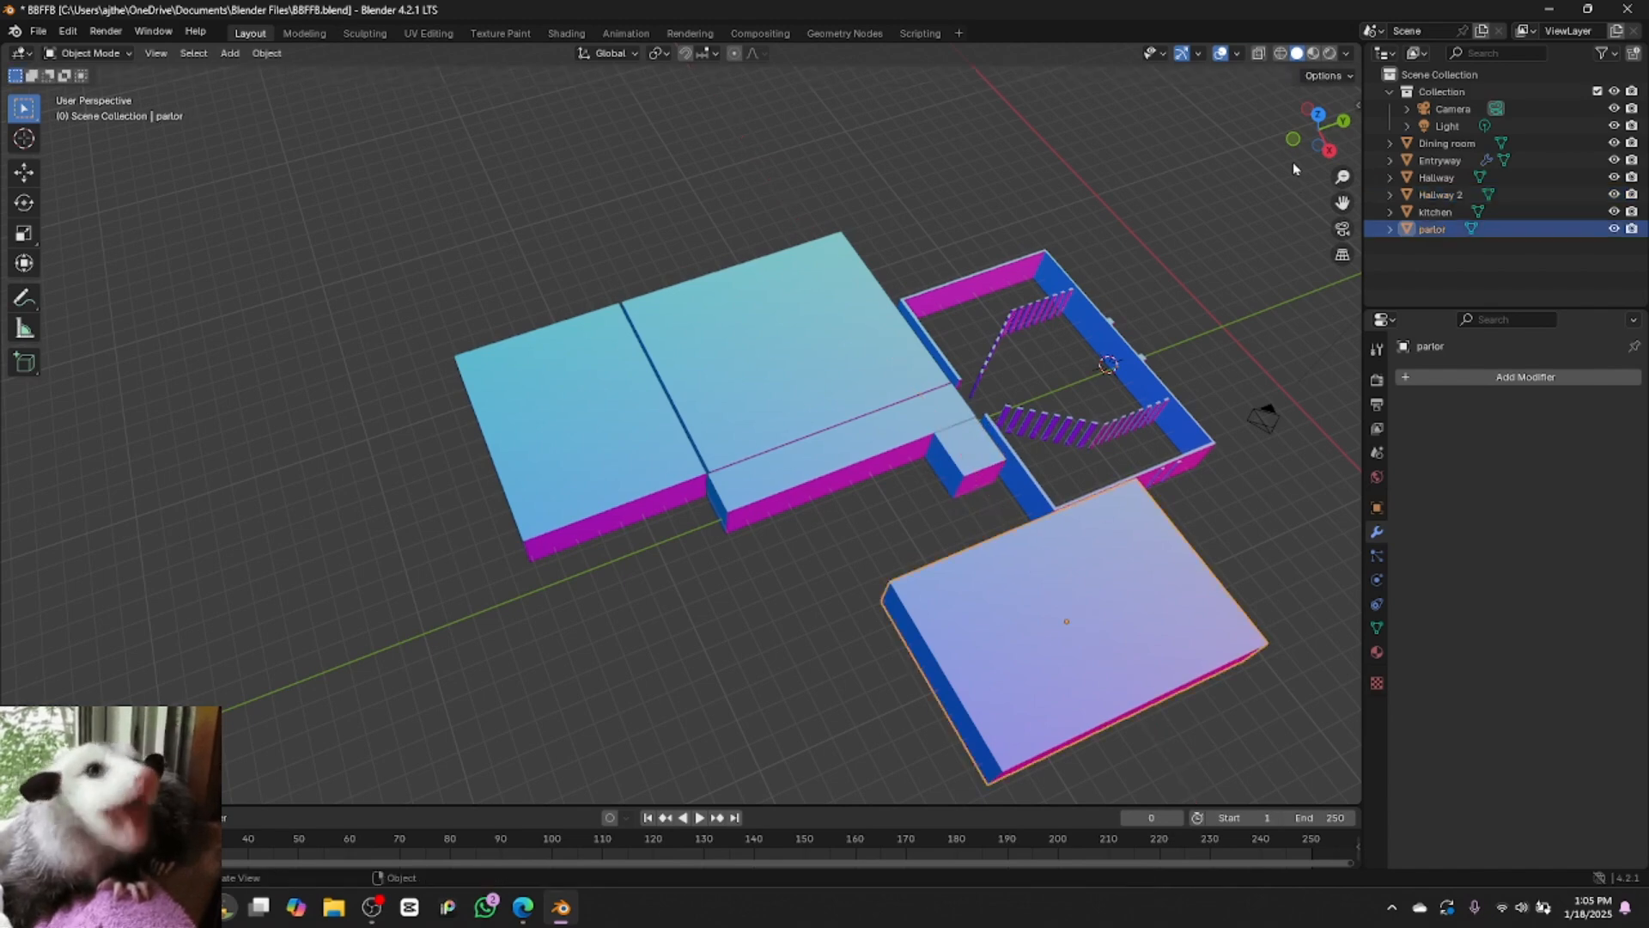
click(121, 54)
click(114, 95)
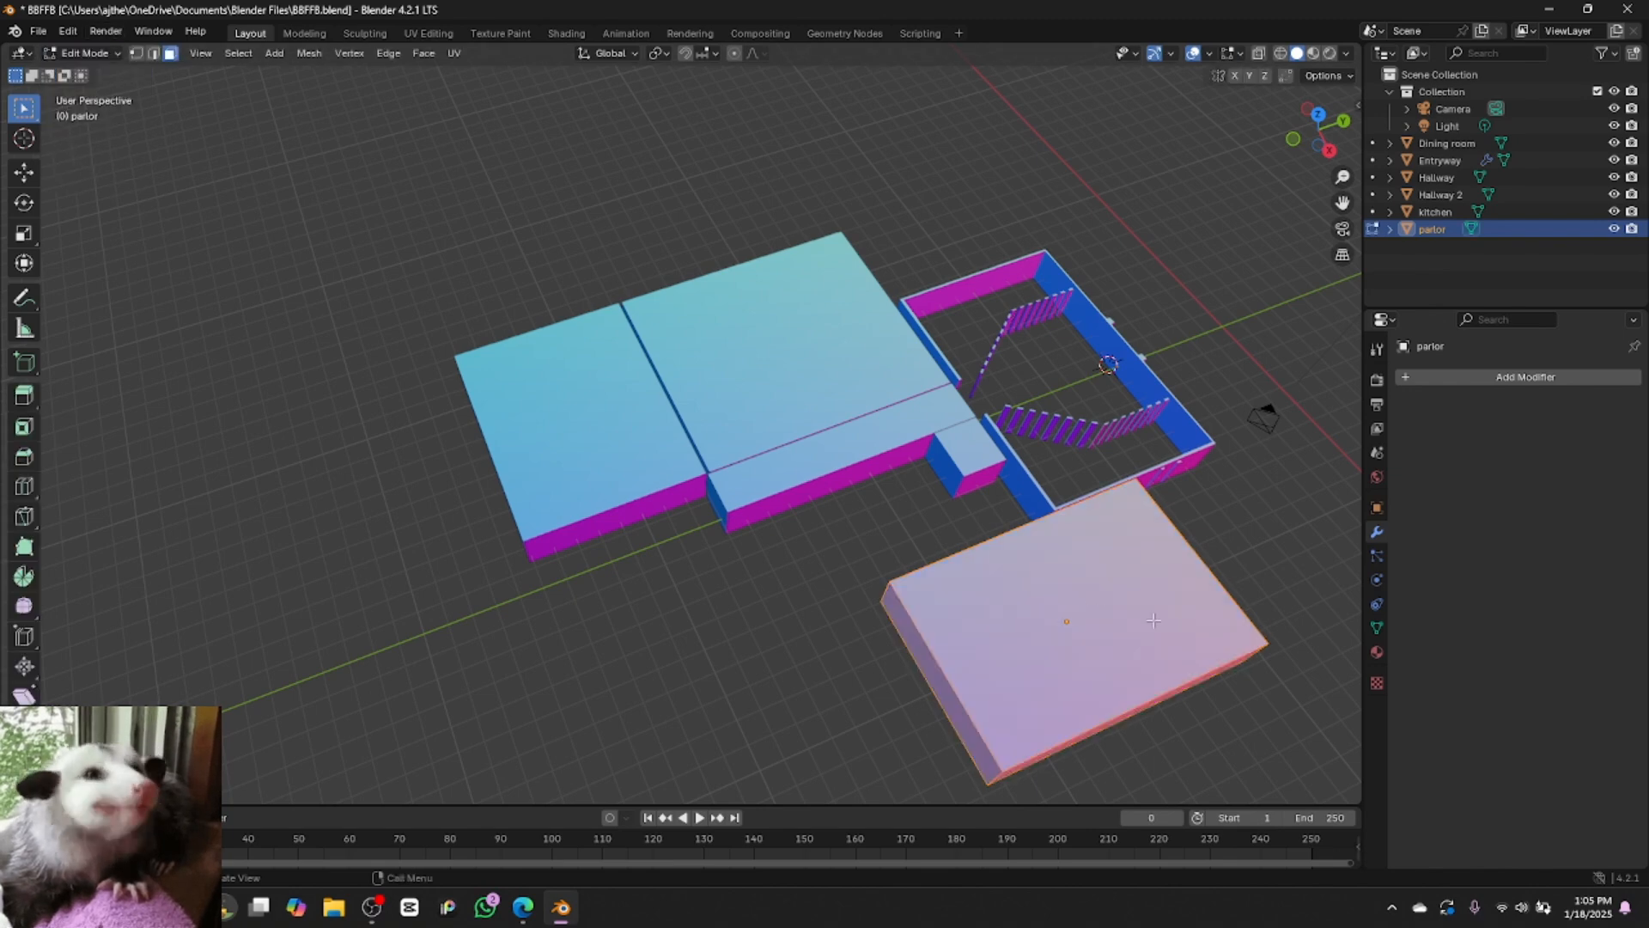
click(24, 487)
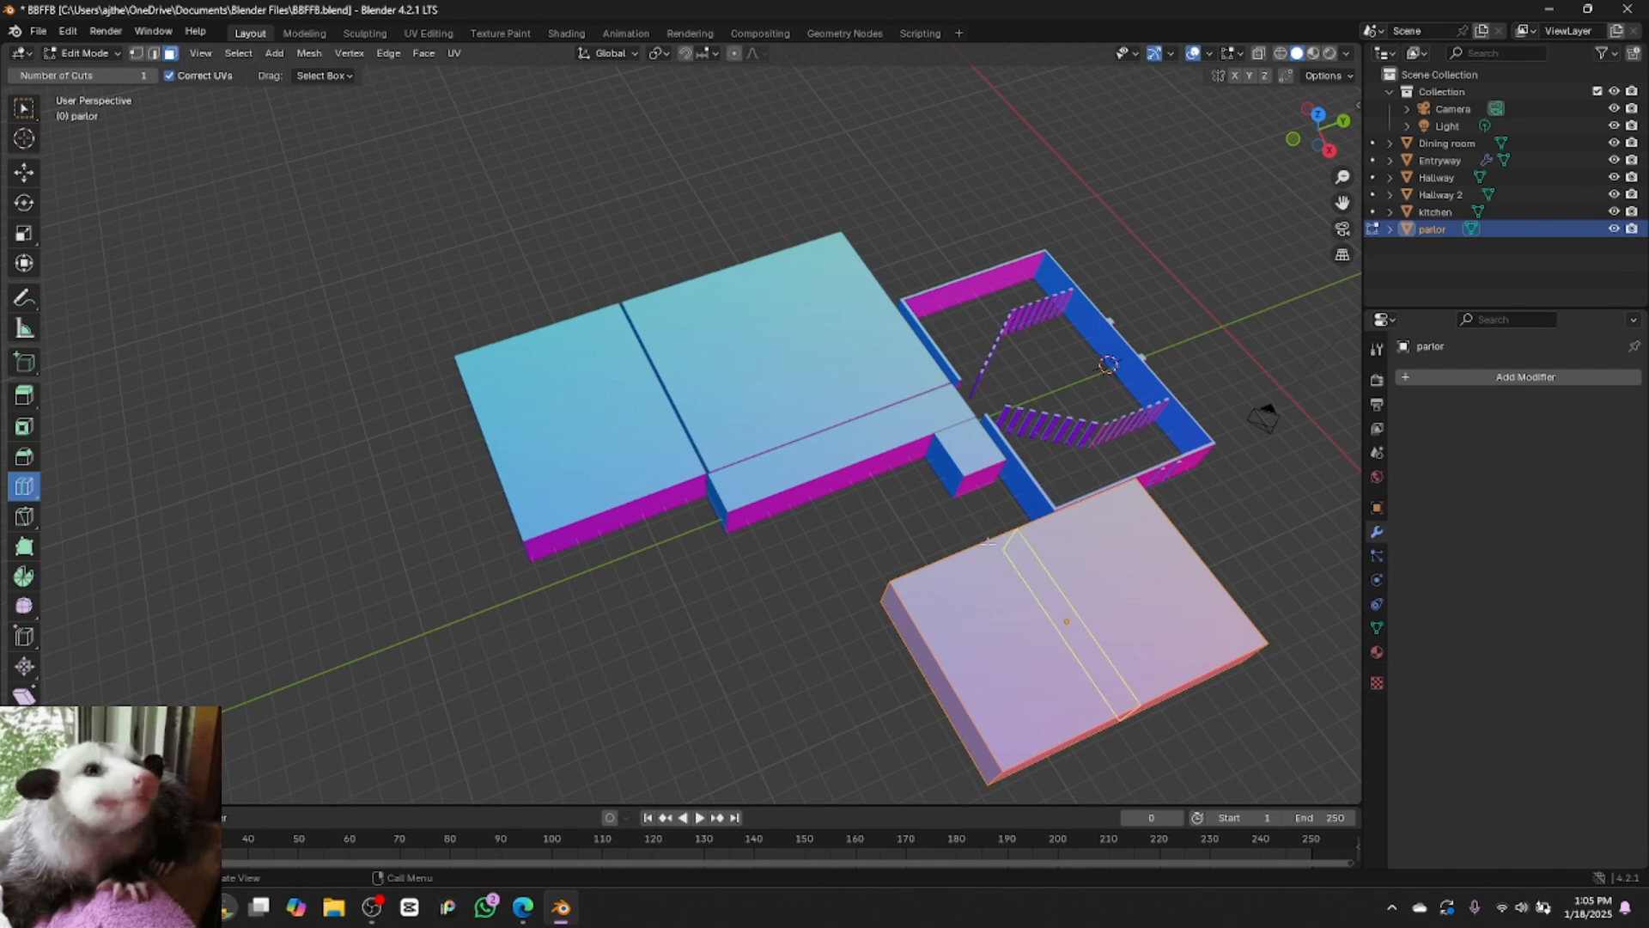
drag(1036, 551, 1025, 532)
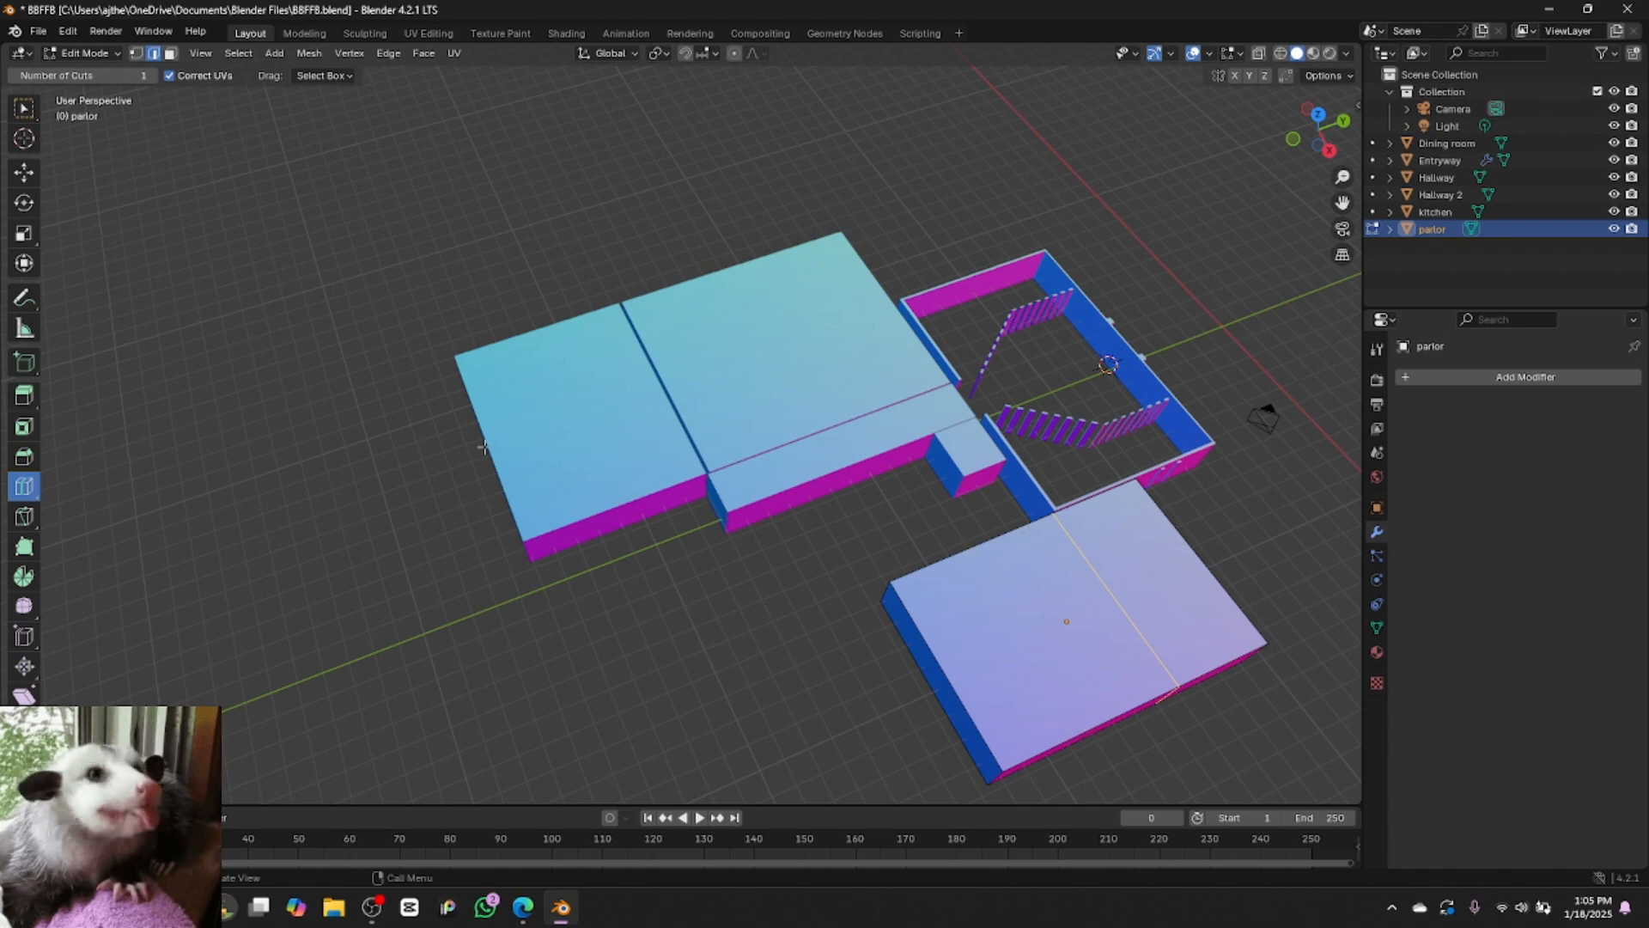
Delete both top faces of the parlor on either side of the loop cut
click(24, 107)
click(170, 53)
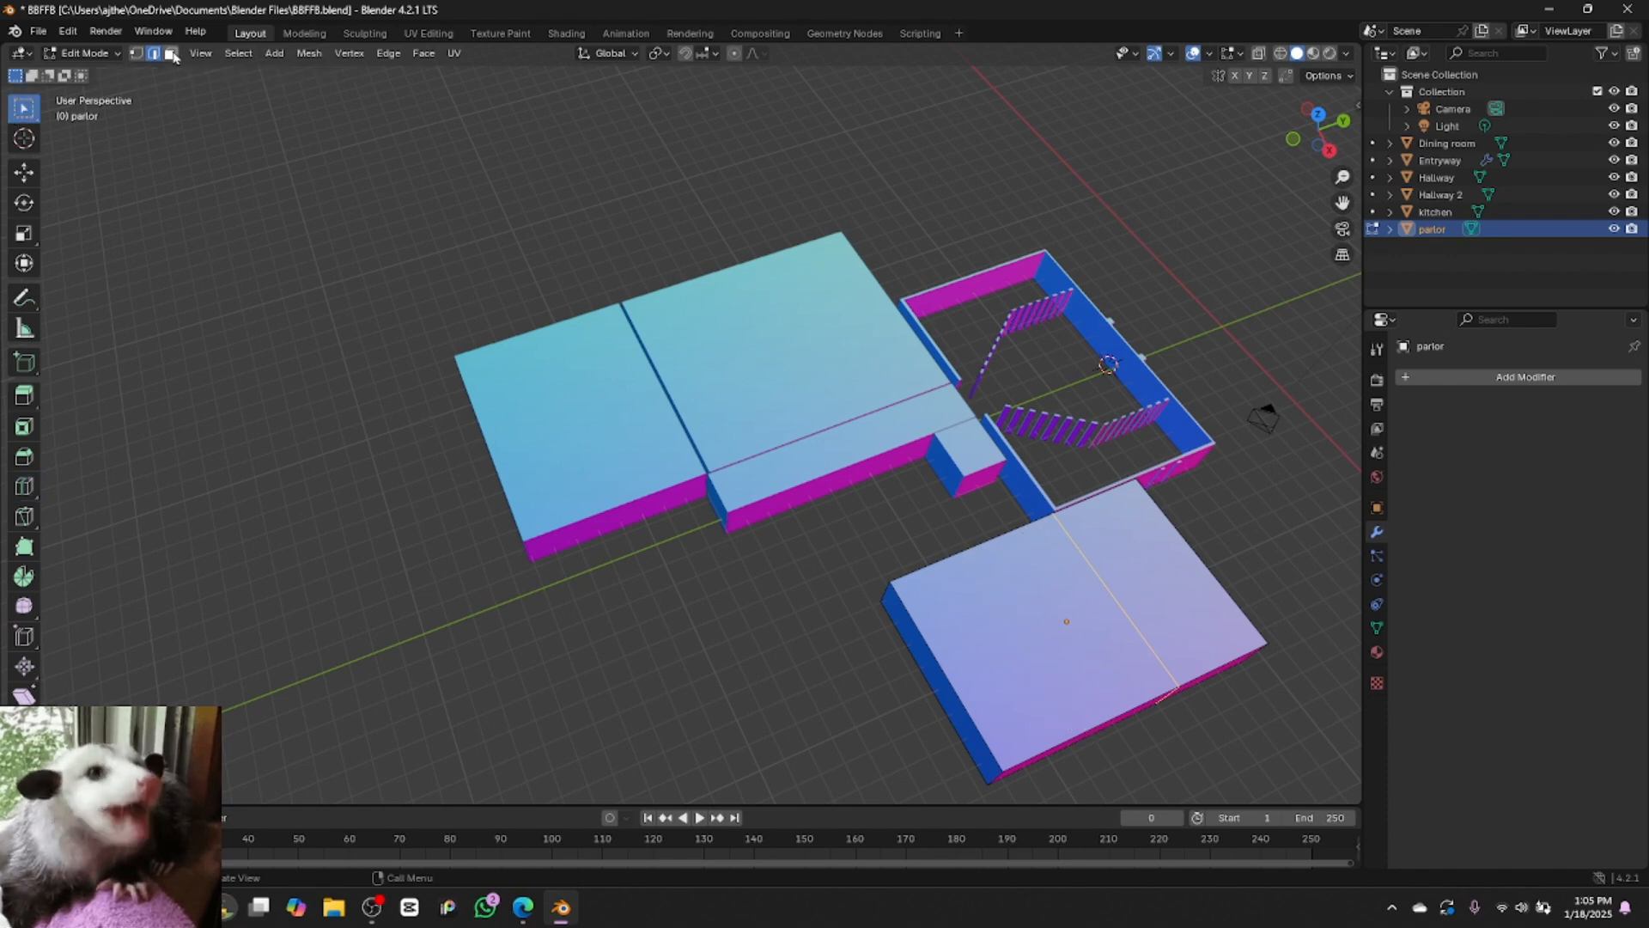
click(961, 620)
right_click(962, 620)
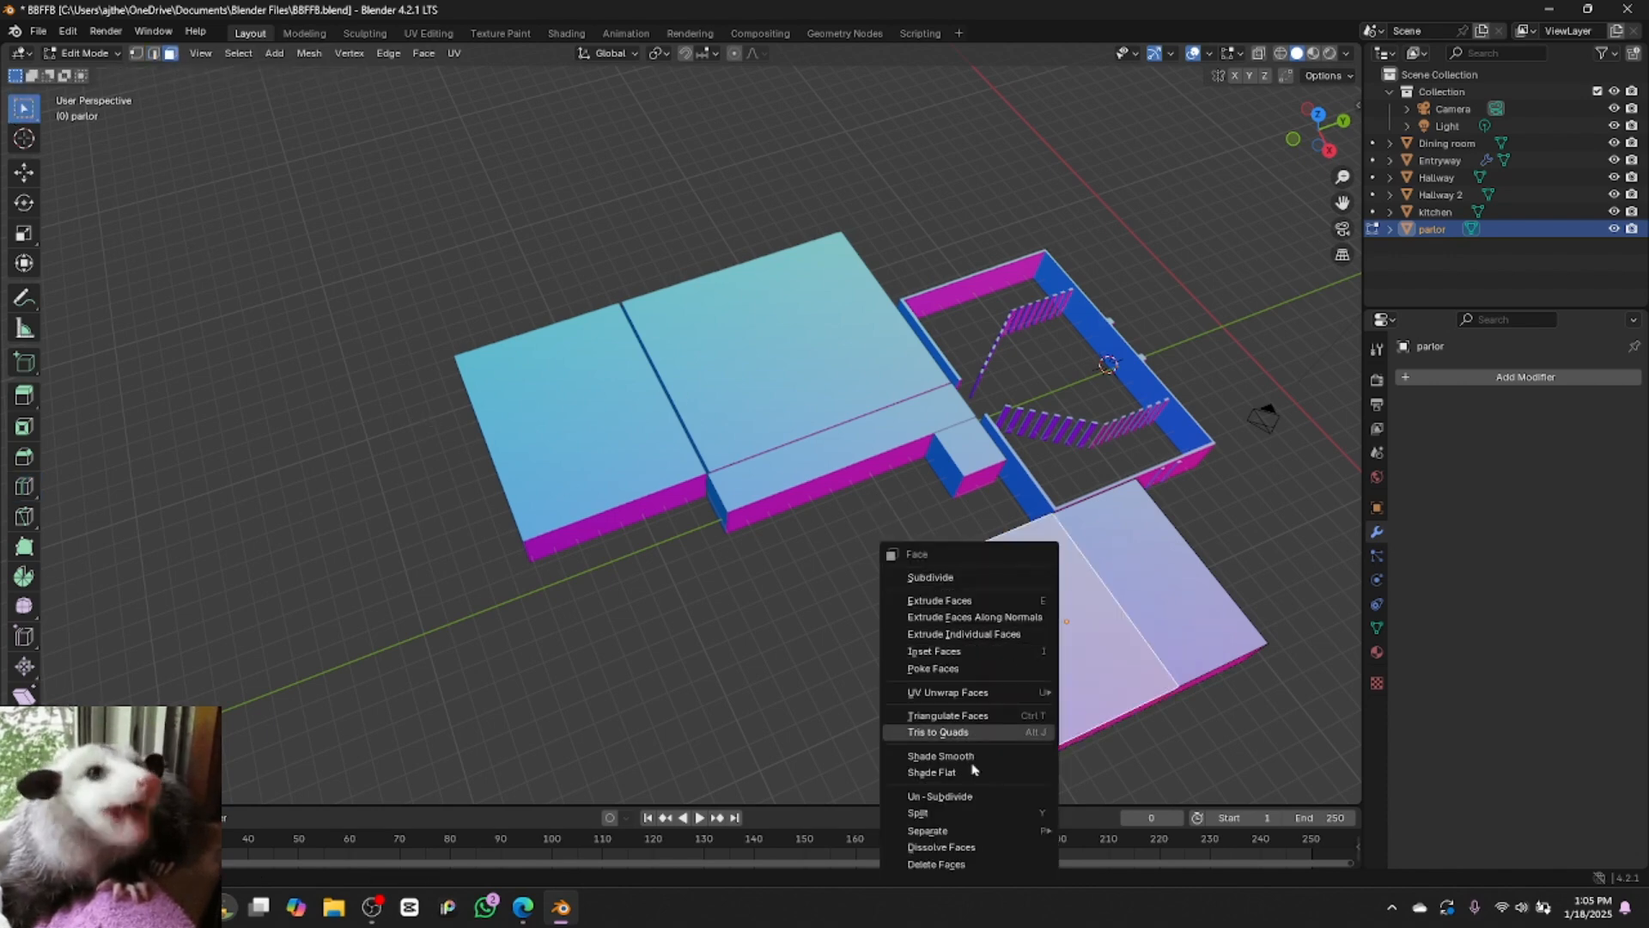
click(974, 839)
click(1127, 588)
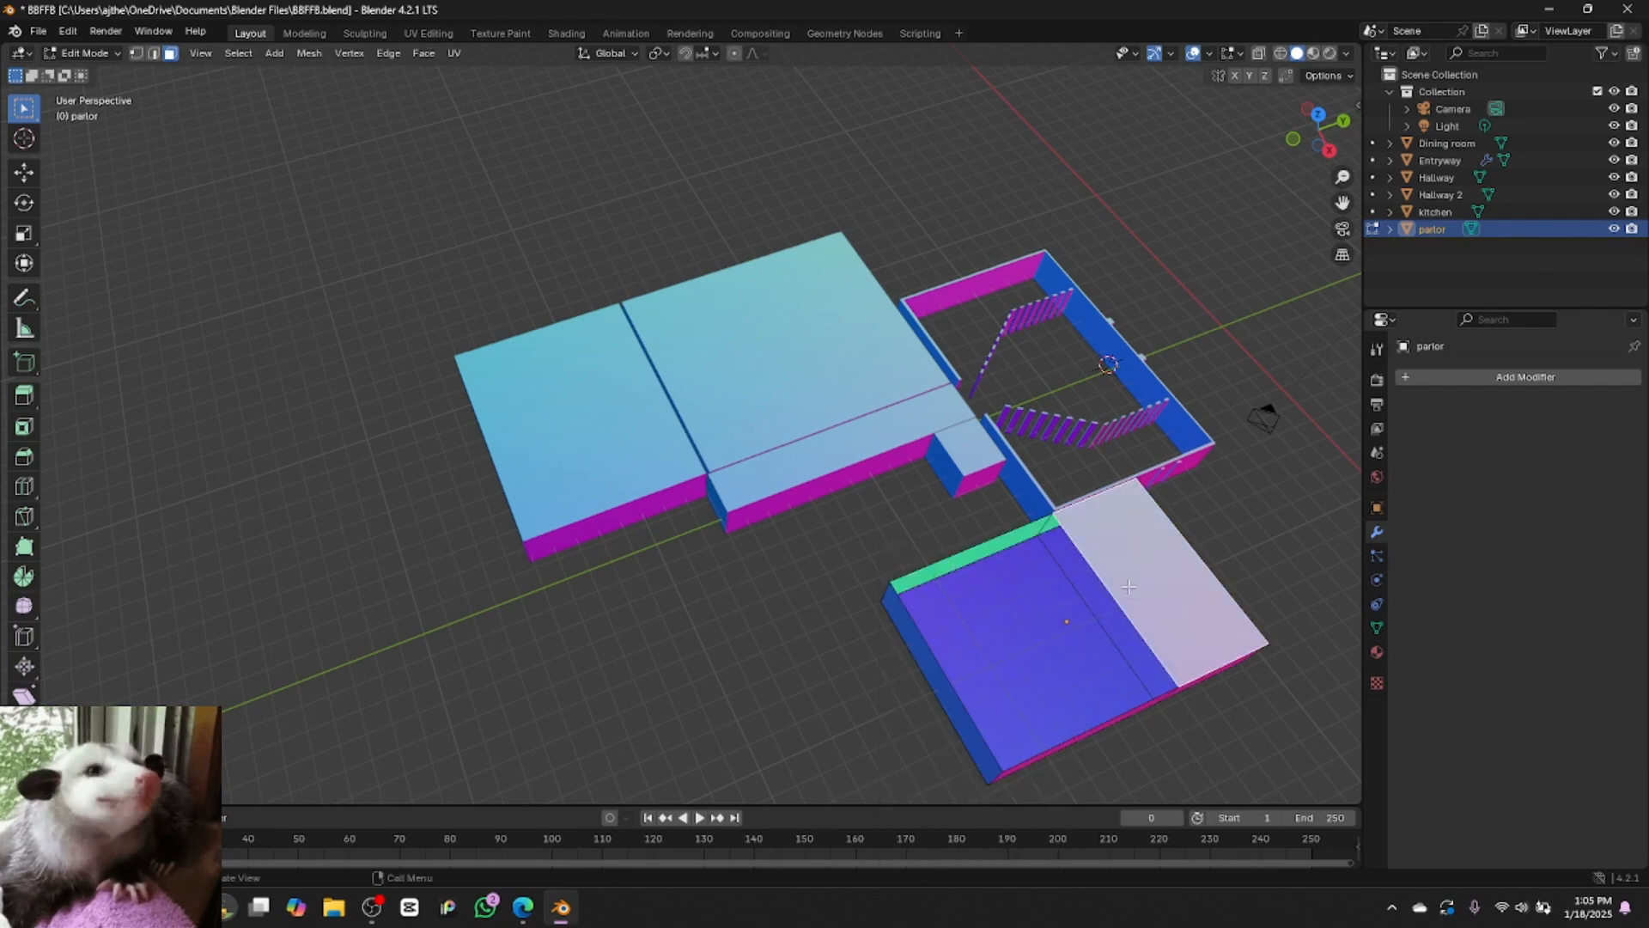
right_click(1127, 589)
click(1129, 594)
Try to move the parlor's wall face nearest Hallway 2 about 0.5 m inward along X
click(976, 552)
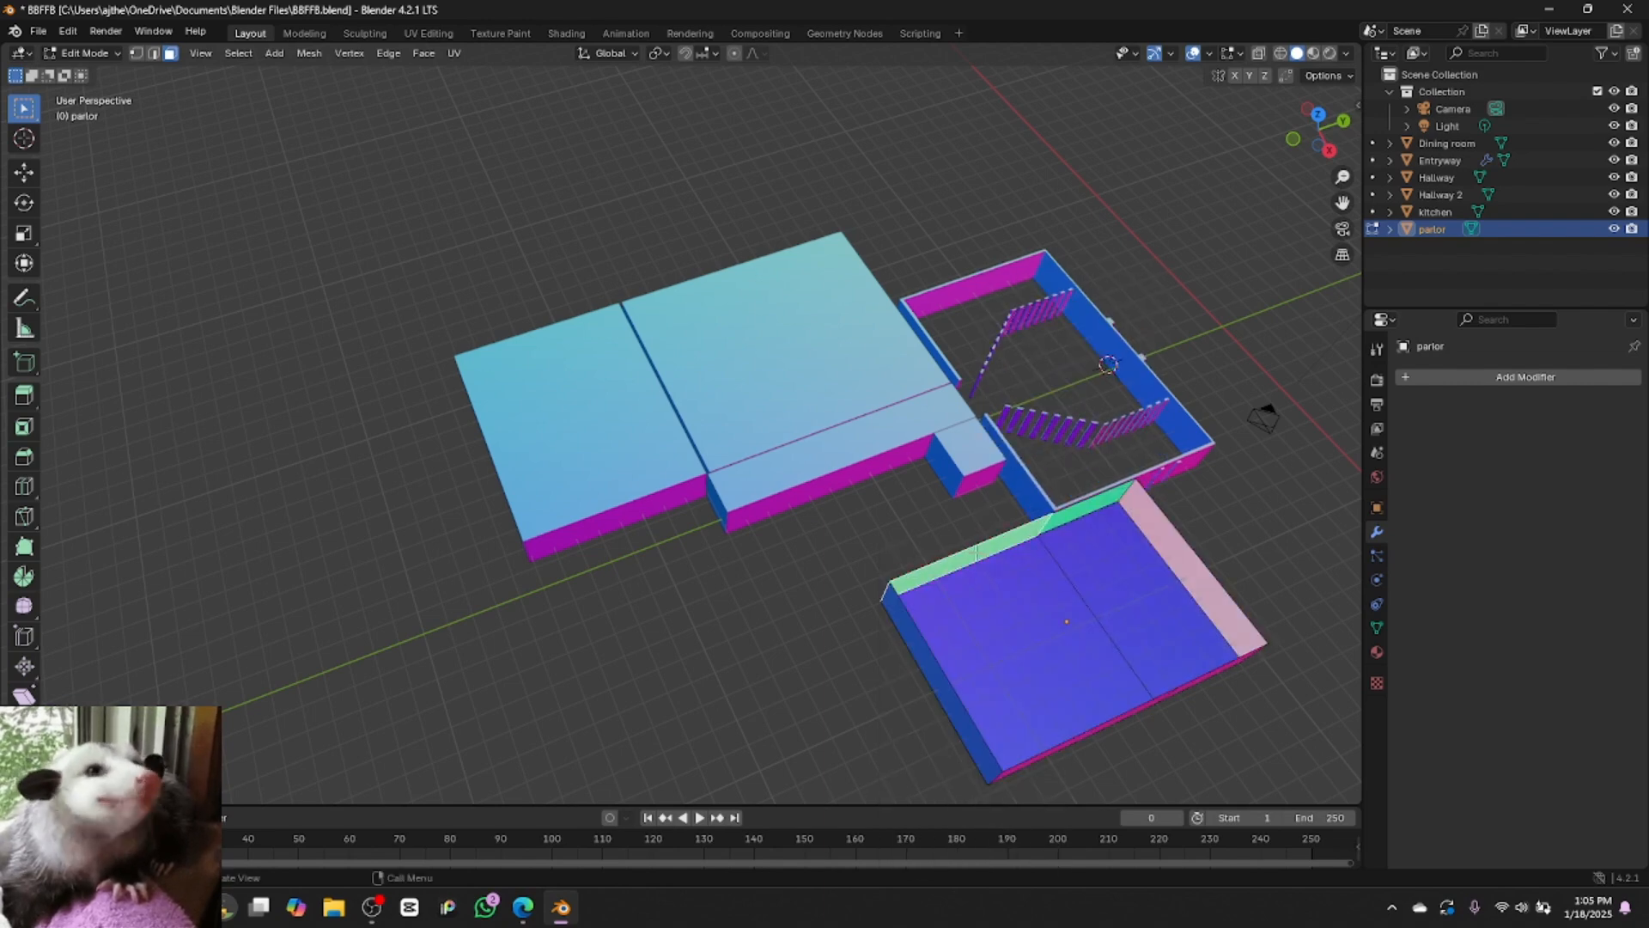
key(g)
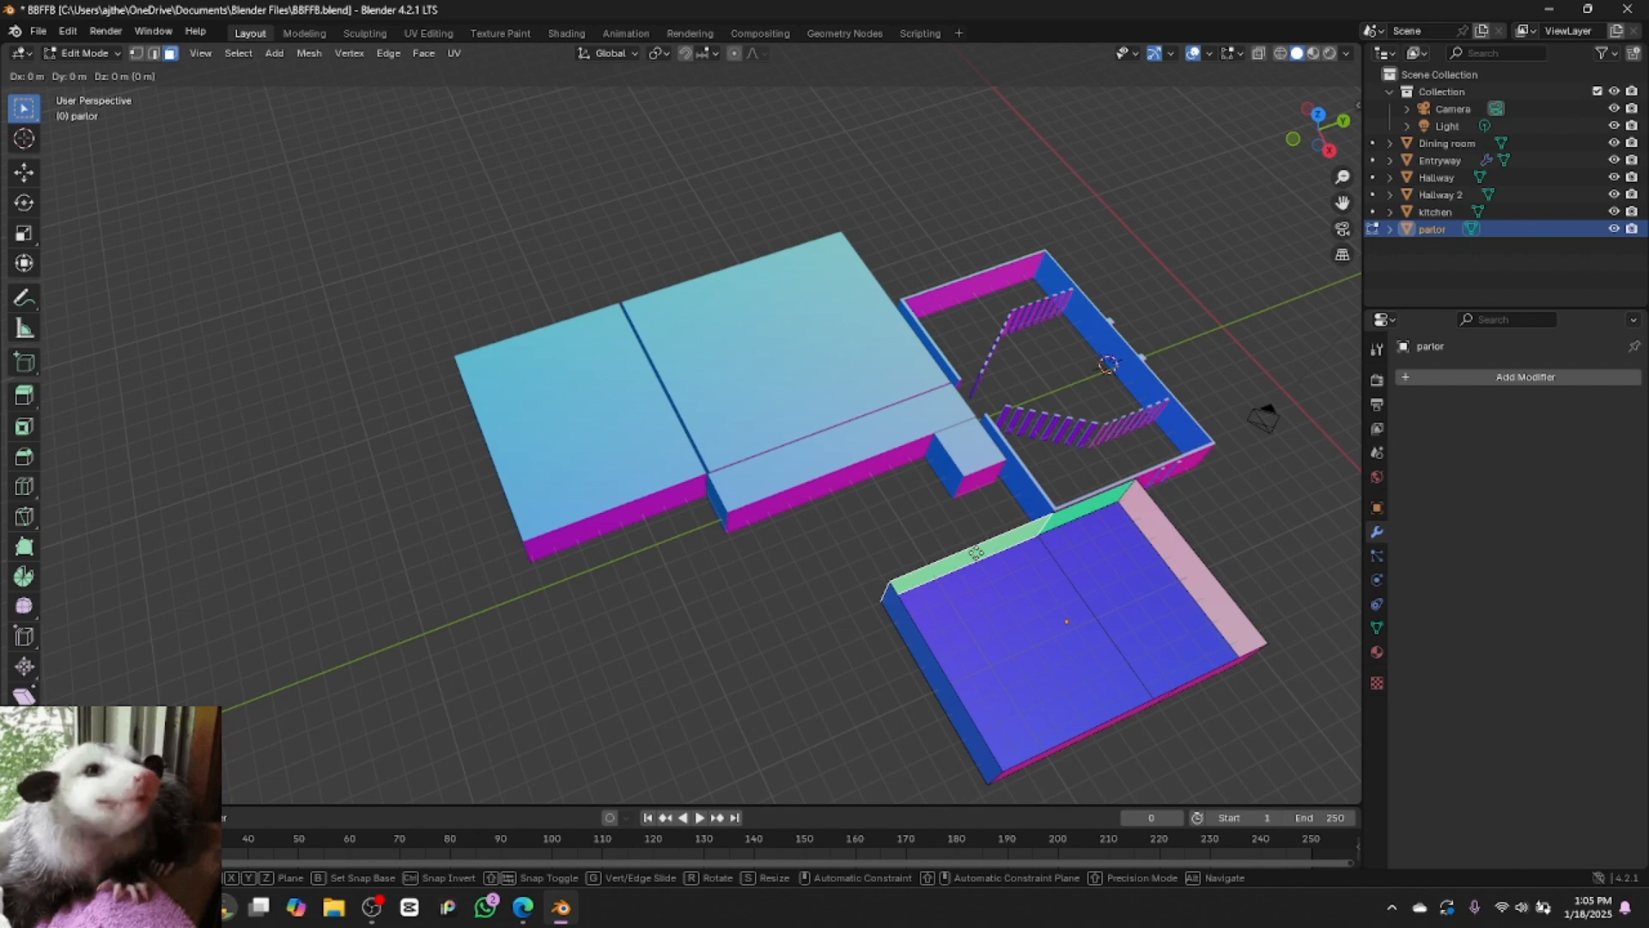
key(x)
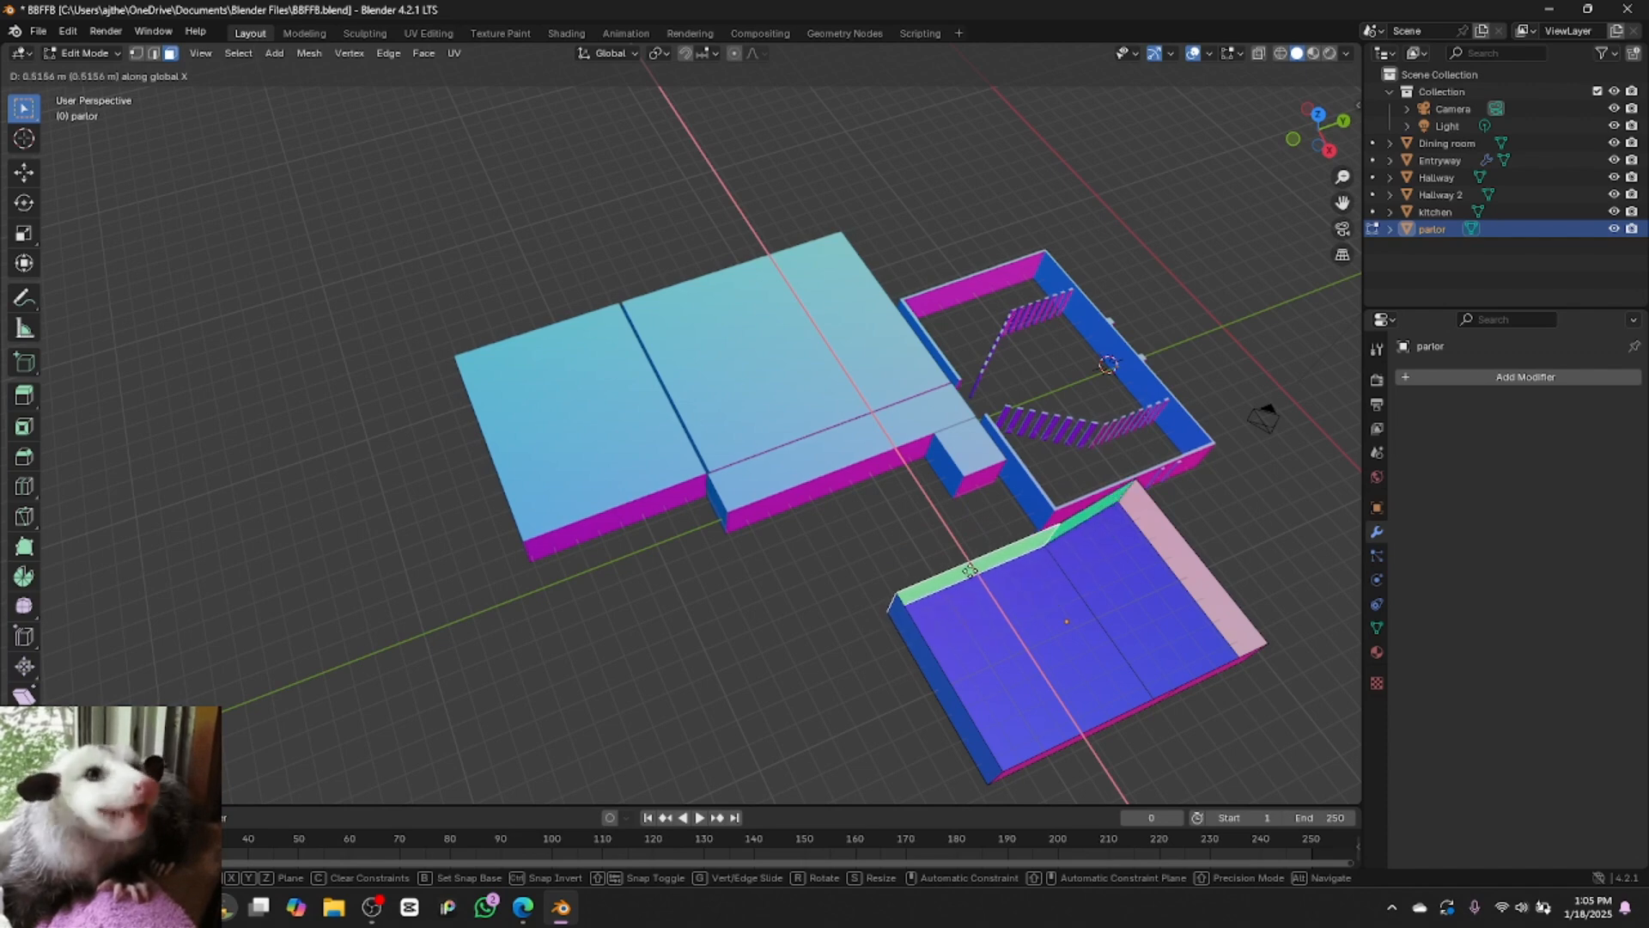
click(971, 571)
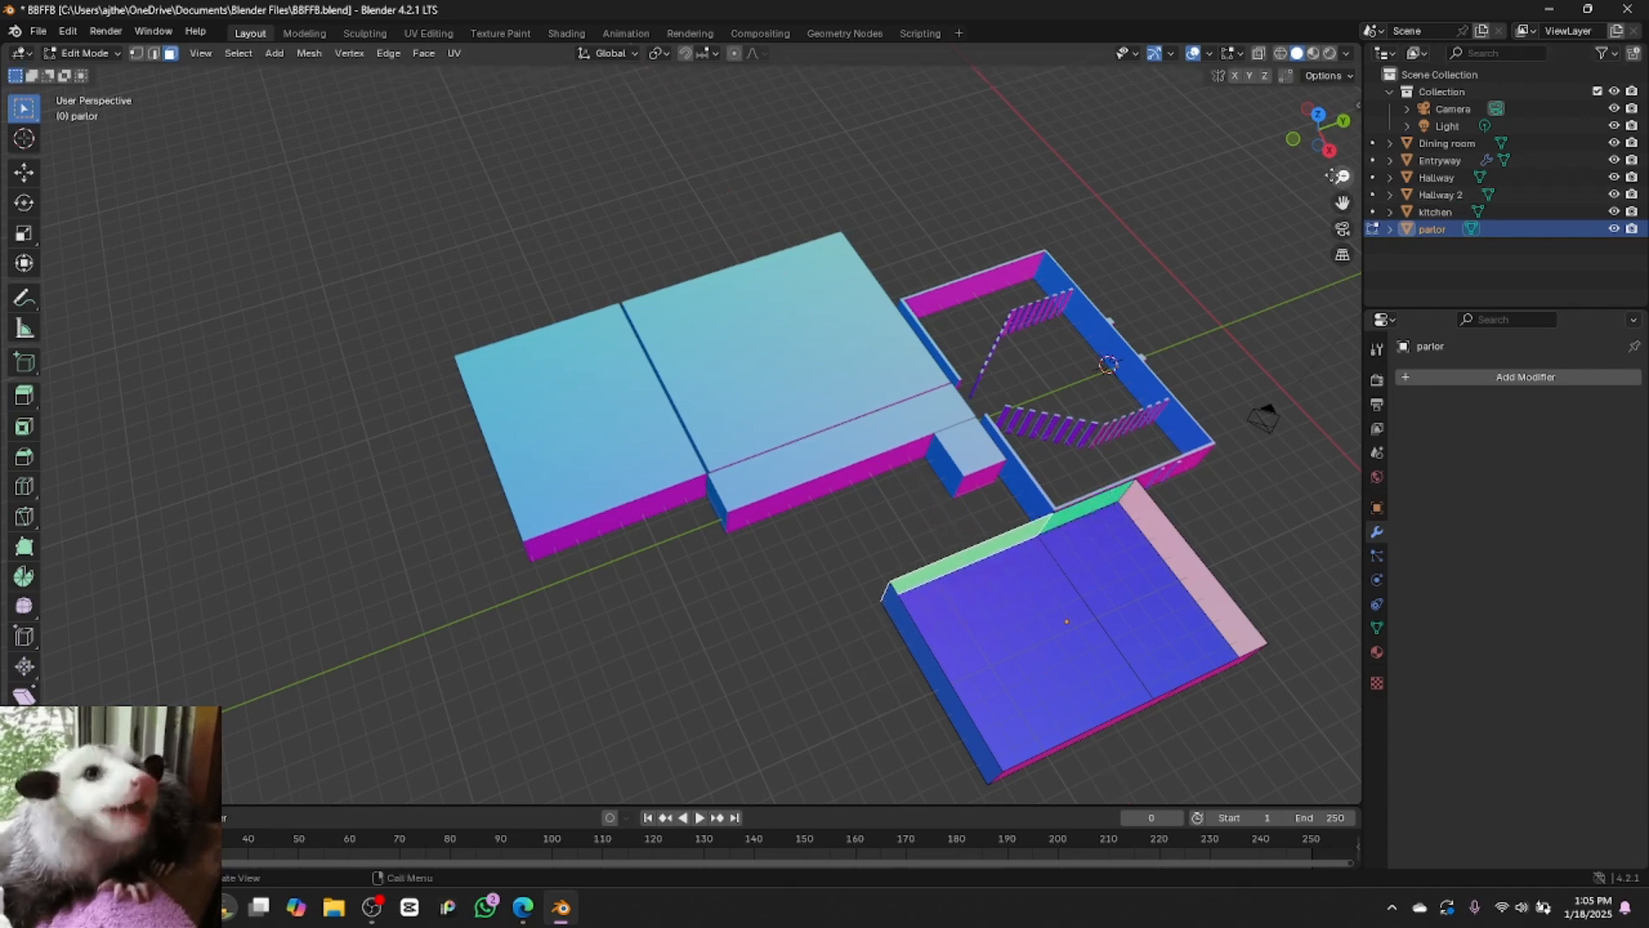
Try to extrude the parlor's wall section beside the entryway about 2.9 m toward the Hallway, and delete the extension's top face
drag(1319, 129, 1319, 161)
key(e)
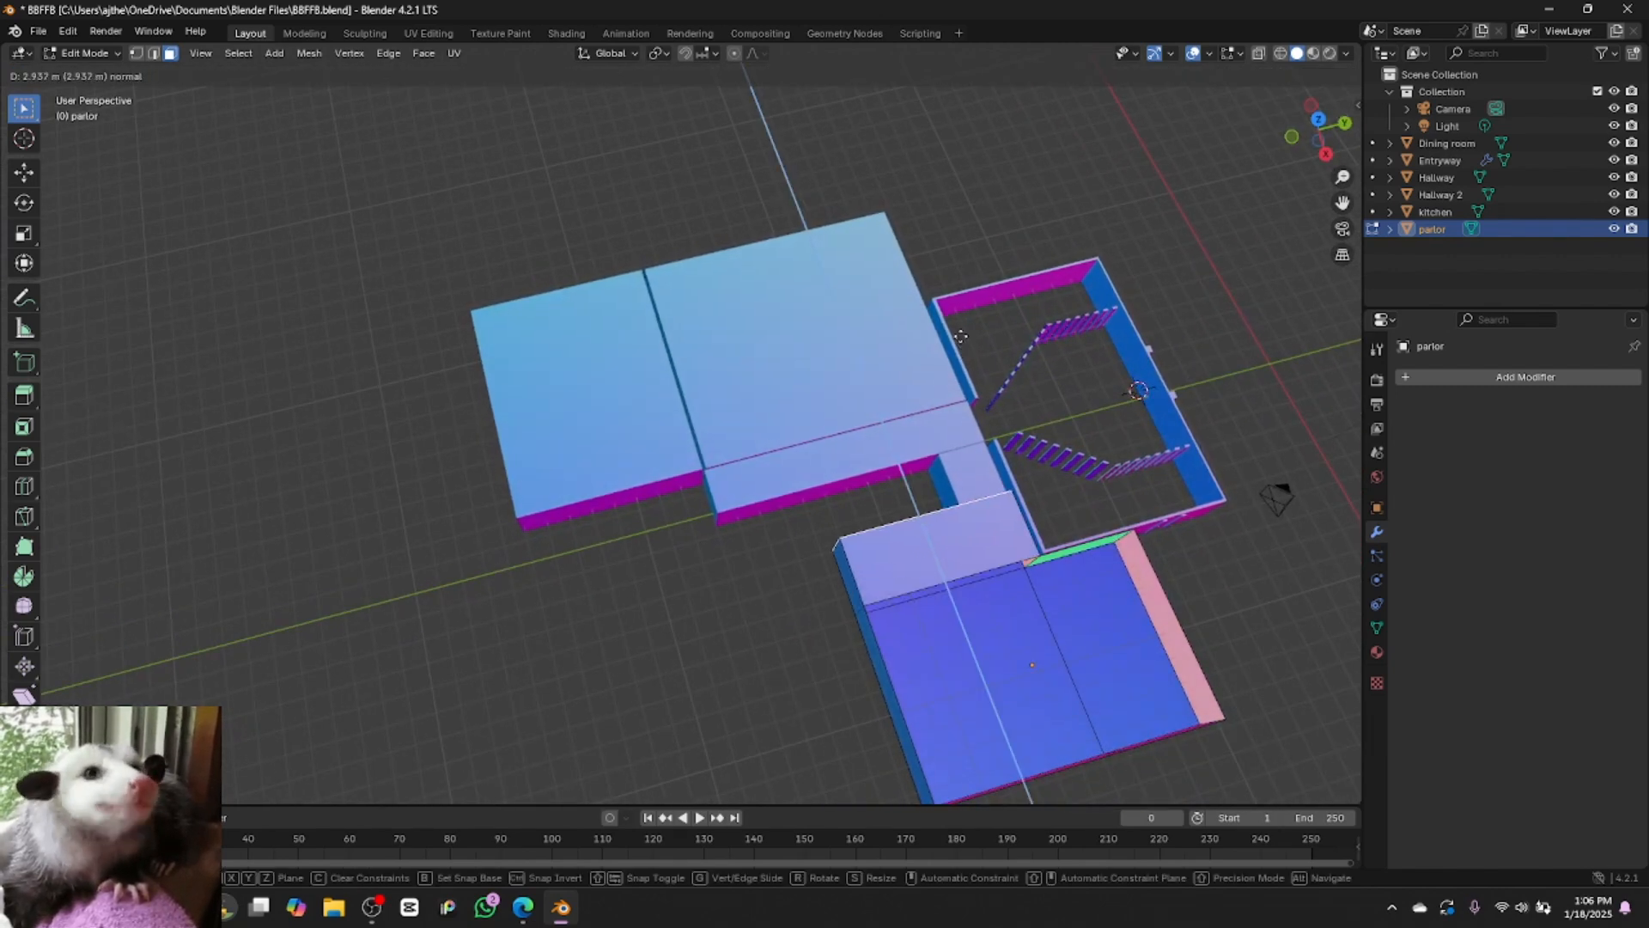
click(960, 336)
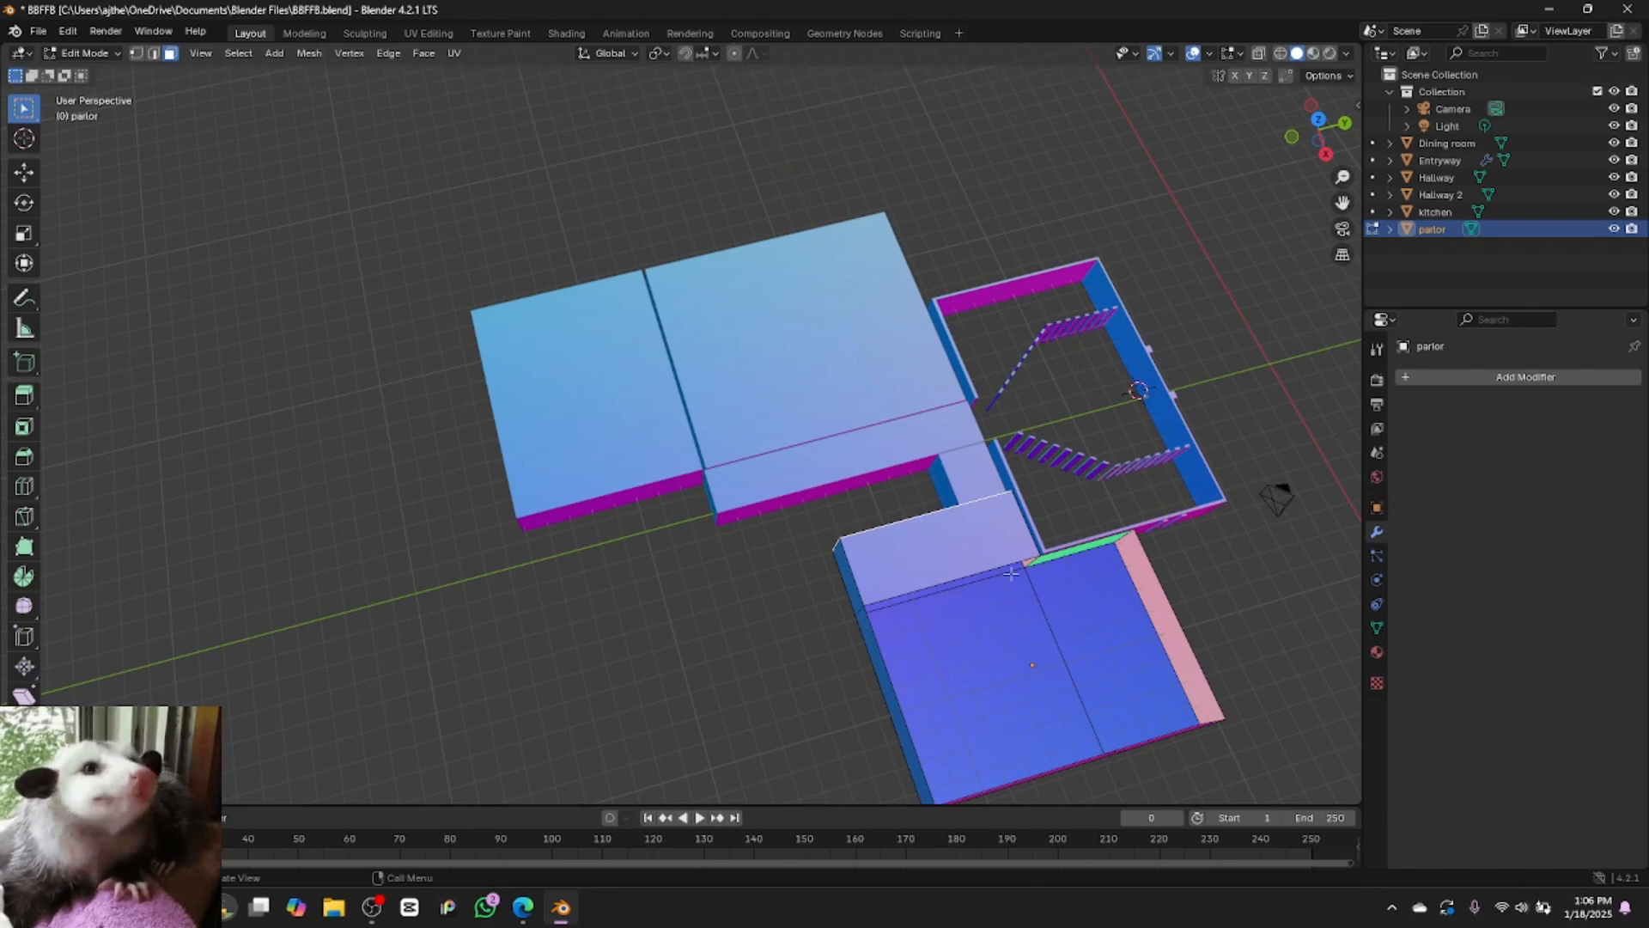
click(941, 544)
right_click(939, 545)
click(938, 544)
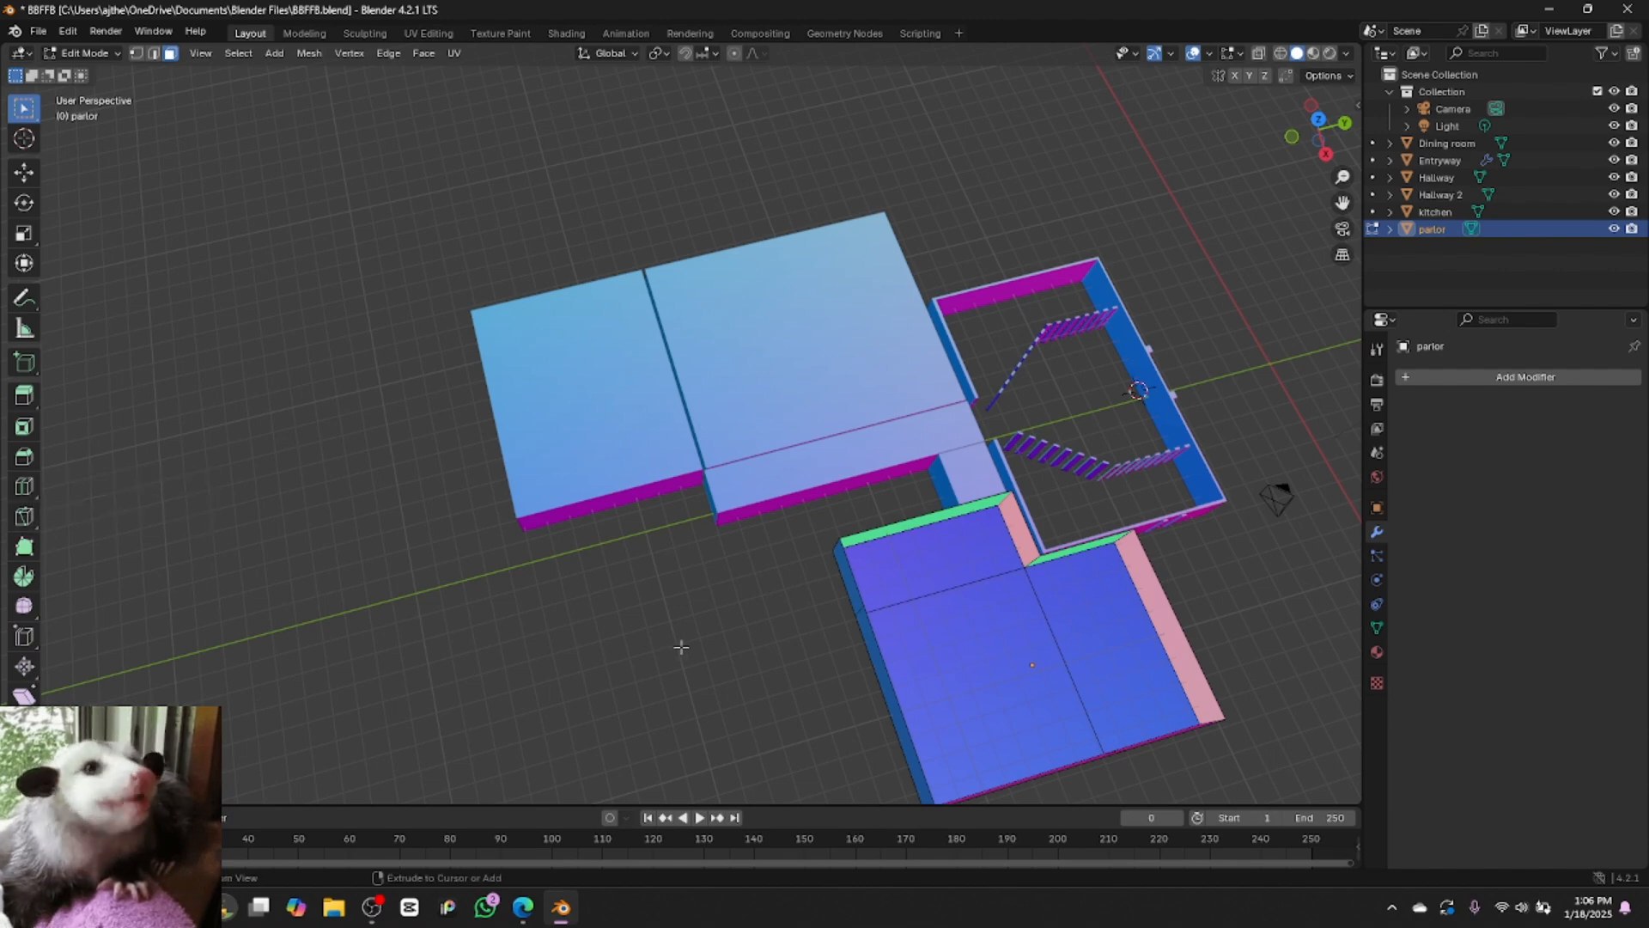
Undo the parlor extension and its top-face deletion
key(ctrl+z)
key(ctrl+z)
key(ctrl+z)
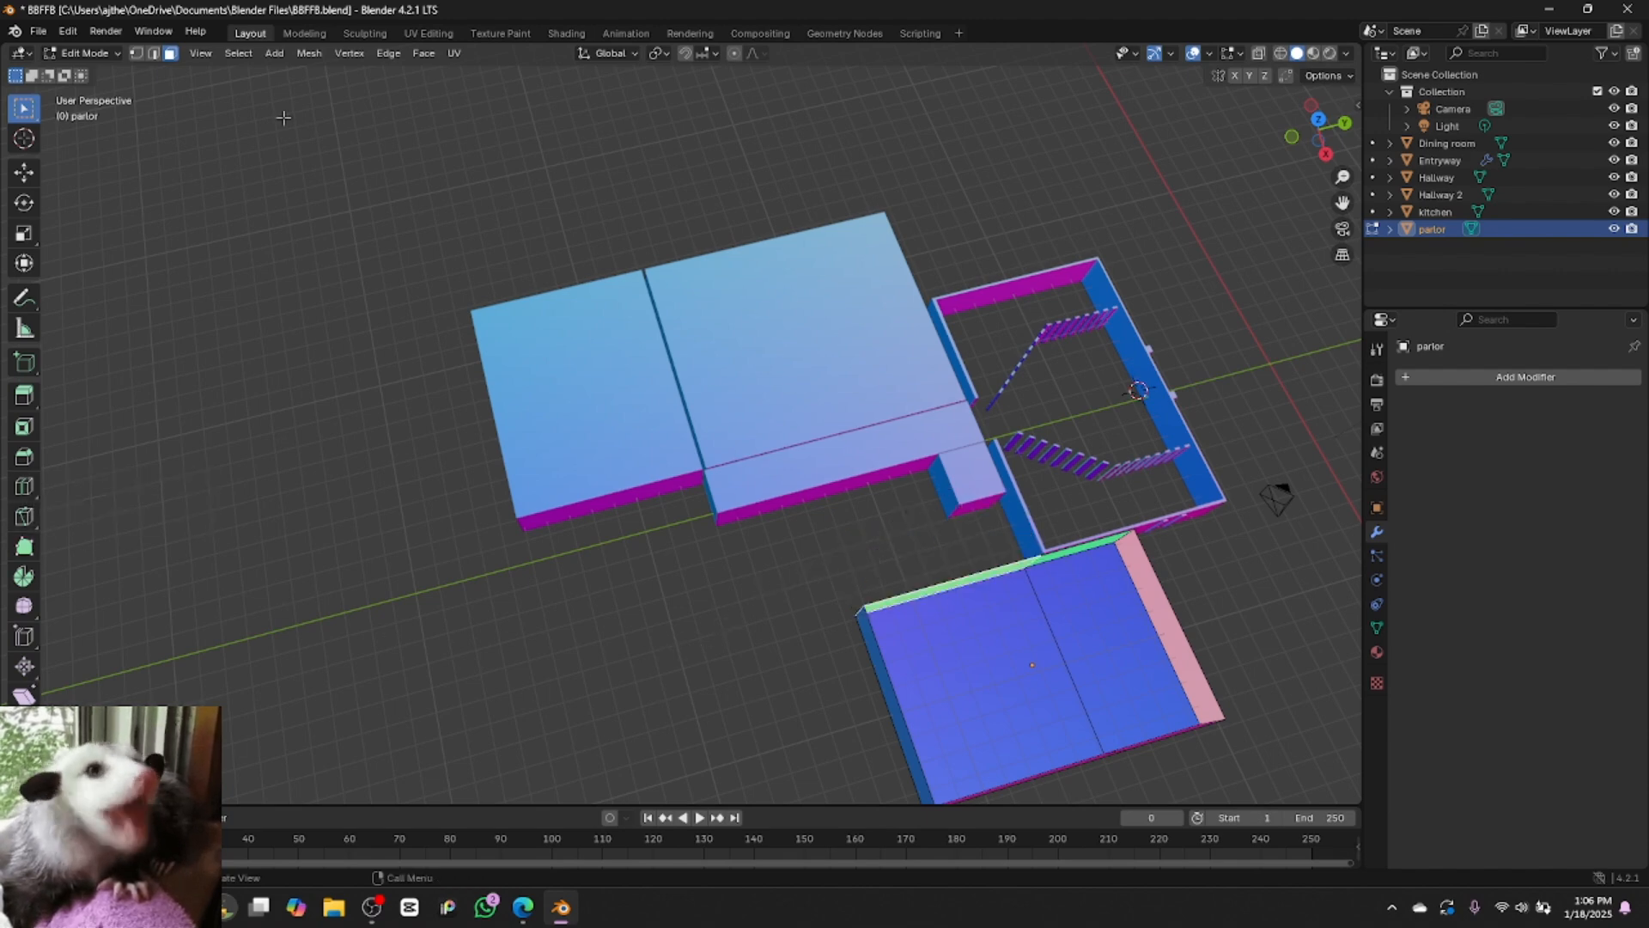
Return to Object Mode and delete Hallway 2
click(118, 54)
click(120, 75)
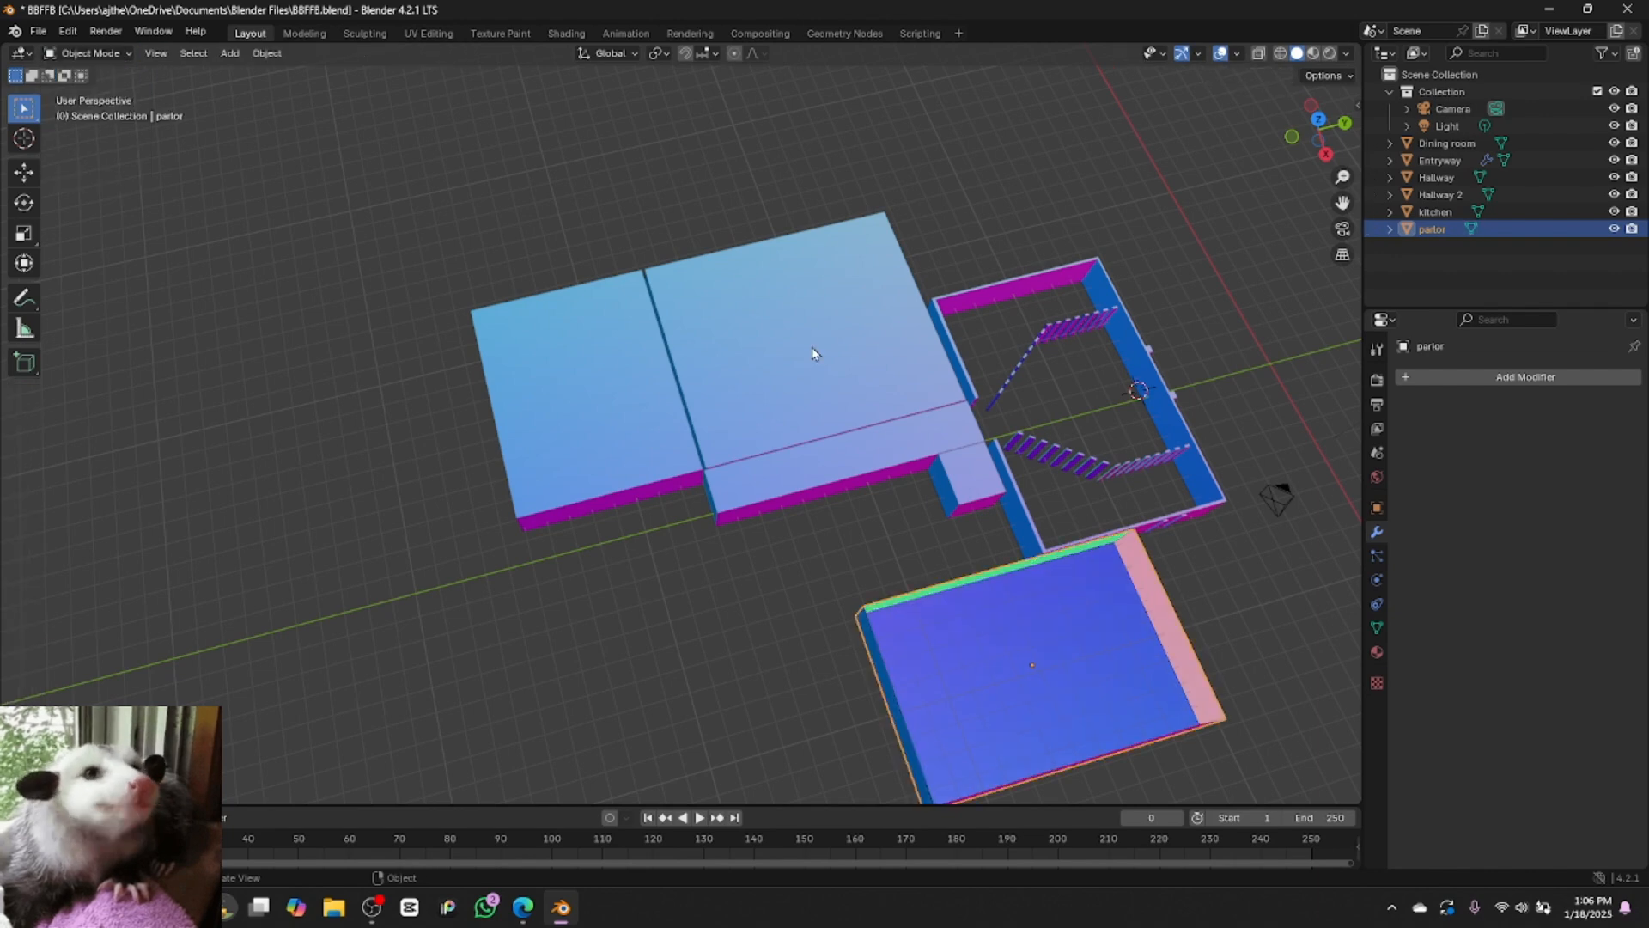
click(968, 476)
right_click(967, 475)
click(966, 471)
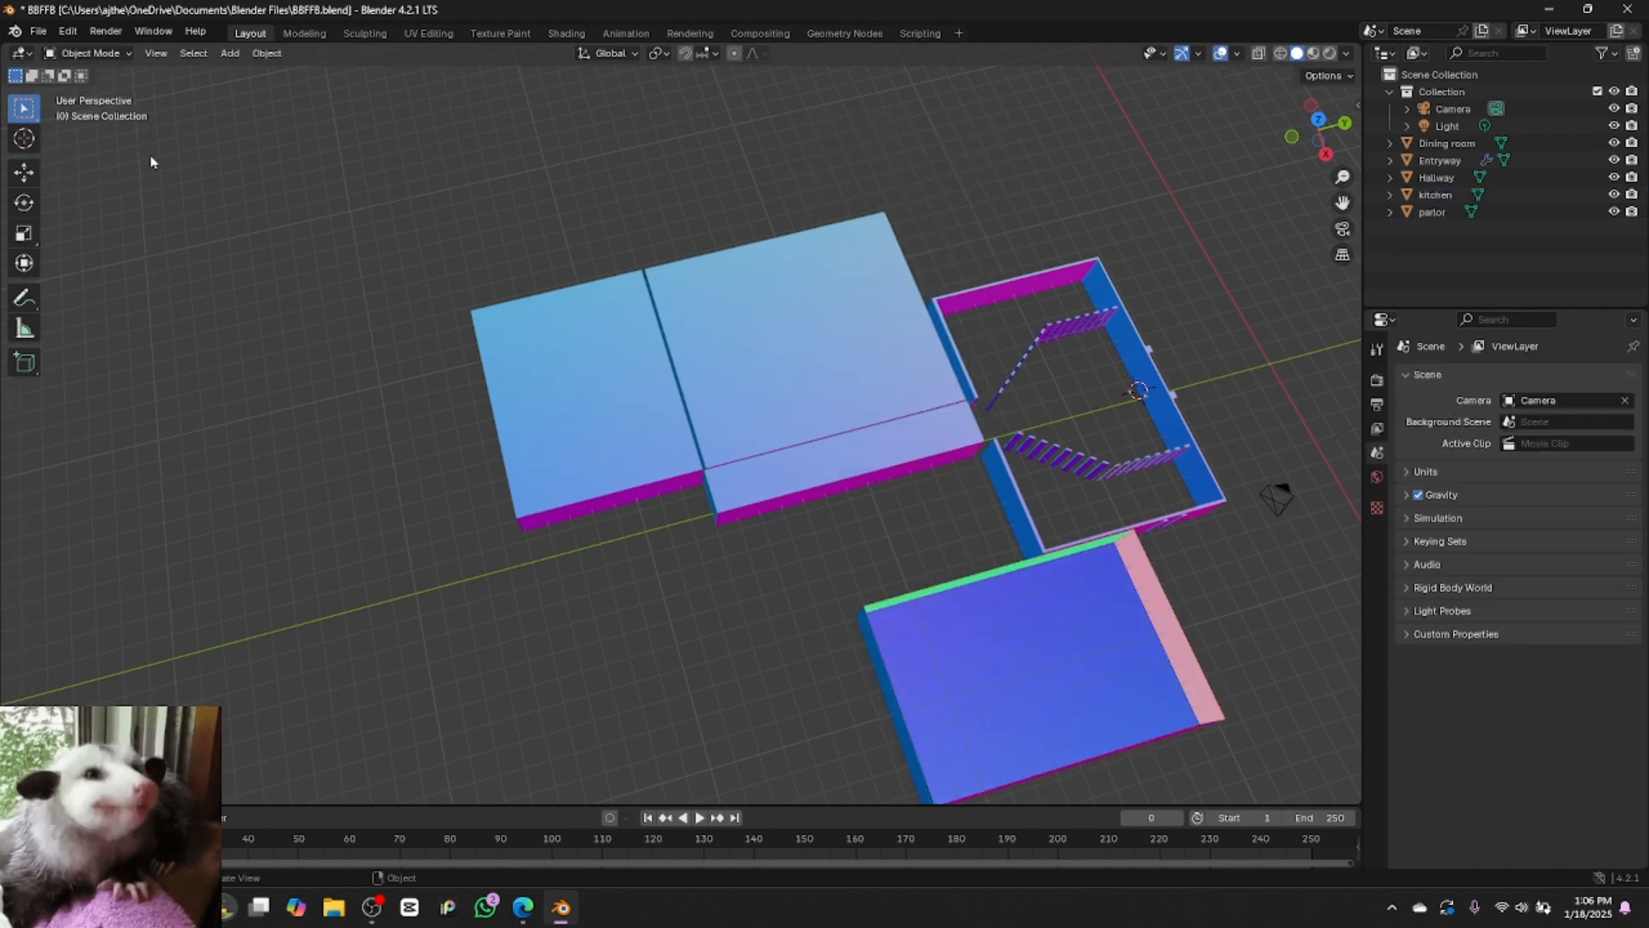
In Edit Mode, extrude the parlor's wall section beside the entryway about 5.3 m until it meets the Hallway
click(988, 685)
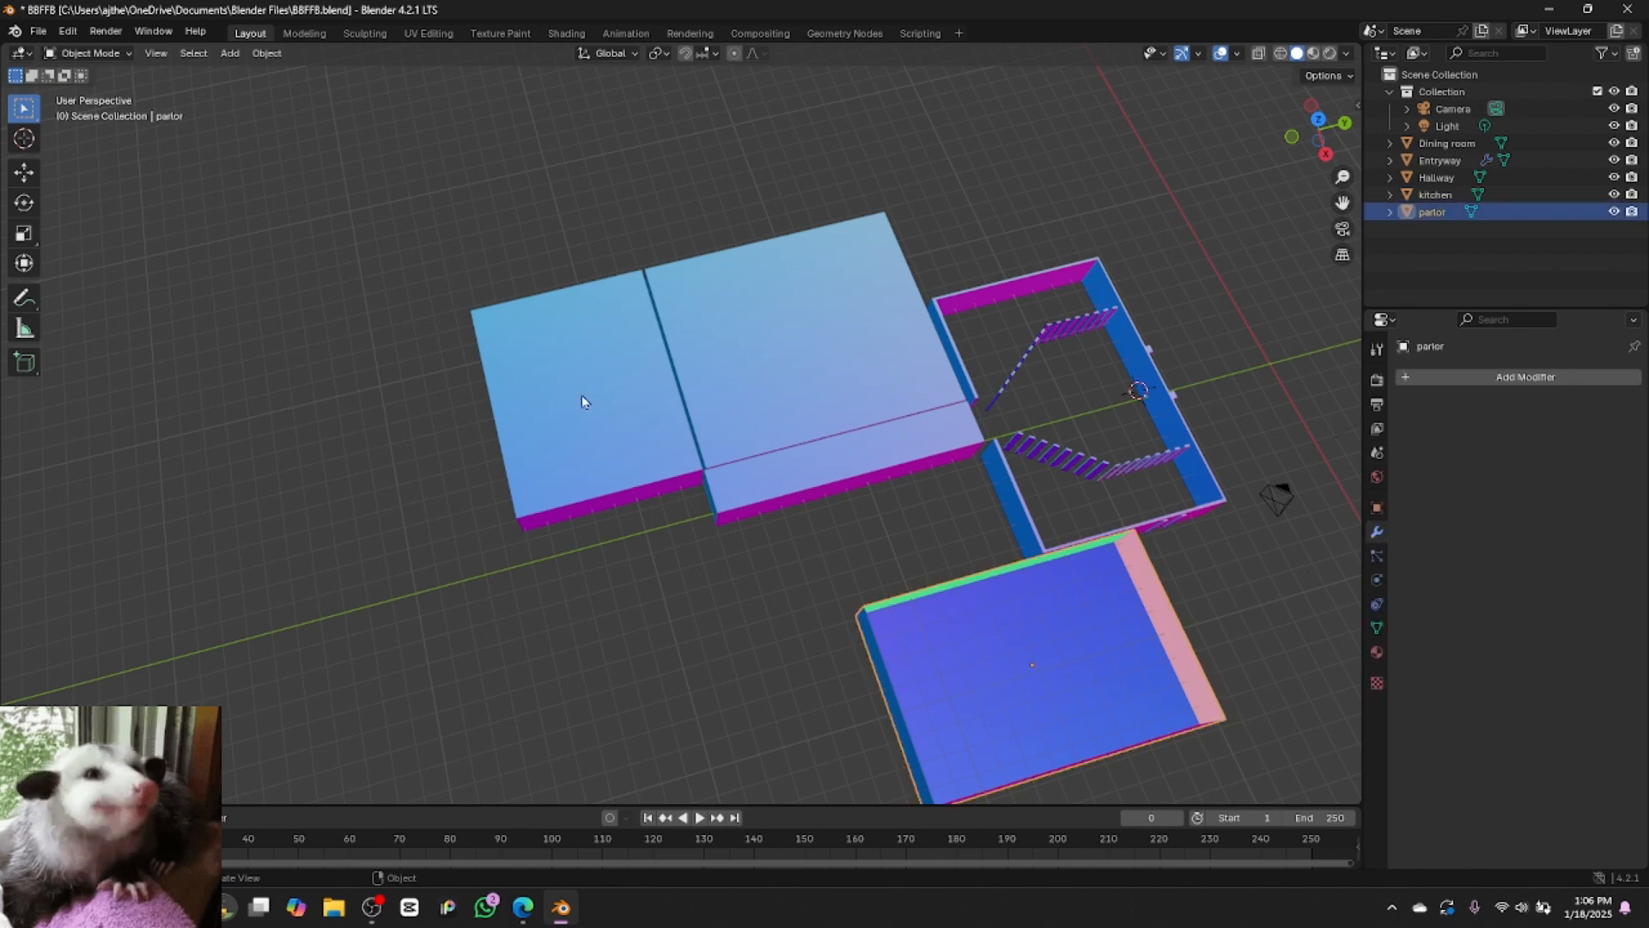
click(117, 55)
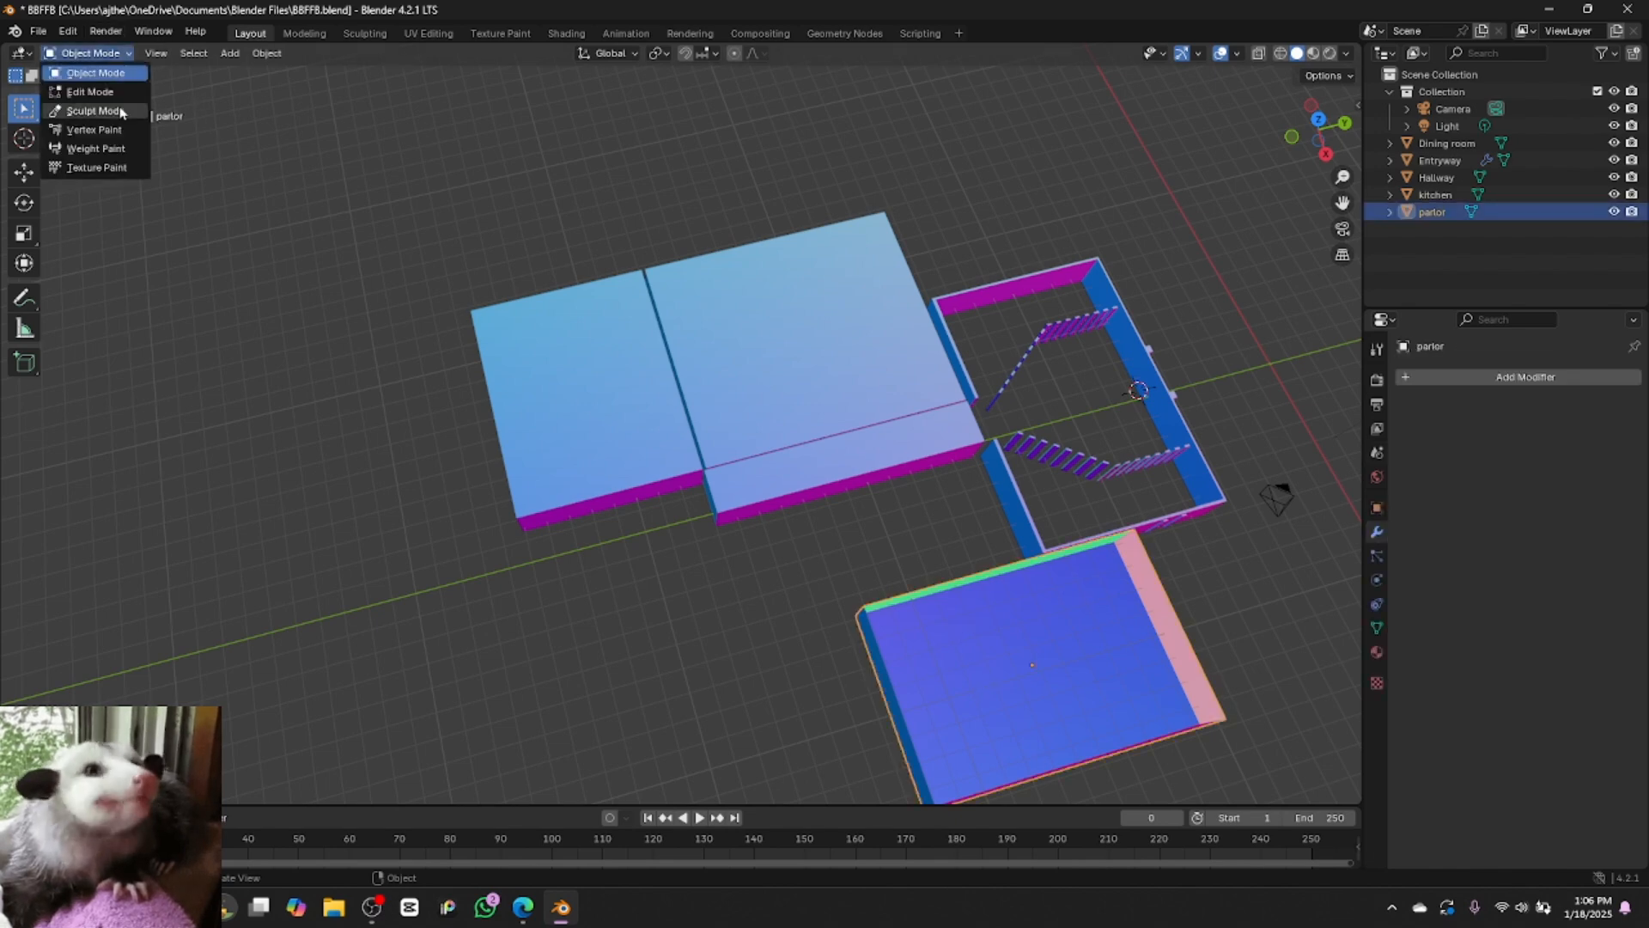
click(110, 93)
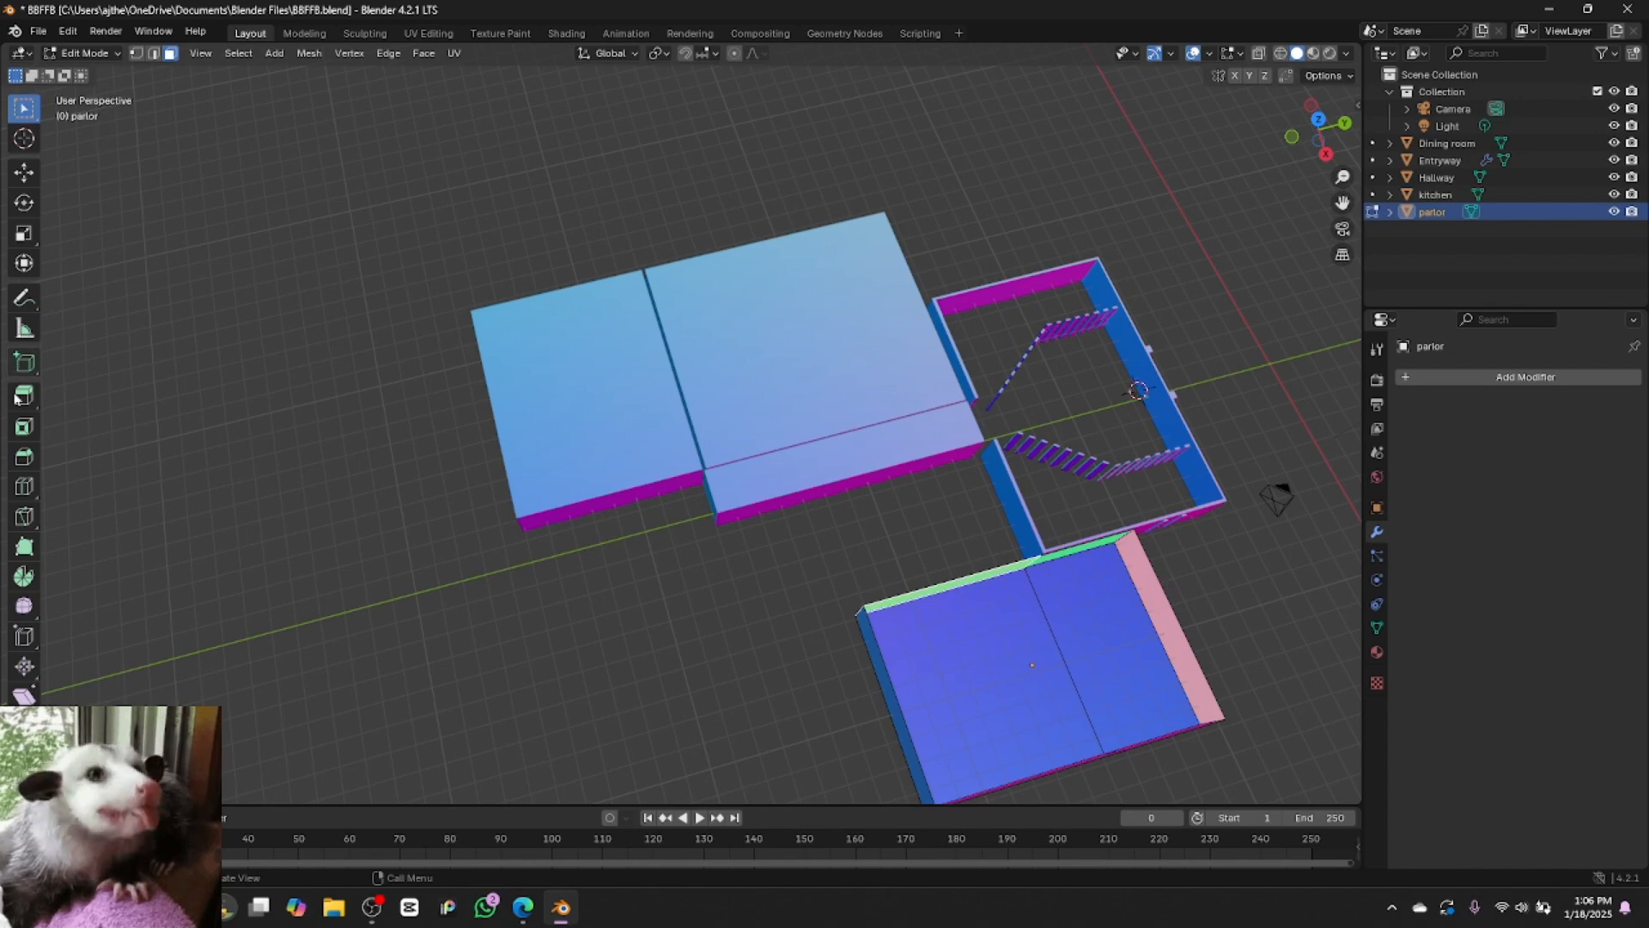
click(24, 486)
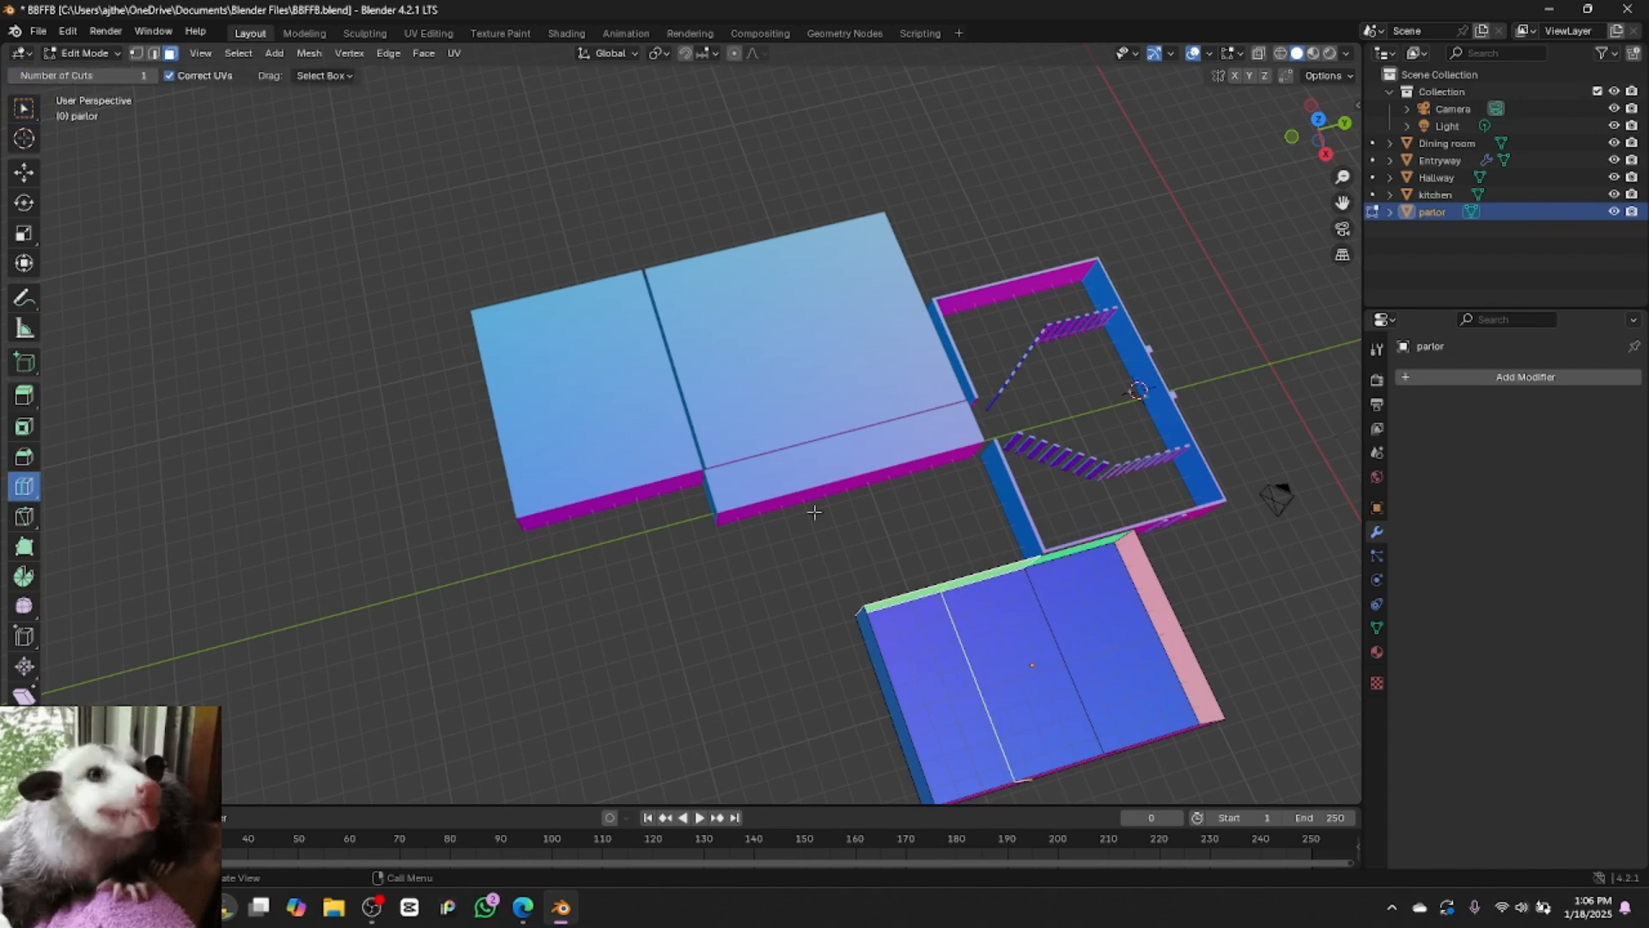
key(w)
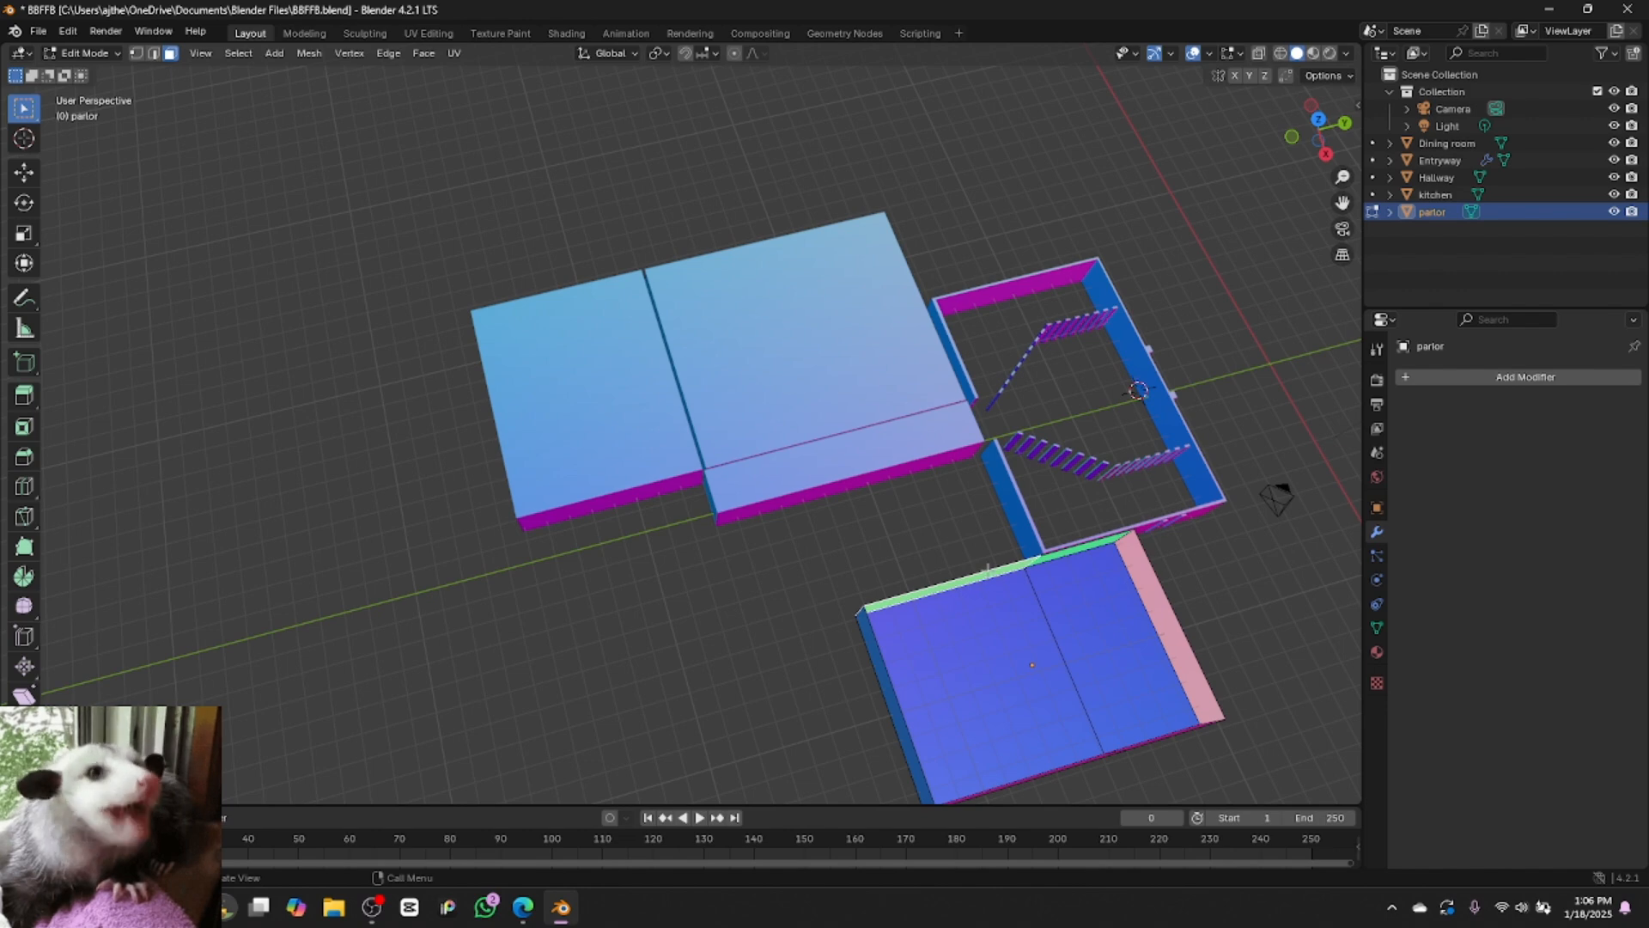
key(e)
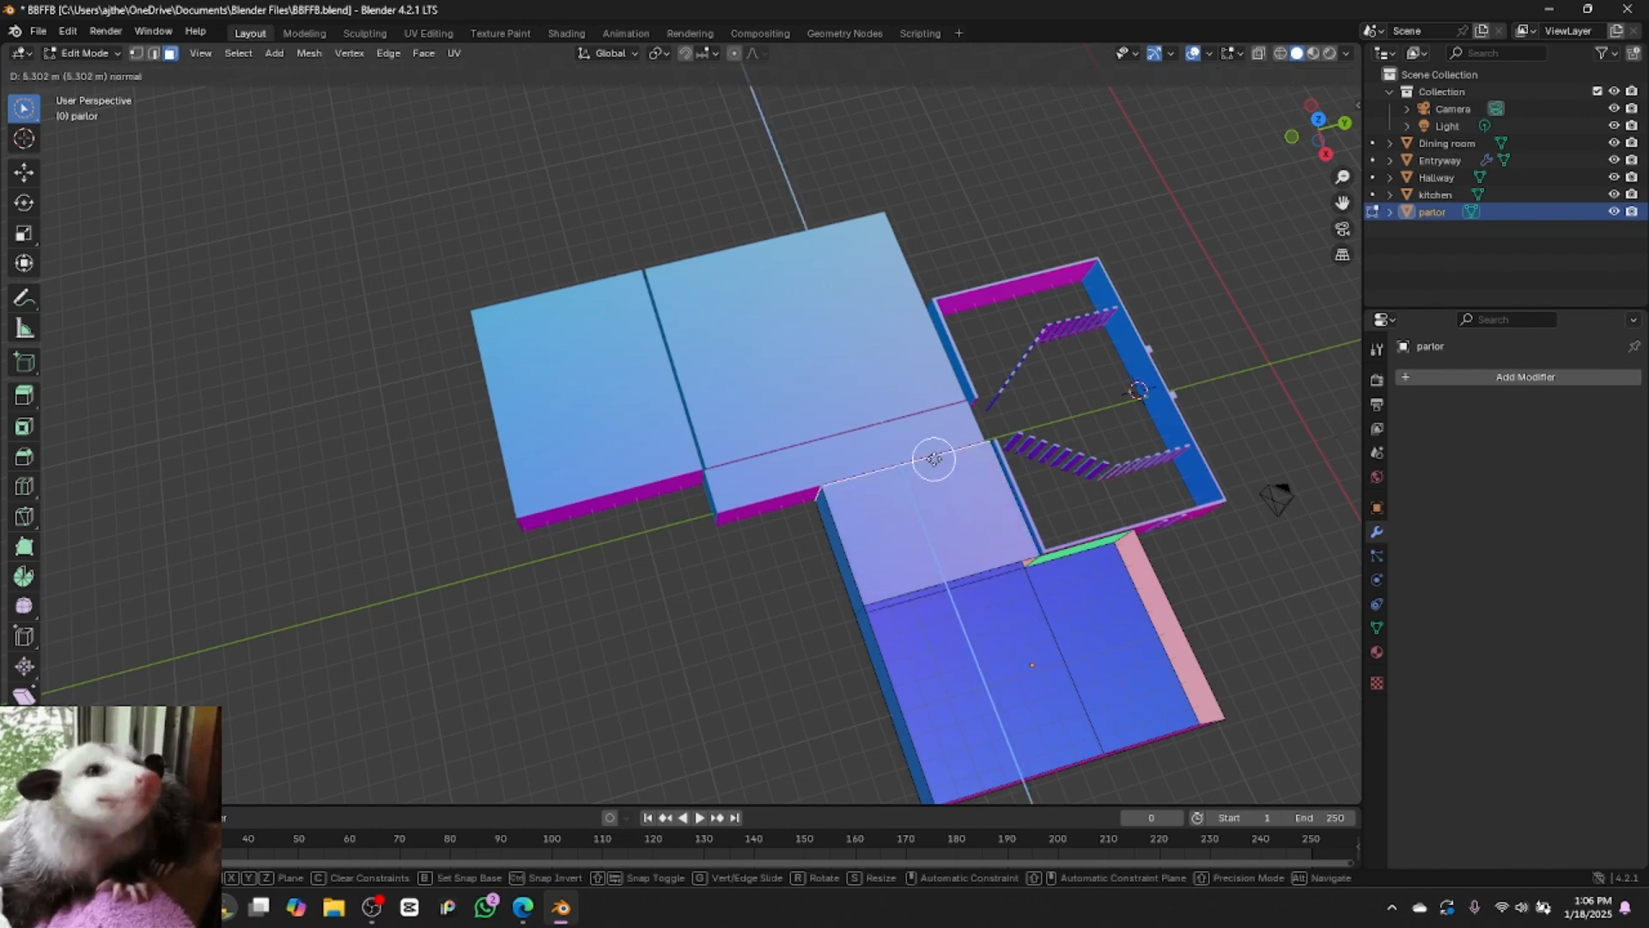
click(934, 458)
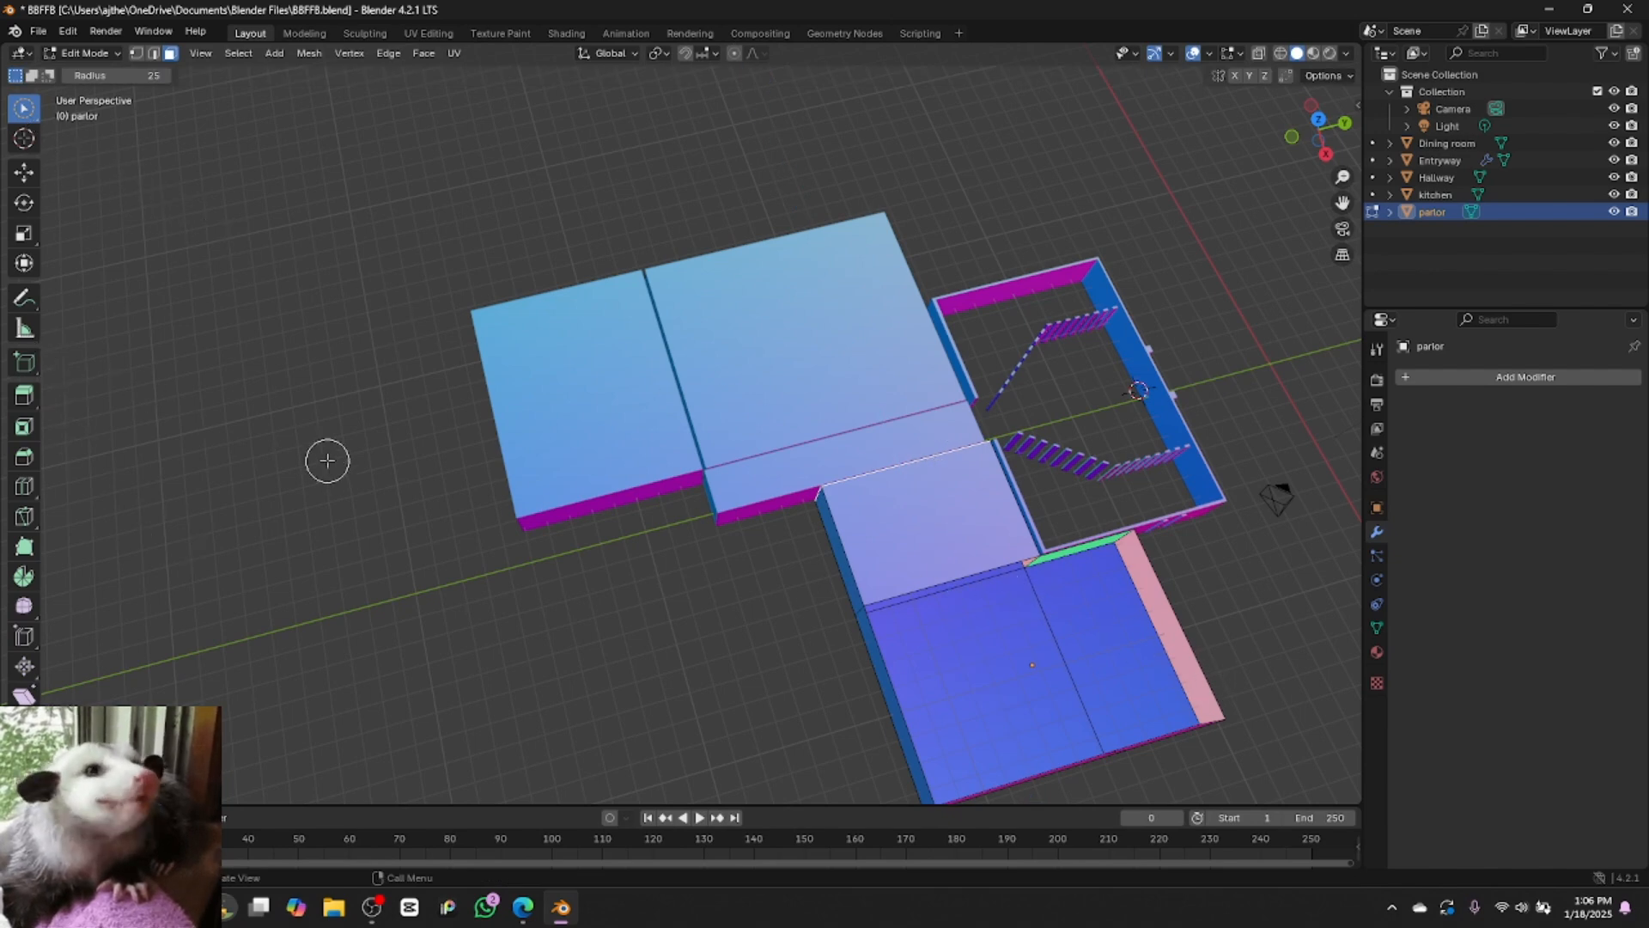
key(w)
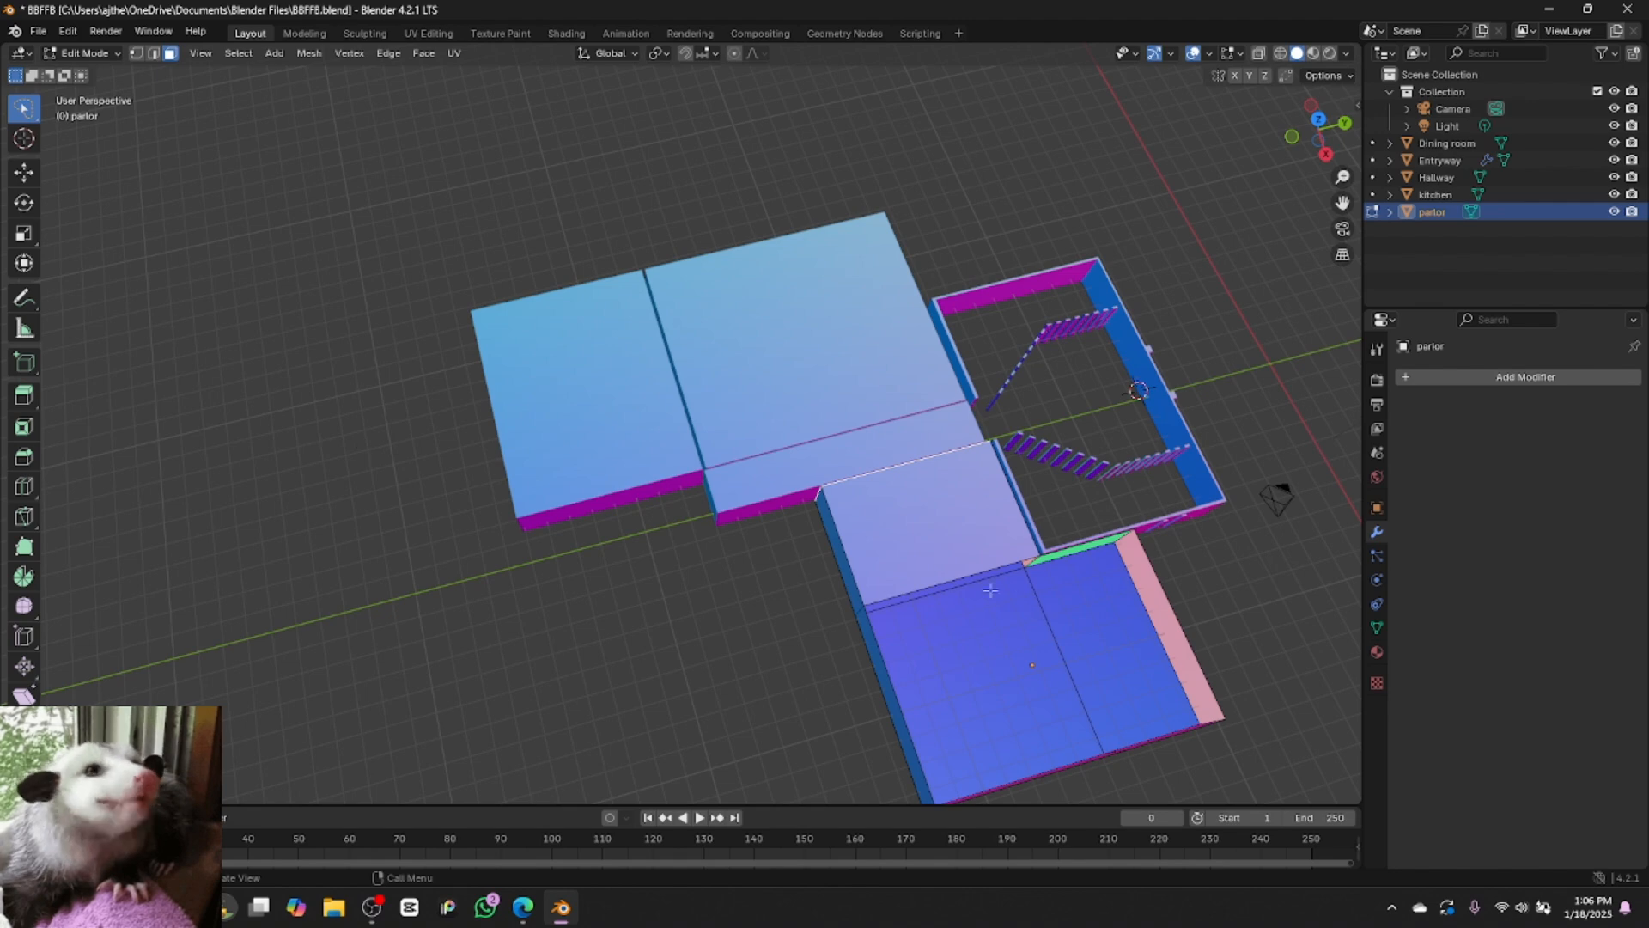
Delete the top face of the parlor's extruded section and return to Object Mode
right_click(908, 541)
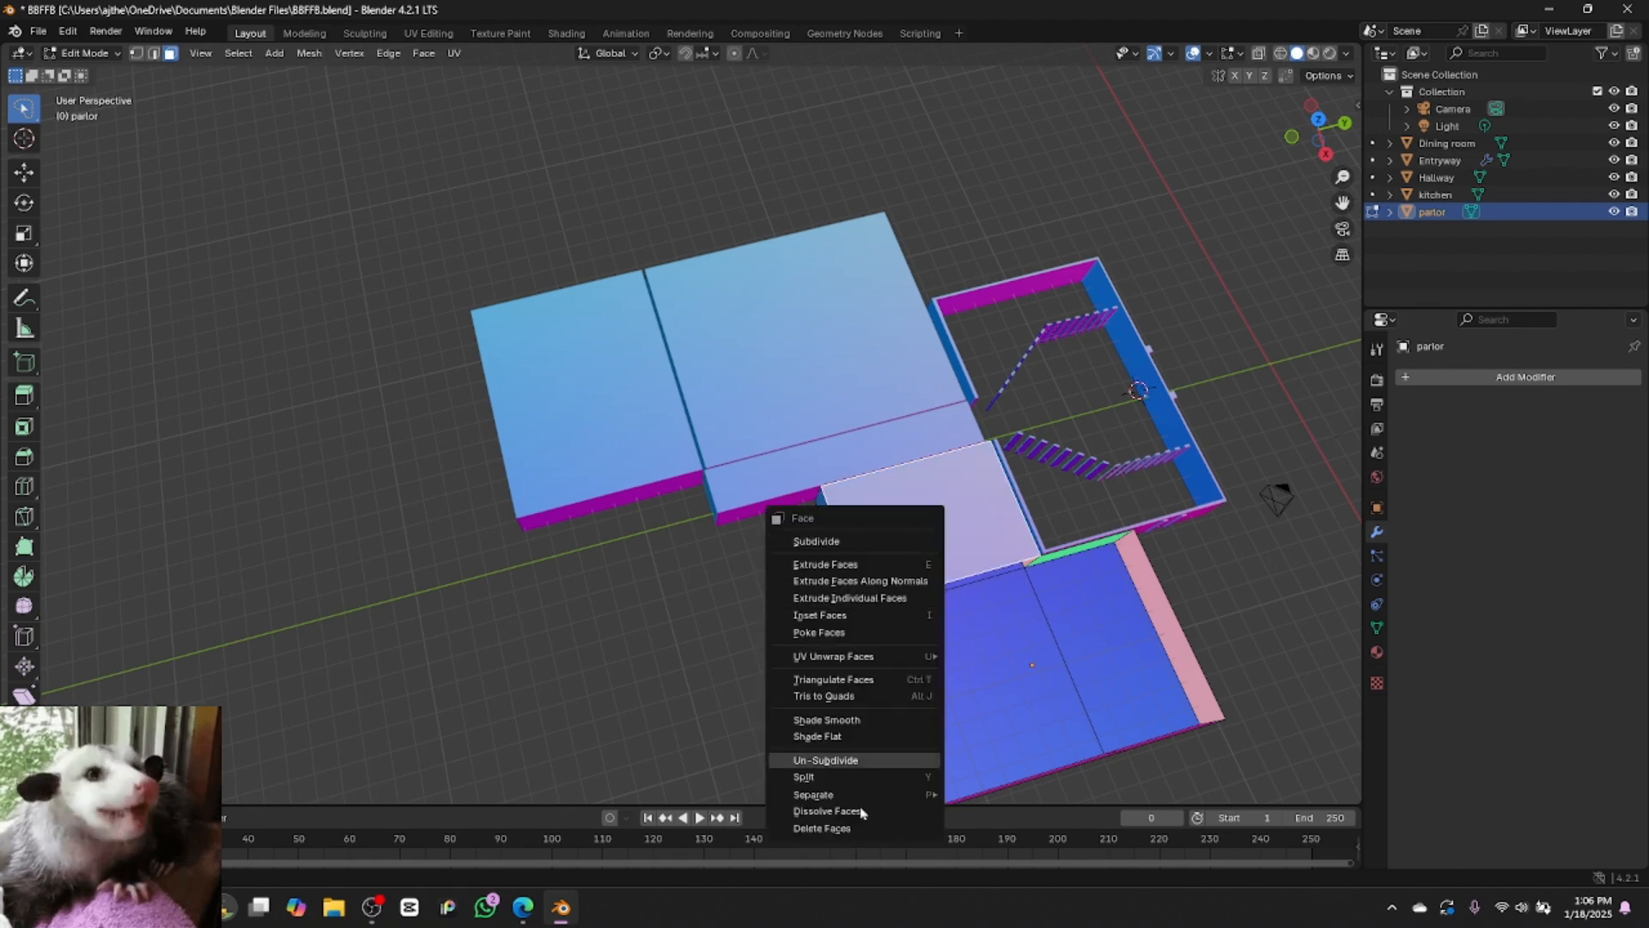
click(842, 829)
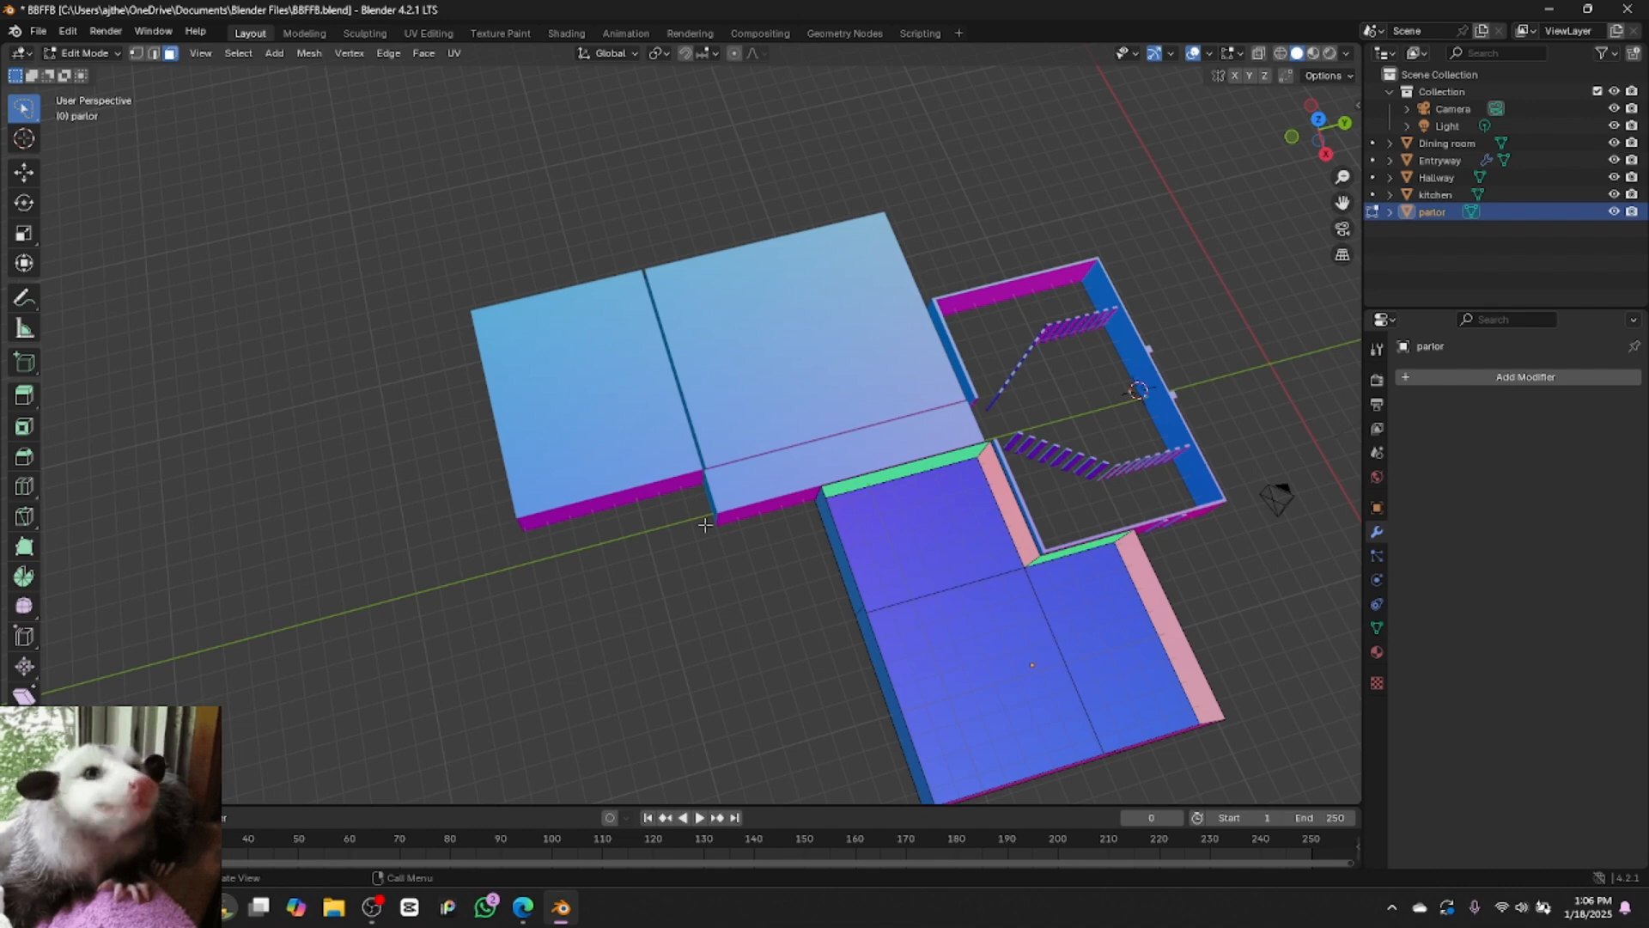
click(86, 53)
click(81, 73)
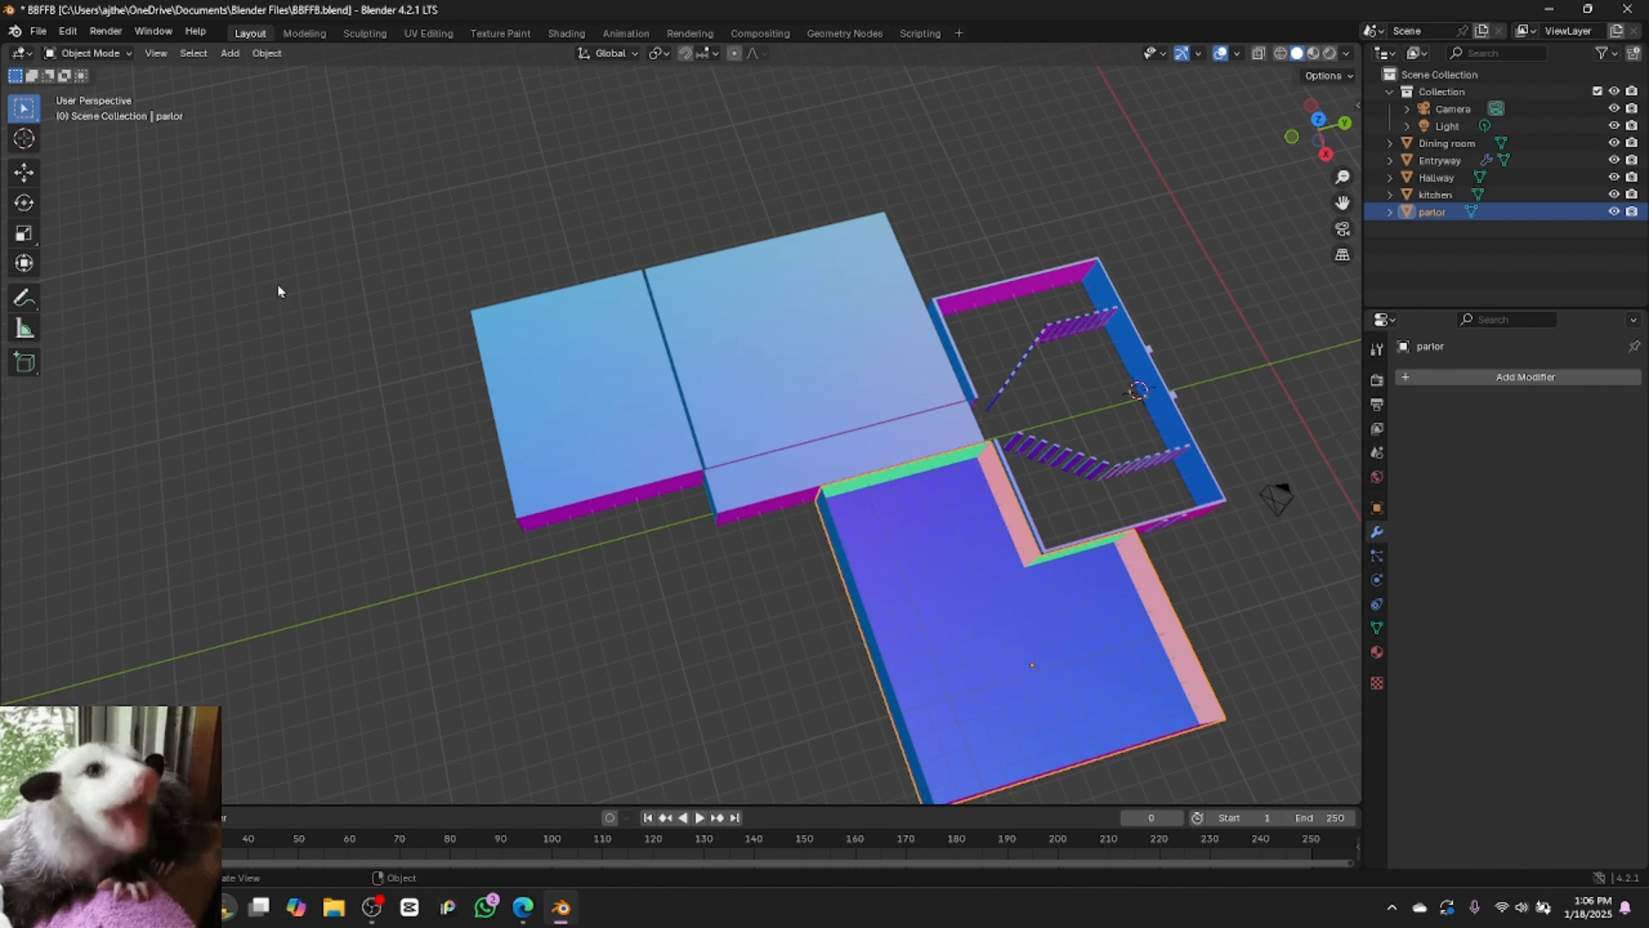
click(226, 57)
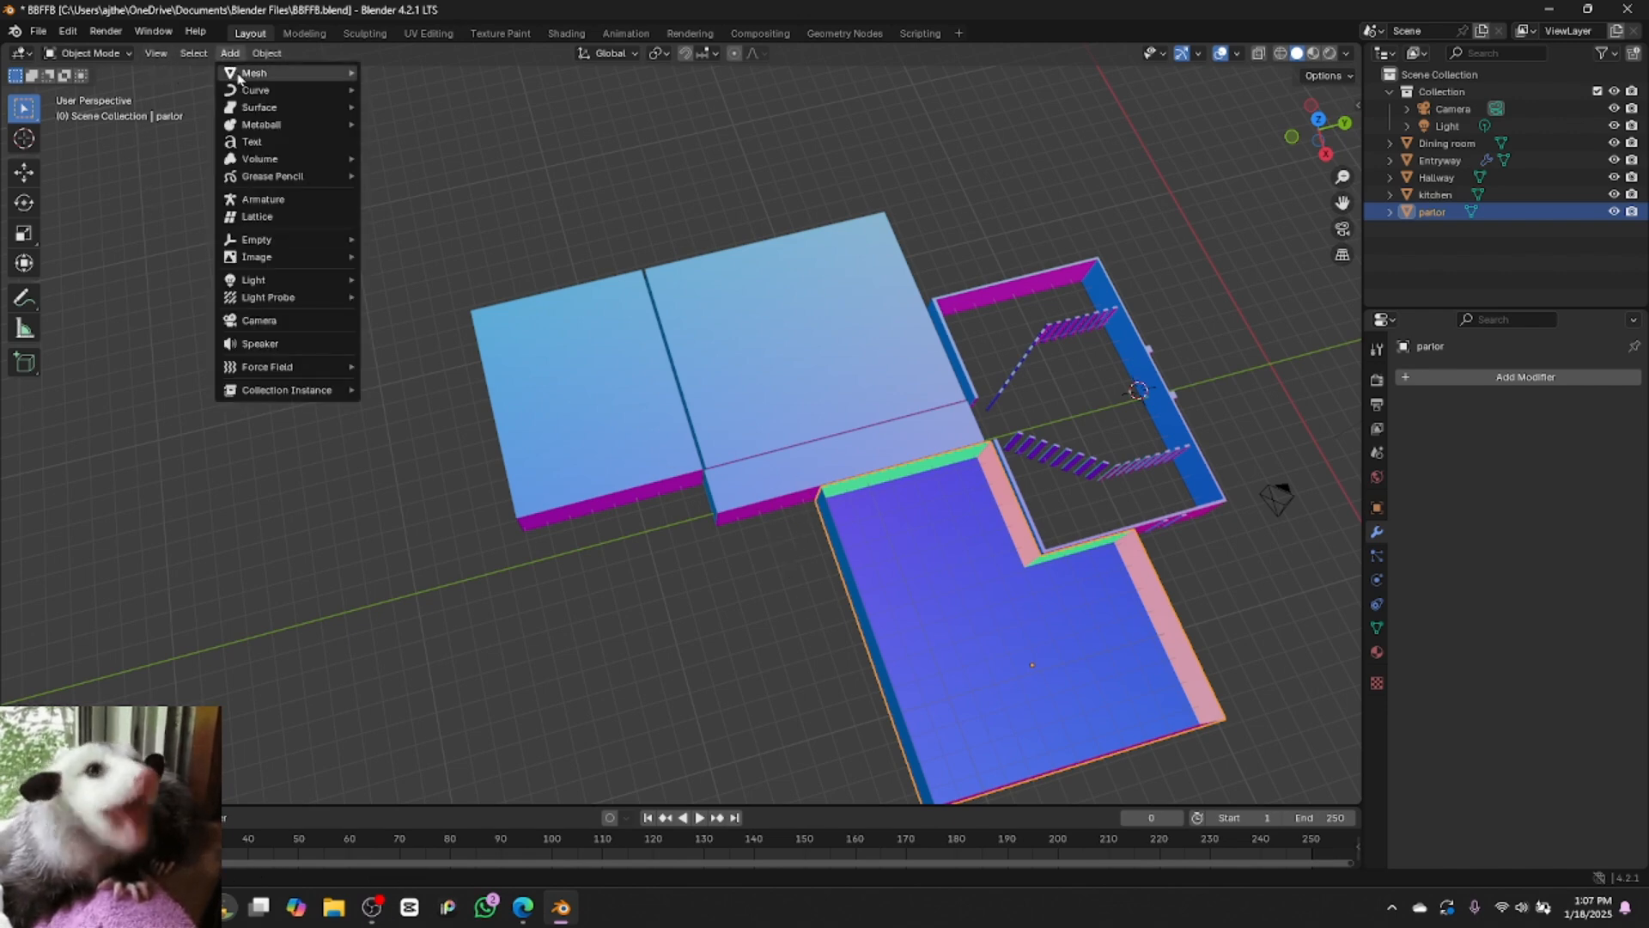
mouse_move(242, 76)
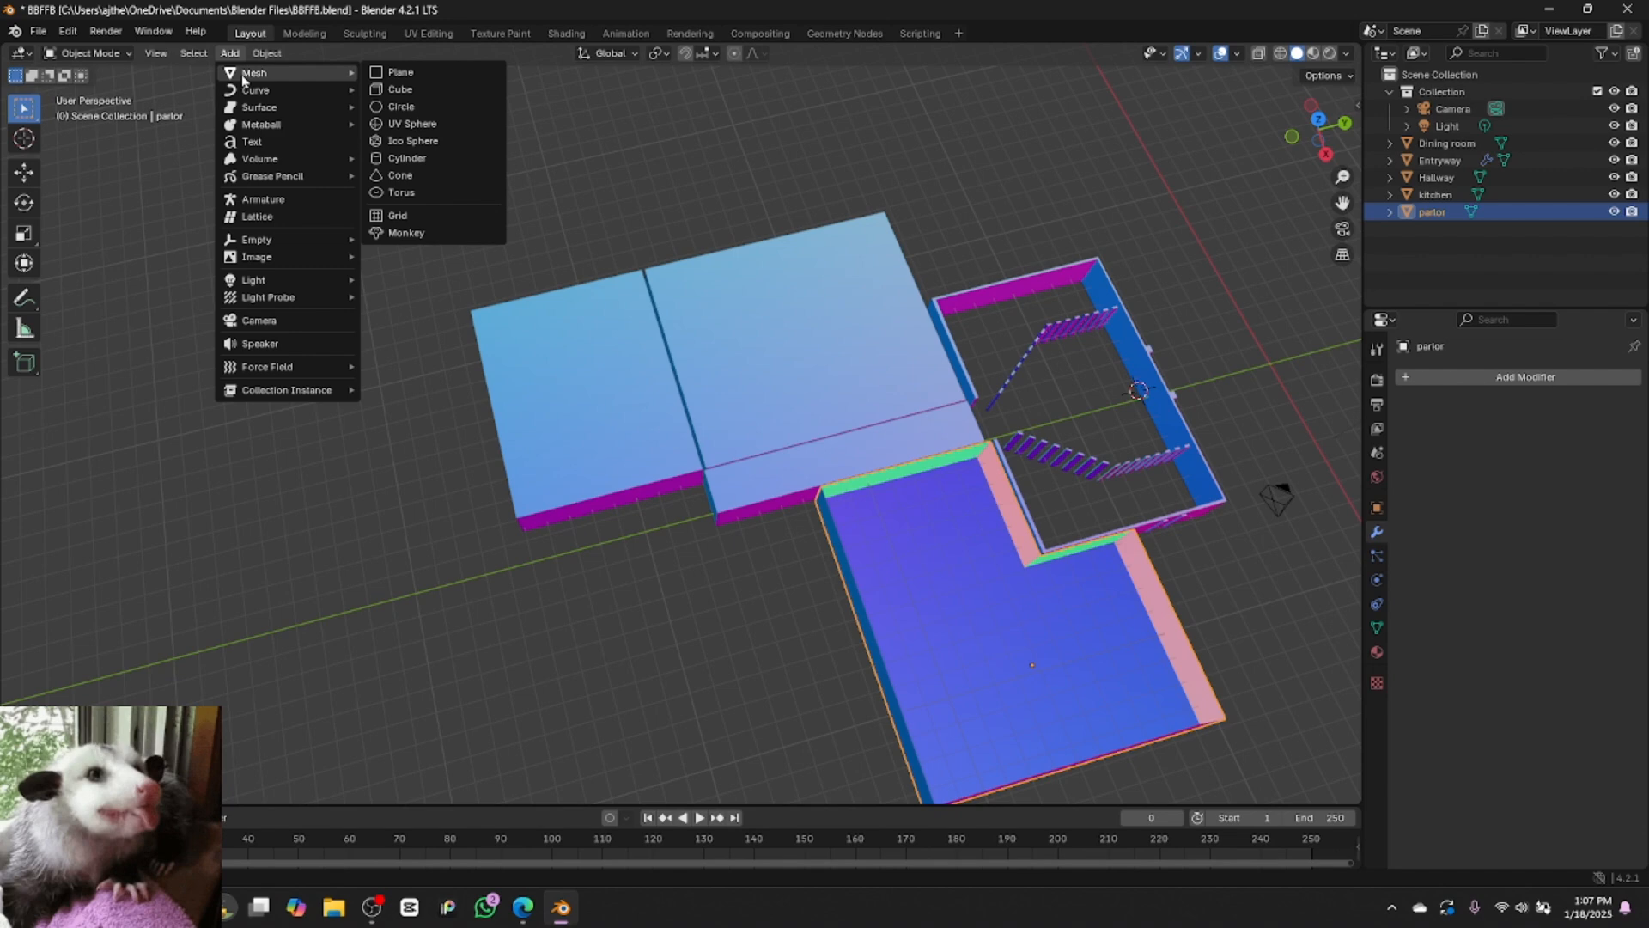
click(398, 90)
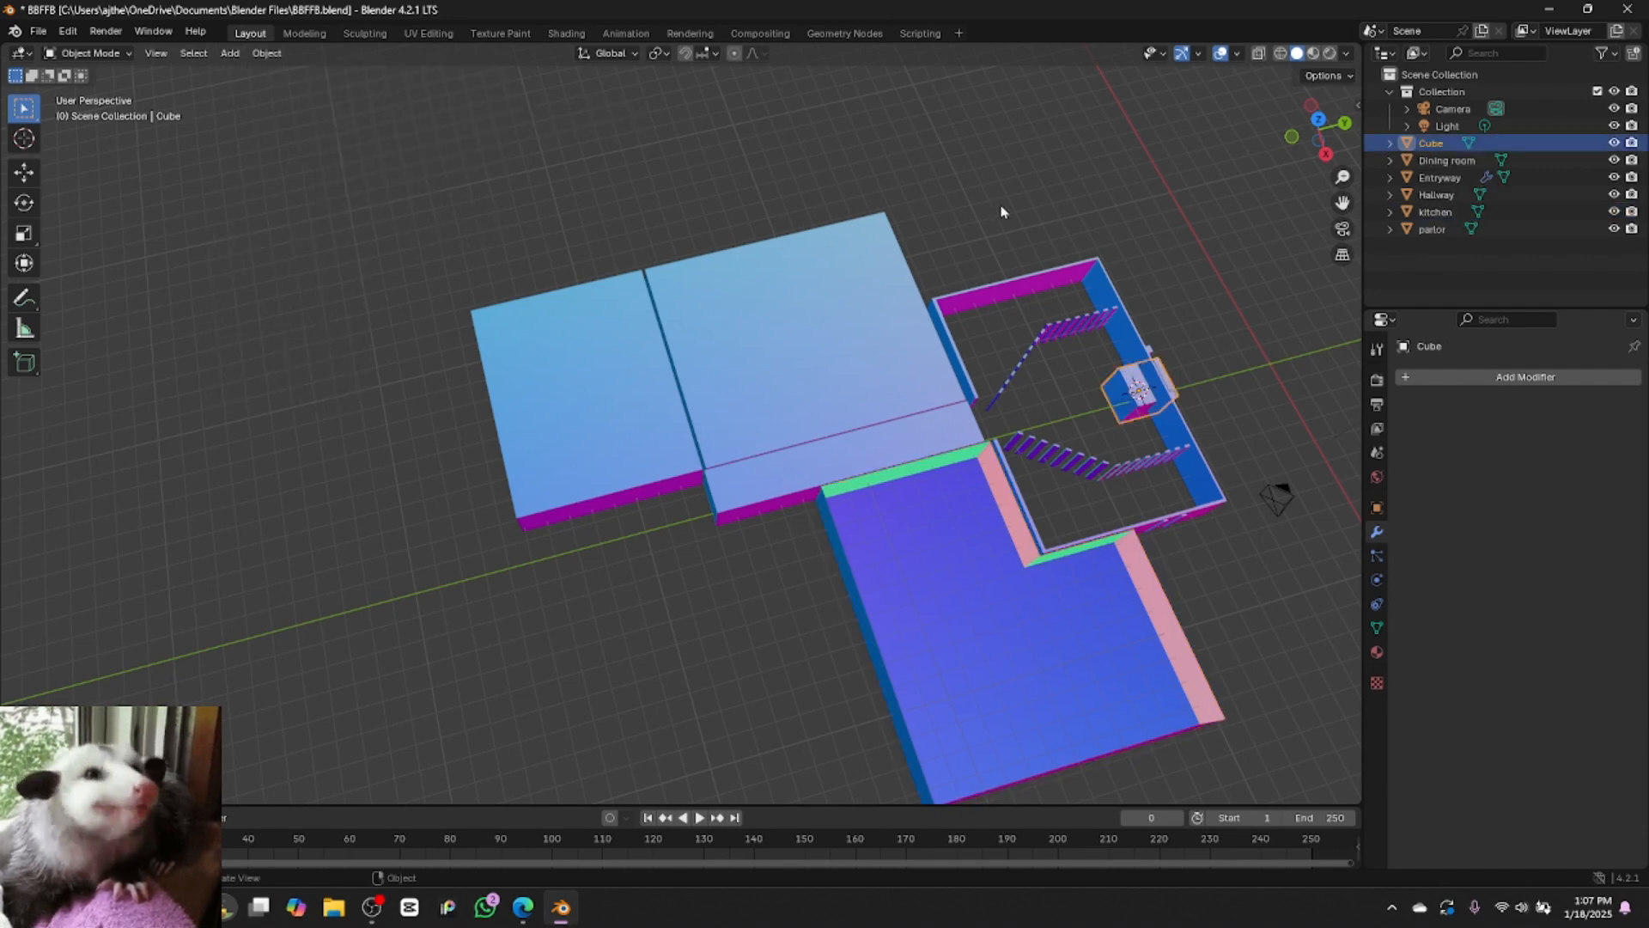
click(619, 392)
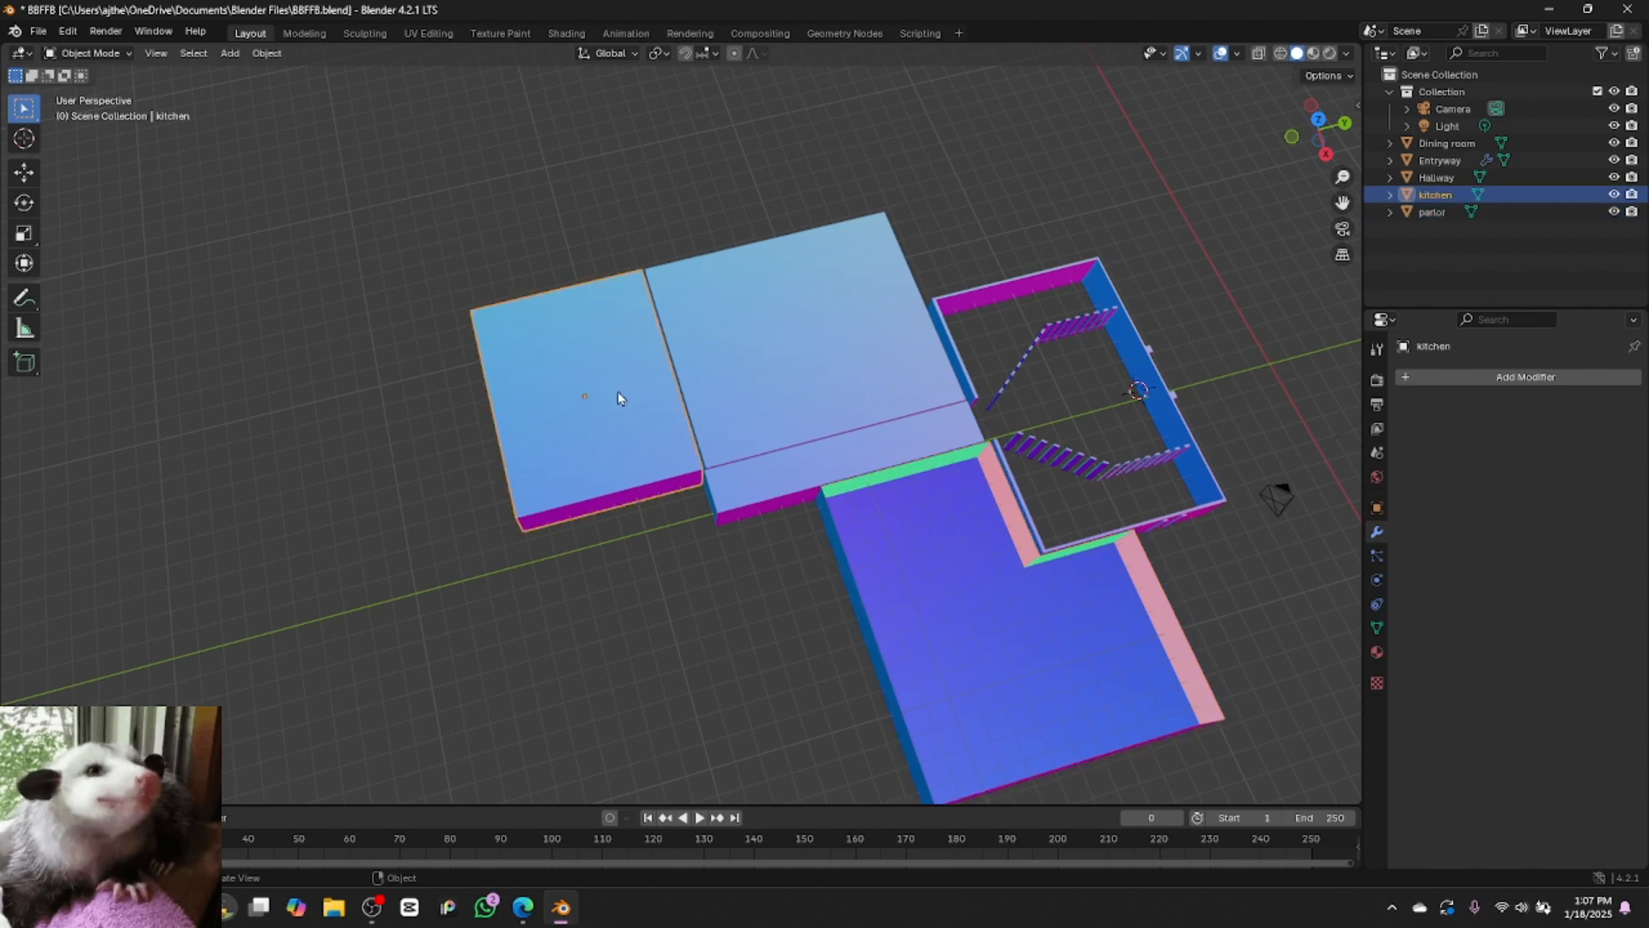
Duplicate the Hallway block and place the copy alongside it, overlapping the parlor's extension
click(783, 478)
key(ctrl+c)
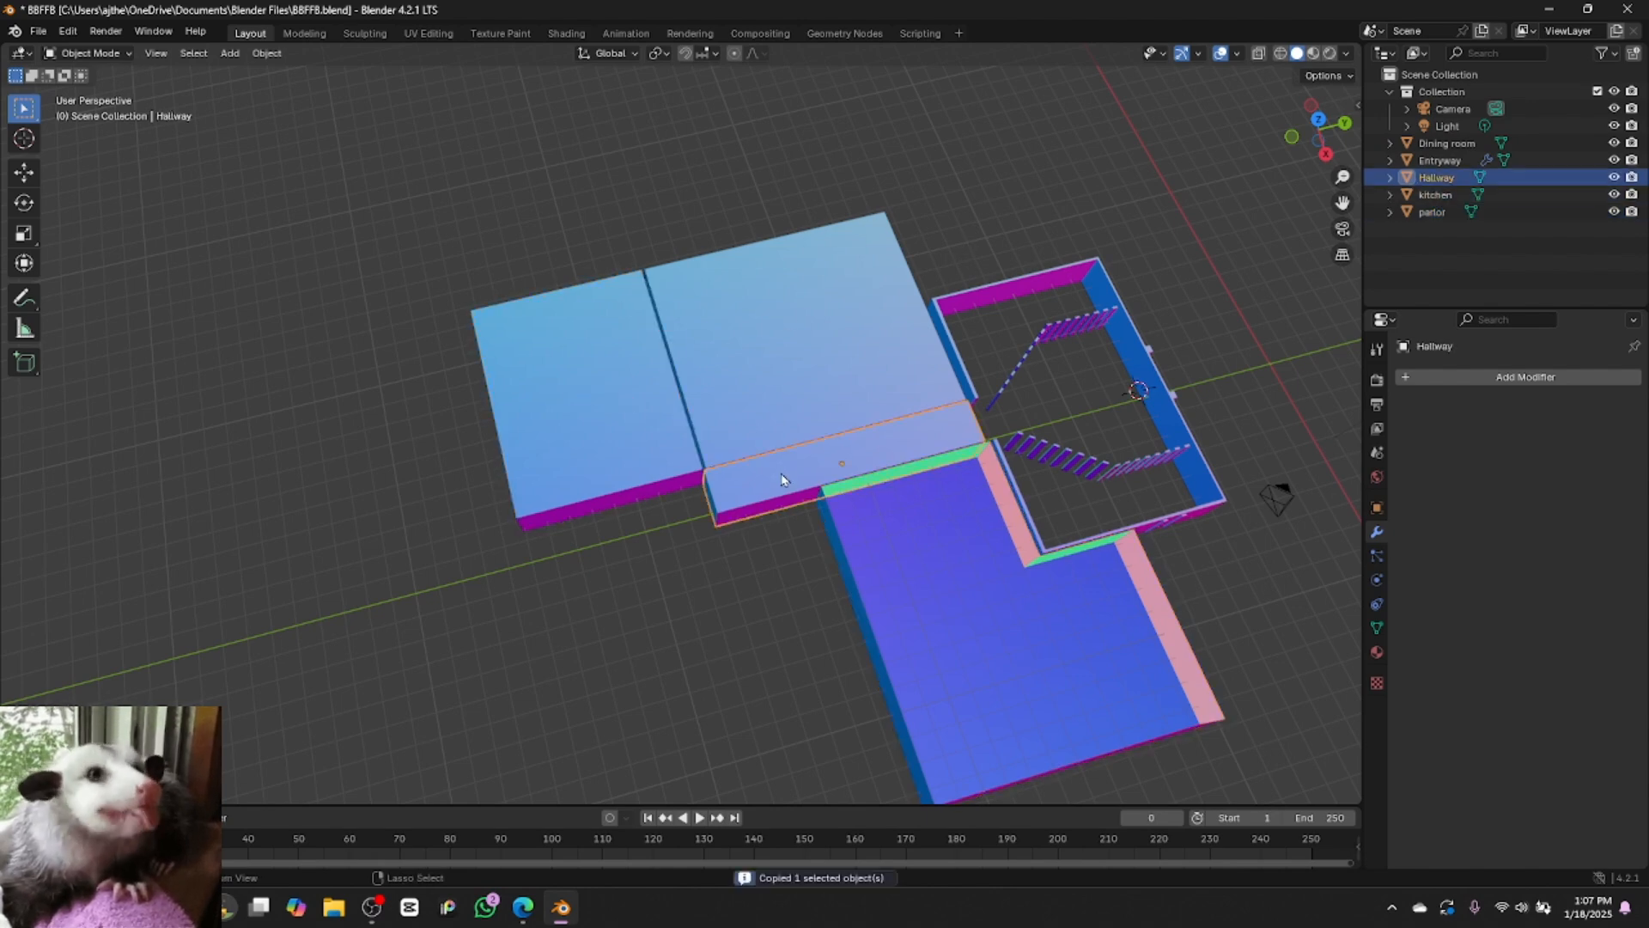
key(ctrl+v)
key(g)
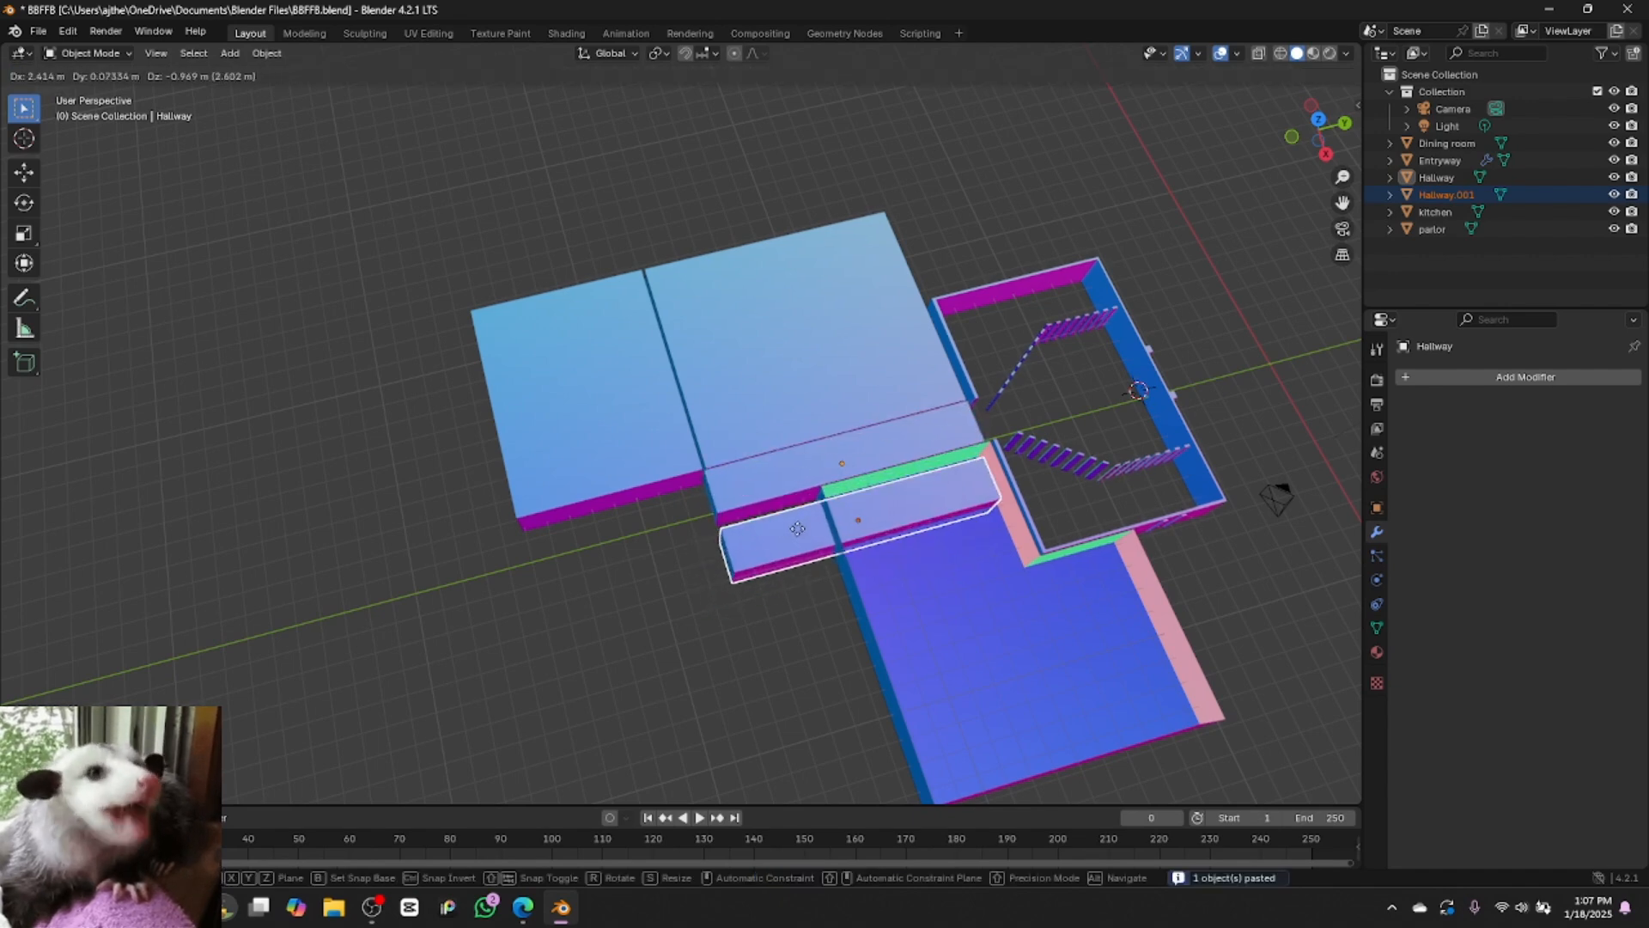
click(802, 526)
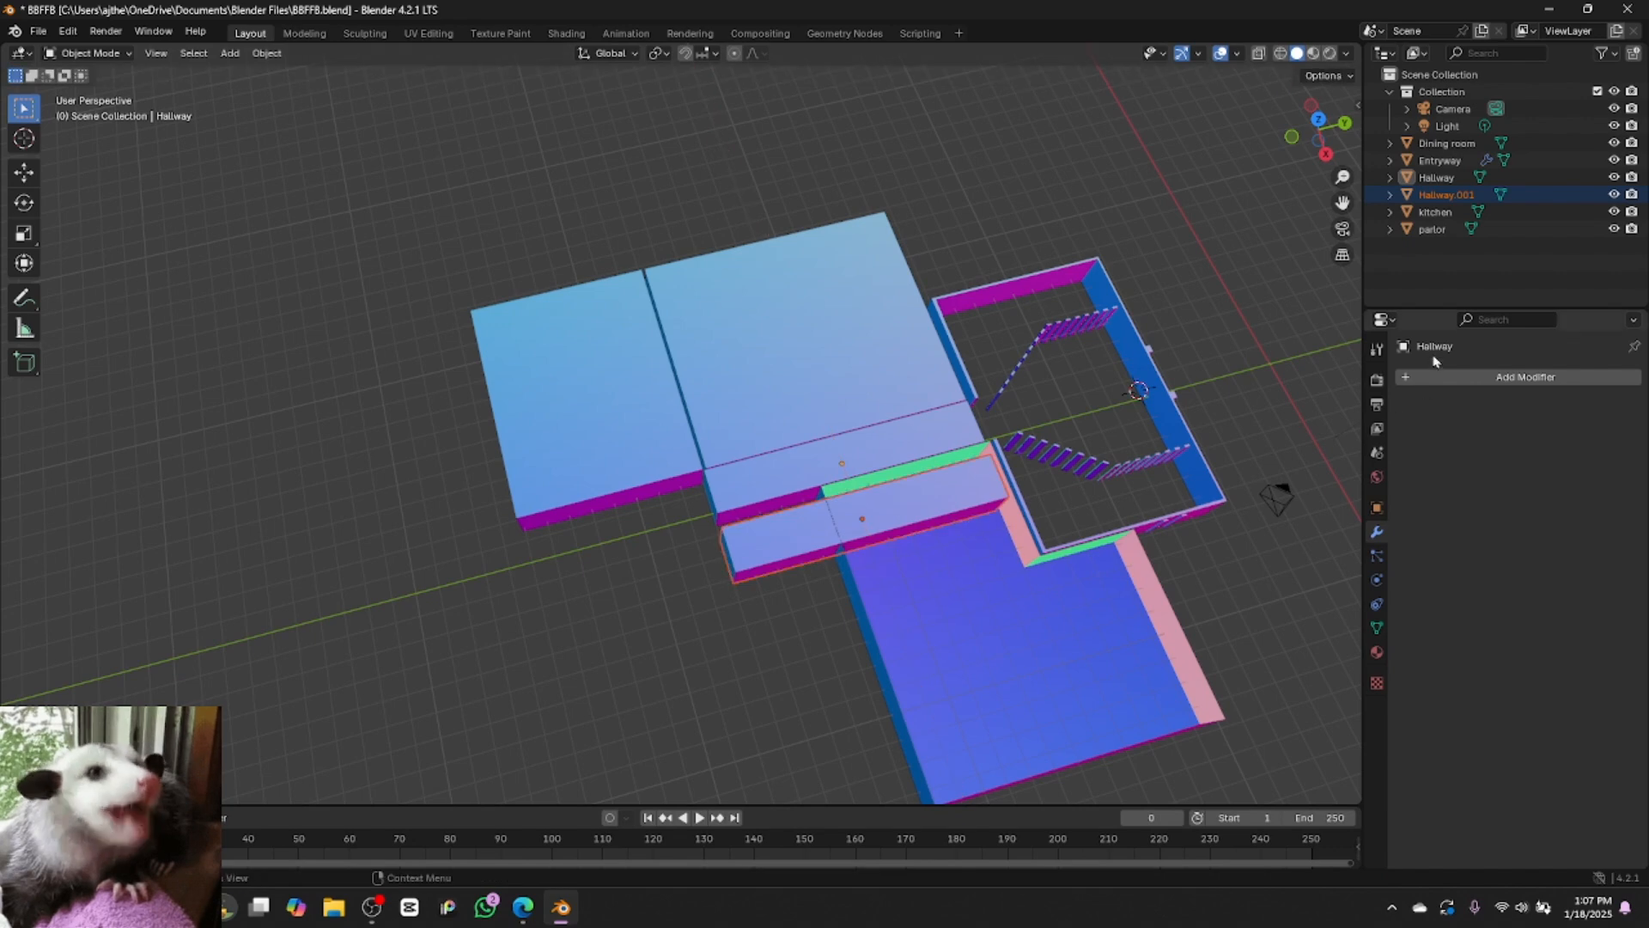
Rename the Hallway copy to bathroom
double_click(1458, 196)
key(BackSpace)
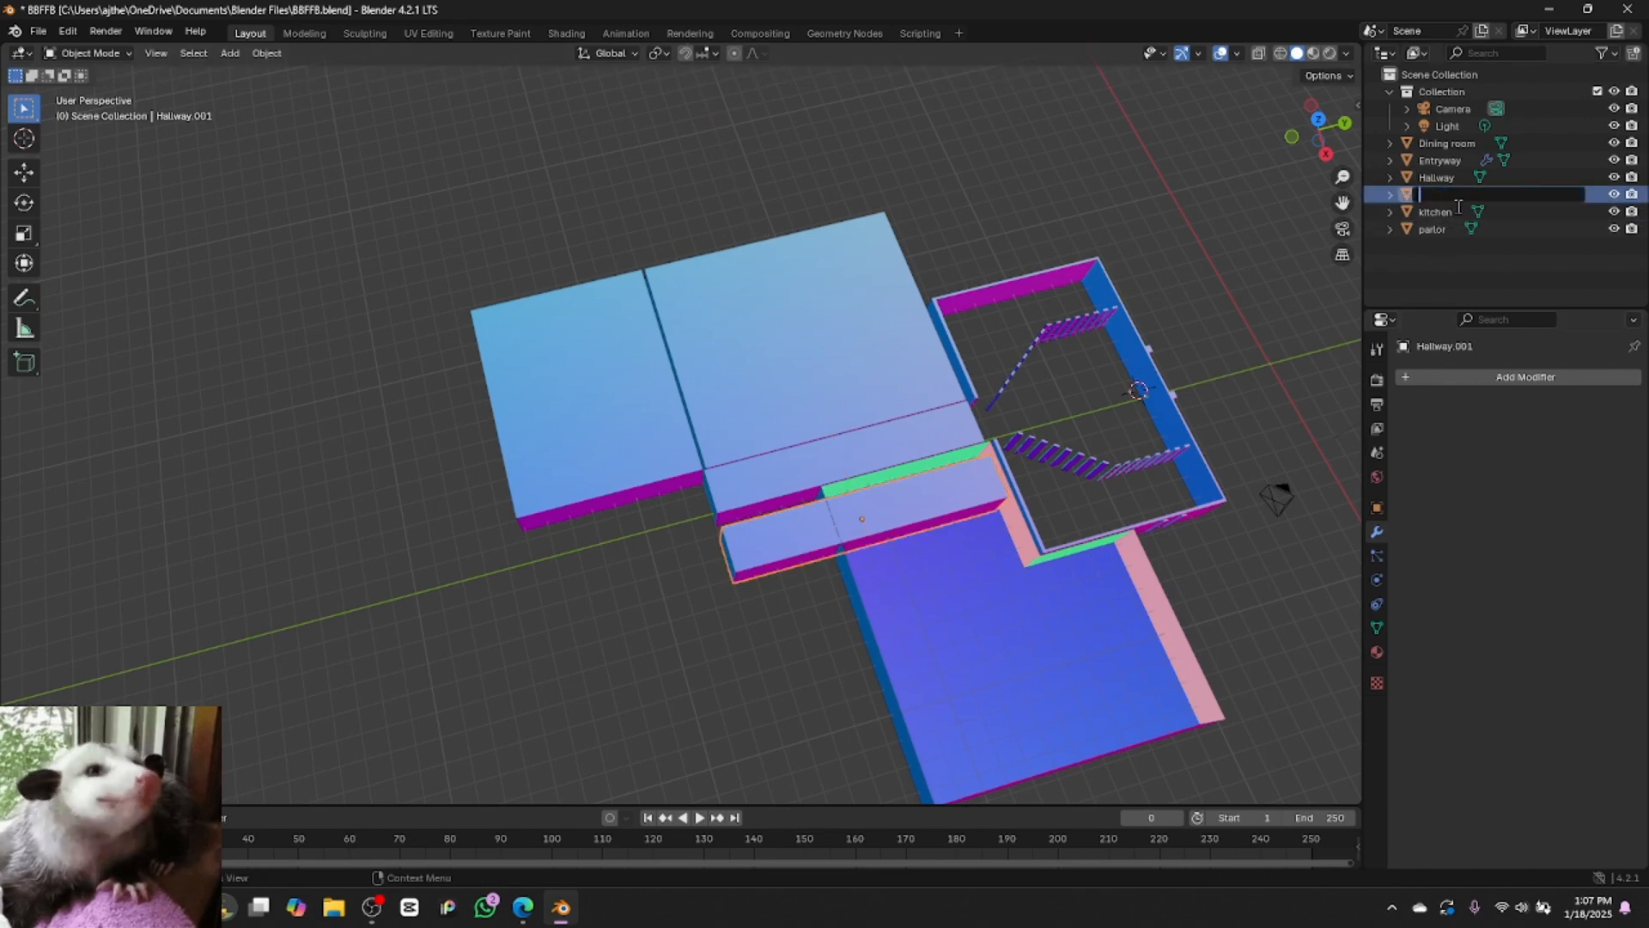
text(bathroom)
key(Return)
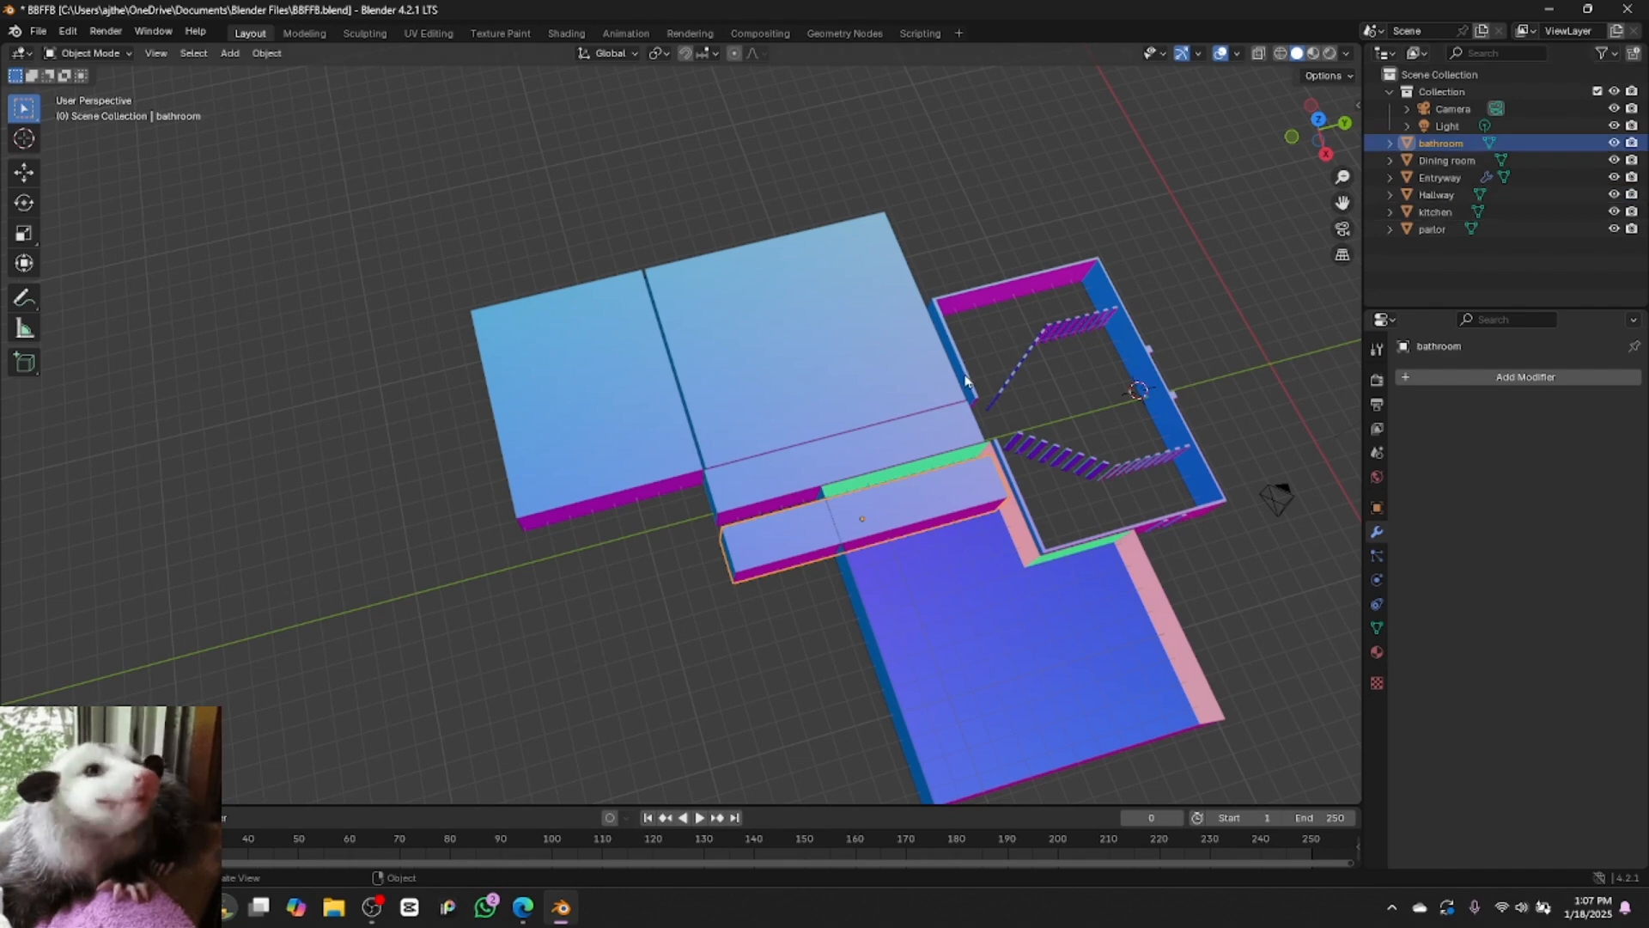
Shorten the bathroom along Y to about 0.19 of its length, making it a small block
key(s)
key(x)
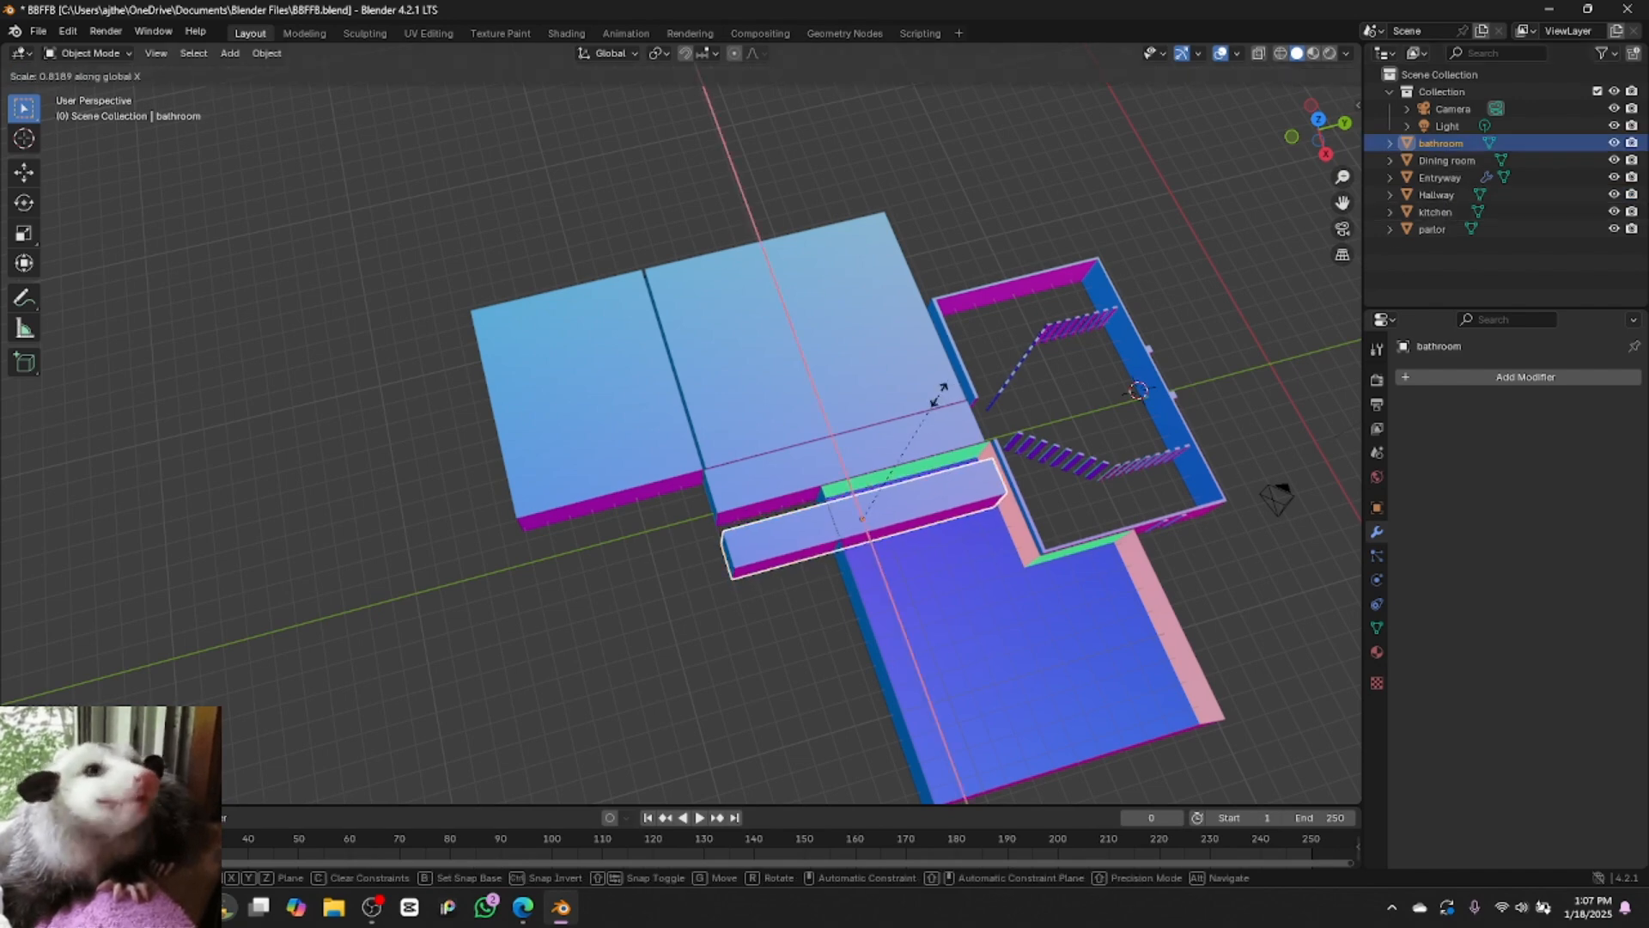
key(y)
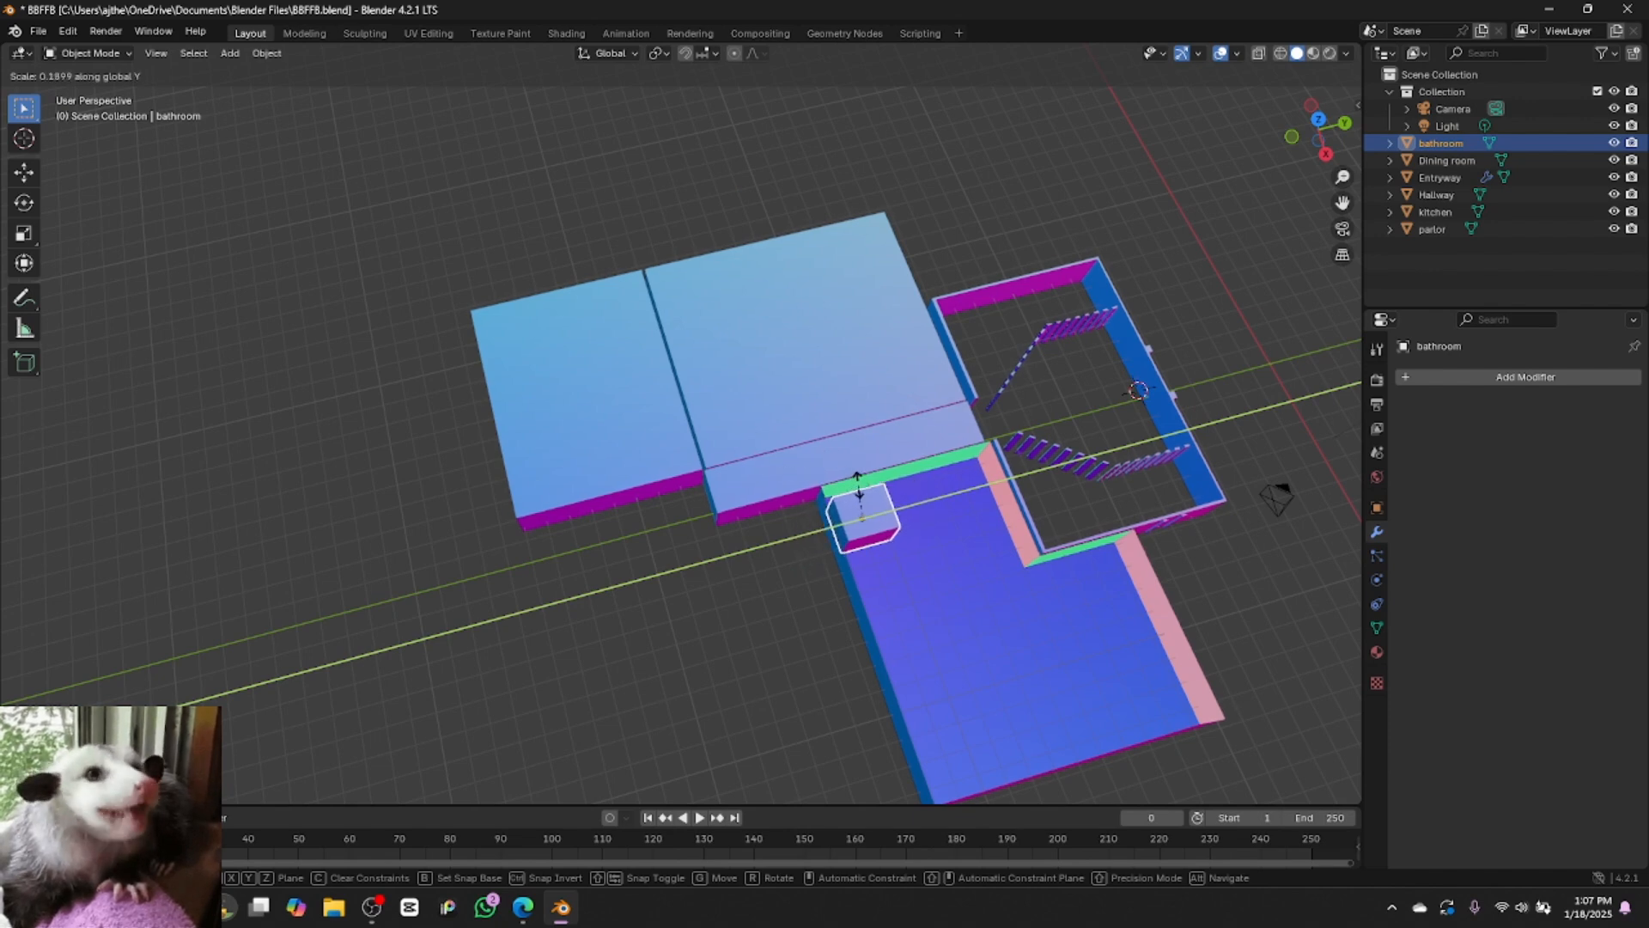
click(858, 490)
Move the bathroom out of the parlor along Y, and adjust it along X and Y into the corner between the Hallway and parlor
key(g)
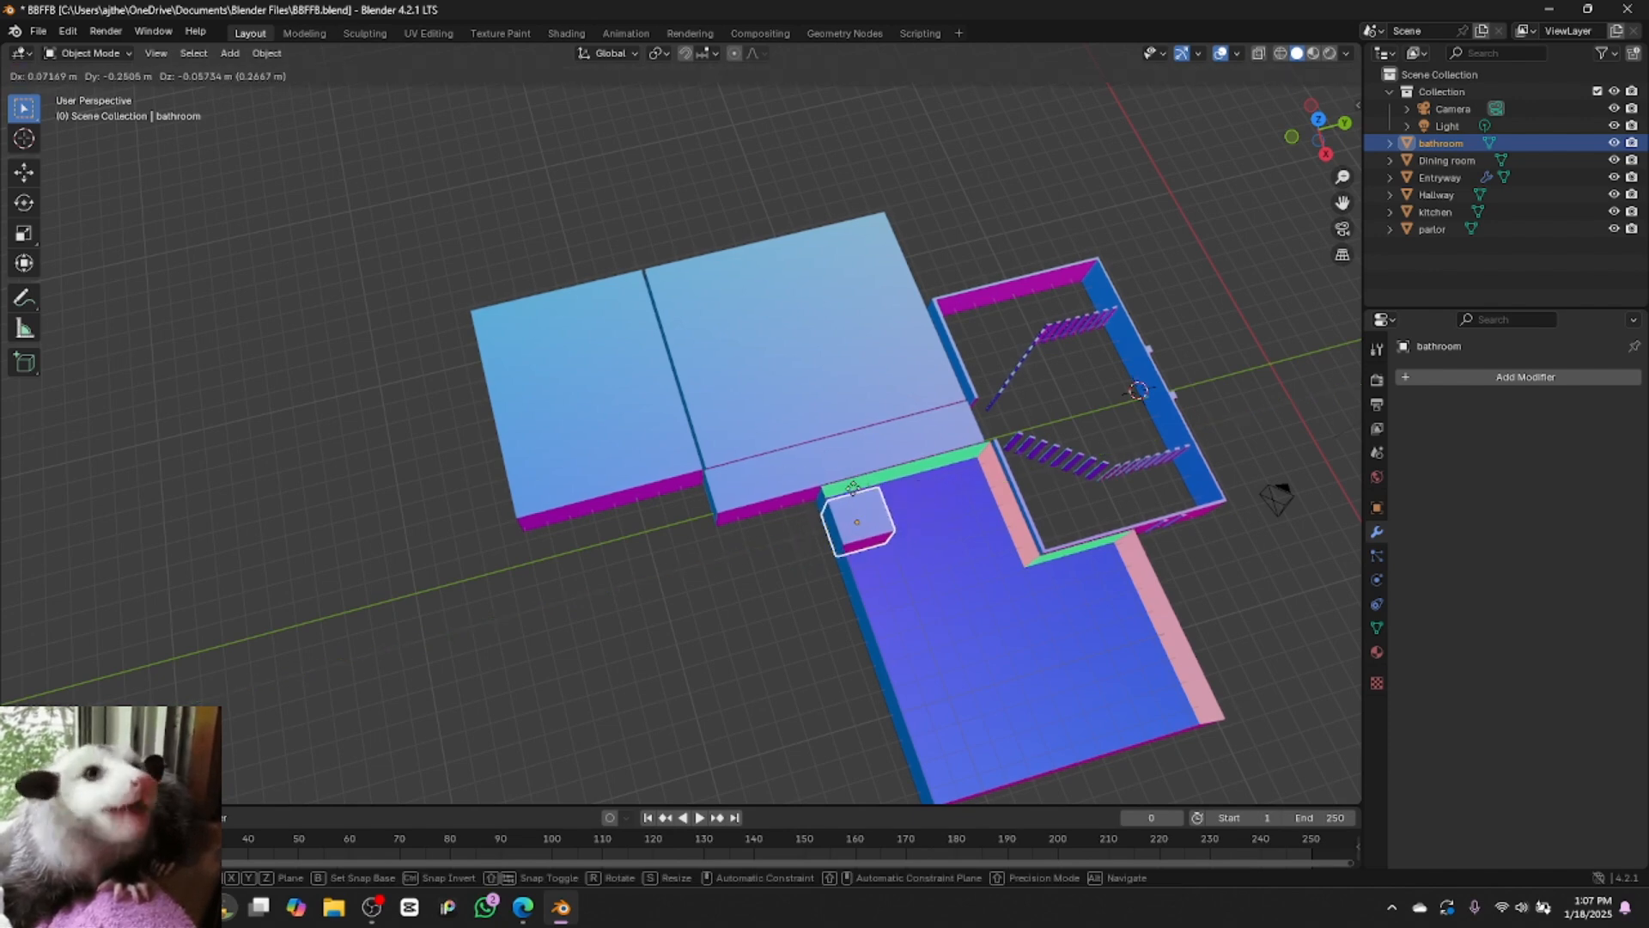
key(y)
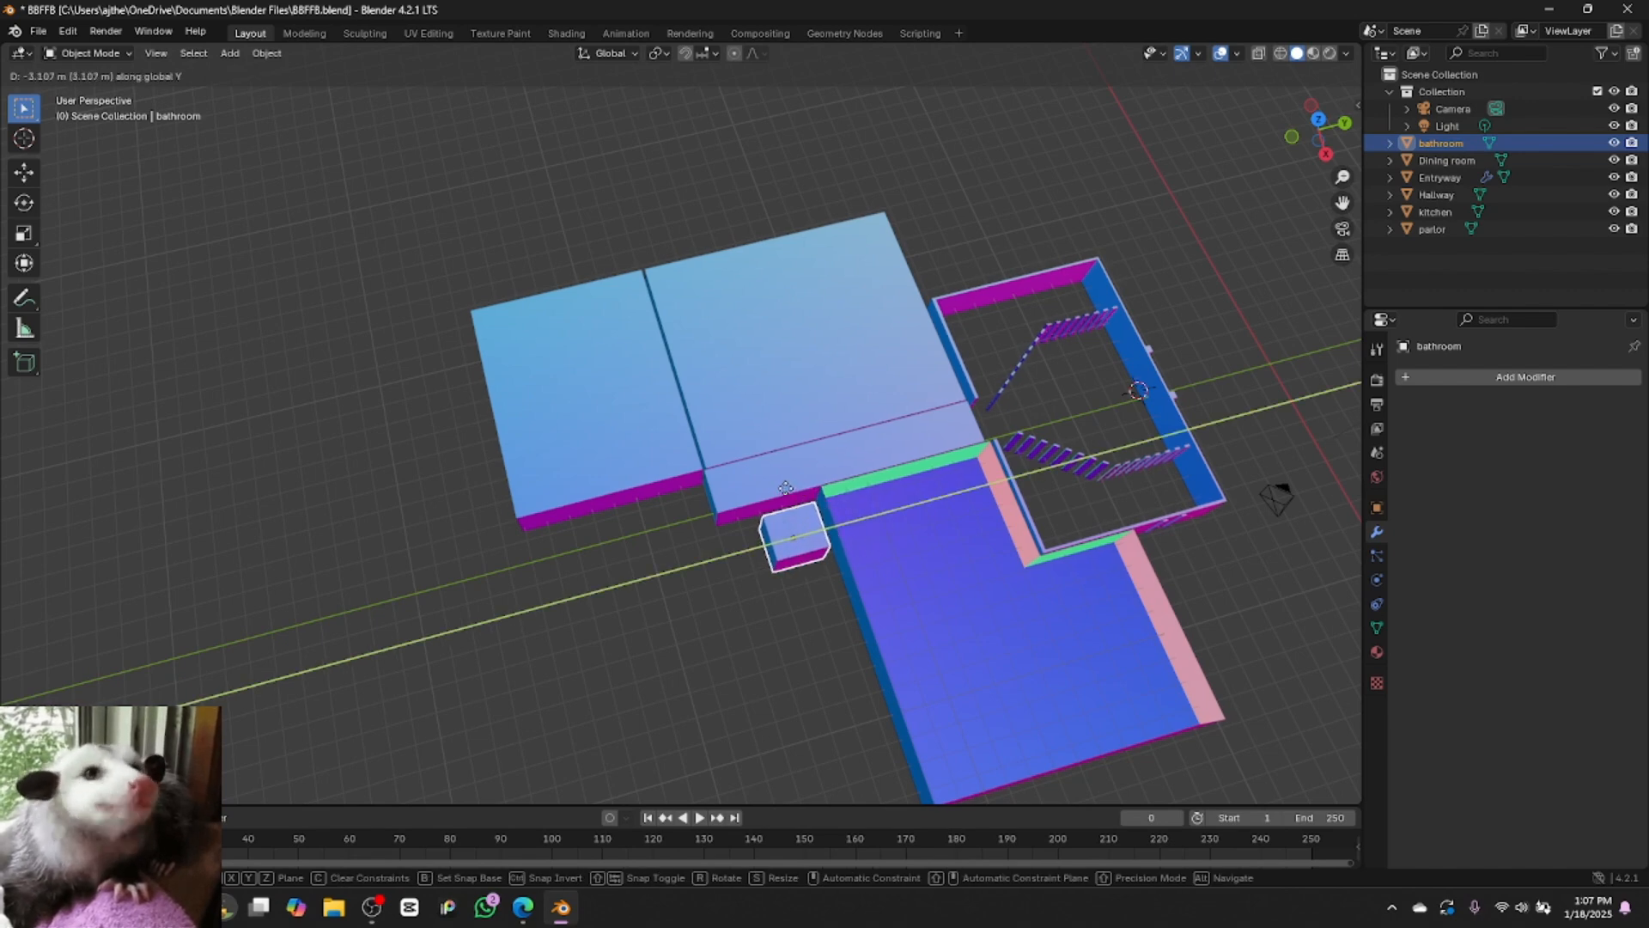
click(786, 487)
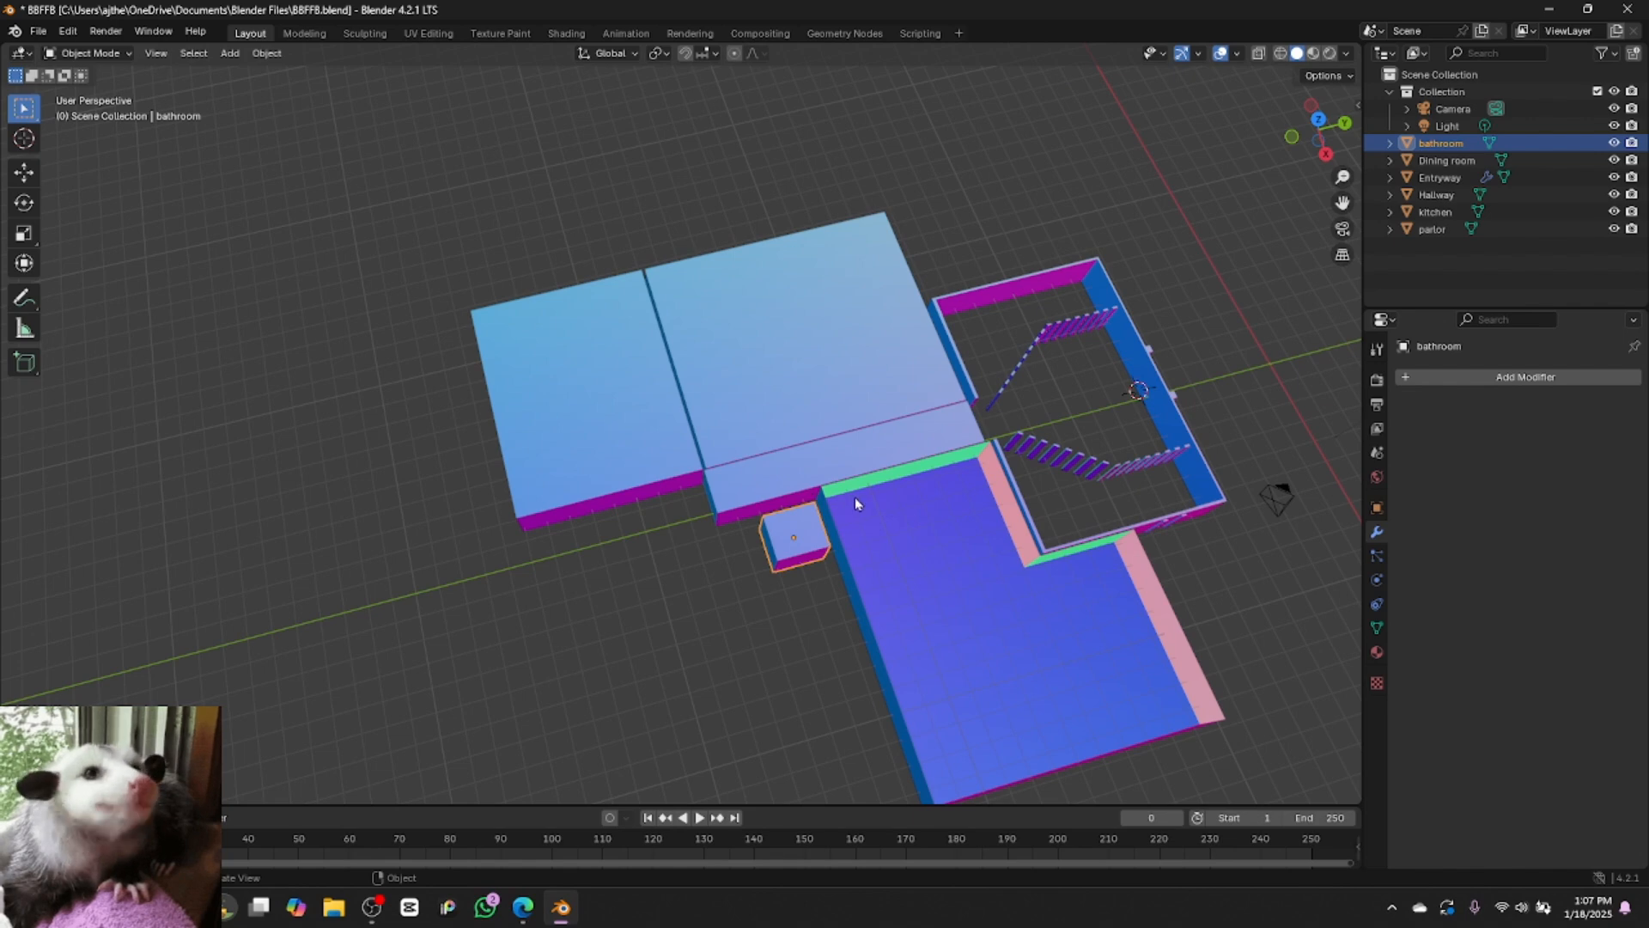
key(g)
key(x)
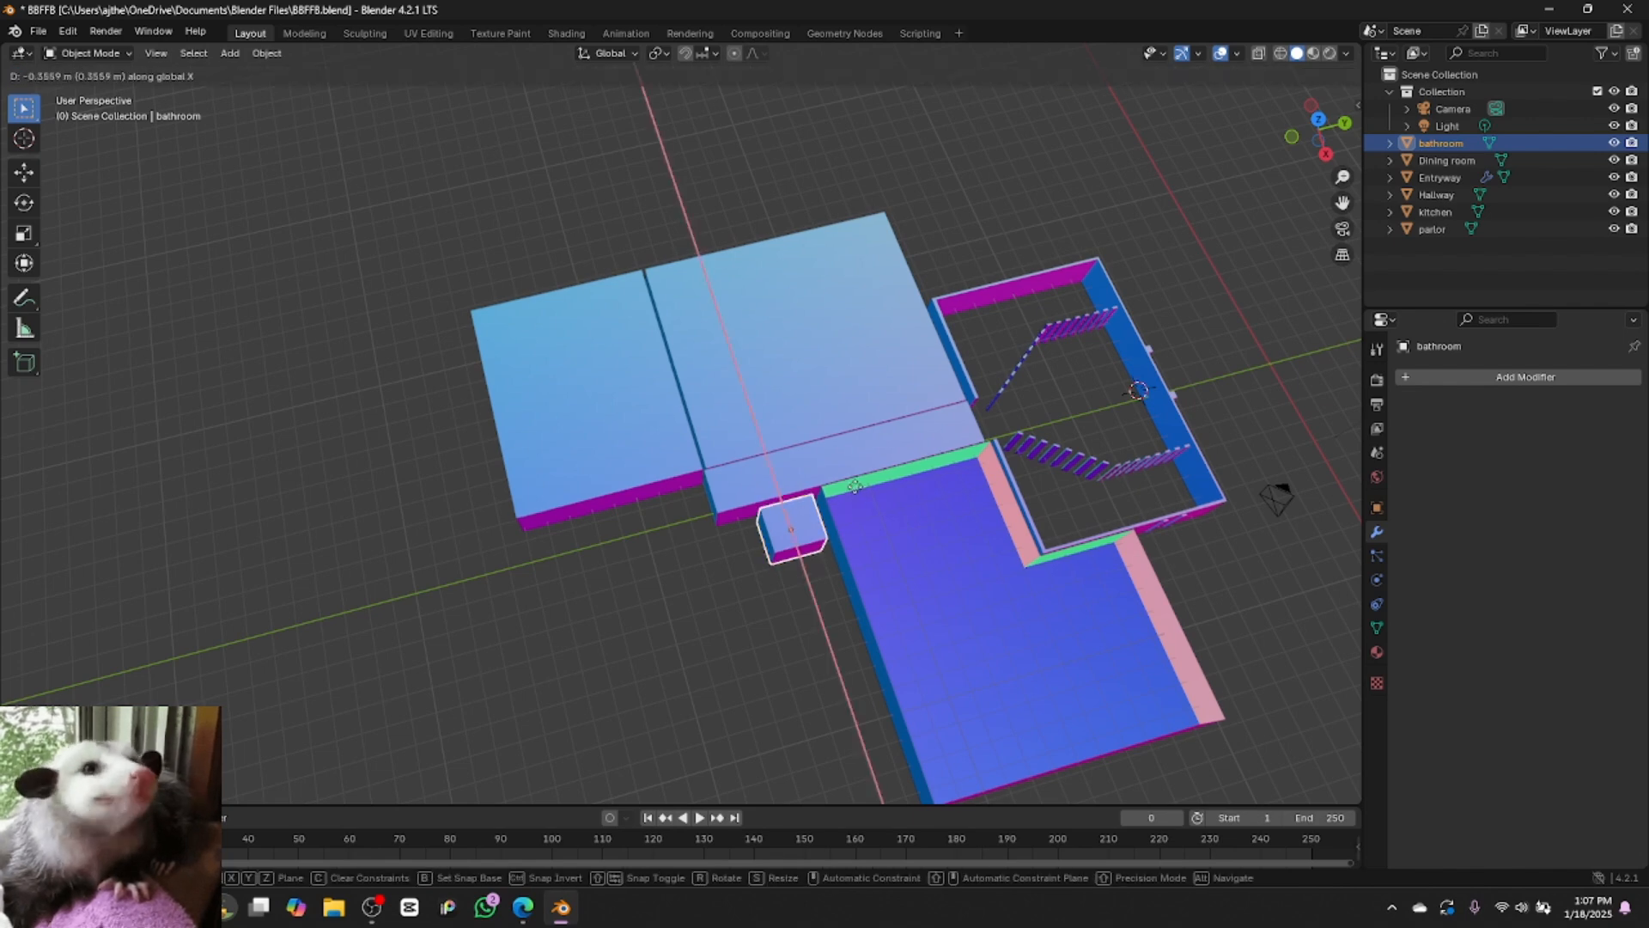
click(856, 481)
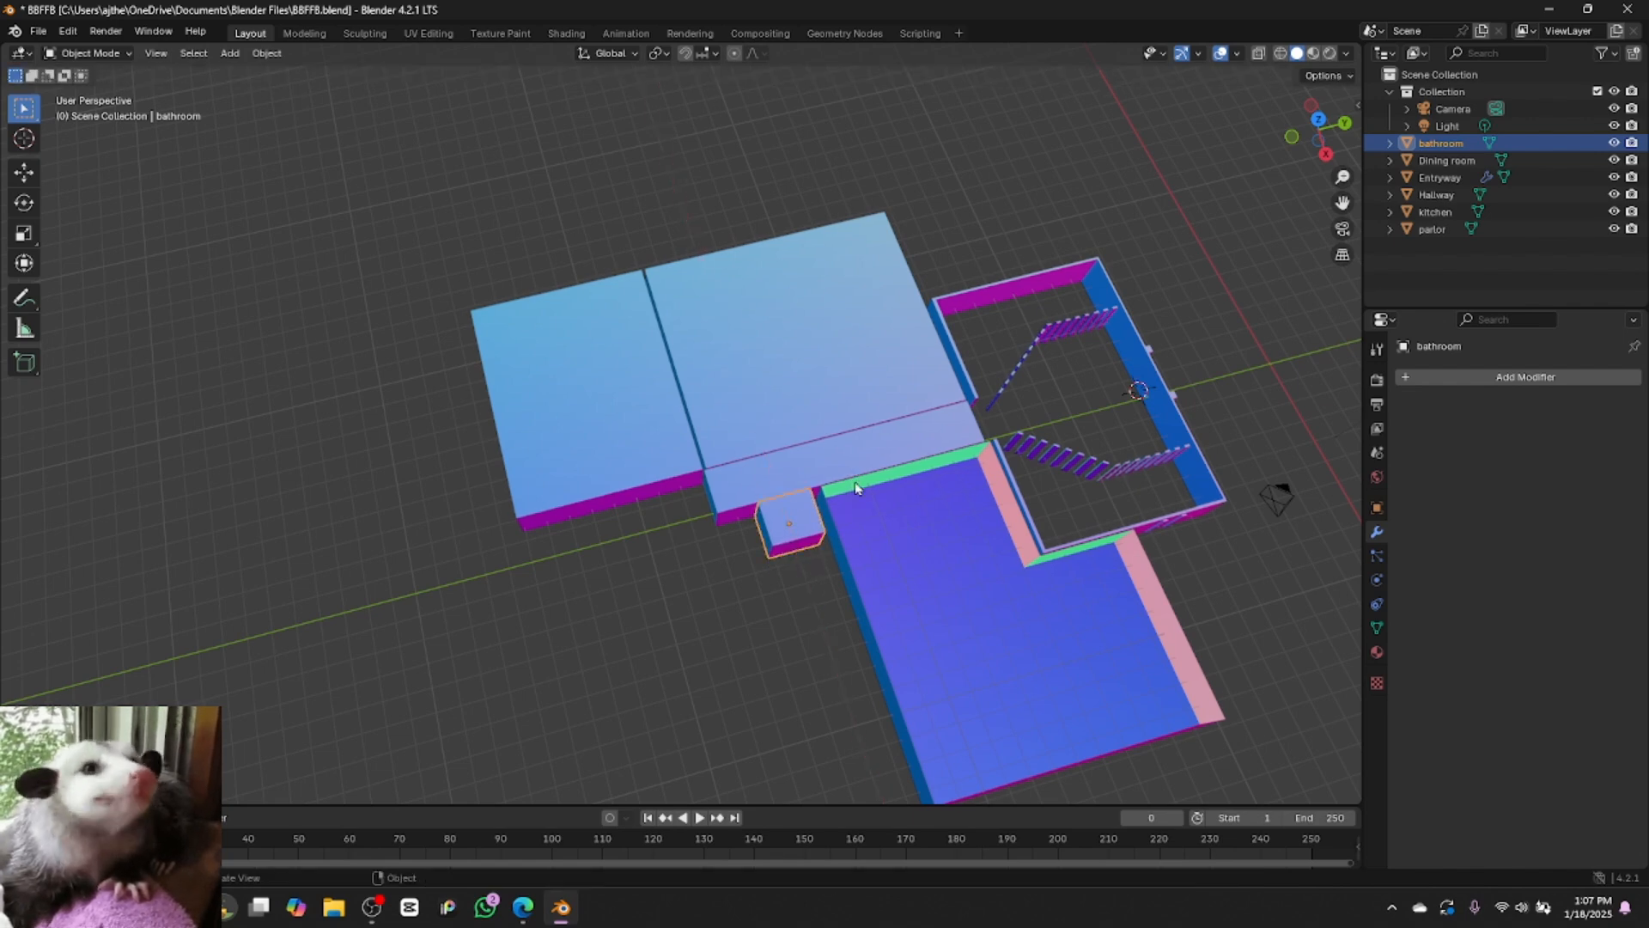
key(g)
key(y)
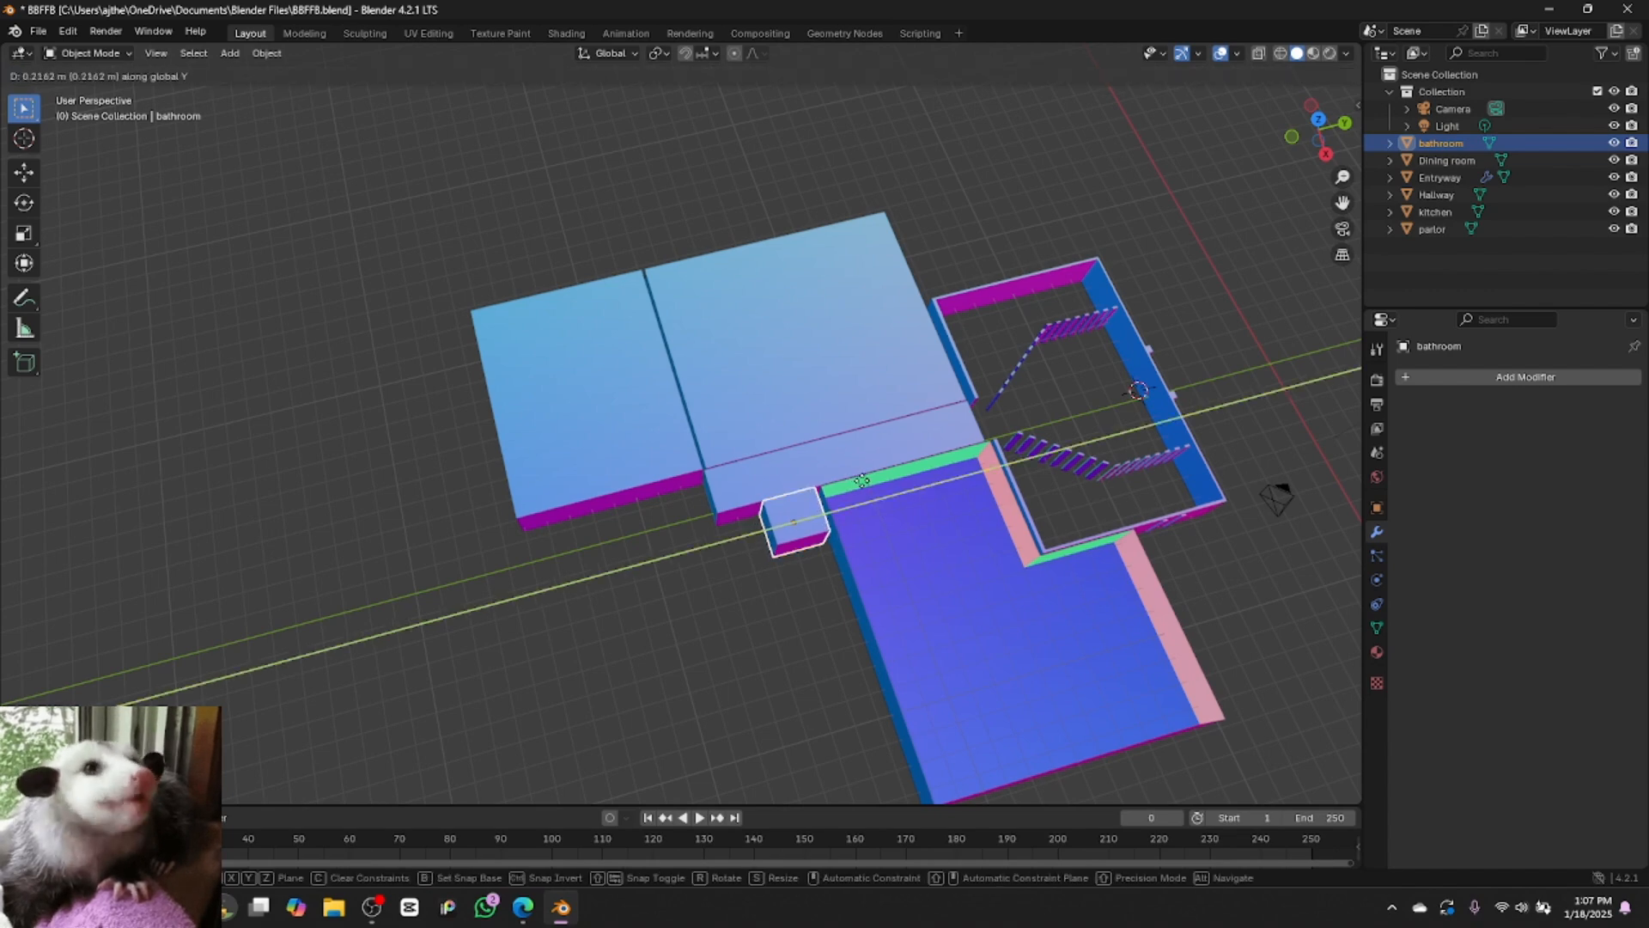
click(868, 487)
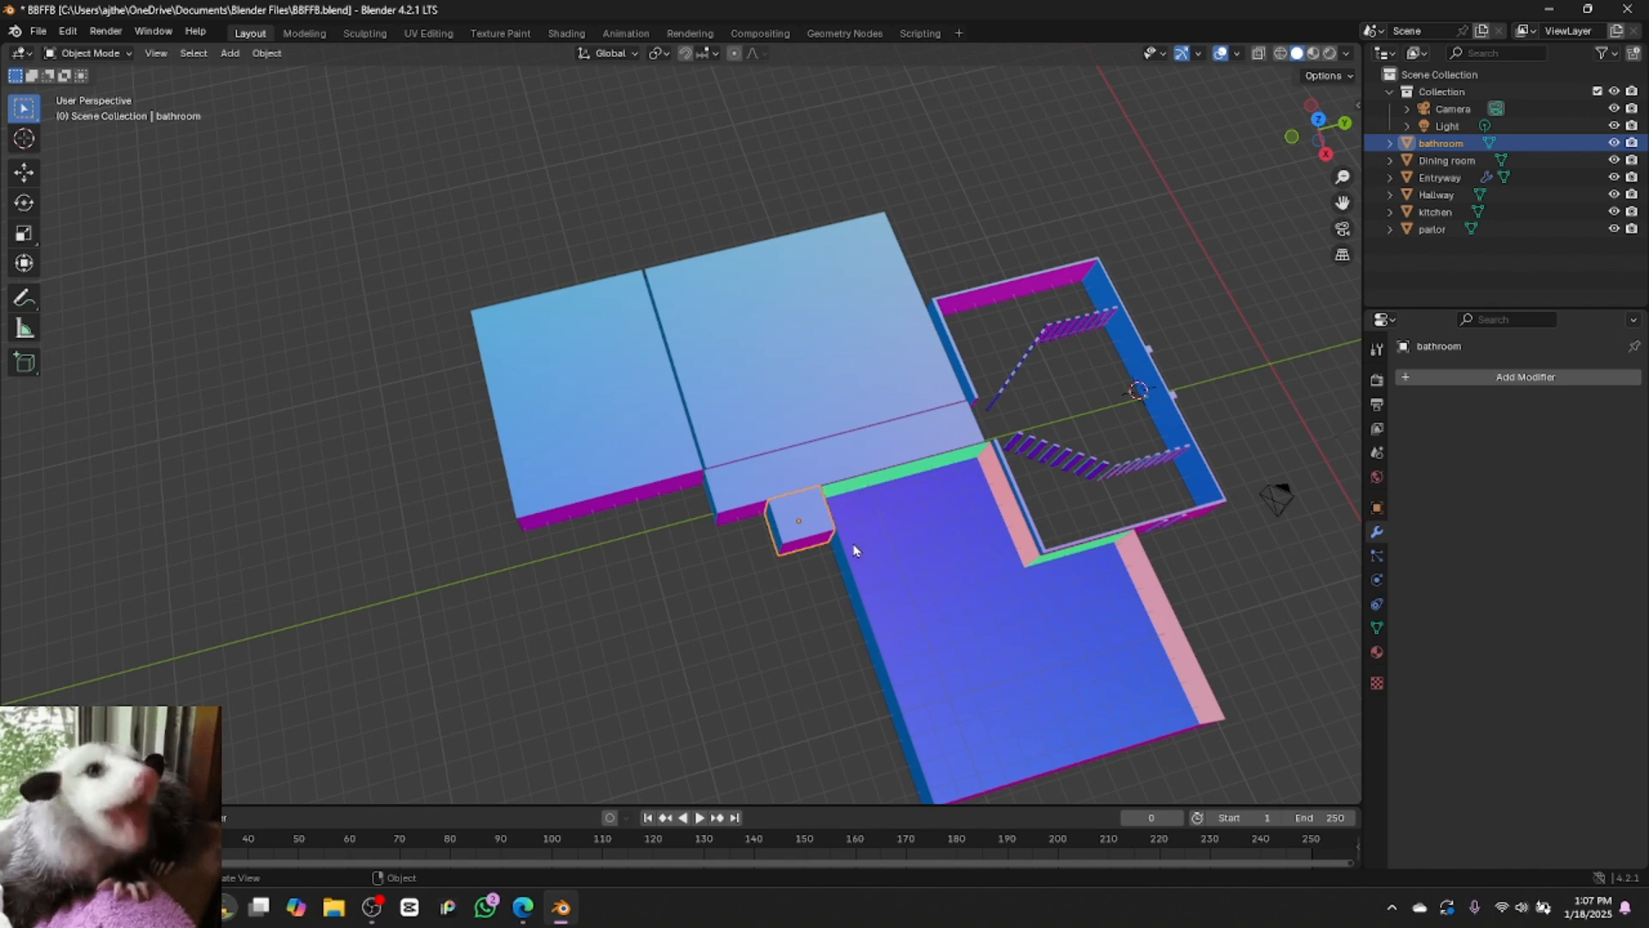
Move the bathroom about -2.09 m along X, and shift it along Y to the Hallway's far end beside the kitchen
key(g)
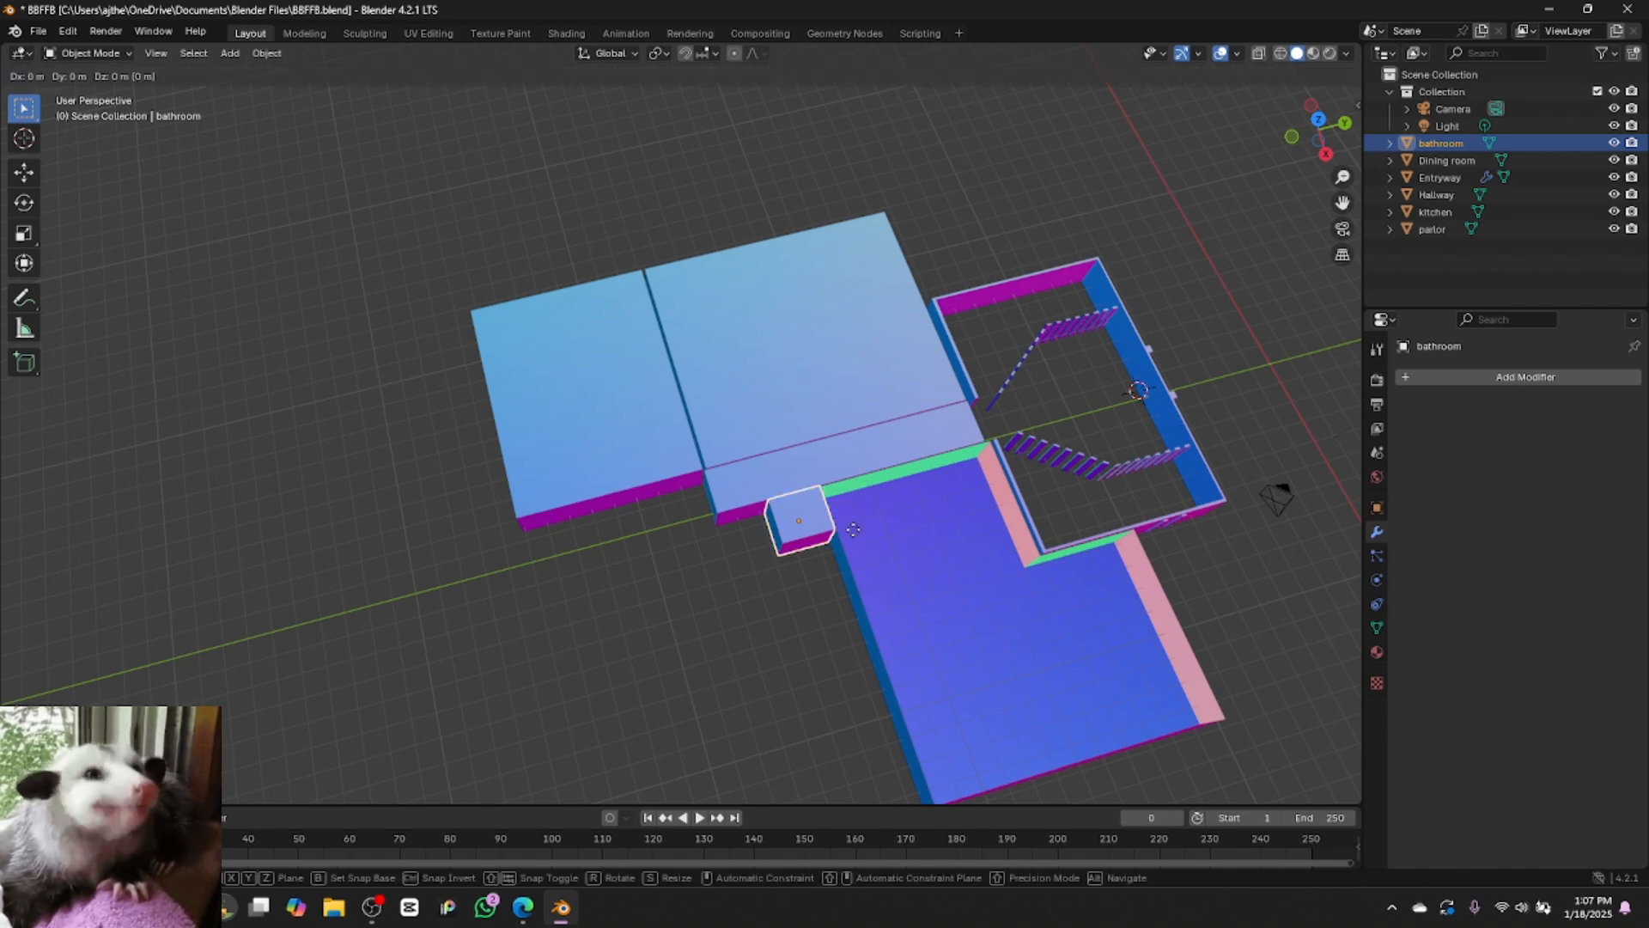
key(x)
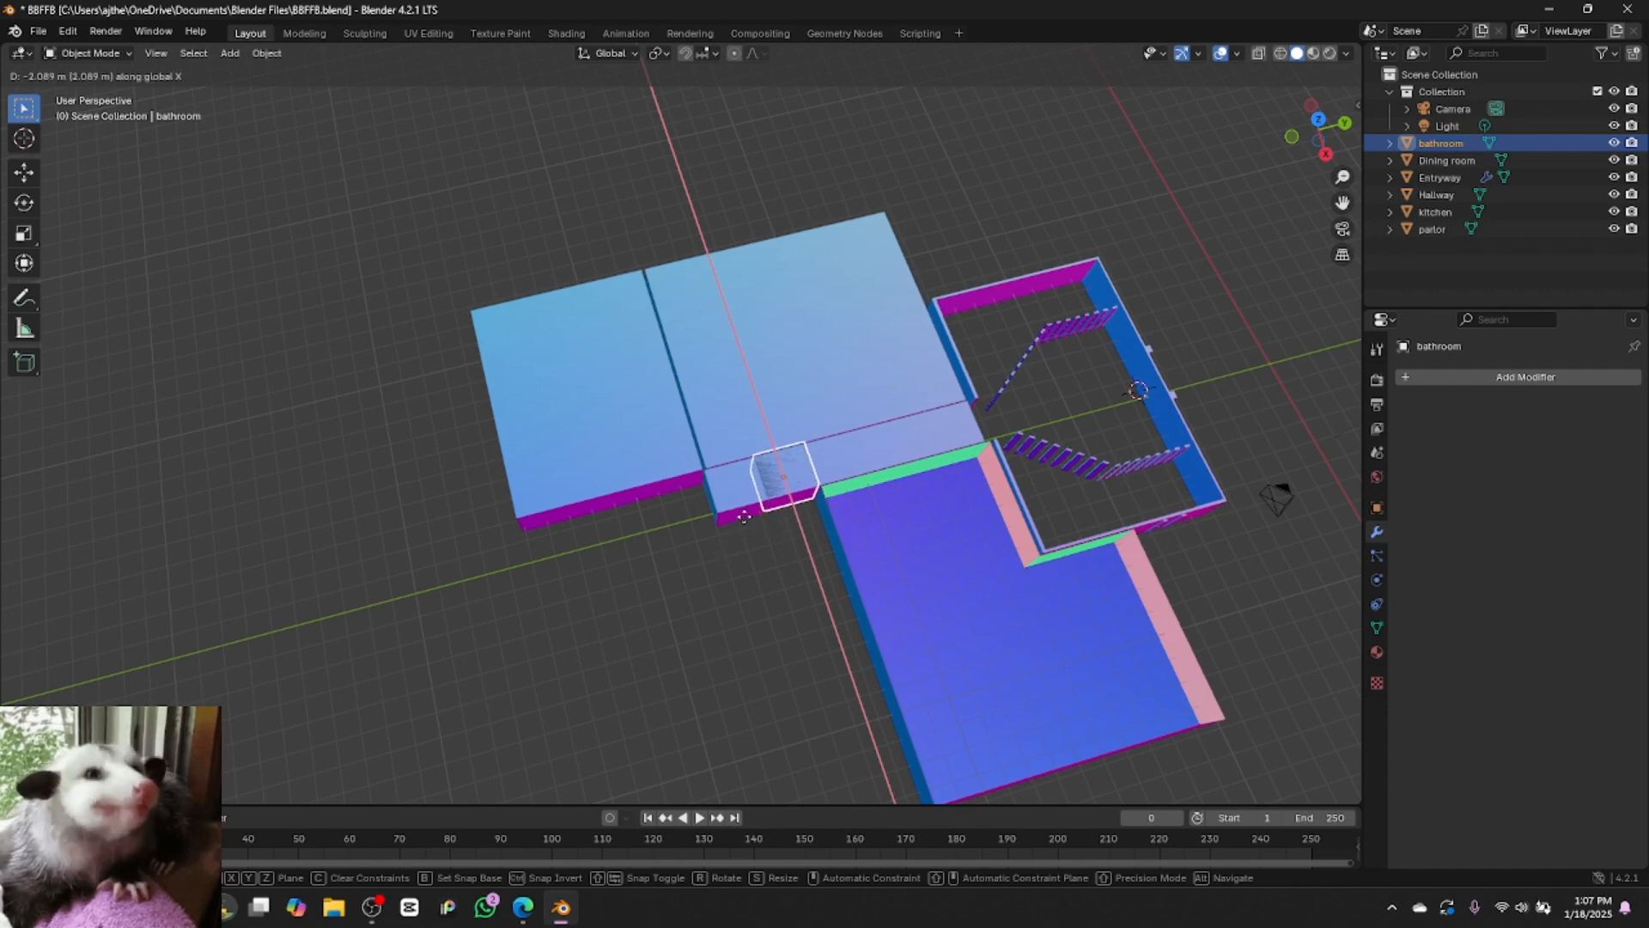
click(744, 517)
key(g)
key(y)
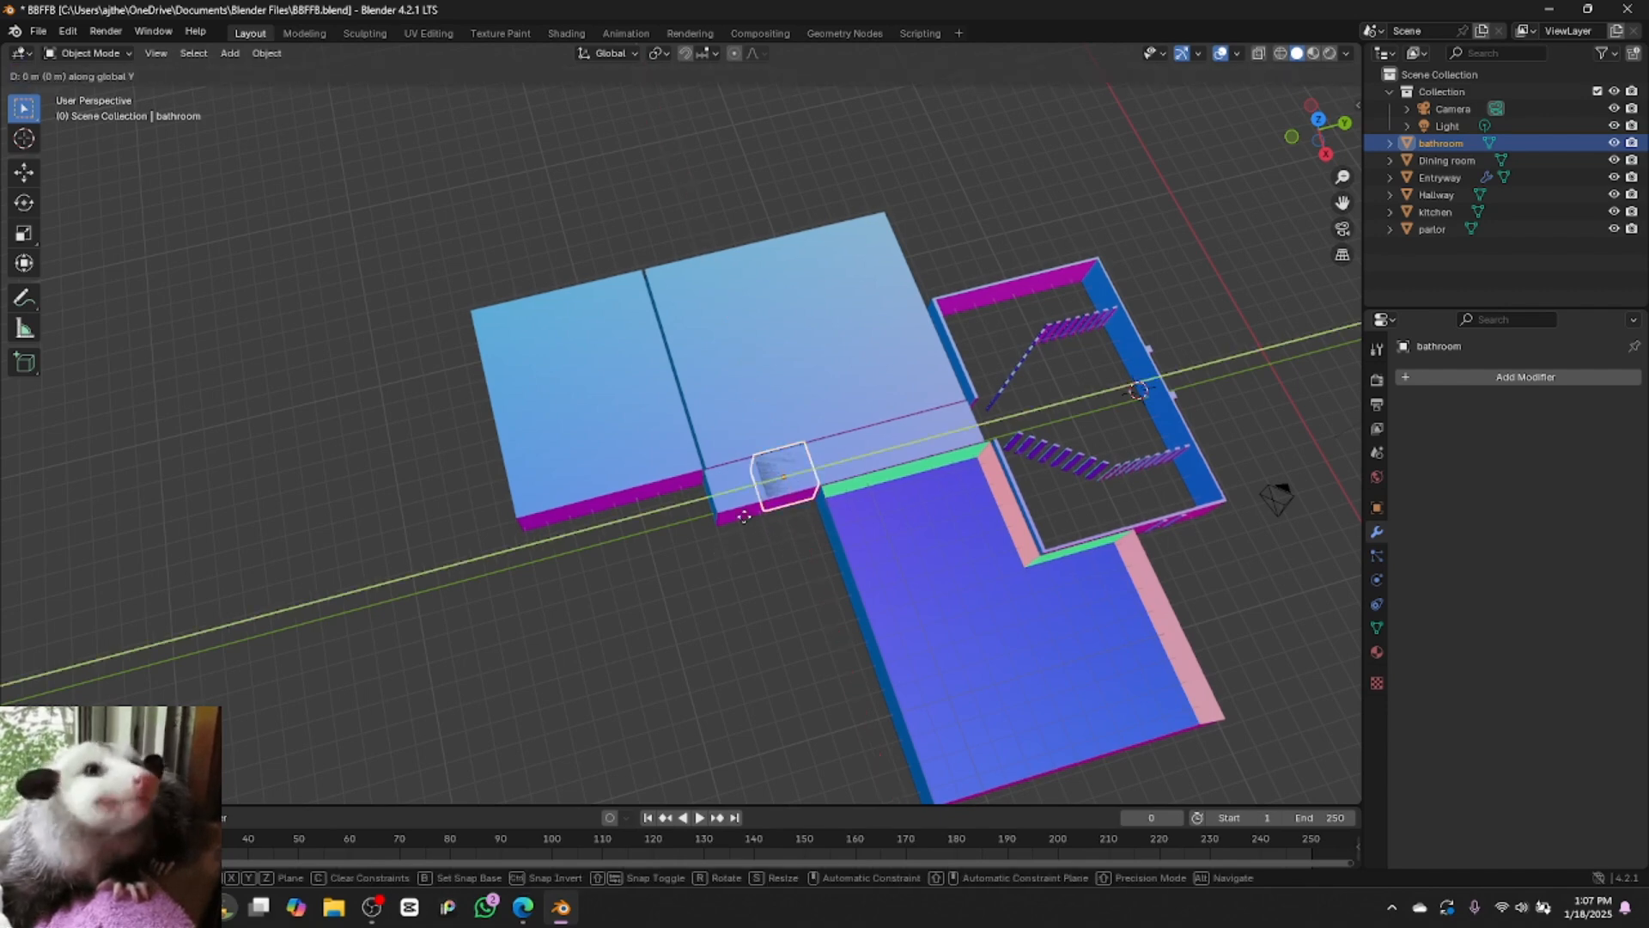
click(643, 539)
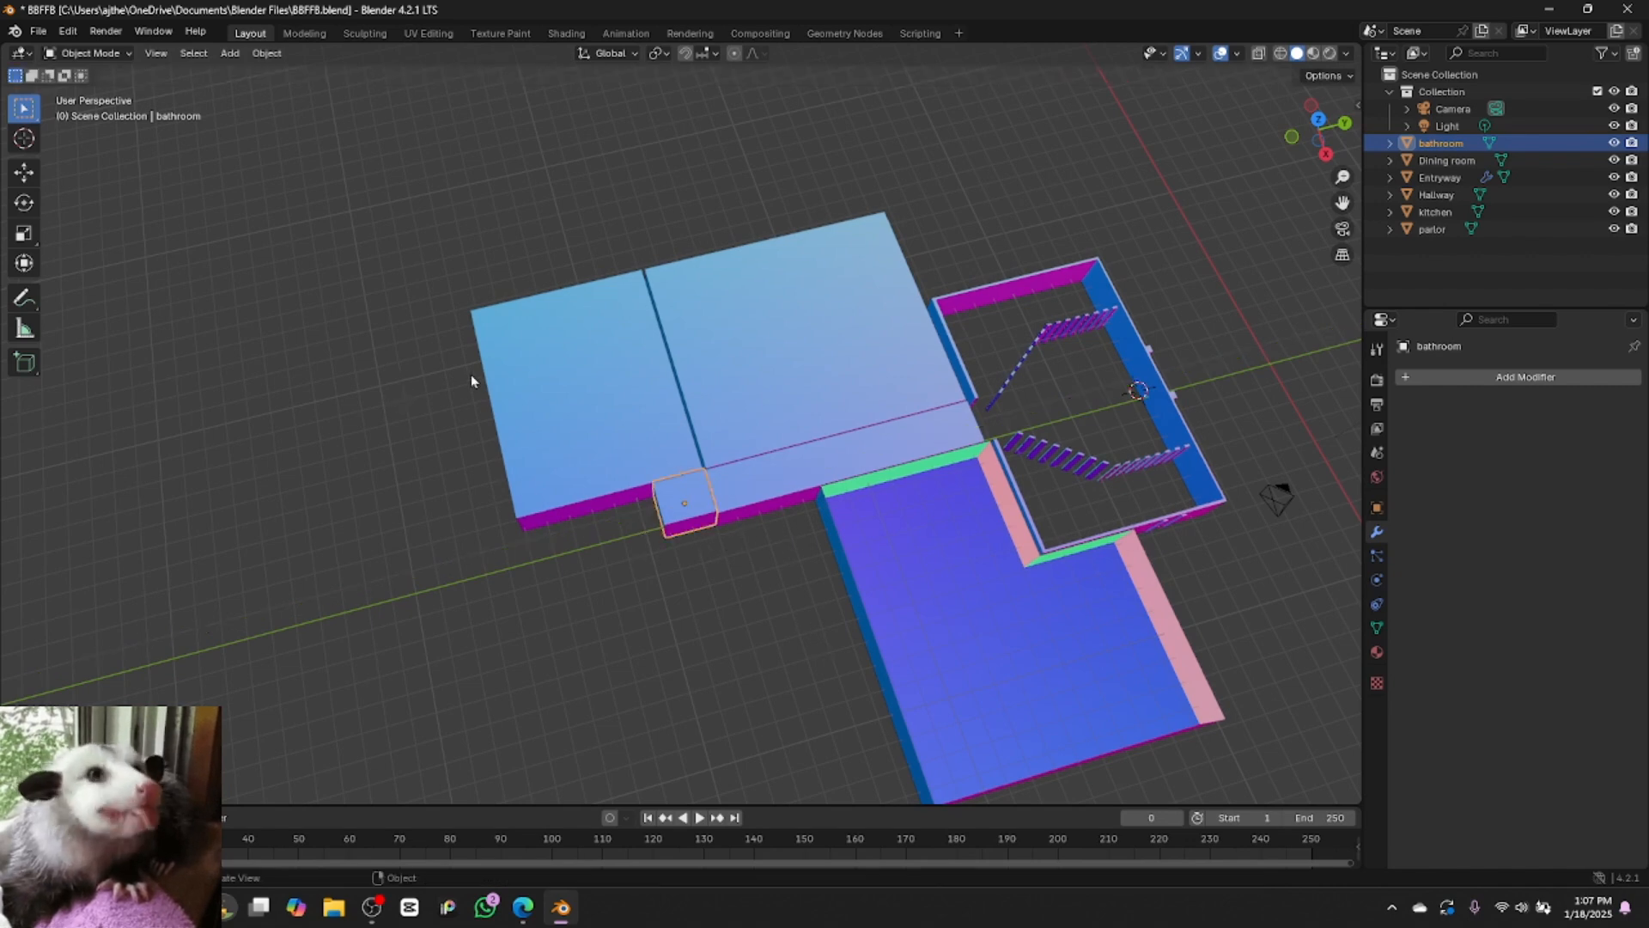
Duplicate the kitchen block and move the copy along X beyond the Hallway and about 4.54 m along Y against the parlor
click(619, 439)
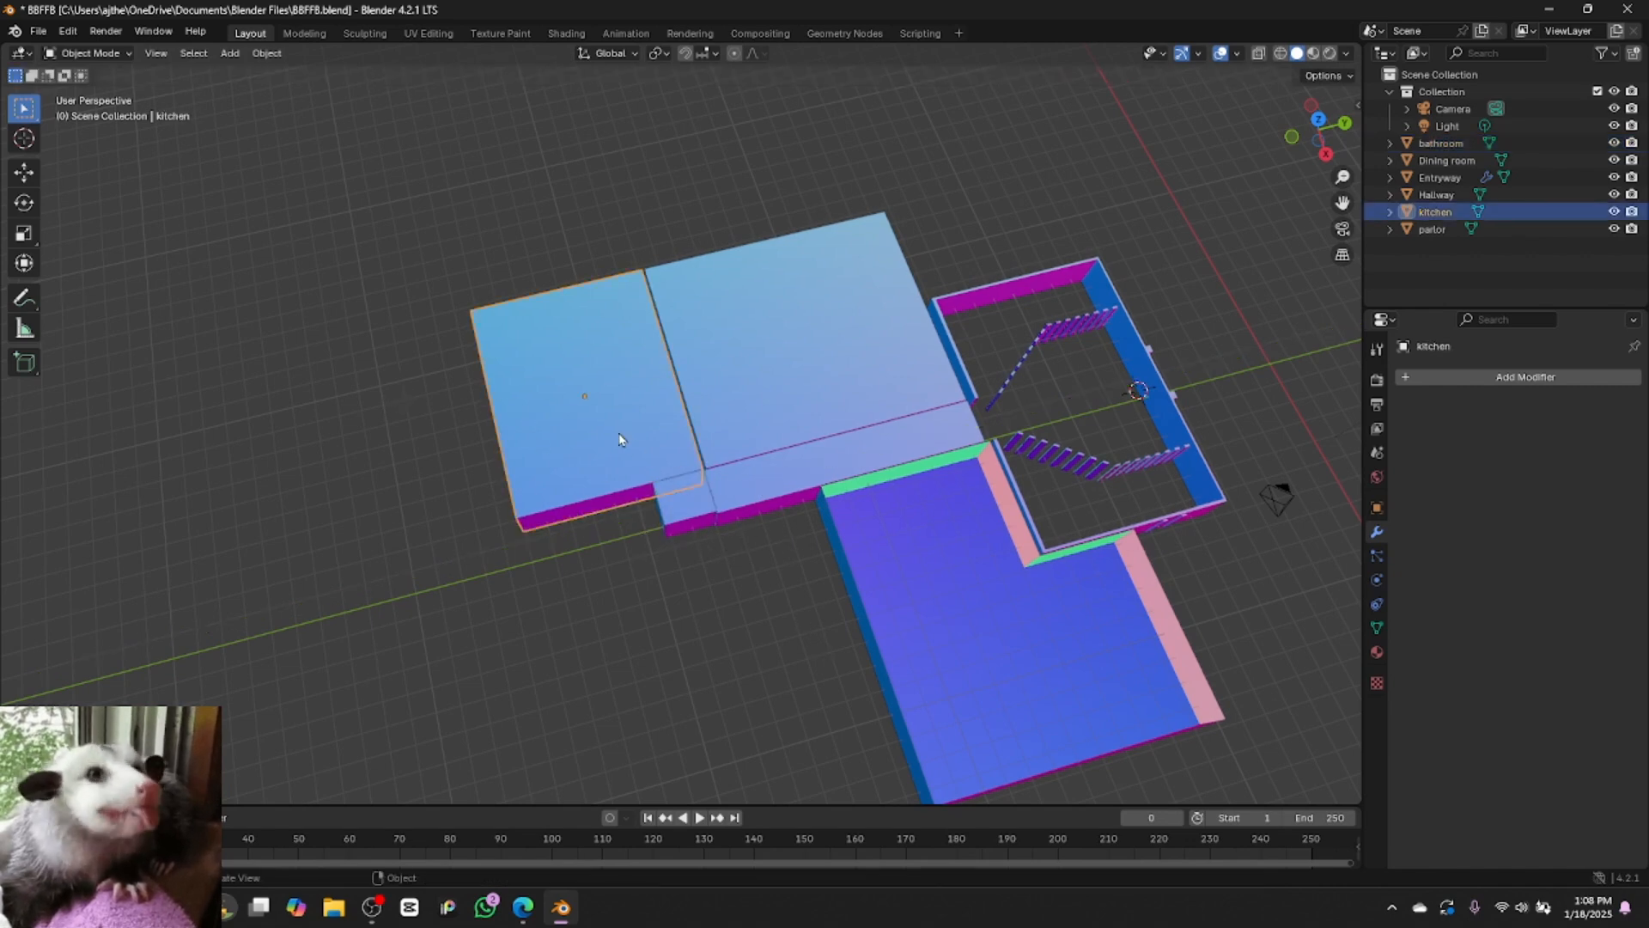
key(ctrl+c)
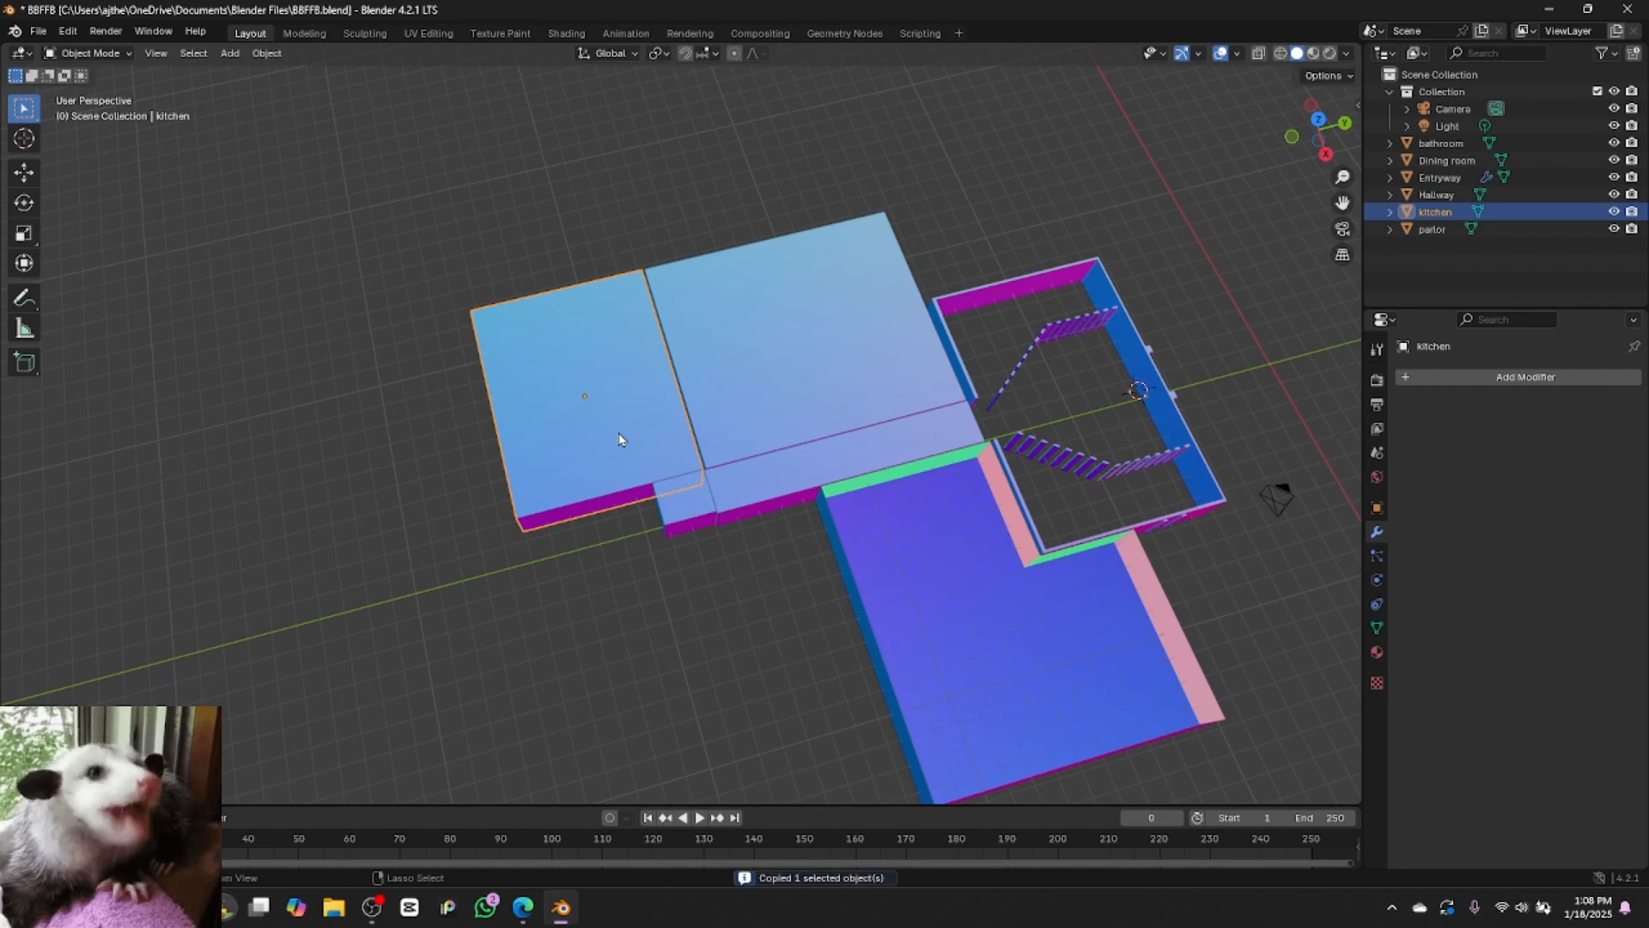
key(ctrl+v)
key(g)
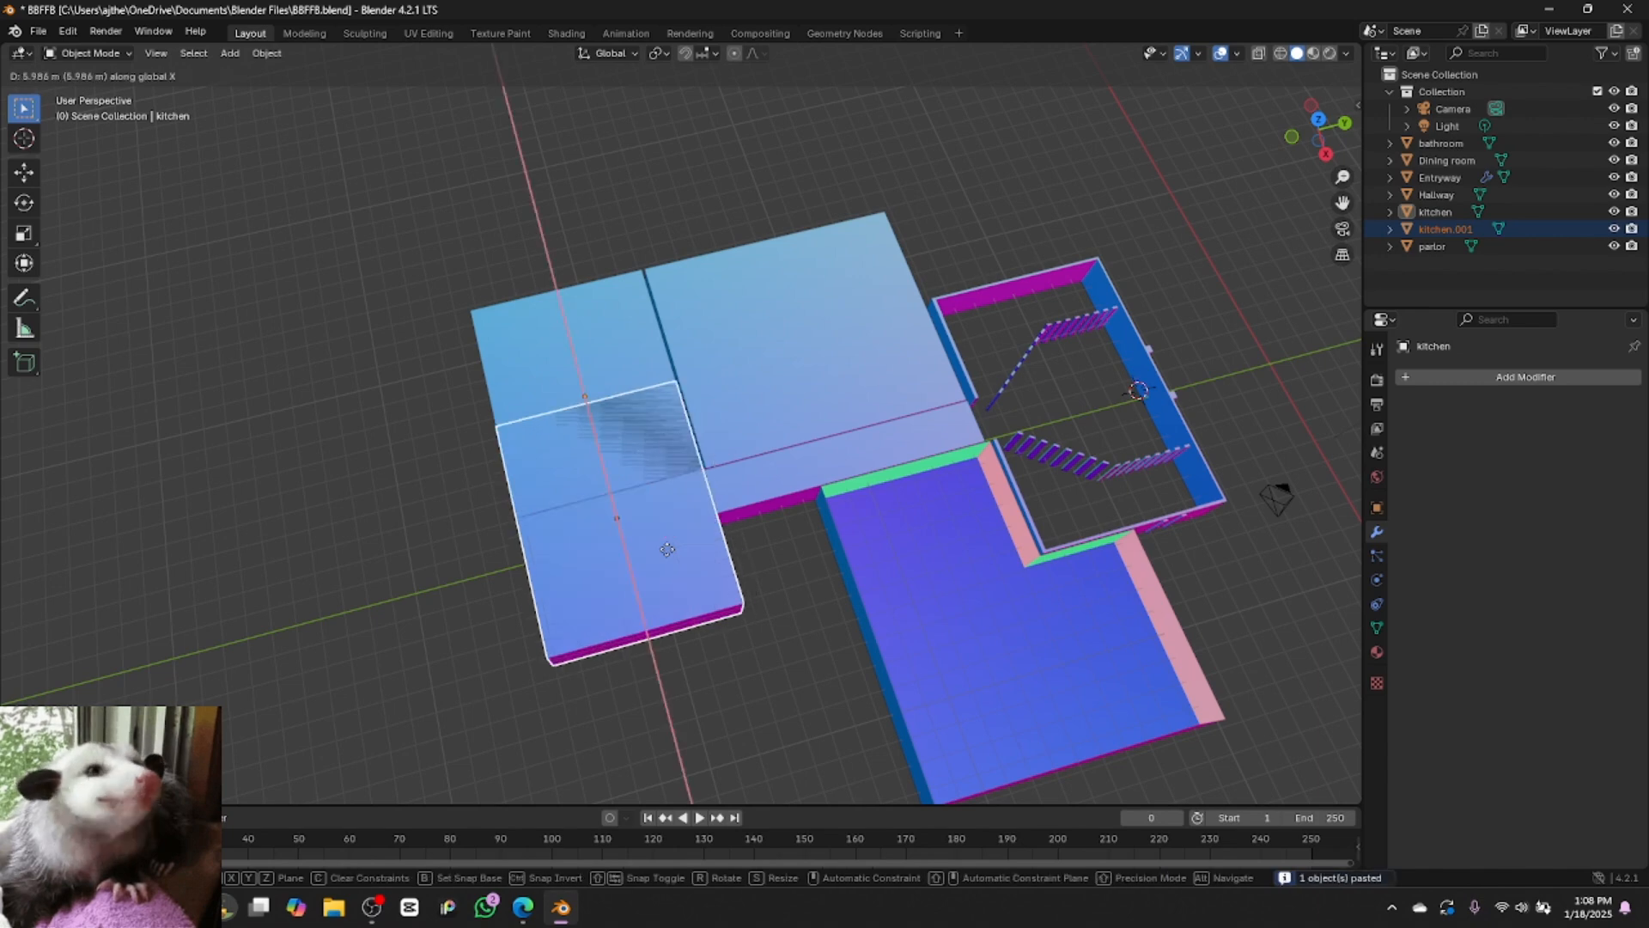
key(x)
click(684, 701)
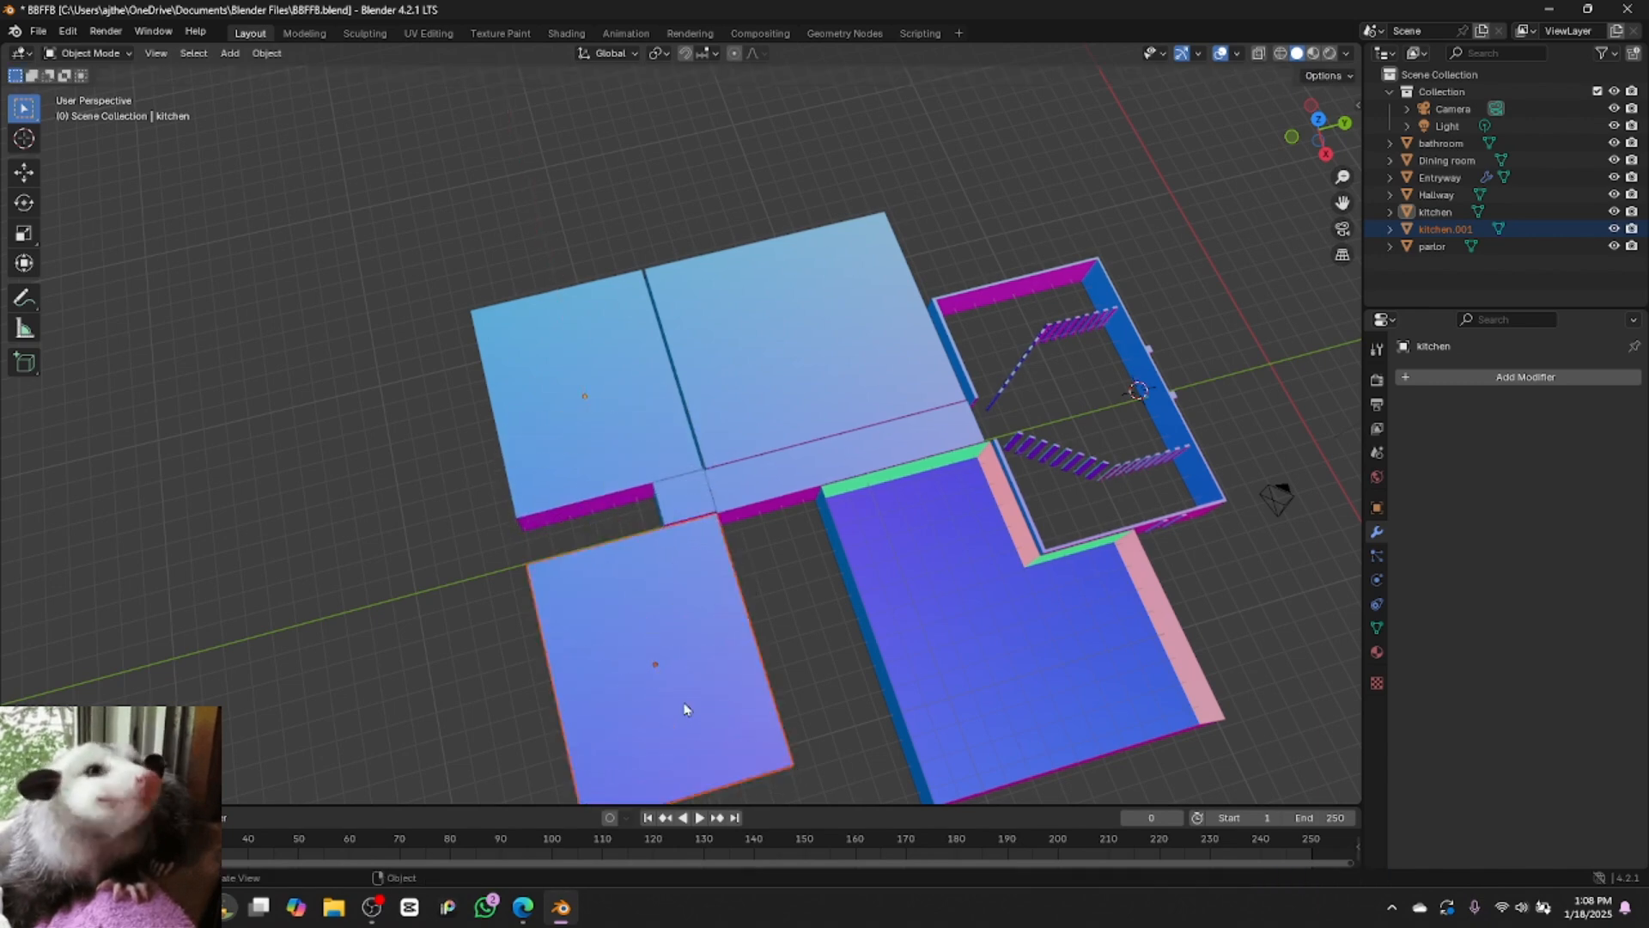
key(g)
key(y)
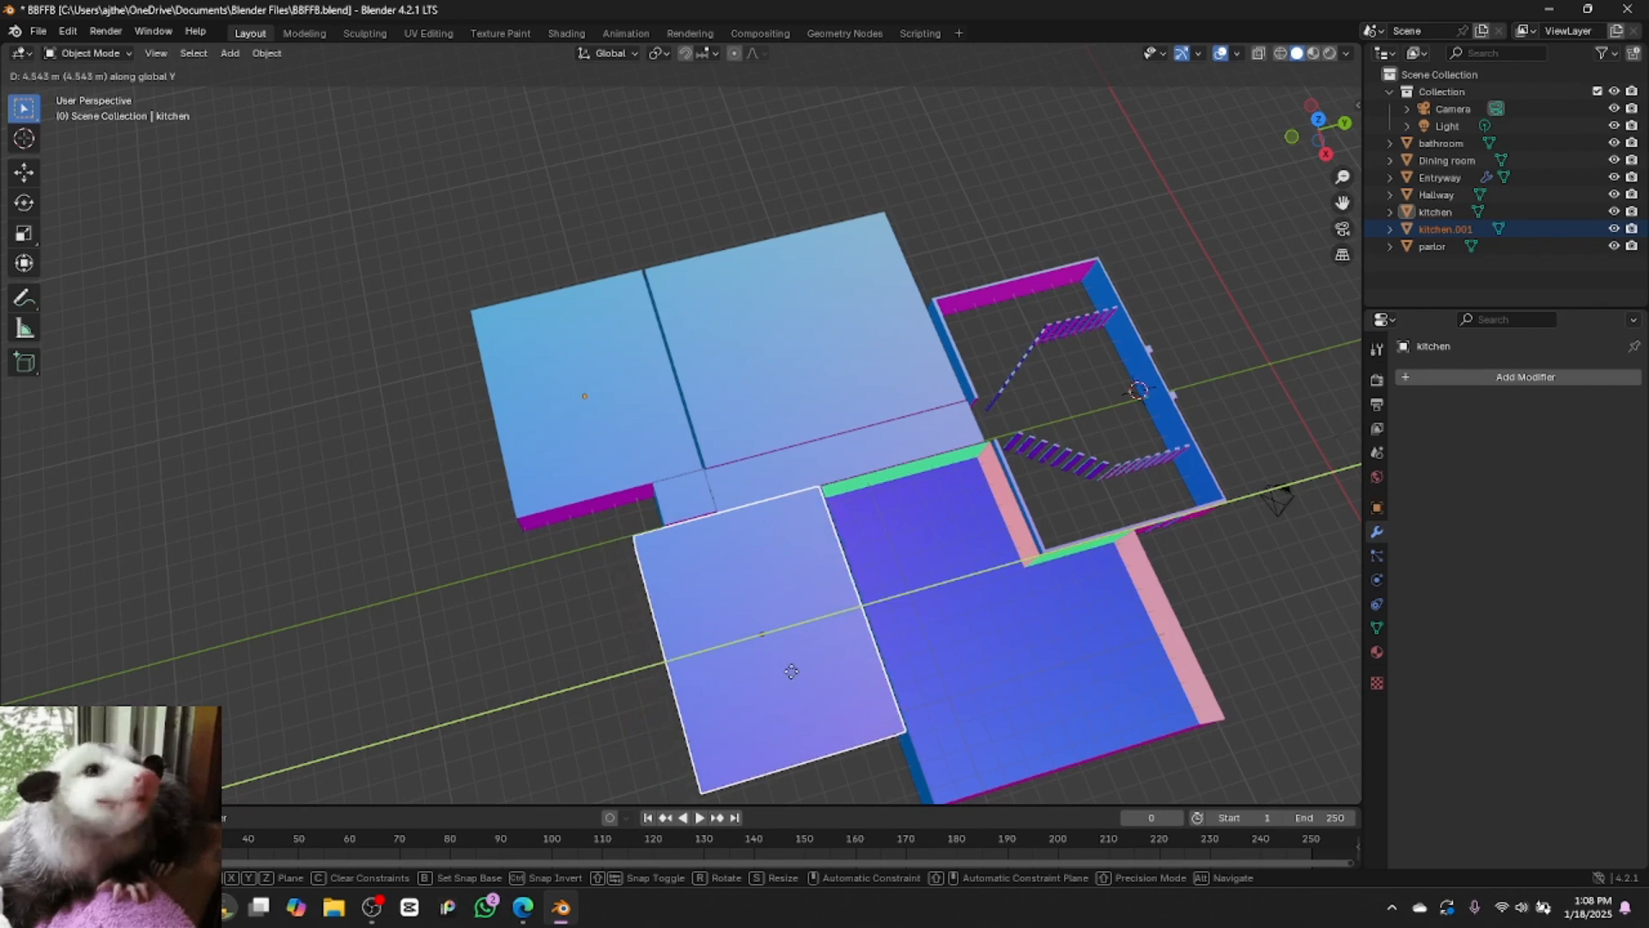
click(791, 671)
Narrow the kitchen copy along Y to about 0.75, and adjust its Y position and width to sit flush against the parlor
key(s)
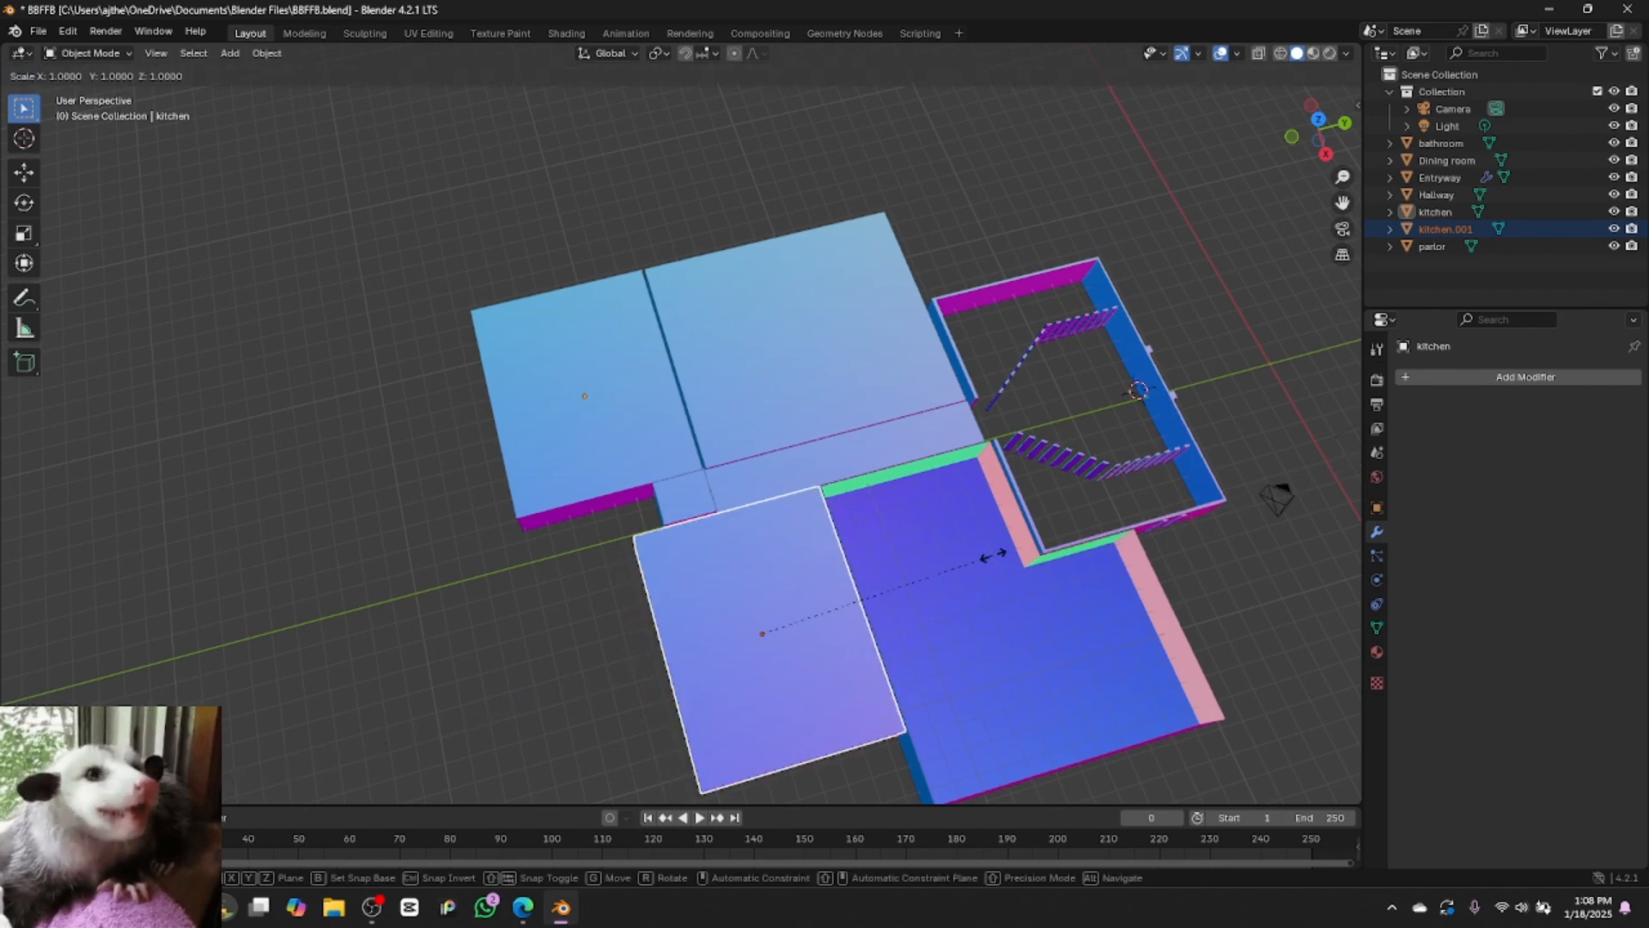
key(y)
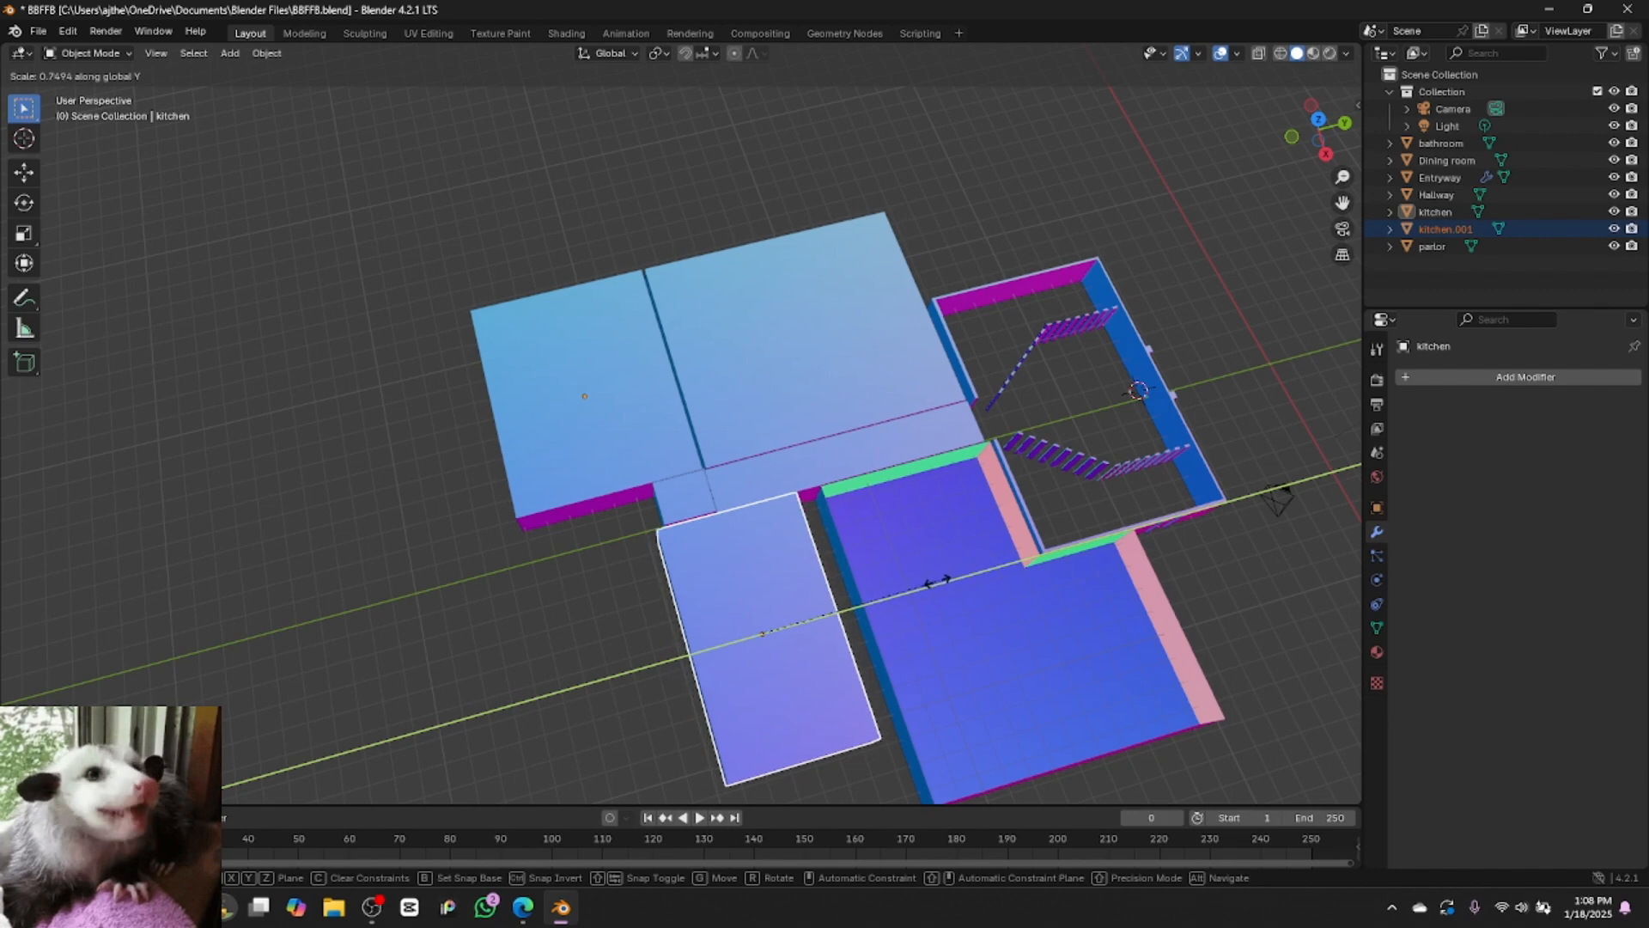
click(938, 582)
key(g)
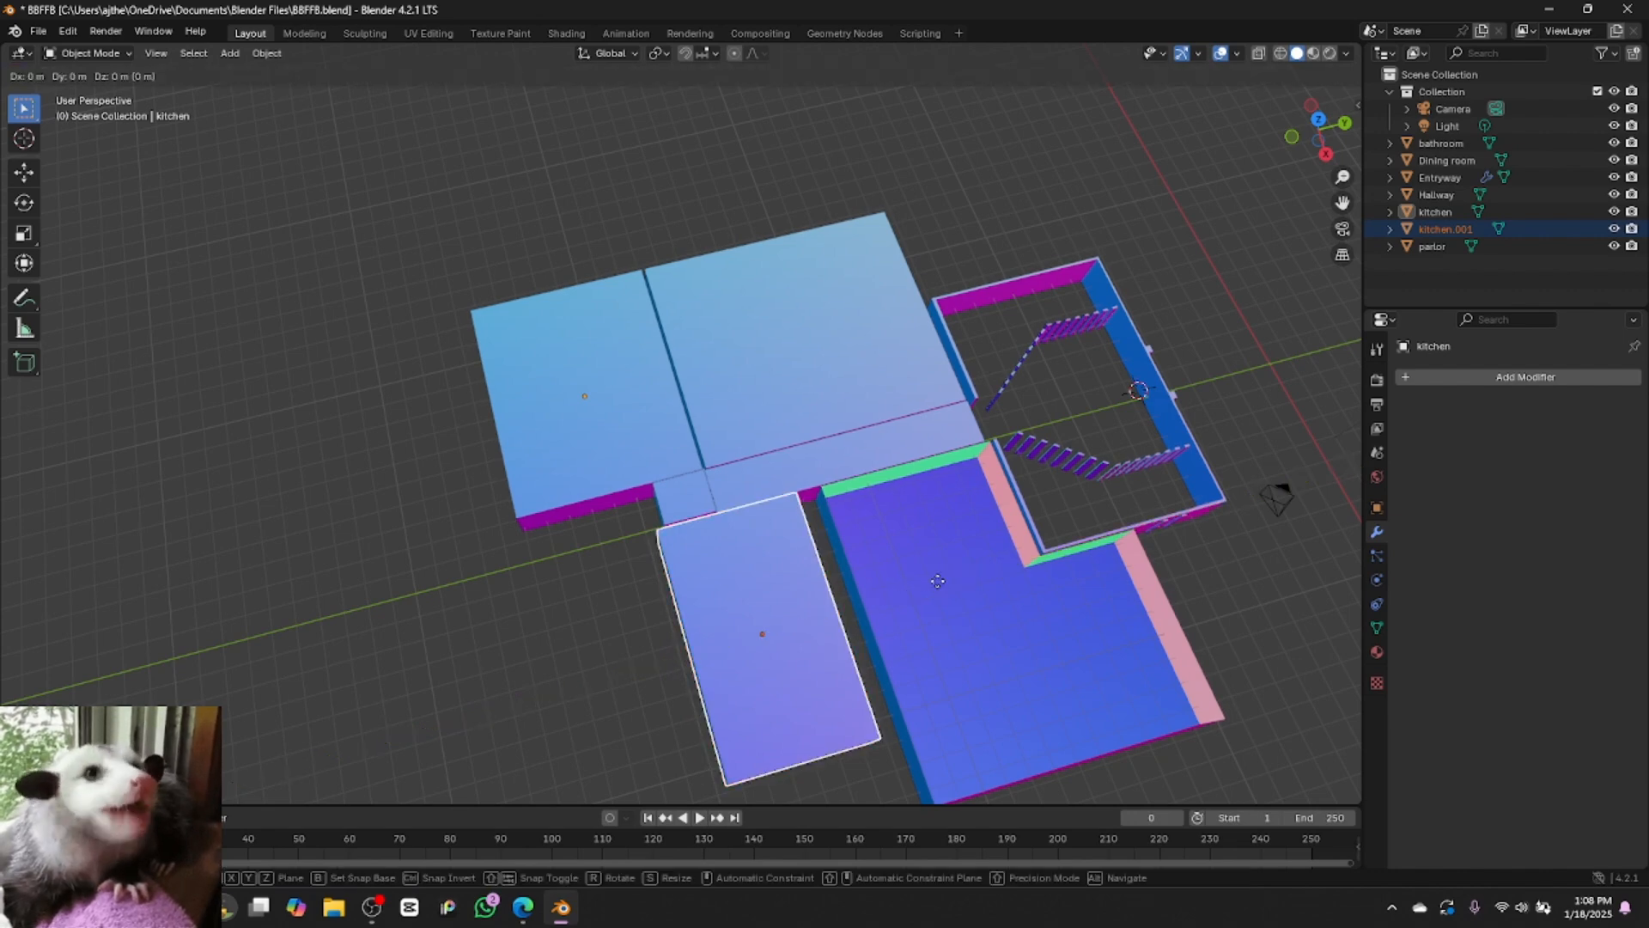
key(y)
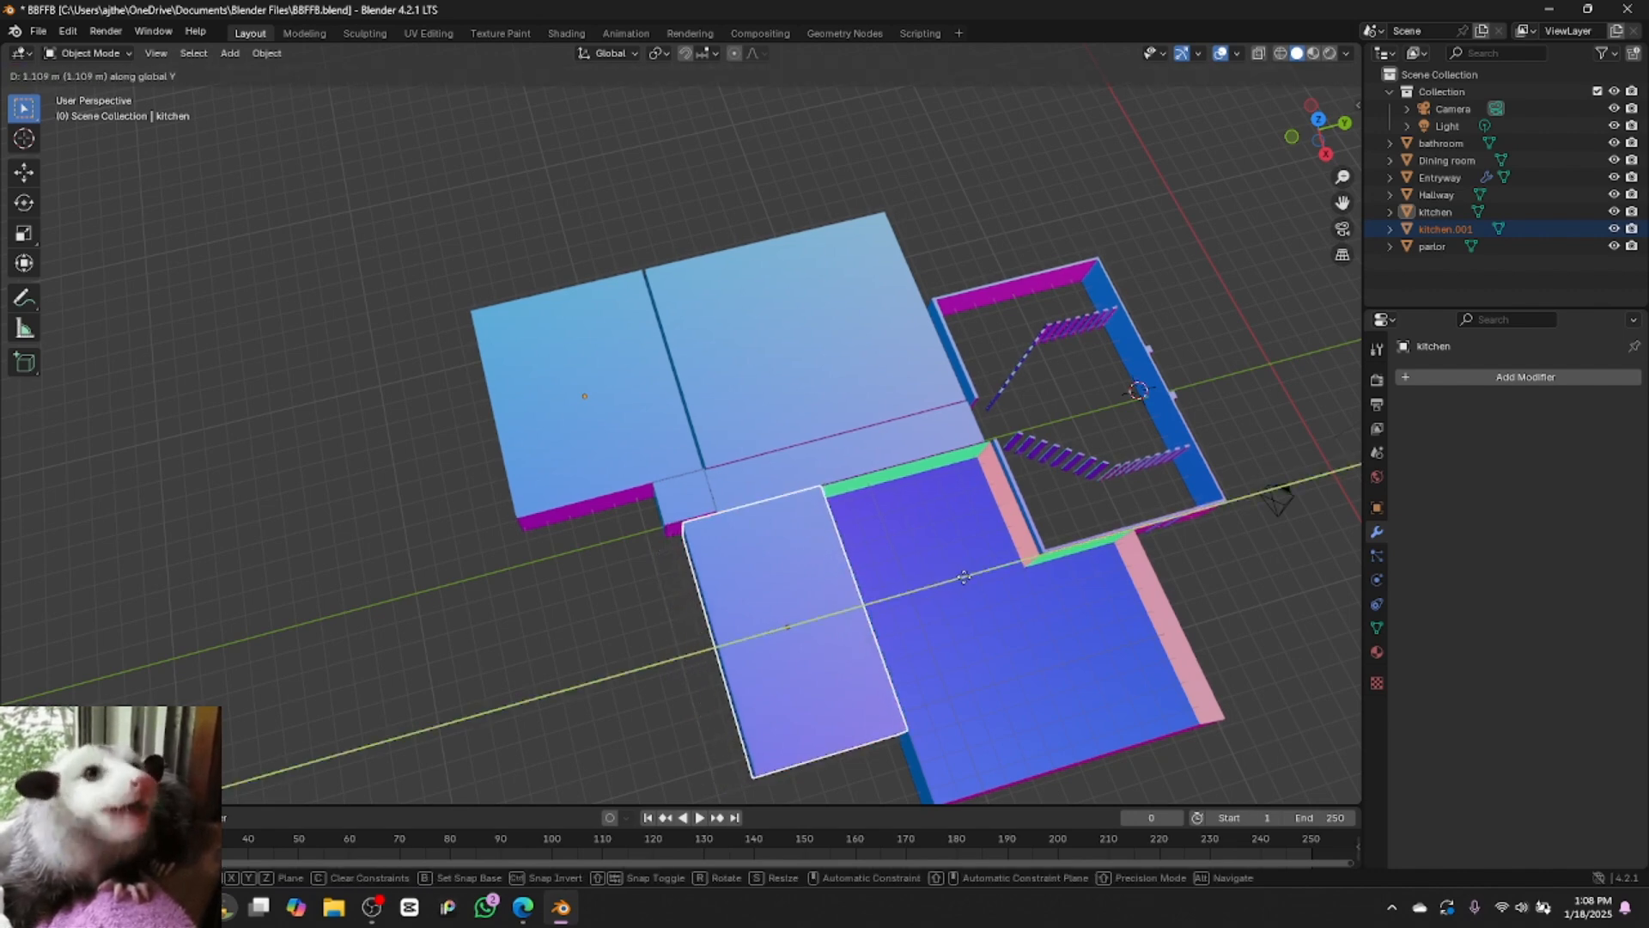
click(951, 583)
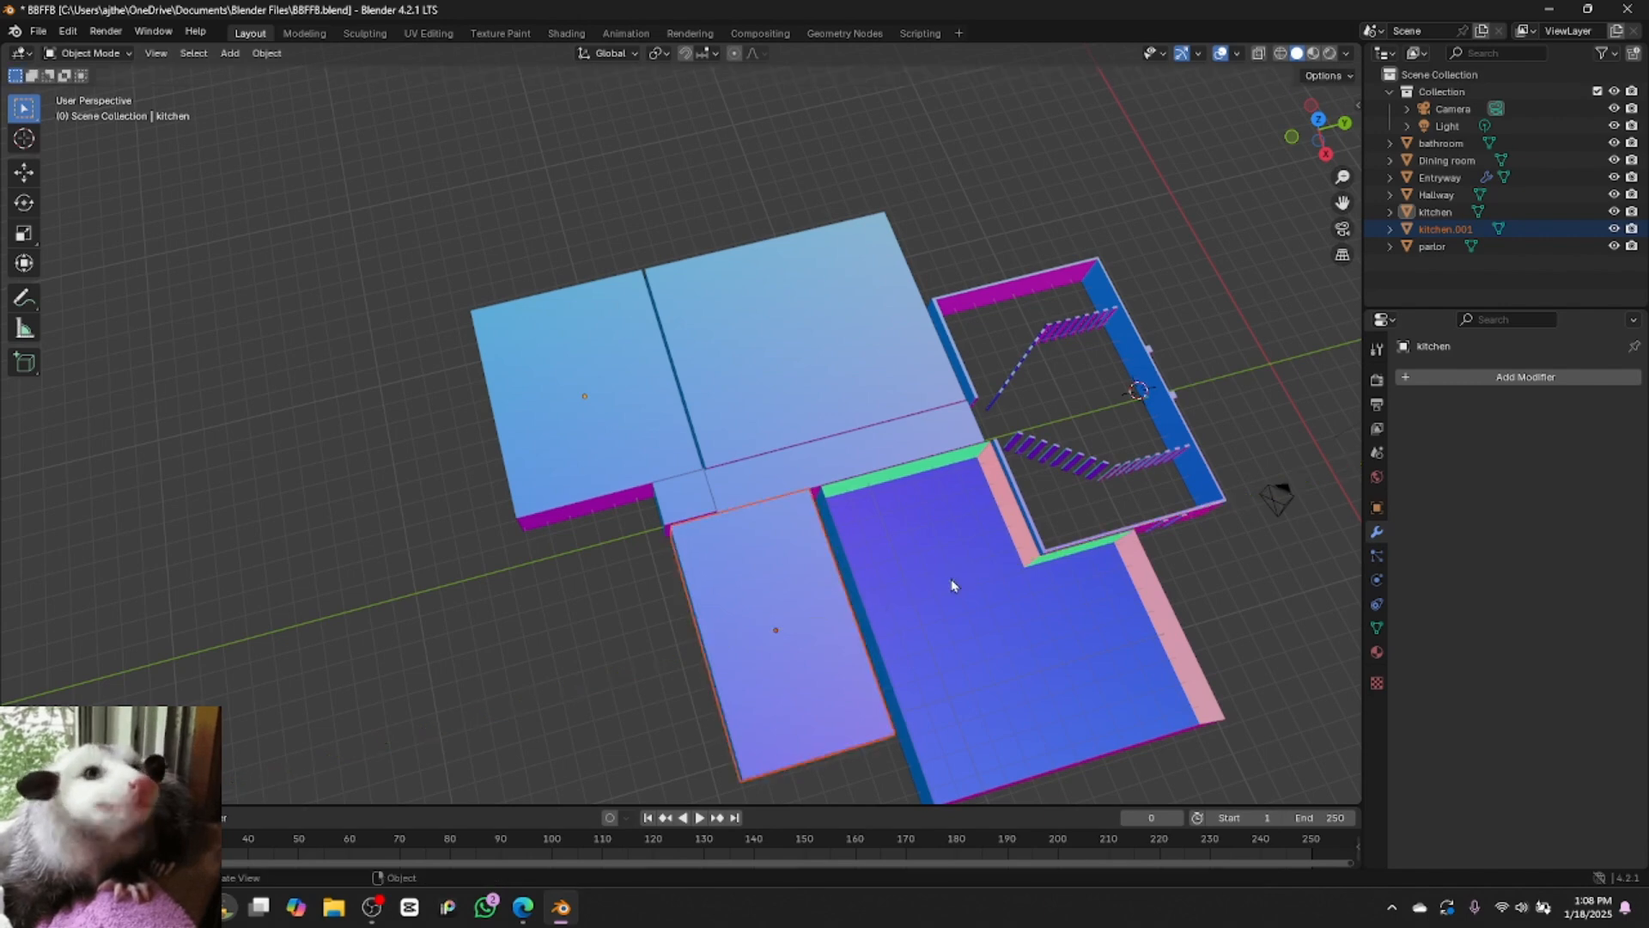
key(s)
key(y)
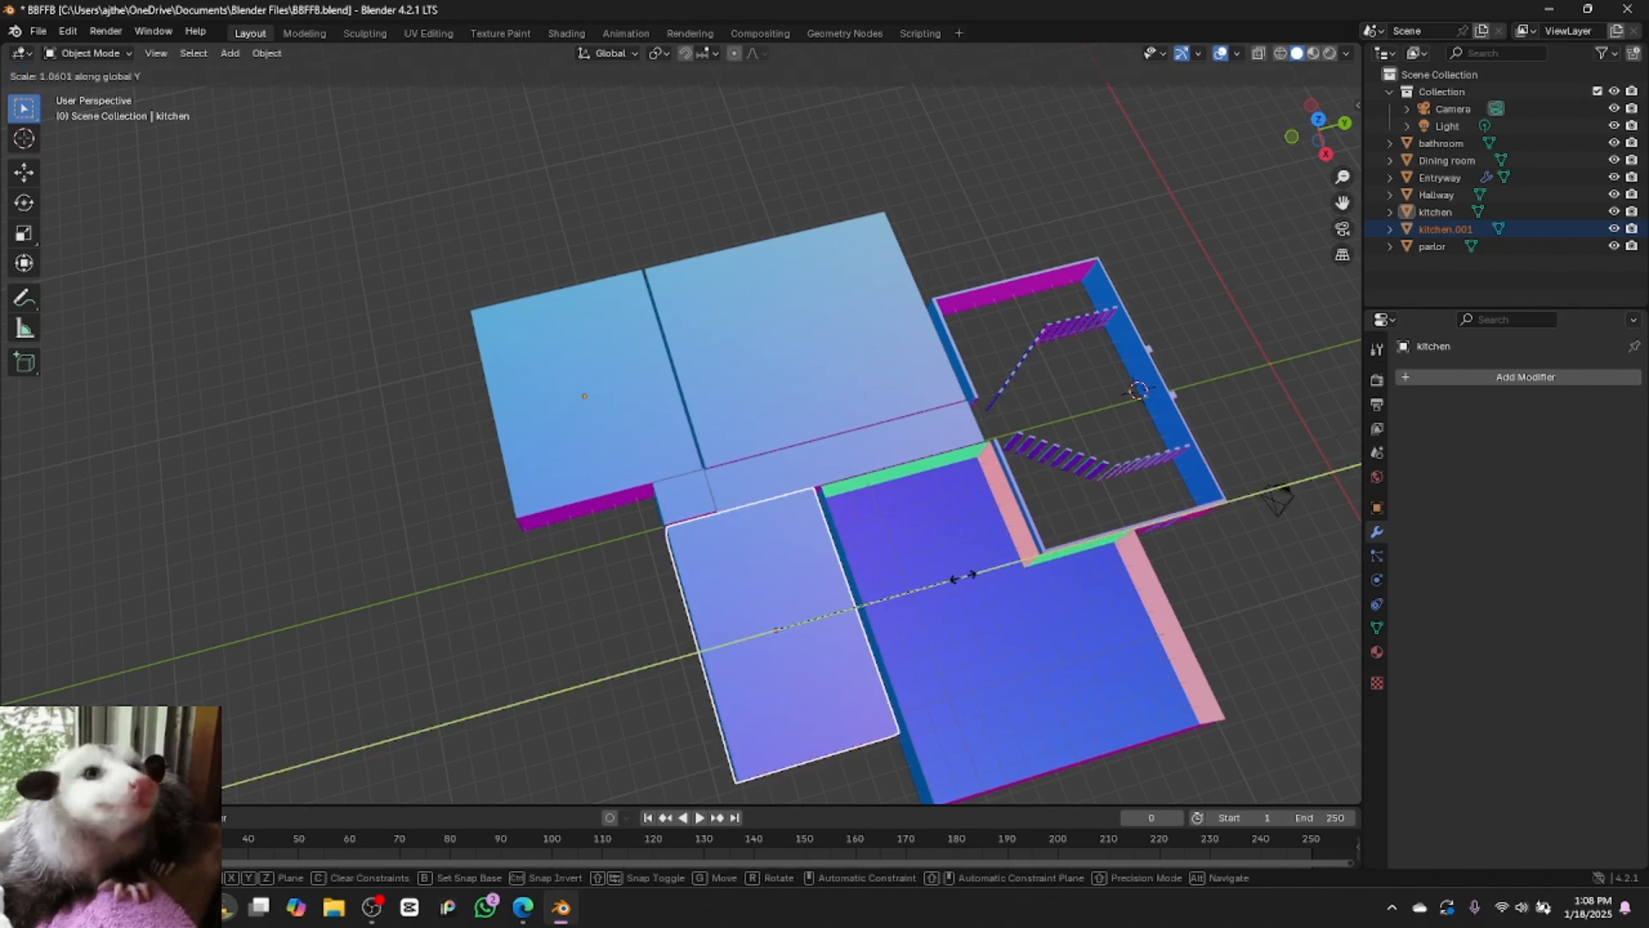
click(972, 573)
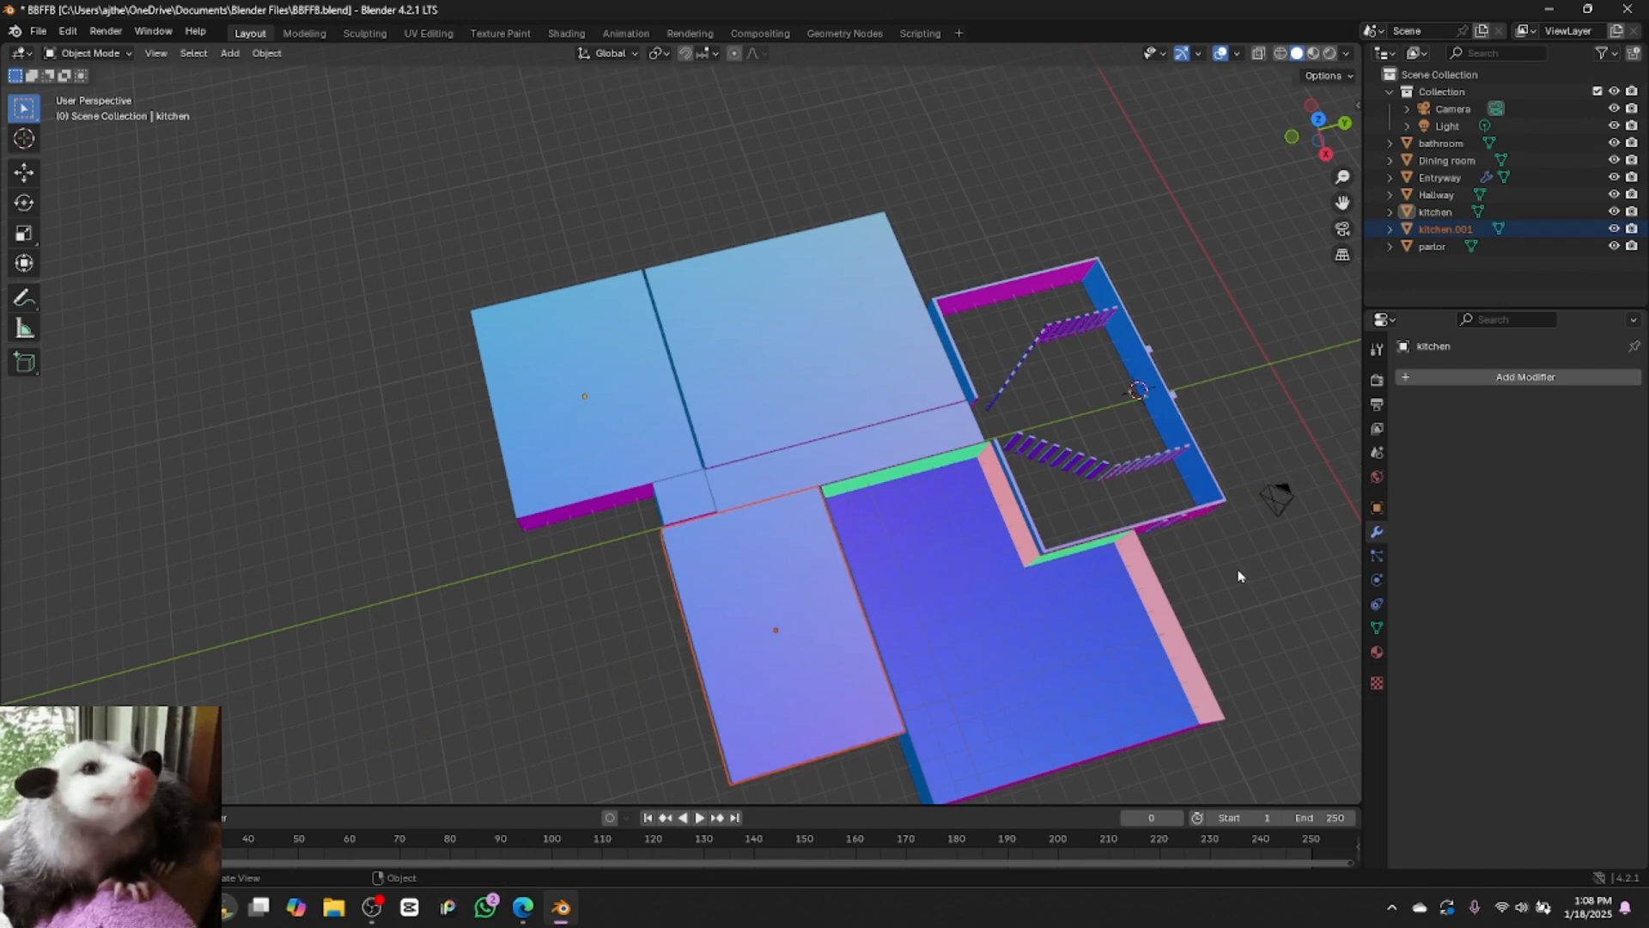
Rename the kitchen copy as an office, using its owner's first name followed by "'s Office"
drag(1343, 203, 1403, 139)
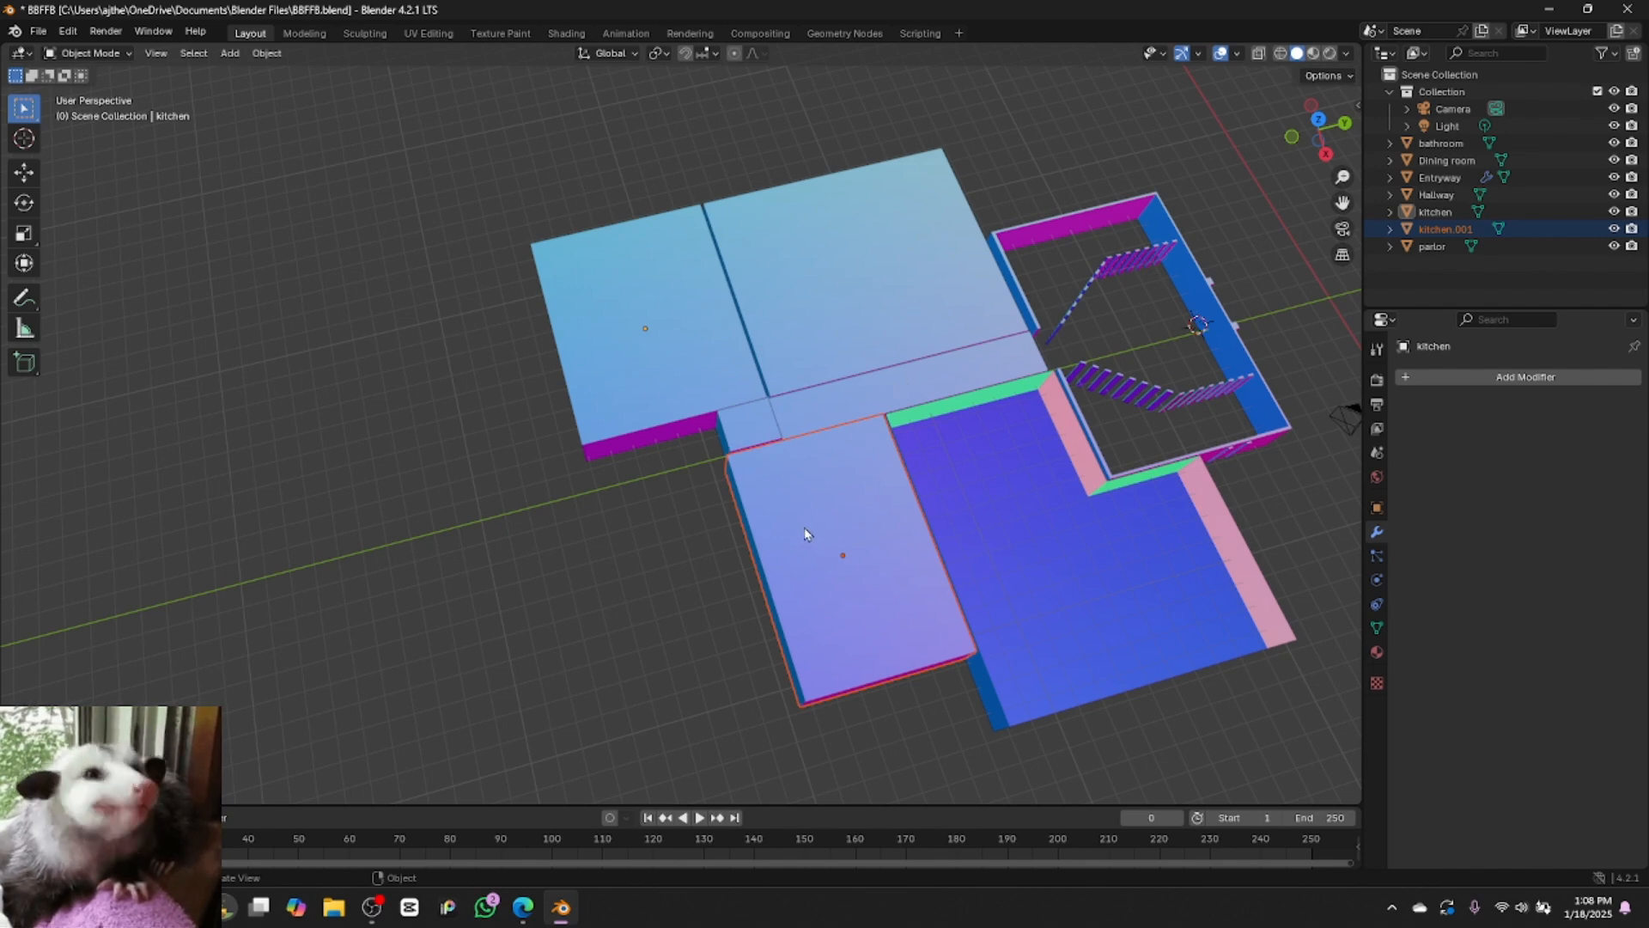
click(1443, 231)
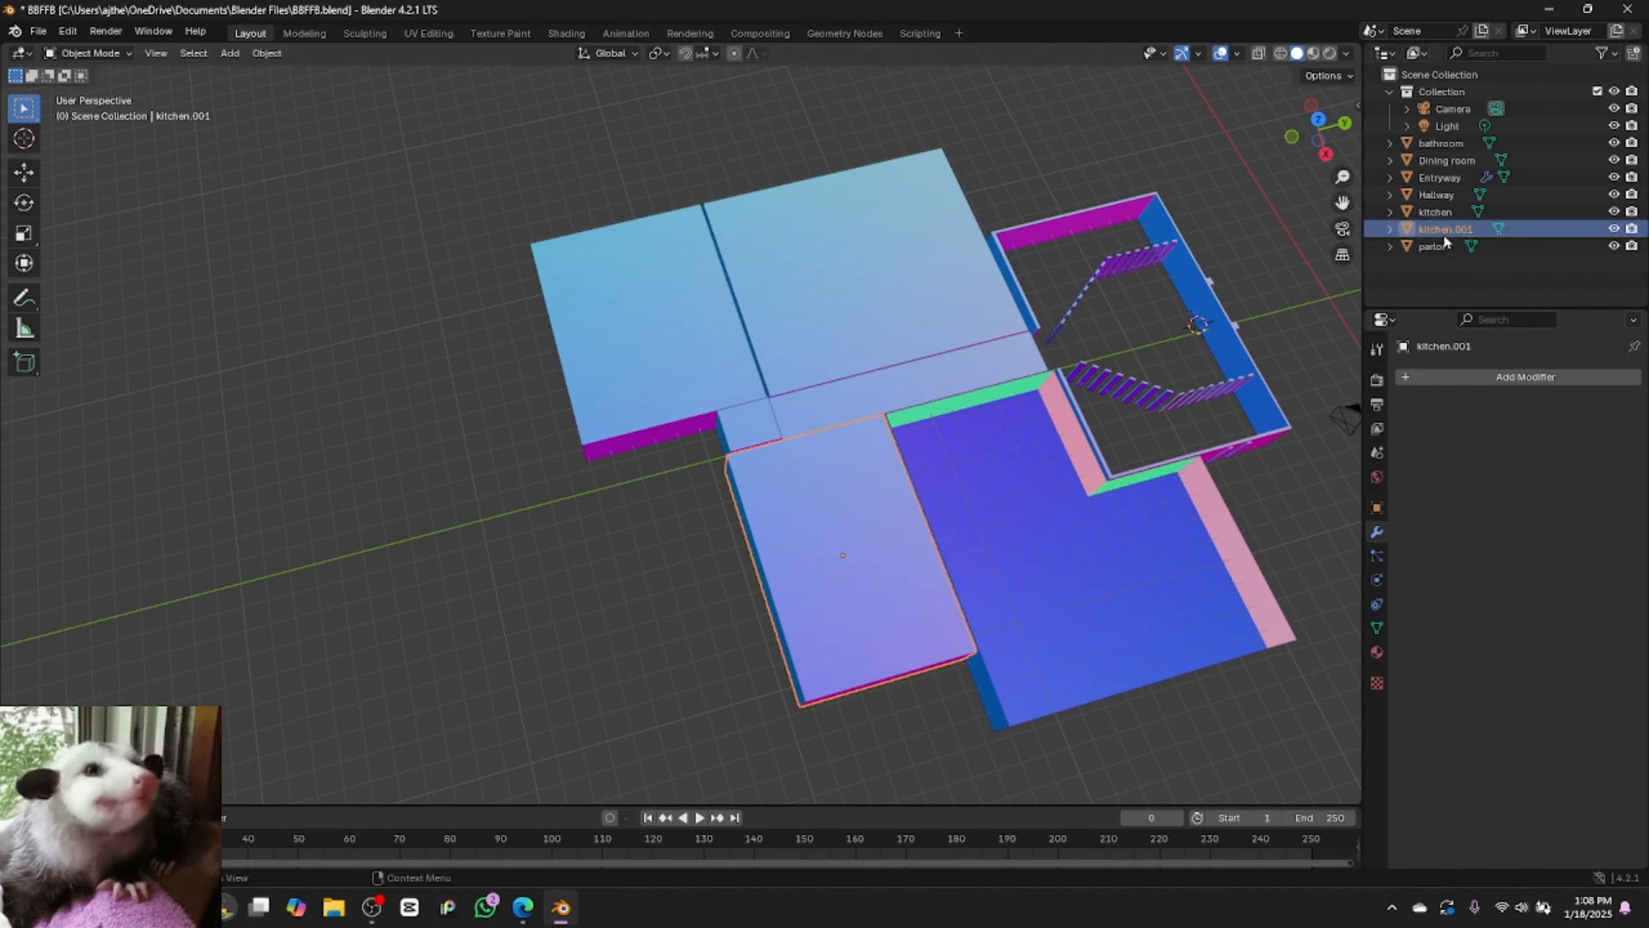
double_click(1445, 230)
text(Charlott)
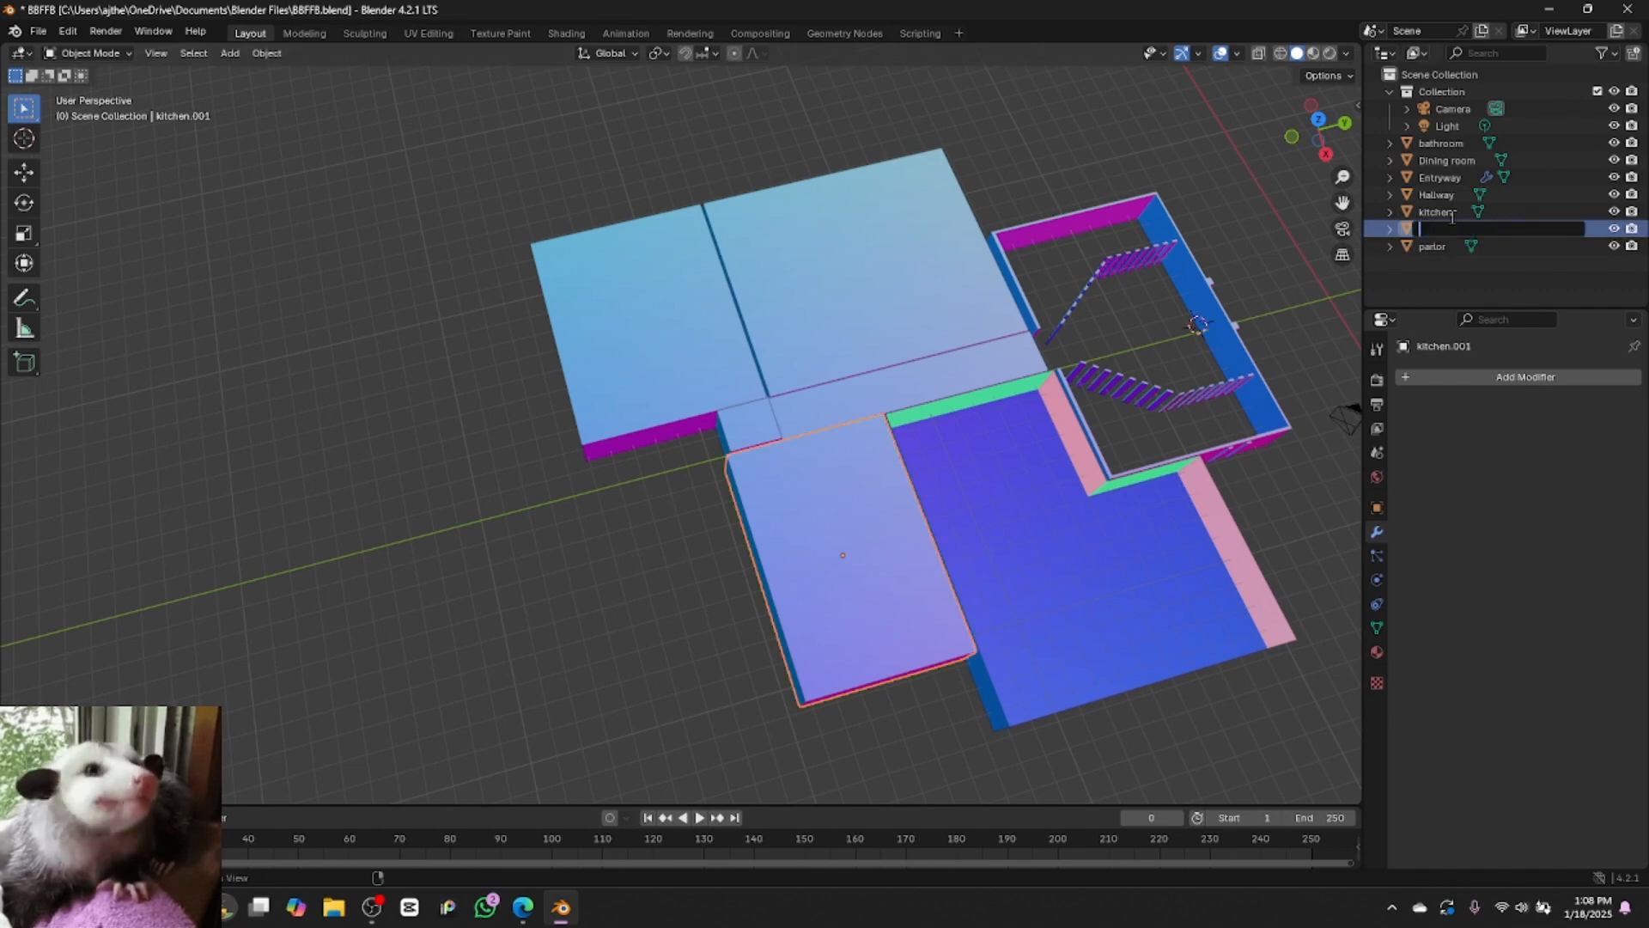
text(e's Office)
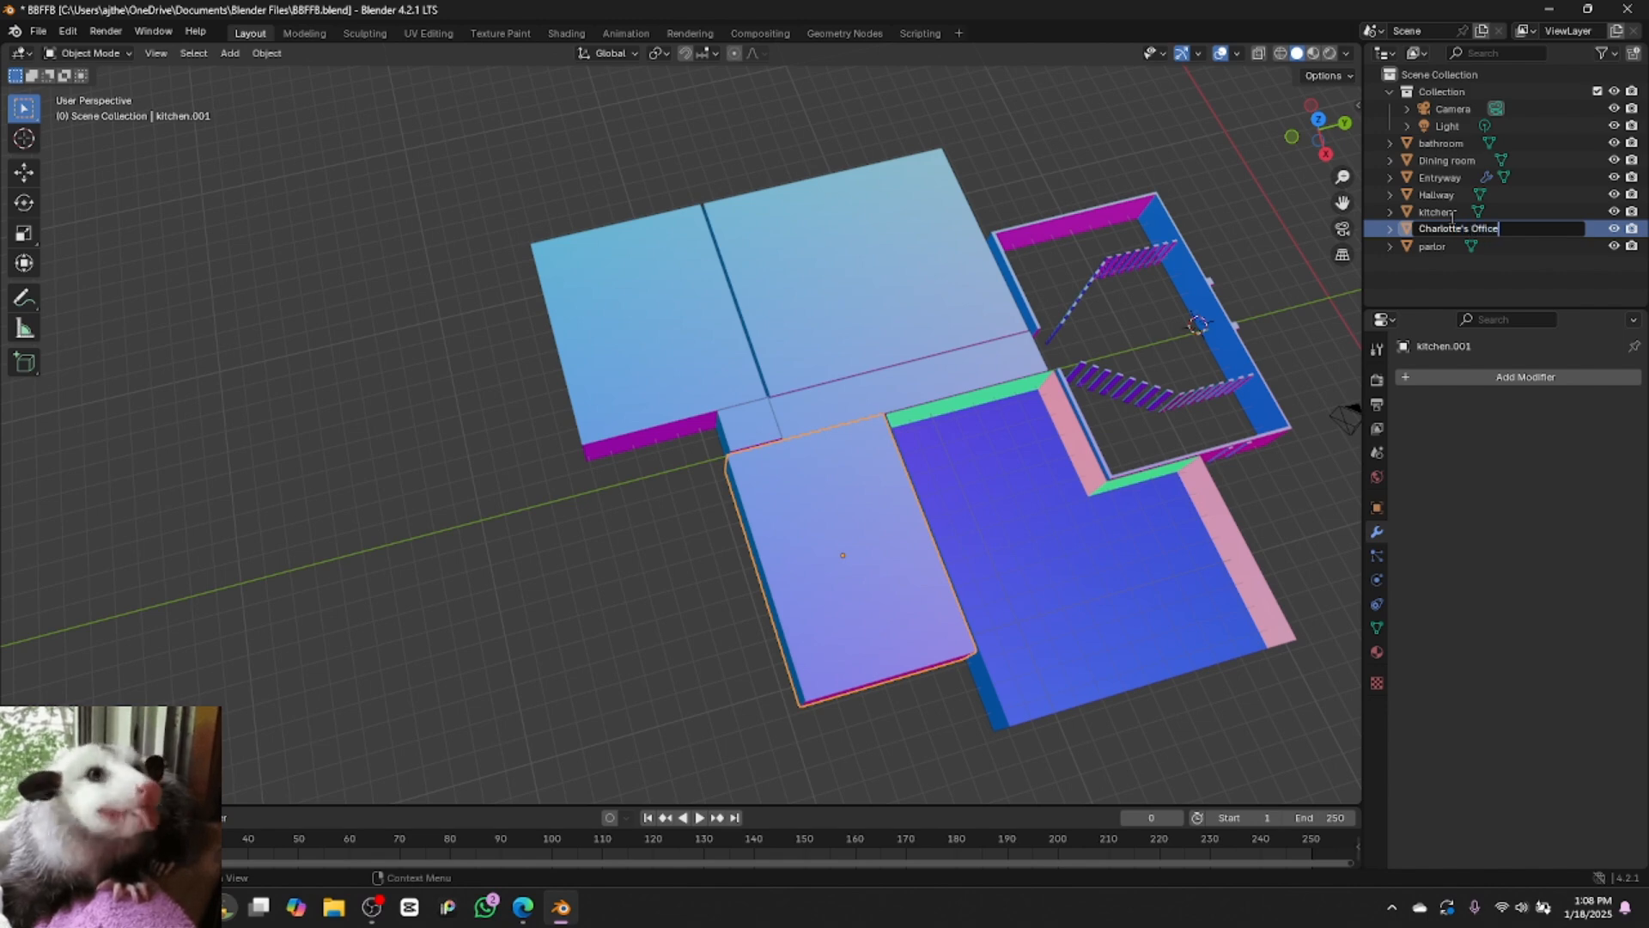
key(Return)
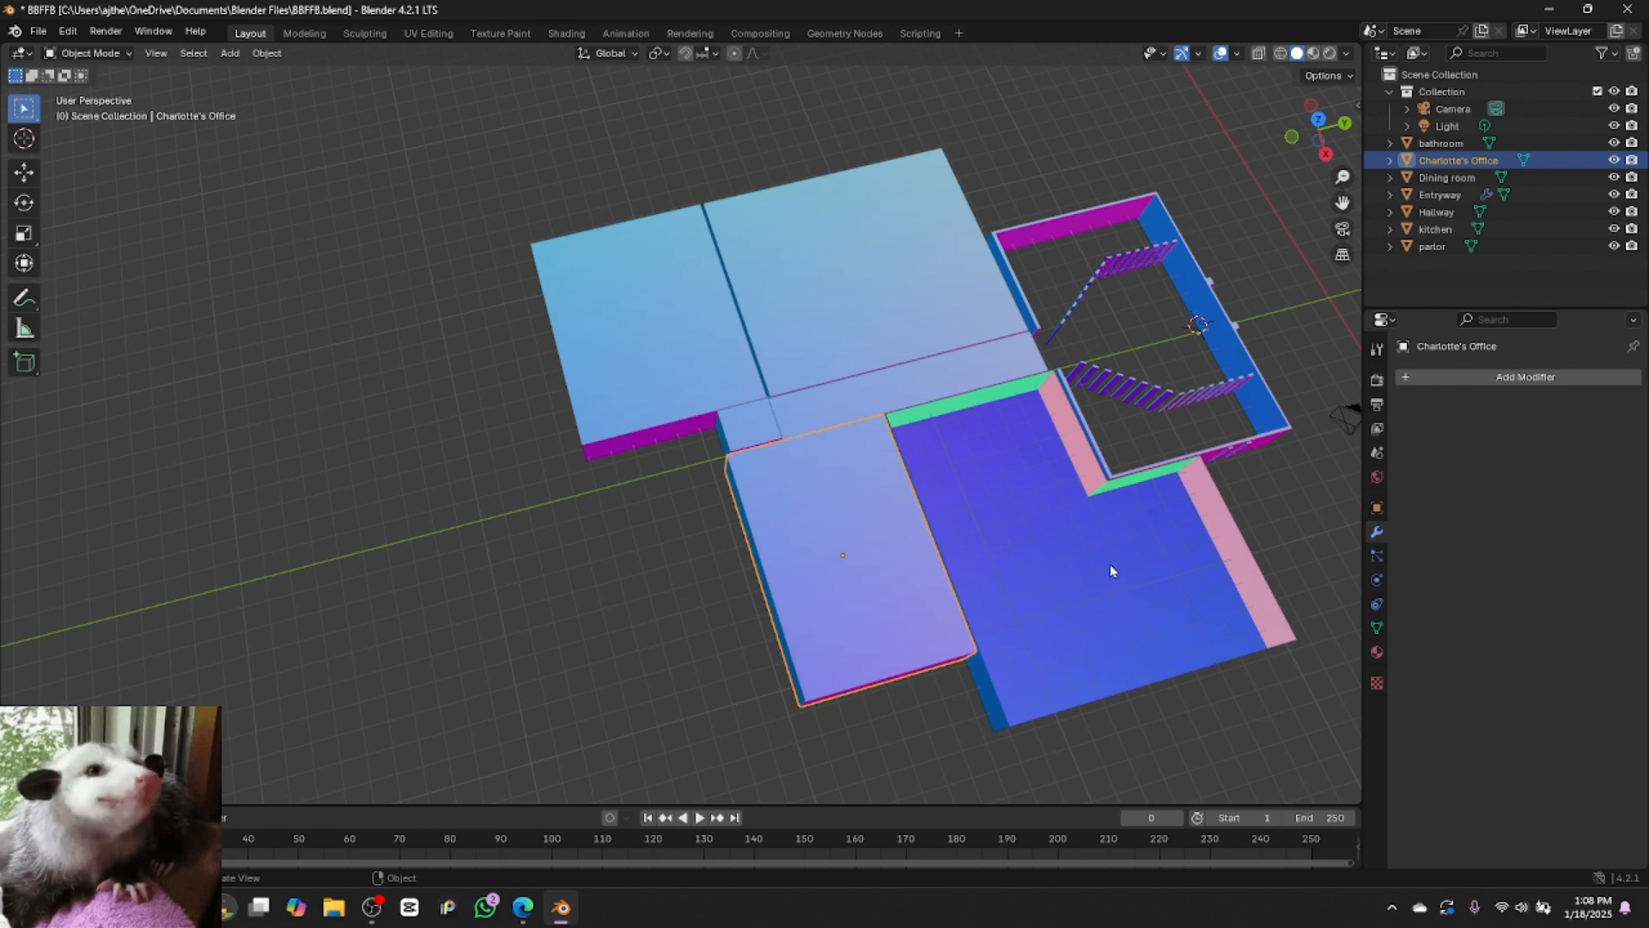
Compare the parlor and office blocks with the first-floor plan in Edge, and return to Blender with nothing selected
click(1131, 628)
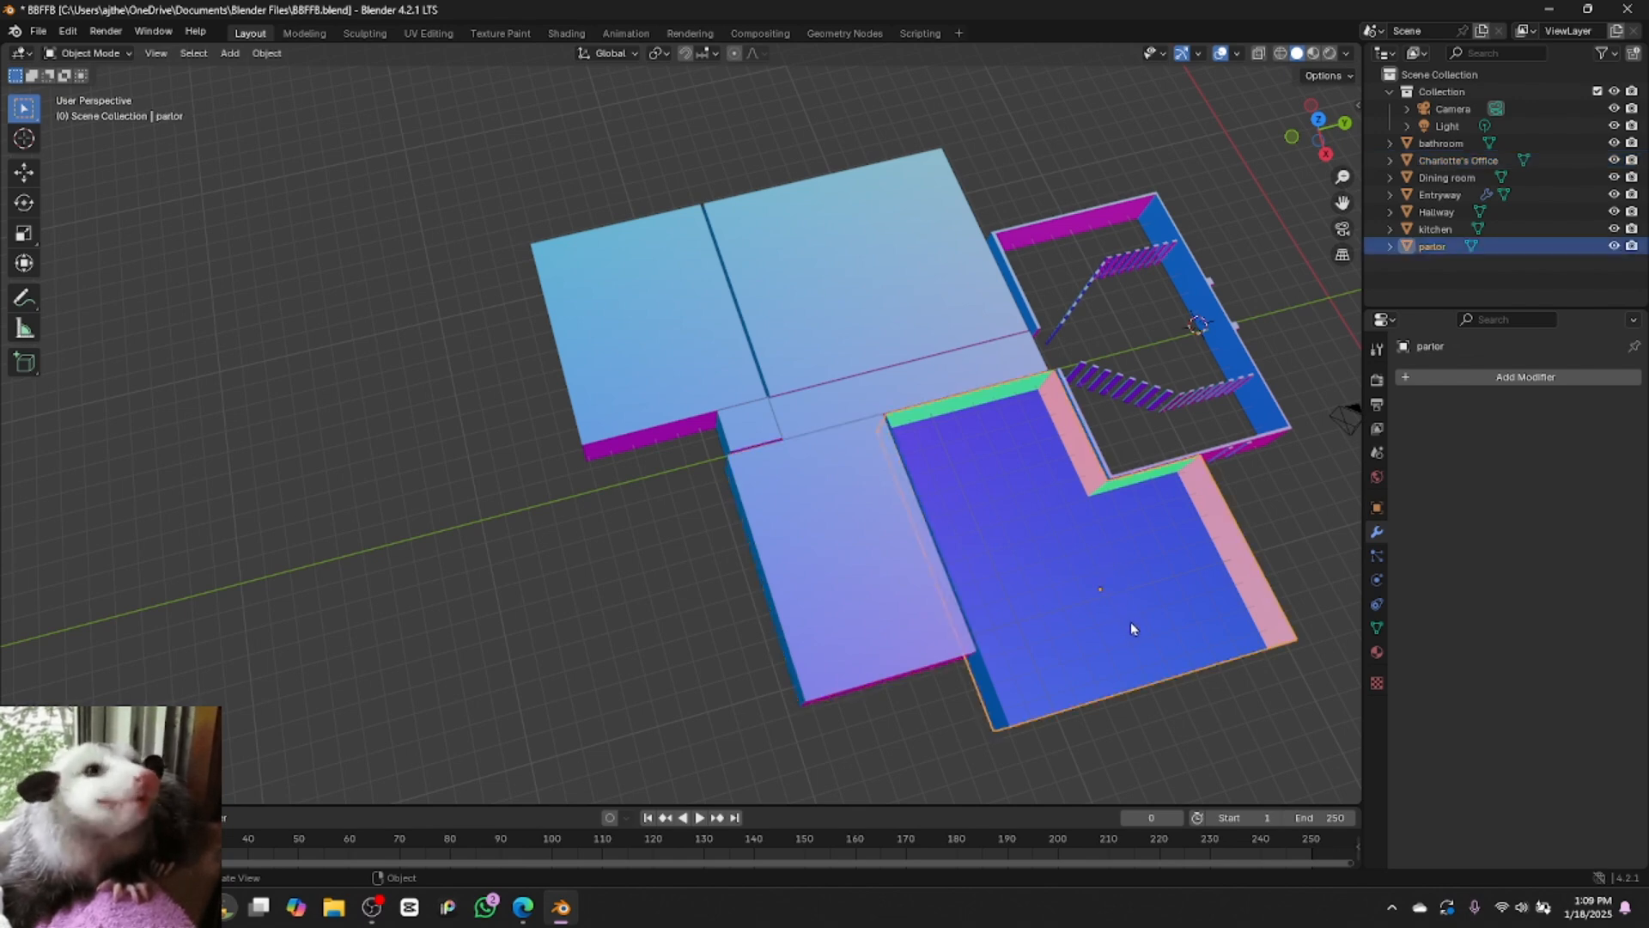
click(865, 570)
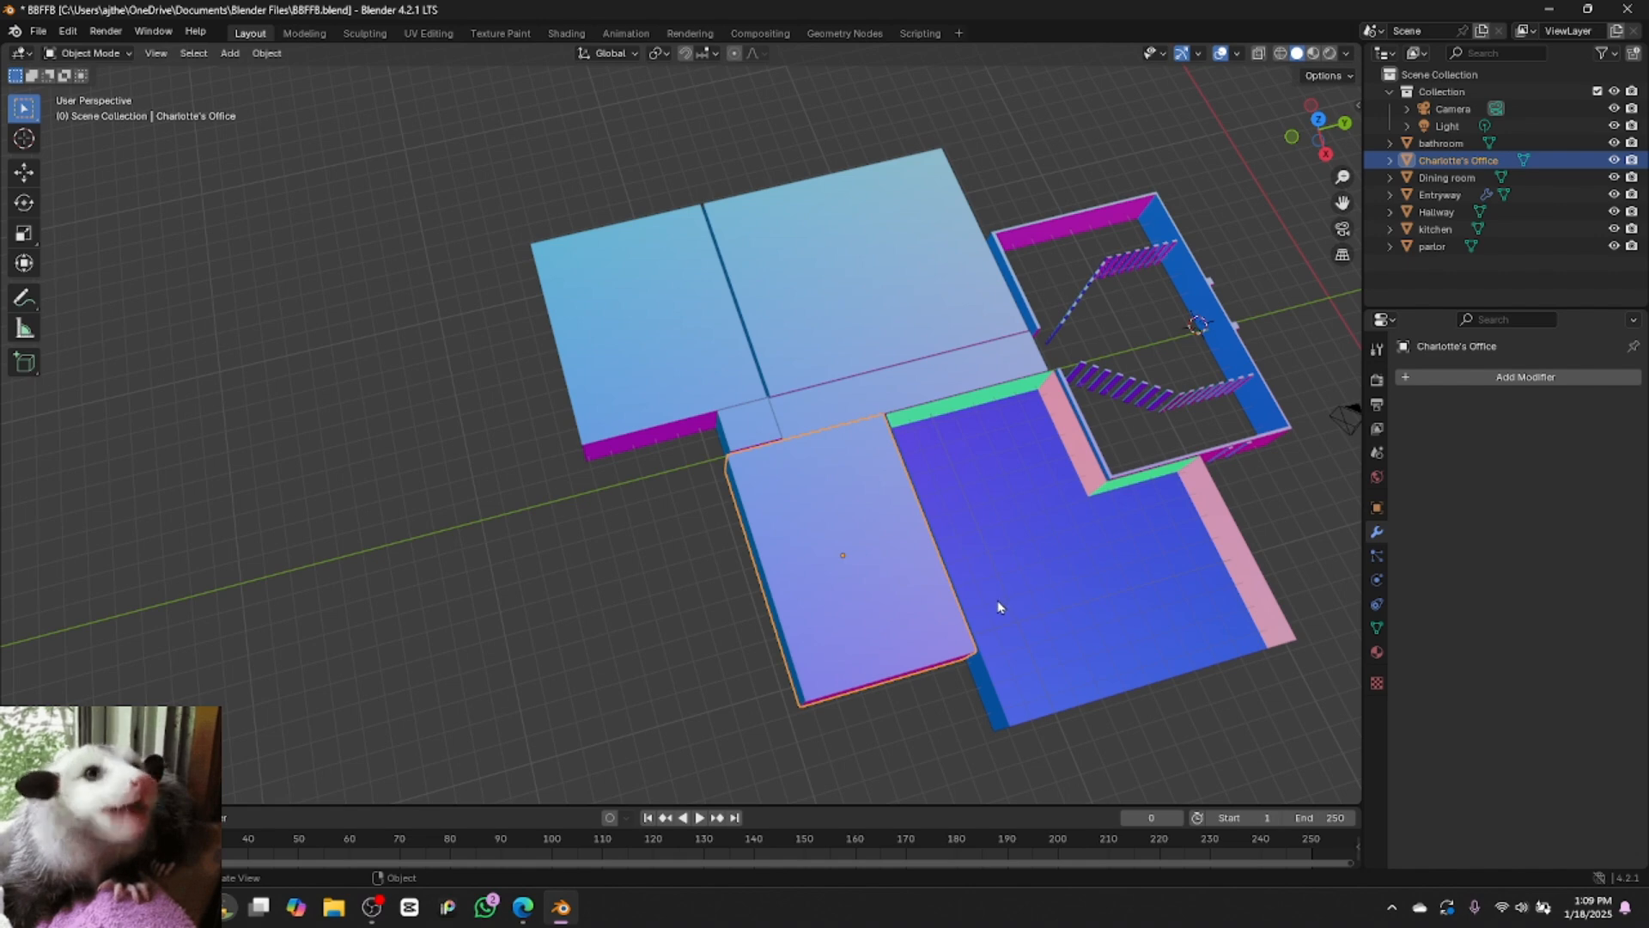
click(523, 907)
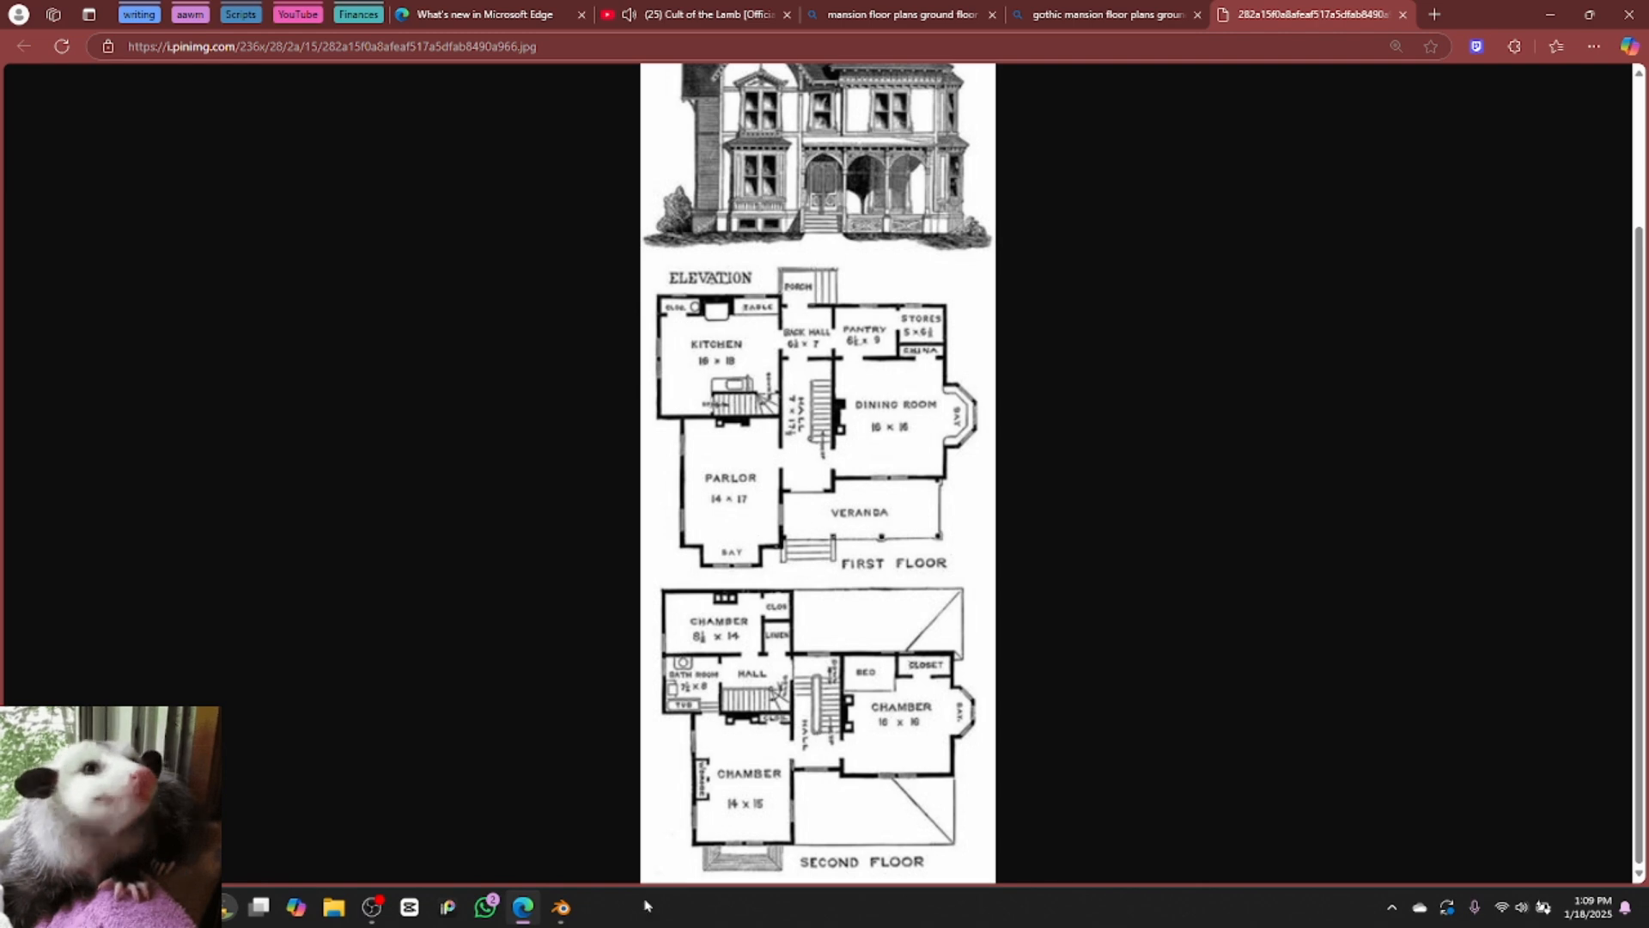
click(561, 908)
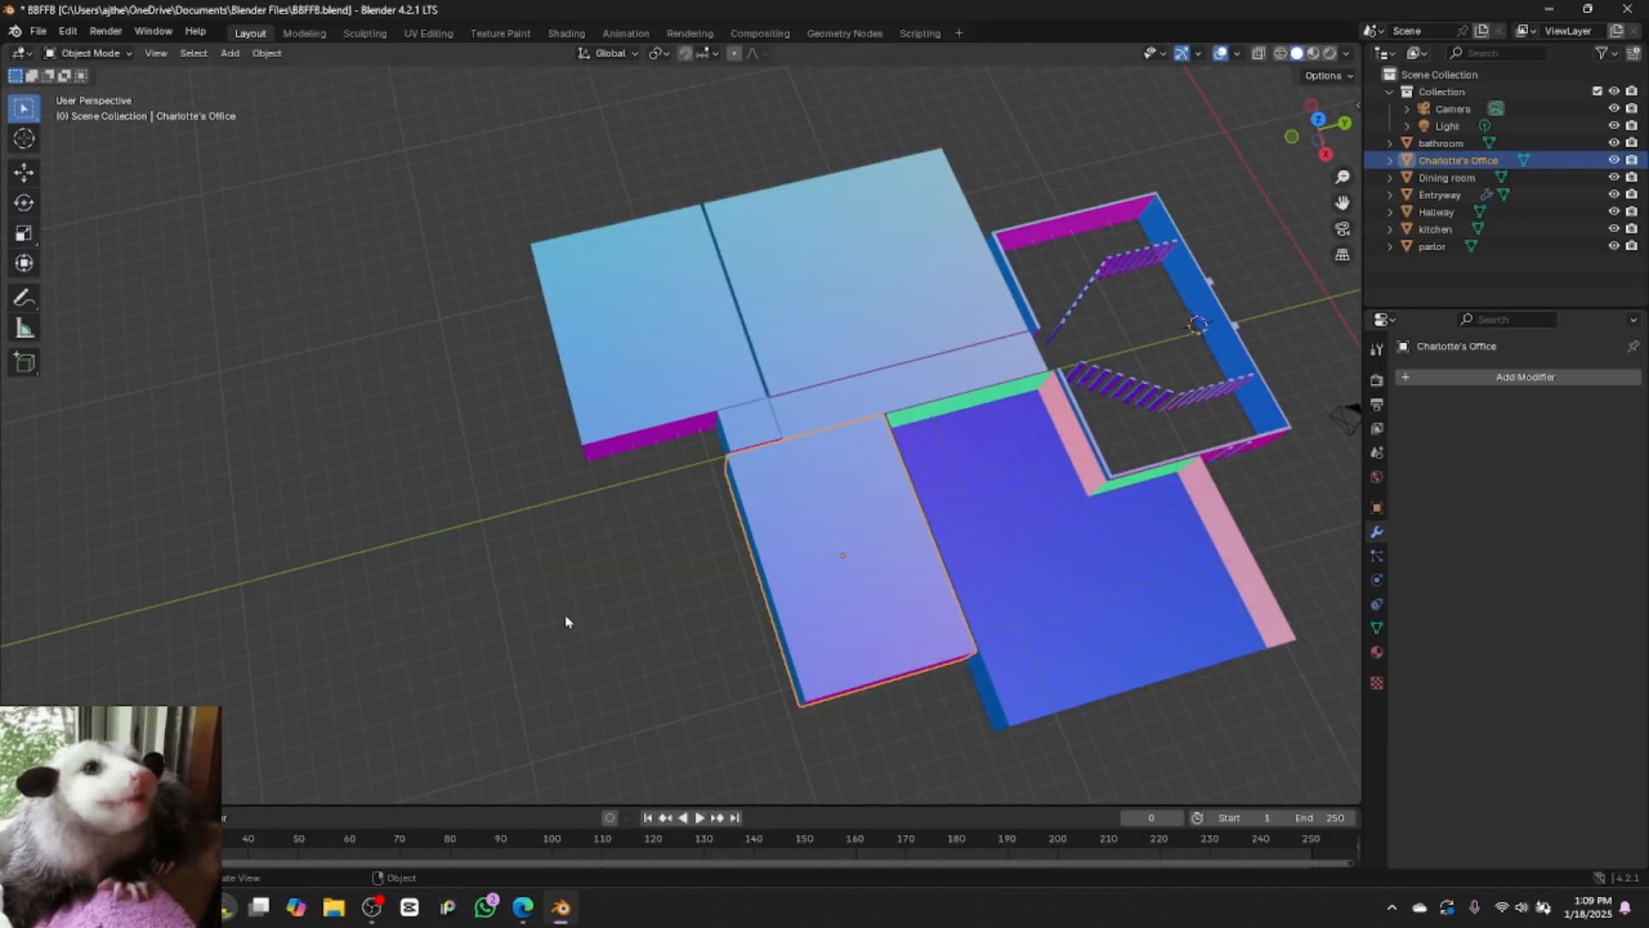
click(554, 520)
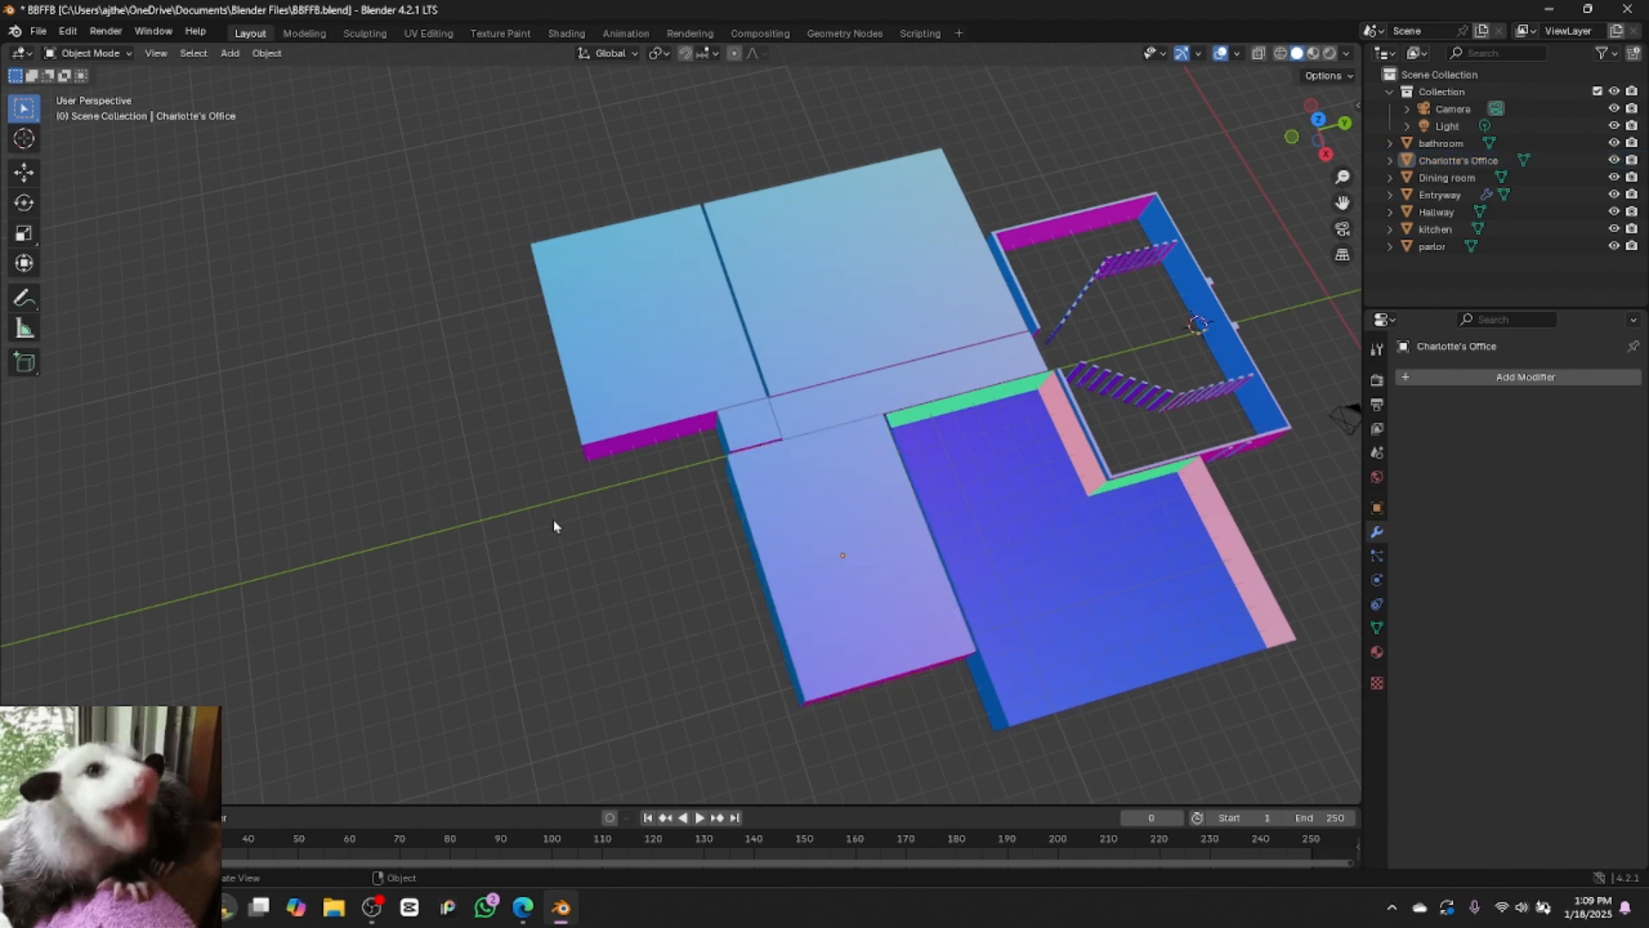
Duplicate the bathroom and move the copy along Y past the kitchen's corner and about -7.05 m along X beside the kitchen's outer wall
click(767, 430)
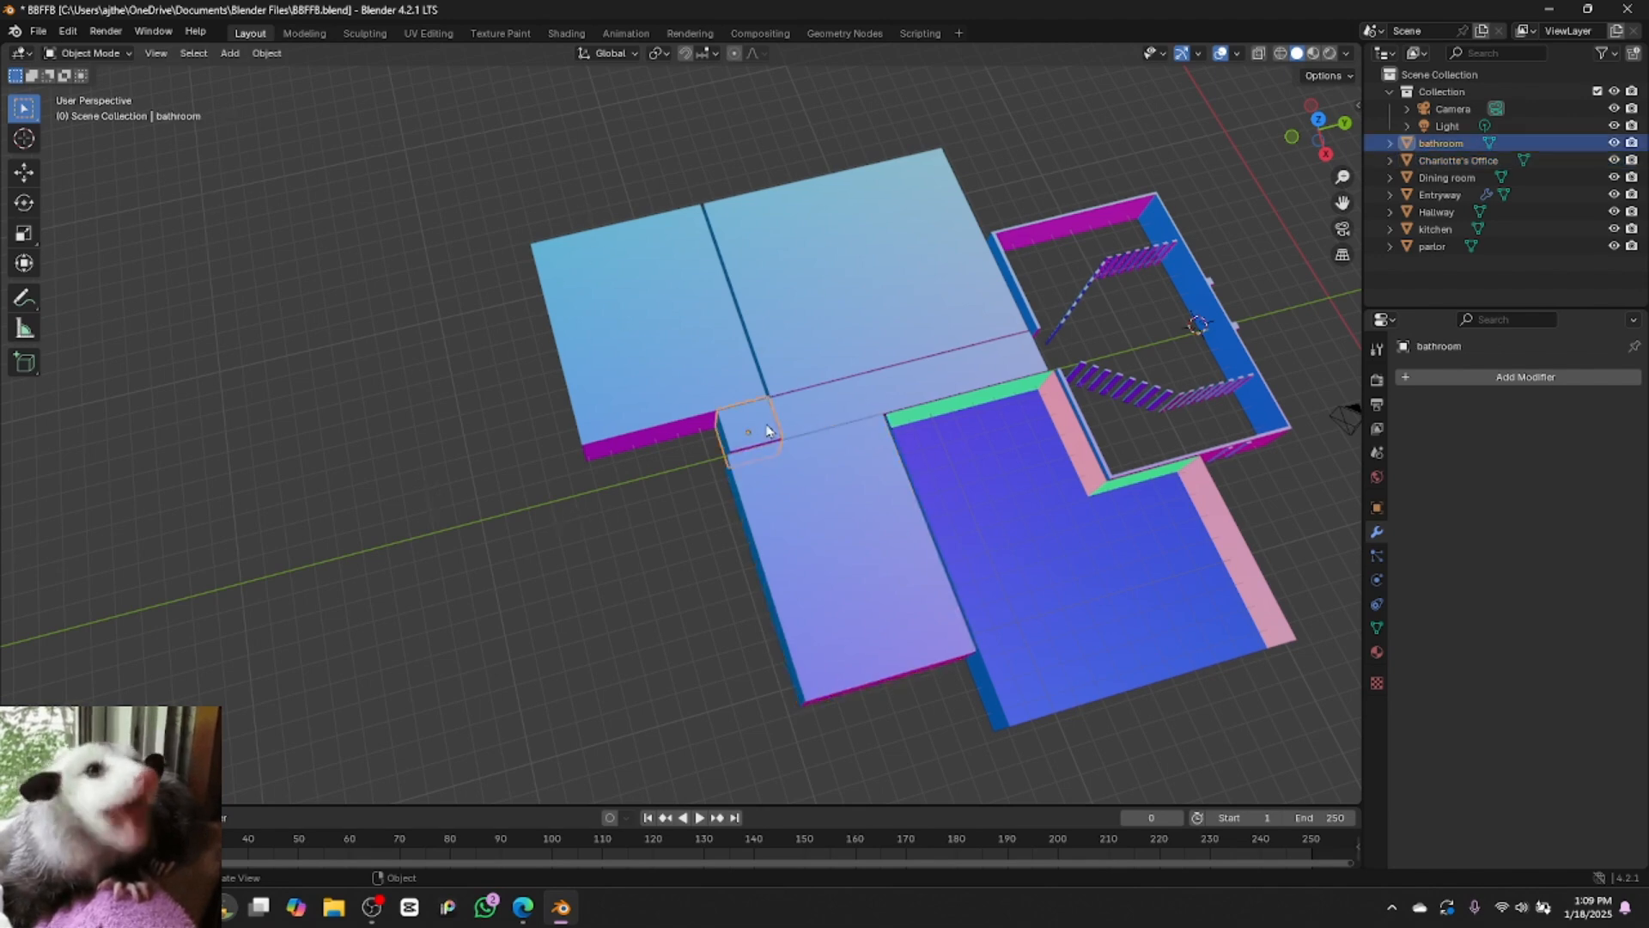
key(ctrl+c)
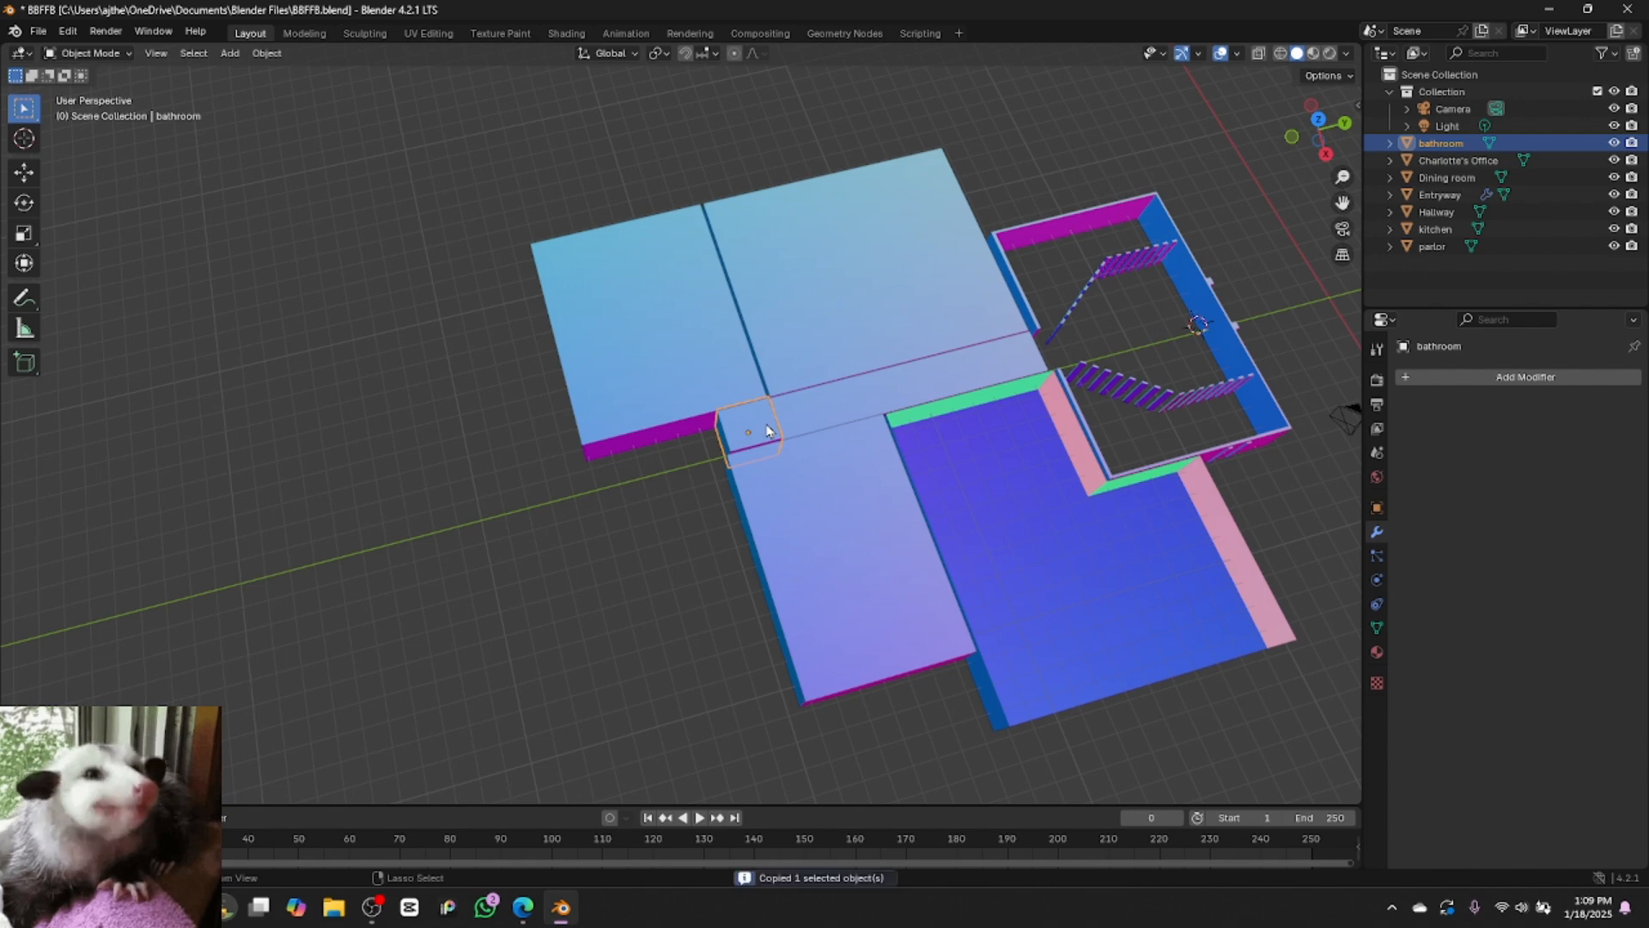
key(ctrl+v)
key(g)
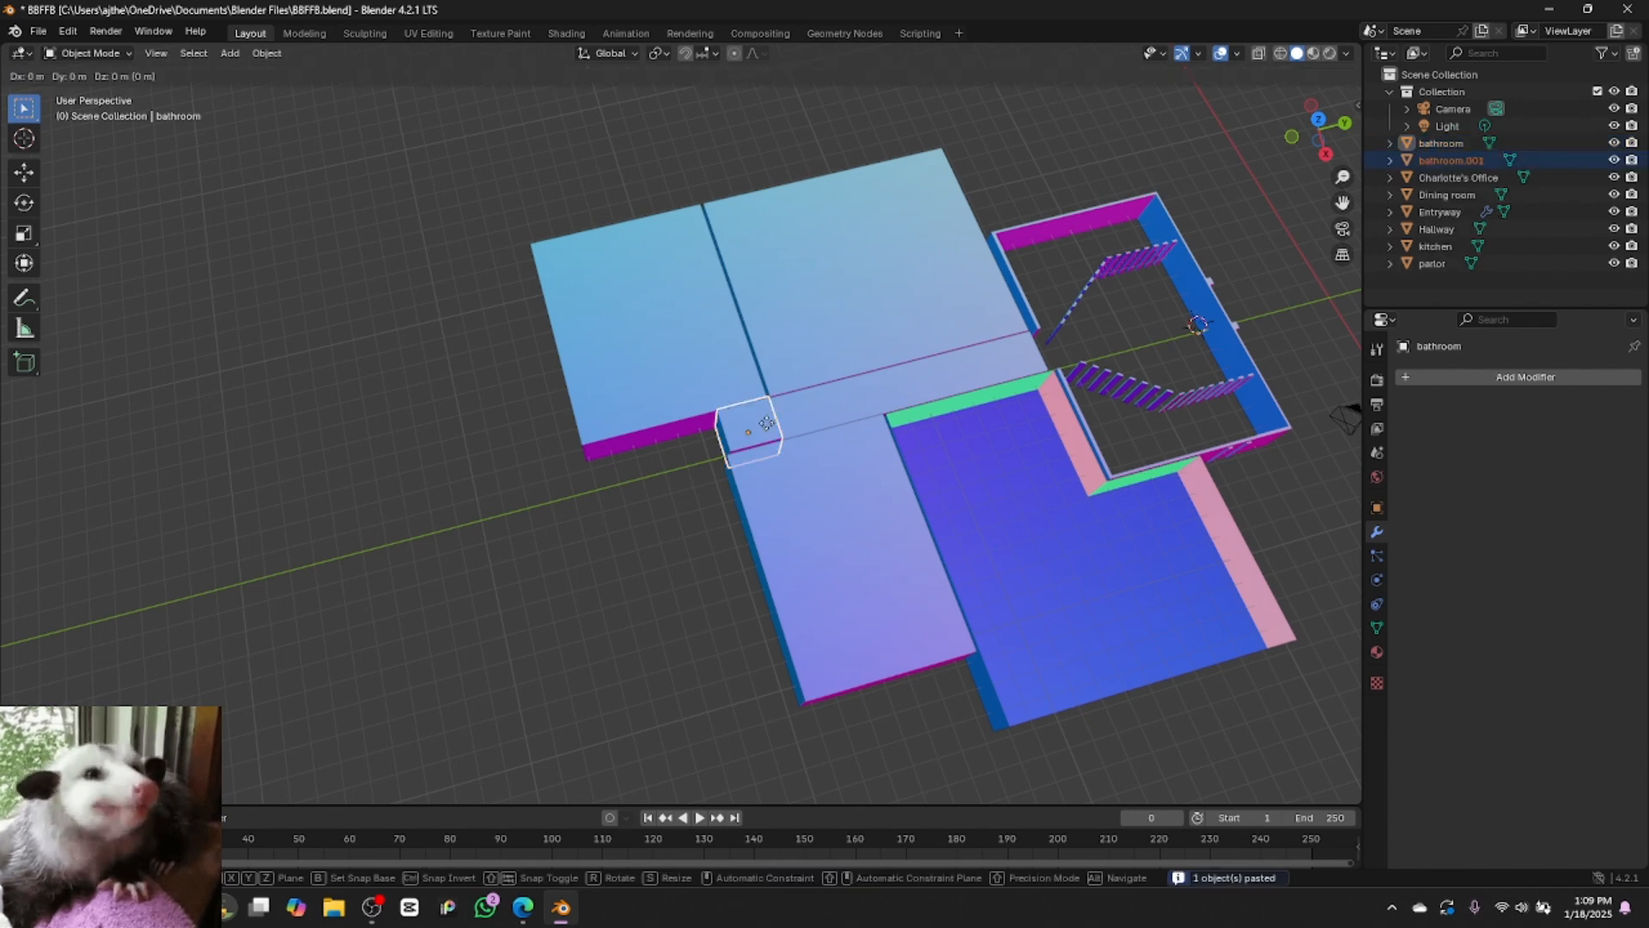
key(x)
key(y)
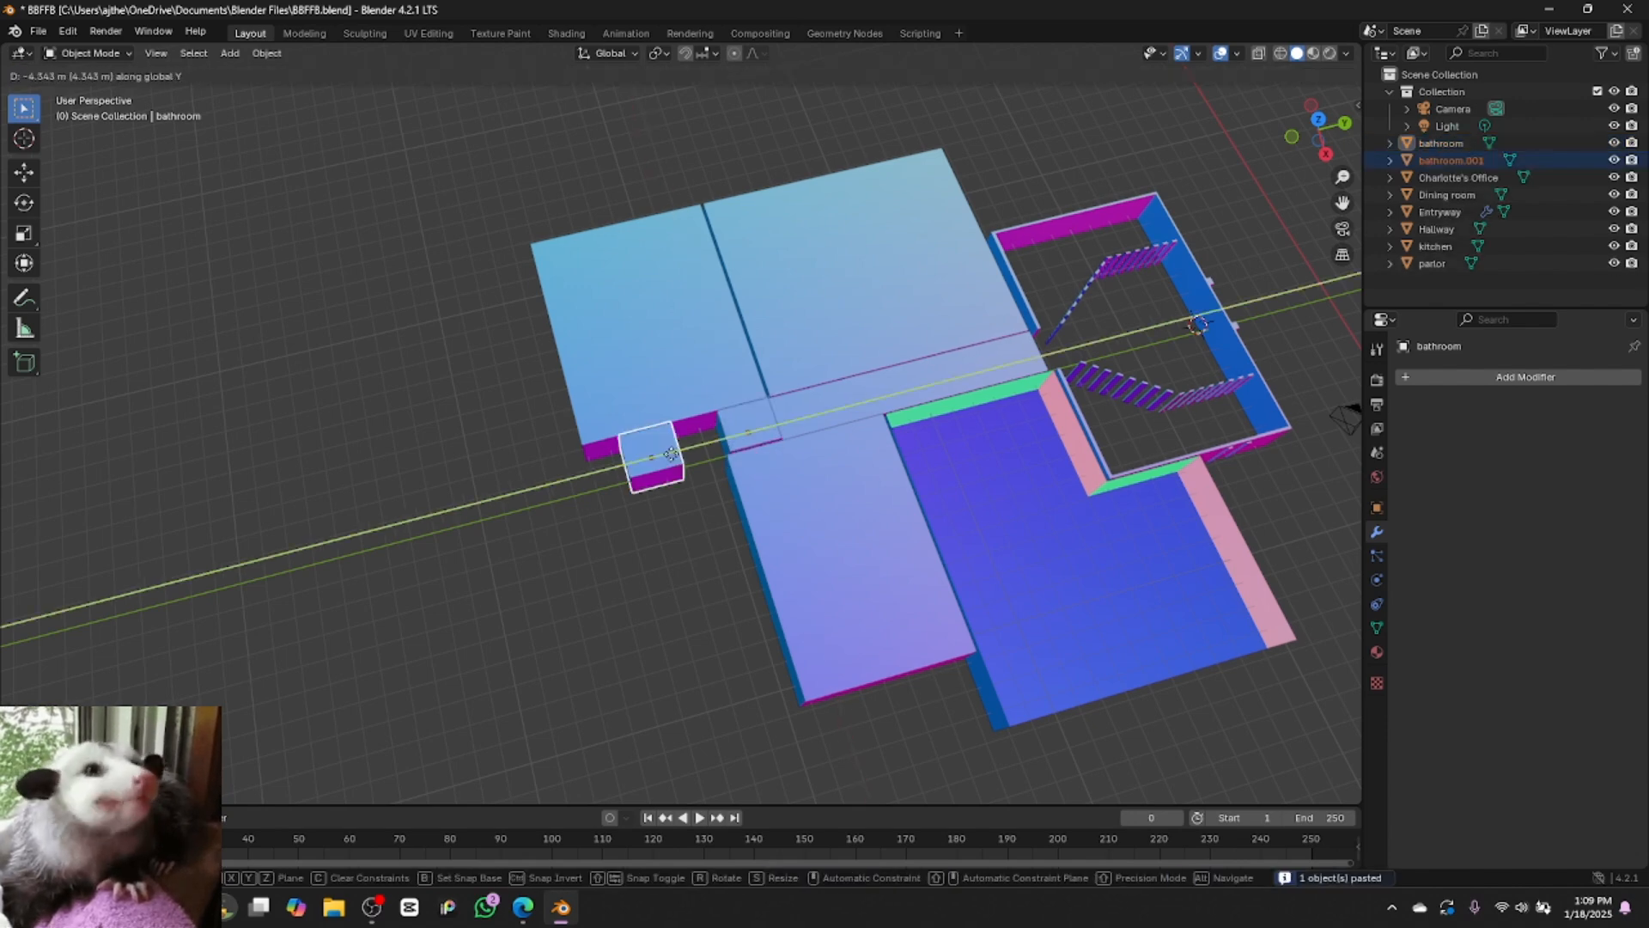
click(580, 477)
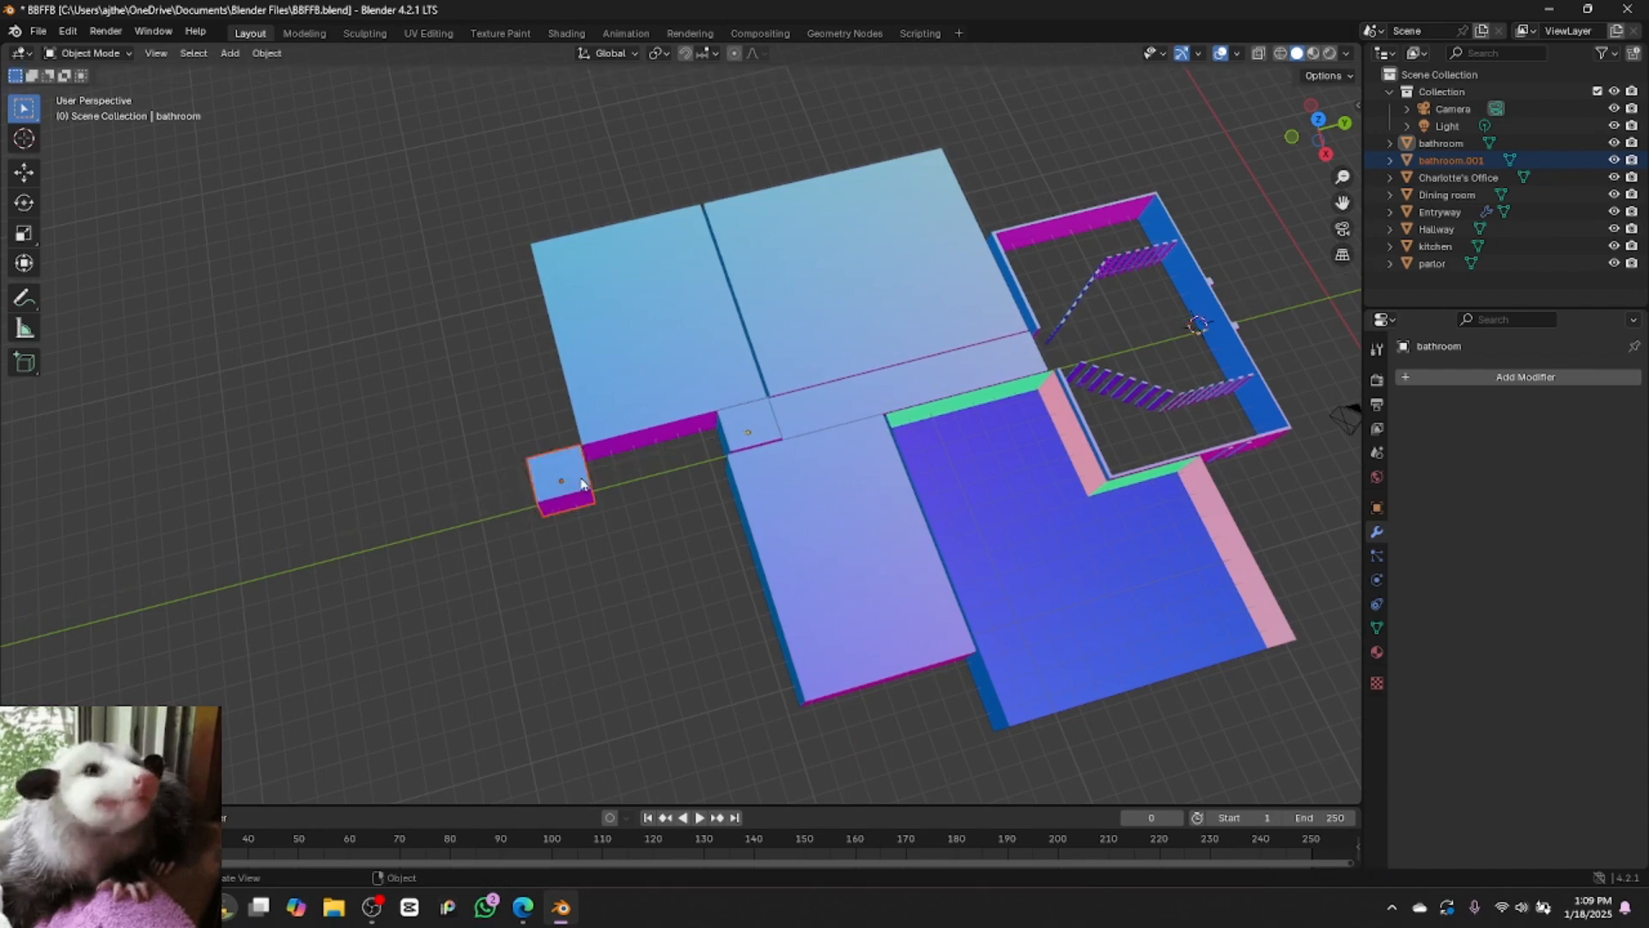
key(g)
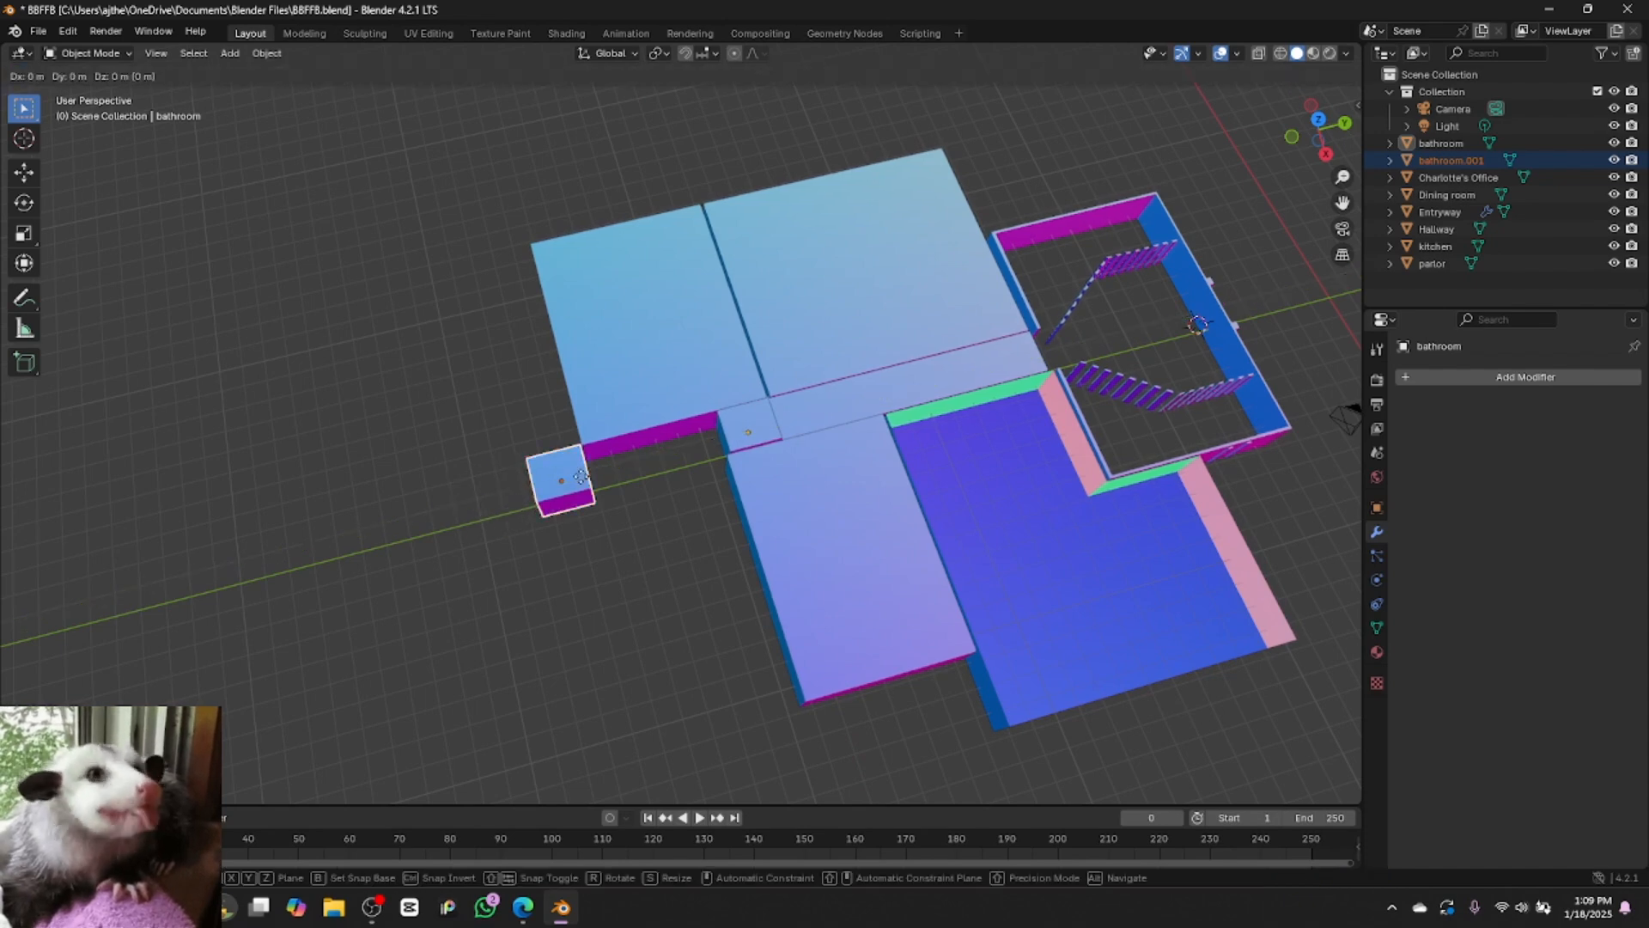
key(x)
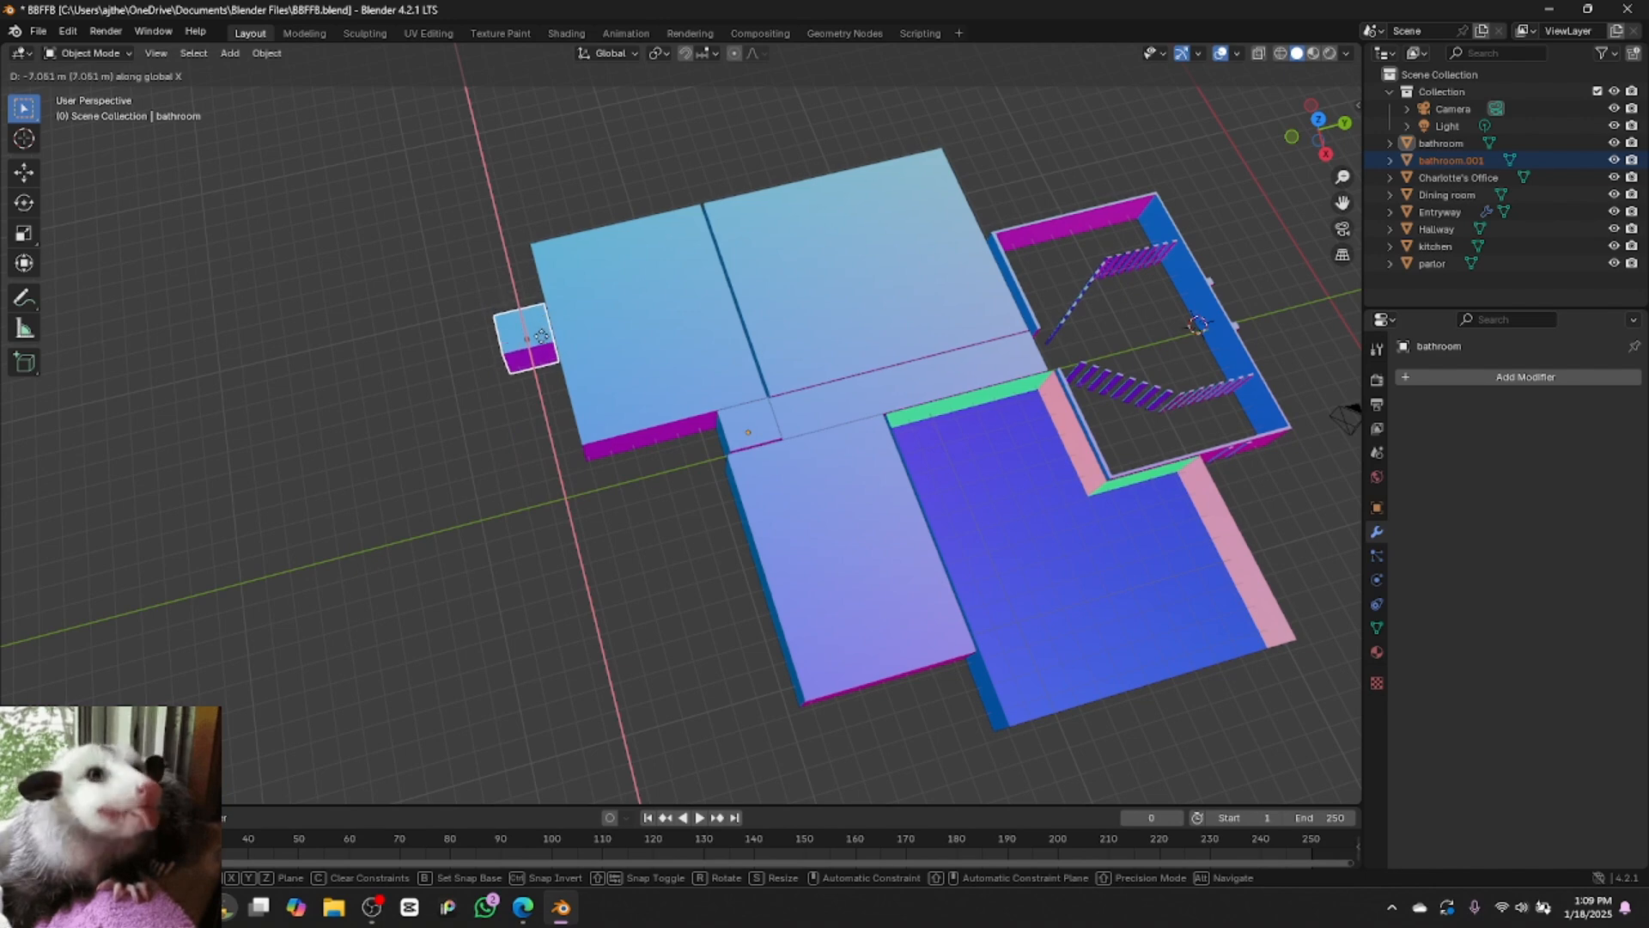
click(541, 336)
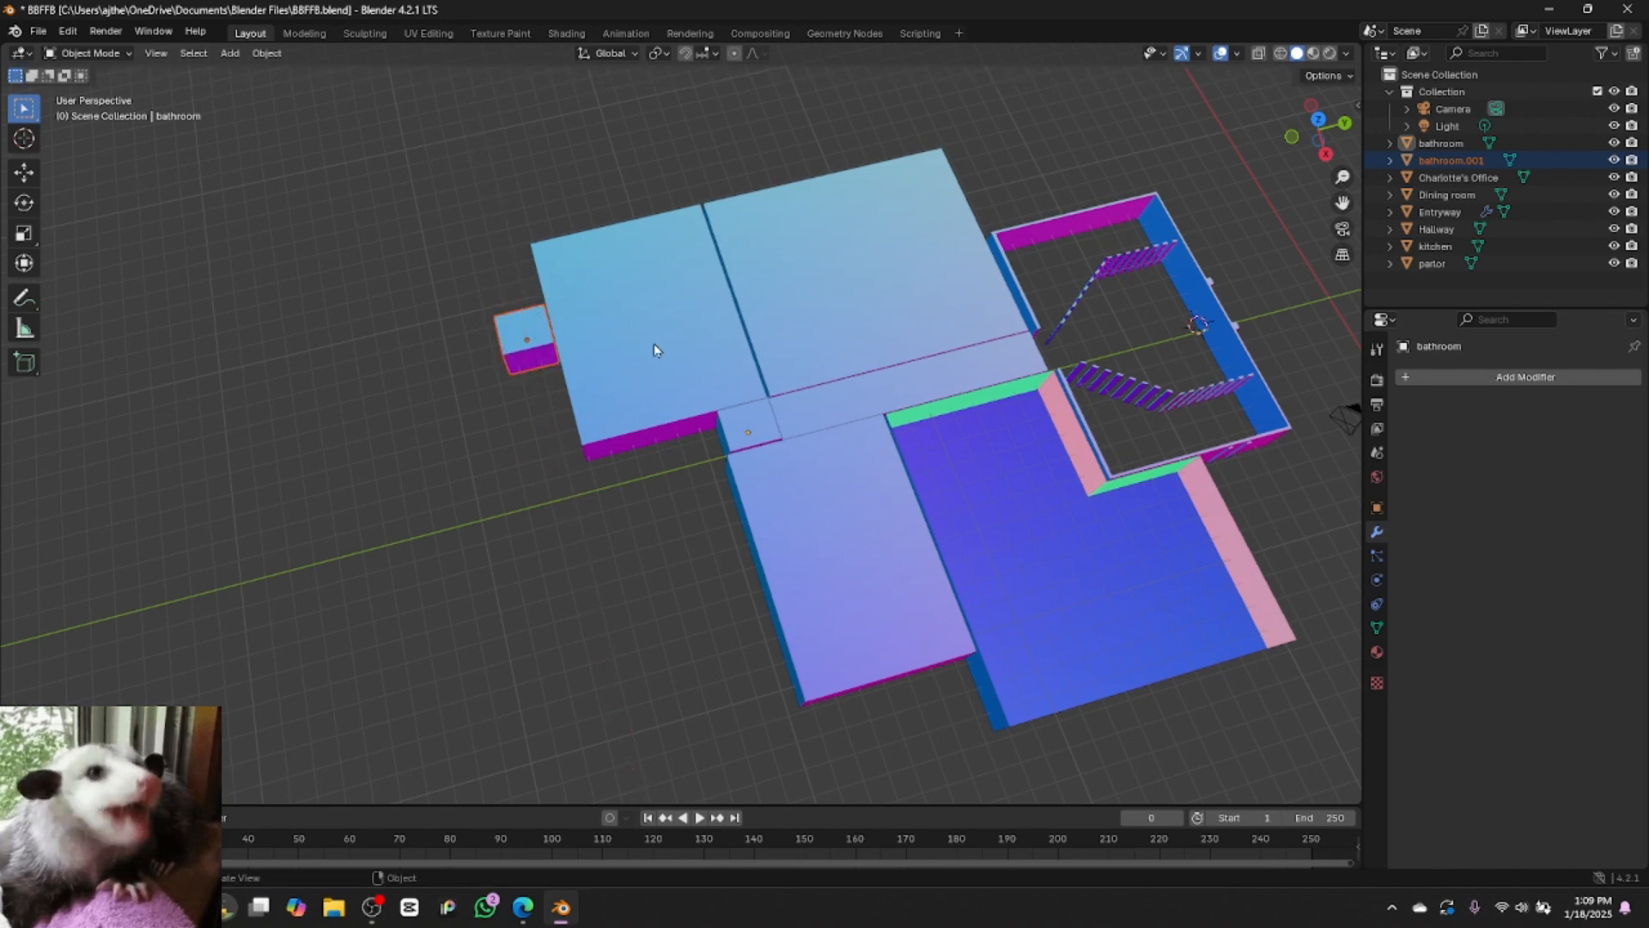
Stretch the bathroom copy along X to about 3.5 times its length and shift it about -0.54 m along X beside the kitchen's outer wall
key(s)
key(x)
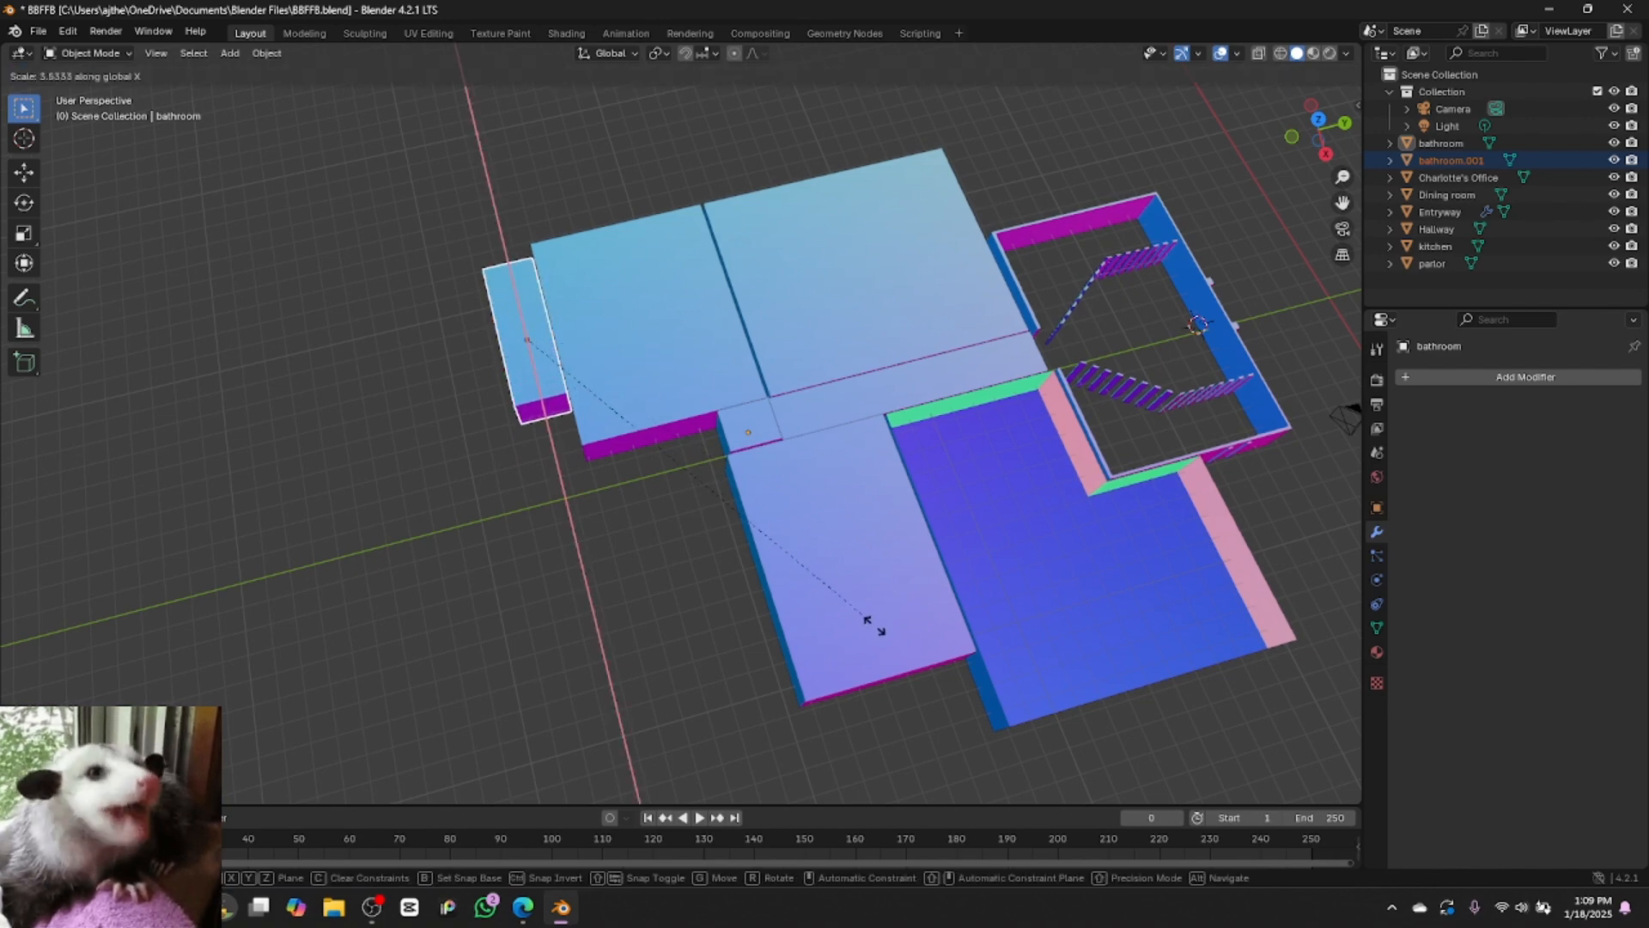
click(887, 643)
key(g)
key(x)
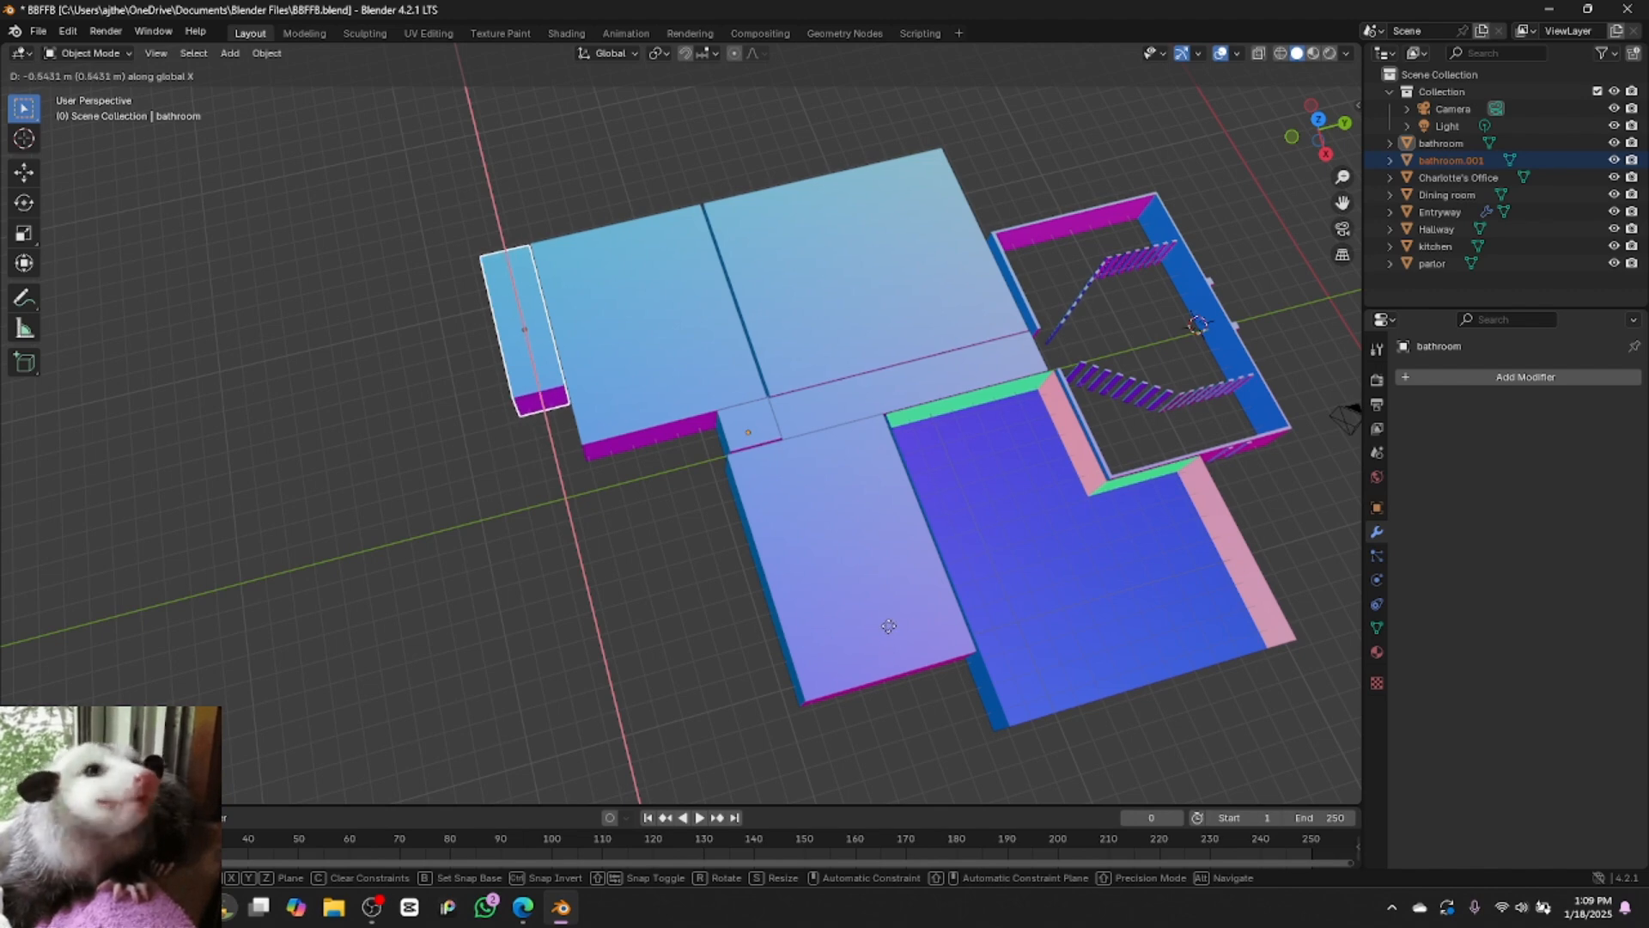
click(890, 626)
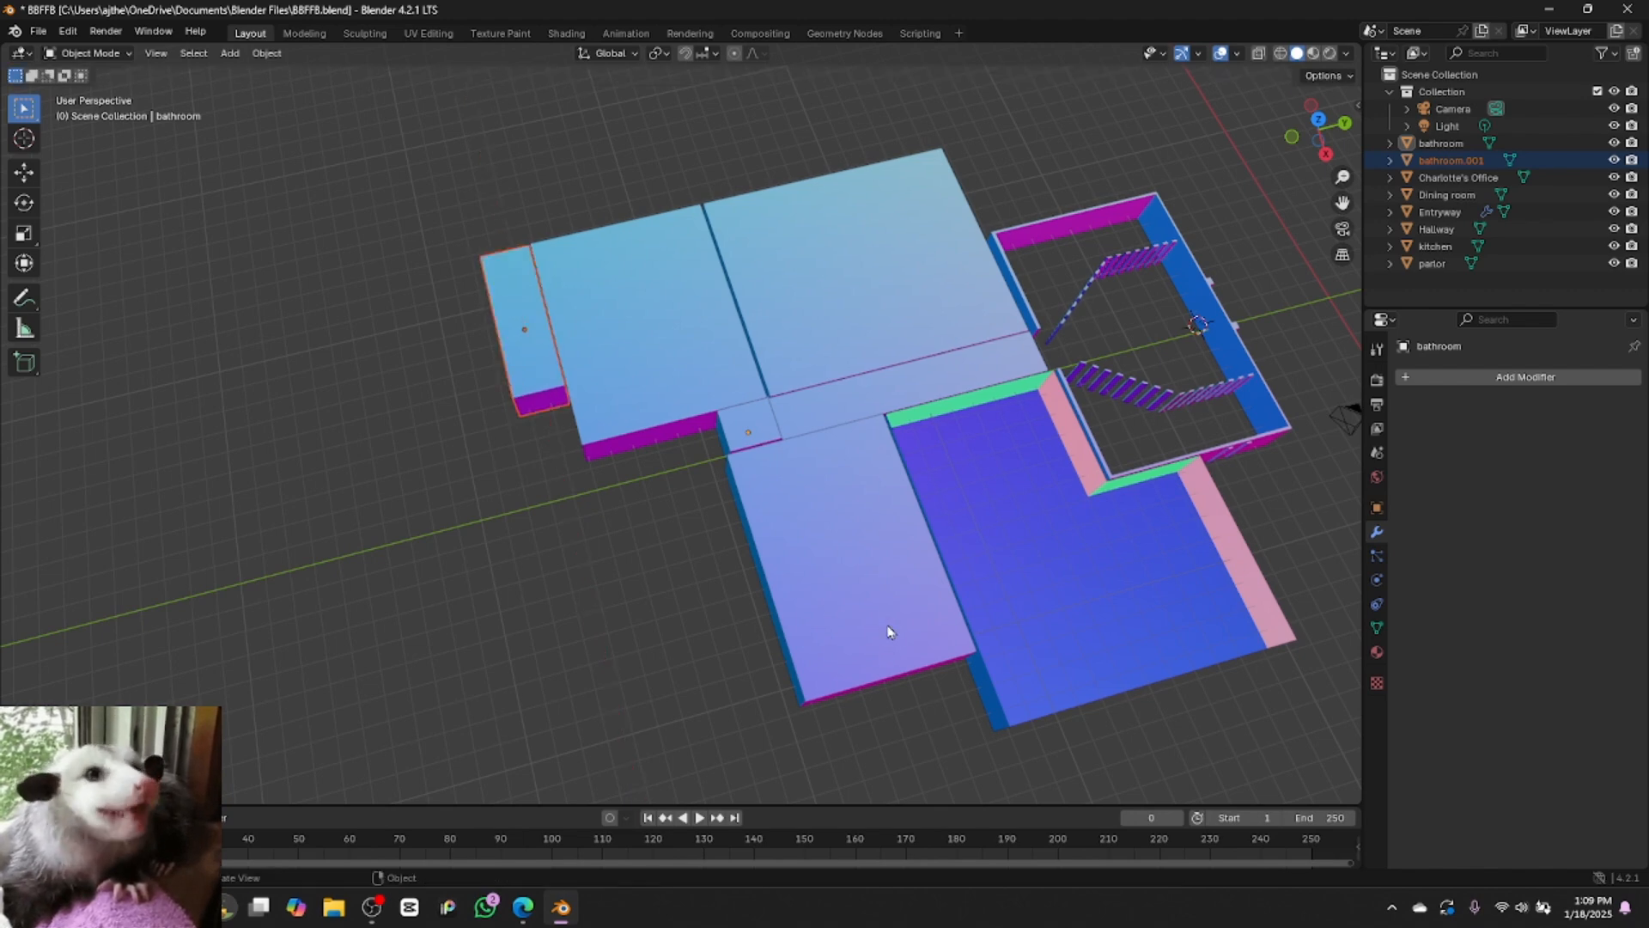
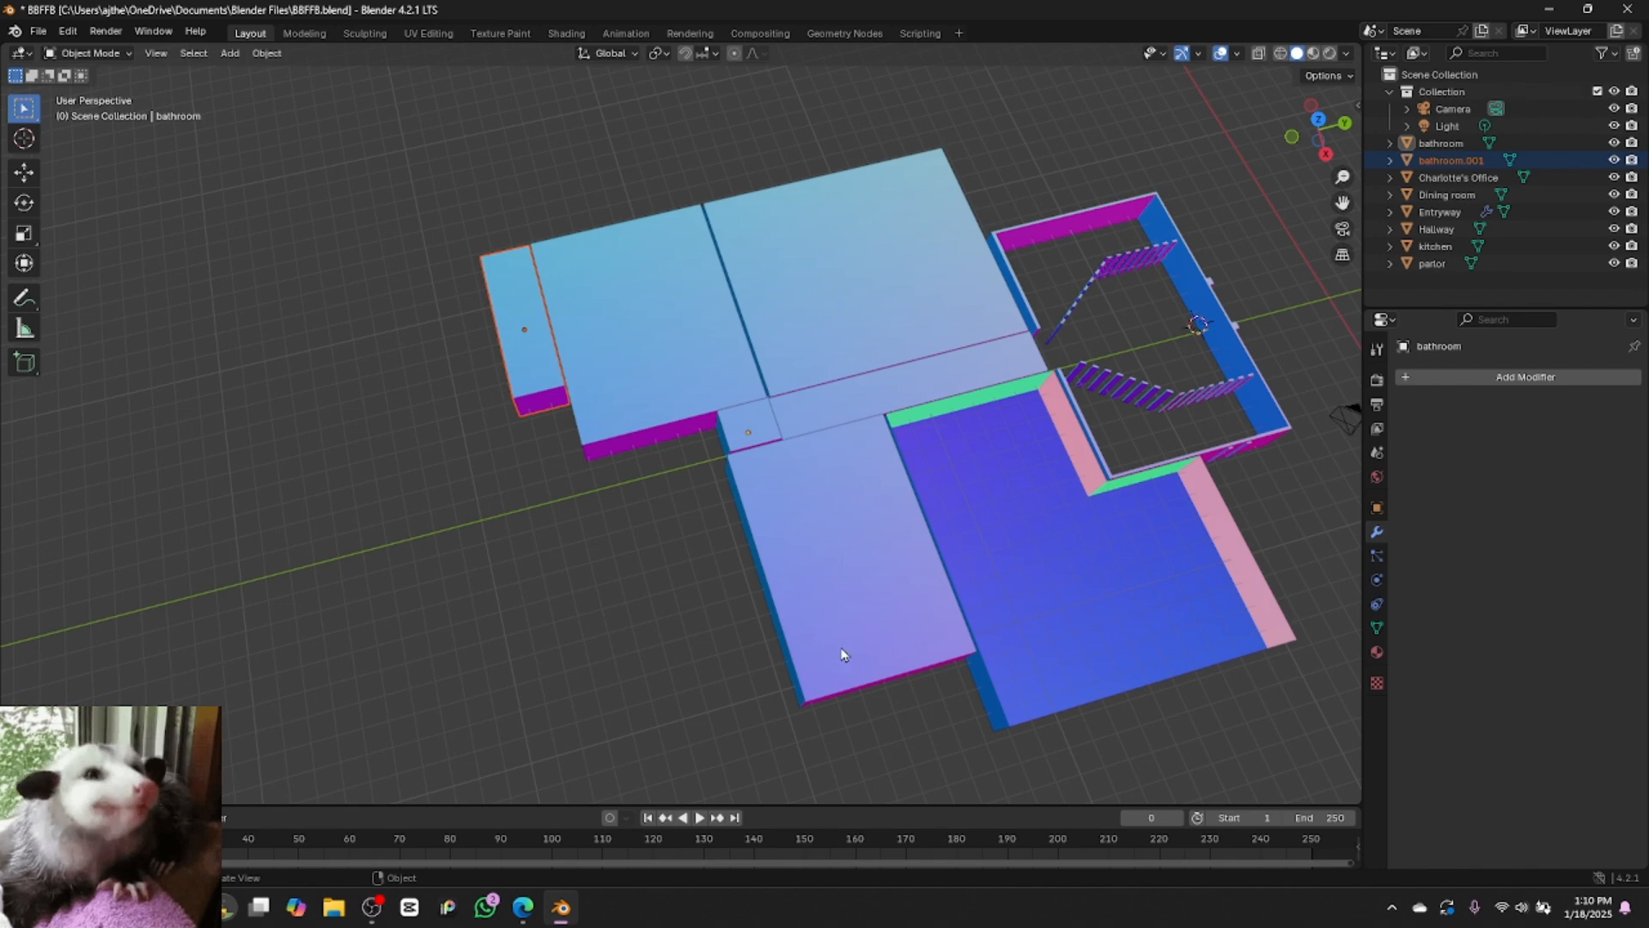
Switch to ibisPaint and display the Untitled240 drawing from My Gallery in a maximized window
click(454, 911)
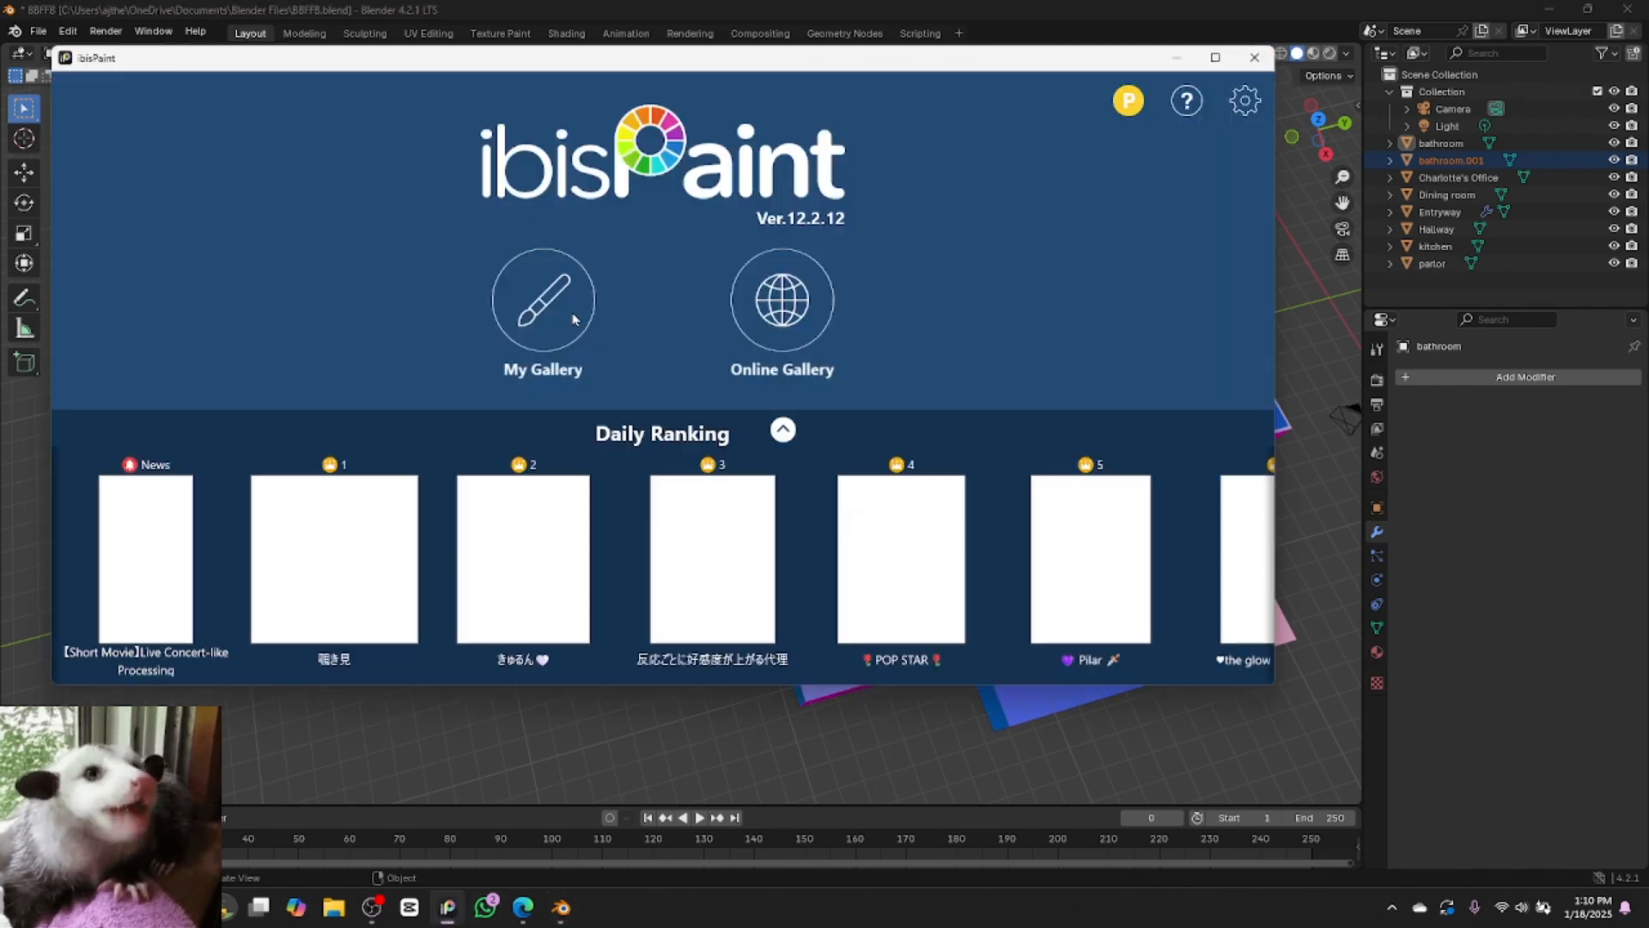
click(569, 316)
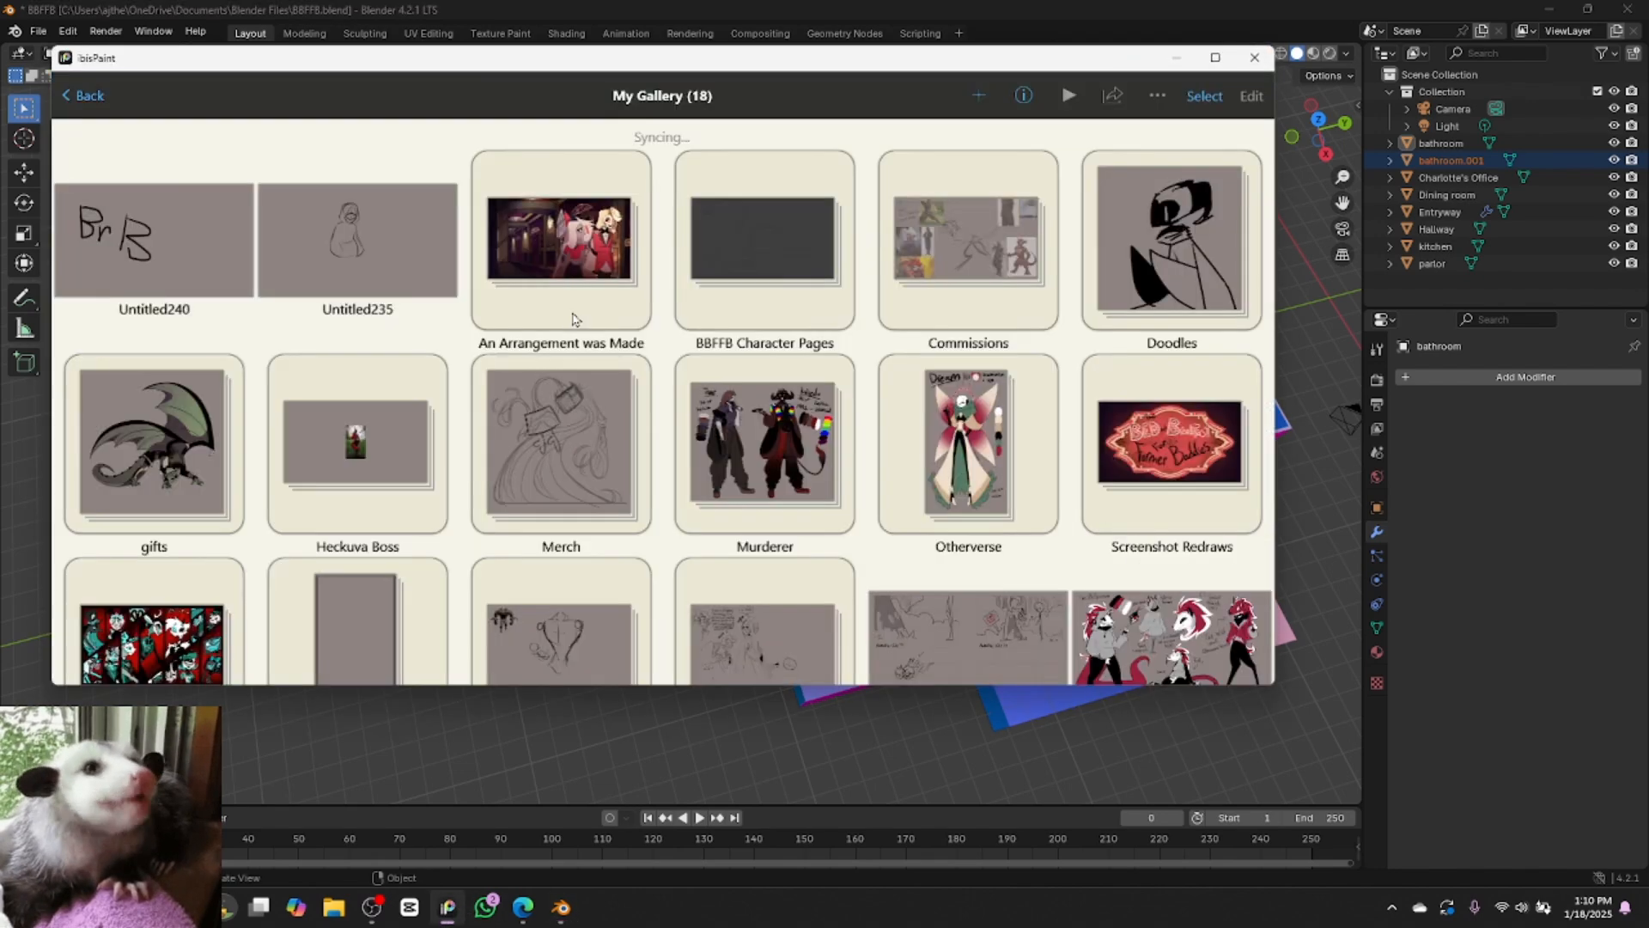
click(176, 273)
click(1216, 58)
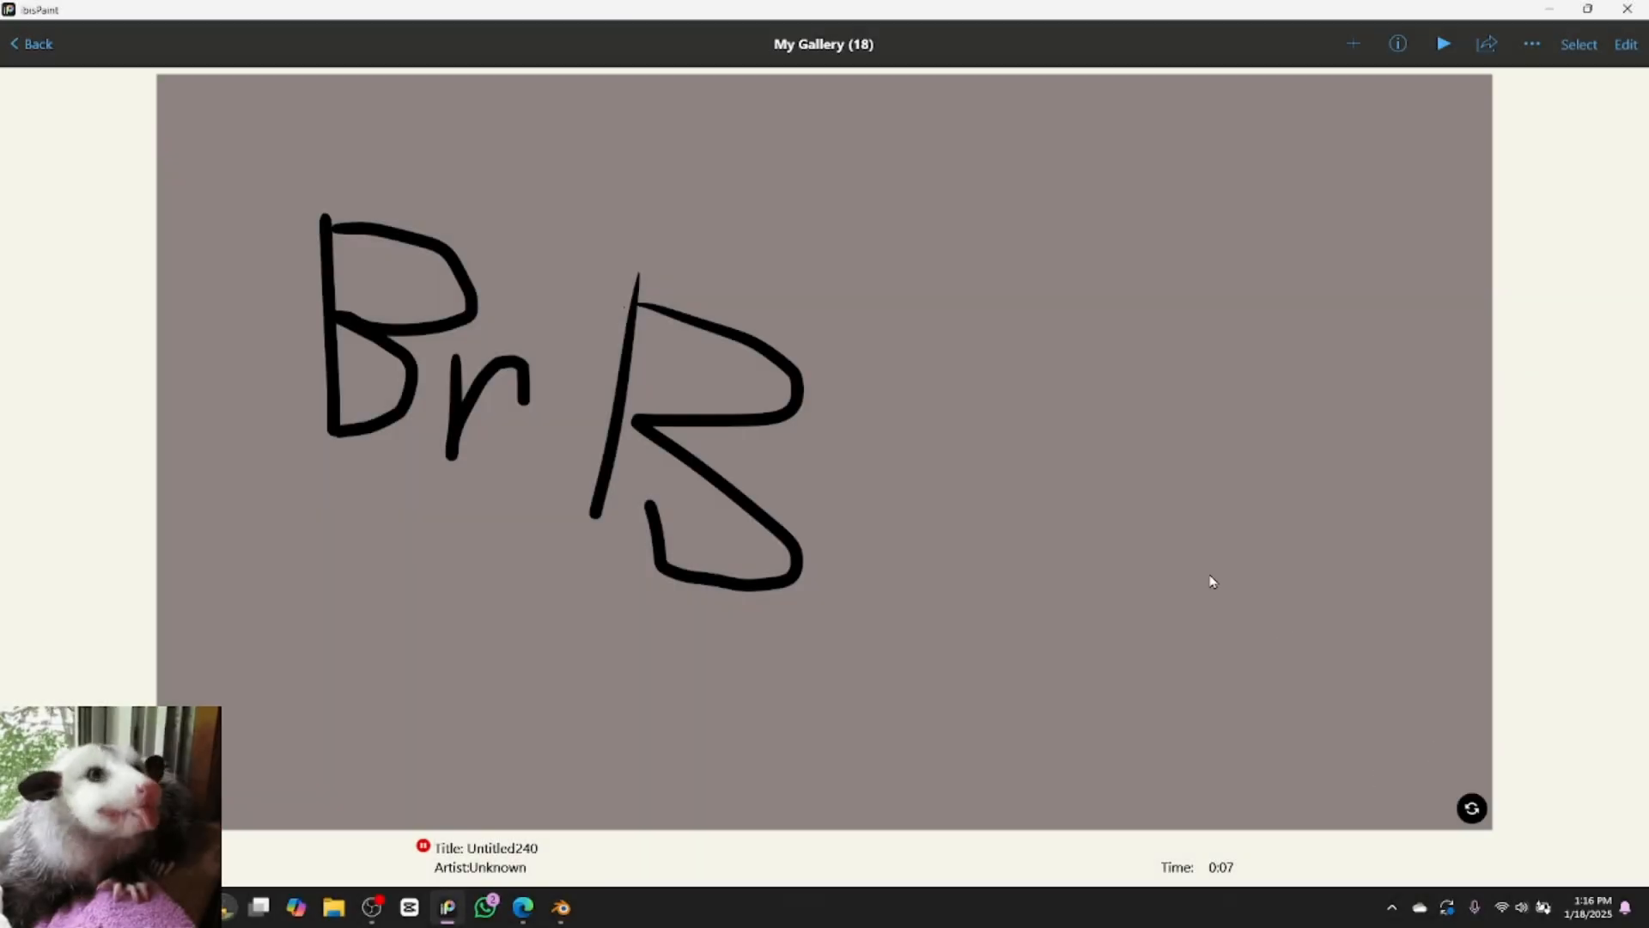
Switch to the Cult of the Lamb soundtrack video in Edge, and return to Blender
click(523, 907)
click(741, 12)
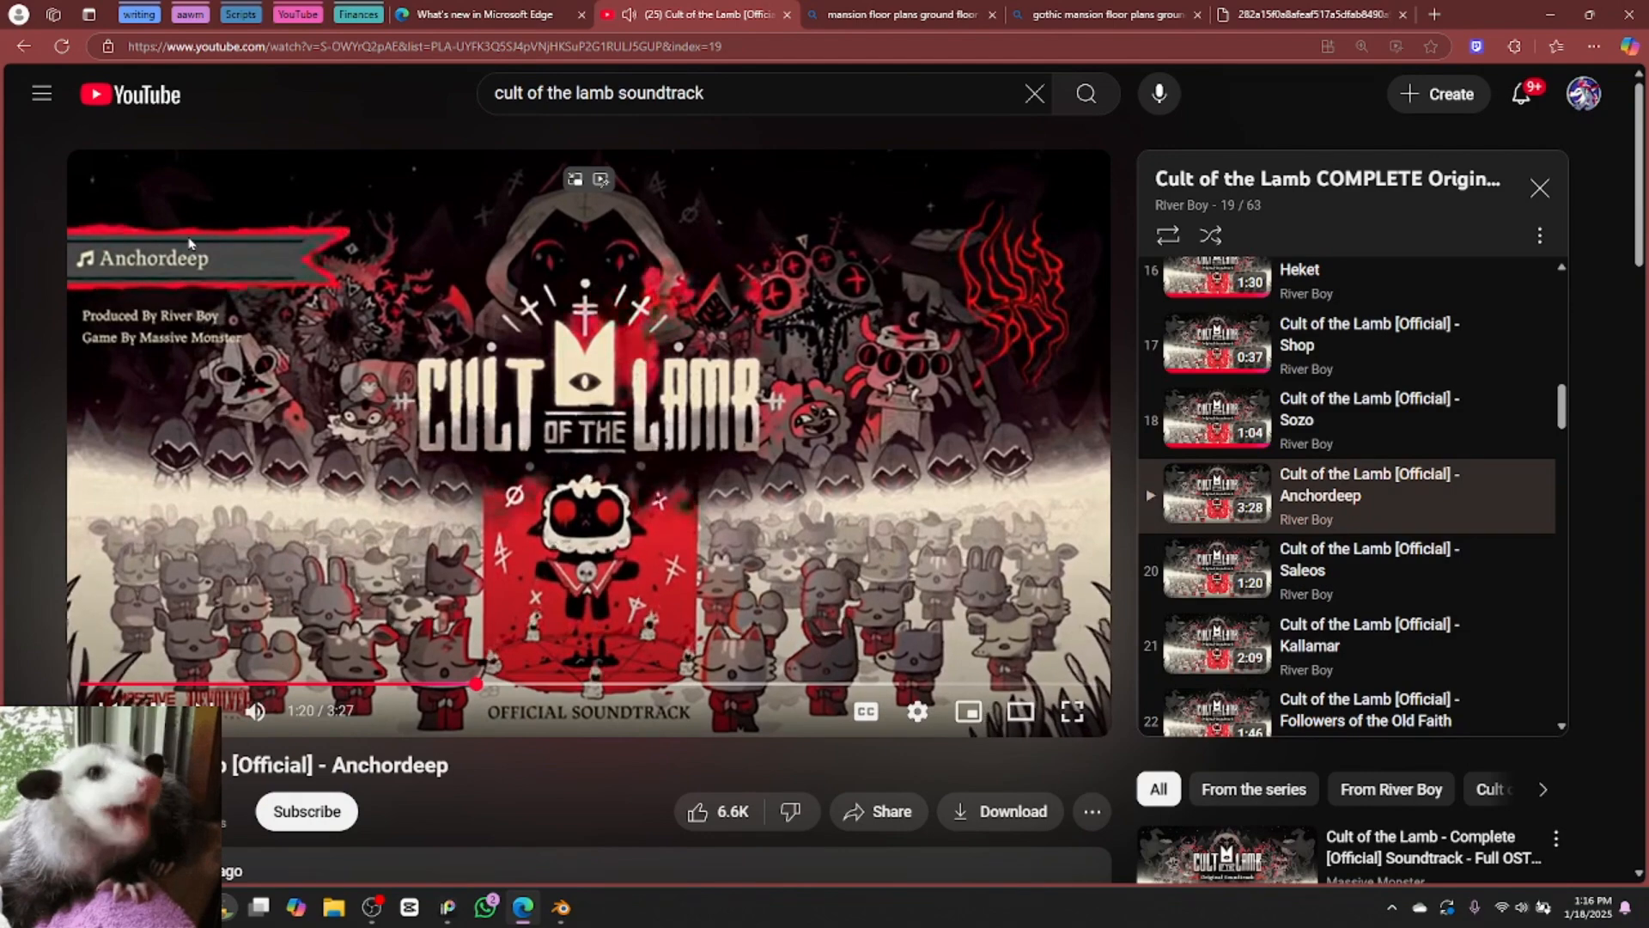
click(560, 907)
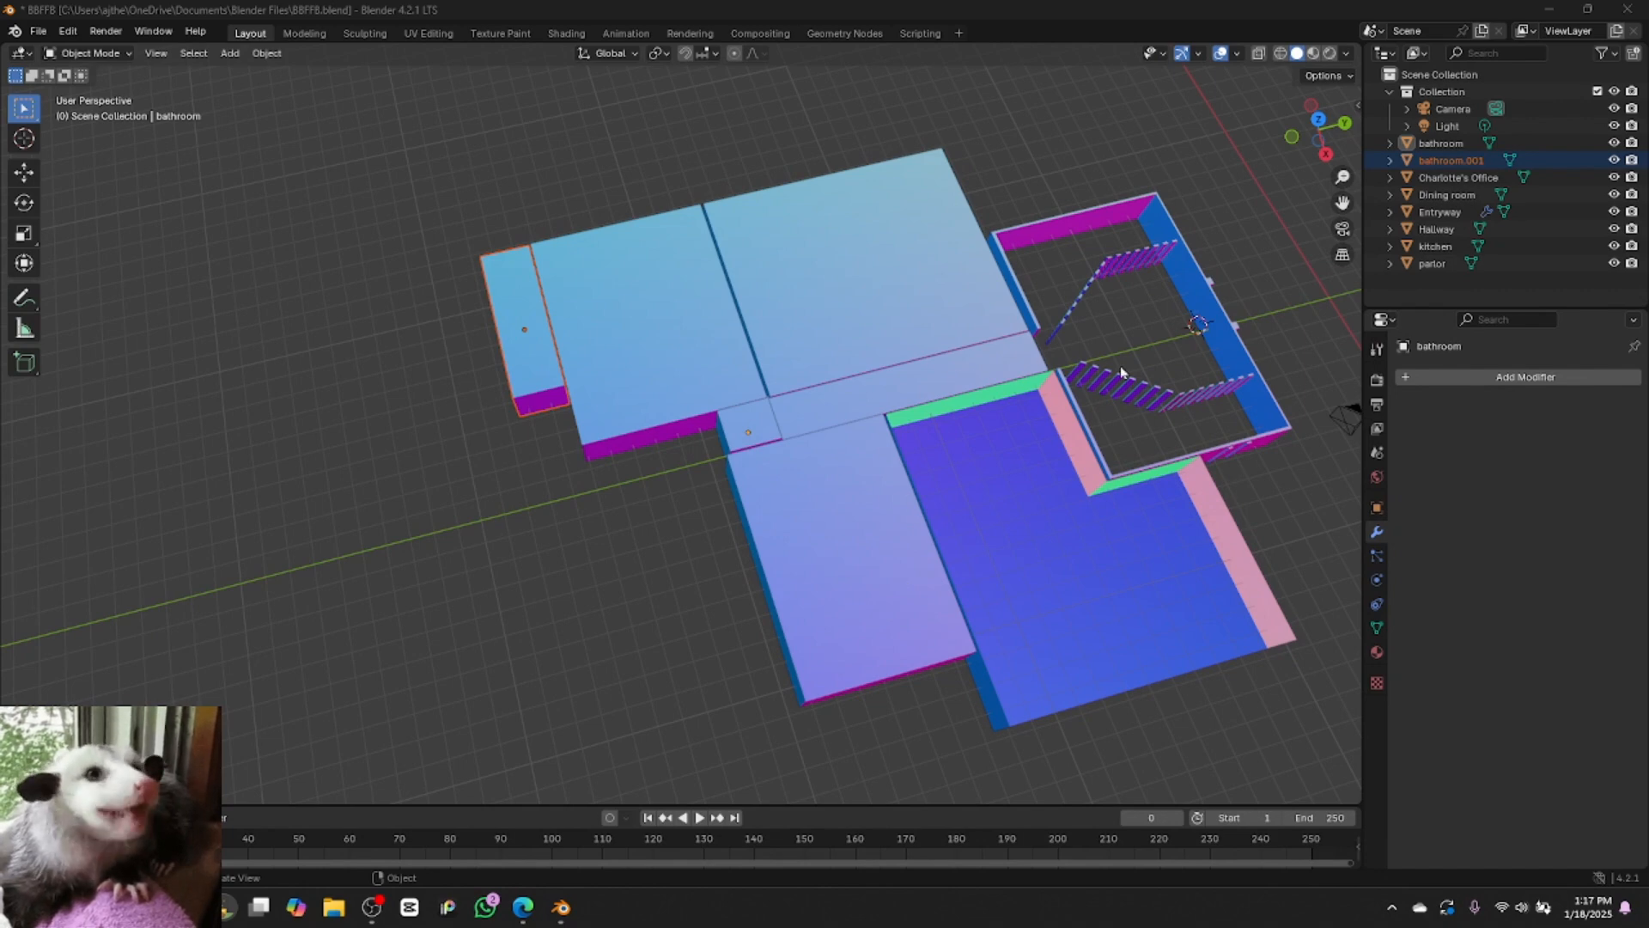
Rename the stretched bathroom copy as Pantry
double_click(1483, 161)
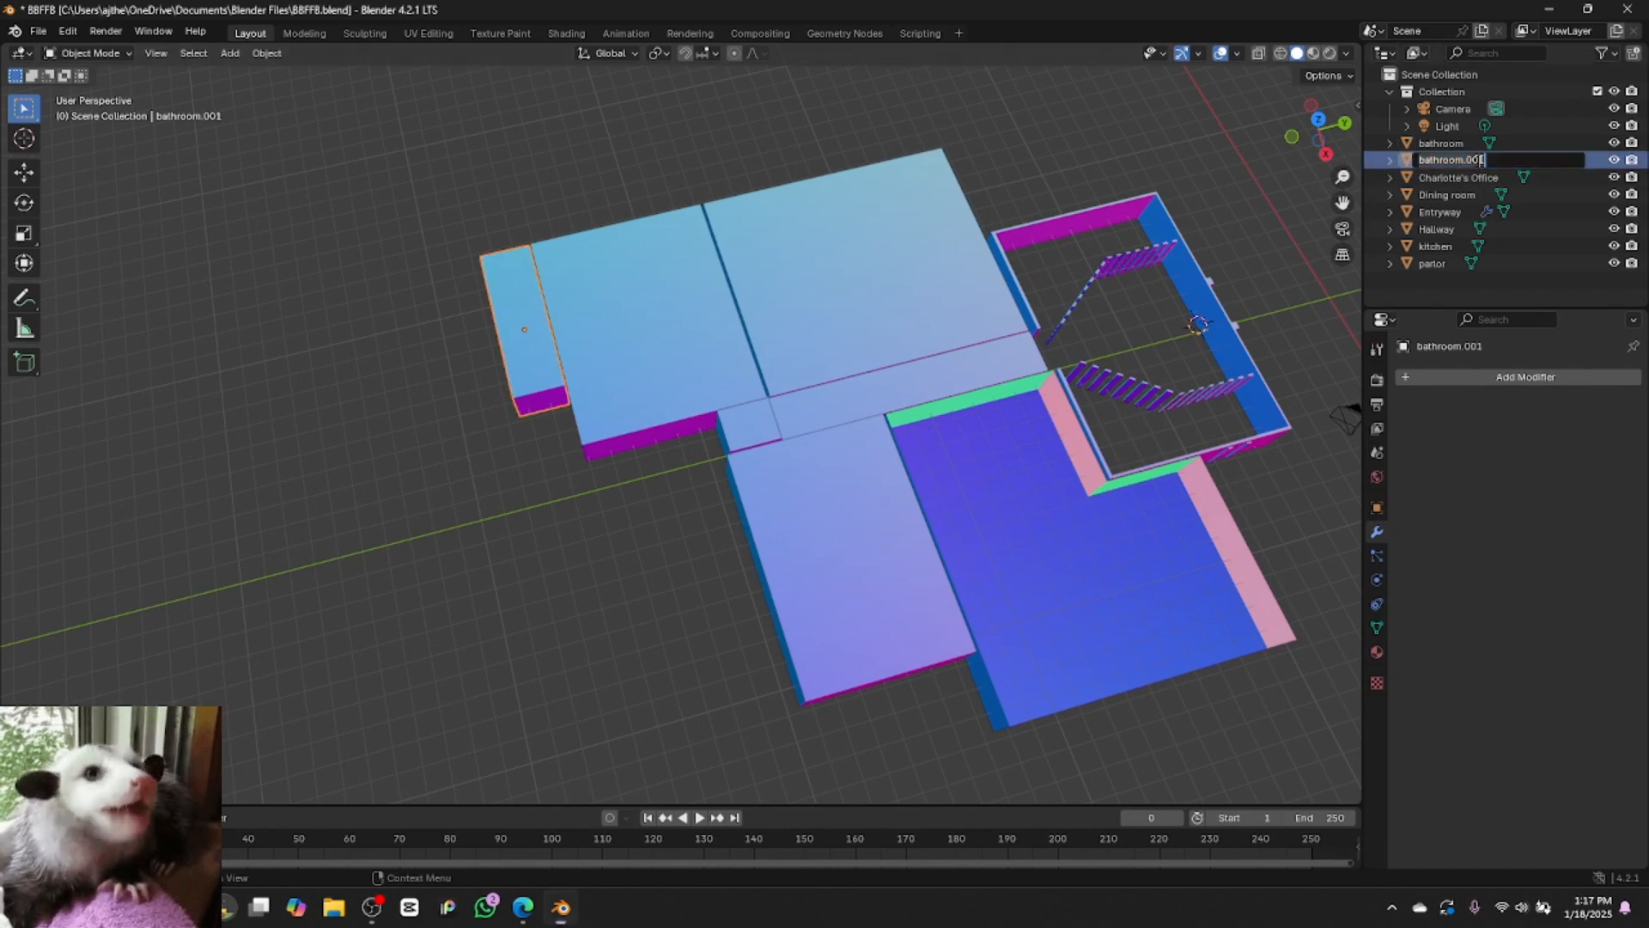
text(Parl)
key(Return)
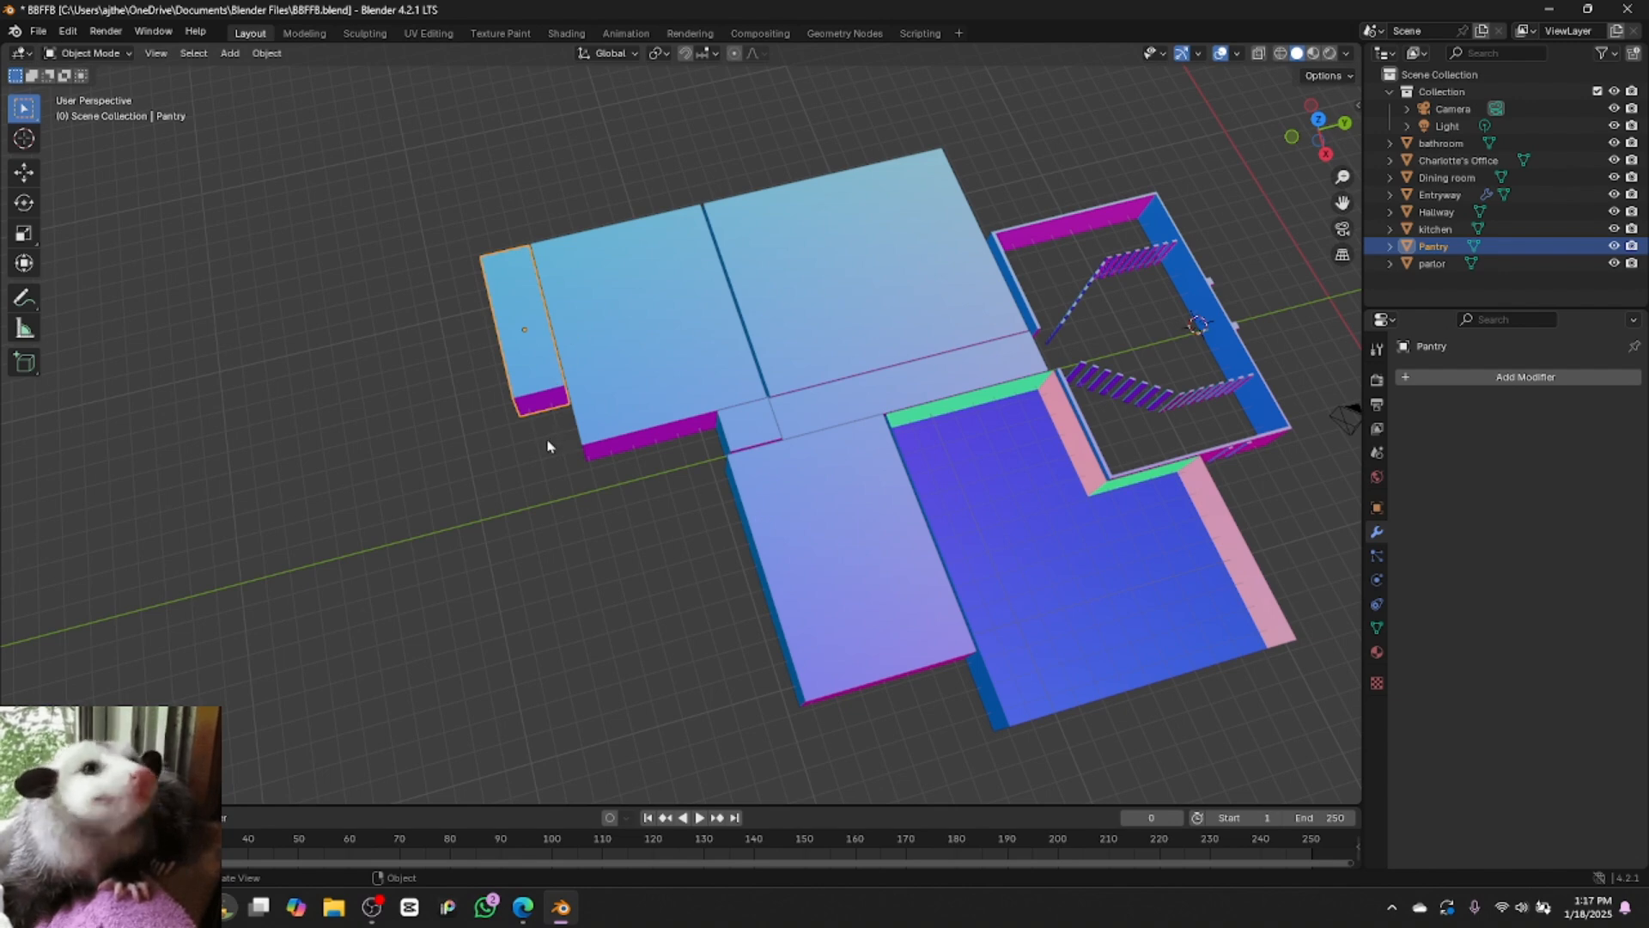
Enlarge the house plan in Edge, examine the first floor's kitchen, pantry and back hall layout, and return to Blender
click(523, 908)
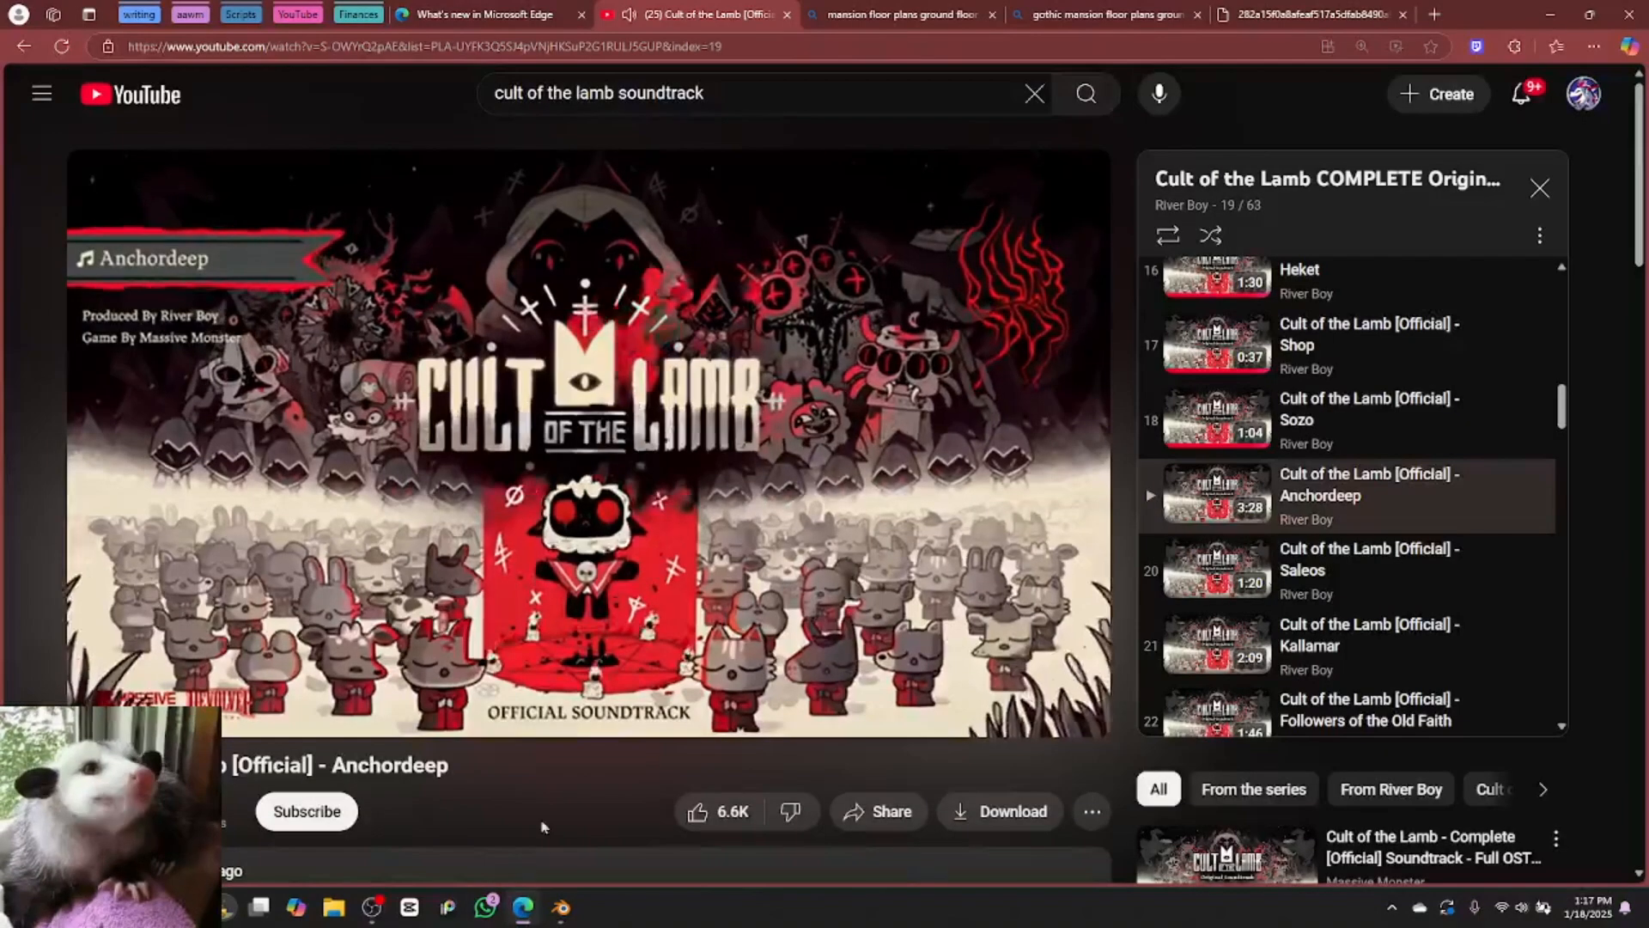
click(1306, 14)
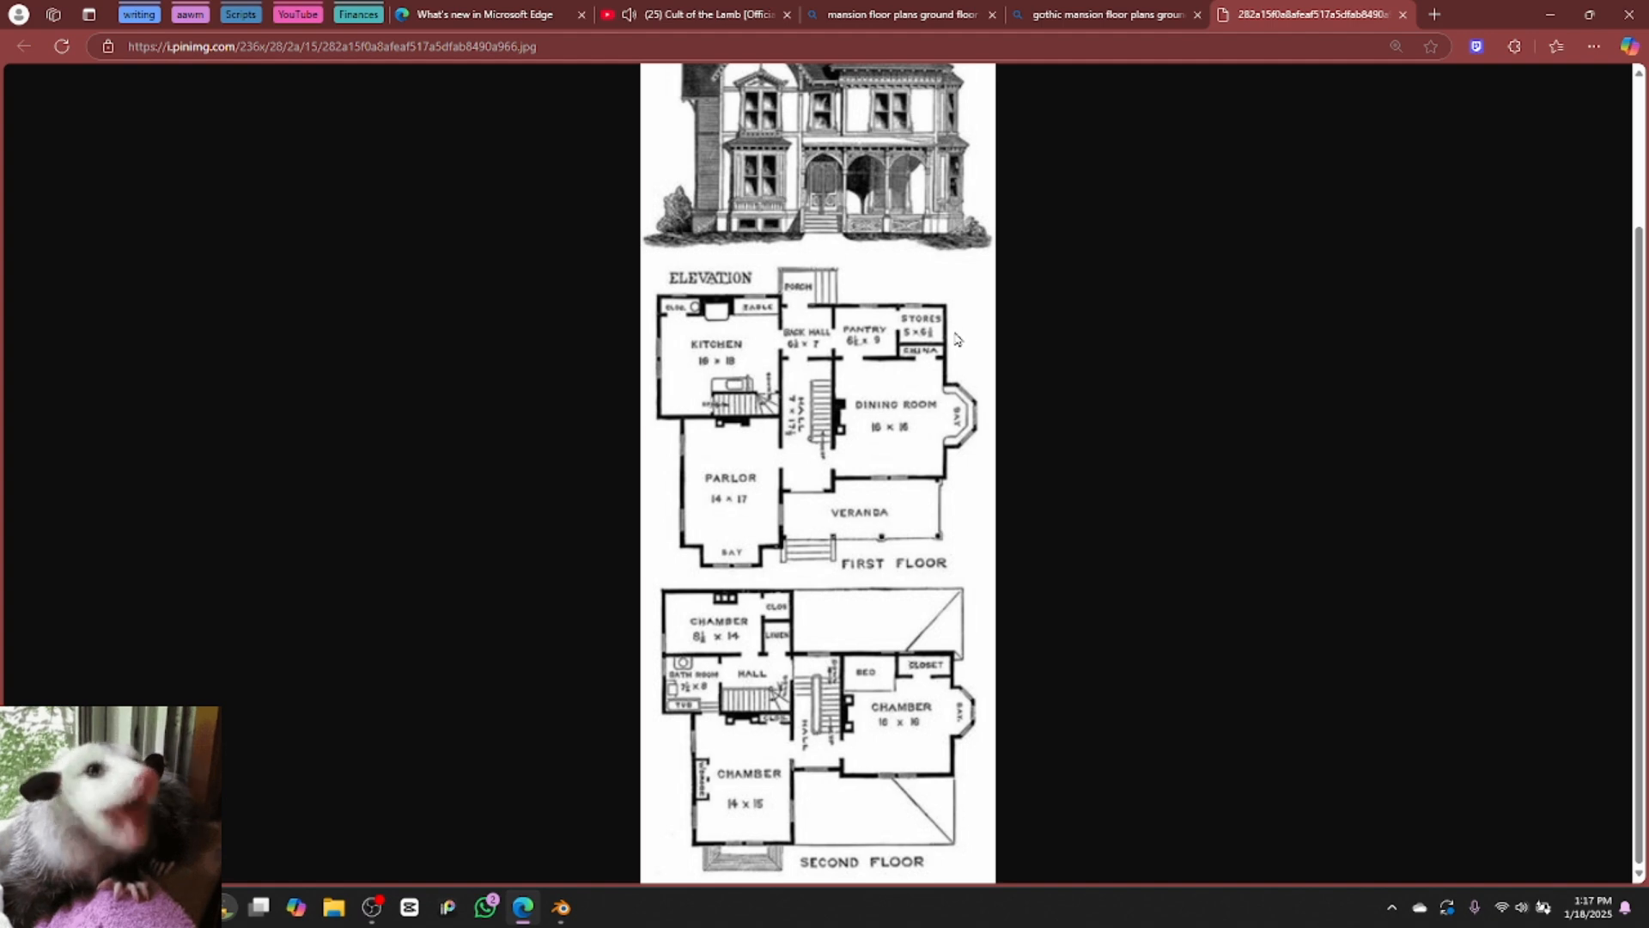
scroll(941, 337, up, 2)
scroll(936, 334, down, 2)
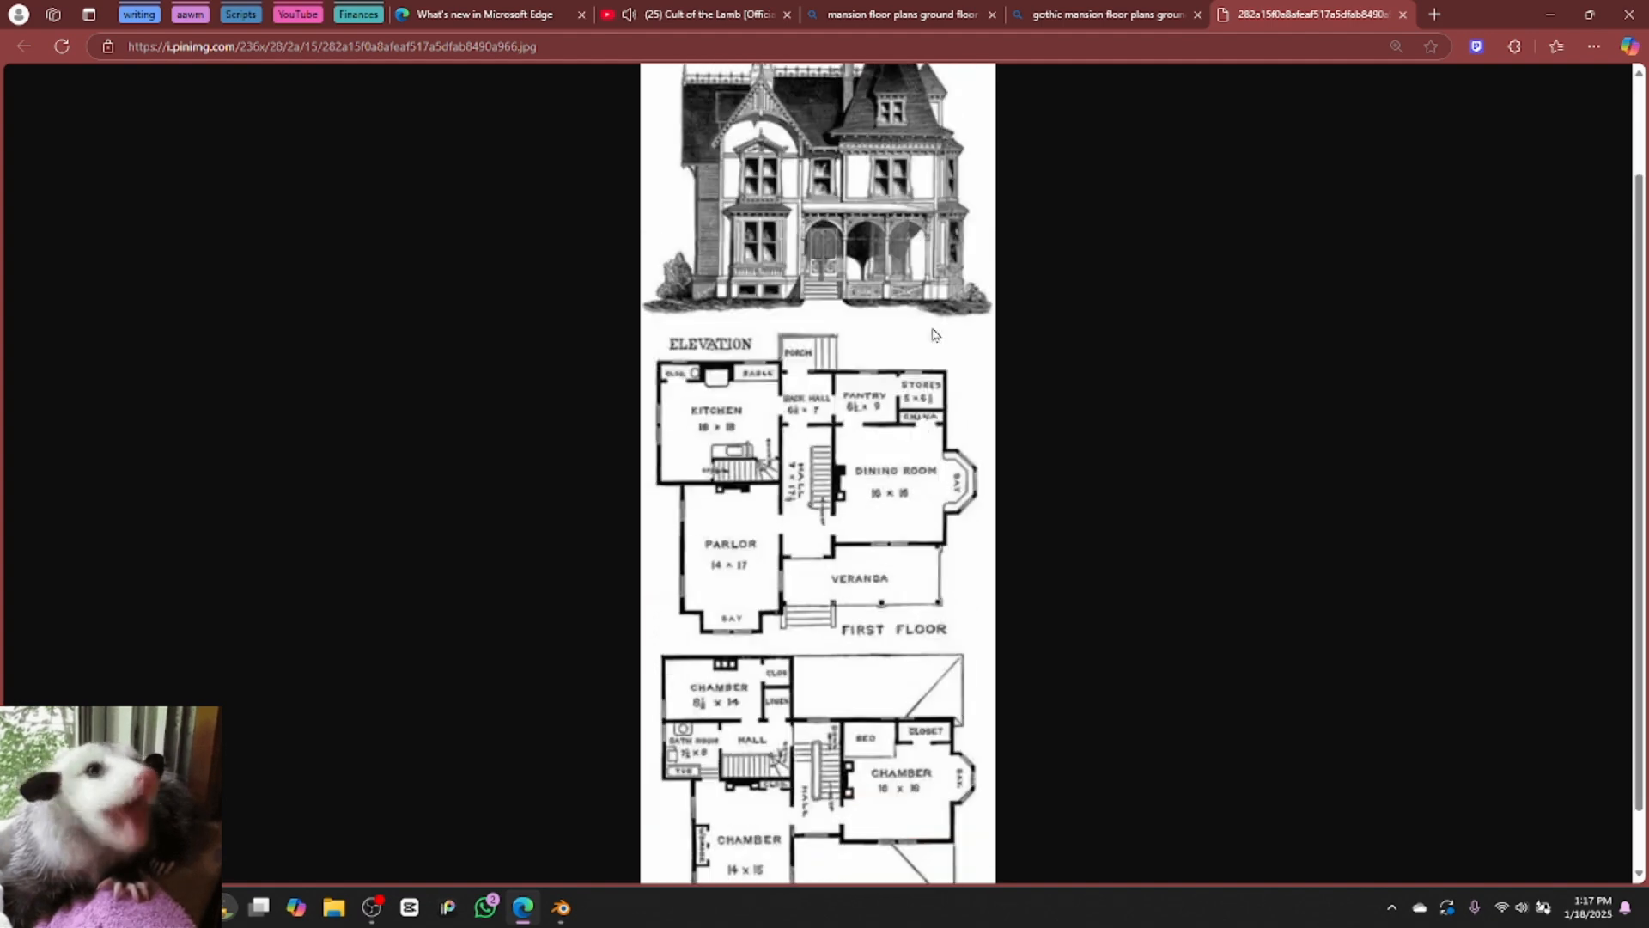
click(1594, 46)
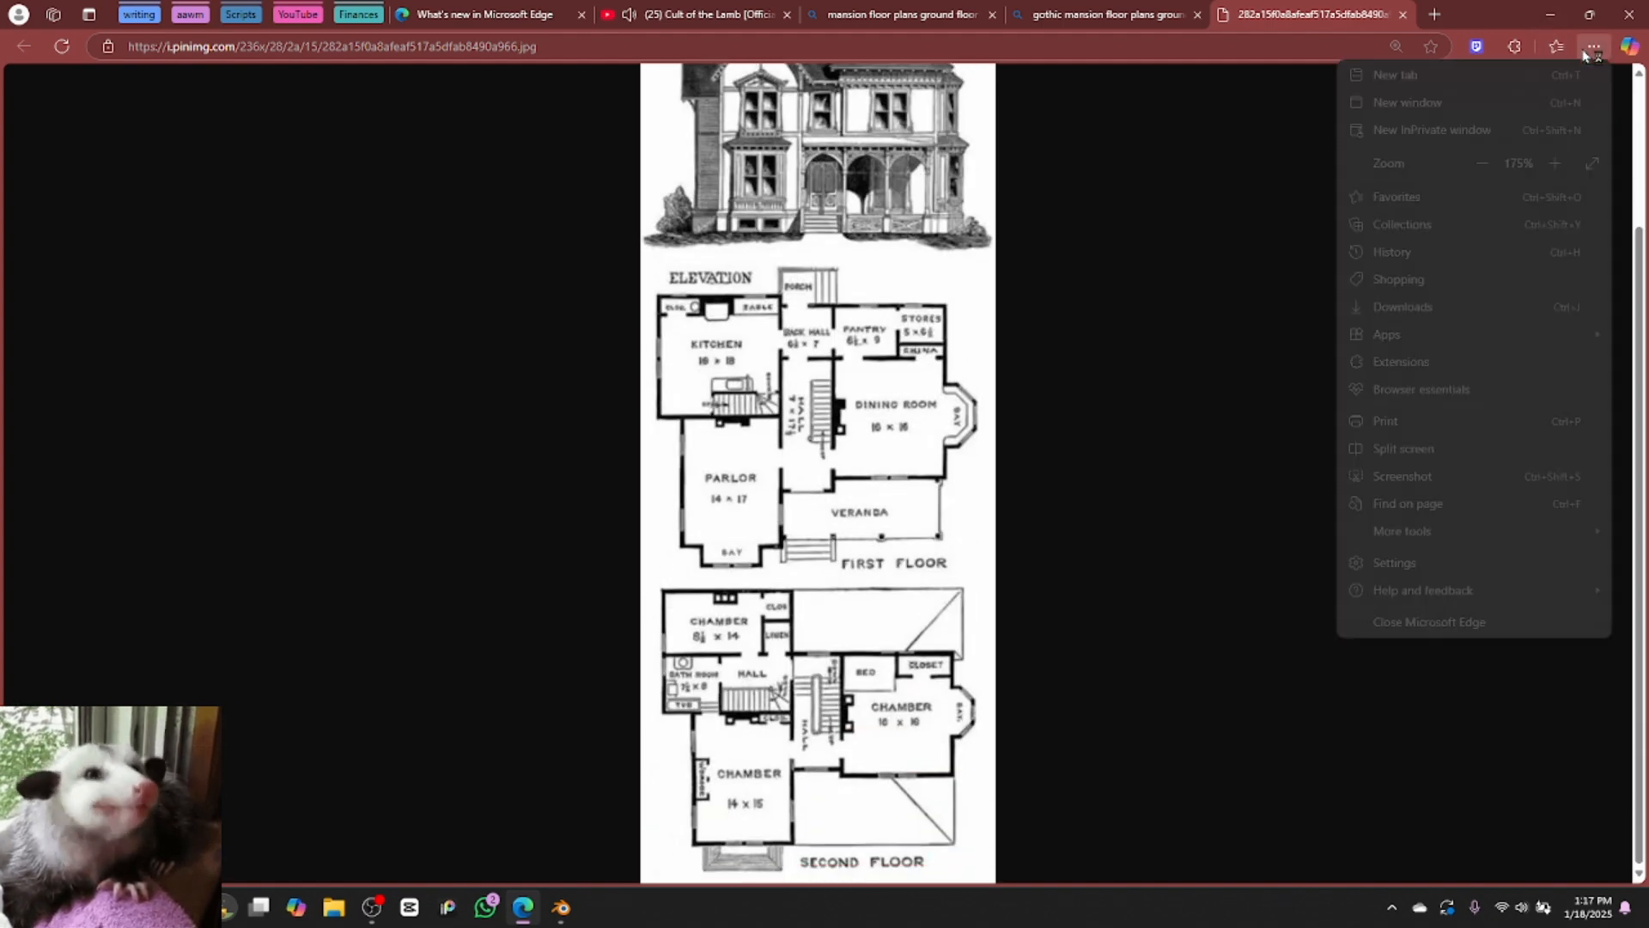
click(1557, 165)
click(1556, 165)
click(1557, 165)
click(1557, 165)
click(1018, 560)
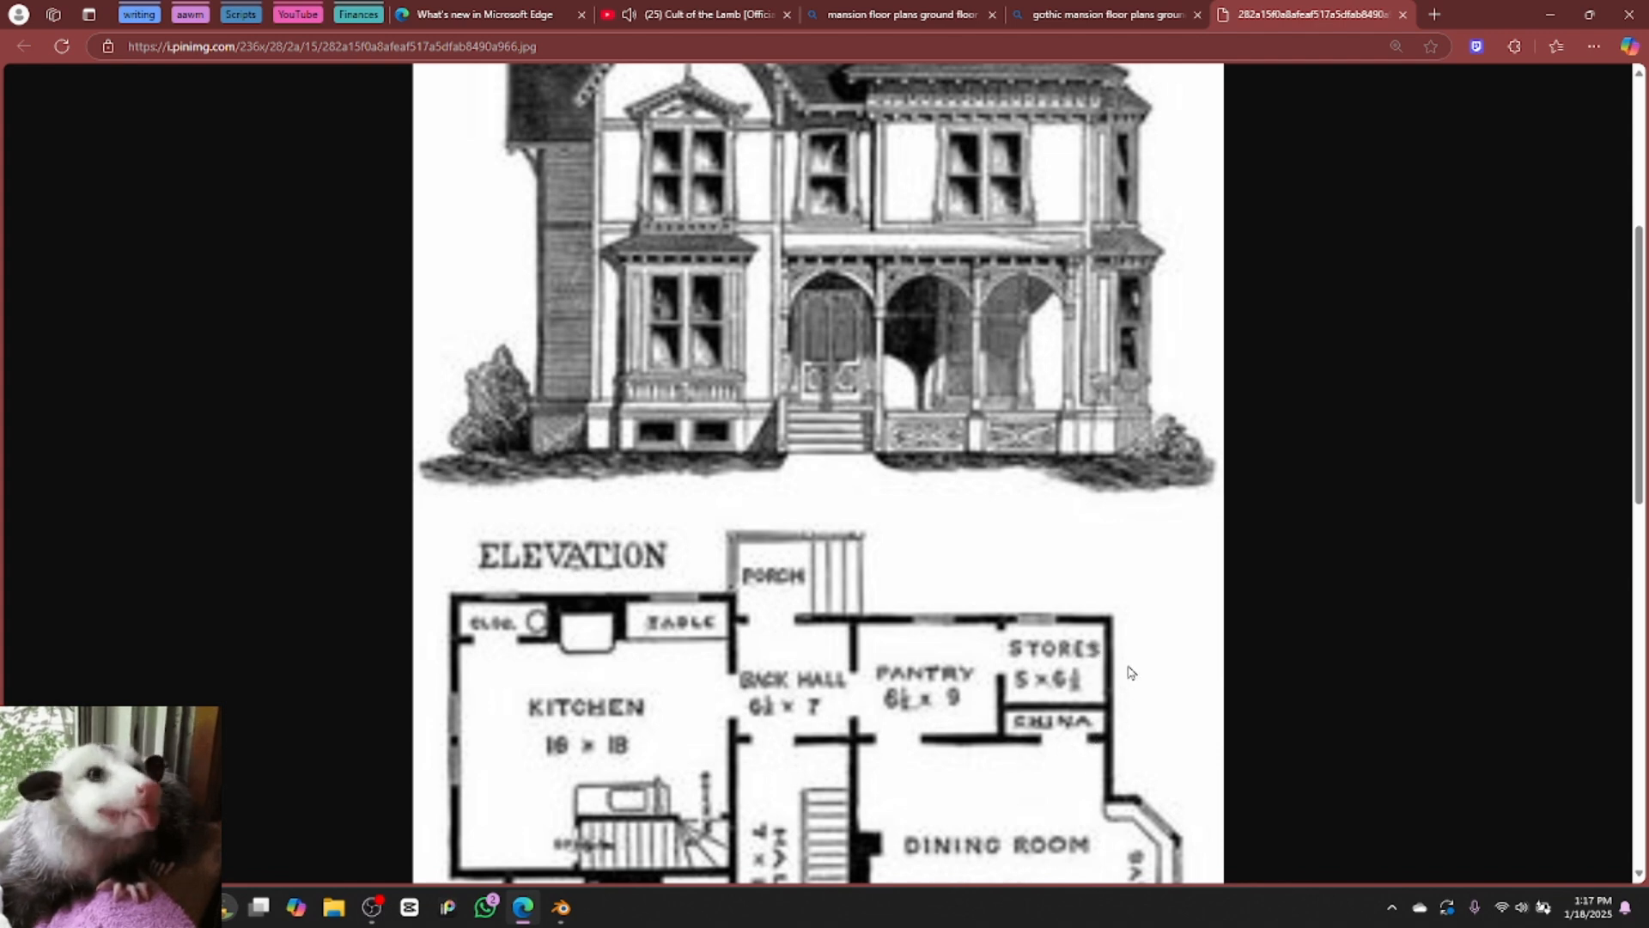
scroll(1132, 651, down, 3)
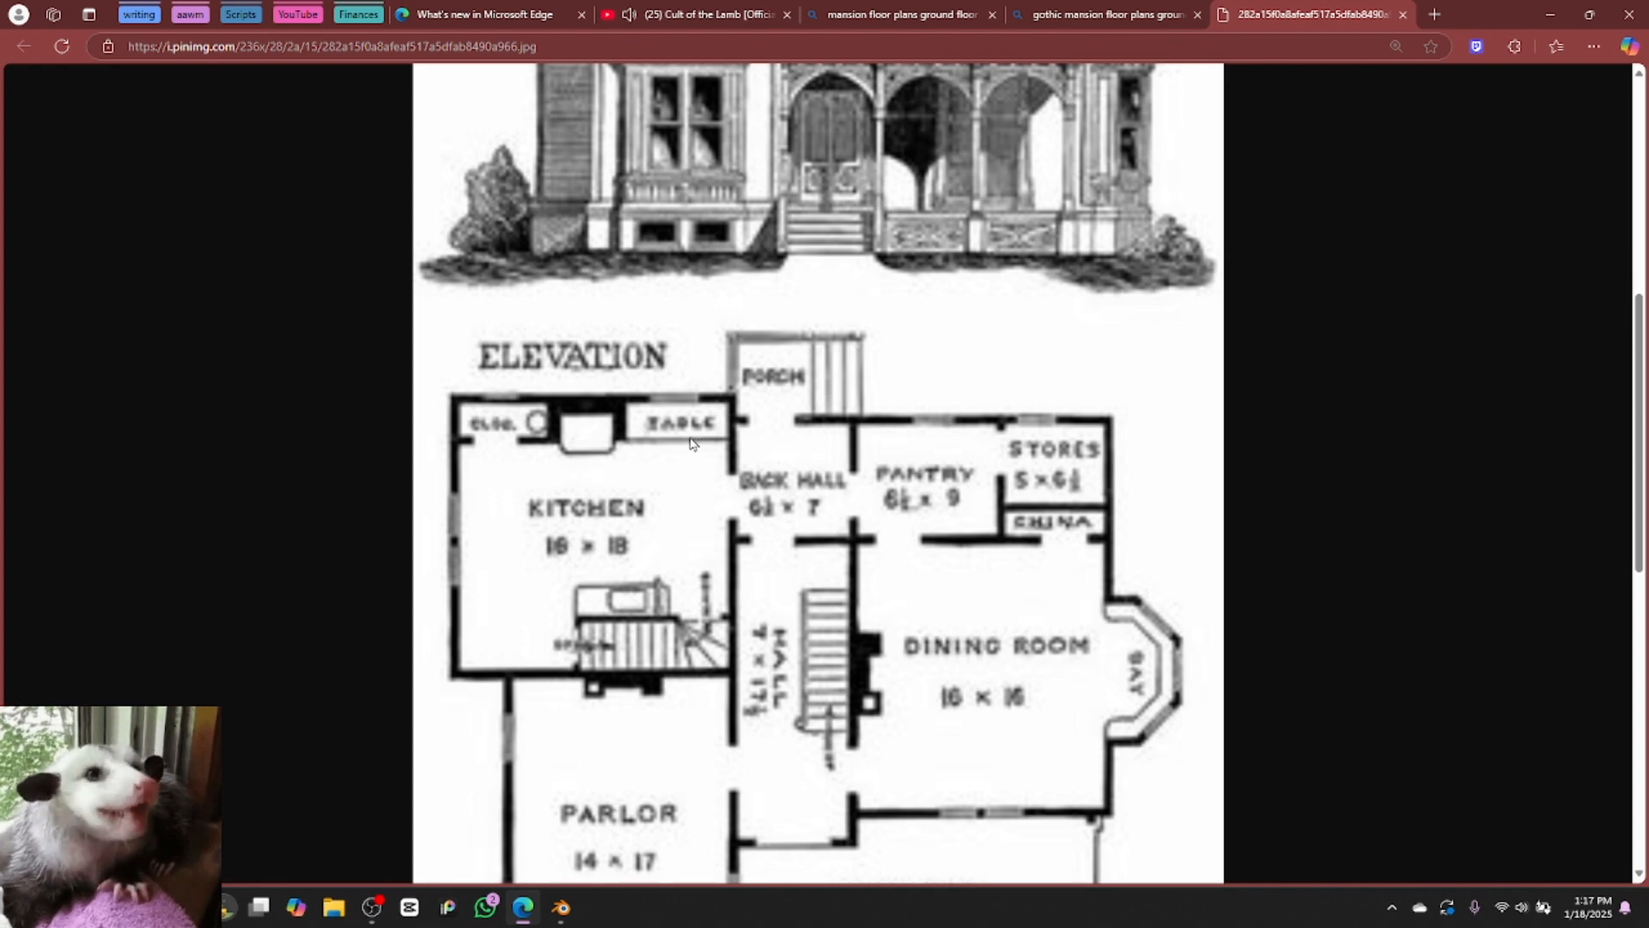
click(560, 907)
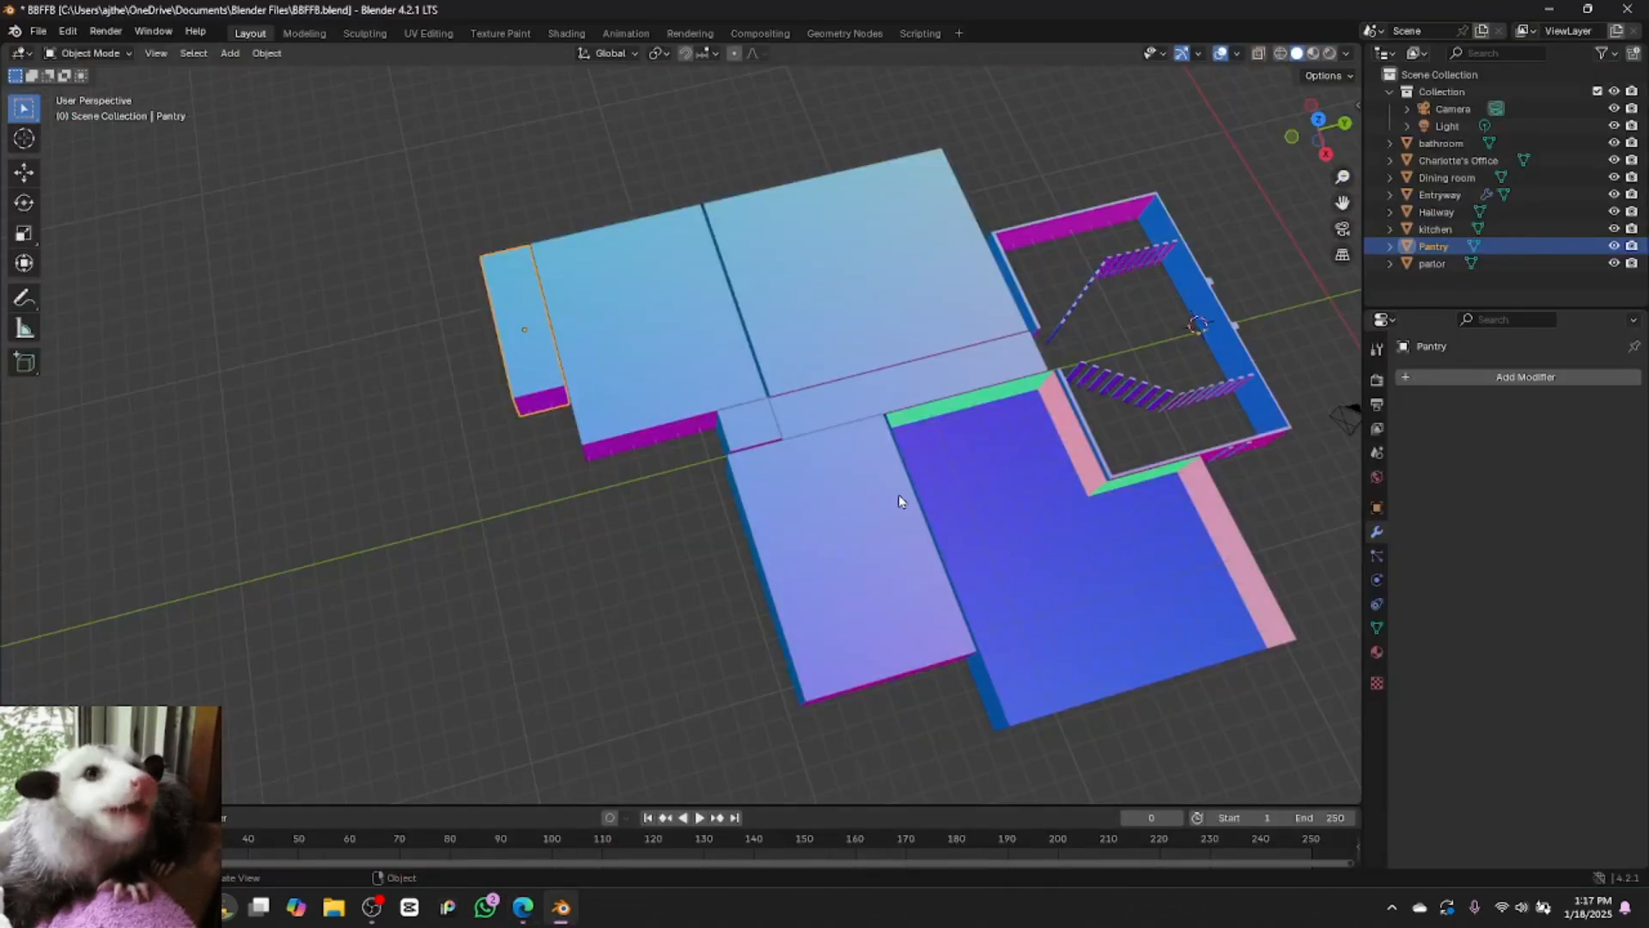
Move the bathroom about -2.4 m along Y and 2.2 m along X, outside the end wall of the room across from the kitchen
click(750, 427)
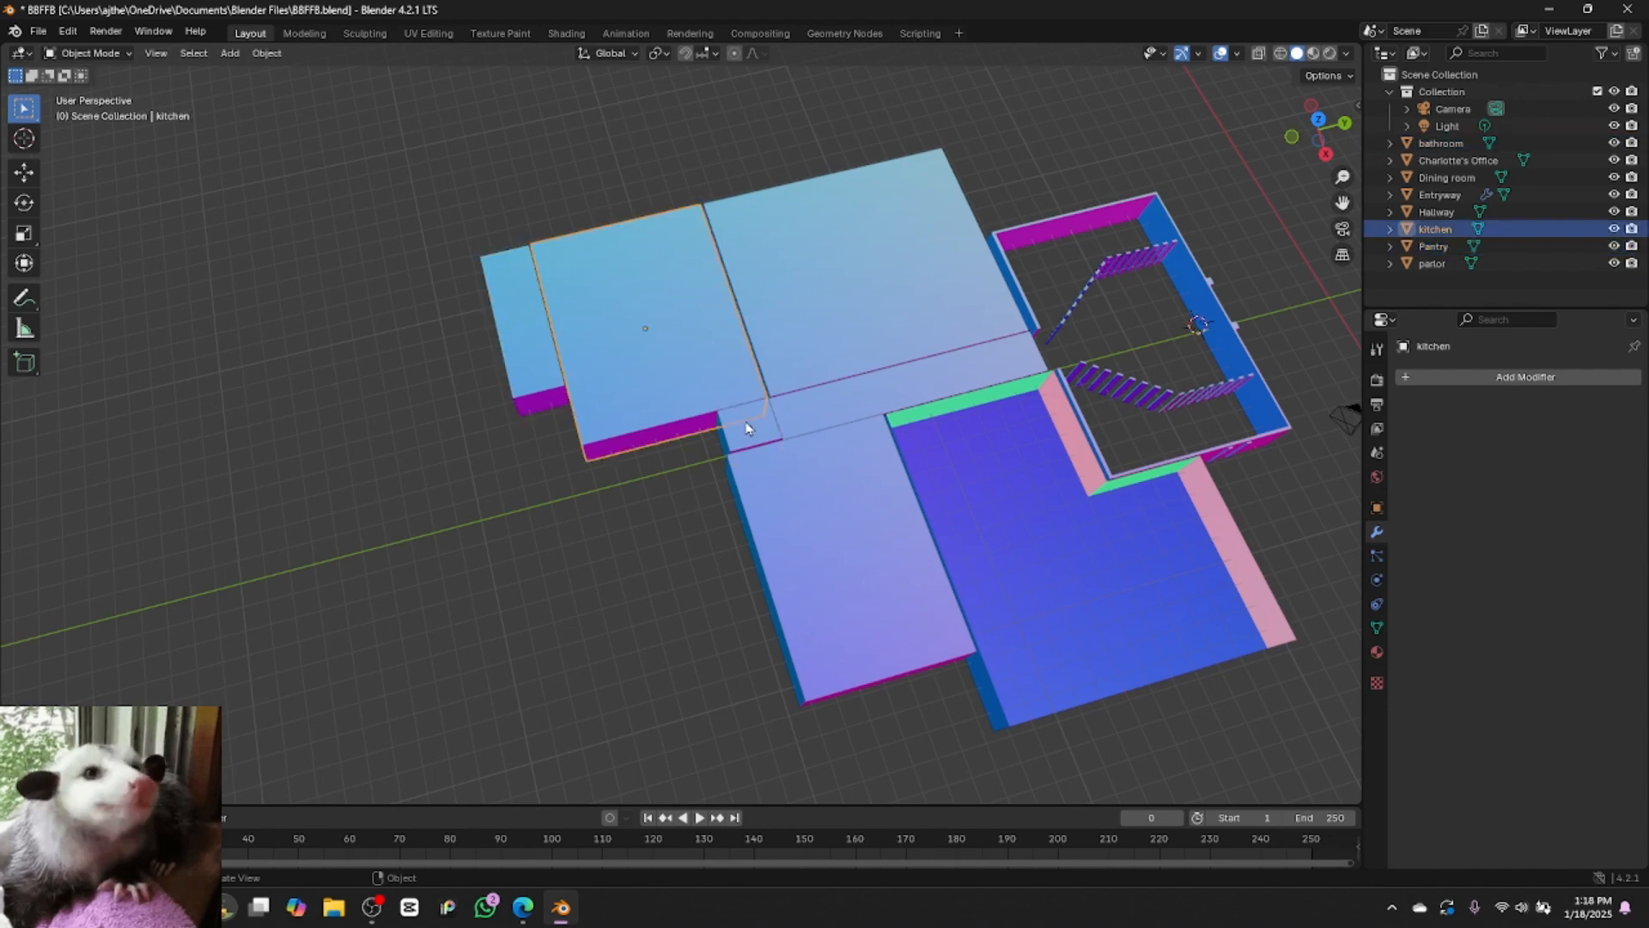
click(772, 435)
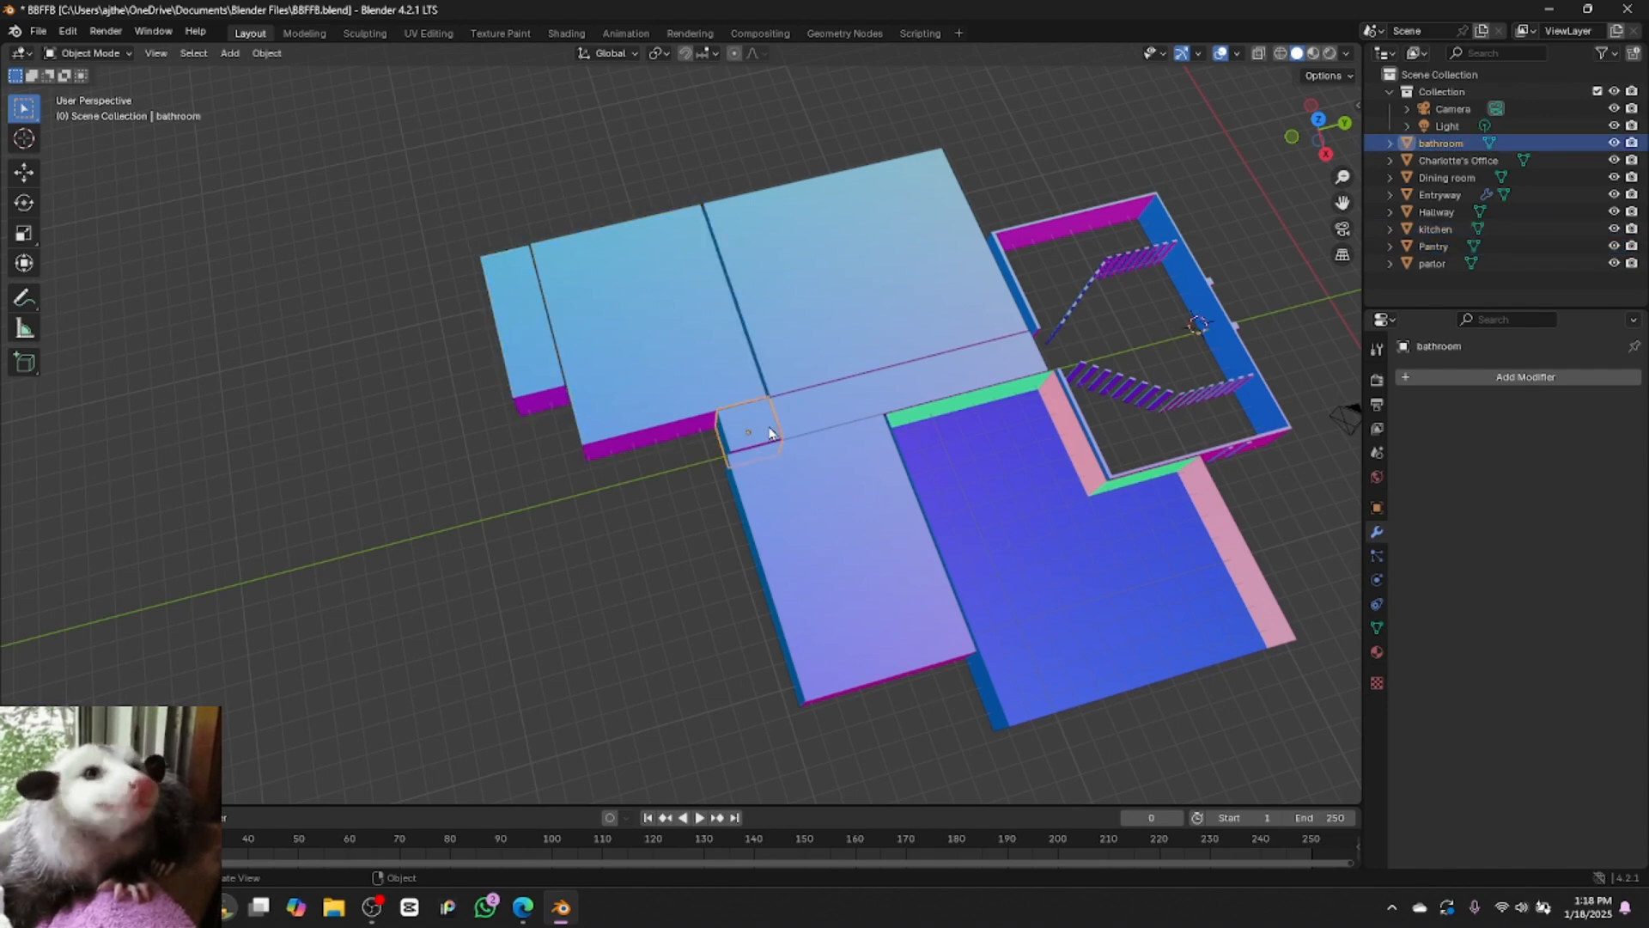
key(g)
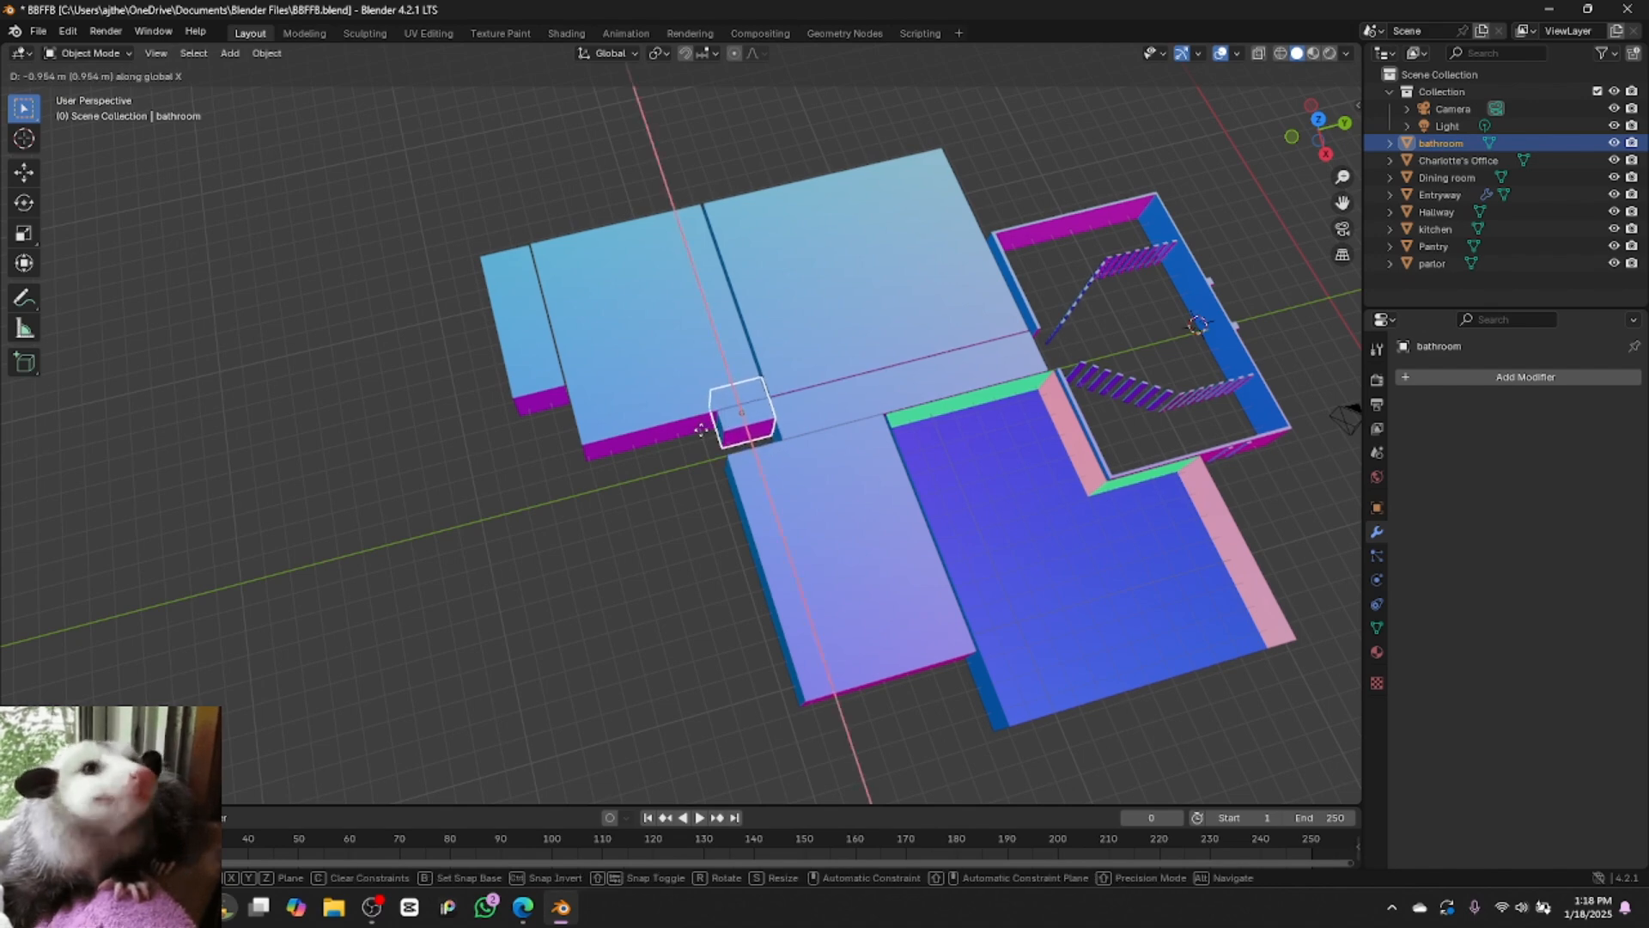
key(y)
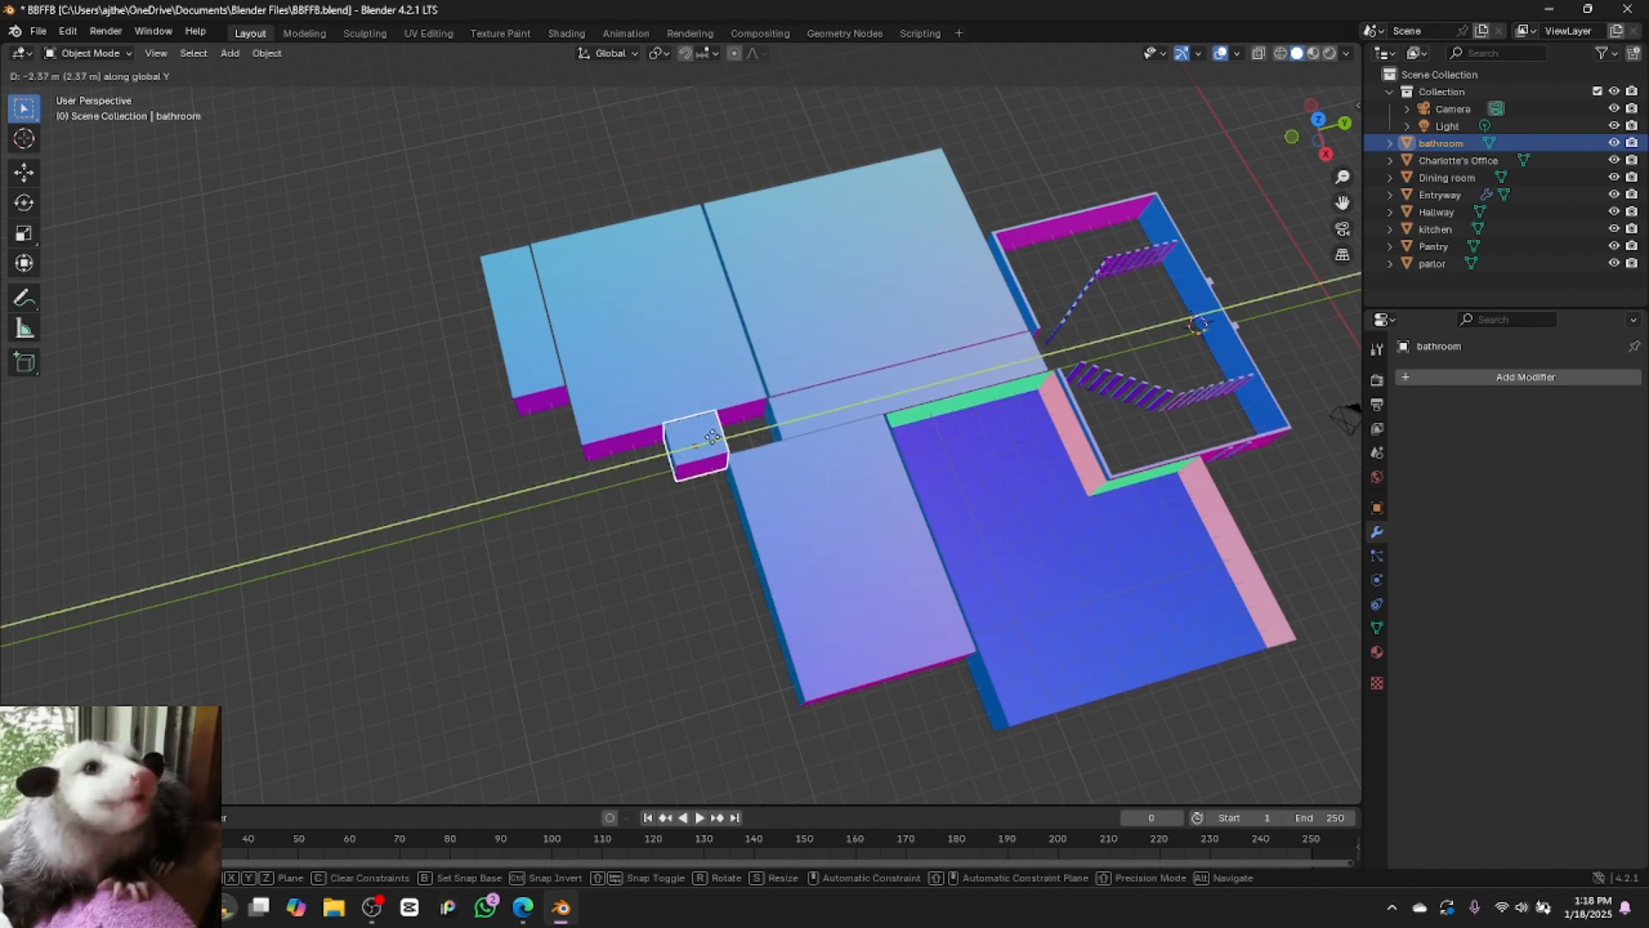
click(711, 442)
key(g)
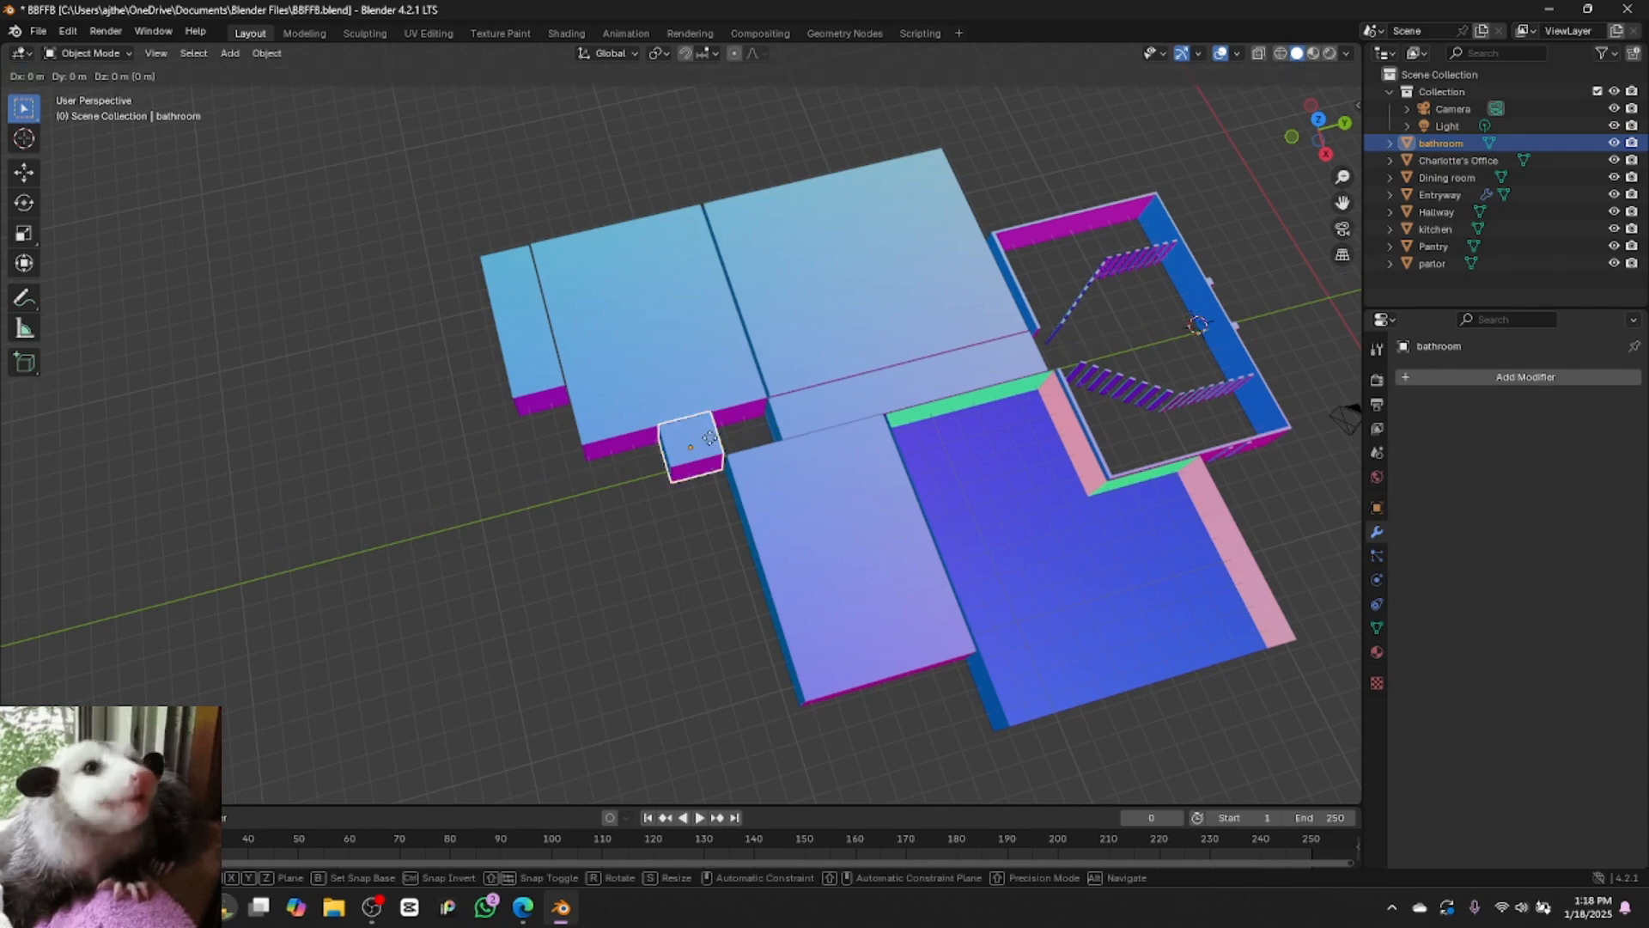
key(x)
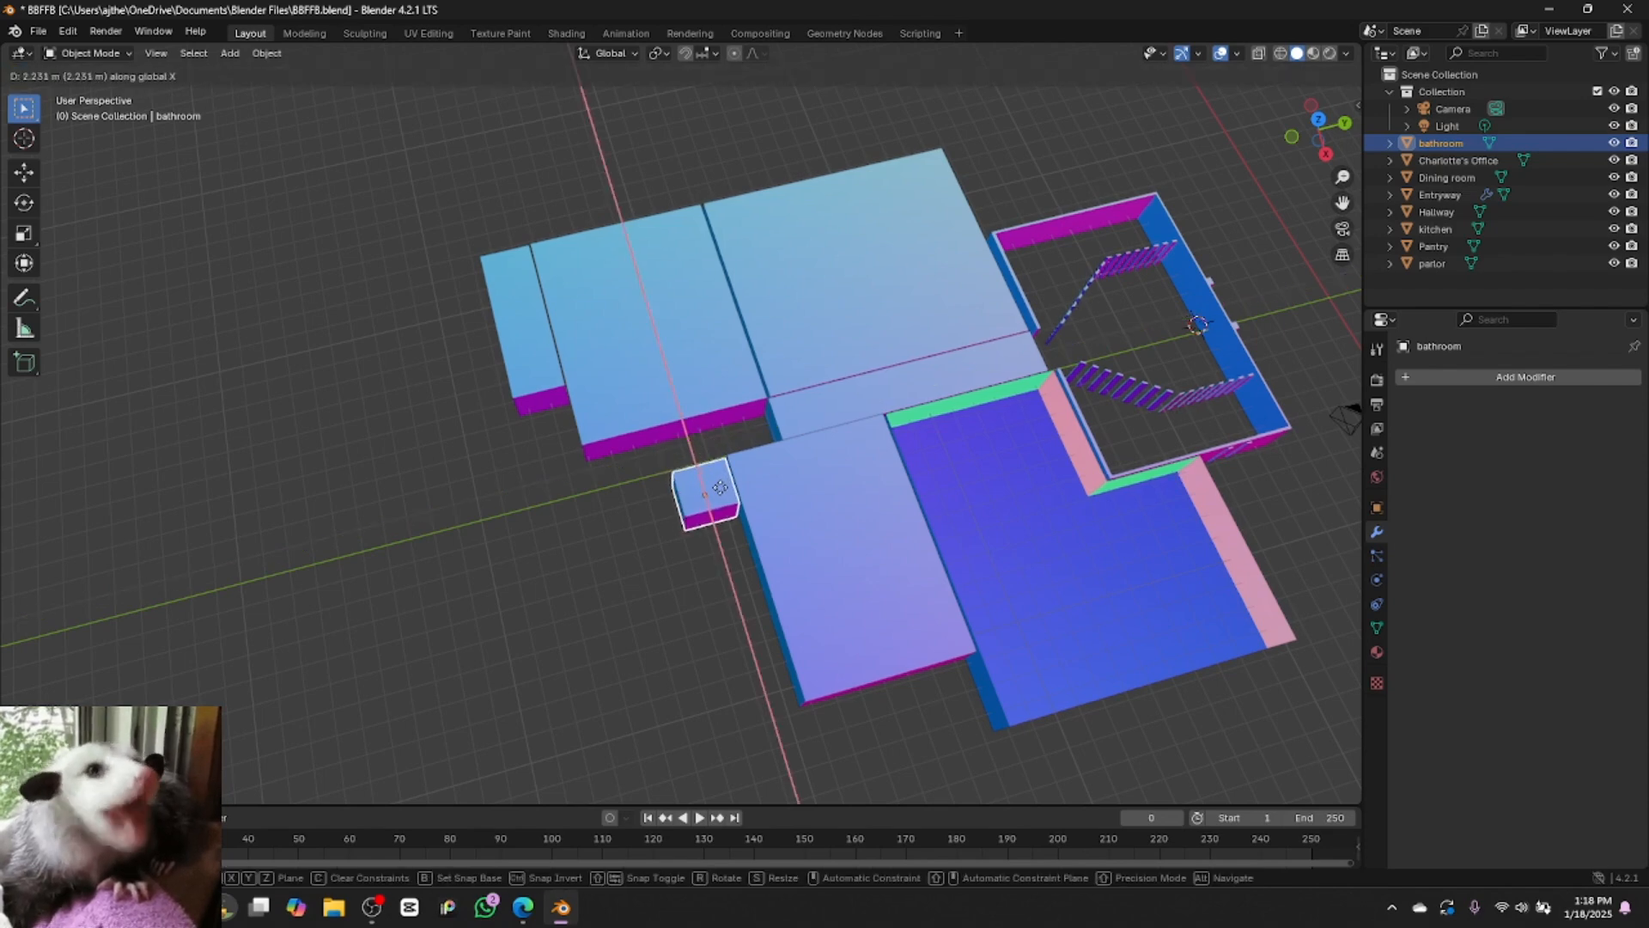
click(724, 484)
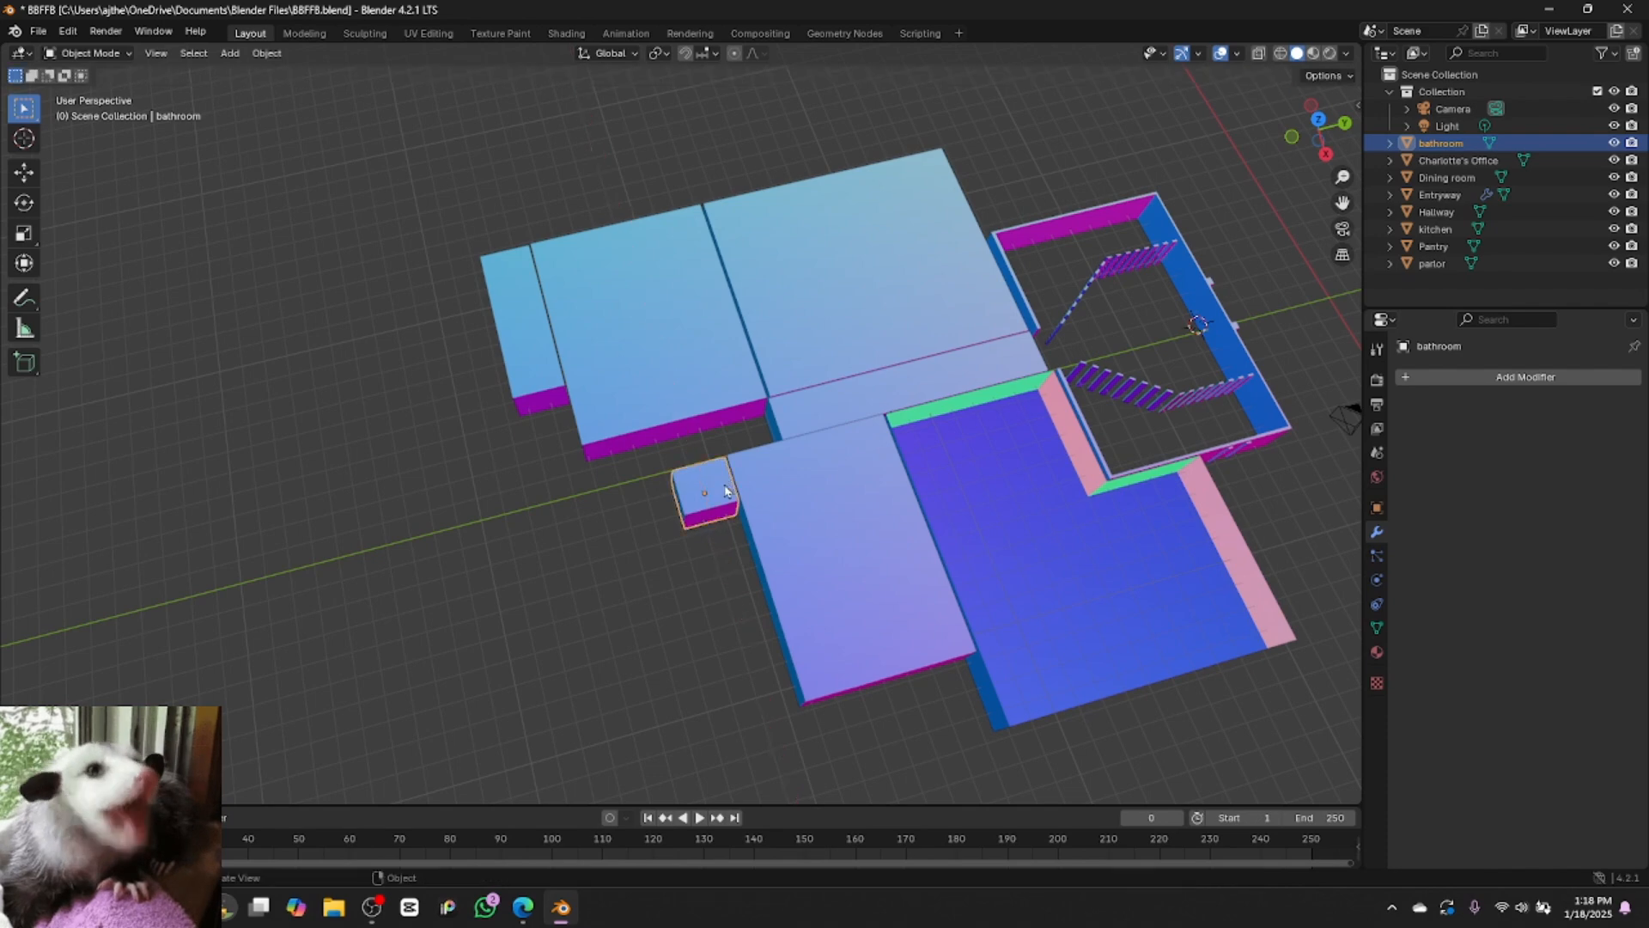
Narrow the kitchen along Y to about 0.7 and move it along Y flush against the larger neighbouring room
click(677, 348)
key(g)
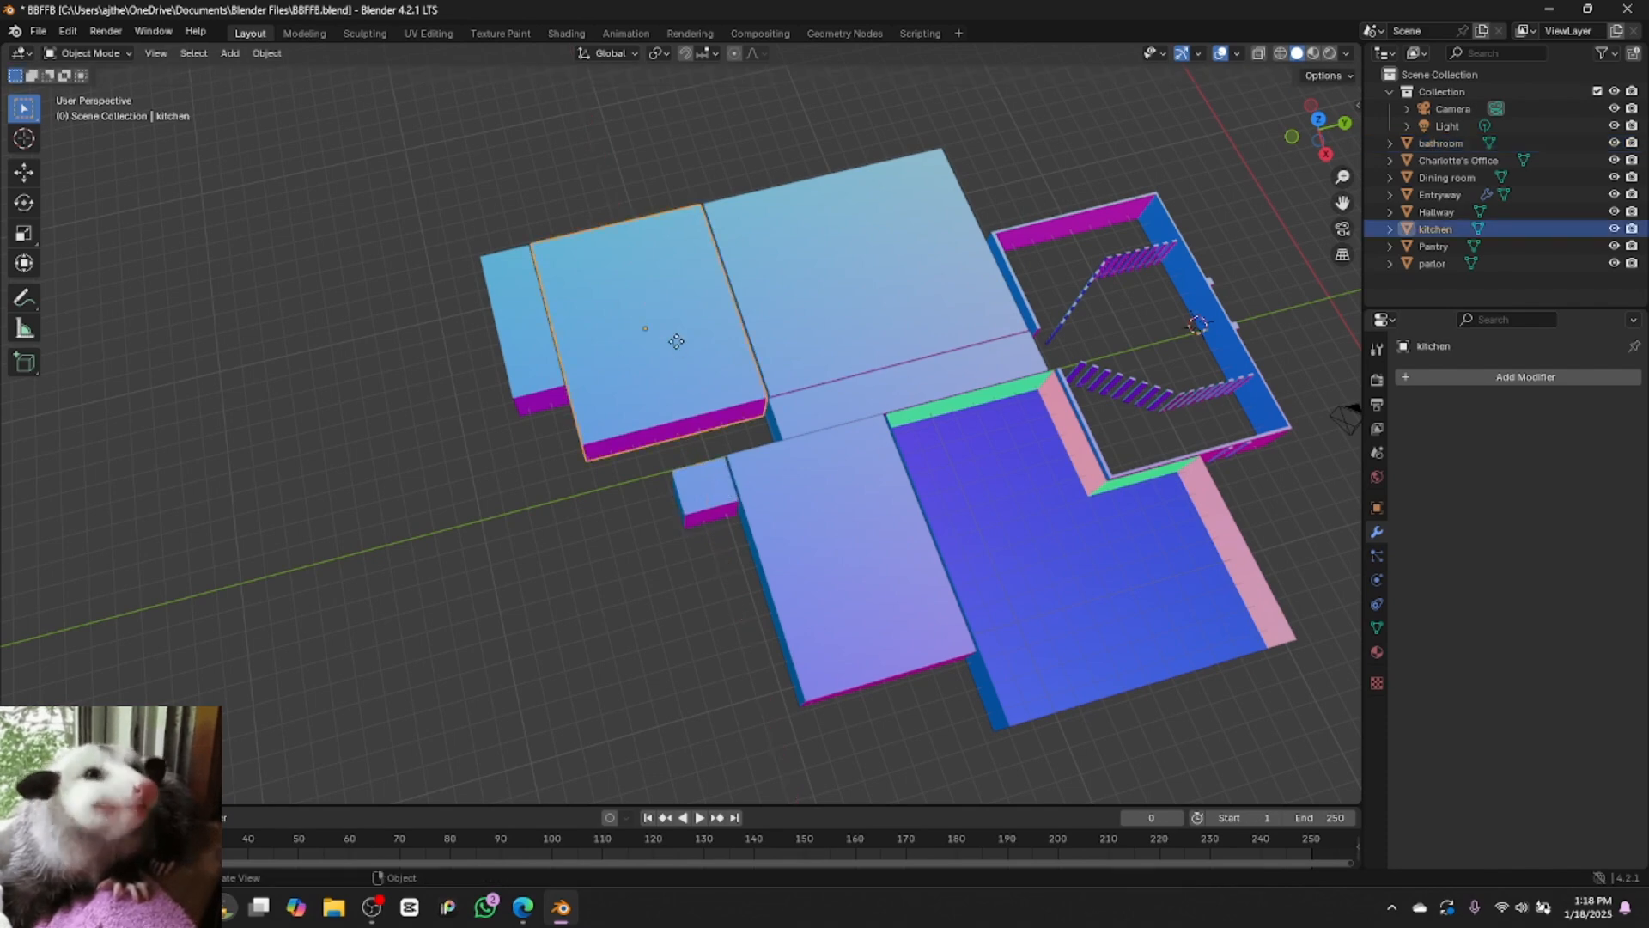
key(y)
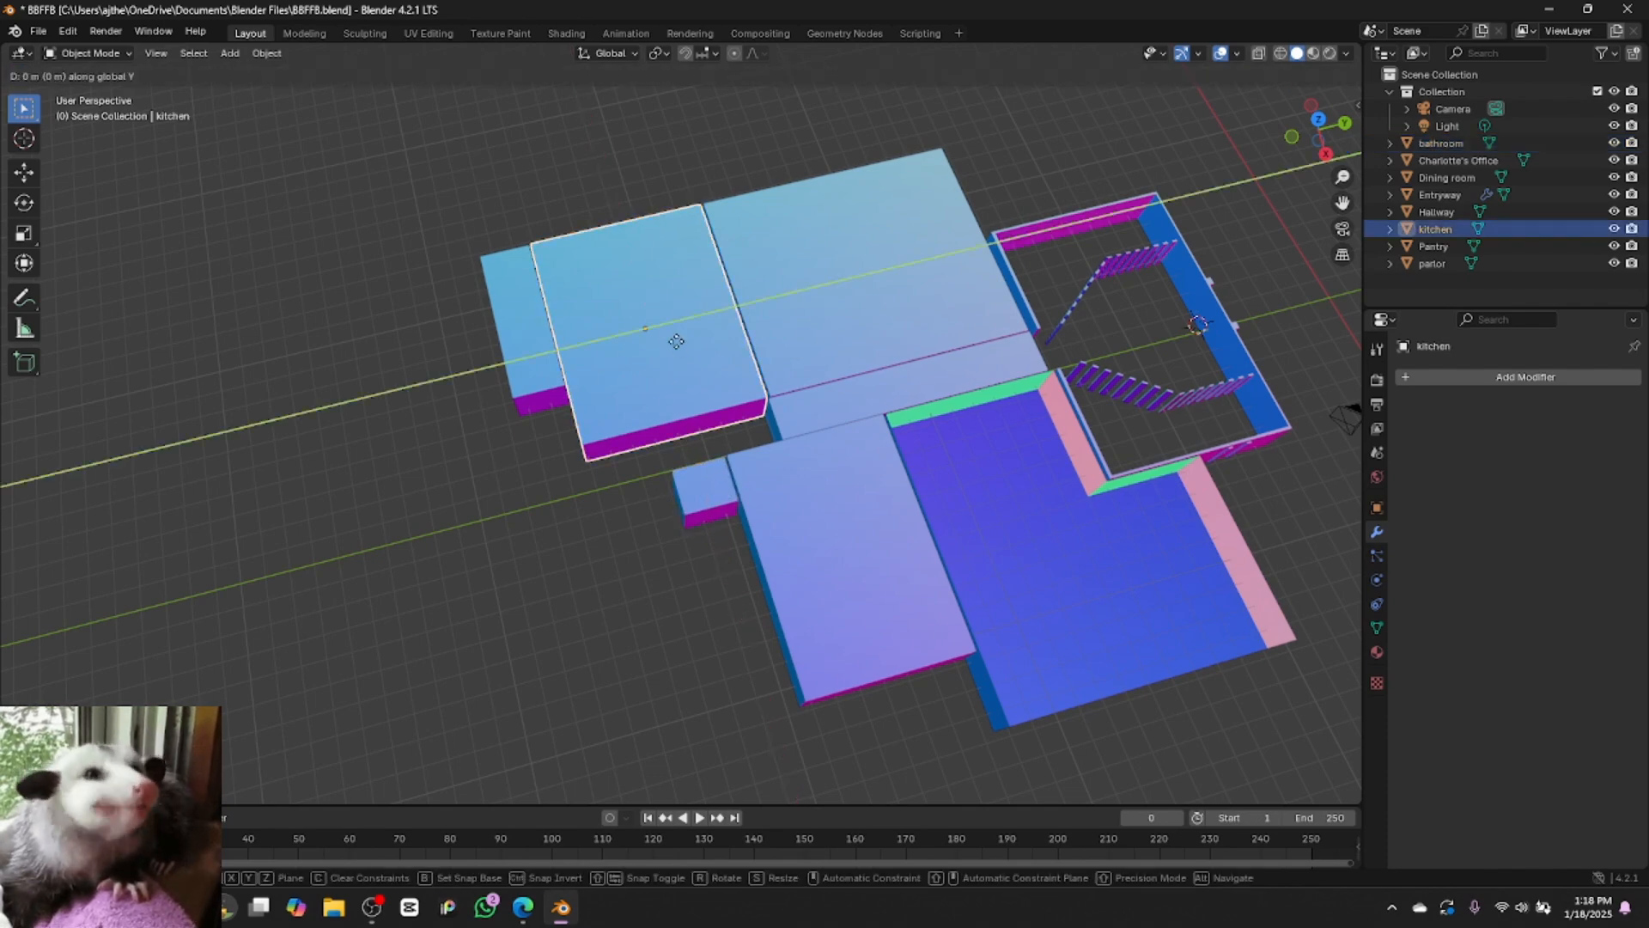
key(s)
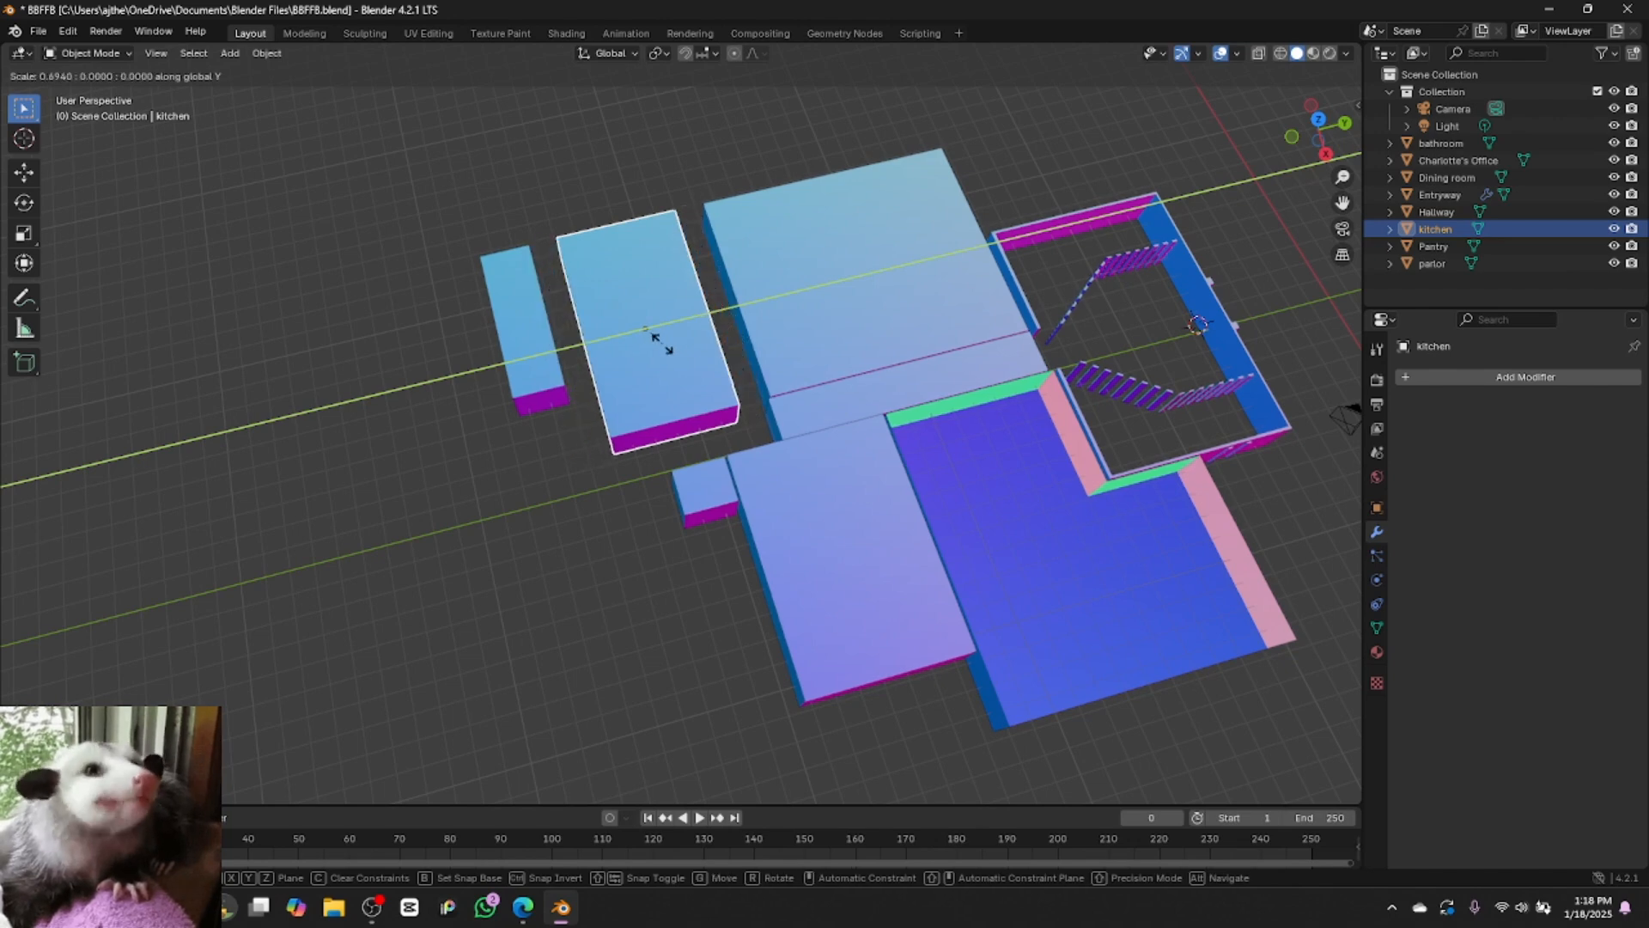
click(663, 343)
key(g)
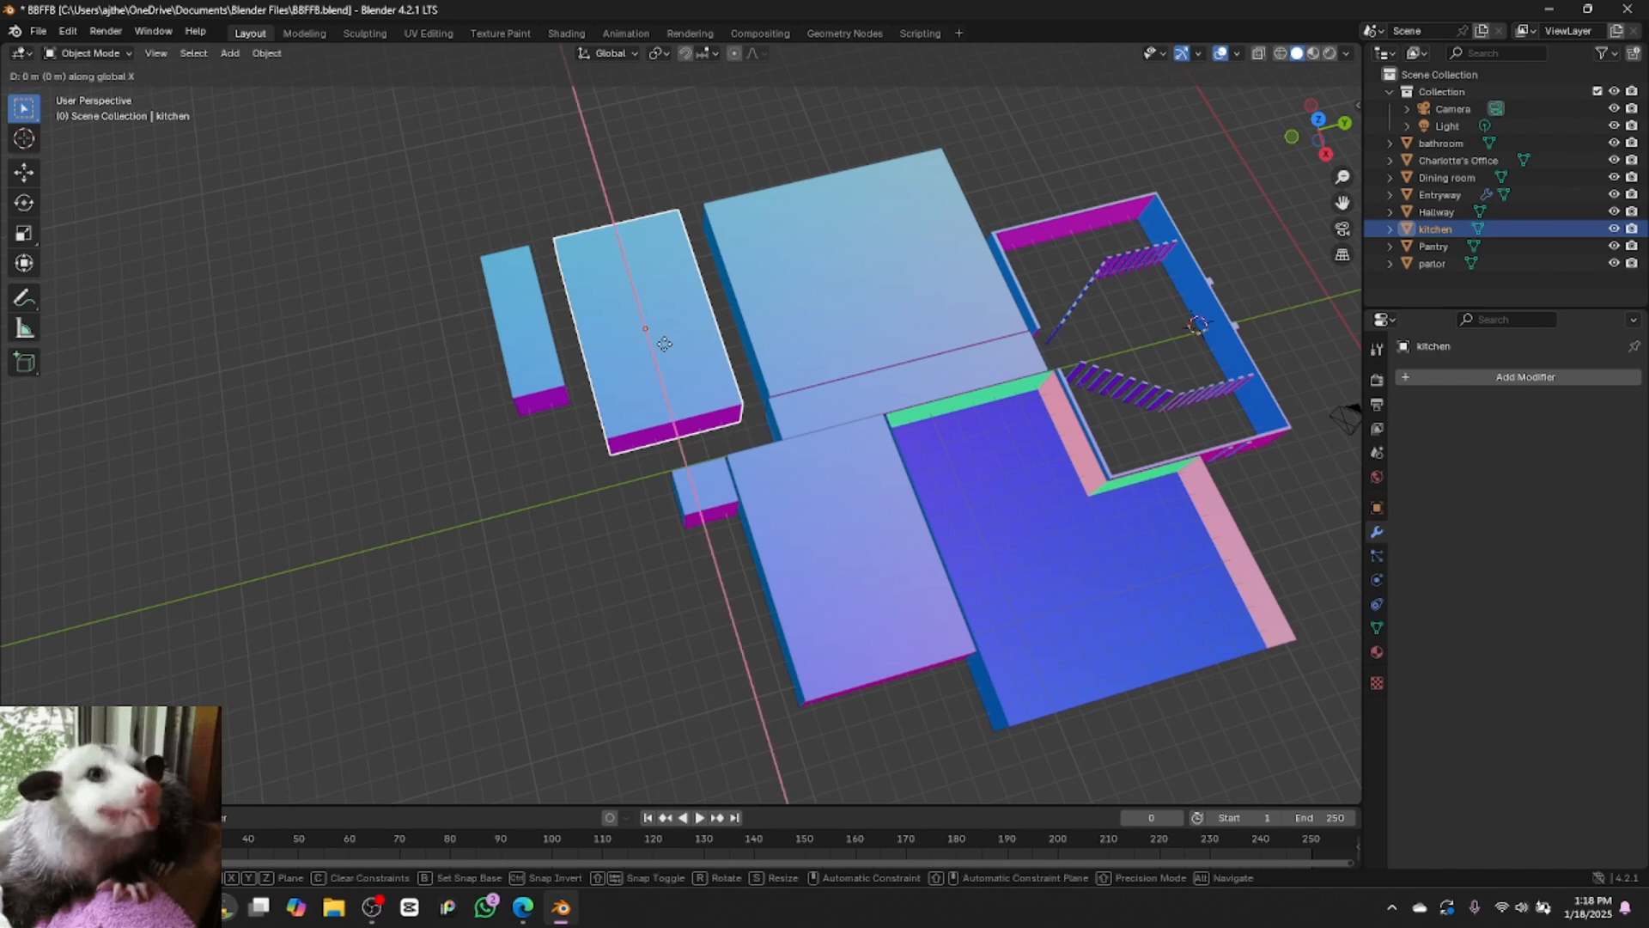
key(x)
key(y)
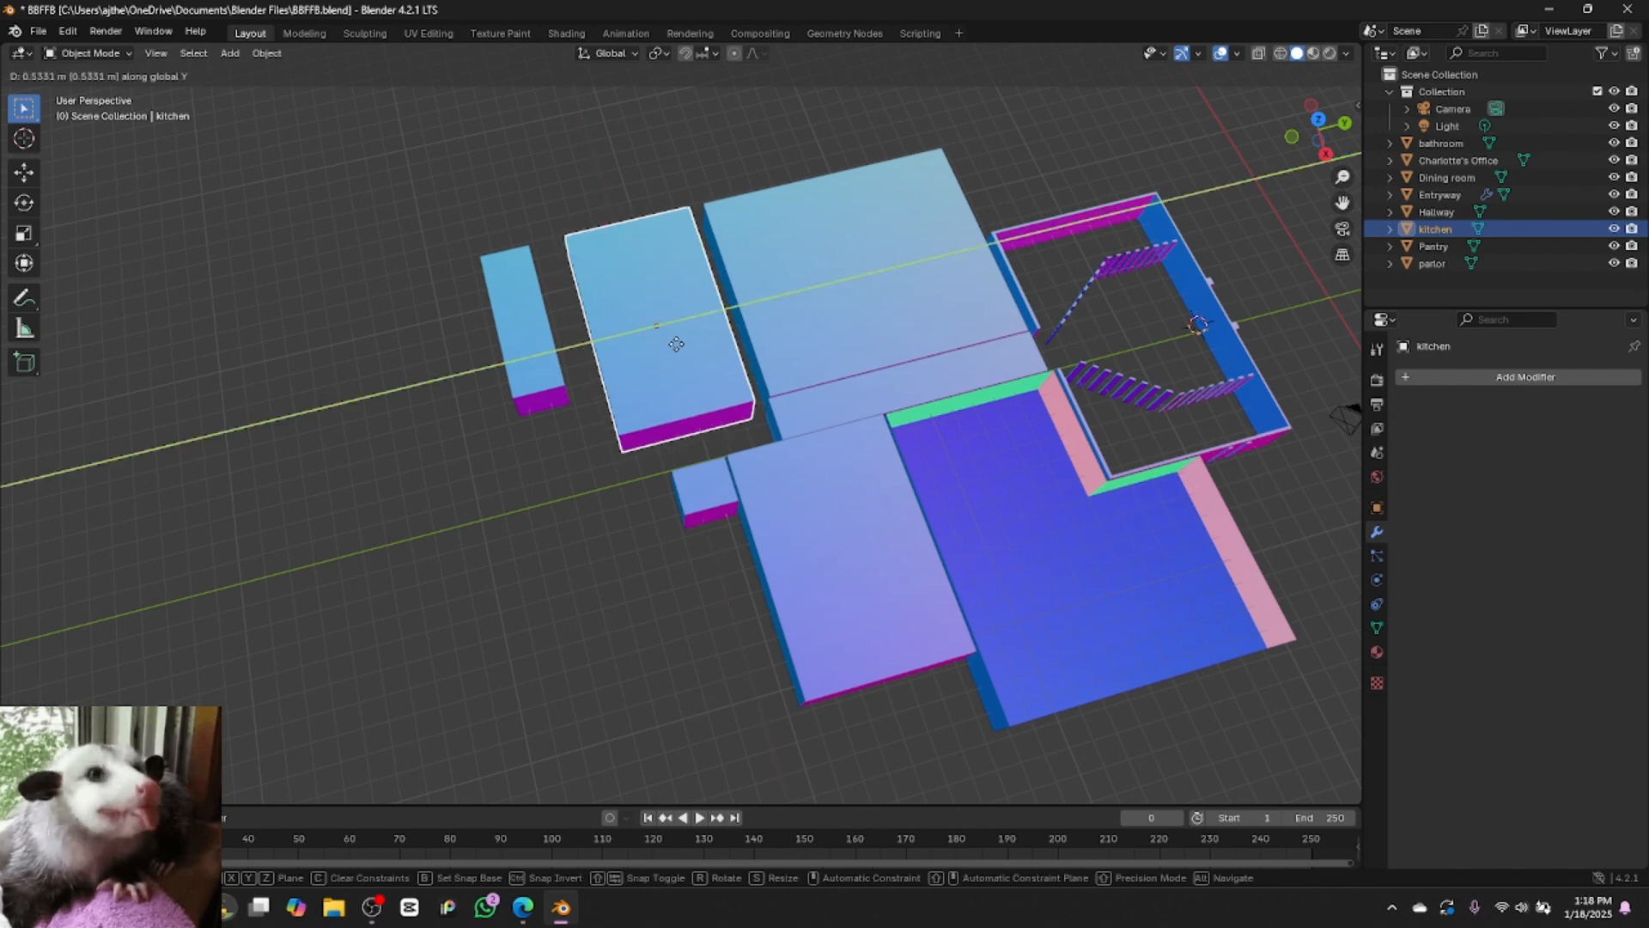
click(691, 347)
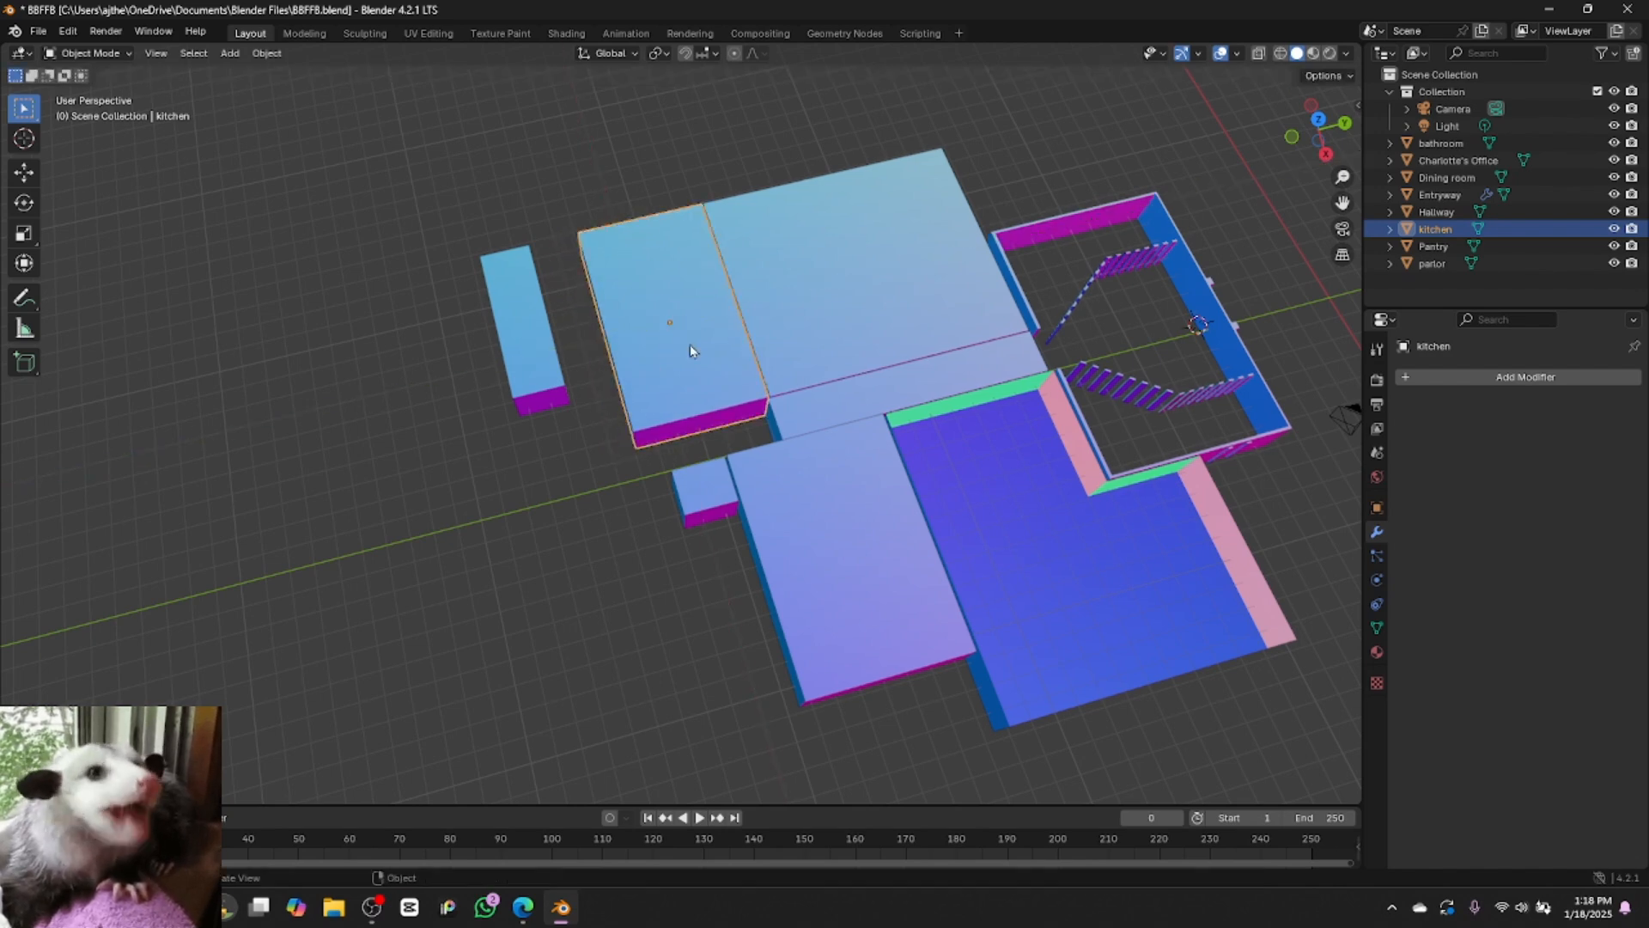
Stretch the hallway along Y to about 1.77 times its length and move it about -4.5 m along Y, ending at the entryway
click(800, 421)
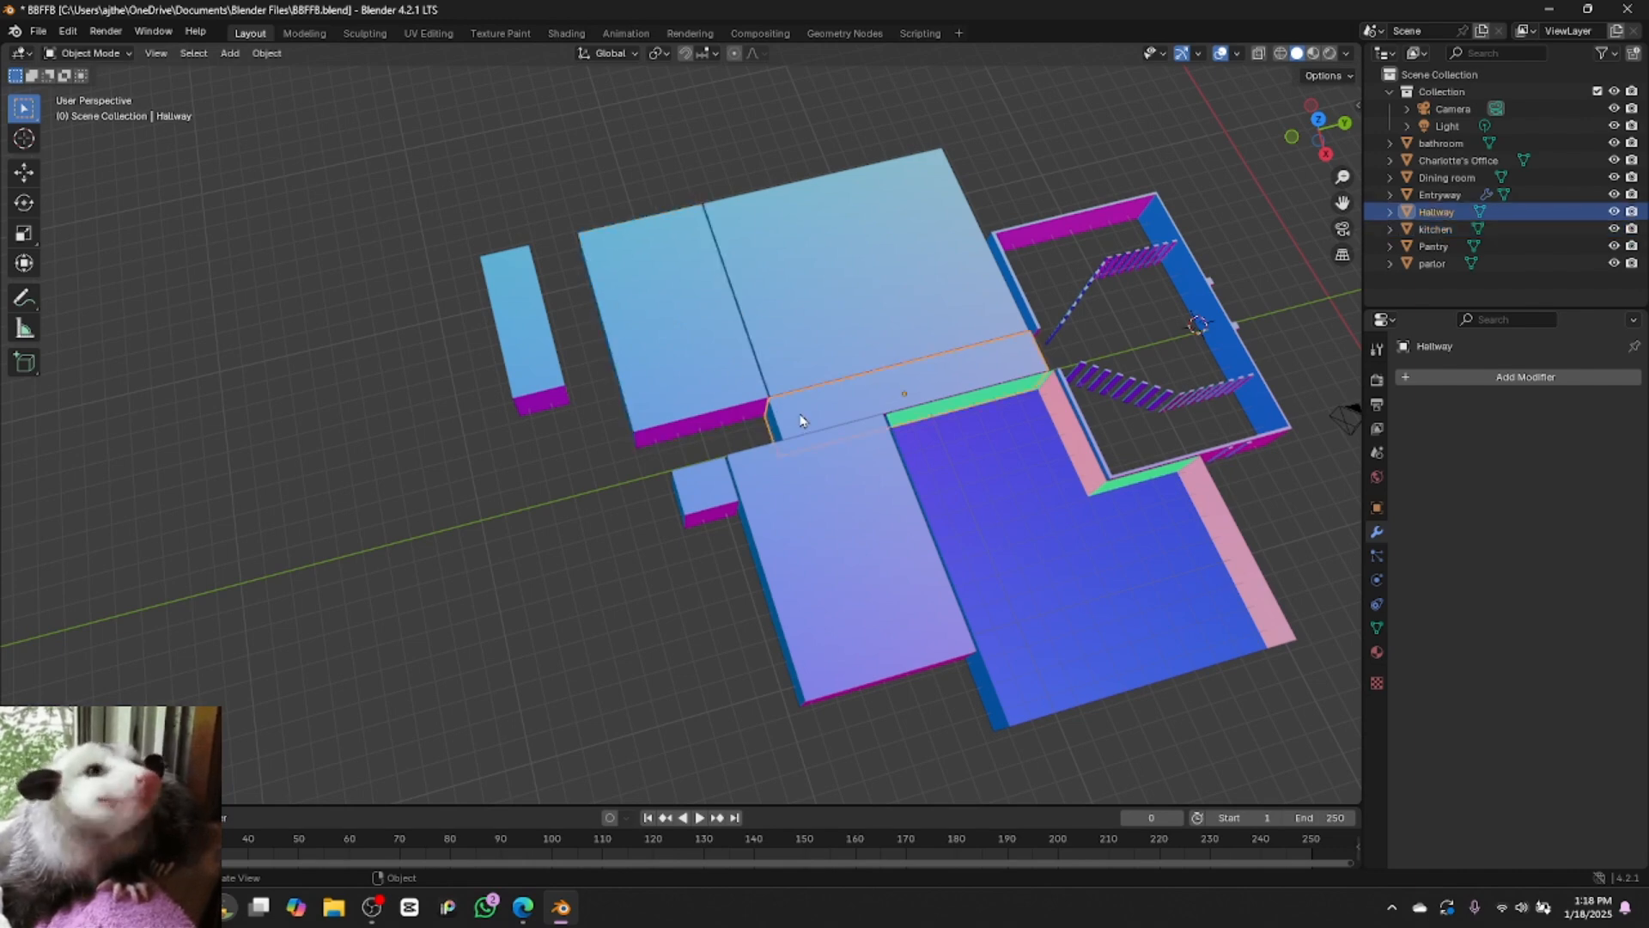
key(s)
key(y)
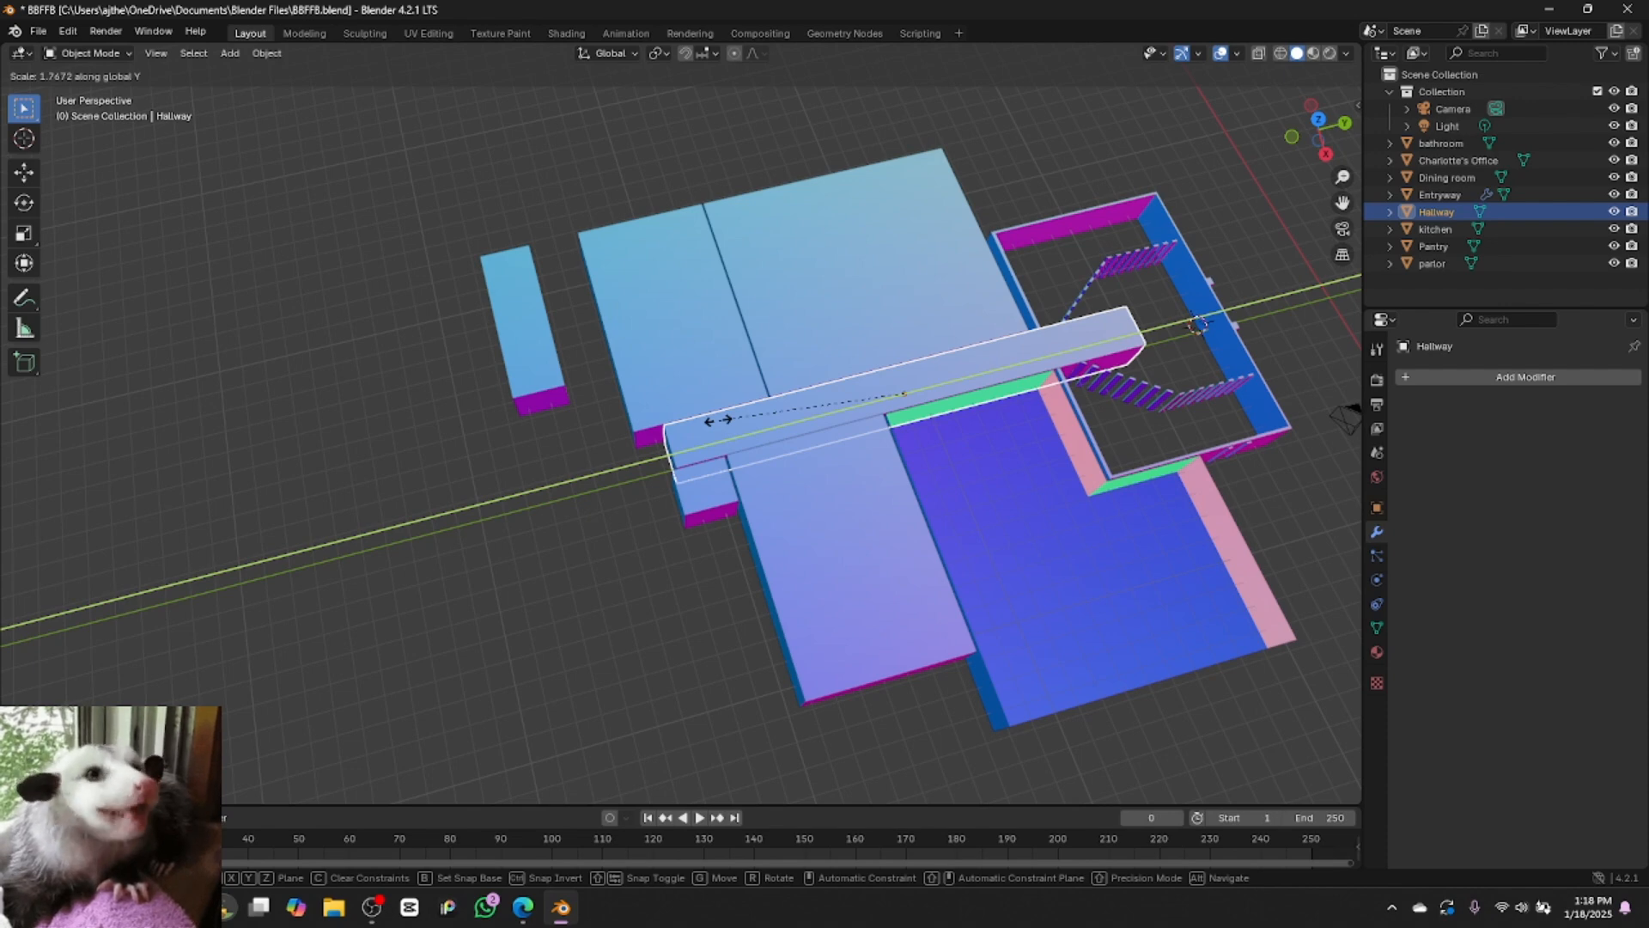
click(718, 420)
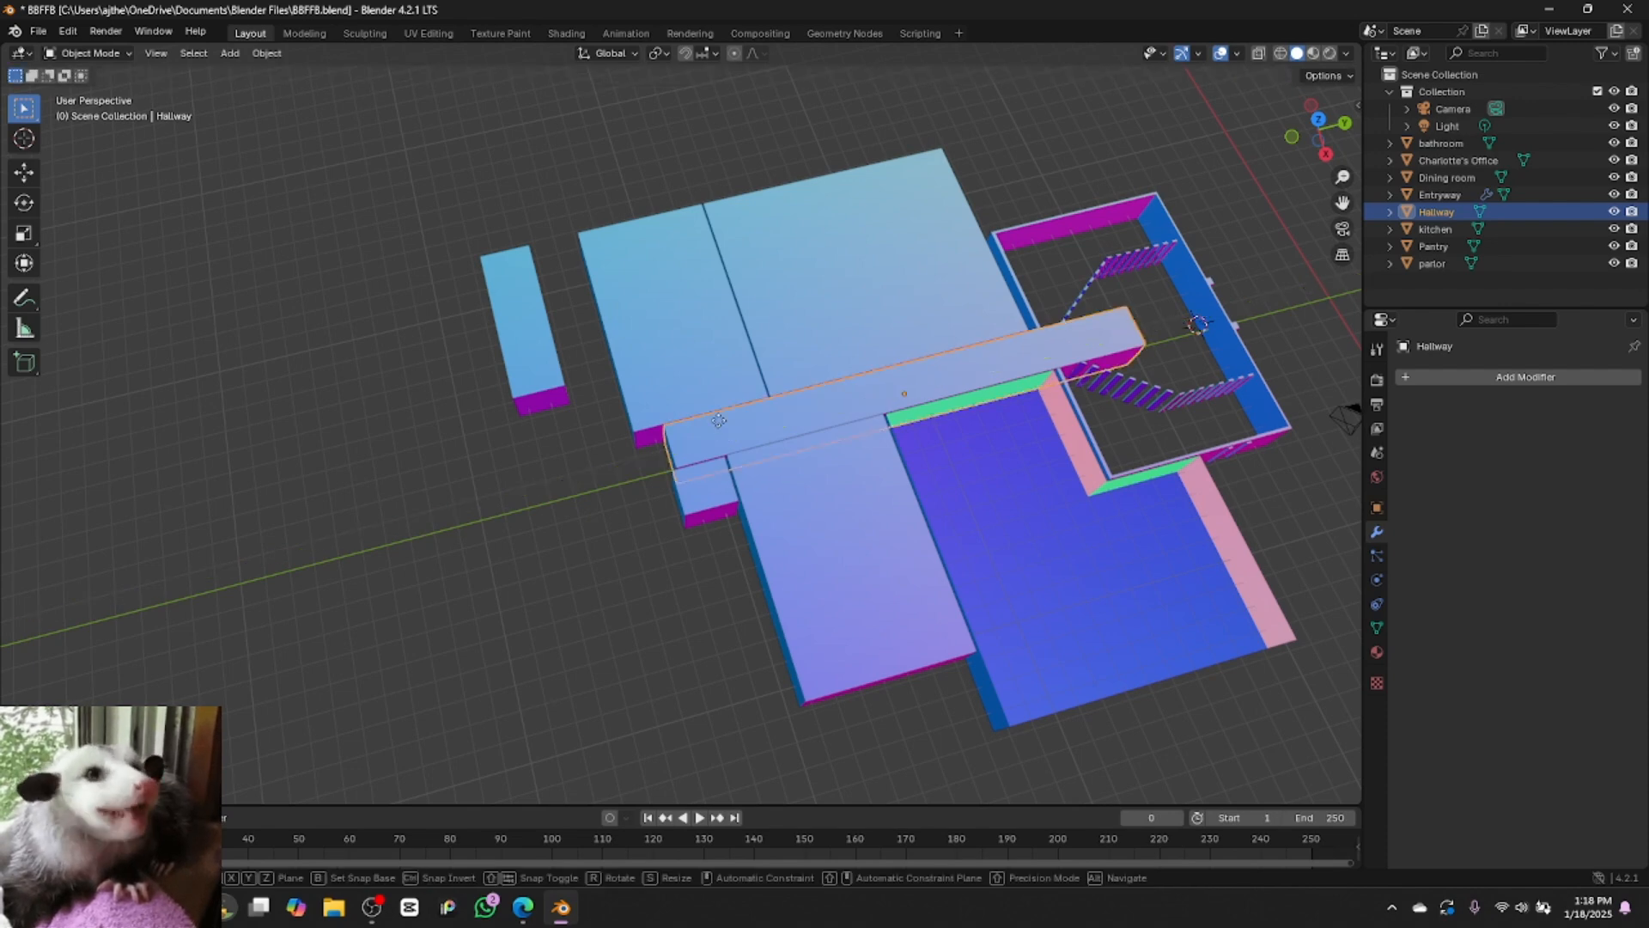
key(g)
key(y)
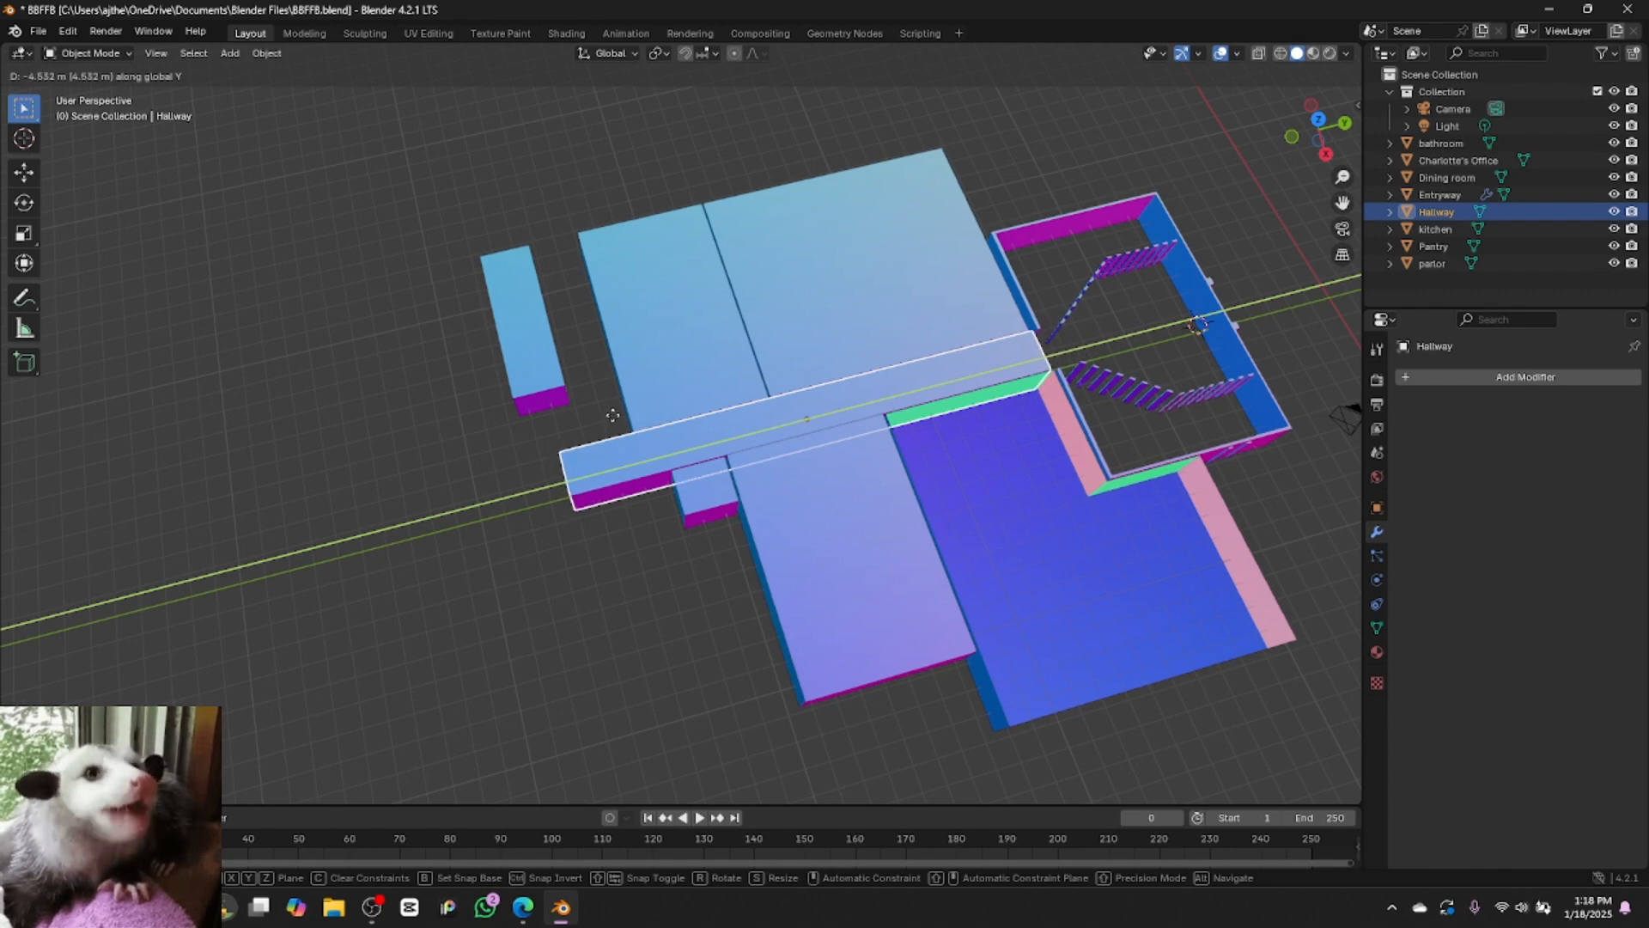
click(612, 415)
Move the pantry about 2.2 m along Y, flush against the kitchen's outer side
click(528, 363)
key(g)
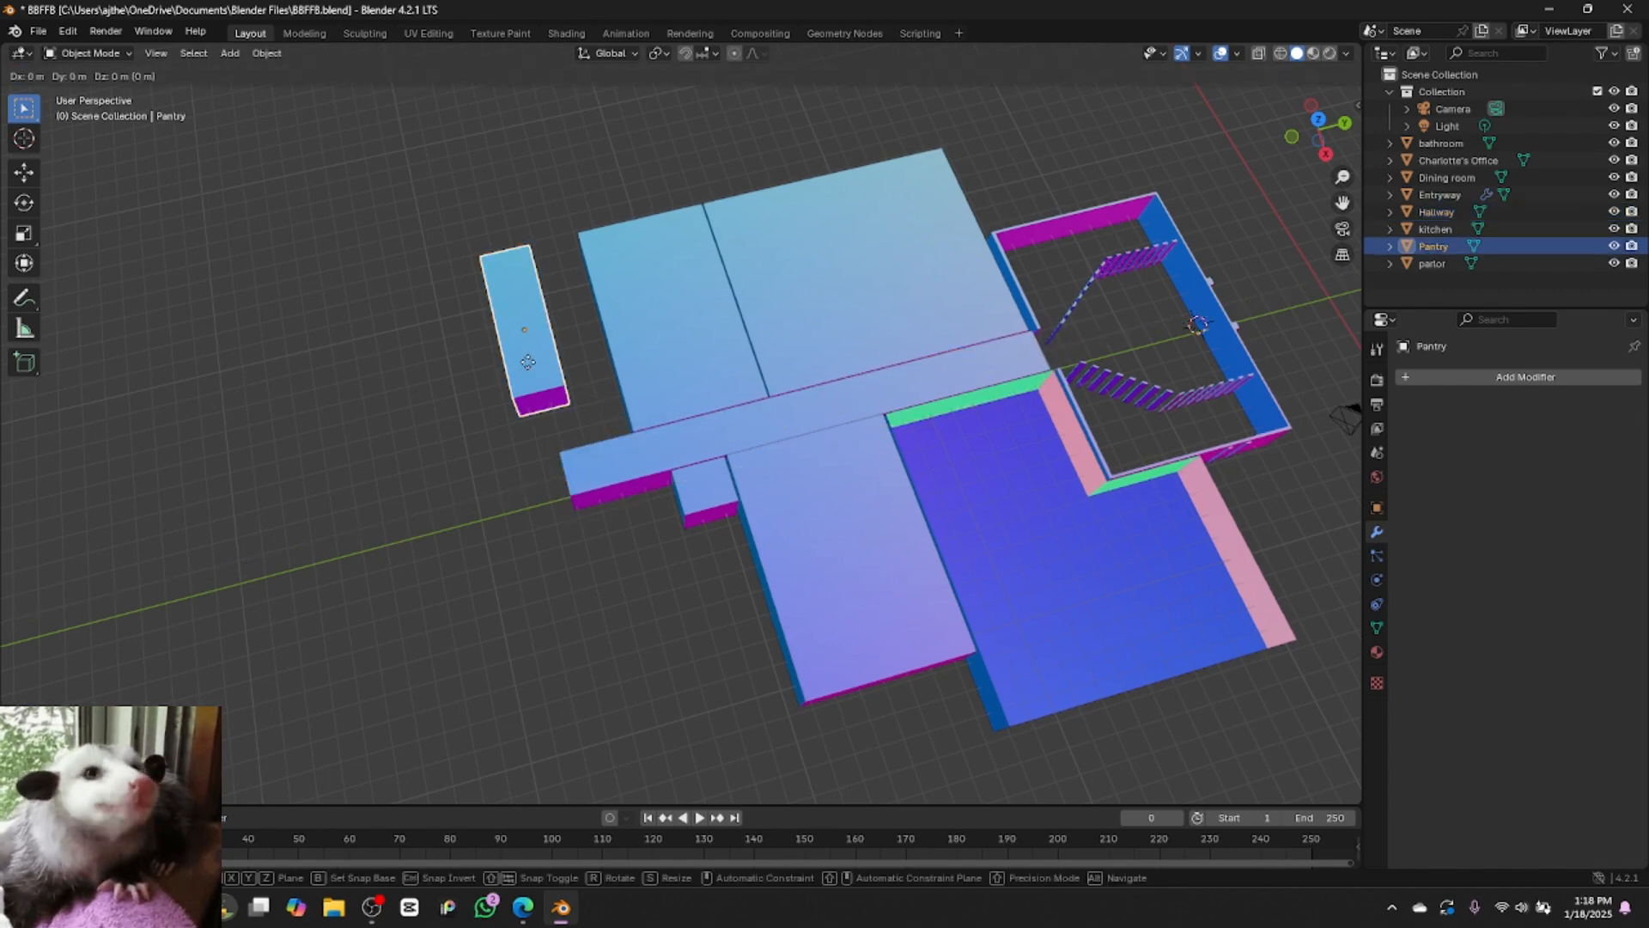
key(y)
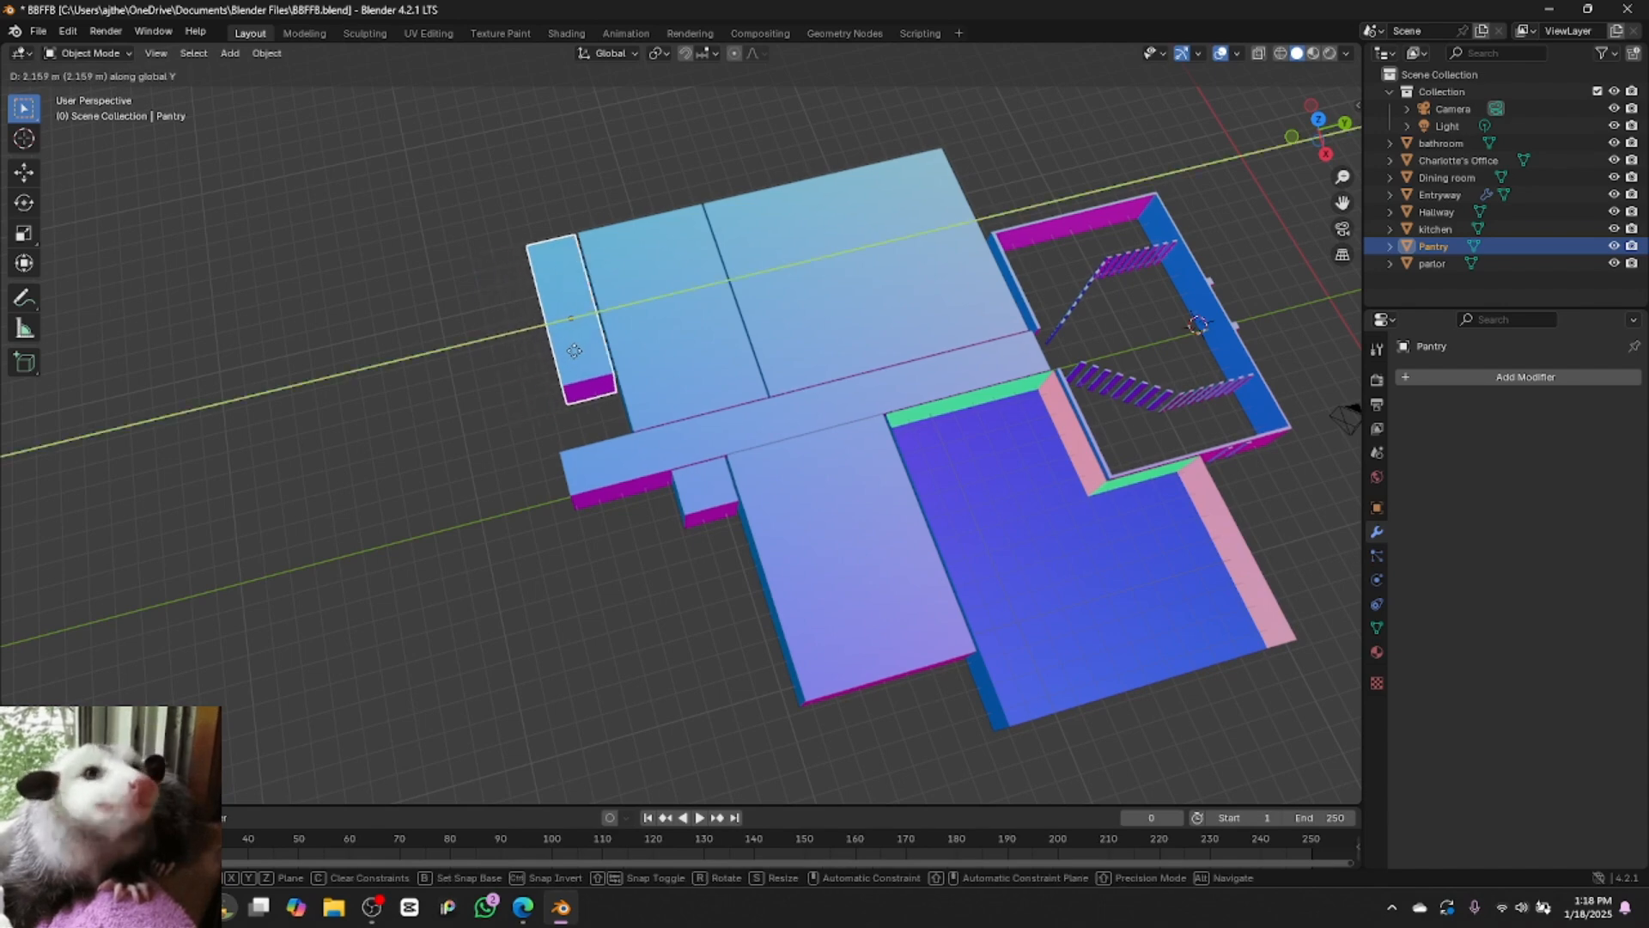
click(578, 351)
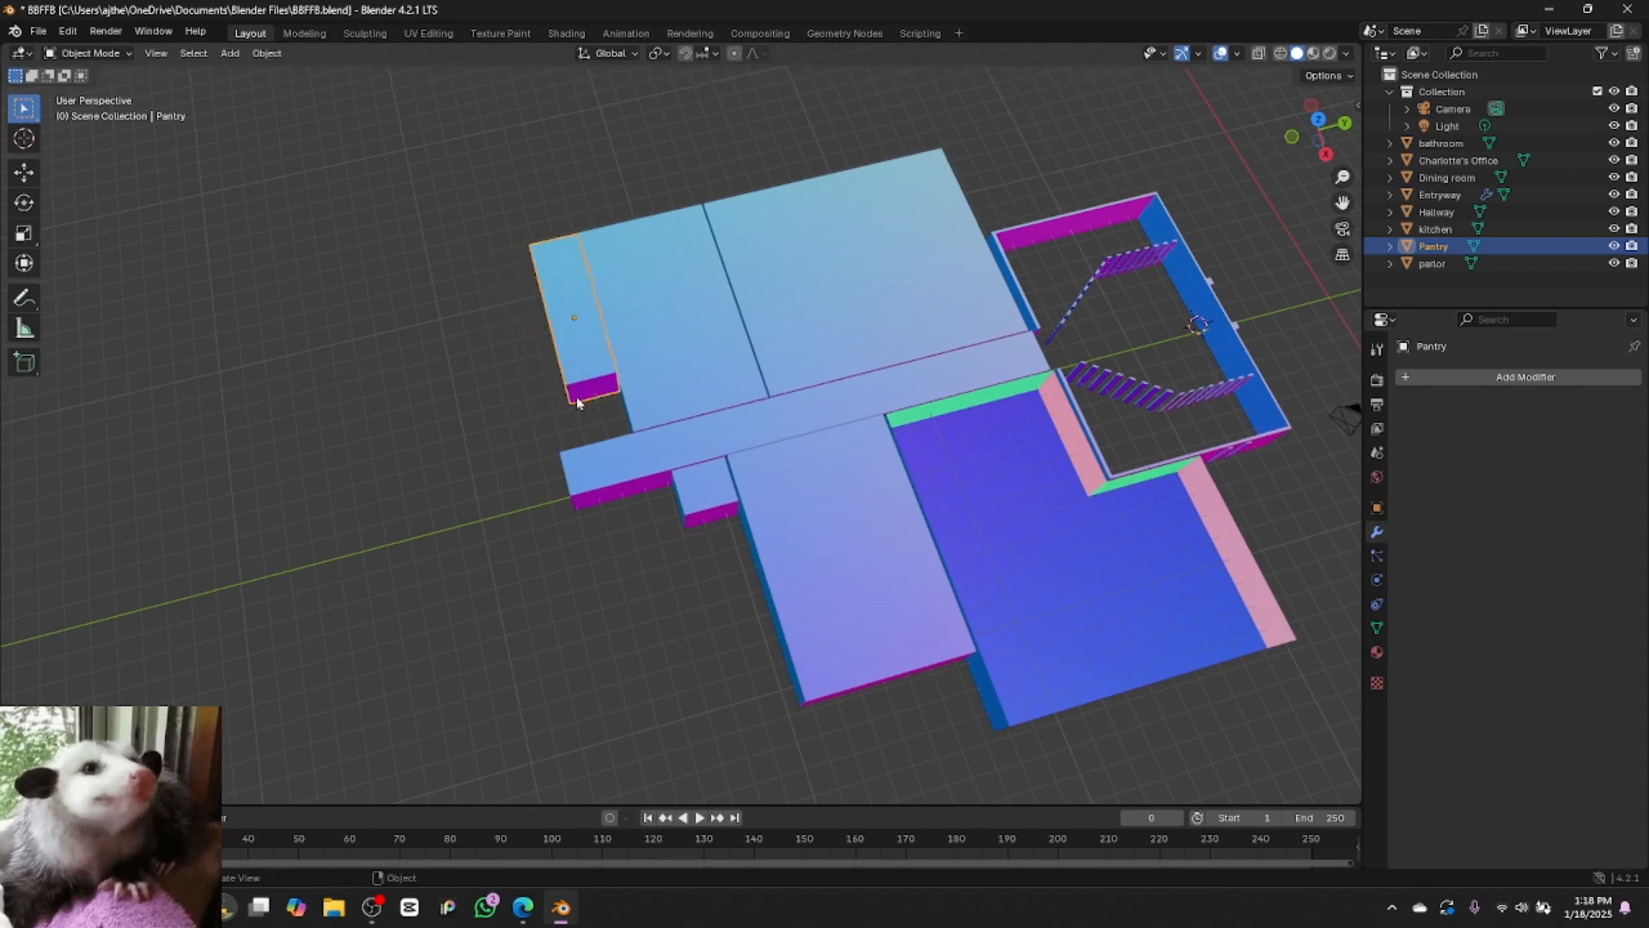
Move the bathroom about -4.5 m along X and -3.5 m along Y, into the gap between the pantry and the hallway
click(688, 482)
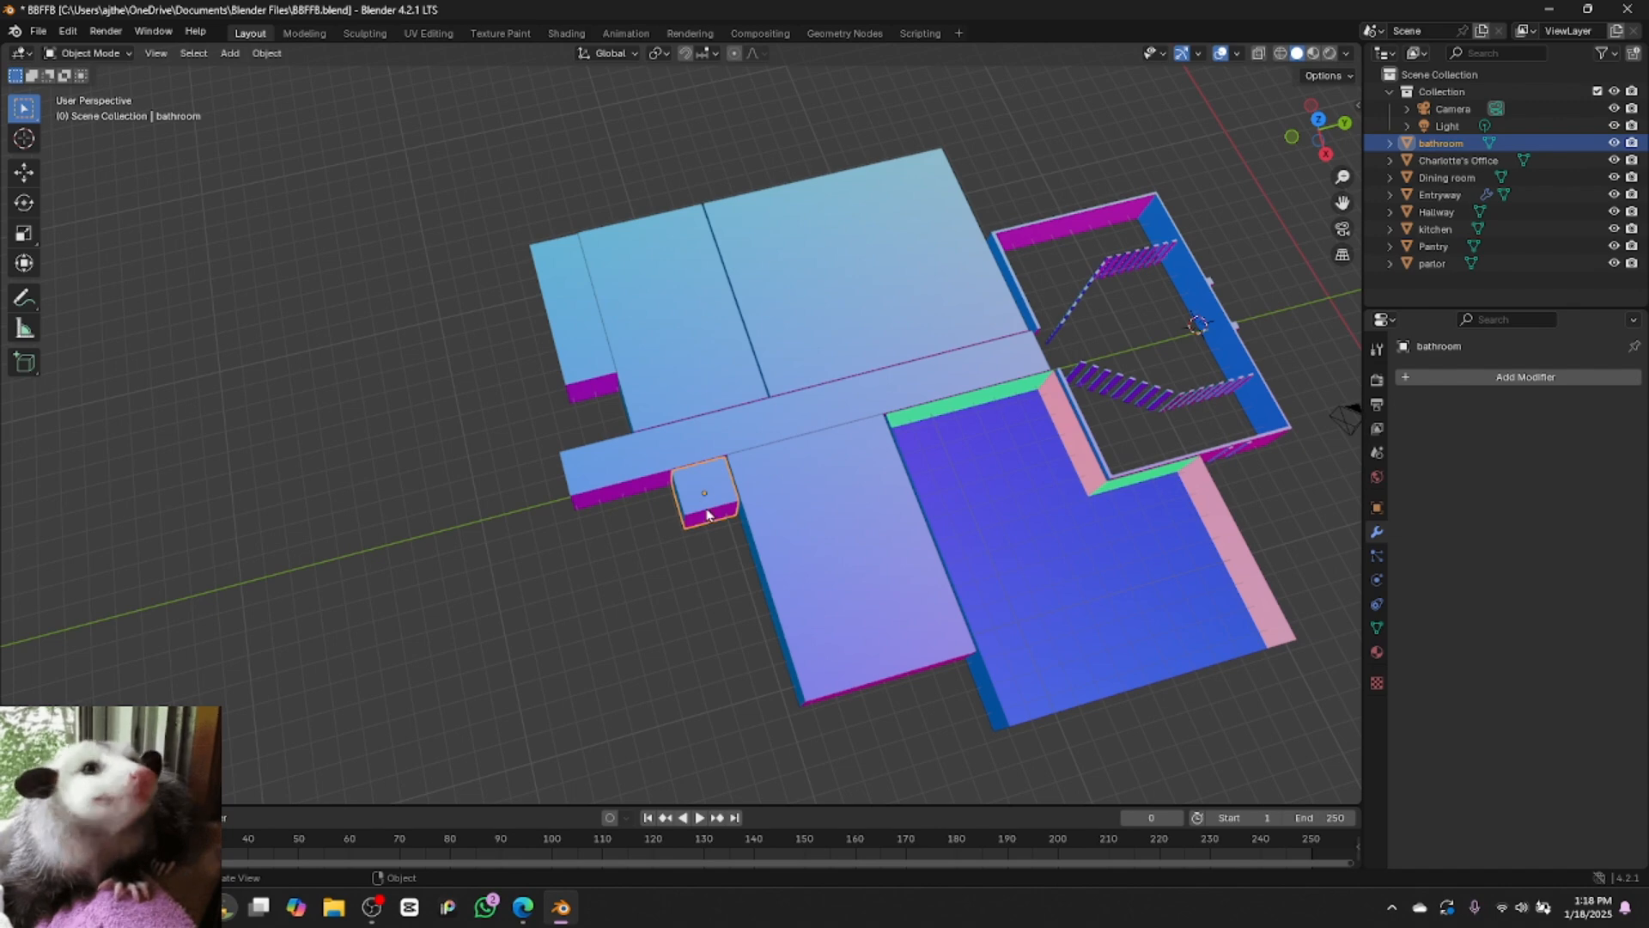
key(g)
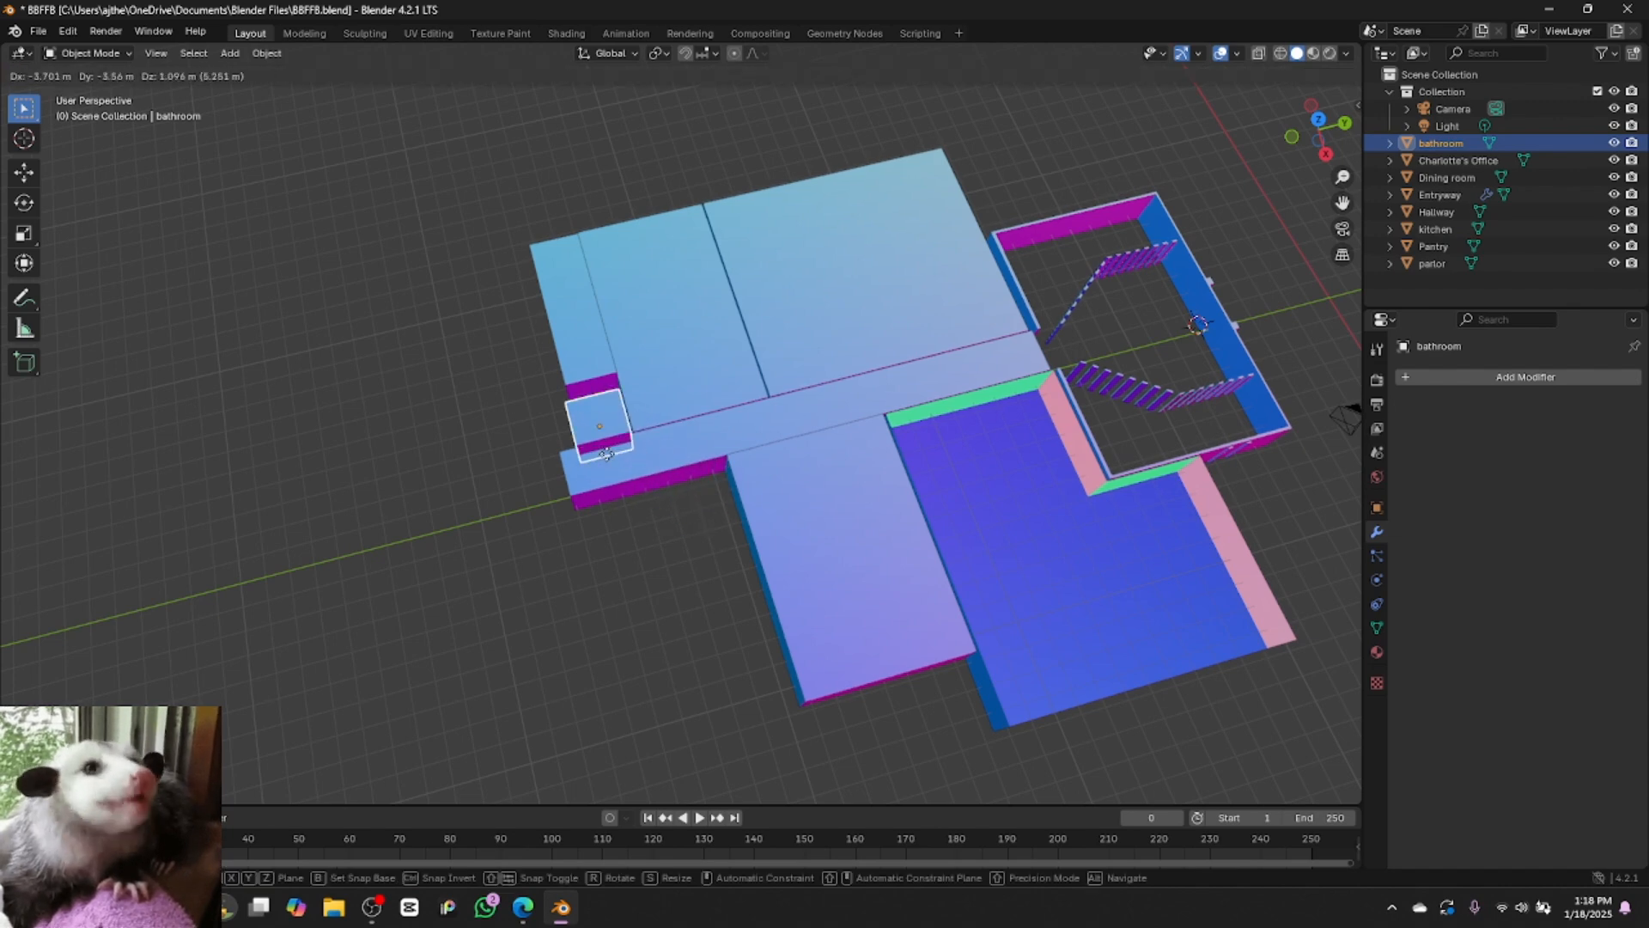
key(x)
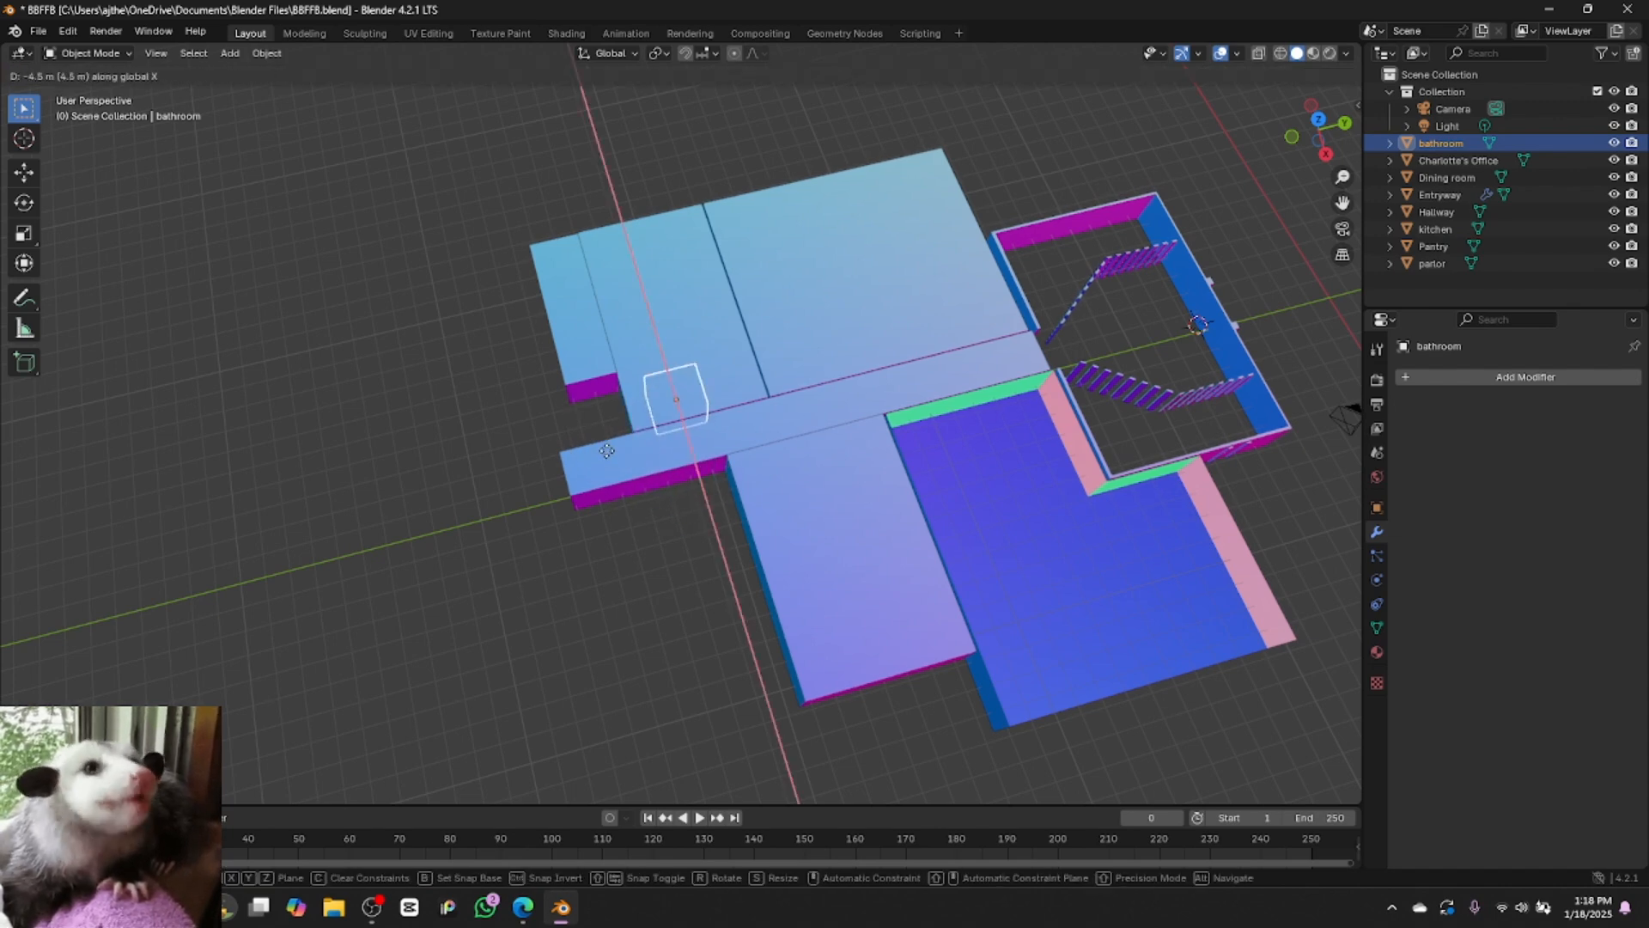
click(609, 450)
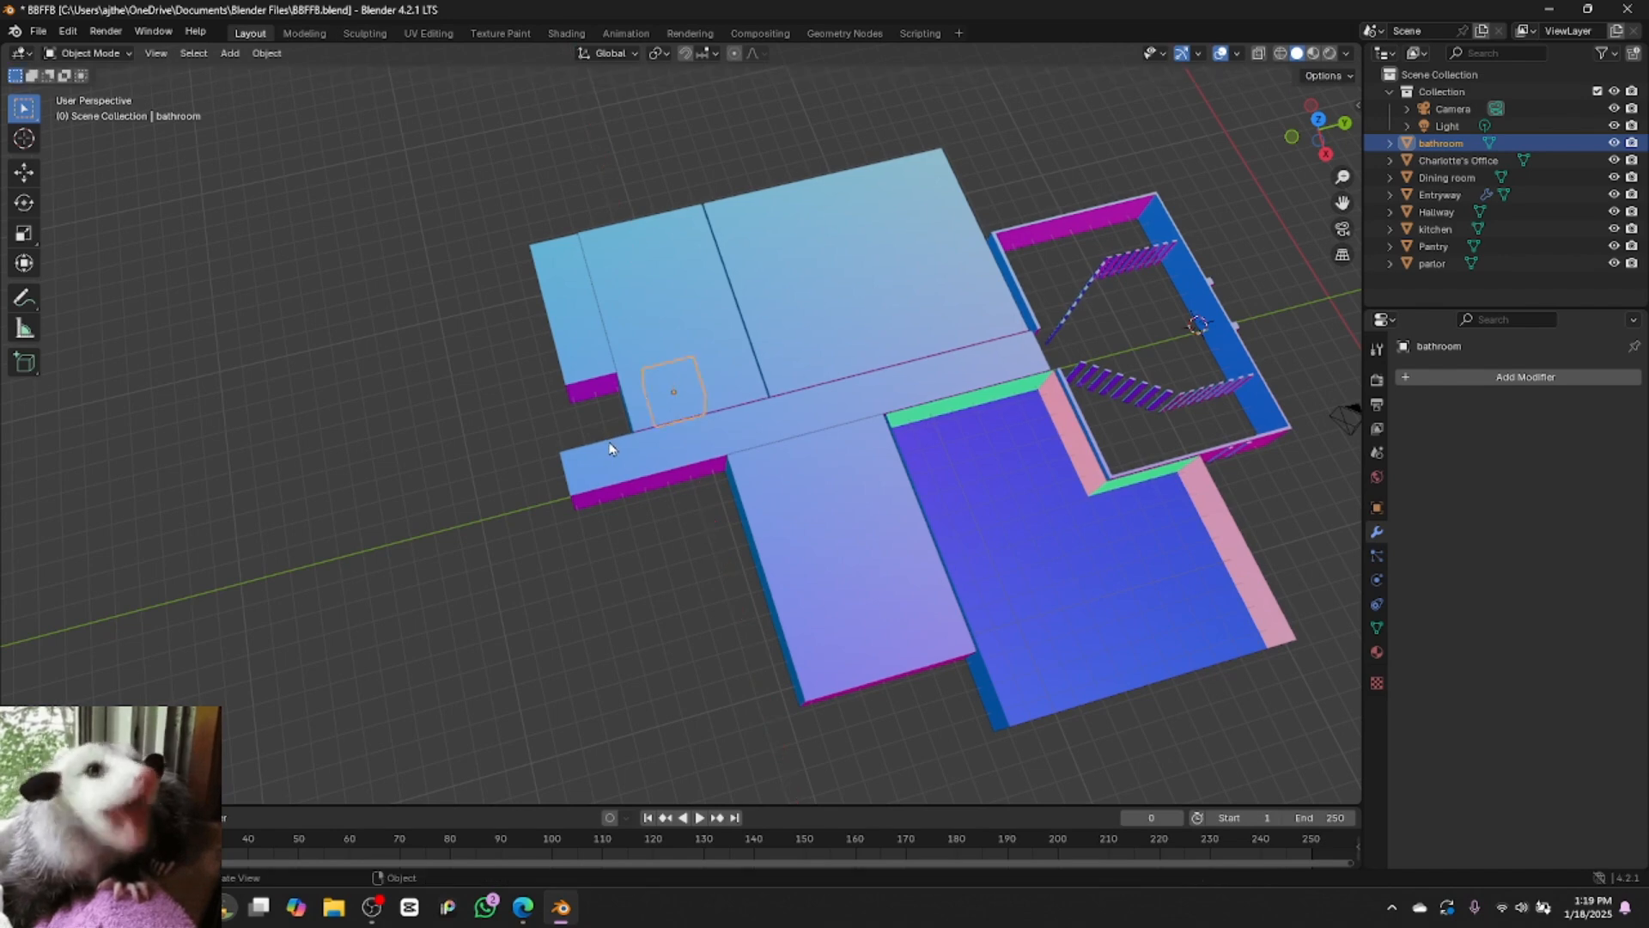
key(g)
key(y)
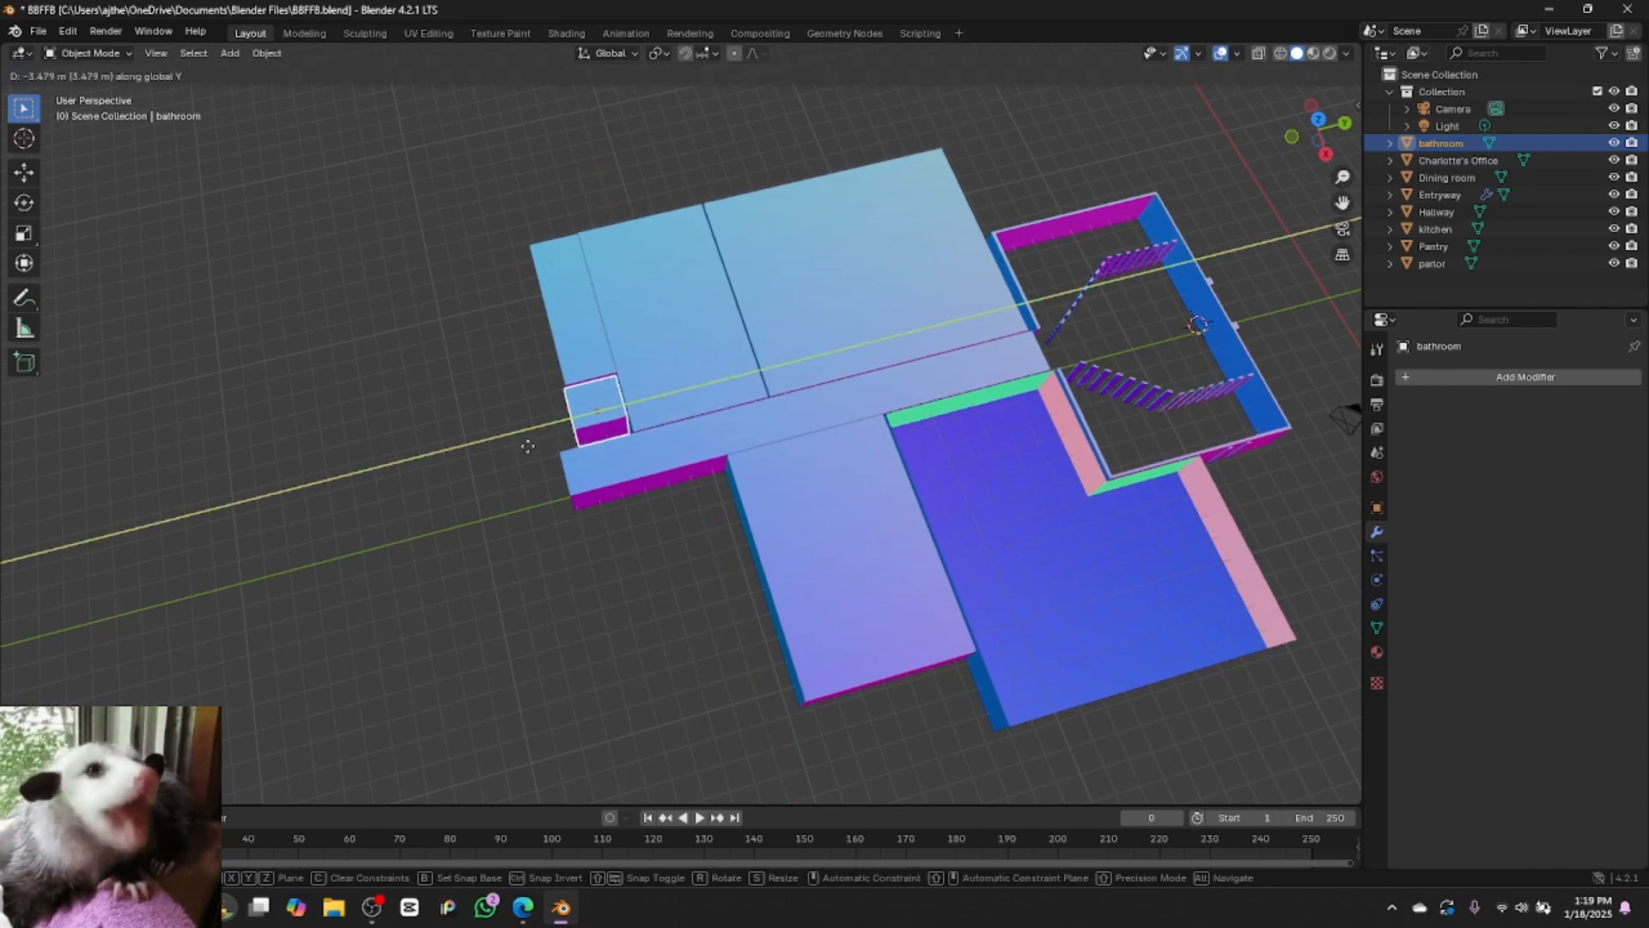
click(533, 455)
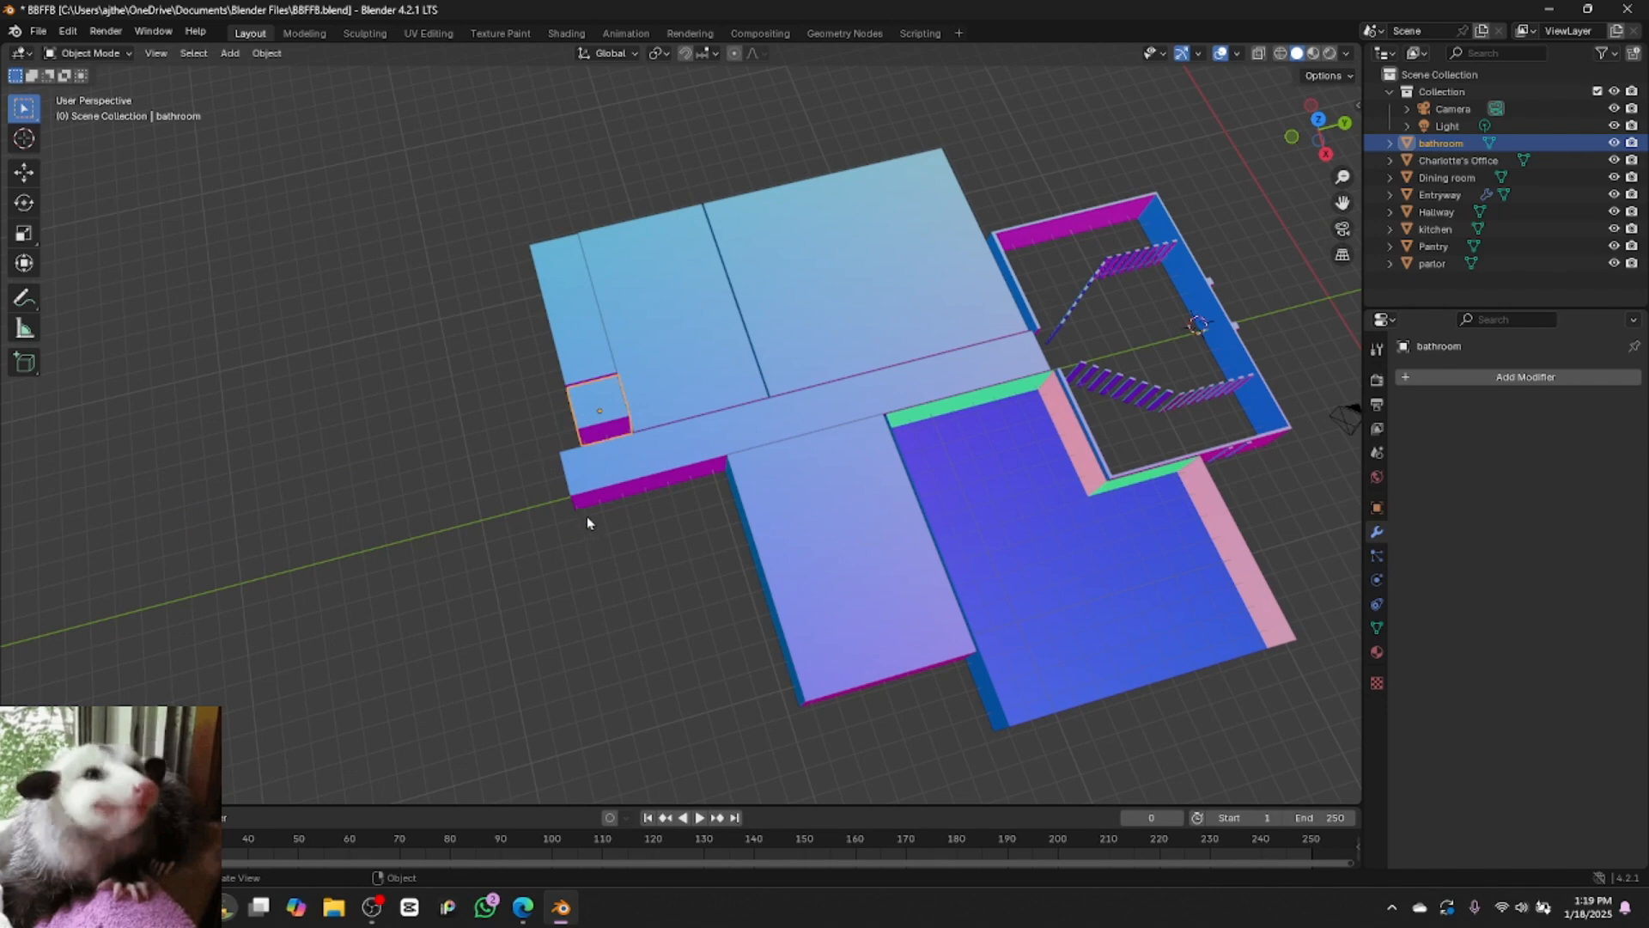
Shorten the hallway along Y to about 0.97 and move it about 0.33 m along Y, back against the entryway
click(586, 466)
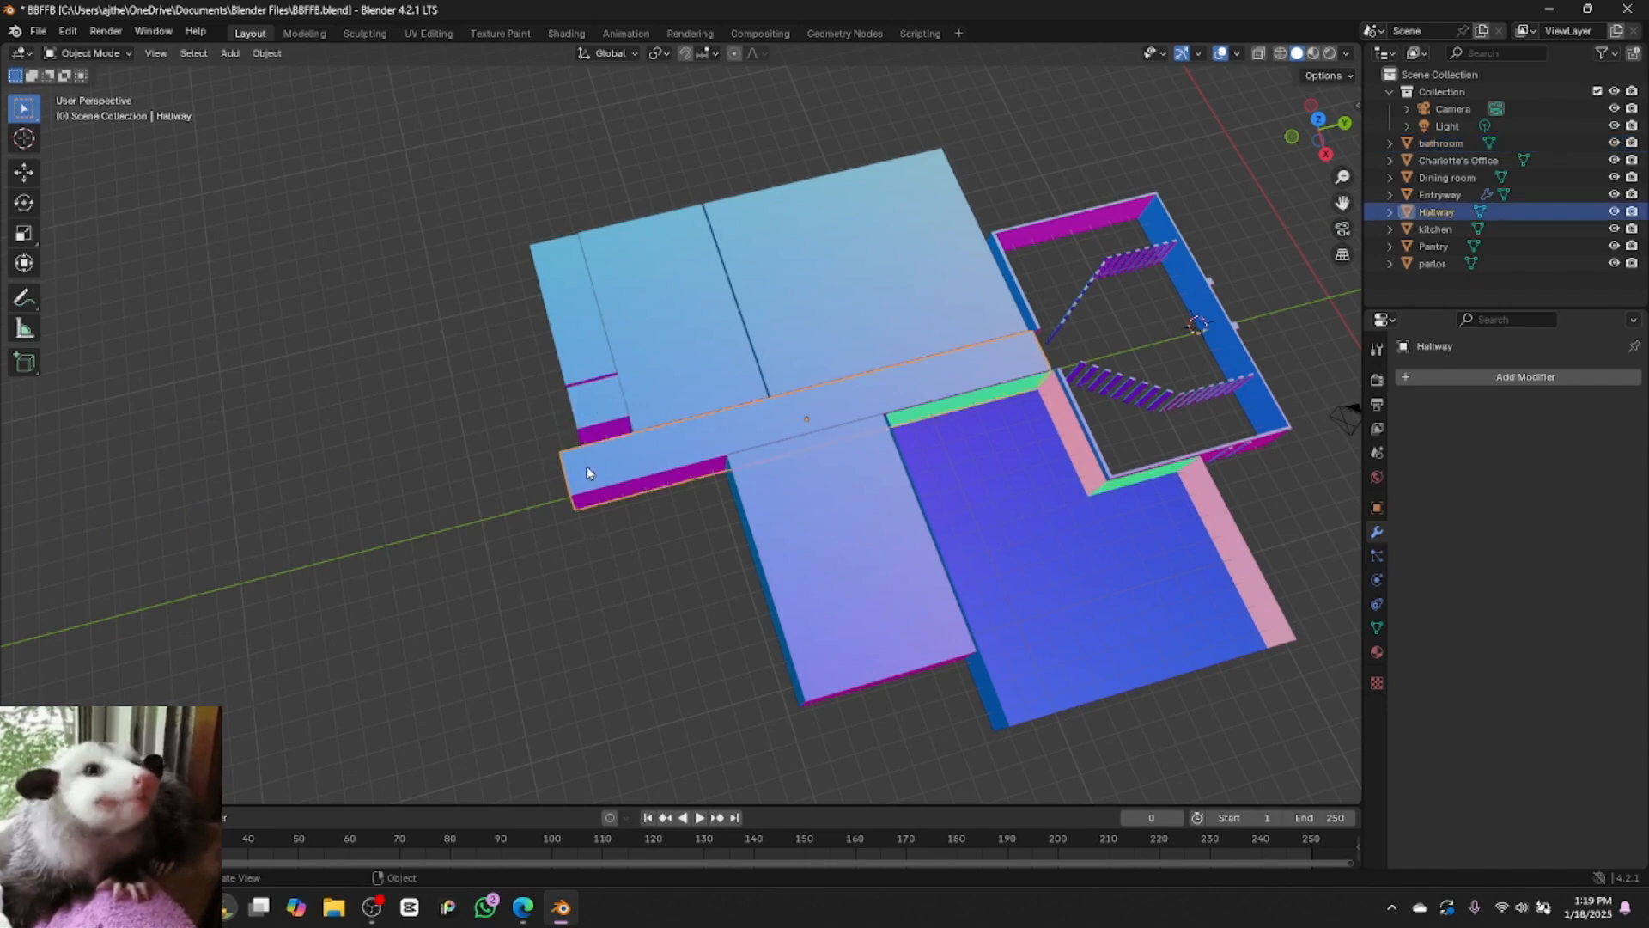
key(s)
key(y)
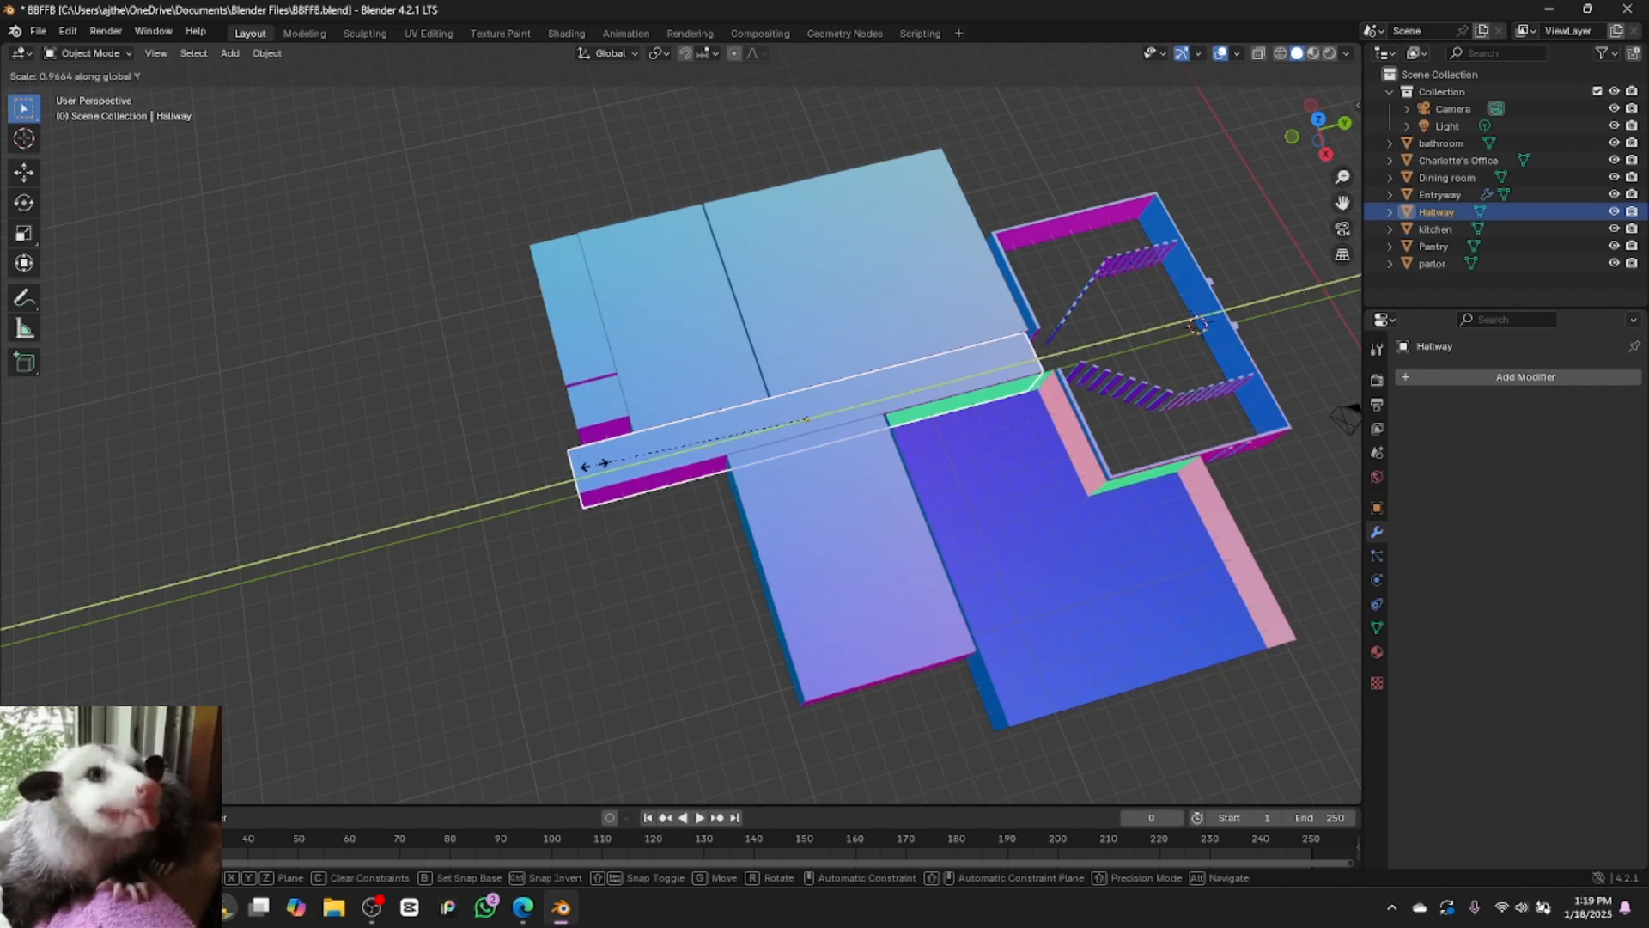
key(g)
key(y)
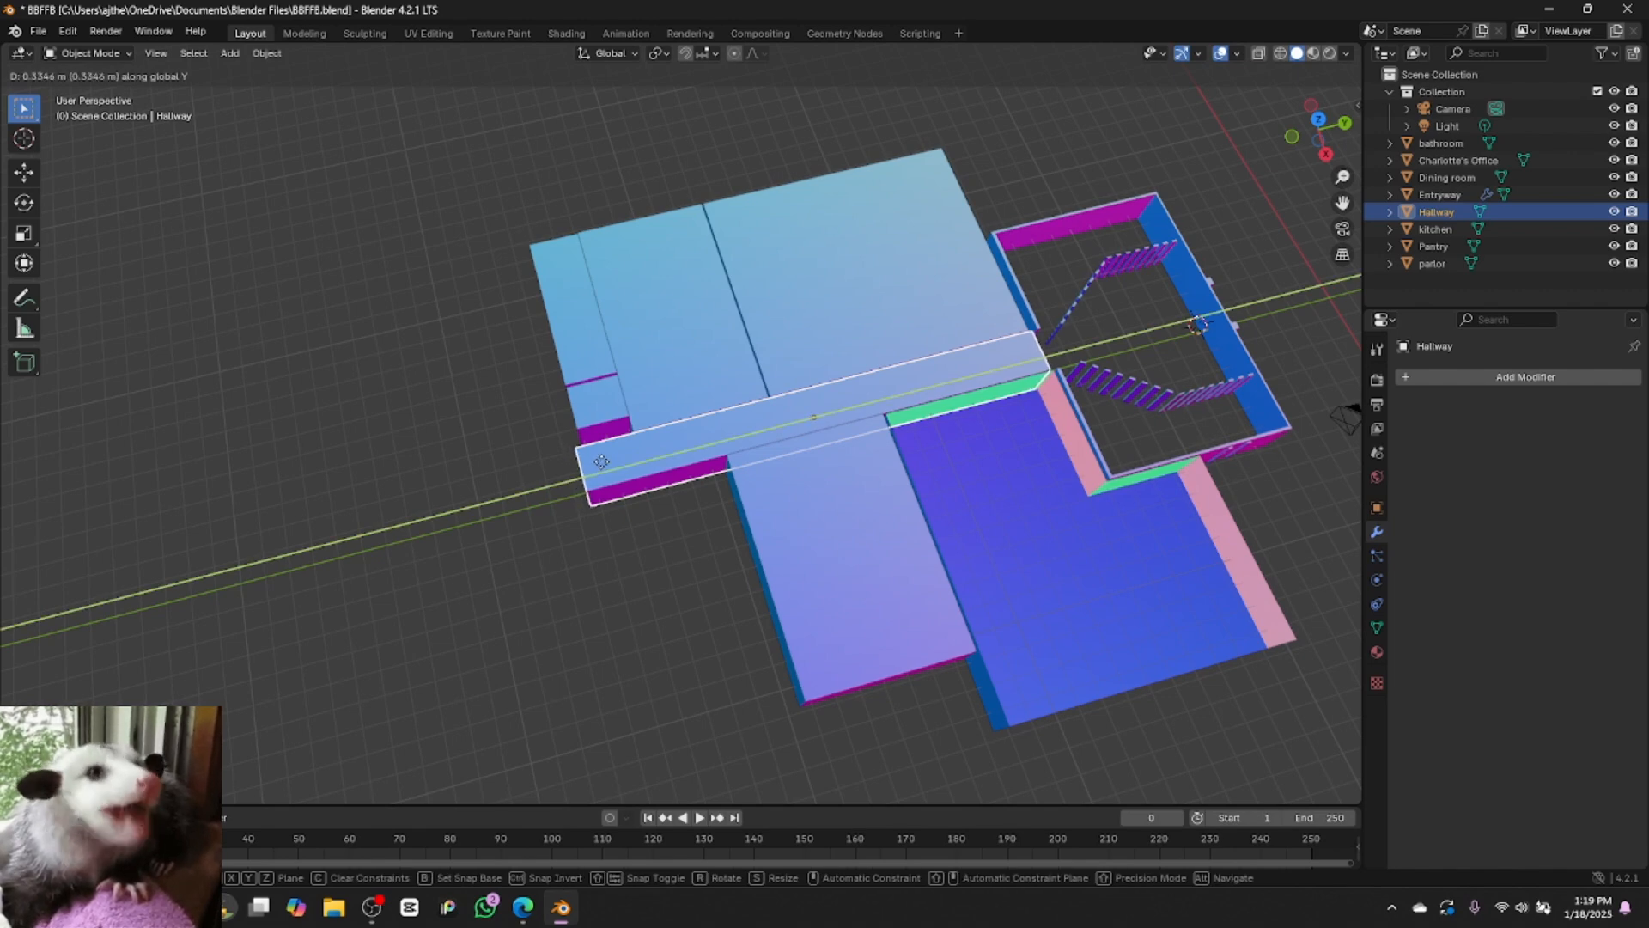
click(601, 461)
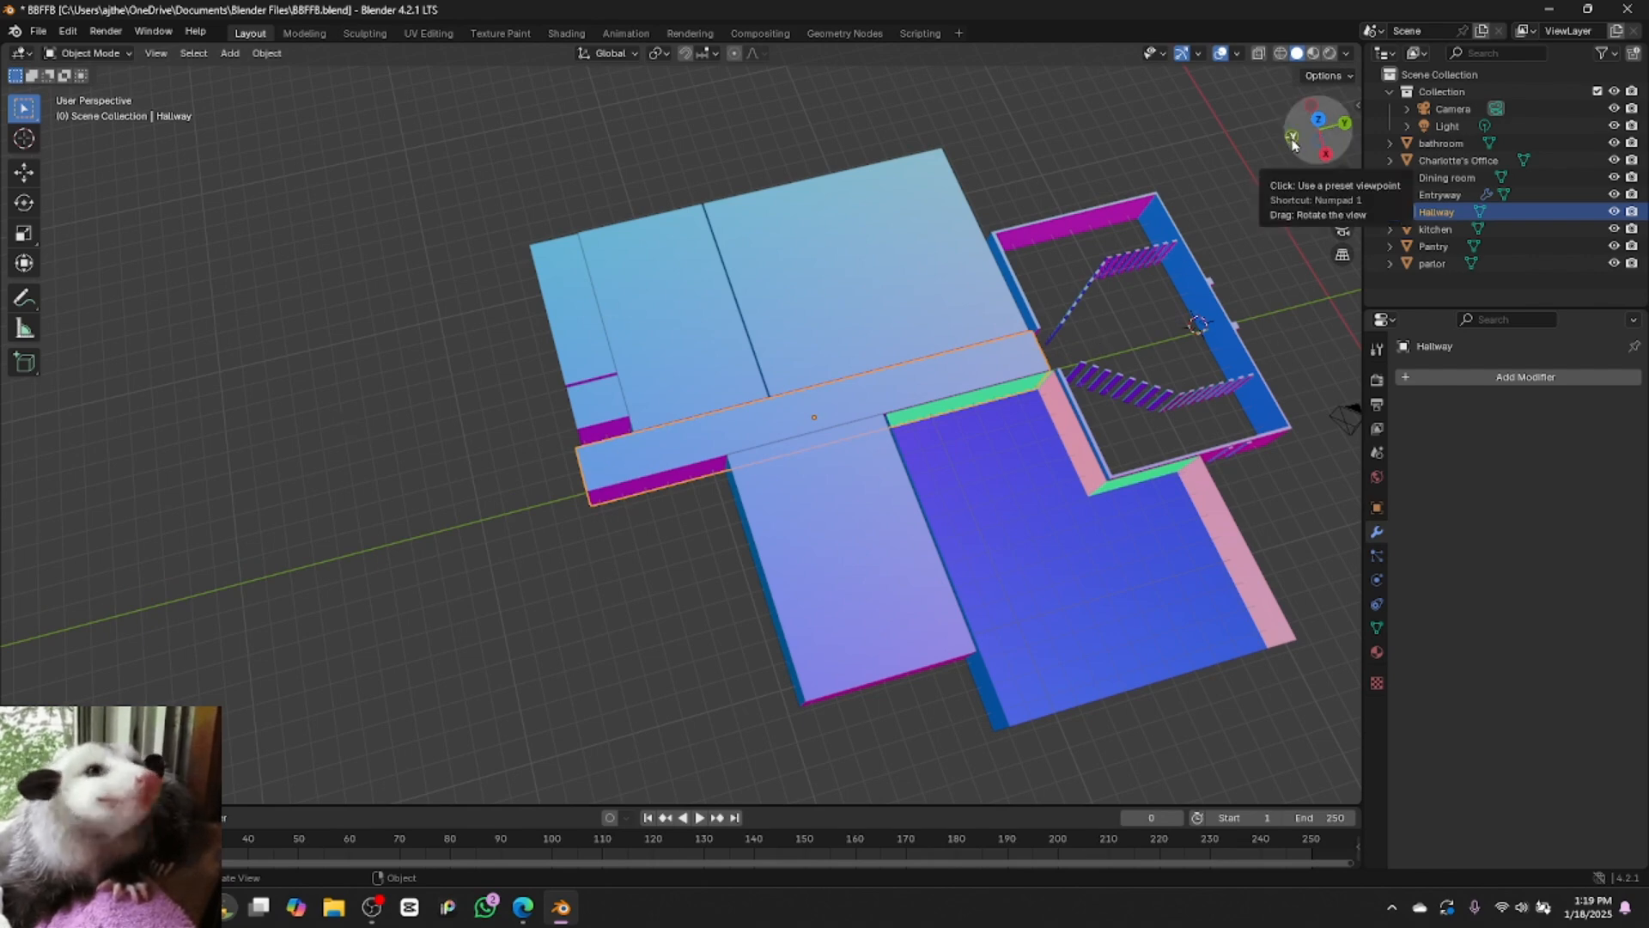
Move the bathroom about 0.7 m along X, up against the hallway's side
drag(1292, 142, 1356, 121)
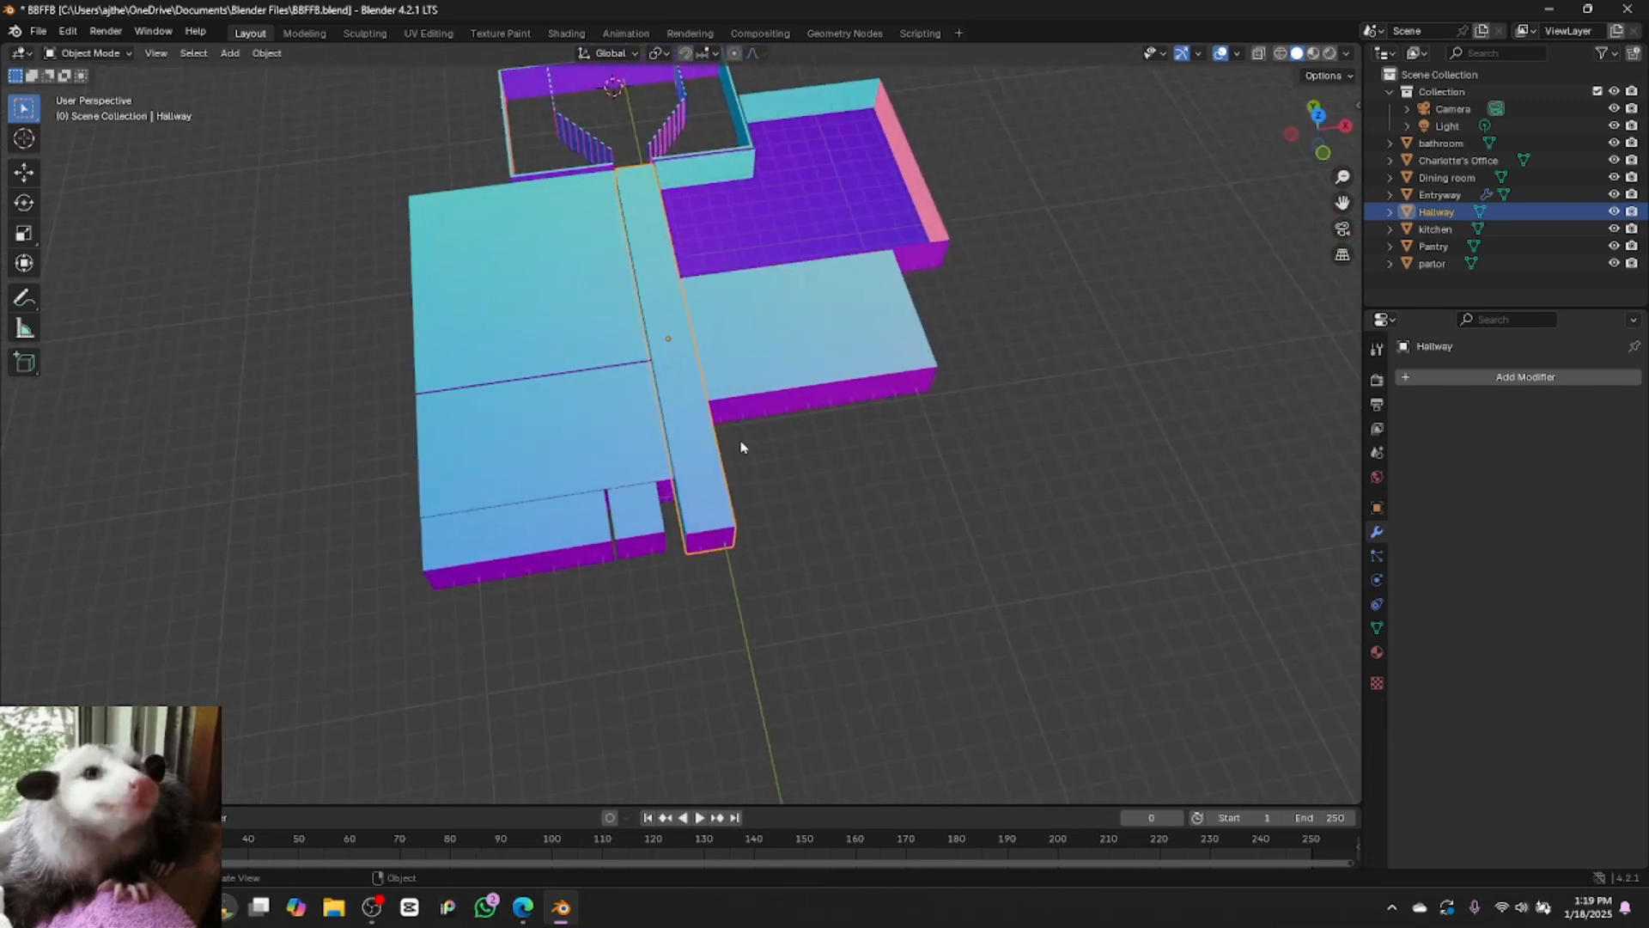
click(655, 532)
key(g)
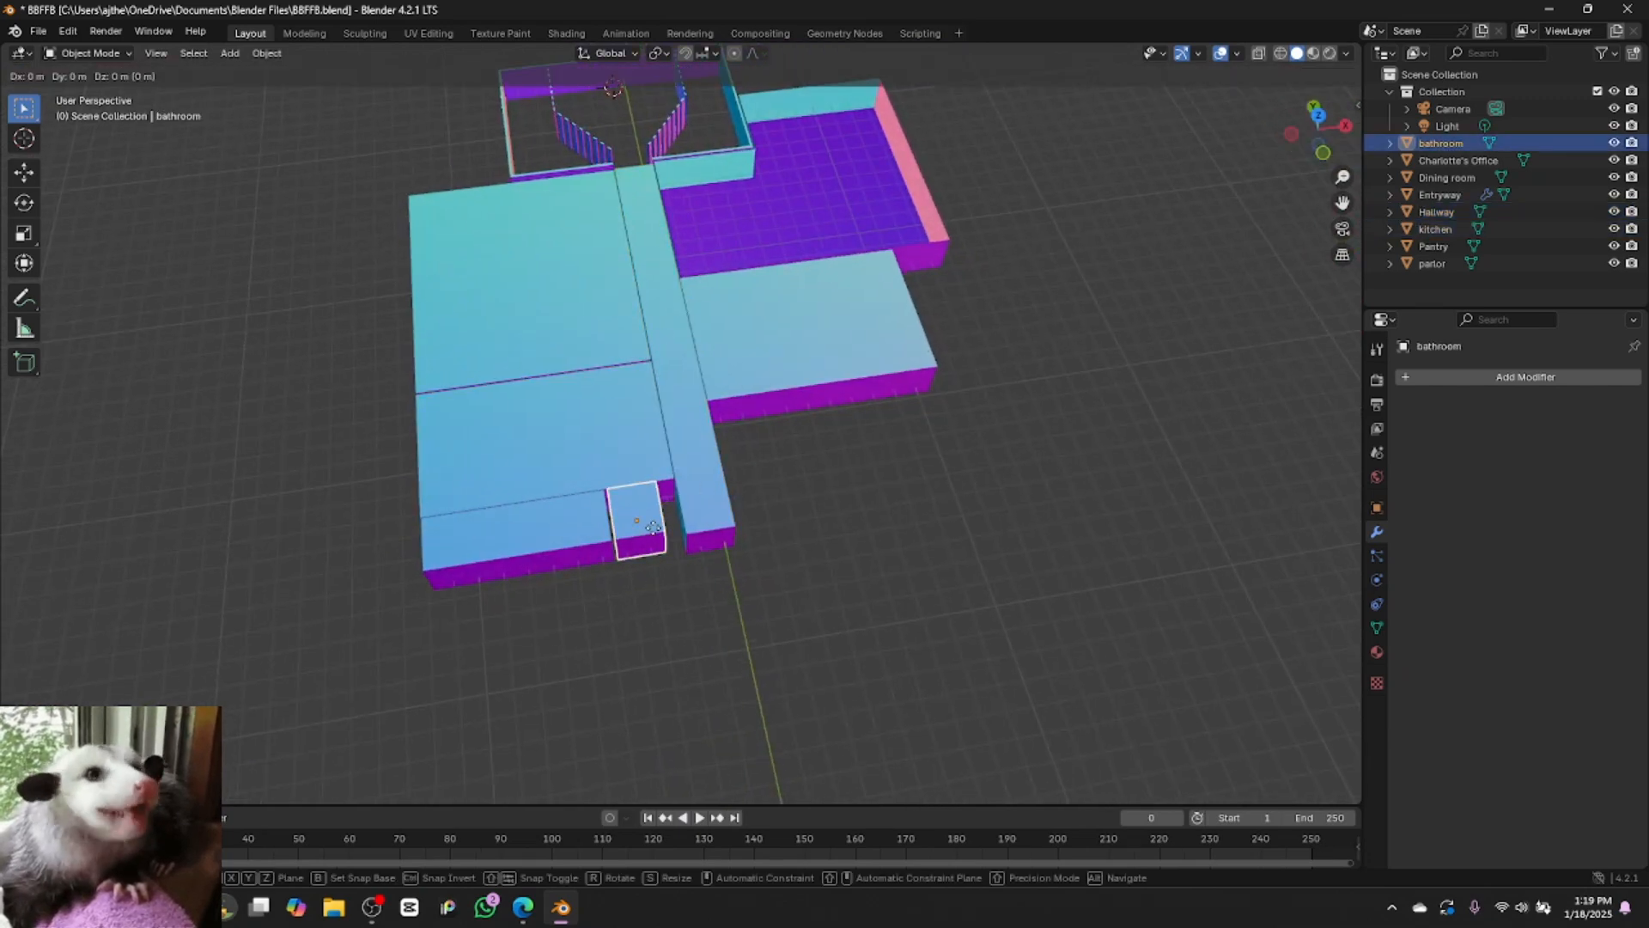
key(x)
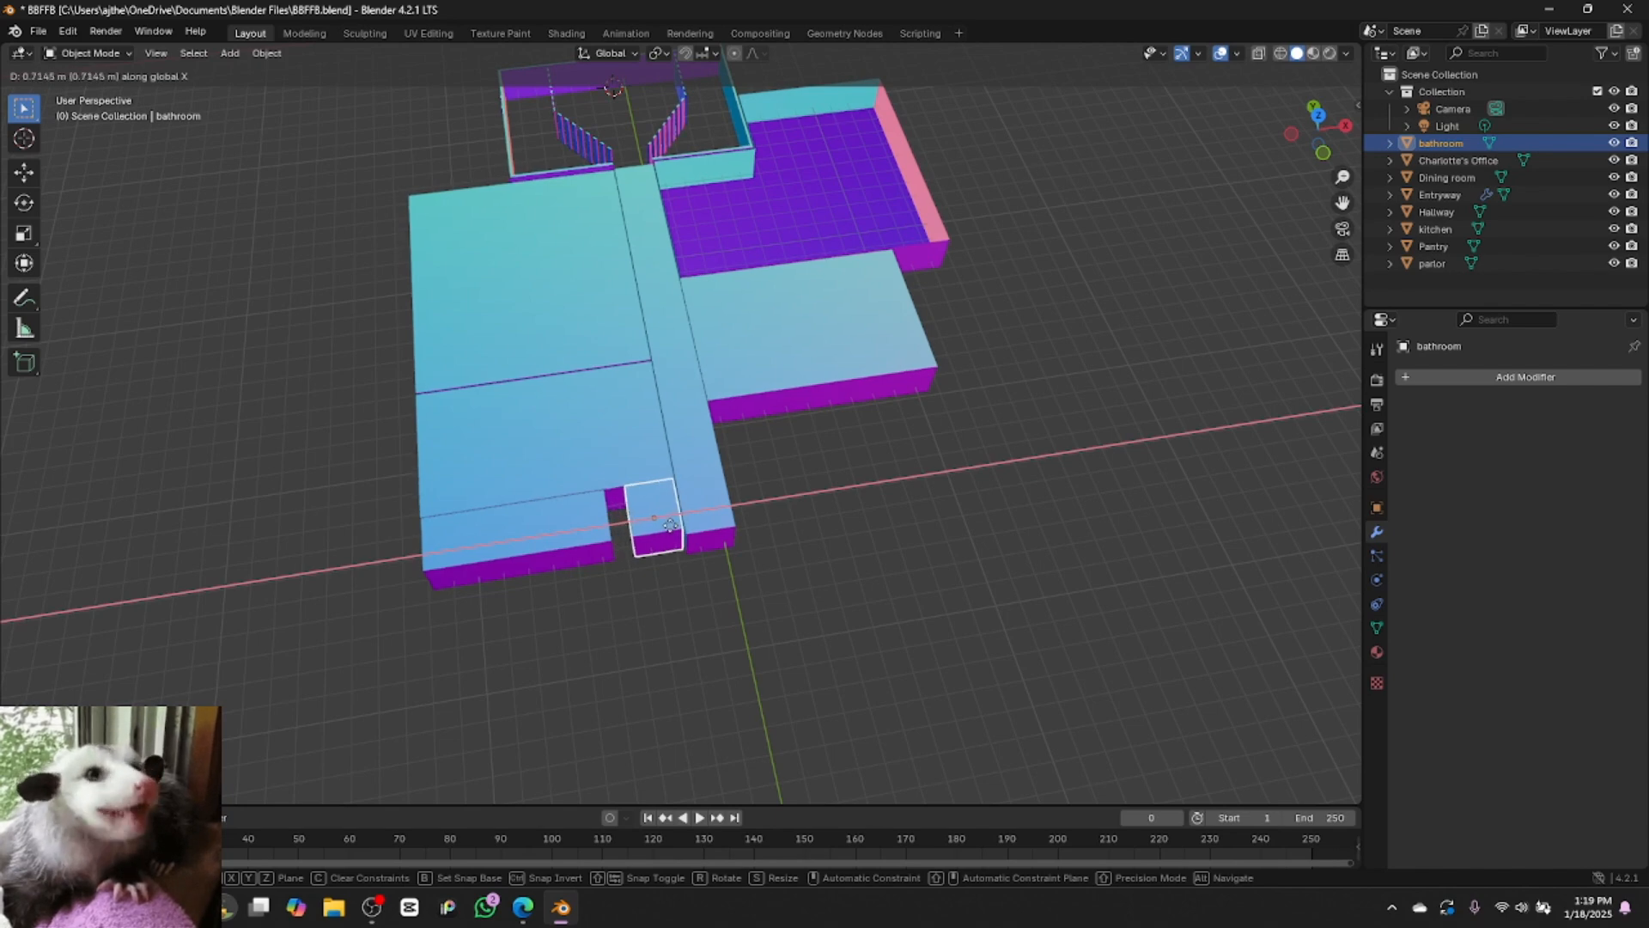
click(670, 525)
Lengthen the pantry slightly along X and move it about 0.24 m along X, against the bathroom
click(606, 533)
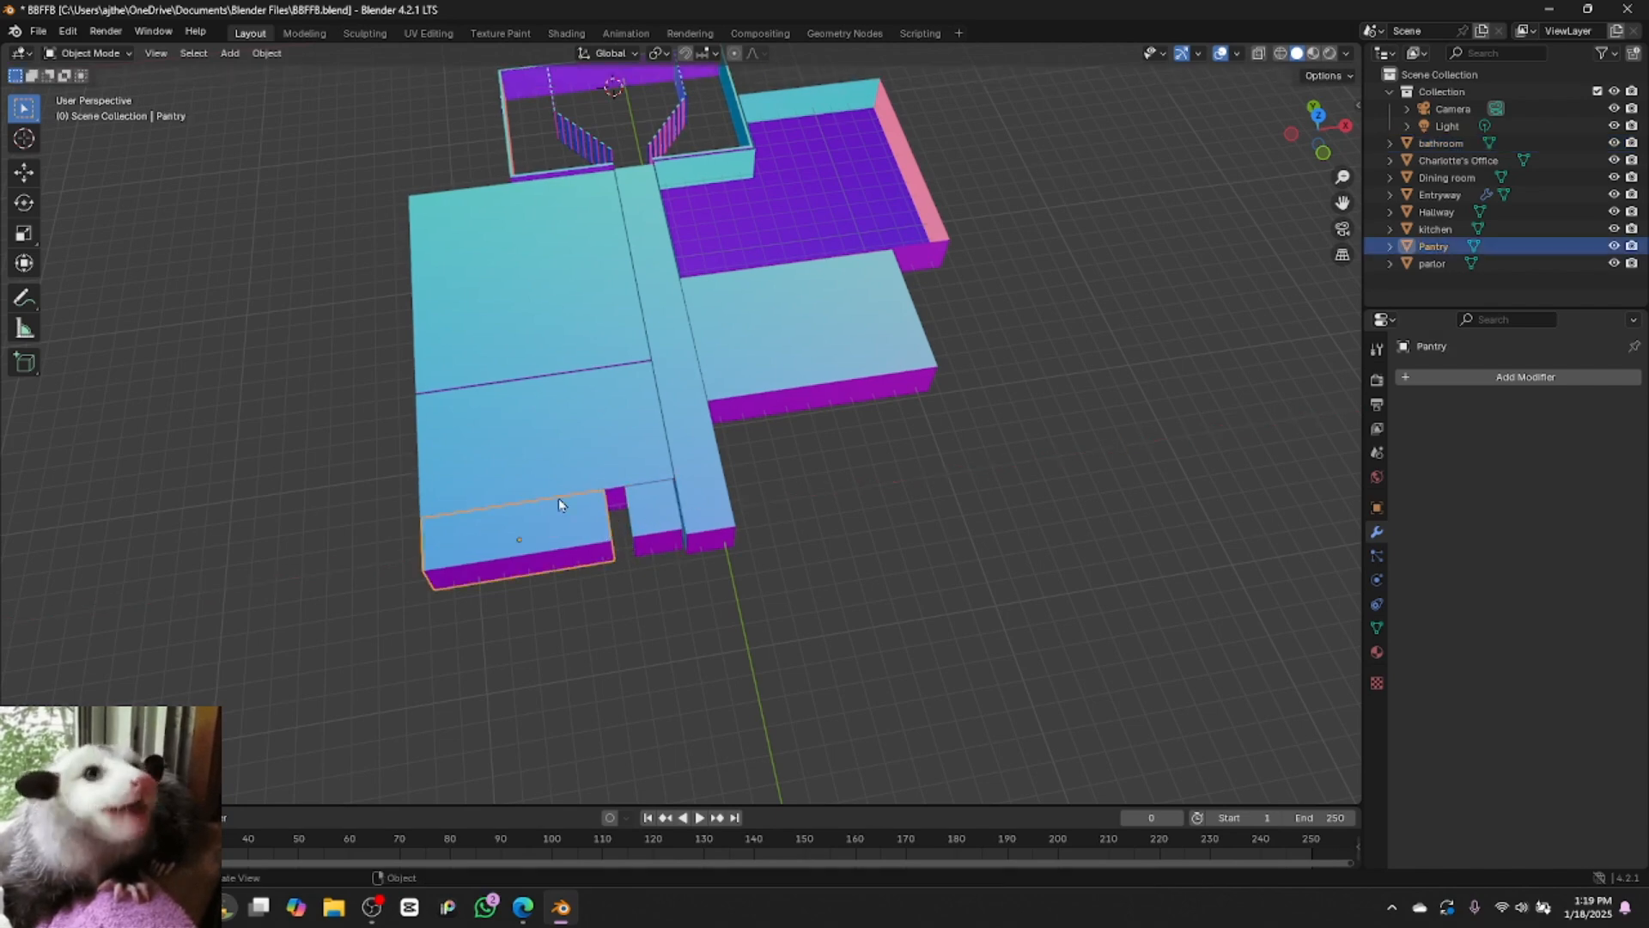
key(s)
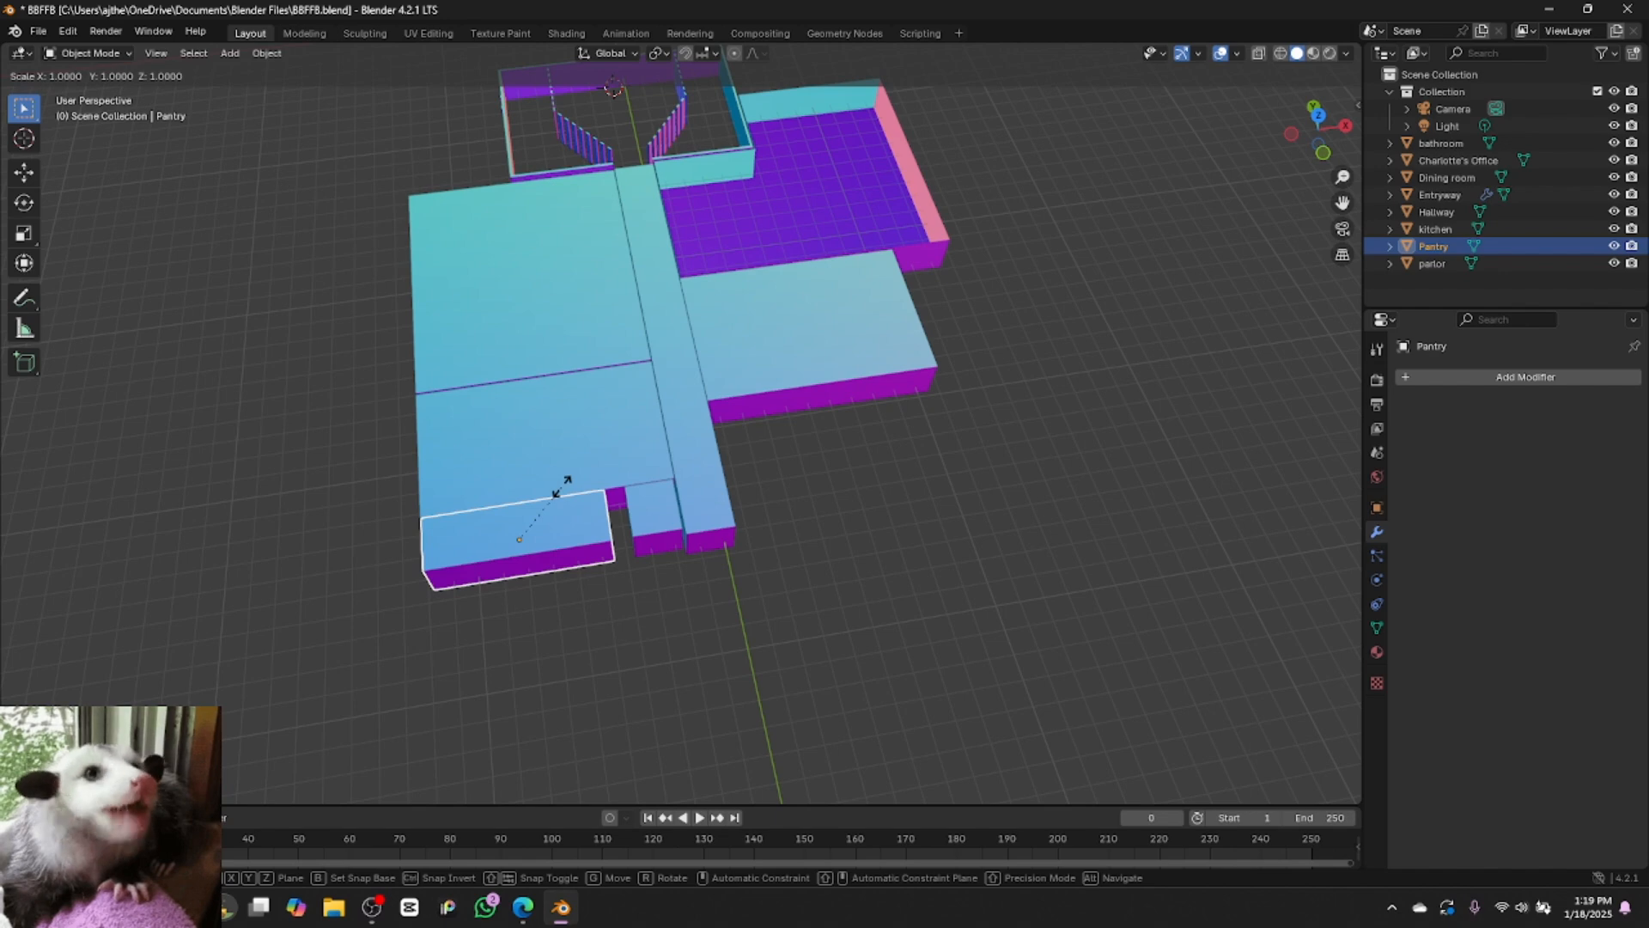
click(574, 493)
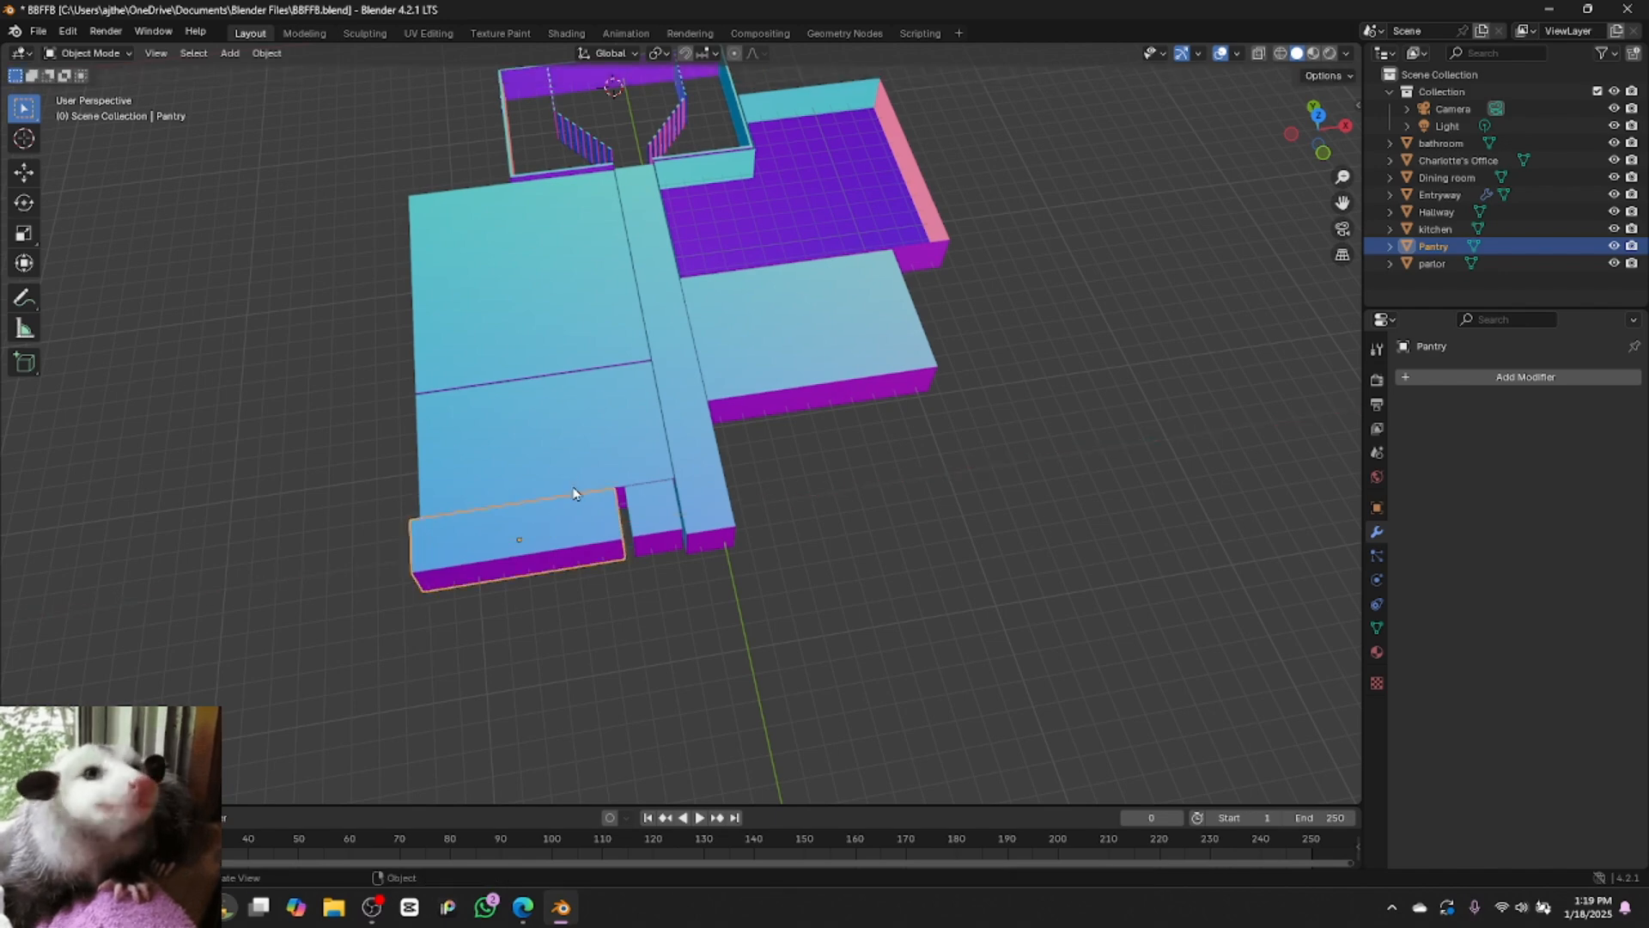
key(g)
key(x)
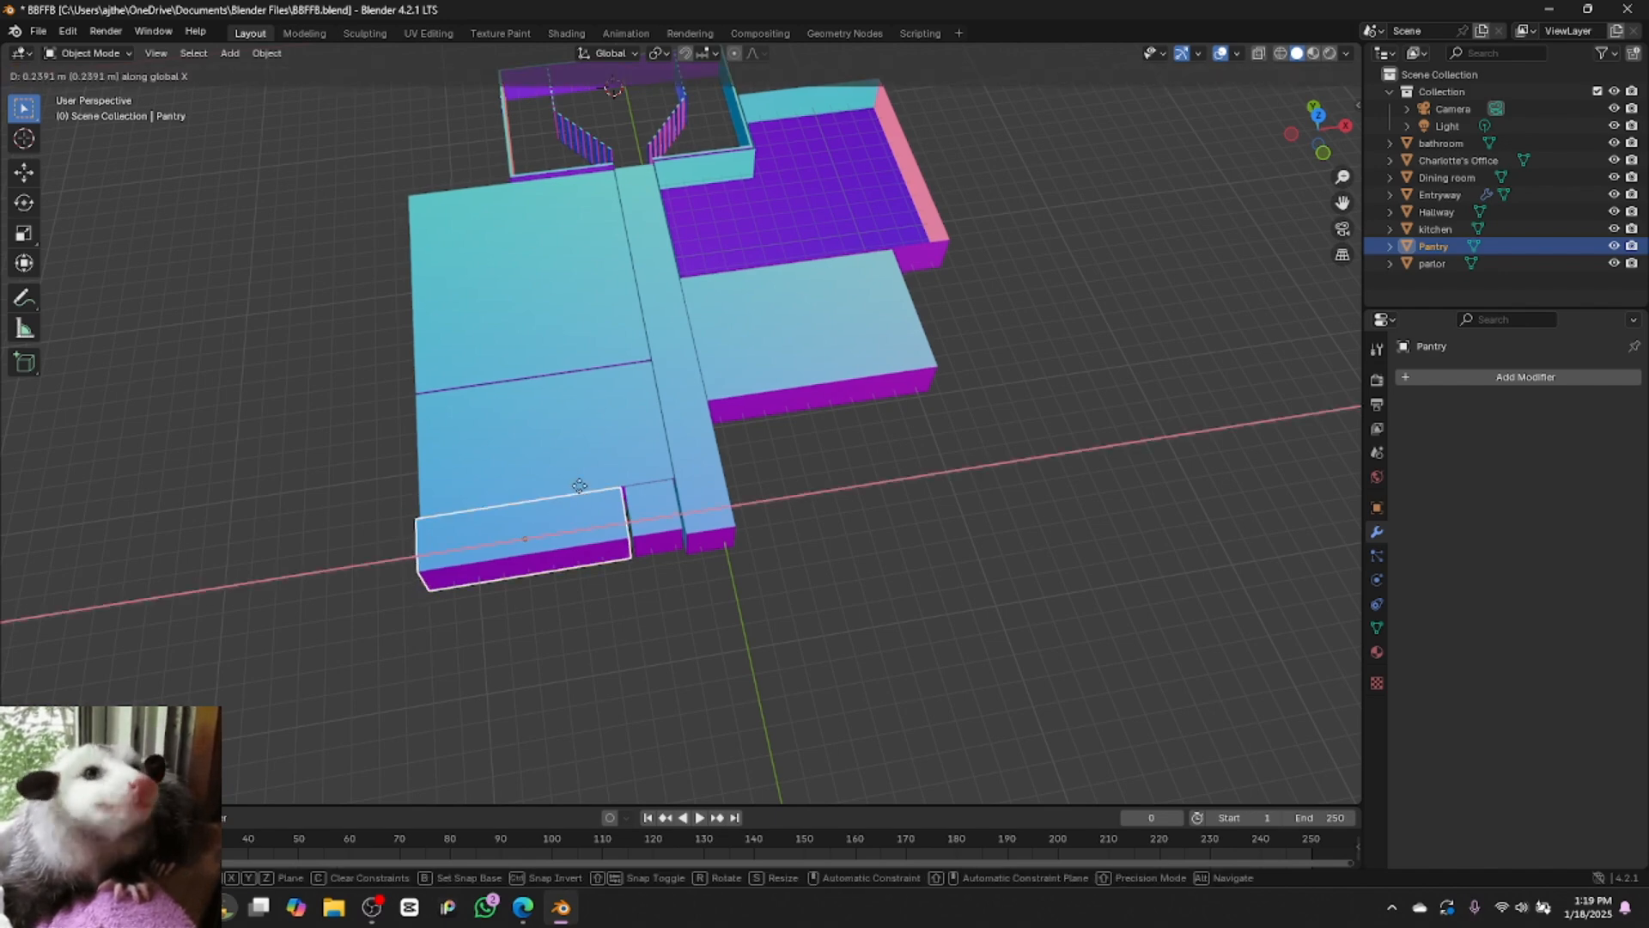
click(582, 491)
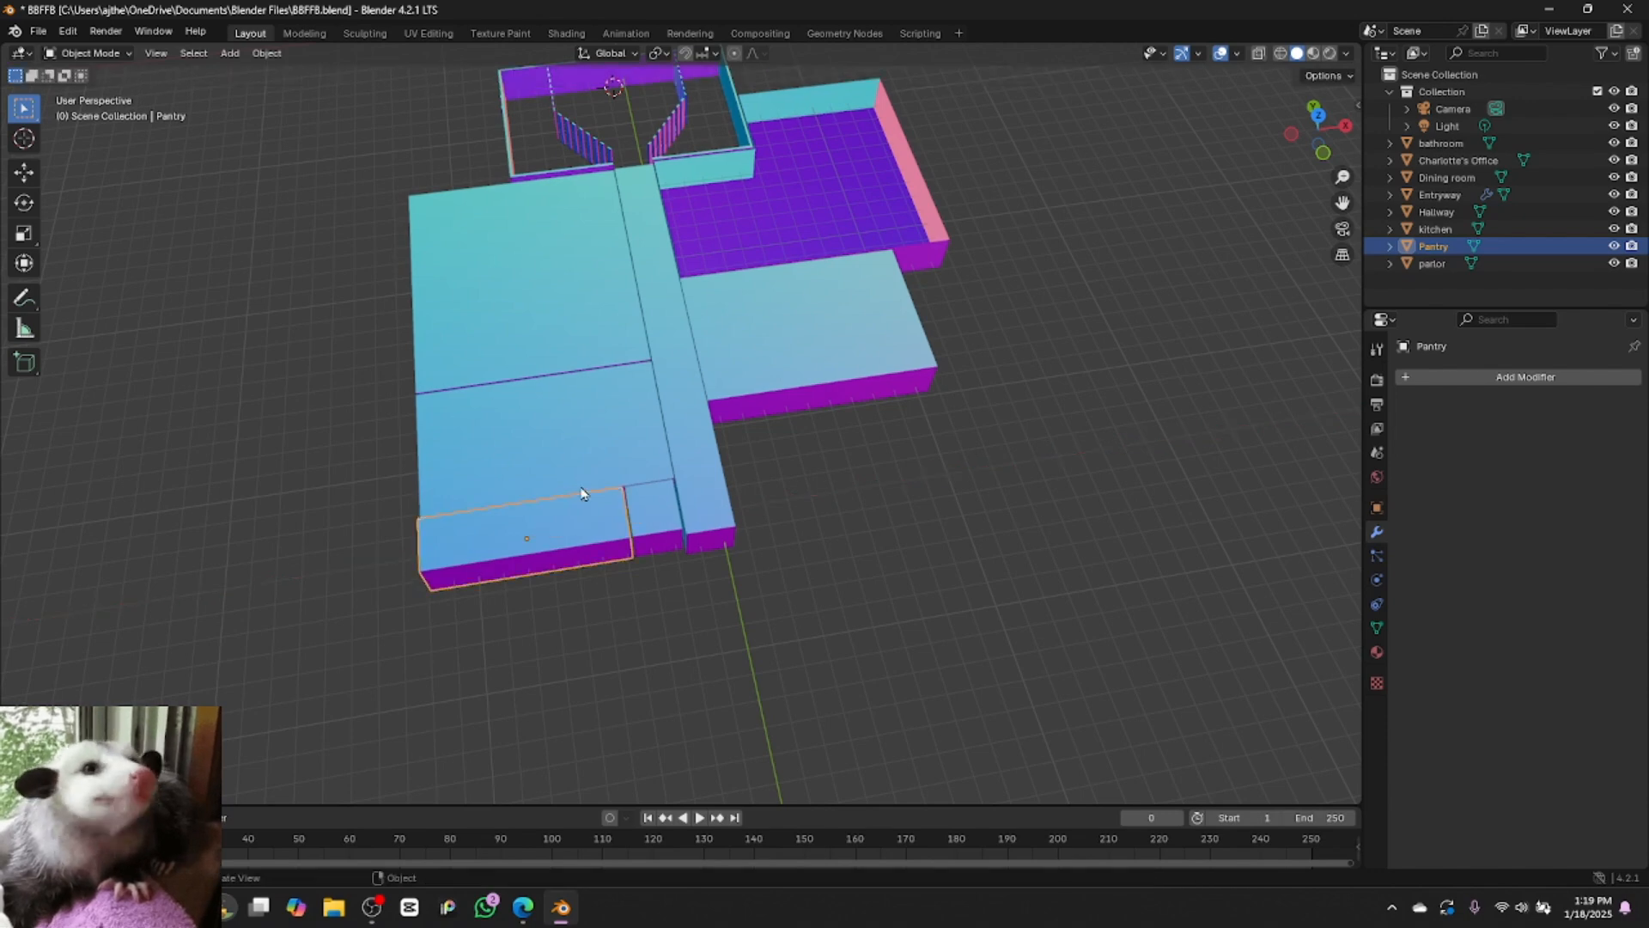
click(908, 441)
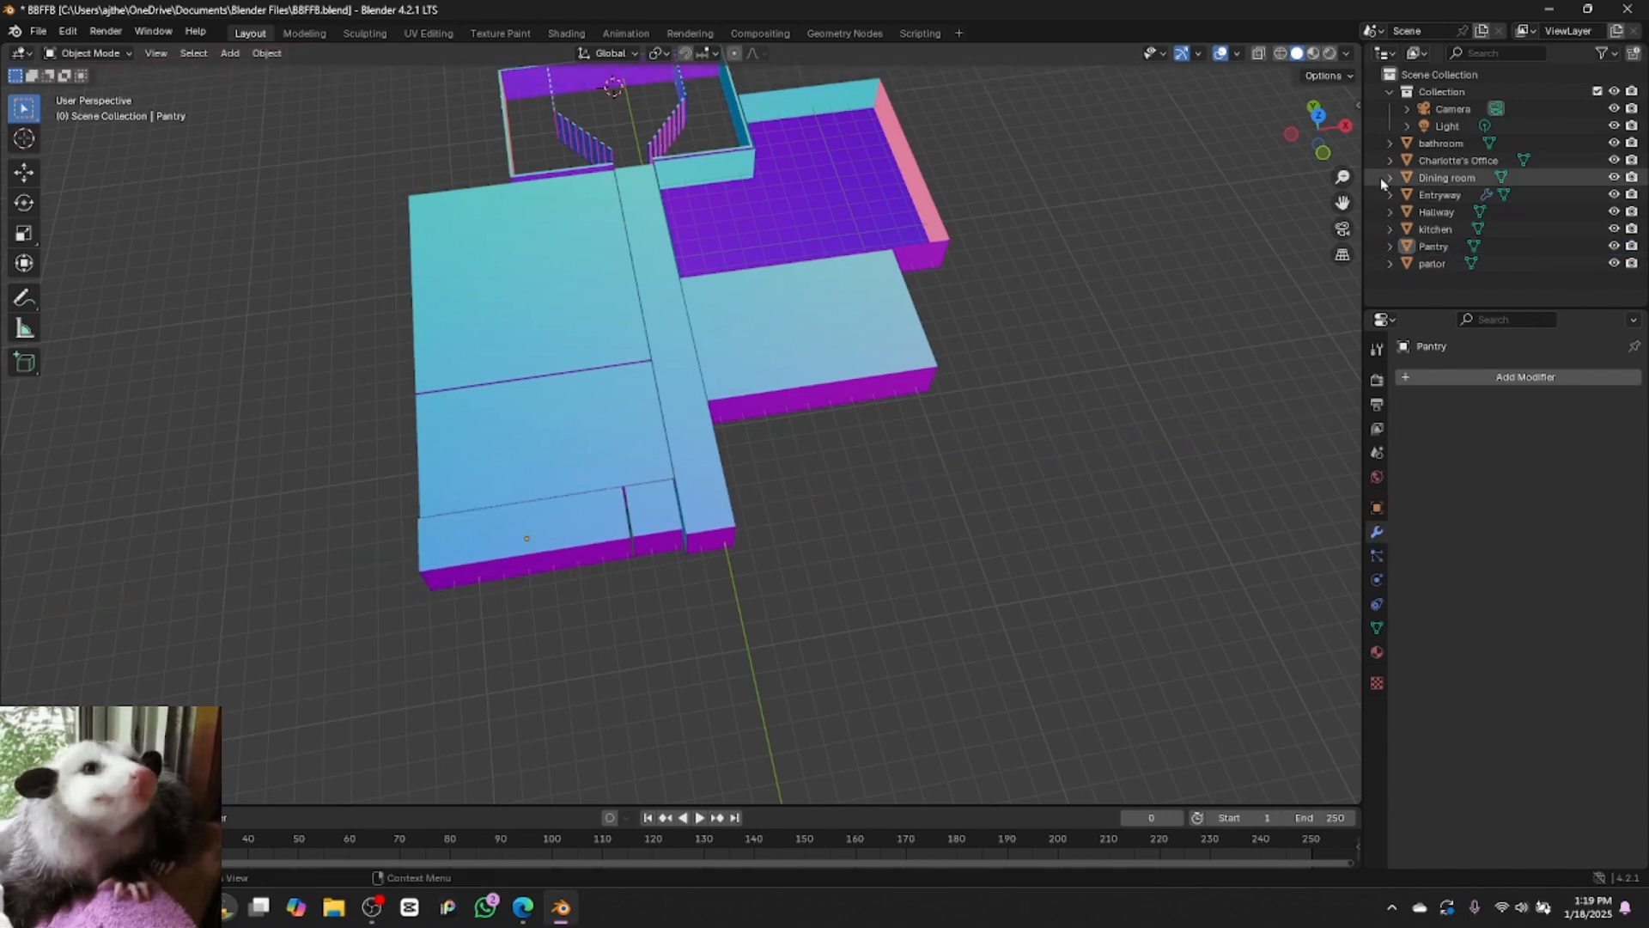
Duplicate the office block beside the parlor and move the copy about -7 m along Y, against the original's outer side
click(1325, 158)
click(1321, 160)
click(1323, 141)
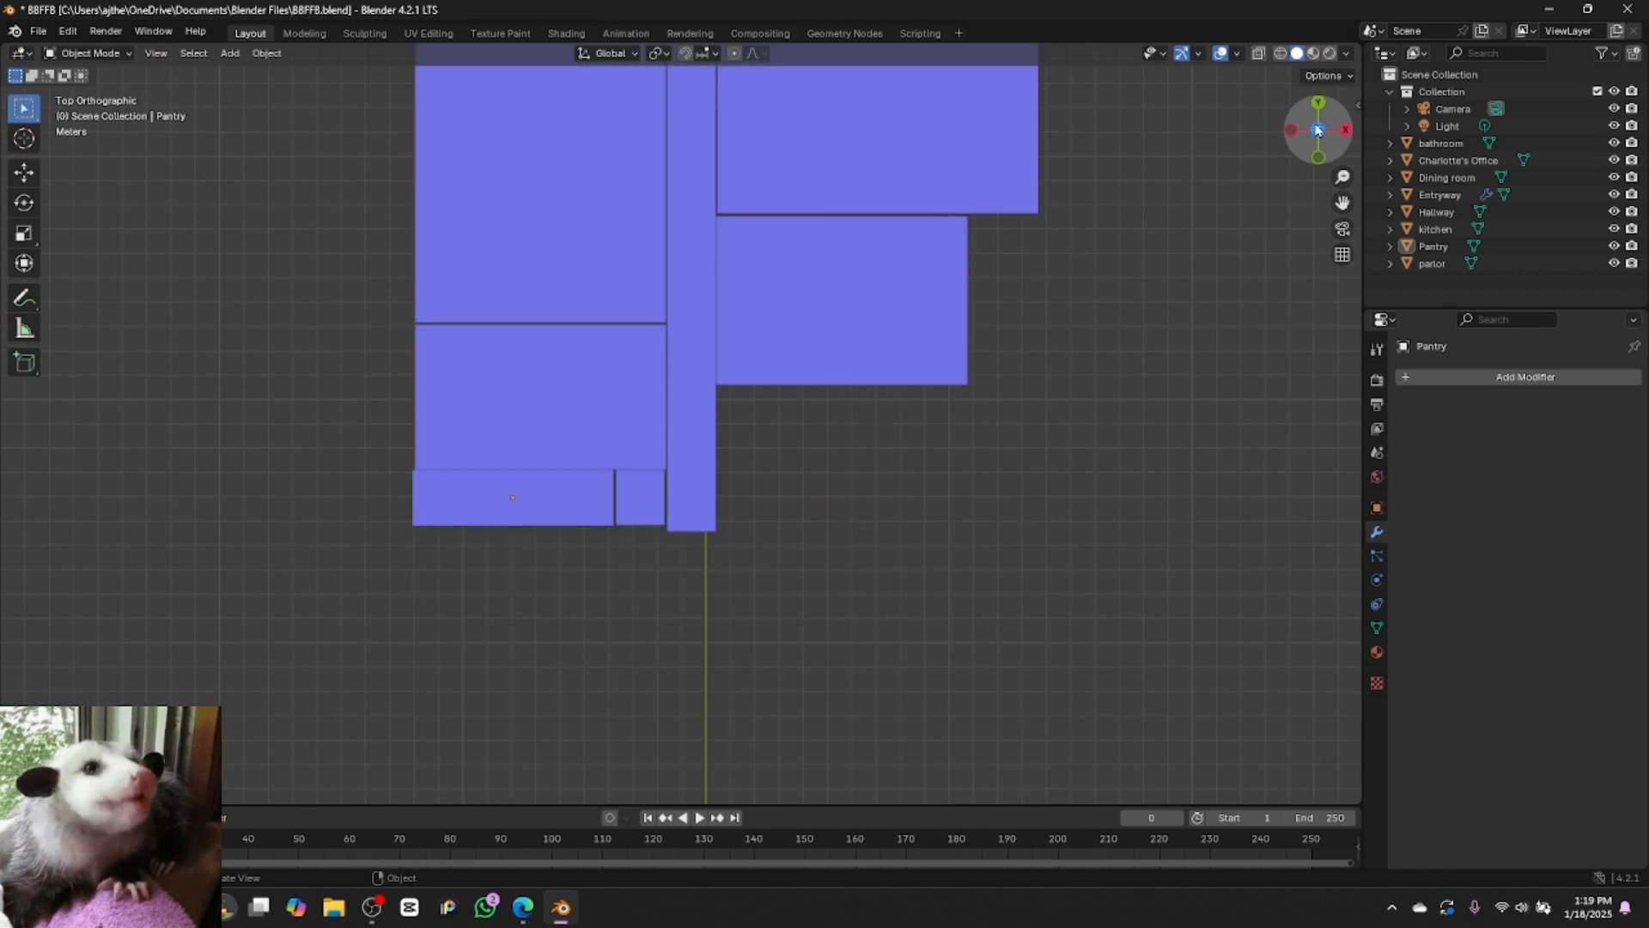
drag(1323, 148, 1325, 150)
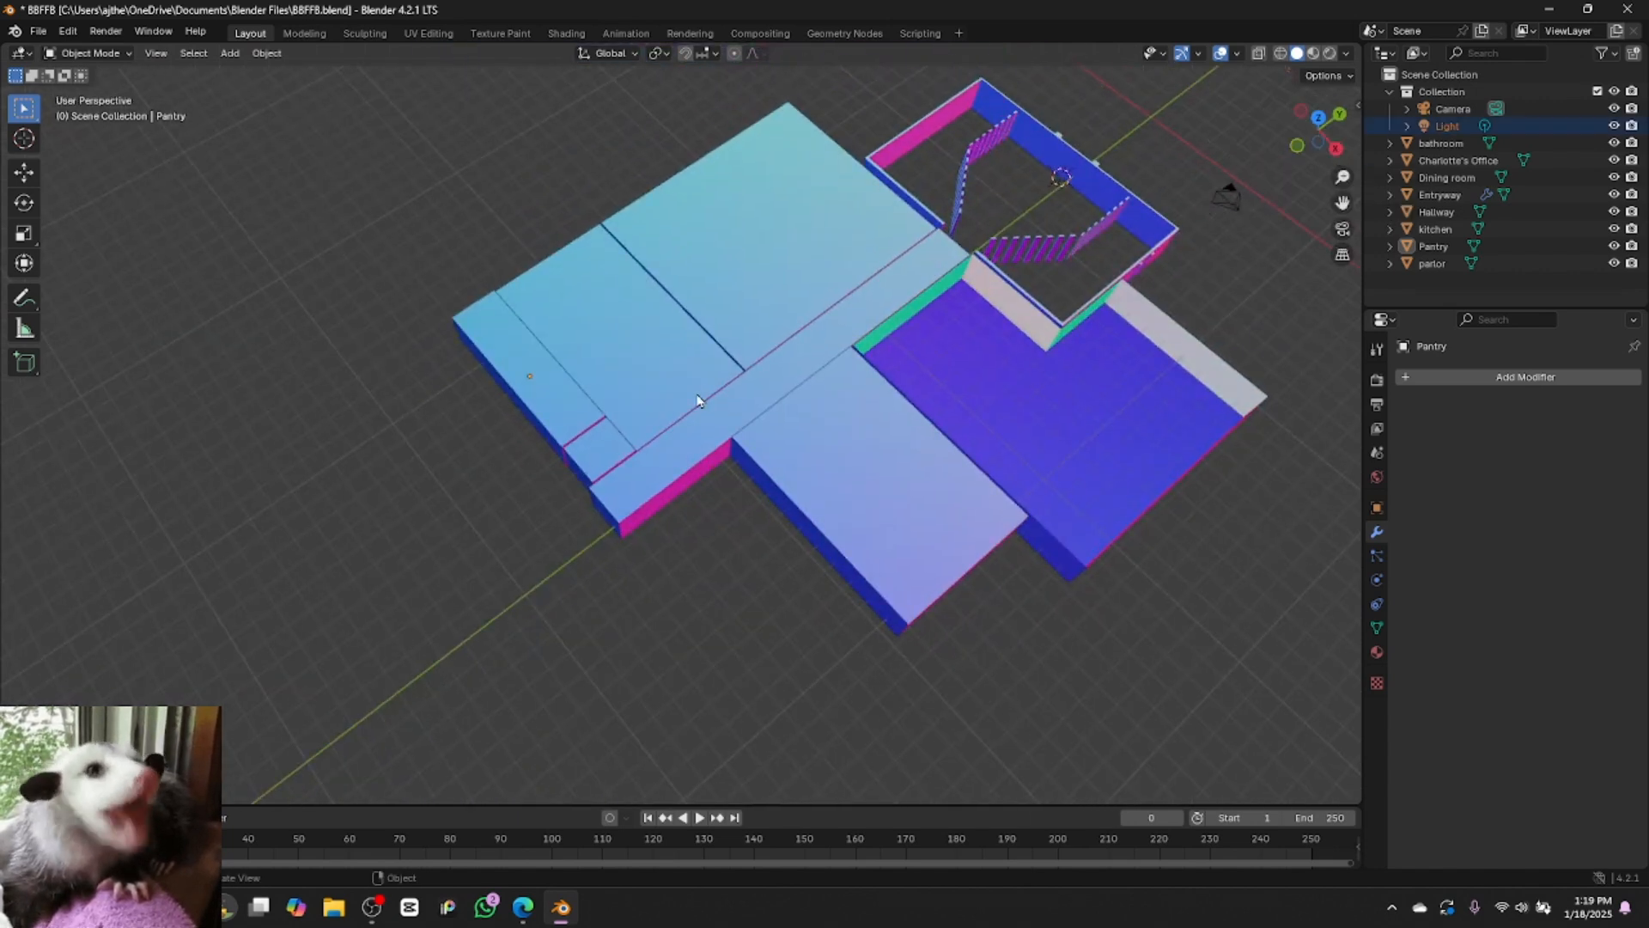
click(760, 269)
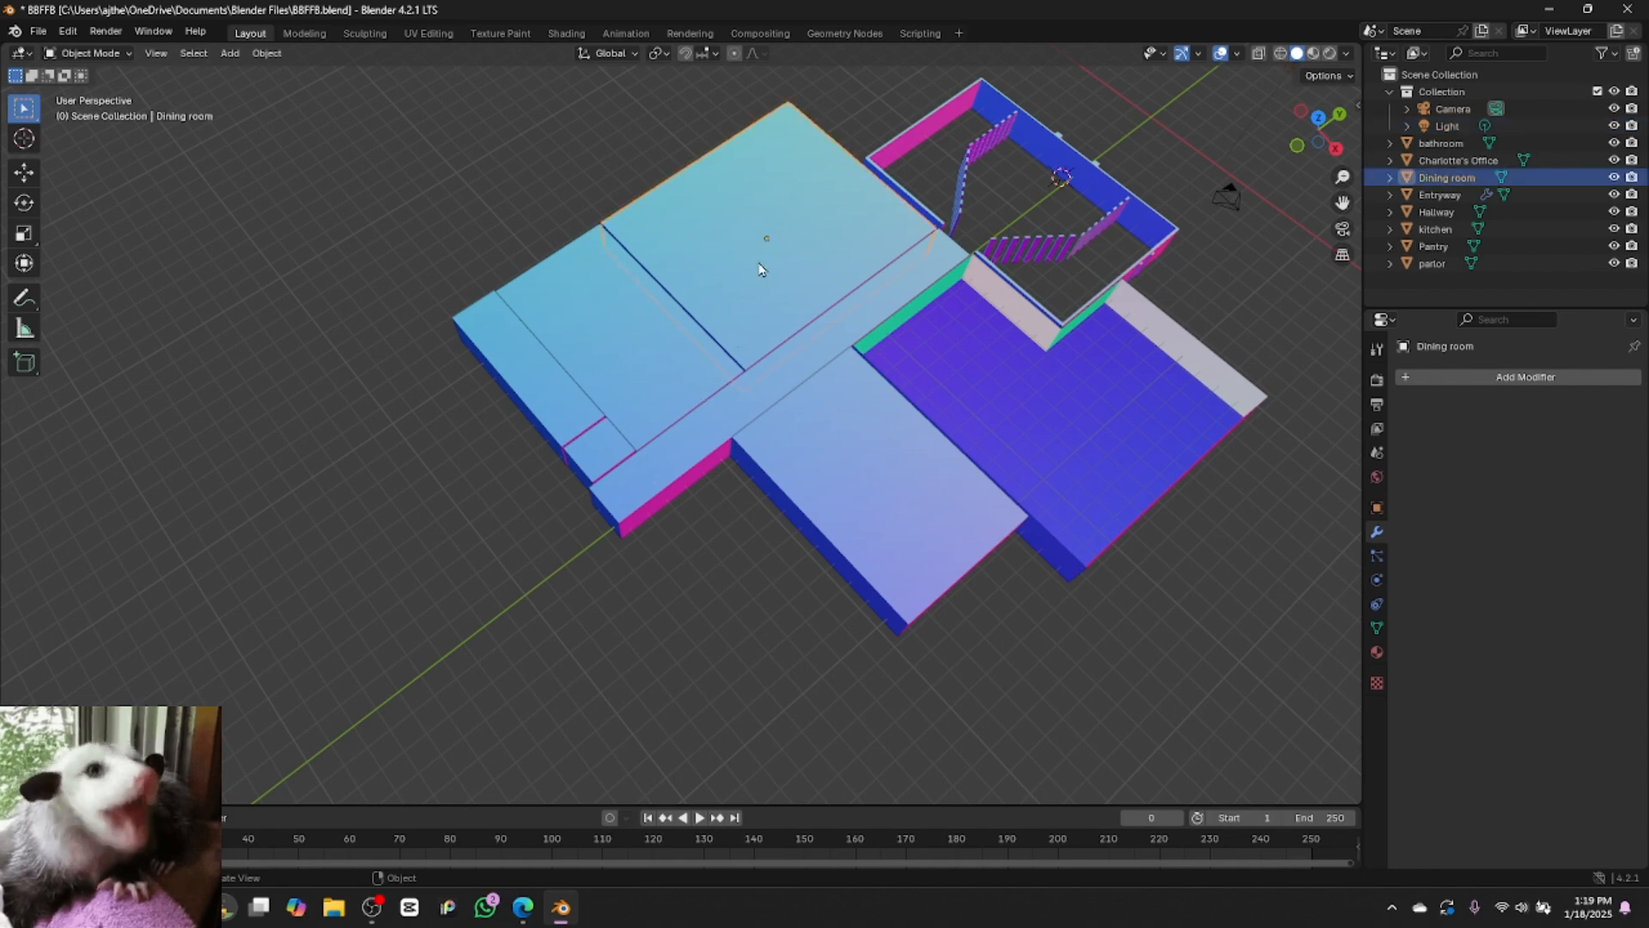
click(849, 448)
key(ctrl+c)
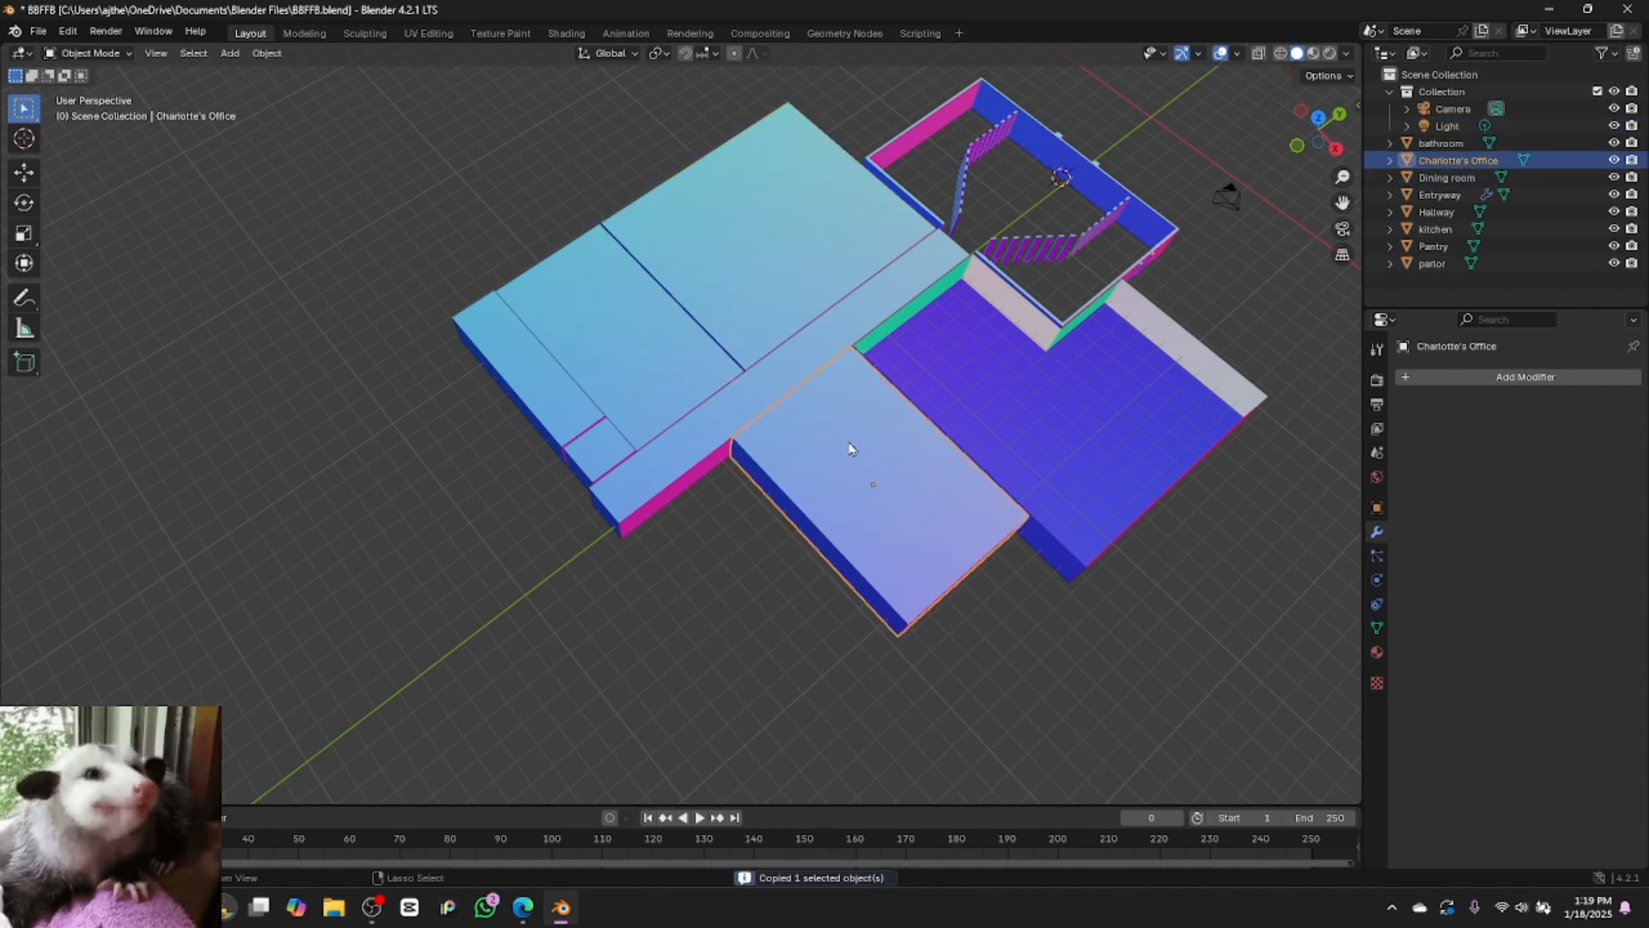
key(ctrl+v)
key(g)
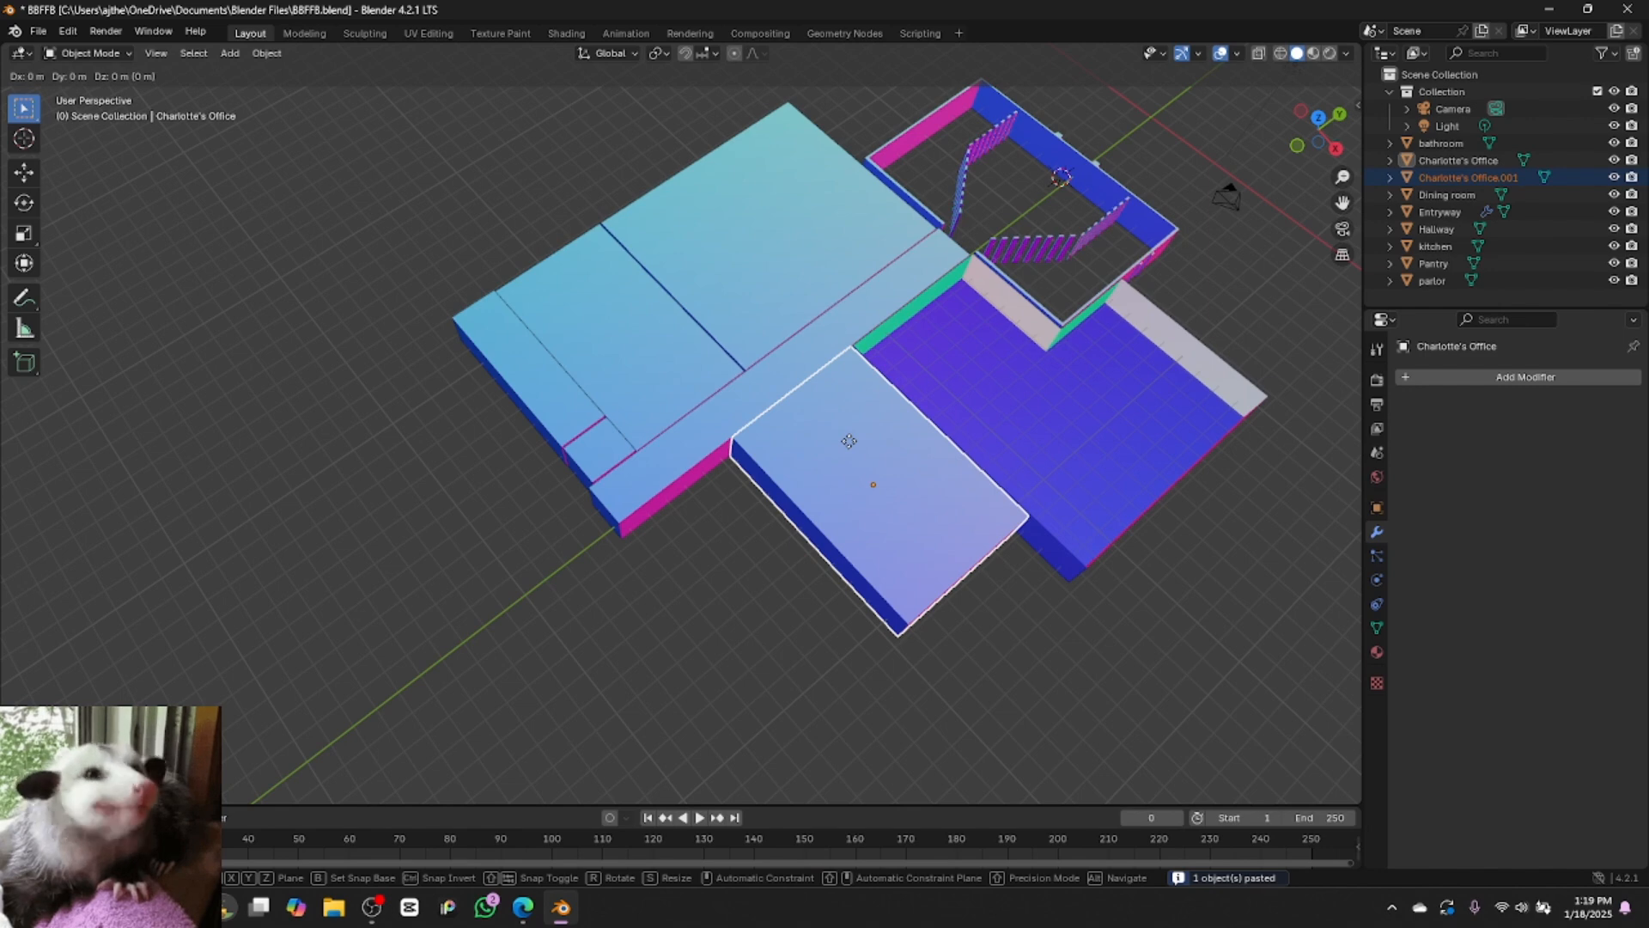
key(x)
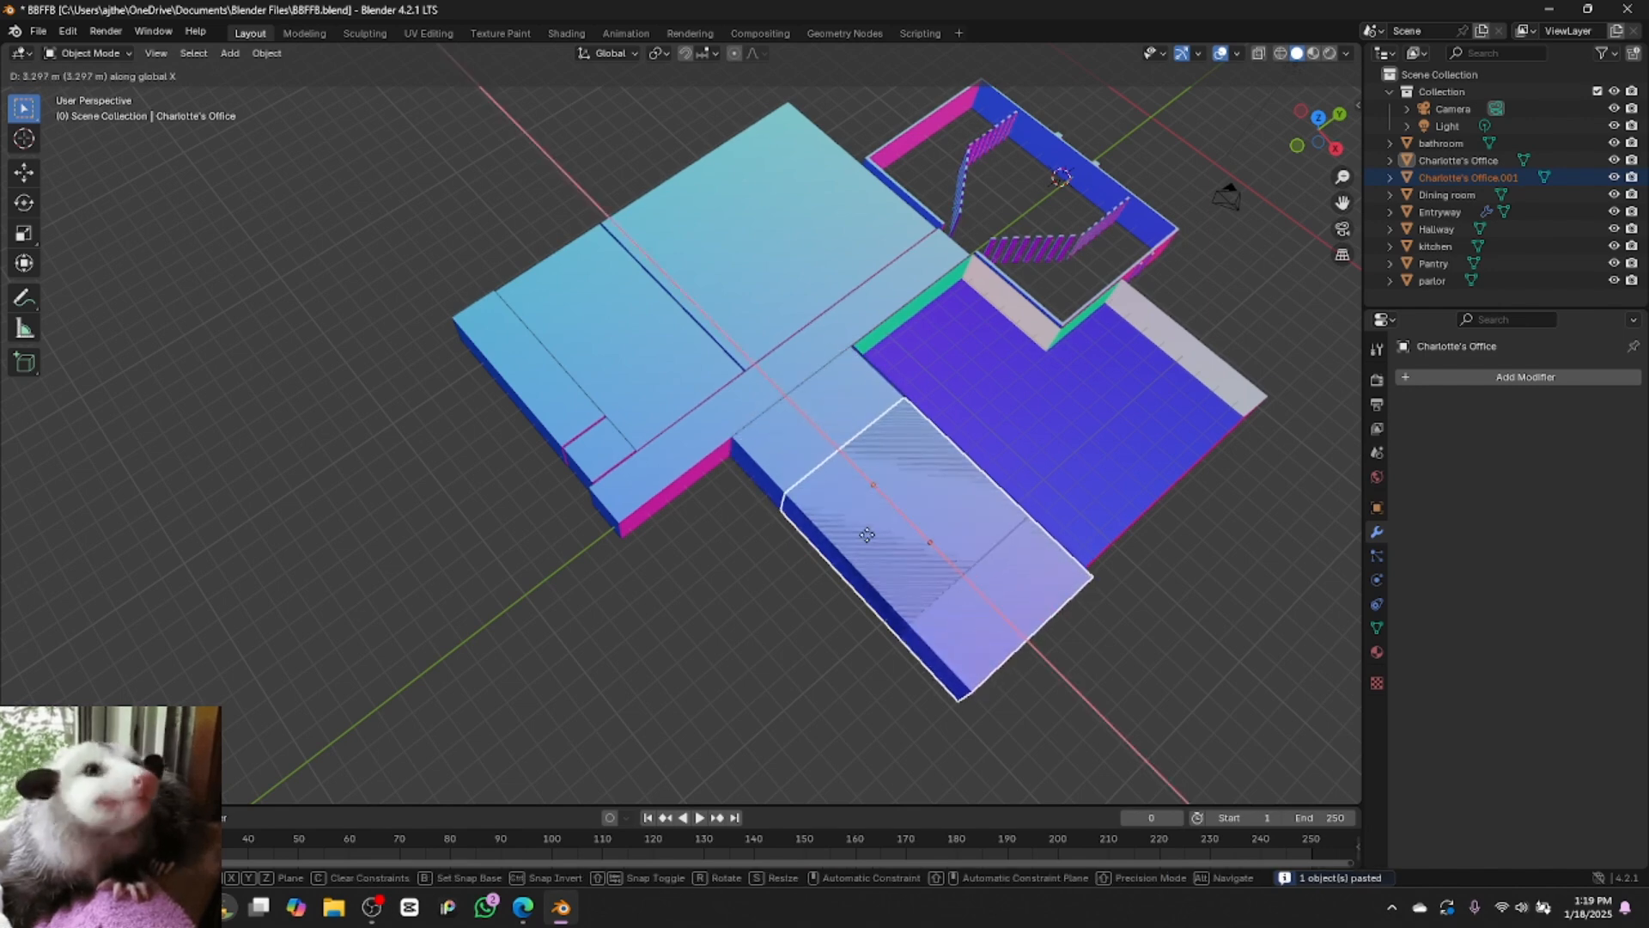
key(y)
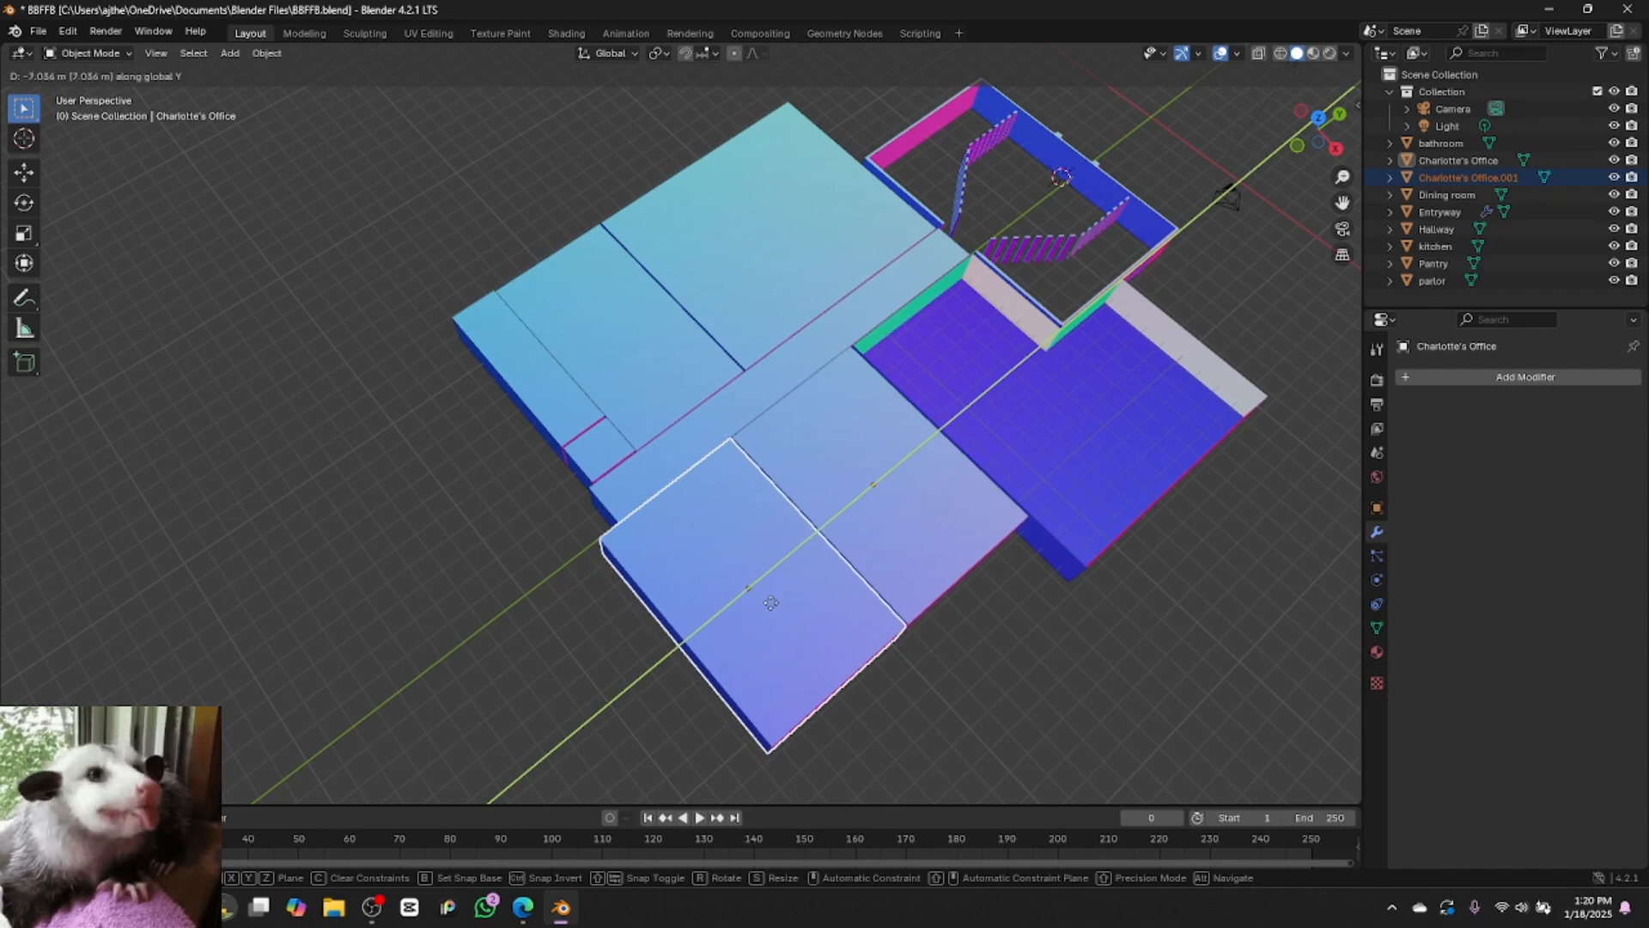
click(771, 604)
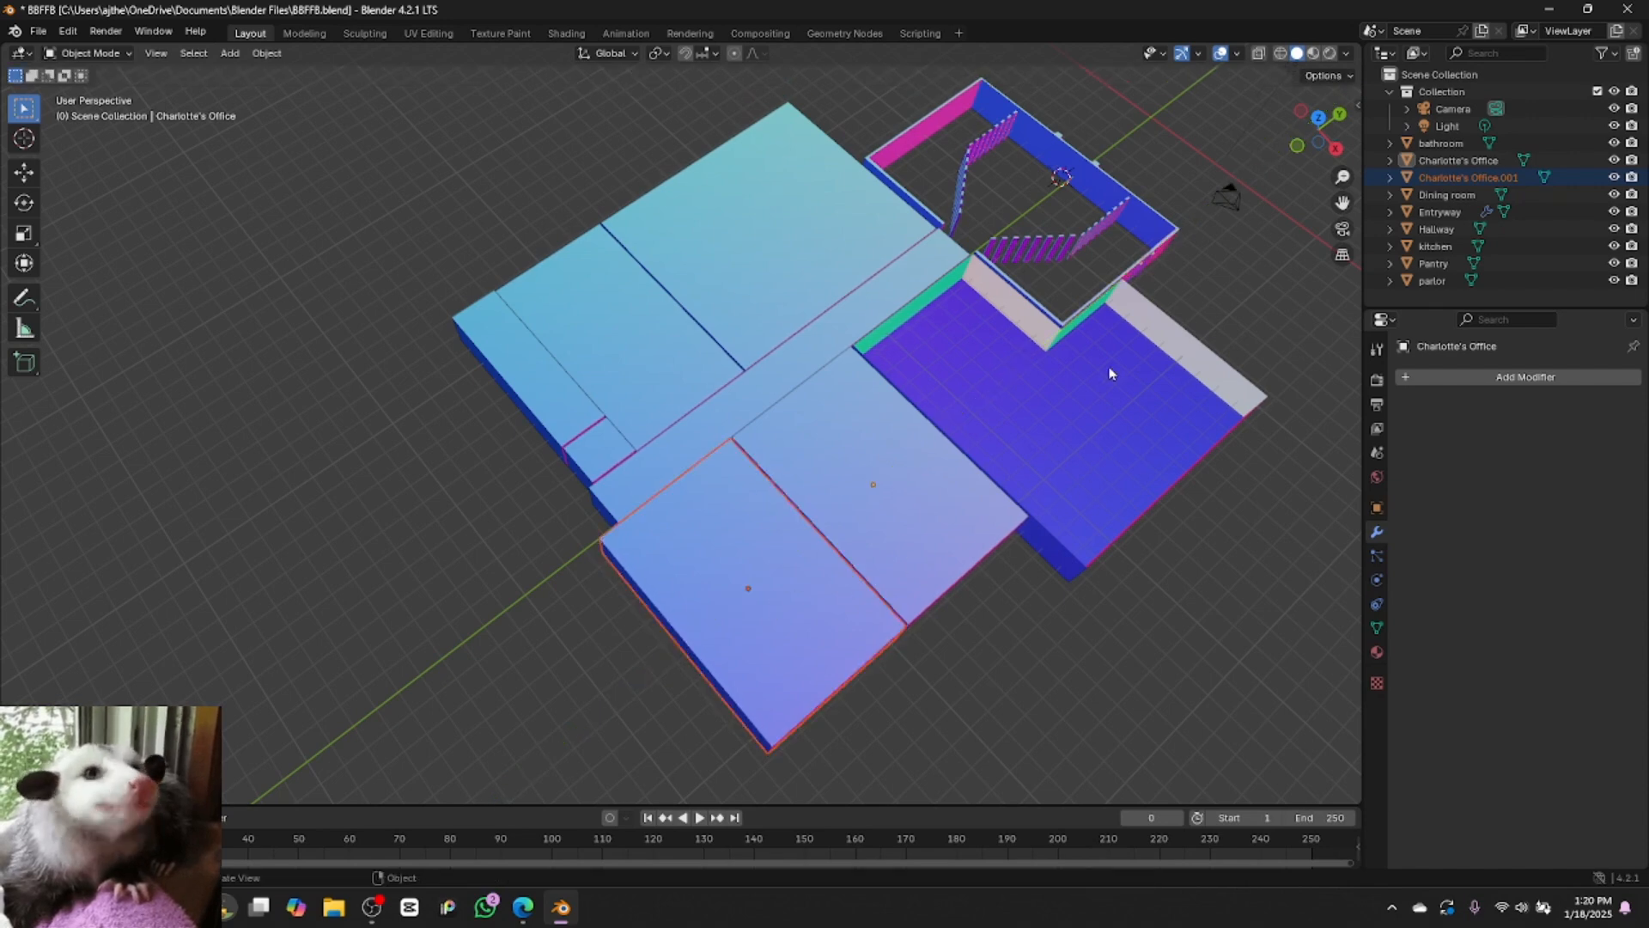
Switch the two selected office blocks to Edit Mode and rename the duplicated block as "Library"
click(89, 53)
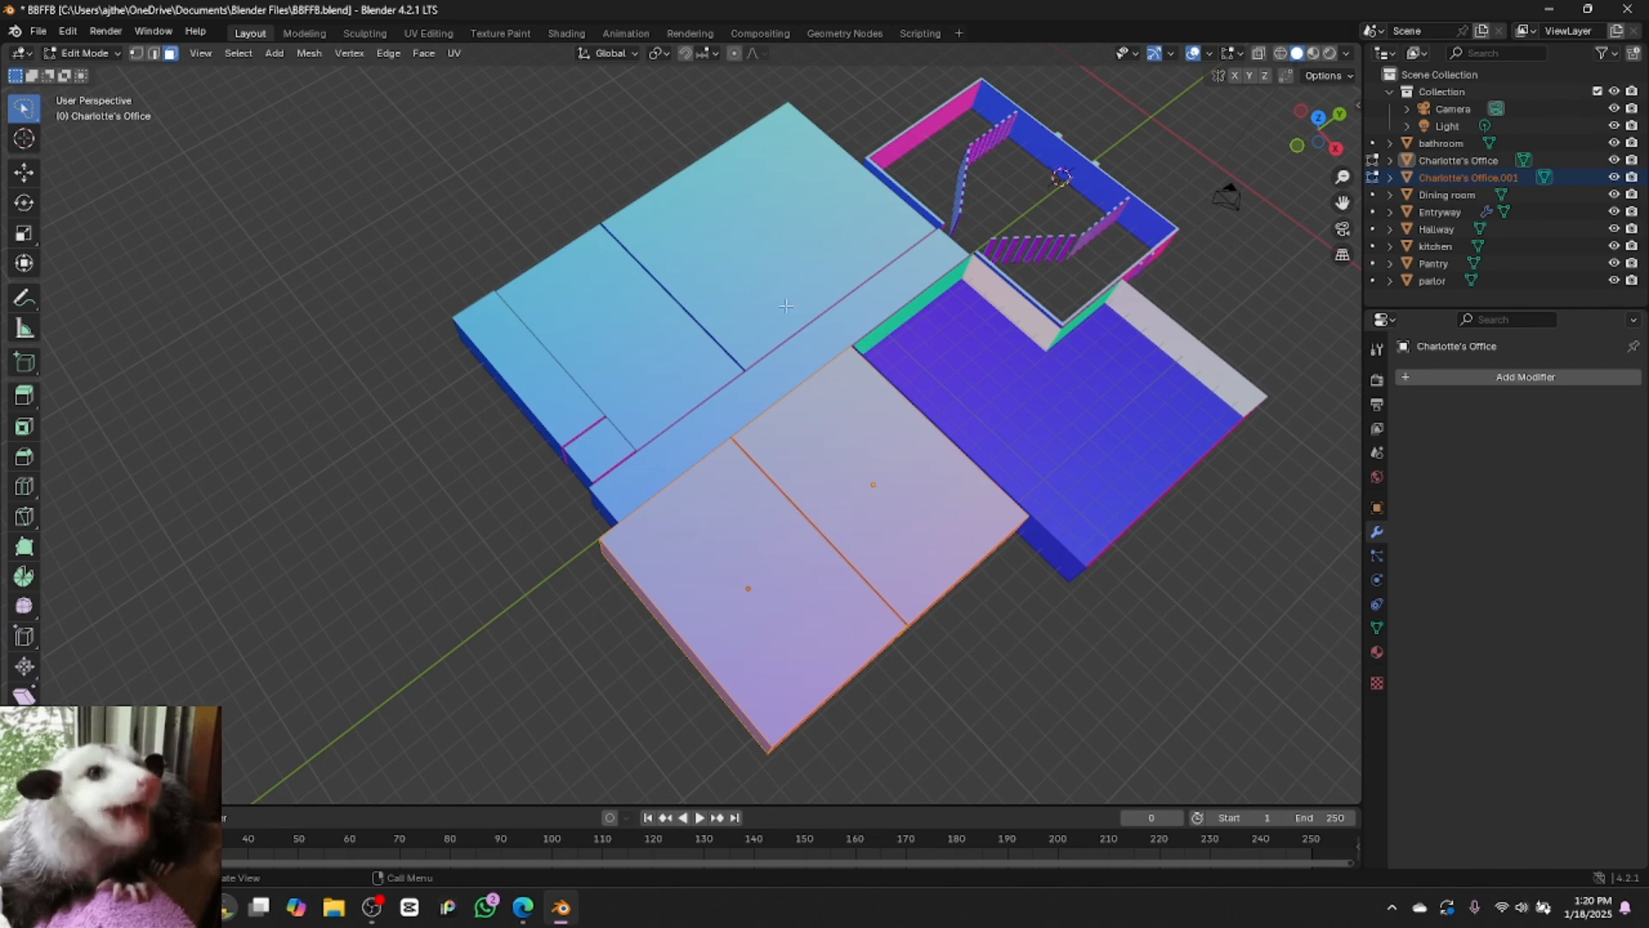
click(1467, 178)
double_click(1468, 179)
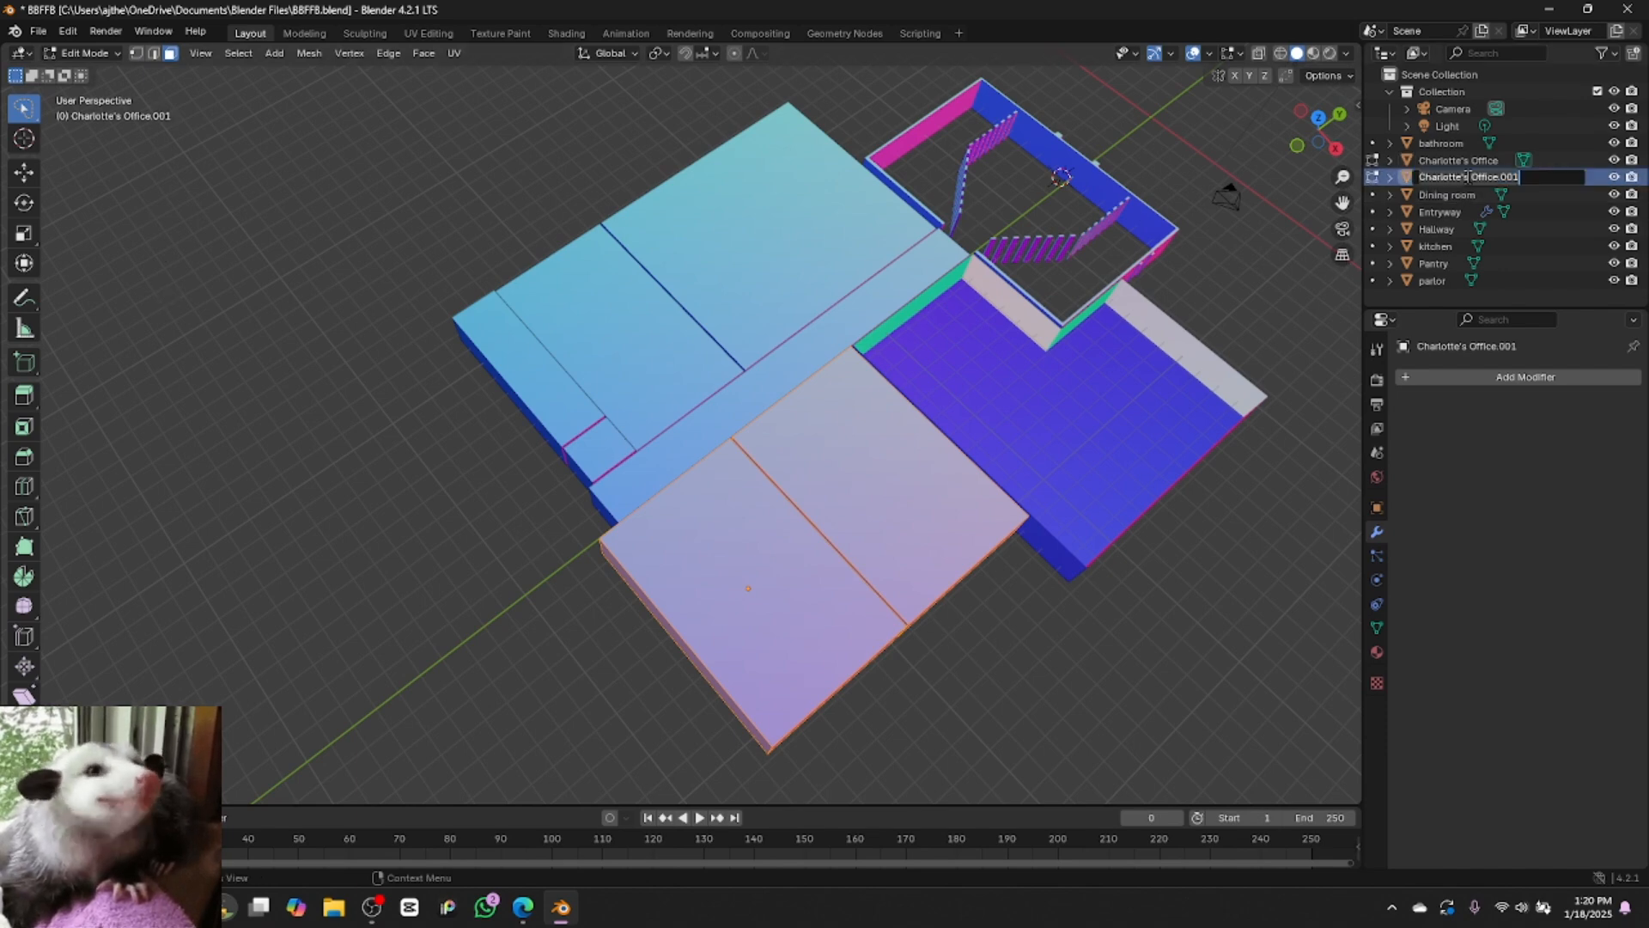
key(BackSpace)
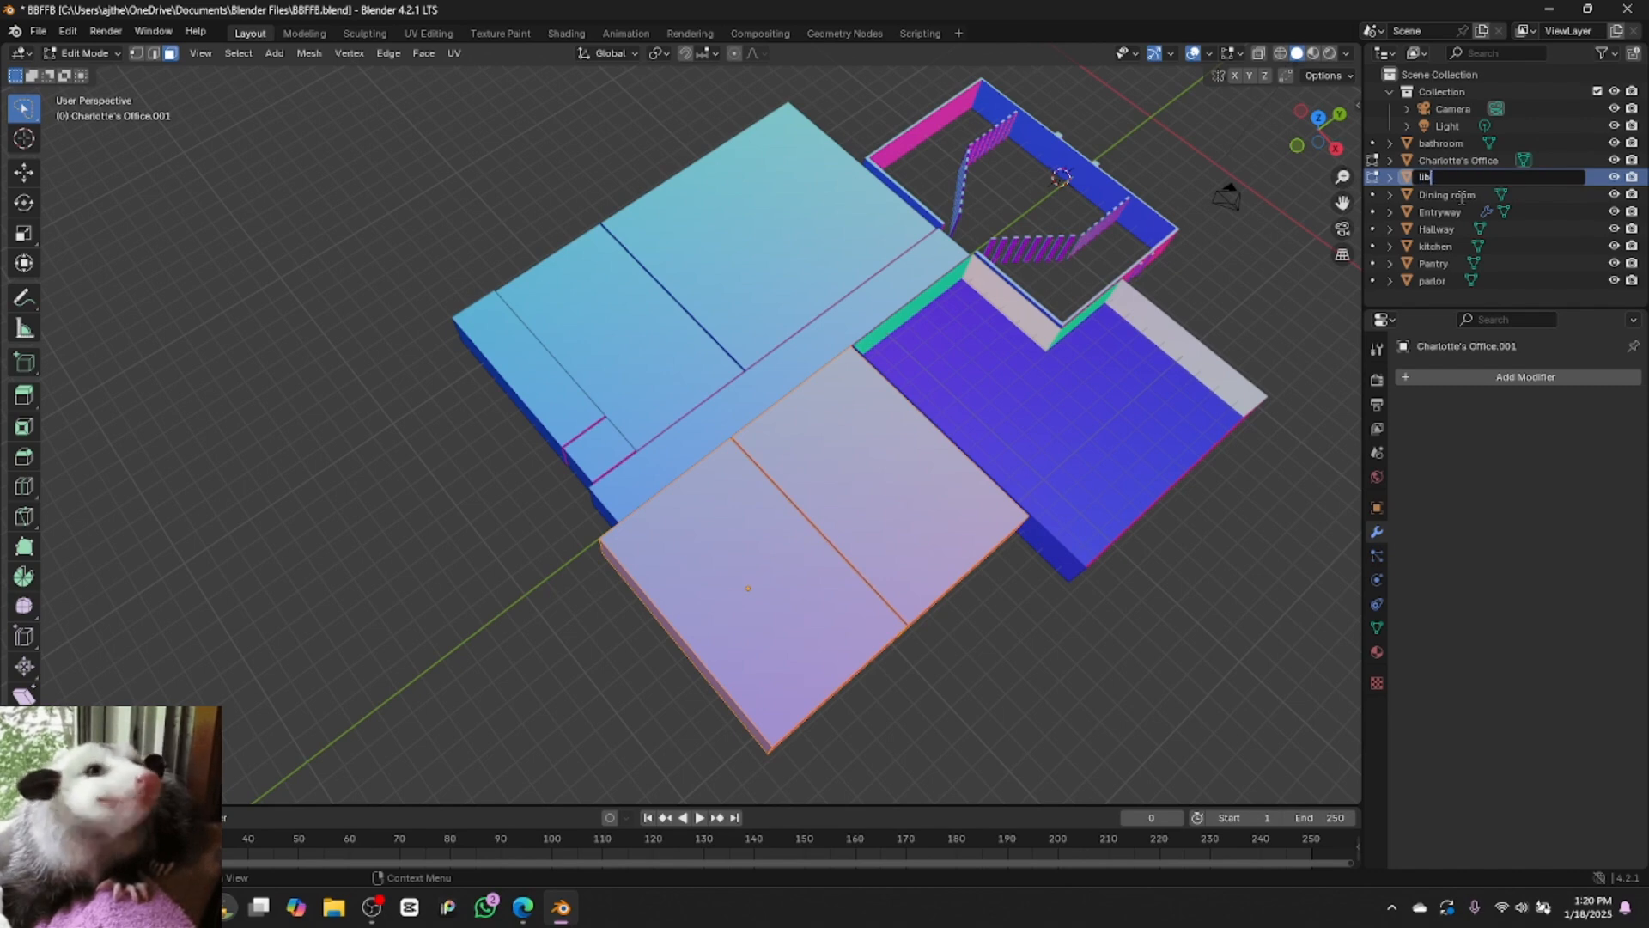
text(Library)
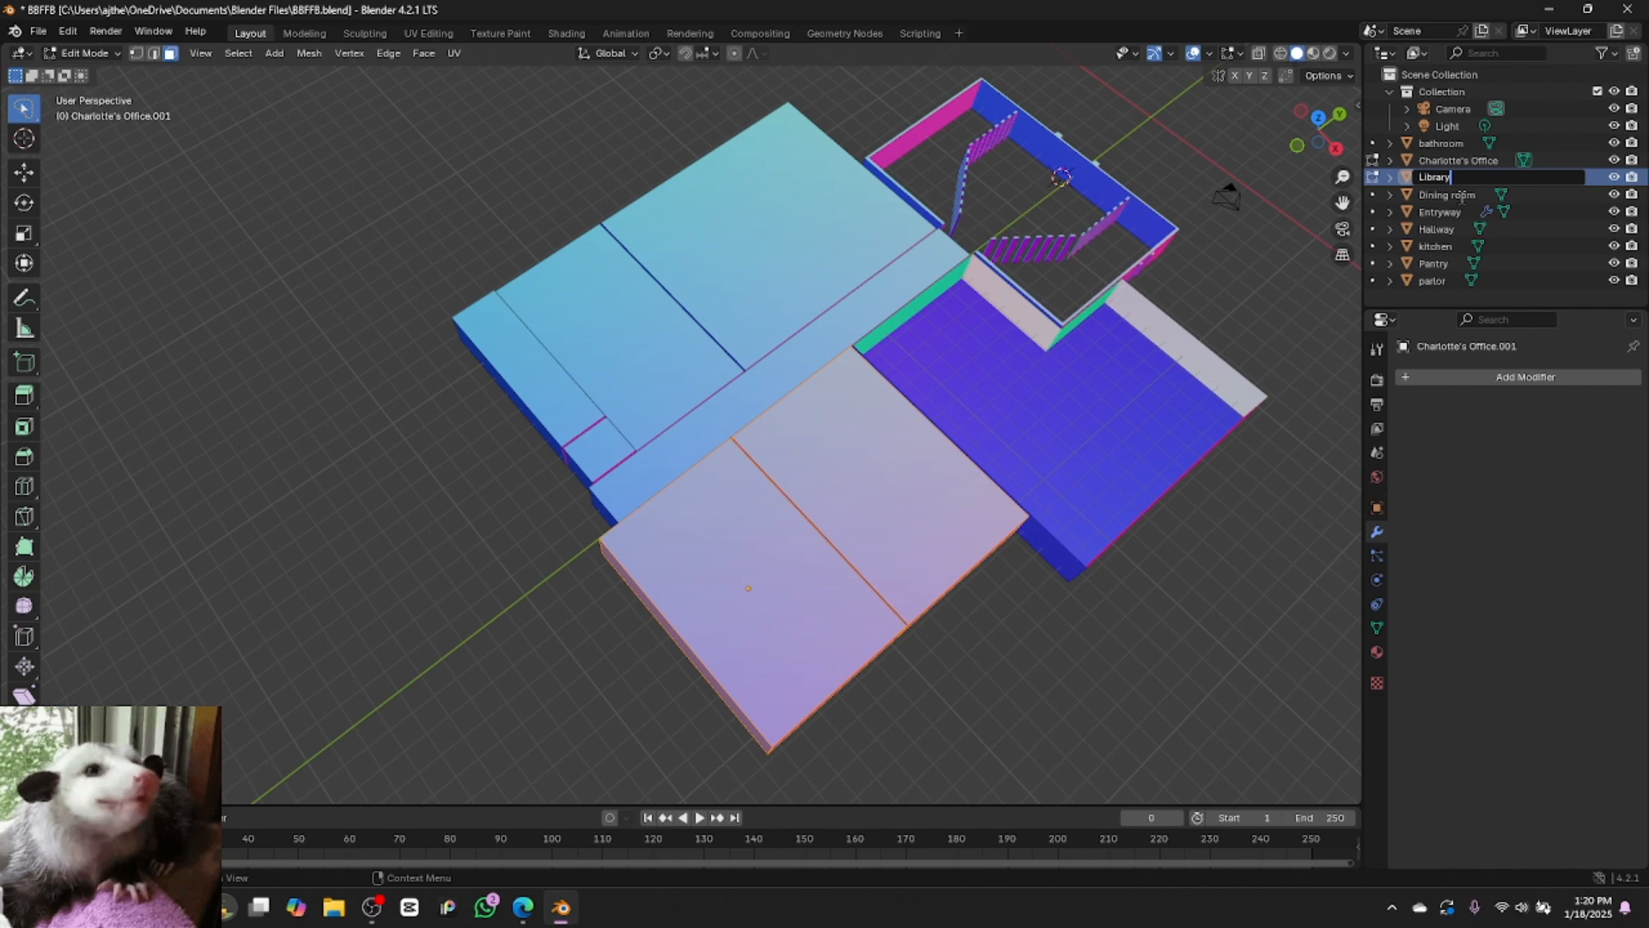
key(Return)
click(1043, 694)
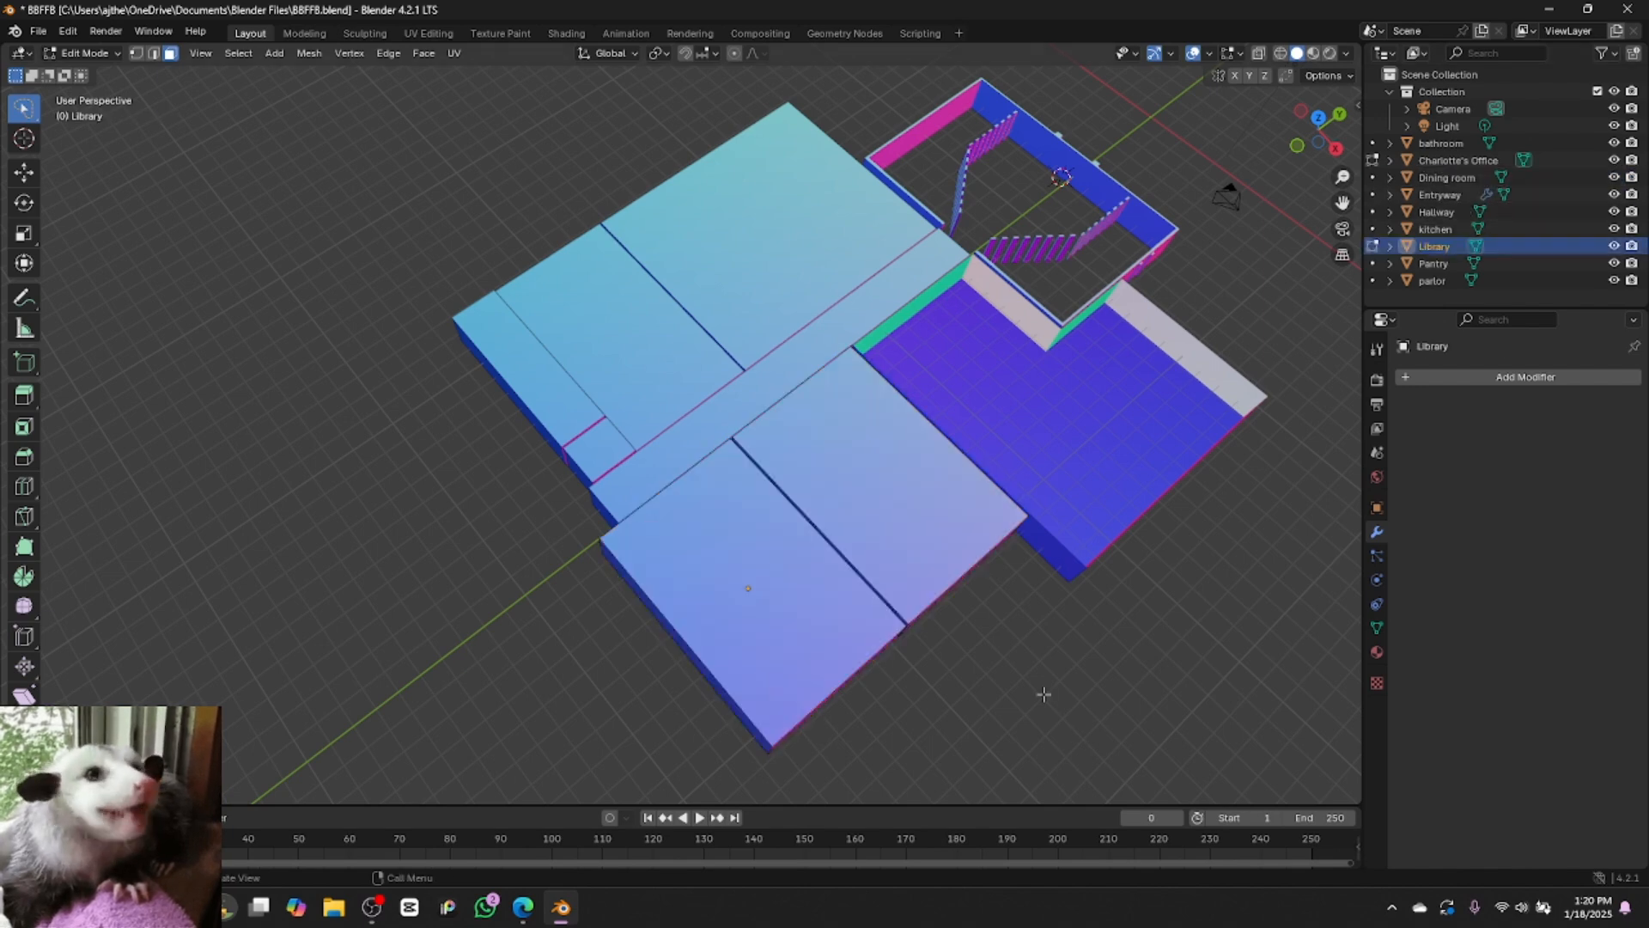
Delete the top face of the library block to open up the room
click(775, 609)
right_click(834, 630)
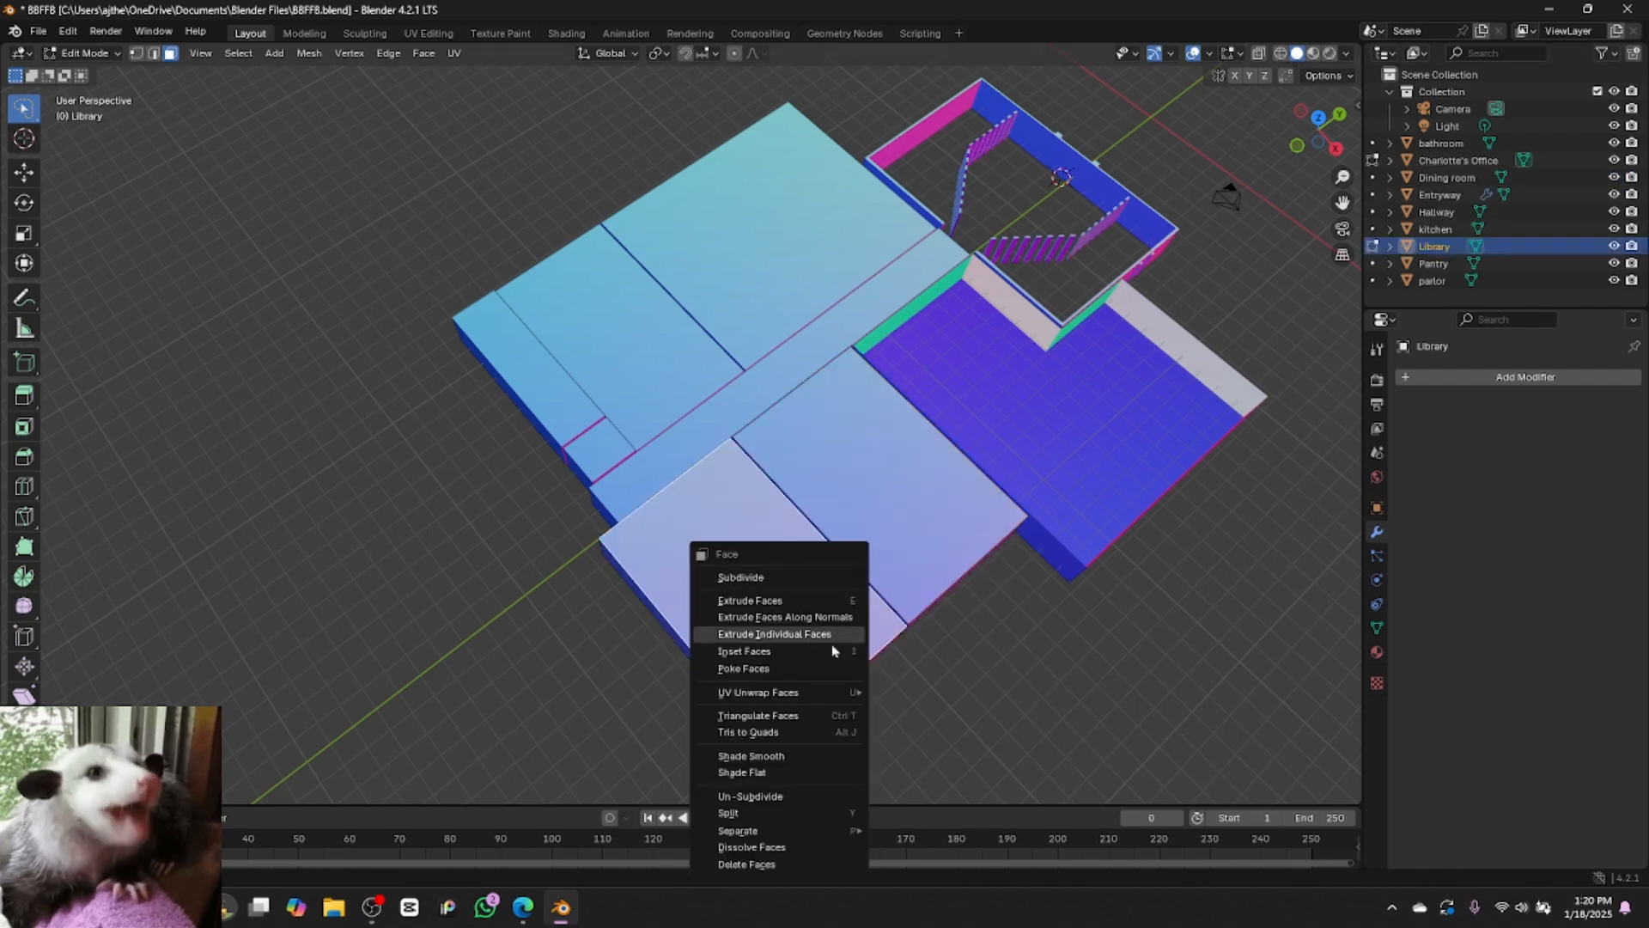
click(800, 865)
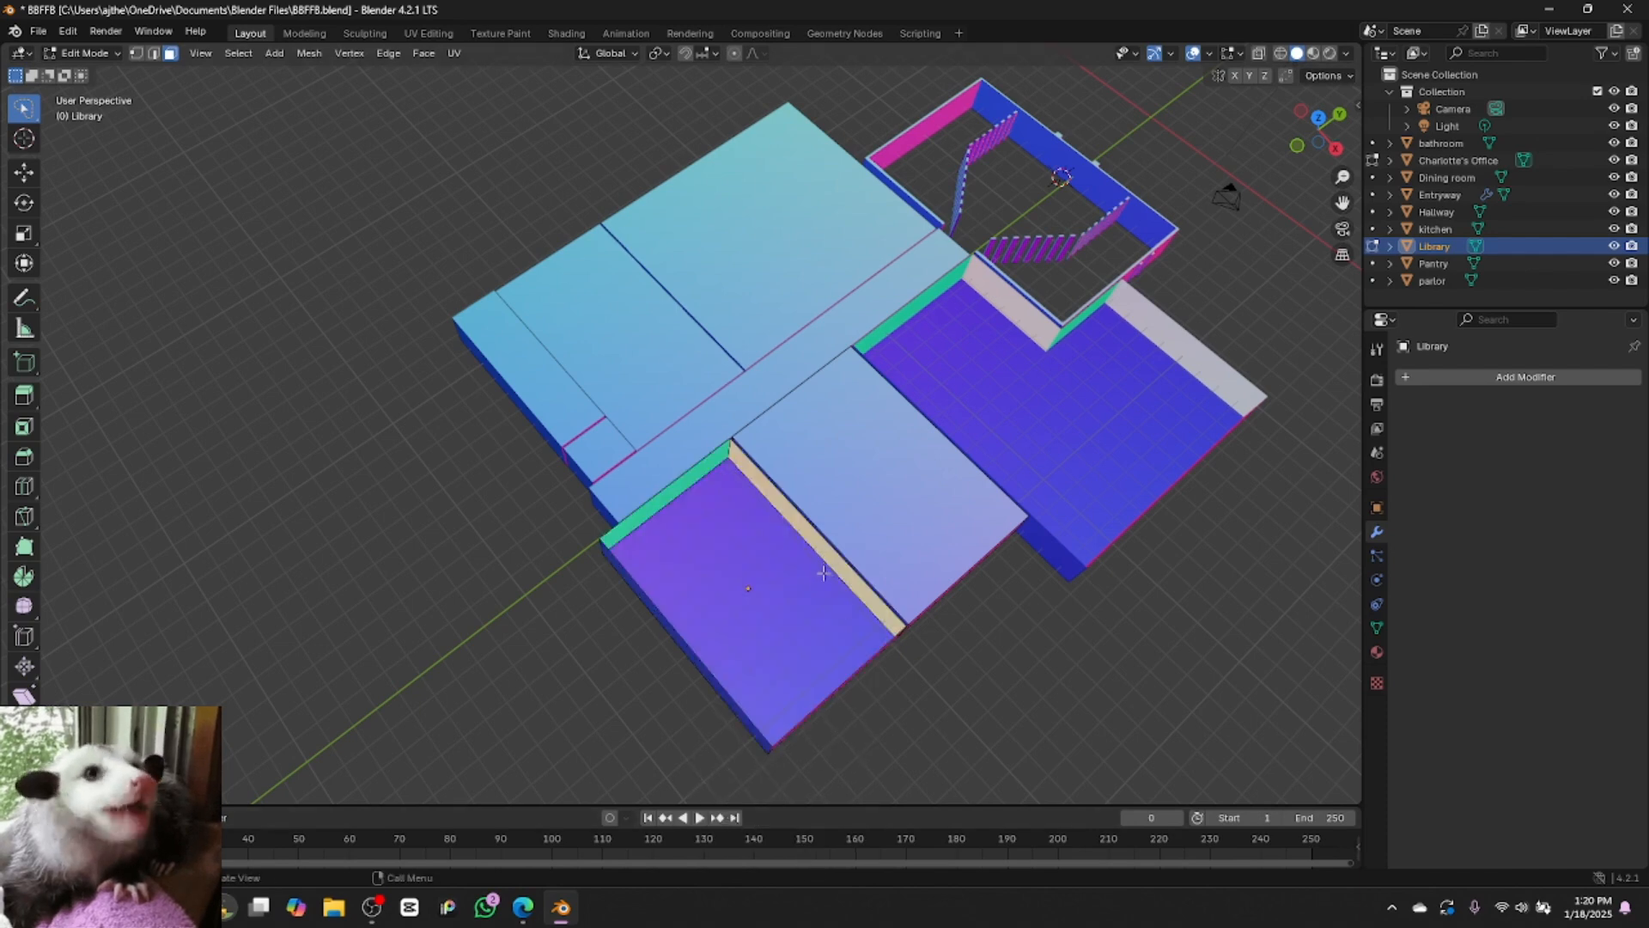
click(84, 52)
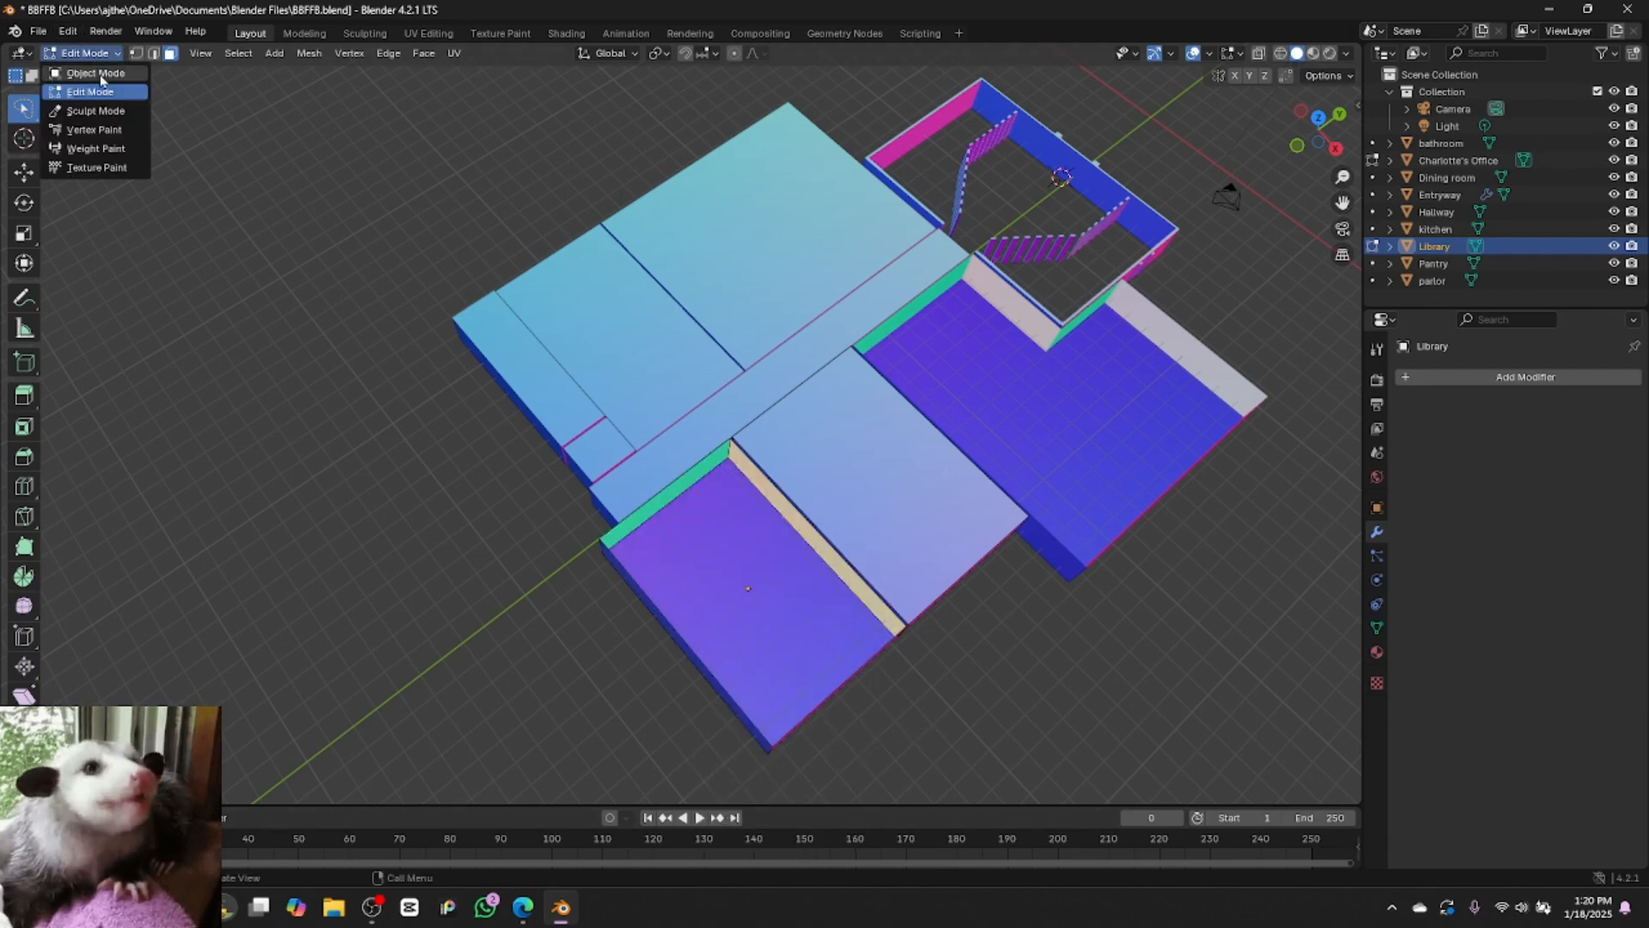
Try to extrude the library's outer end wall about 2.3 m outward, and undo the extrusion
click(1335, 150)
click(1332, 147)
drag(1346, 138, 1311, 373)
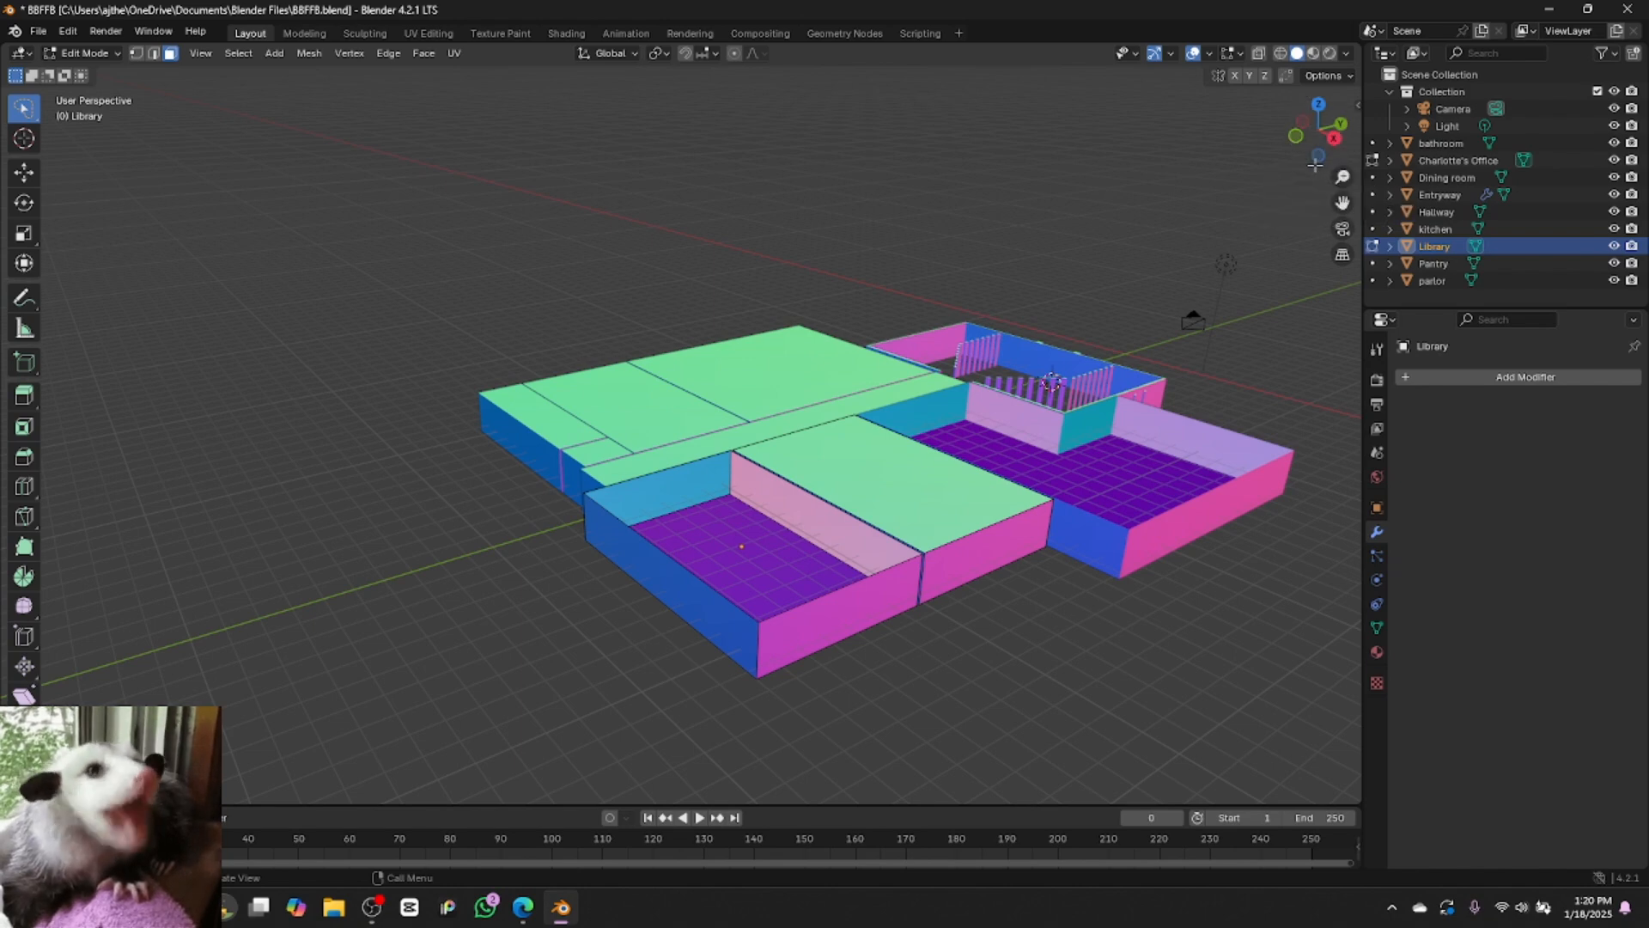
click(907, 595)
key(e)
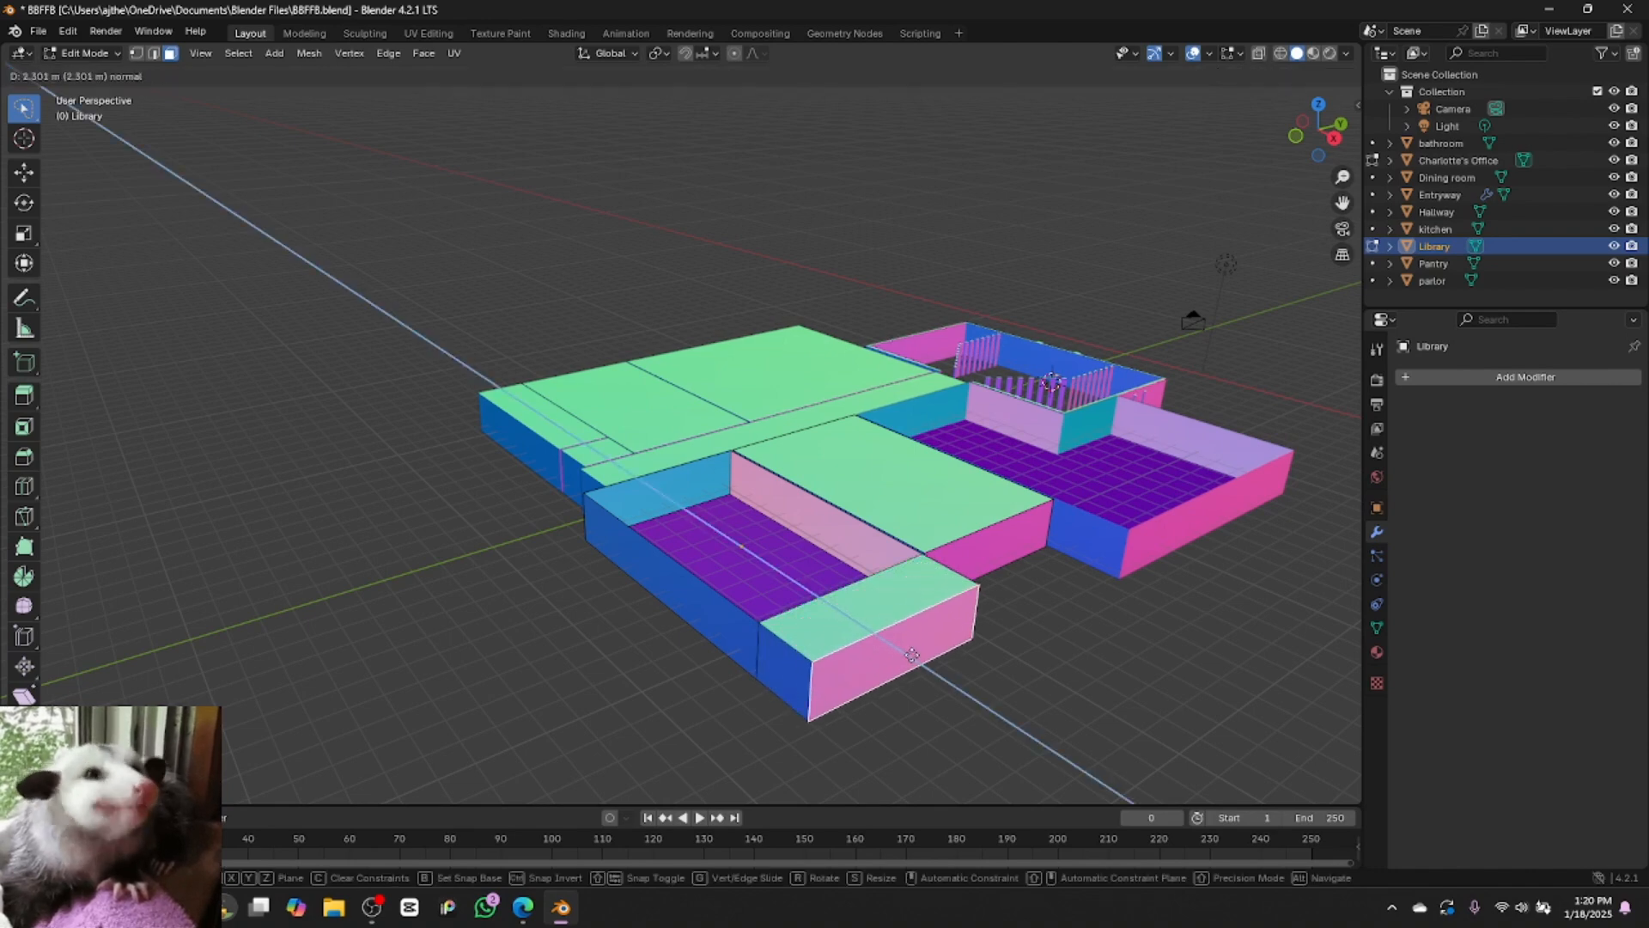
click(912, 655)
drag(1316, 131, 1293, 41)
key(ctrl+z)
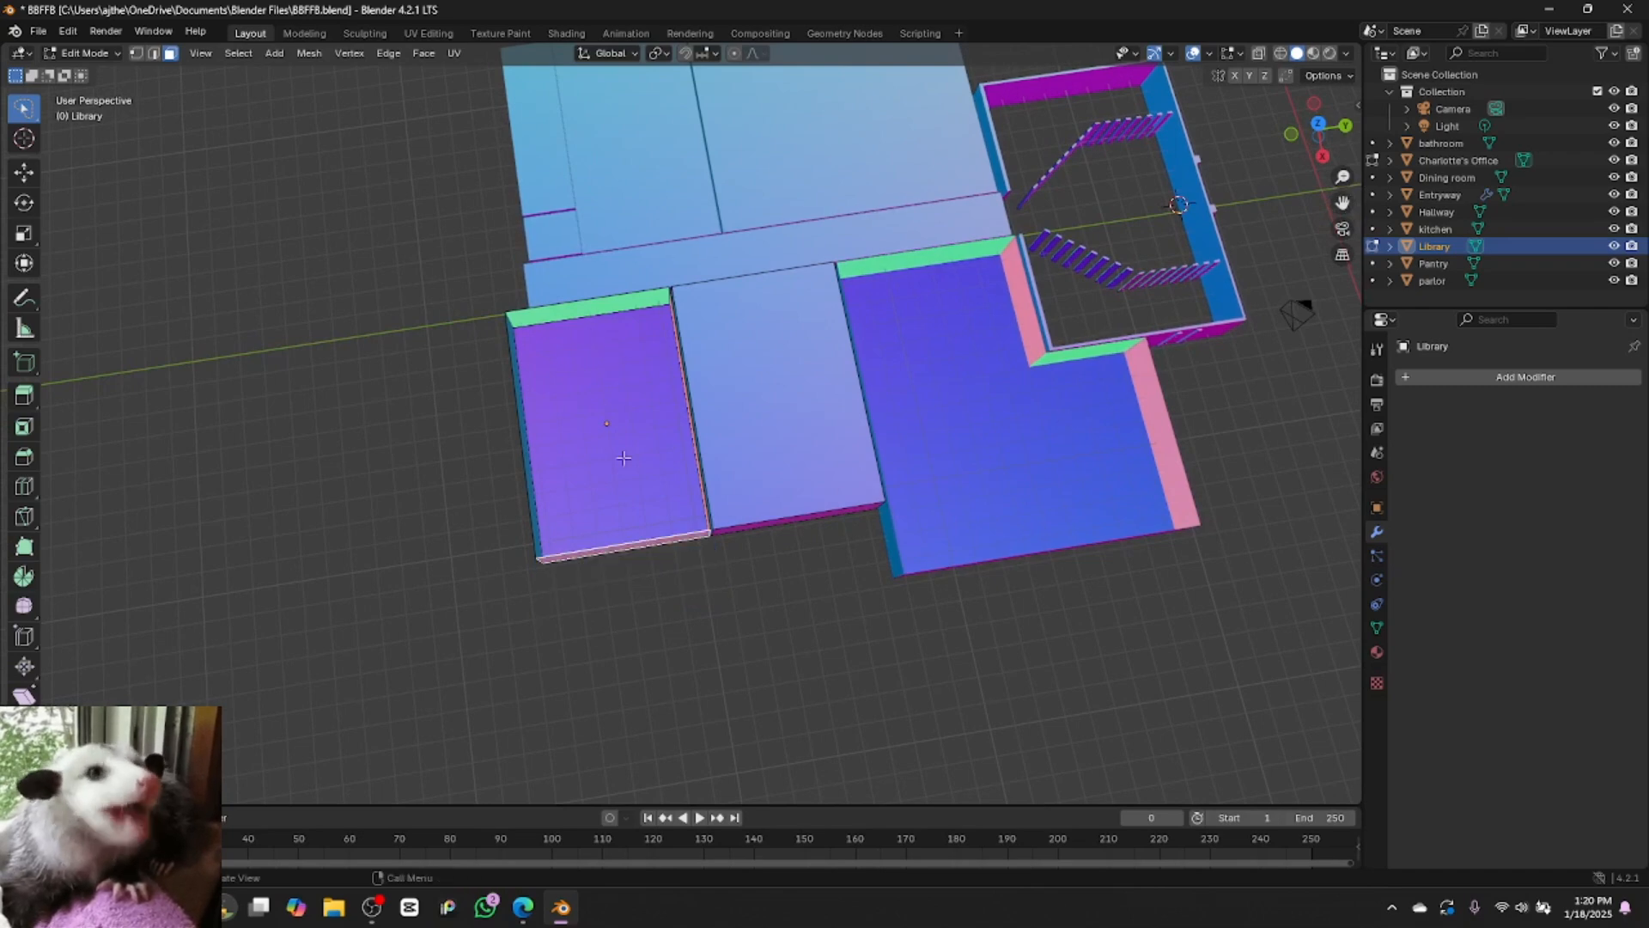
Extrude the library's outer end wall about 2.9 m, and extrude the new section's inner side about 7 m along the office front to the parlor
key(e)
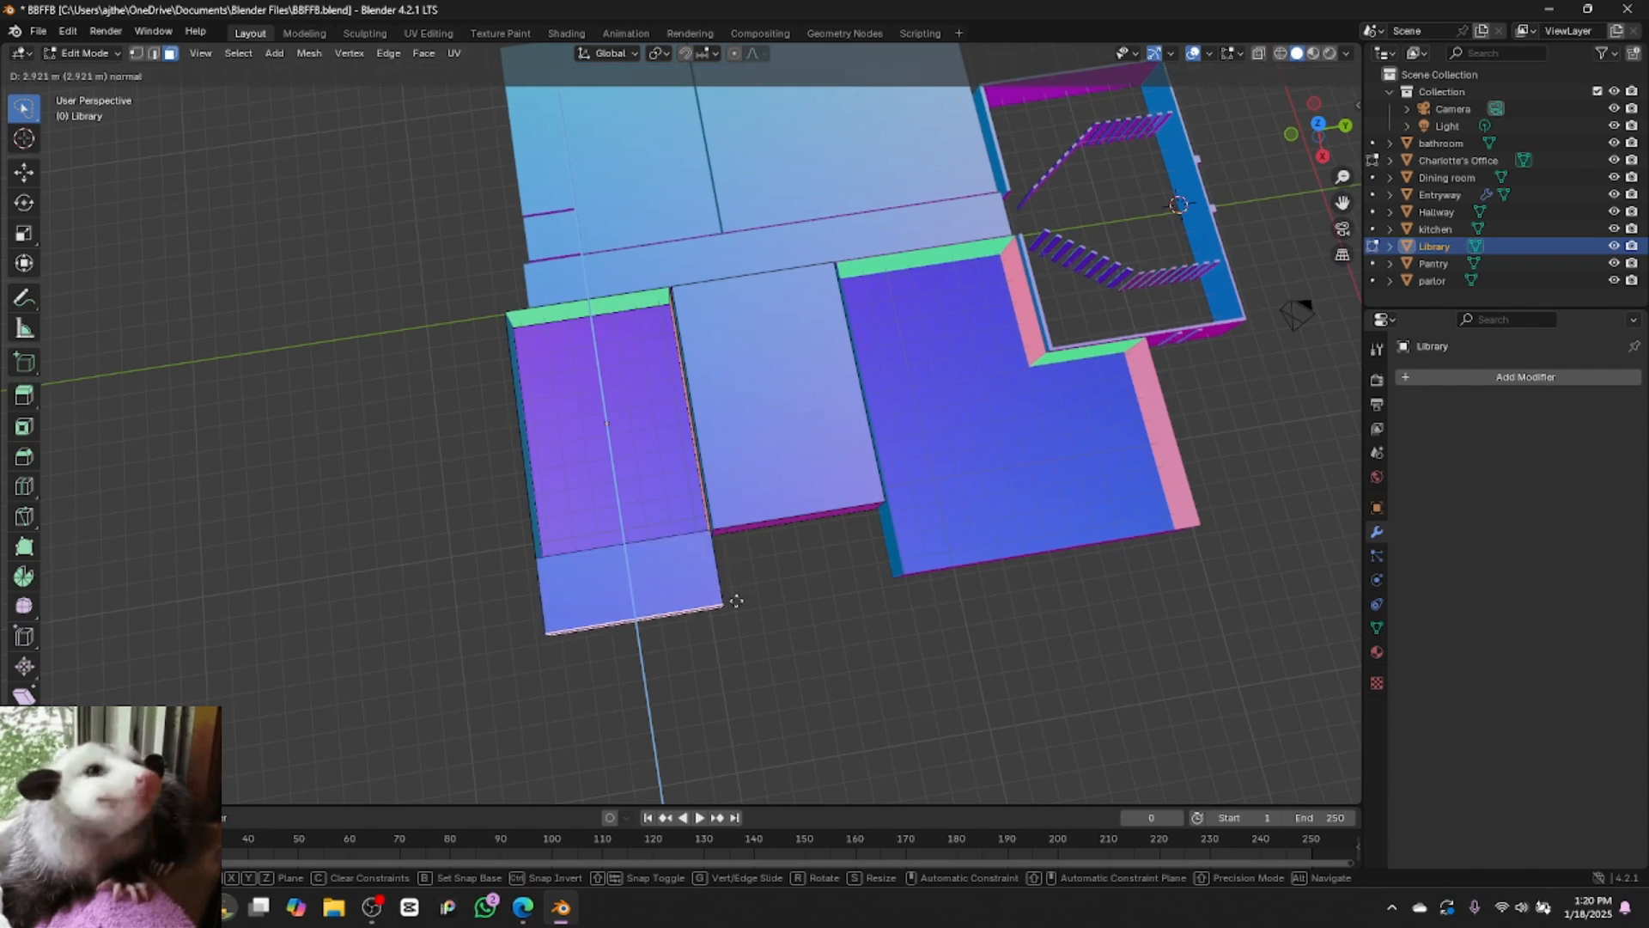
click(736, 601)
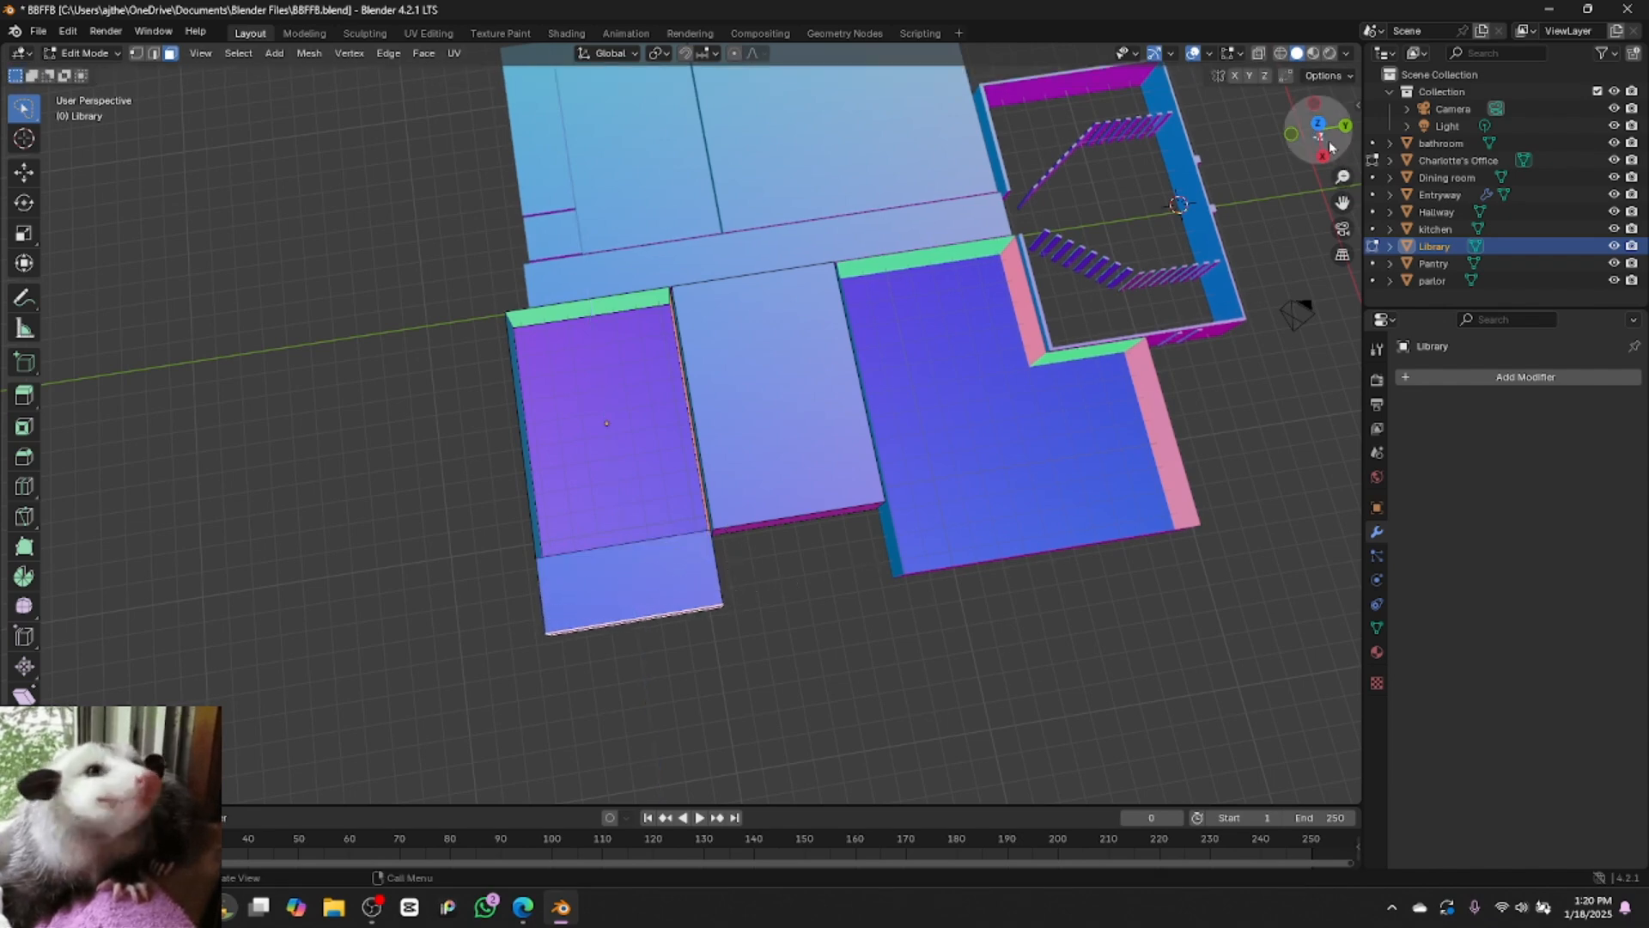
drag(1319, 129, 1284, 155)
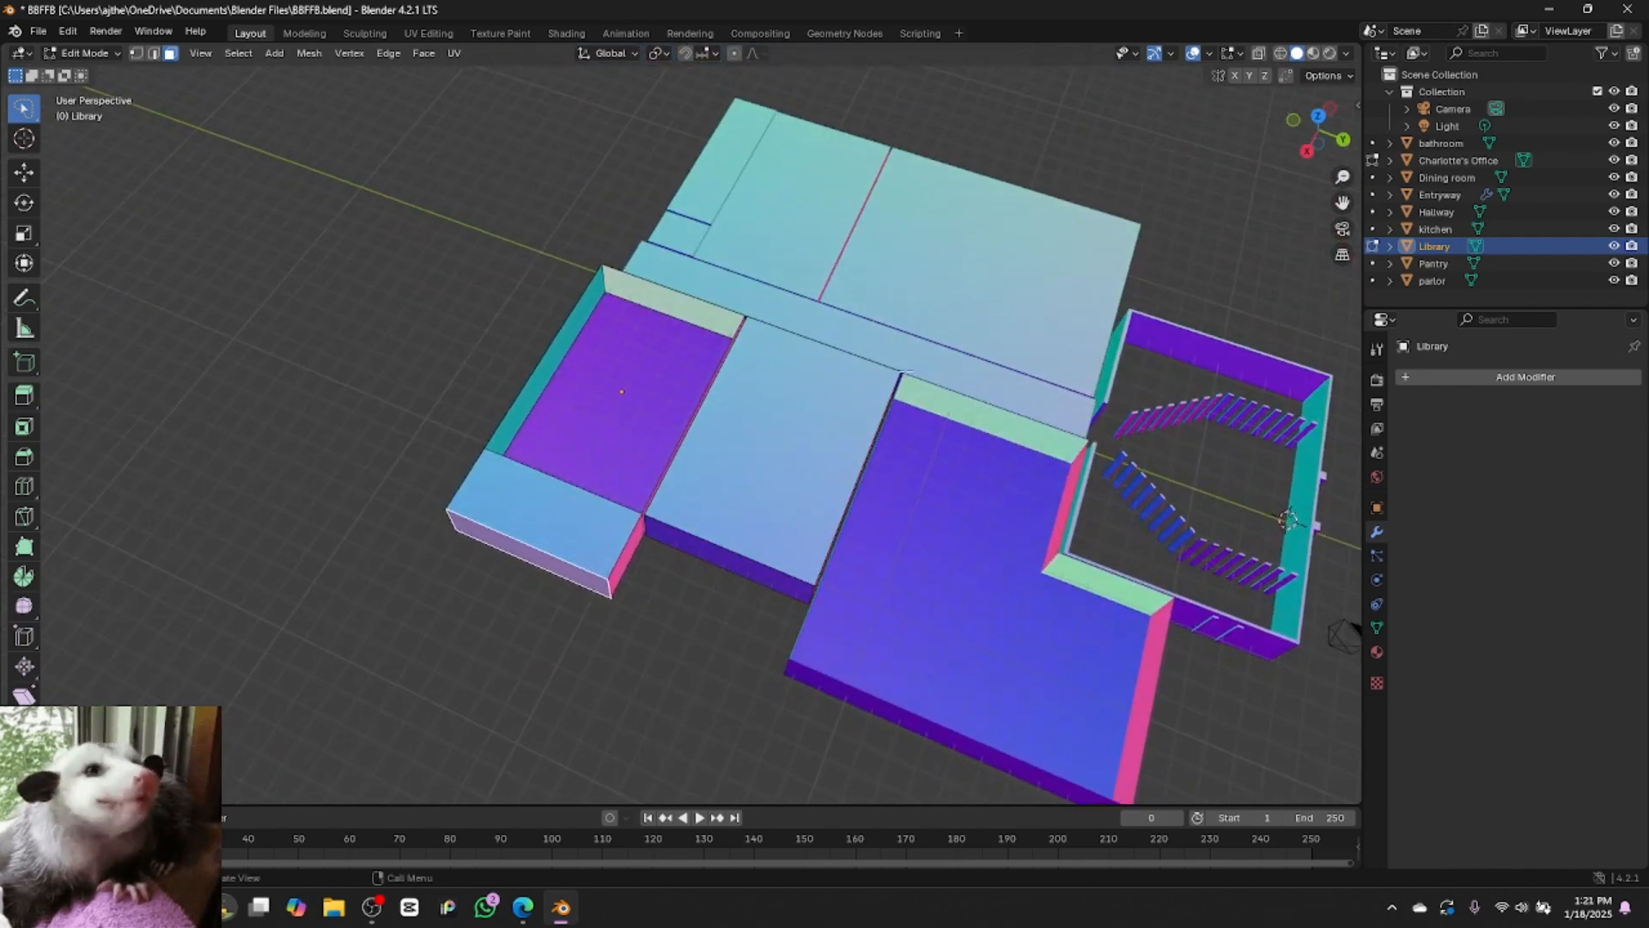
click(630, 547)
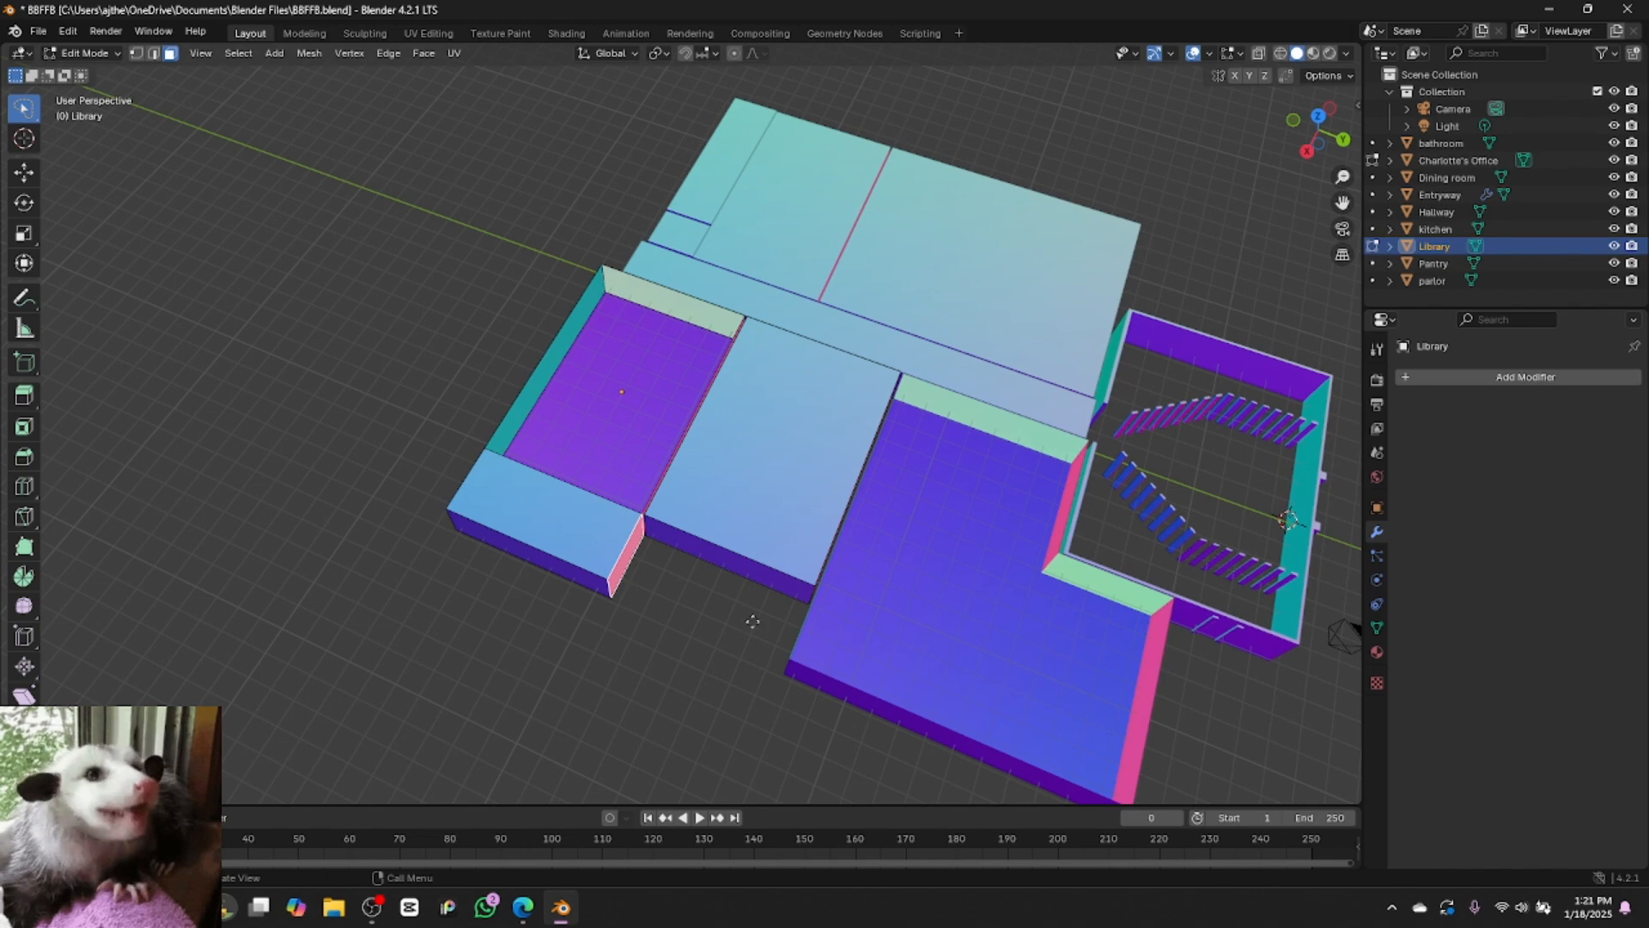
key(e)
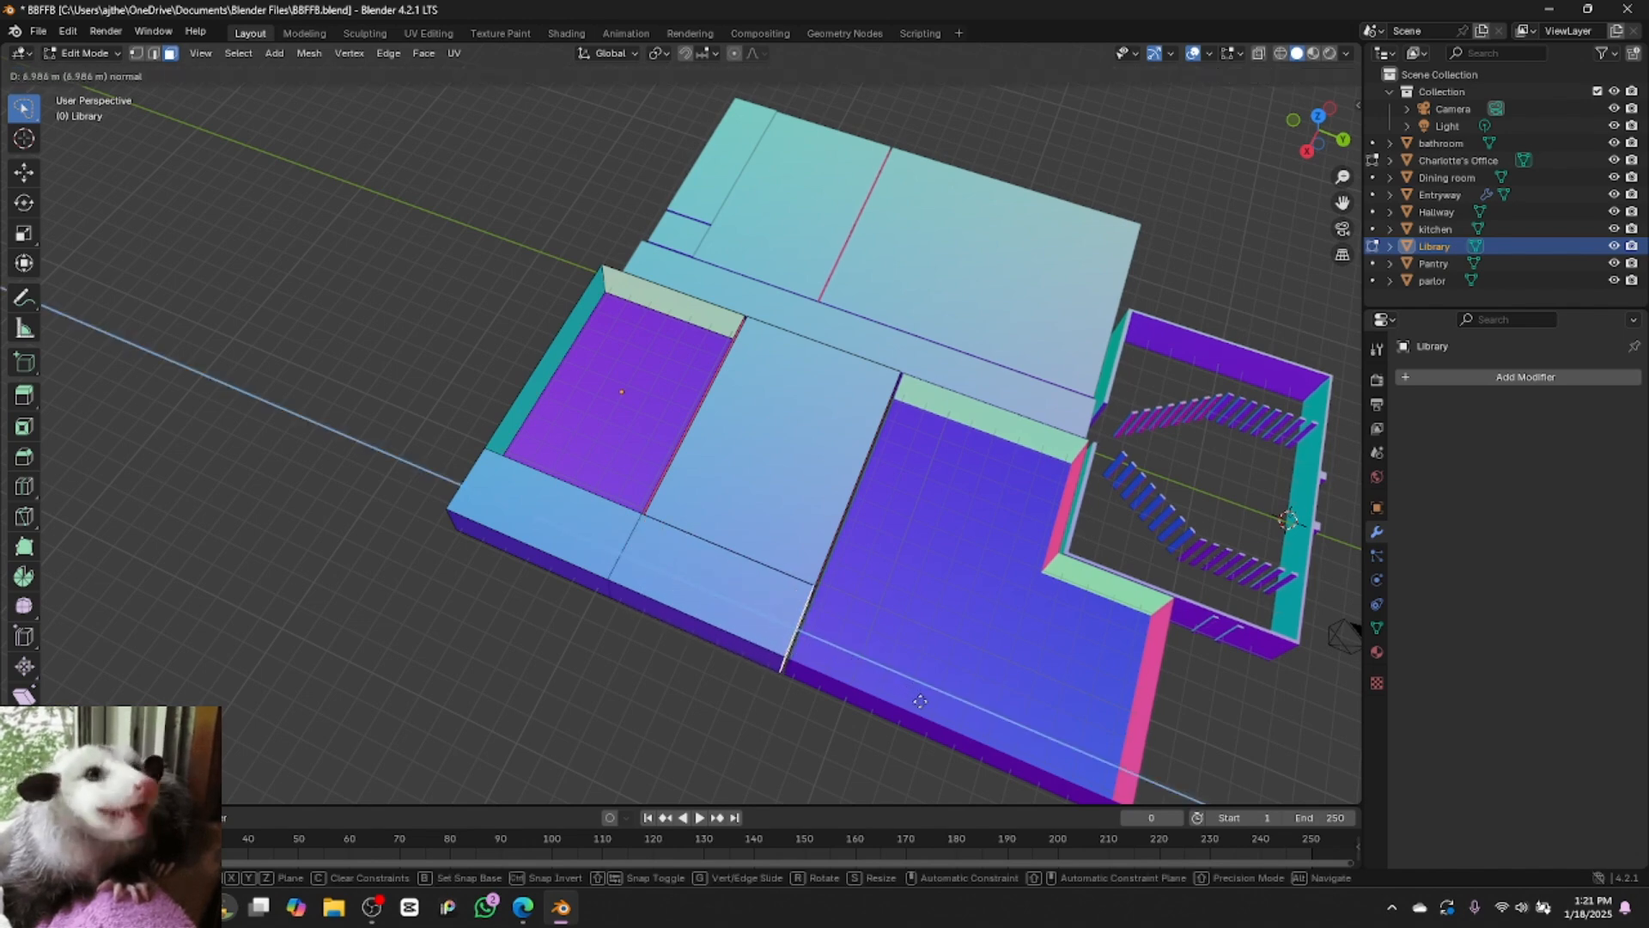
click(920, 701)
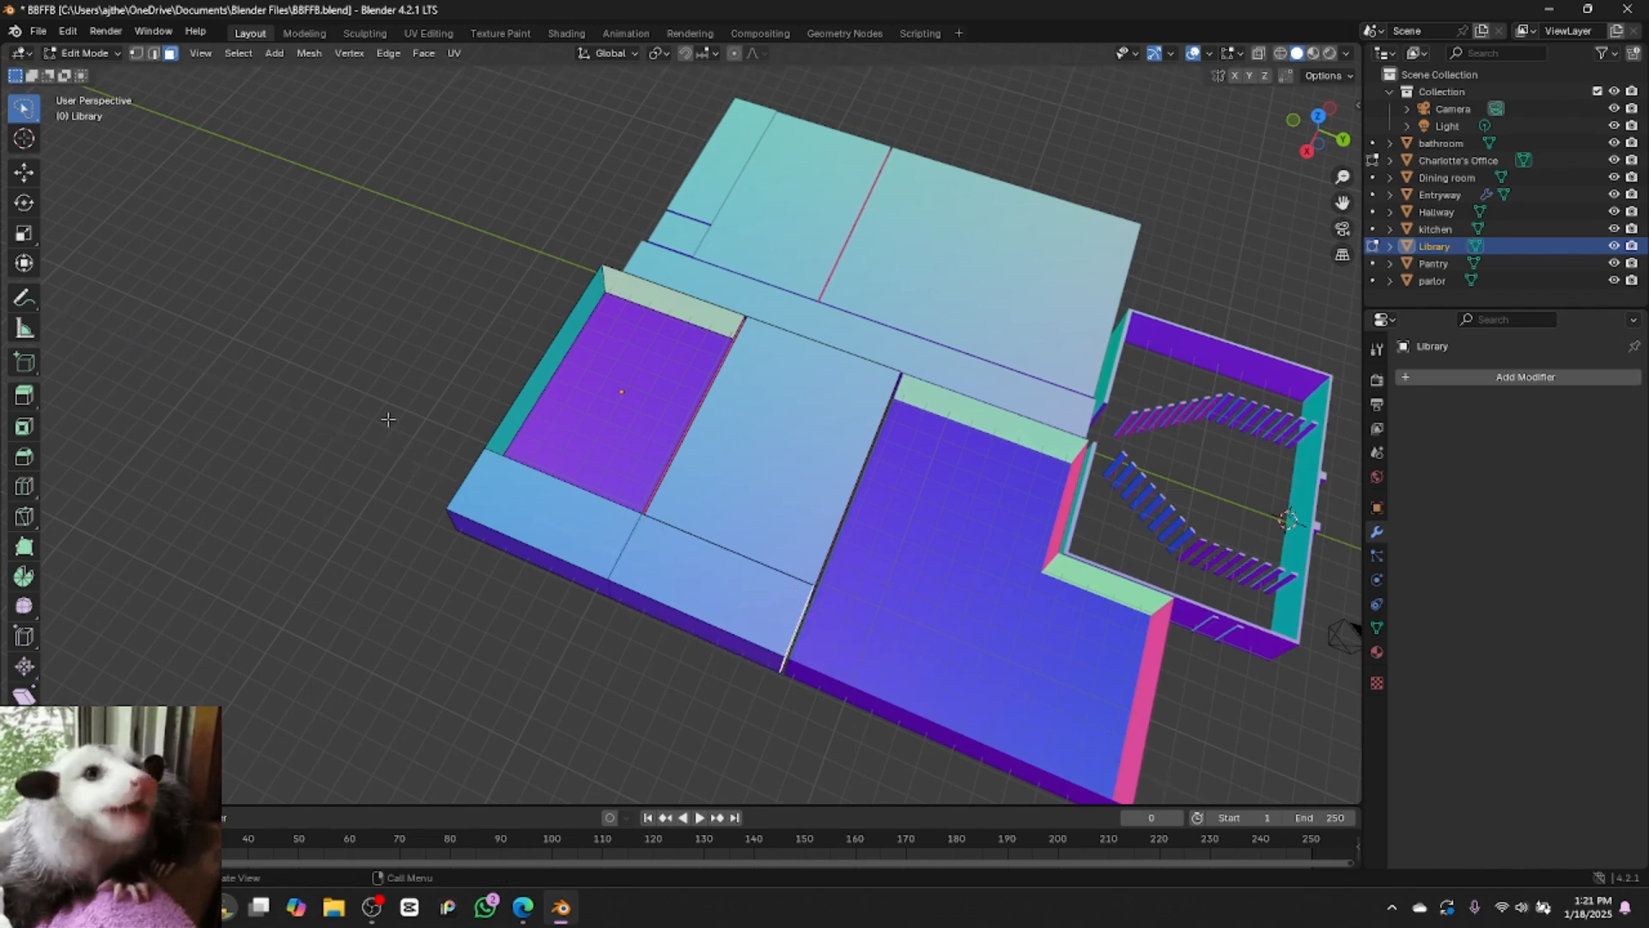
Delete the top faces of the library's two extruded sections
click(114, 57)
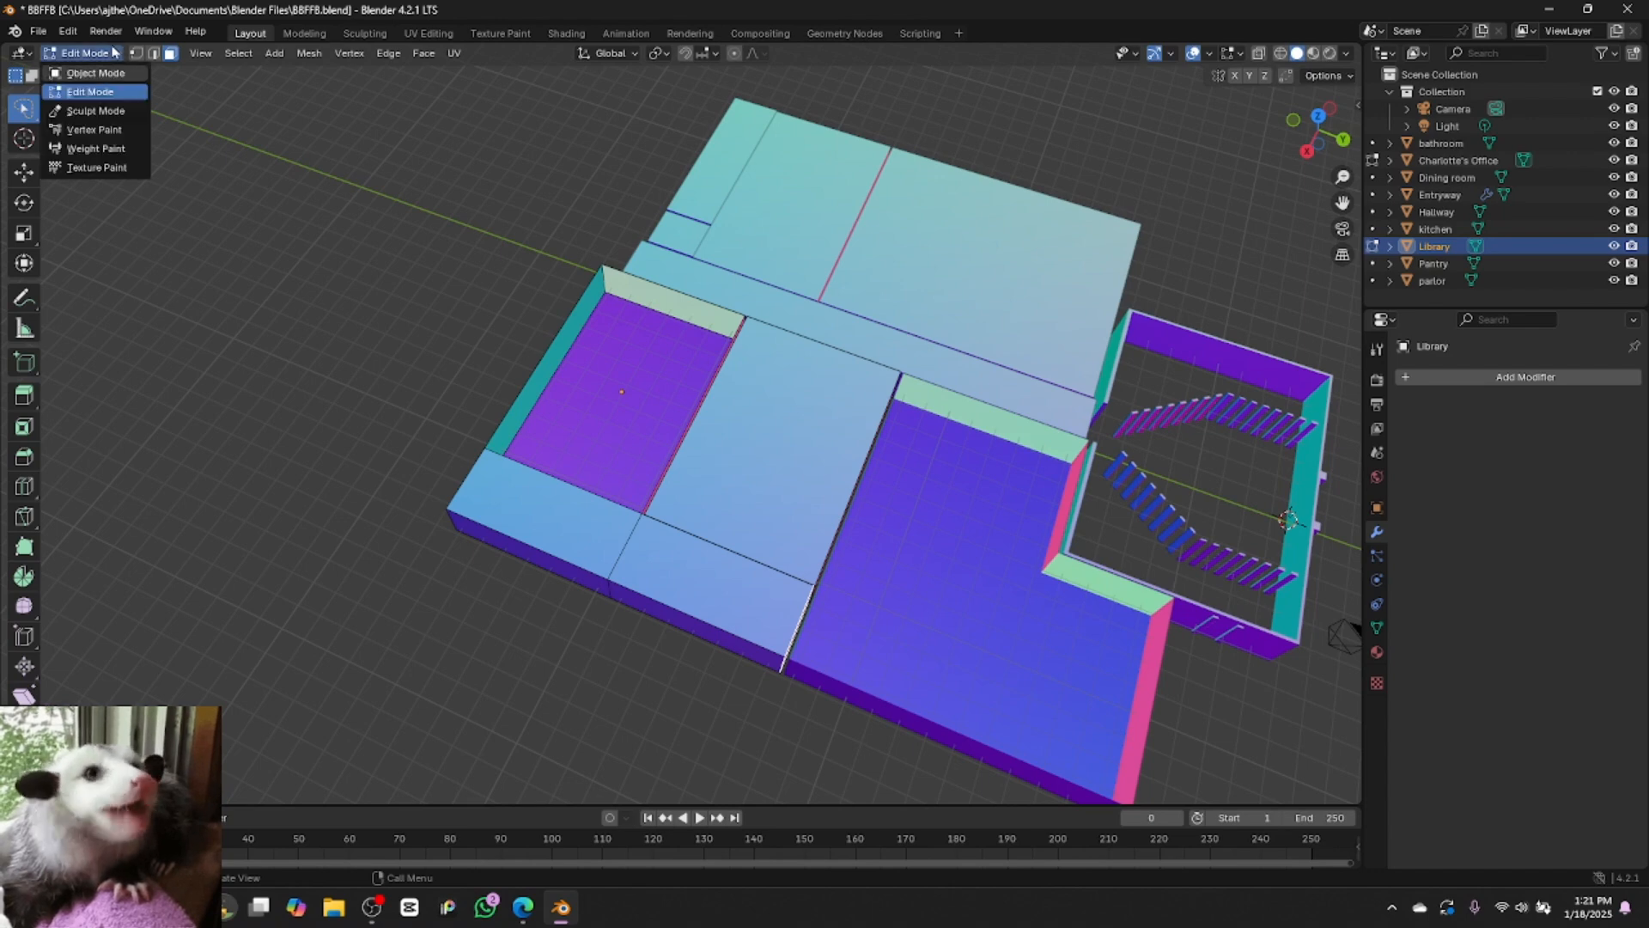
click(544, 516)
right_click(544, 515)
click(545, 515)
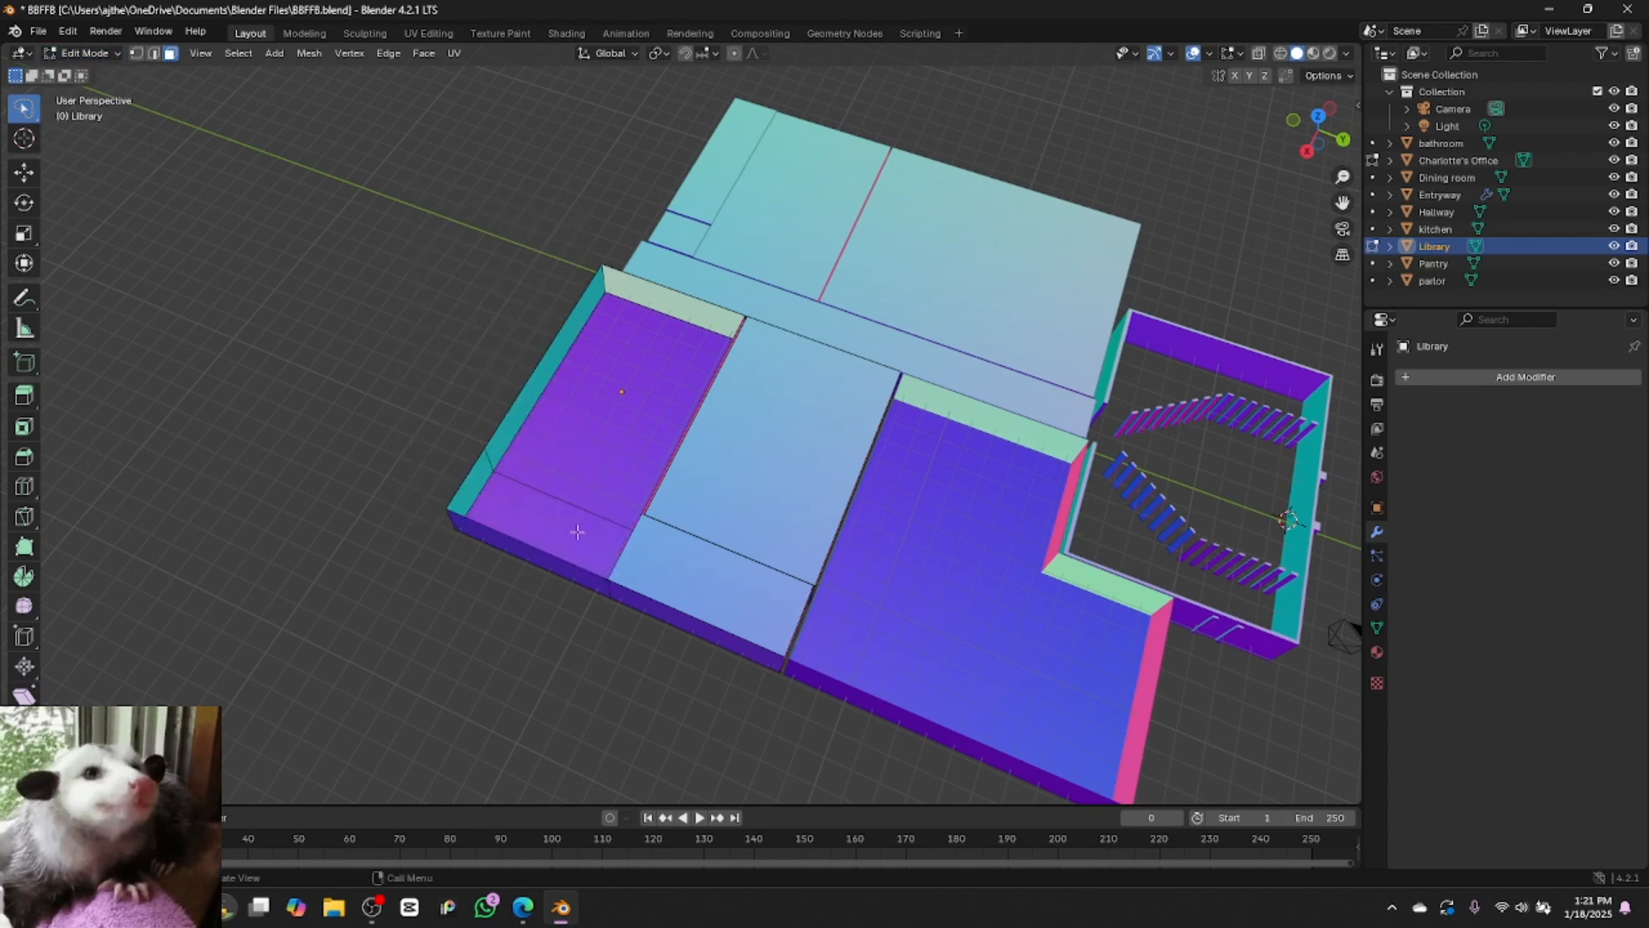
click(672, 571)
right_click(673, 570)
click(672, 568)
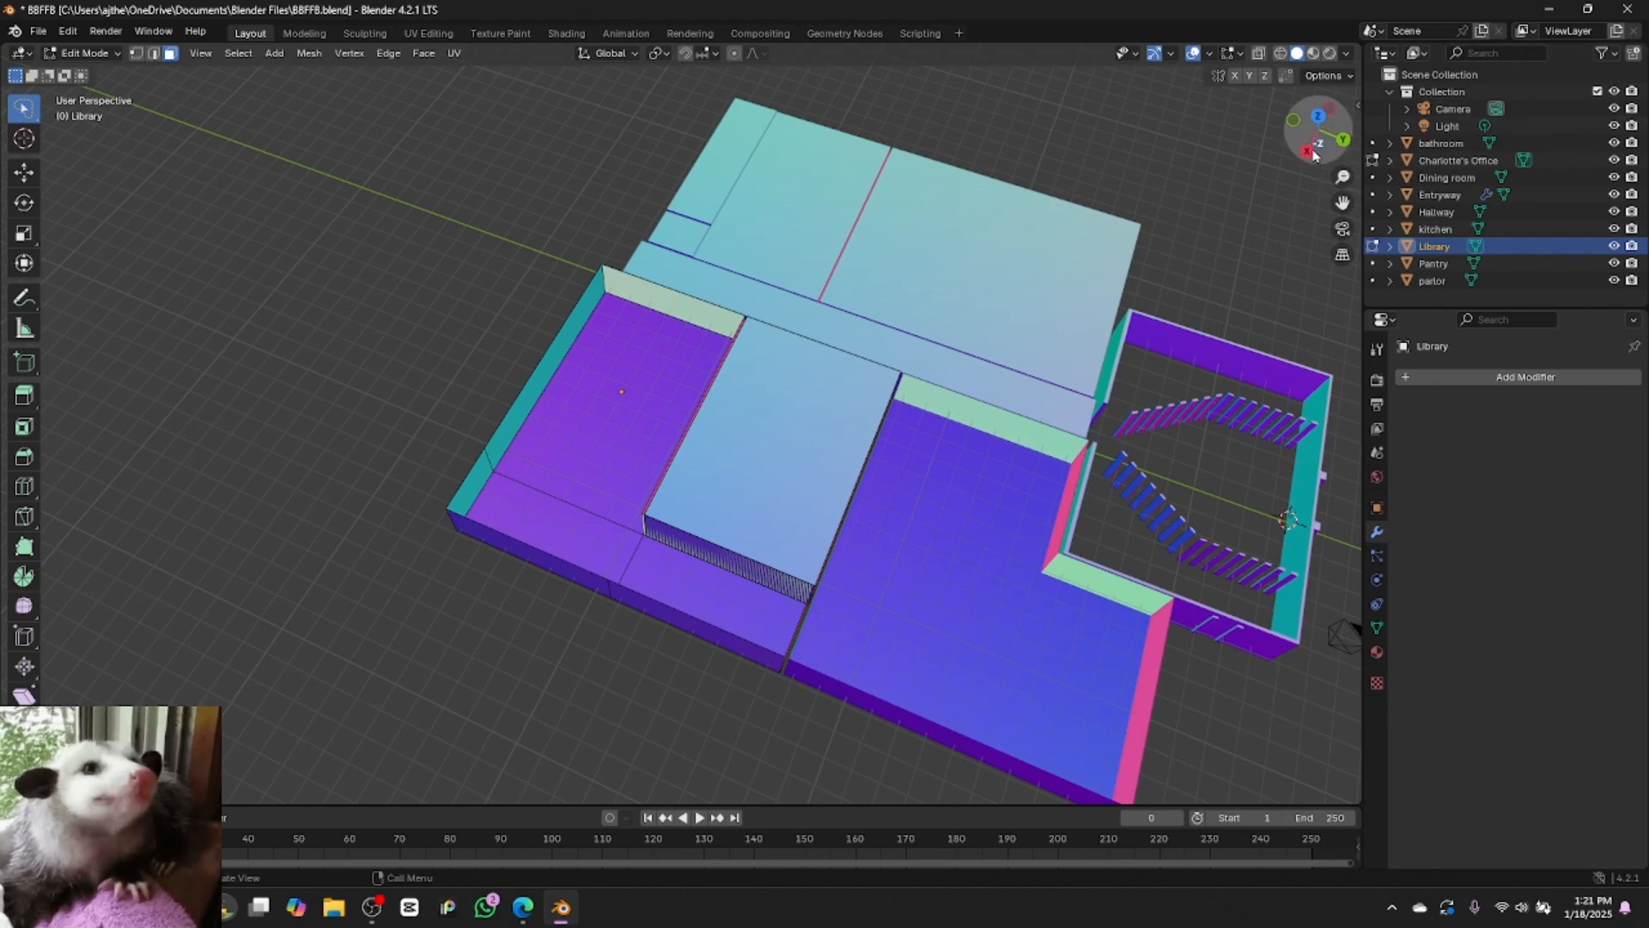
Return to Object Mode and add a cube to the scene
drag(1311, 155, 1496, 132)
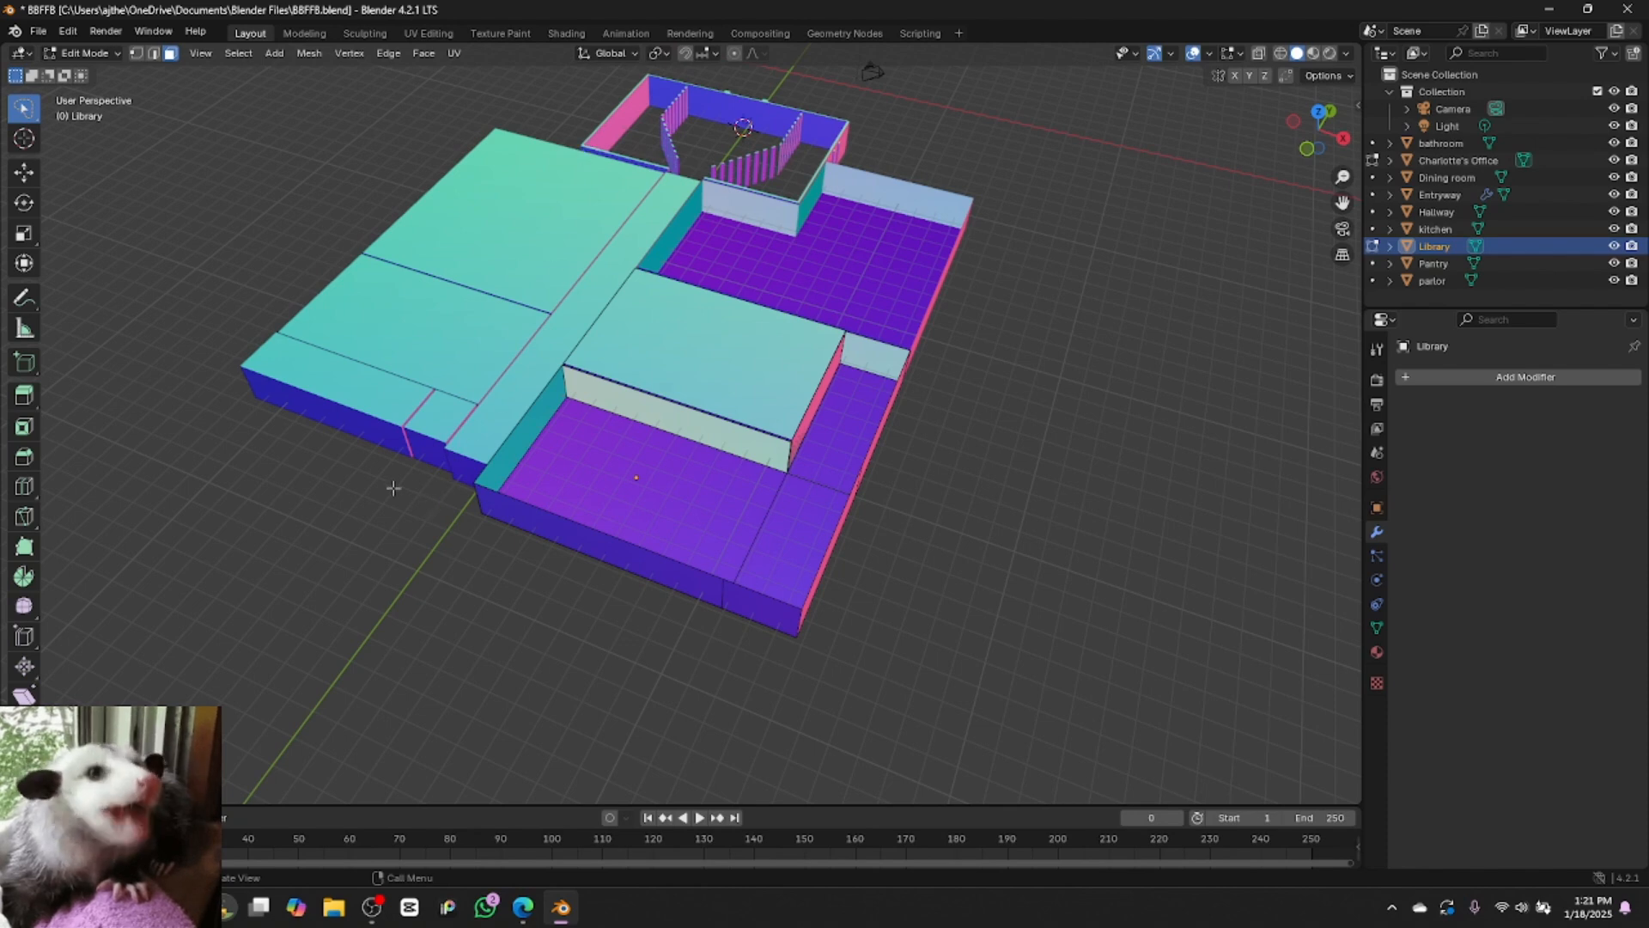
click(107, 55)
click(138, 72)
click(231, 54)
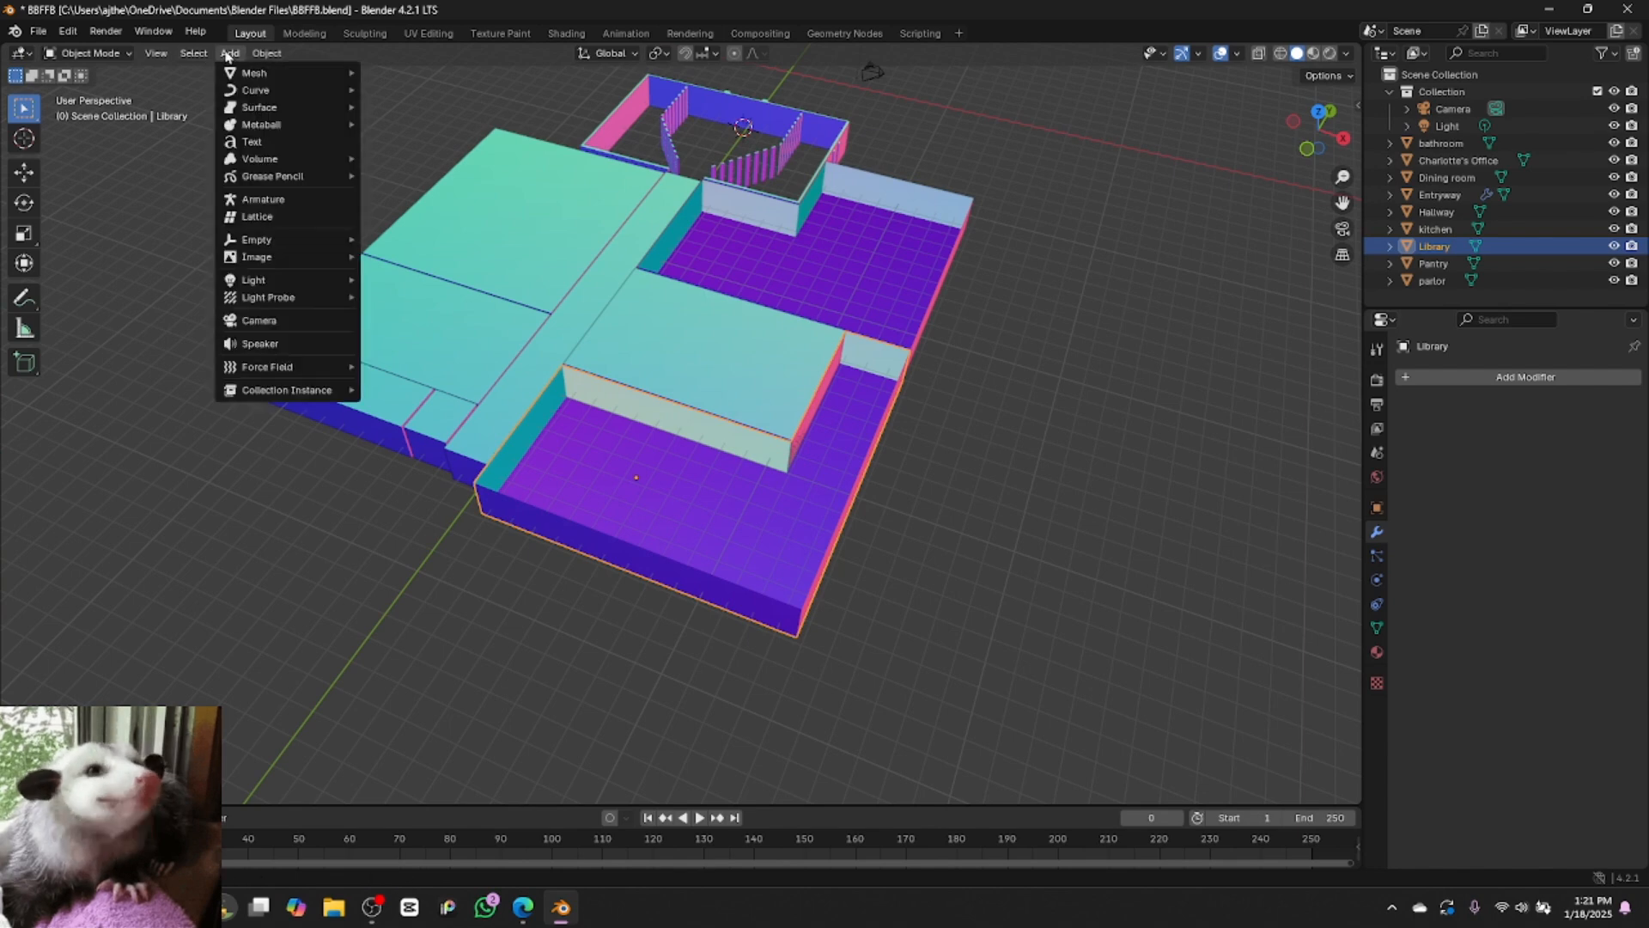
mouse_move(251, 82)
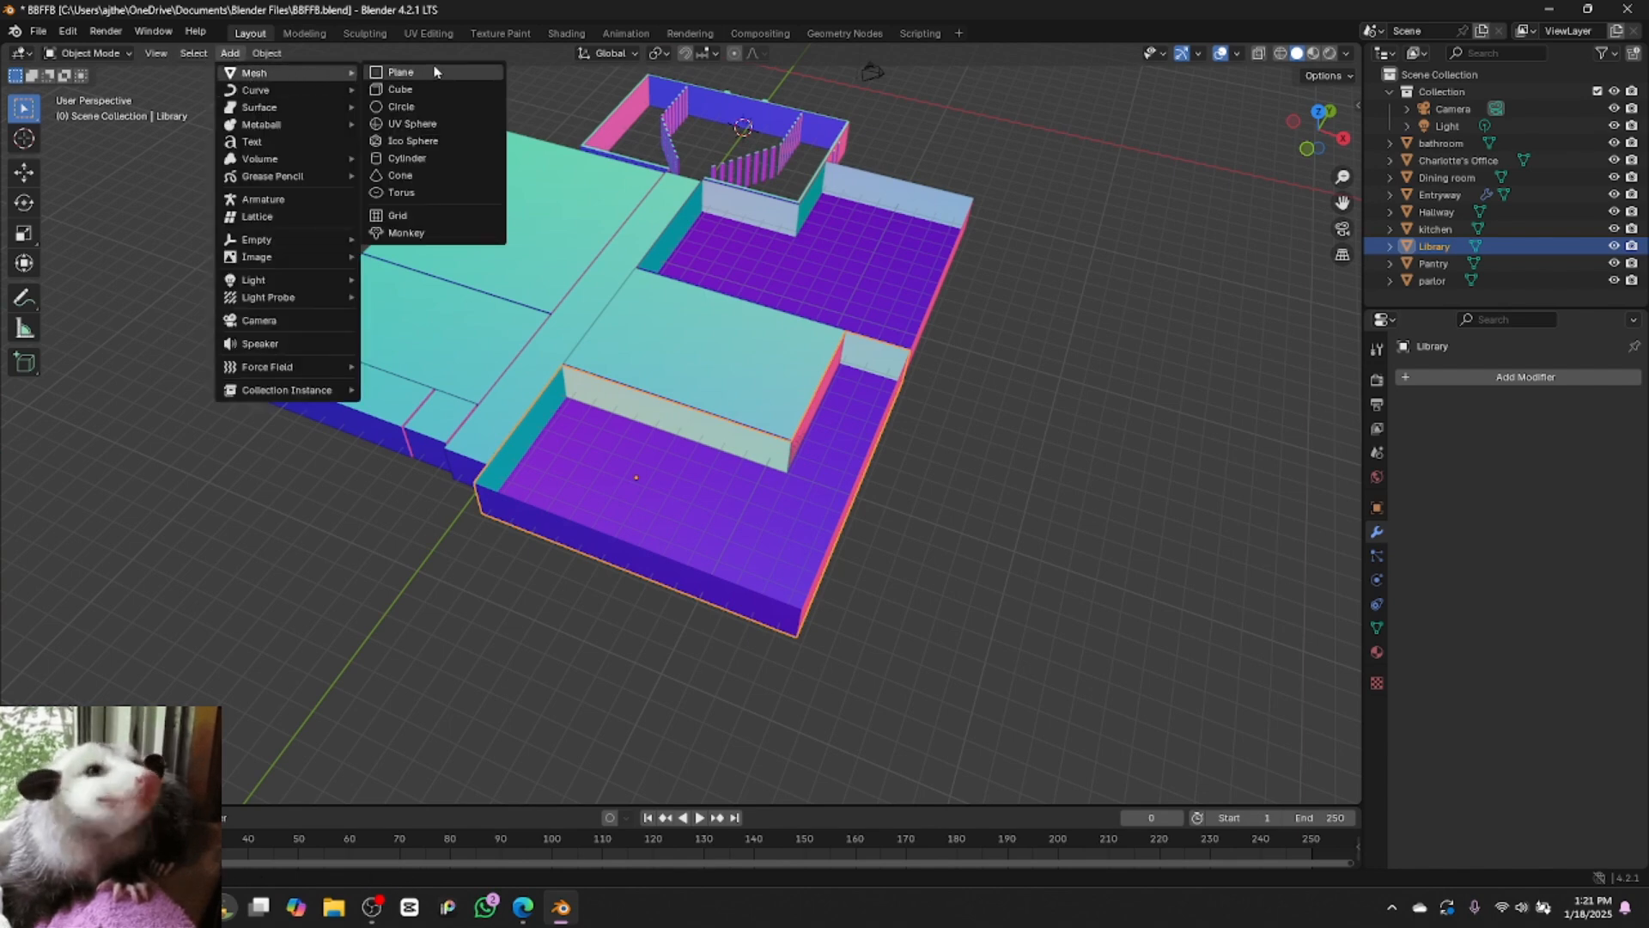
click(404, 90)
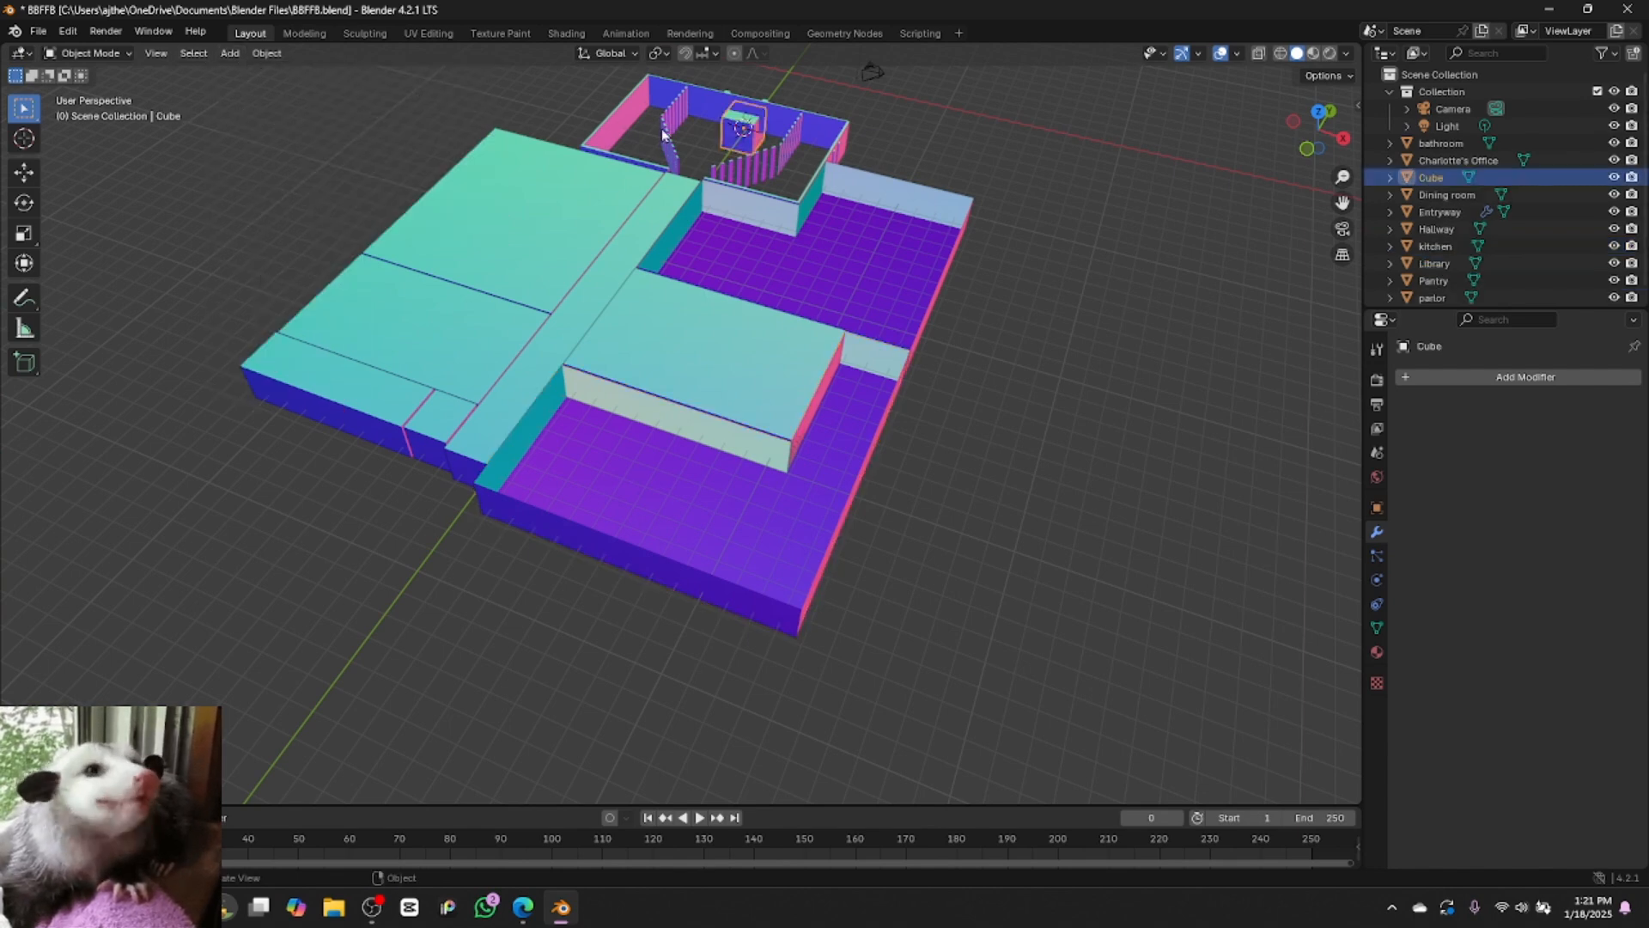
Move the new cube along Y to just beyond the hallway's far end, and about -1 m along X
key(g)
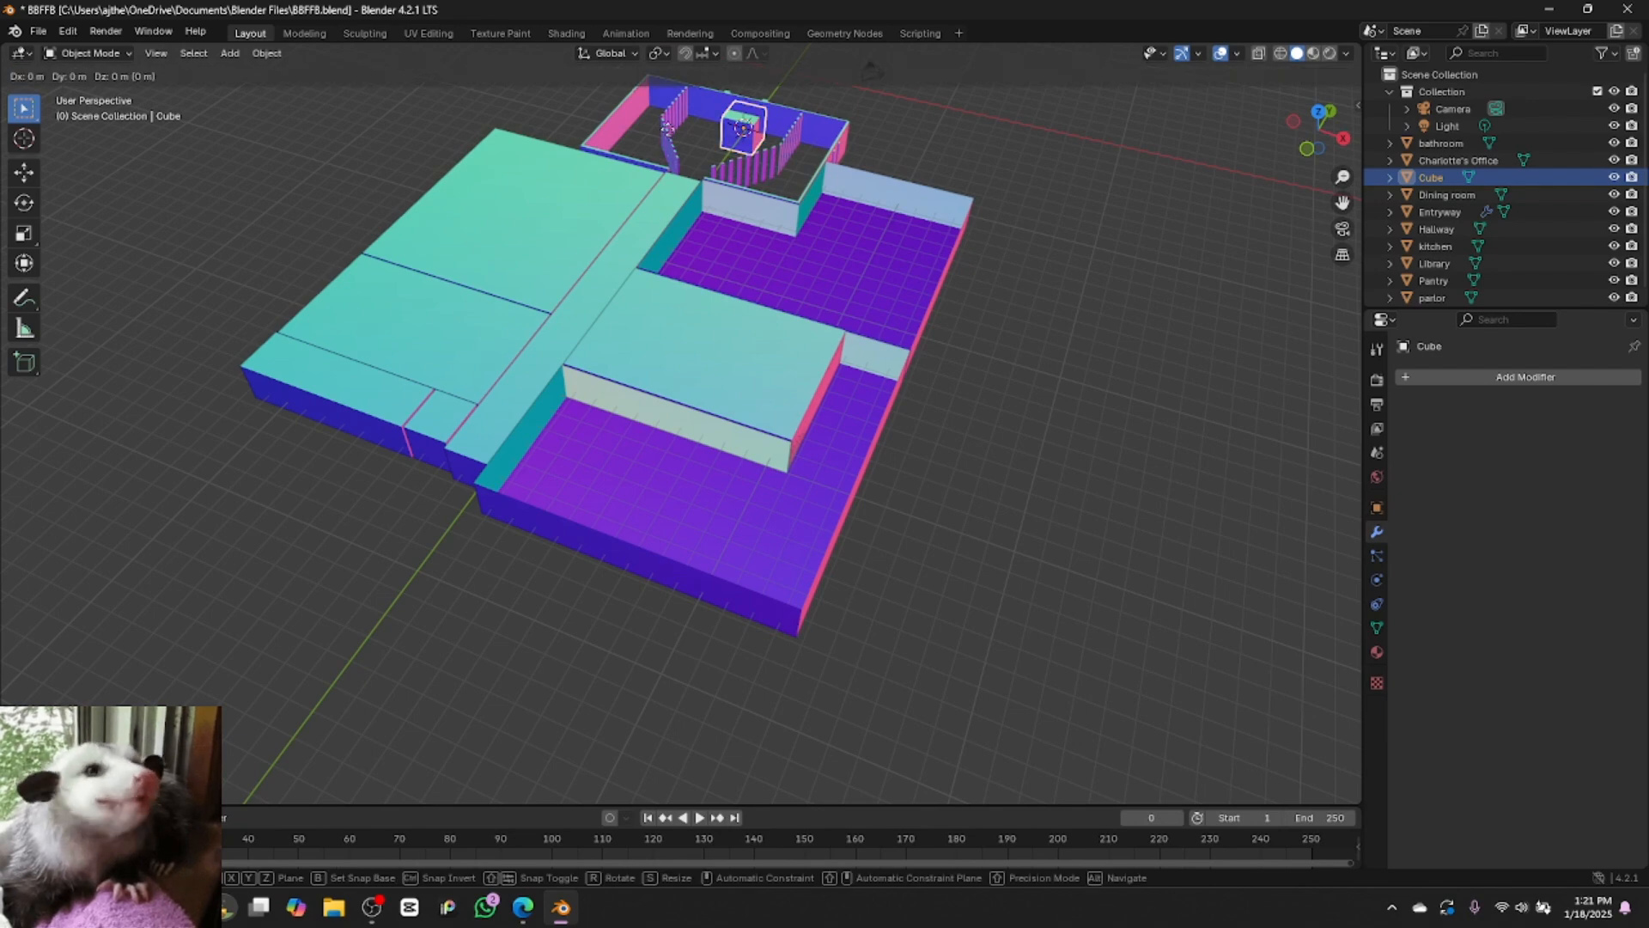
key(x)
key(y)
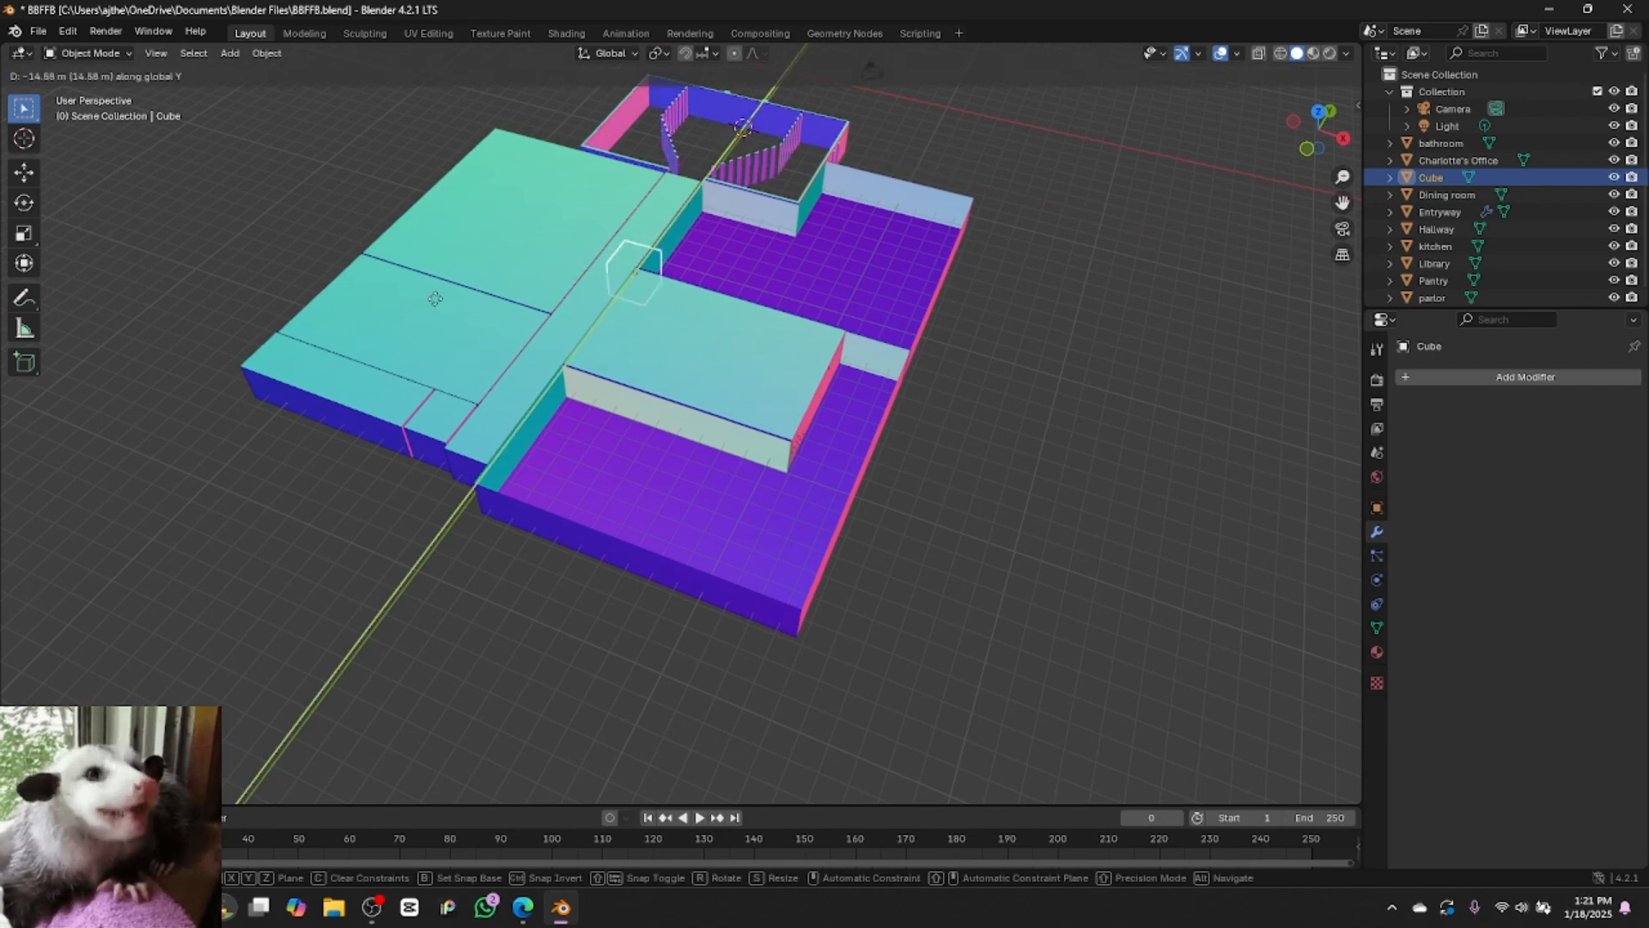
click(241, 411)
key(g)
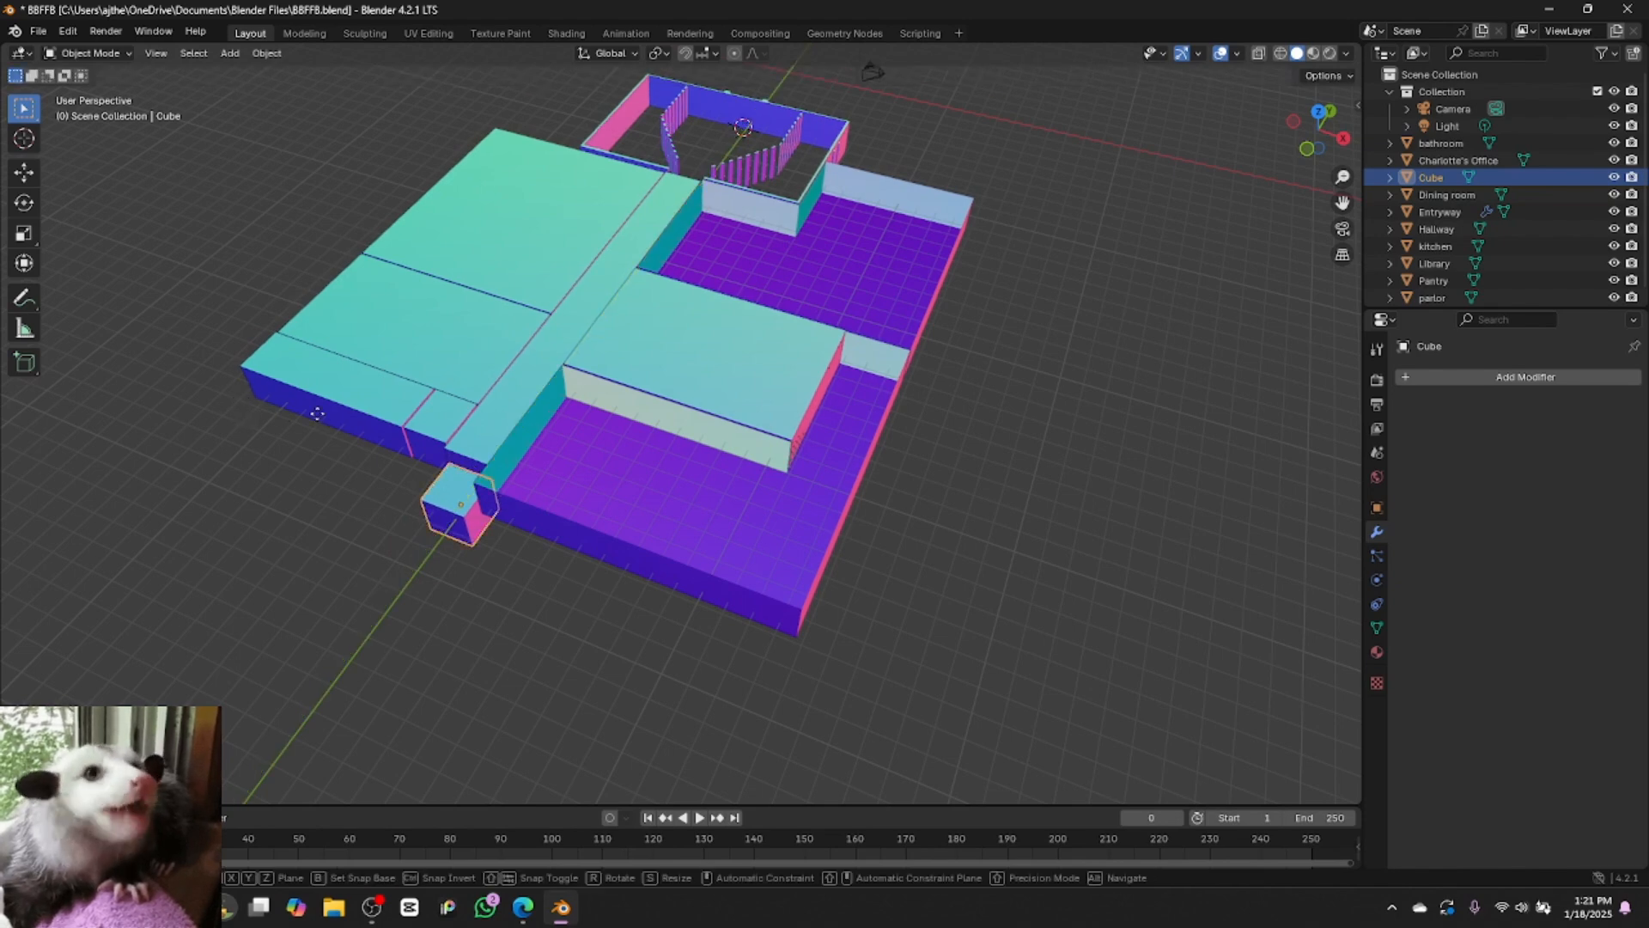
key(x)
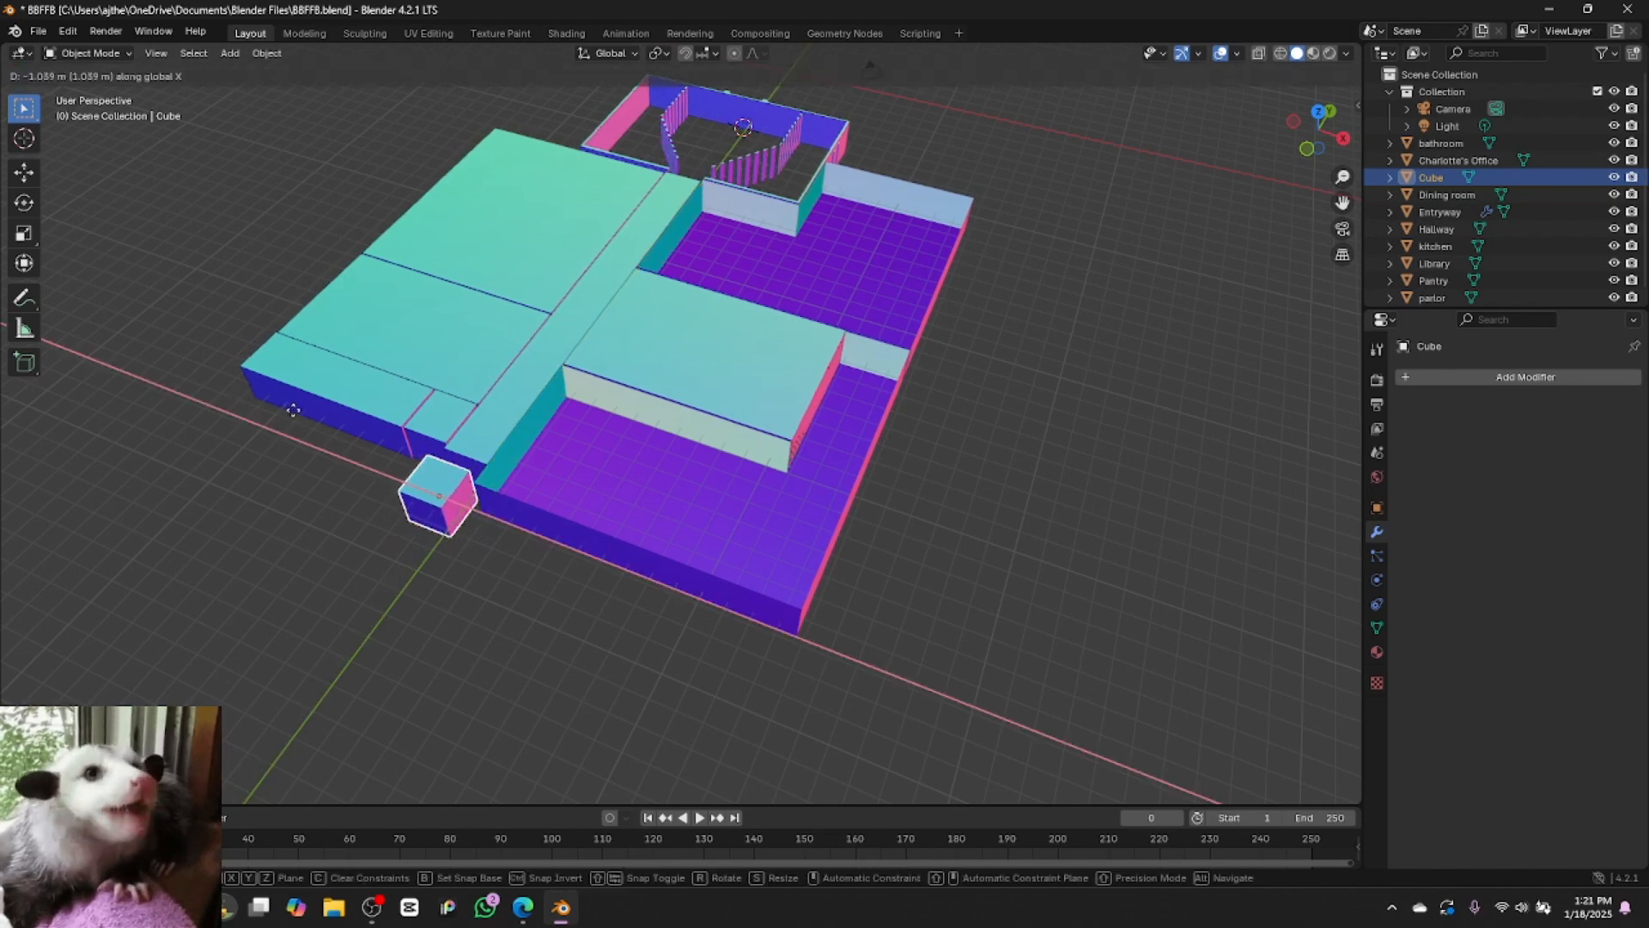
click(297, 411)
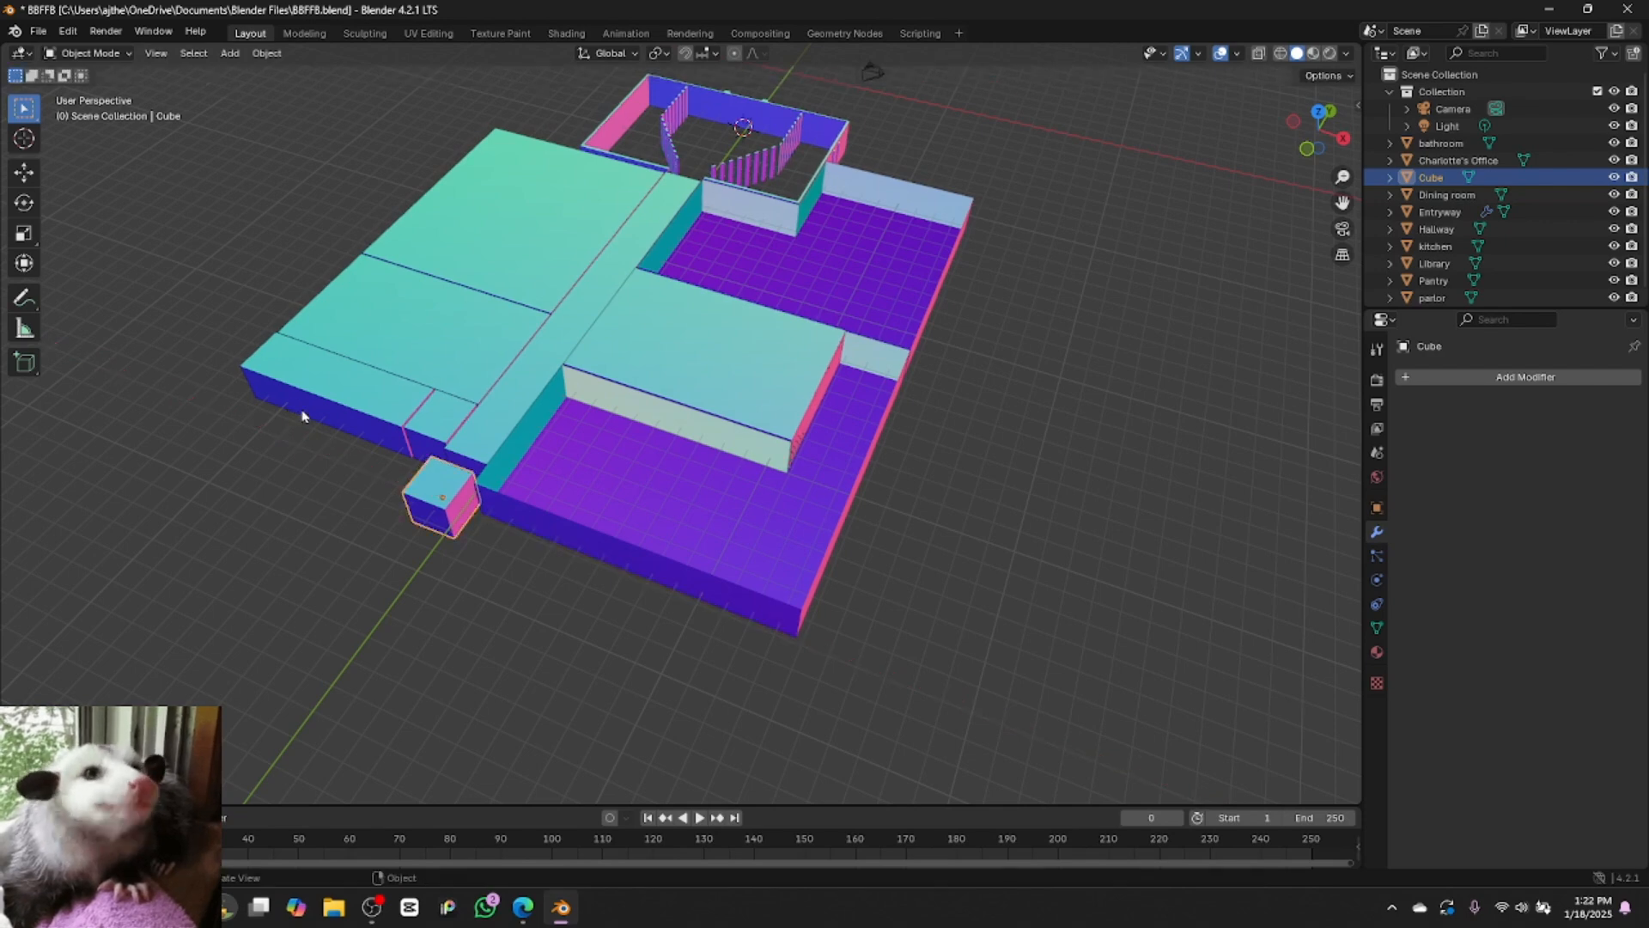
Lengthen the cube along X and shift it about -0.8 m along X, in front of the hallway's end and the bathroom
key(s)
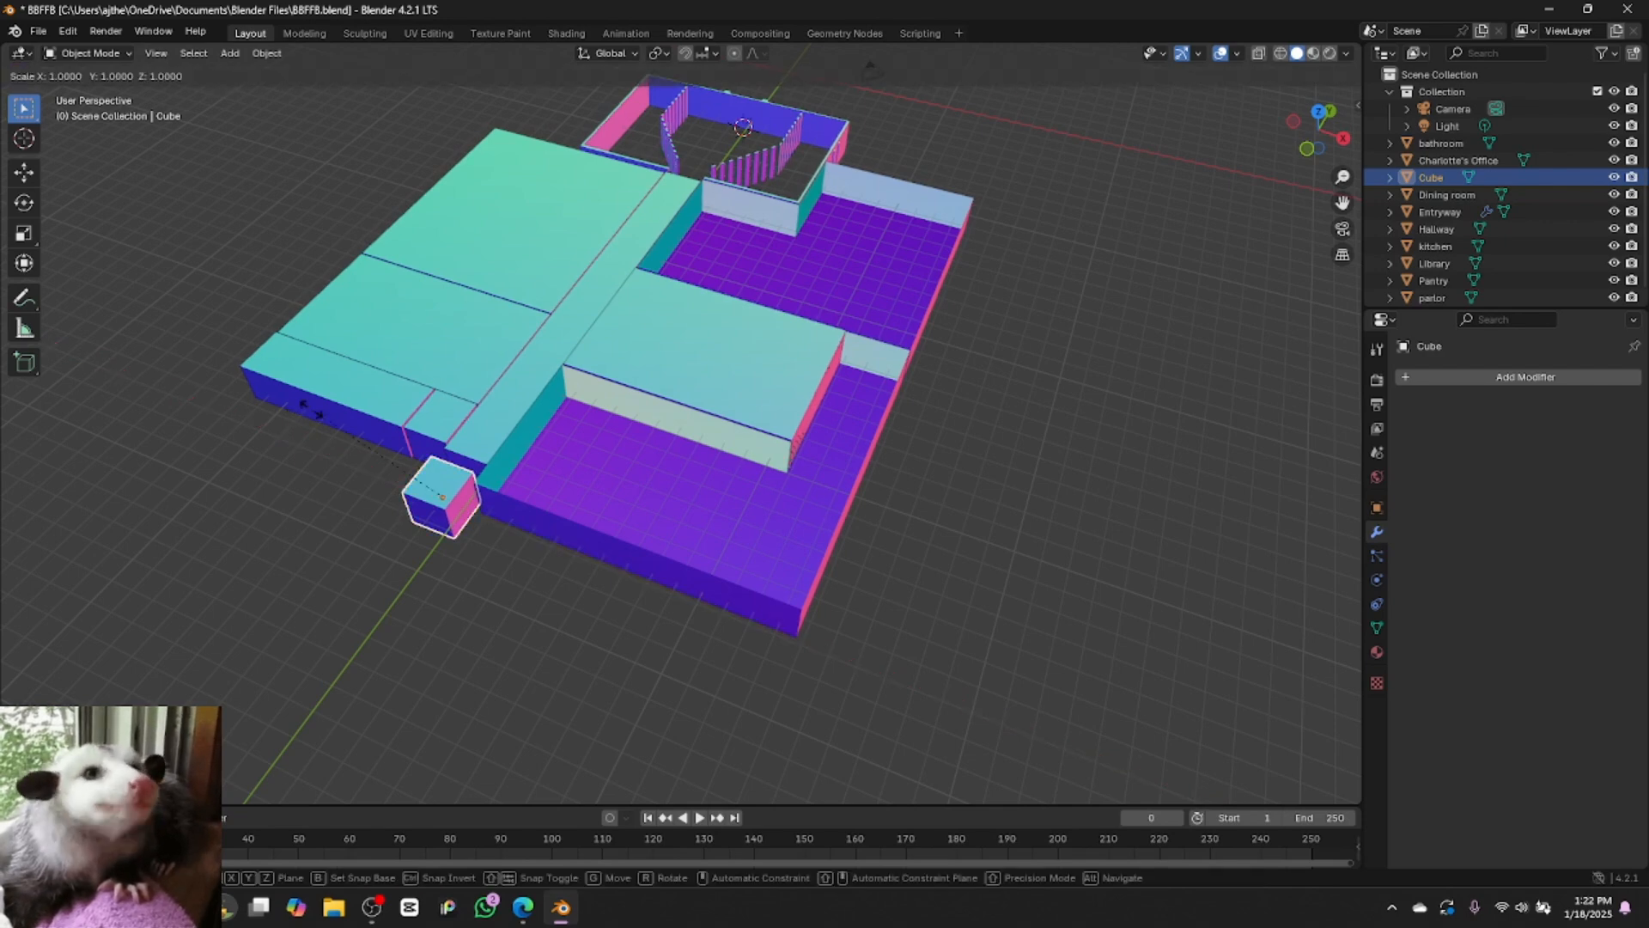
key(x)
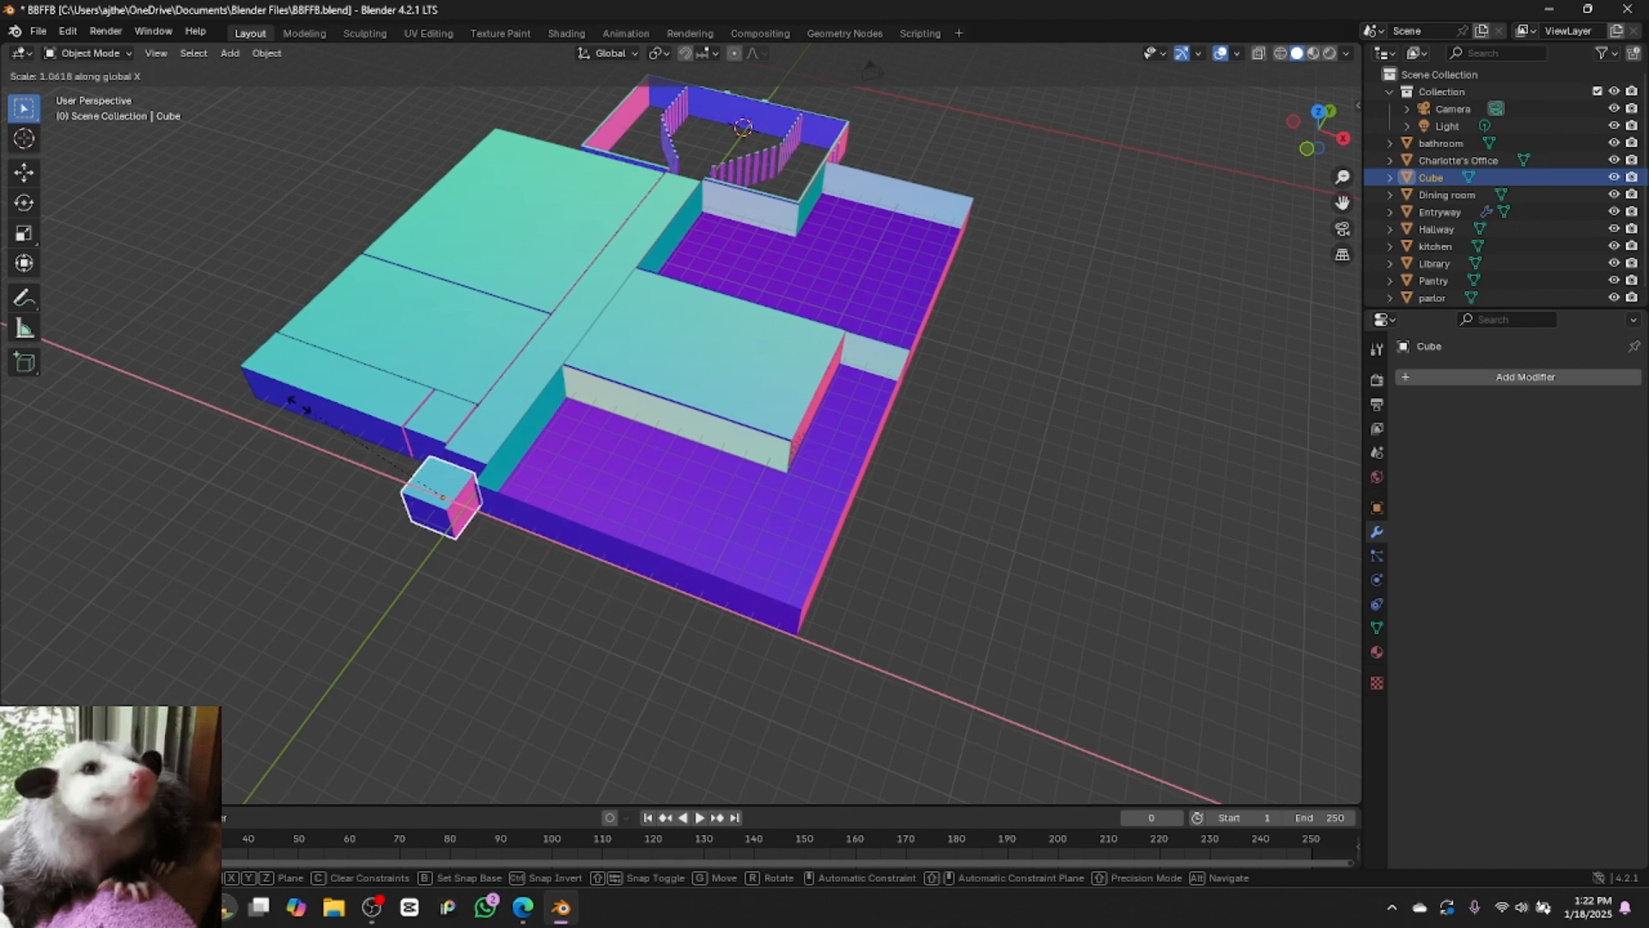
click(153, 351)
key(g)
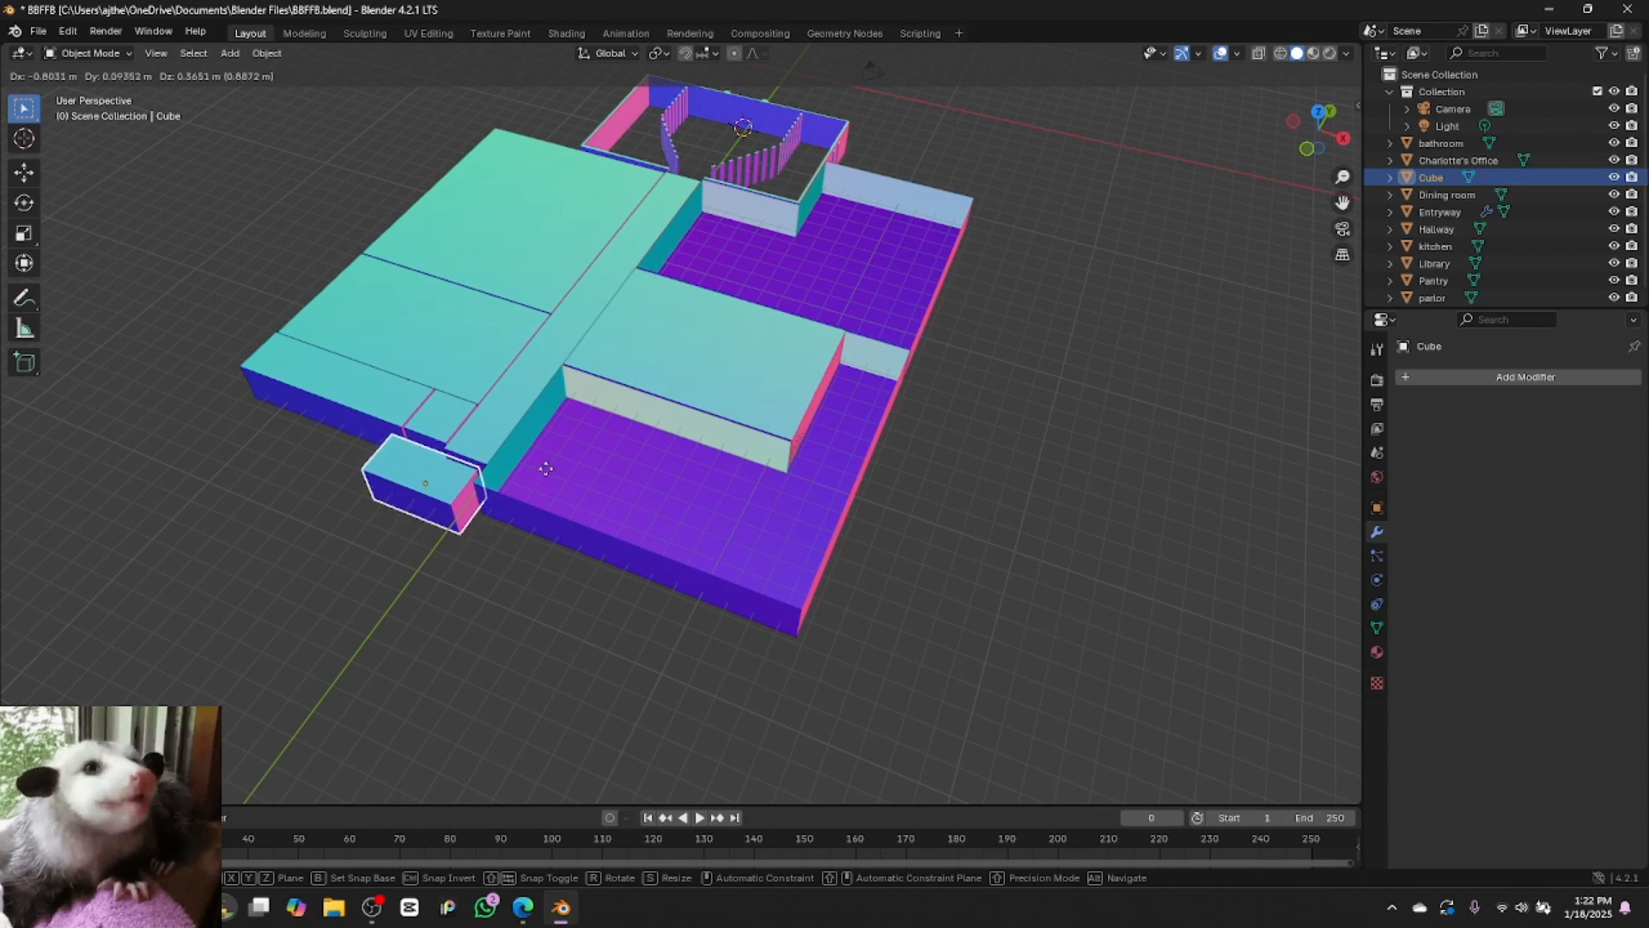
click(542, 473)
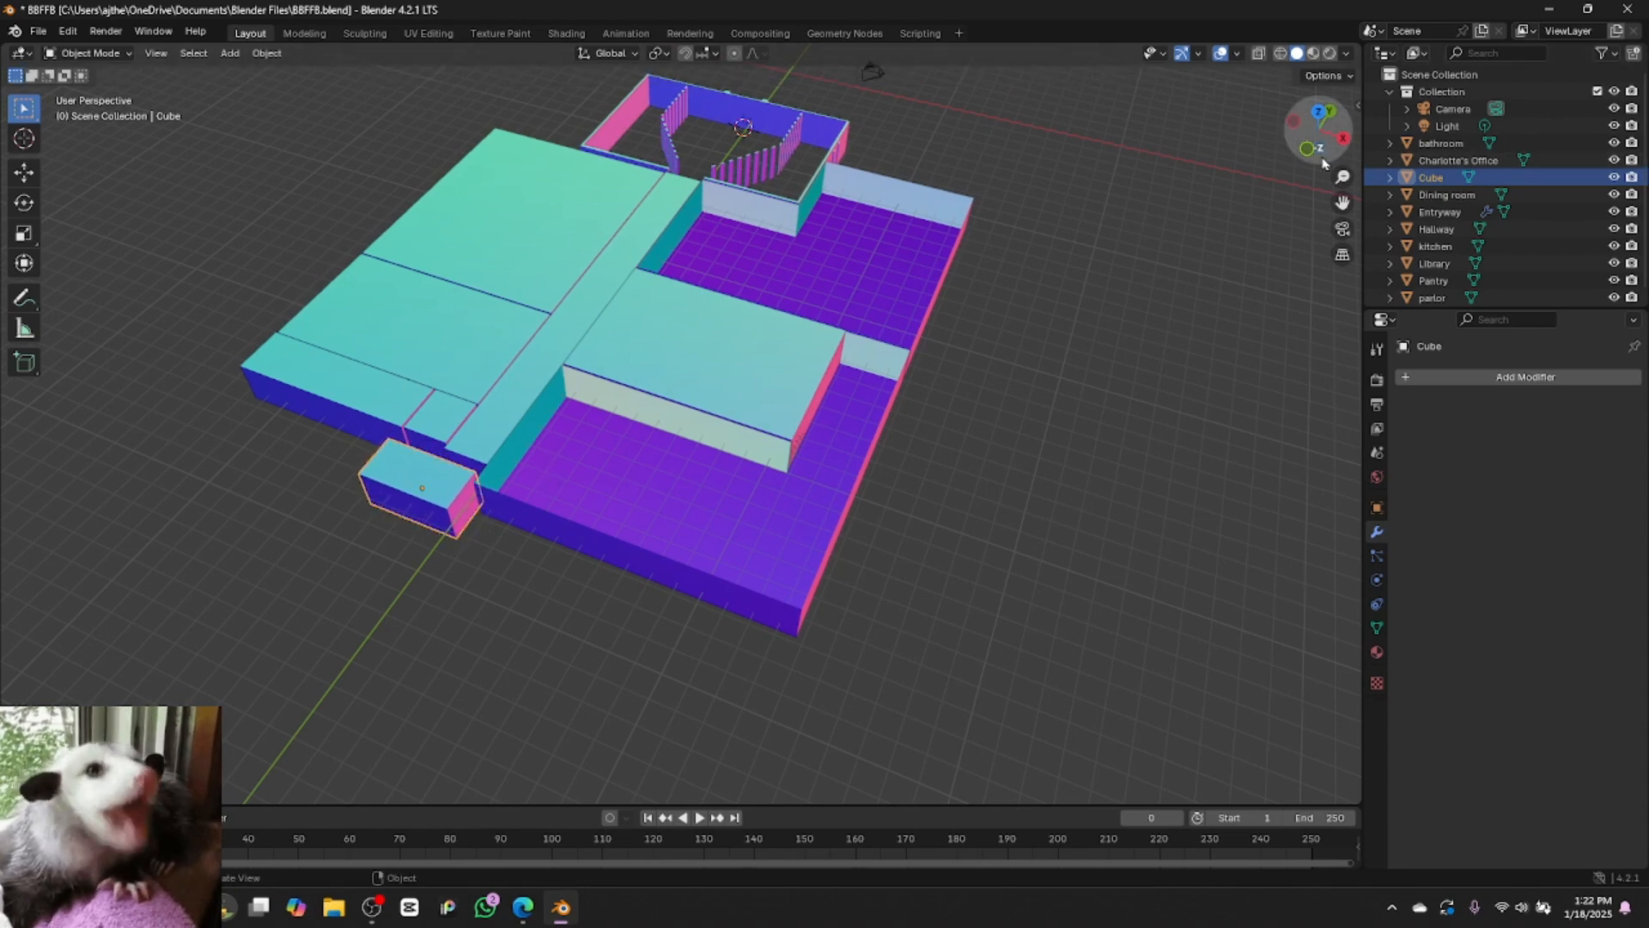
Raise the cube in front of the hallway's end about 0.7 m along Z
drag(1314, 128, 1312, 96)
key(g)
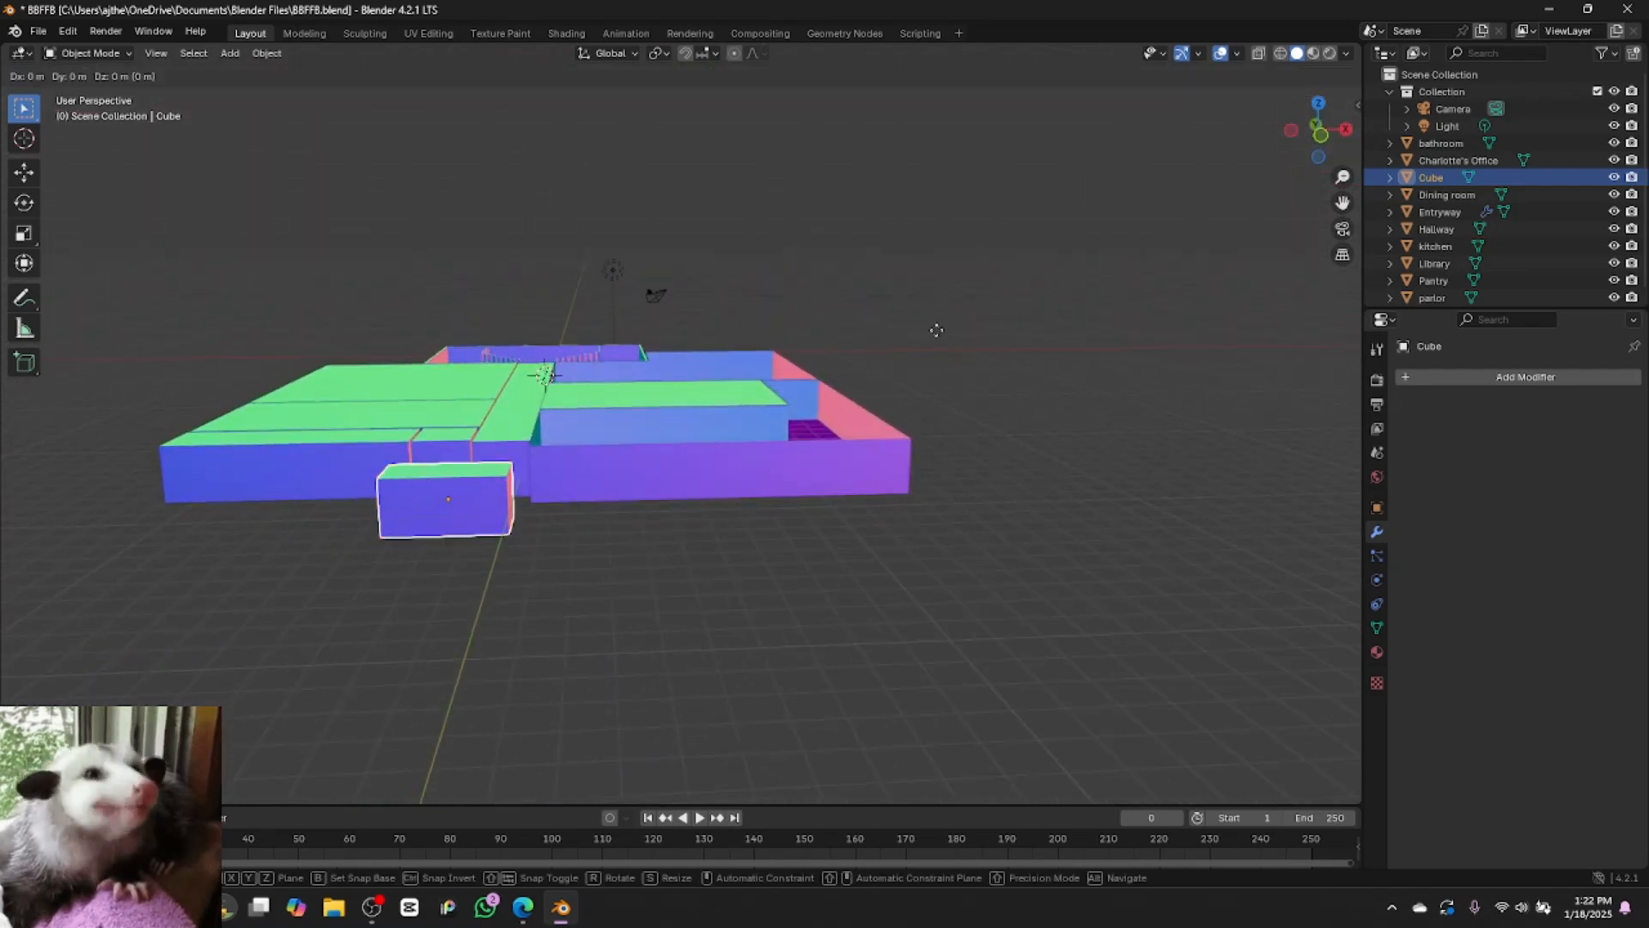
key(z)
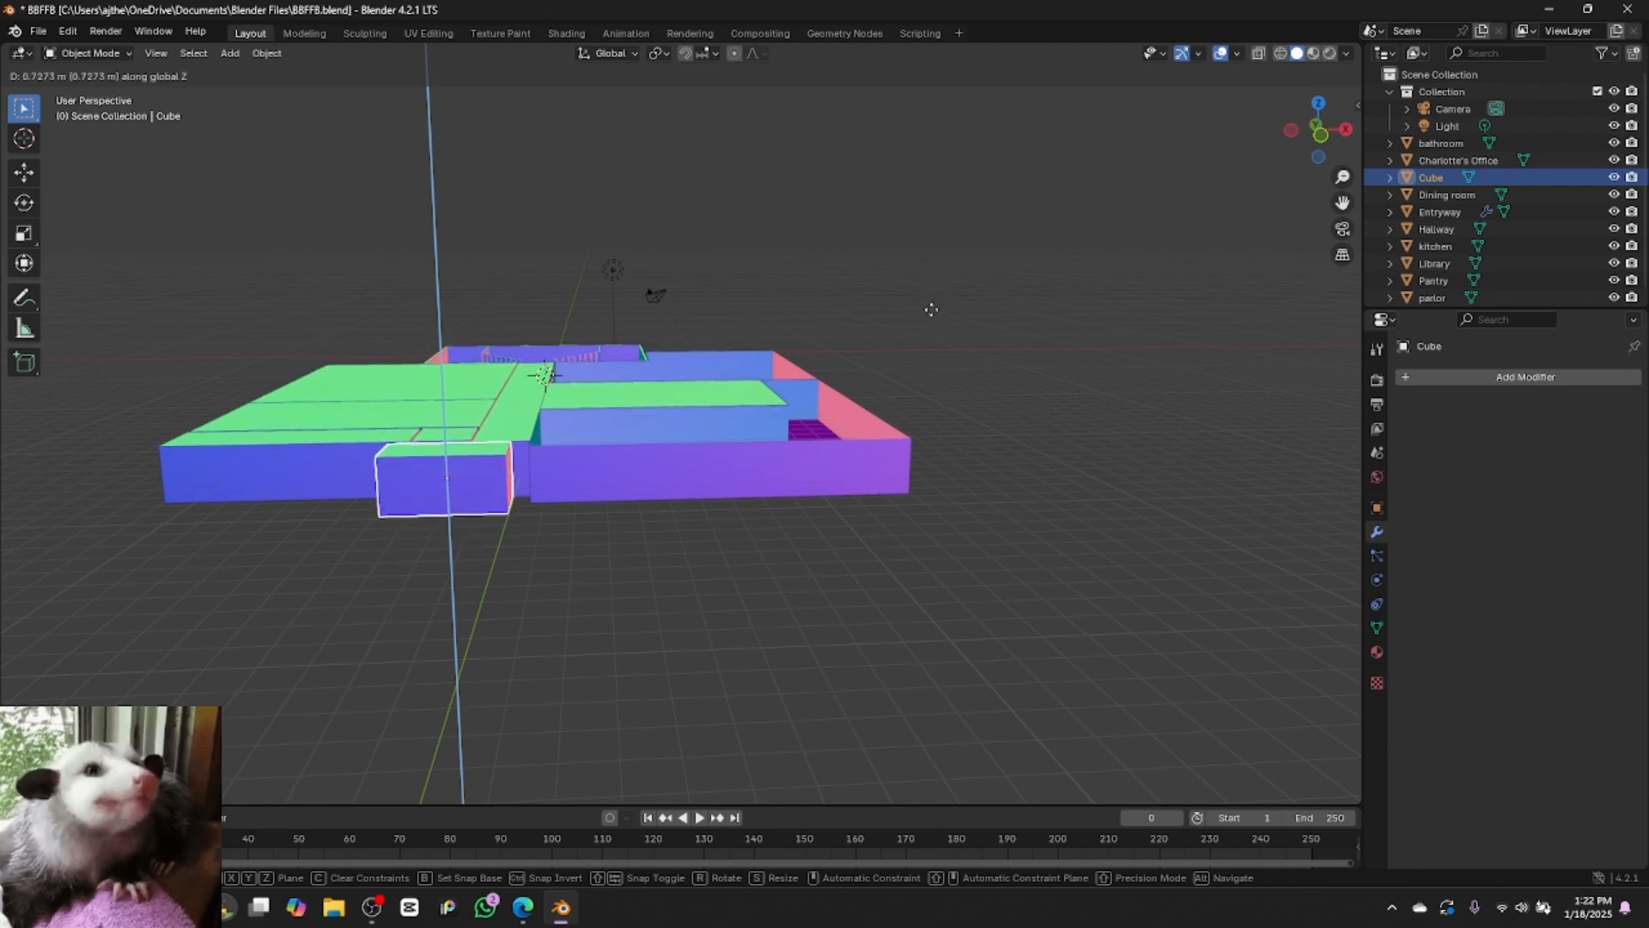
click(933, 321)
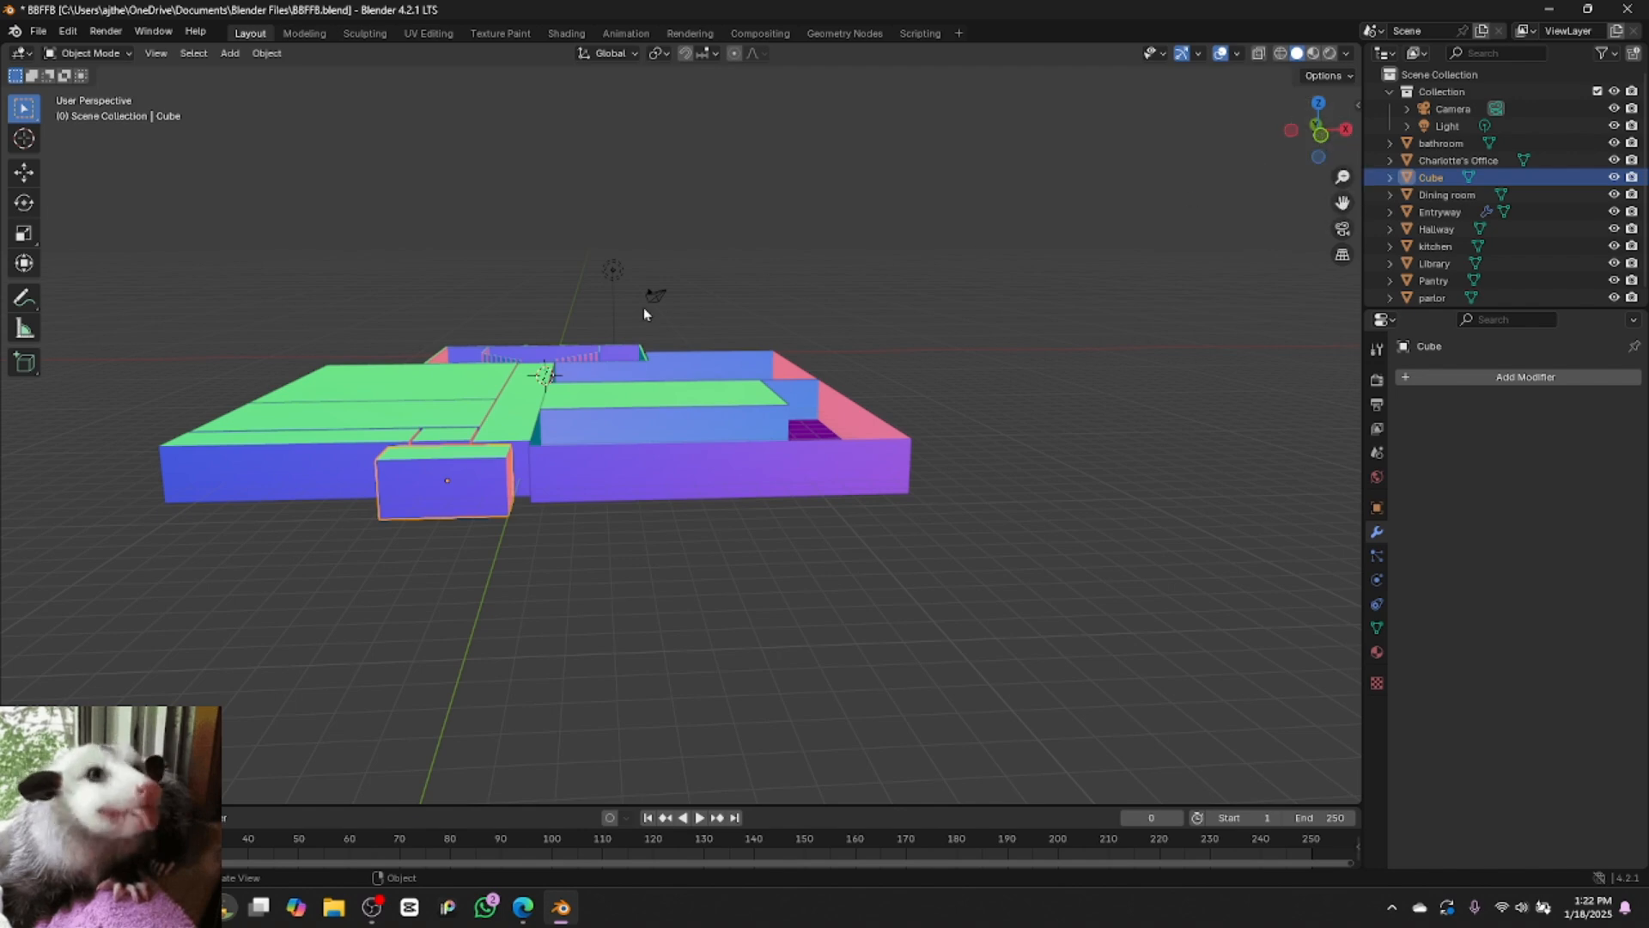
Flatten the cube along Z to about a third of its height and lower it to the level of the rooms' bases
key(s)
key(z)
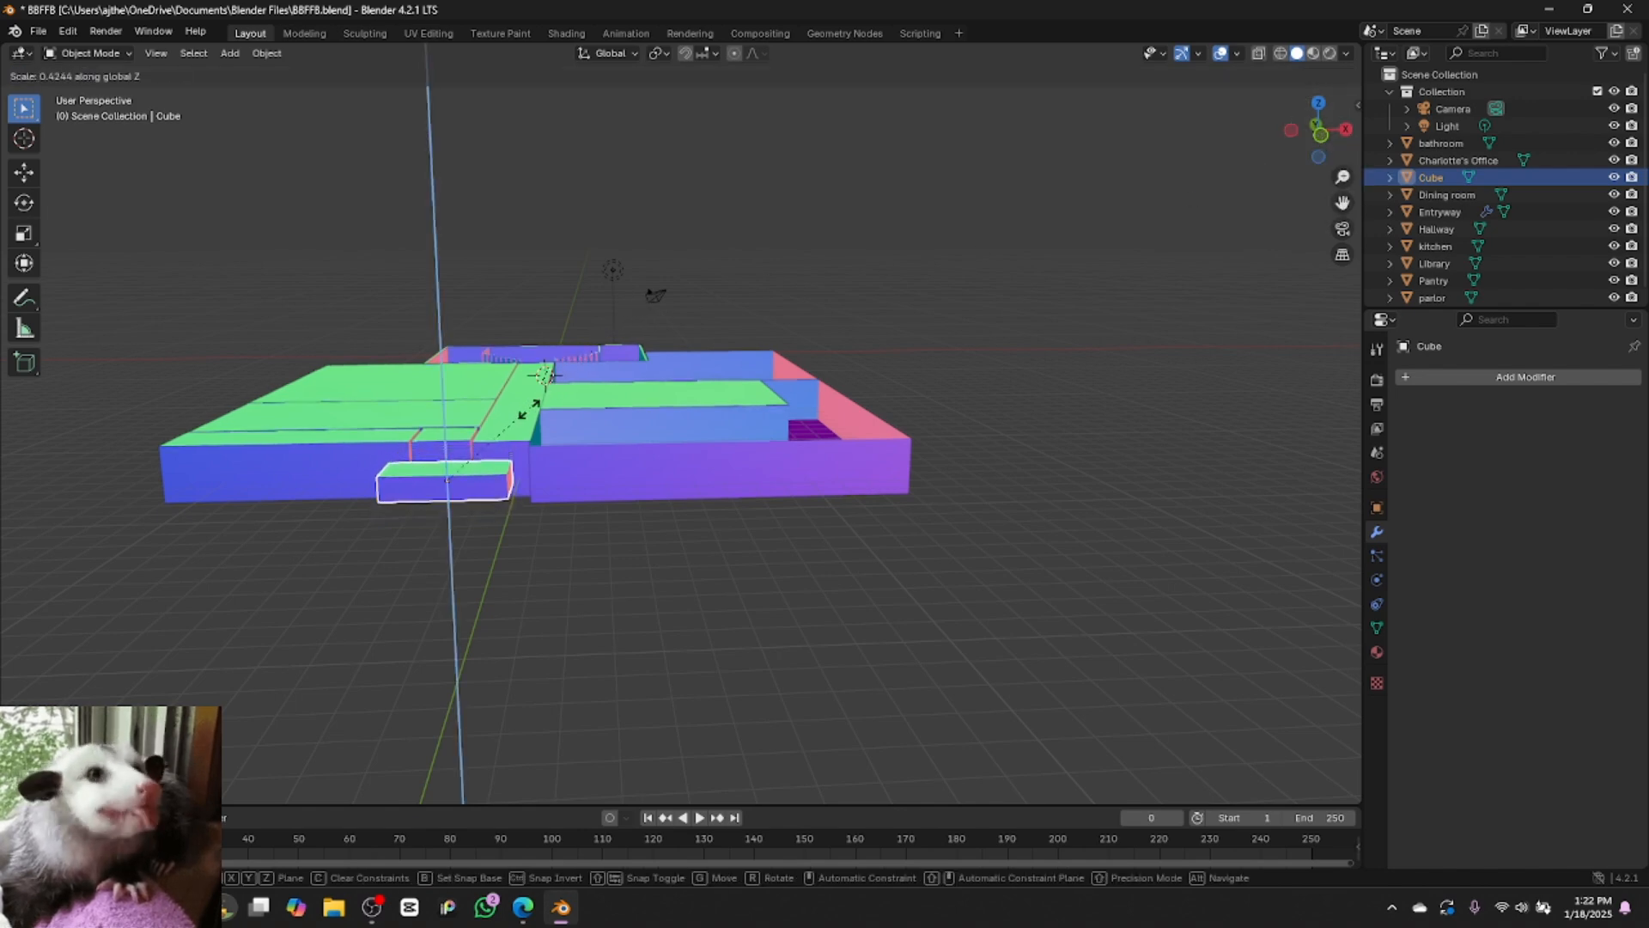
click(519, 433)
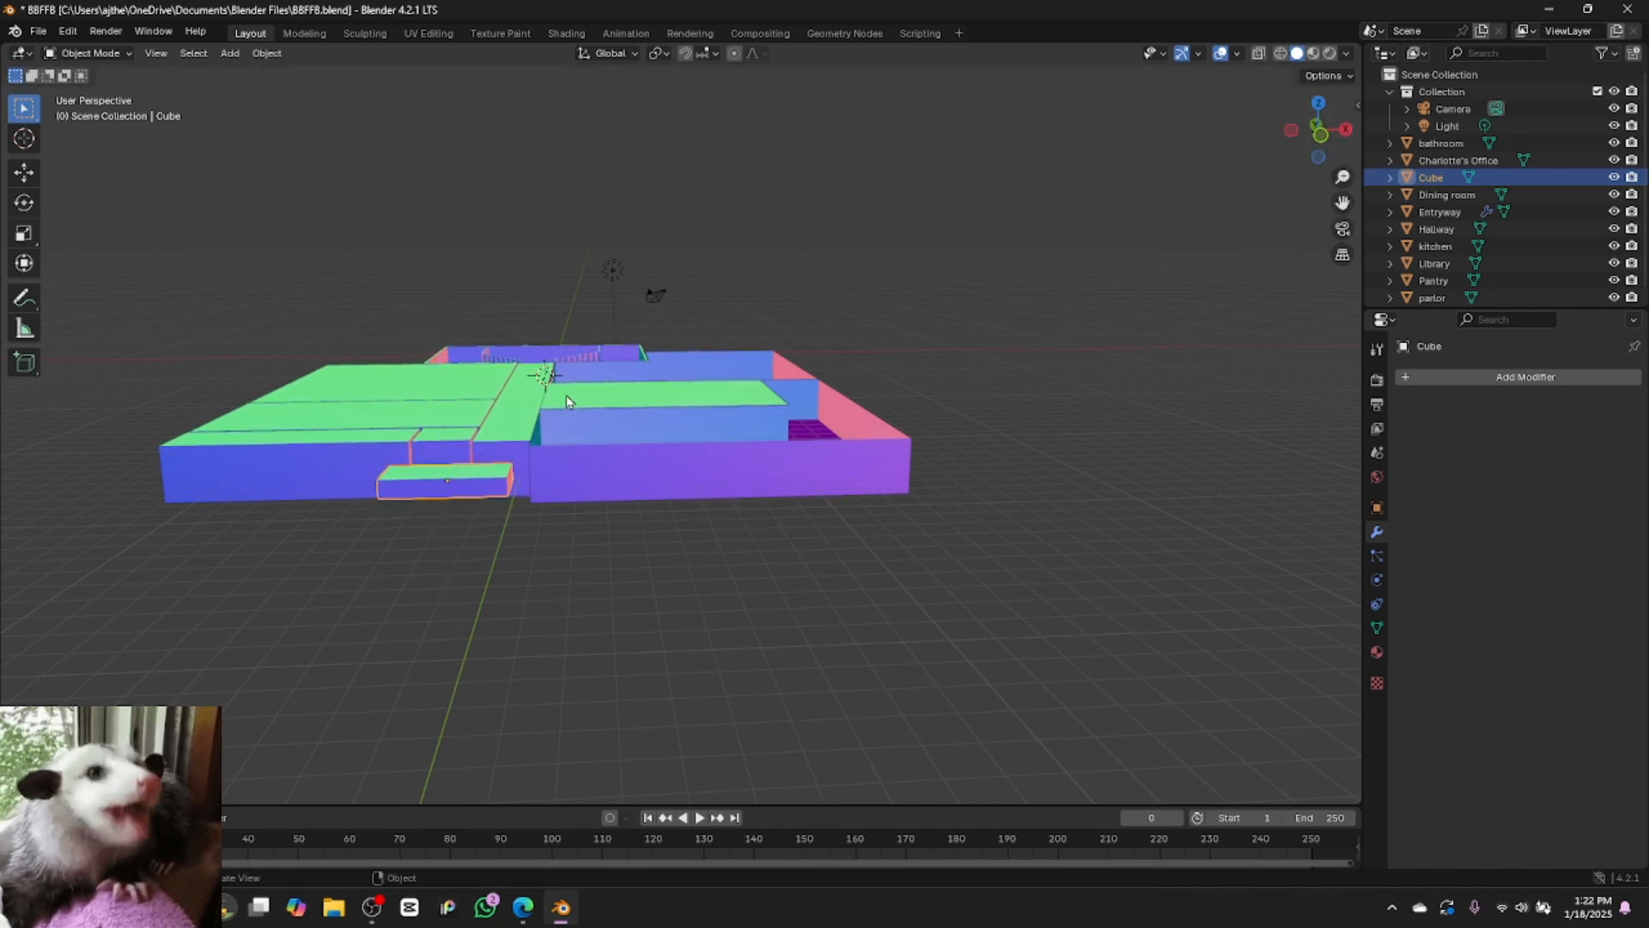
key(g)
key(z)
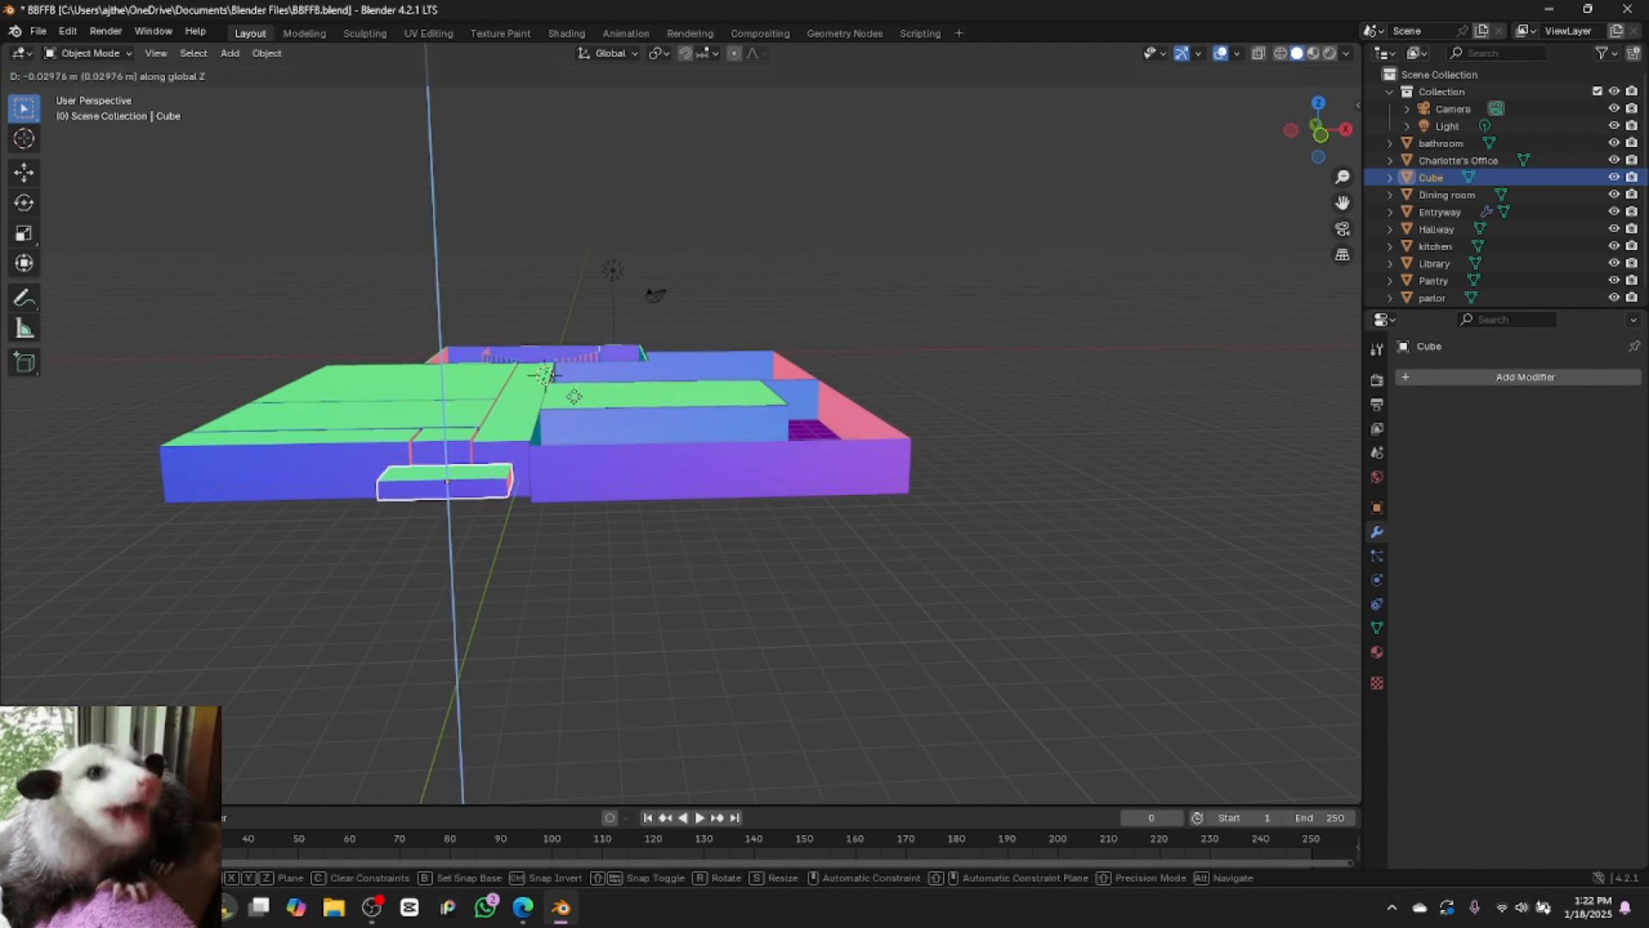
click(577, 420)
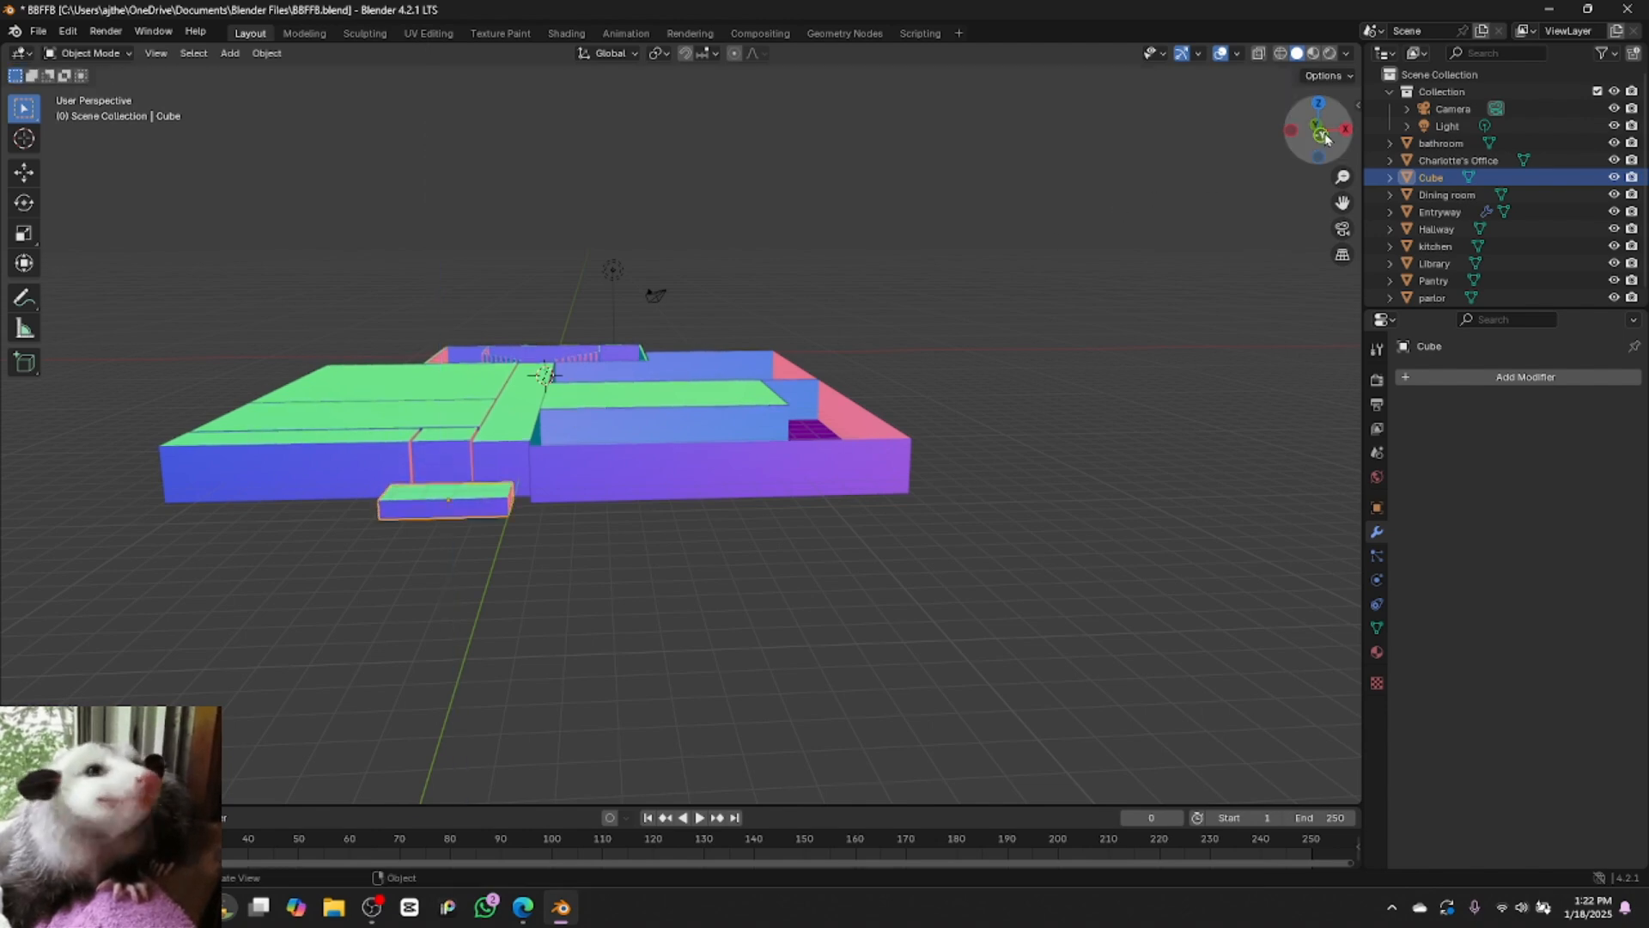
Stretch the flattened cube along X to over twice its length and move it about -4 m along X, behind the rooms beside the hallway
drag(1318, 129, 1318, 185)
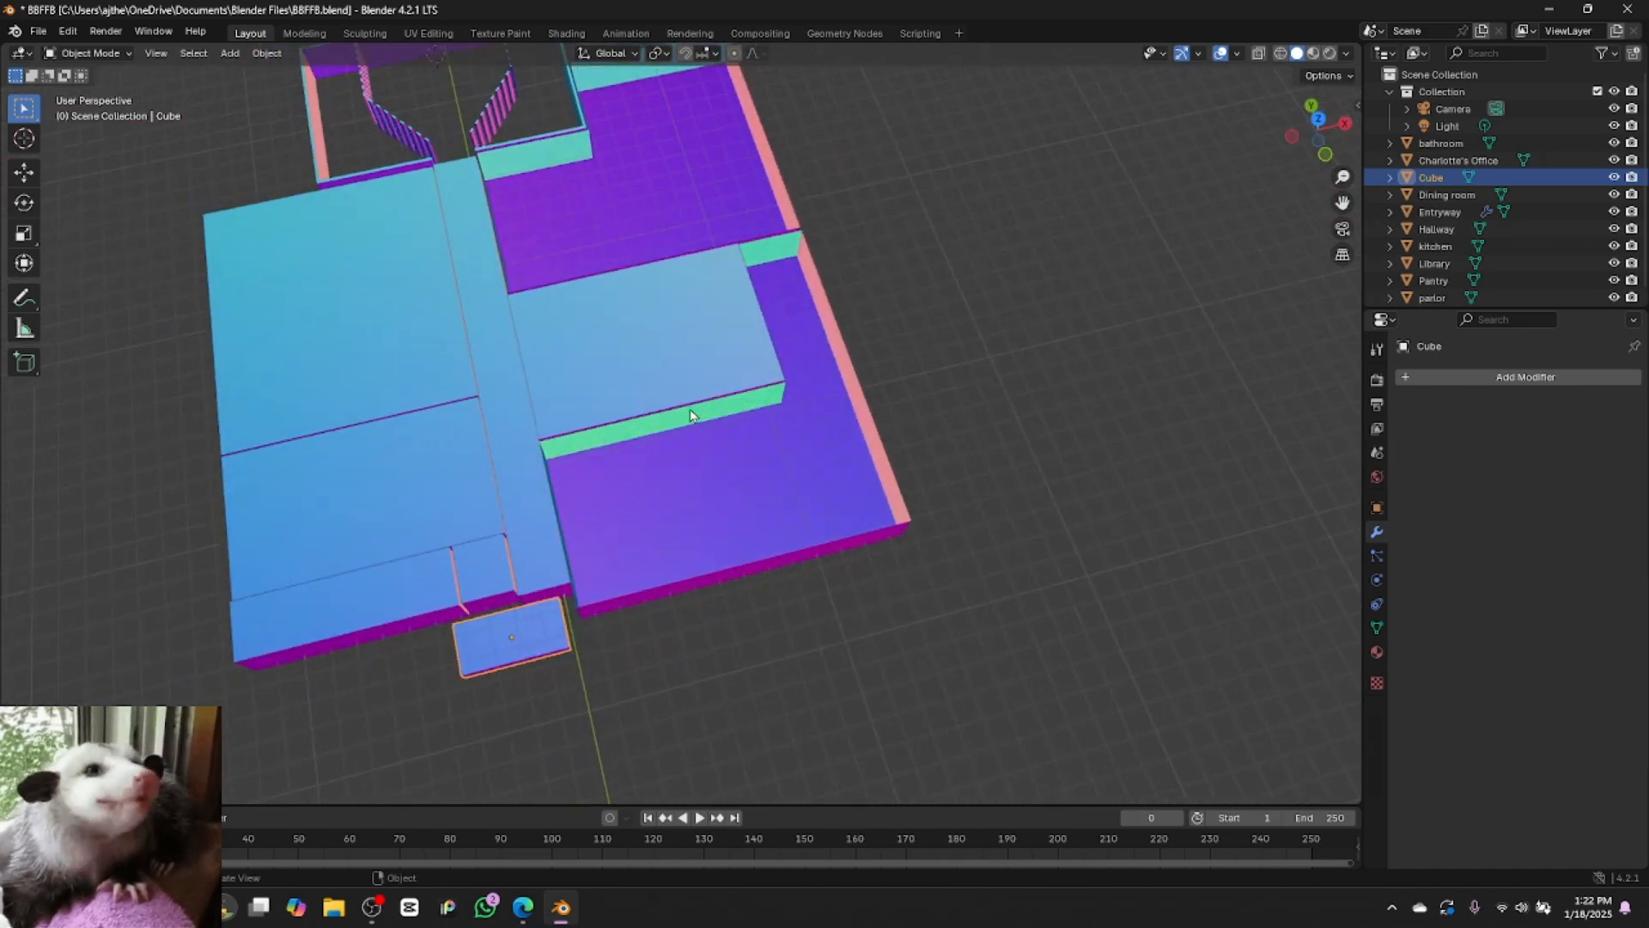
key(s)
key(x)
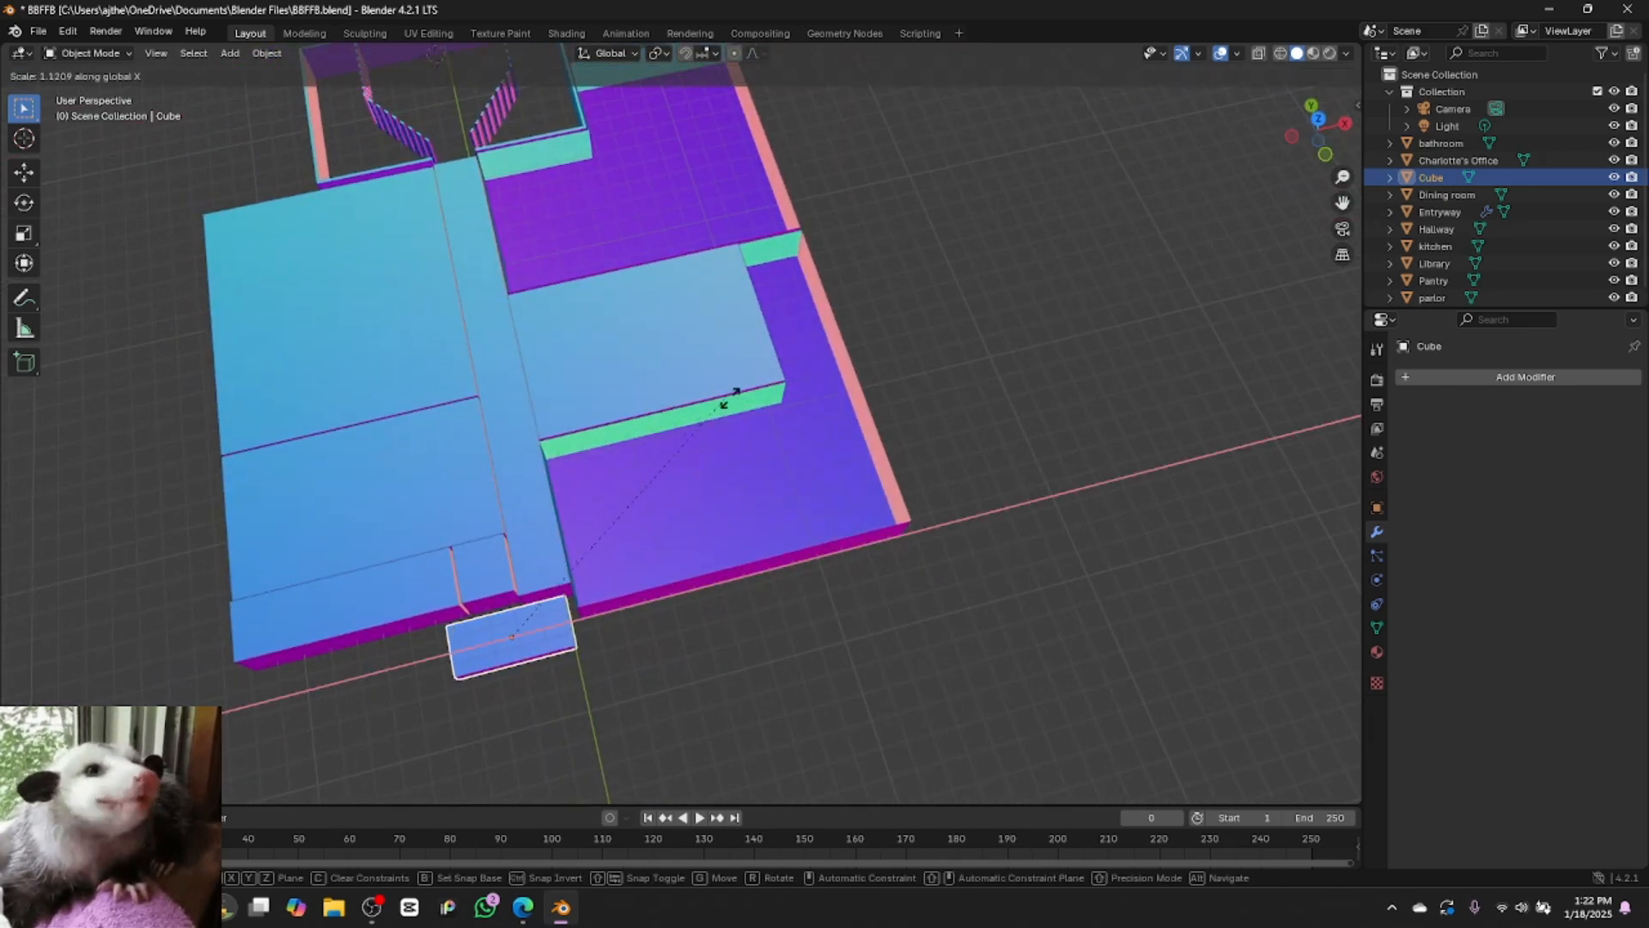
click(1170, 340)
key(g)
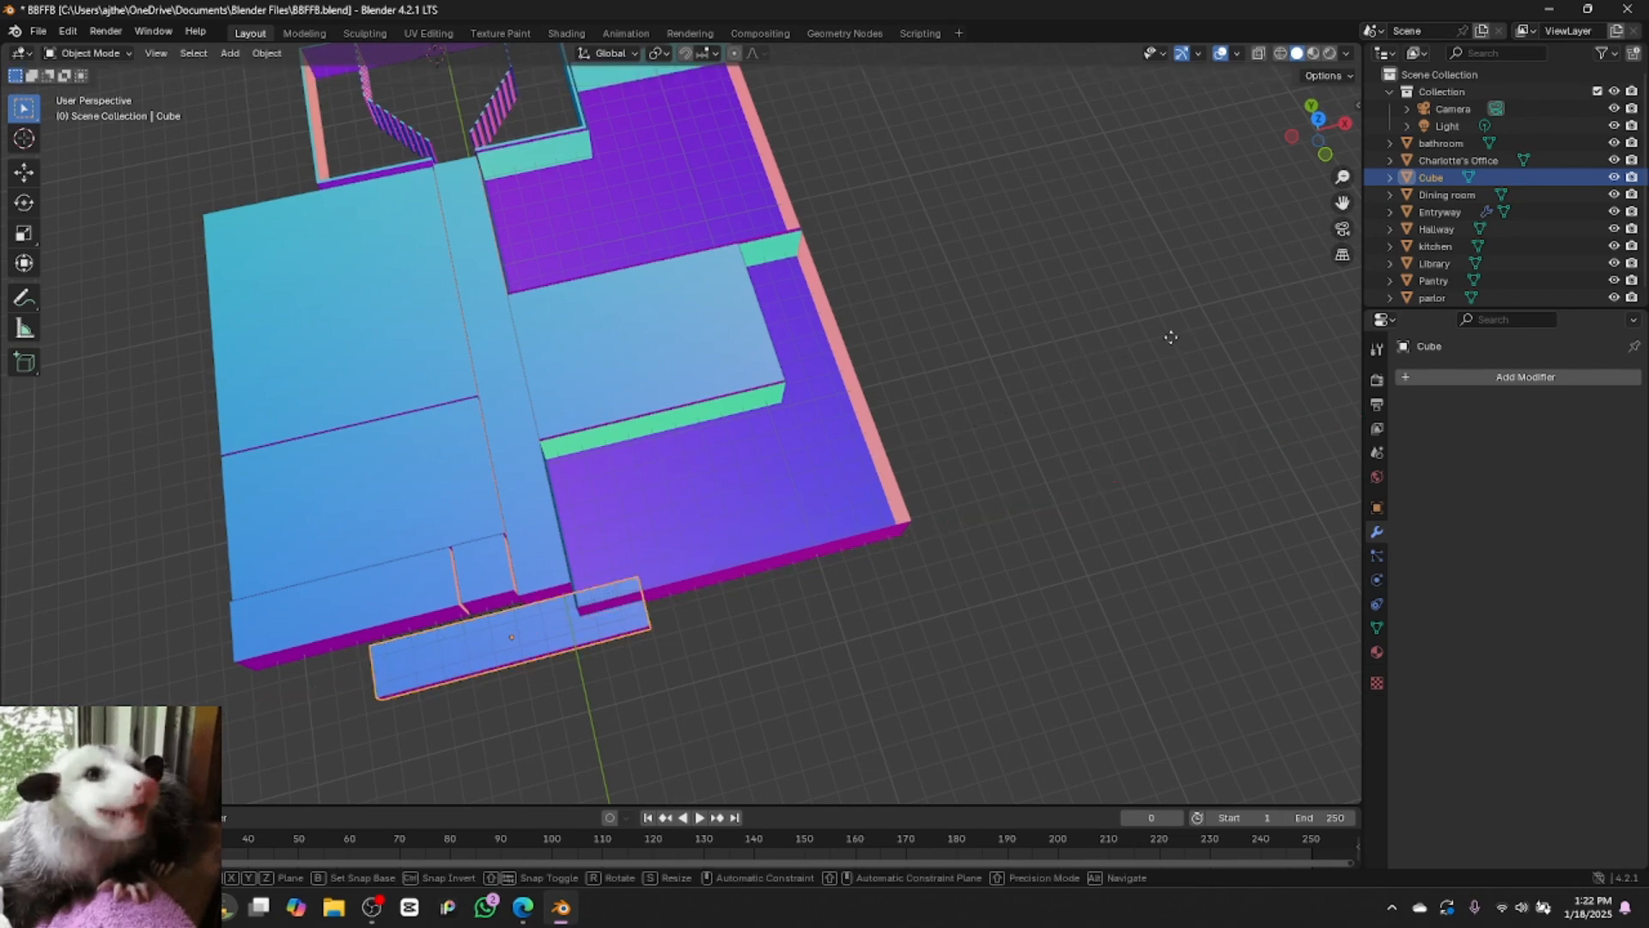
key(x)
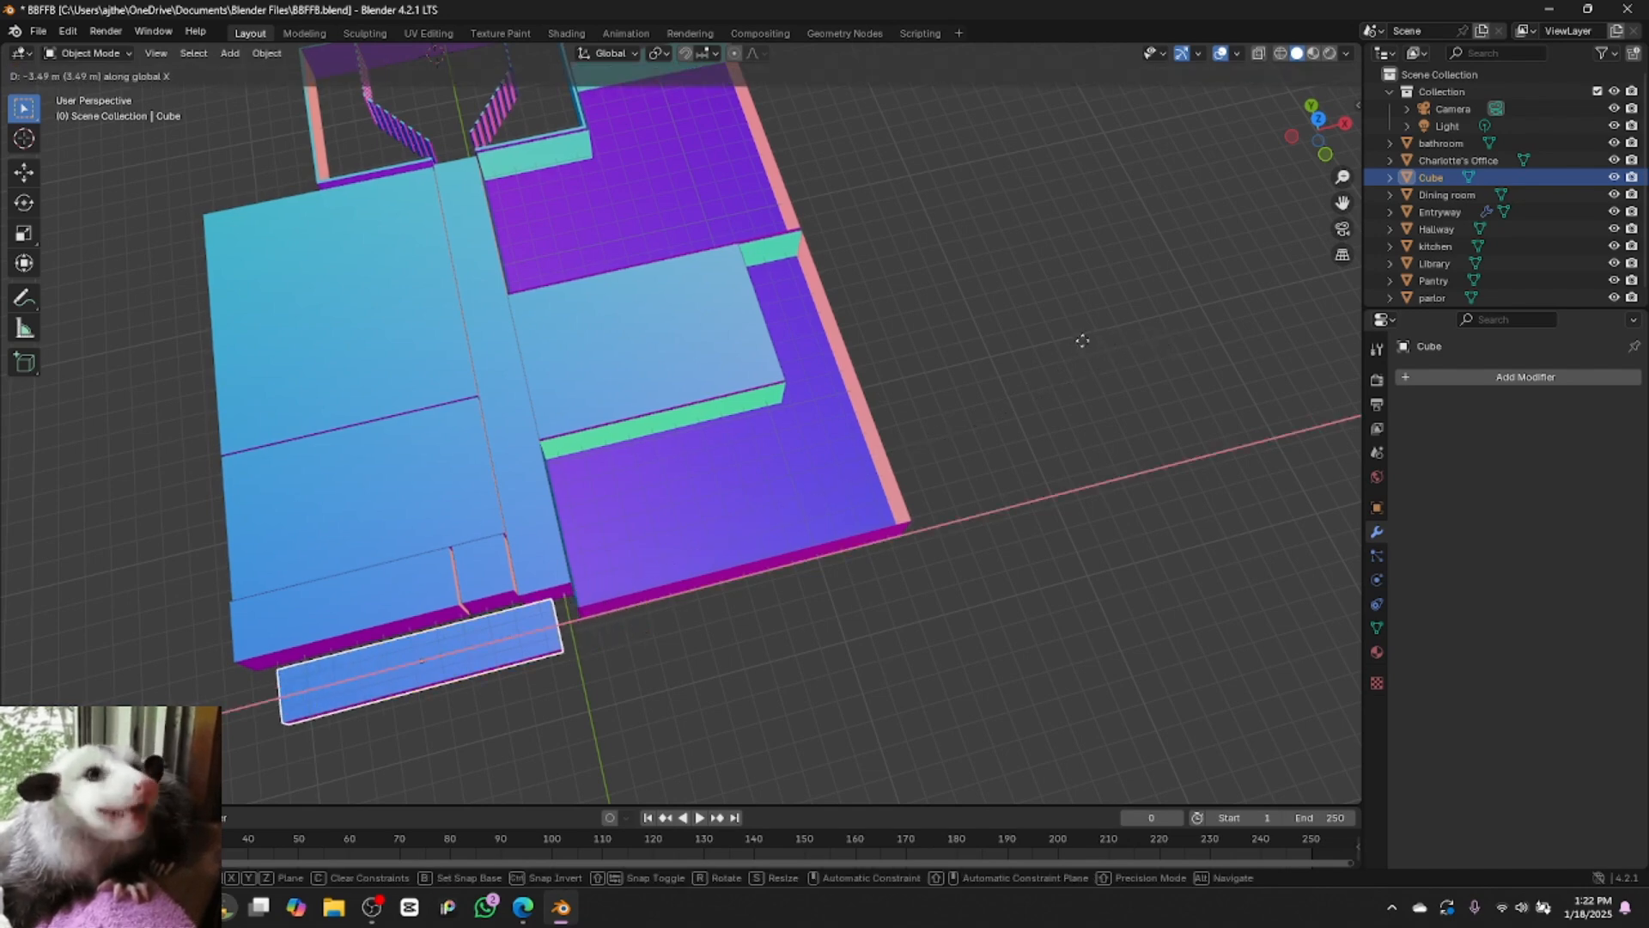
click(1060, 342)
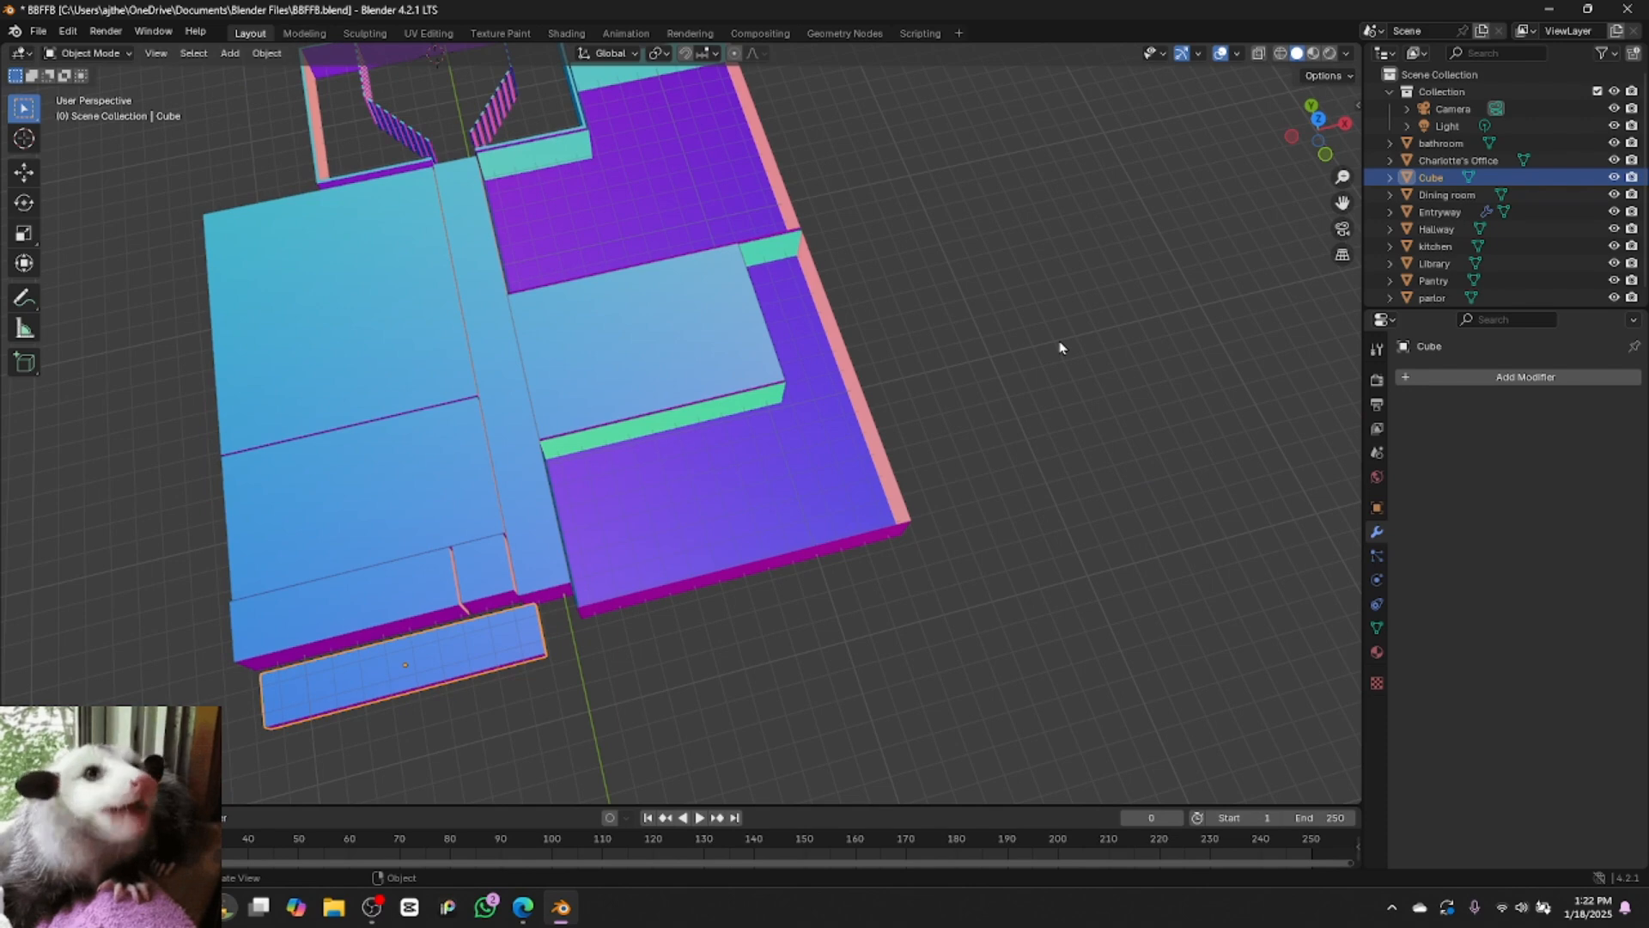
Scale the strip by about 1.3 along X so it spans the full width of the rooms and the hallway's end
key(s)
key(x)
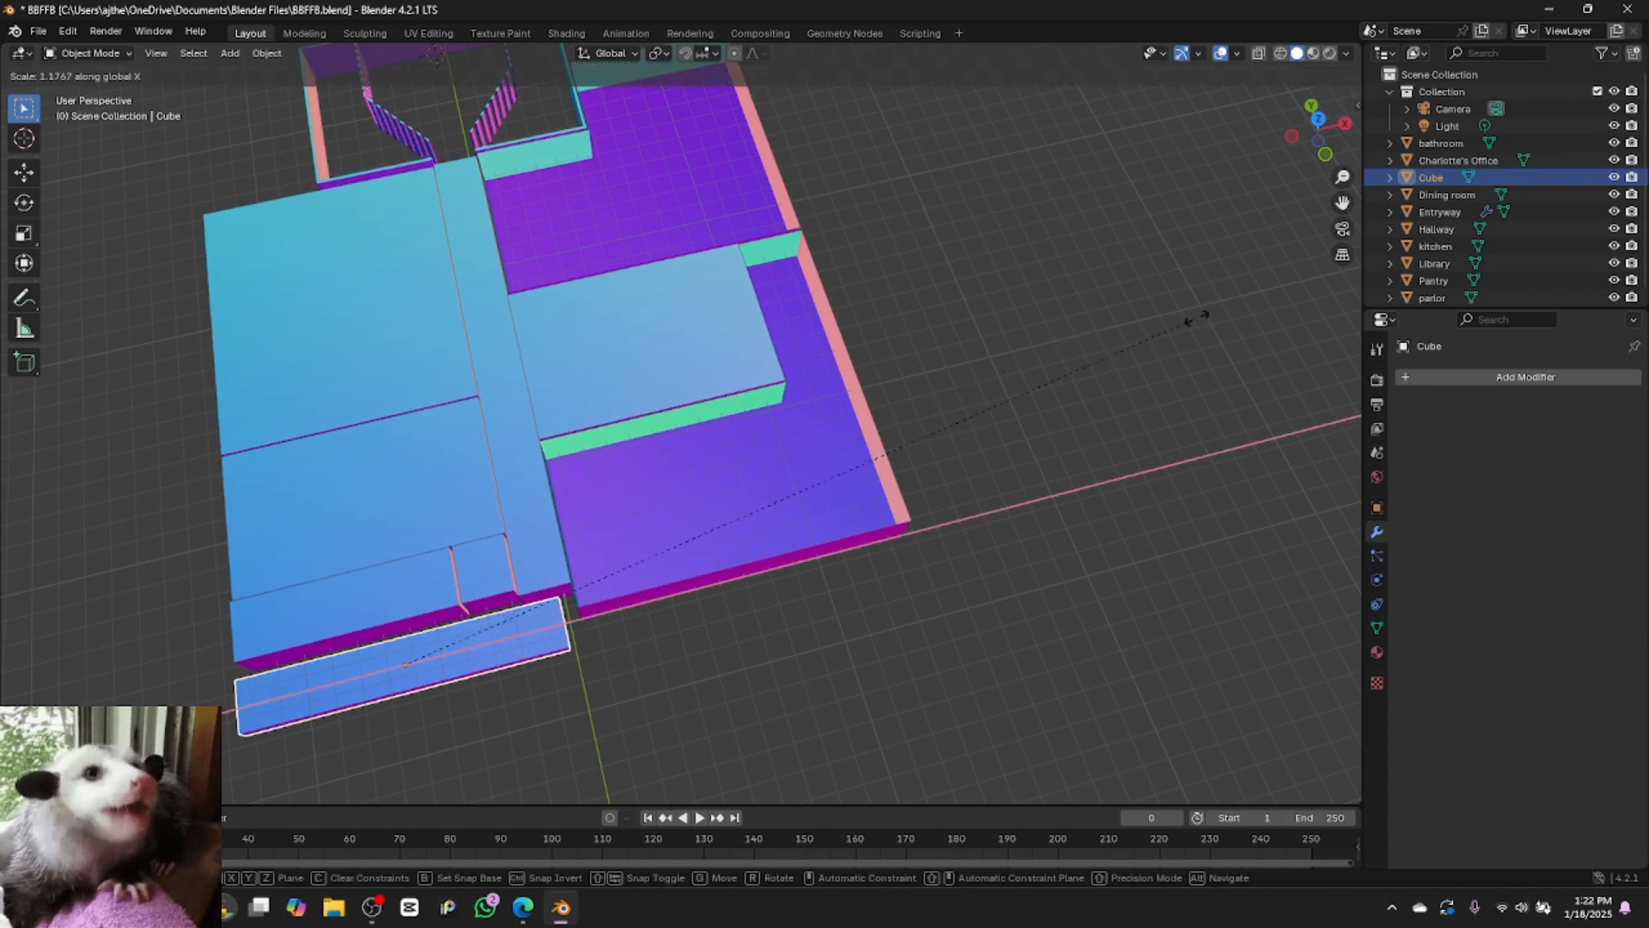
click(1274, 314)
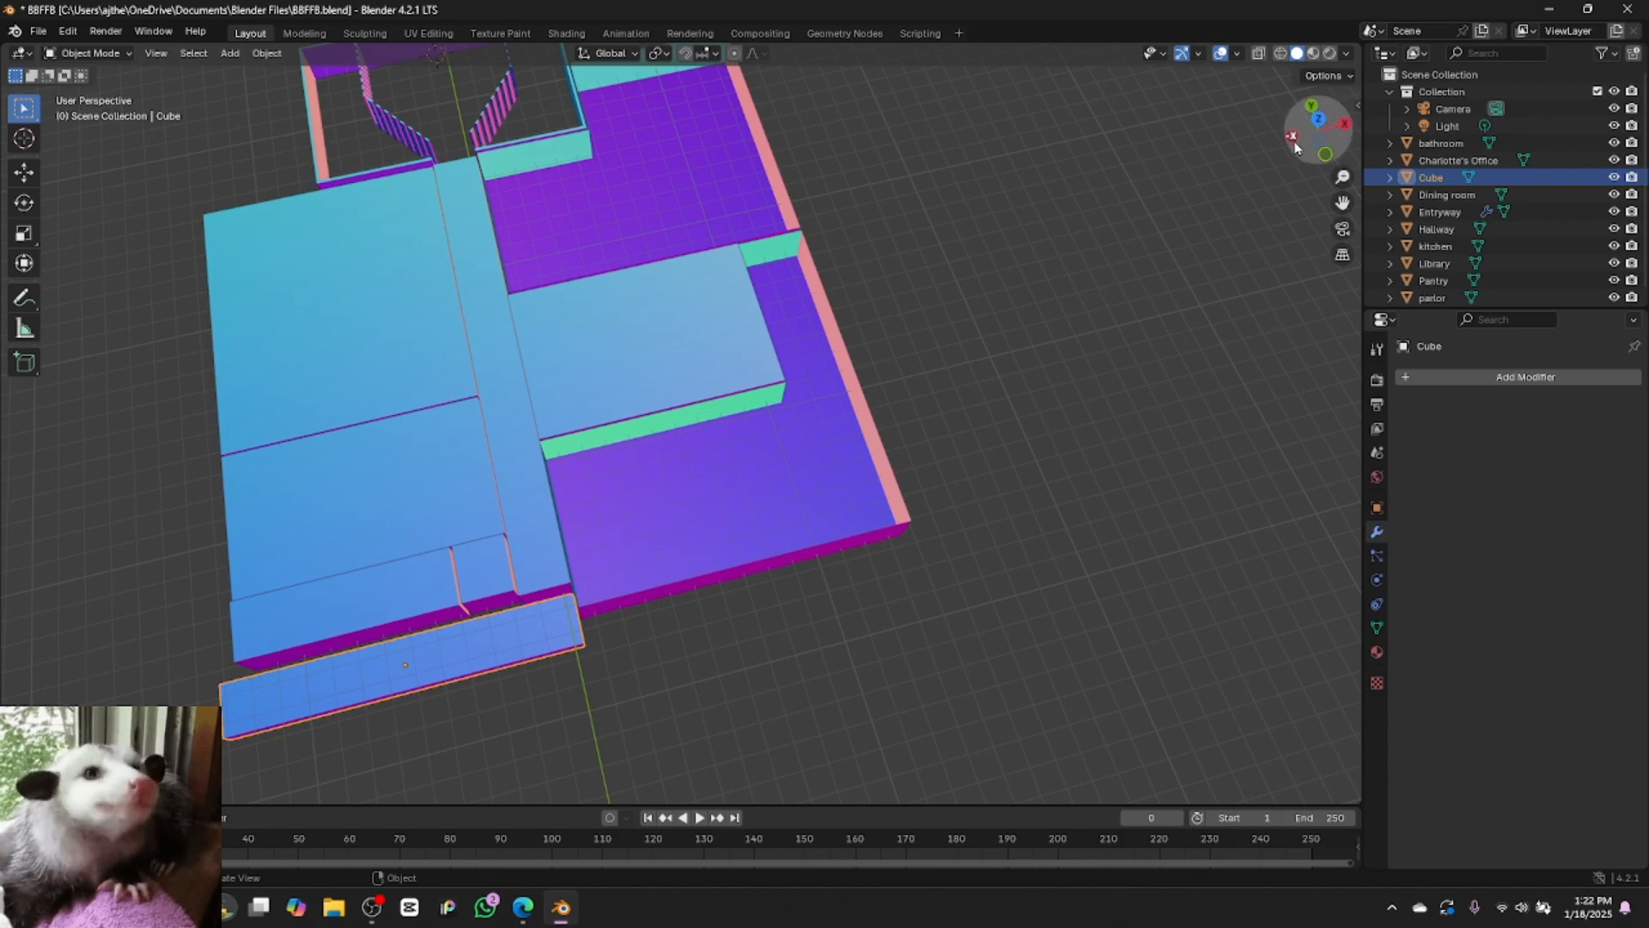
Switch the strip to Edit Mode and delete its top face
drag(1299, 148, 1319, 199)
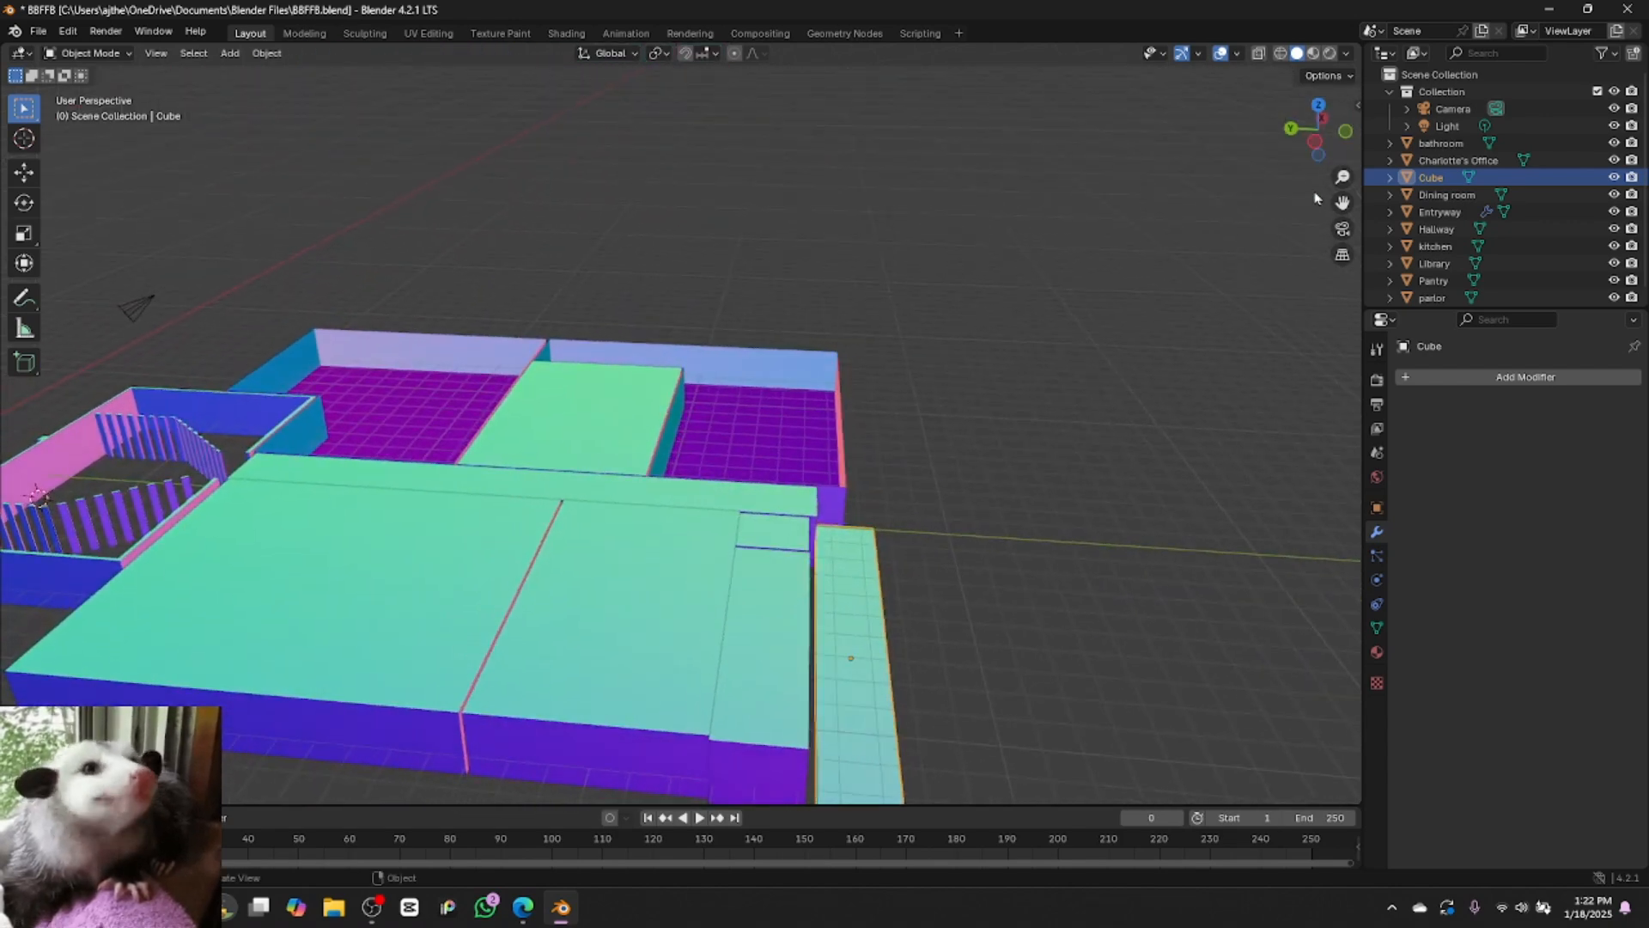
click(1337, 229)
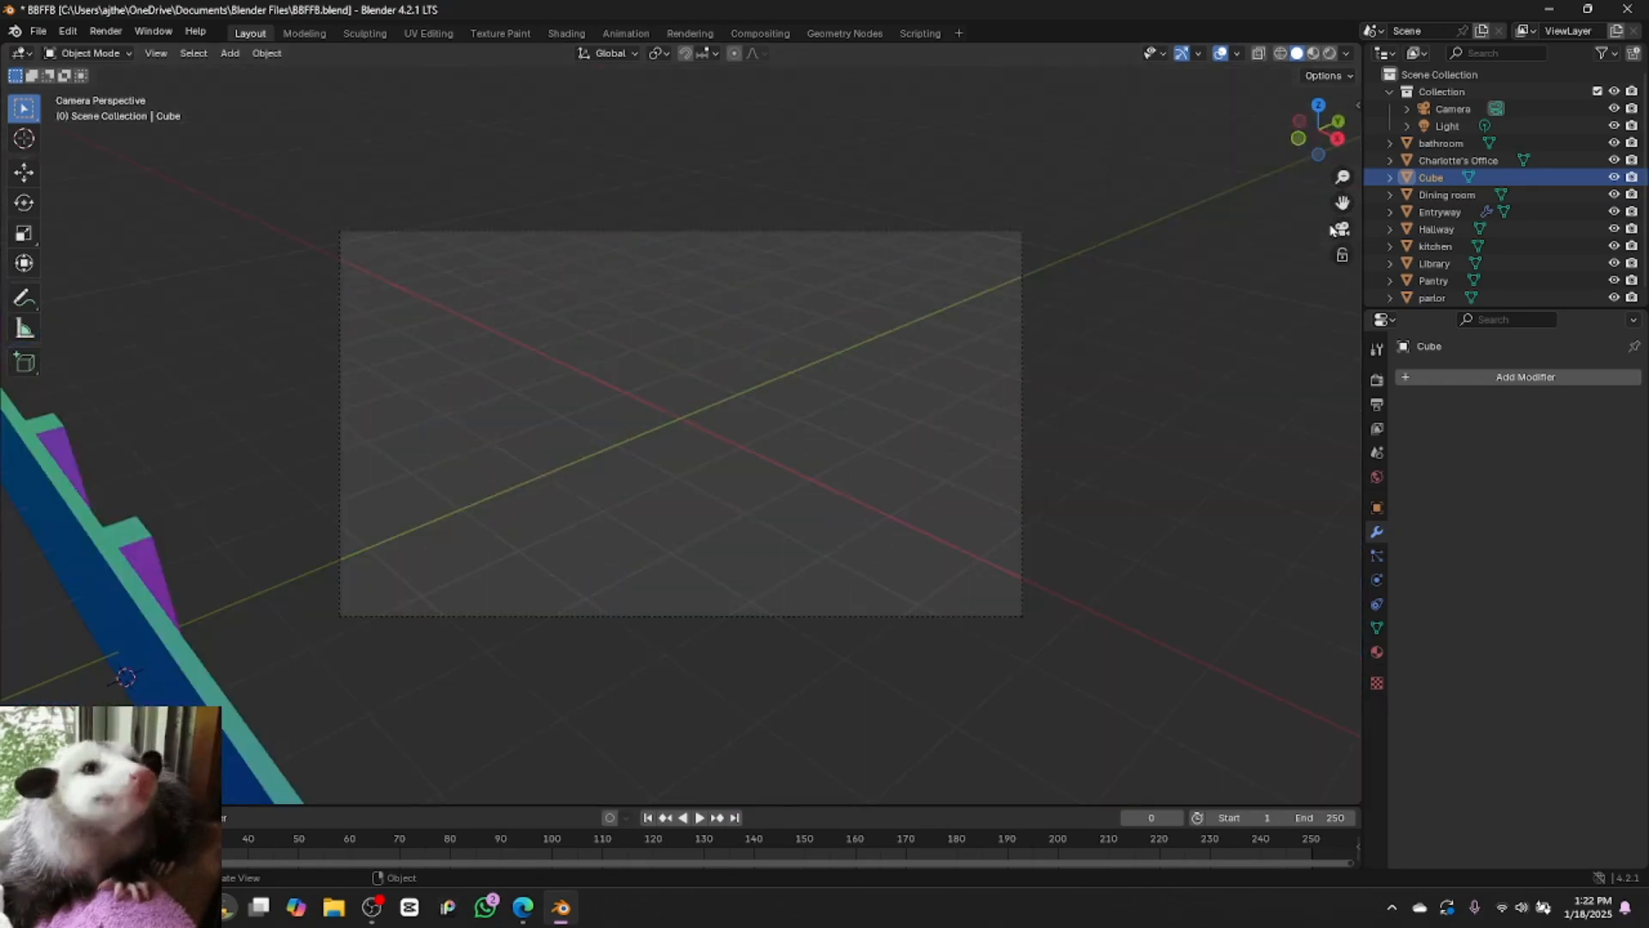
click(1202, 277)
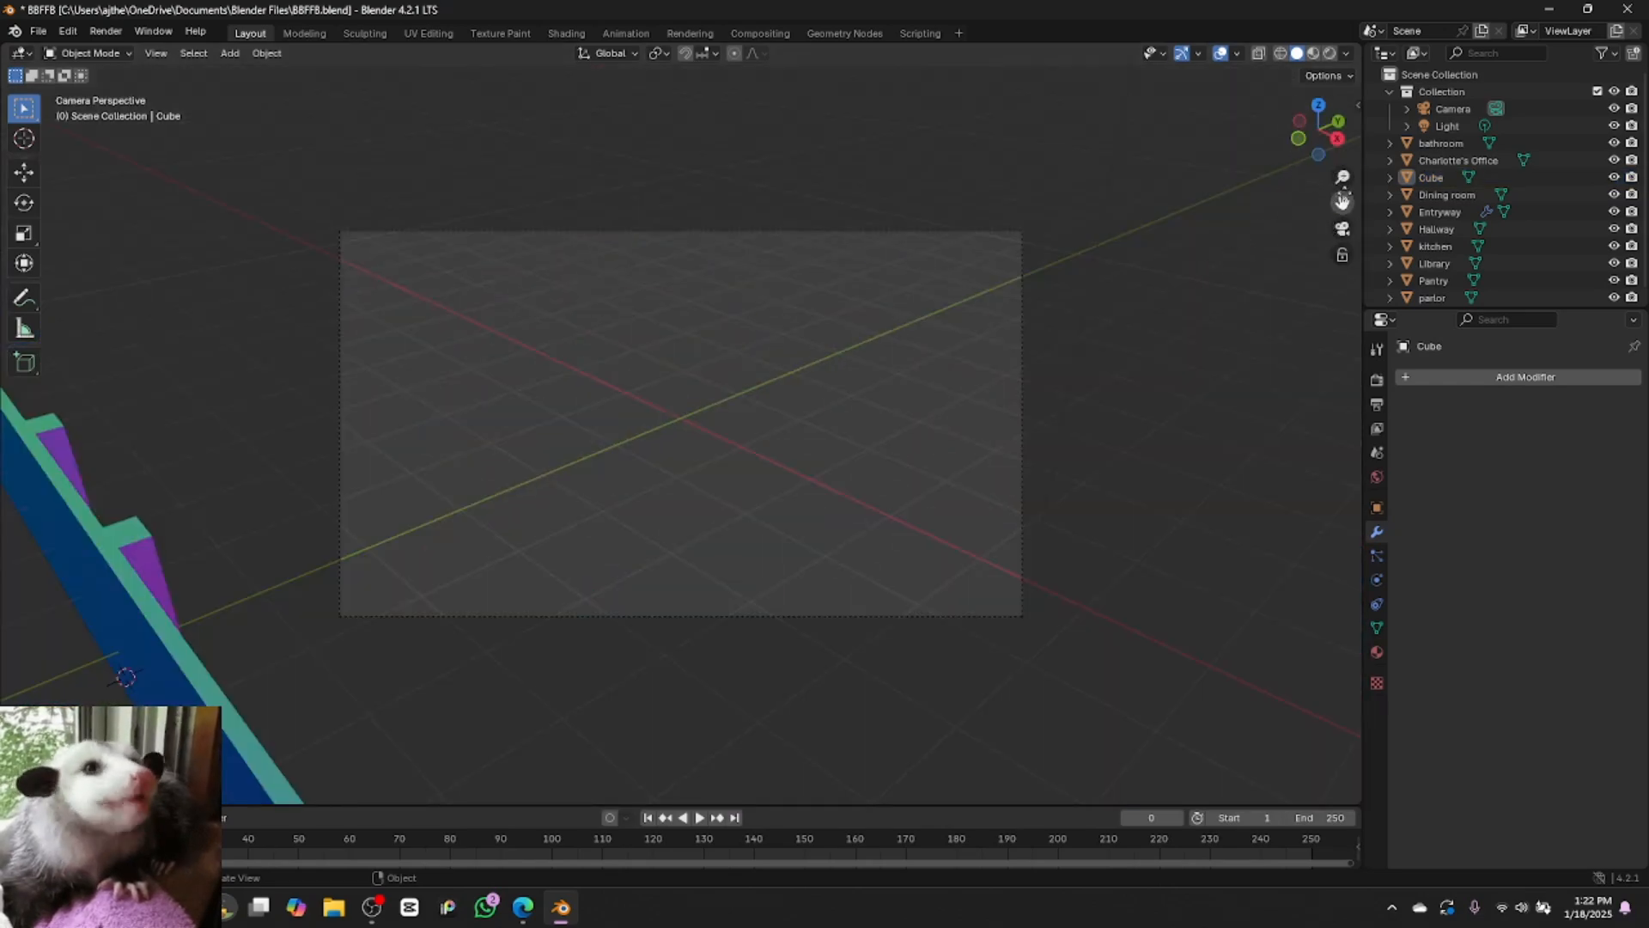
click(1343, 229)
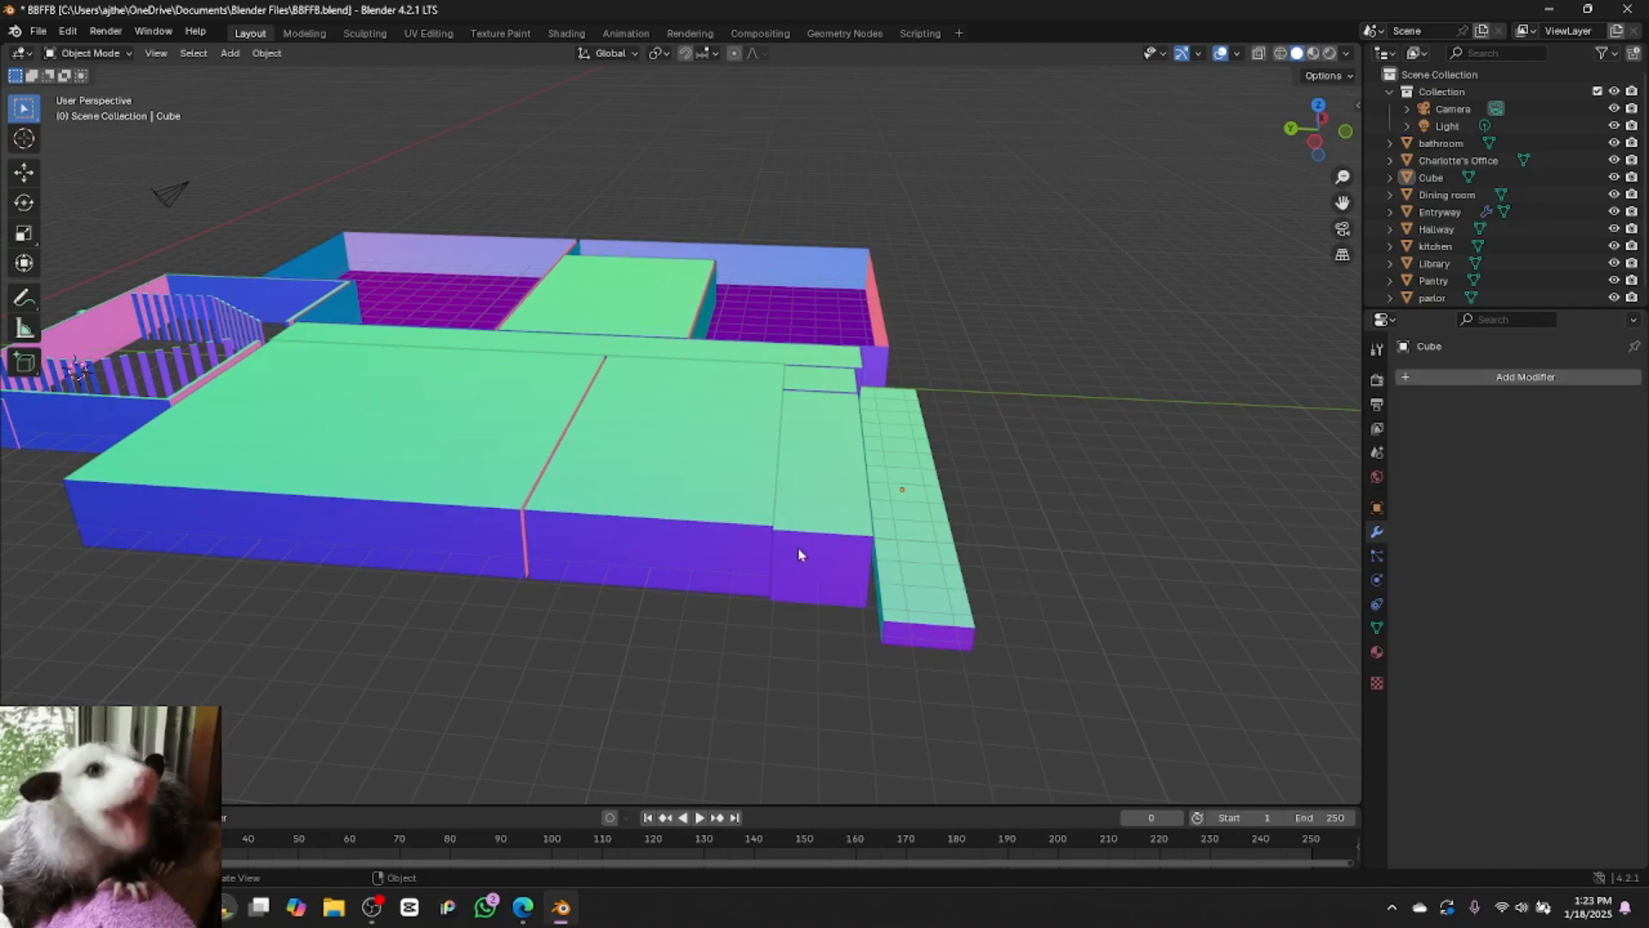
click(86, 54)
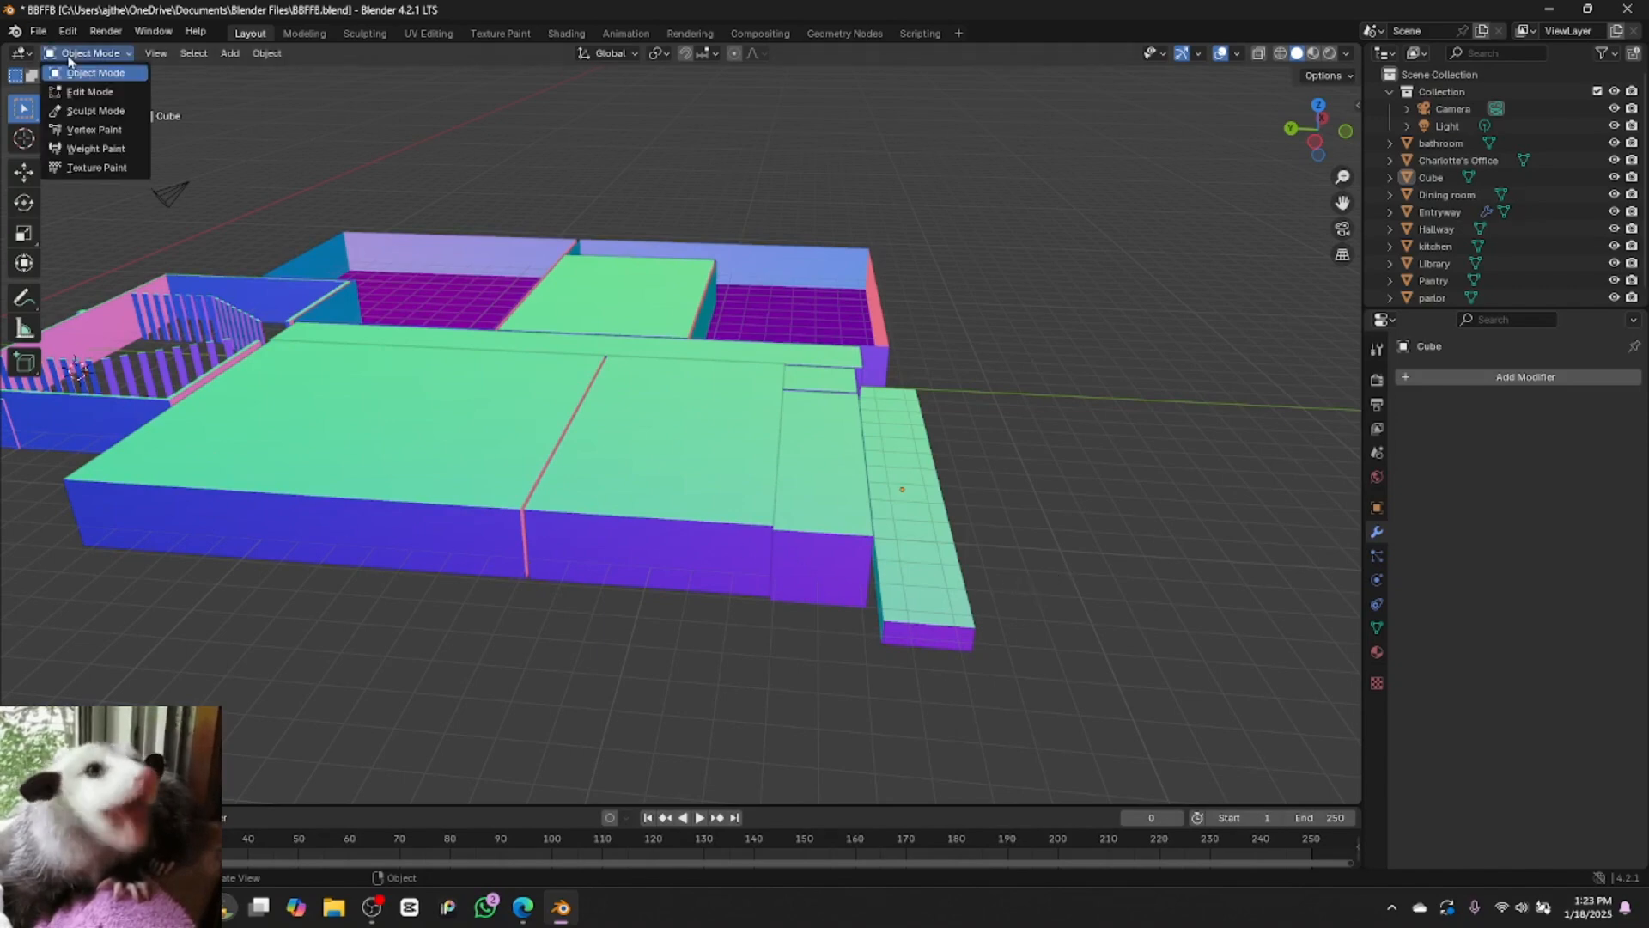
click(86, 83)
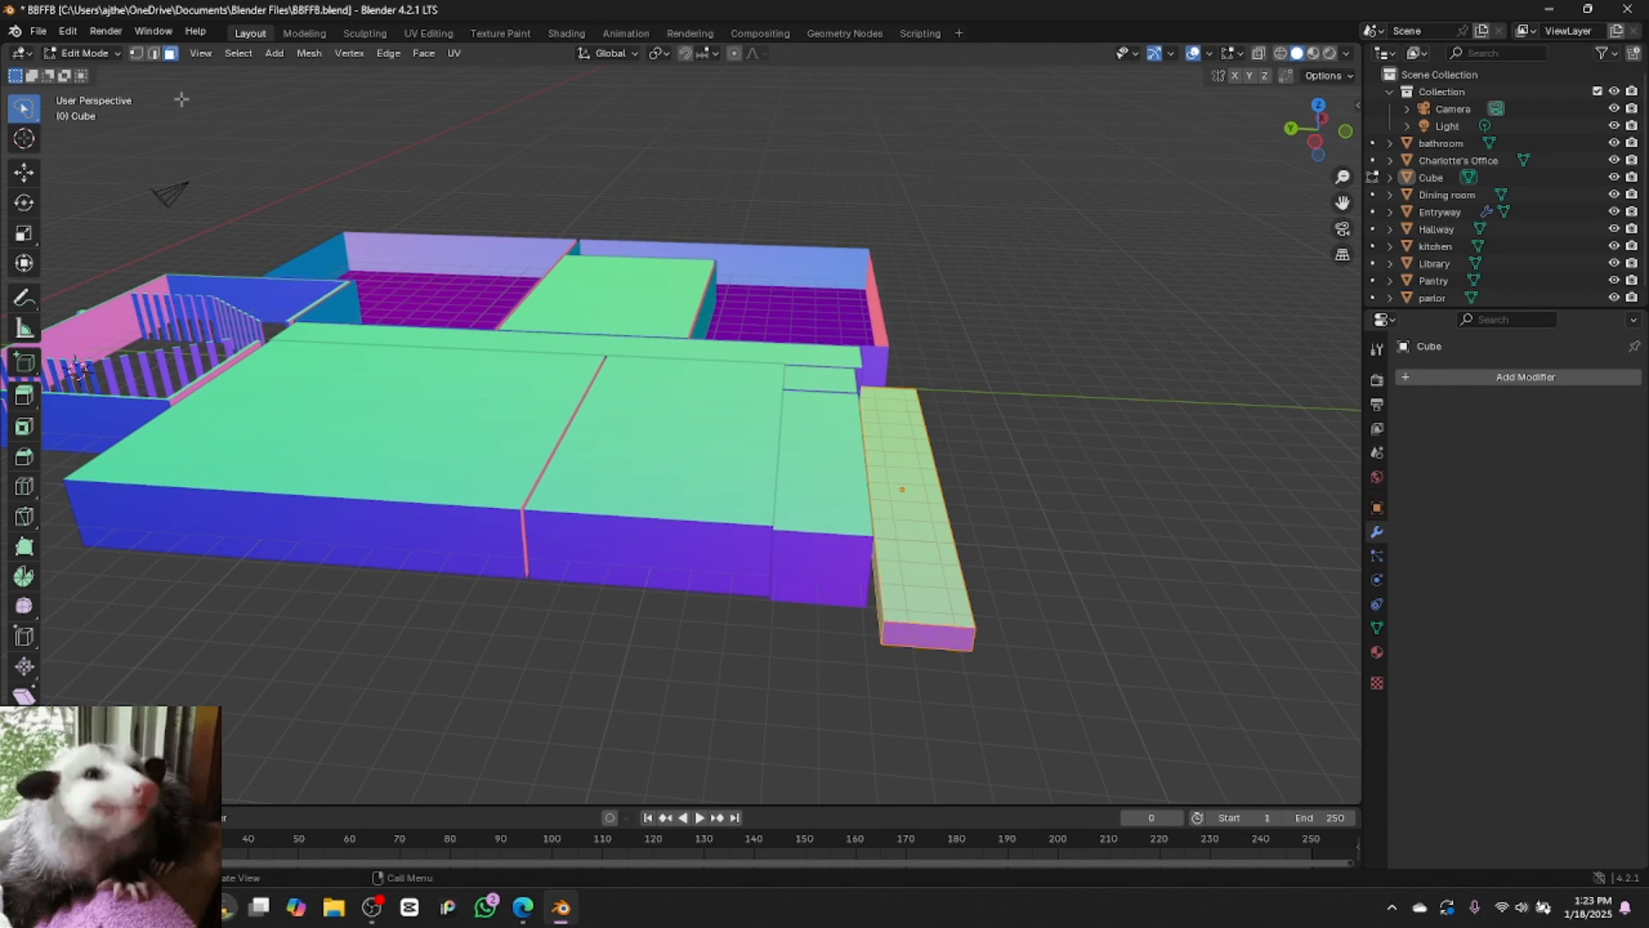
click(902, 567)
right_click(902, 569)
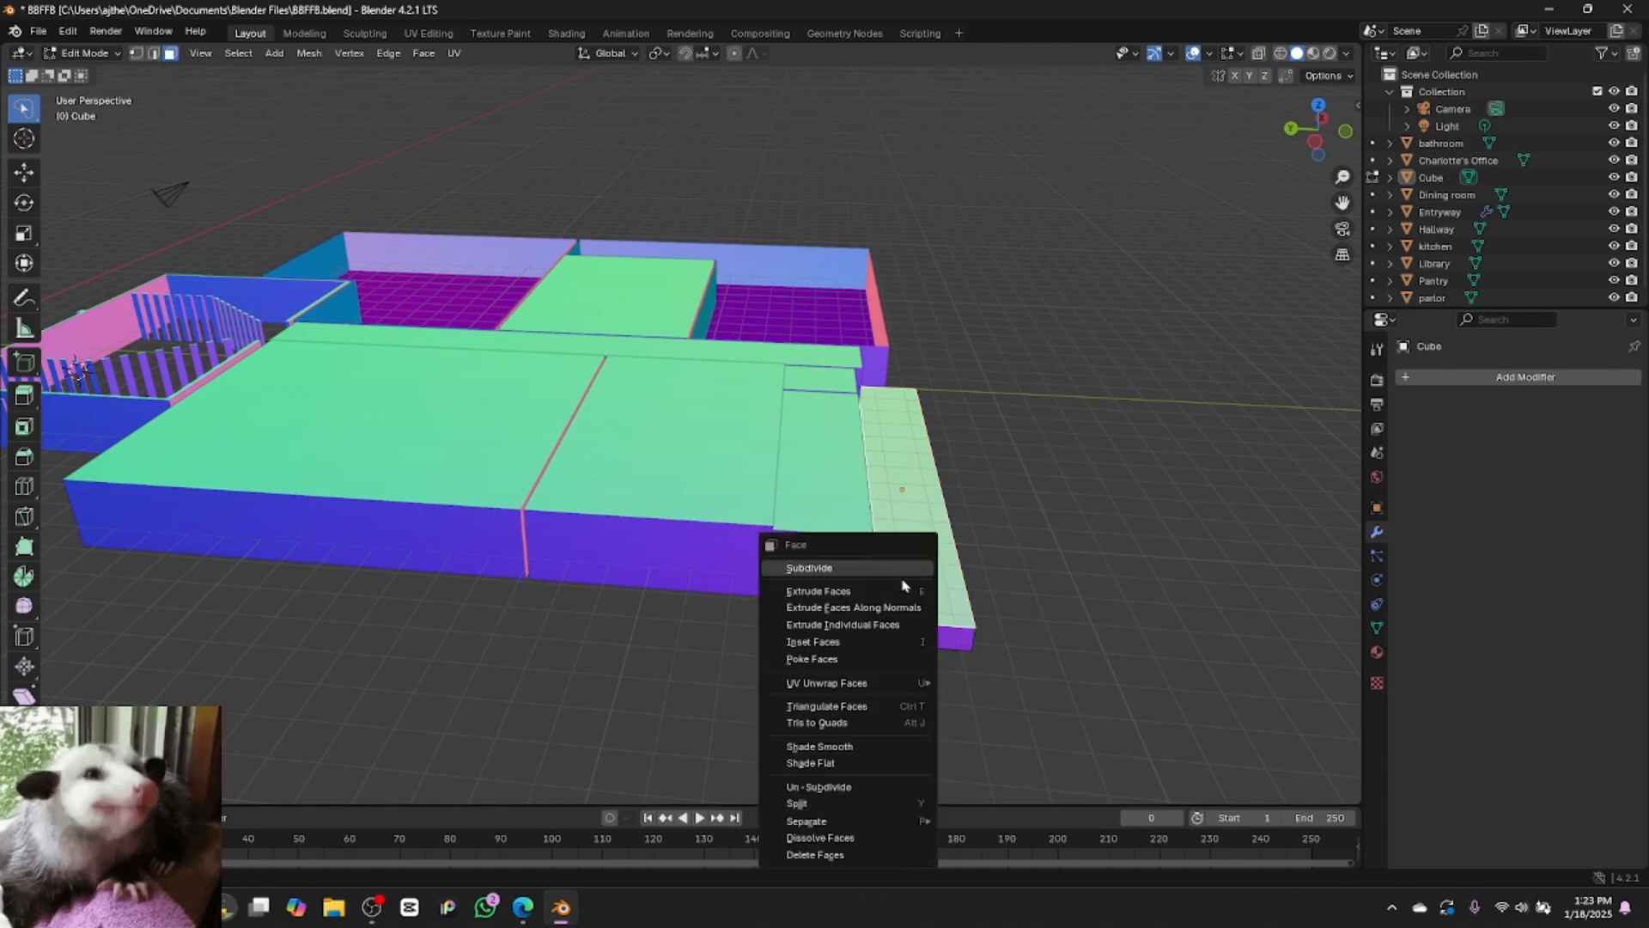
click(855, 853)
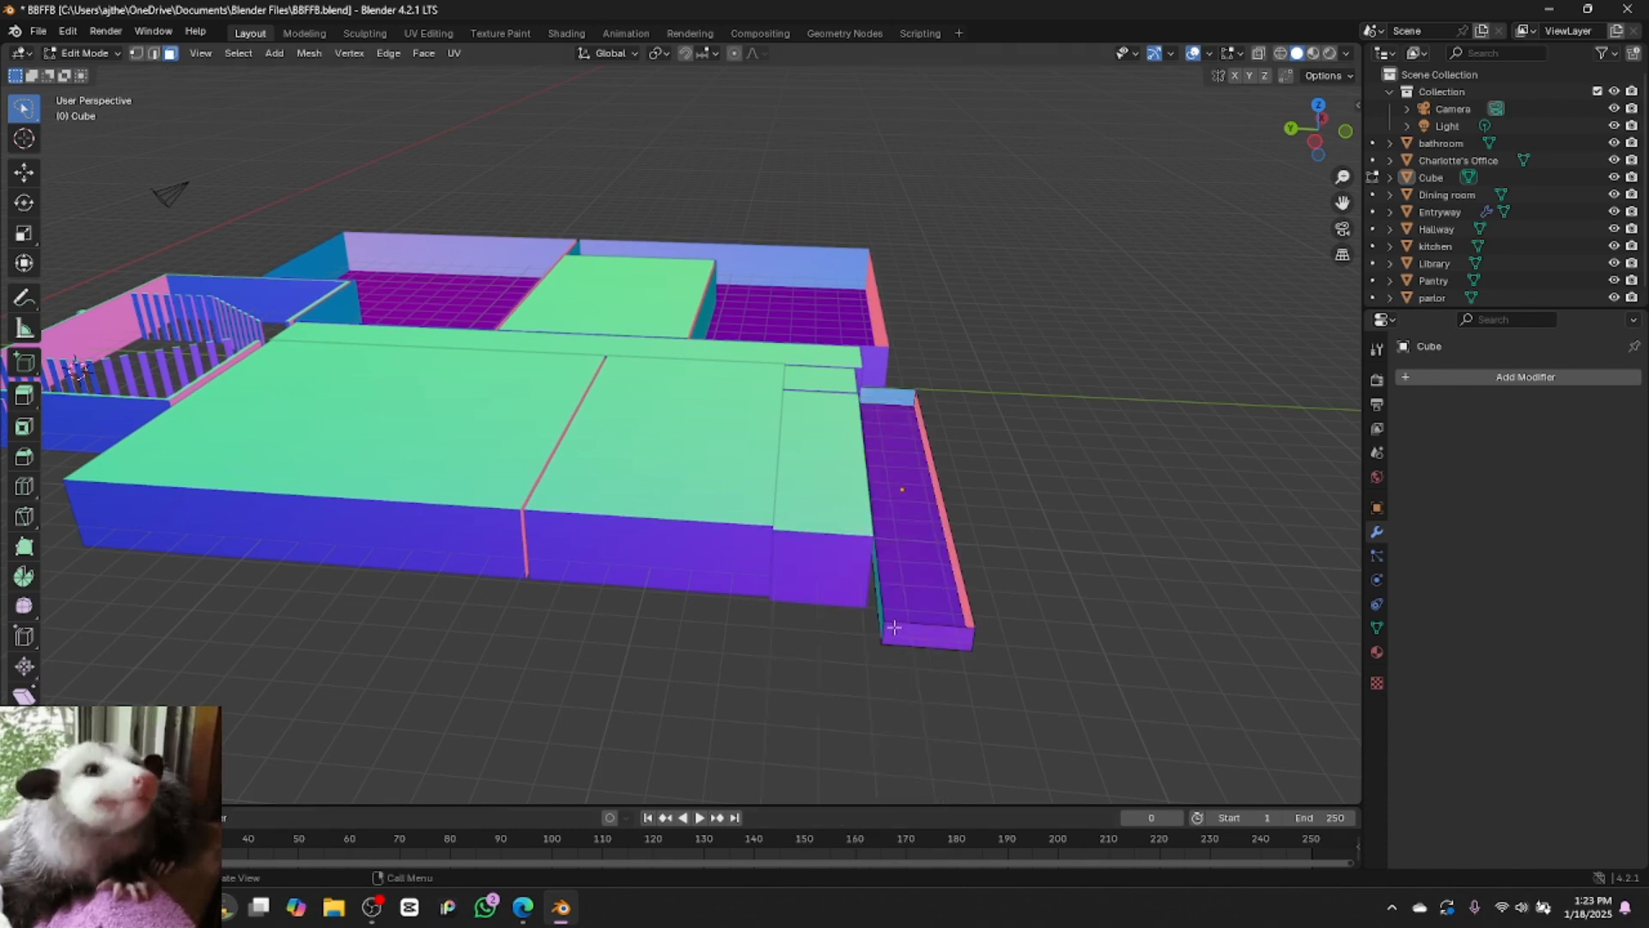
Add a loop cut across the strip close to its outer end and return to face selection
click(24, 486)
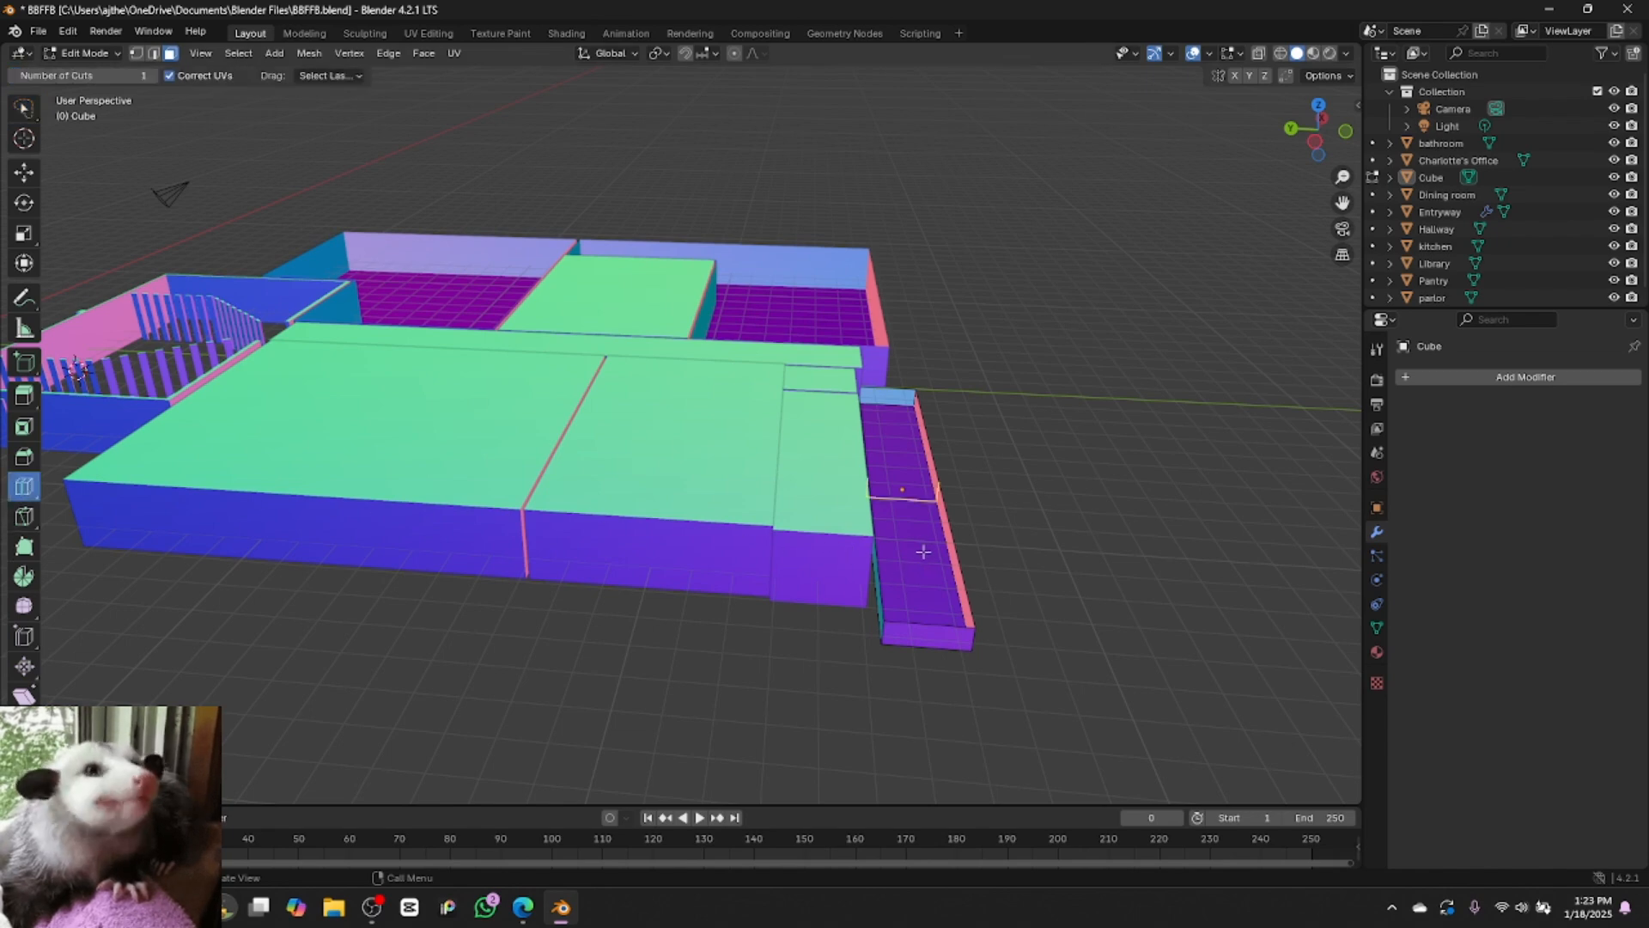
drag(921, 505, 942, 611)
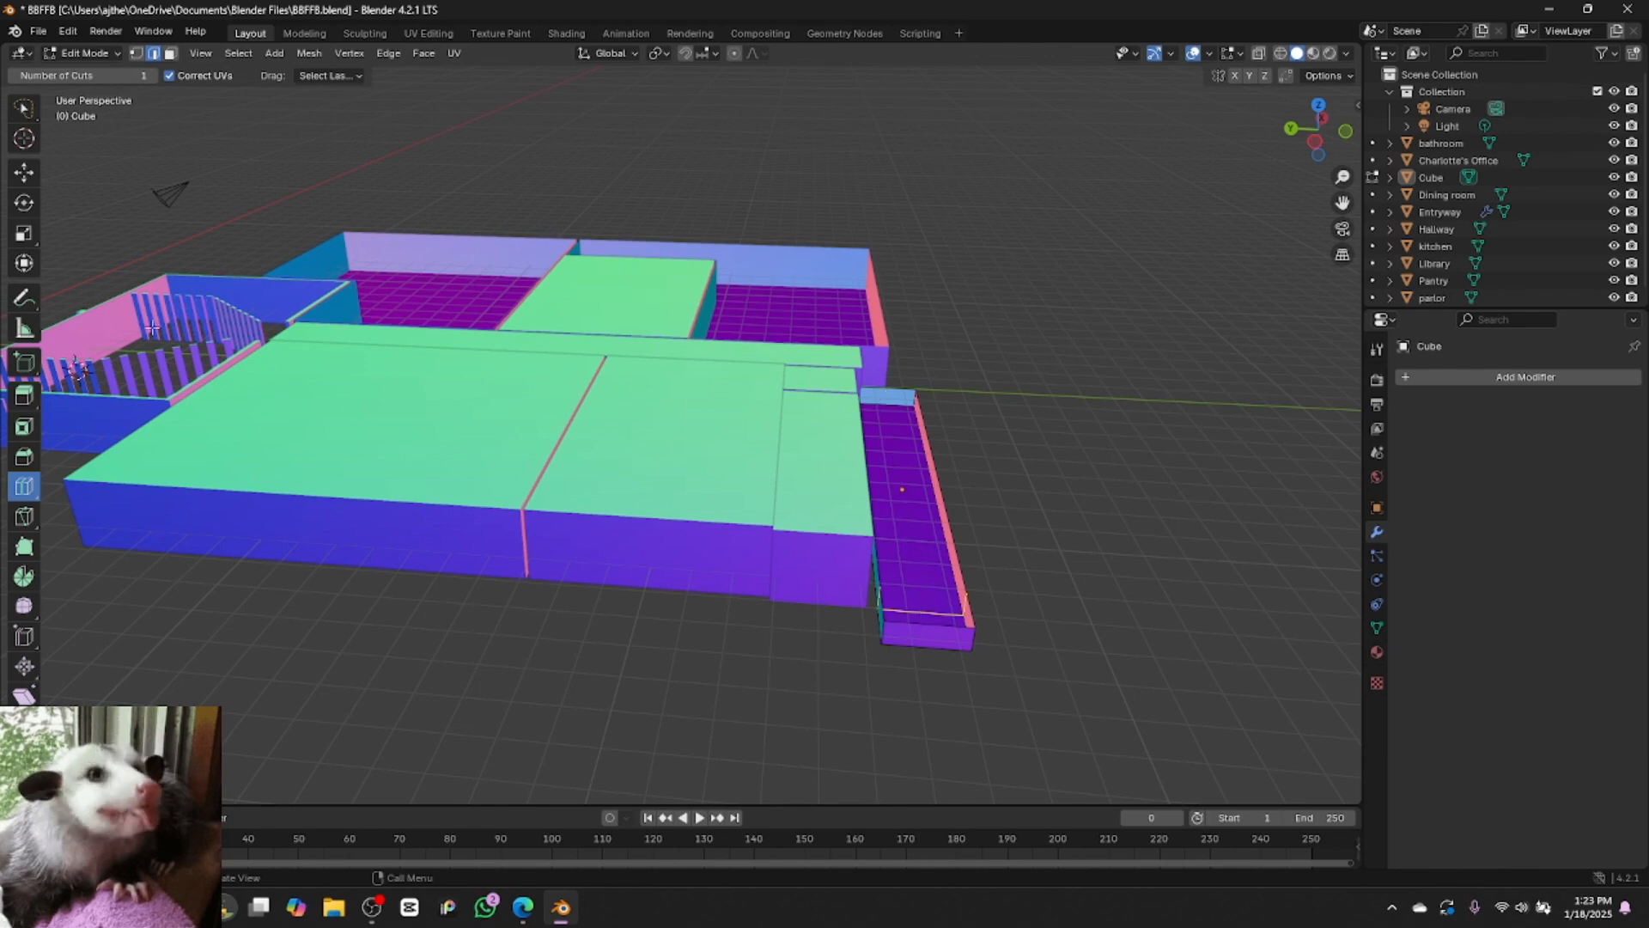
key(3)
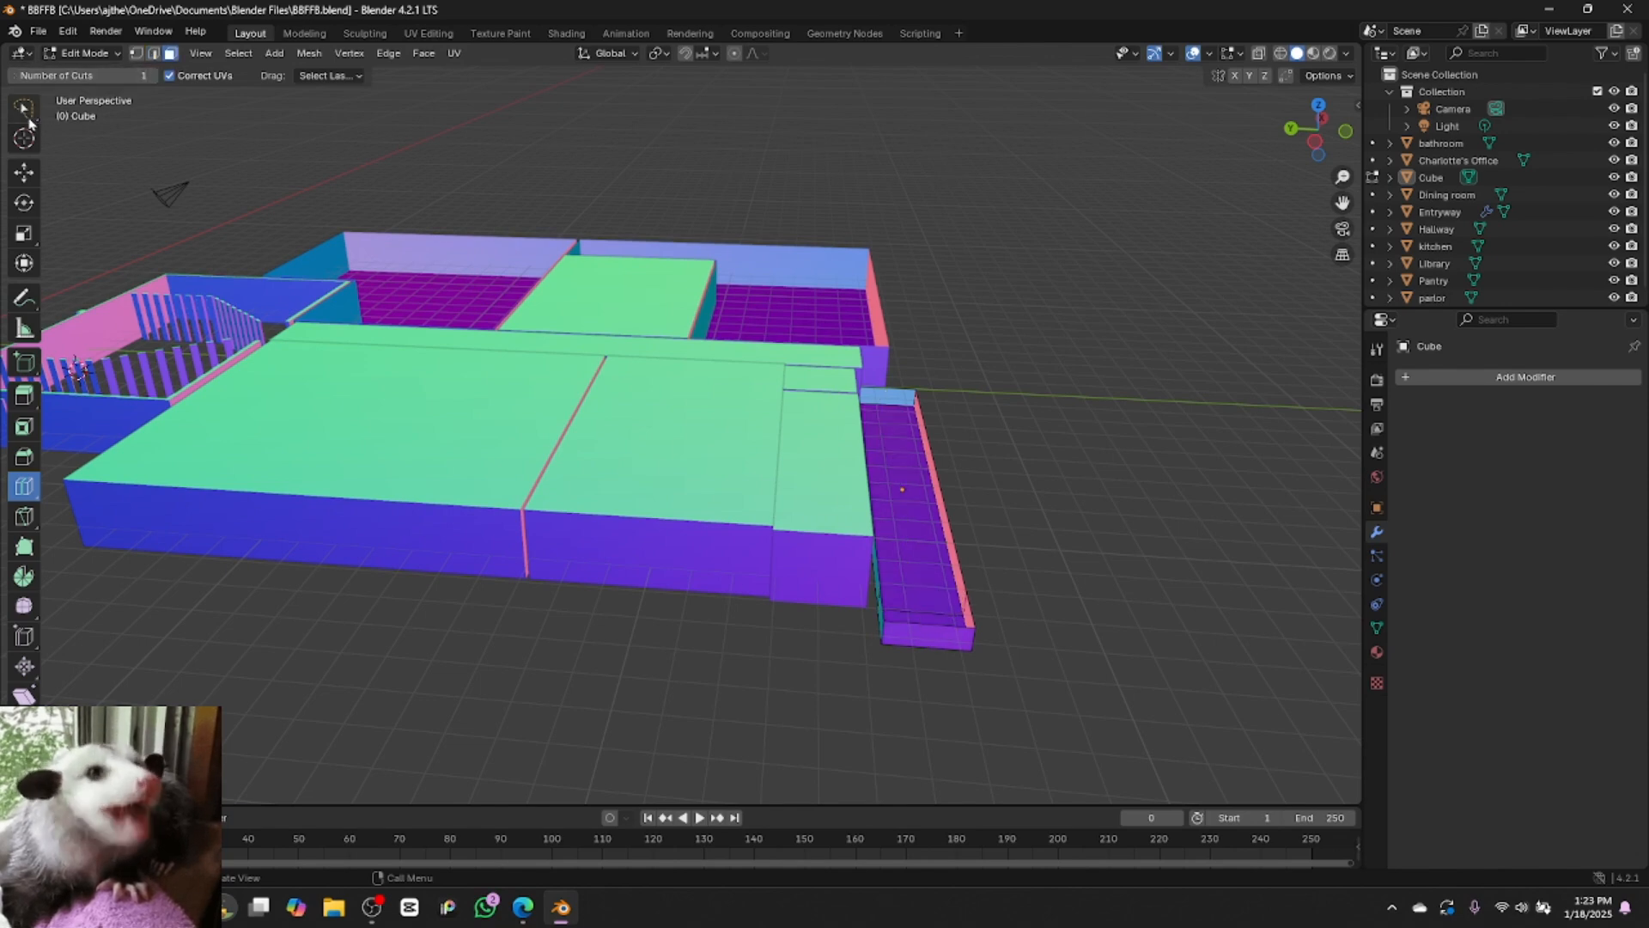
Extrude the small inner side face at the strip's outer end along the rooms' outer wall, up to the seam between the two large rooms
key(w)
click(881, 613)
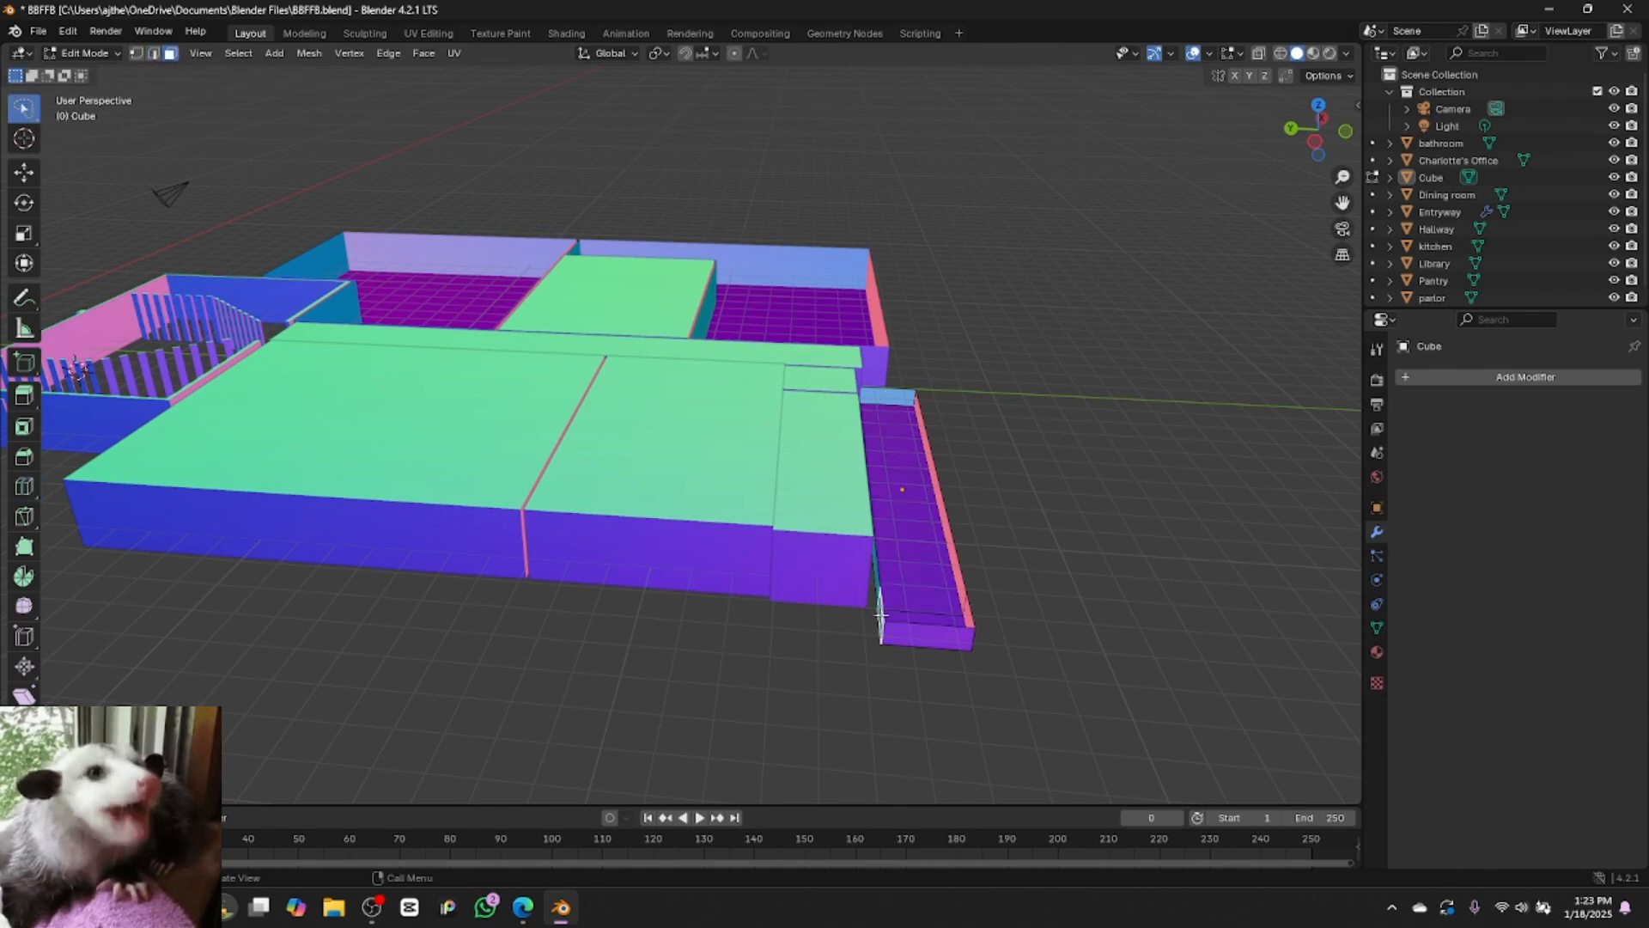
key(e)
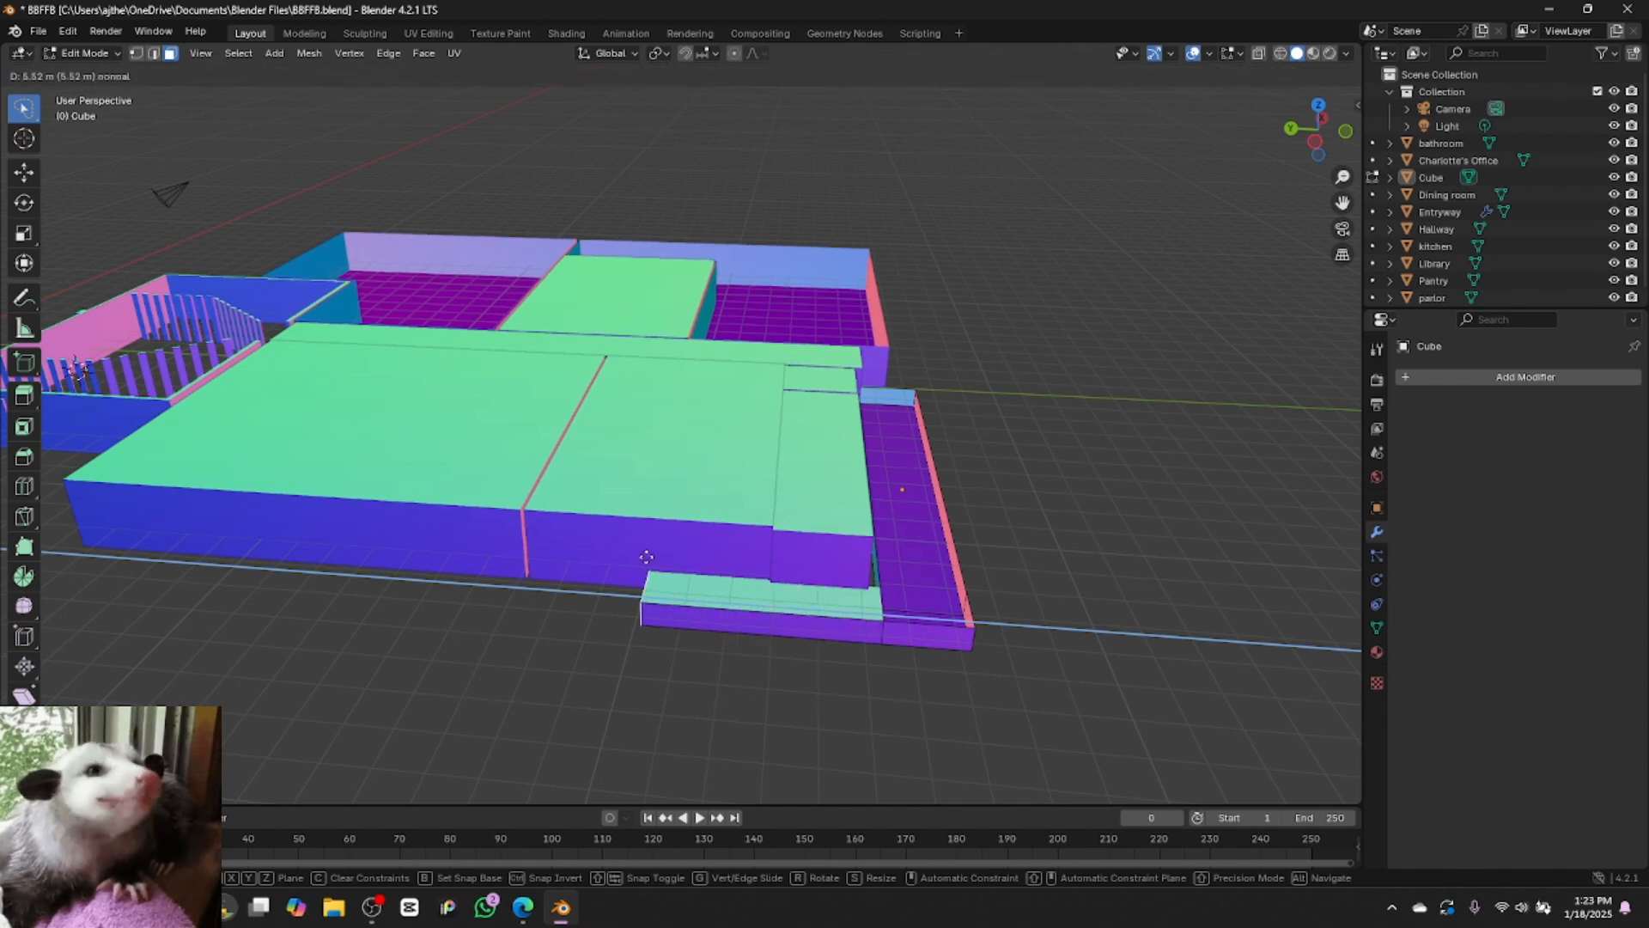
click(529, 518)
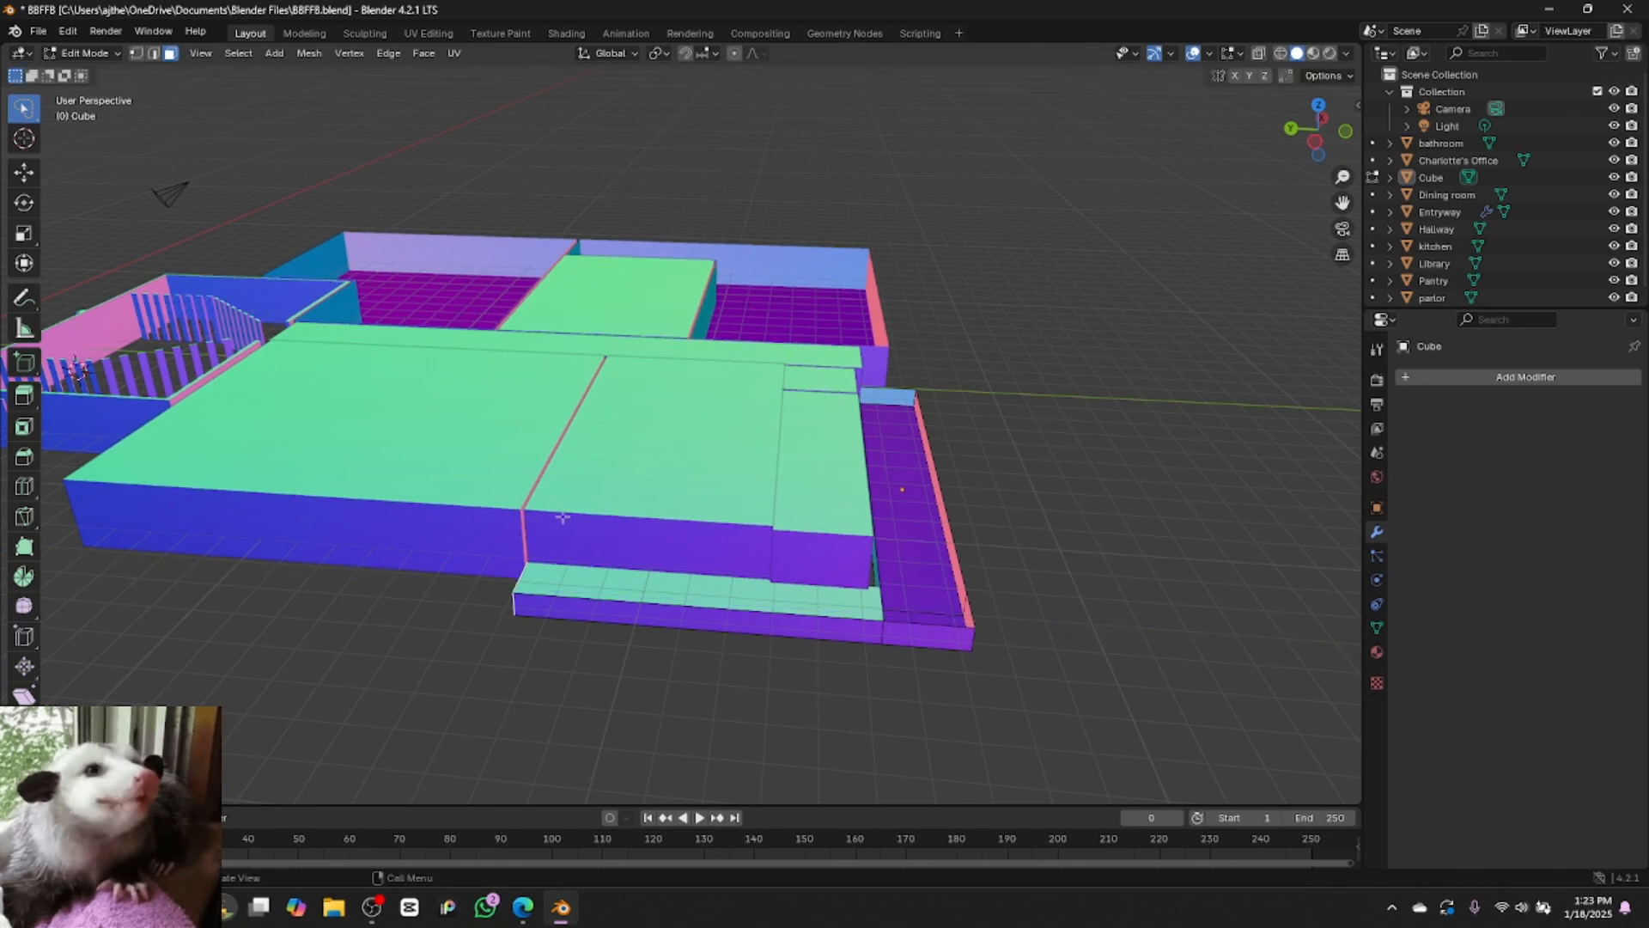
Return to Object Mode and move the L-shaped strip slightly along negative X, clear of the rooms' outer wall
click(95, 54)
click(109, 79)
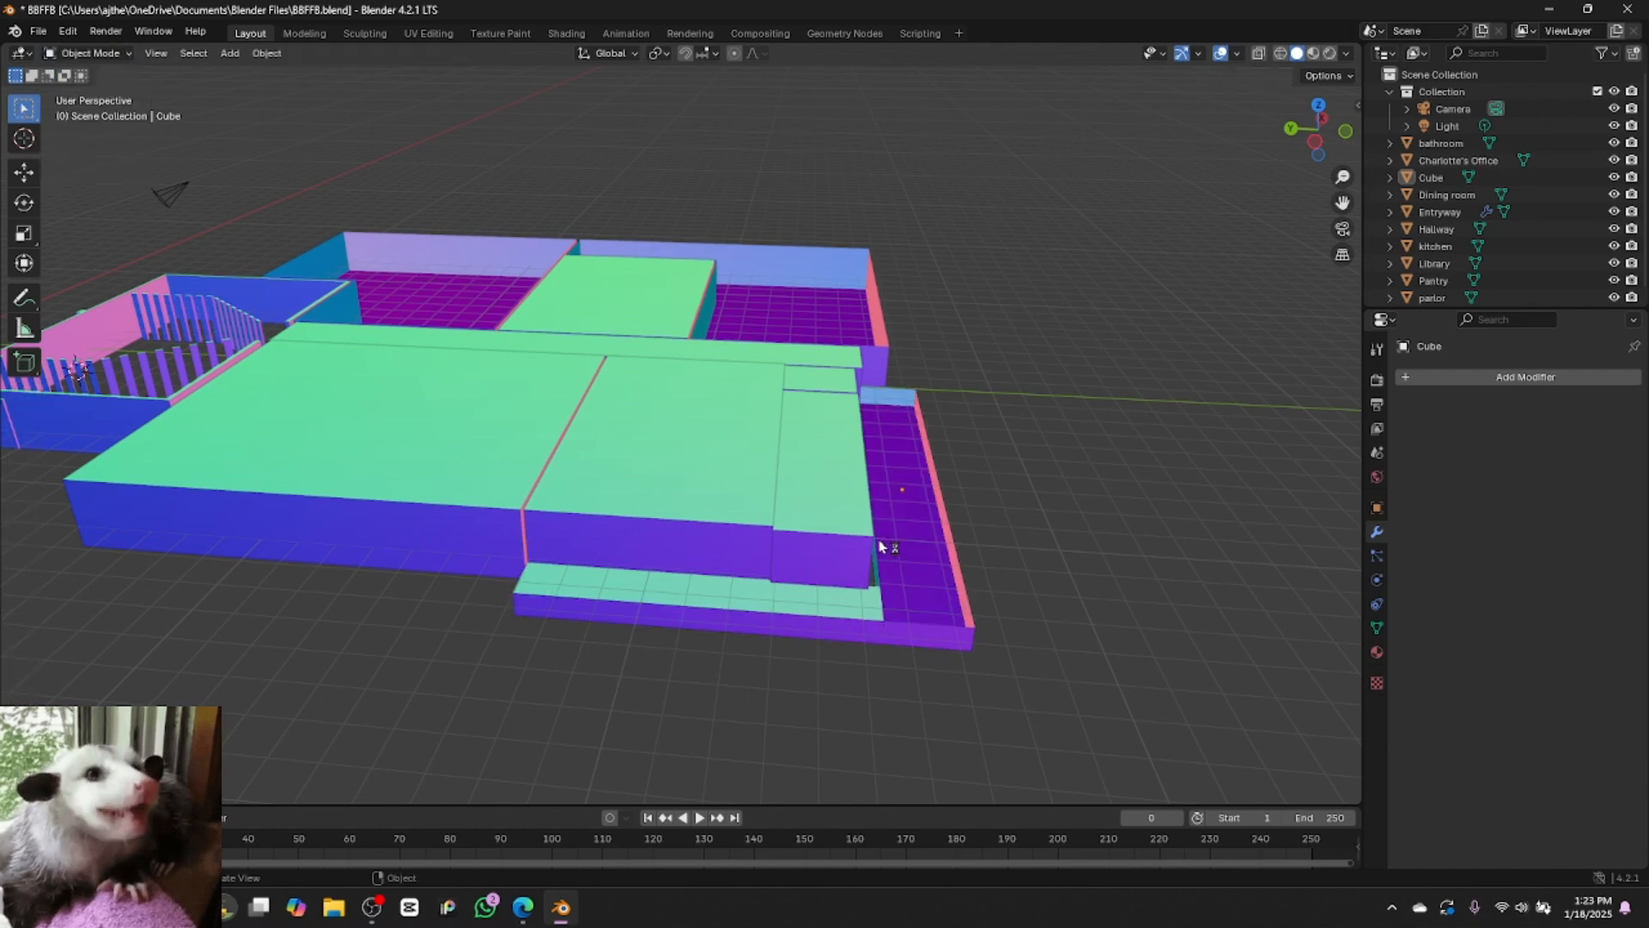
click(909, 512)
key(g)
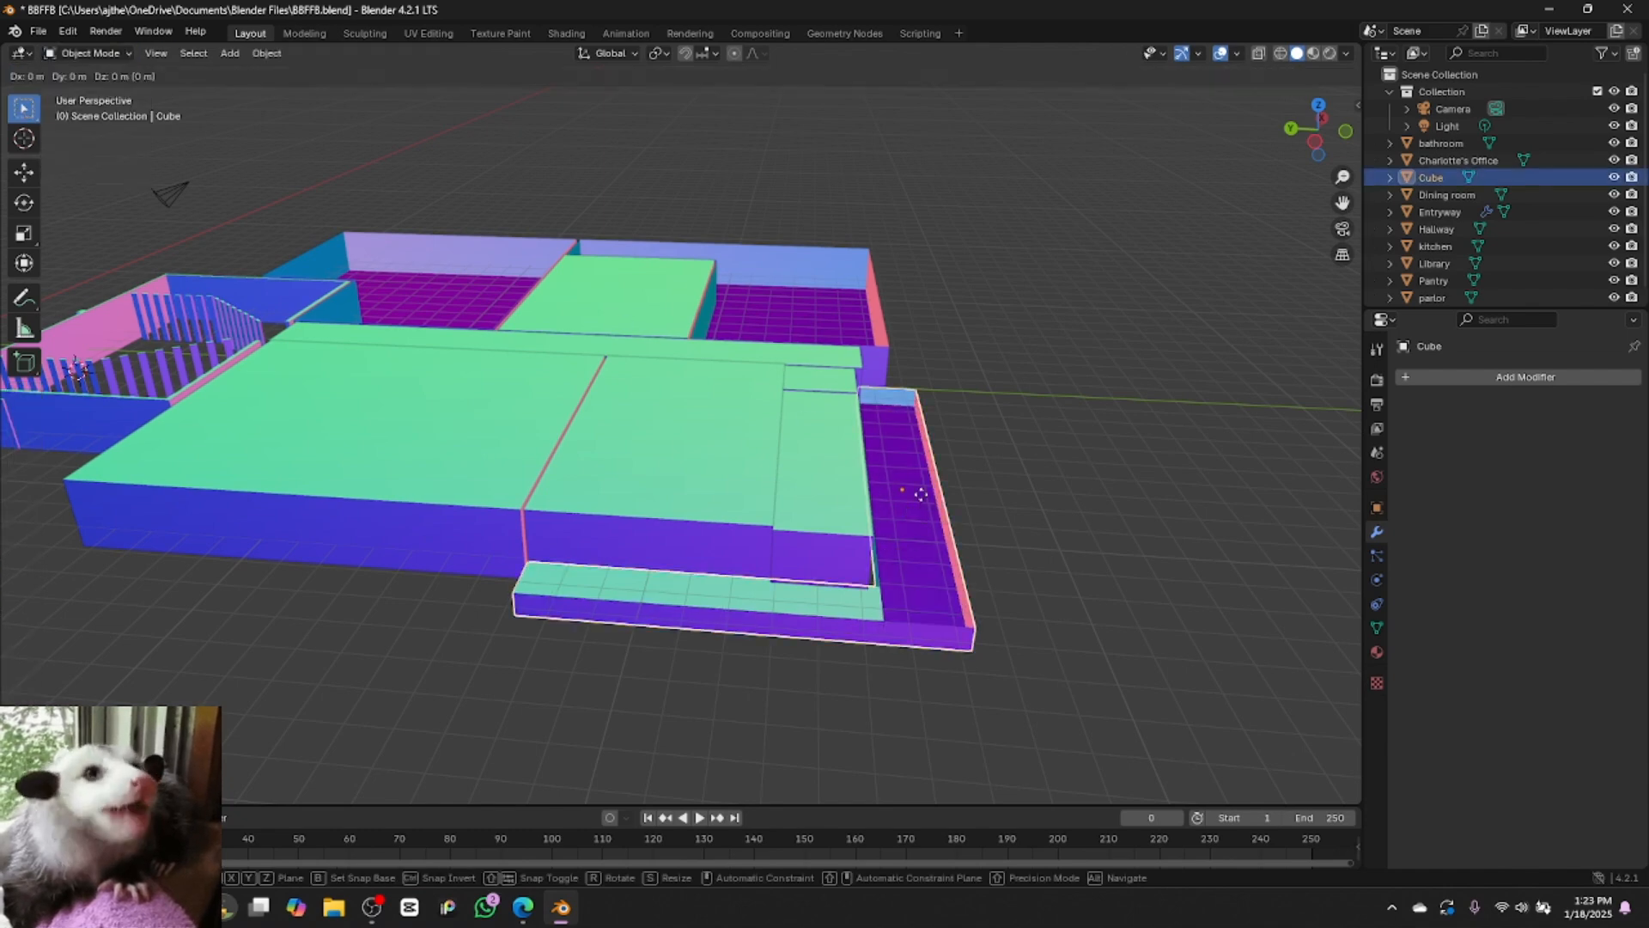
key(x)
click(918, 508)
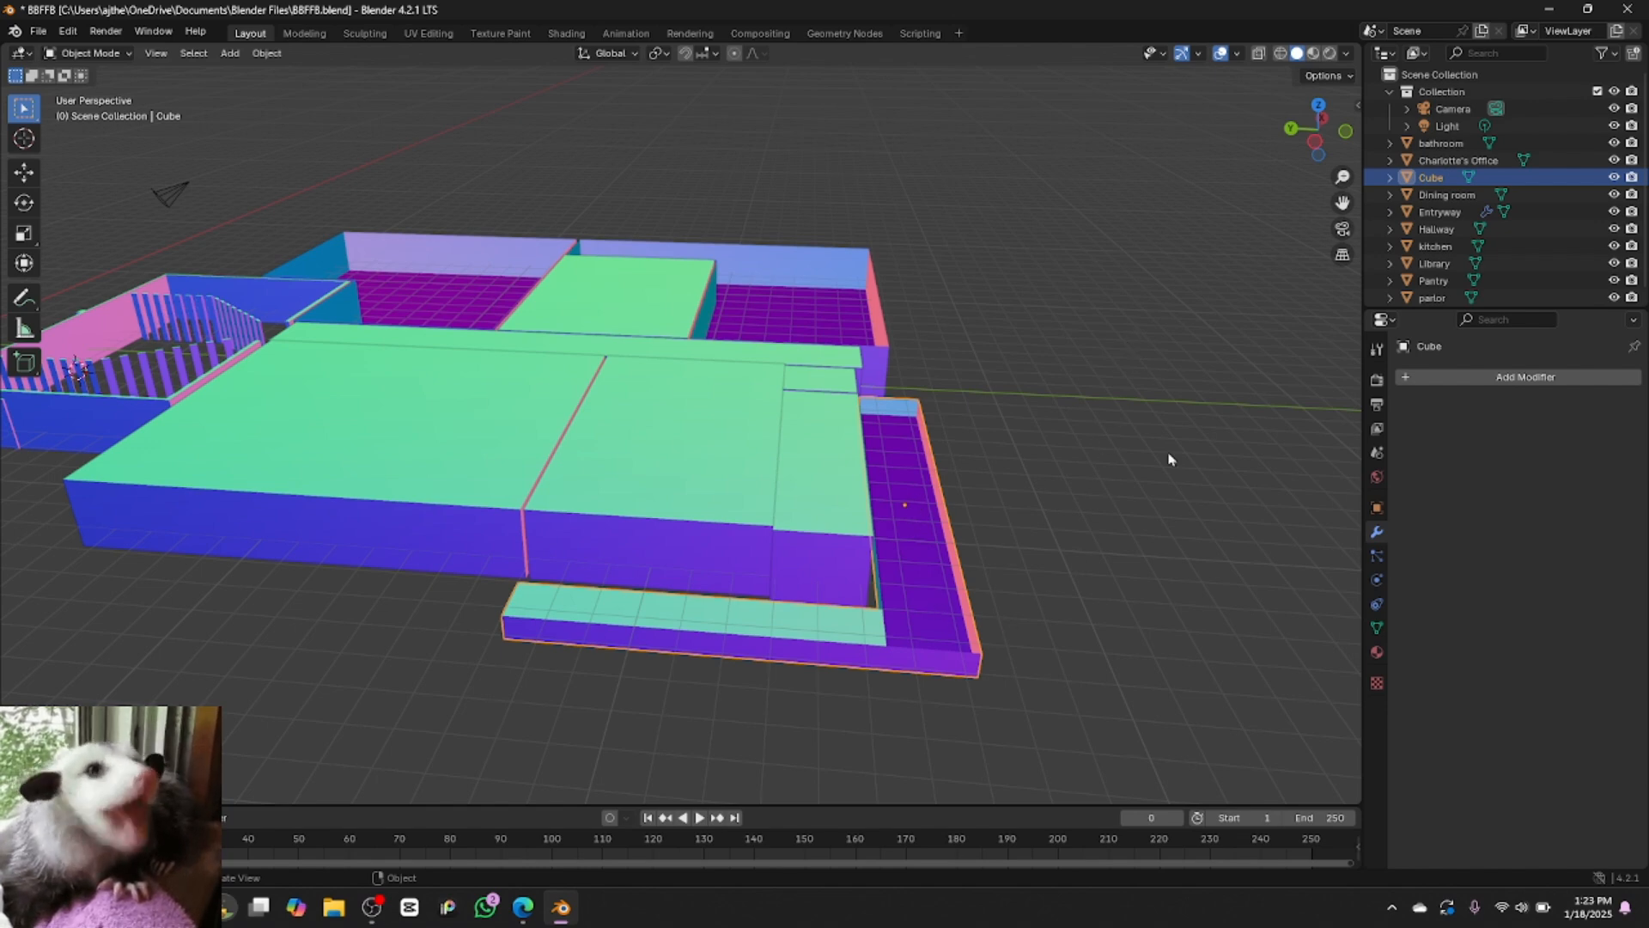
drag(1293, 135, 1393, 122)
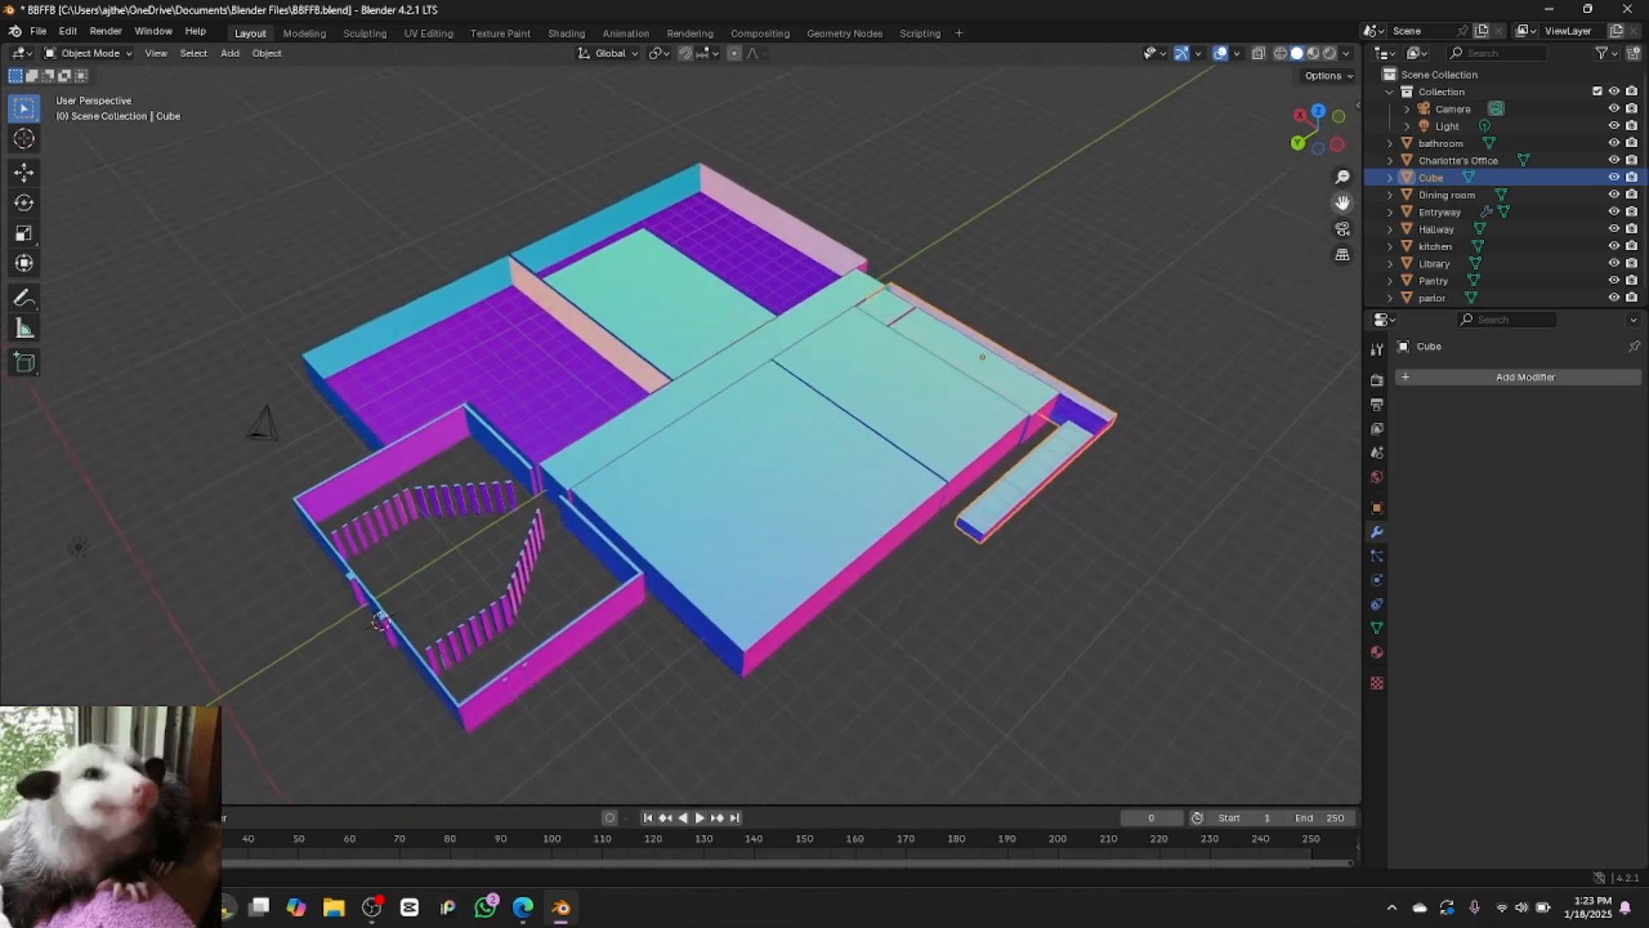
drag(1343, 203, 1341, 205)
click(1340, 206)
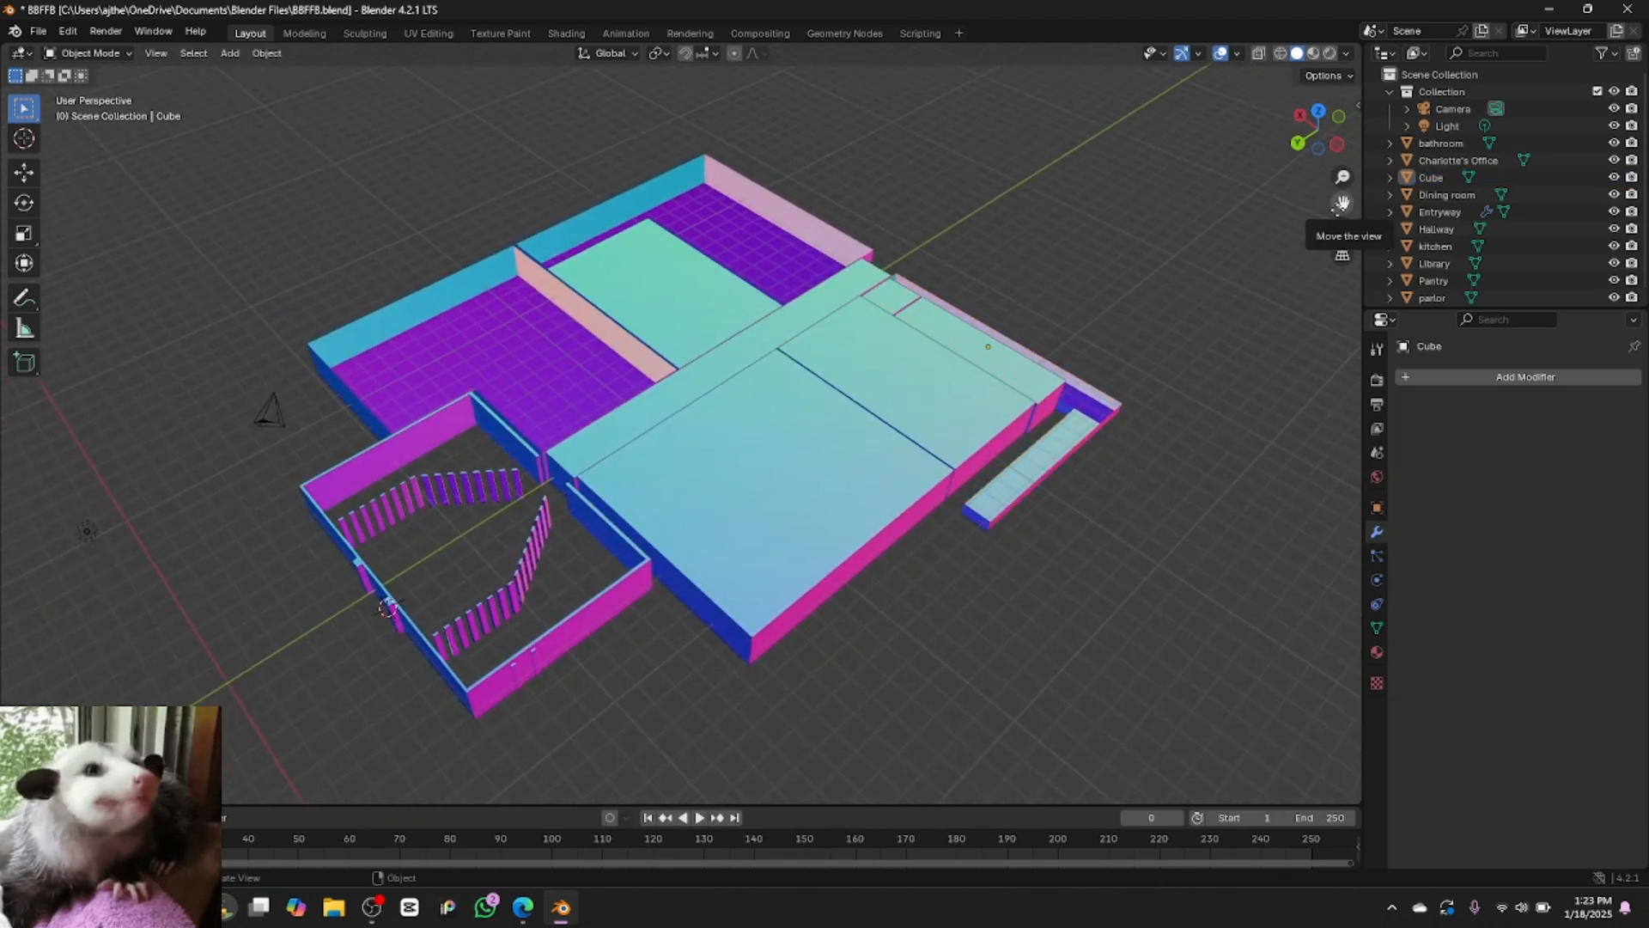
drag(1313, 129, 1330, 157)
click(1328, 131)
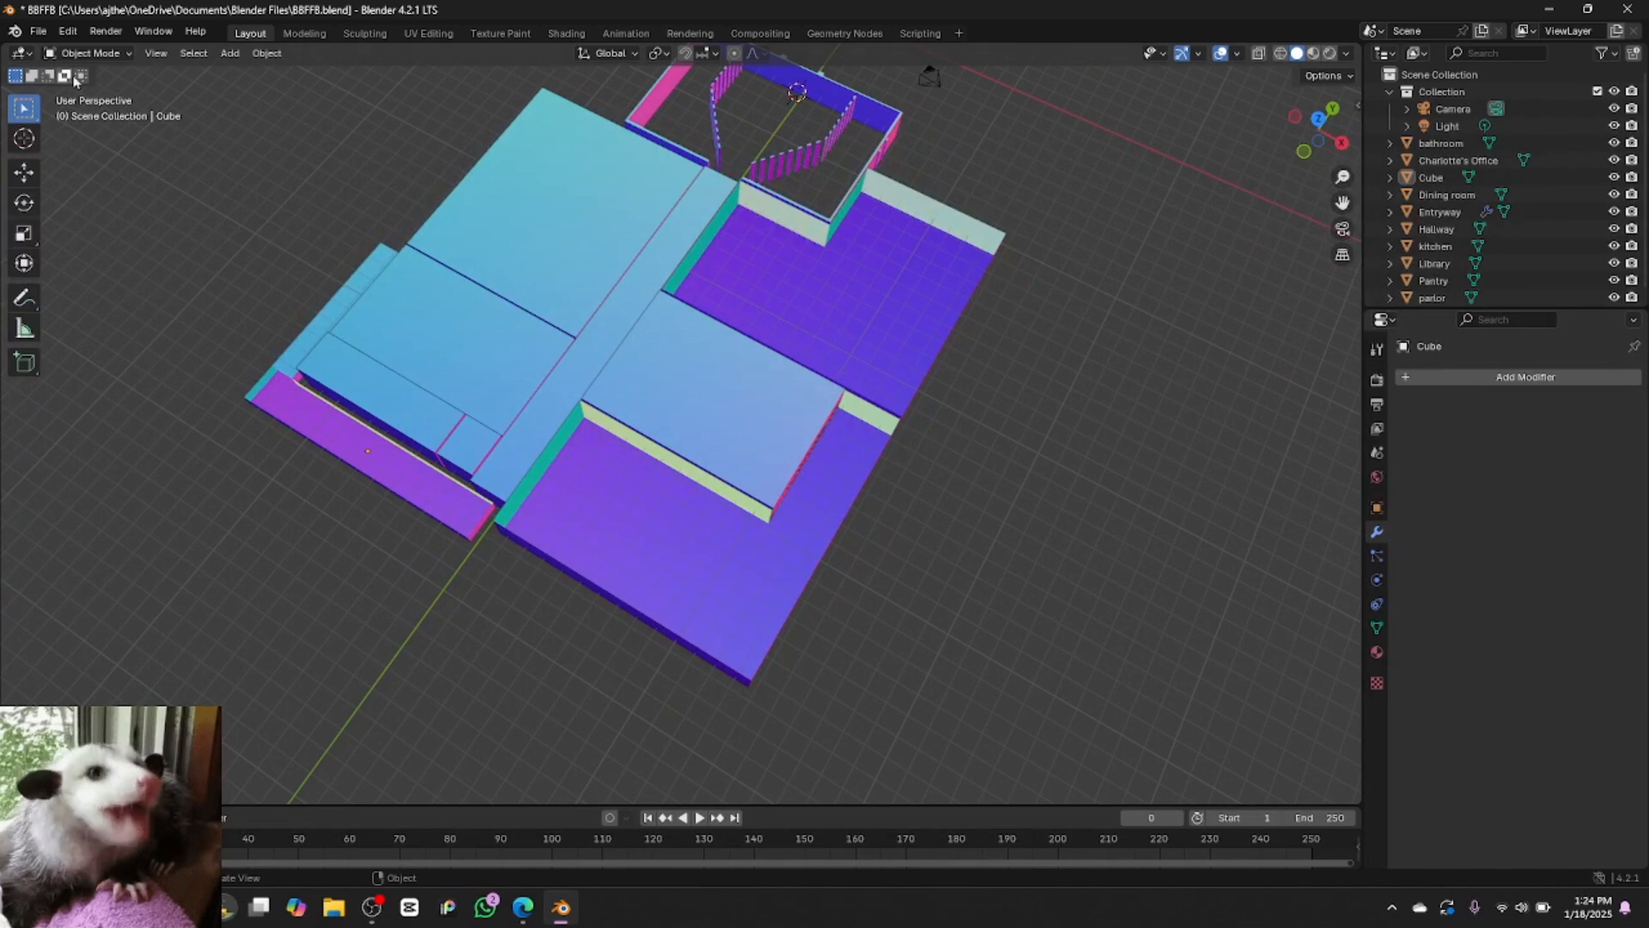
Put the Library in Edit Mode, add a loop cut across its narrow arm beside the office's outer wall, and return to face selection
click(105, 56)
click(107, 93)
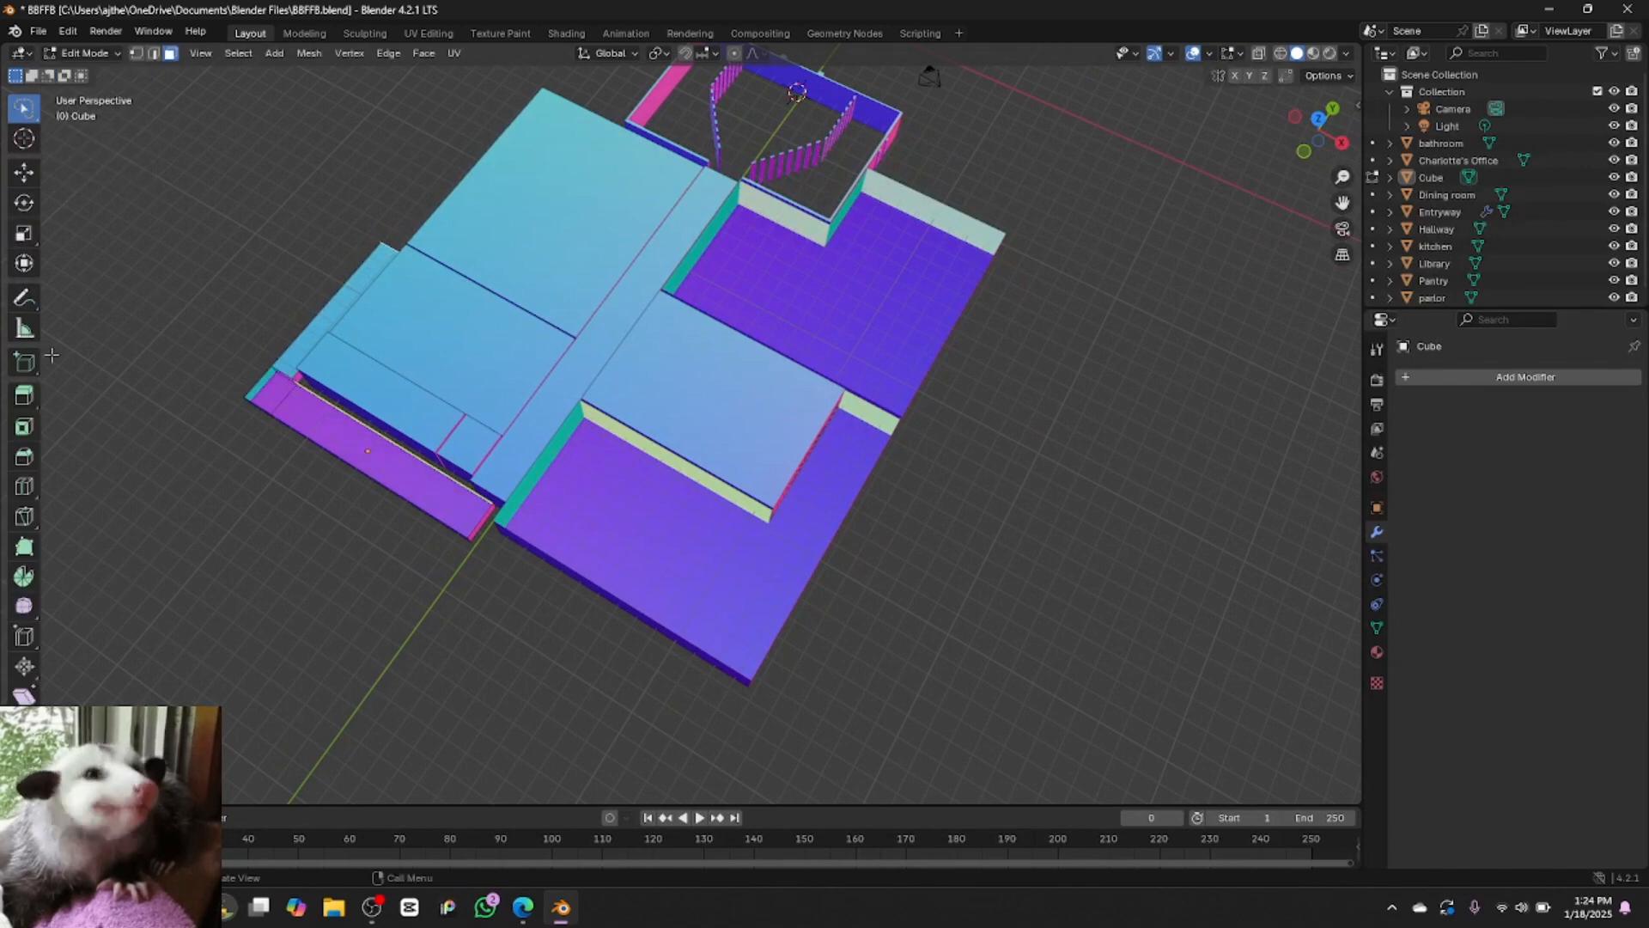
click(29, 487)
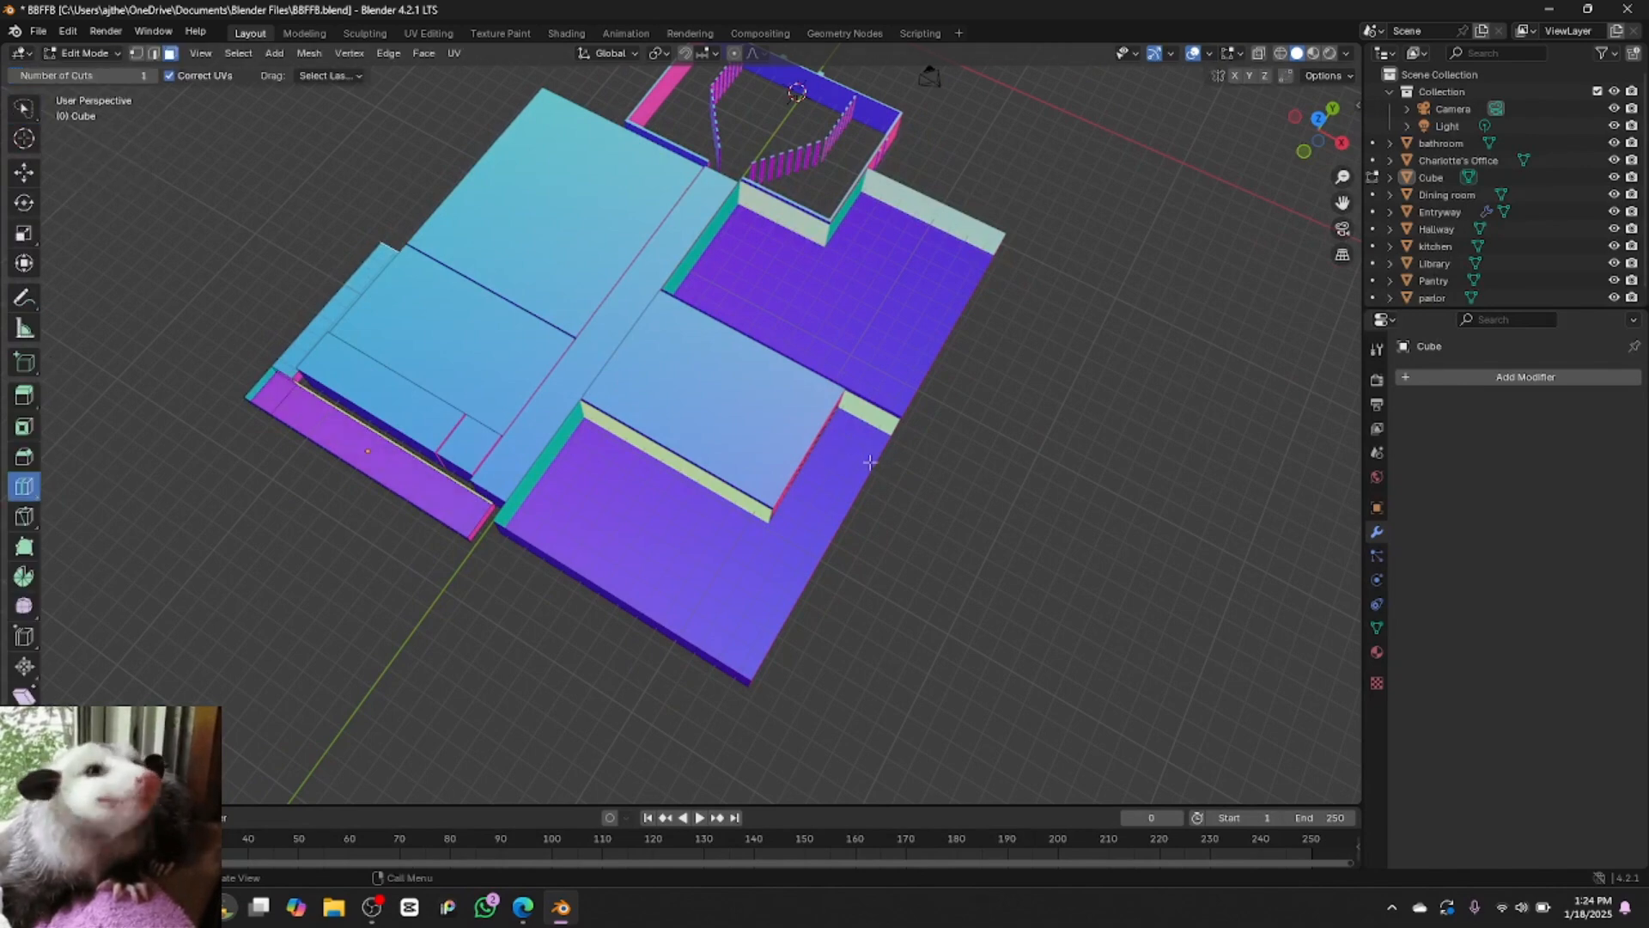
click(97, 57)
click(96, 74)
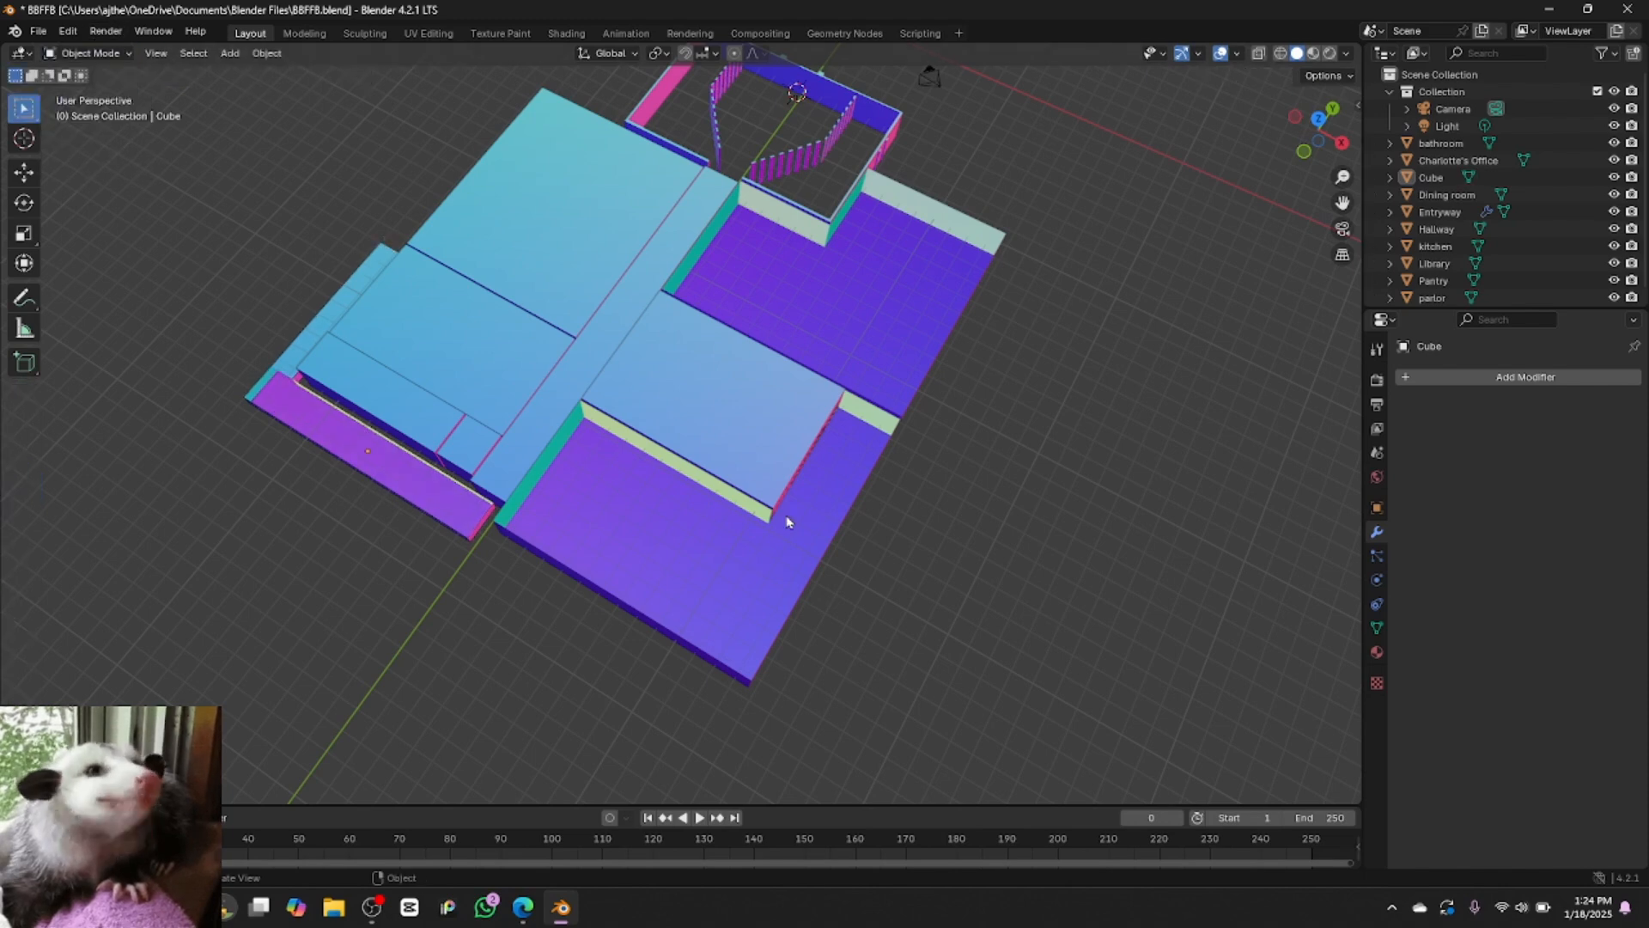
click(789, 524)
click(104, 53)
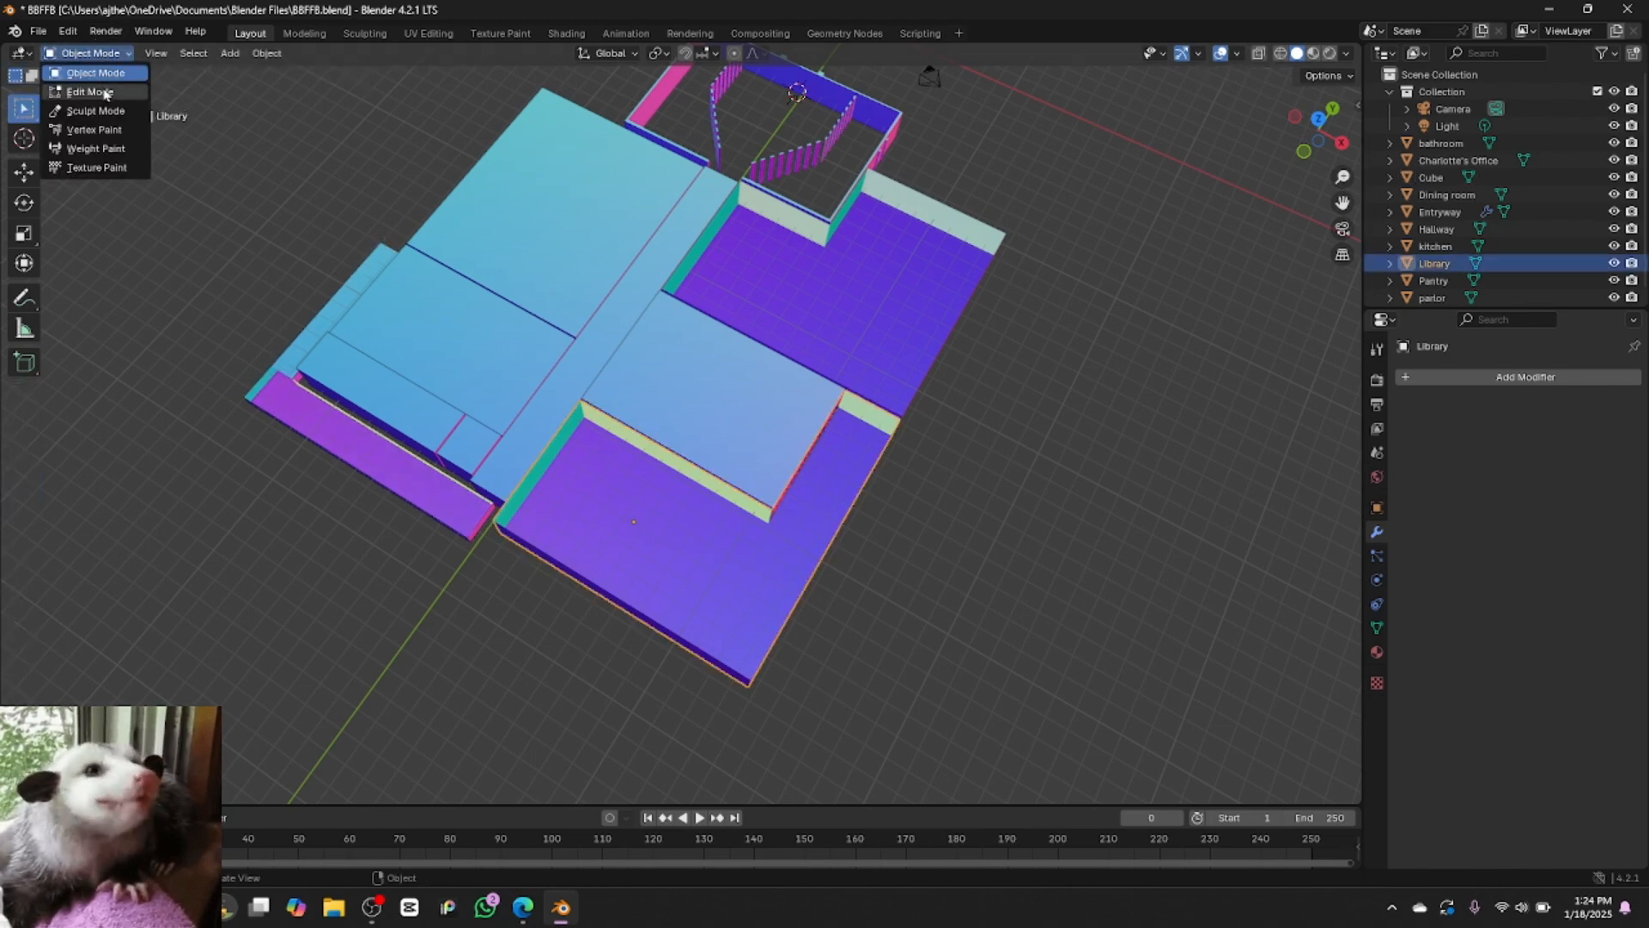
click(103, 91)
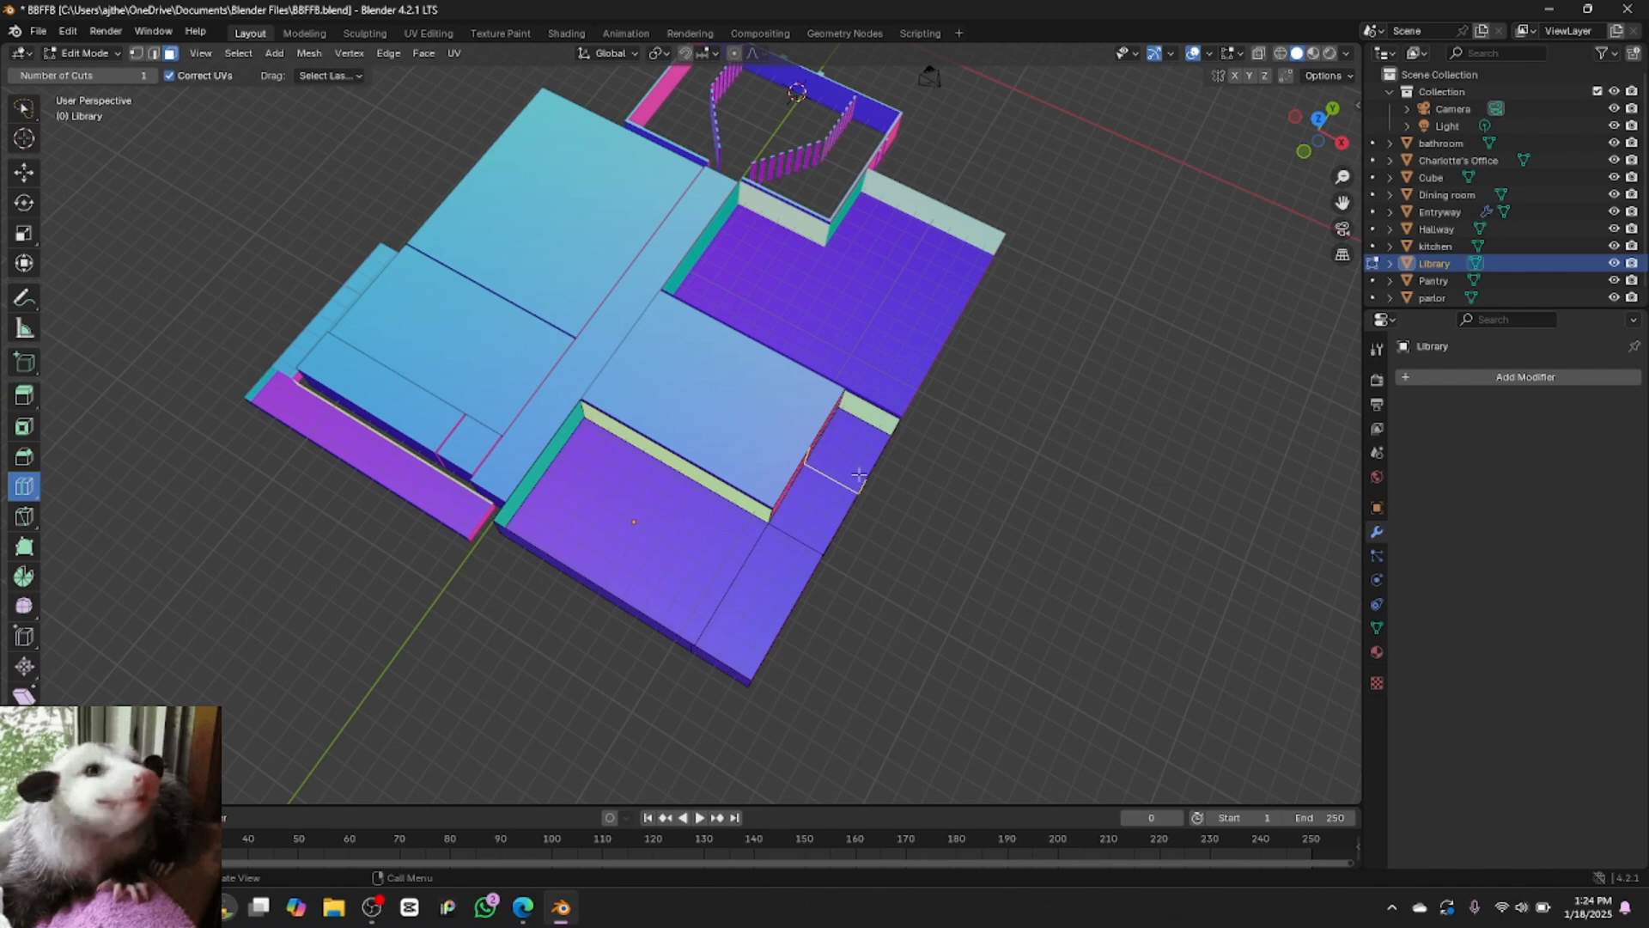
key(2)
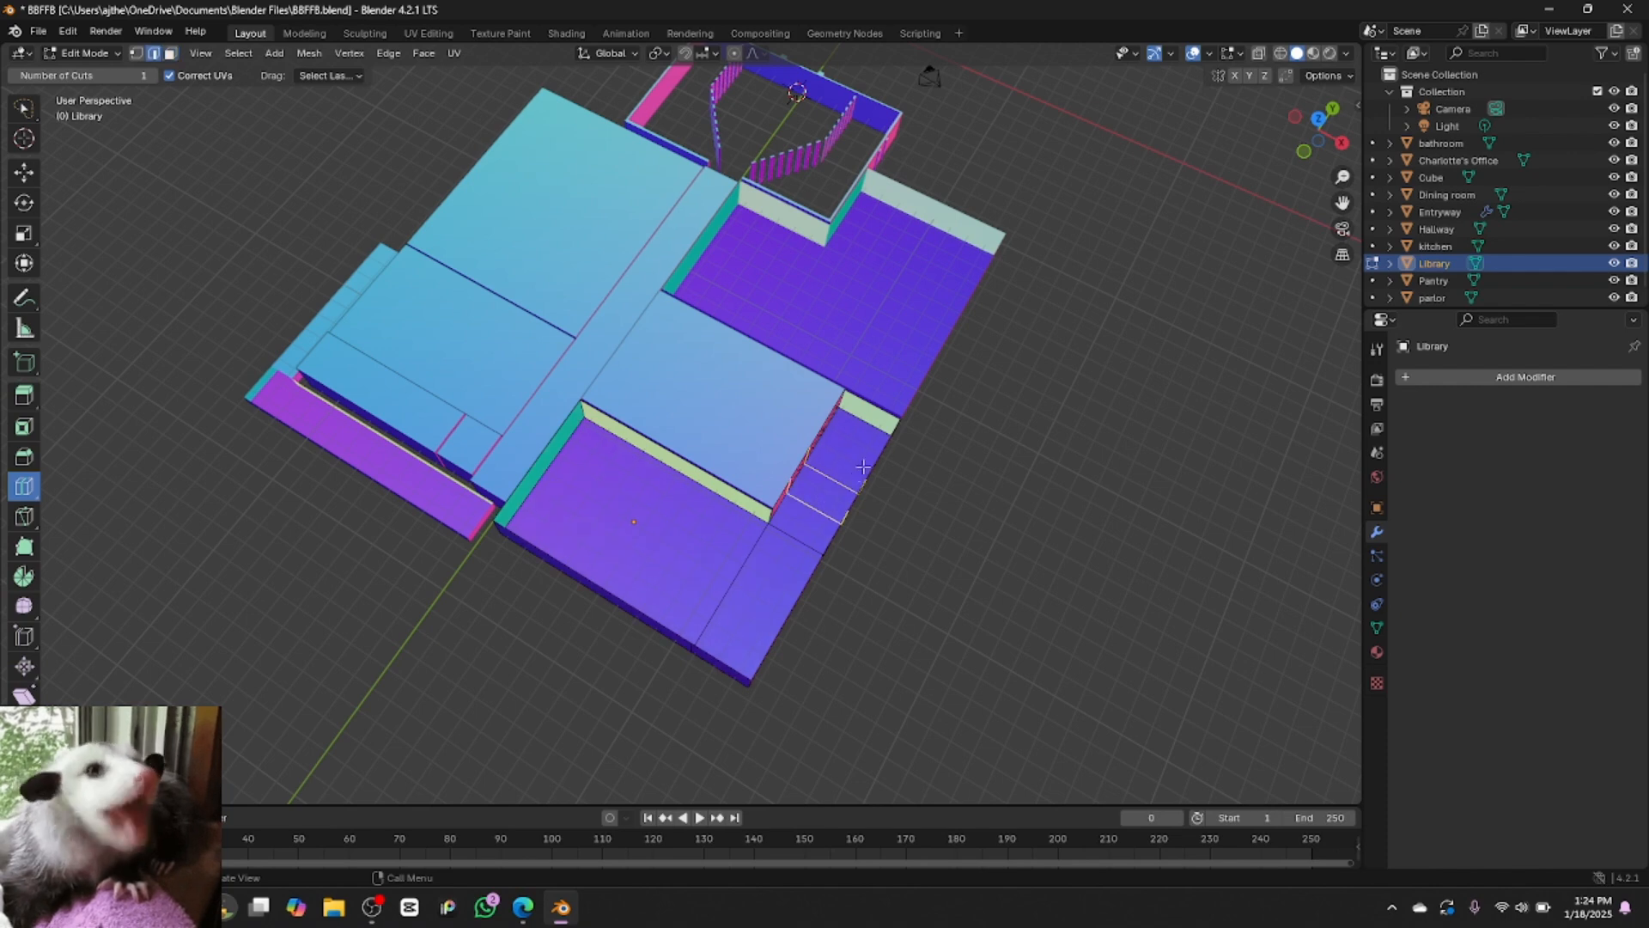
click(23, 110)
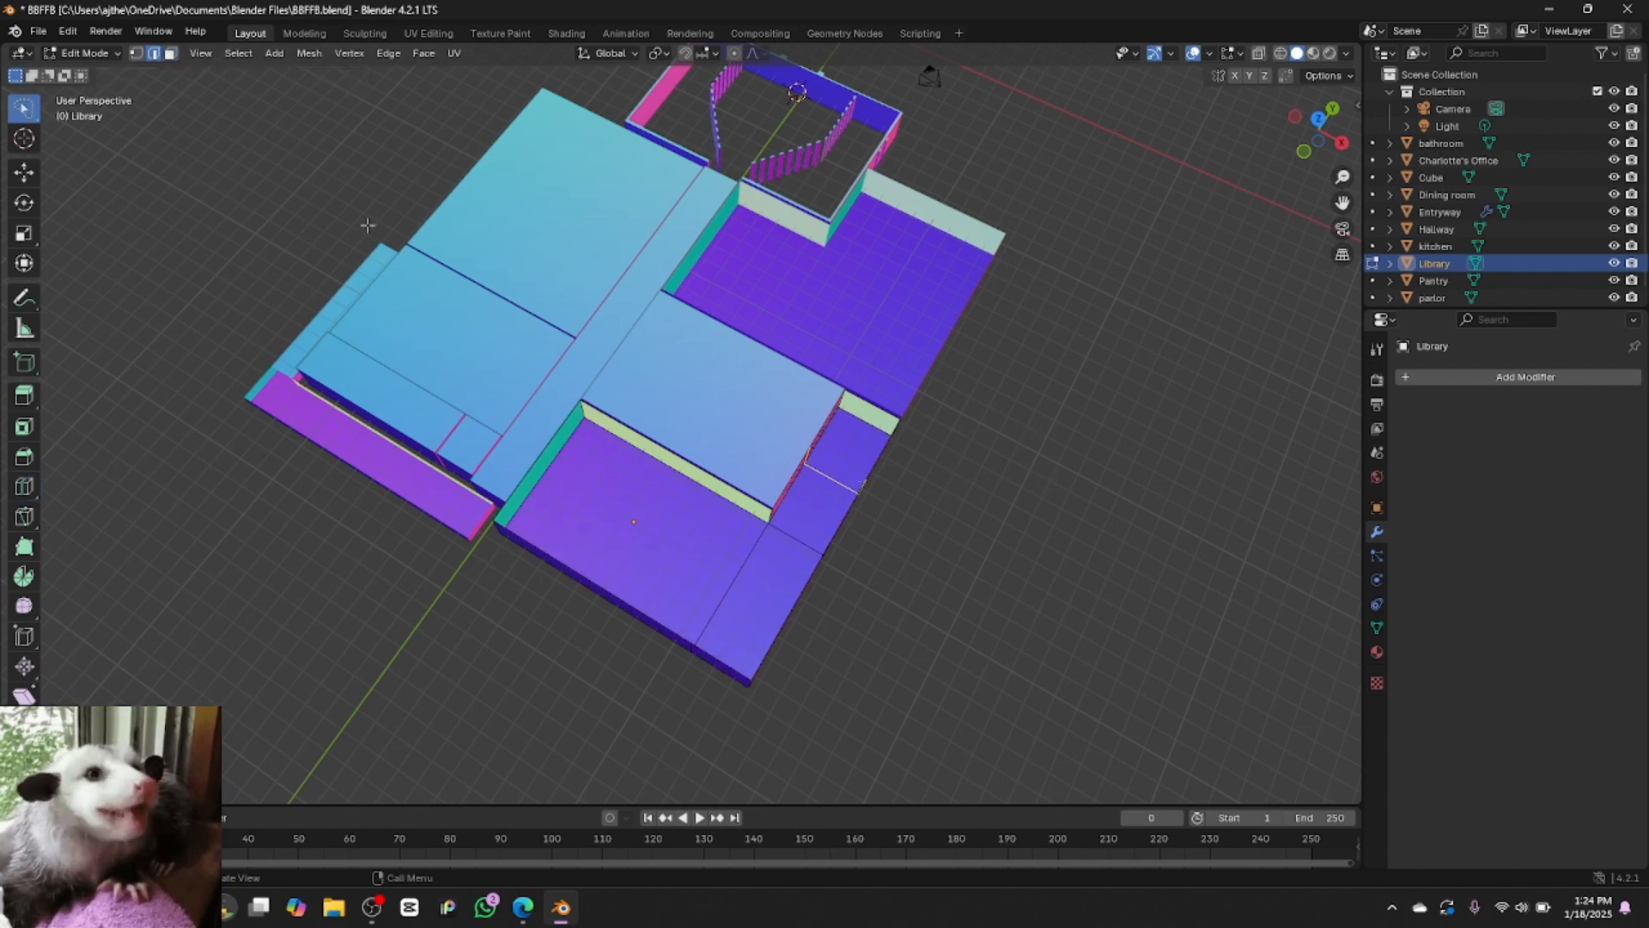
click(170, 53)
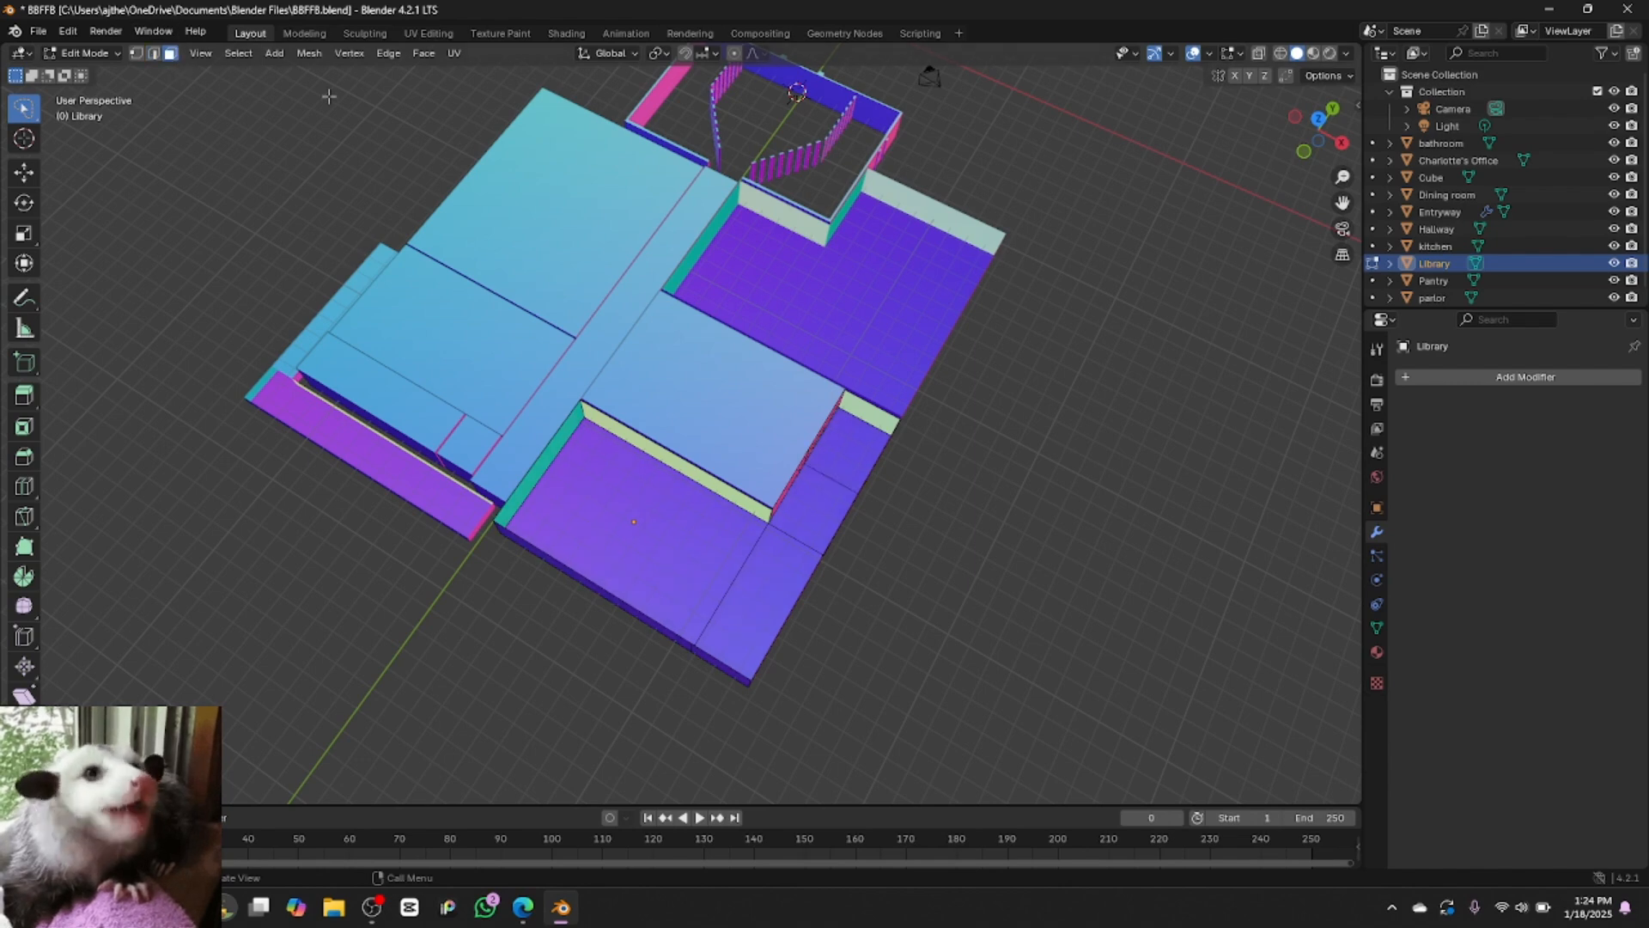
Extrude the outer wall face at the end of the Library's narrow arm slightly outward, delete the extrusion's top face, and return to Object Mode
drag(1345, 150, 1315, 128)
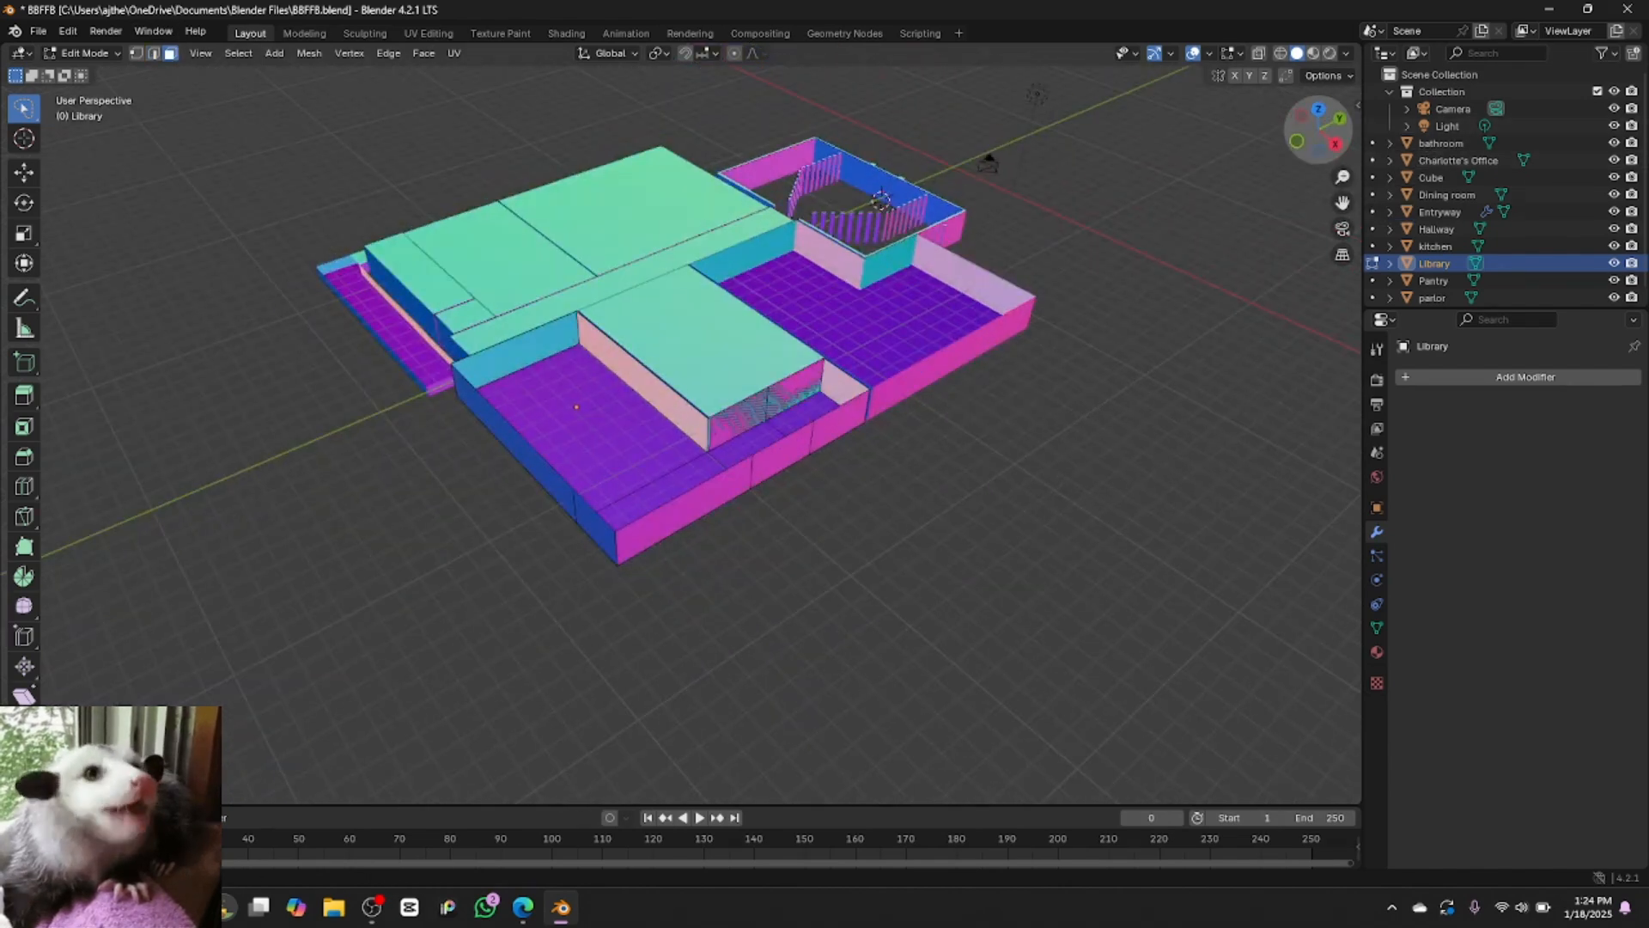
click(831, 432)
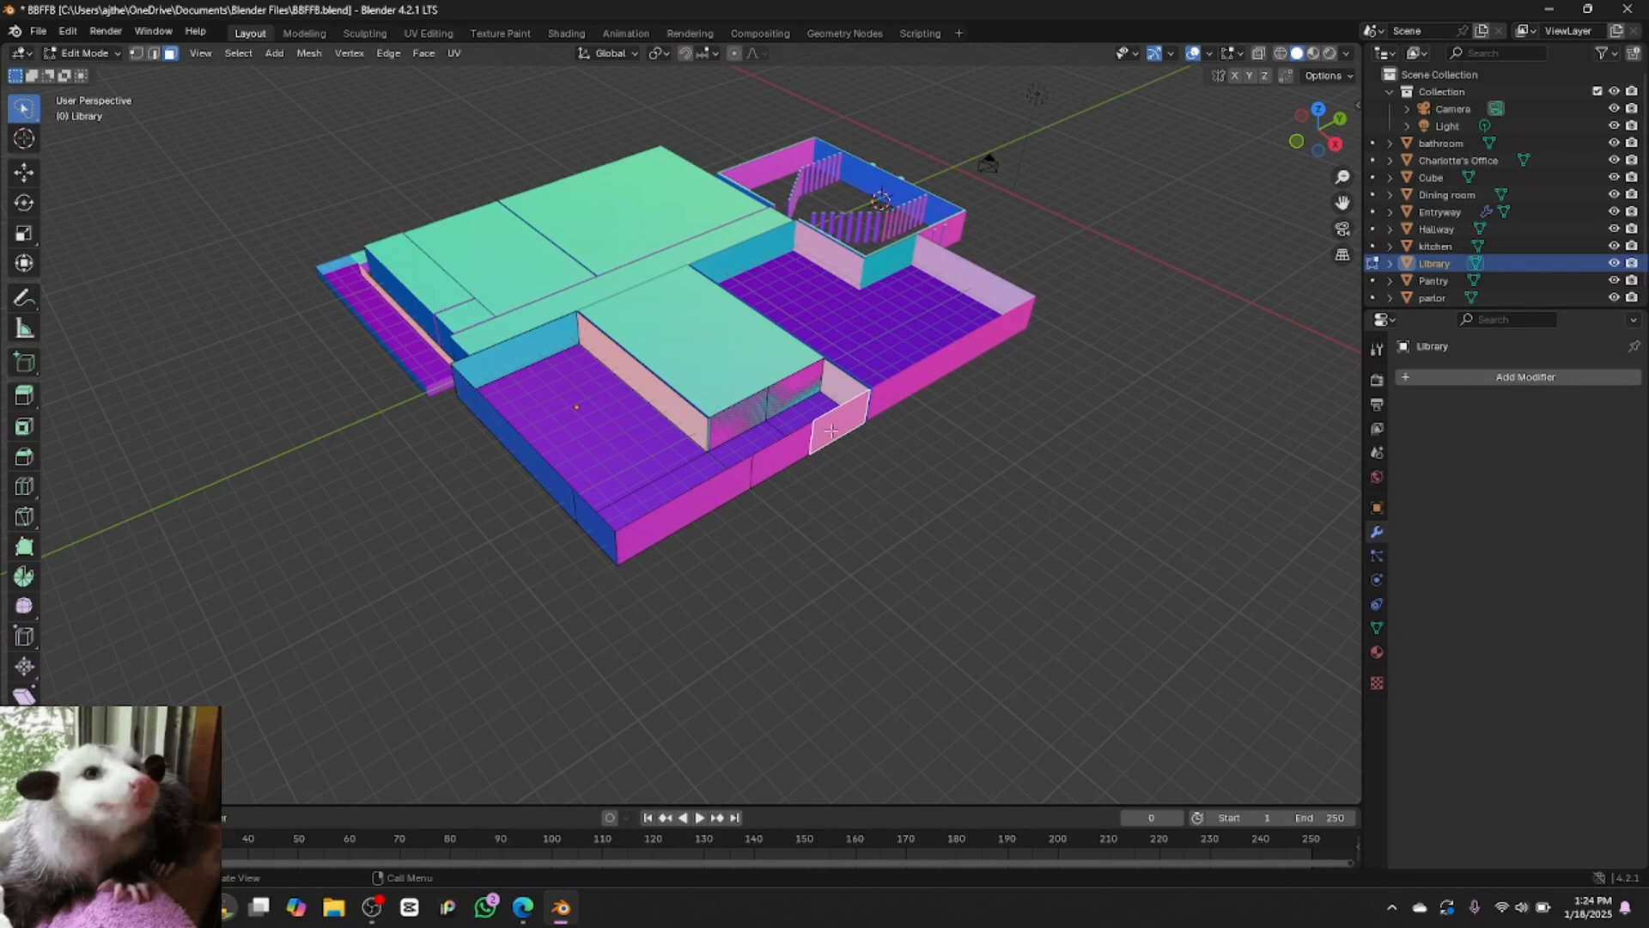
key(e)
click(844, 442)
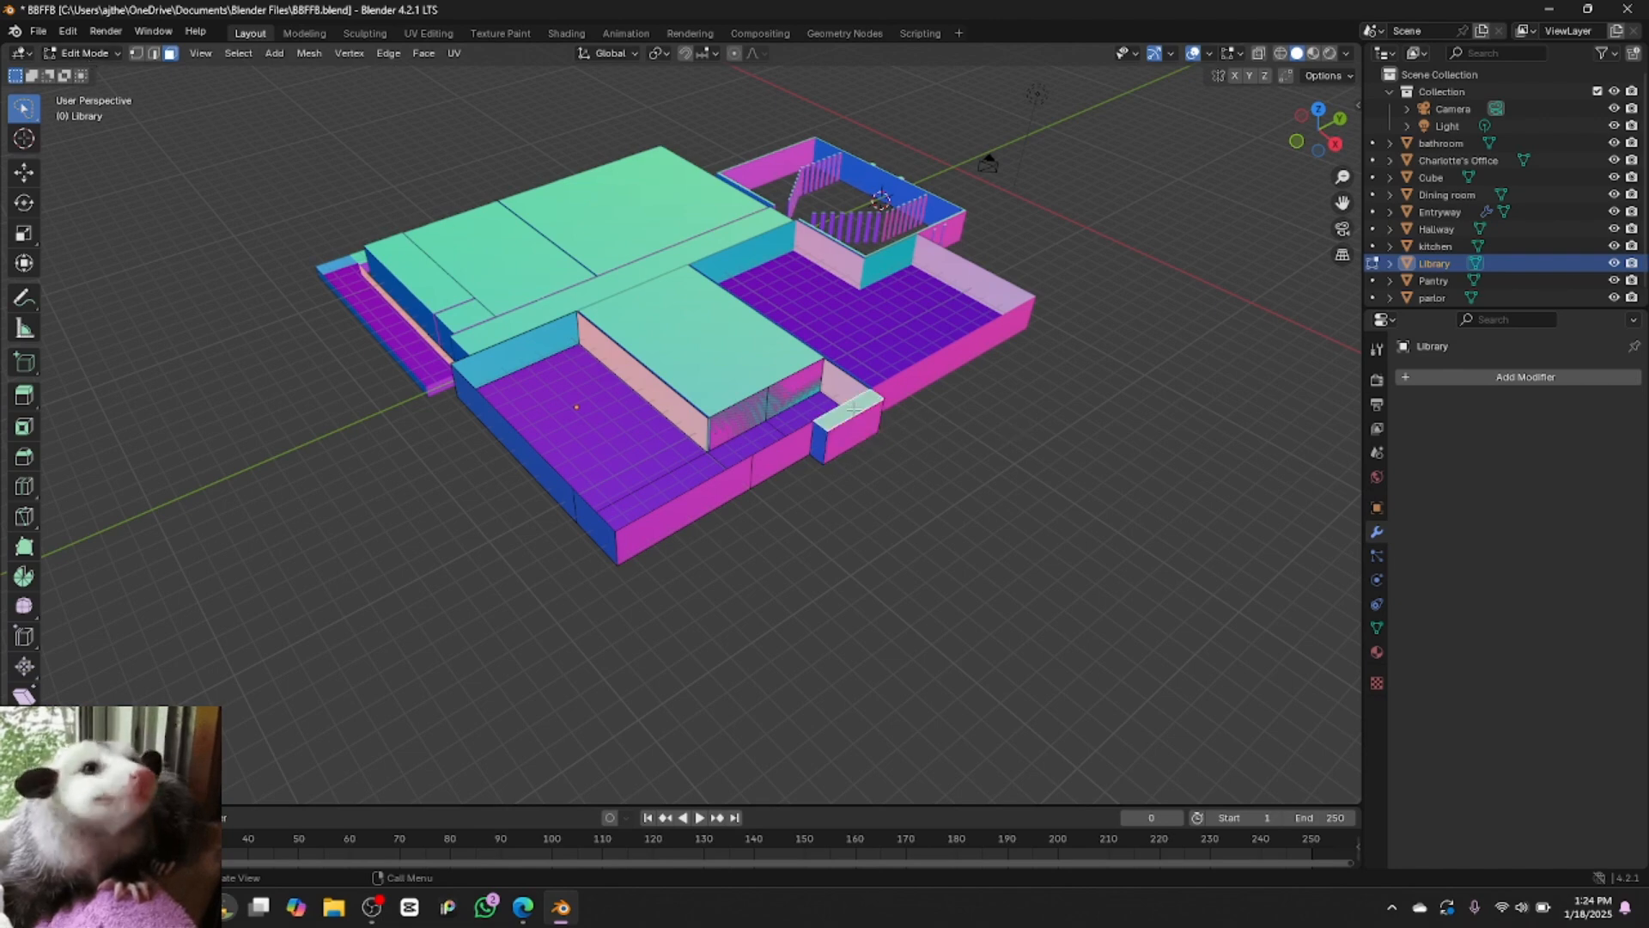
right_click(850, 410)
click(812, 696)
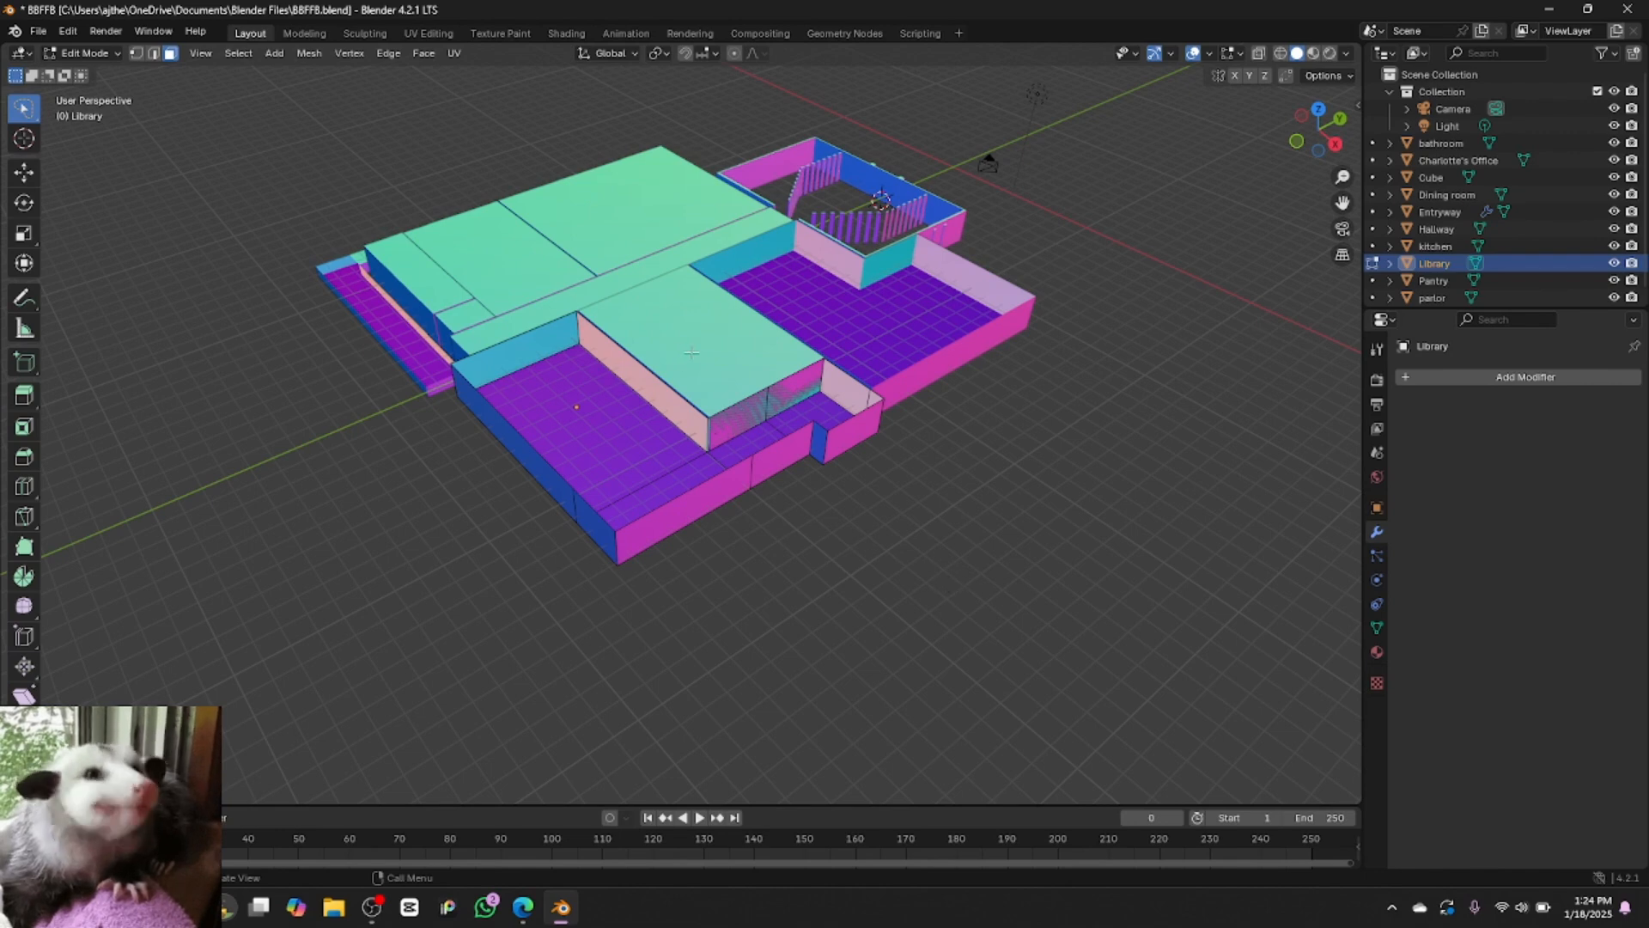
click(86, 53)
click(94, 70)
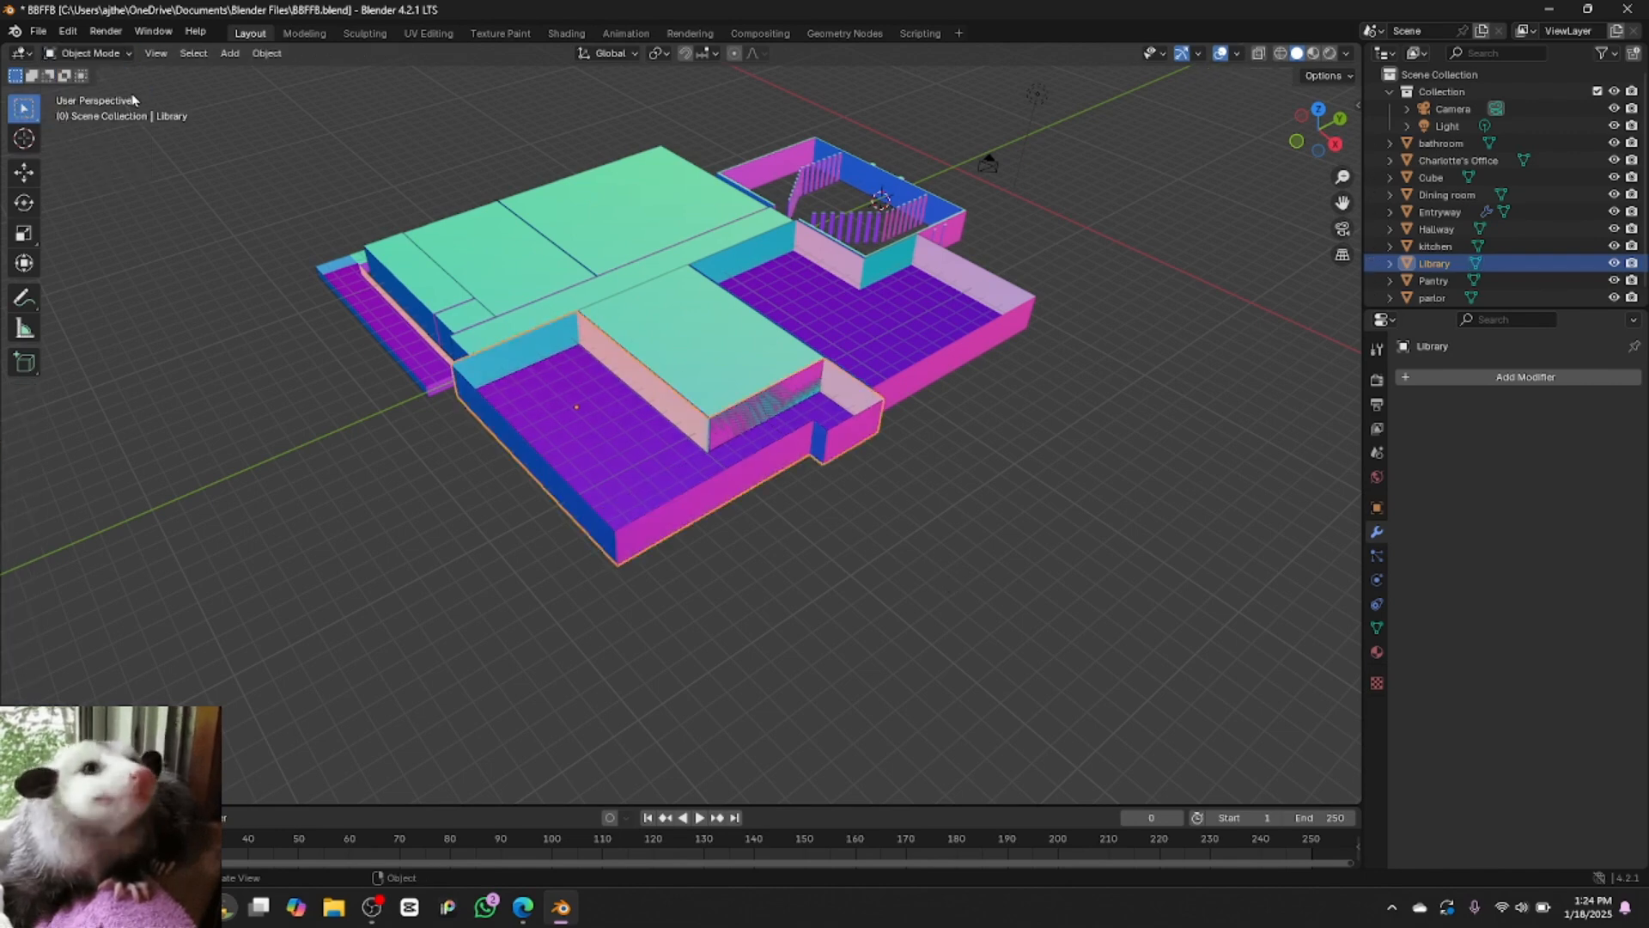
Put the office block beside the Library in Edit Mode, delete its top face, and return to Object Mode
click(699, 367)
click(86, 53)
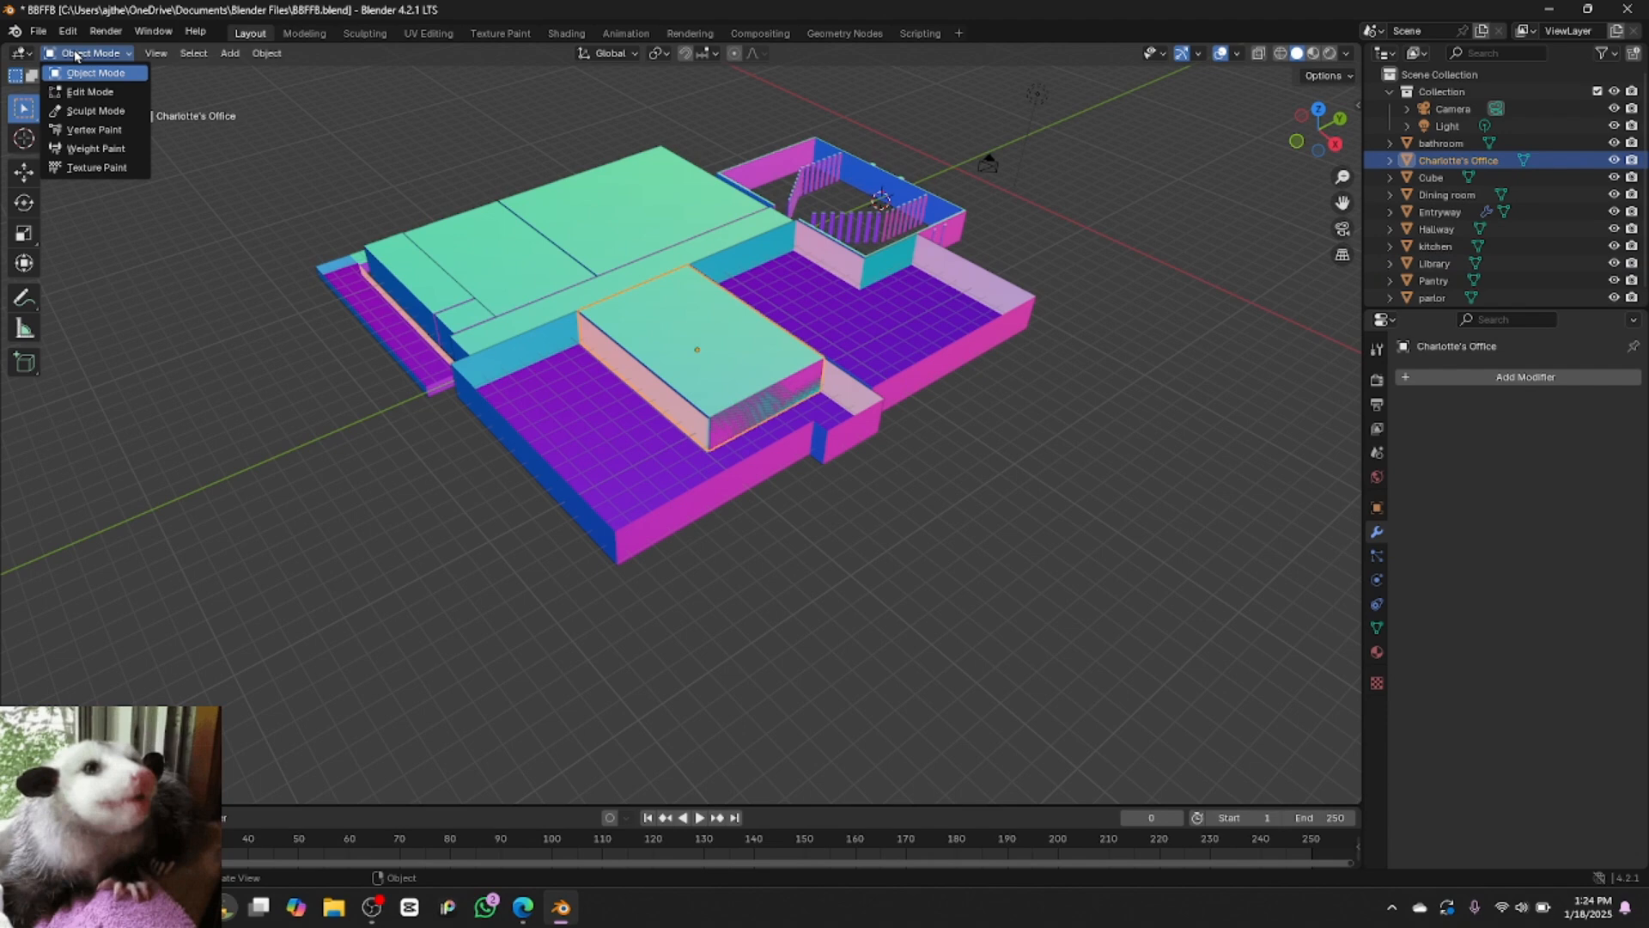
click(91, 93)
right_click(717, 359)
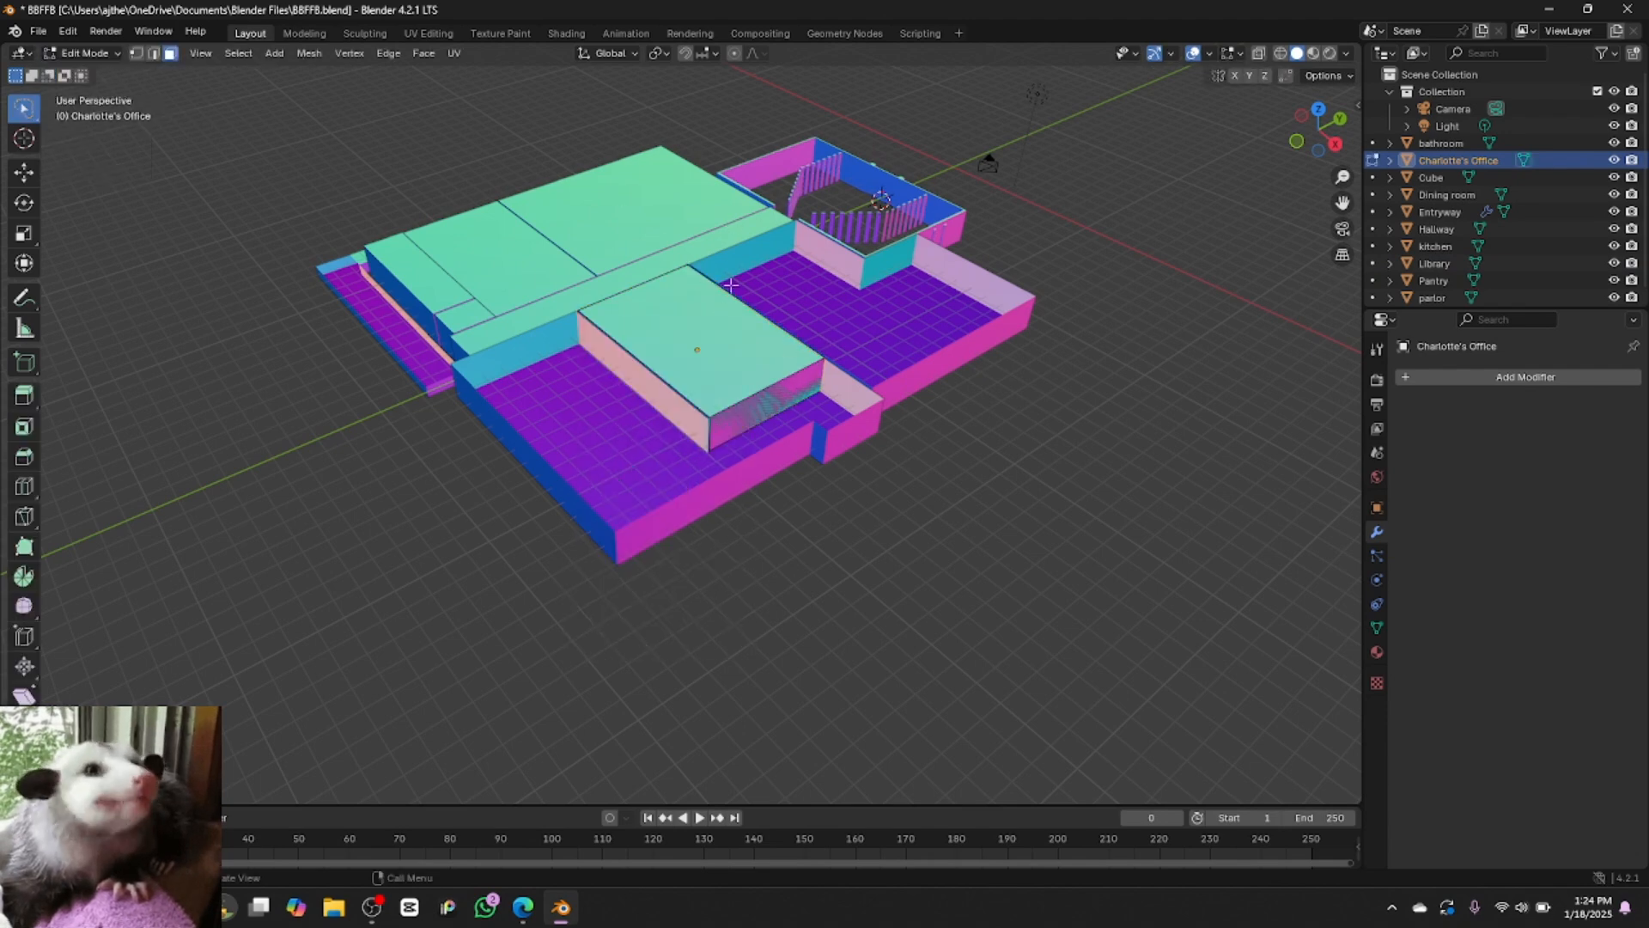
right_click(713, 348)
click(727, 331)
right_click(726, 331)
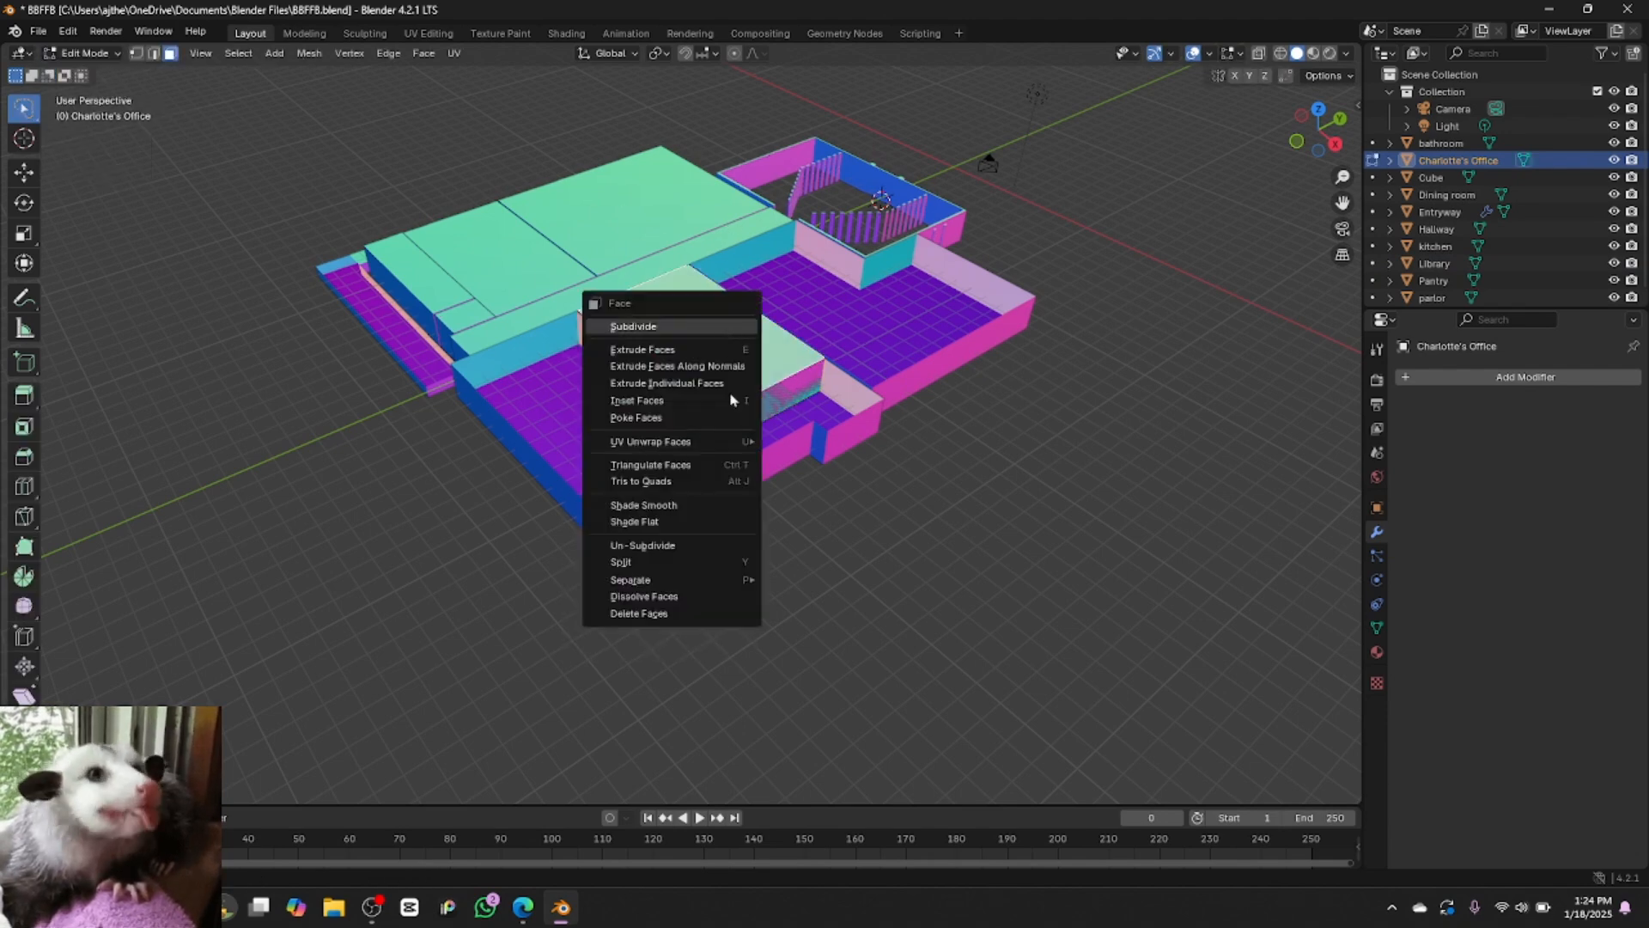
click(687, 615)
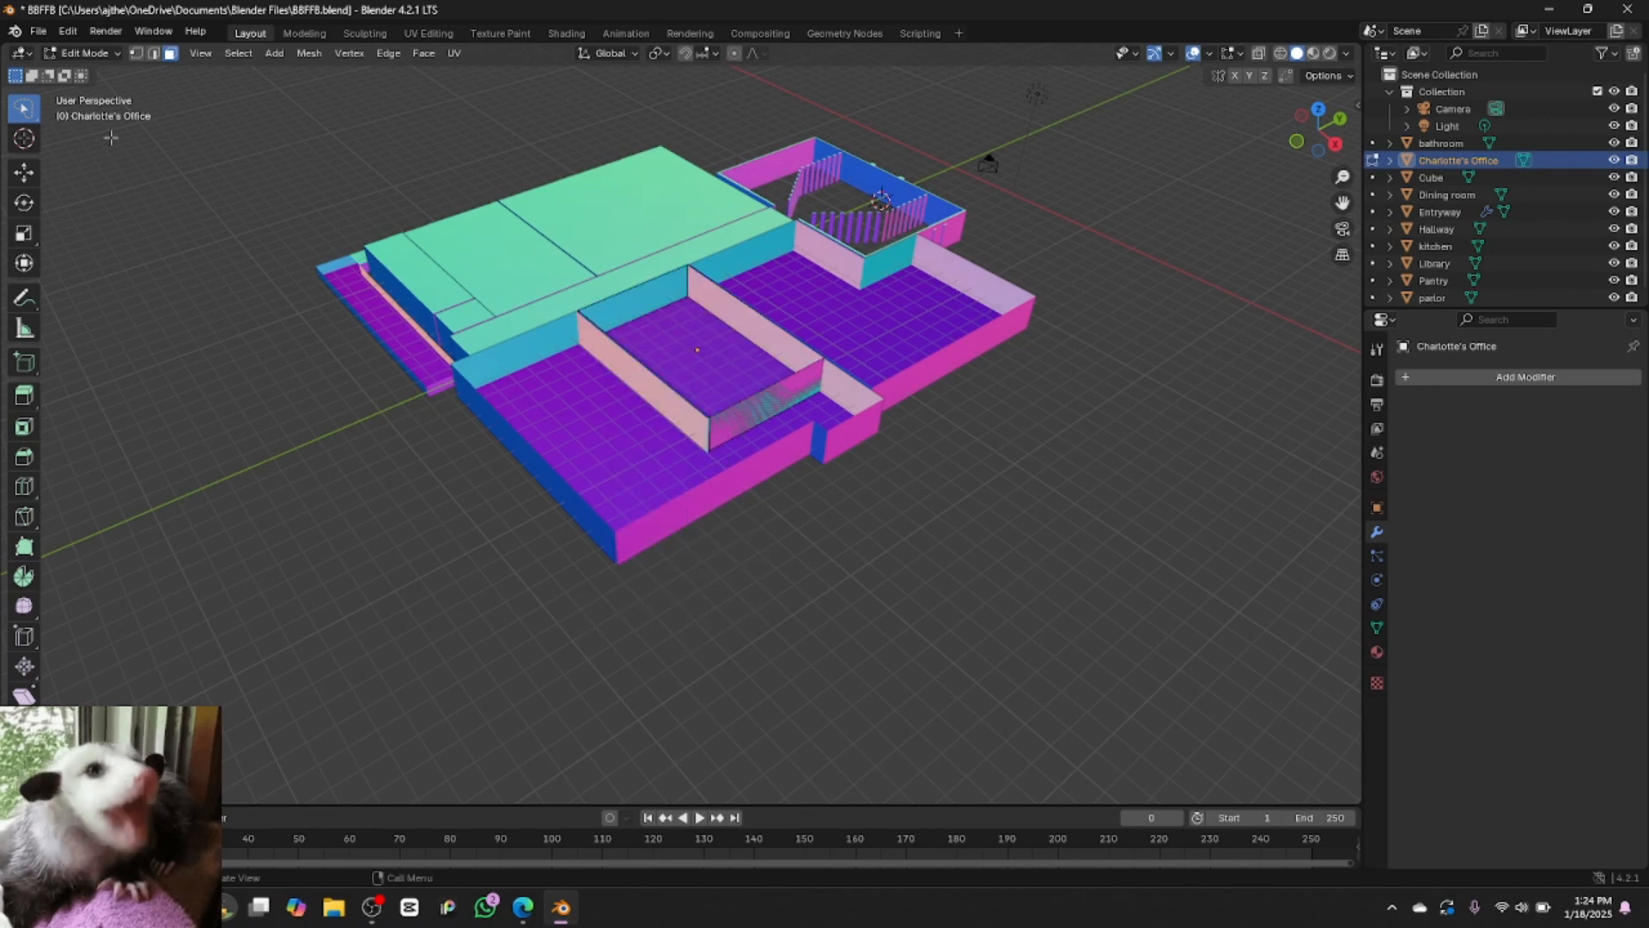
click(85, 54)
click(96, 58)
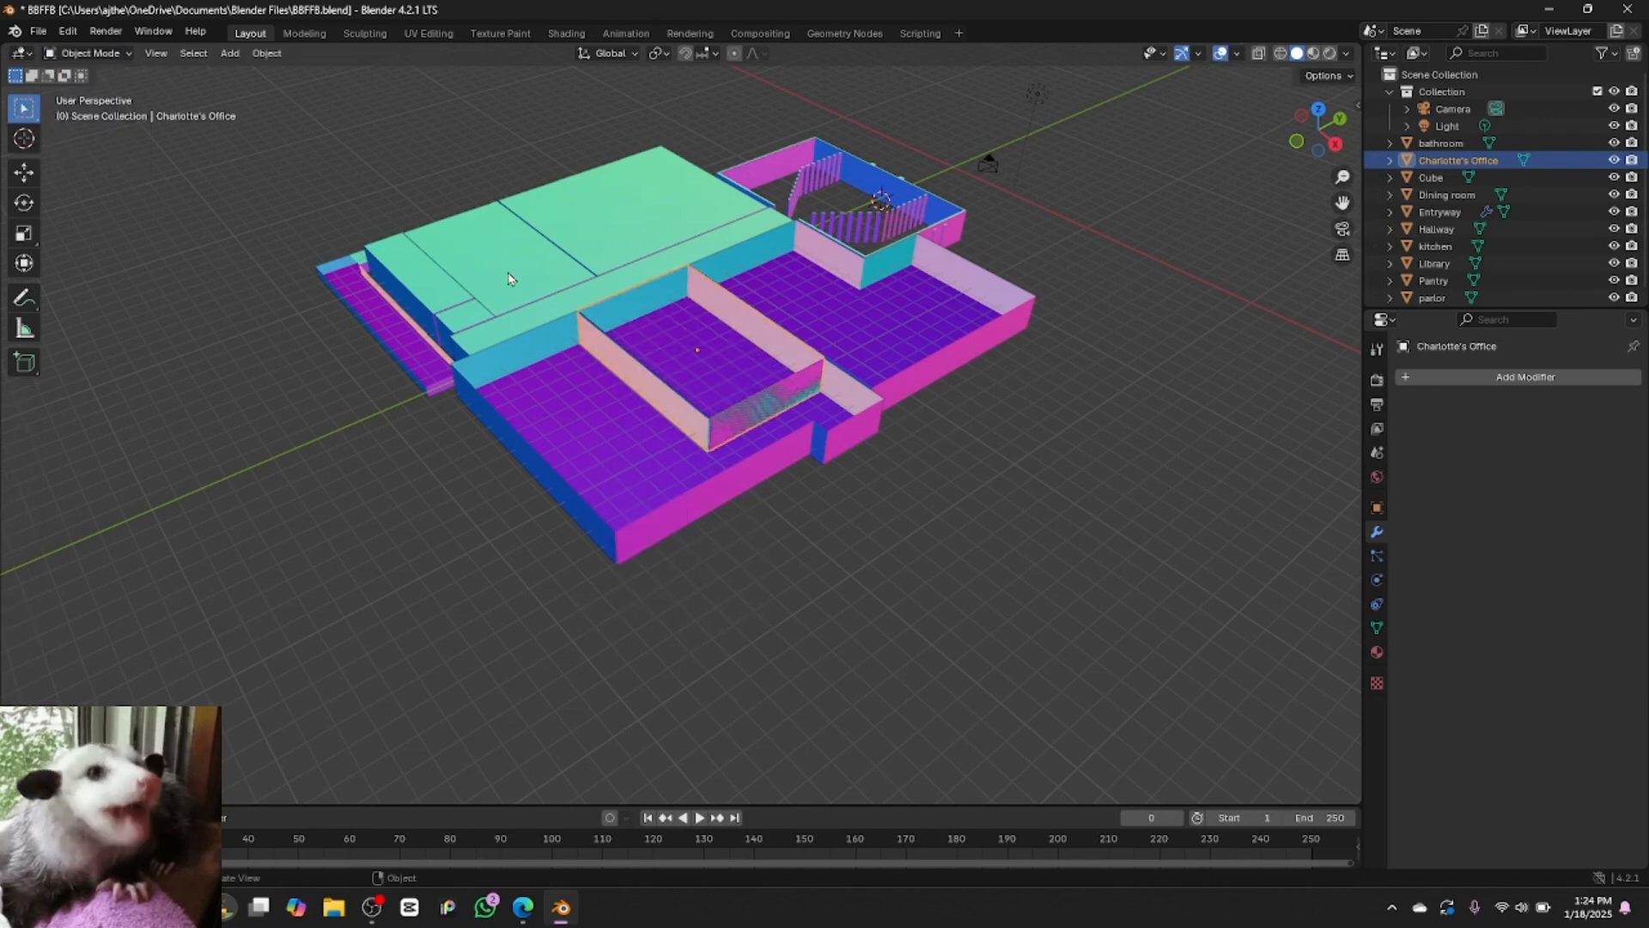
Select the Hallway object and switch it to Edit Mode
click(542, 313)
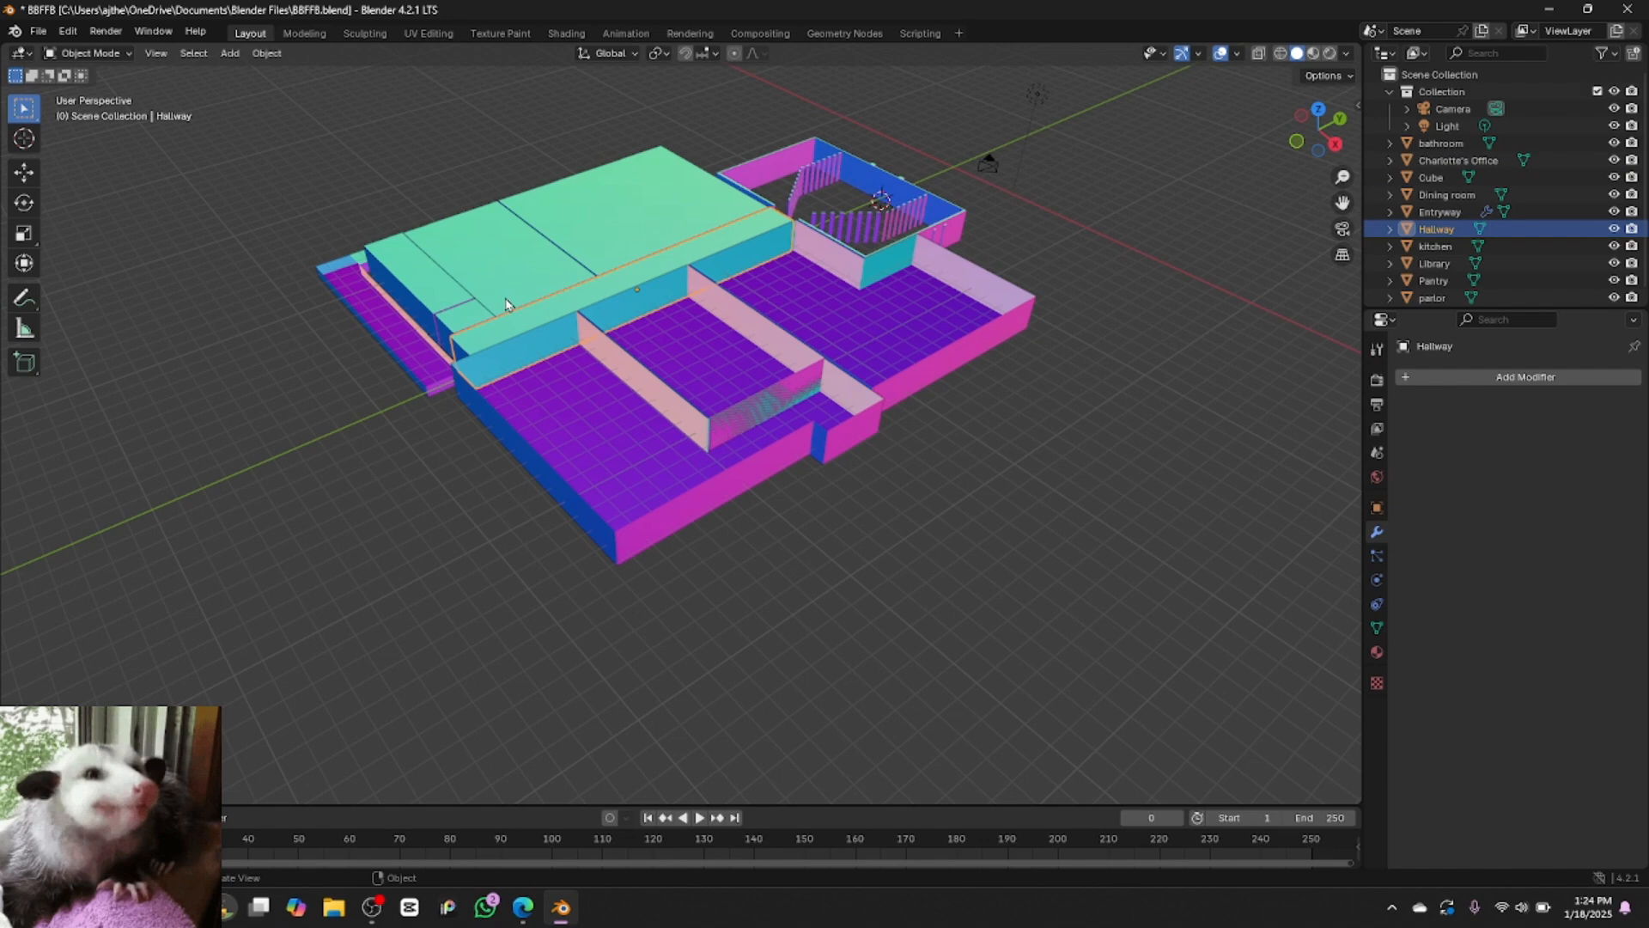
click(79, 53)
click(97, 77)
right_click(618, 266)
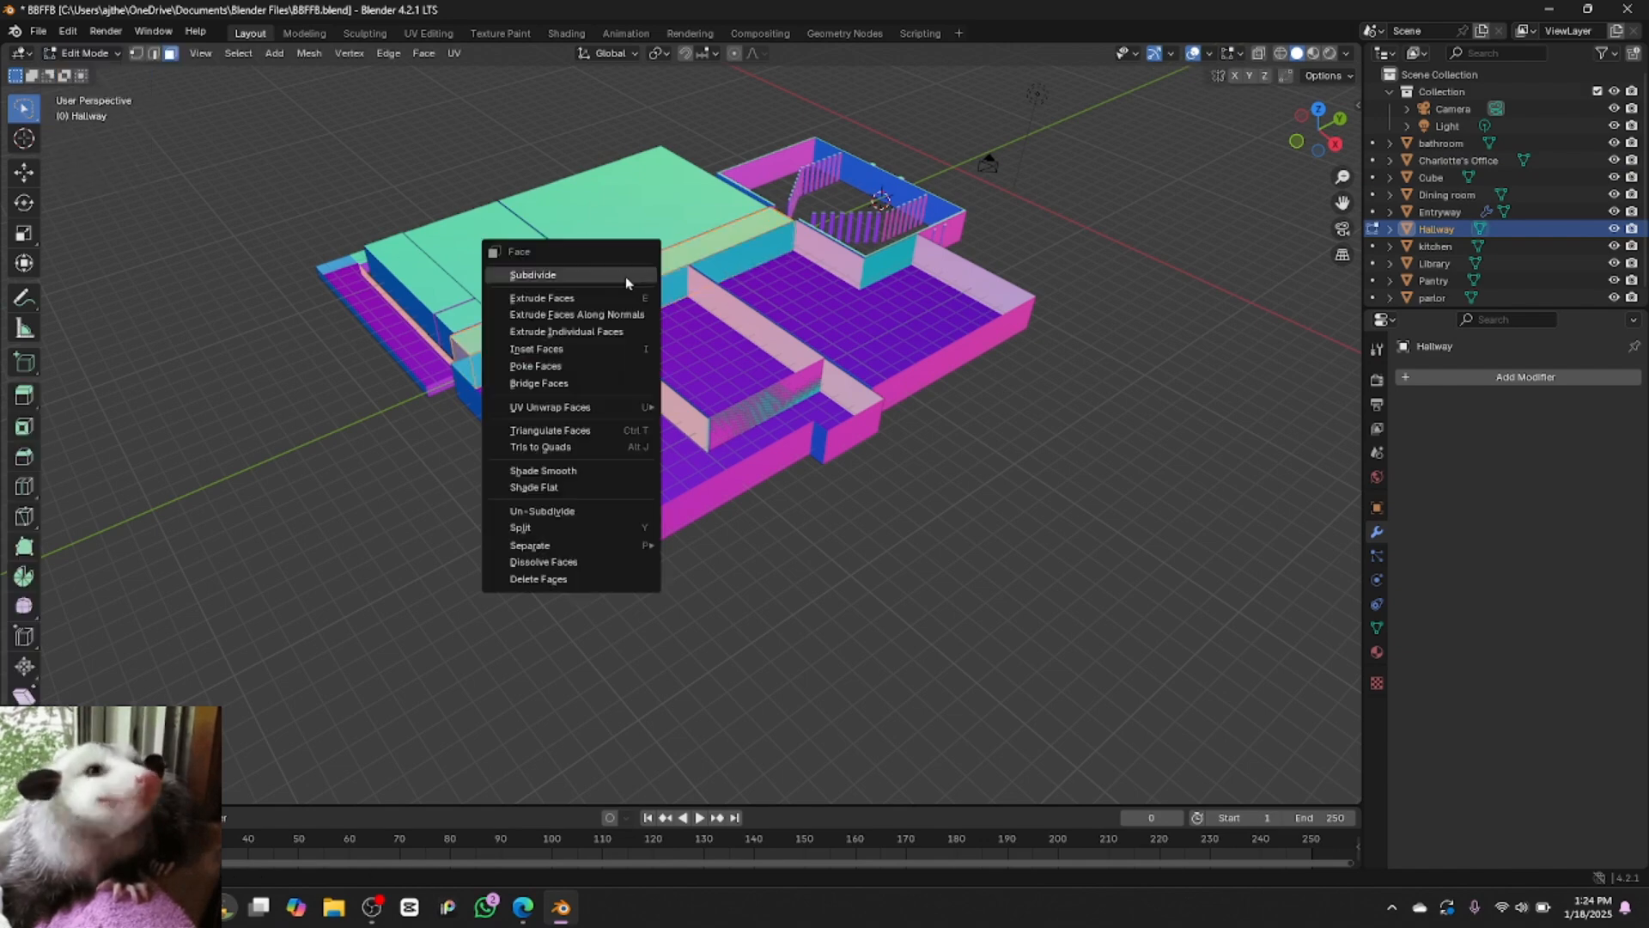
click(601, 579)
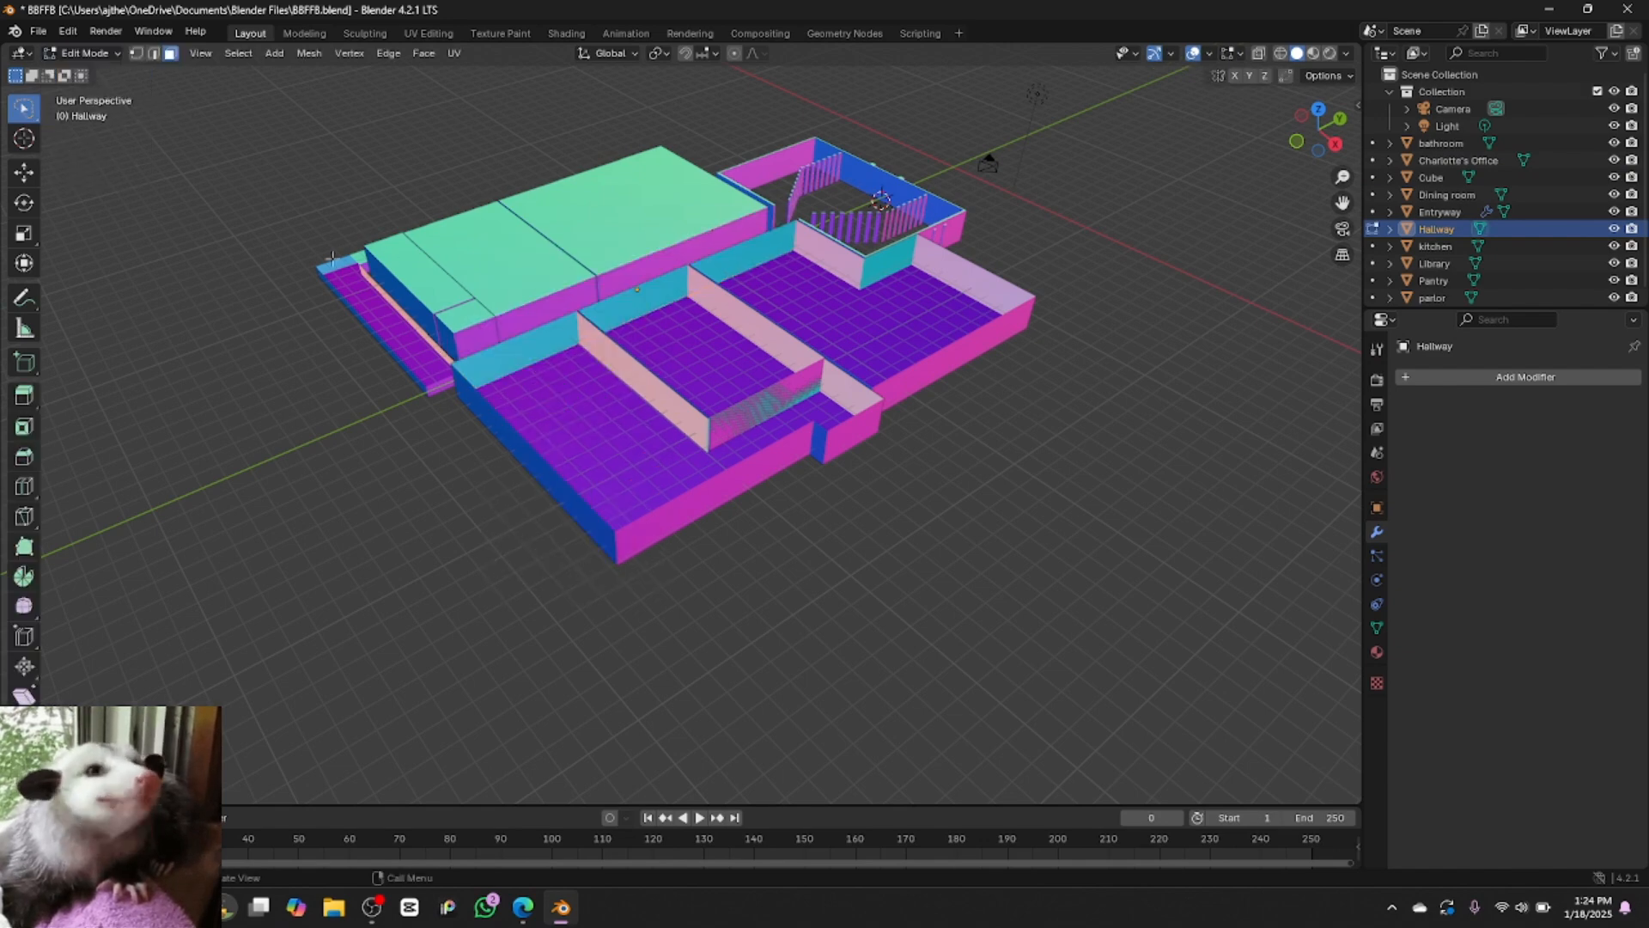
drag(1301, 158, 1390, 189)
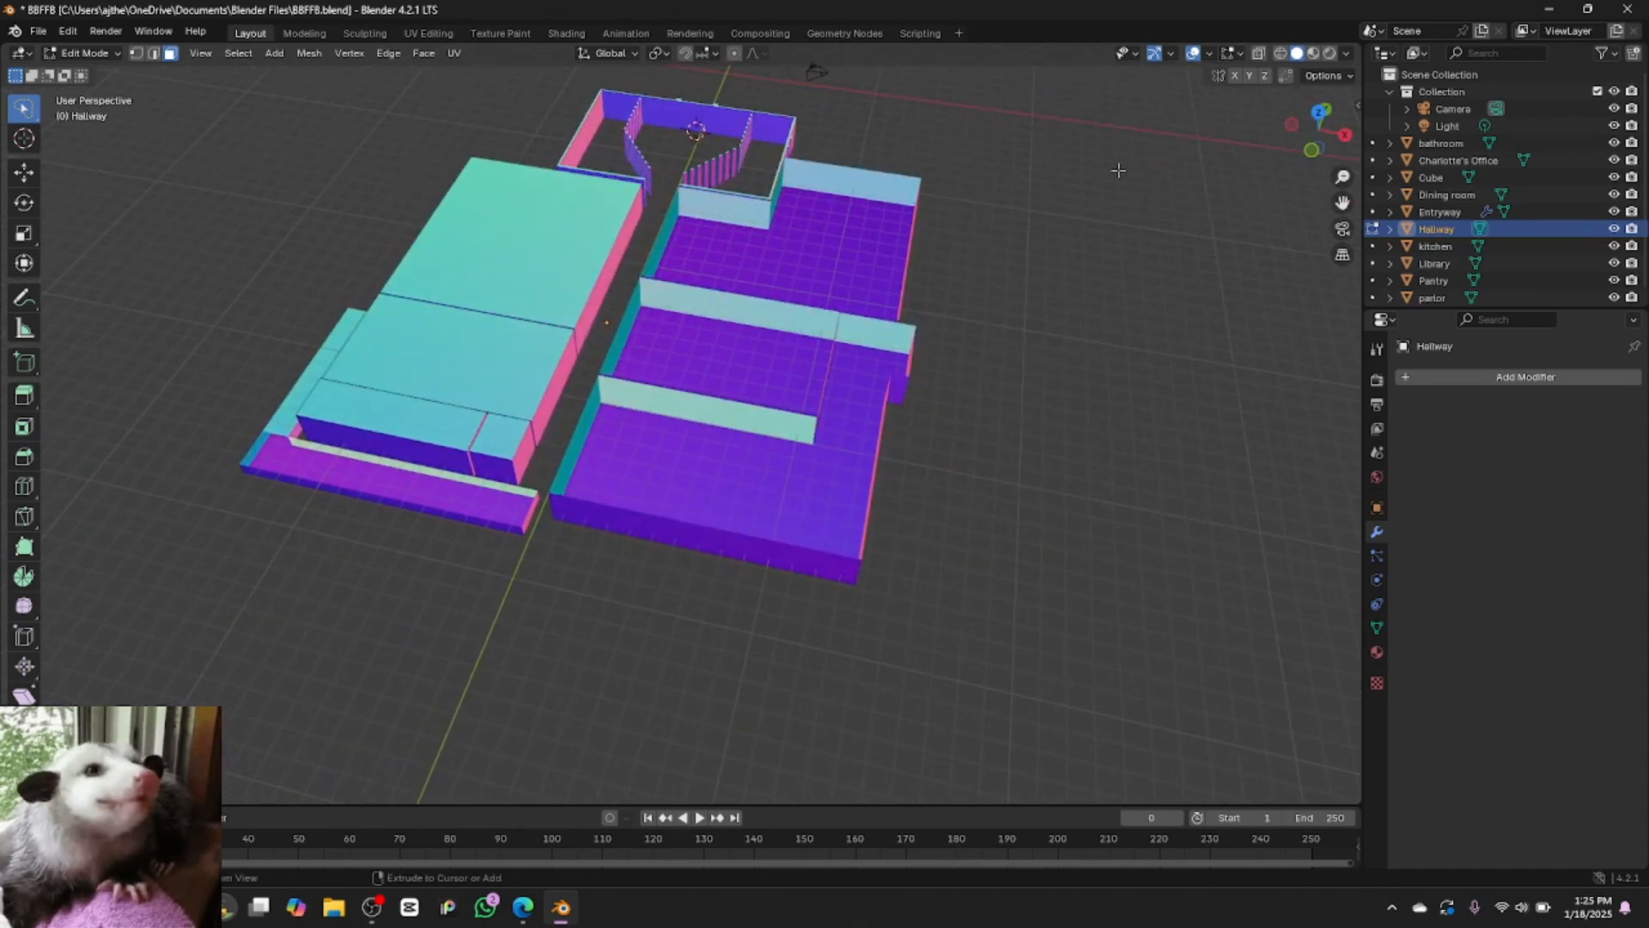
Delete only the Hallway's long top face and return to Object Mode
click(619, 352)
right_click(610, 348)
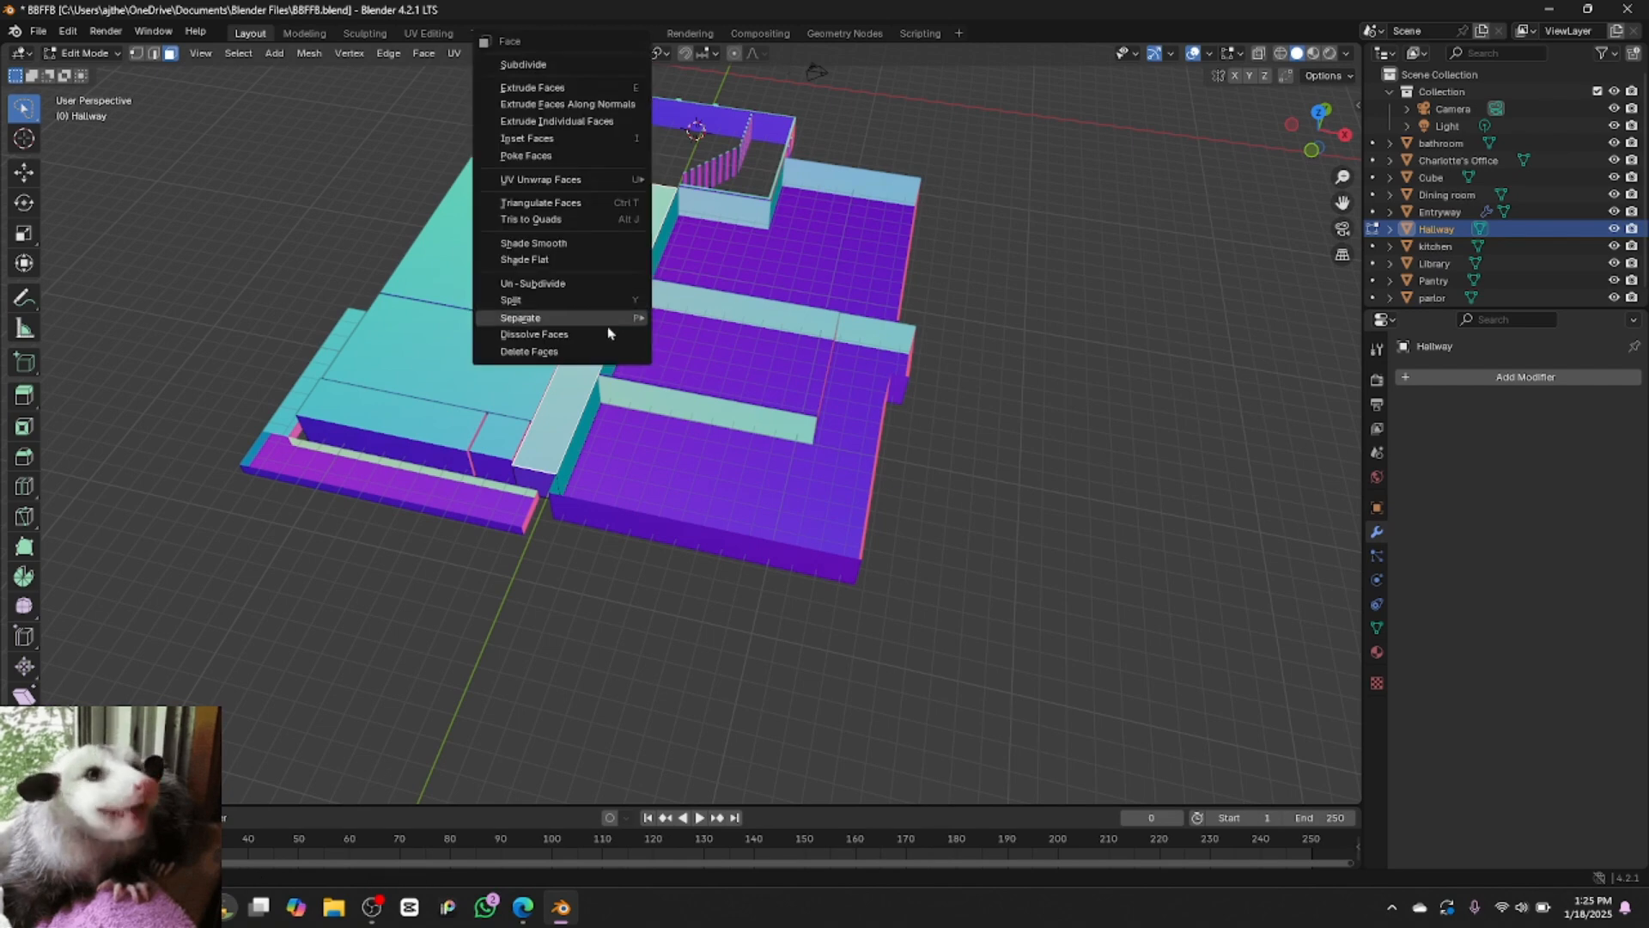
click(601, 354)
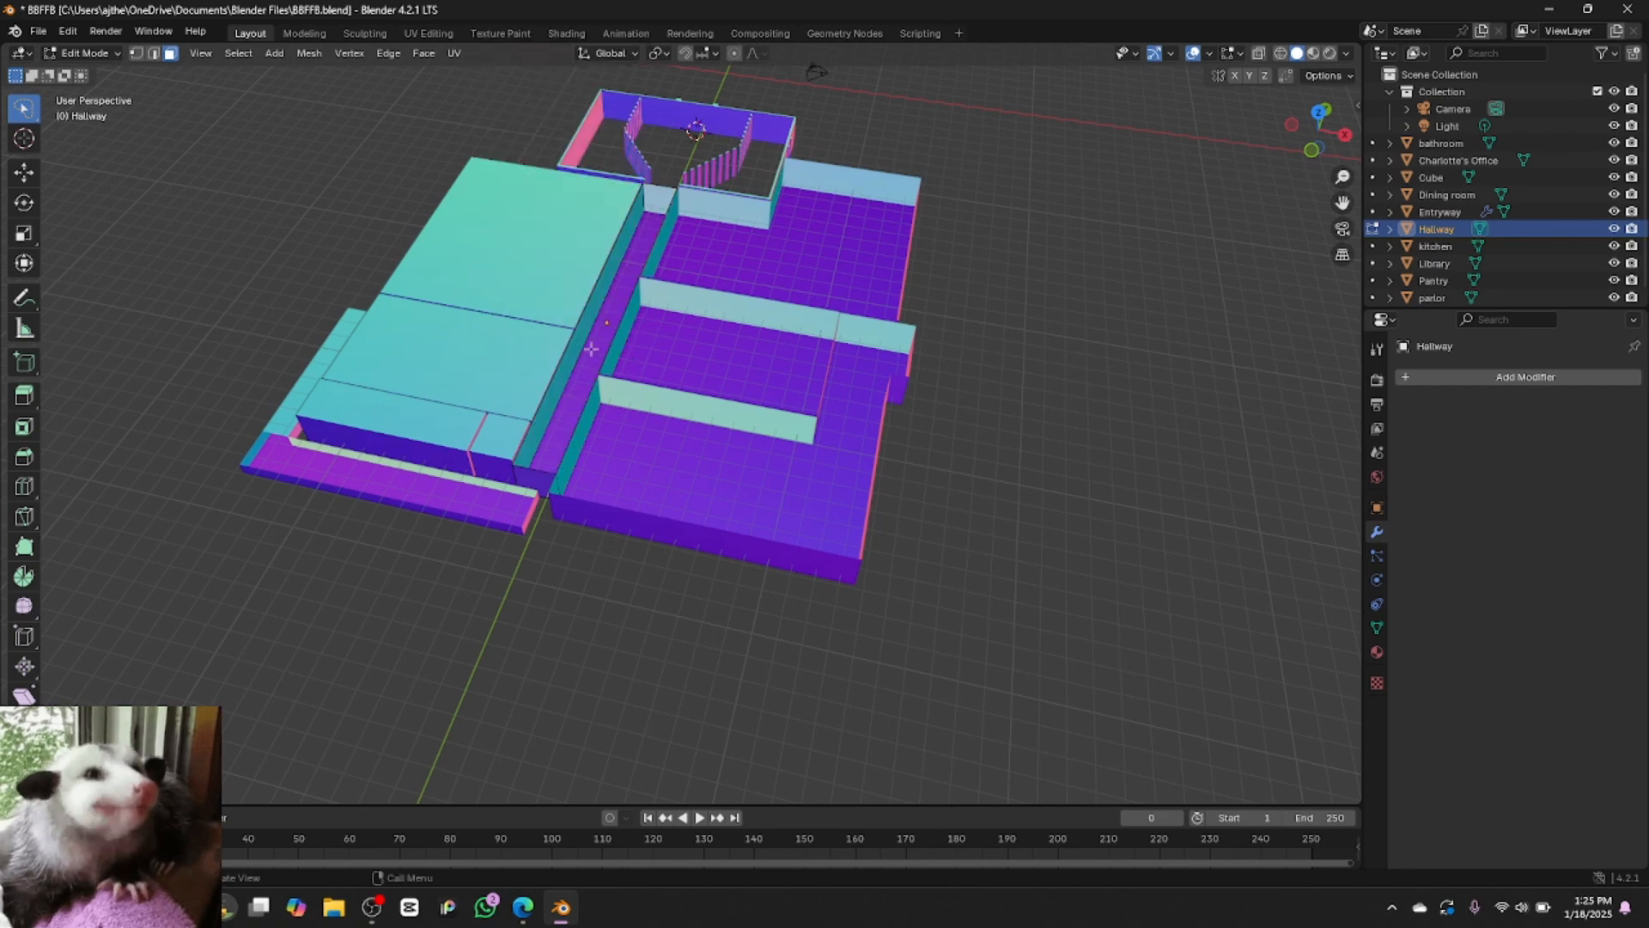
click(108, 54)
click(95, 68)
Put the bathroom in Edit Mode, delete its top face, and return to Object Mode
click(503, 433)
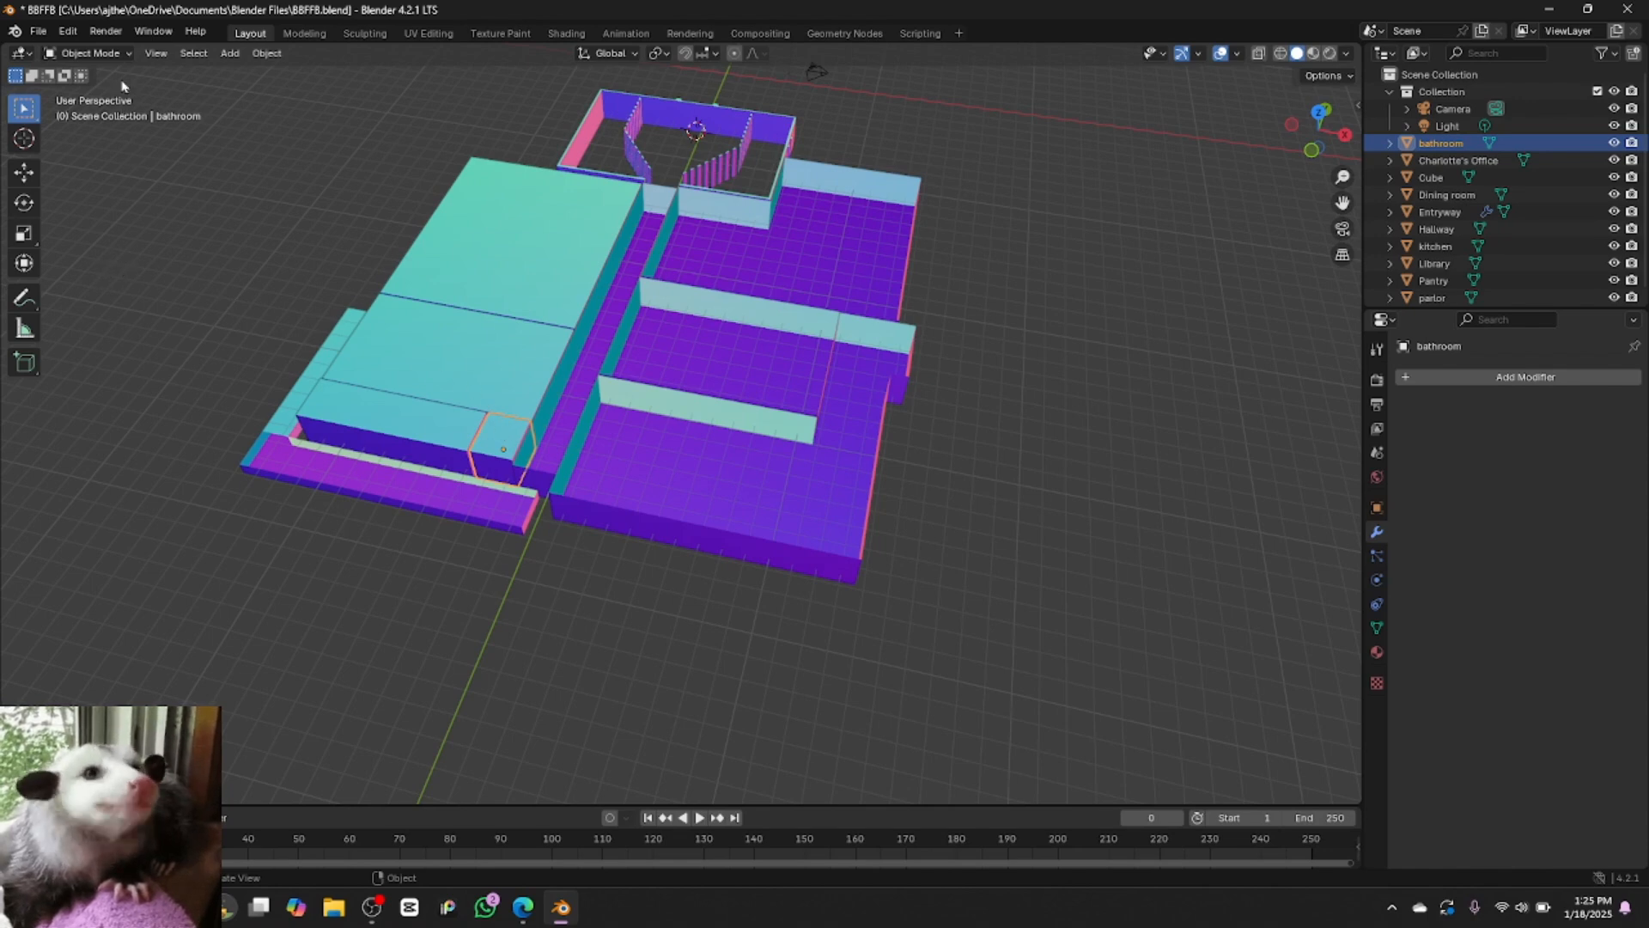
click(119, 56)
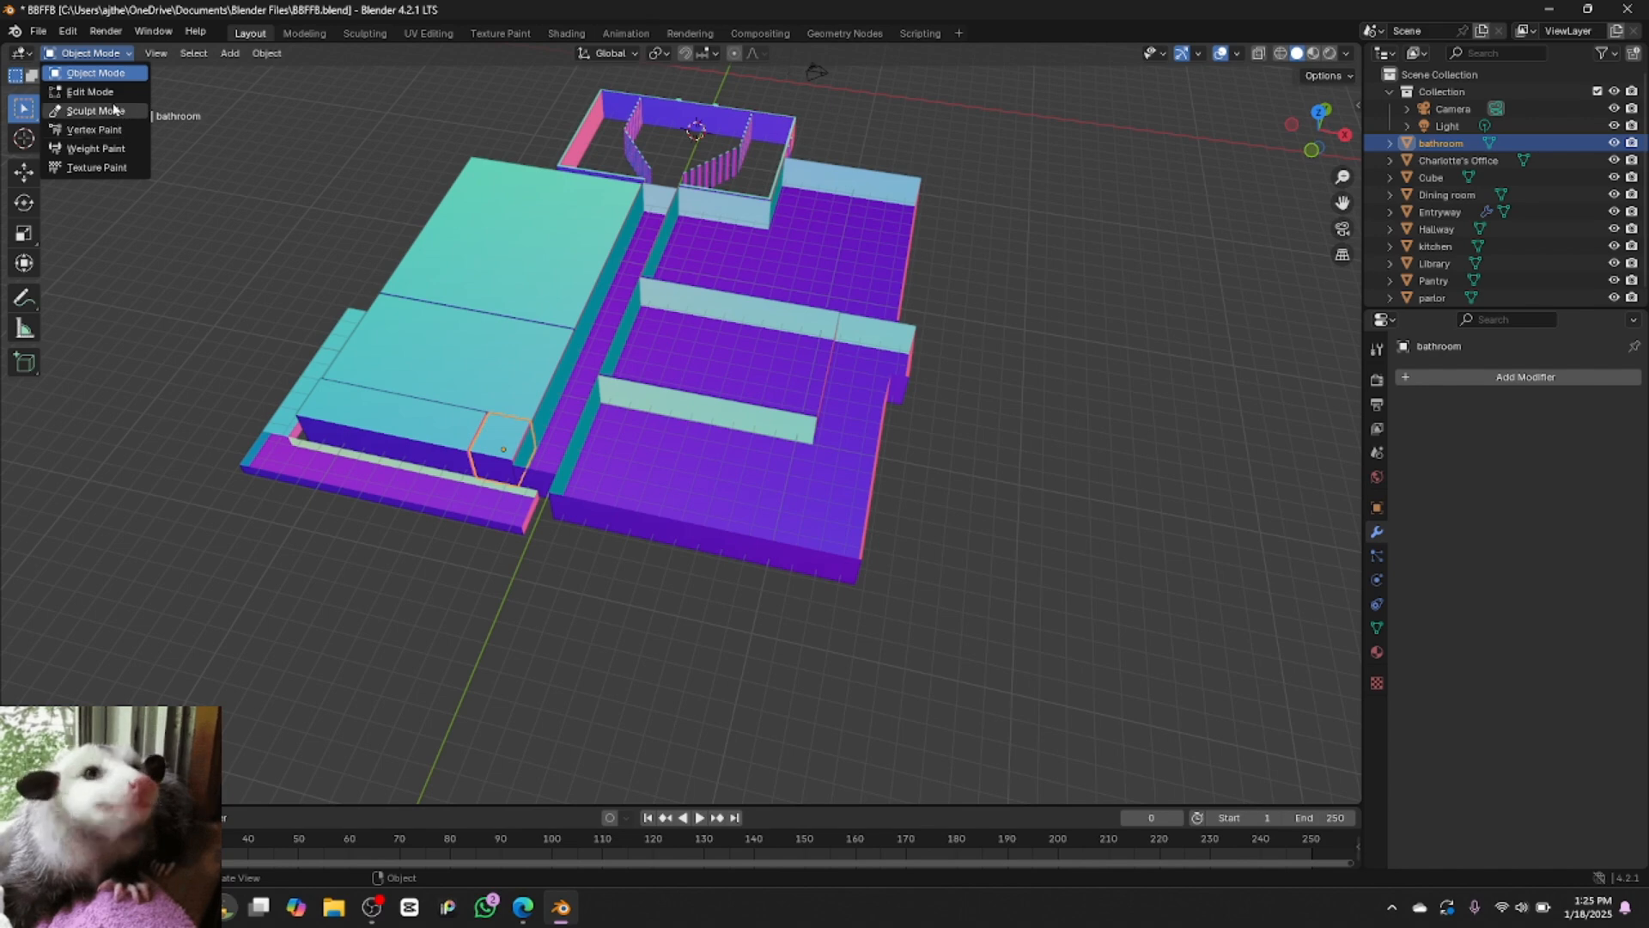
click(90, 91)
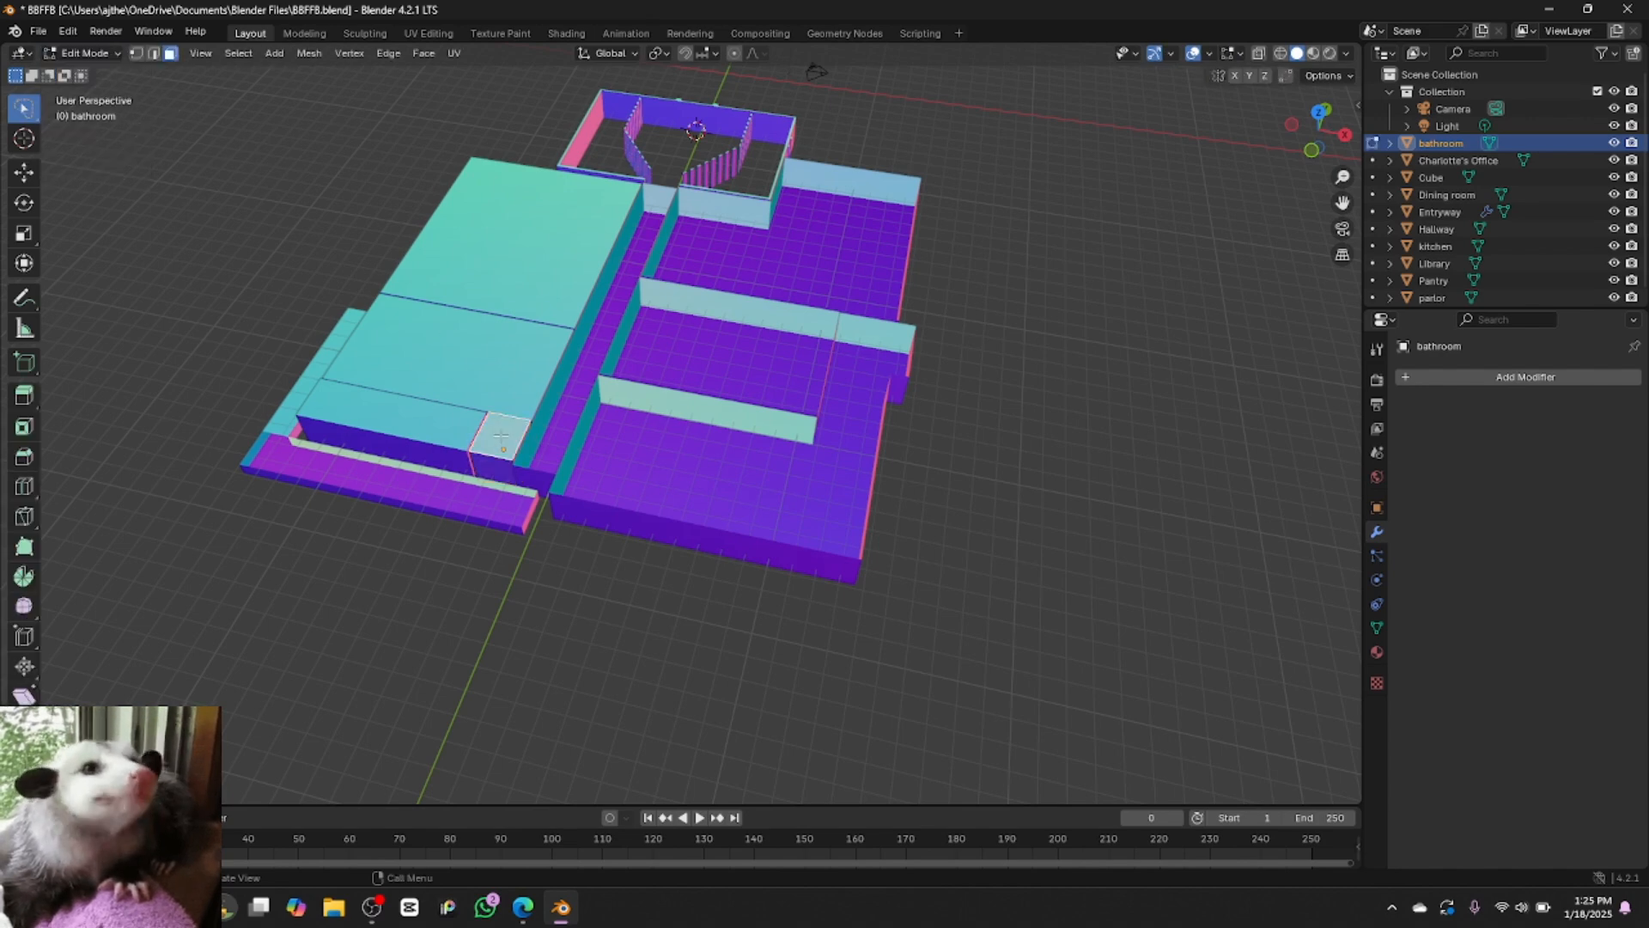
right_click(500, 436)
click(476, 717)
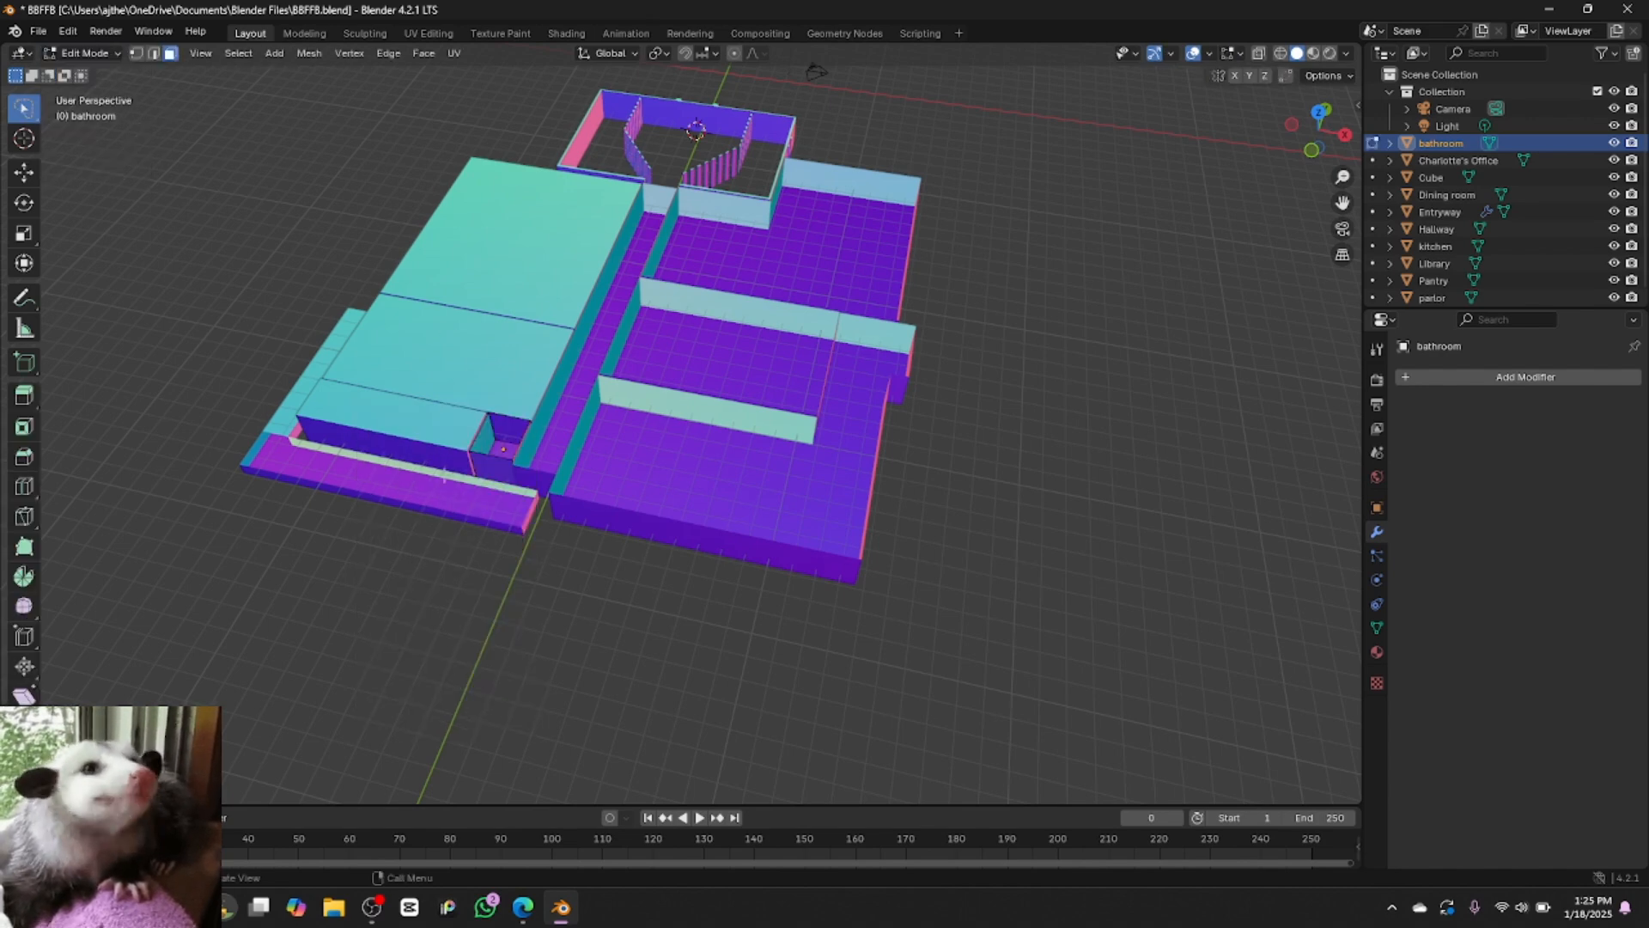
click(86, 53)
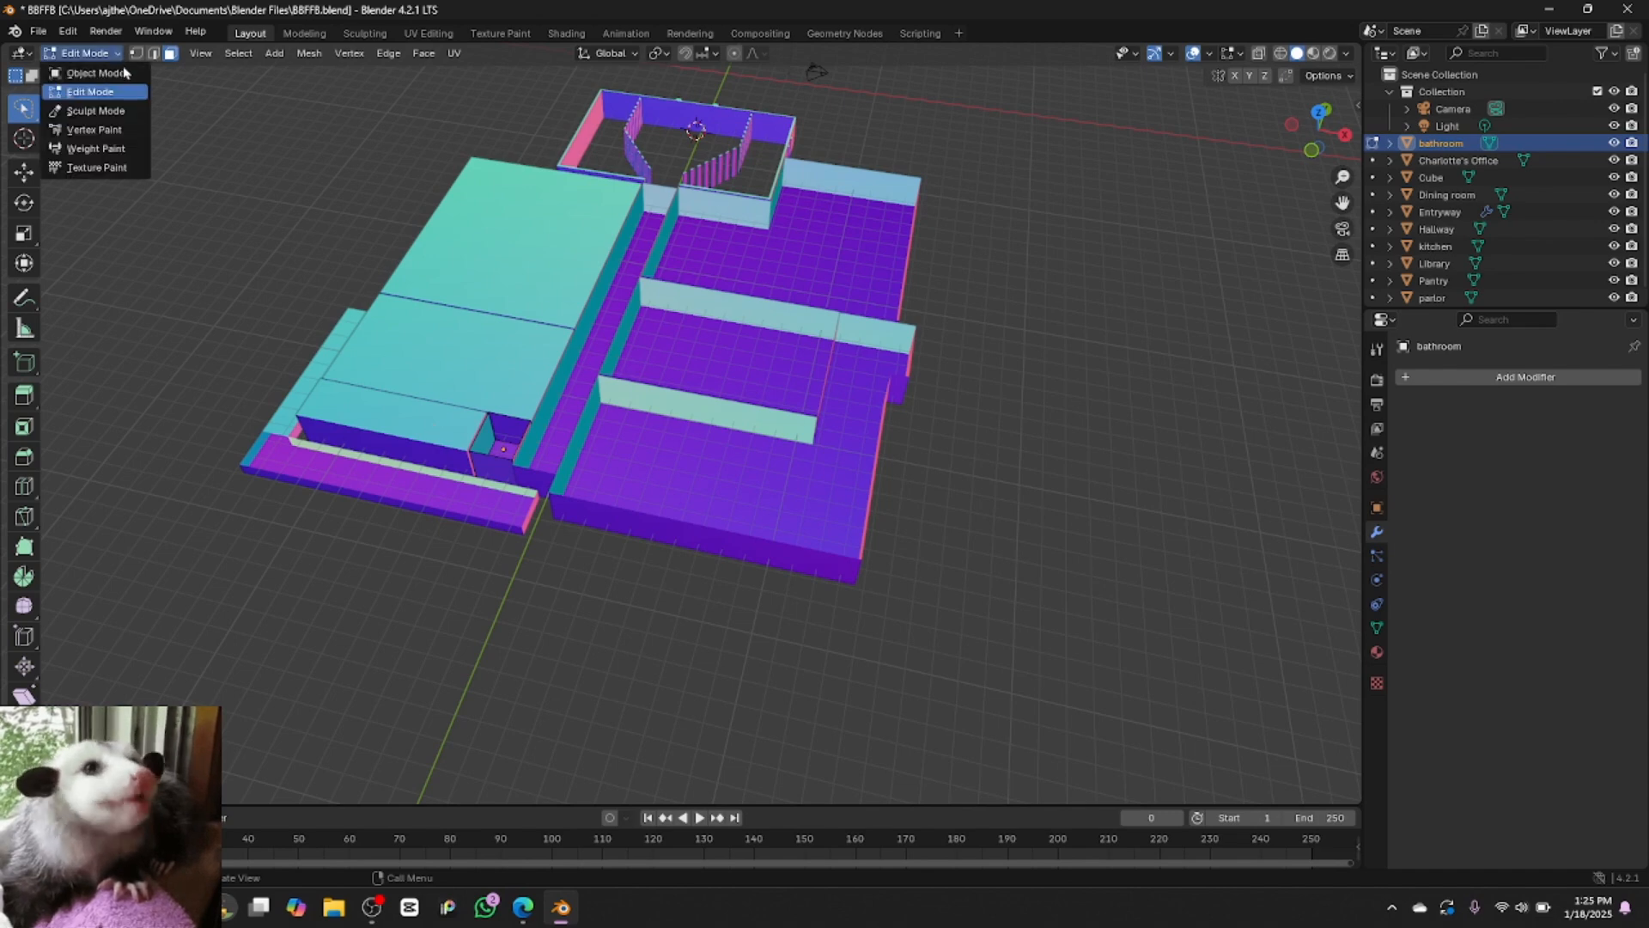
click(86, 69)
Put the Pantry in Edit Mode, delete its top face, and return to Object Mode
click(469, 434)
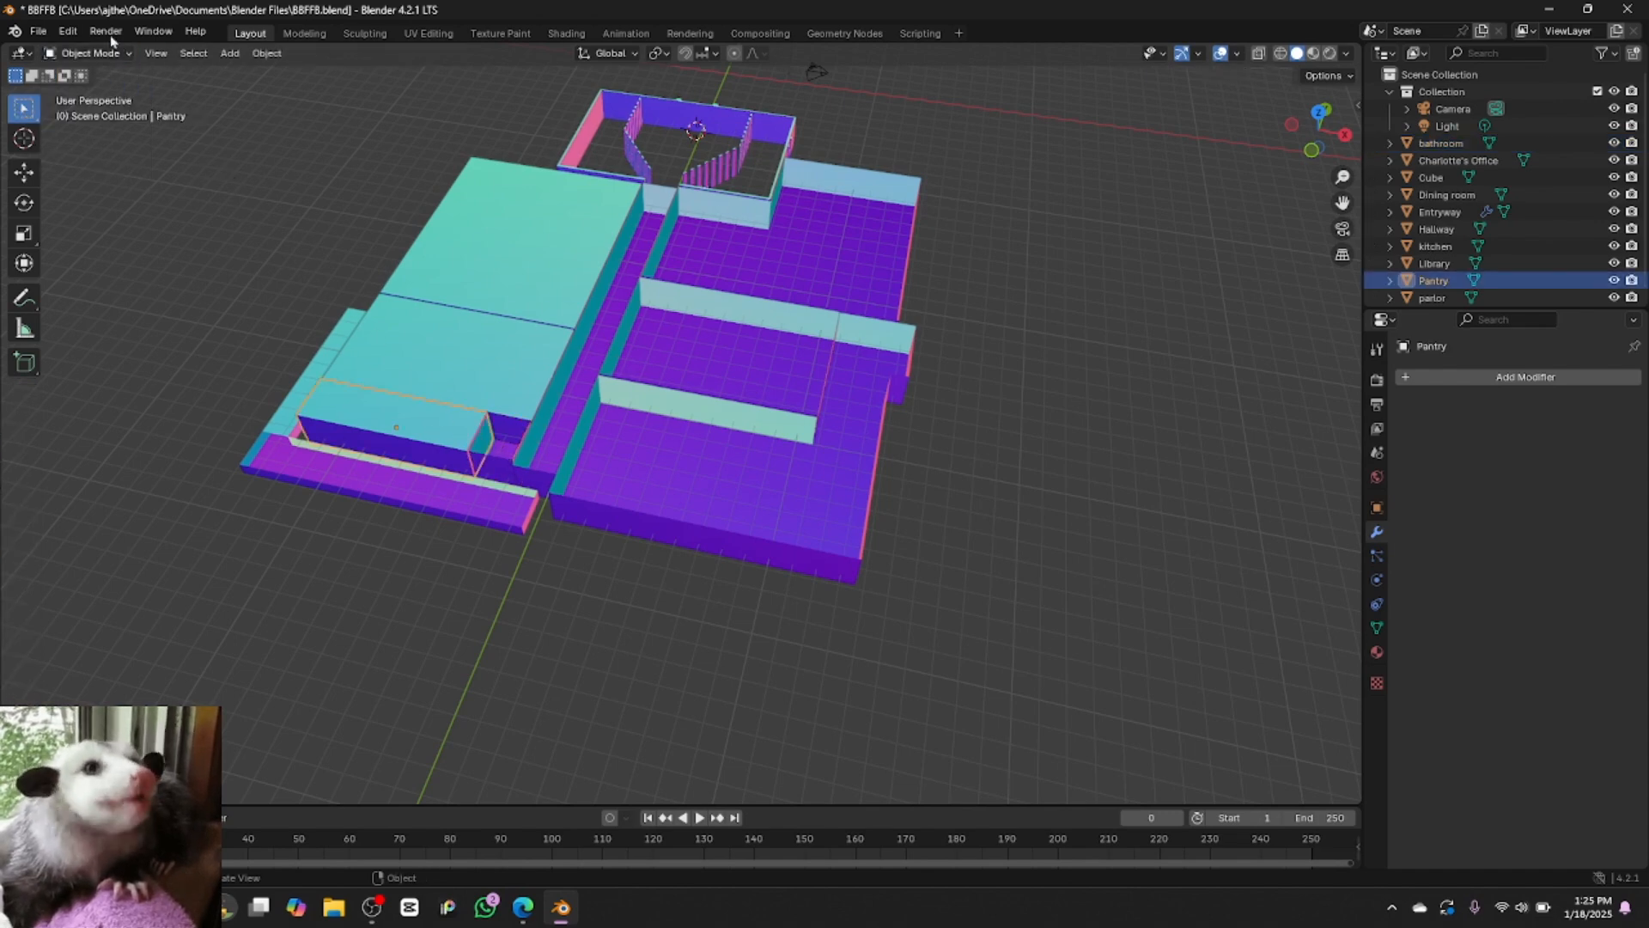
click(113, 57)
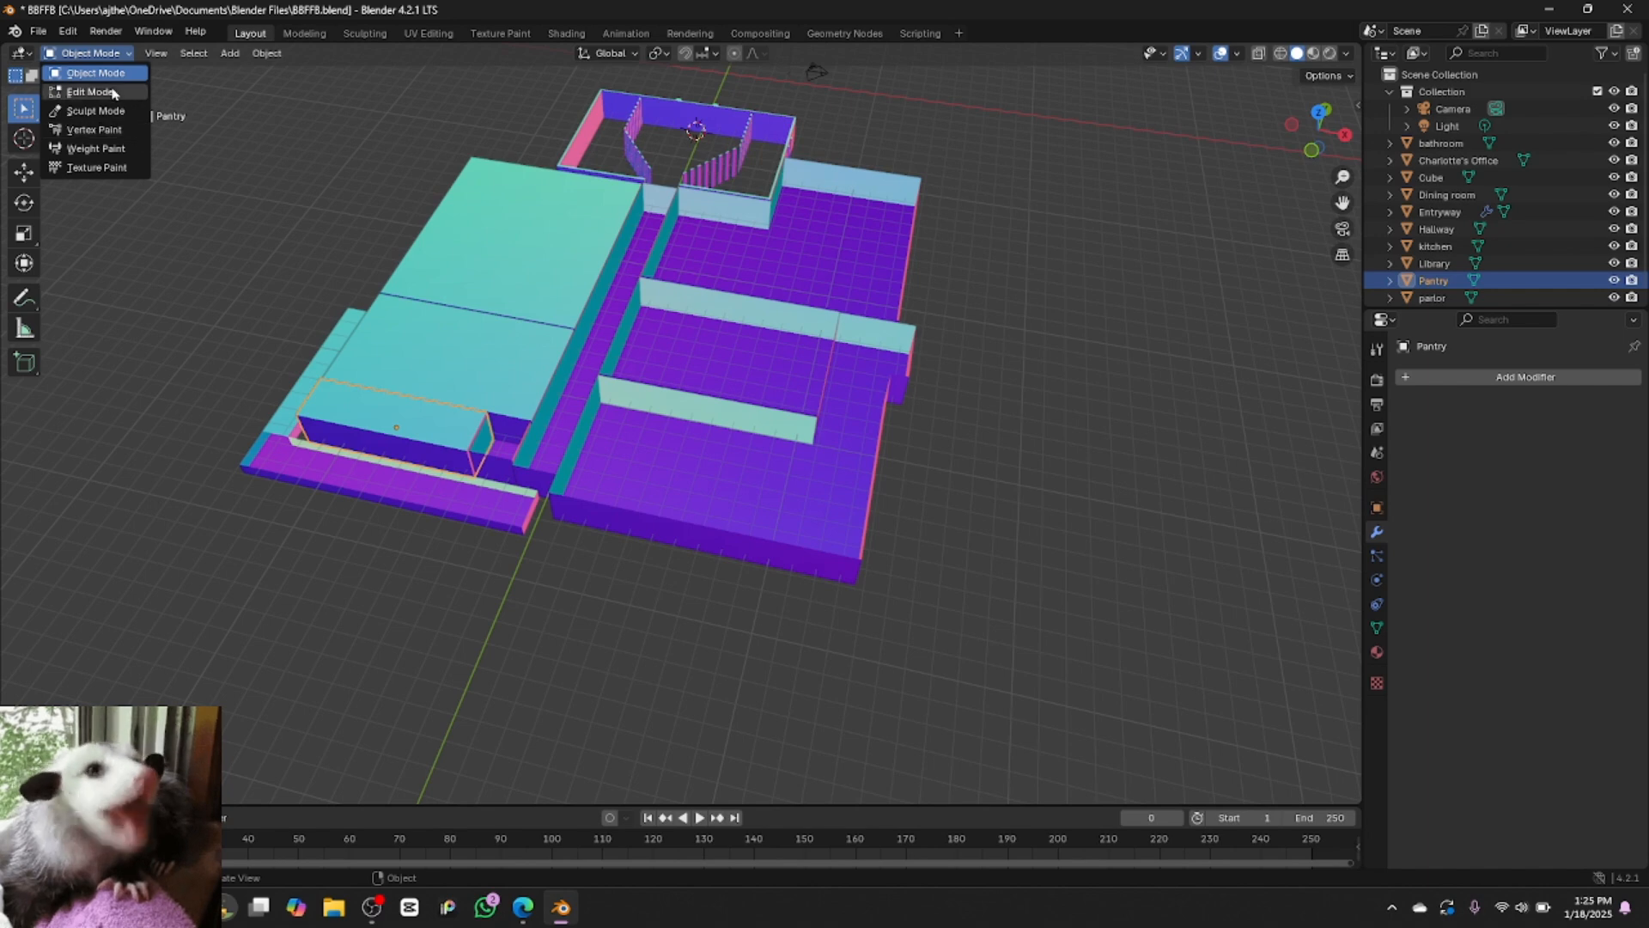
click(112, 93)
click(439, 430)
right_click(434, 464)
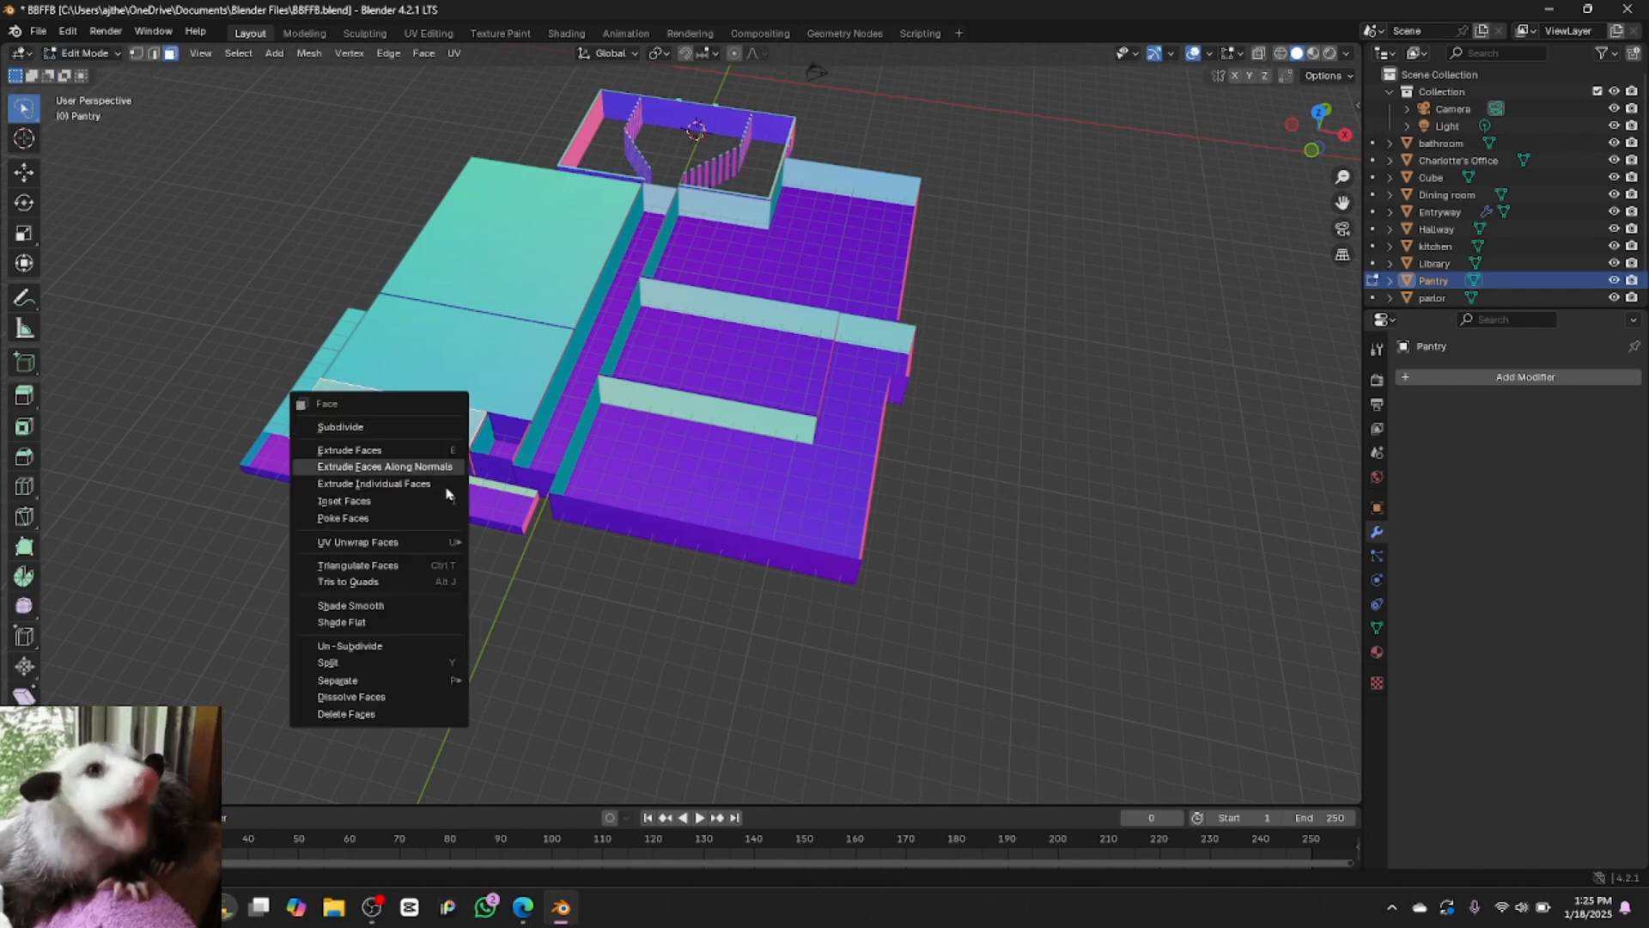
click(416, 714)
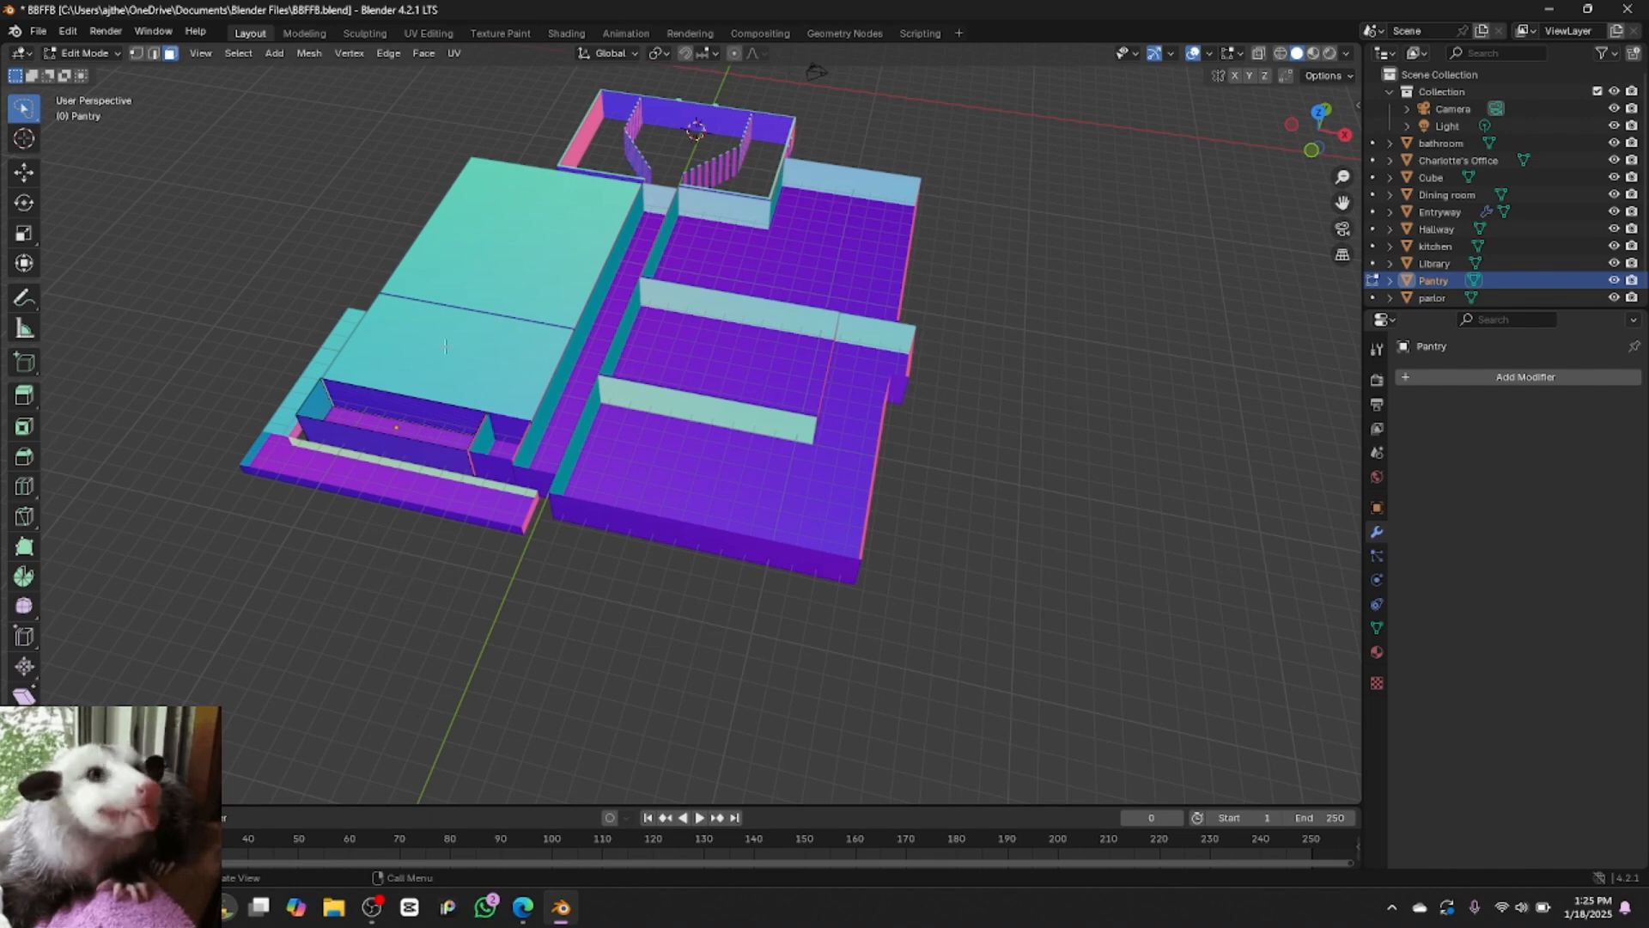
click(83, 52)
click(86, 71)
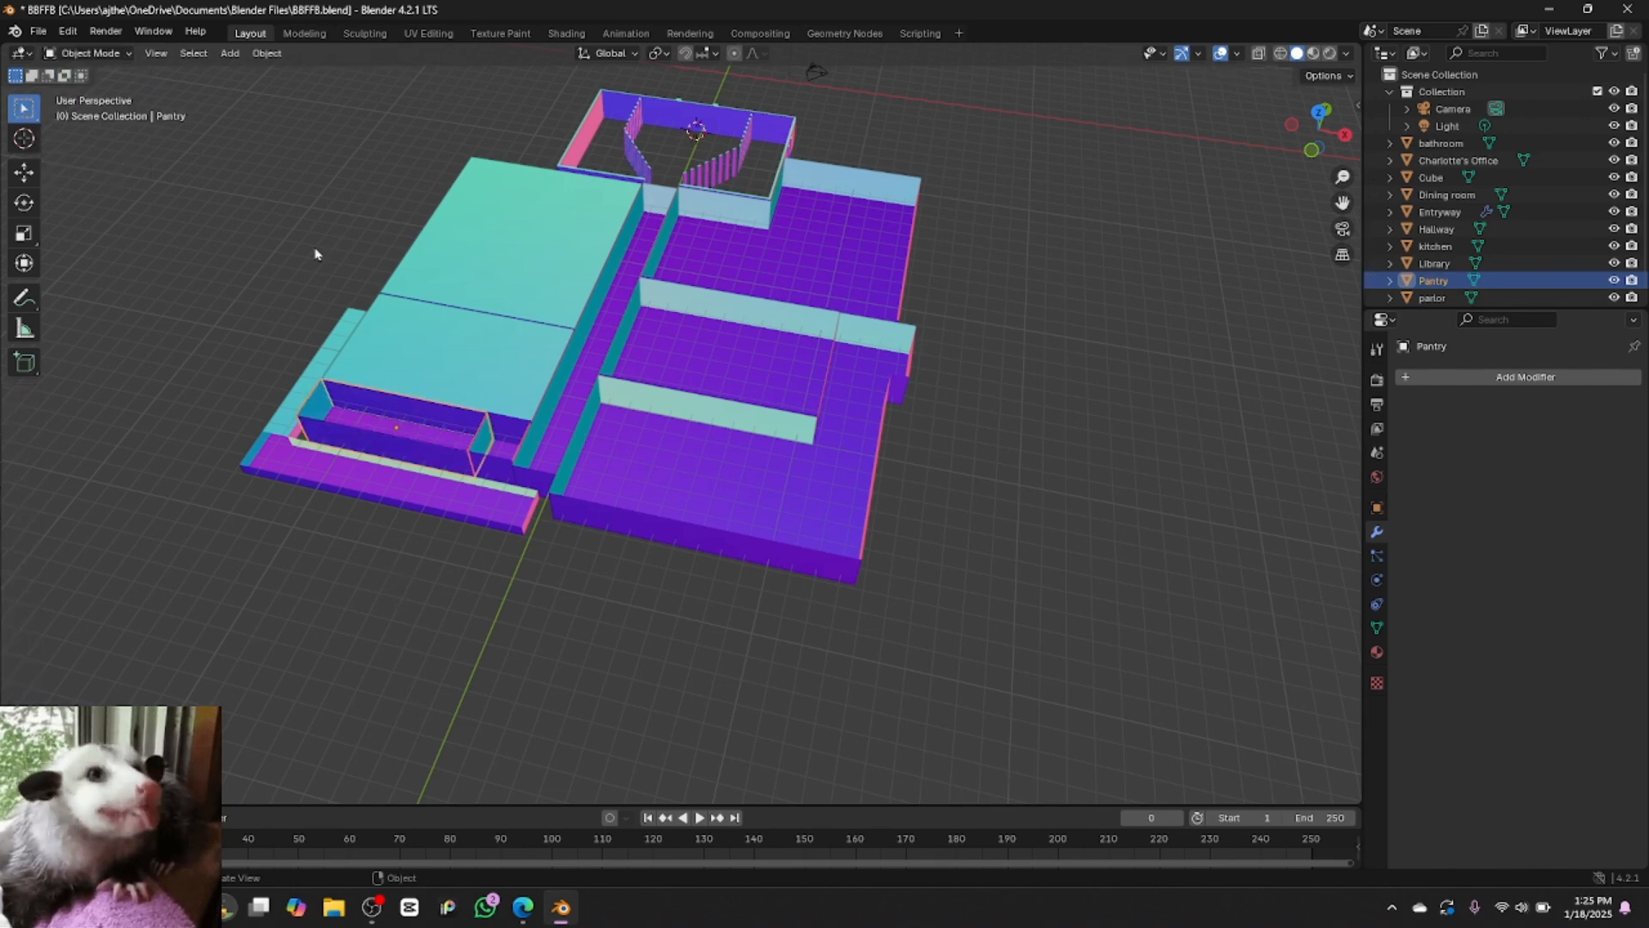
Put the kitchen in Edit Mode, delete its top face, and return to Object Mode
click(444, 343)
right_click(444, 344)
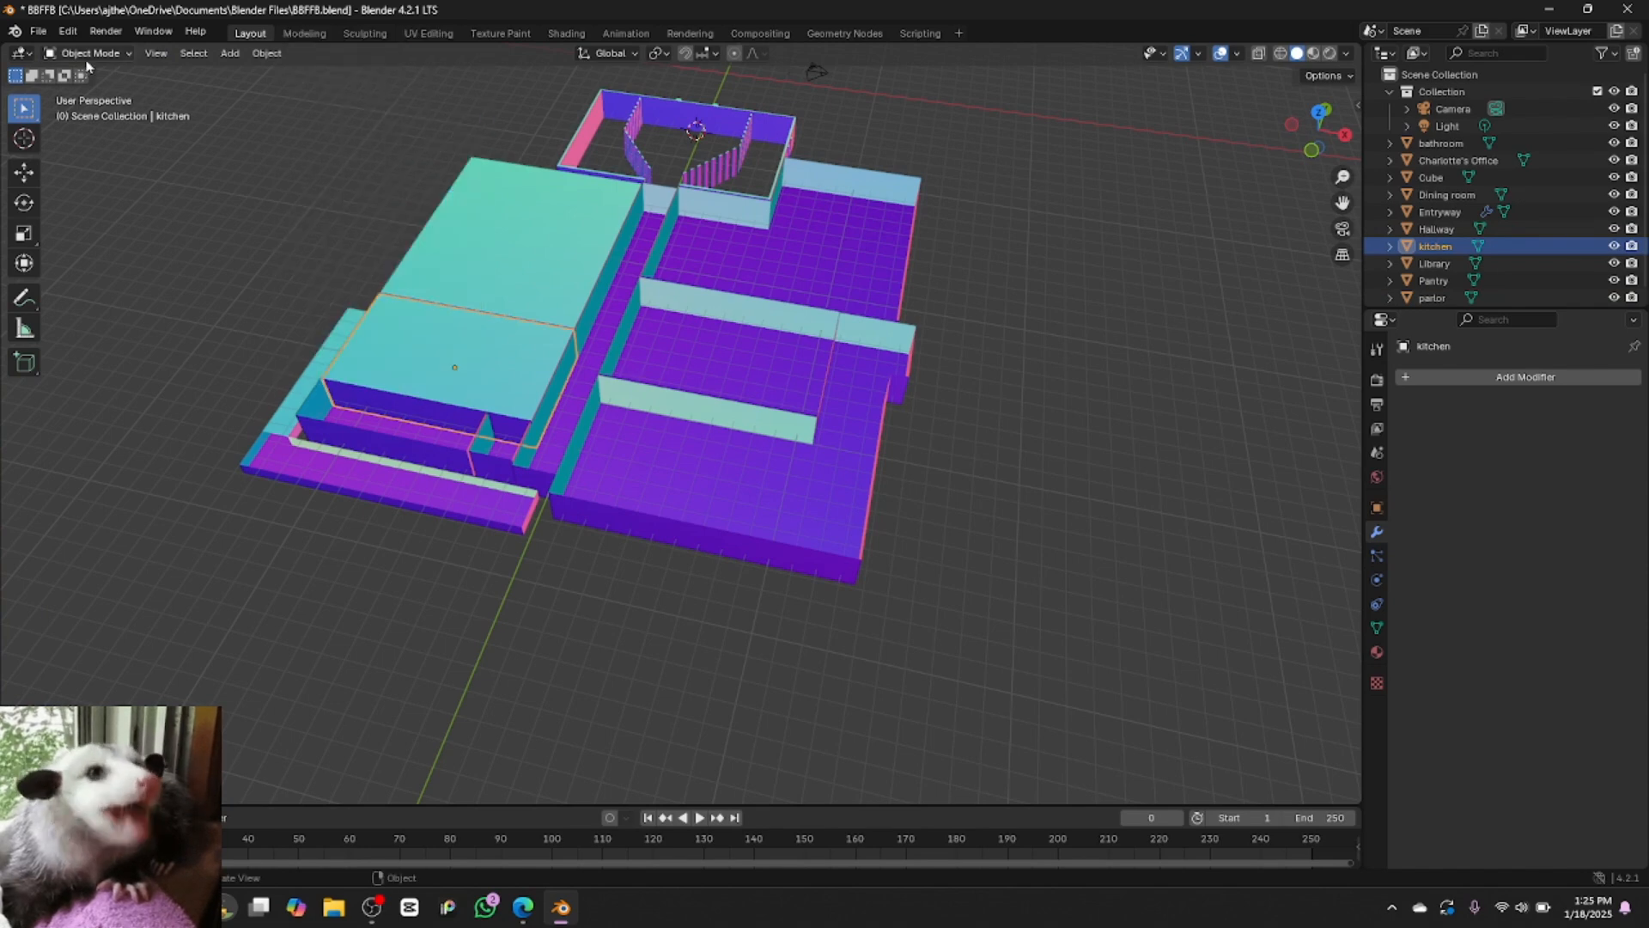
click(99, 54)
click(89, 91)
click(455, 369)
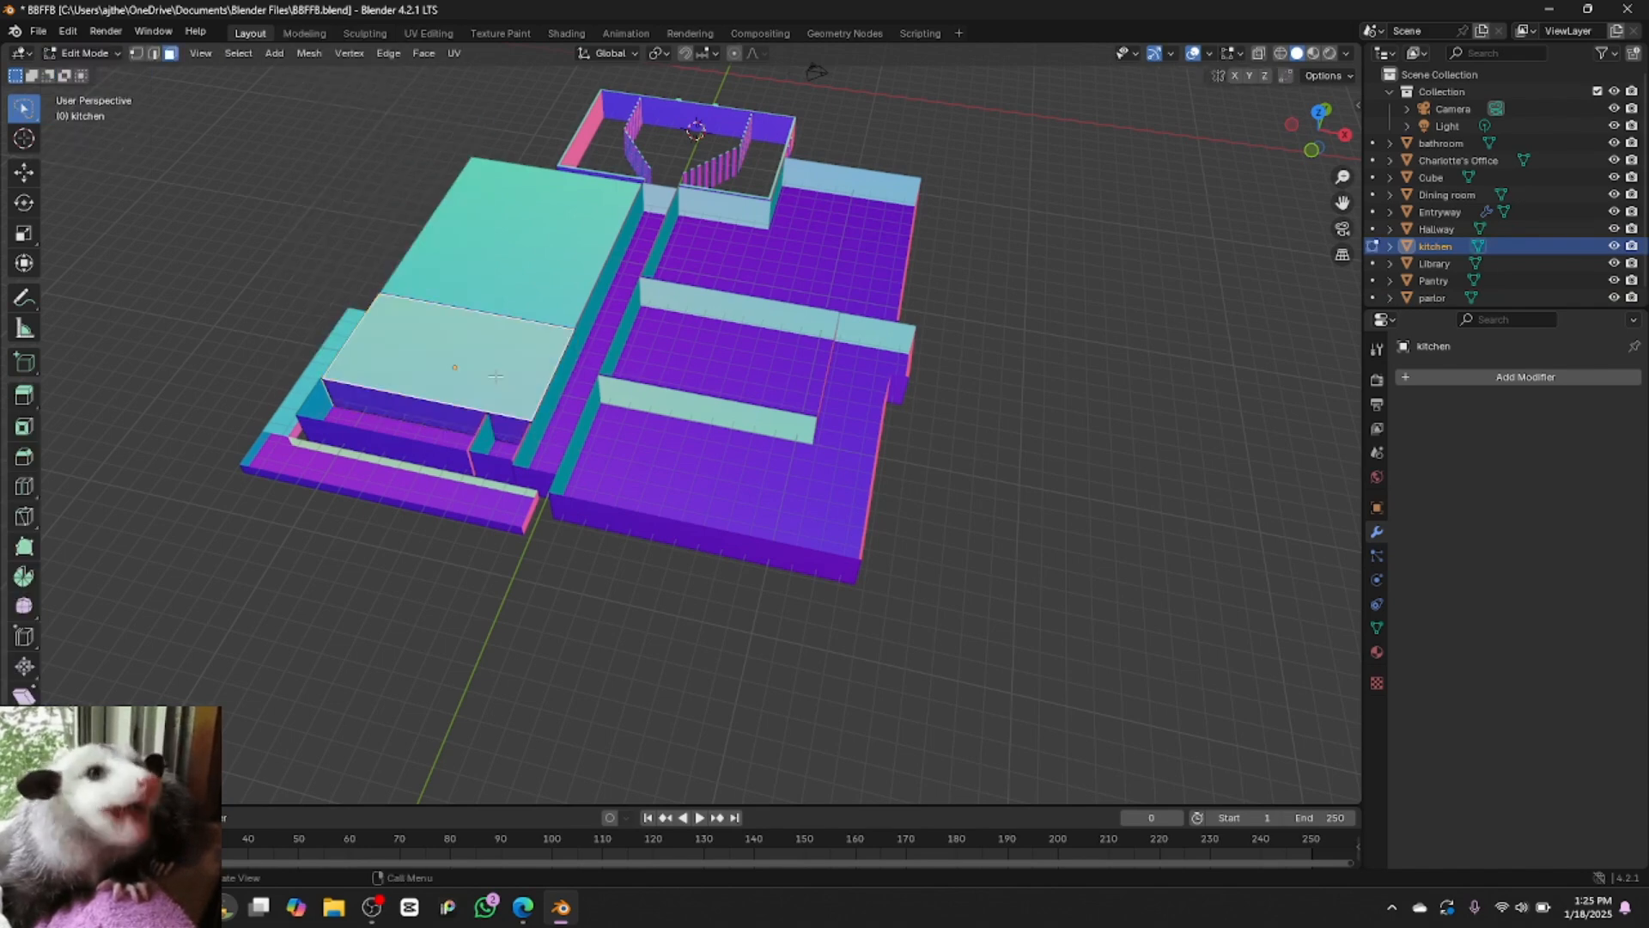
right_click(494, 464)
click(448, 661)
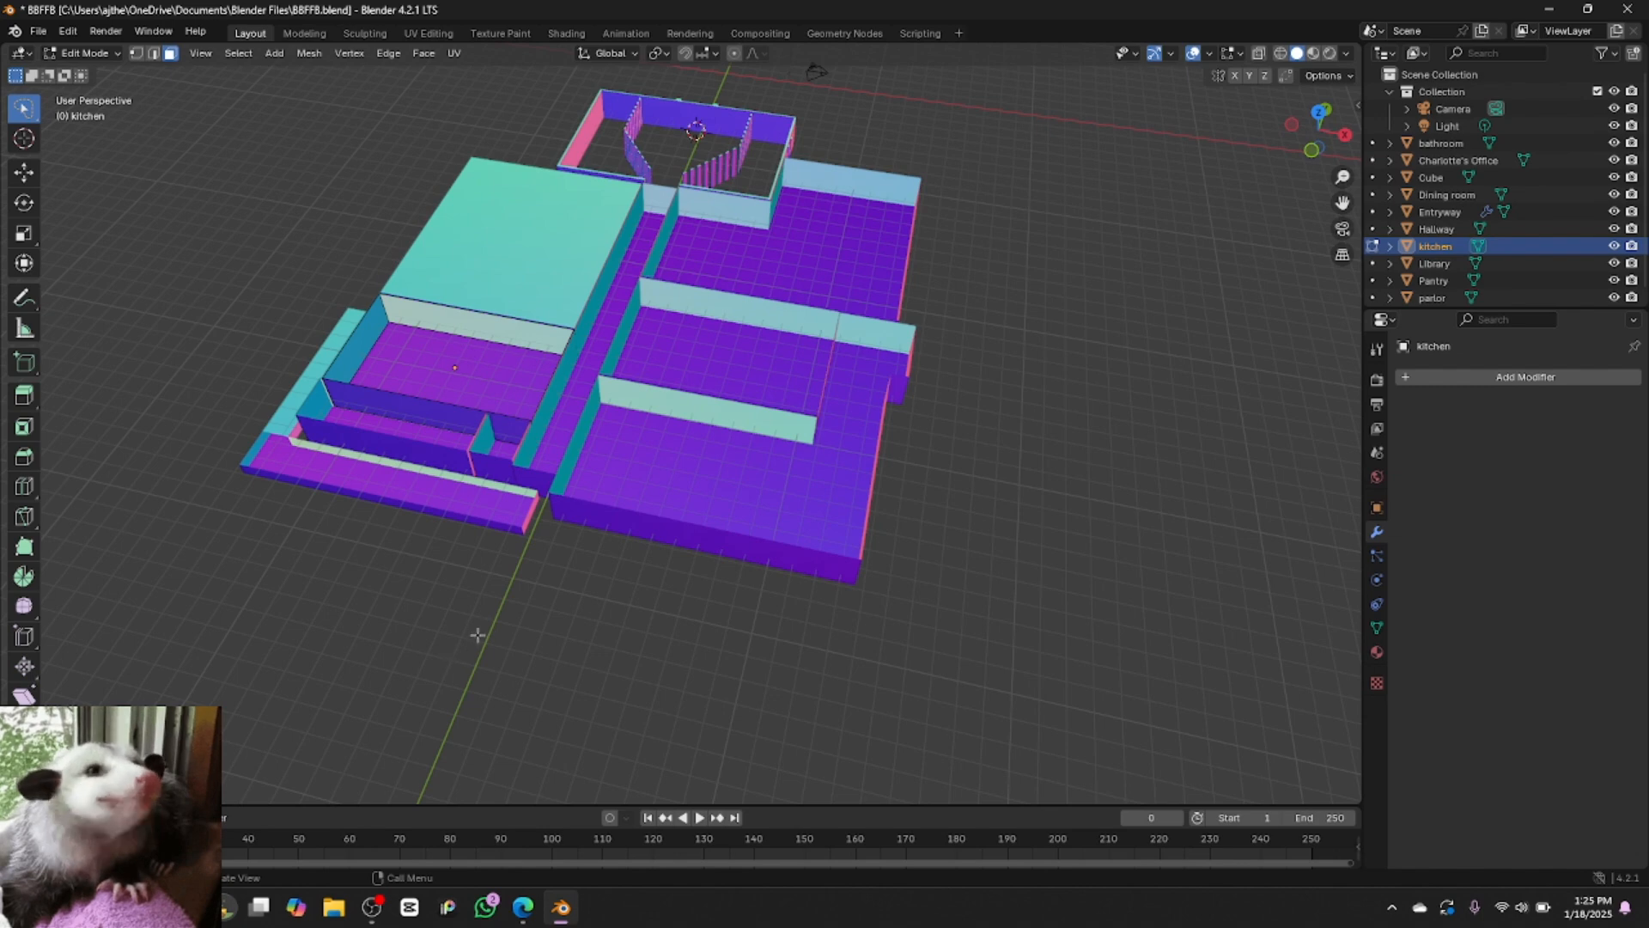
click(90, 53)
click(84, 73)
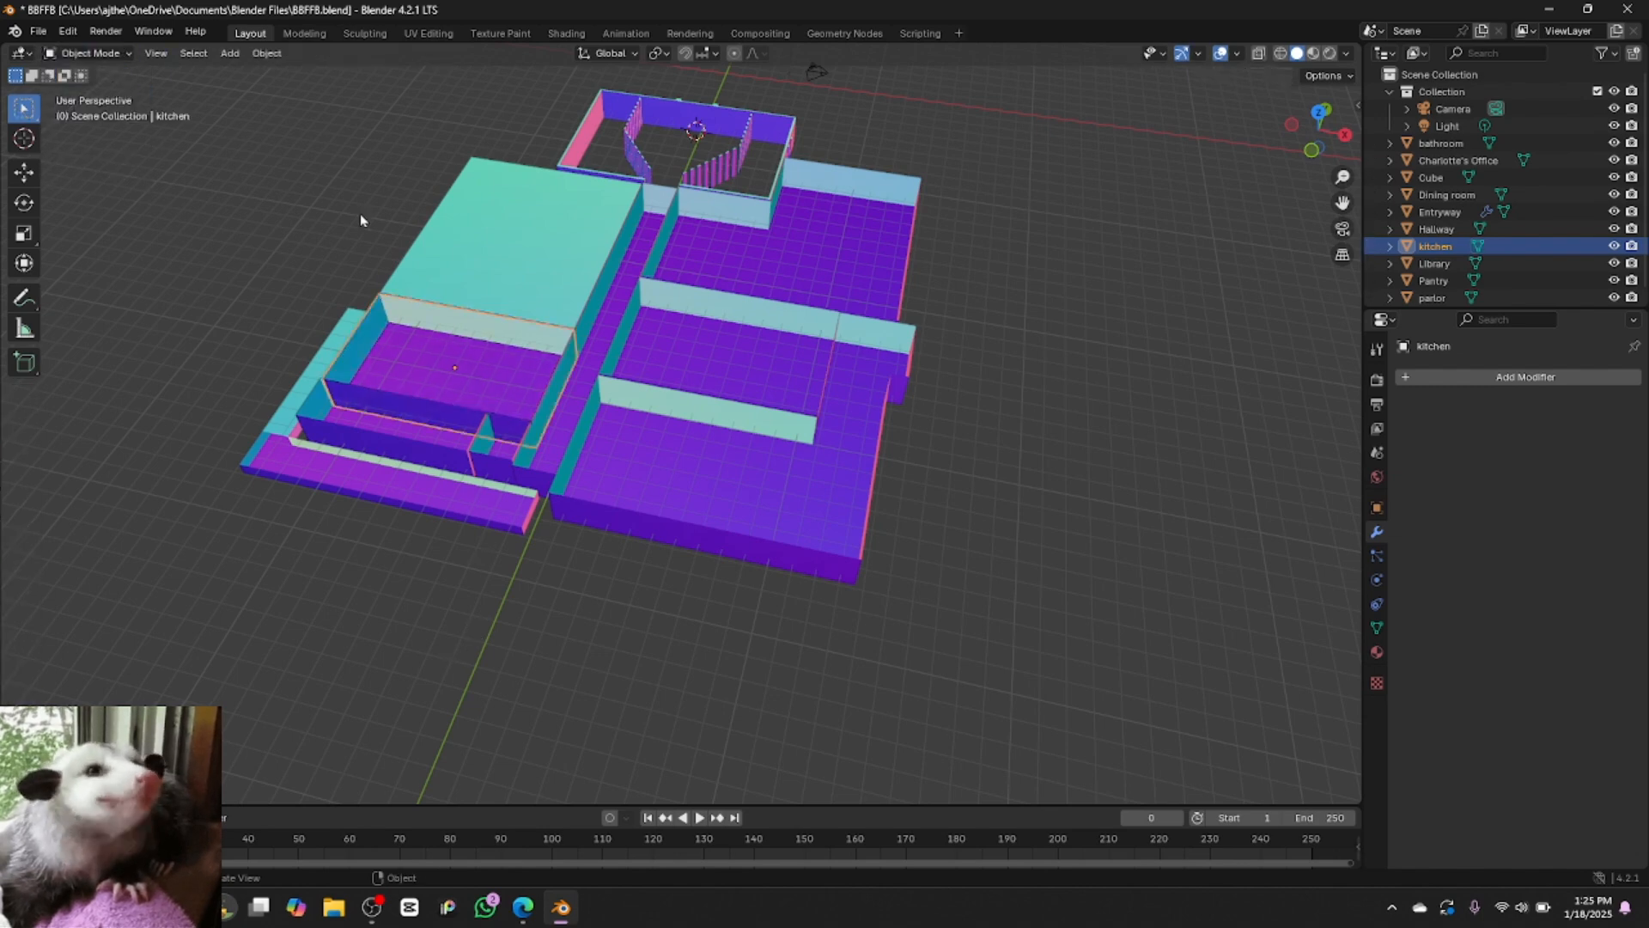
Put the Dining room in Edit Mode, delete its top face, return to Object Mode, and deselect everything
click(457, 263)
click(90, 54)
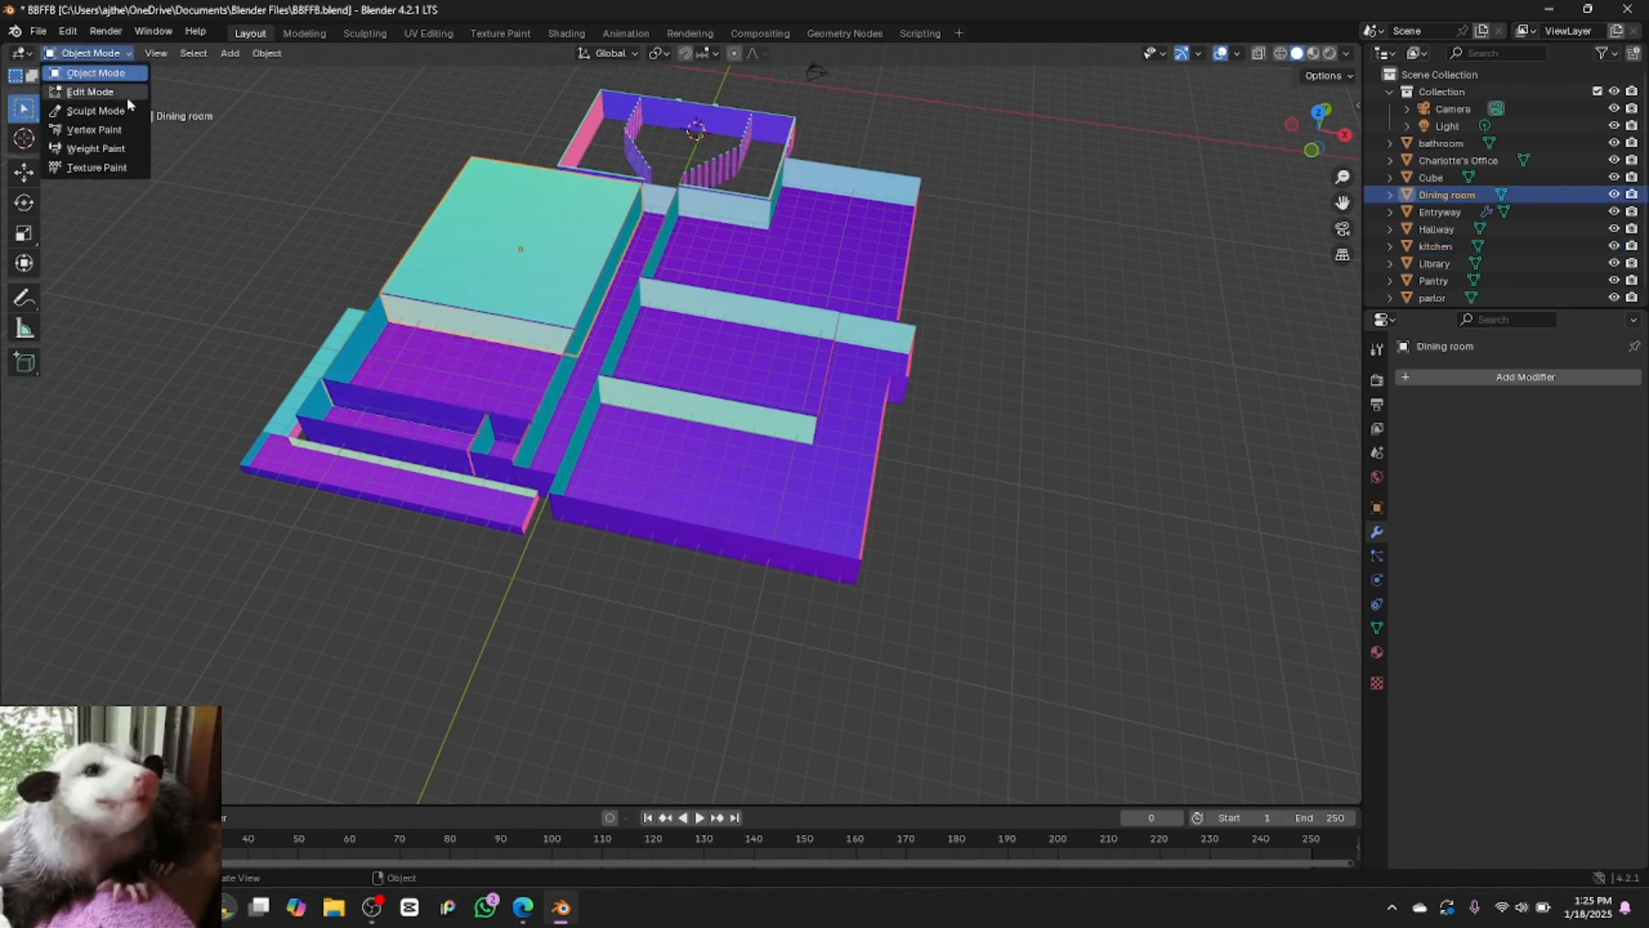
click(90, 91)
click(482, 253)
right_click(482, 253)
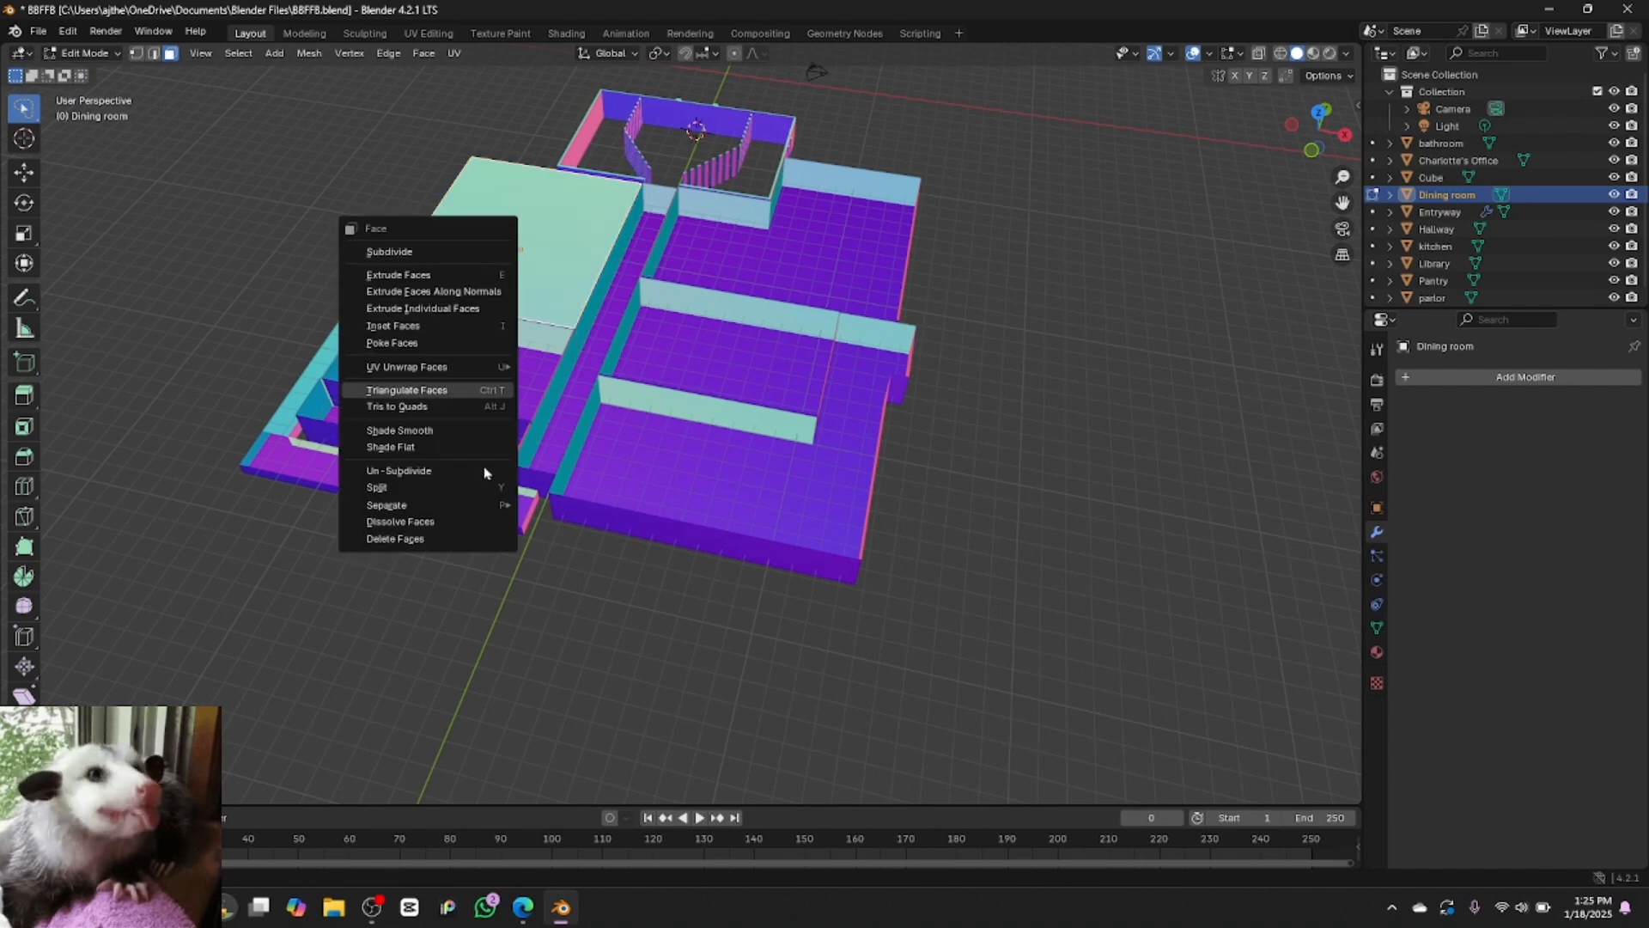
click(455, 539)
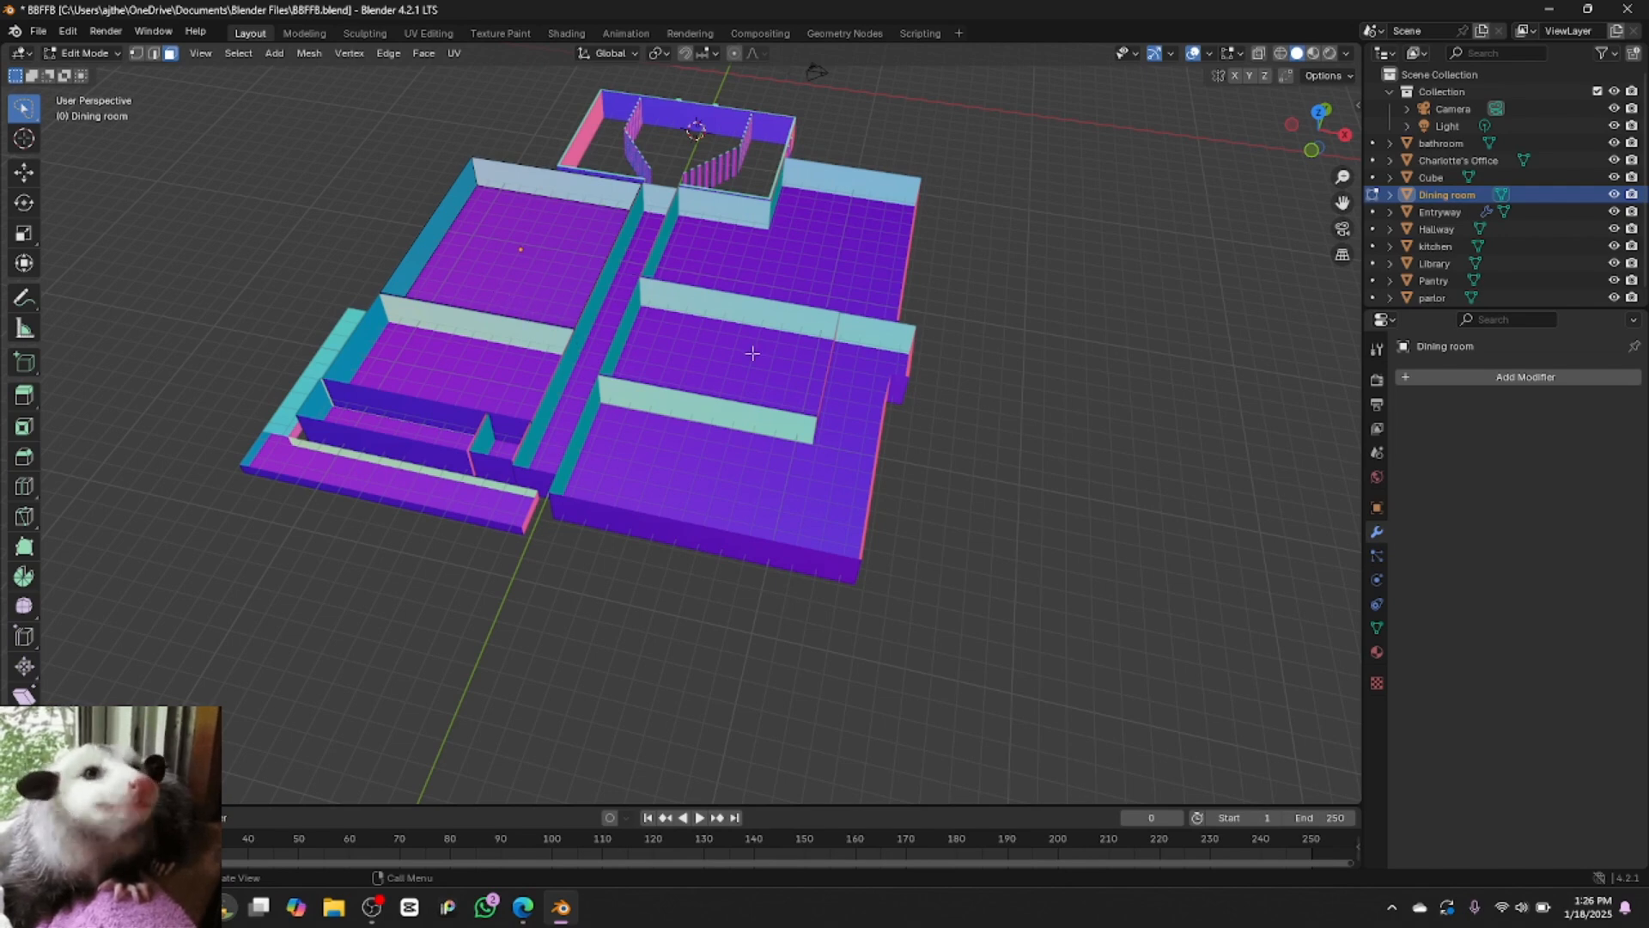
click(1313, 151)
drag(1314, 148, 1117, 280)
click(84, 54)
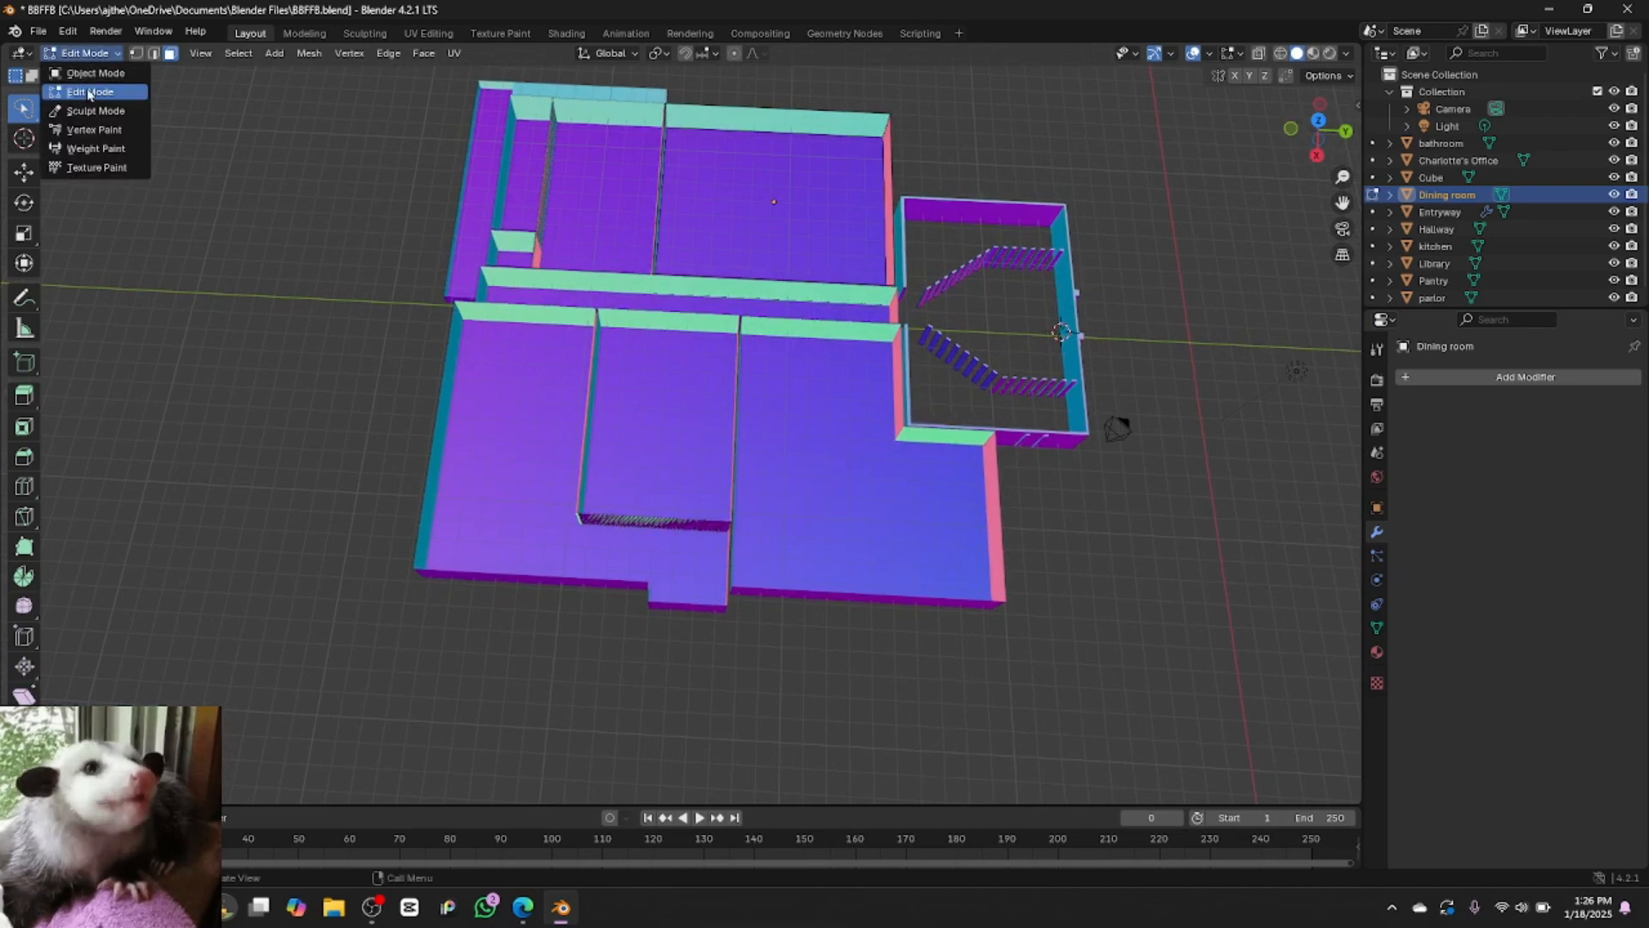
click(95, 73)
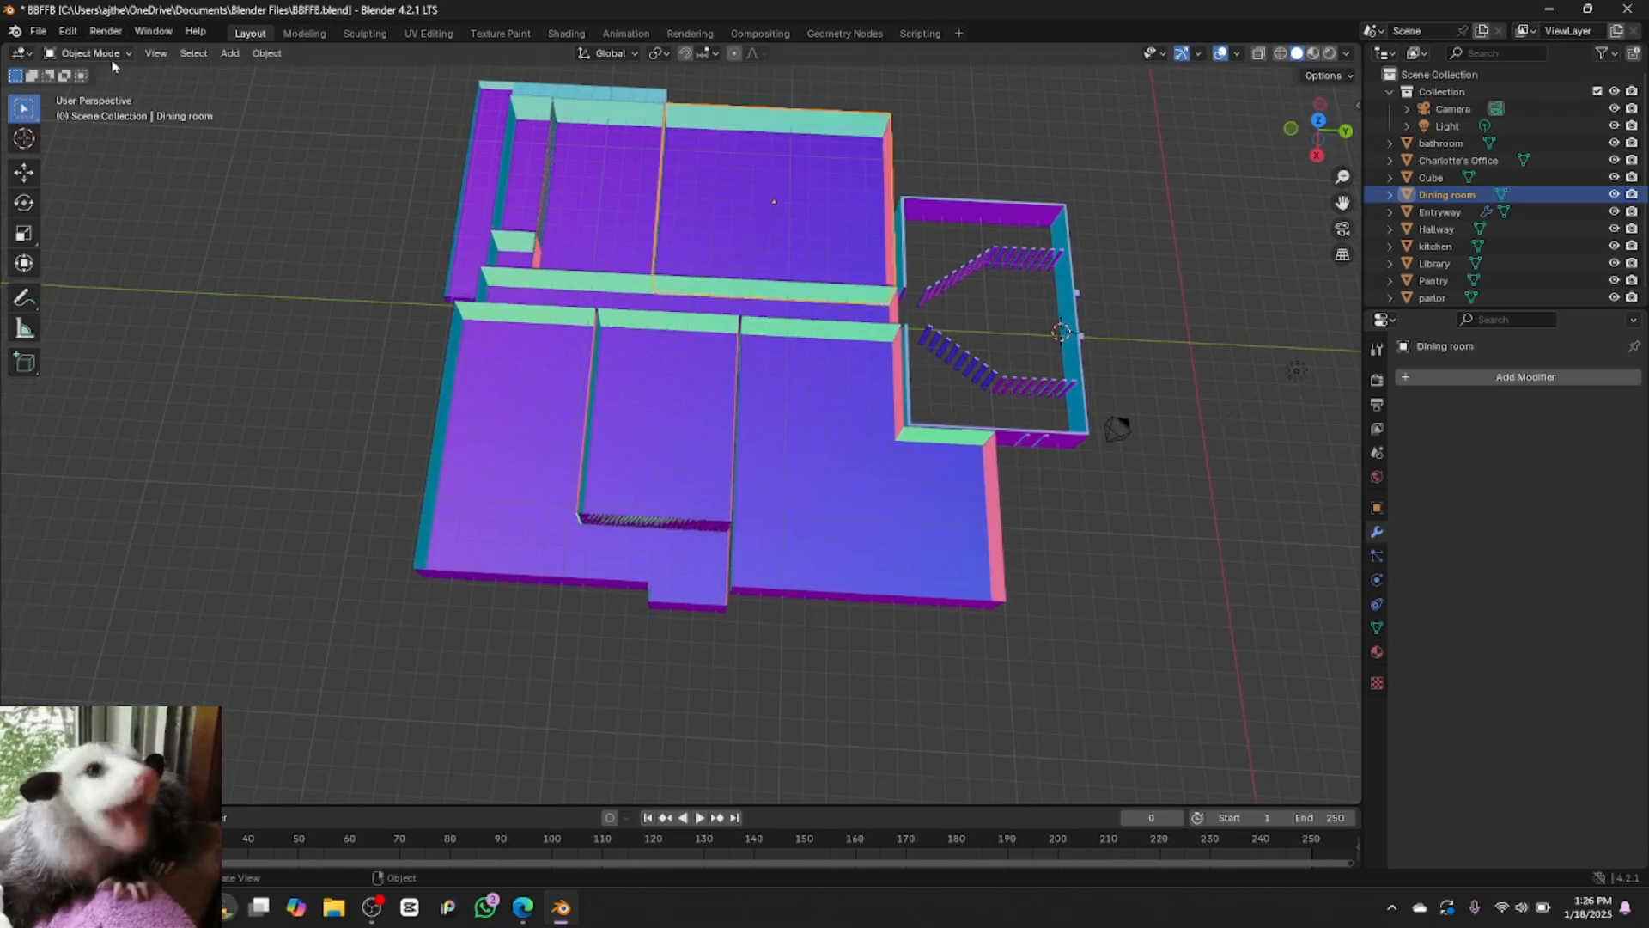
click(189, 318)
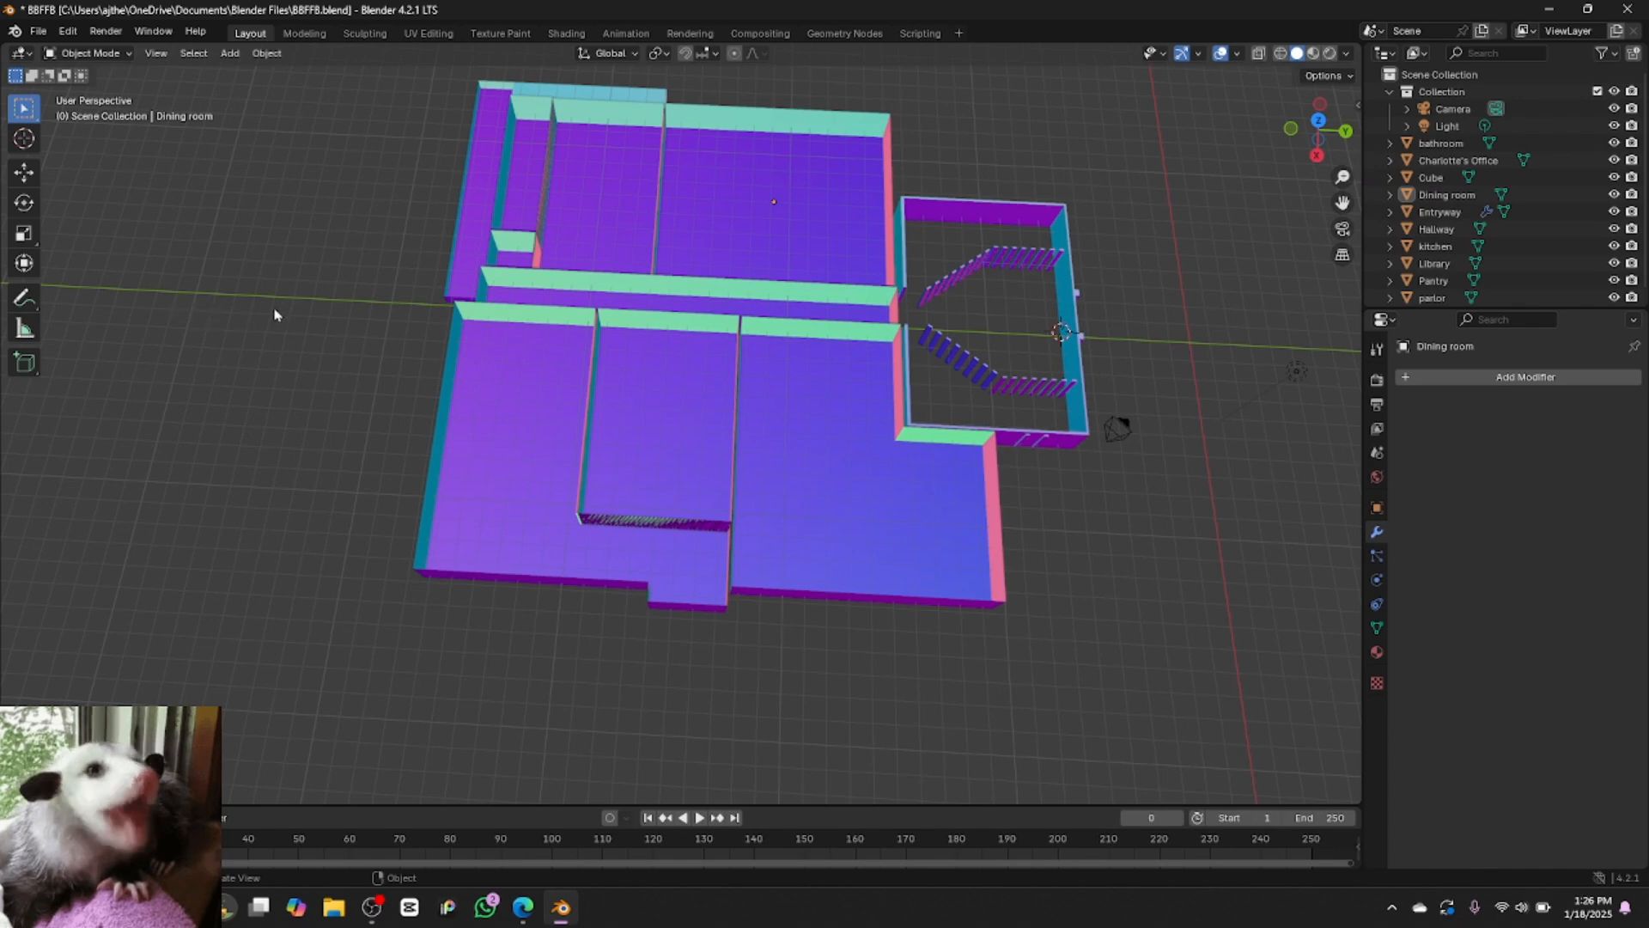
Duplicate the bathroom and move the copy across the hallway, about 13 m along Y, into the large room nearest the staircases
click(510, 251)
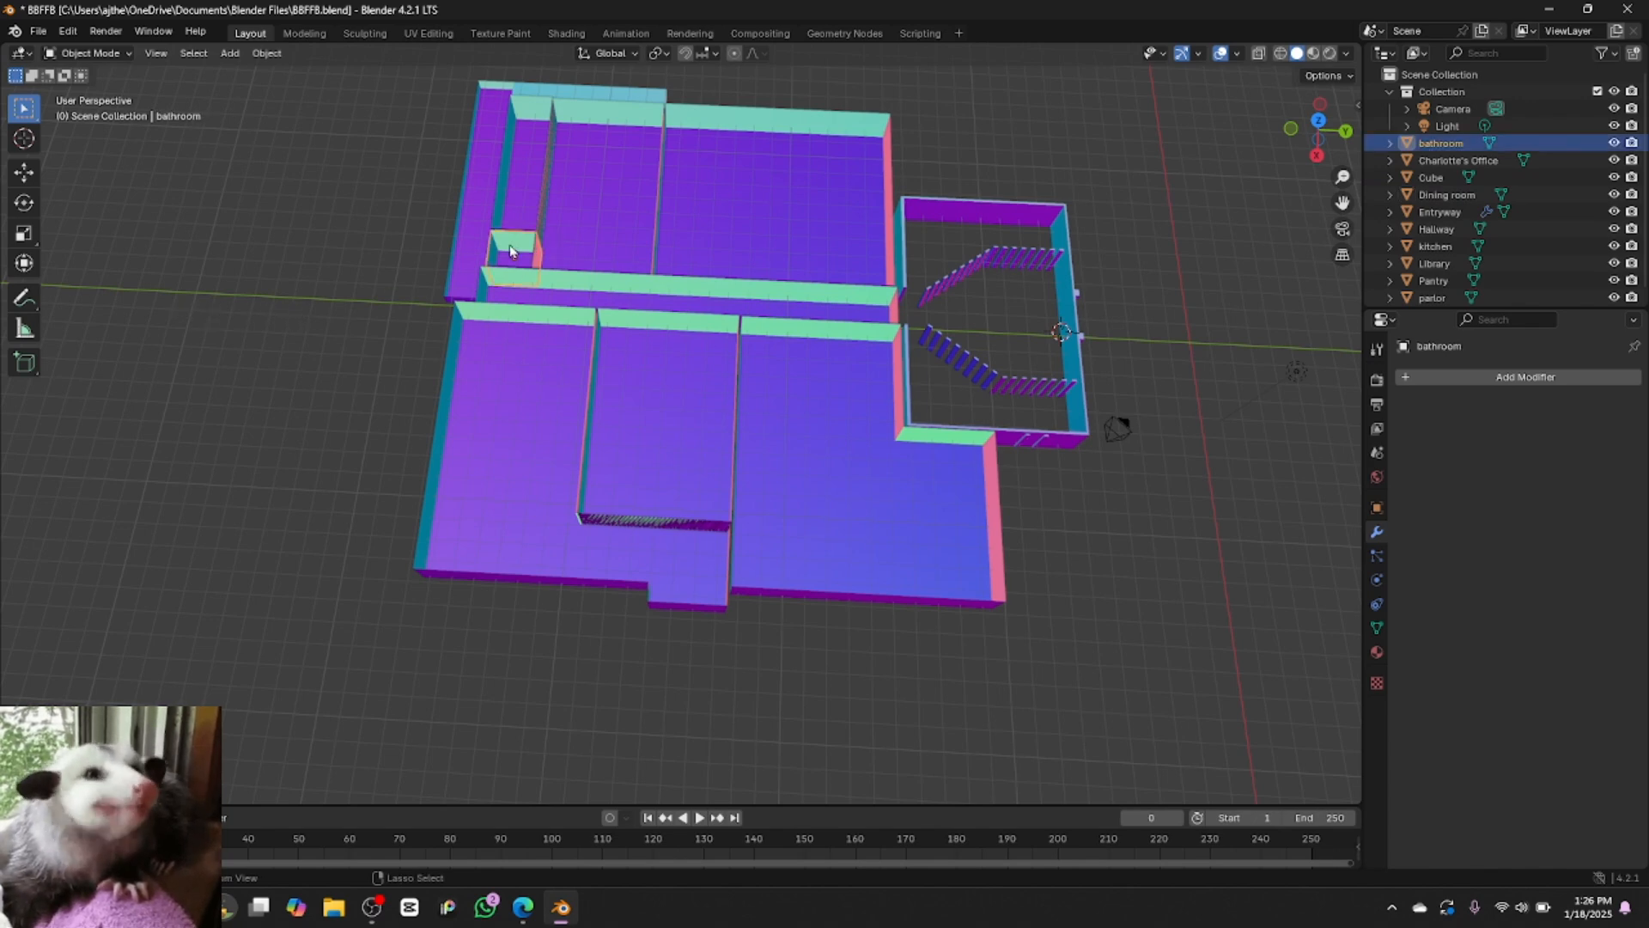
key(ctrl+c)
key(ctrl+v)
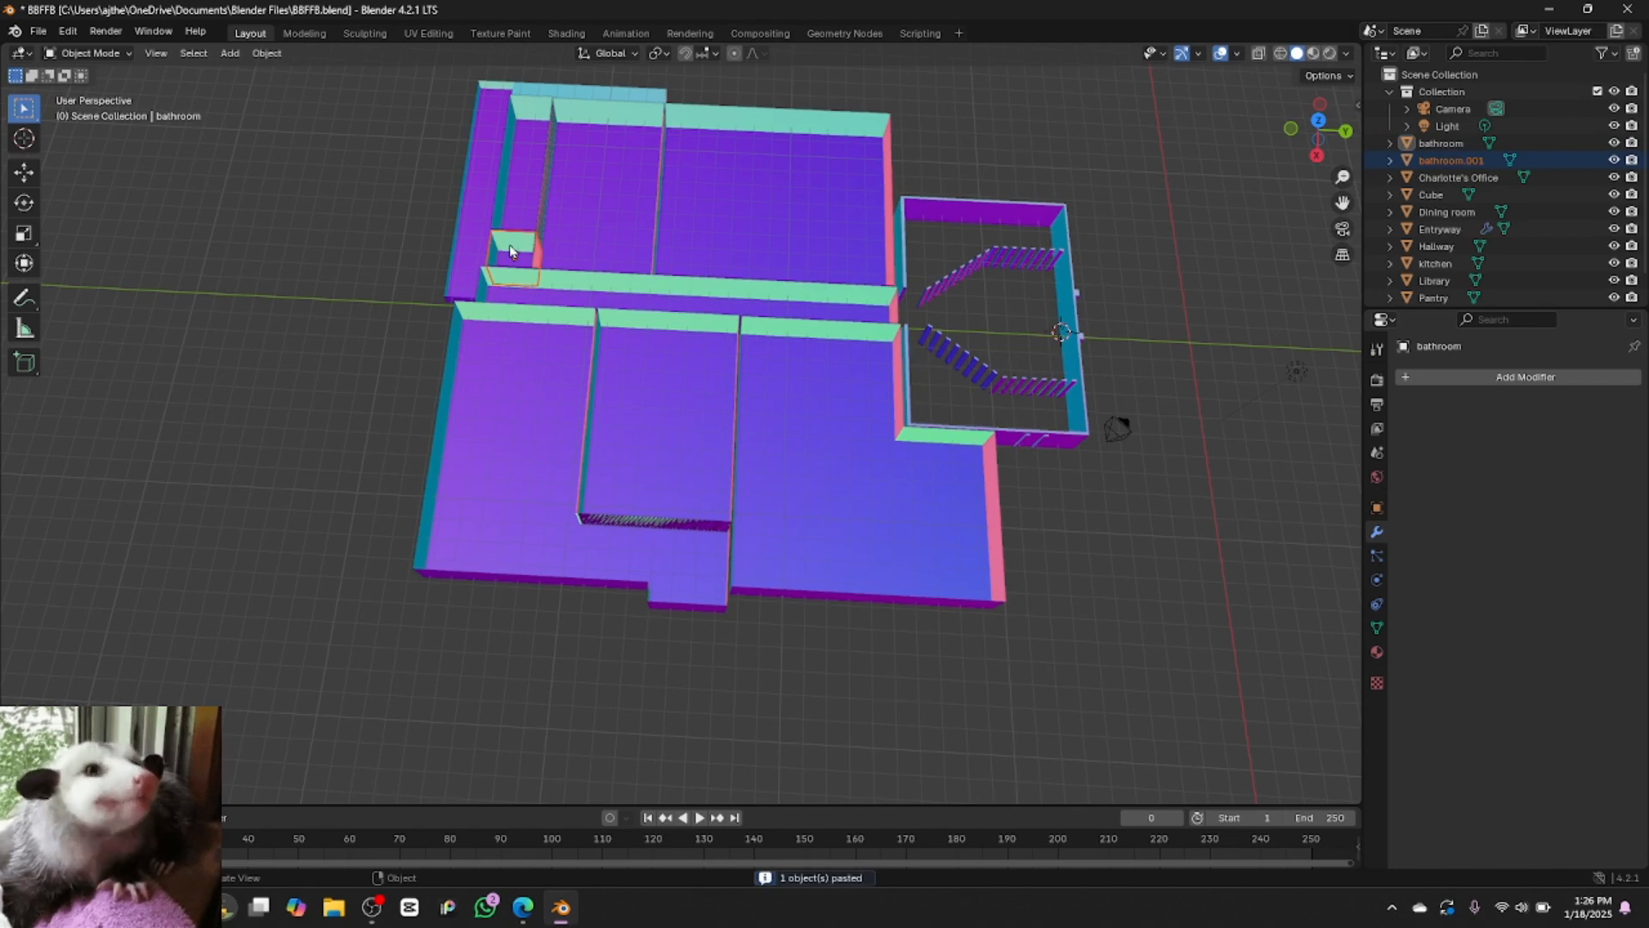
key(g)
key(x)
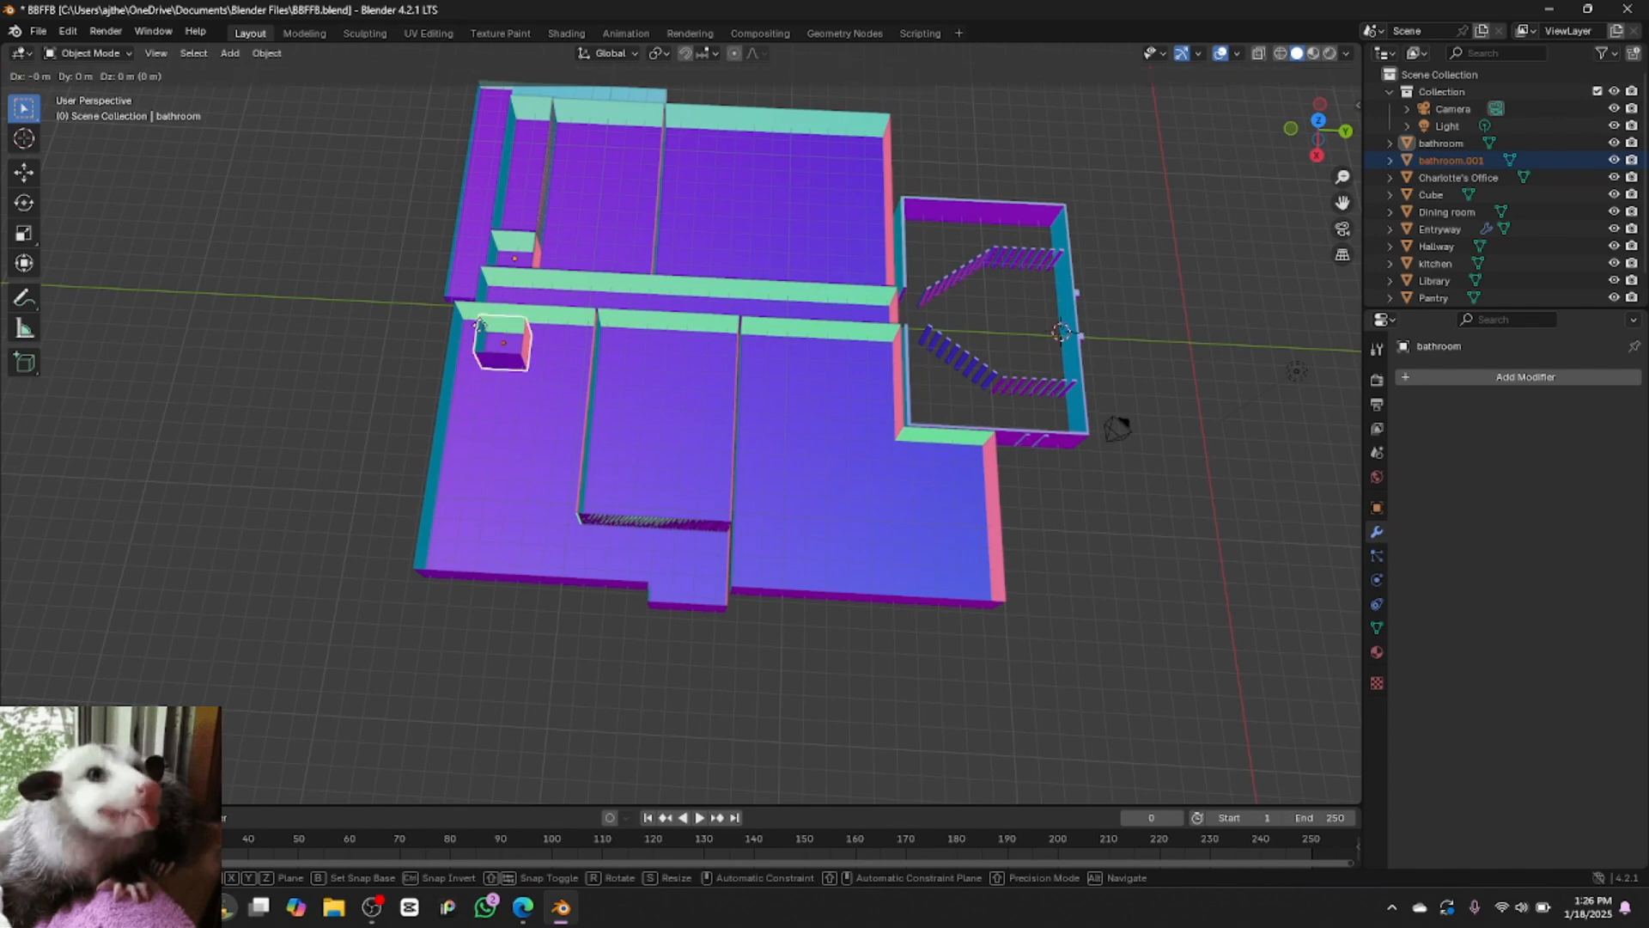
key(y)
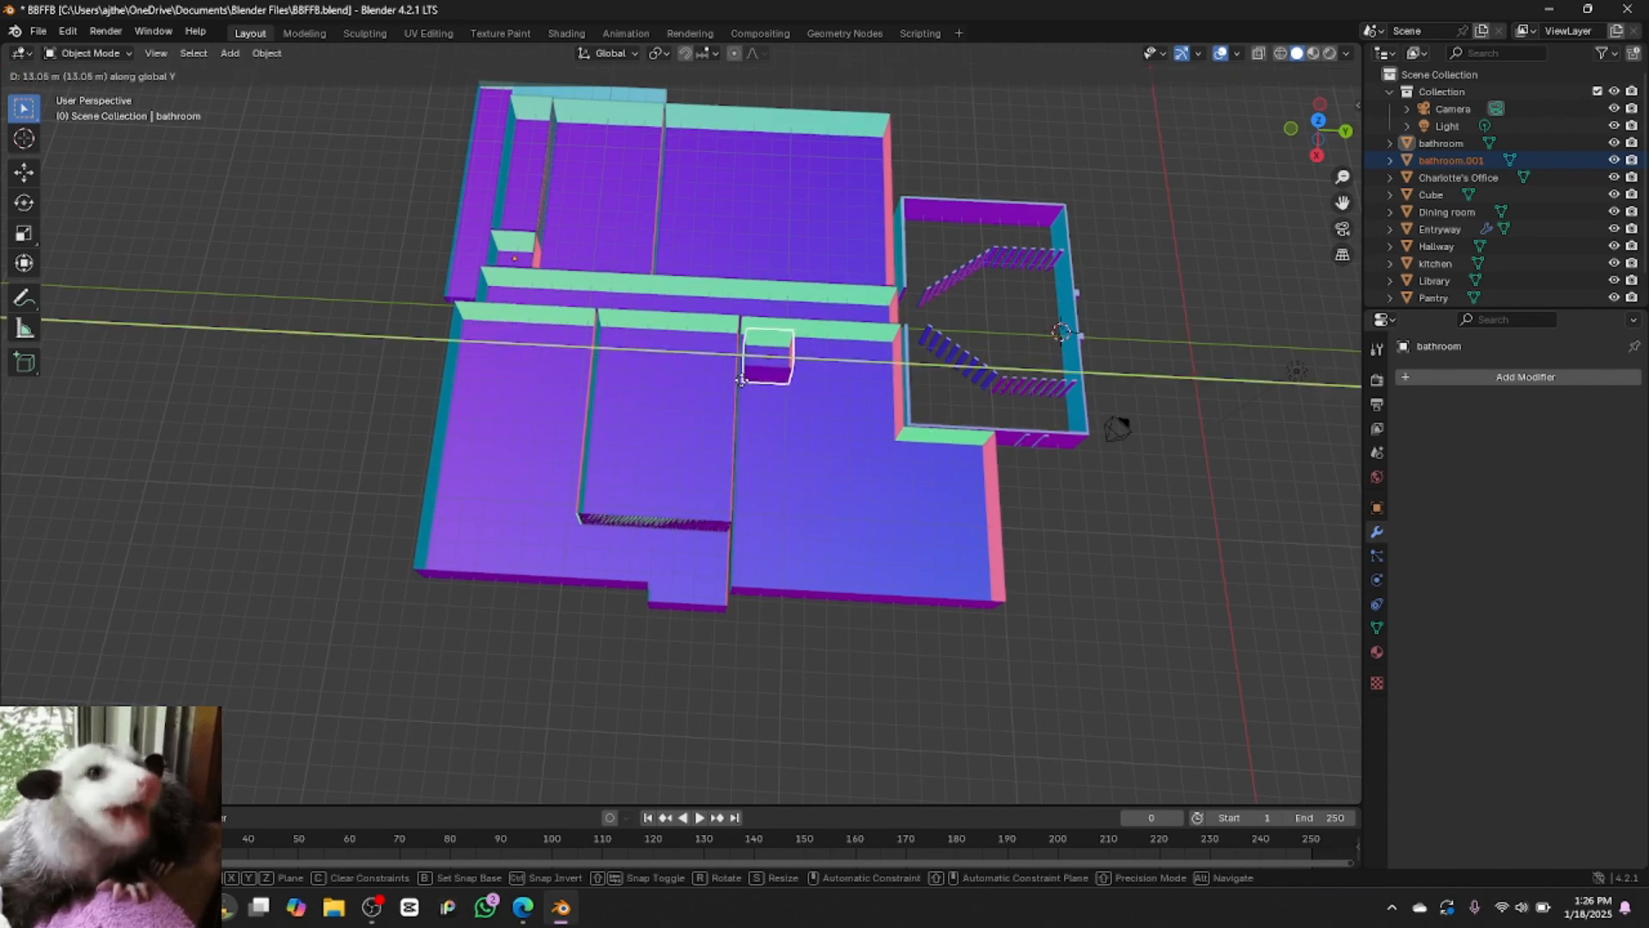
click(742, 381)
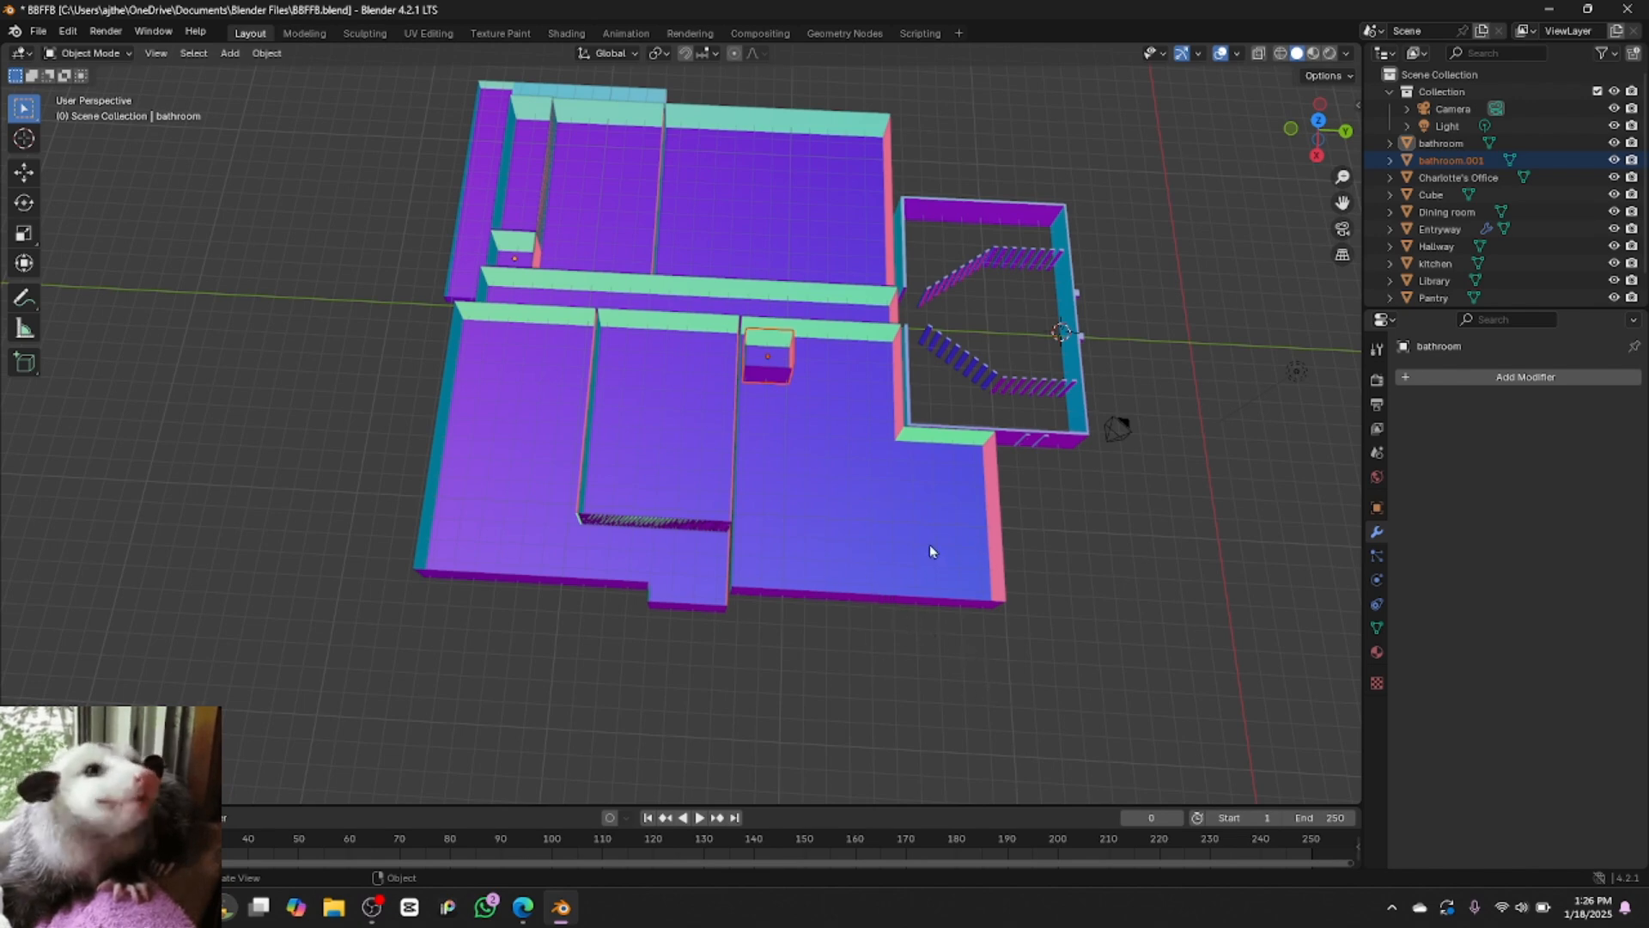
Move the bathroom copy along X toward the large room's outer wall, and place it near the middle of that wall
key(g)
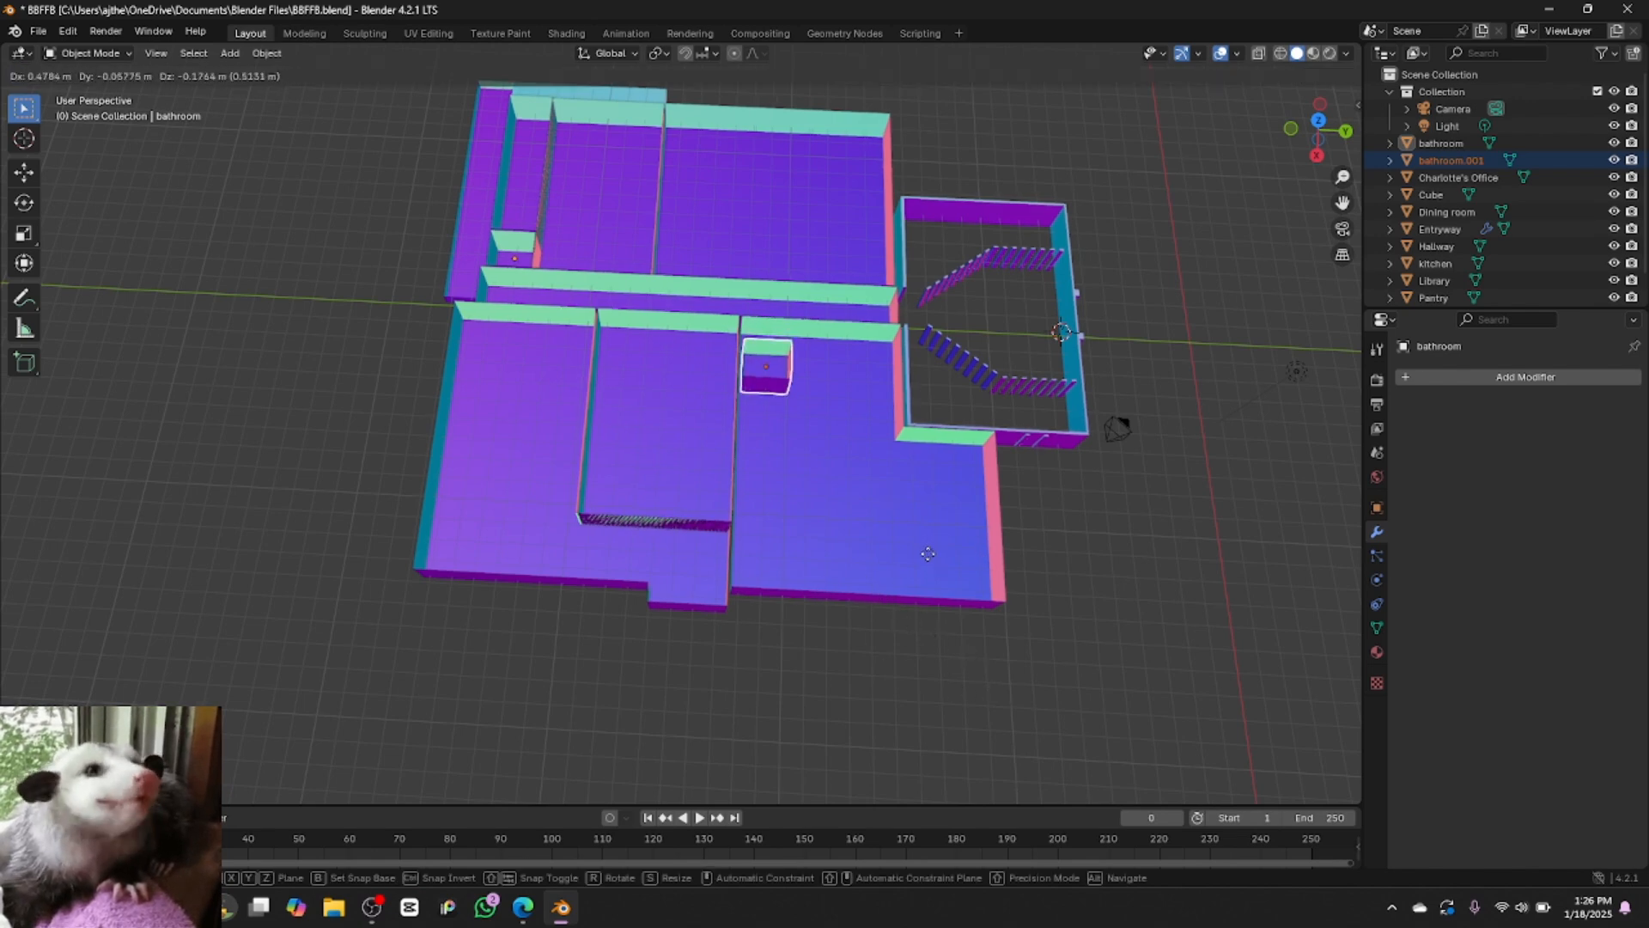
key(x)
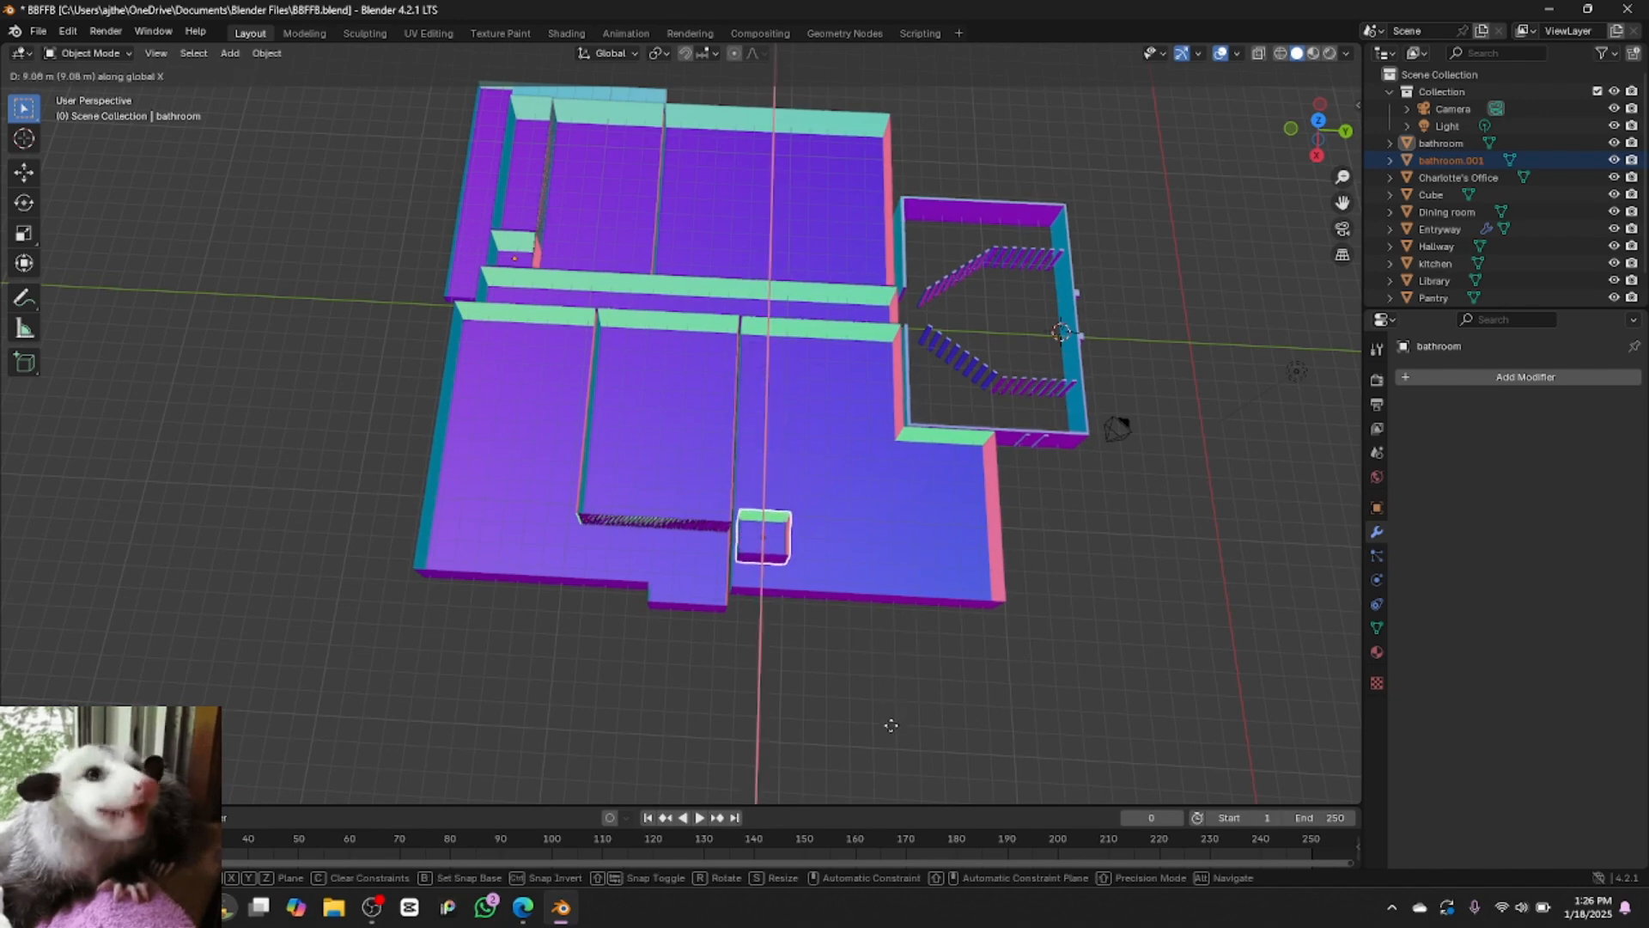
click(891, 744)
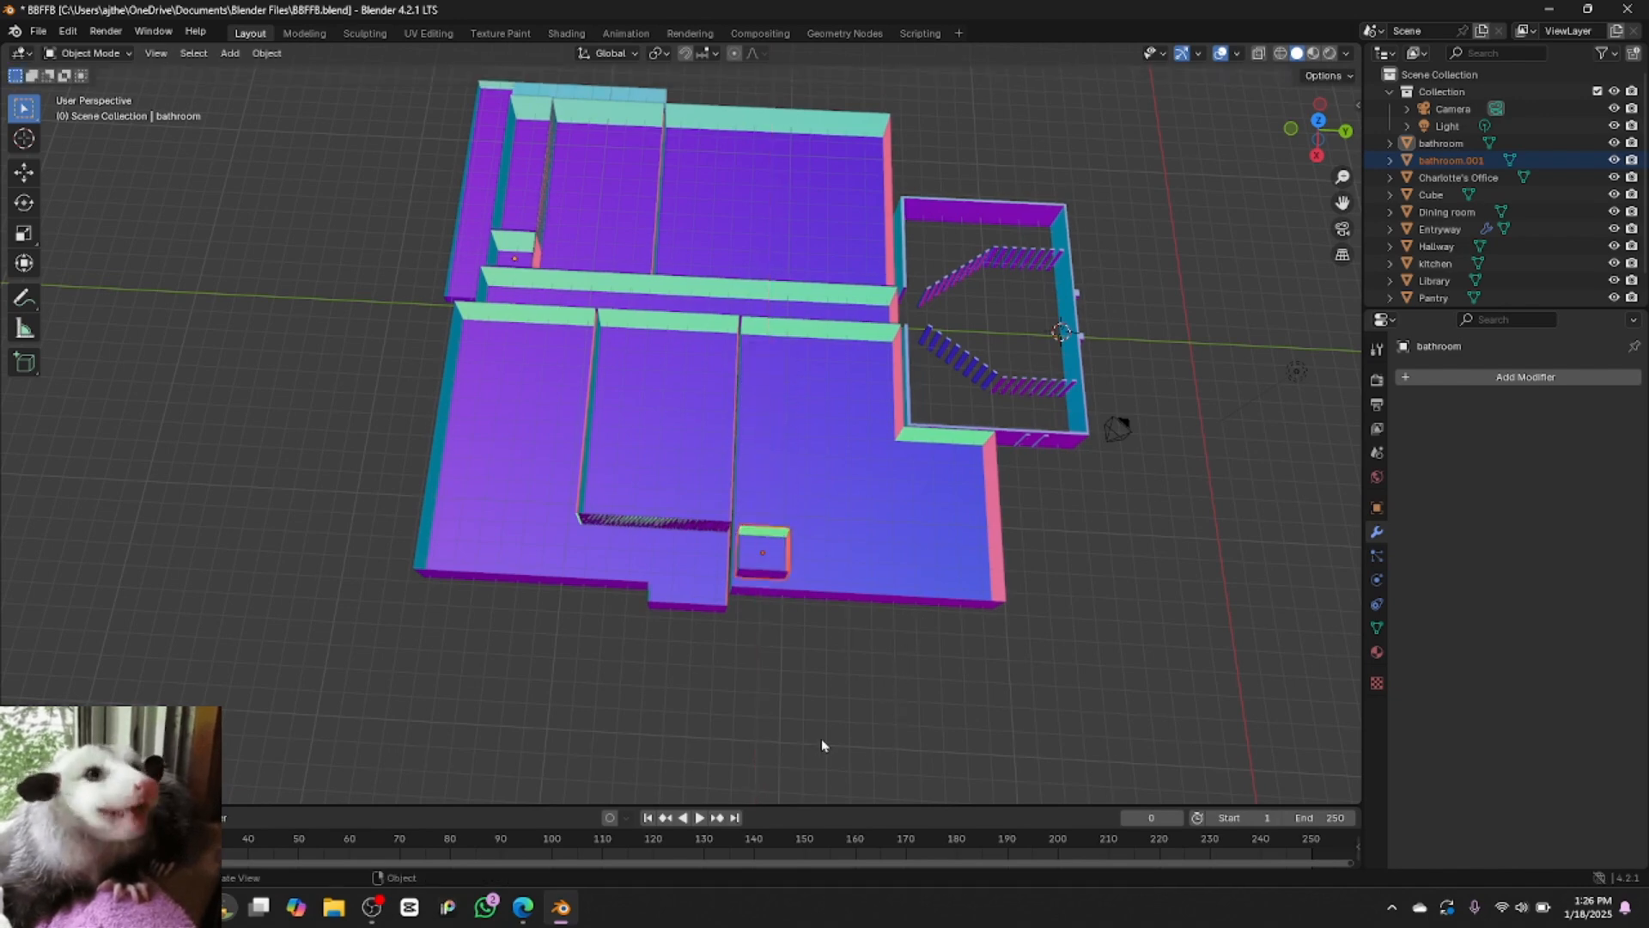
key(g)
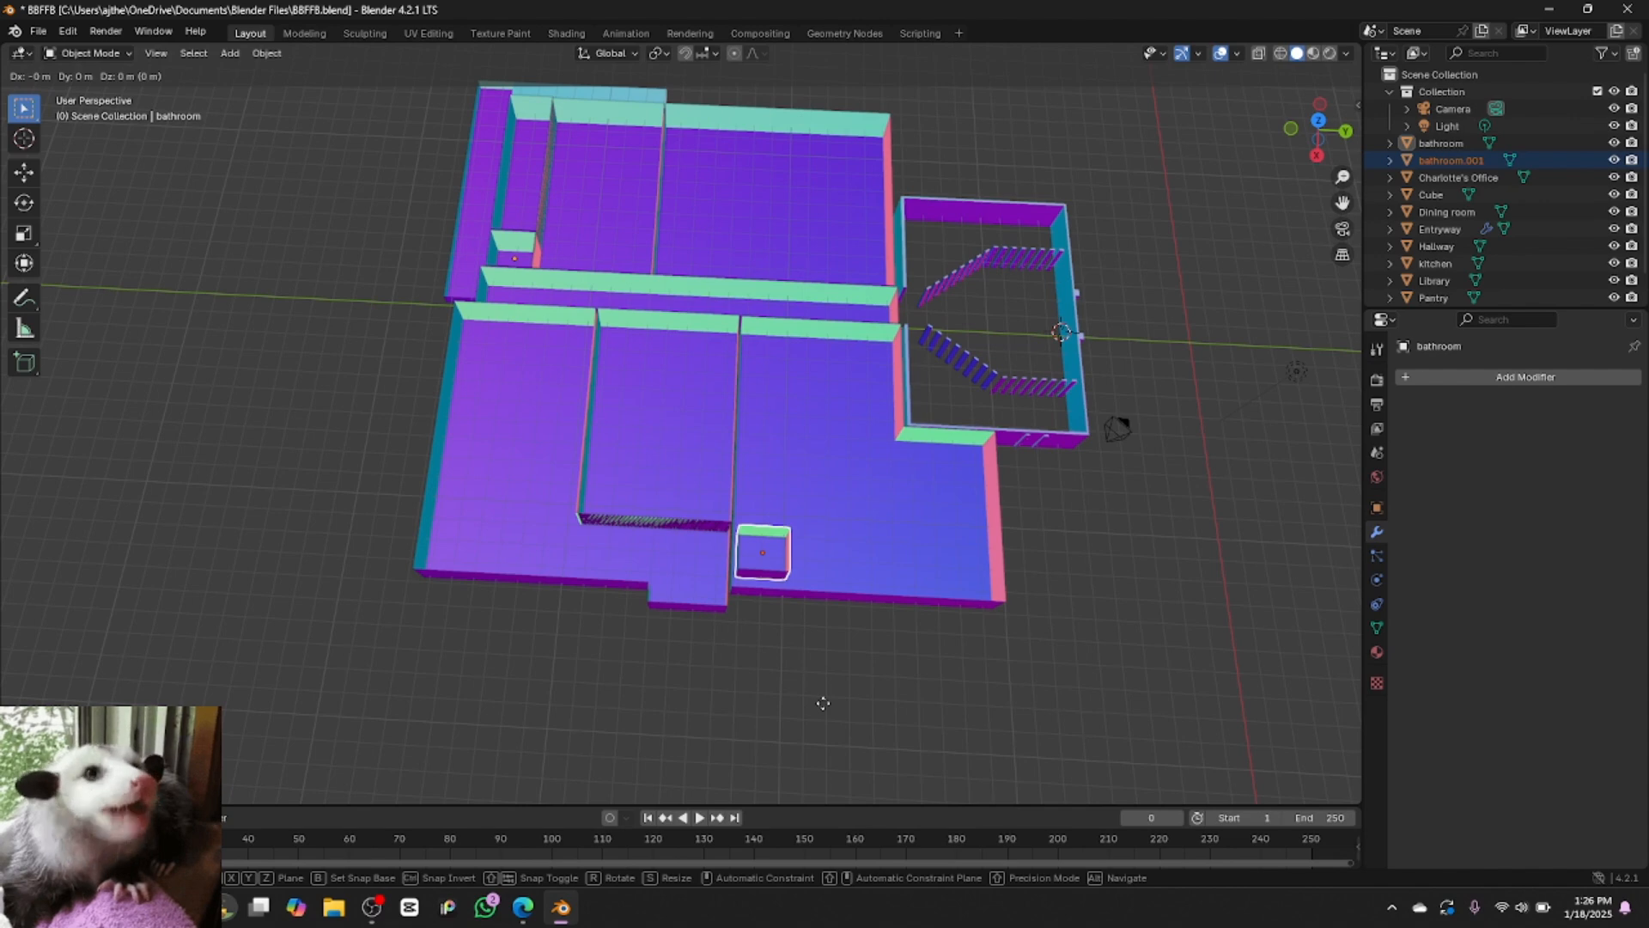
click(922, 722)
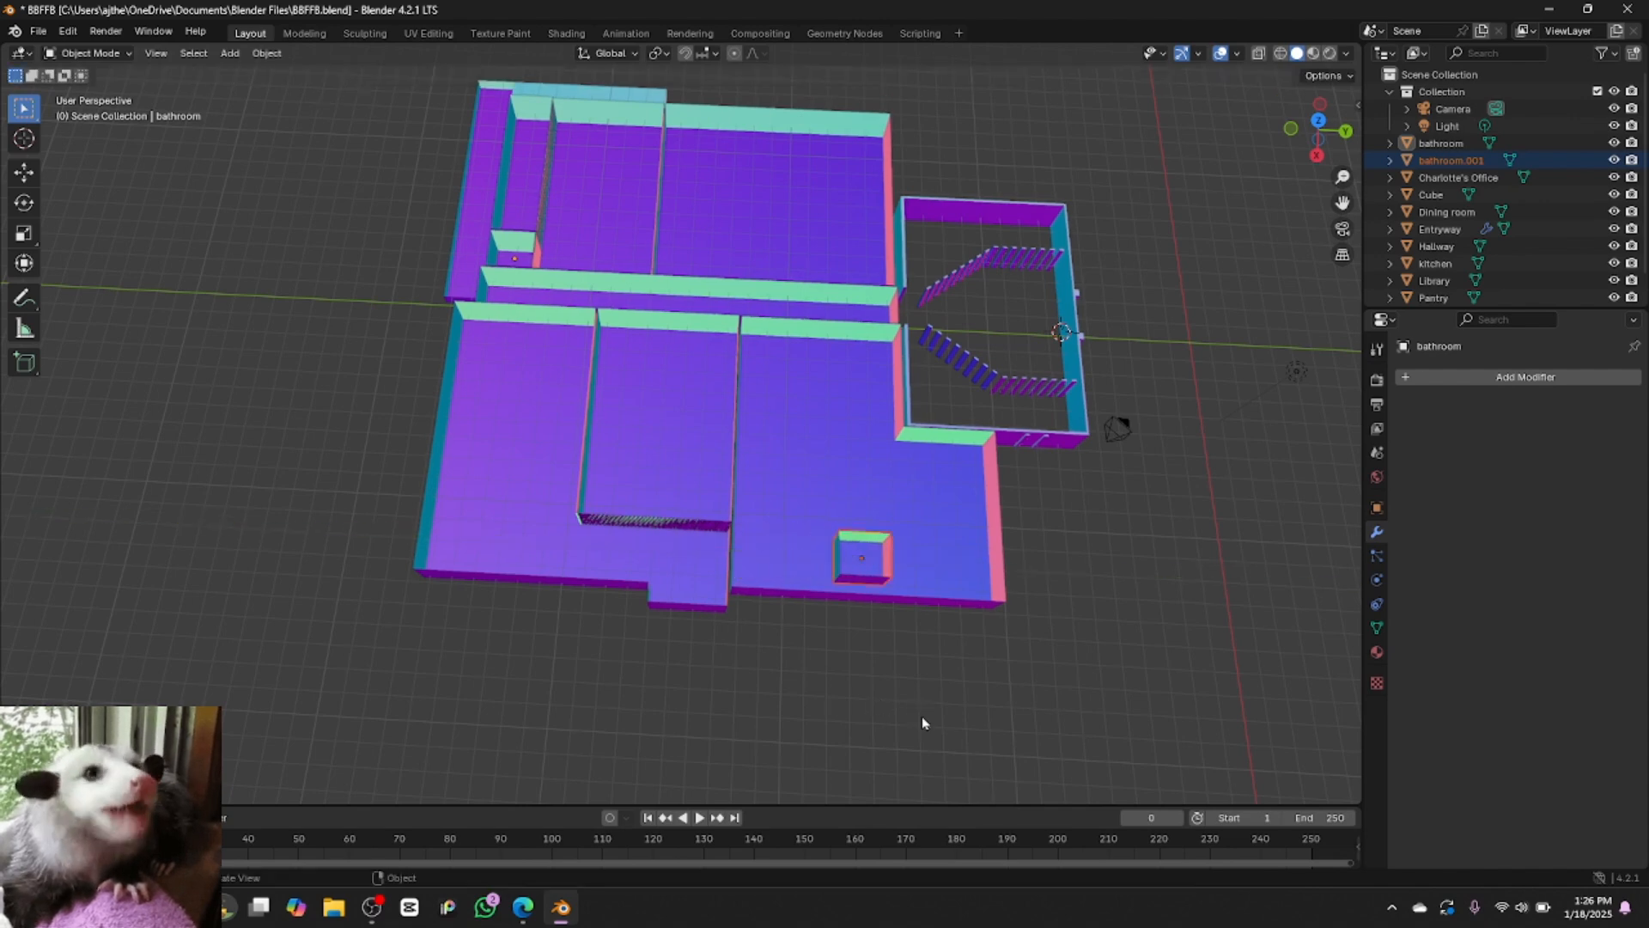
Scale the bathroom copy along X into a narrow box and move it along X against the large room's outer wall
key(s)
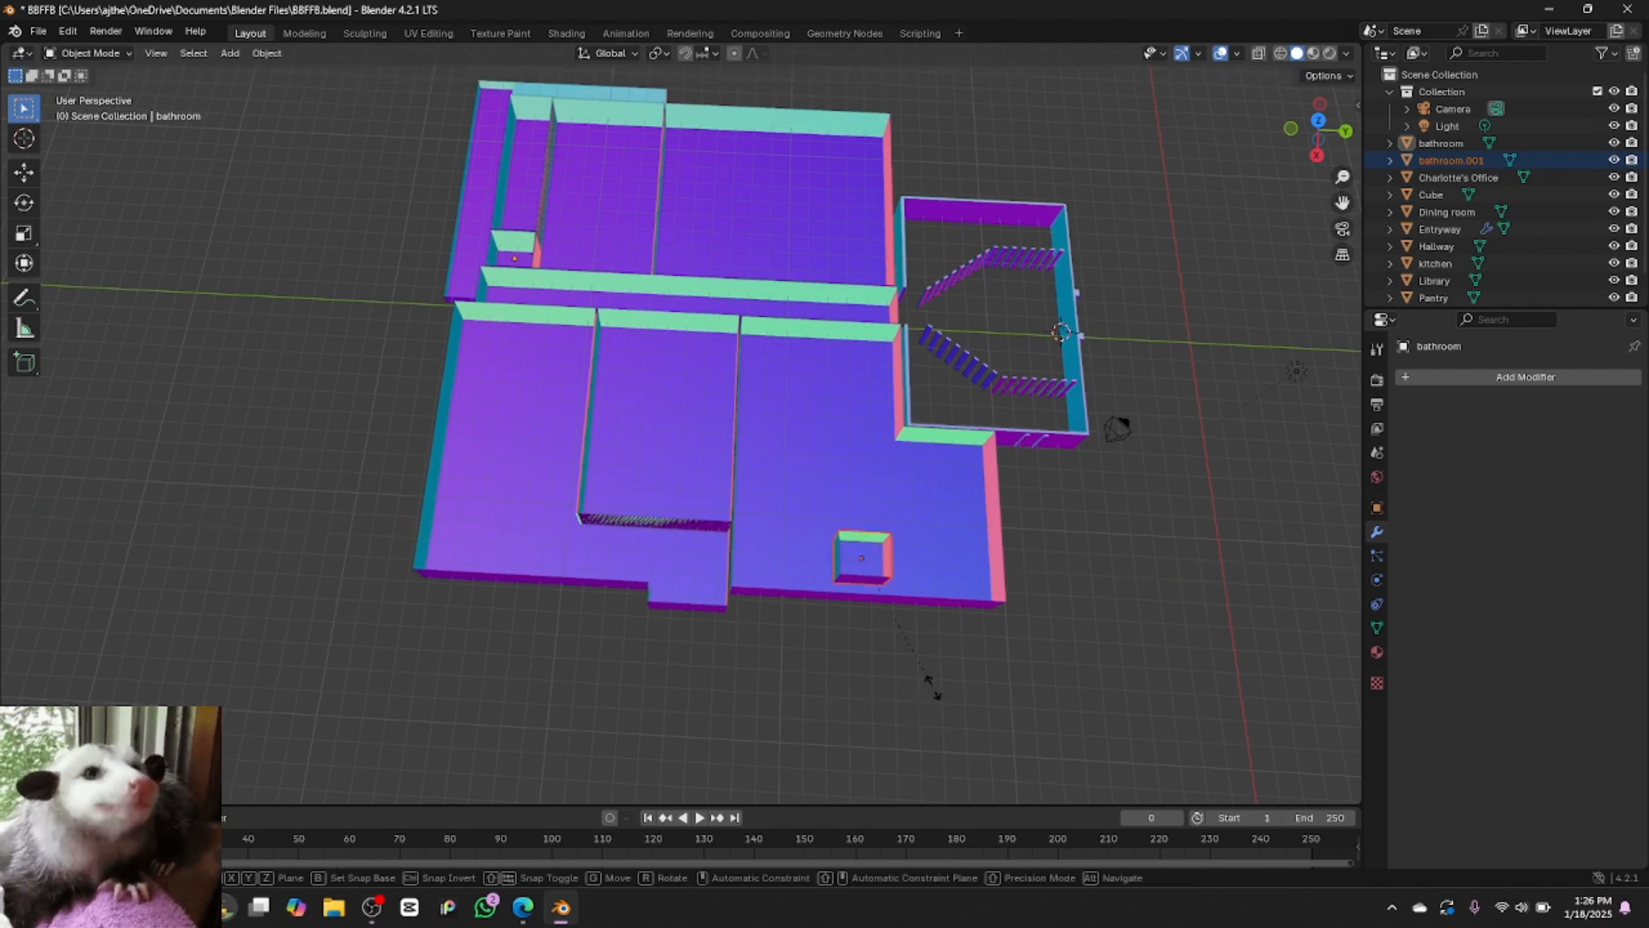
key(x)
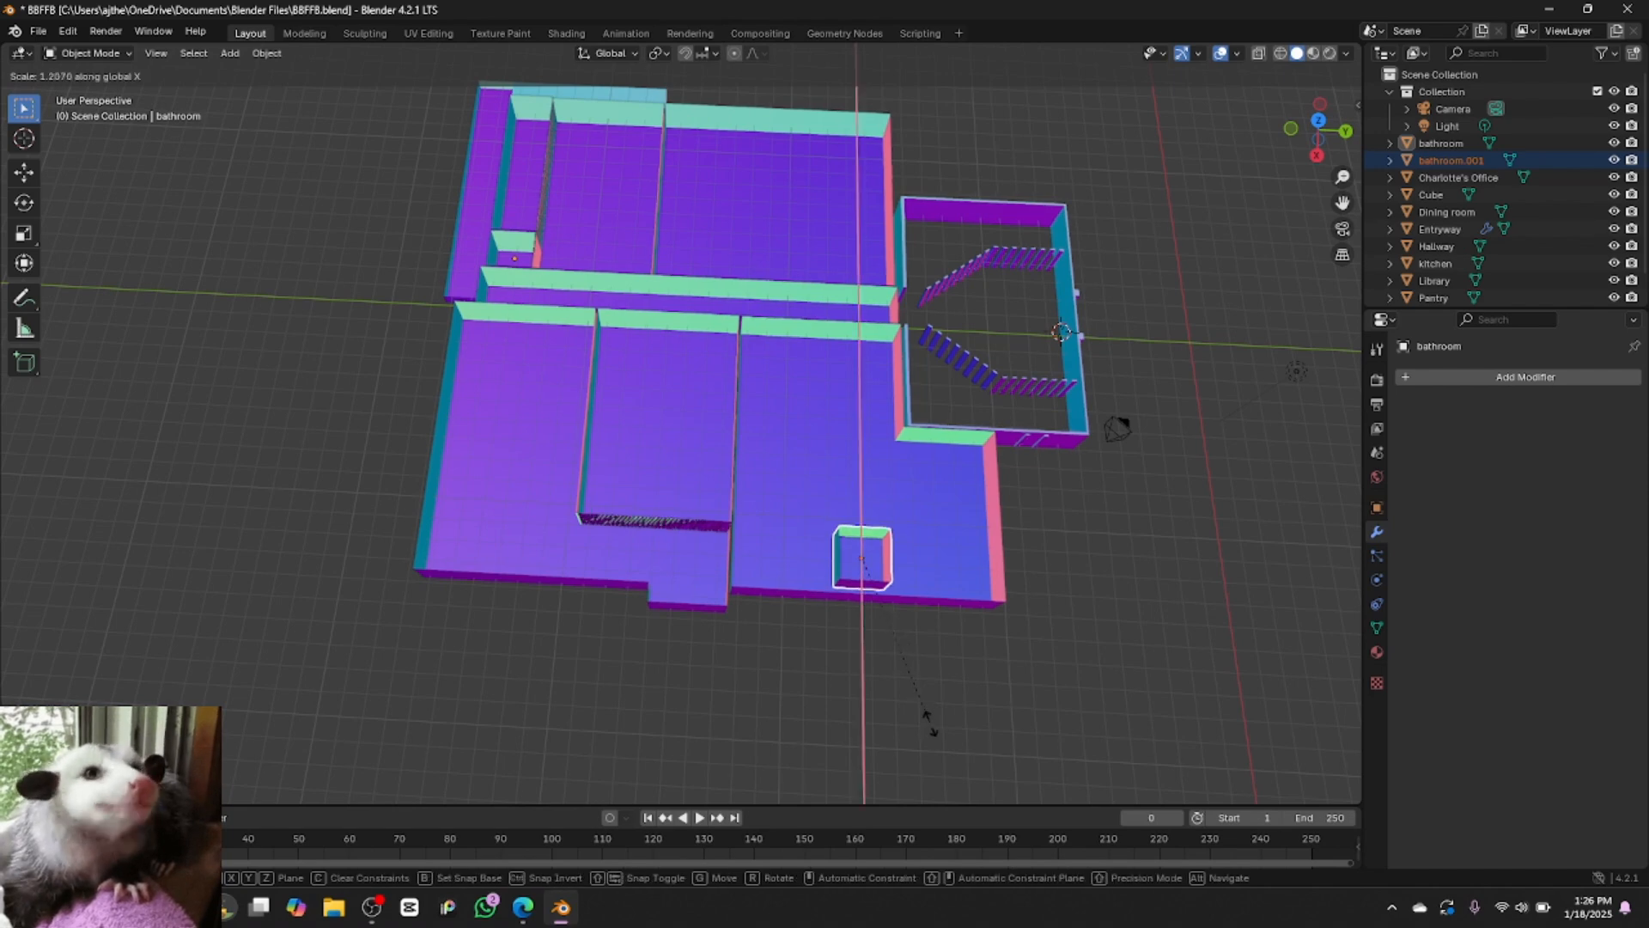
click(907, 588)
key(g)
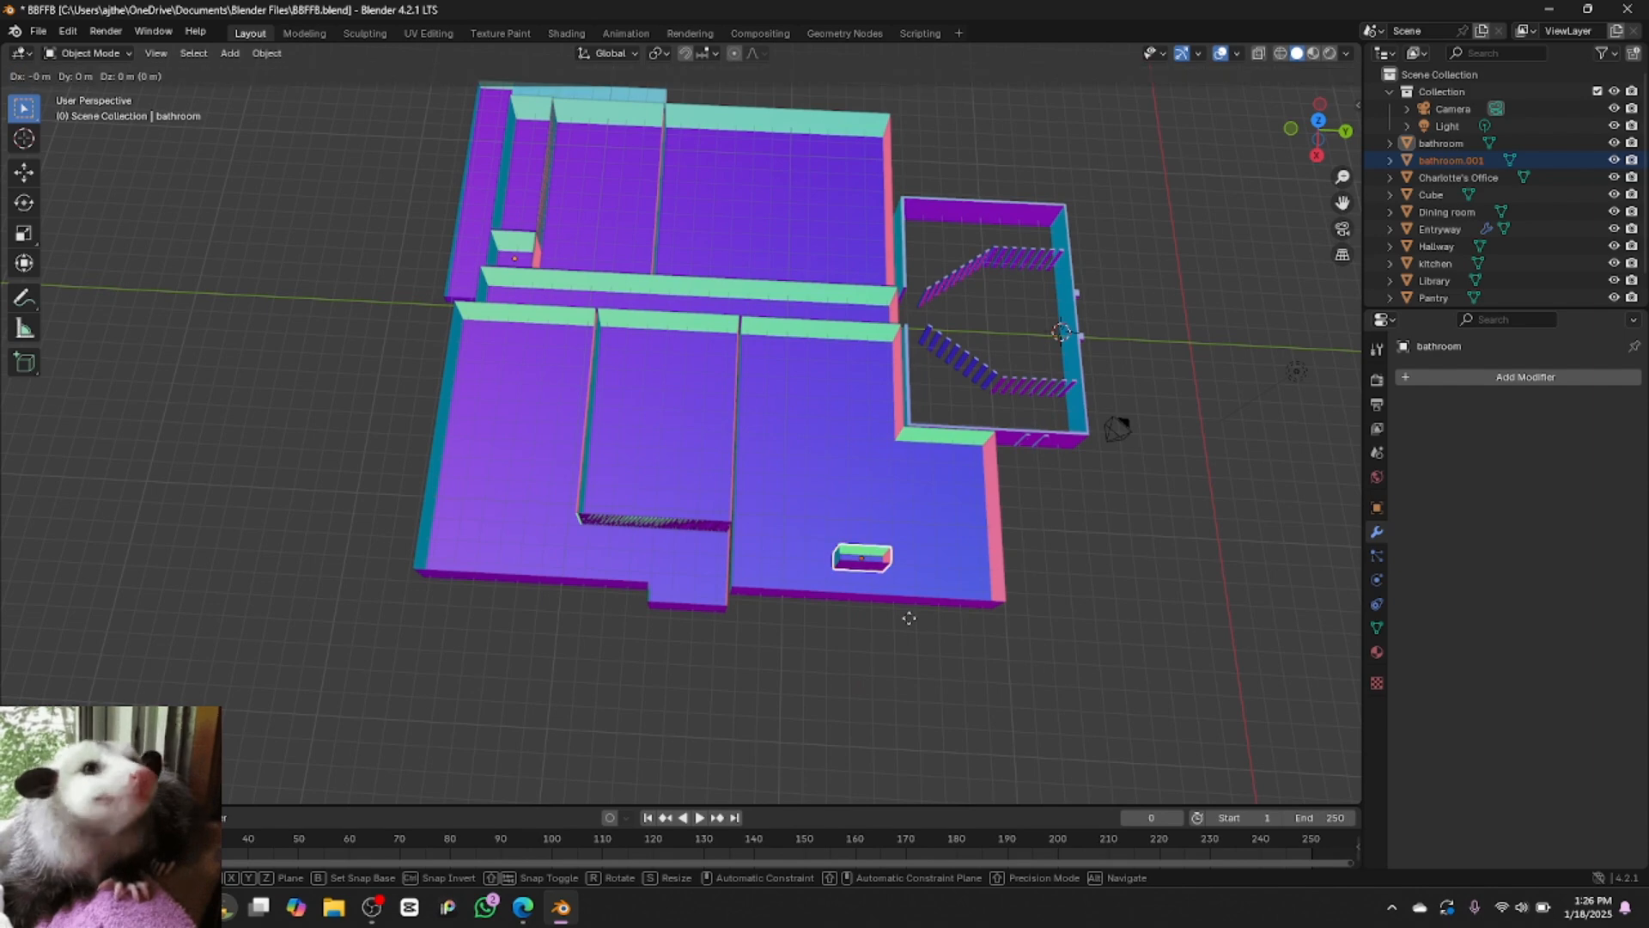
key(y)
key(x)
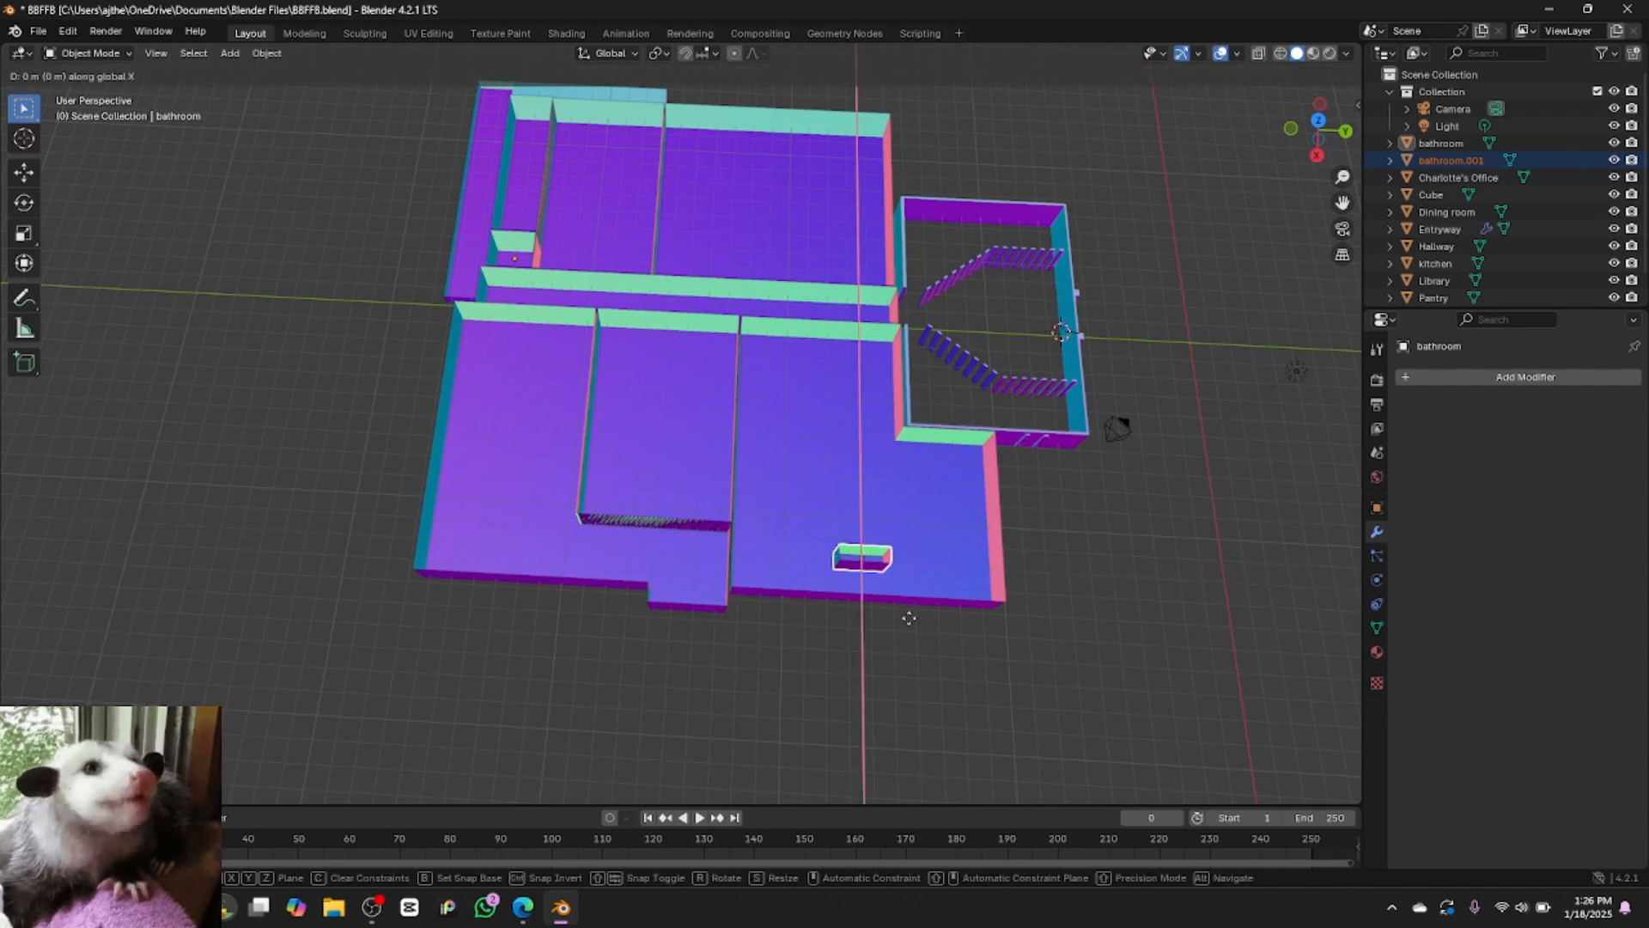
click(913, 656)
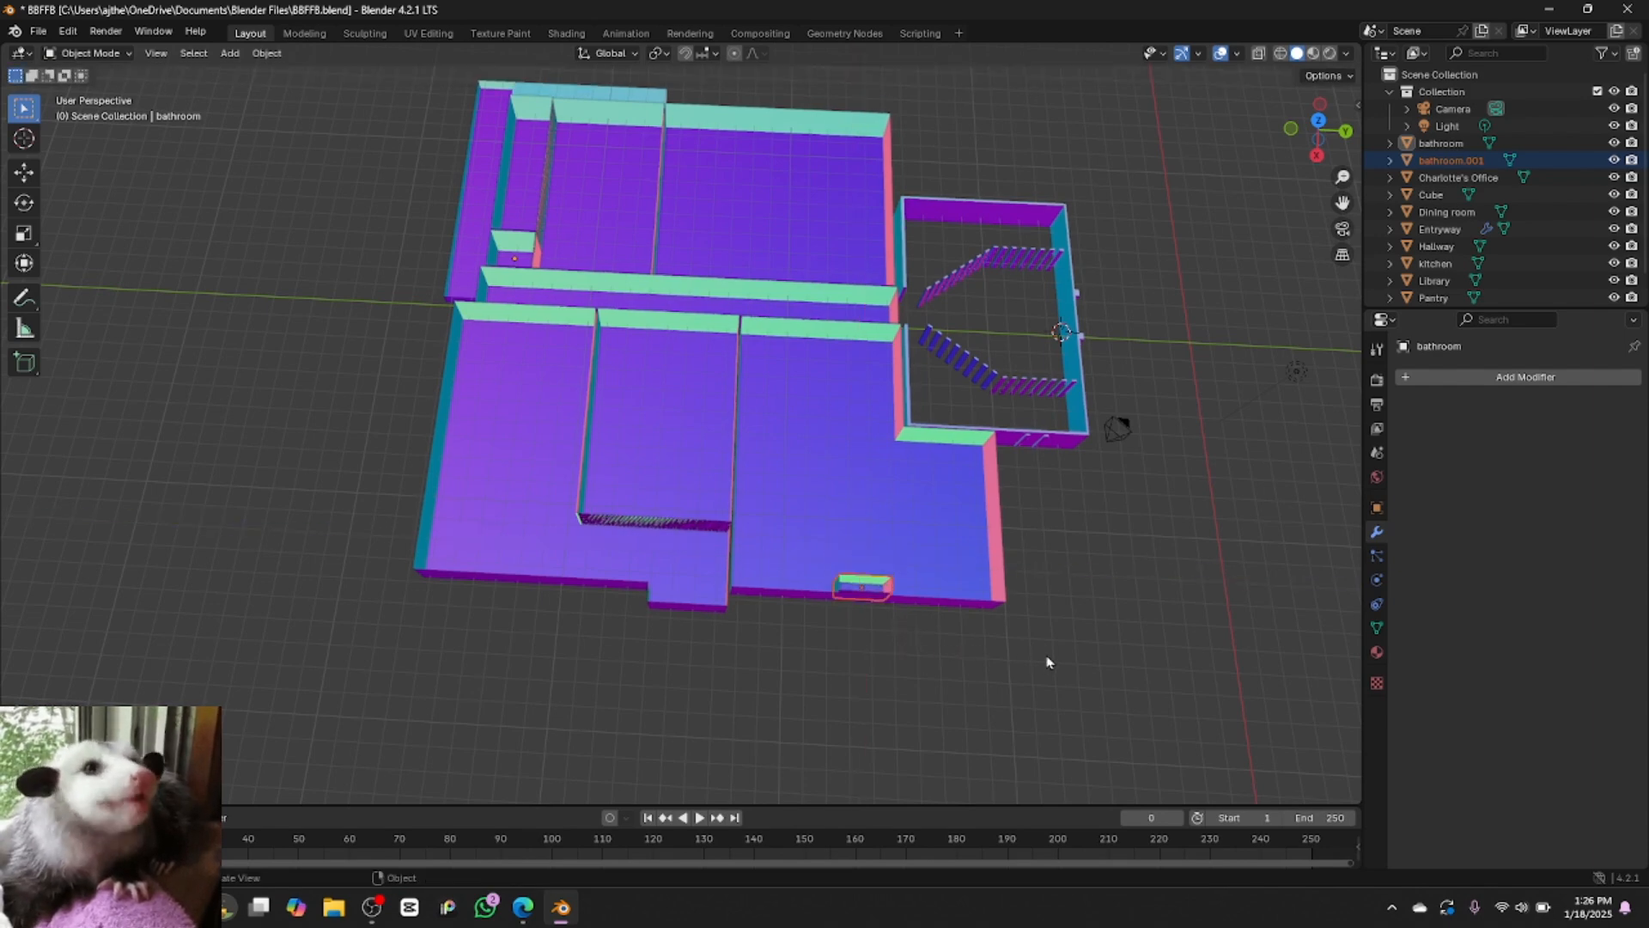
Shrink the narrow box uniformly and nudge it along X onto the large room's outer wall
key(s)
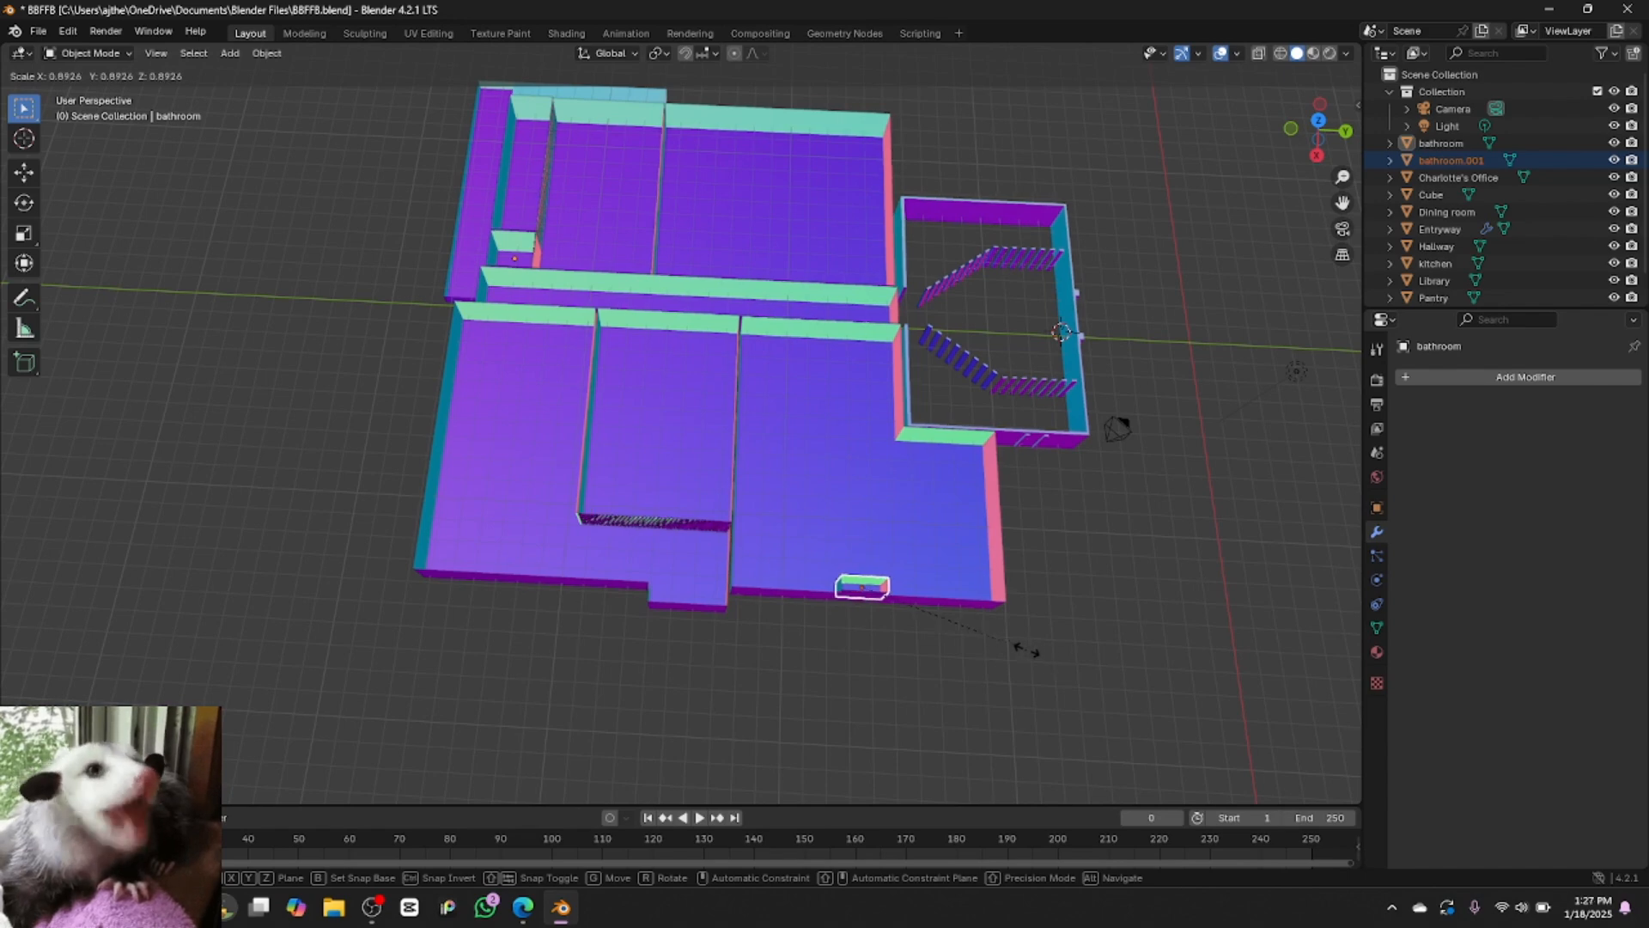
click(975, 640)
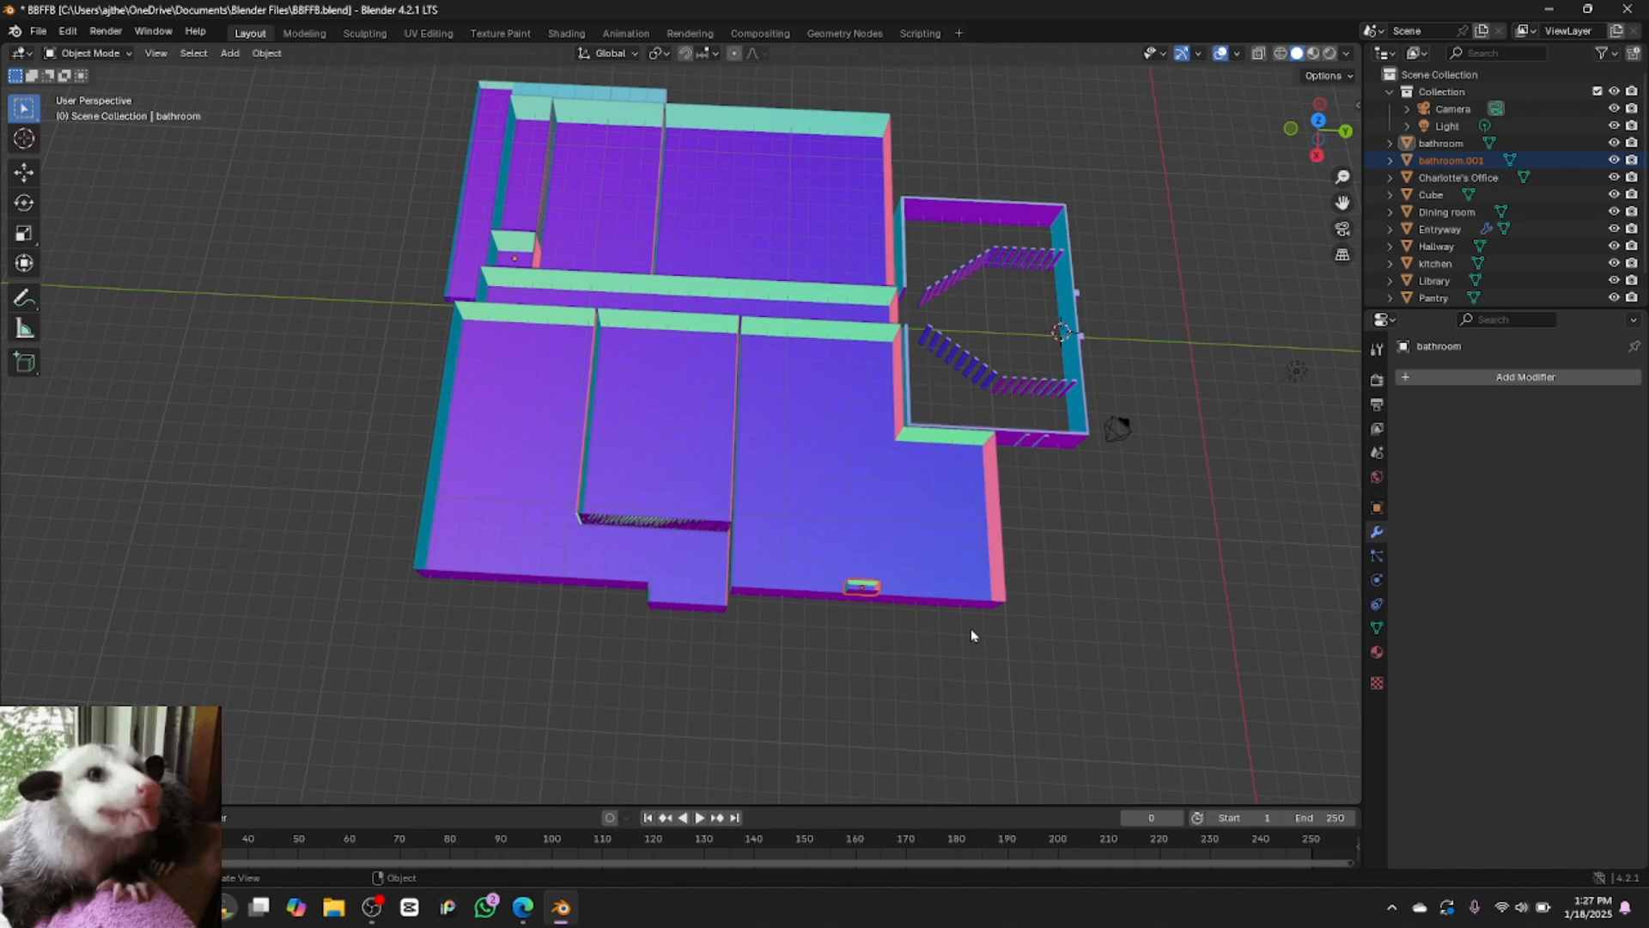
key(g)
text(x)
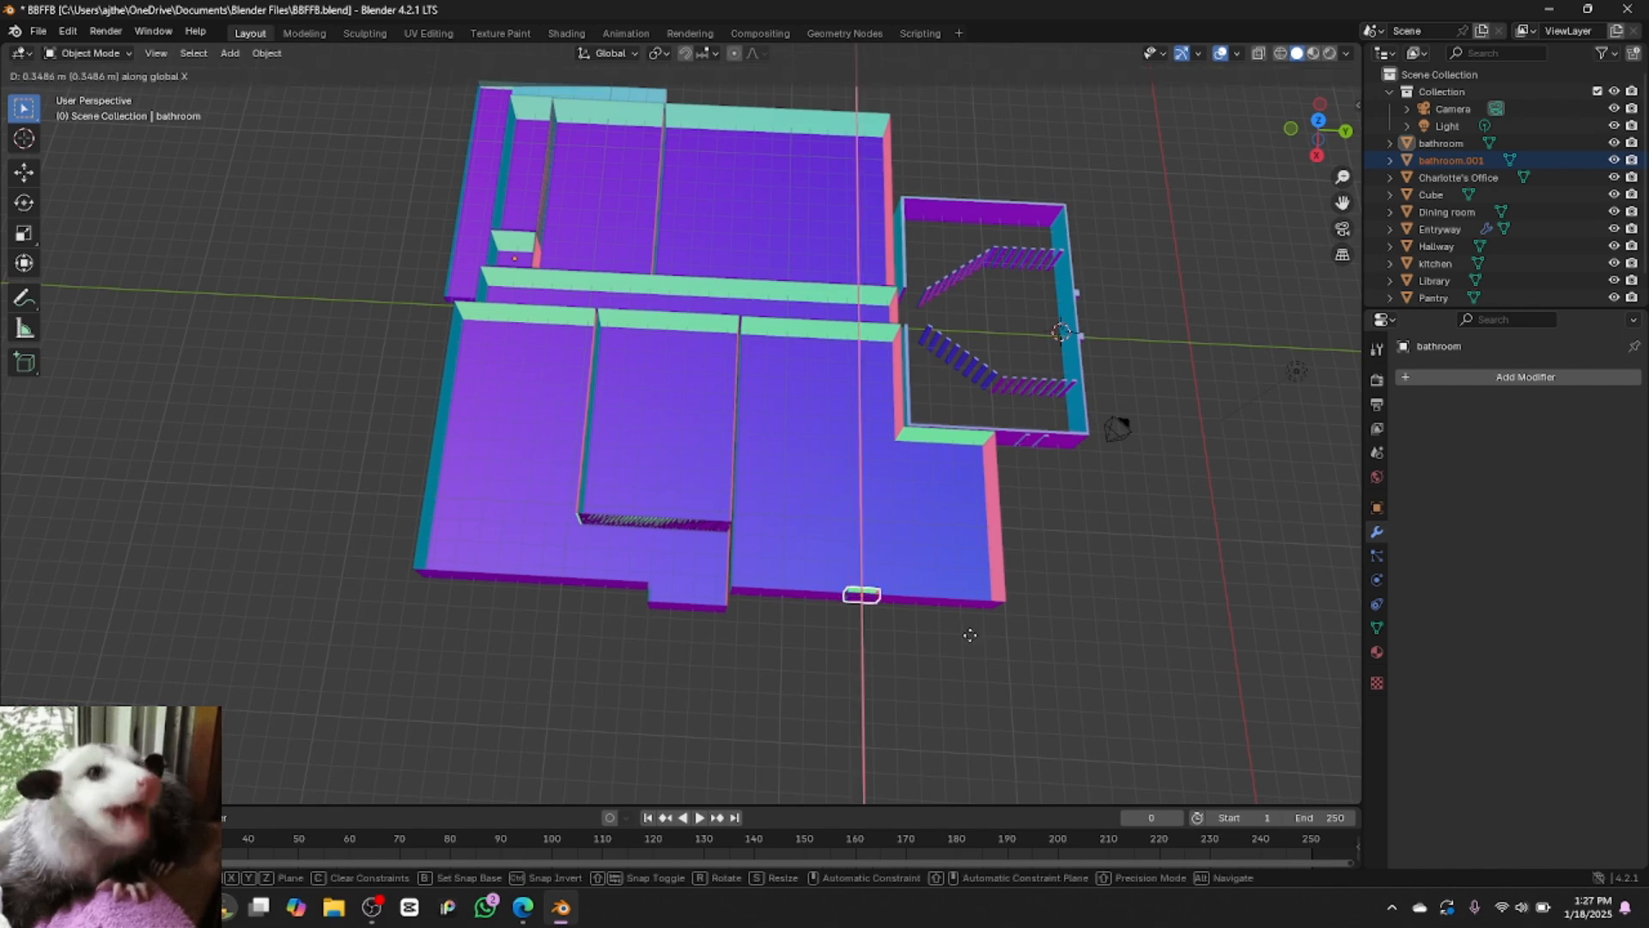
text(.31)
key(Return)
key(g)
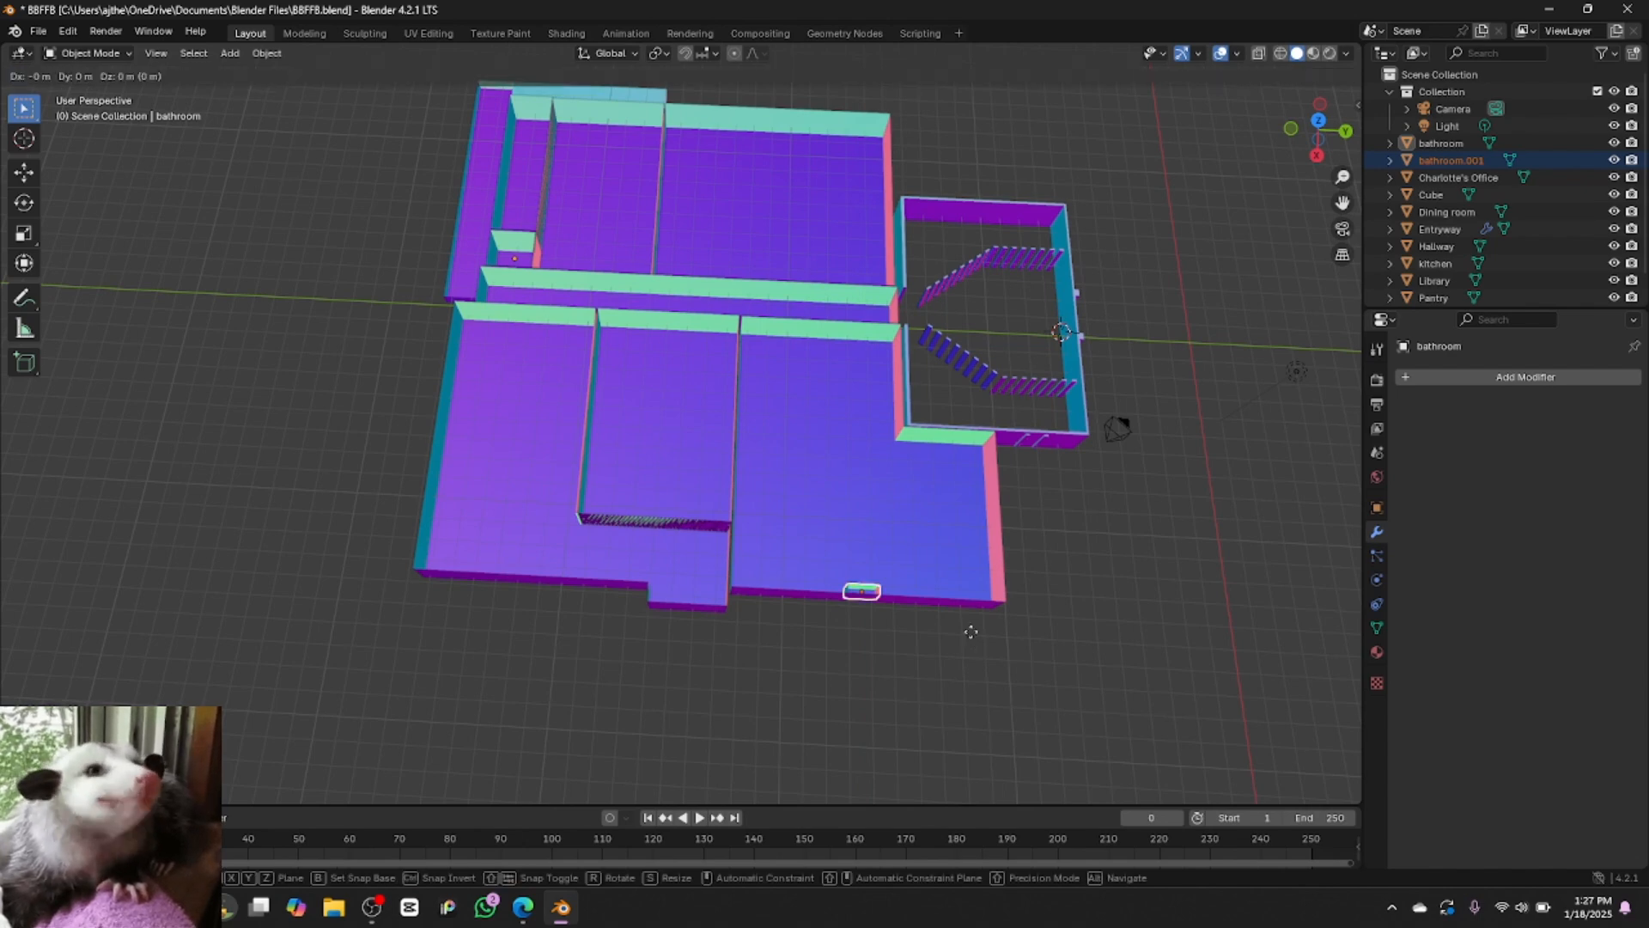
key(Escape)
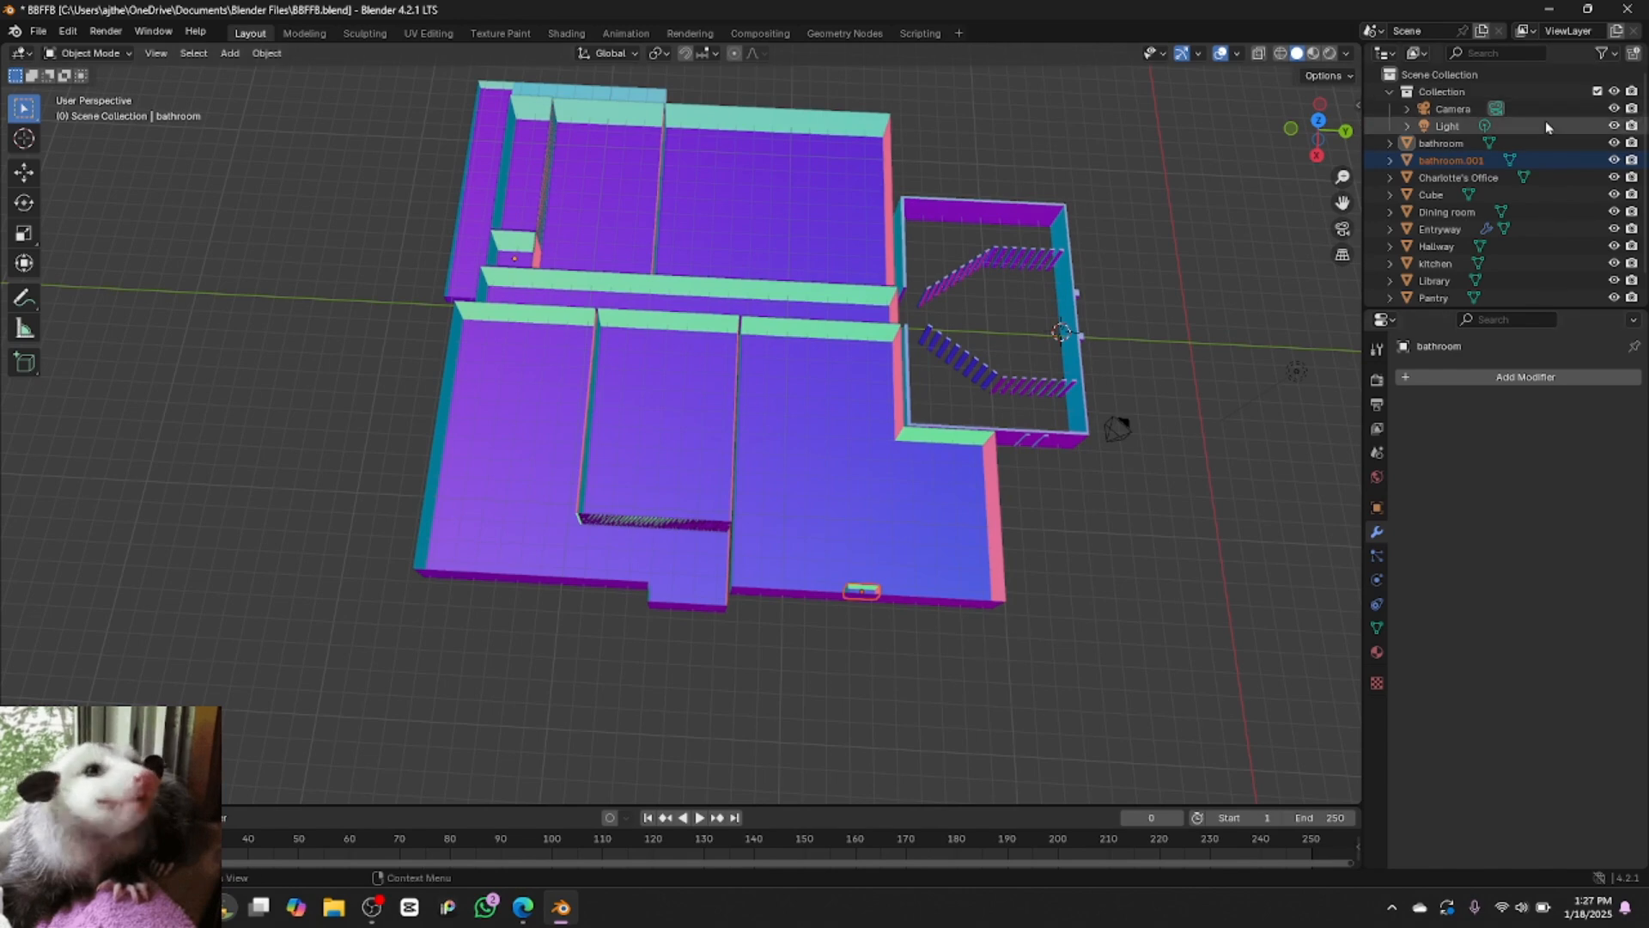
Rename the bathroom.001 box on the parlor's outer wall as fireplace
double_click(1468, 161)
text(tire)
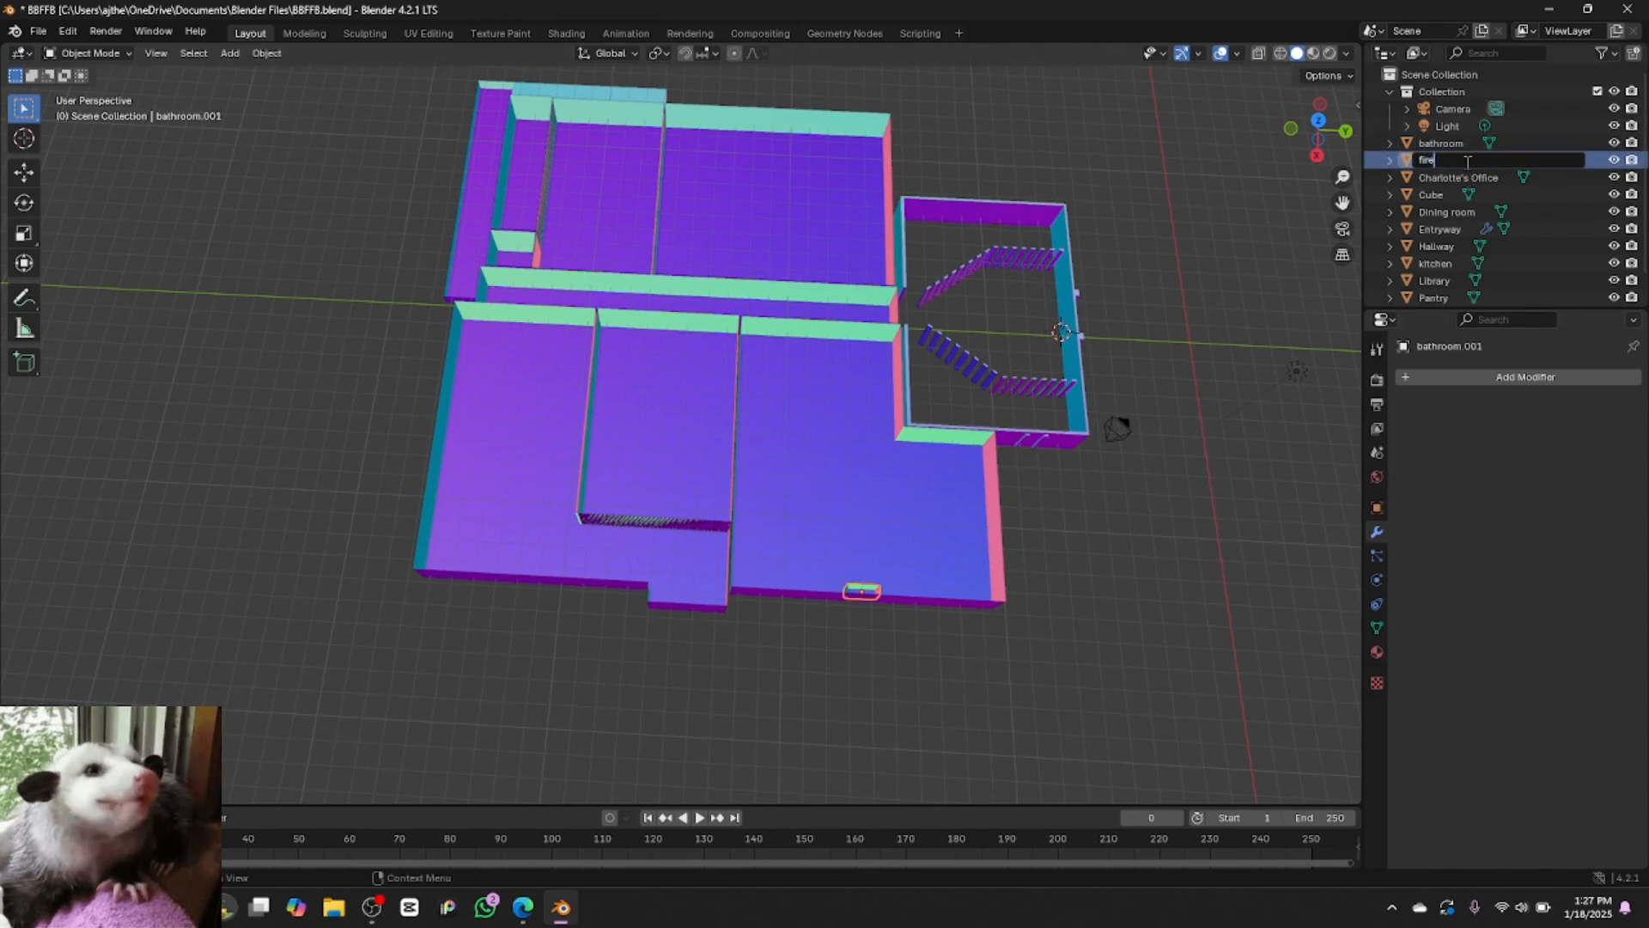
text(place)
key(Return)
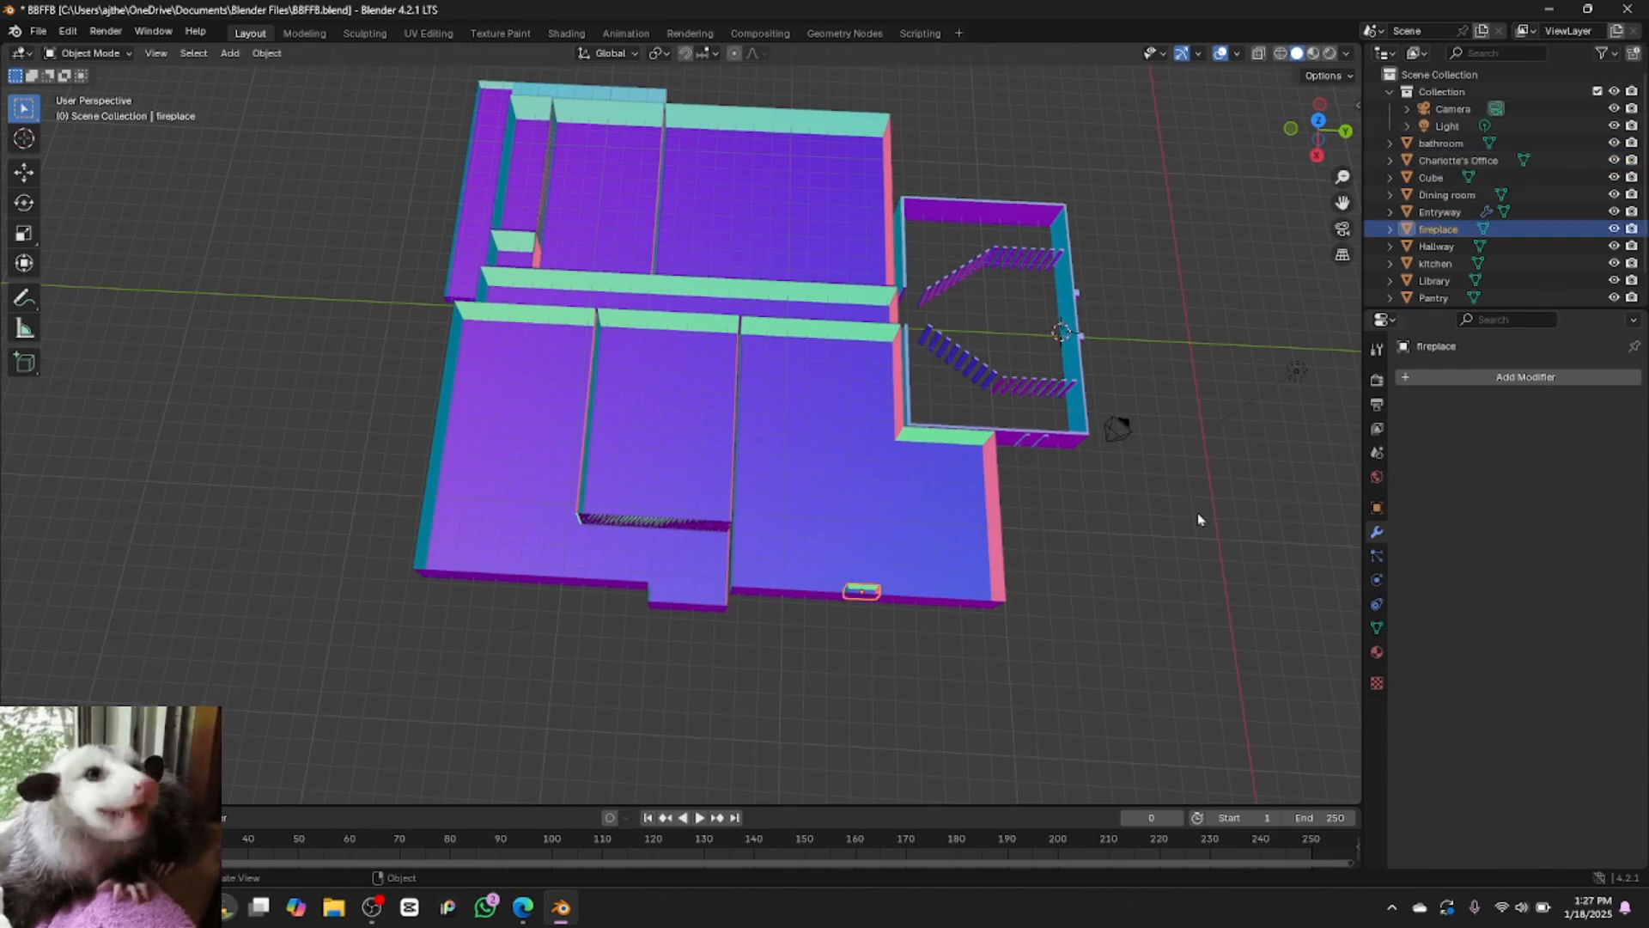
Paste another bathroom copy and move it along Y and X across the hallway into the parlor, near the staircase-side wall
click(1164, 565)
key(ctrl+v)
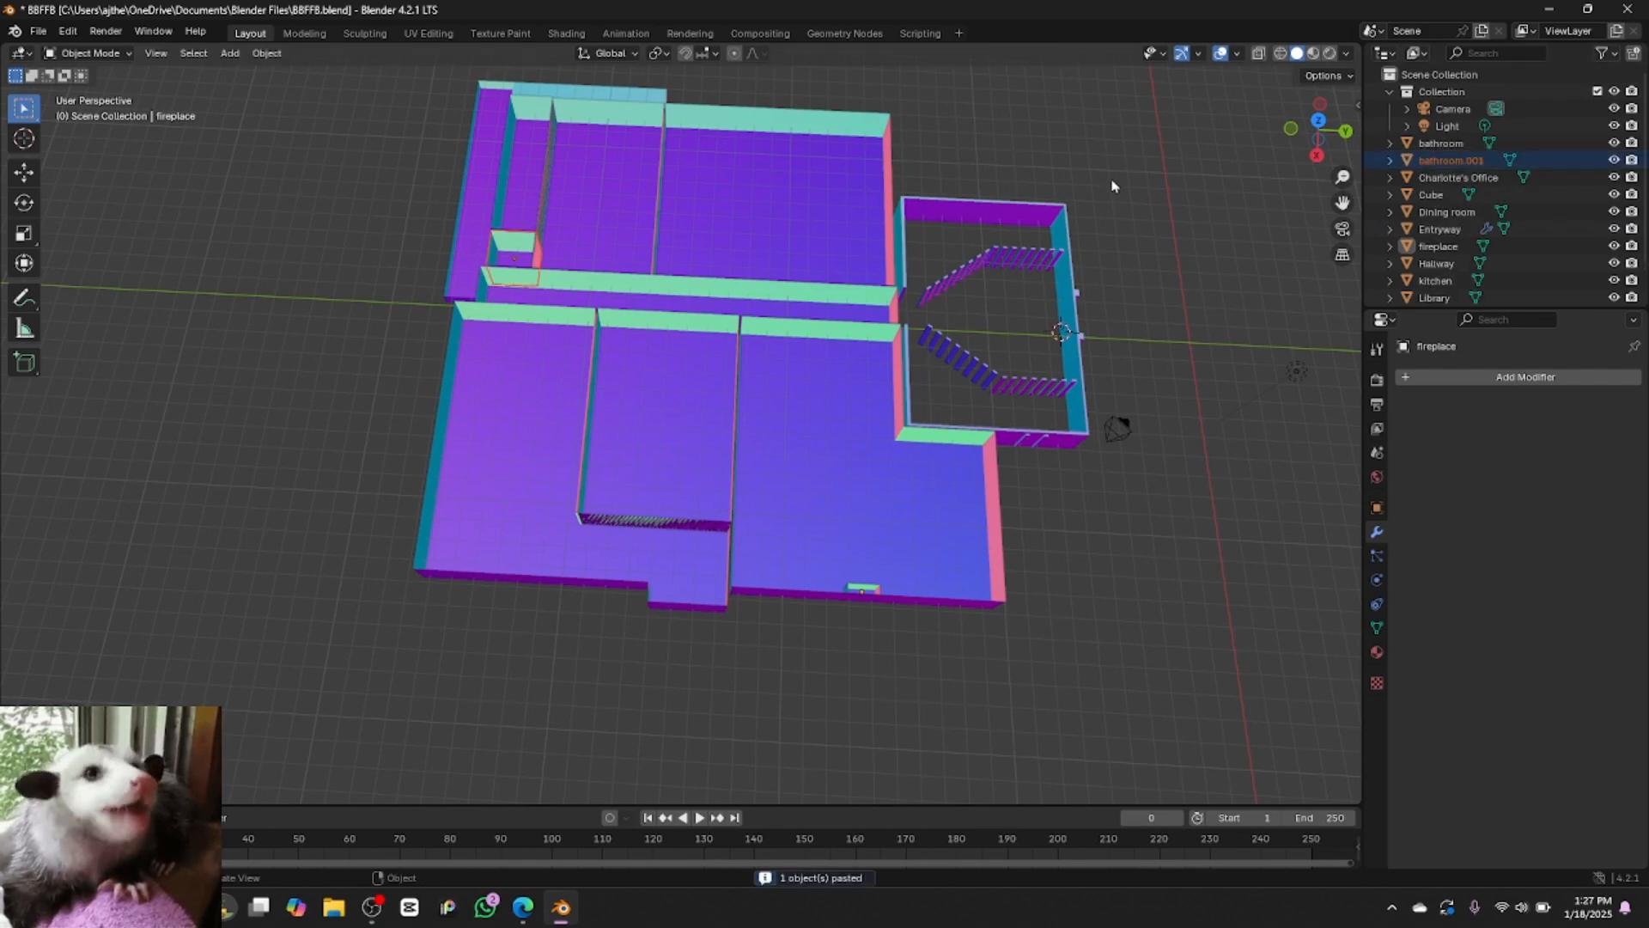
key(g)
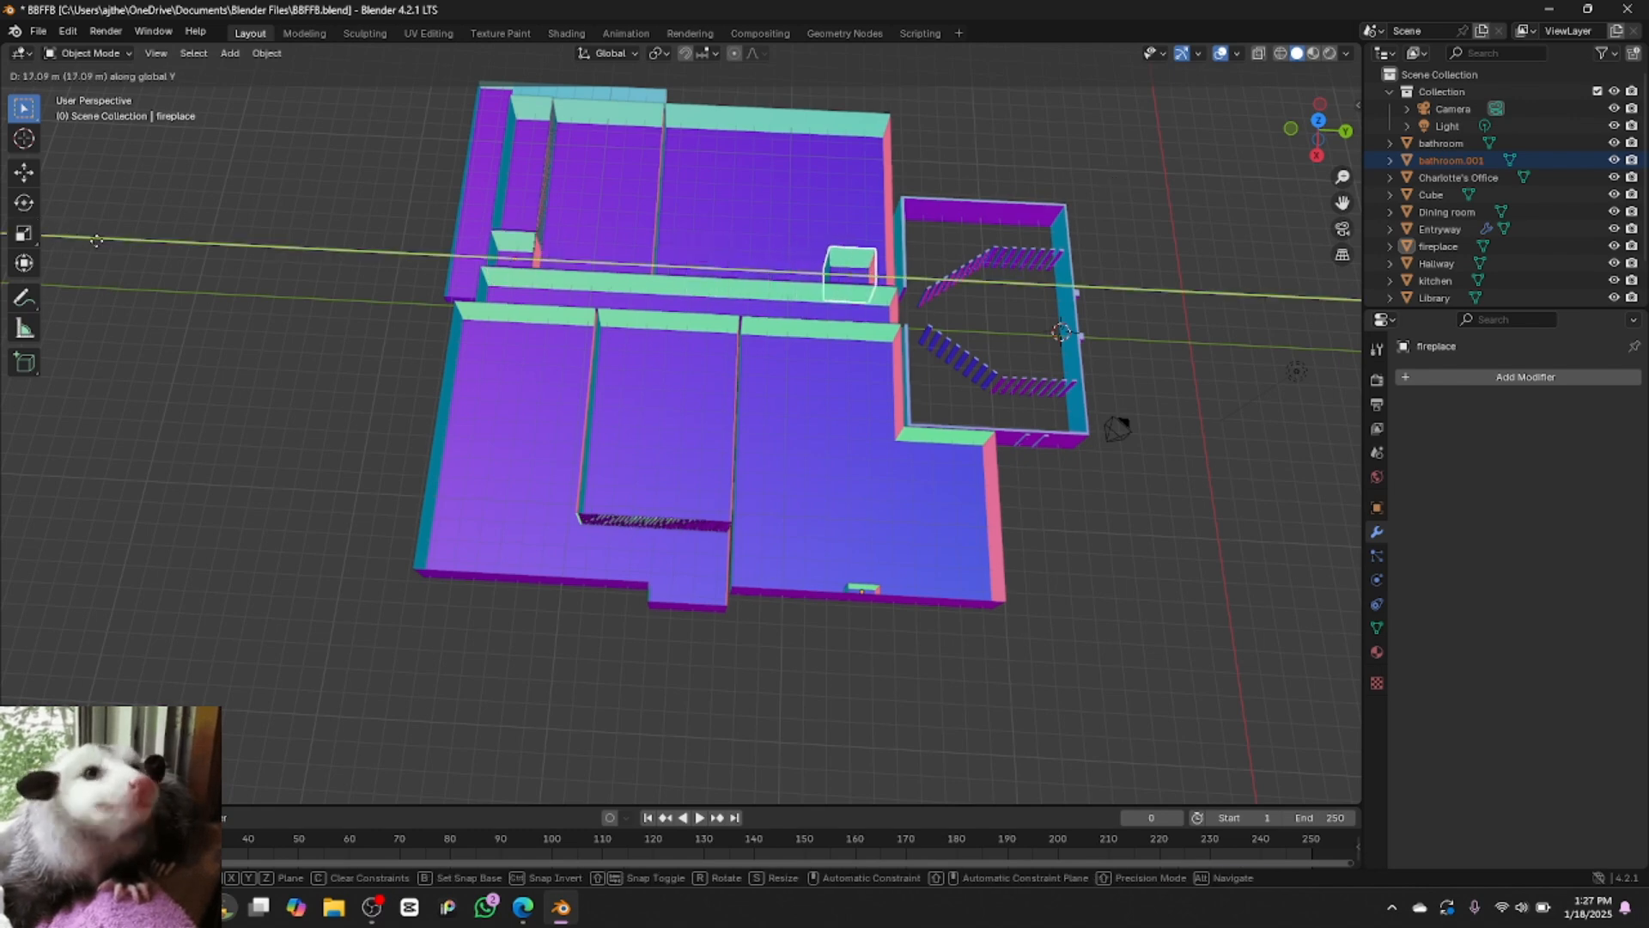
click(95, 250)
key(g)
key(x)
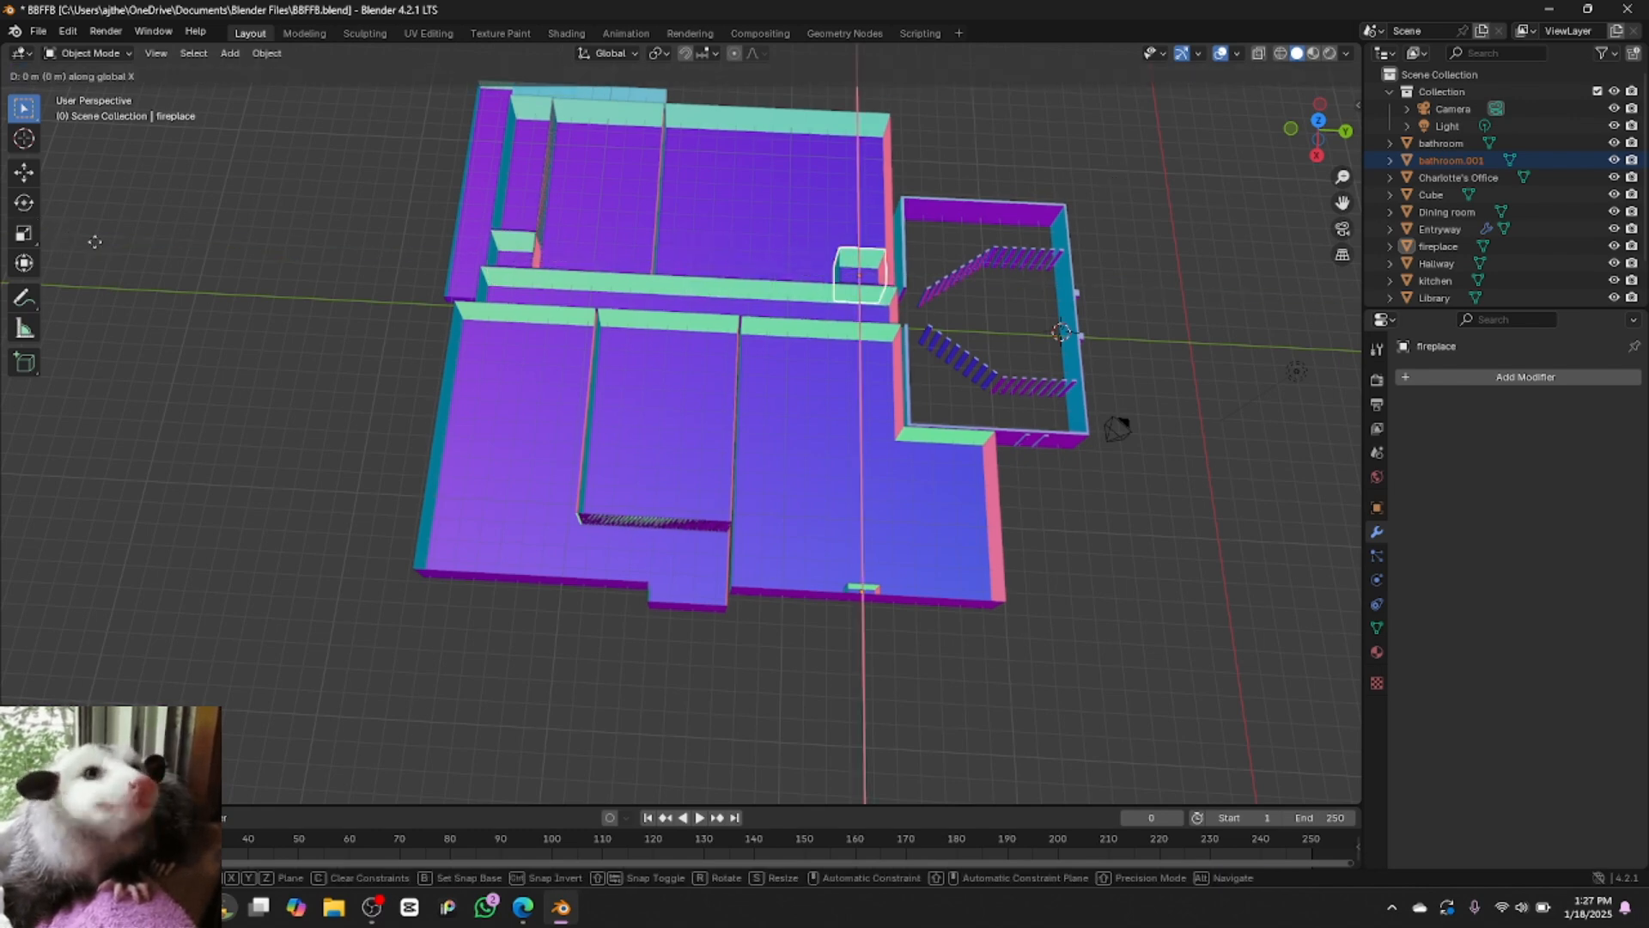
click(96, 330)
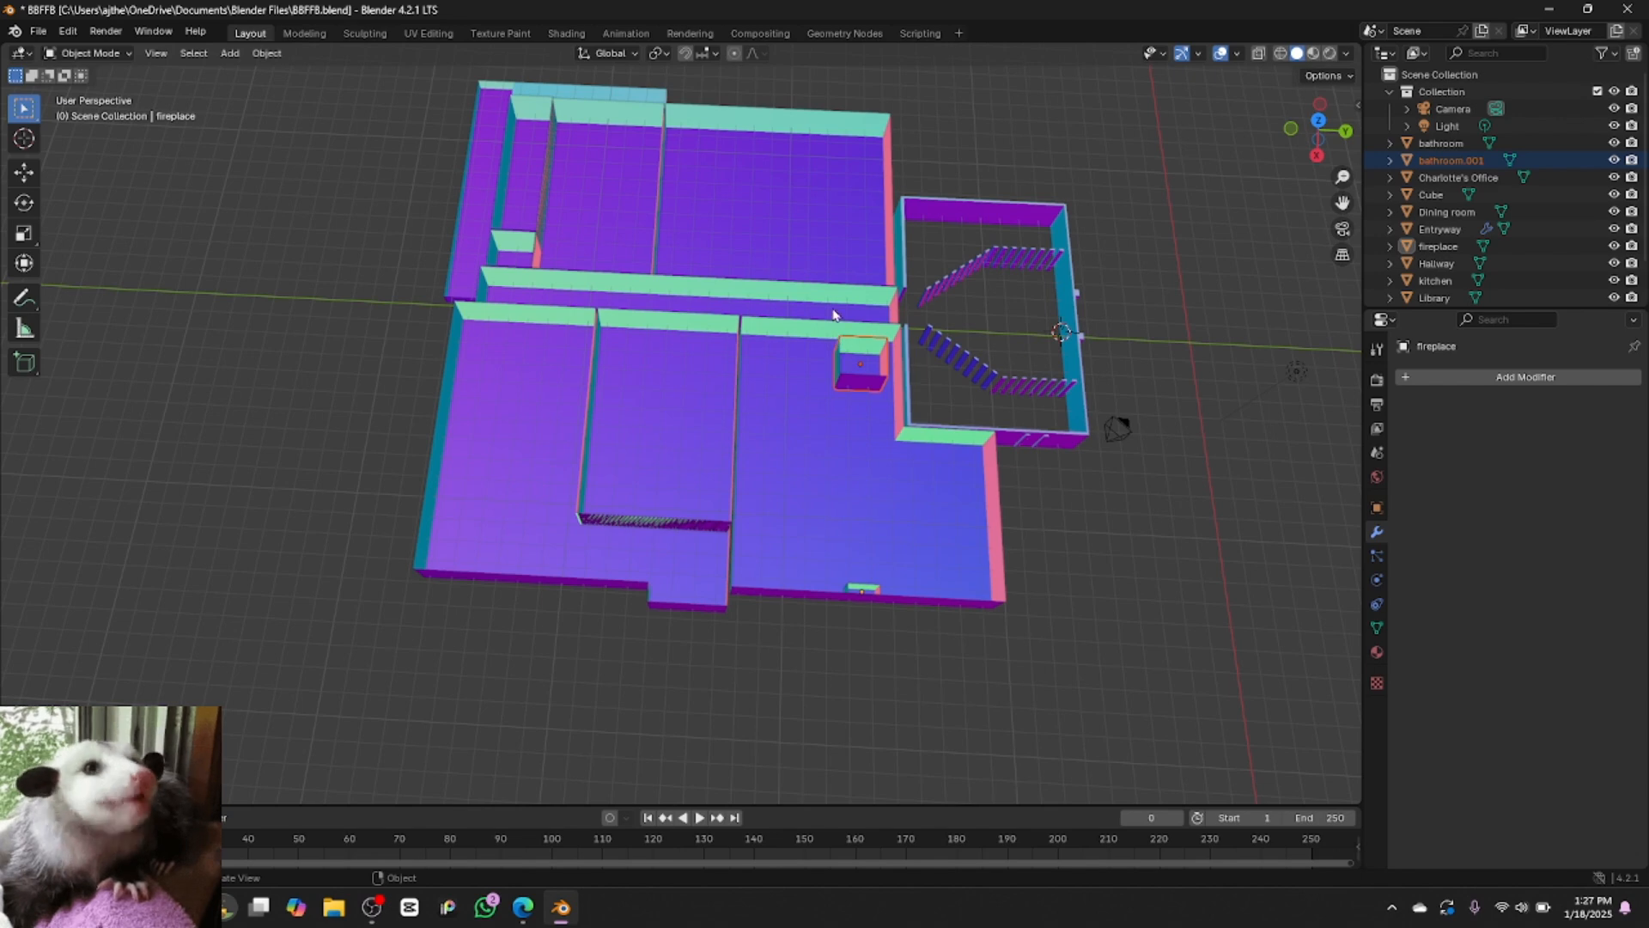
Move the new bathroom copy along Y against the parlor's opposite side wall and along X to about the middle of that wall
key(g)
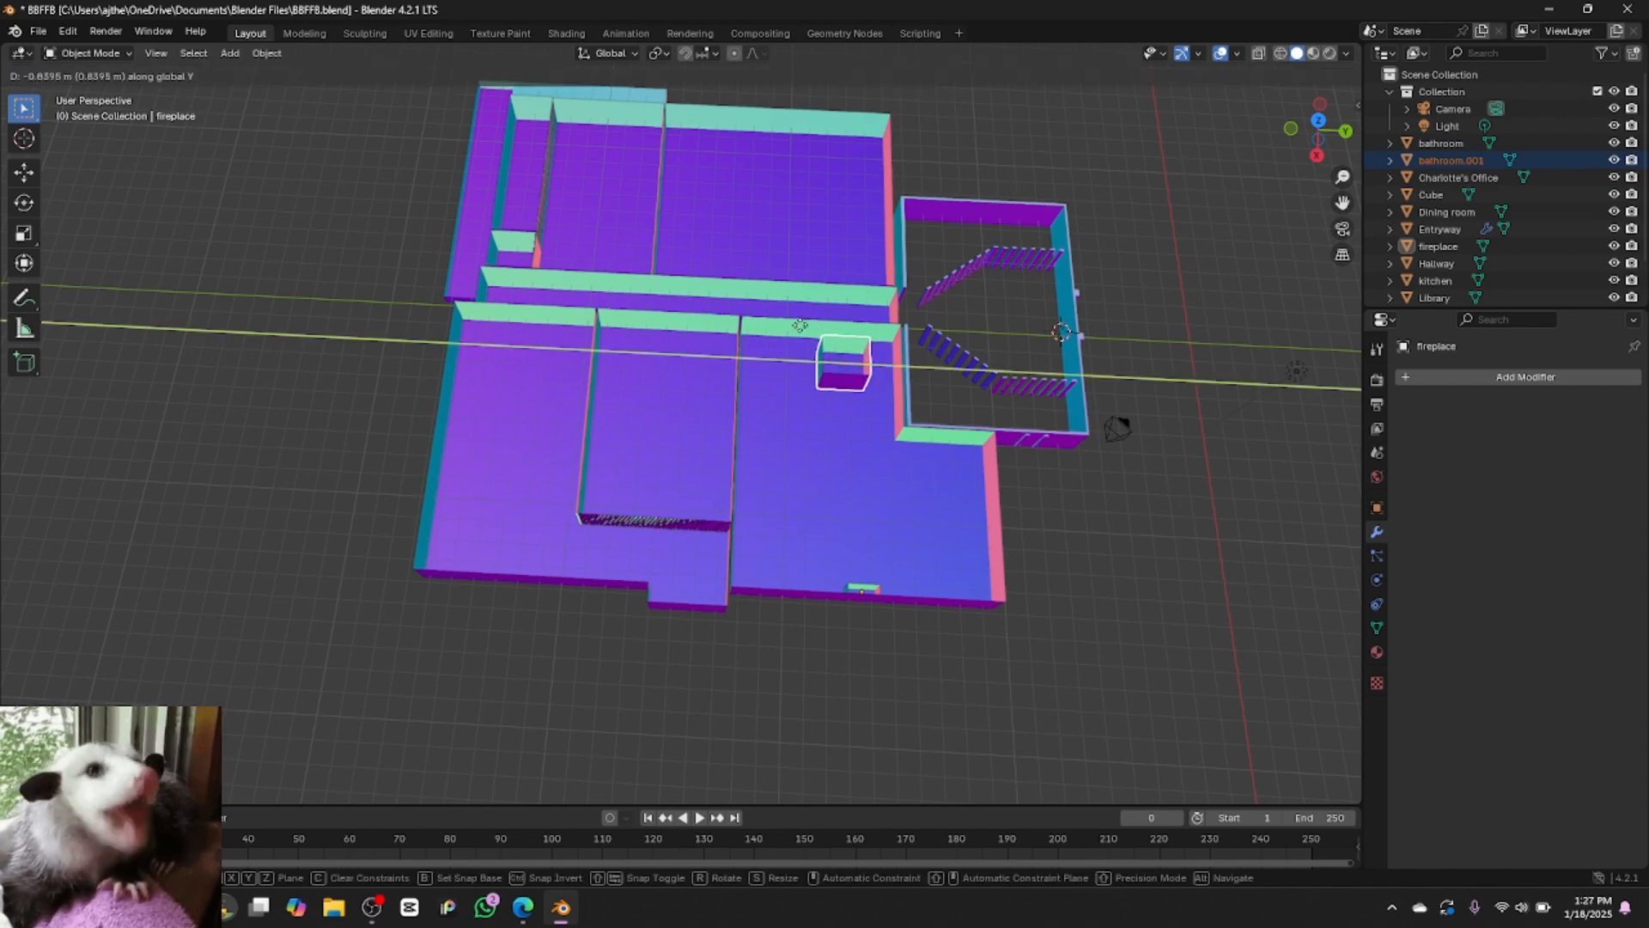
click(728, 318)
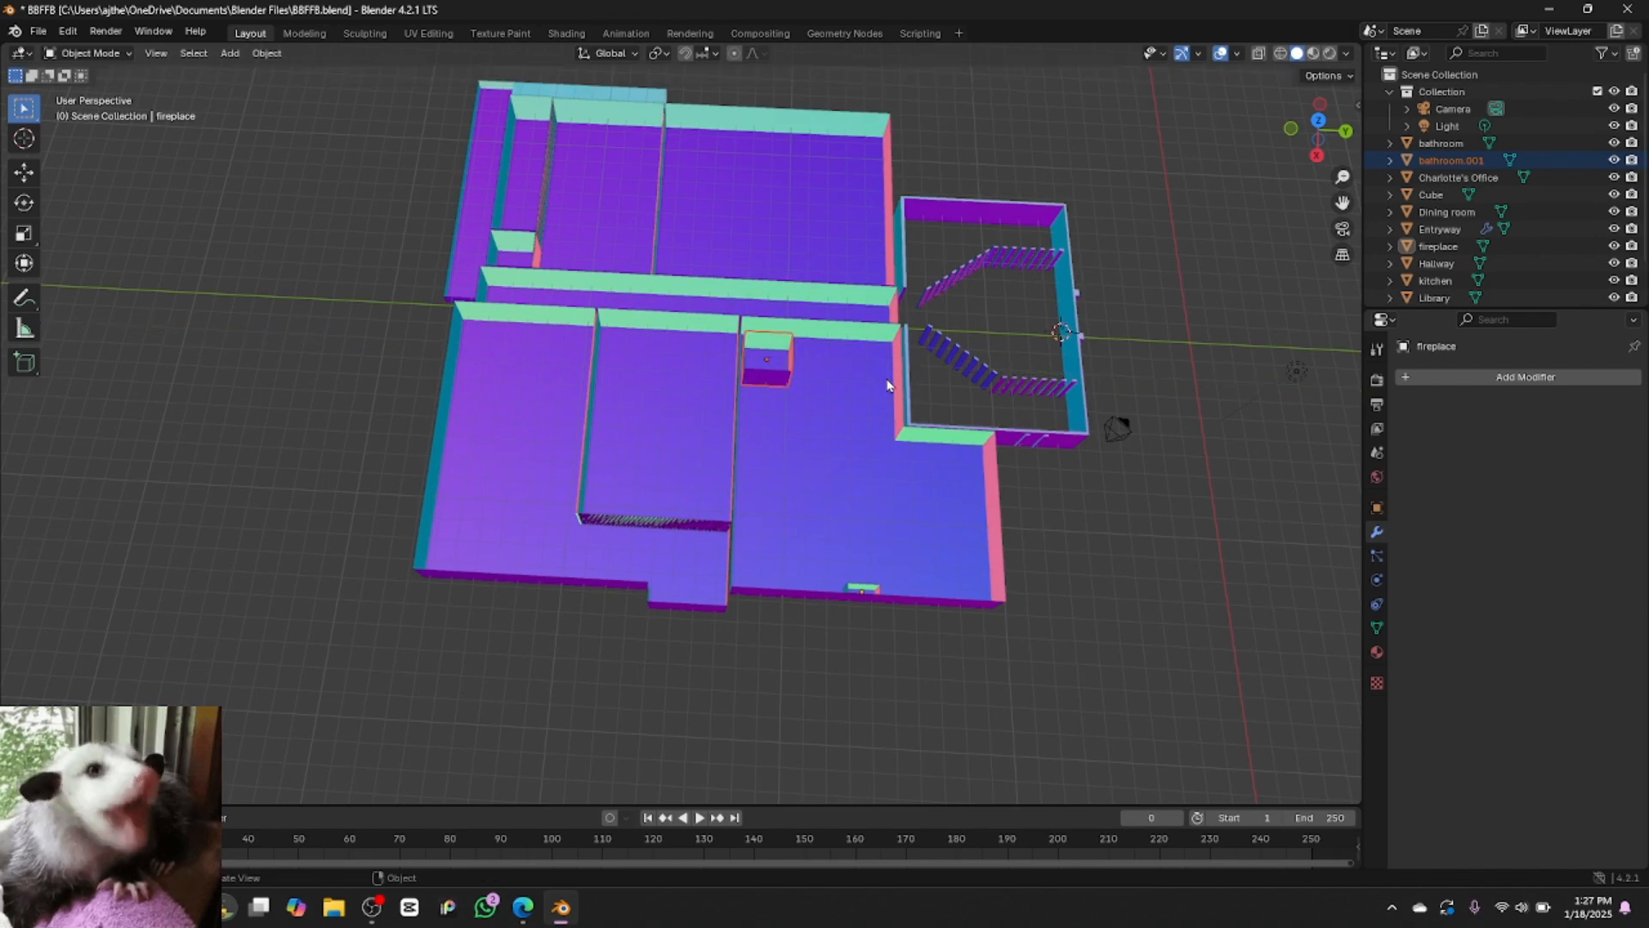
key(g)
key(x)
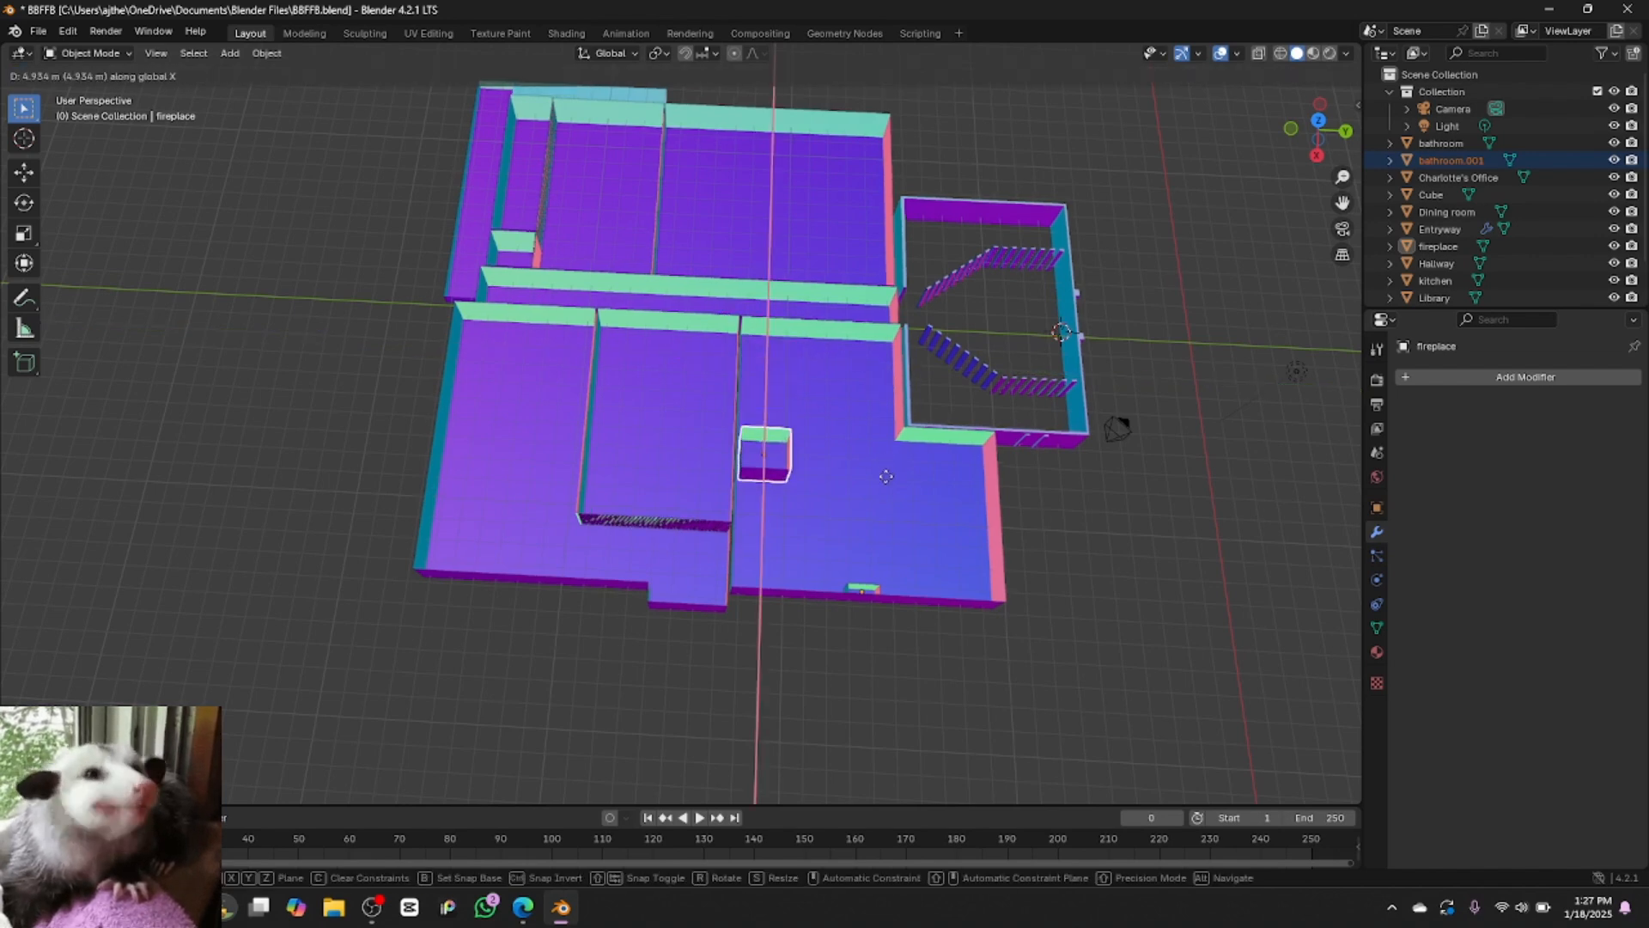
click(883, 491)
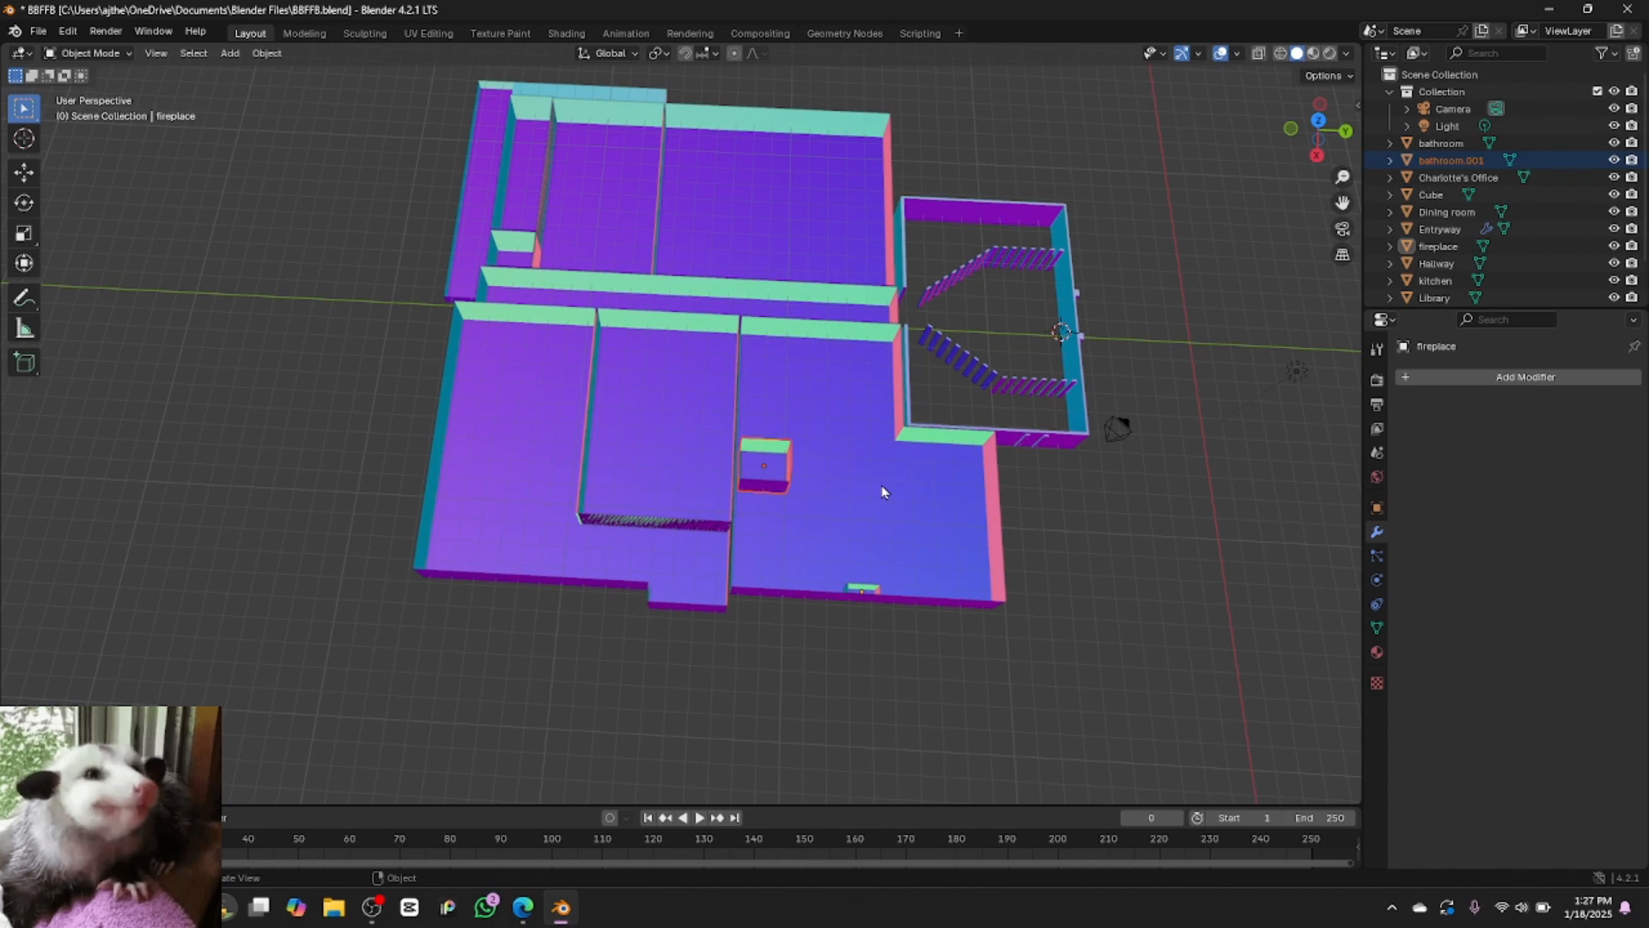
Stretch the bathroom copy along X into a long box and move it about 2.9 m along X toward the parlor's outer wall
key(s)
key(x)
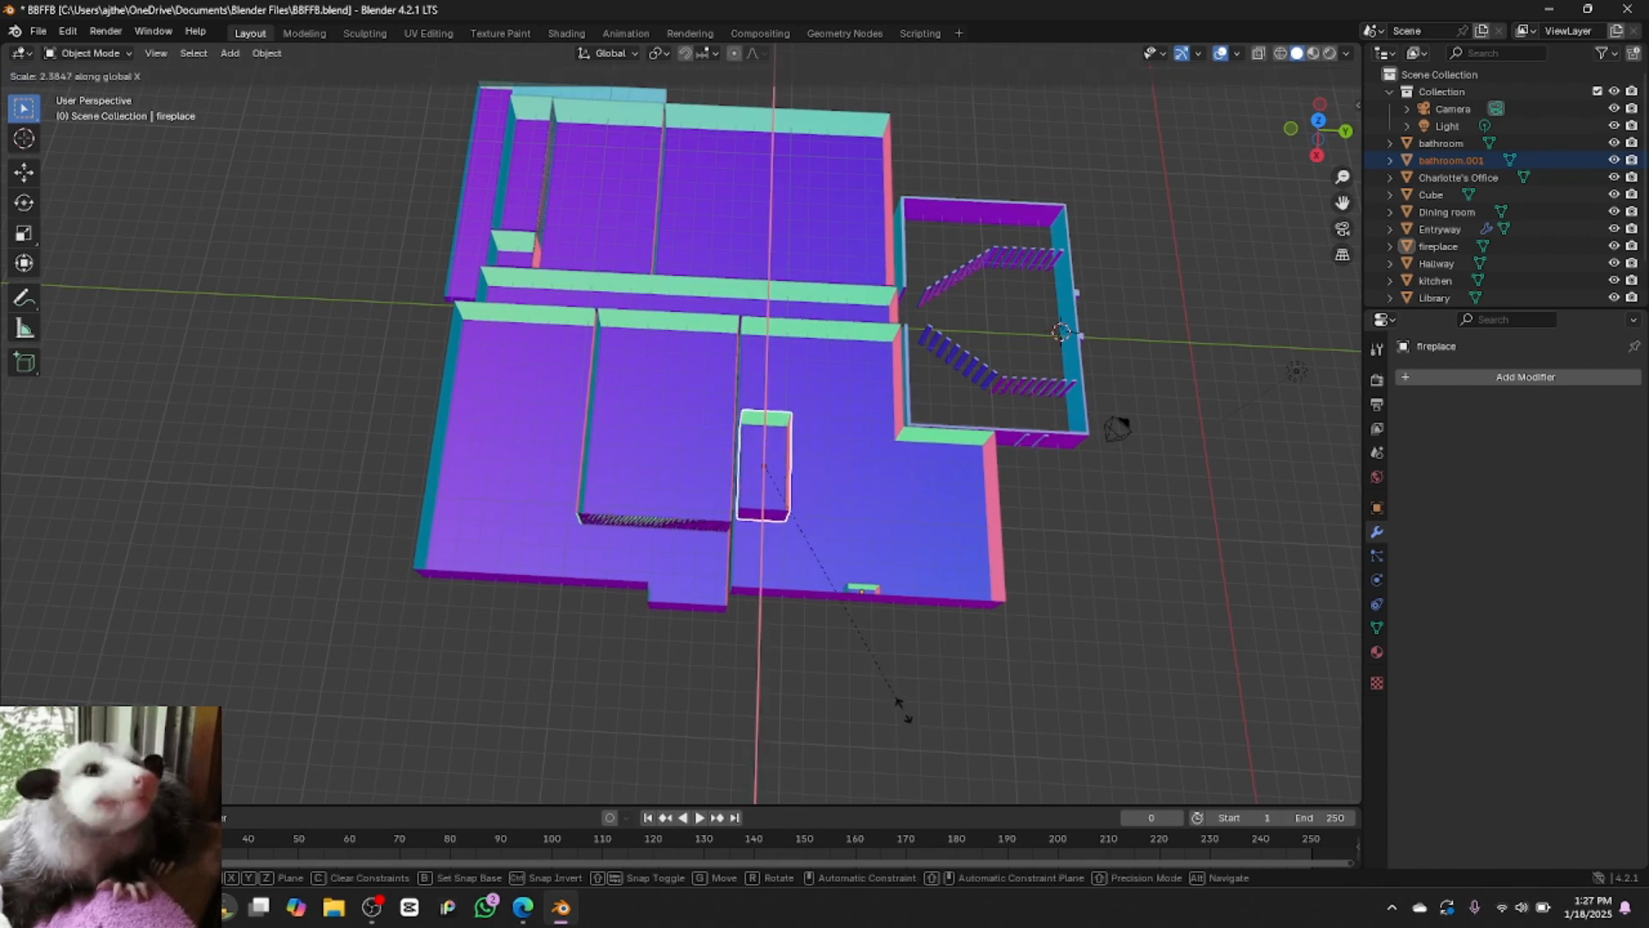
click(912, 756)
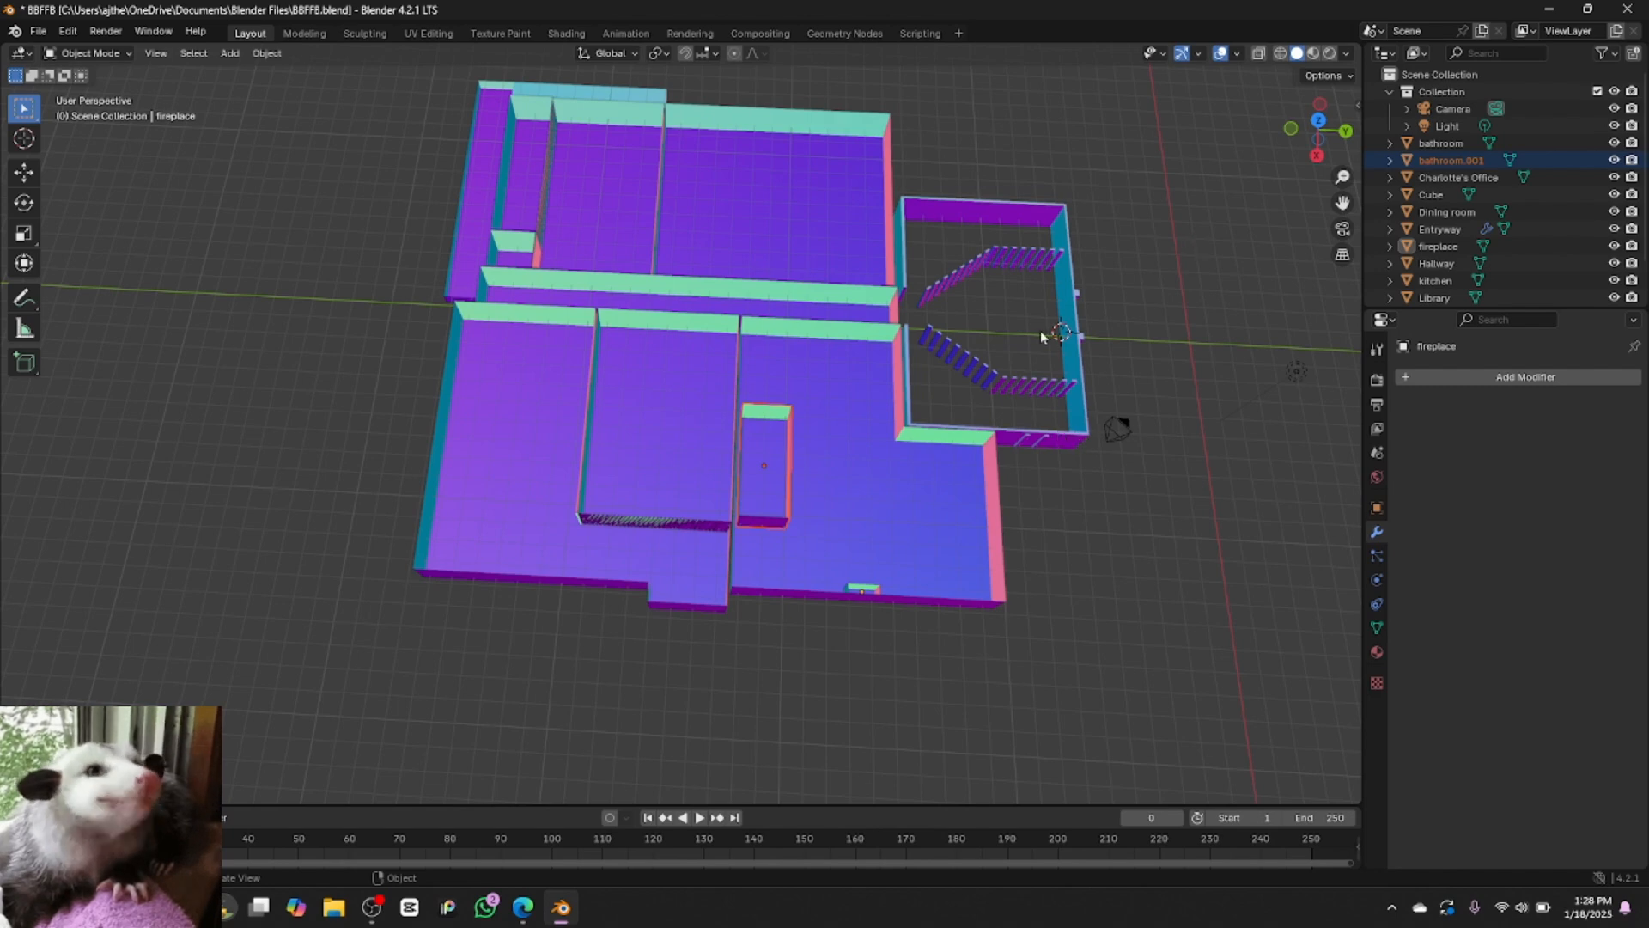
key(g)
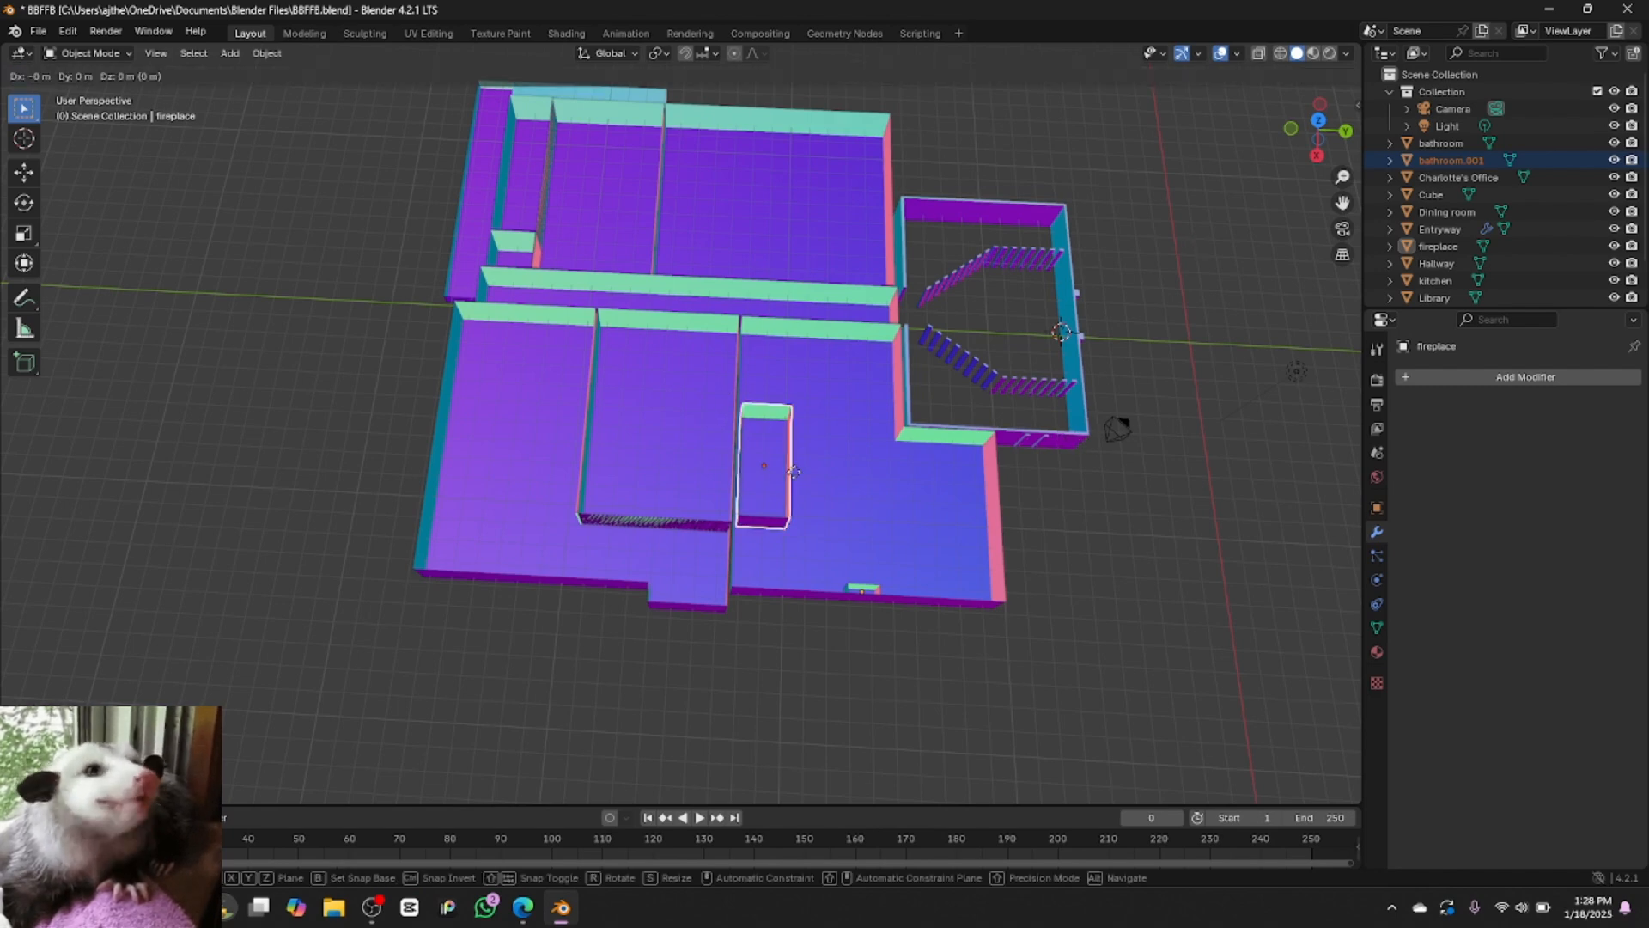
key(x)
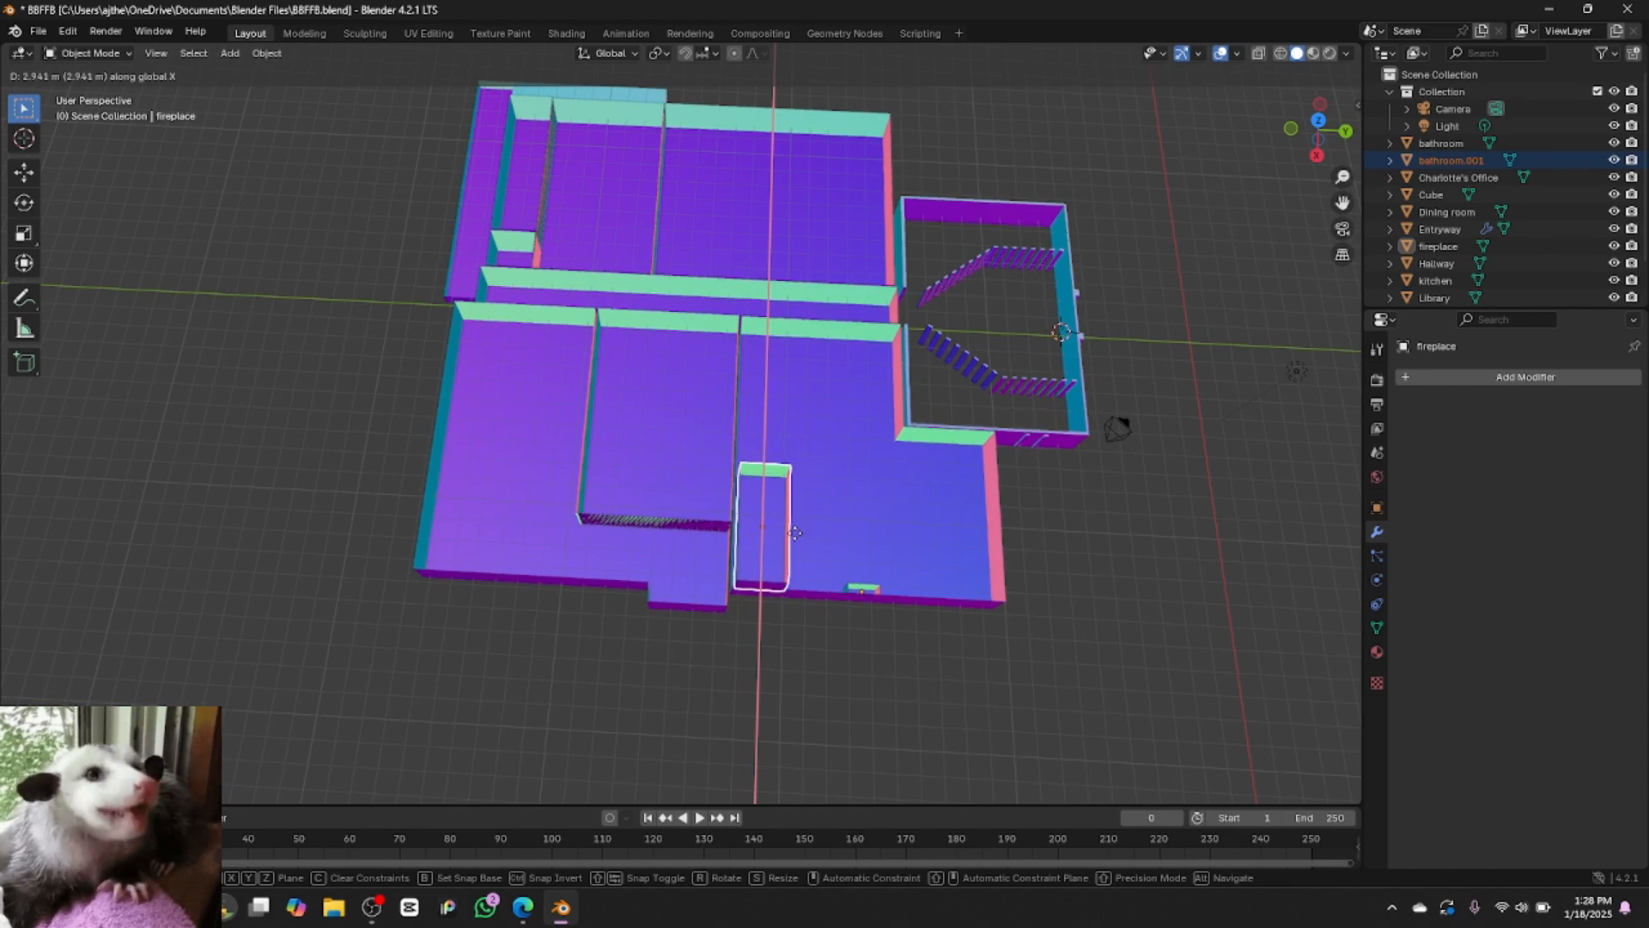
click(796, 533)
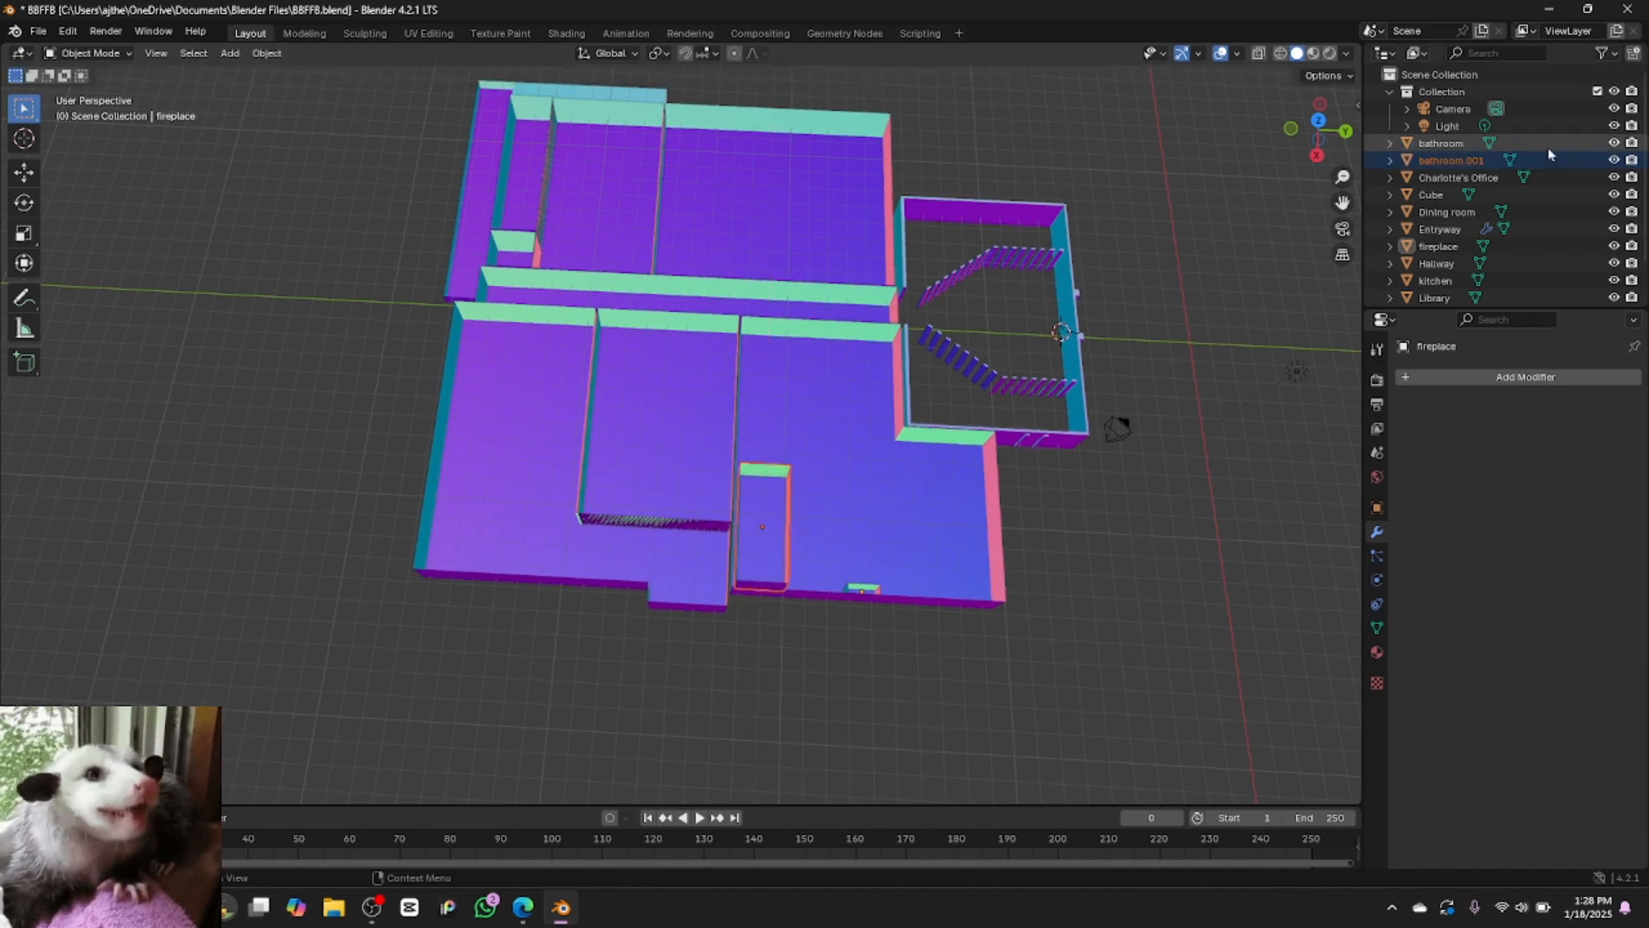
Rename the long bathroom.001 box as Bar
double_click(1474, 158)
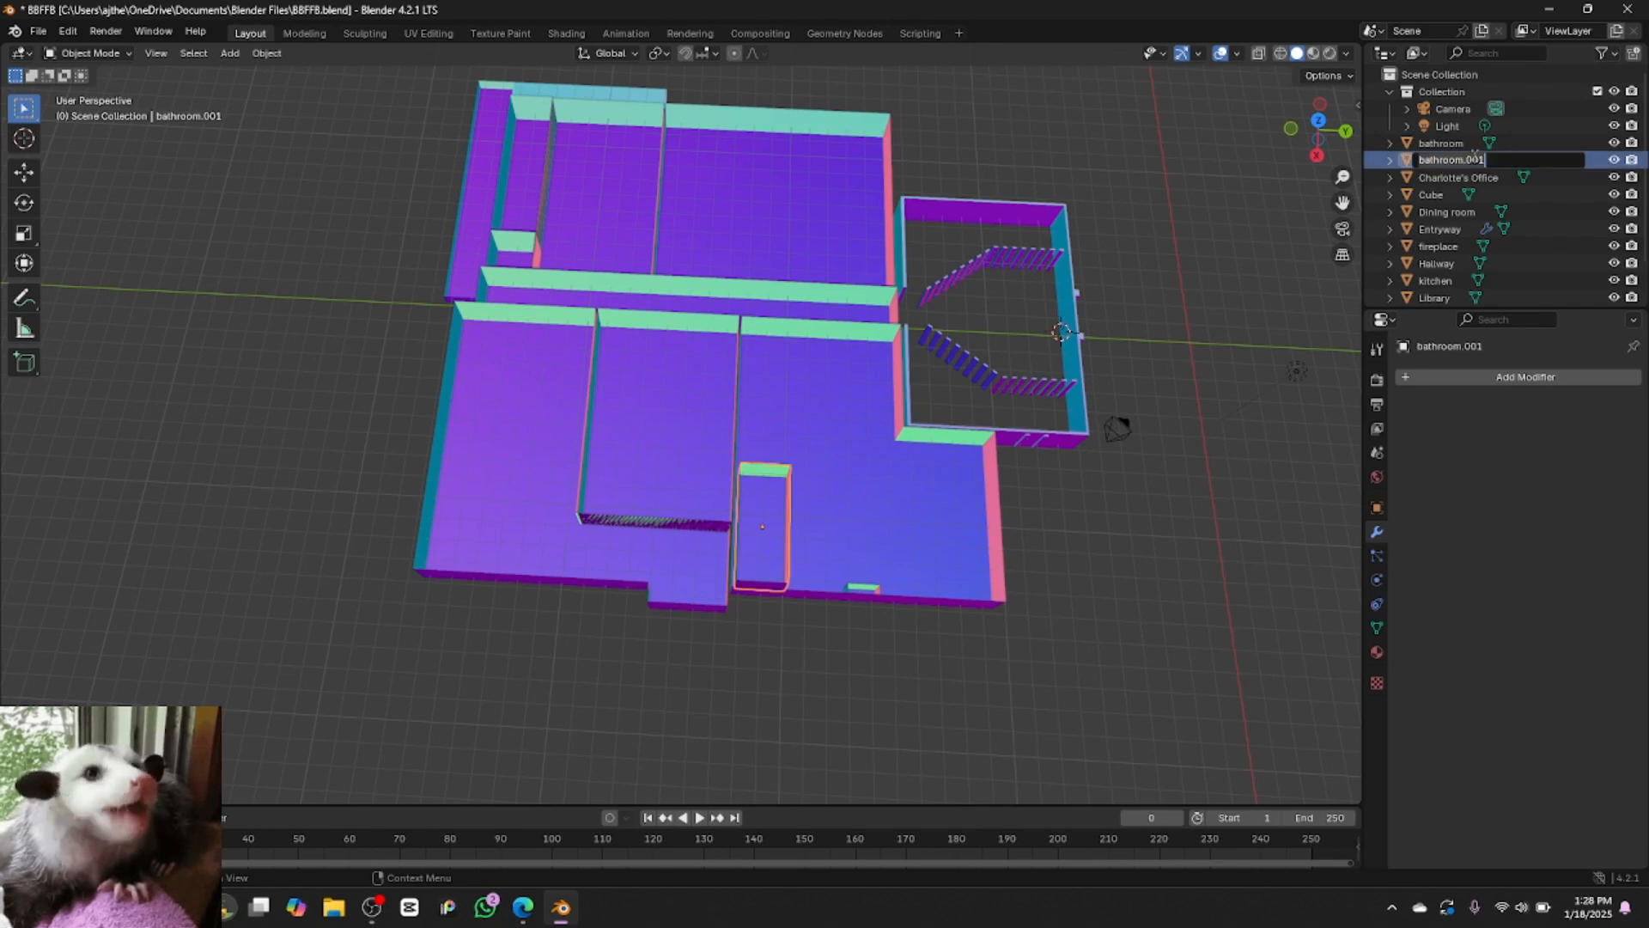
key(BackSpace)
text(Bar)
key(Return)
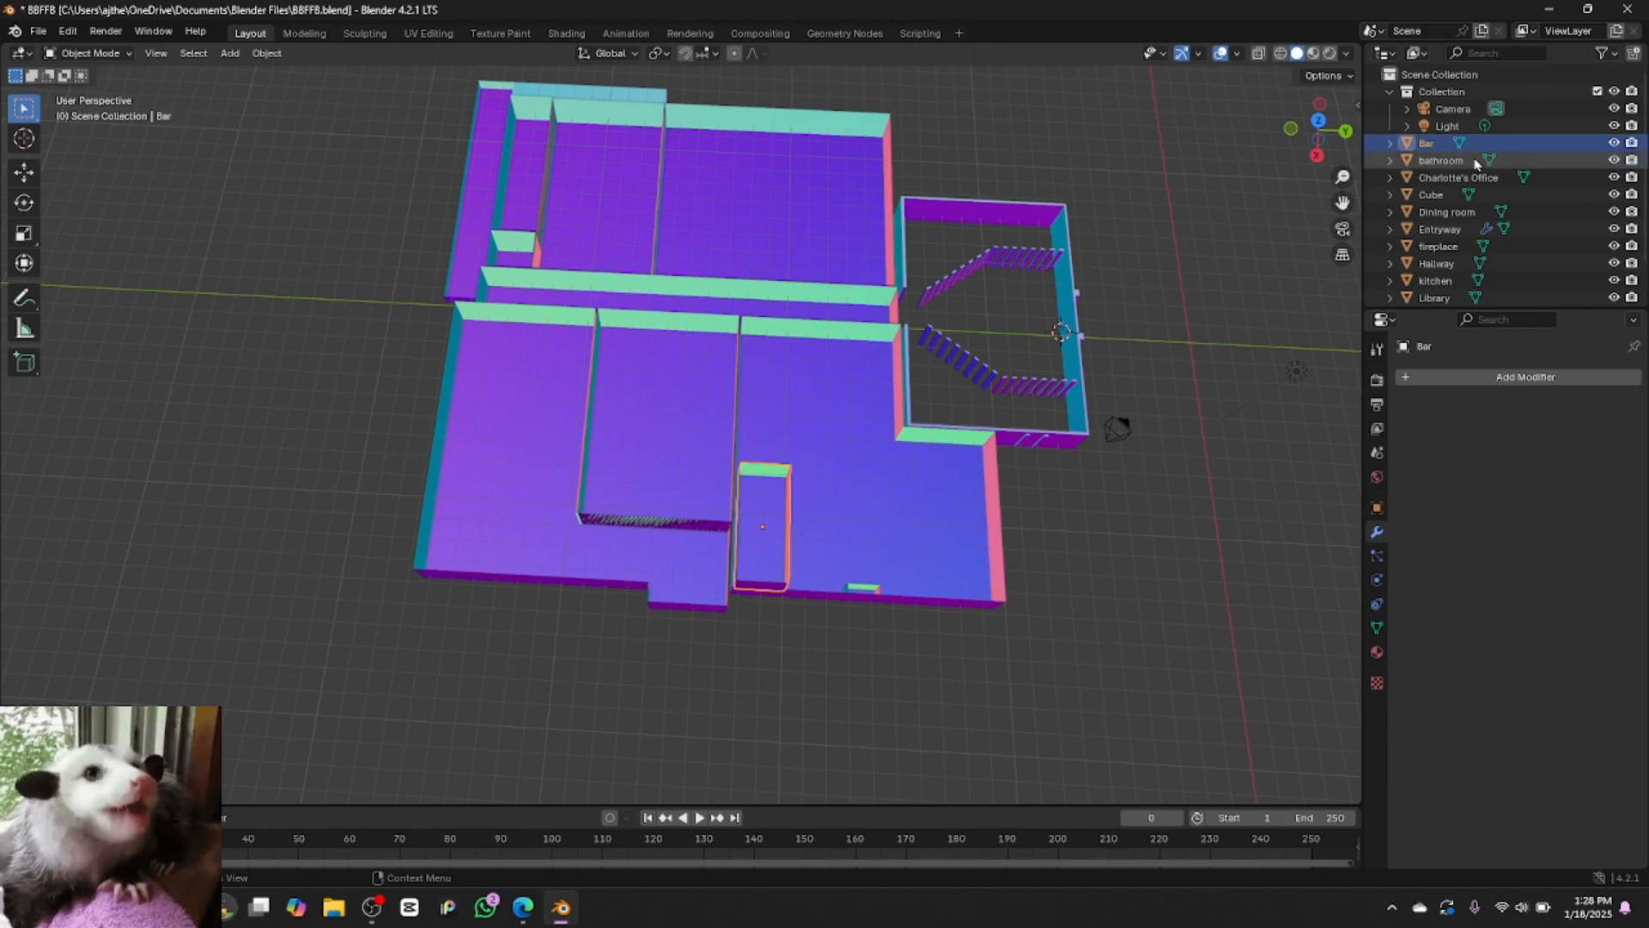
Move the Bar box about 3 m along negative X, back toward the middle of the parlor's side wall
click(1078, 667)
click(776, 495)
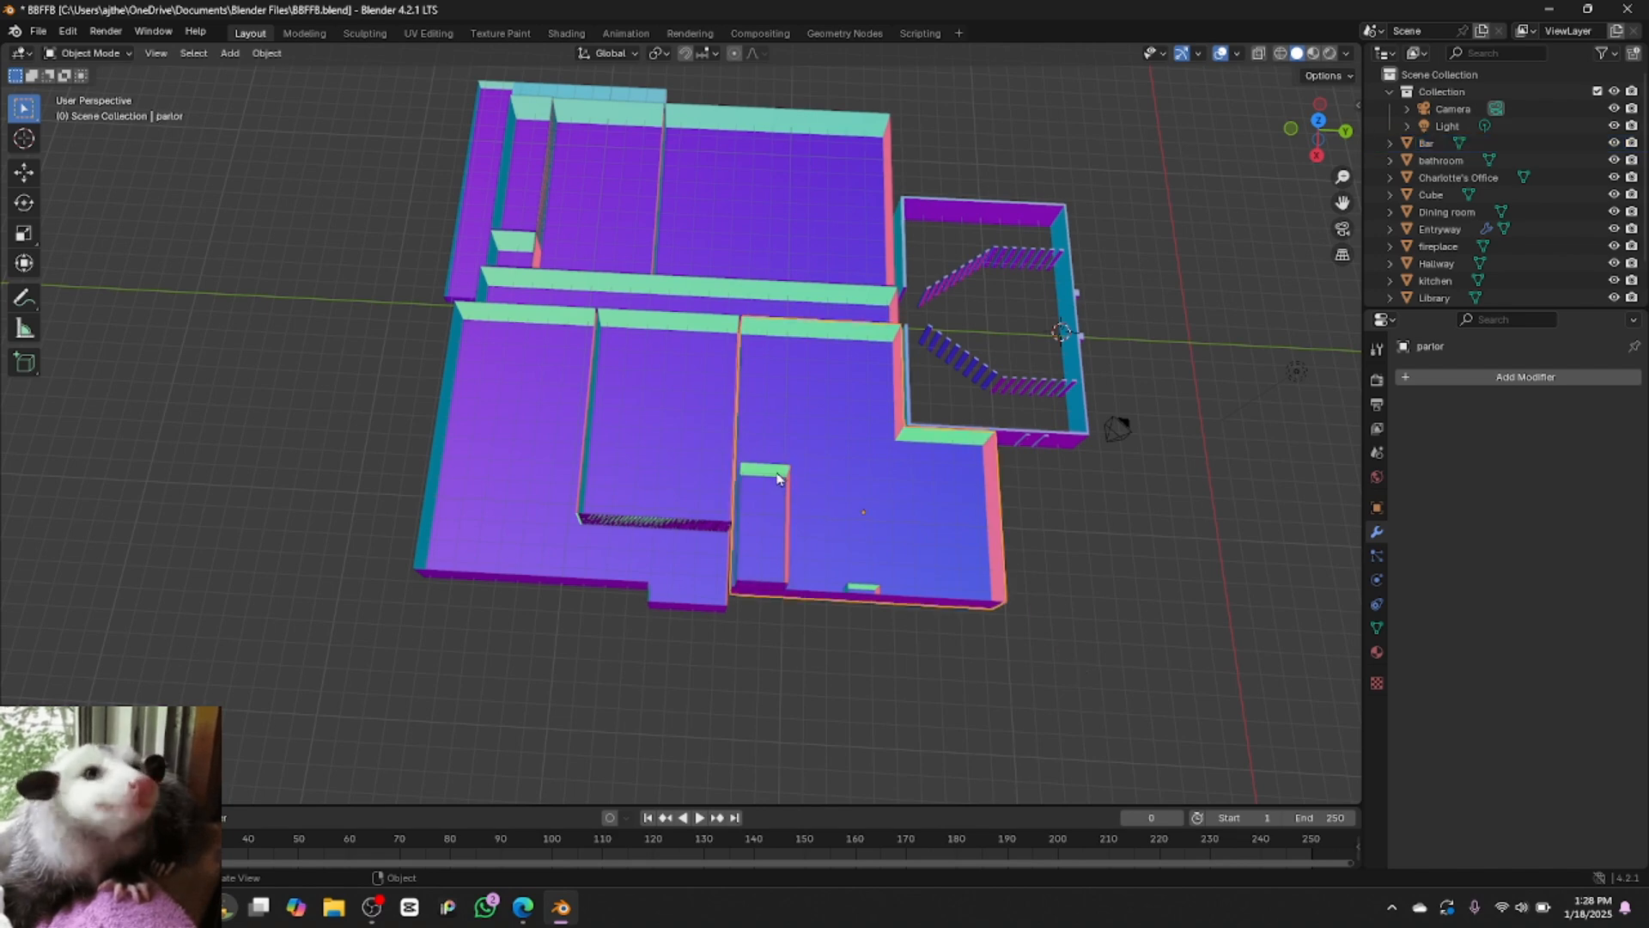
click(779, 479)
key(g)
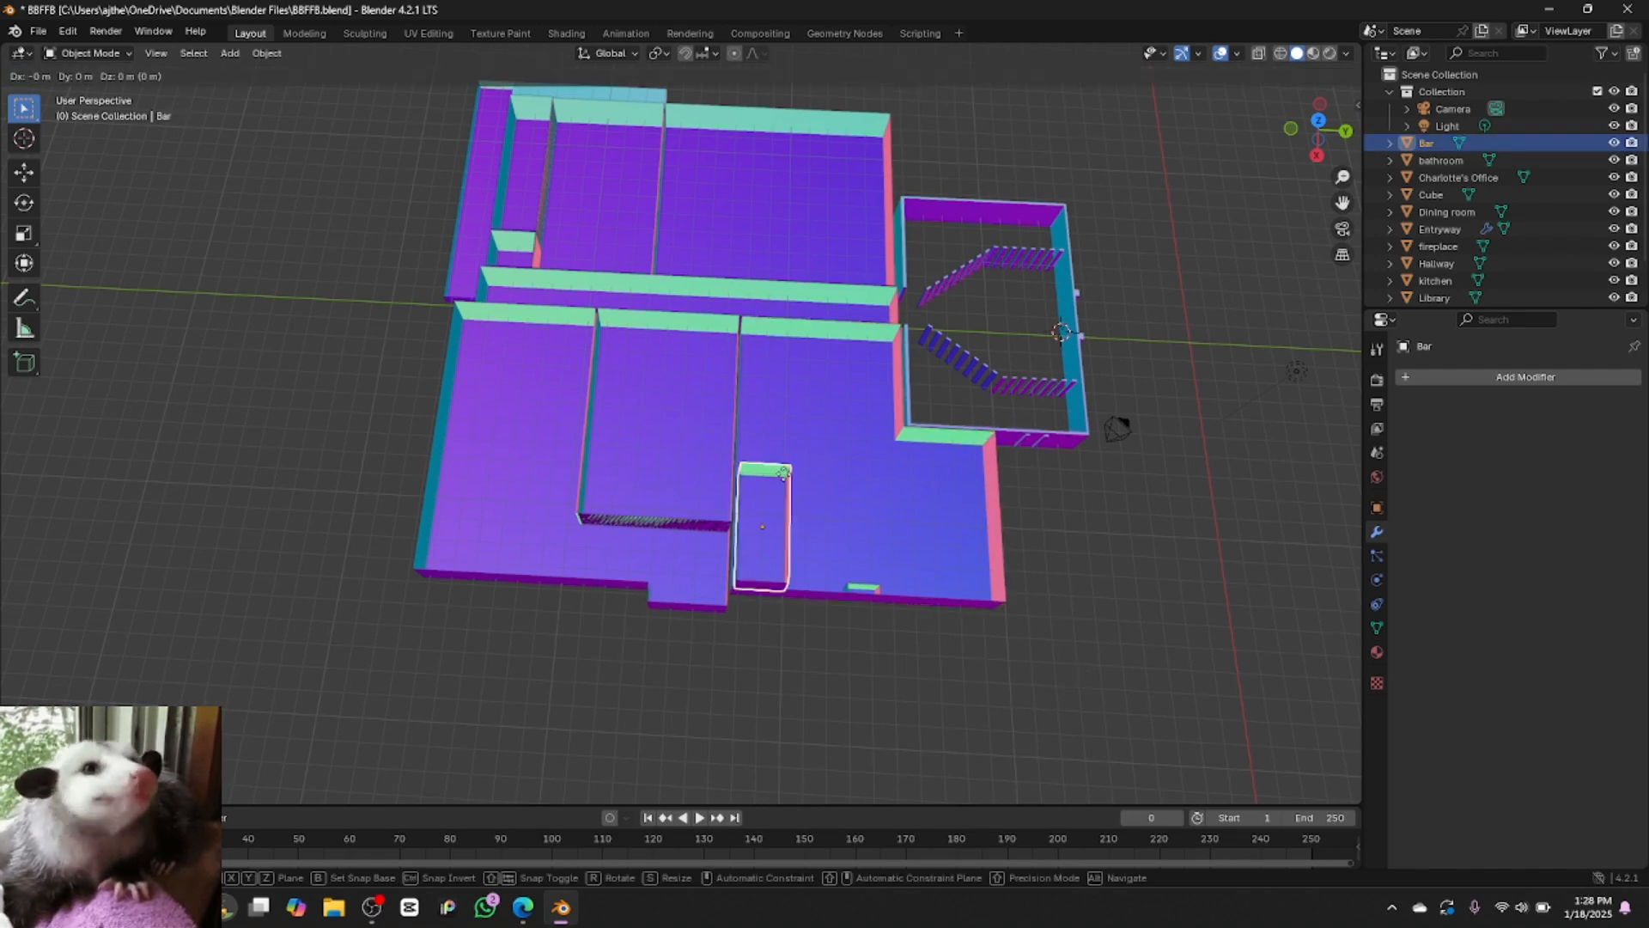
key(x)
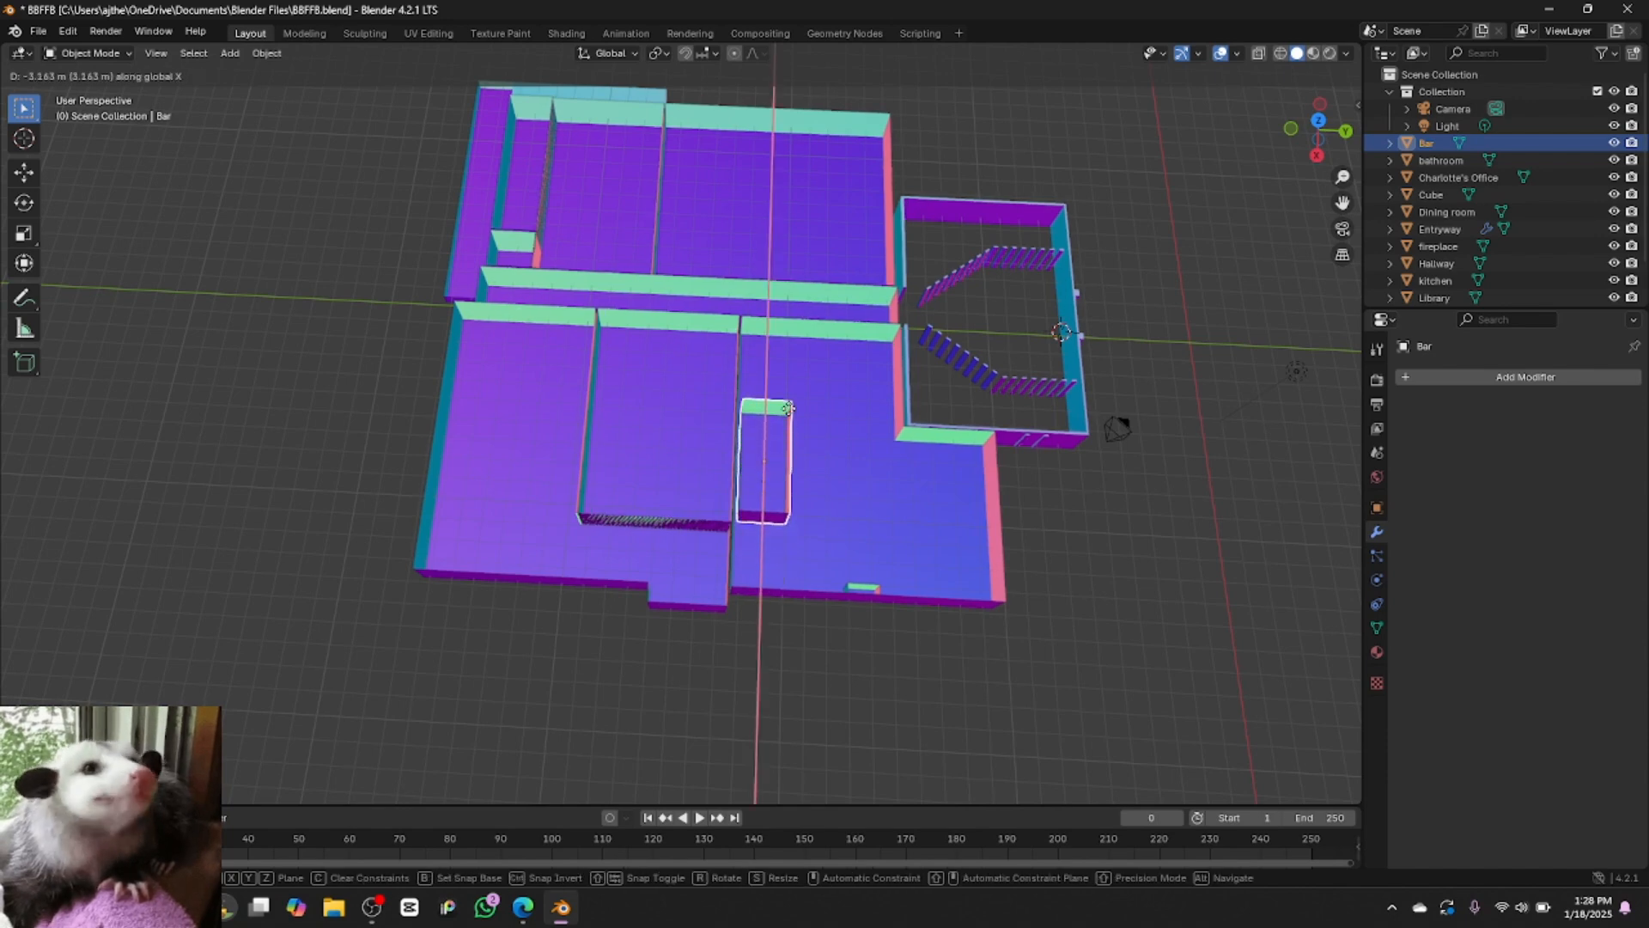
click(788, 405)
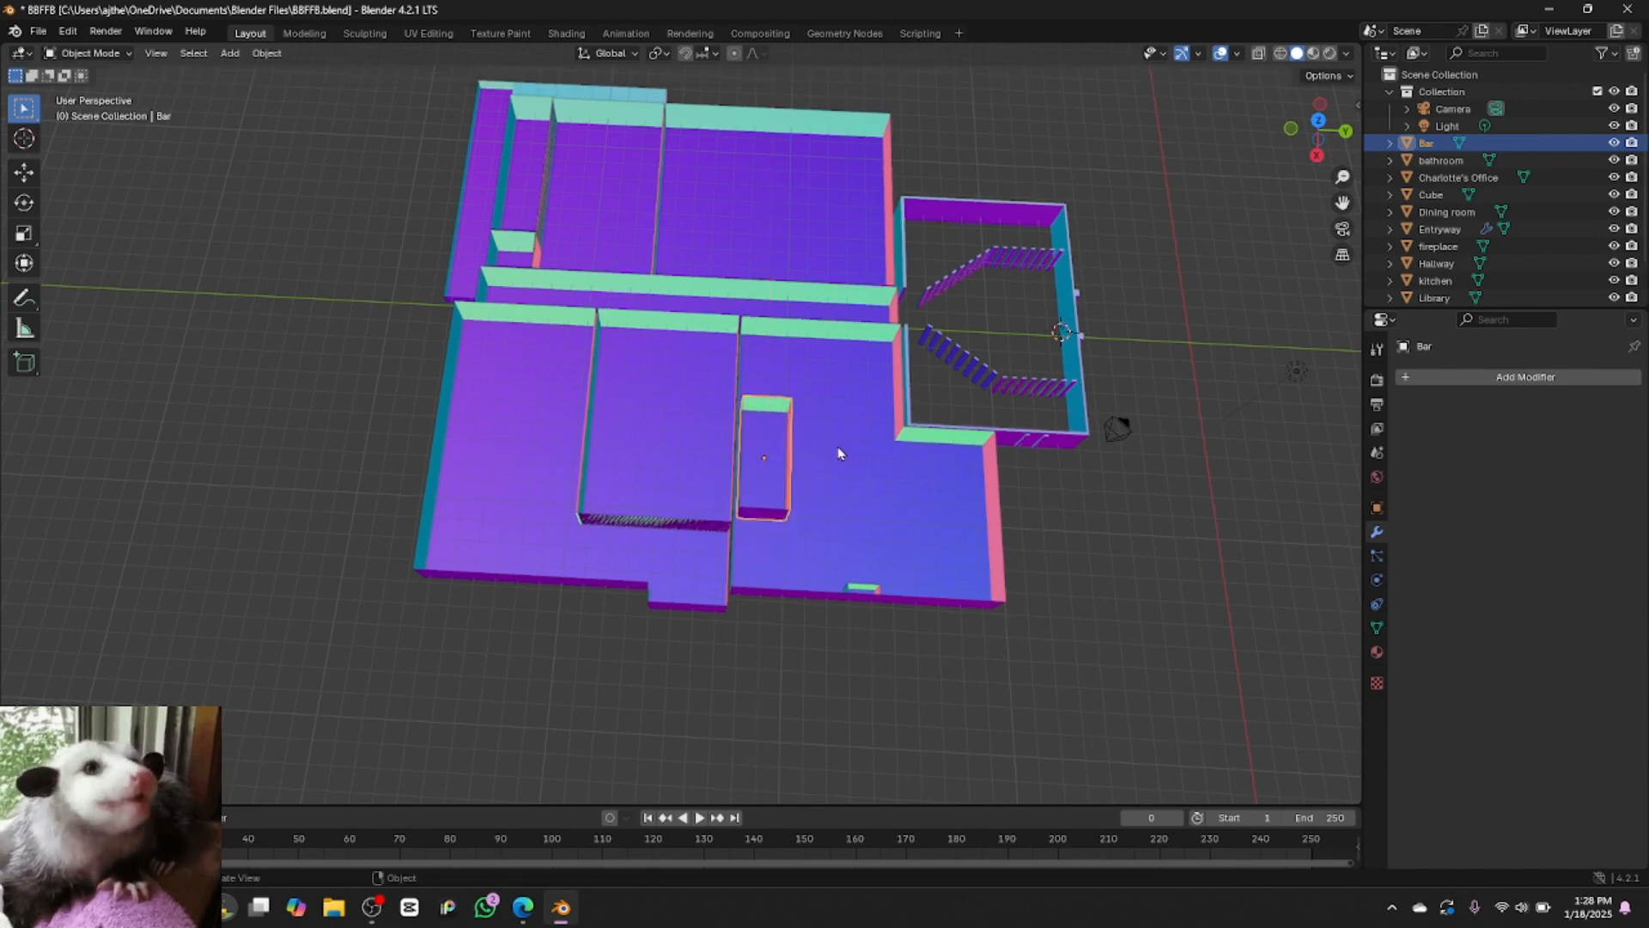
Scale the Bar down along Y into a narrow strip and shorten it along X to about 0.65 of its length
key(s)
key(y)
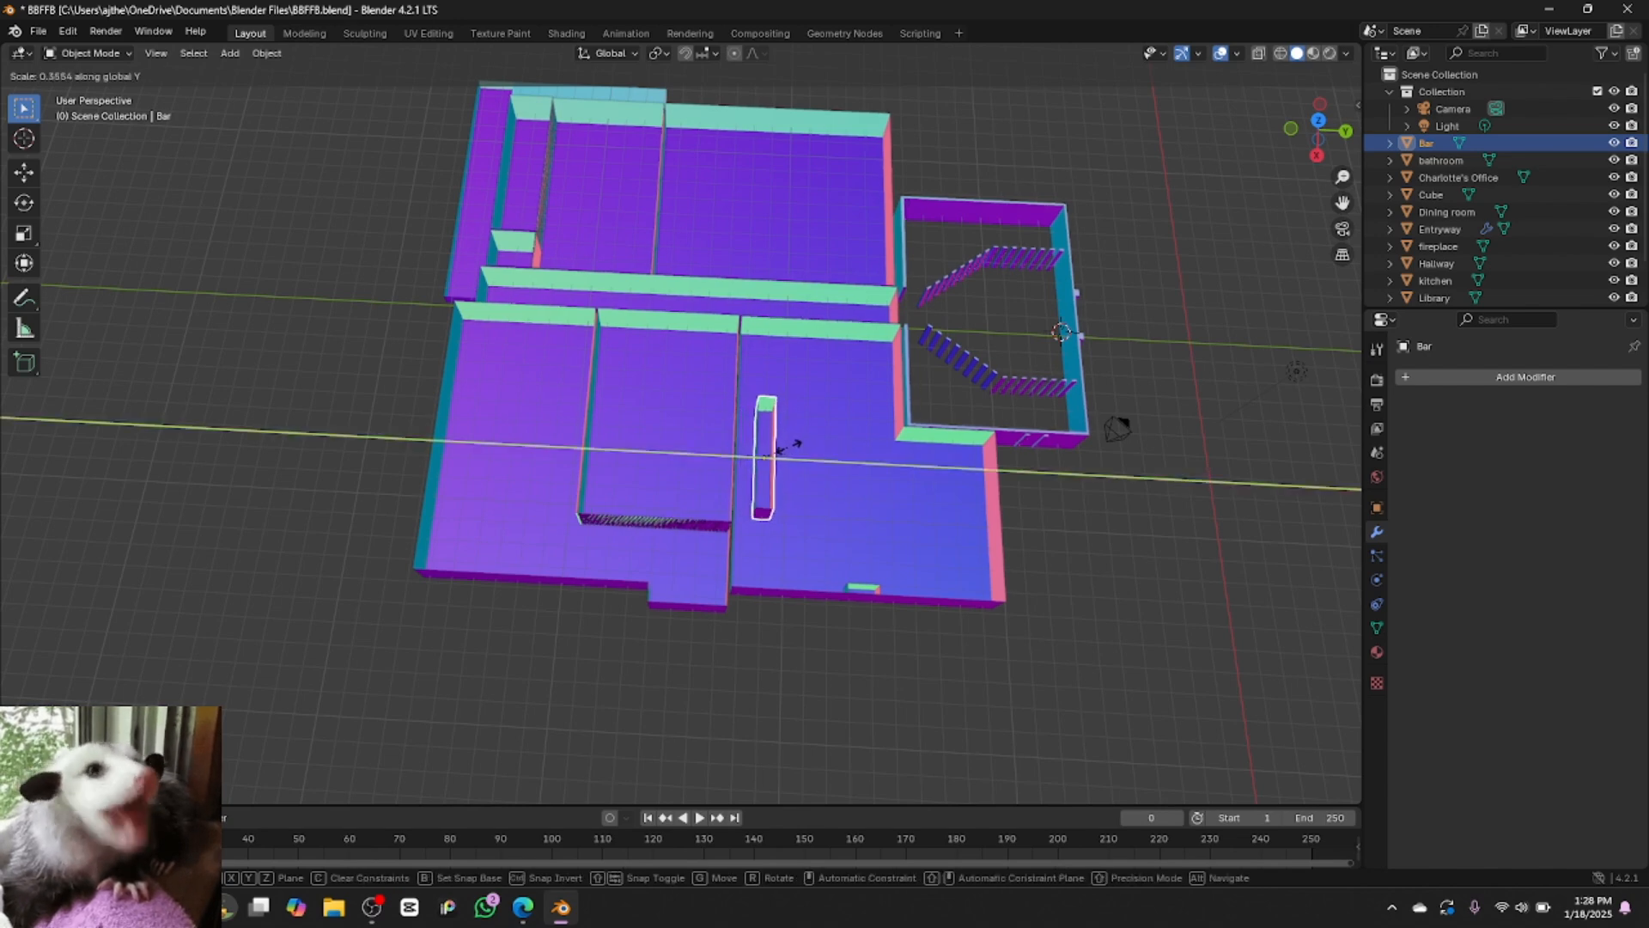
click(788, 456)
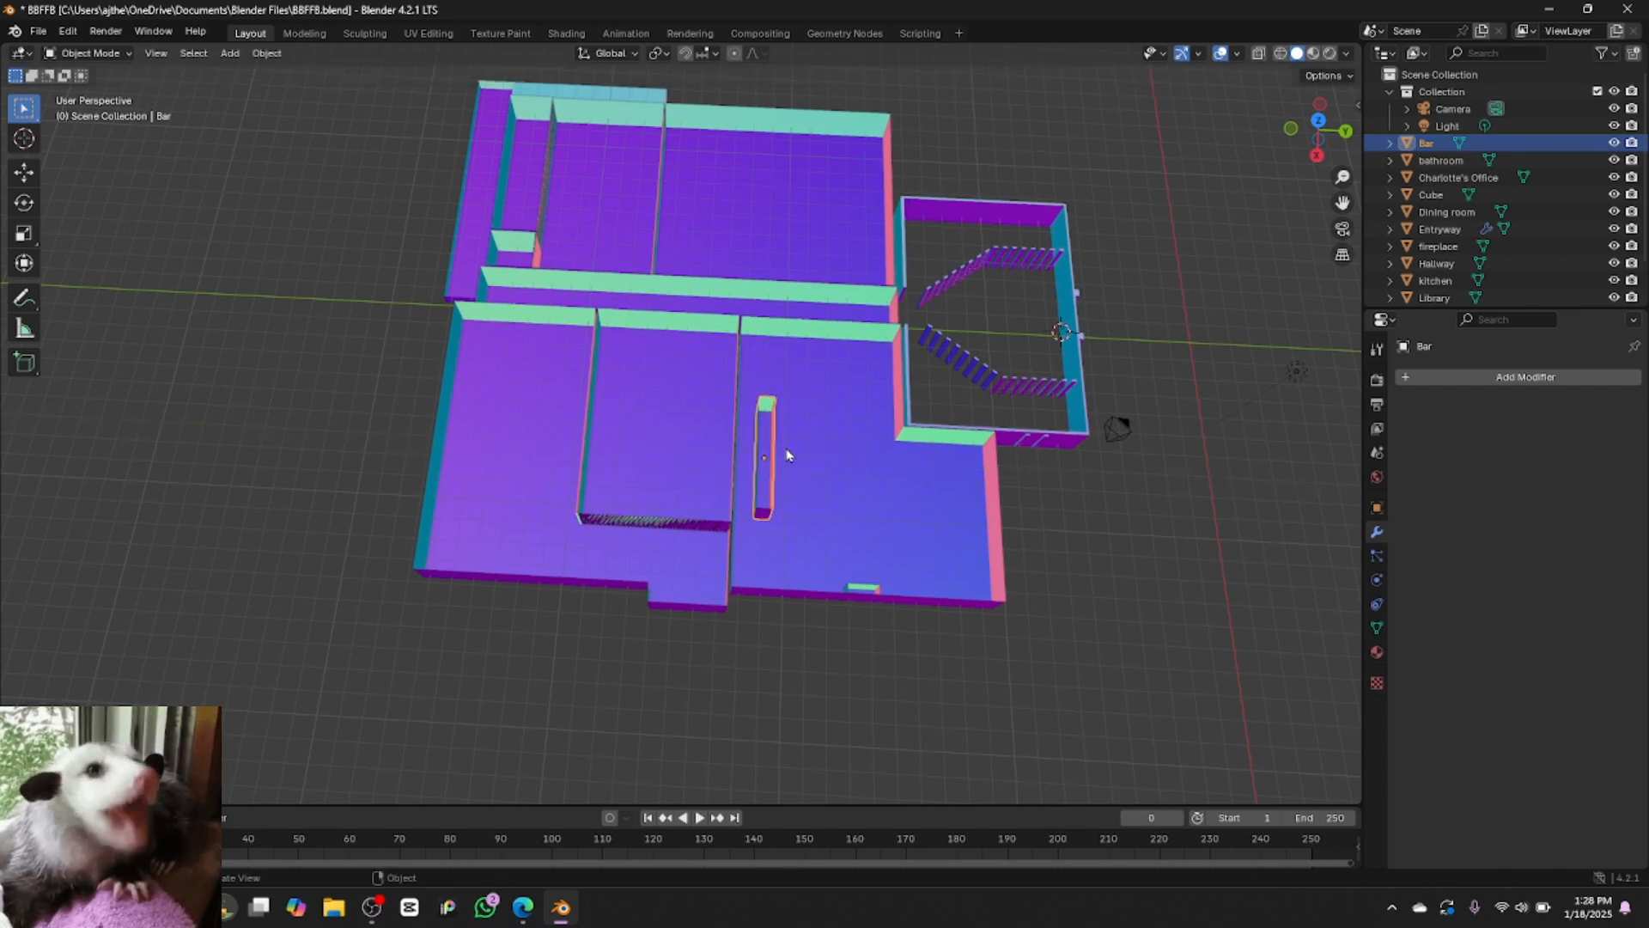
key(s)
key(x)
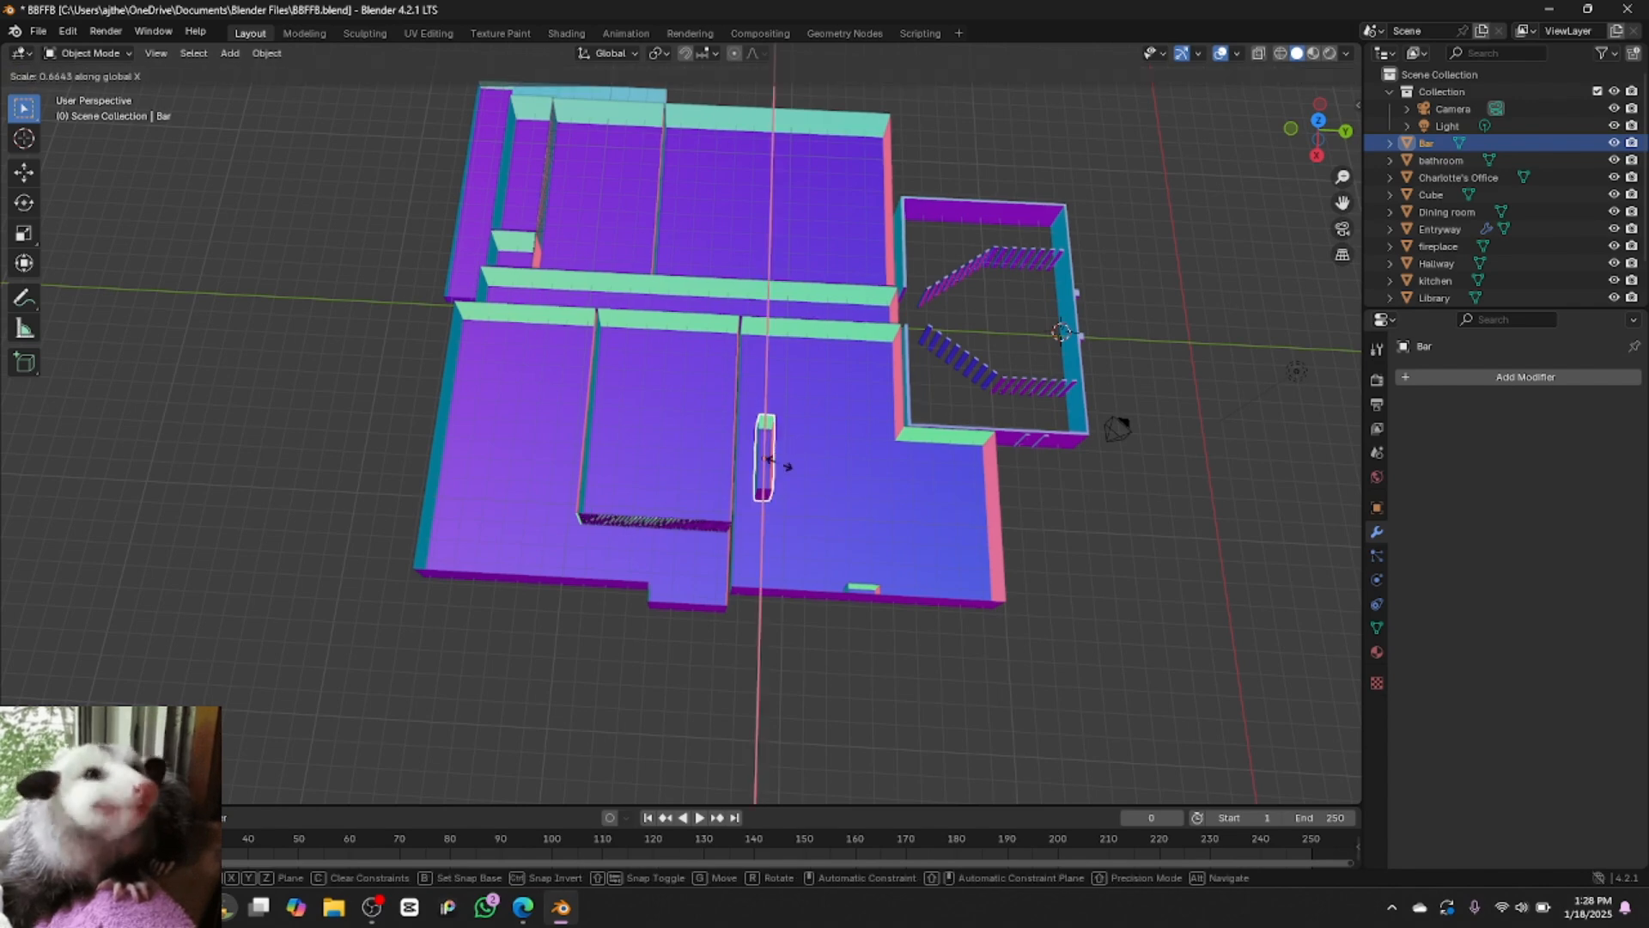
click(780, 457)
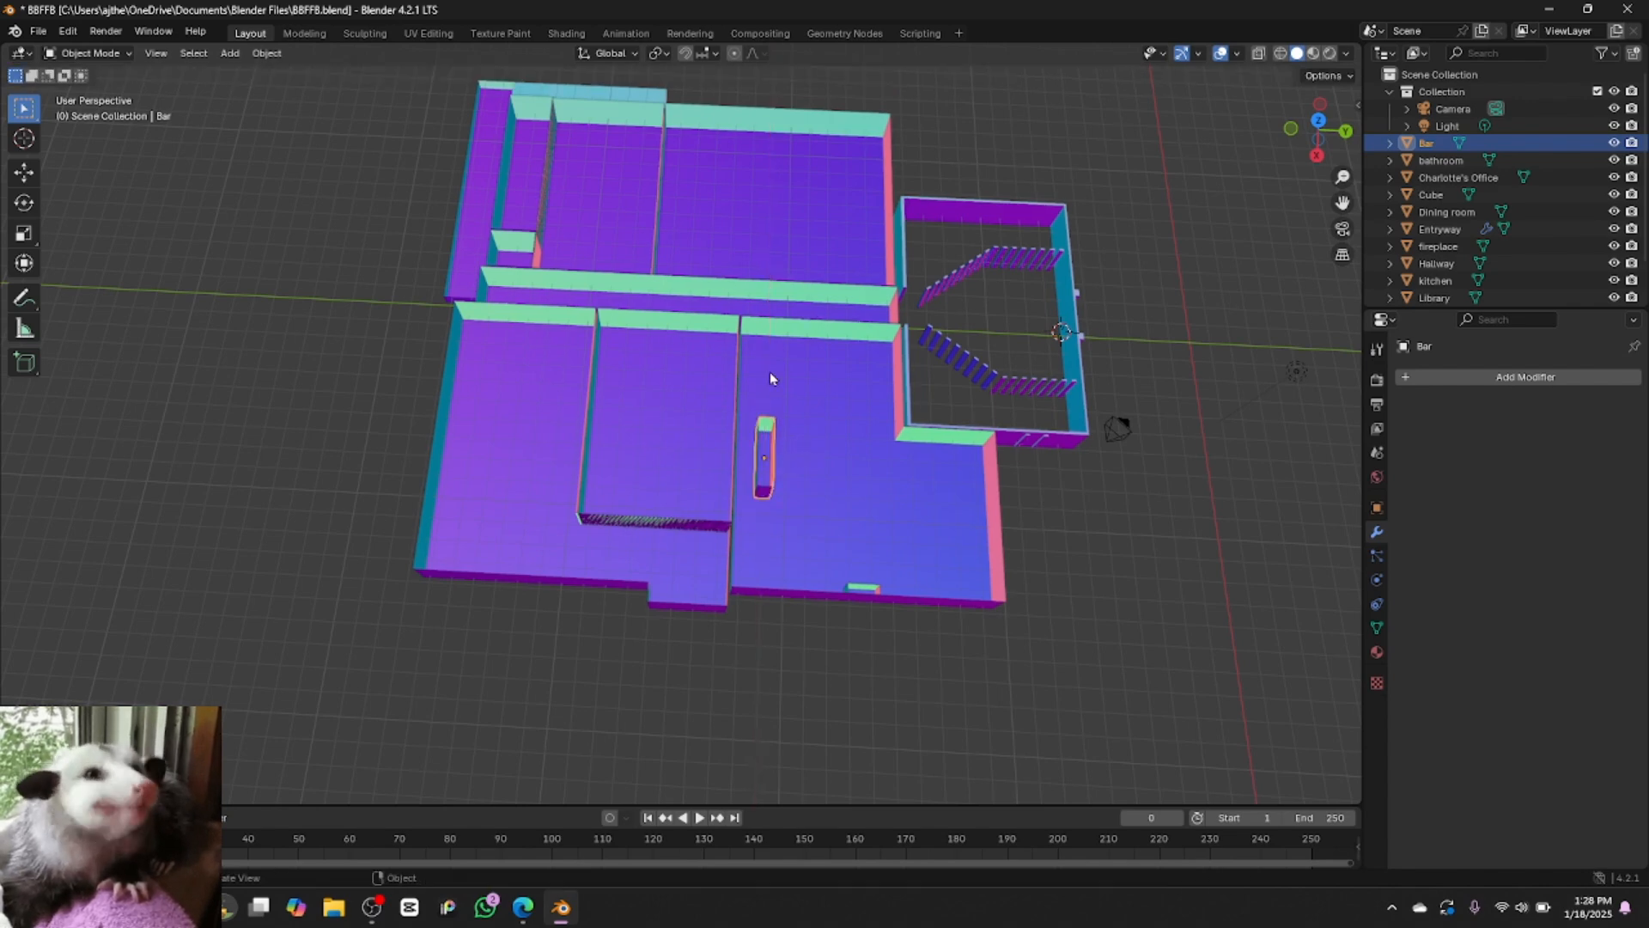
Move the narrow Bar about 0.84 m along negative Y against the parlor's side wall
key(g)
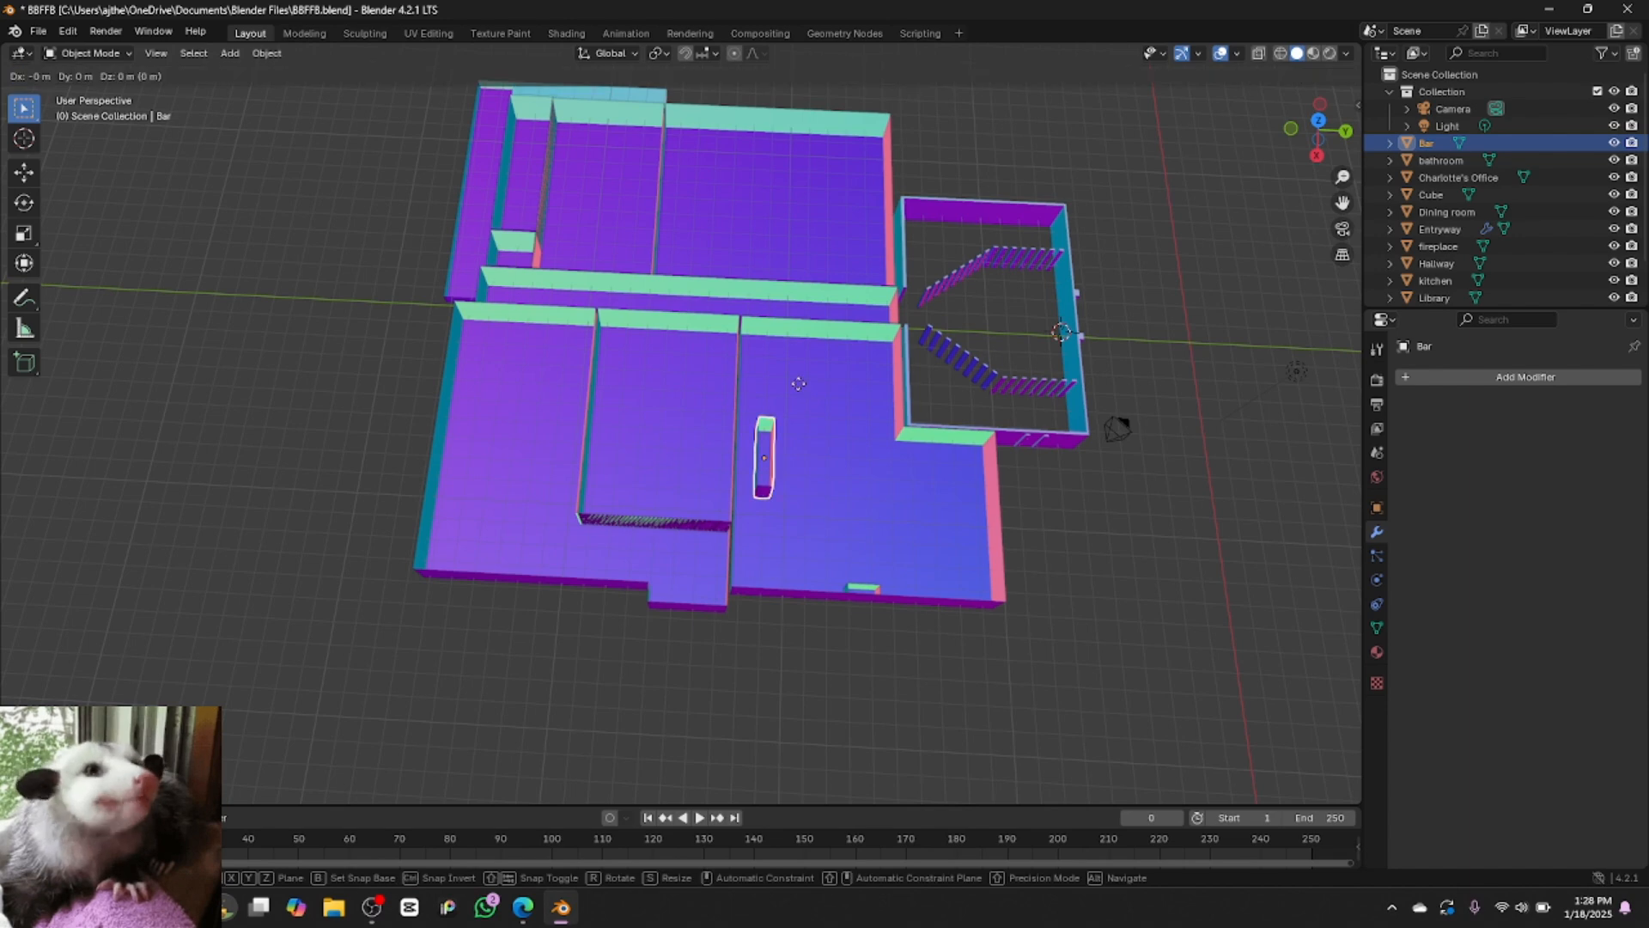
key(y)
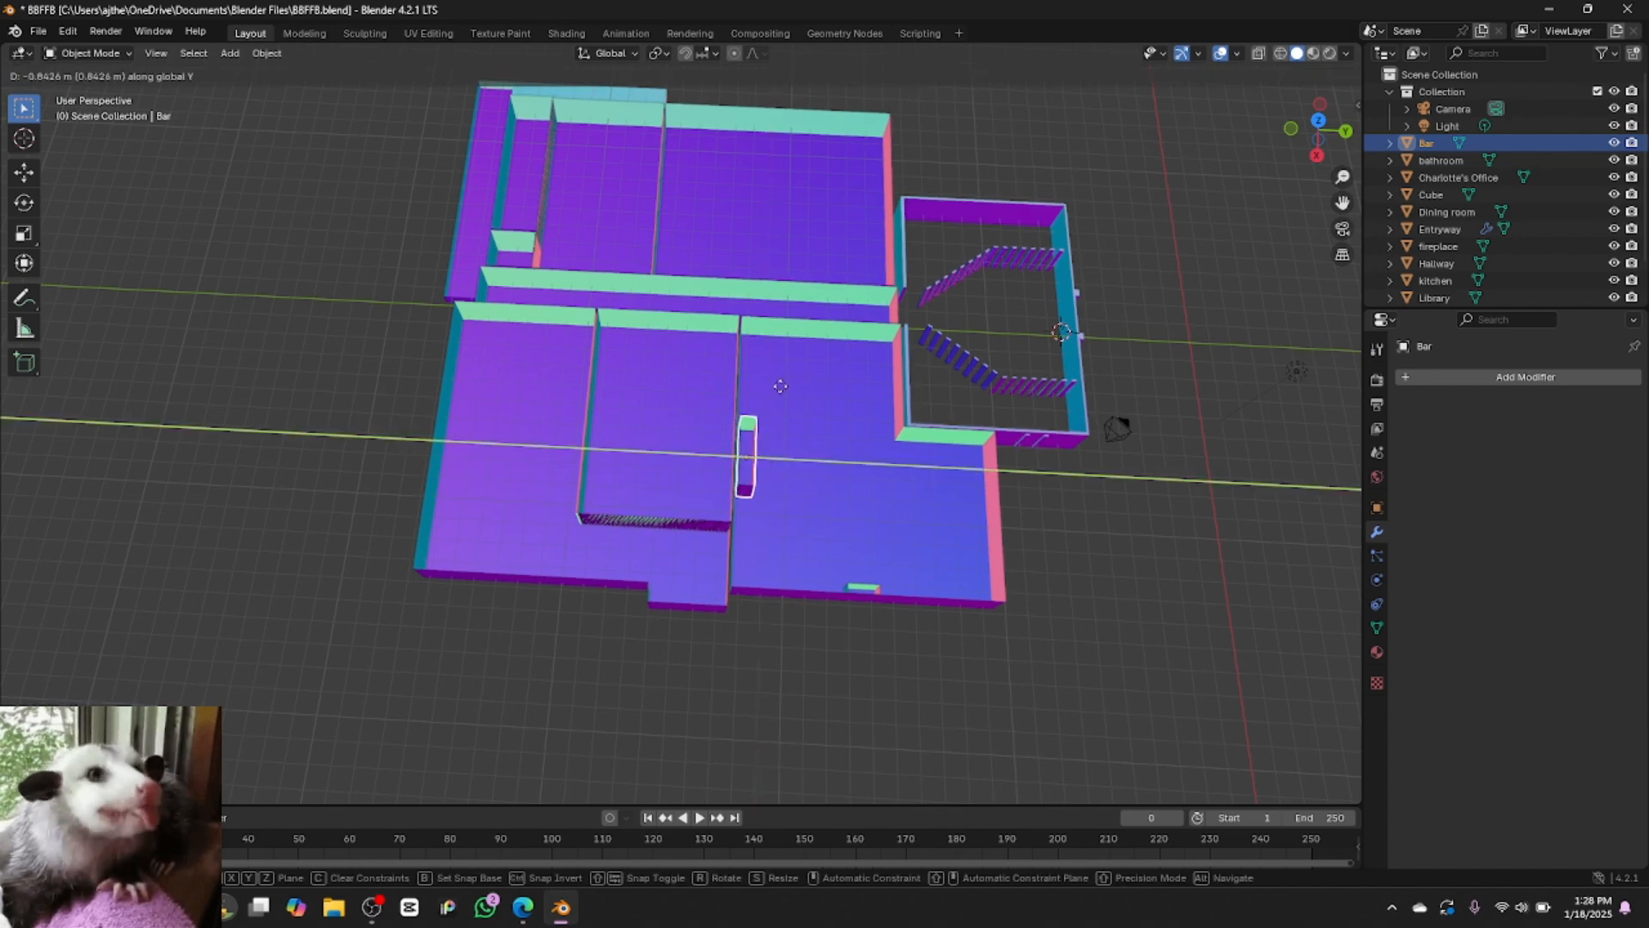
click(779, 386)
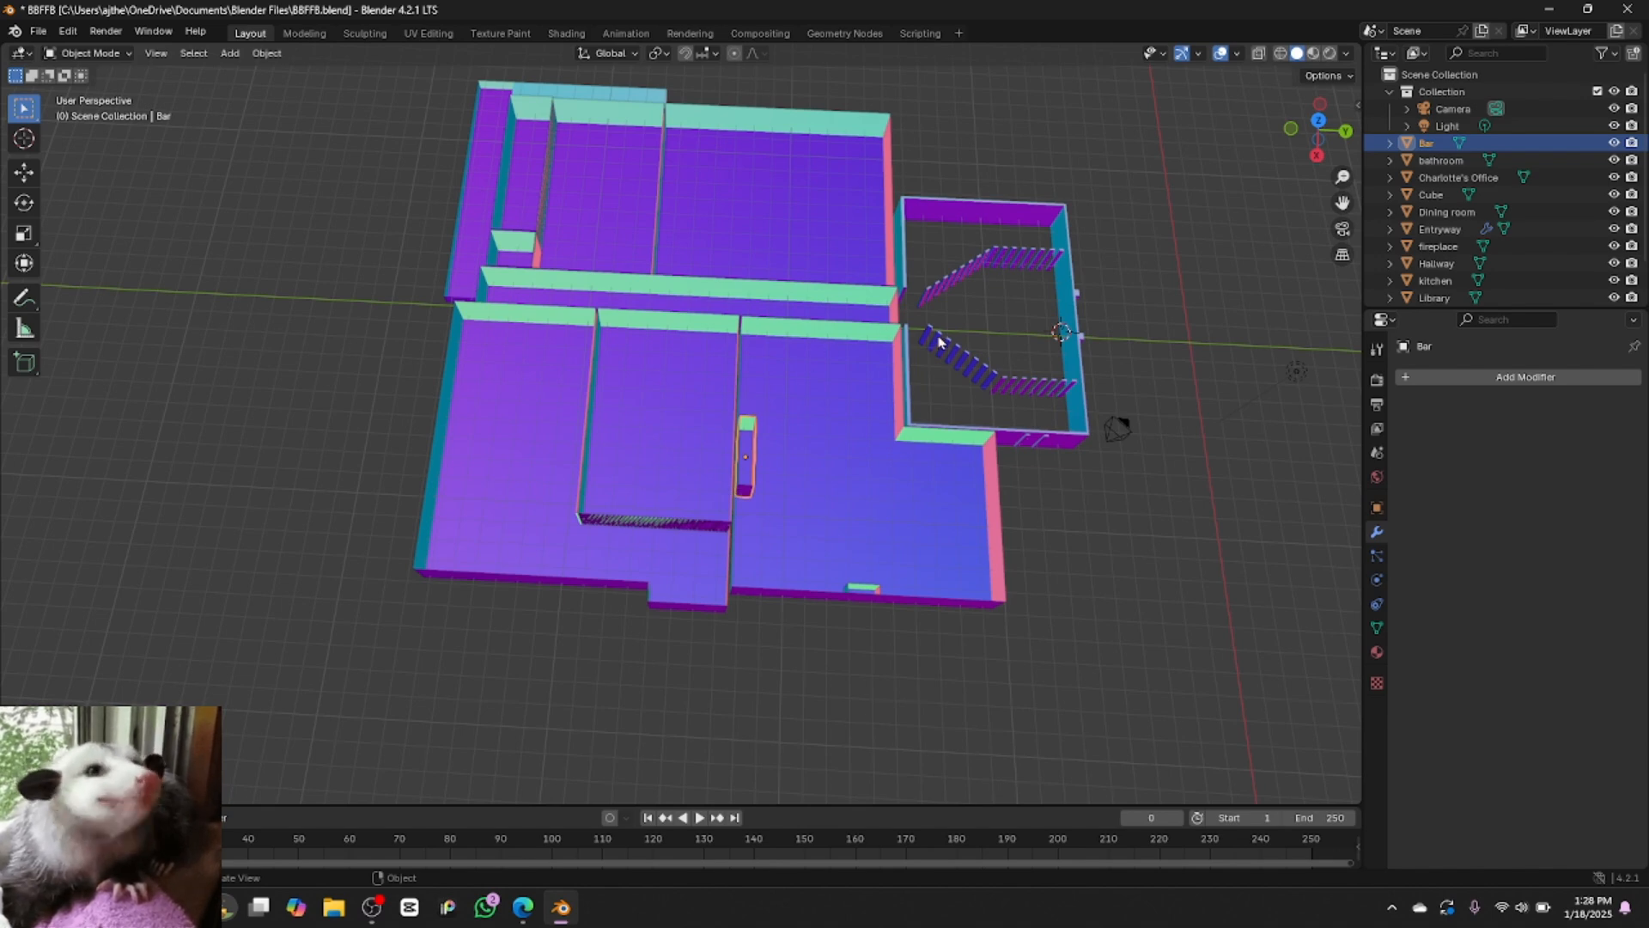
Raise the low Cube slightly along Z in the right orthographic view to line its base up with the rooms, and return to perspective
click(1319, 159)
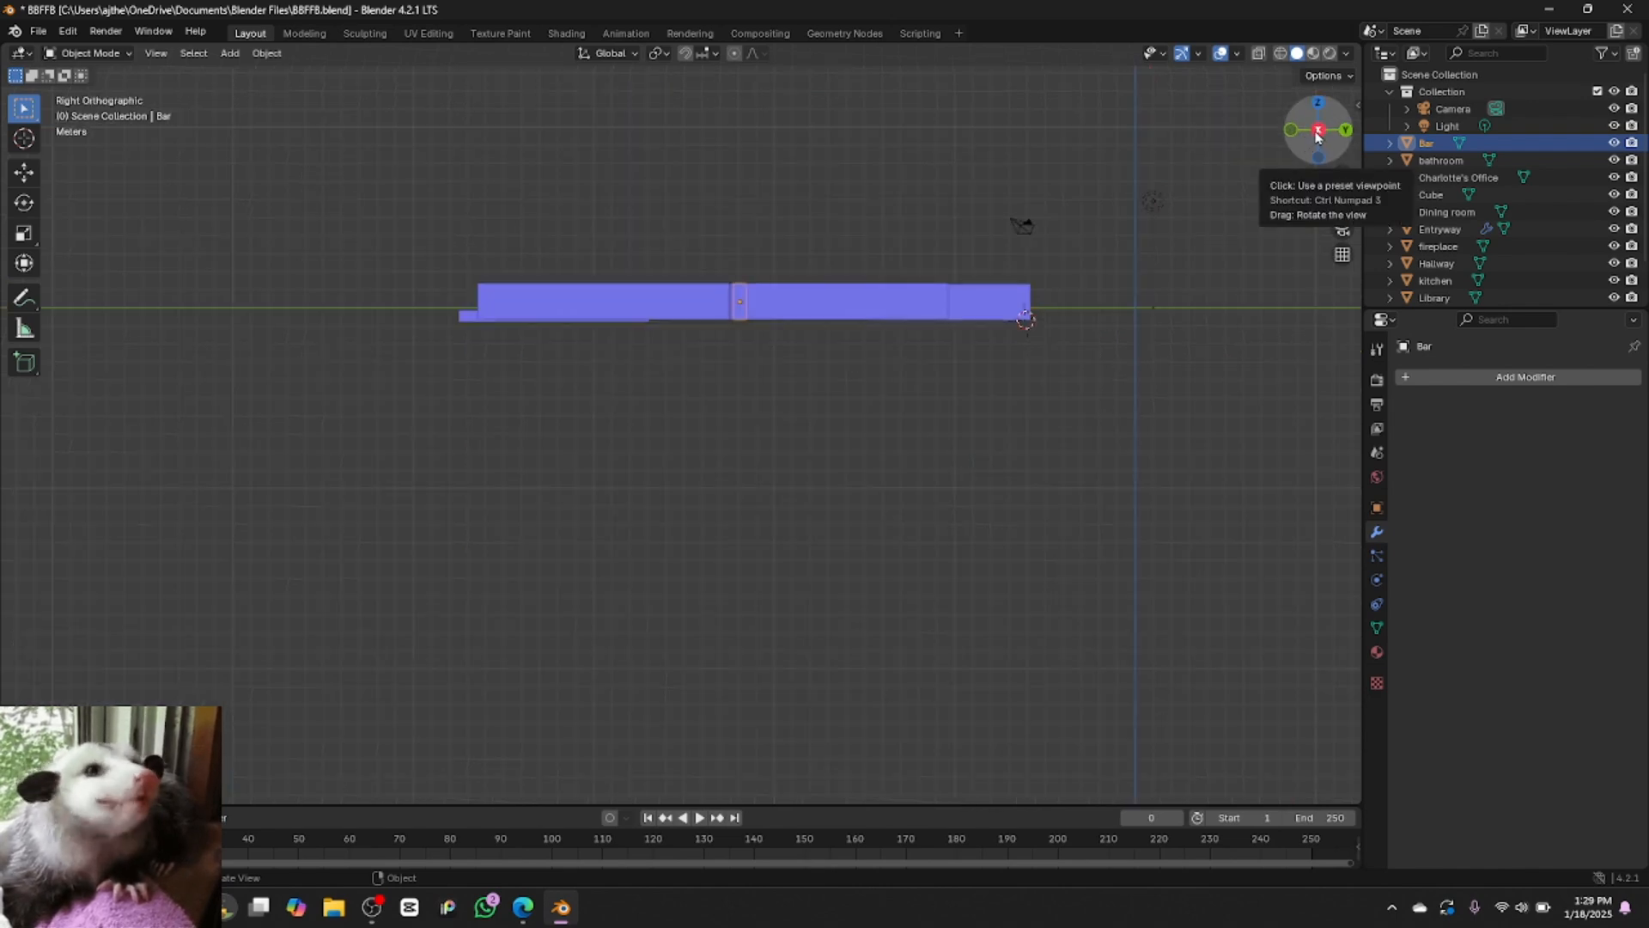
click(462, 321)
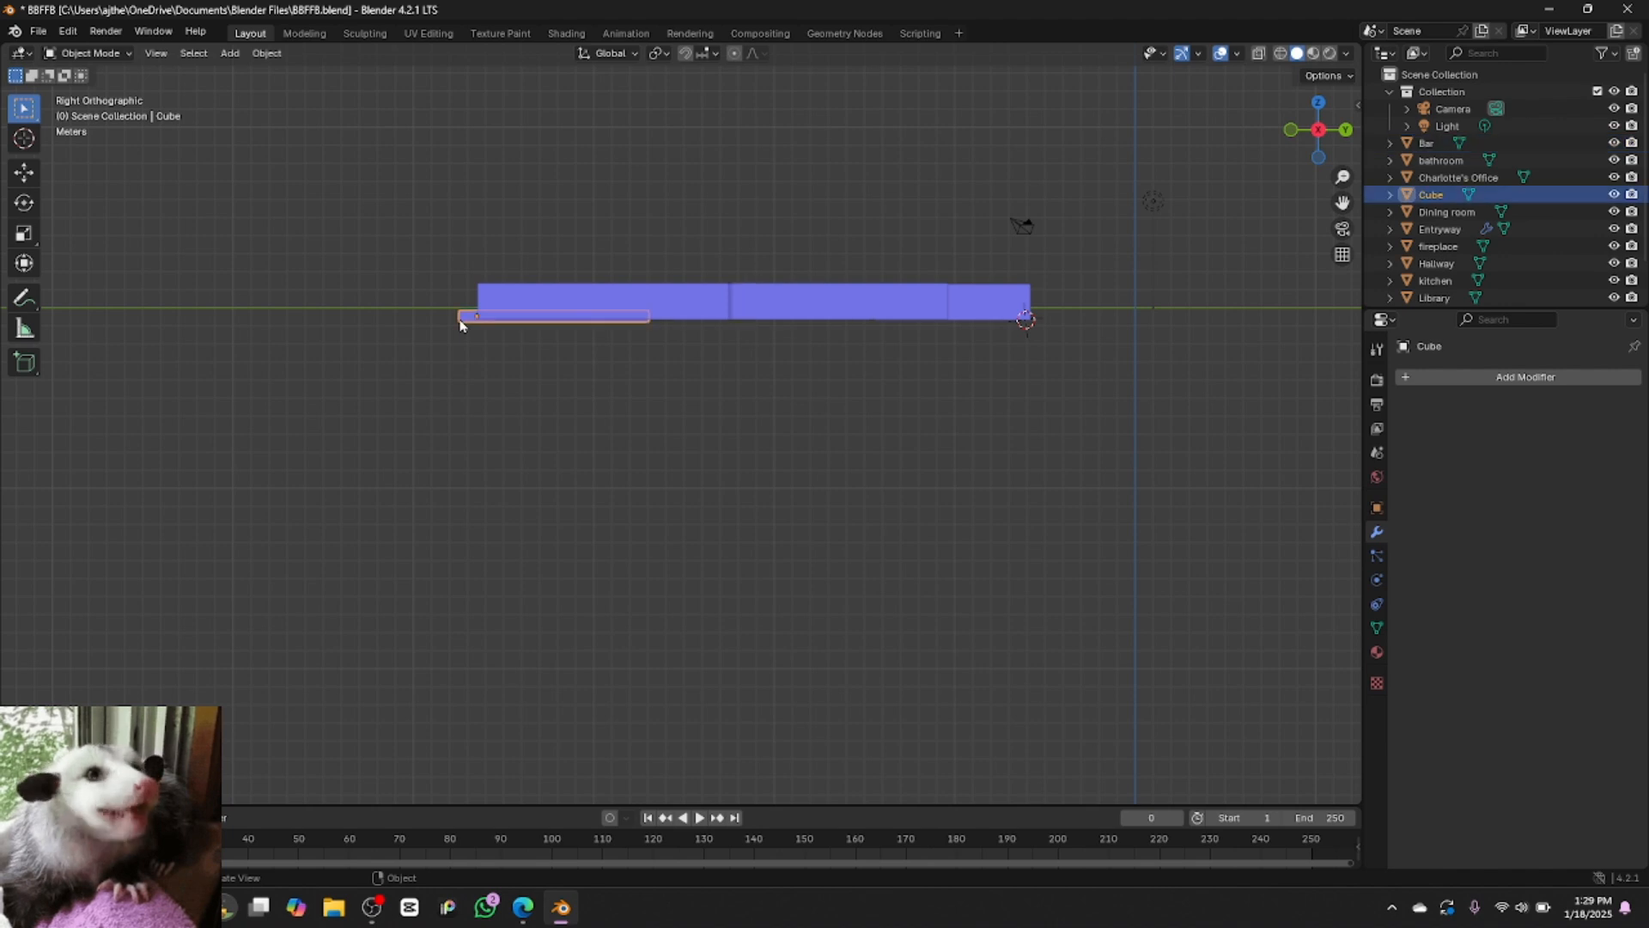
key(g)
key(z)
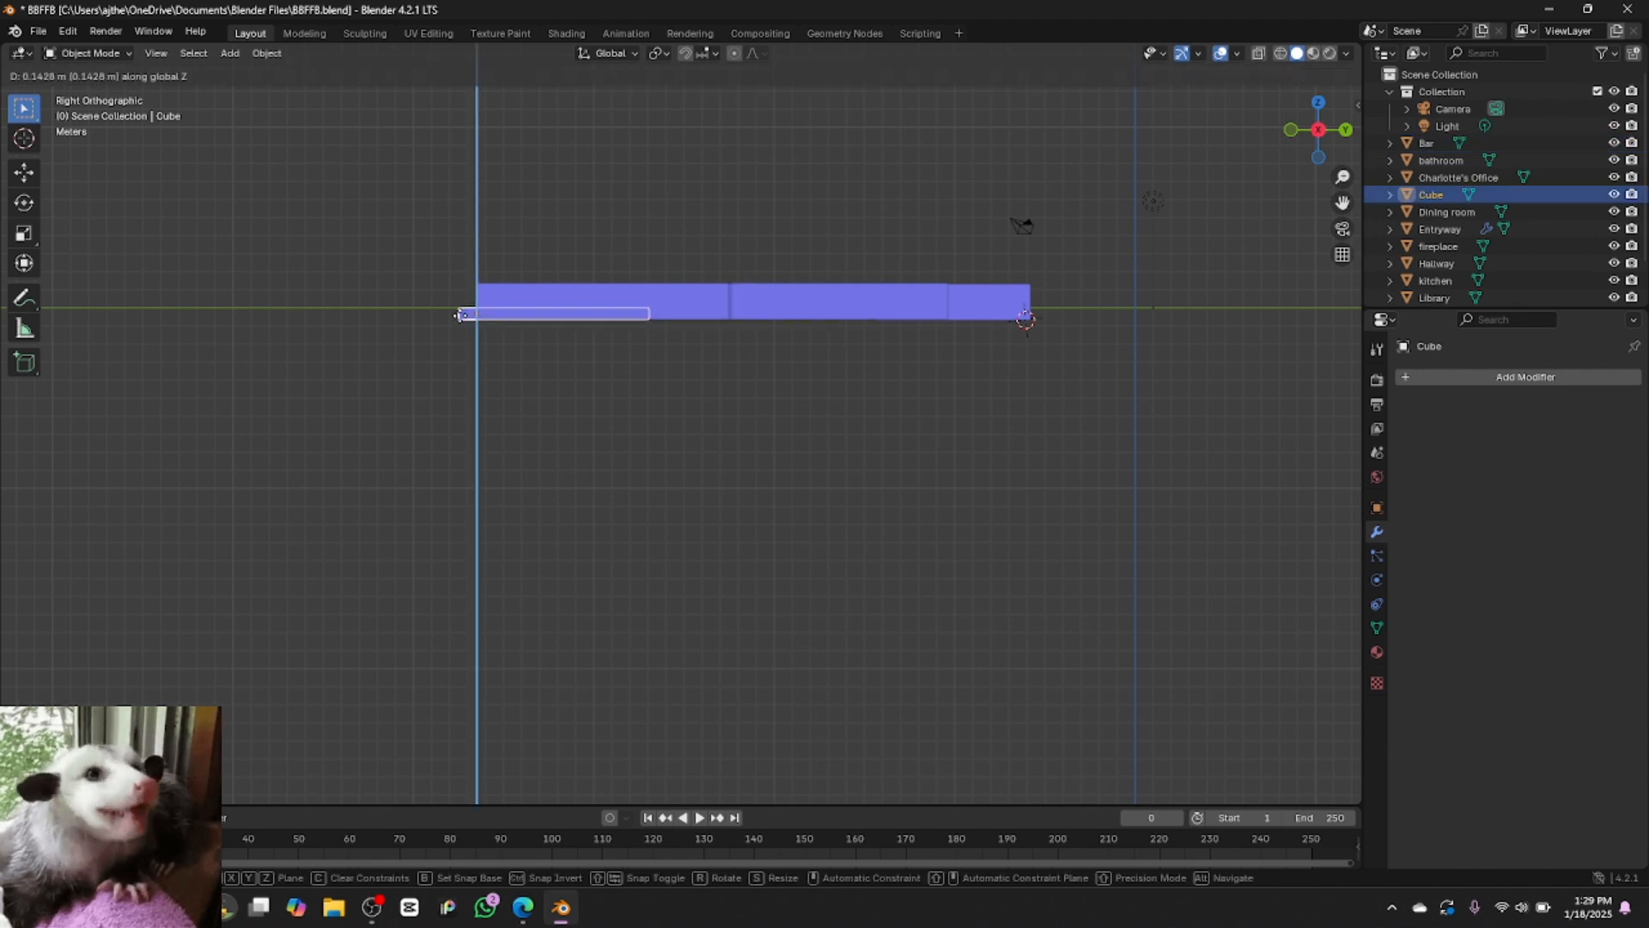
click(462, 320)
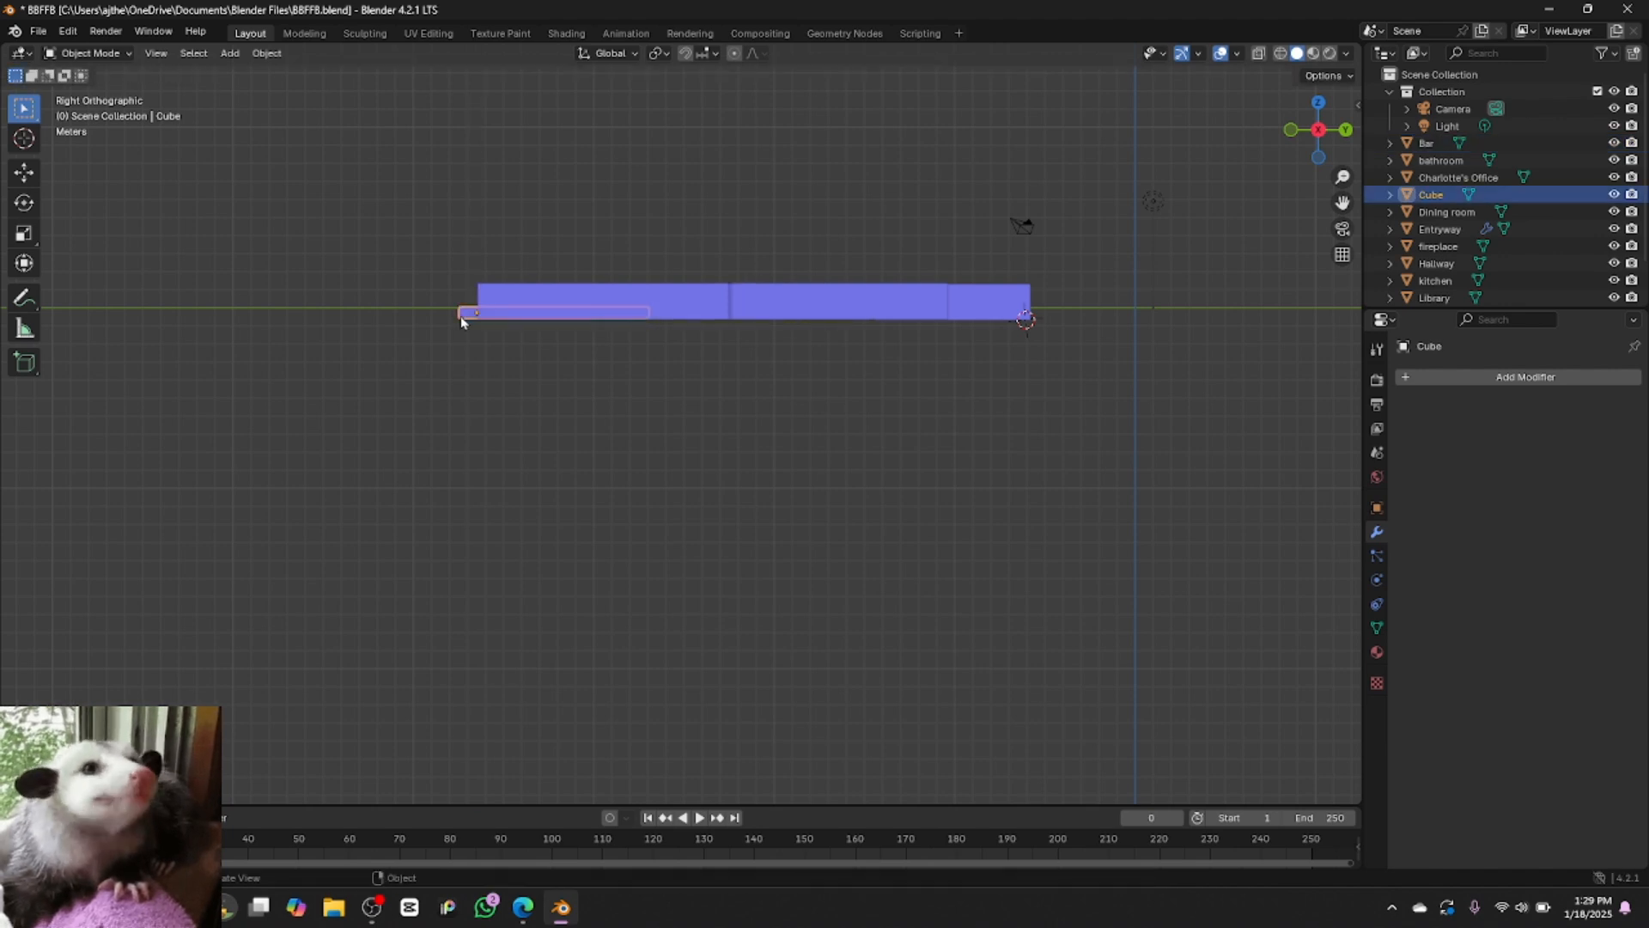
drag(1323, 156, 1313, 137)
middle_drag(1017, 427, 442, 662)
drag(1307, 140, 1149, 122)
click(1310, 129)
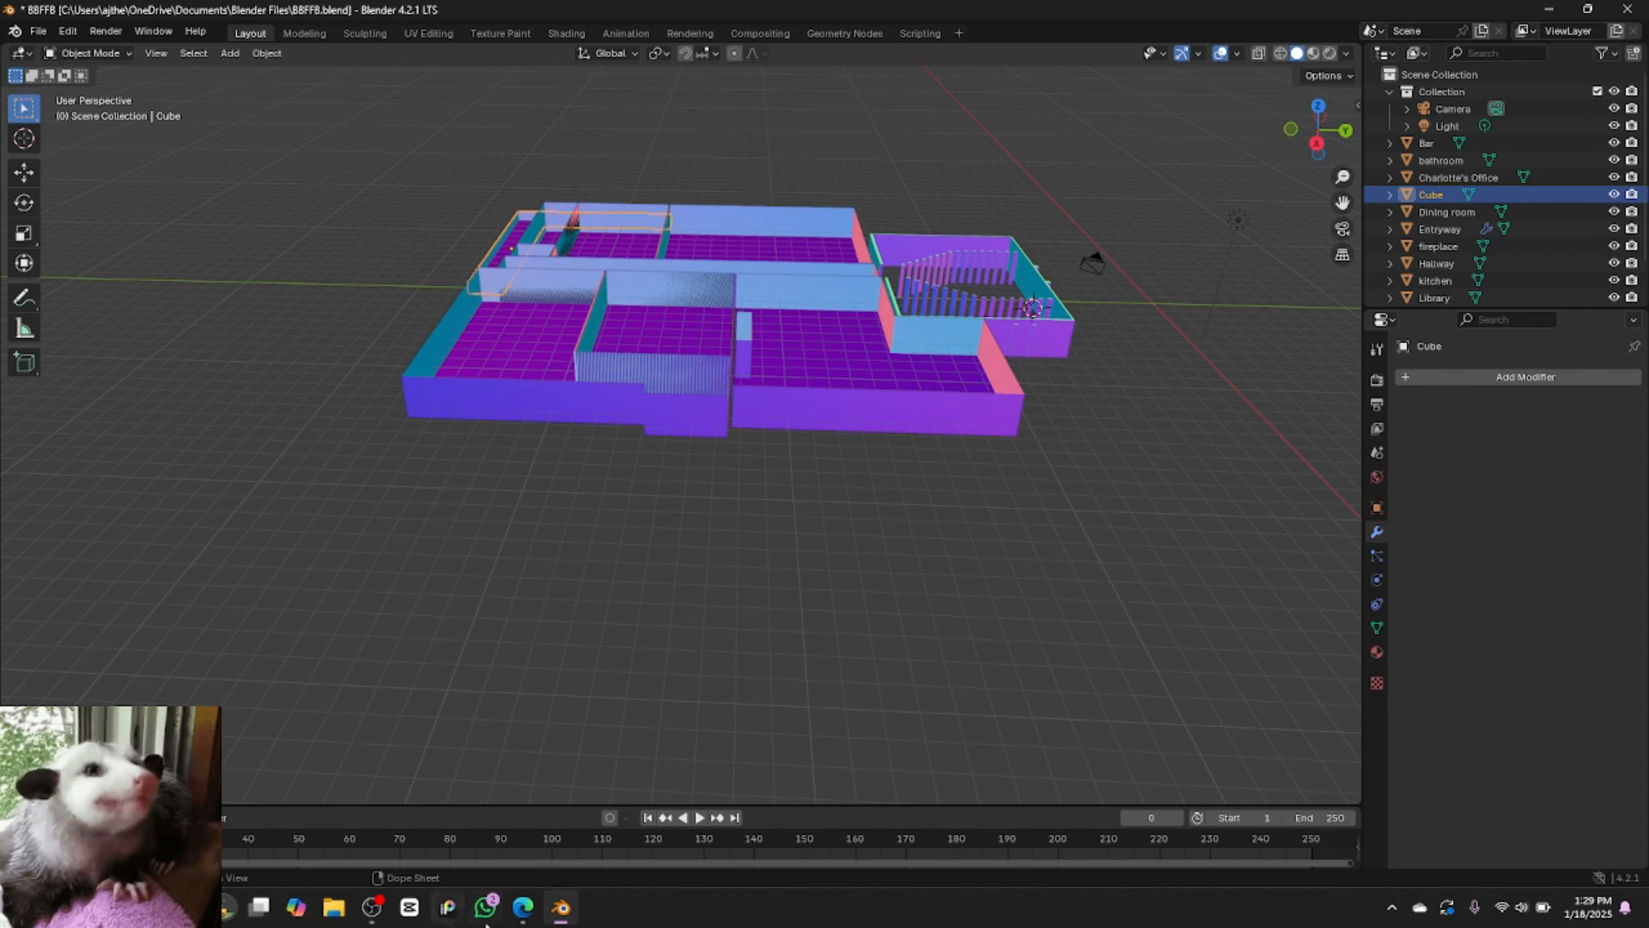
click(524, 907)
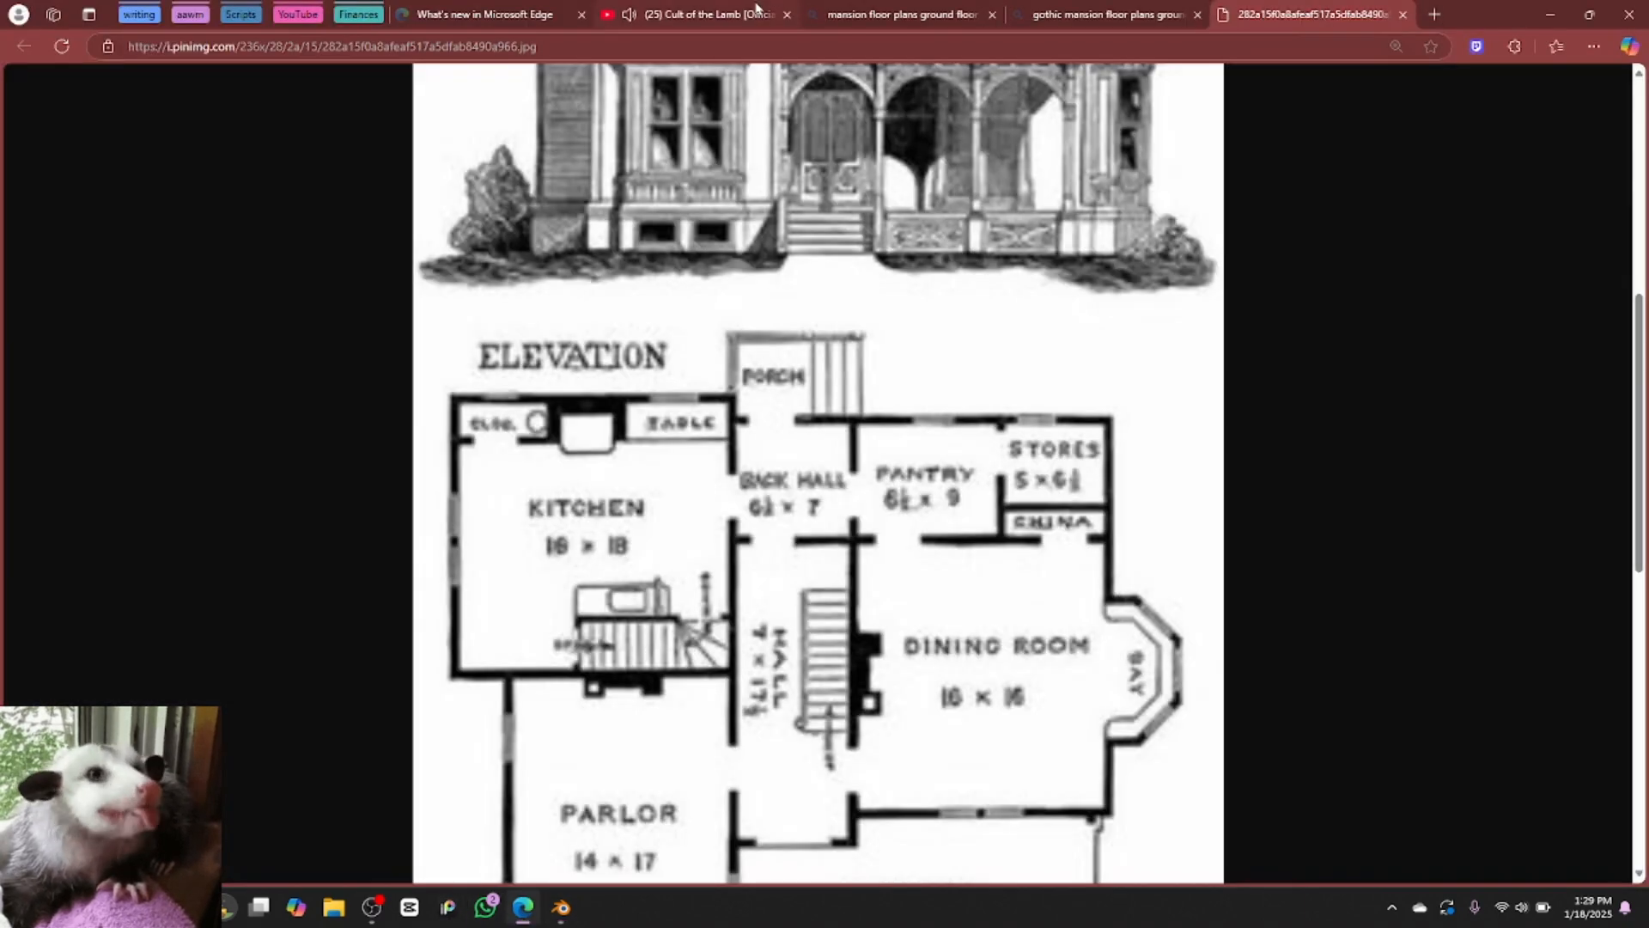
click(374, 905)
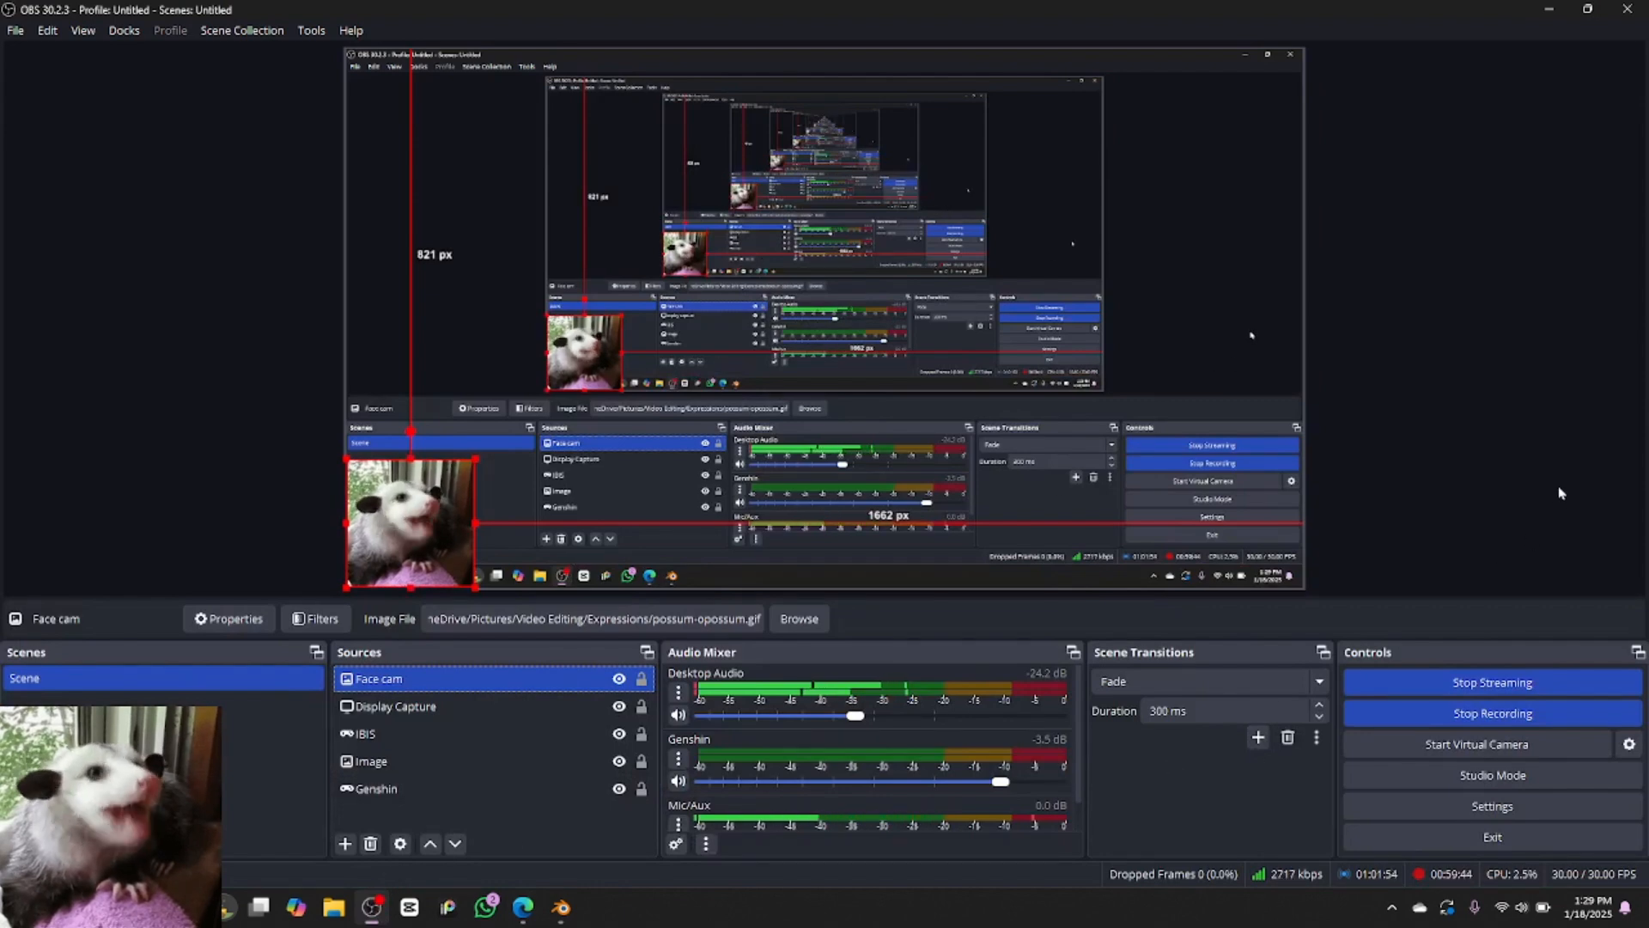